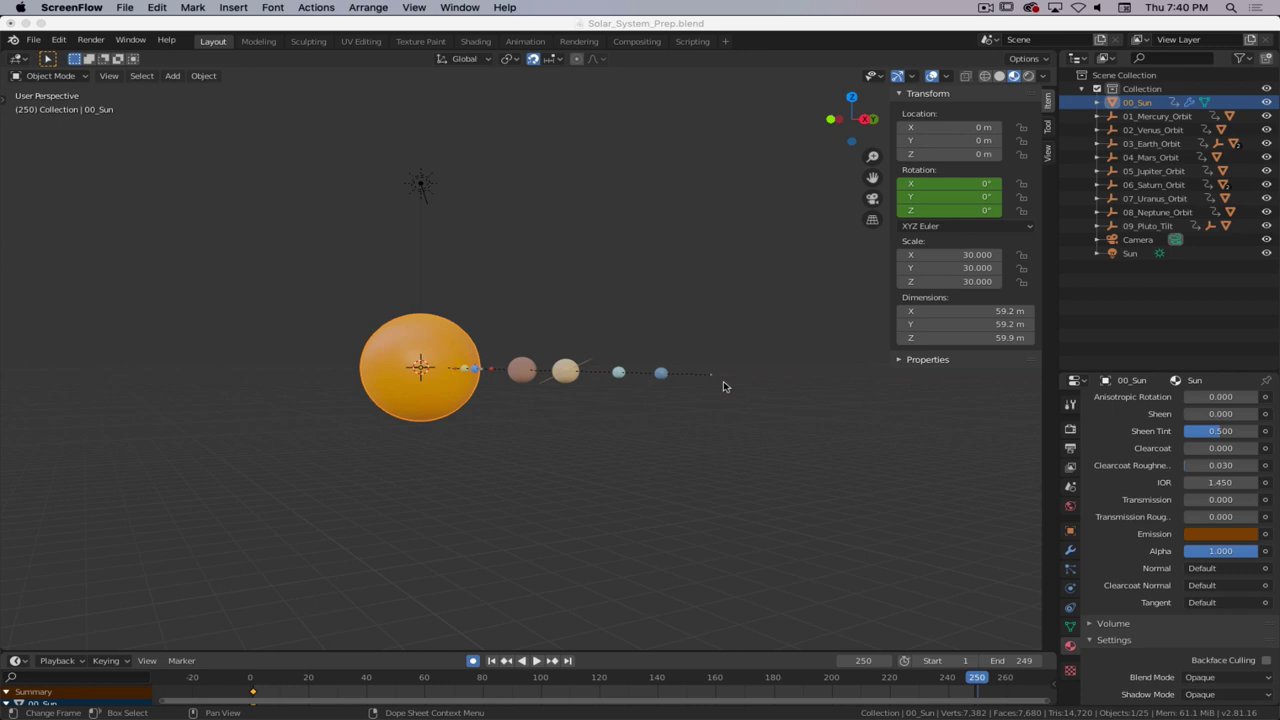
# - Play the solar system orbit animation, pause it, and rewind to frame 1
pyautogui.moveTo(634, 449); pyautogui.dragTo(669, 557, button='middle')
pyautogui.click(535, 670)
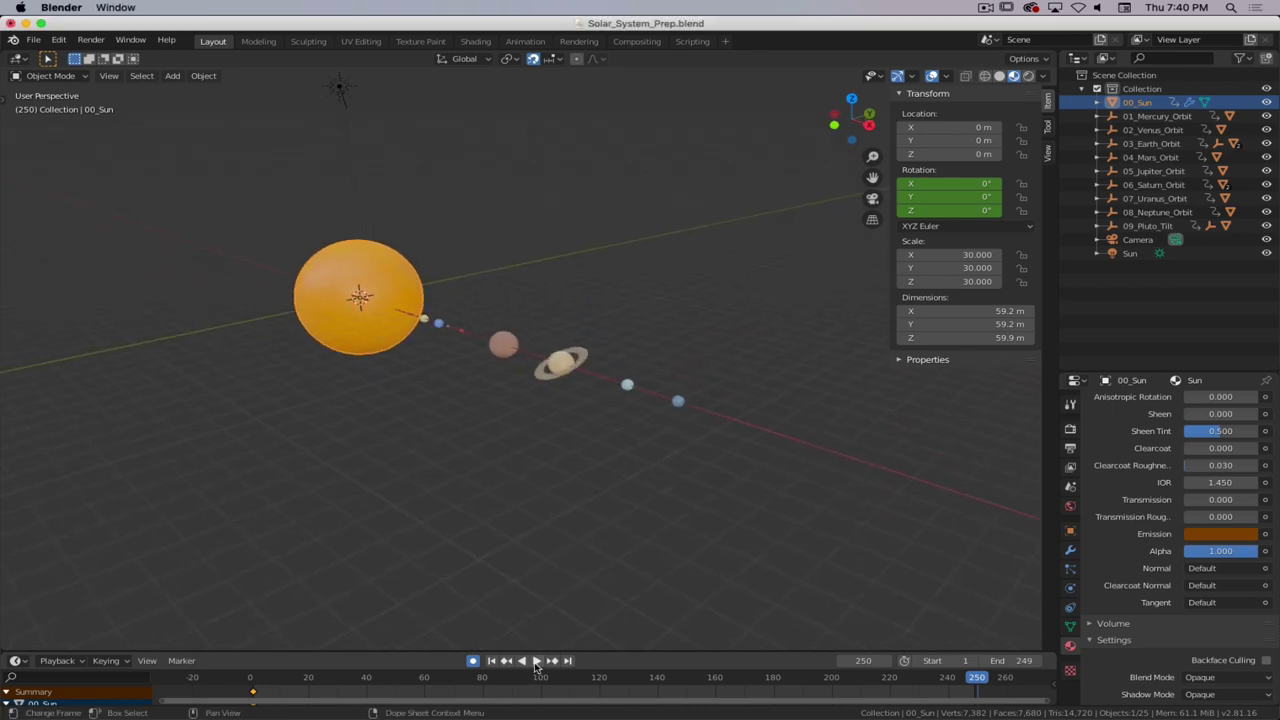
pyautogui.click(536, 660)
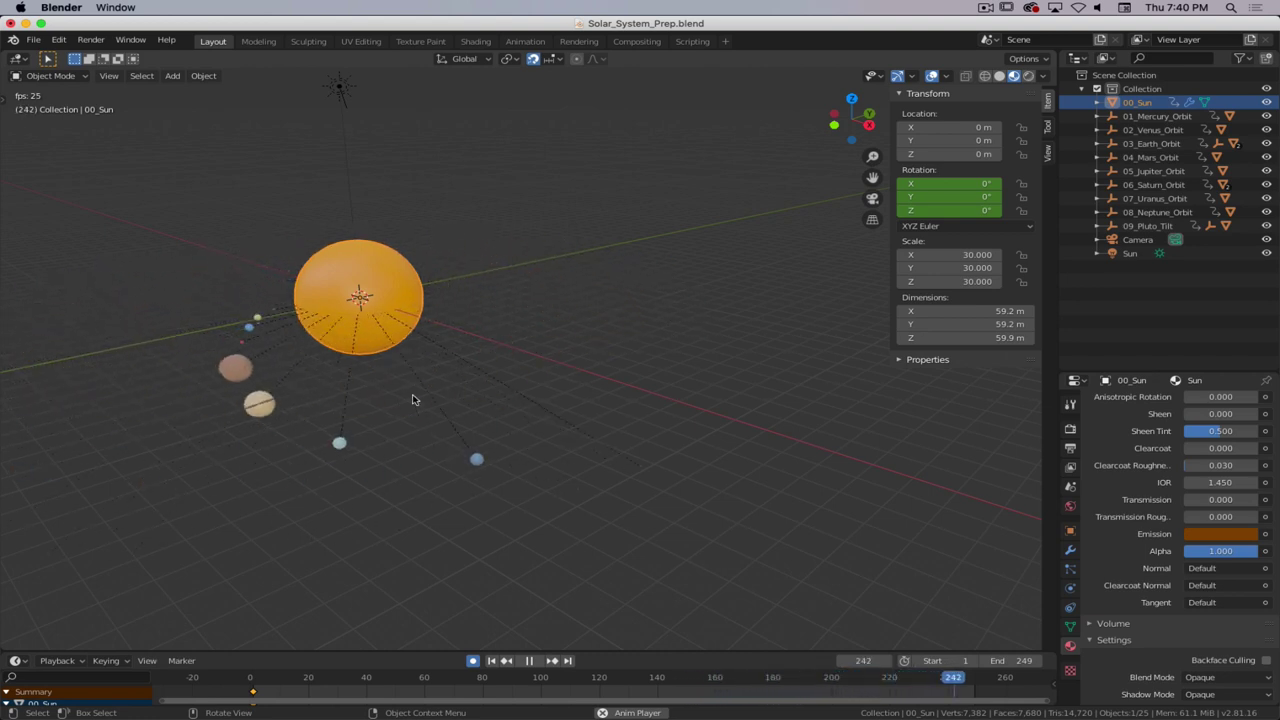
pyautogui.click(529, 660)
pyautogui.click(491, 660)
pyautogui.moveTo(700, 560); pyautogui.dragTo(563, 543, button='middle')
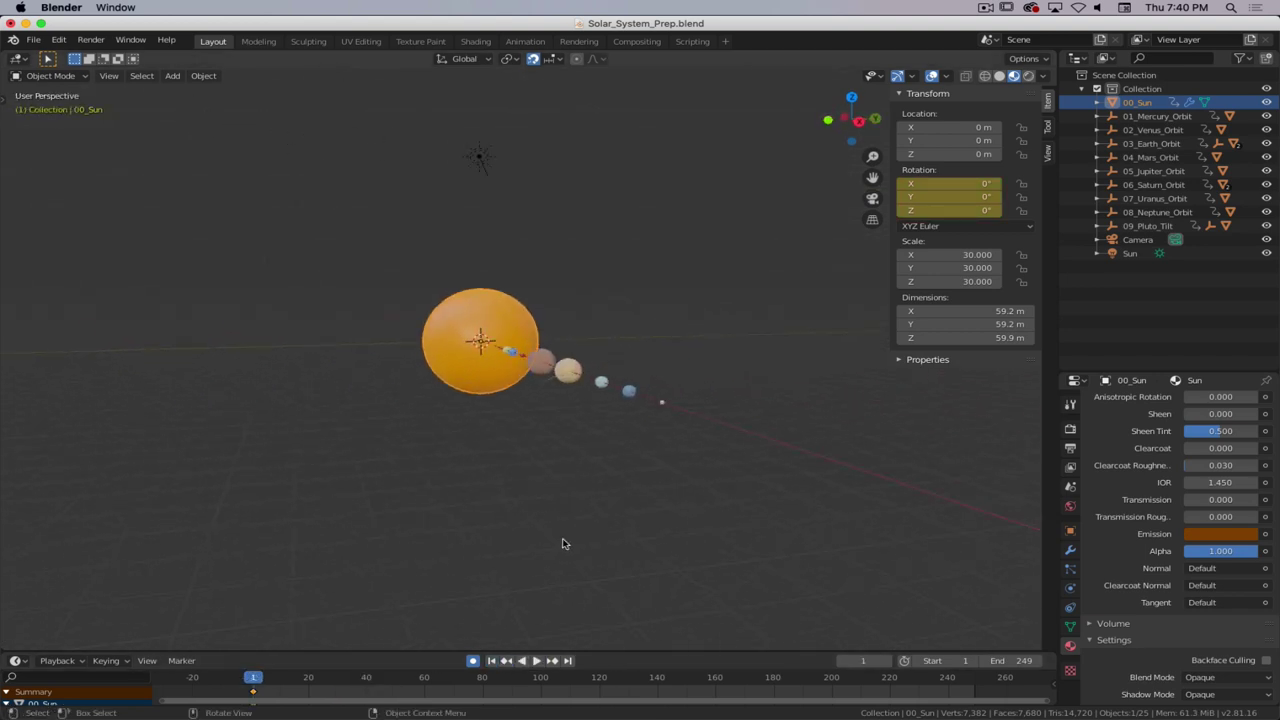
# - In the right-side view, expand 09_Pluto_Tilt, select 09_Pluto and preview its keyframed motion
pyautogui.press('KP_3')
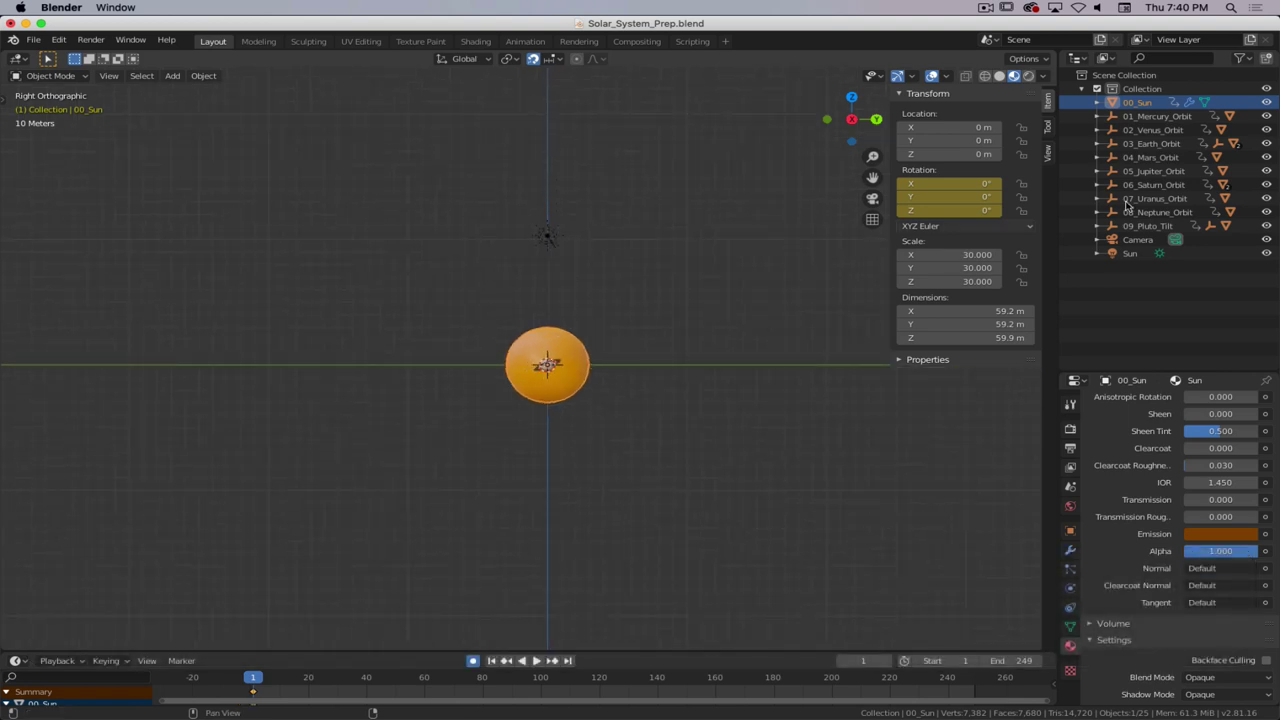
pyautogui.click(1099, 227)
pyautogui.keyDown('shift'); pyautogui.click(1099, 227); pyautogui.keyUp('shift')
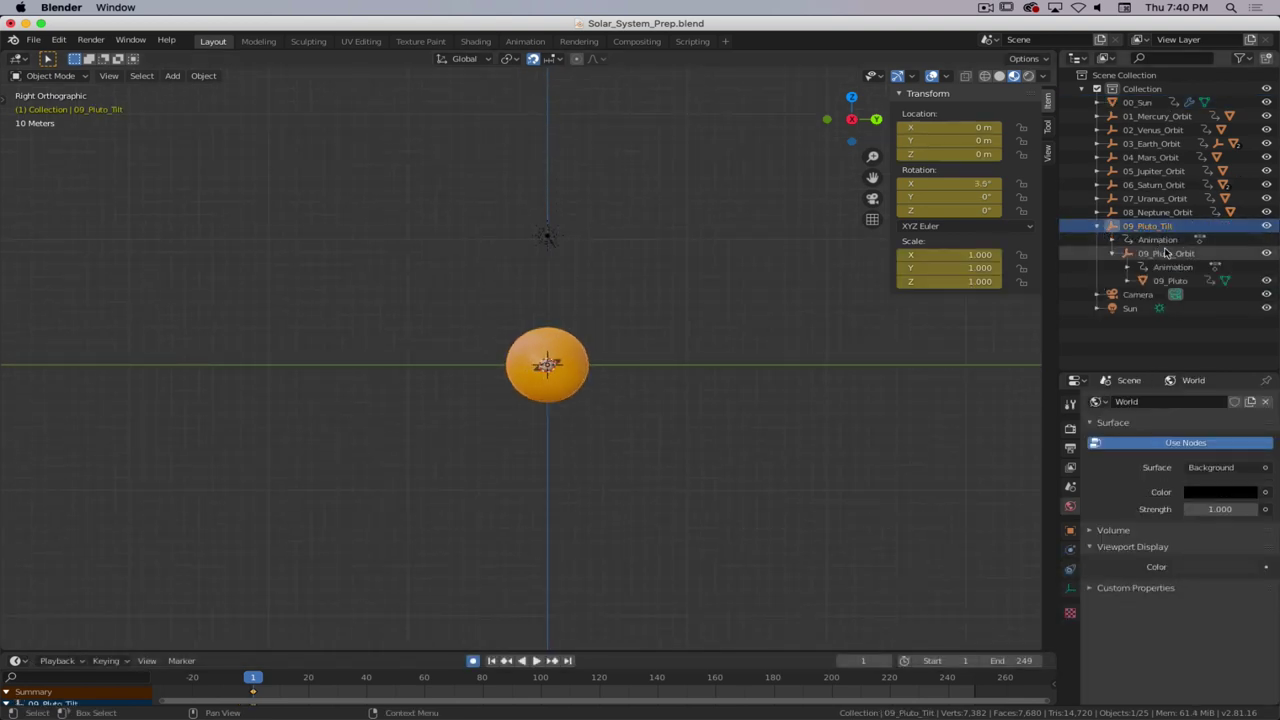
pyautogui.click(1170, 254)
pyautogui.click(1162, 281)
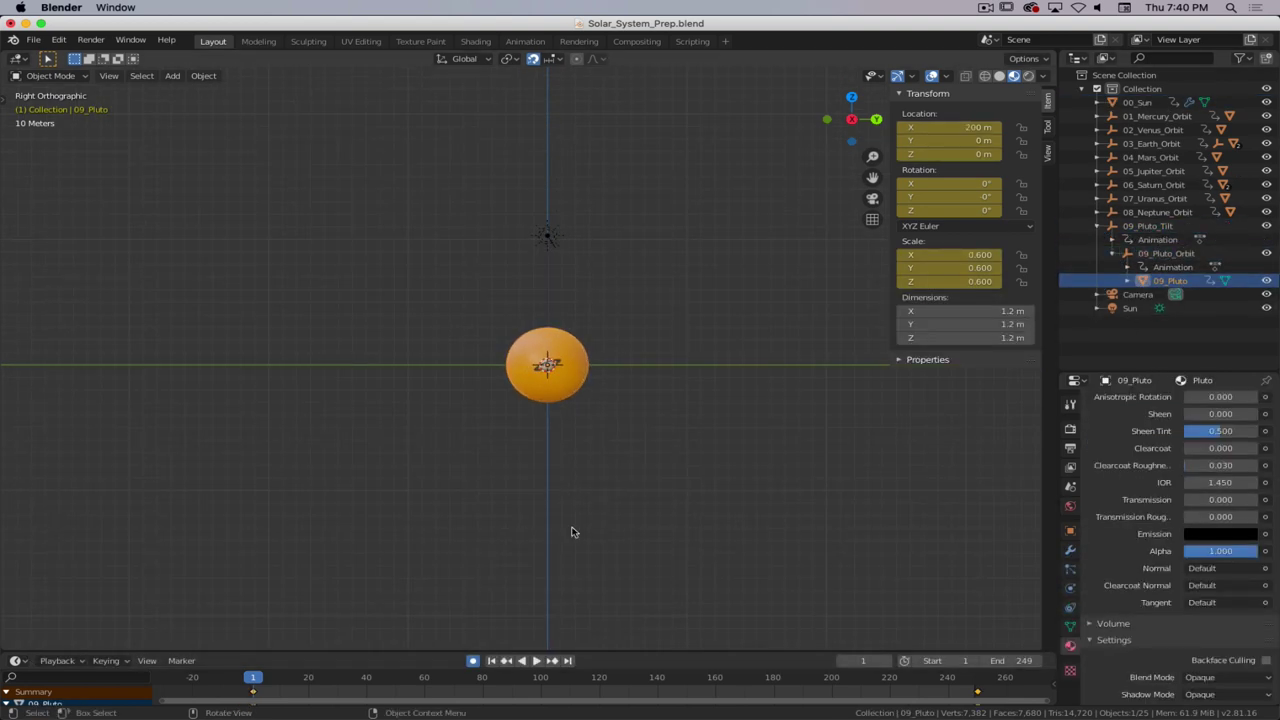
pyautogui.moveTo(258, 692); pyautogui.dragTo(345, 700)
pyautogui.press('space')
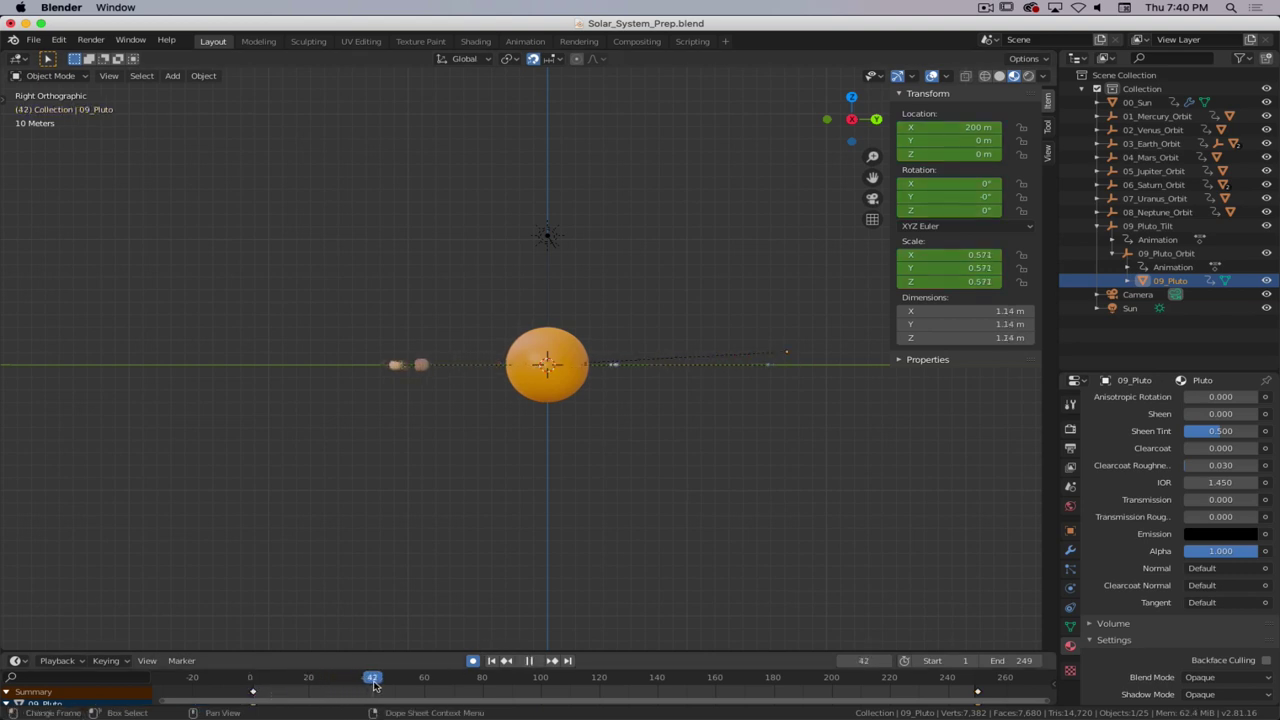
pyautogui.press('space')
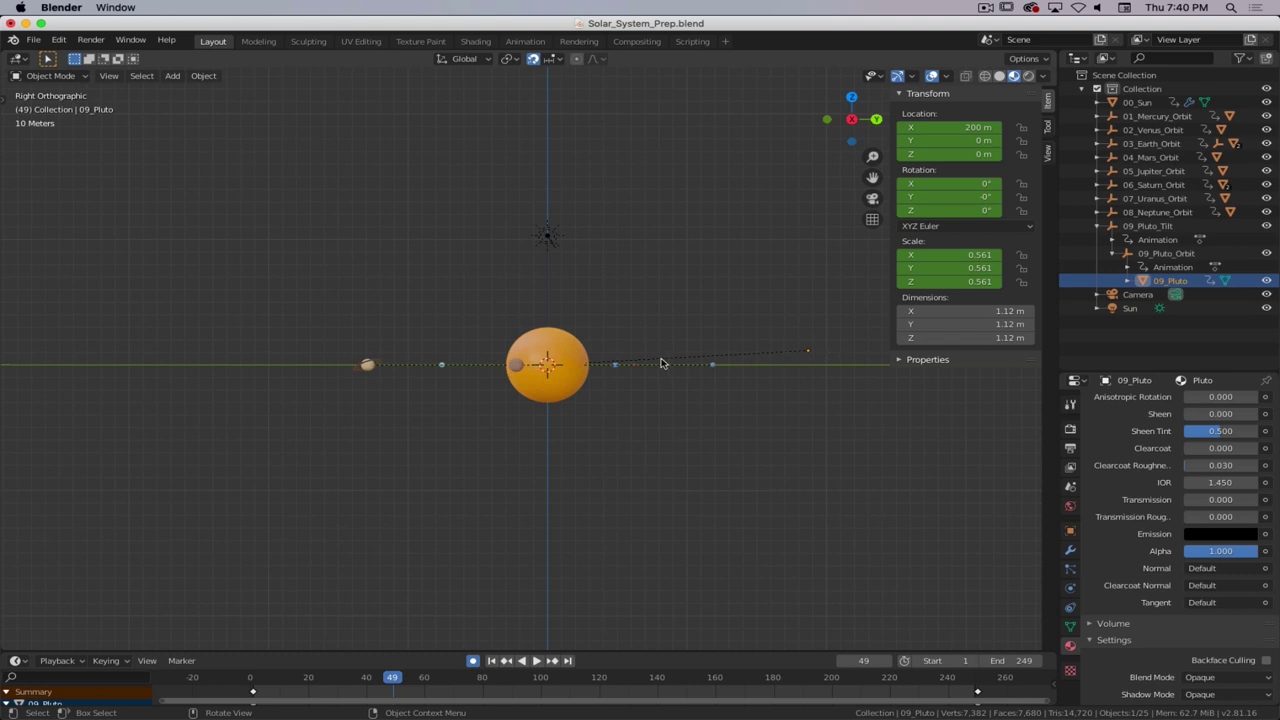
# - Hide the transform panel, replay from the timeline start, and orbit back into perspective
pyautogui.scroll(1, 790, 363)
pyautogui.press('n')
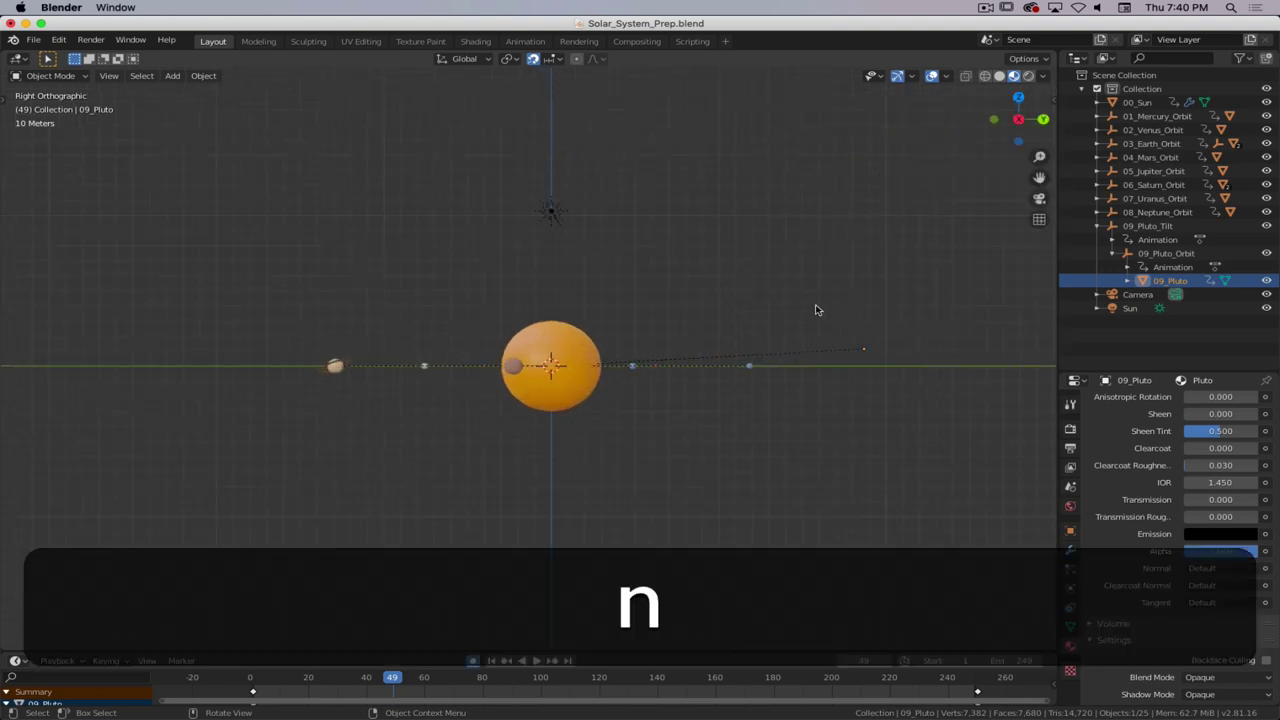
pyautogui.scroll(3, 814, 309)
pyautogui.scroll(-1, 814, 309)
pyautogui.press('space')
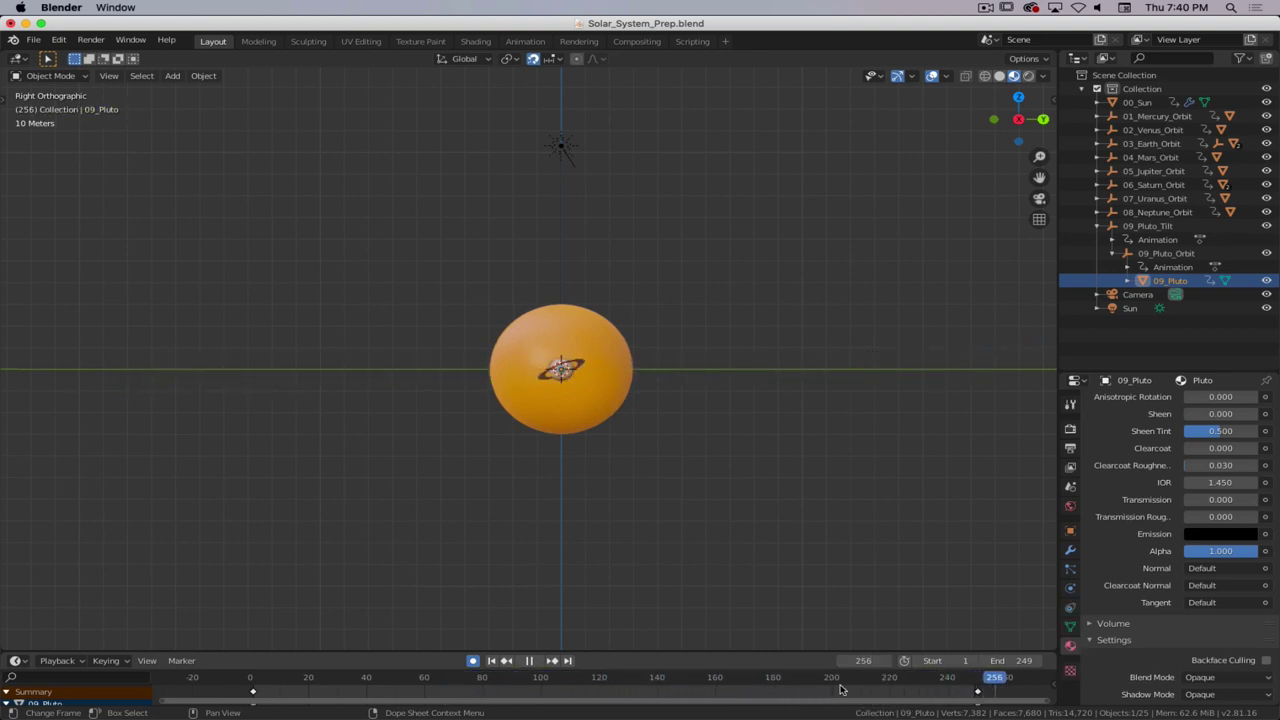
pyautogui.click(249, 690)
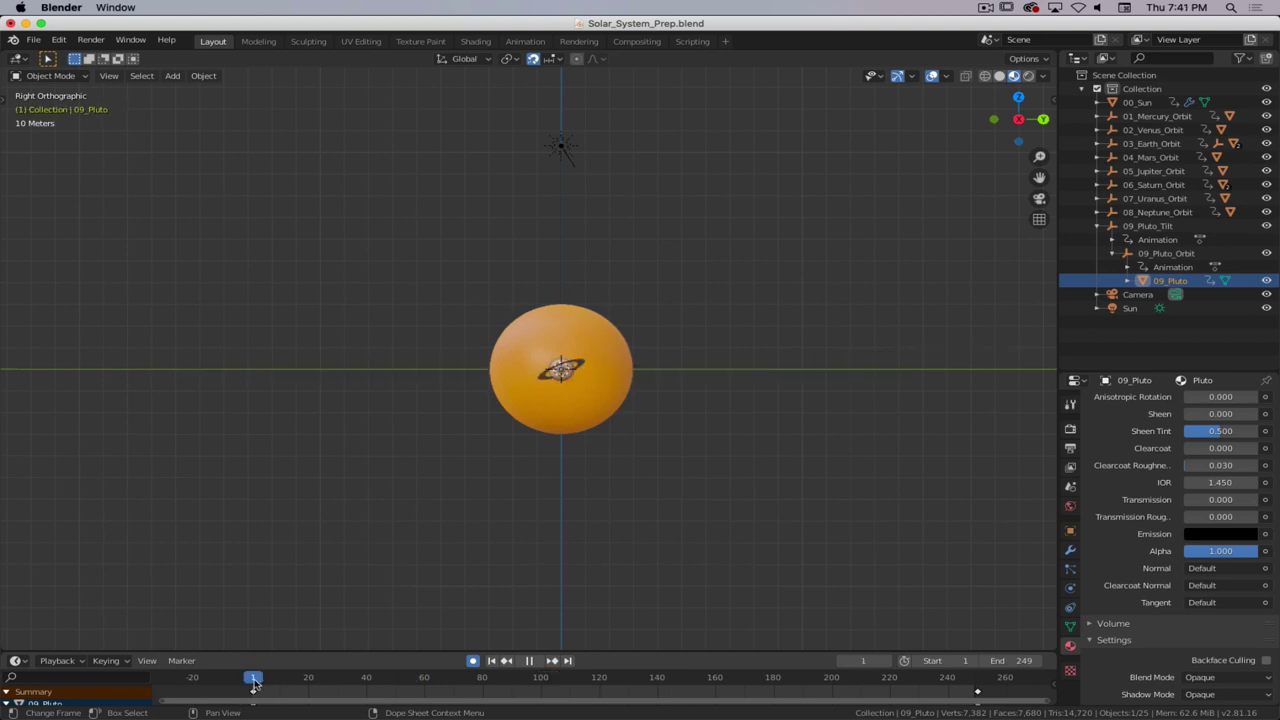
pyautogui.press('space')
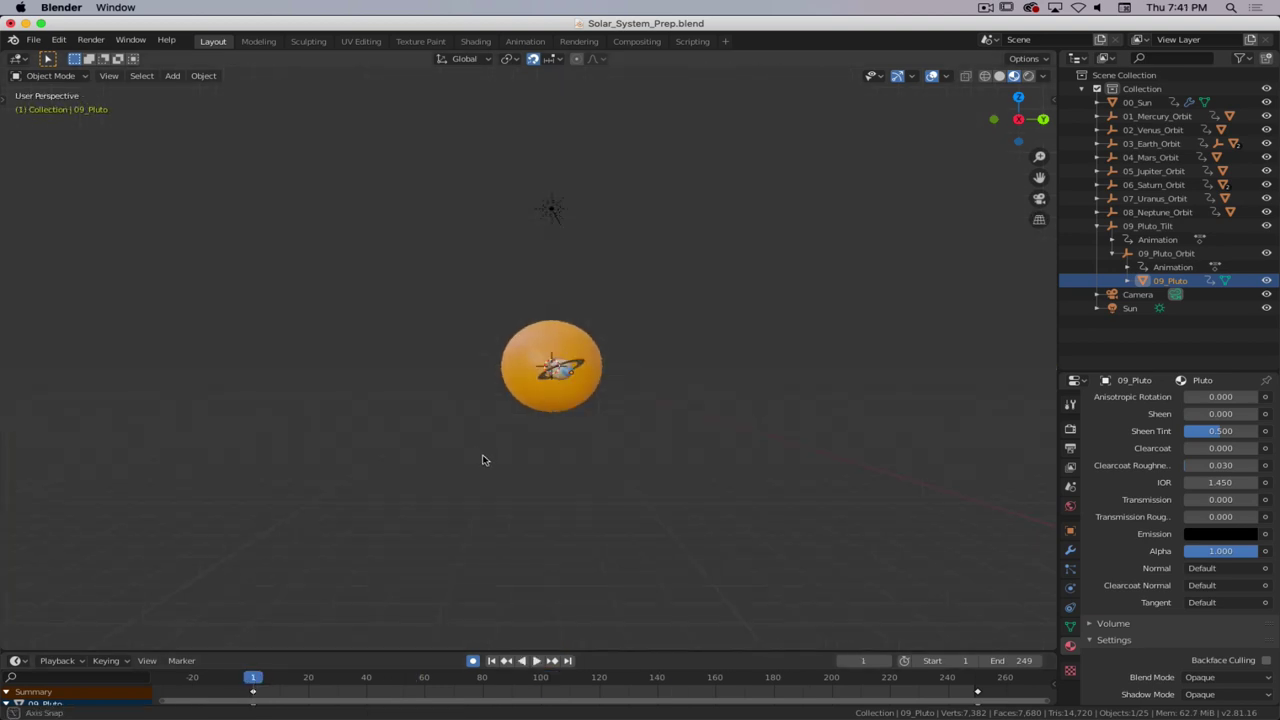
pyautogui.moveTo(483, 457); pyautogui.dragTo(151, 551, button='middle')
pyautogui.moveTo(877, 337); pyautogui.dragTo(653, 422, button='middle')
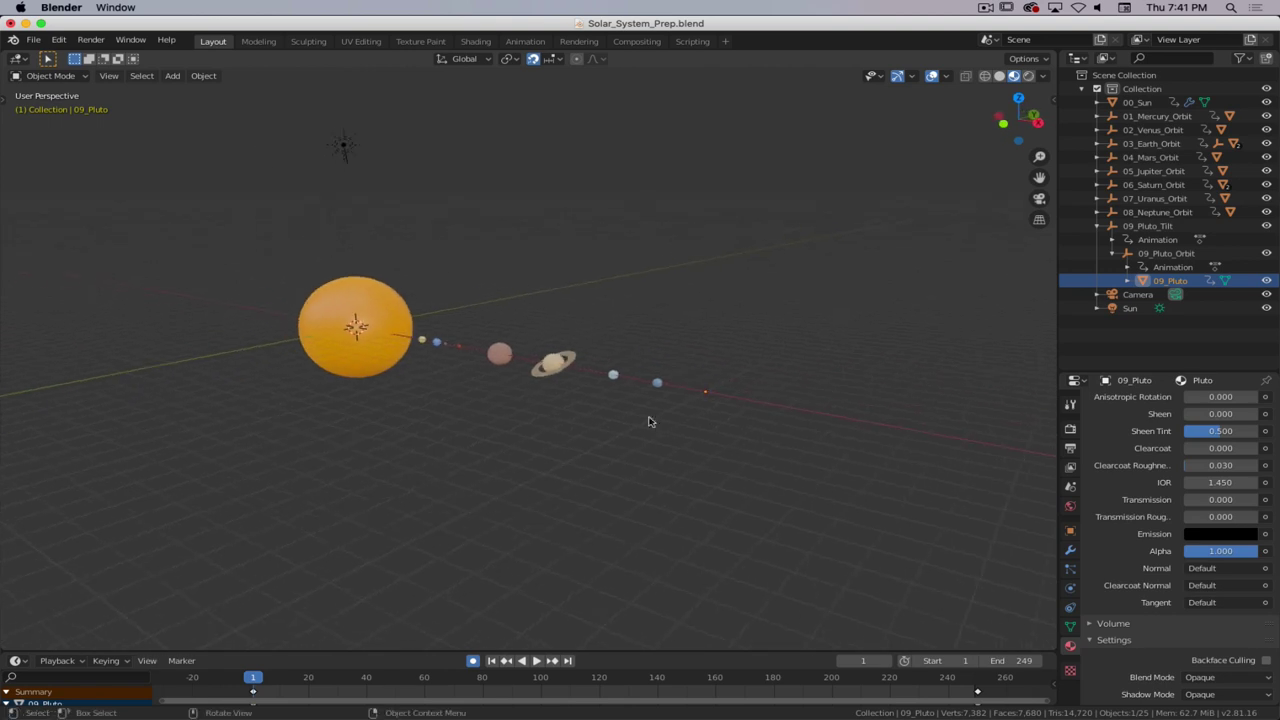
# - Start a new General scene, saving Solar_System_Prep.blend when asked
pyautogui.click(33, 40)
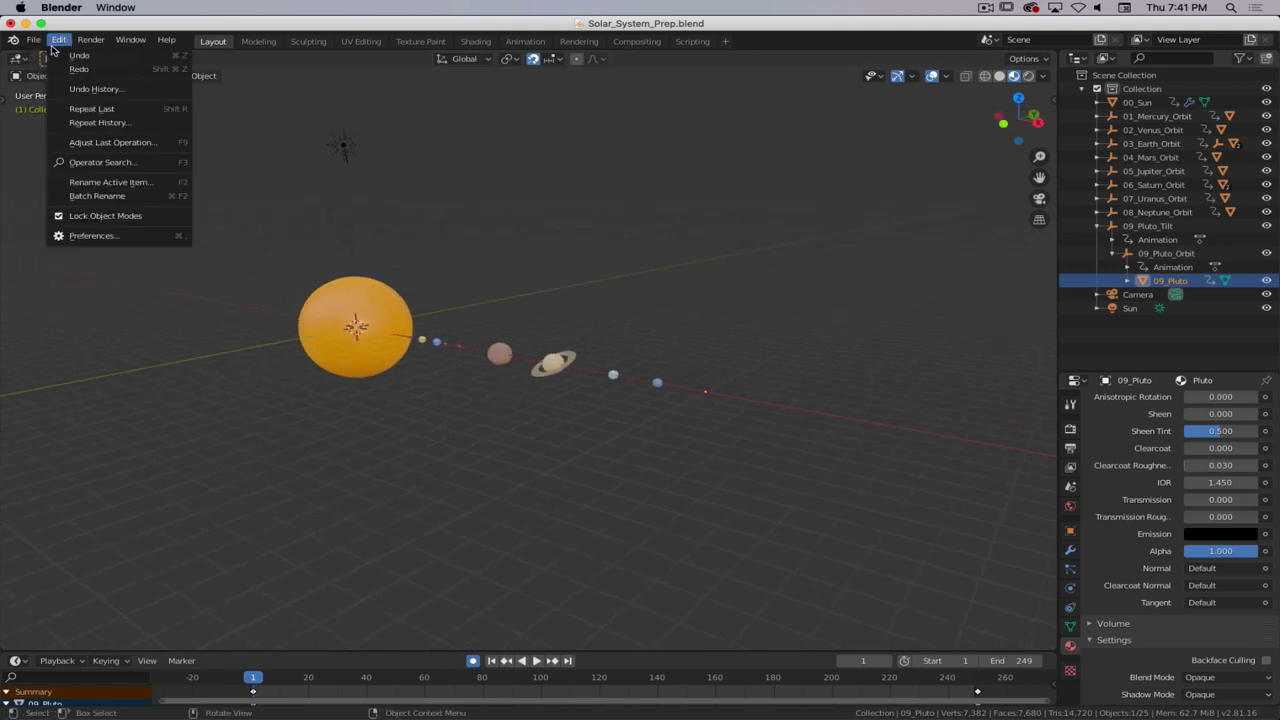
pyautogui.moveTo(60, 55)
pyautogui.click(224, 57)
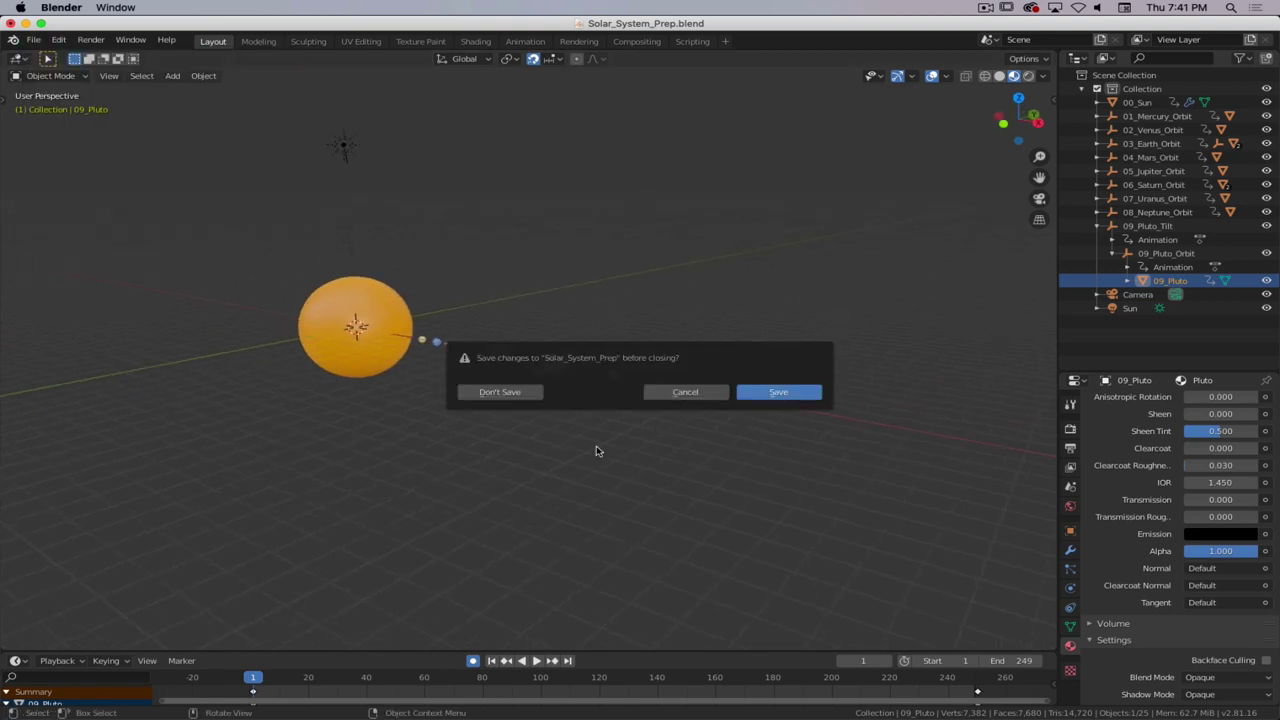
pyautogui.click(790, 395)
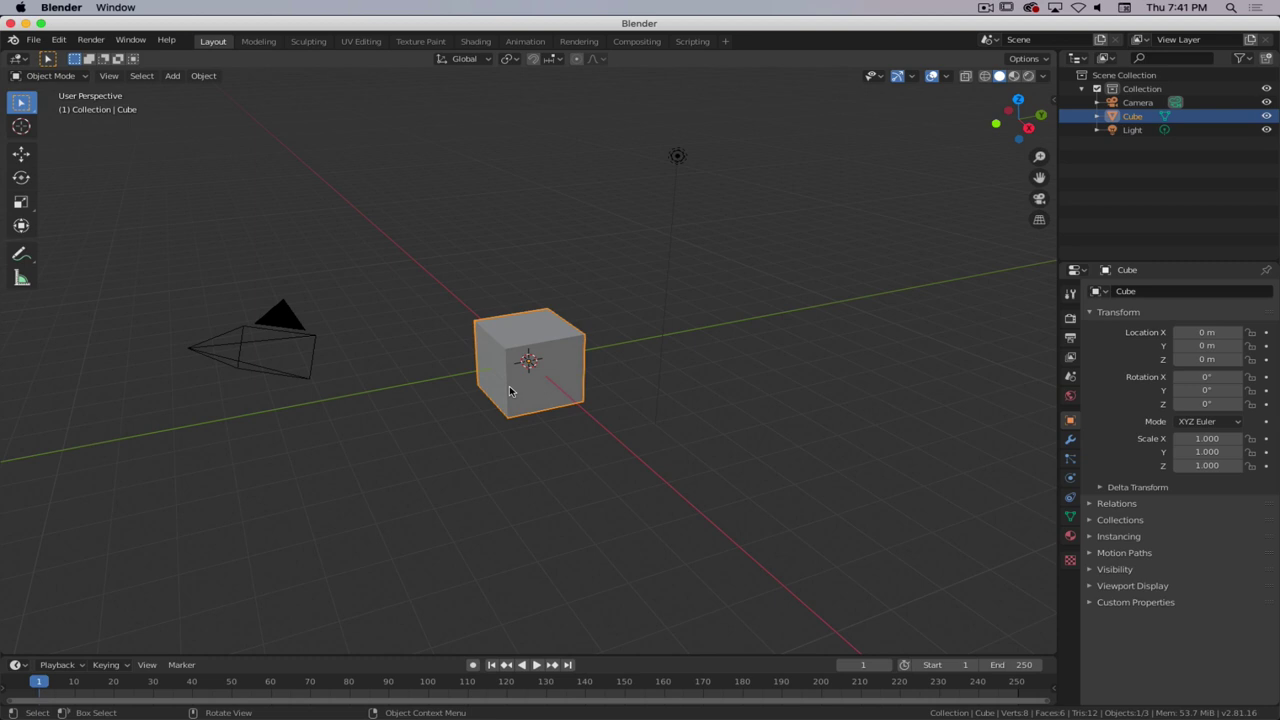
# - Save the new scene under the file name Solar_System in place of 'untitled'
pyautogui.press('shift+super+s')
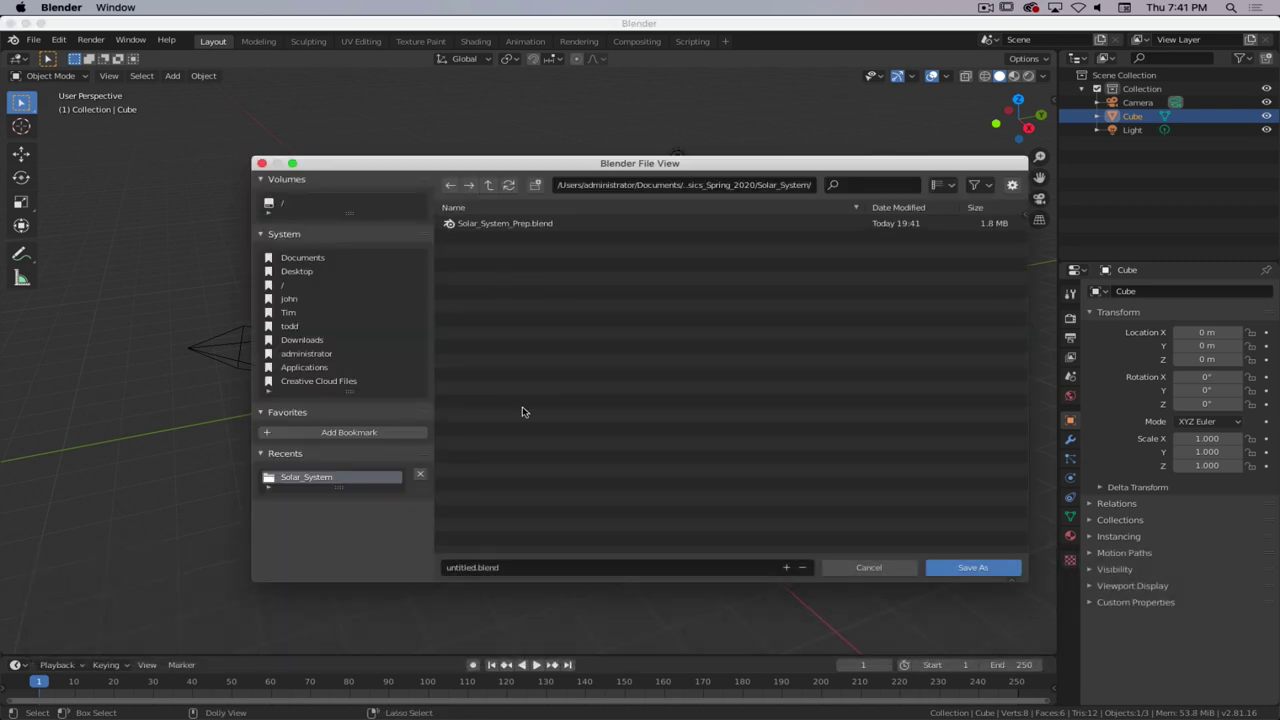
pyautogui.click(472, 567)
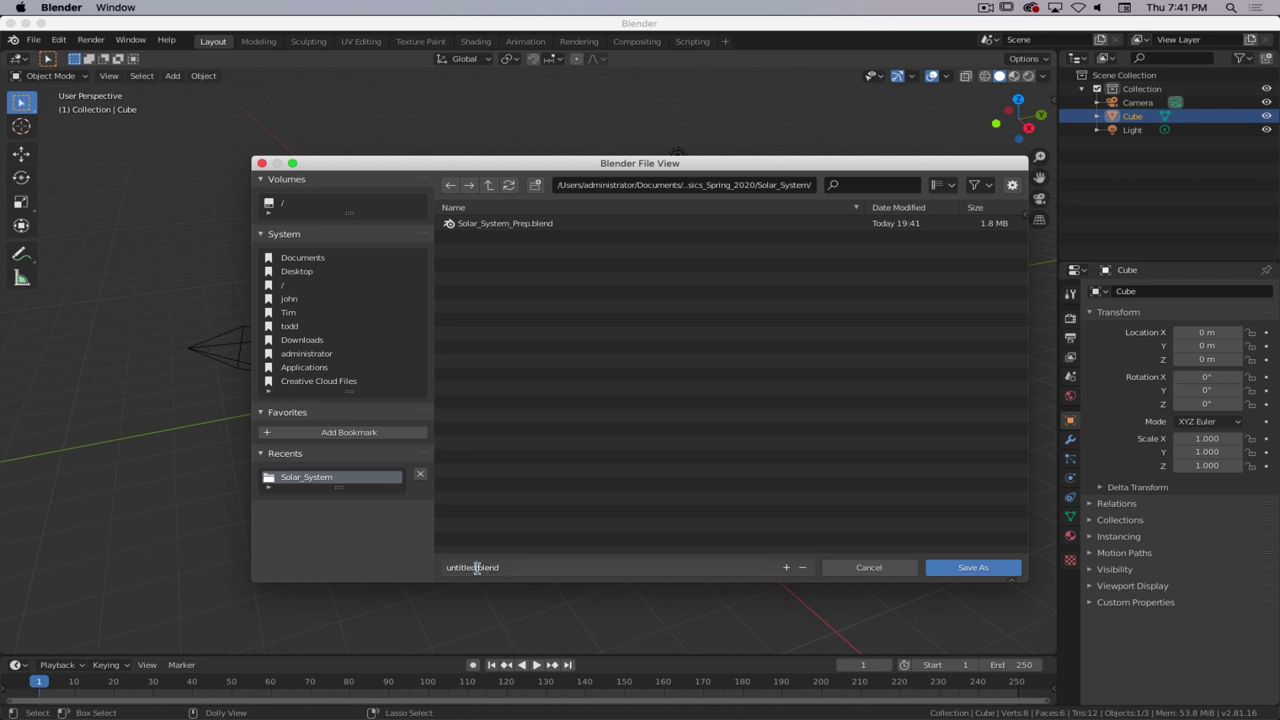
pyautogui.press('BackSpace')
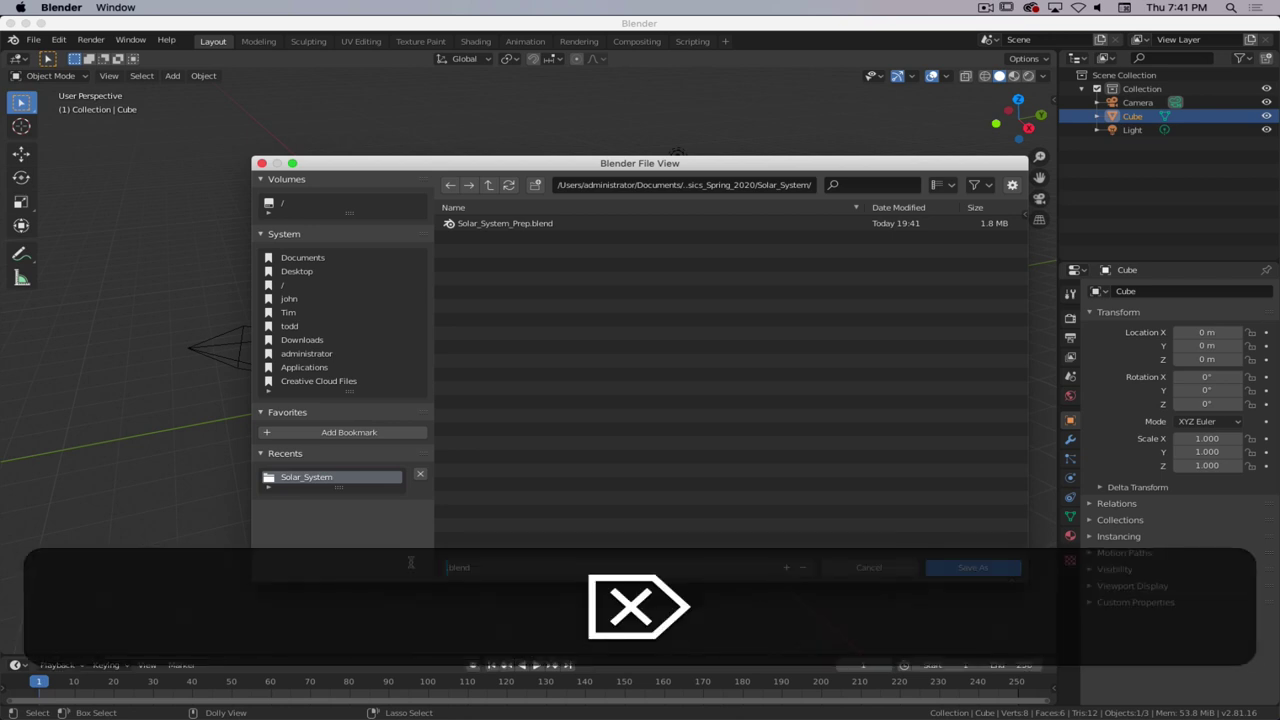
pyautogui.press('shift')
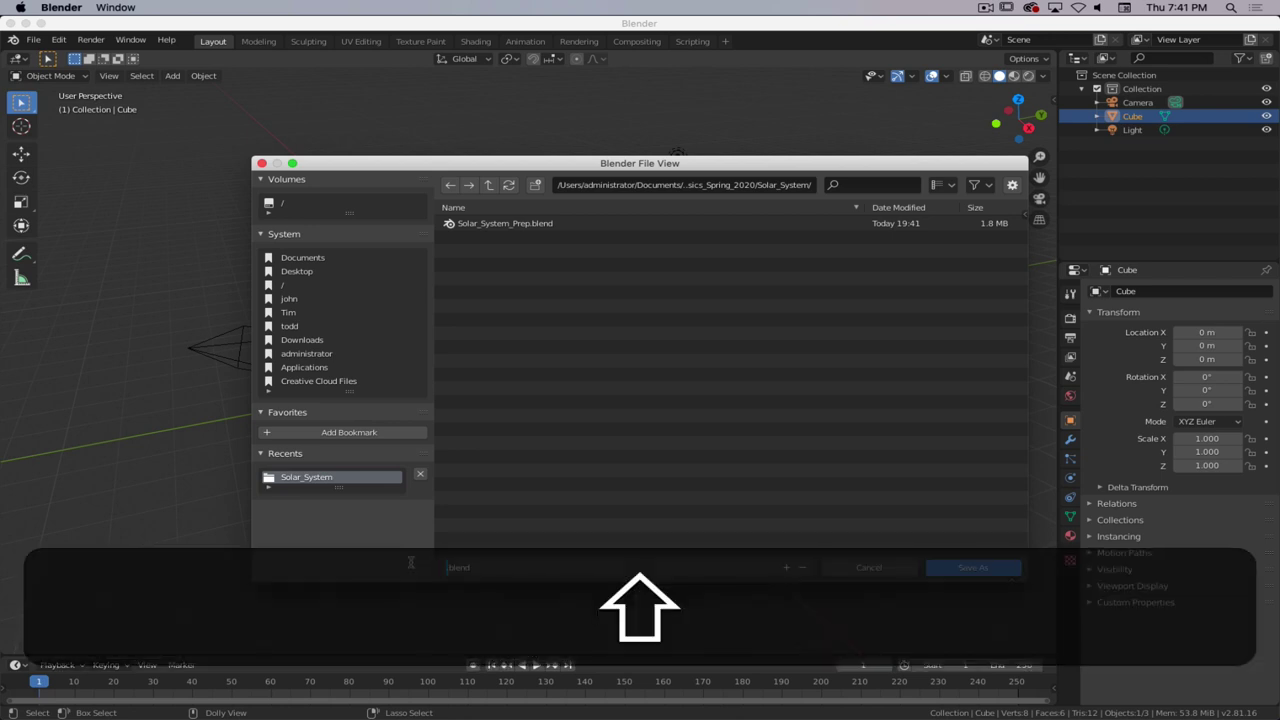
pyautogui.write('Solar_SY')
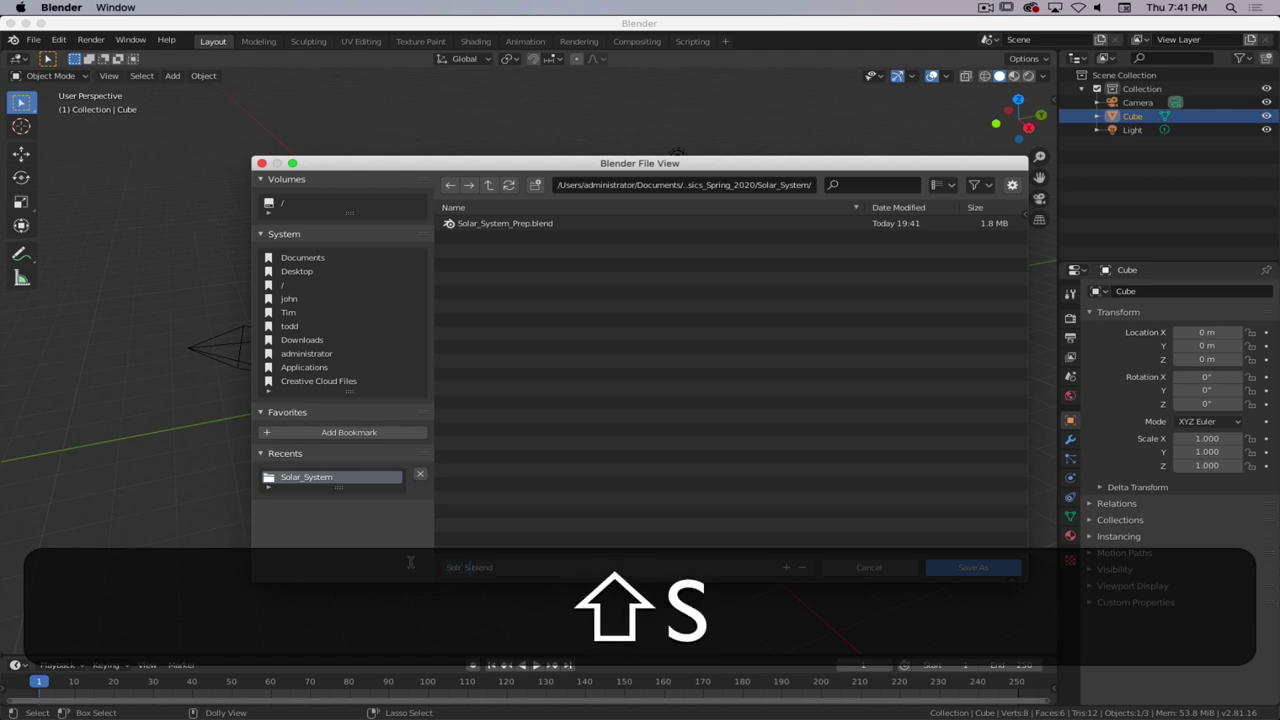
pyautogui.write('stem')
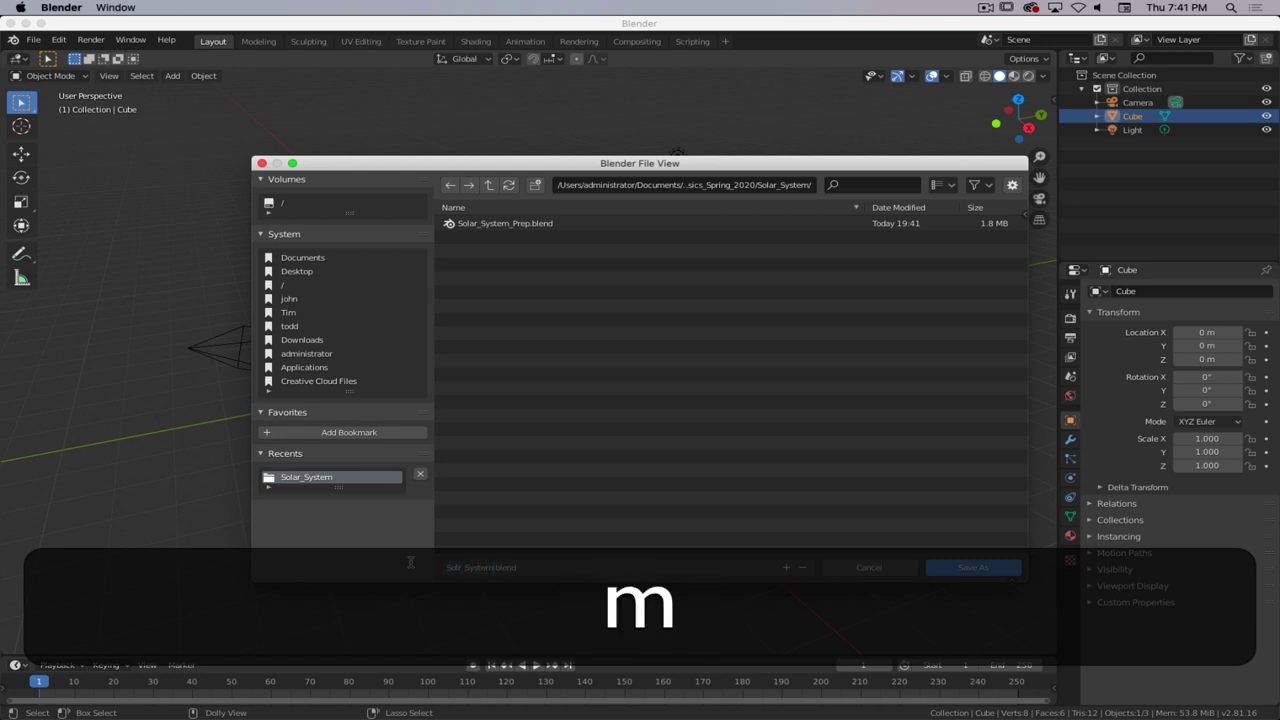
pyautogui.press('Left')
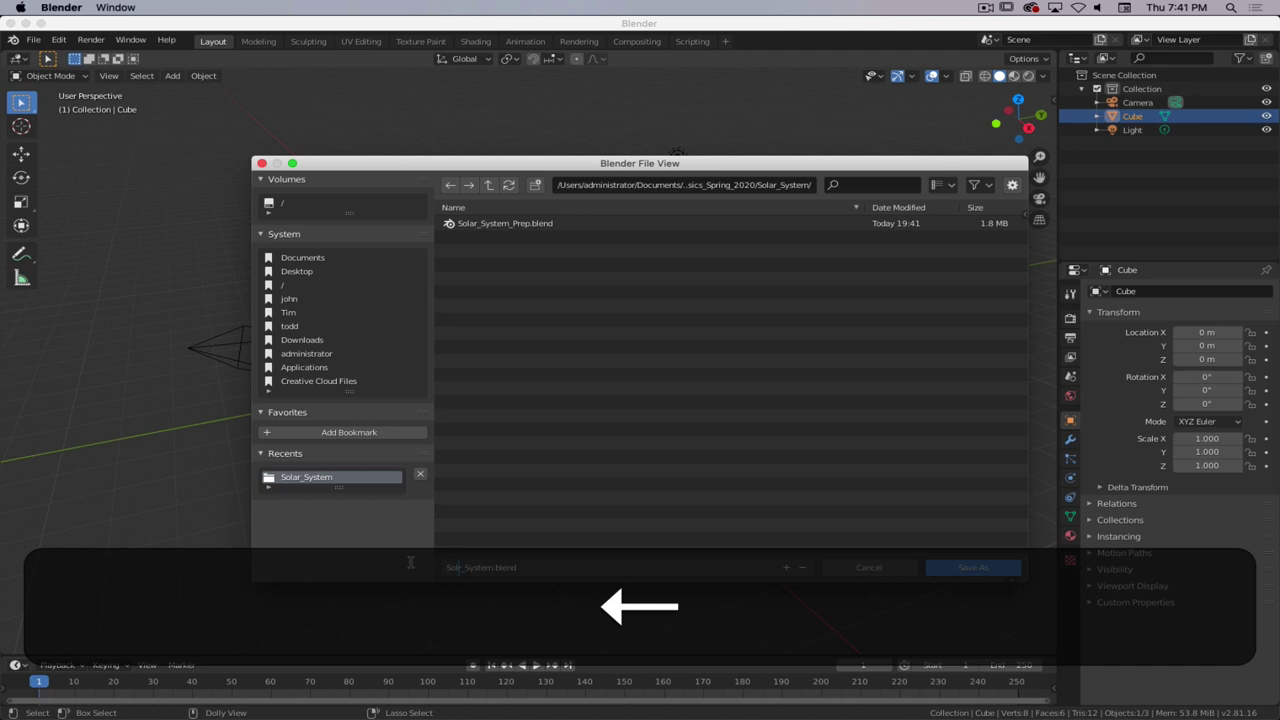
pyautogui.press('super+a')
pyautogui.press('Down')
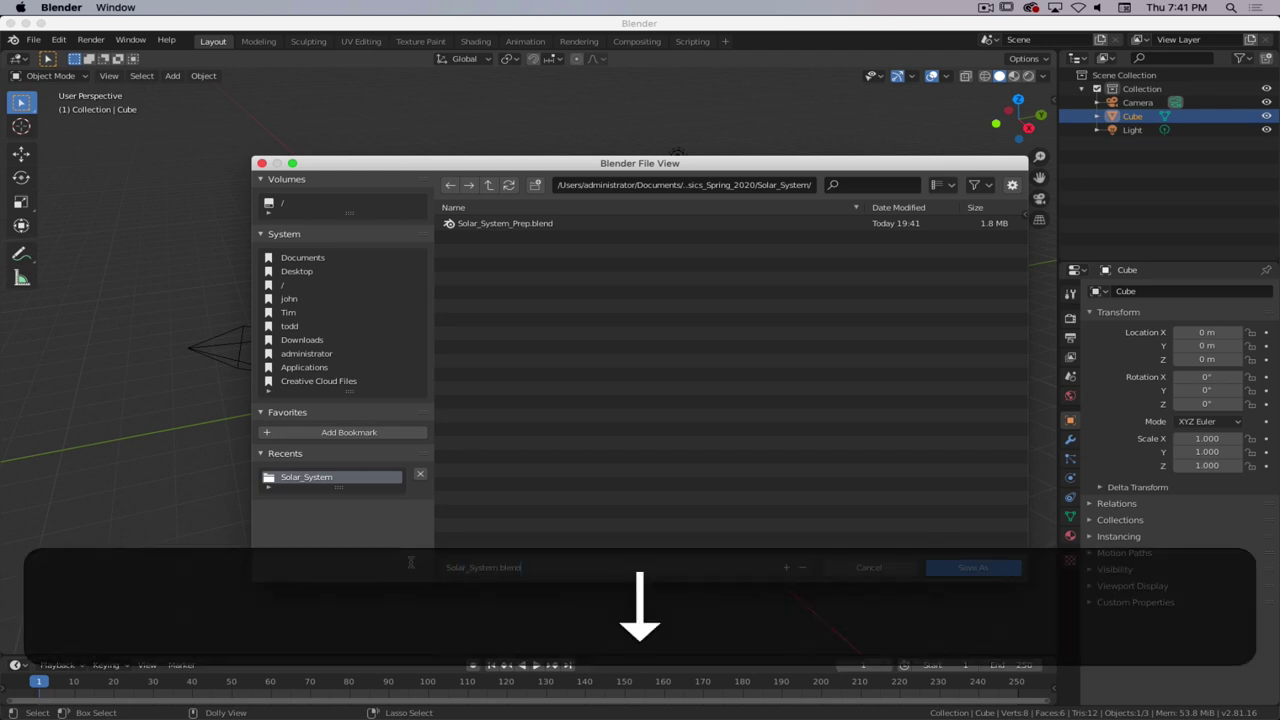
pyautogui.press('Left')
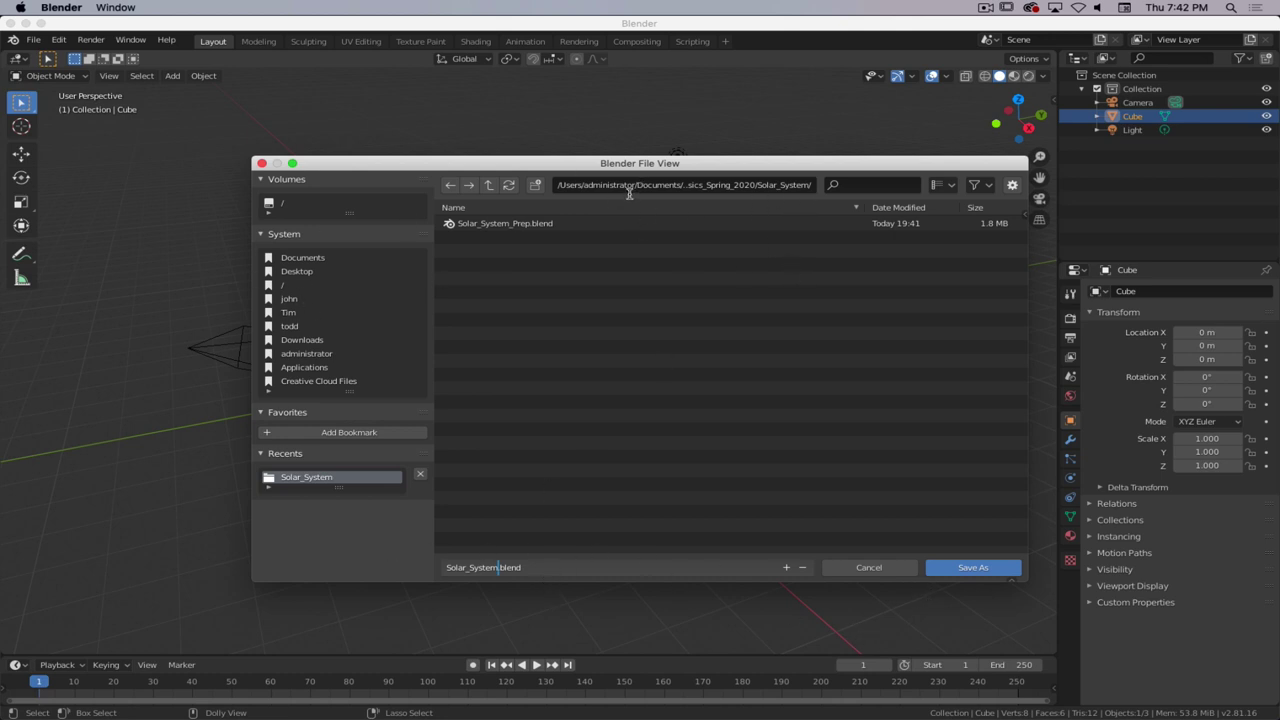
pyautogui.click(968, 568)
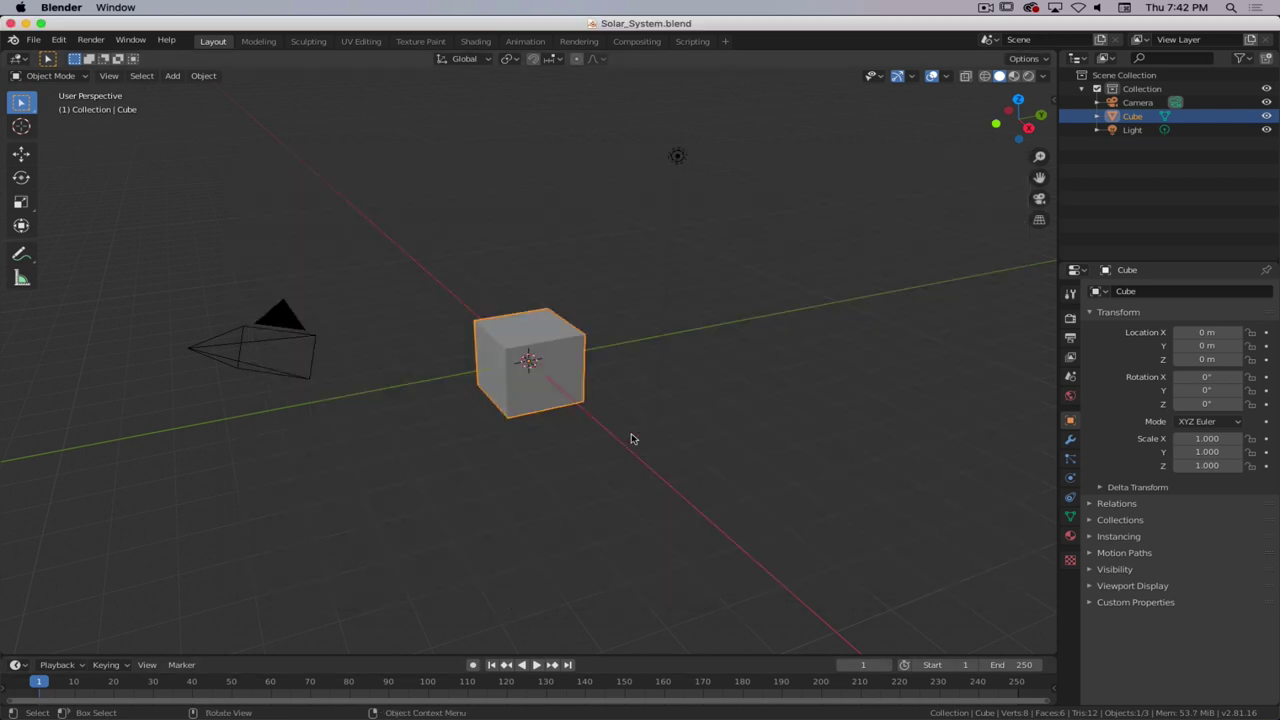
# - In Preferences > Animation, set F-Curves Default Interpolation to Linear
pyautogui.click(56, 40)
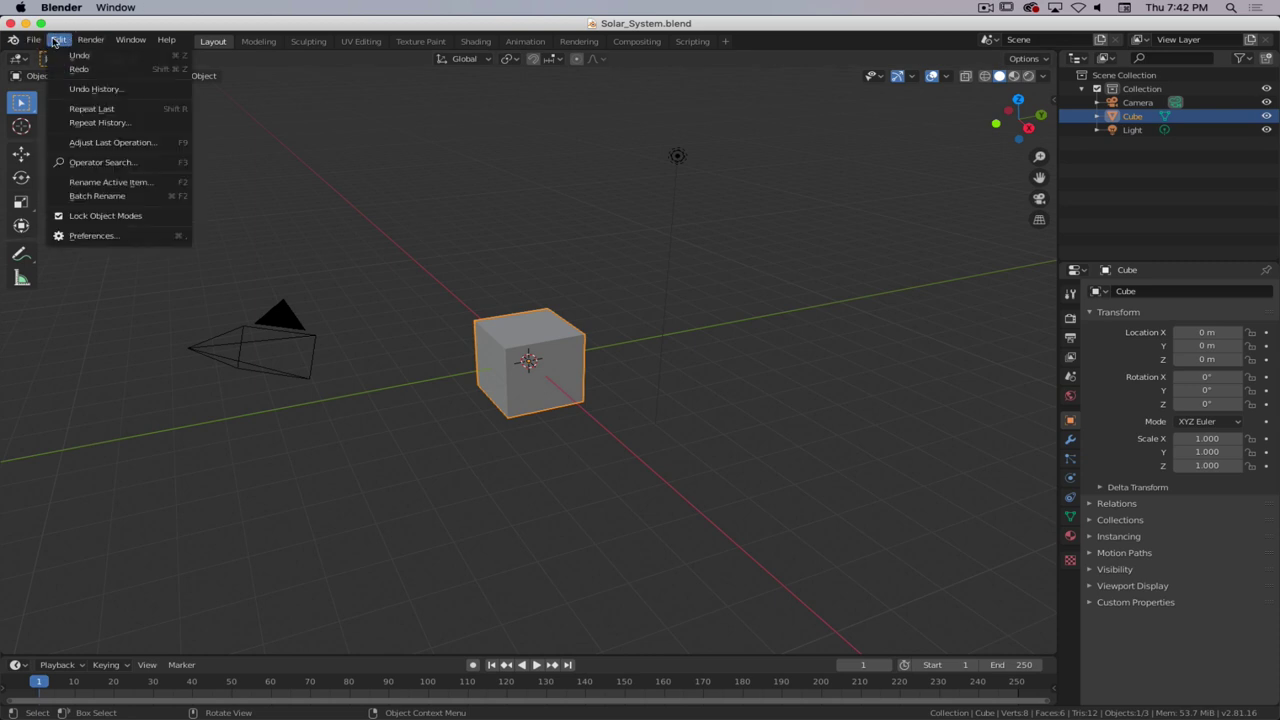
pyautogui.click(88, 235)
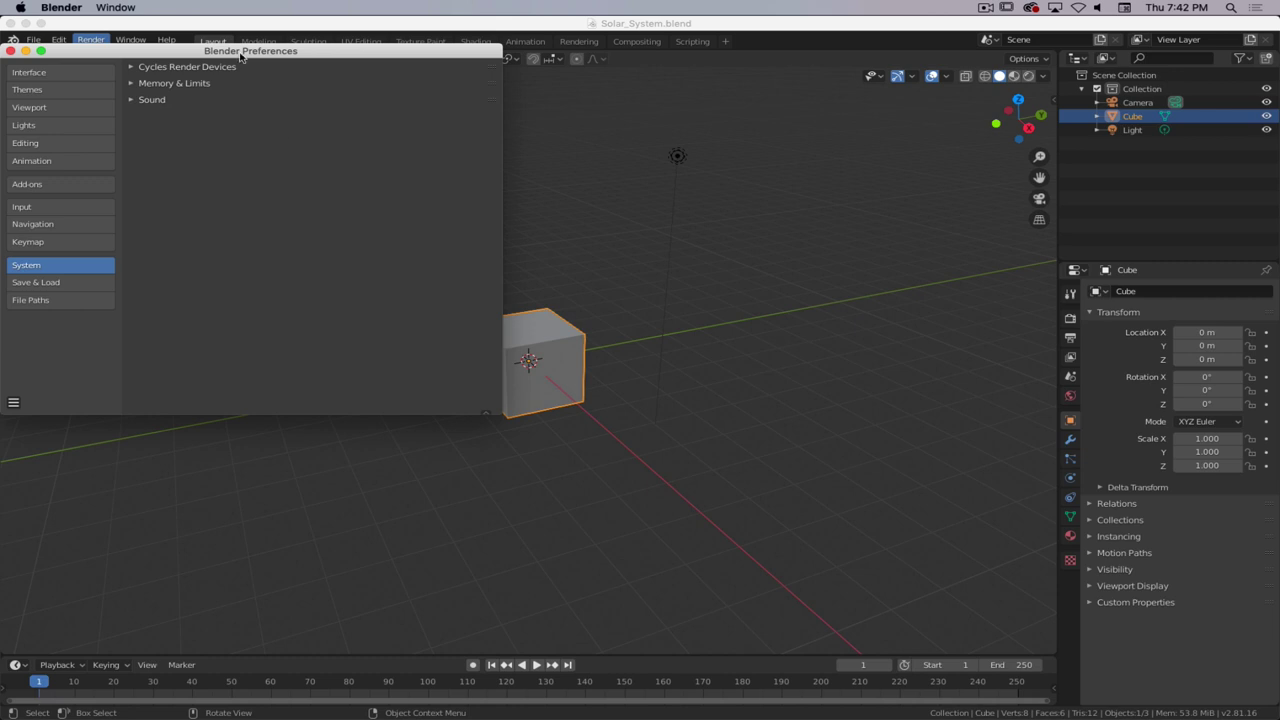
pyautogui.moveTo(240, 51); pyautogui.dragTo(582, 20)
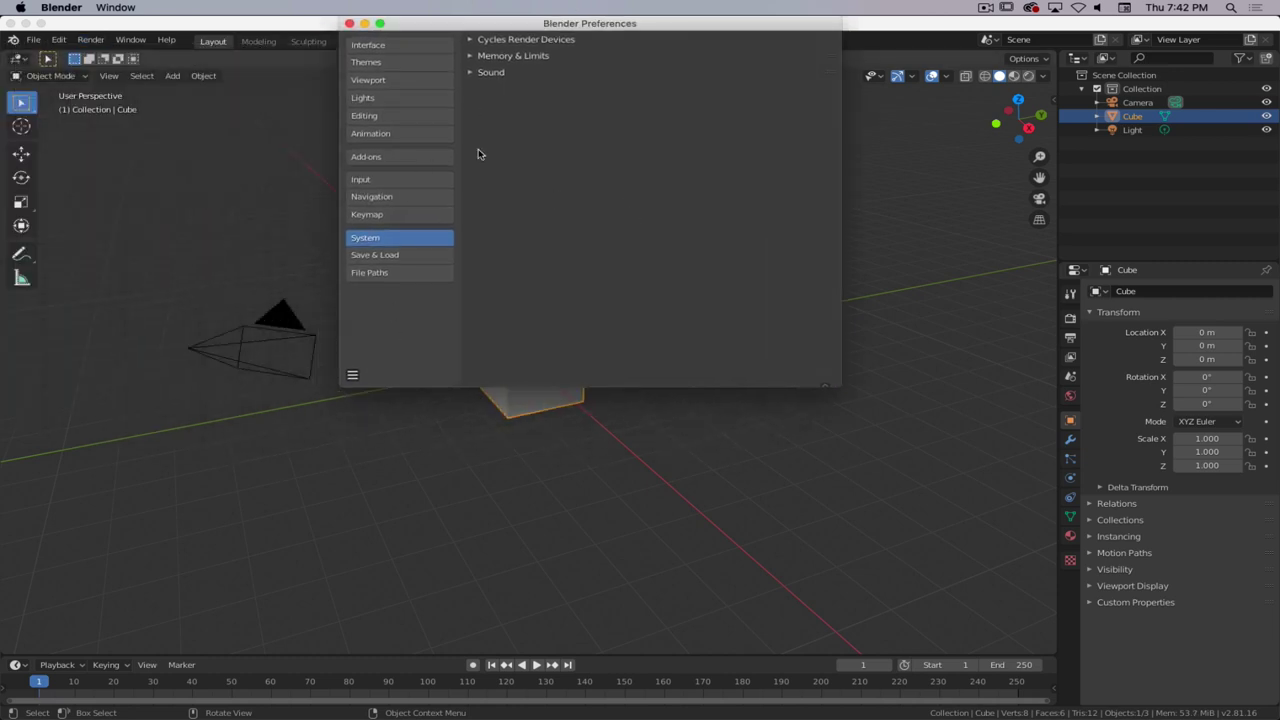
pyautogui.click(405, 133)
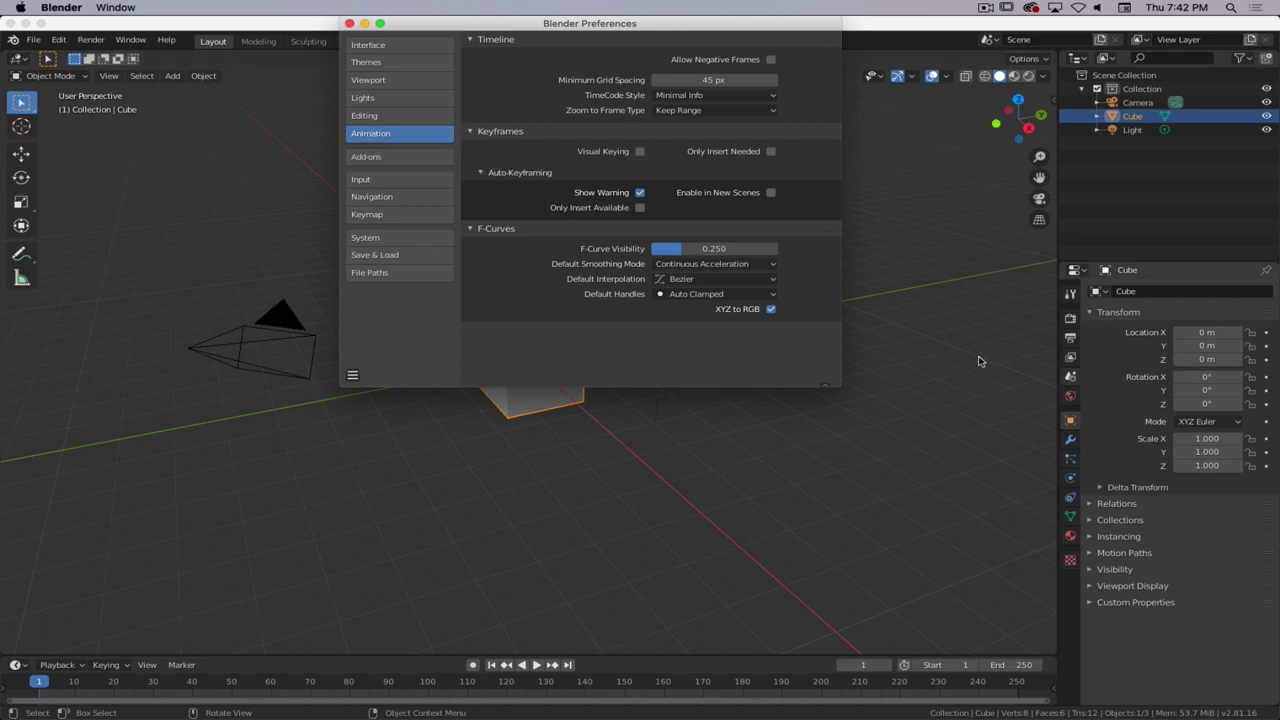
pyautogui.click(687, 283)
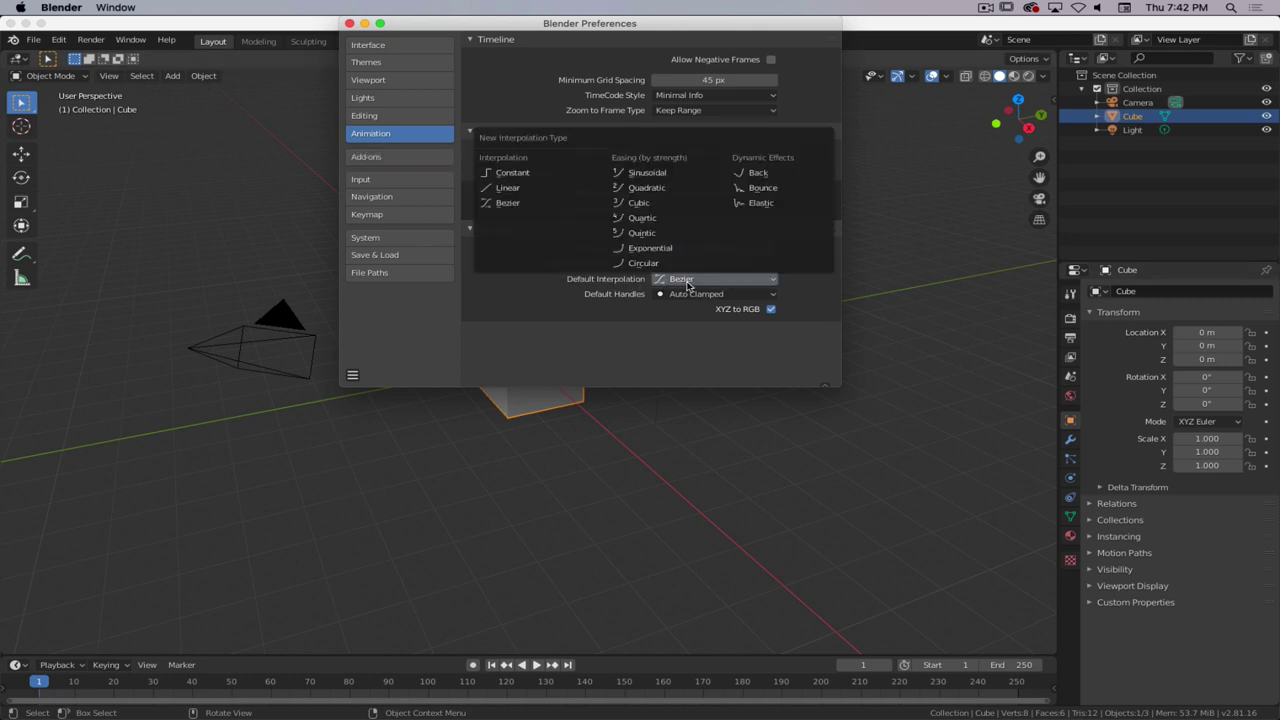
pyautogui.click(544, 191)
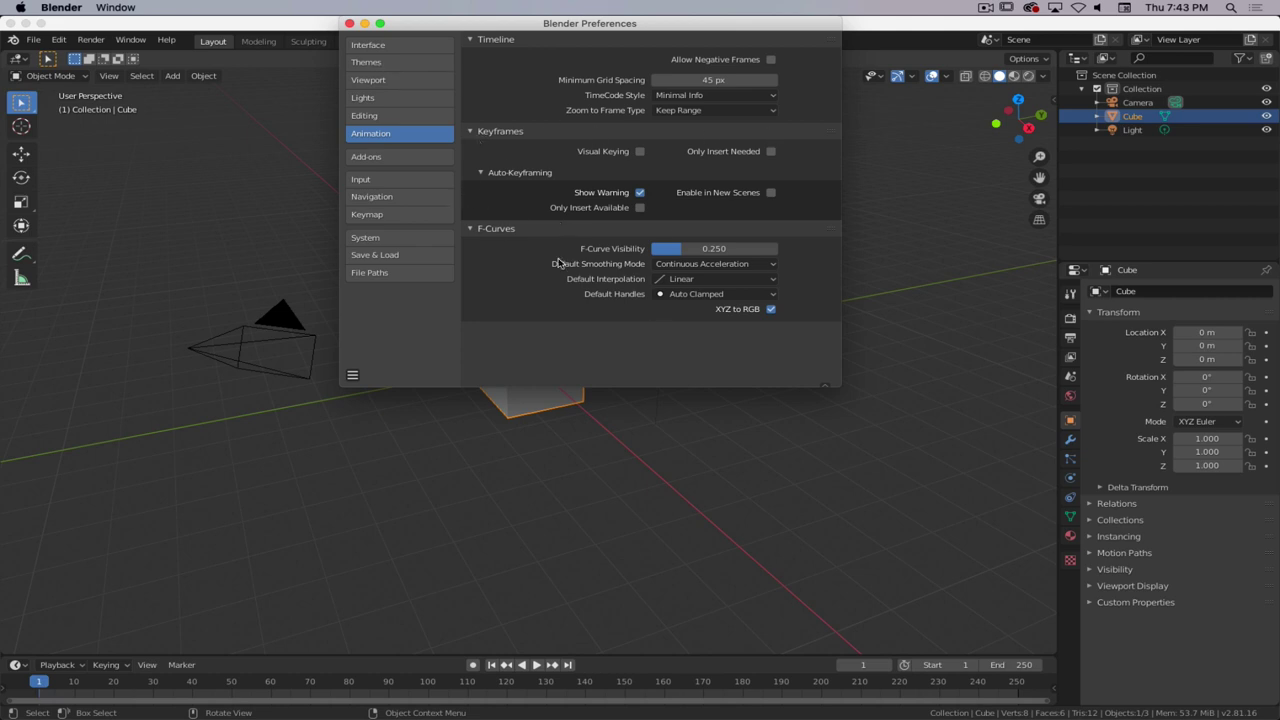
# - Check the Save & Load and System > Memory & Limits settings, then close Preferences
pyautogui.click(389, 254)
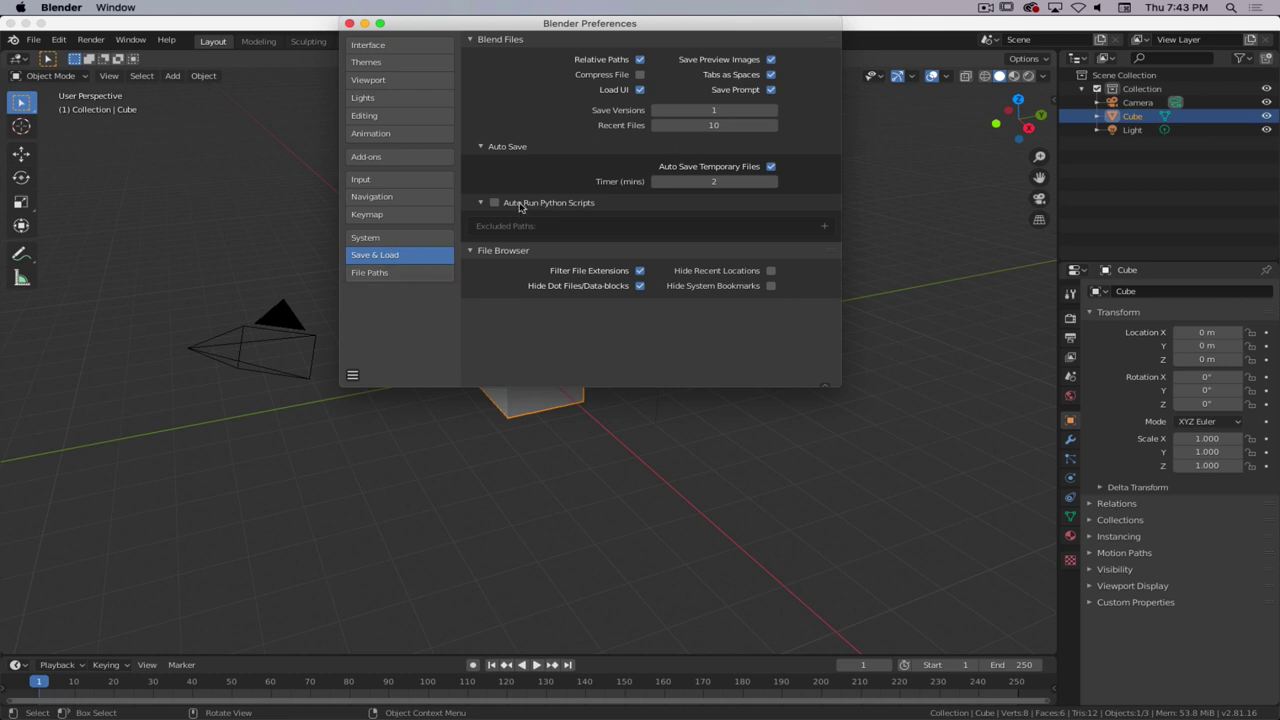
pyautogui.click(424, 237)
pyautogui.click(409, 256)
pyautogui.click(405, 240)
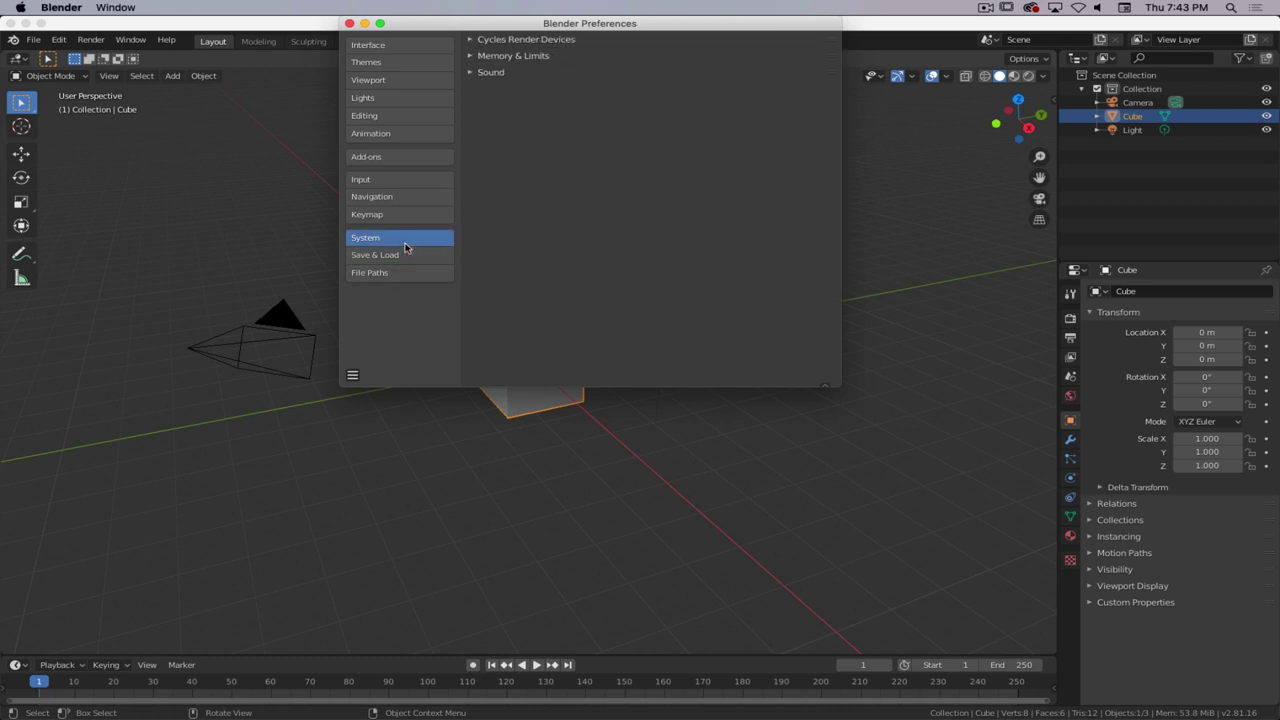
pyautogui.click(505, 56)
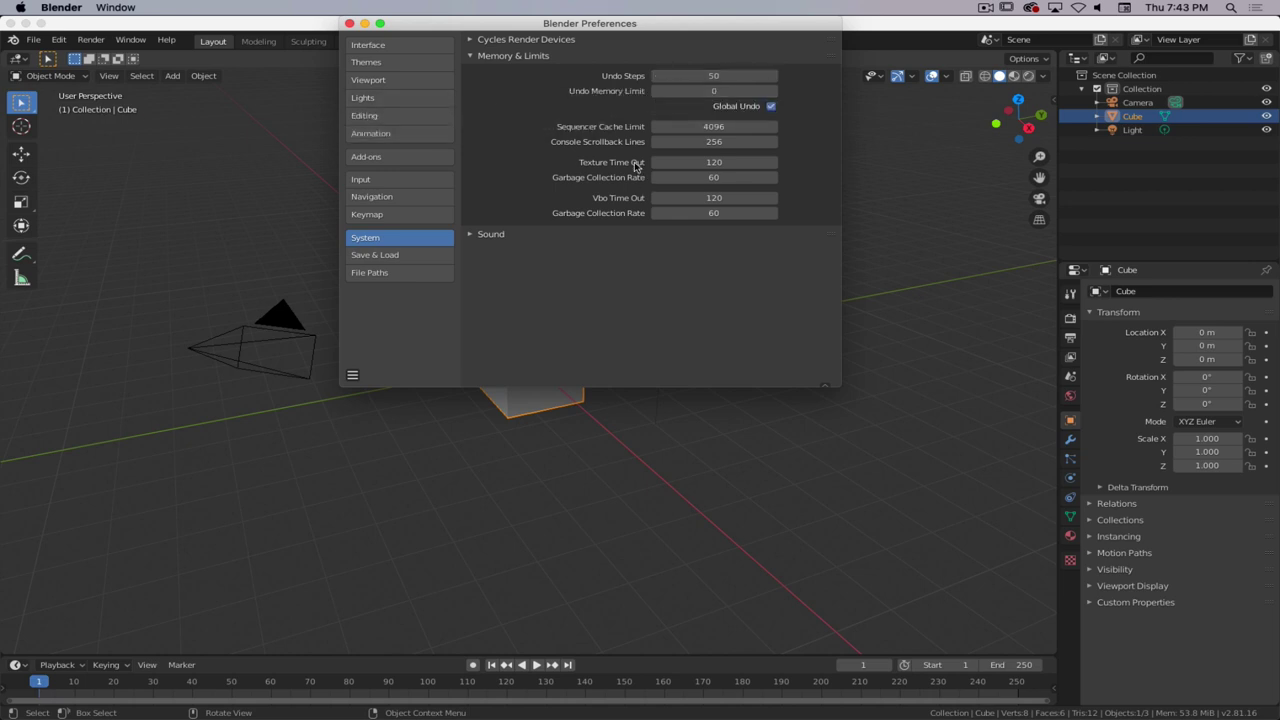
pyautogui.moveTo(613, 23); pyautogui.dragTo(581, 145)
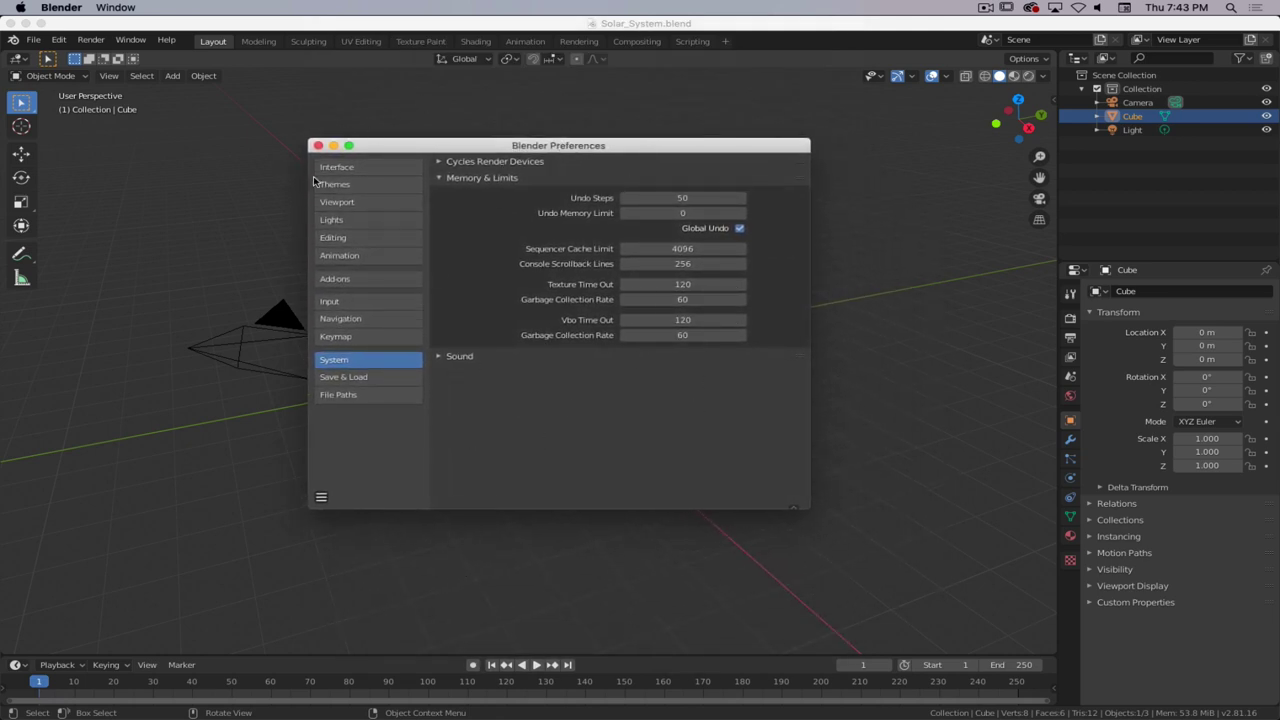
pyautogui.click(318, 146)
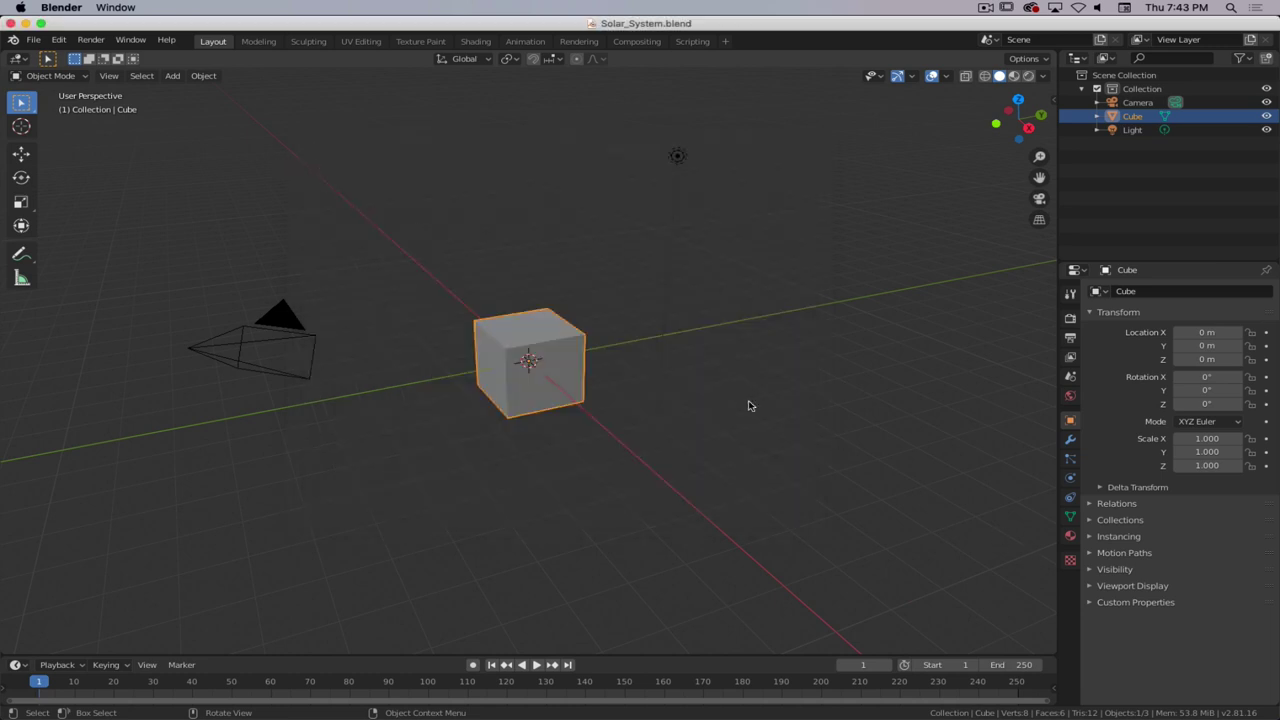
# - Box-select the default camera, cube and light and delete all three
pyautogui.scroll(-3, 740, 410)
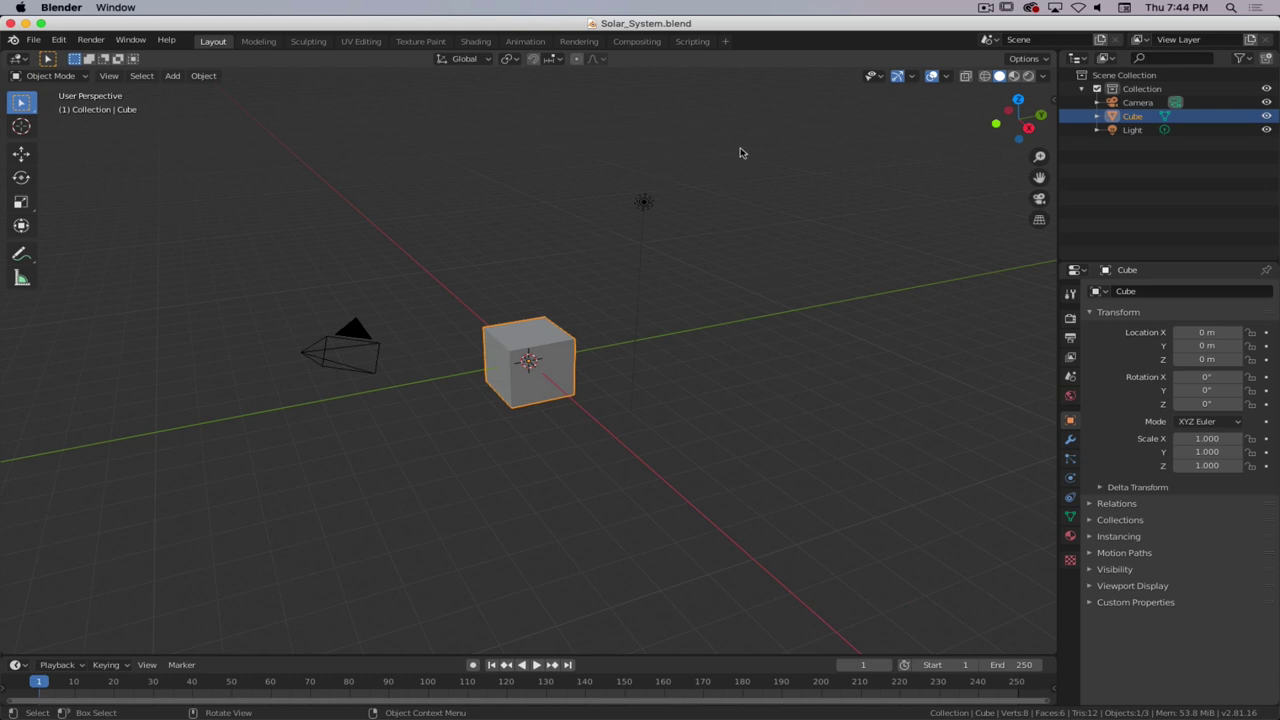
pyautogui.moveTo(770, 140); pyautogui.dragTo(58, 521)
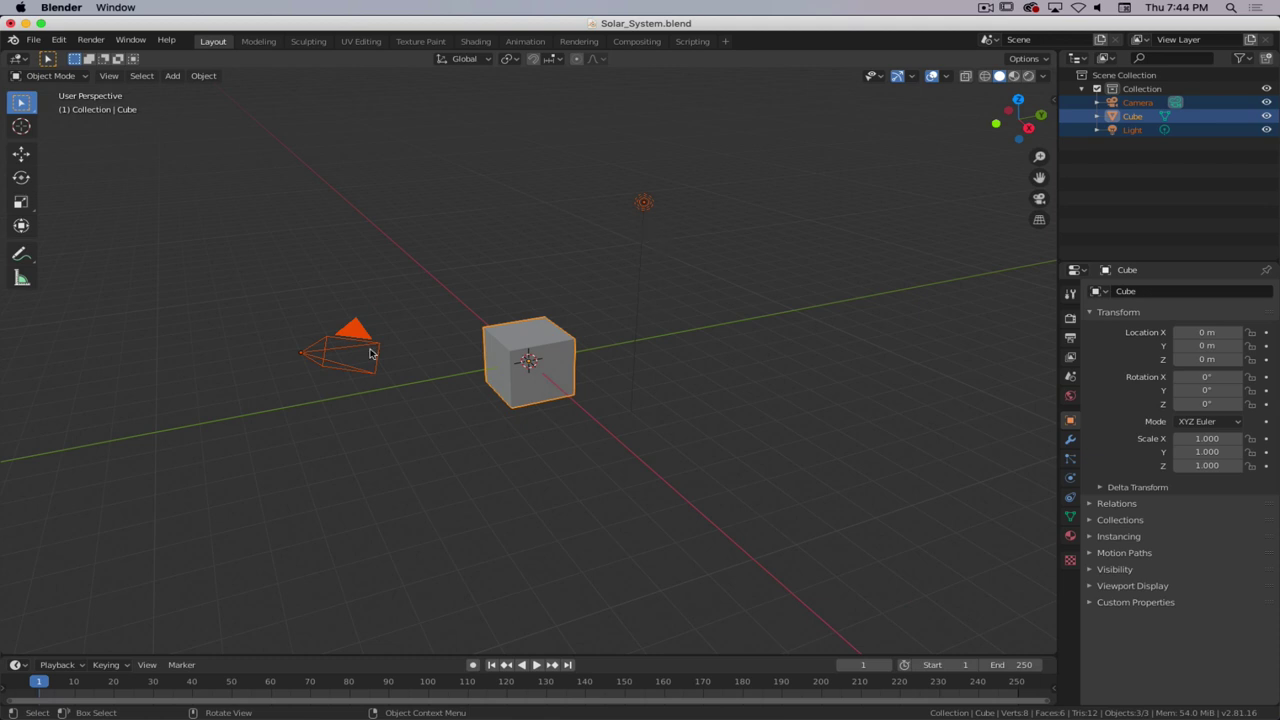
pyautogui.press('x')
pyautogui.click(660, 292)
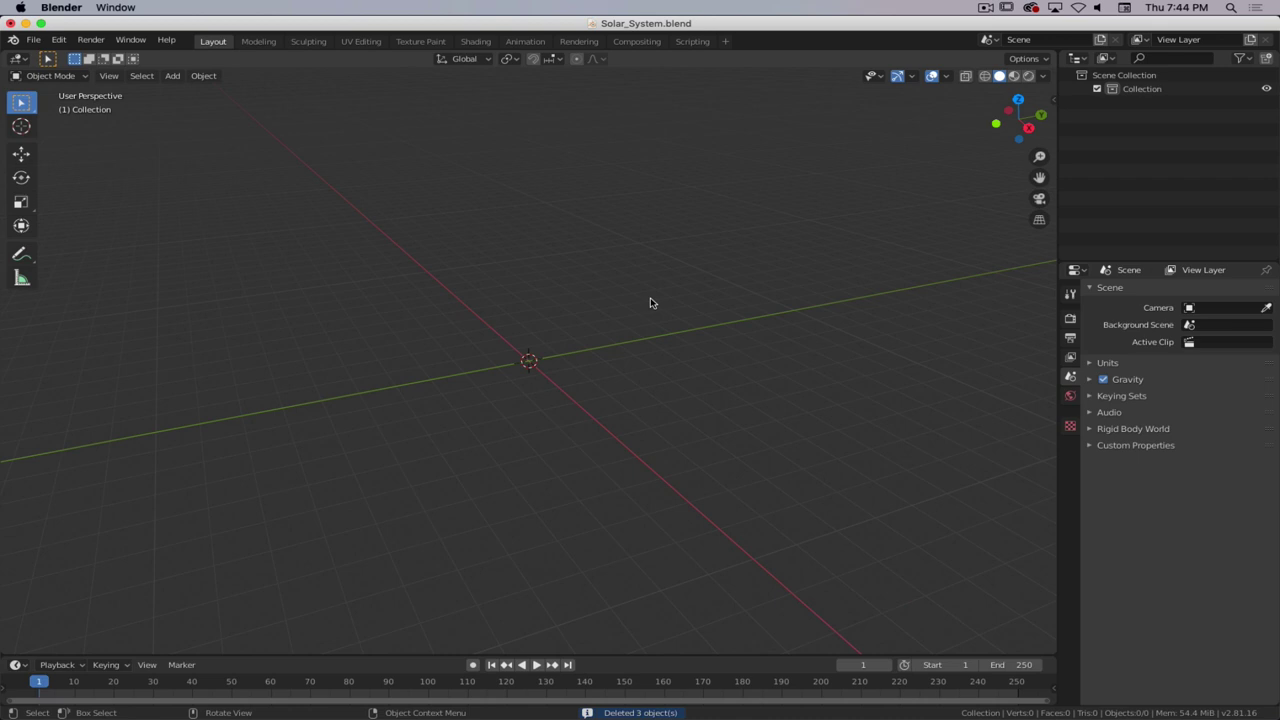
pyautogui.press('super+period')
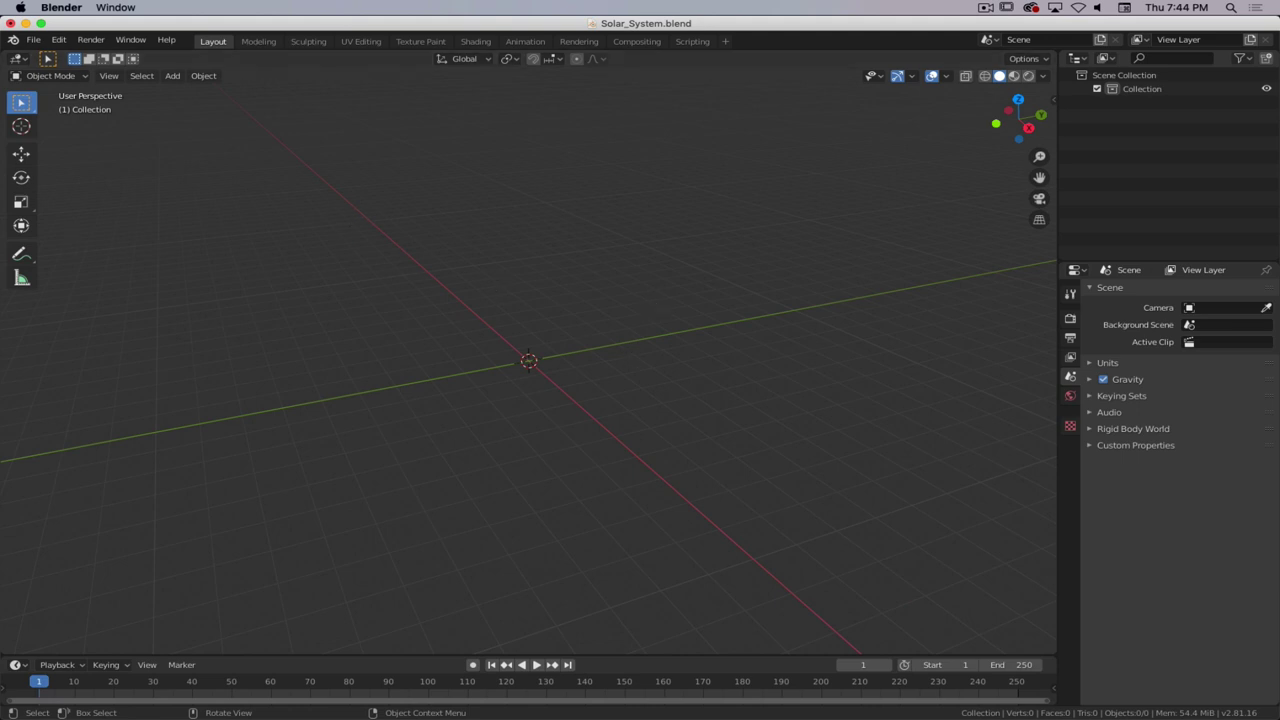
# - Add a Mesh > UV Sphere at the world origin
pyautogui.click(171, 77)
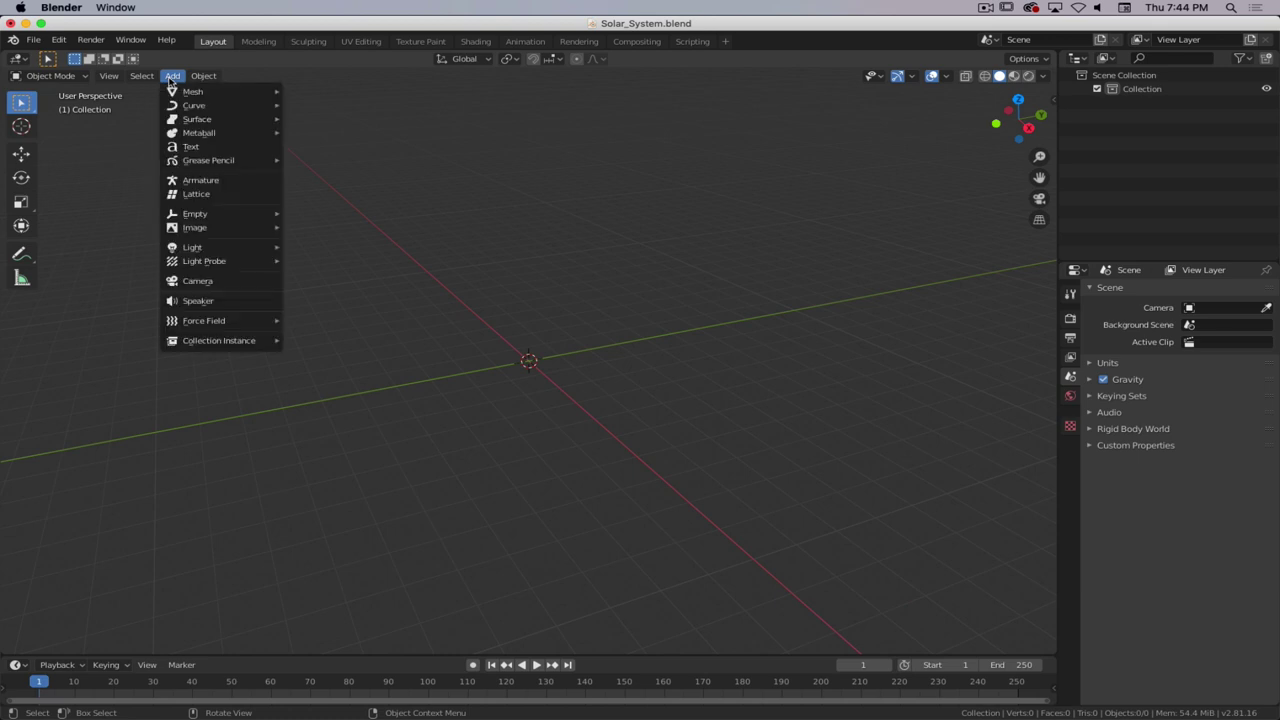
pyautogui.moveTo(201, 97)
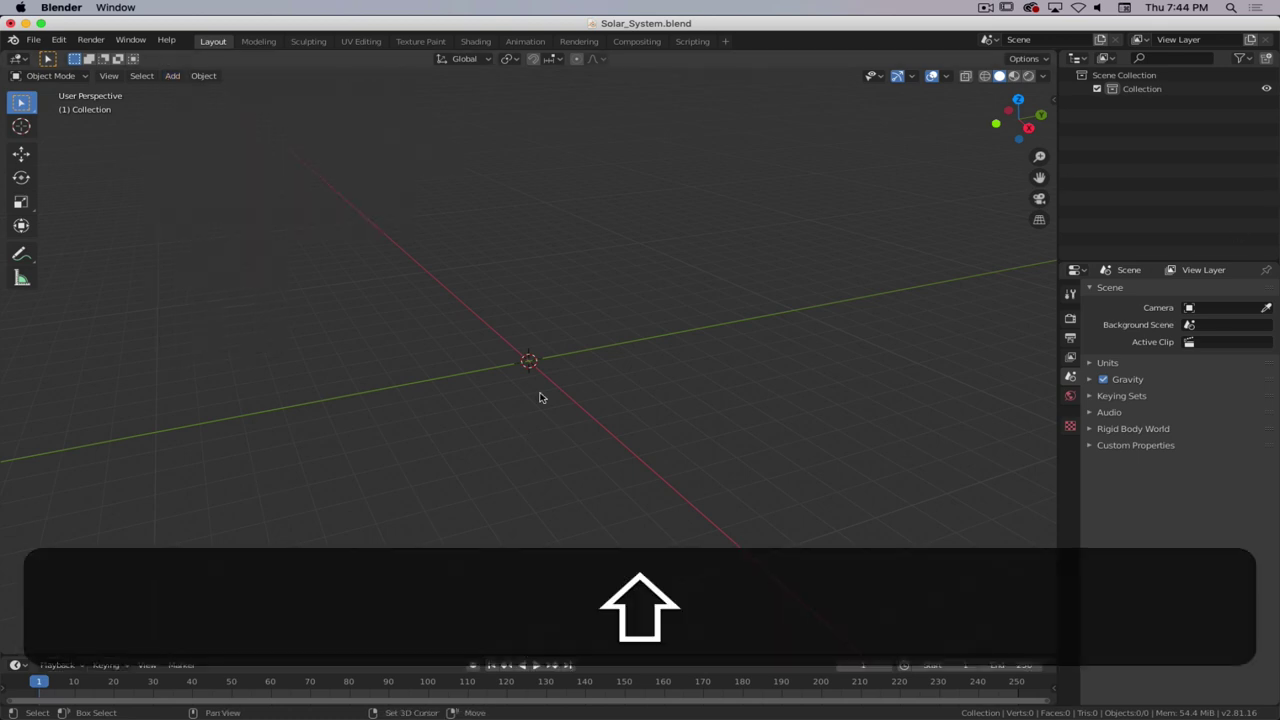
pyautogui.hotkey('shift', 'a')
pyautogui.moveTo(539, 397)
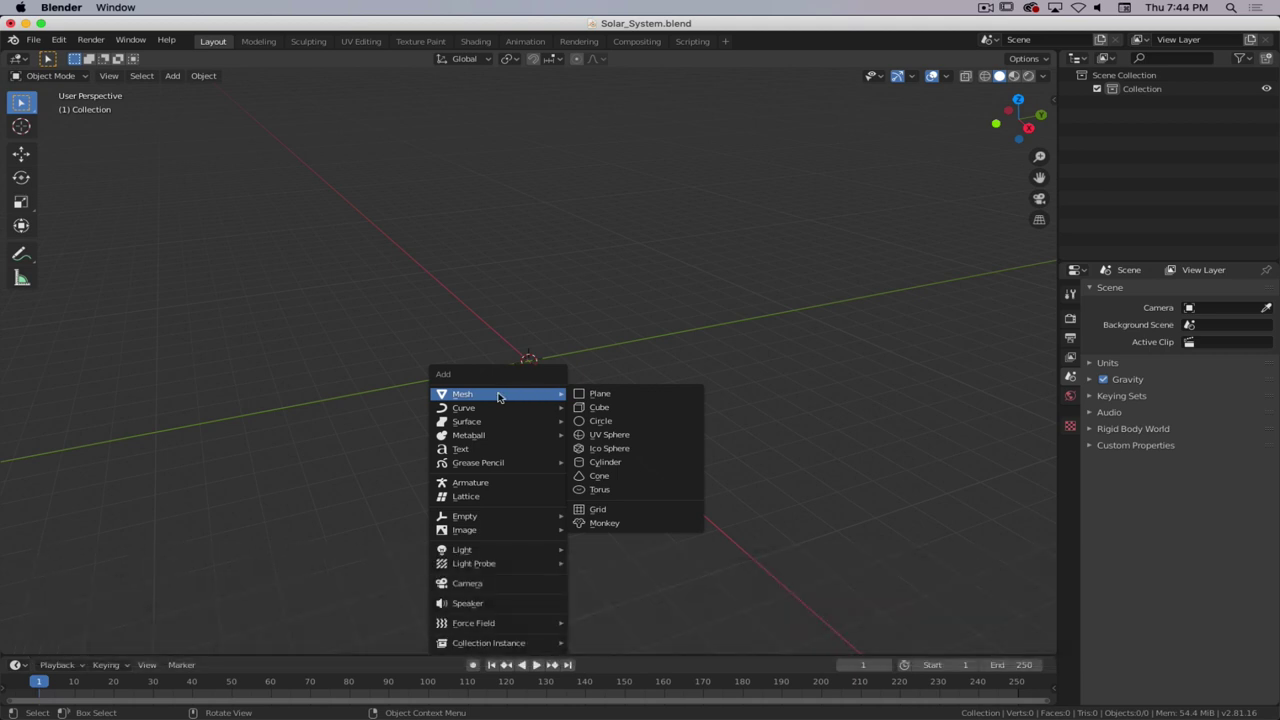
pyautogui.click(640, 437)
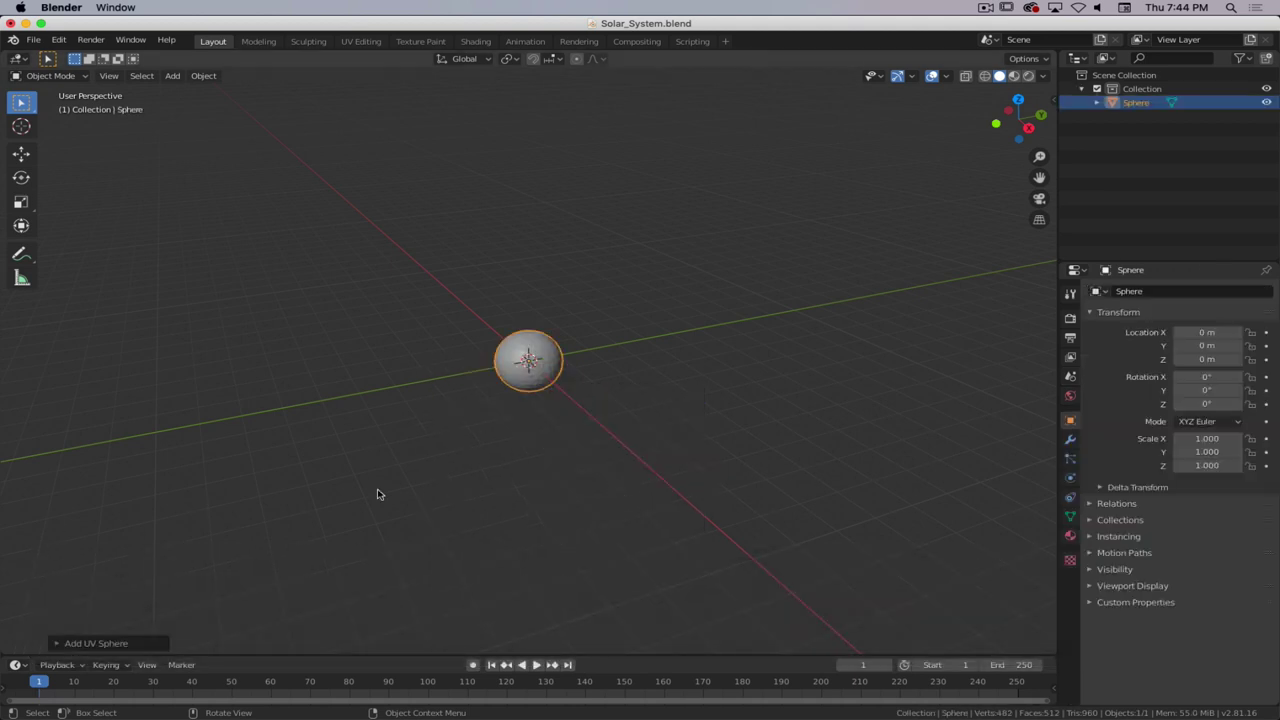
pyautogui.scroll(5, 406, 422)
pyautogui.moveTo(428, 488); pyautogui.dragTo(462, 496, button='middle')
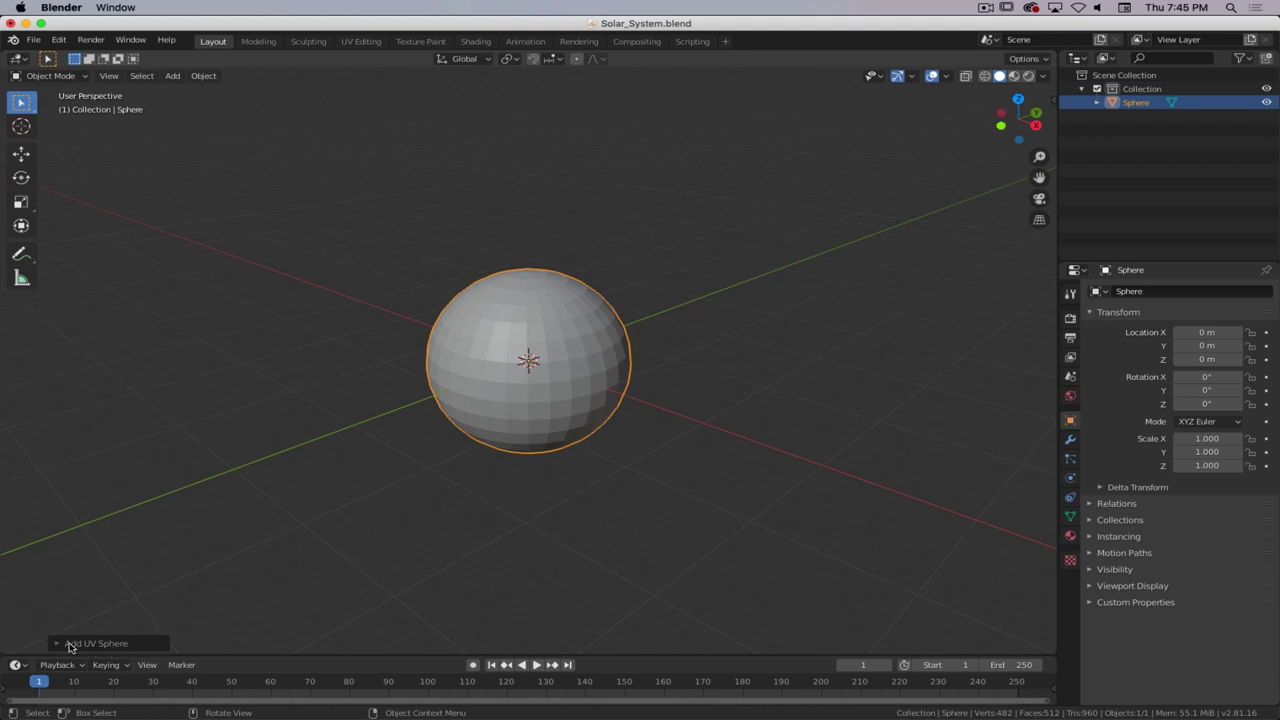
# - Expand the Add UV Sphere panel: 32 segments, 16 rings, 1 m radius
pyautogui.click(62, 644)
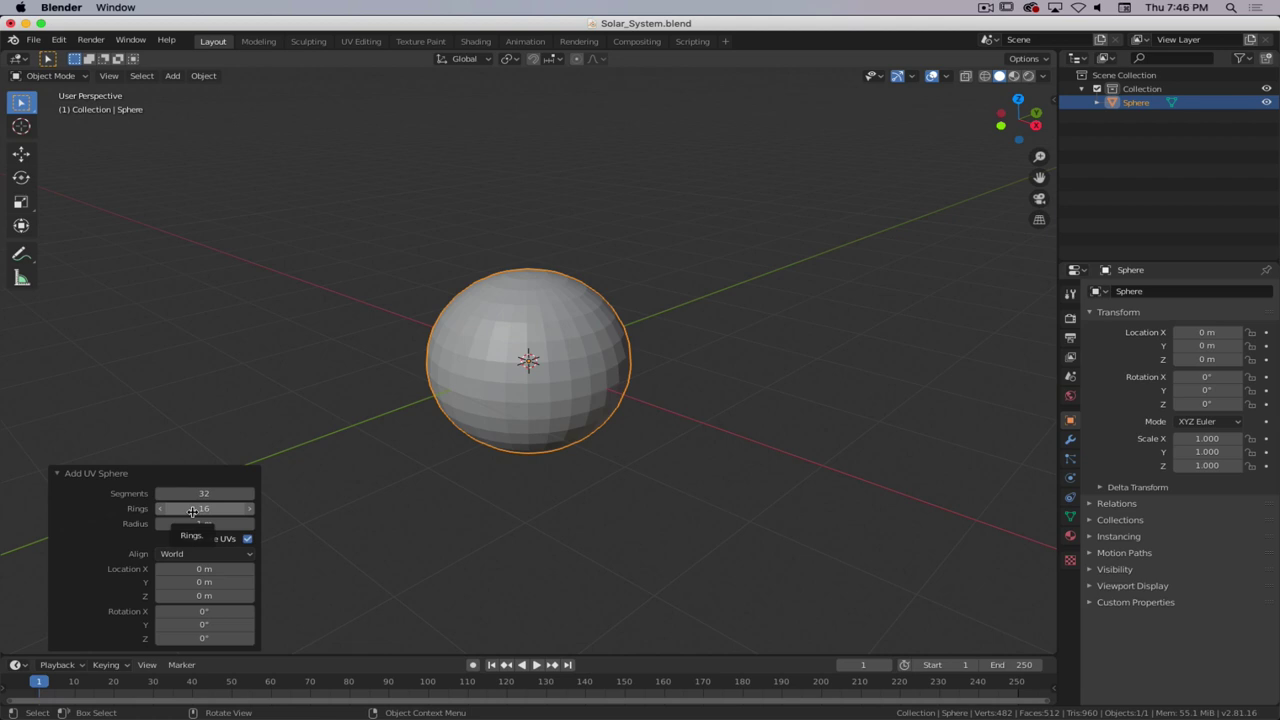
pyautogui.press('super+period')
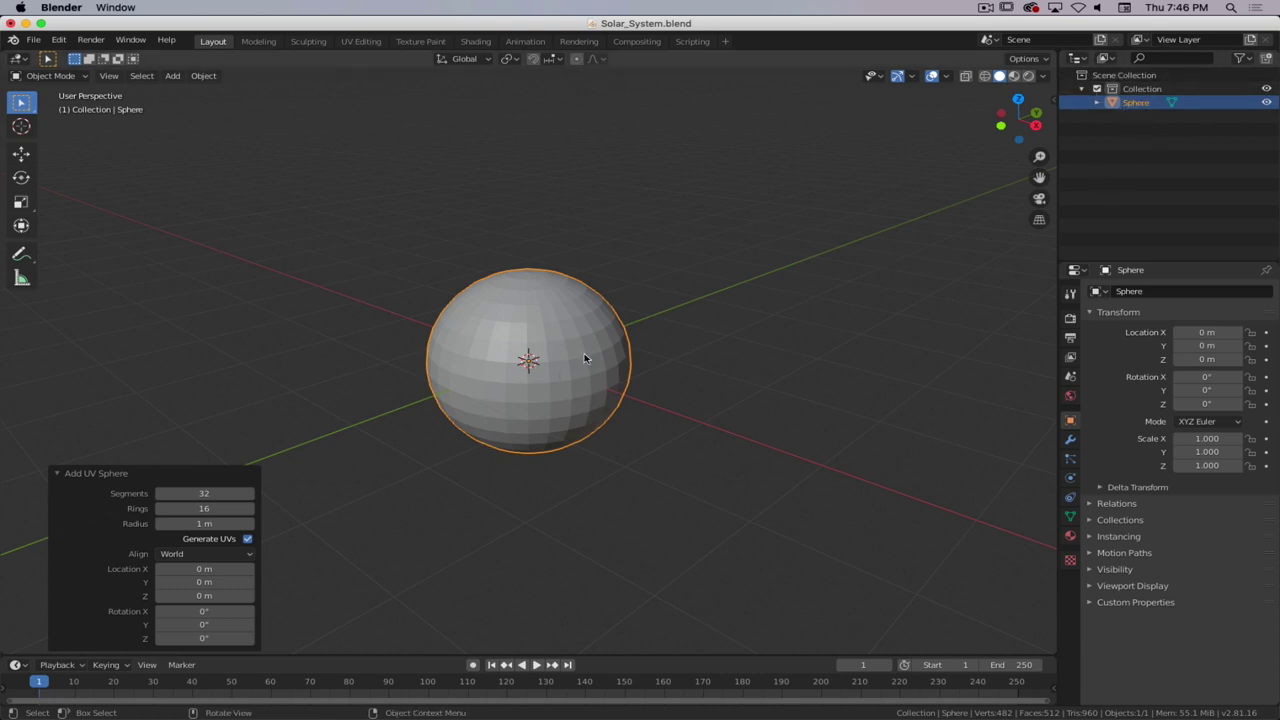
# - Rename the Sphere object to 'Sun' in the Outliner
pyautogui.doubleClick(1136, 103)
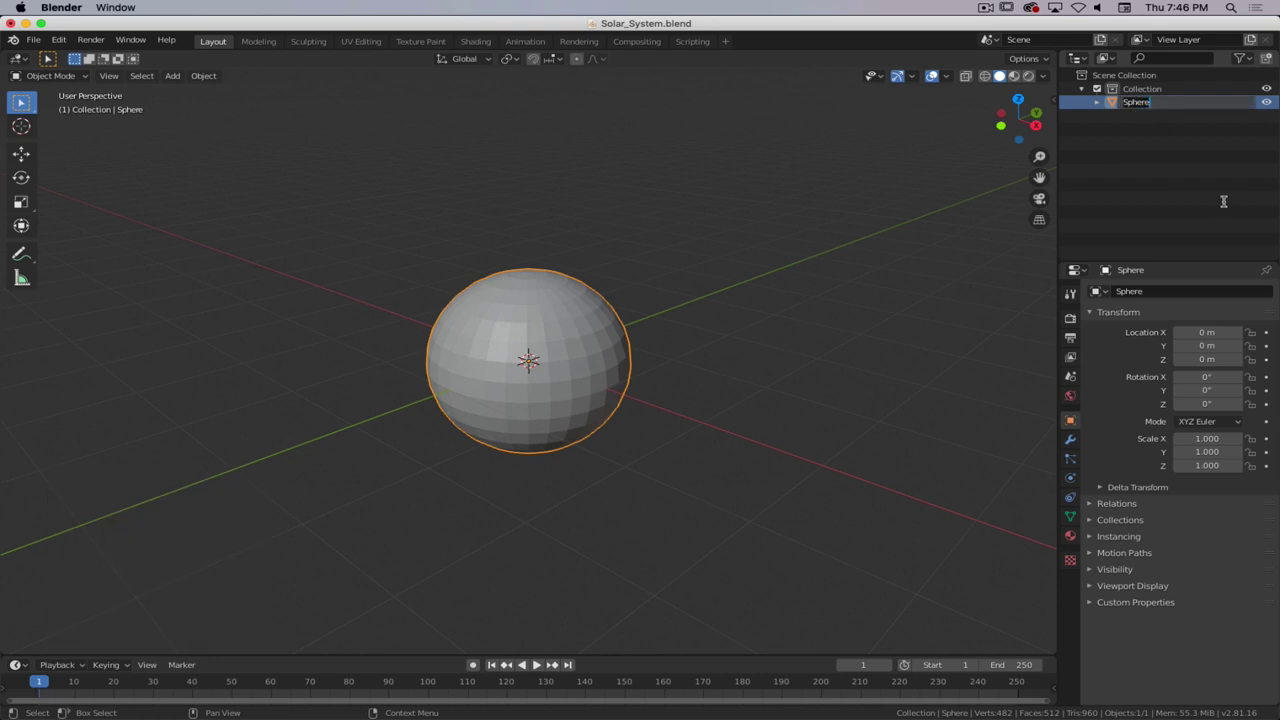
pyautogui.write('Sun')
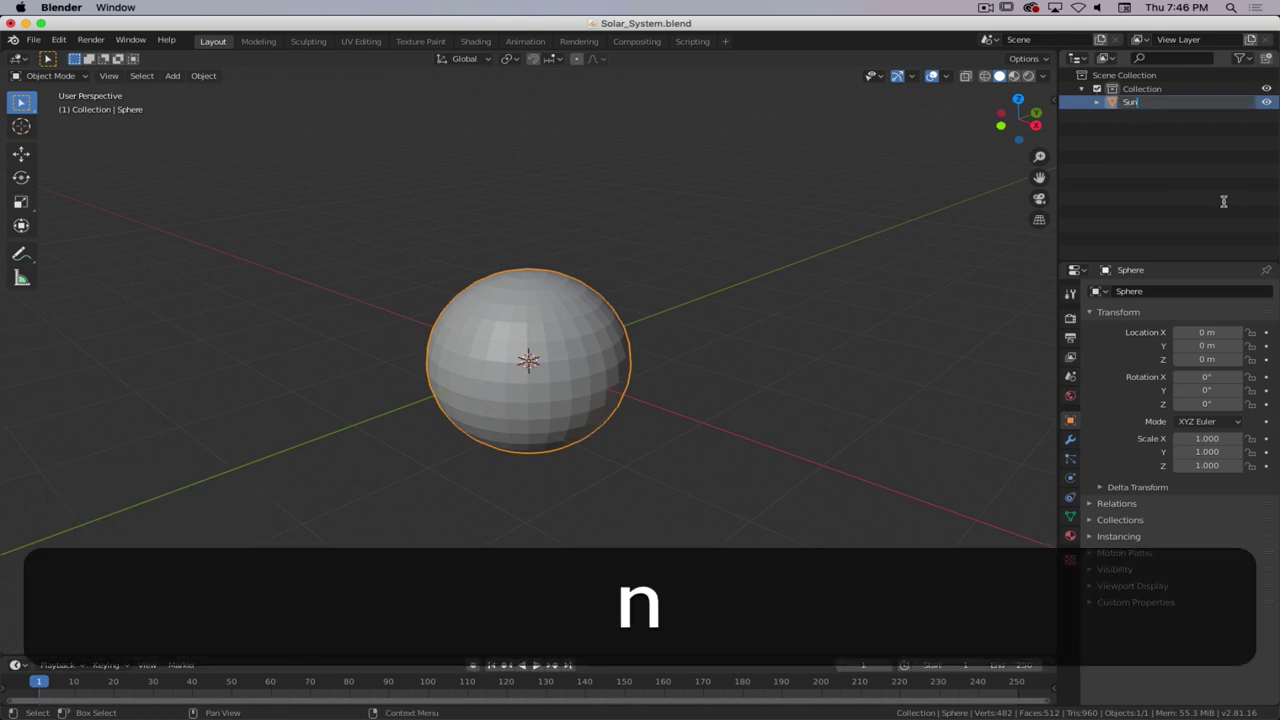
pyautogui.press('Return')
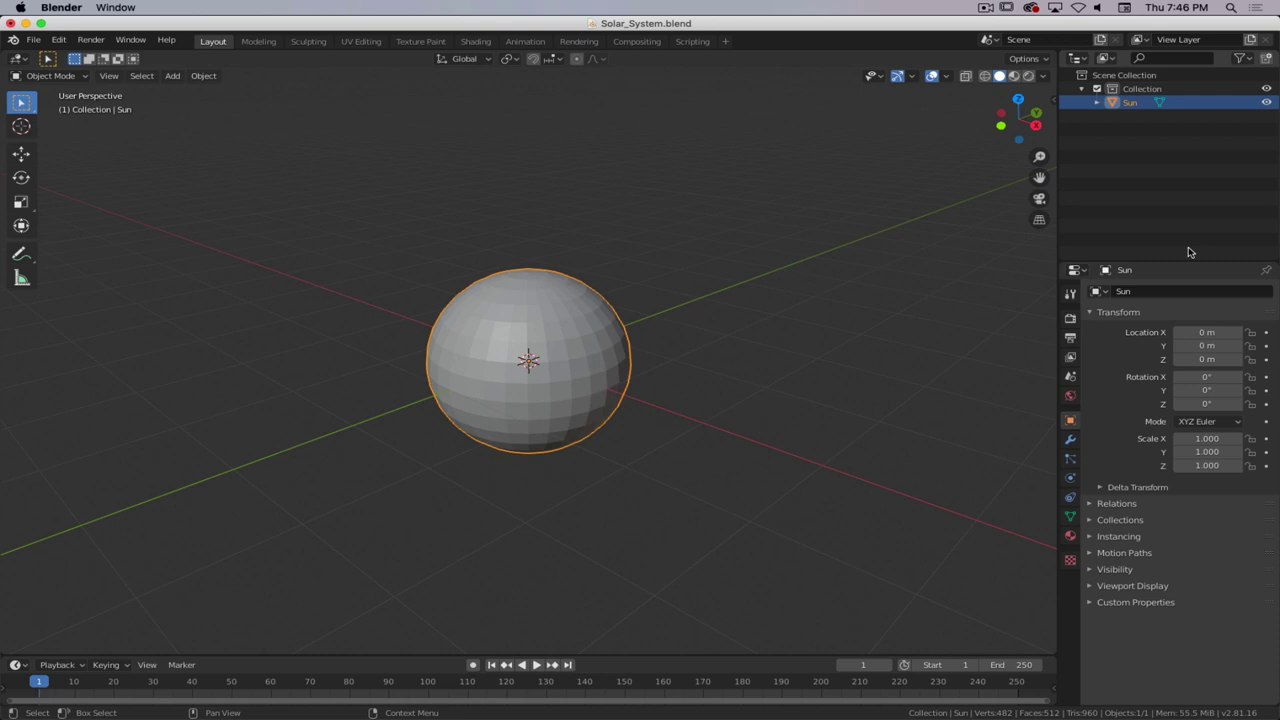
pyautogui.press('super+period')
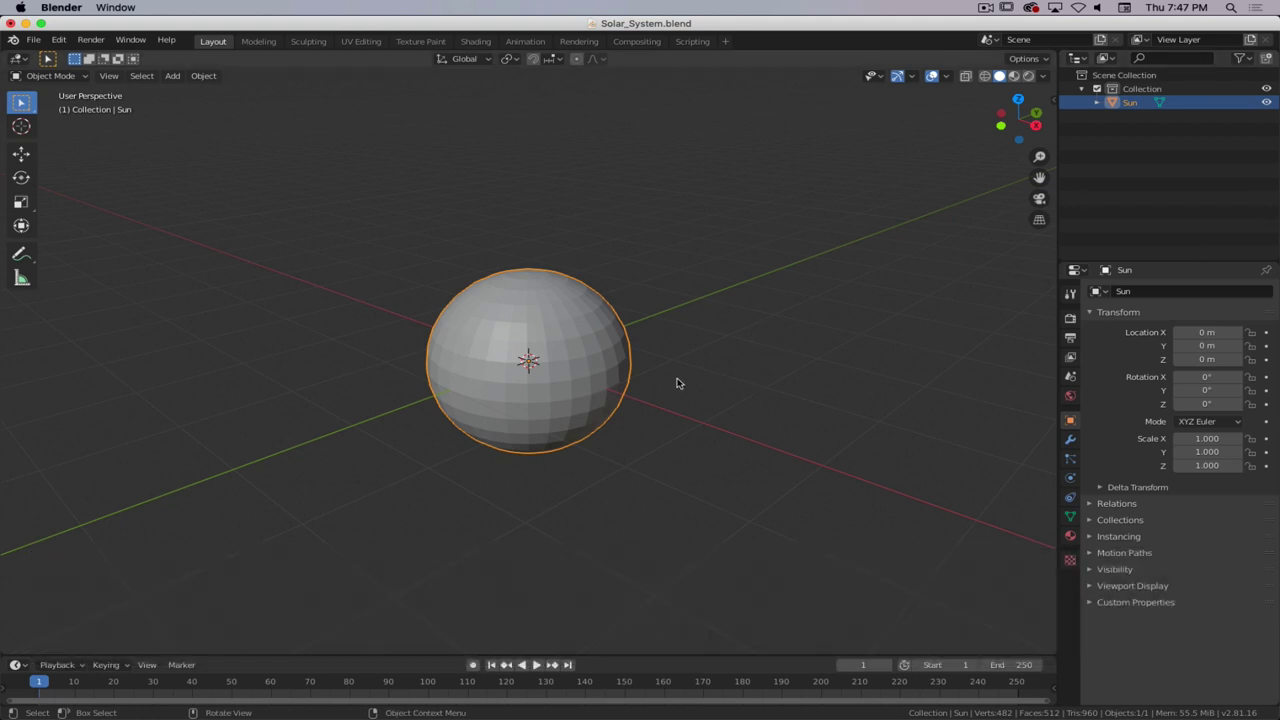
pyautogui.scroll(5, 566, 395)
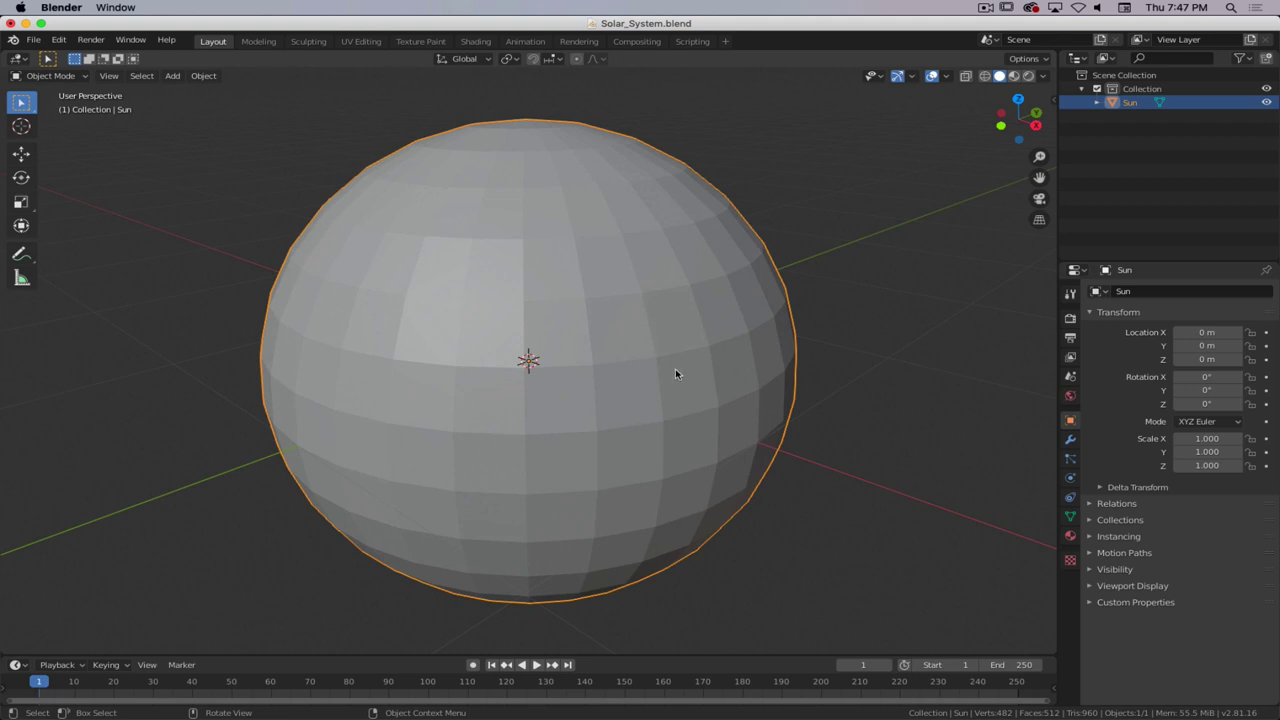
pyautogui.scroll(-4, 660, 374)
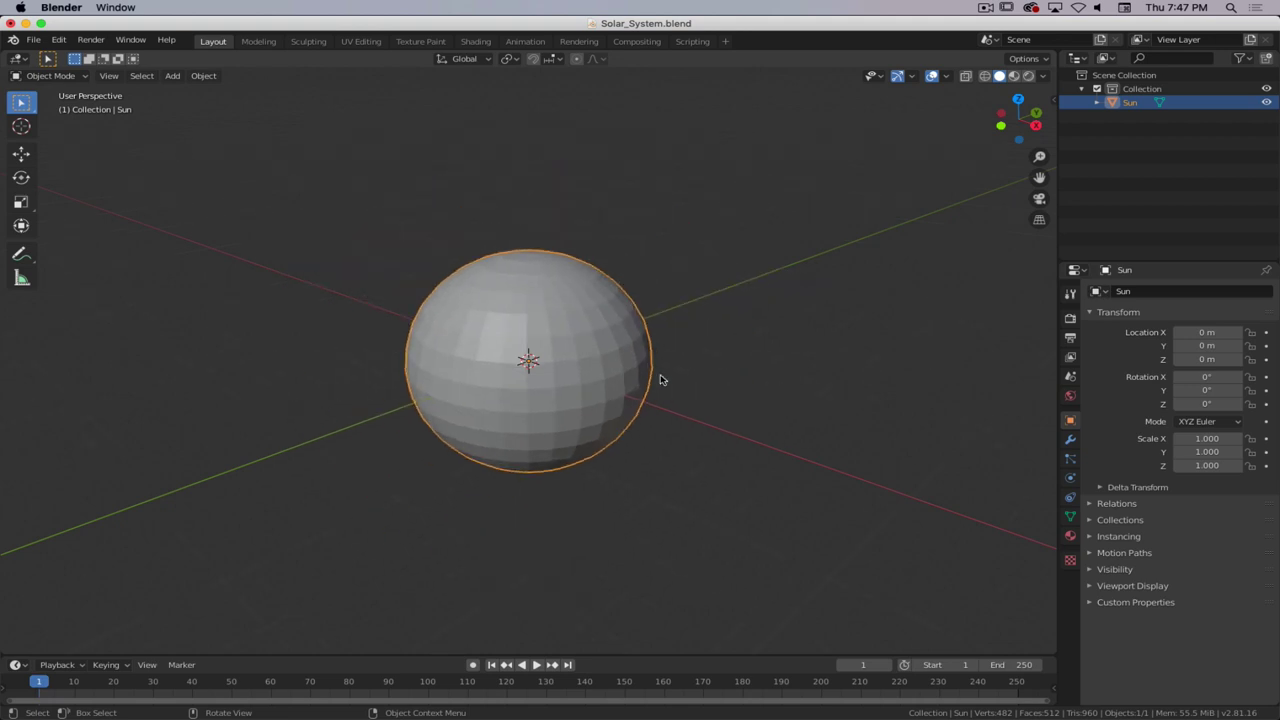
pyautogui.scroll(3, 613, 317)
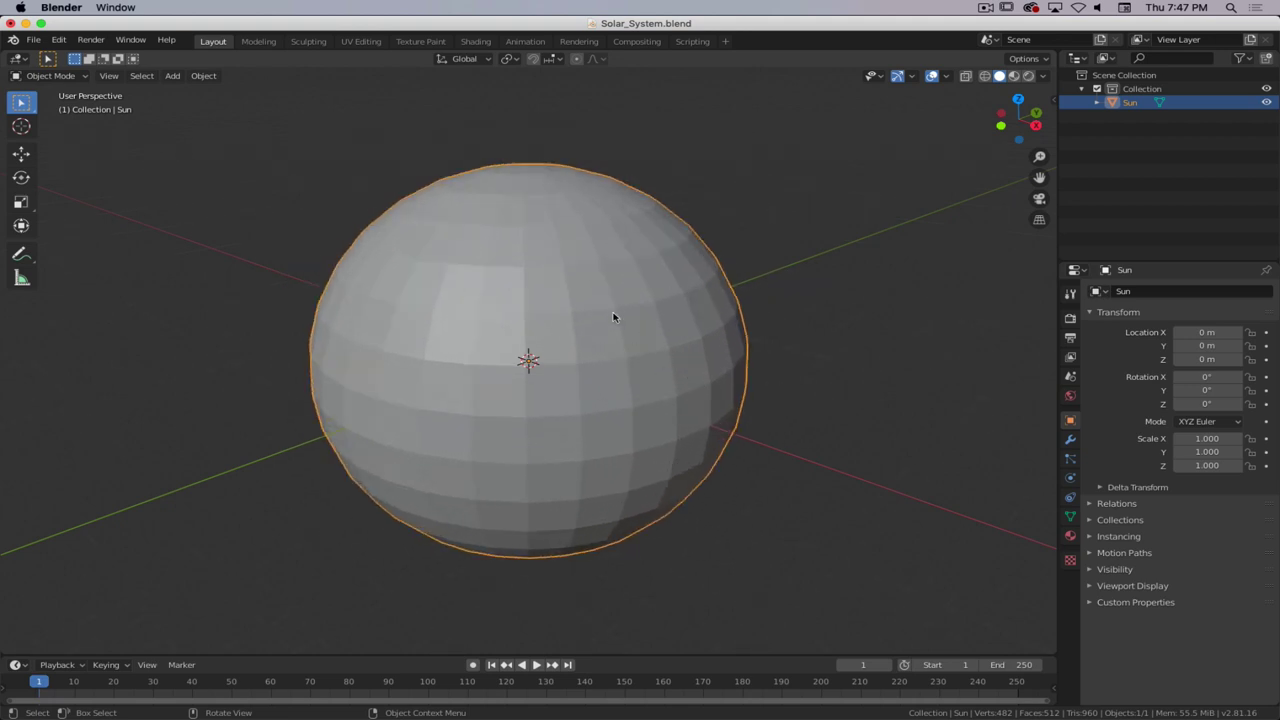
# - Apply Shade Smooth to the Sun sphere from its right-click object menu
pyautogui.rightClick(579, 252)
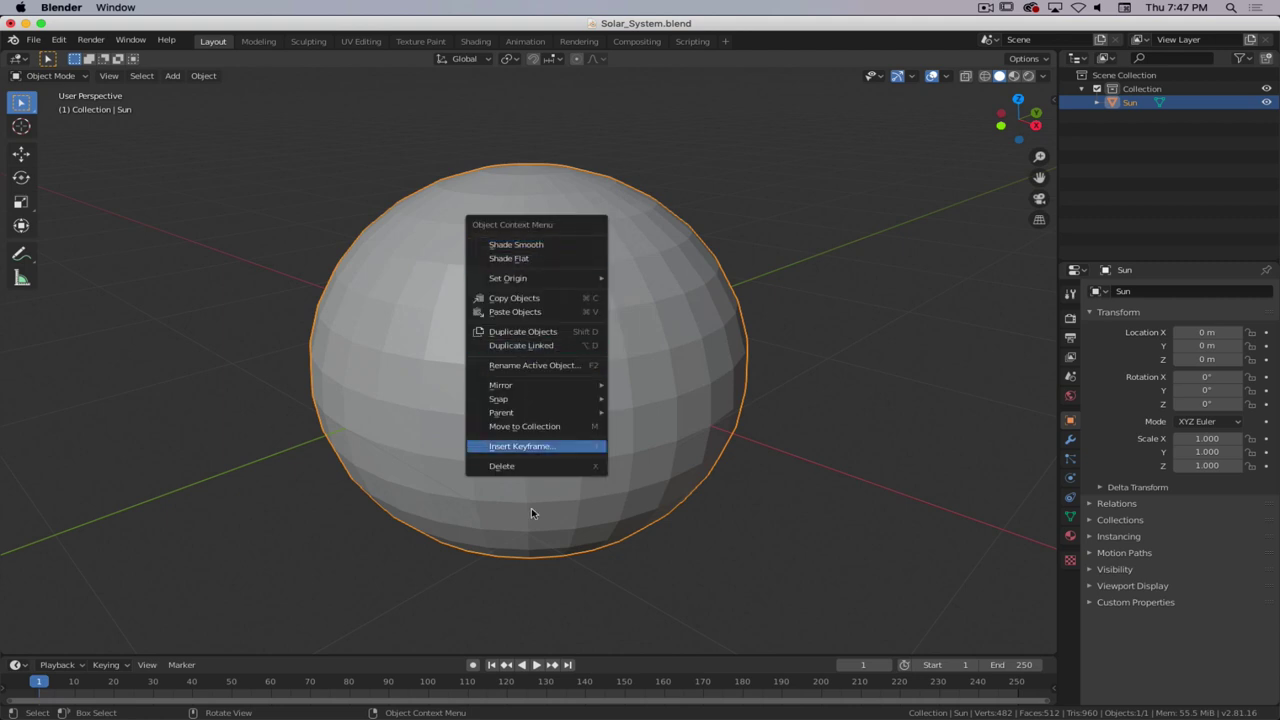
pyautogui.click(535, 246)
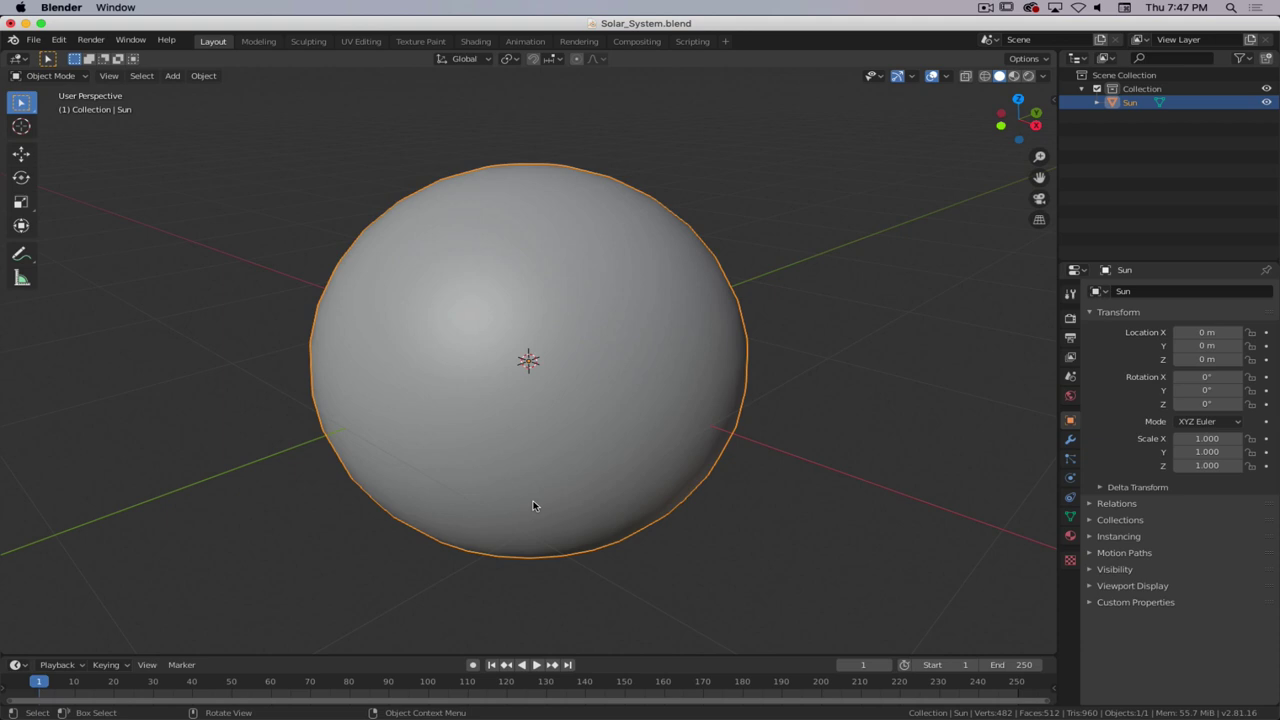
pyautogui.scroll(-9, 631, 369)
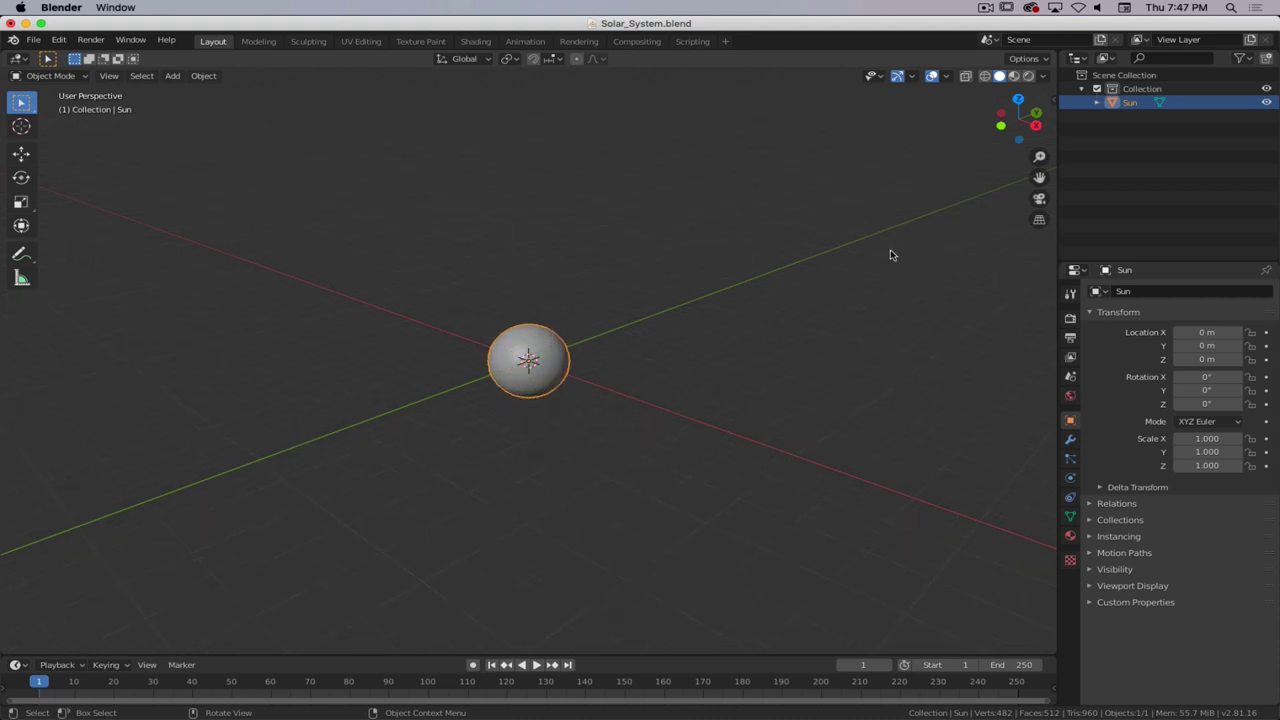
pyautogui.press('n')
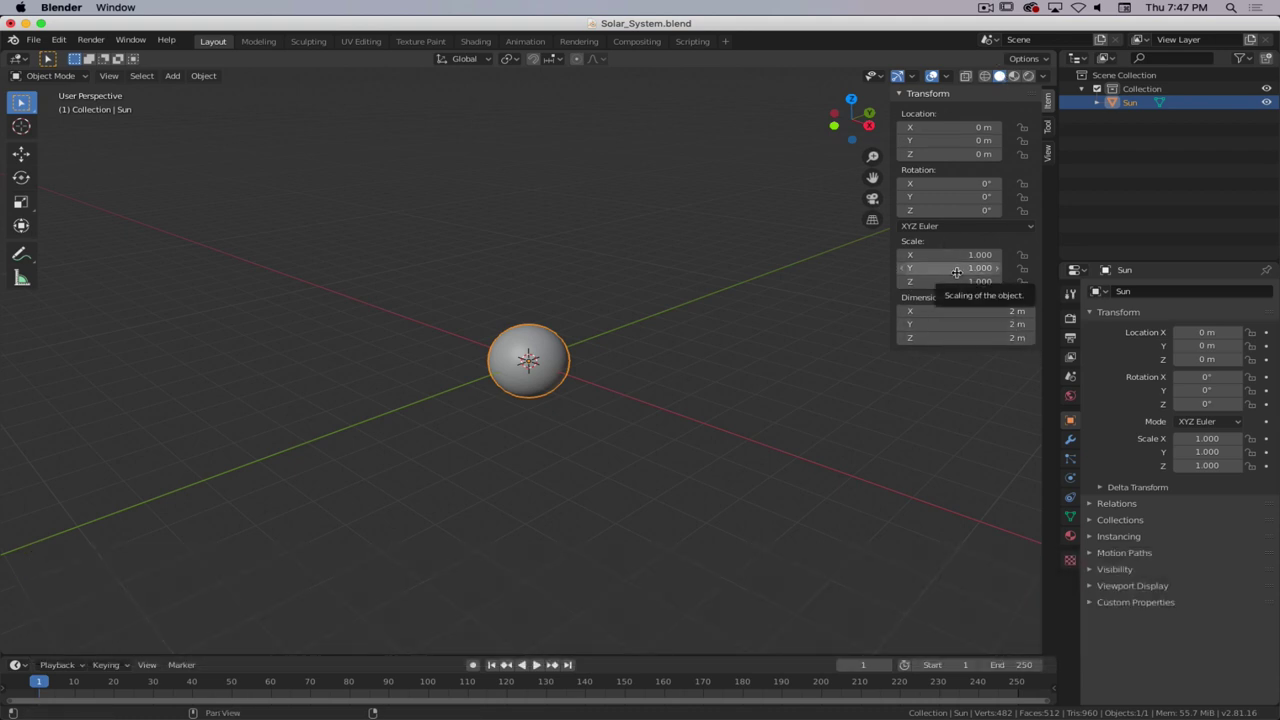
pyautogui.press('n')
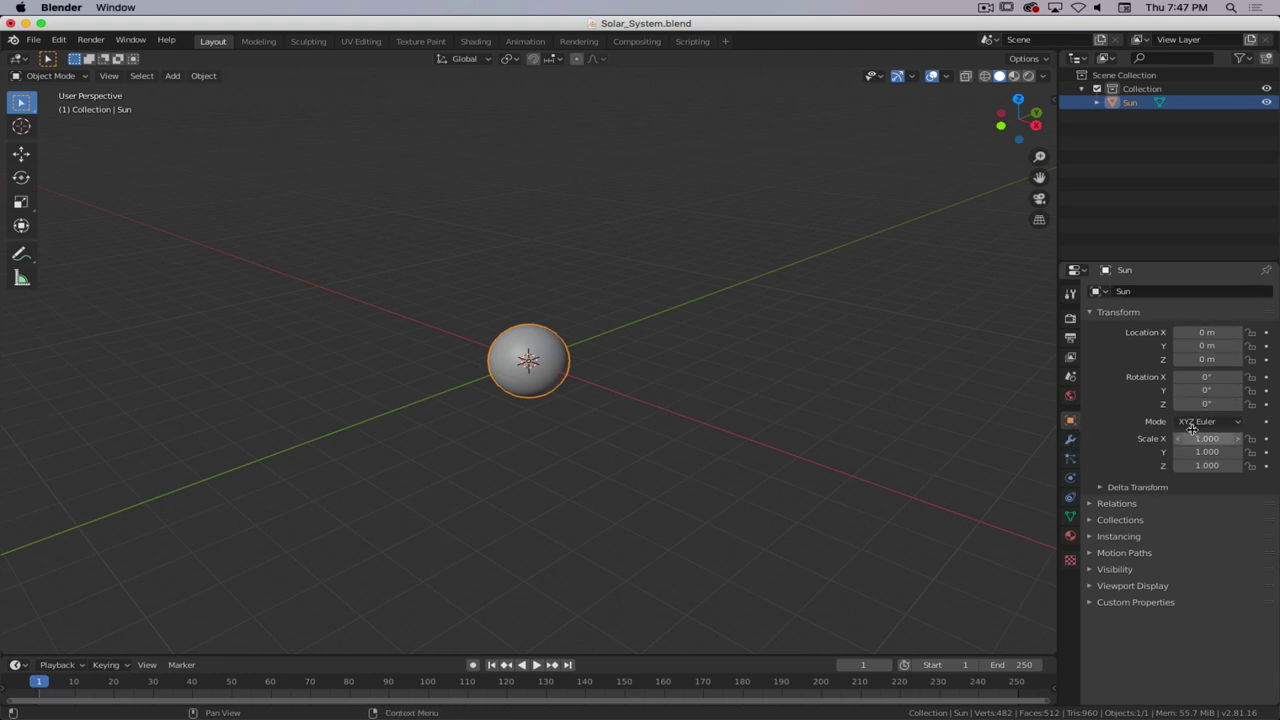
pyautogui.press('n')
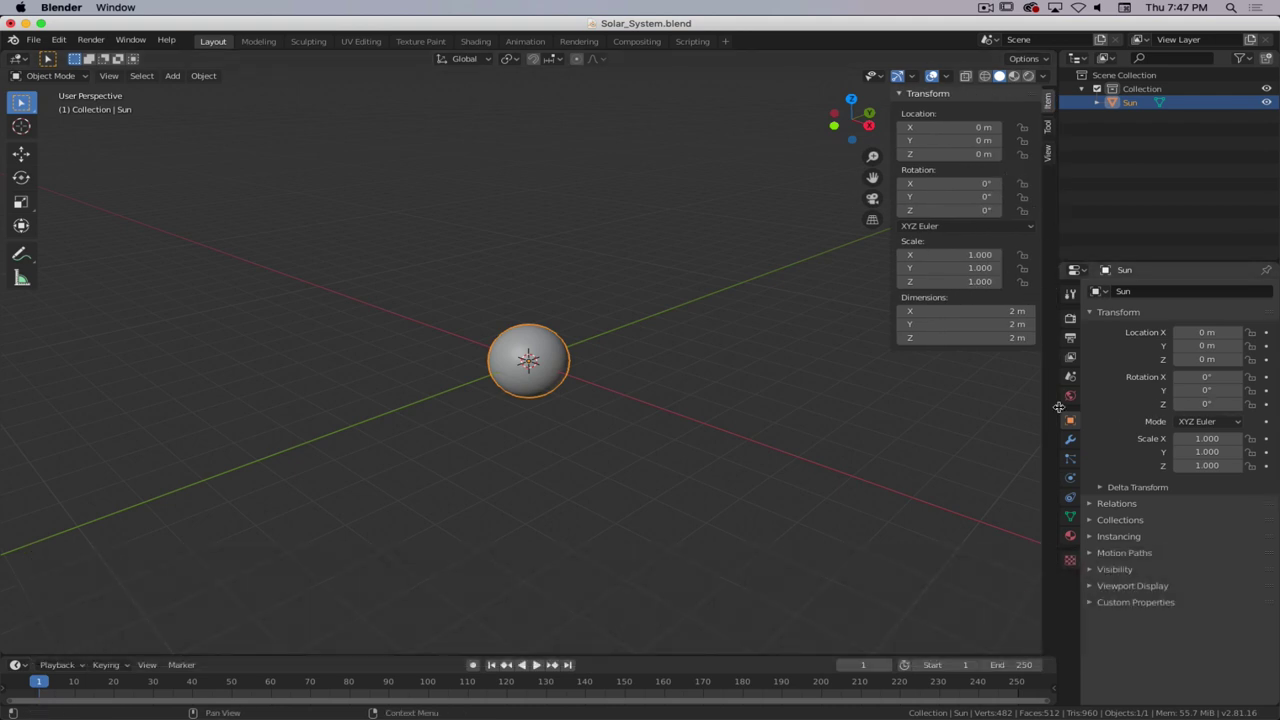
pyautogui.click(1101, 488)
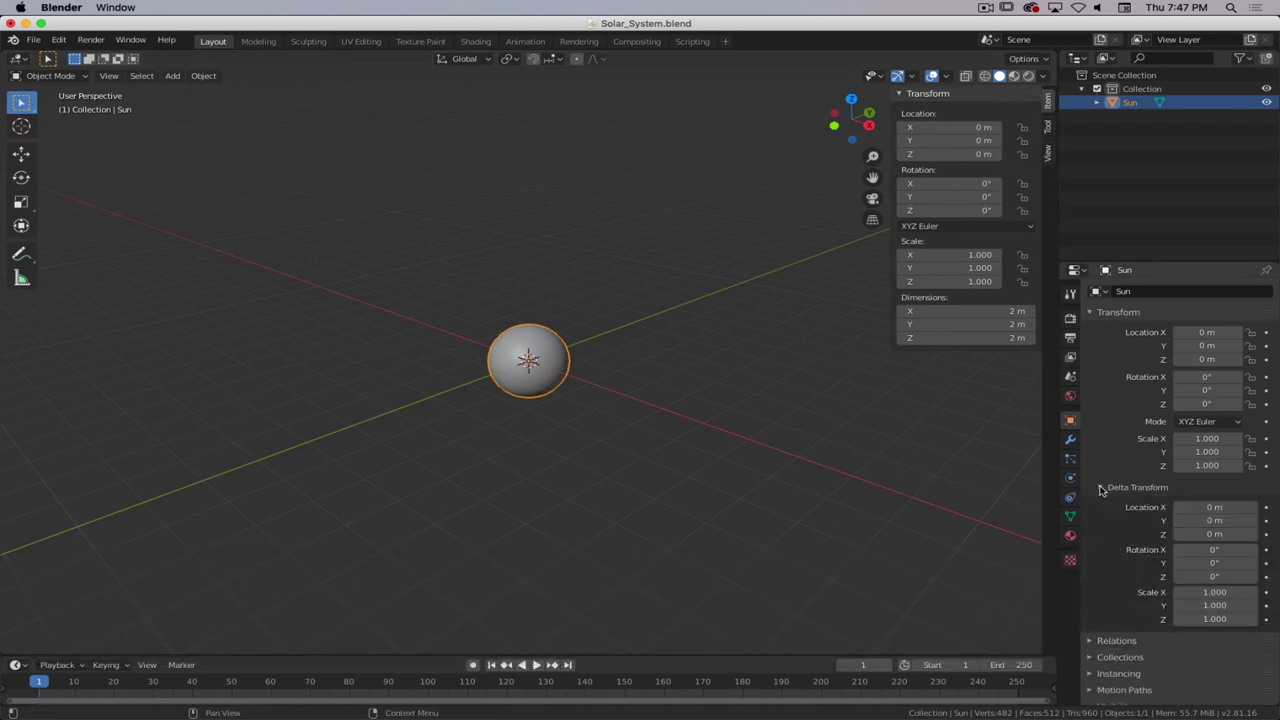
pyautogui.click(1101, 488)
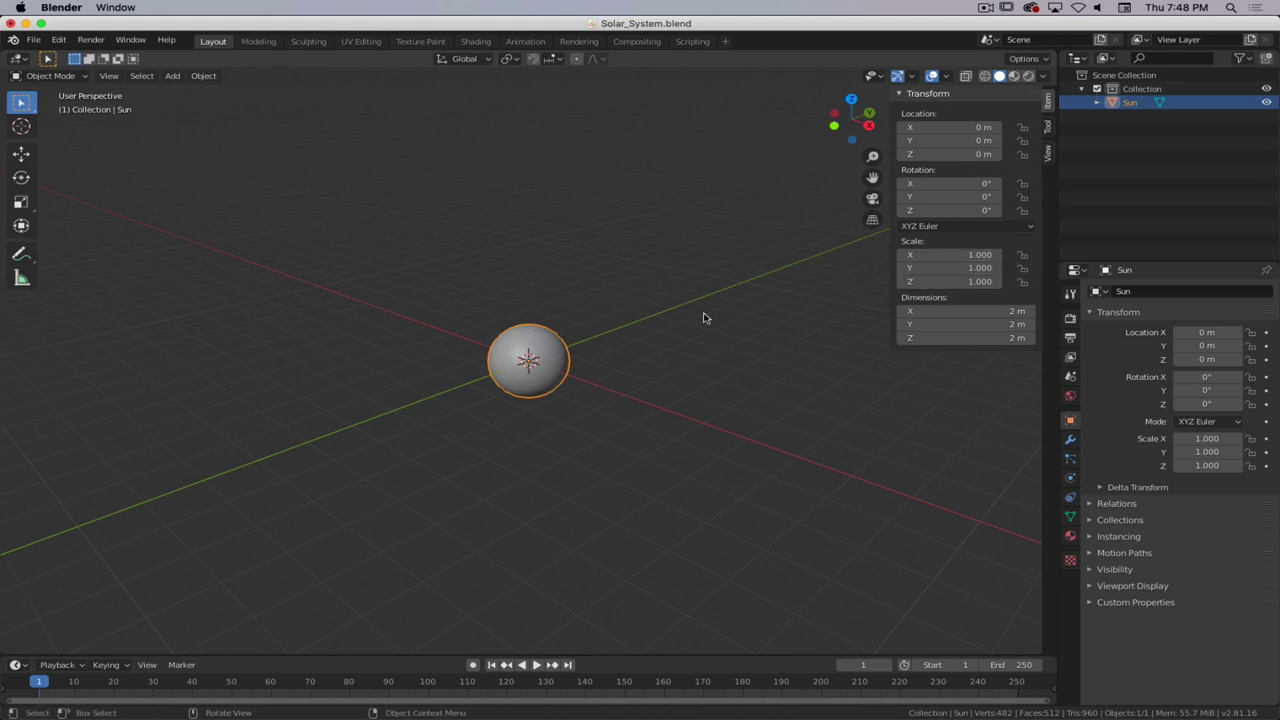
# - Enter 30 in the Sun's scale fields, then undo back to scale 1
pyautogui.click(948, 253)
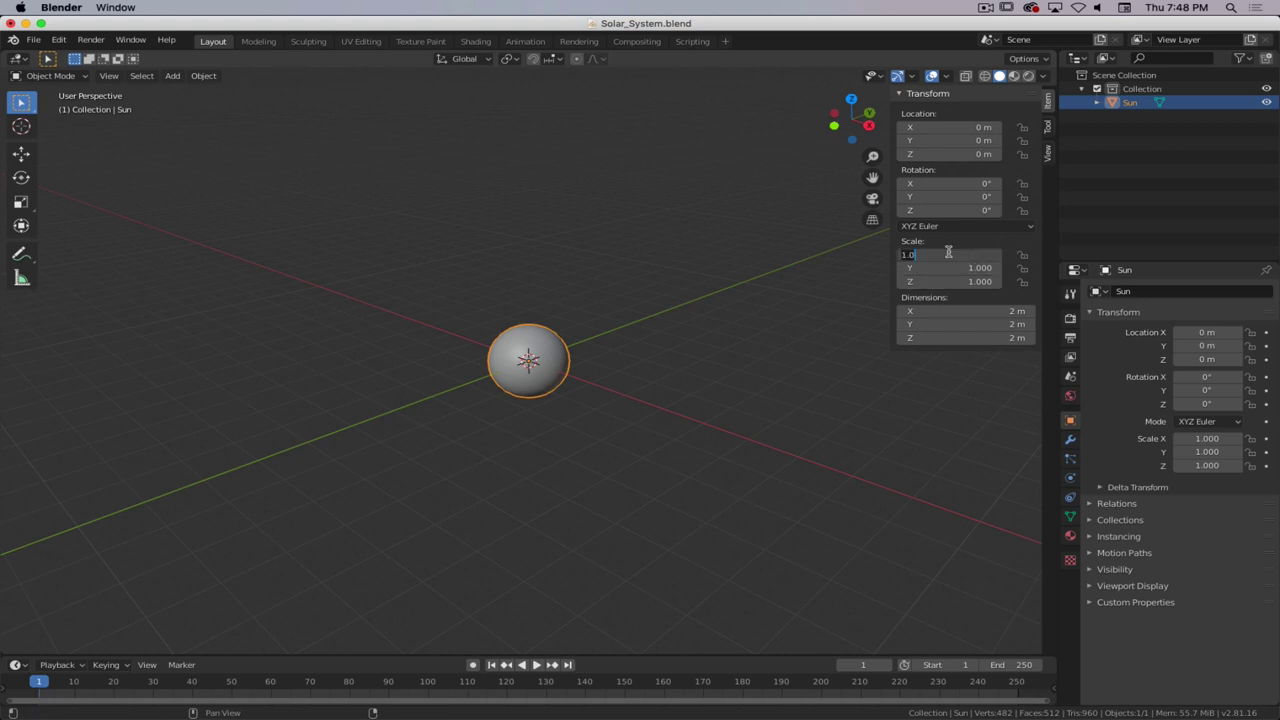
pyautogui.write('30')
pyautogui.press('Tab')
pyautogui.write('30')
pyautogui.press('Tab')
pyautogui.write('30')
pyautogui.press('Return')
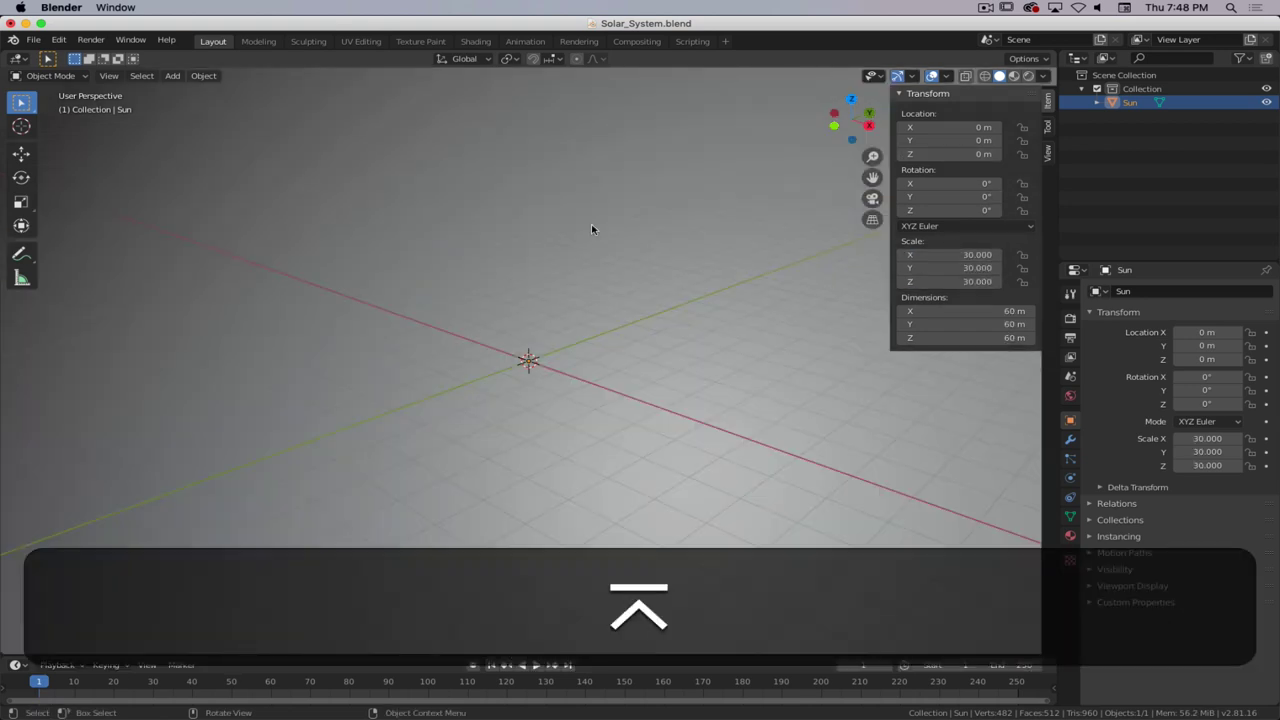
pyautogui.scroll(-10, 598, 262)
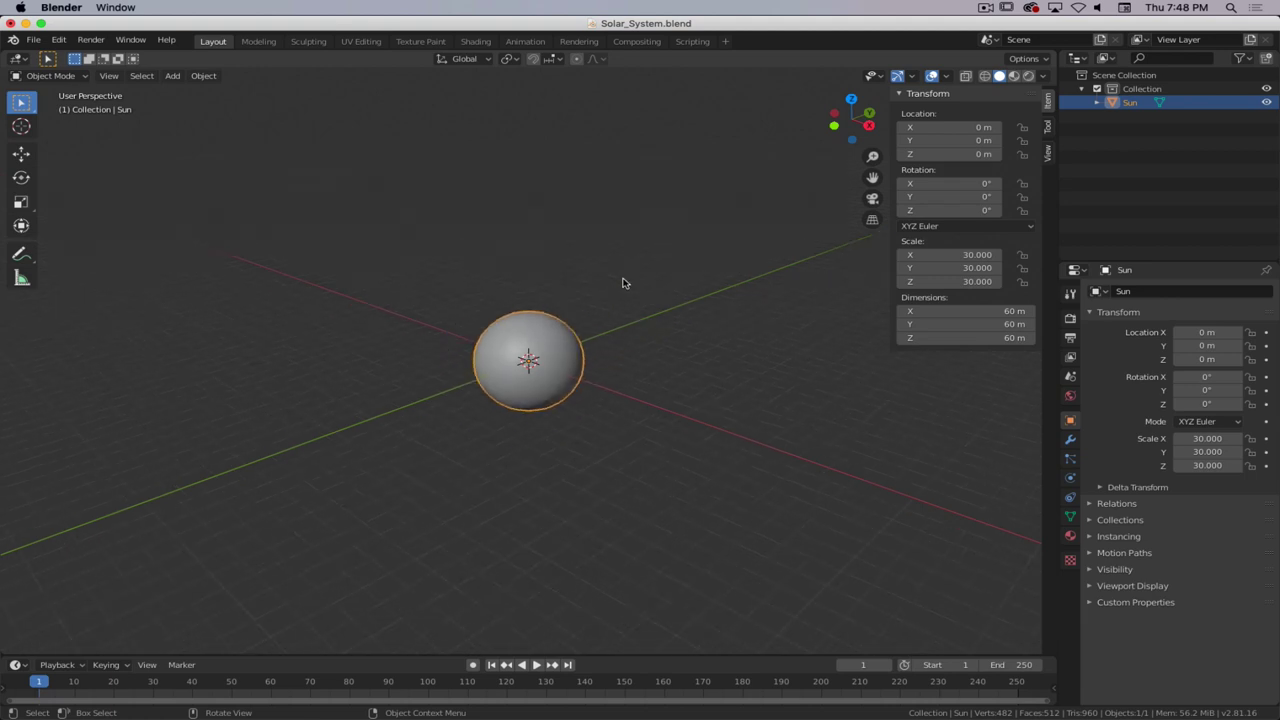
pyautogui.scroll(3, 622, 283)
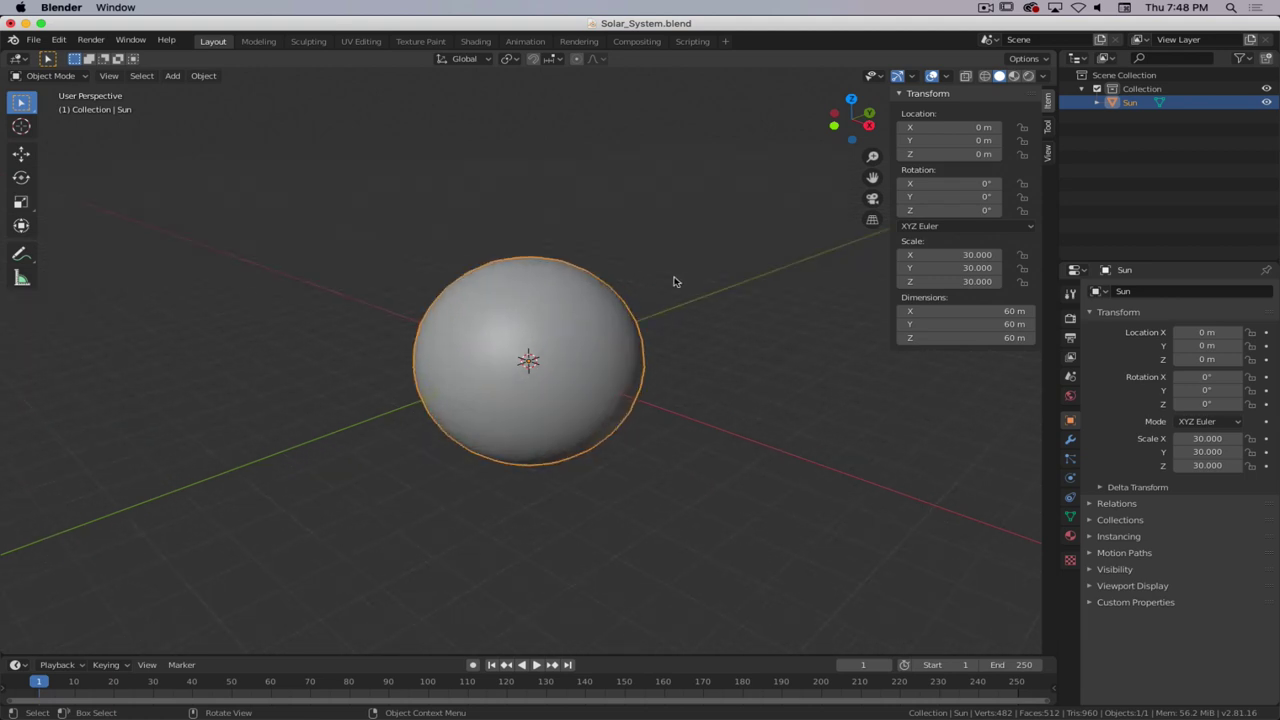
pyautogui.press('ctrl')
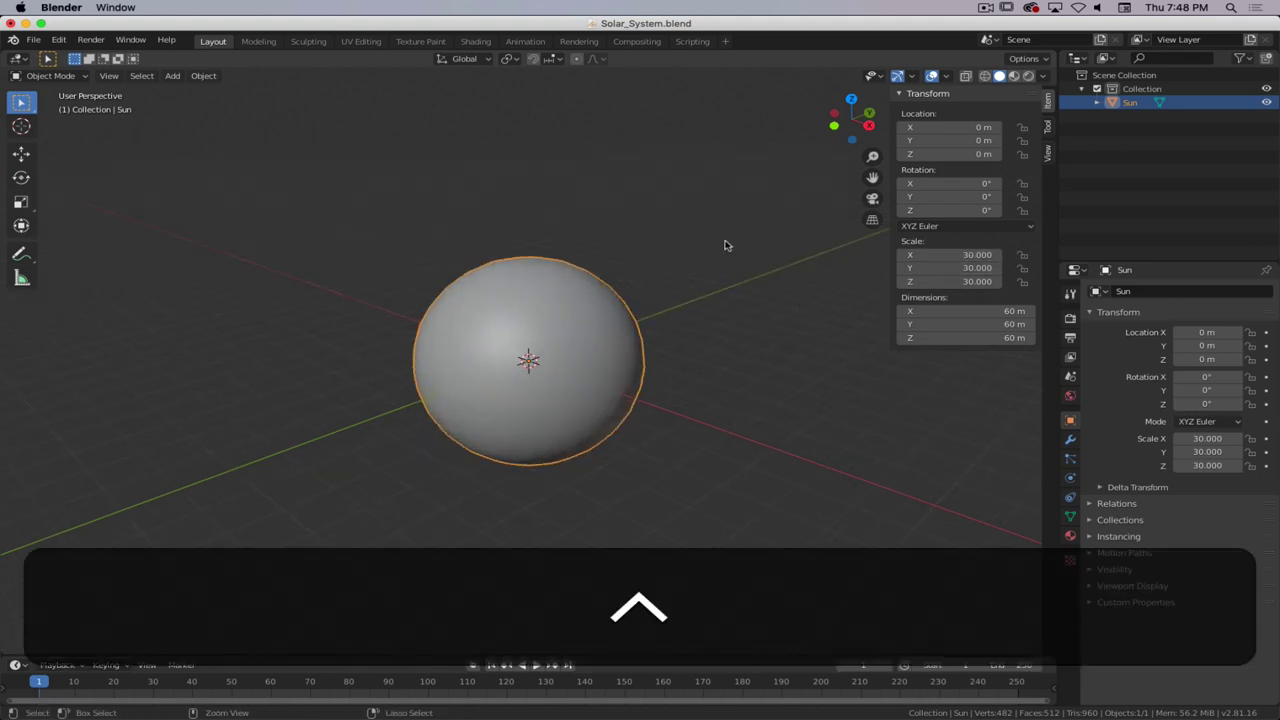
pyautogui.hotkey('ctrl', 'z')
pyautogui.hotkey('ctrl', 'z')
pyautogui.hotkey('ctrl', 'z')
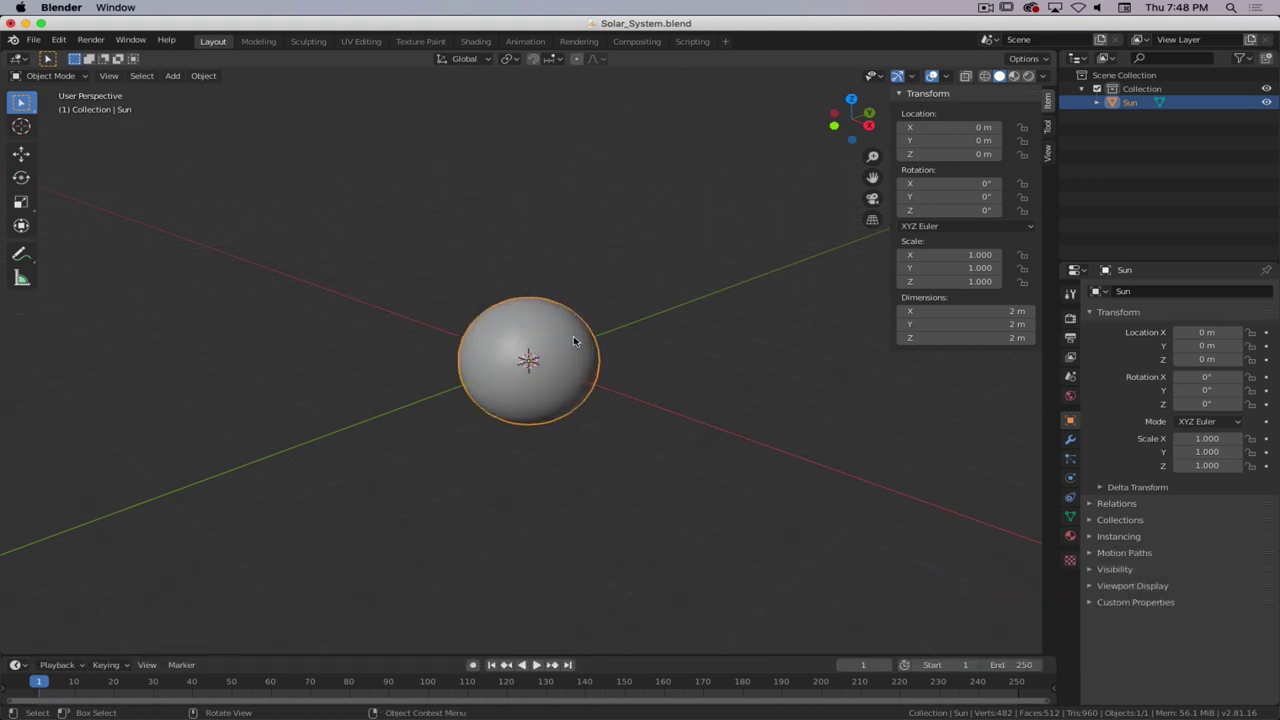
# - Scale the Sun by 30 with the S key, then undo it again
pyautogui.press('s')
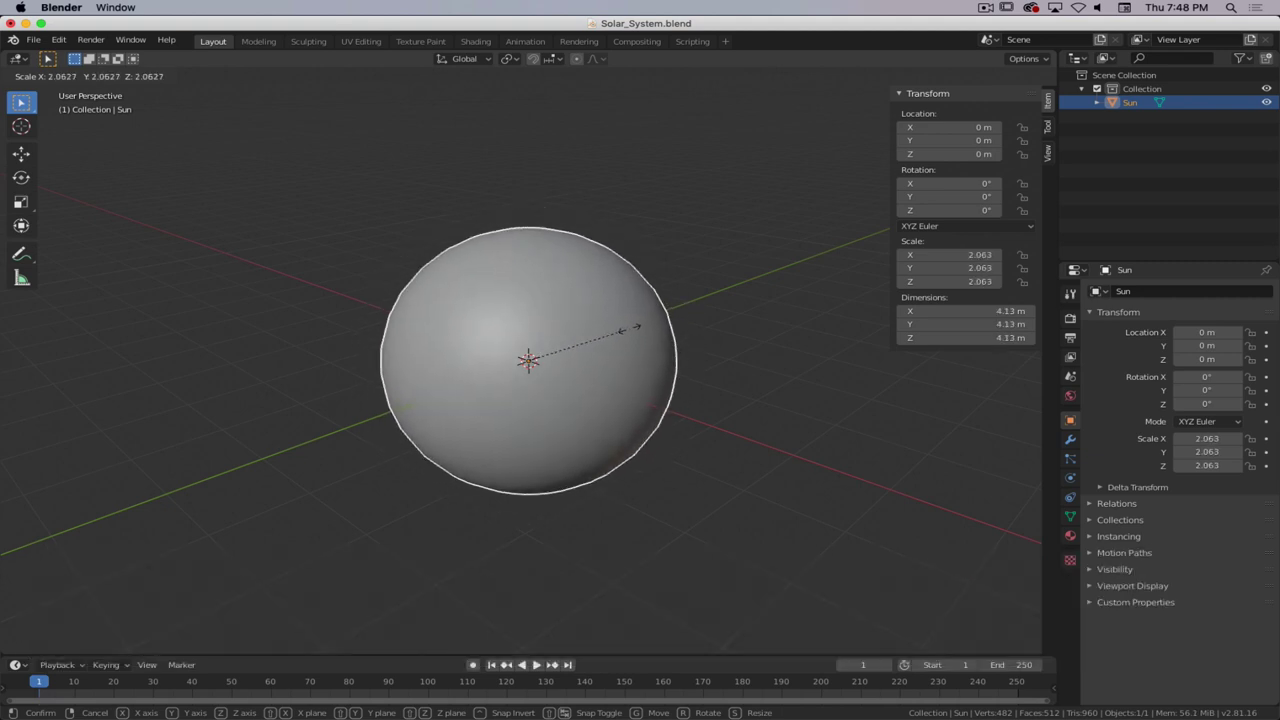
pyautogui.write('30')
pyautogui.press('Return')
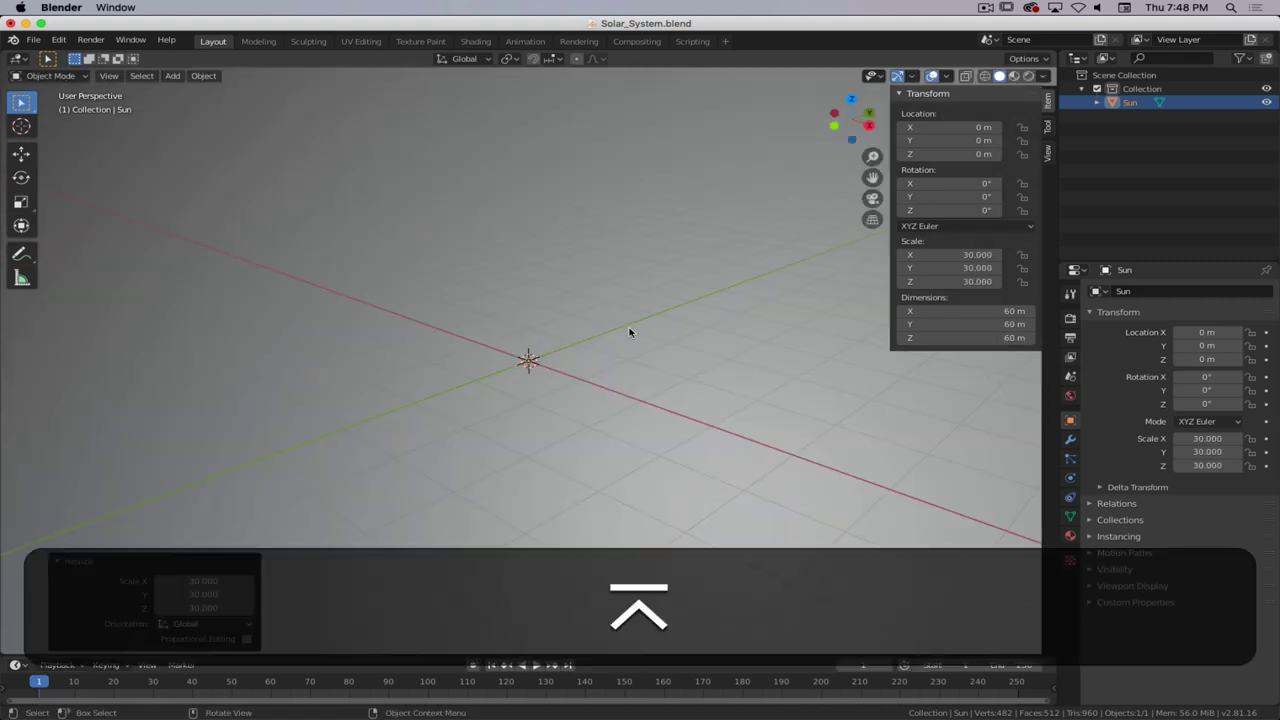
pyautogui.scroll(-4, 561, 348)
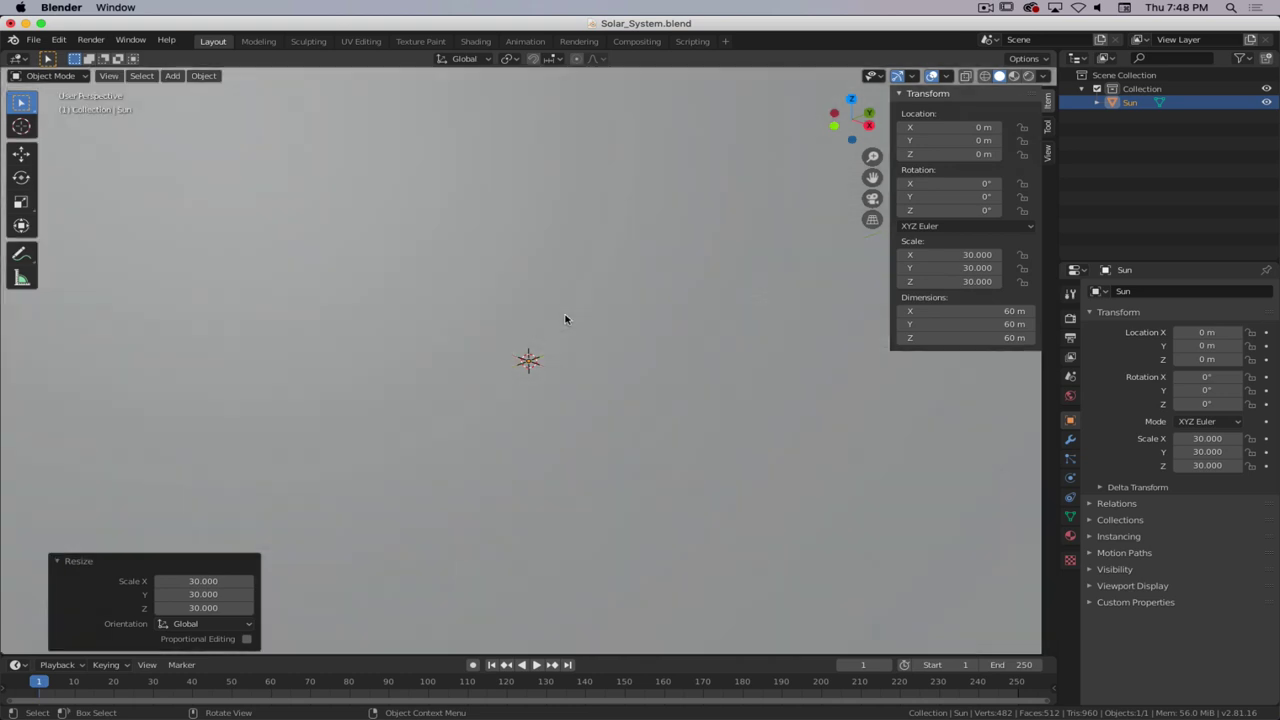
pyautogui.scroll(-2, 605, 329)
pyautogui.scroll(-1, 605, 329)
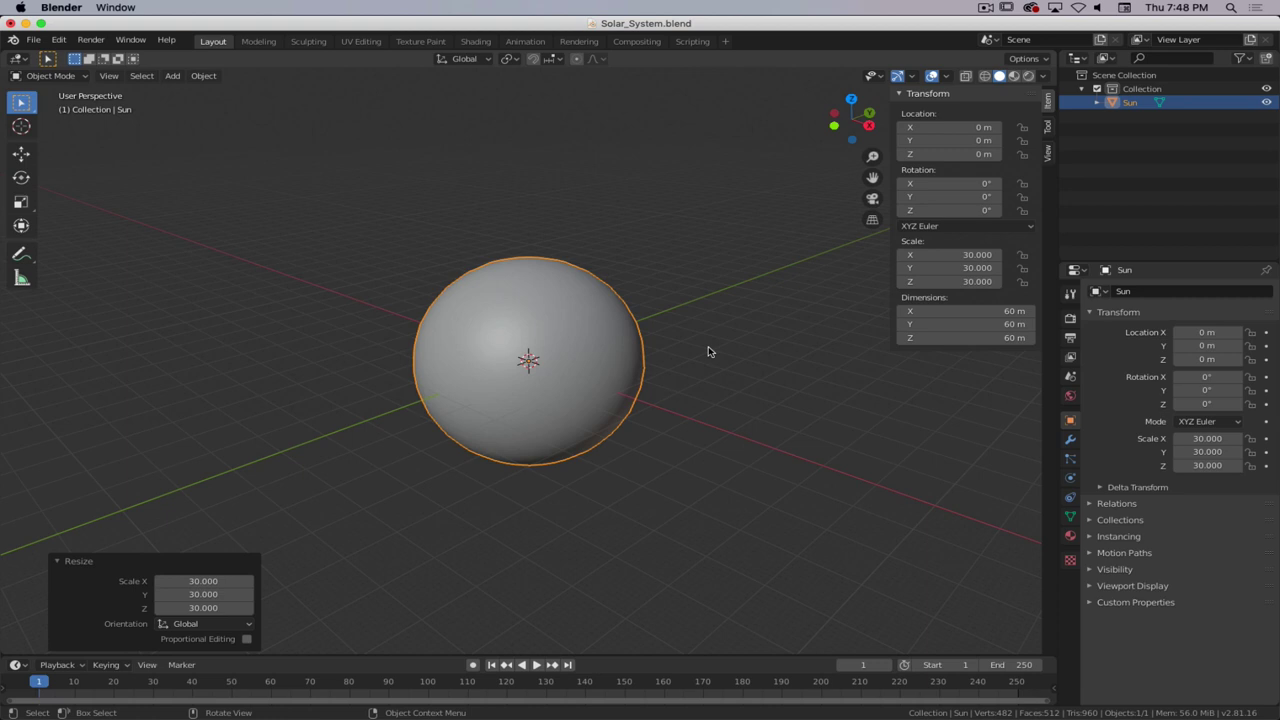
pyautogui.hotkey('ctrl', 'z')
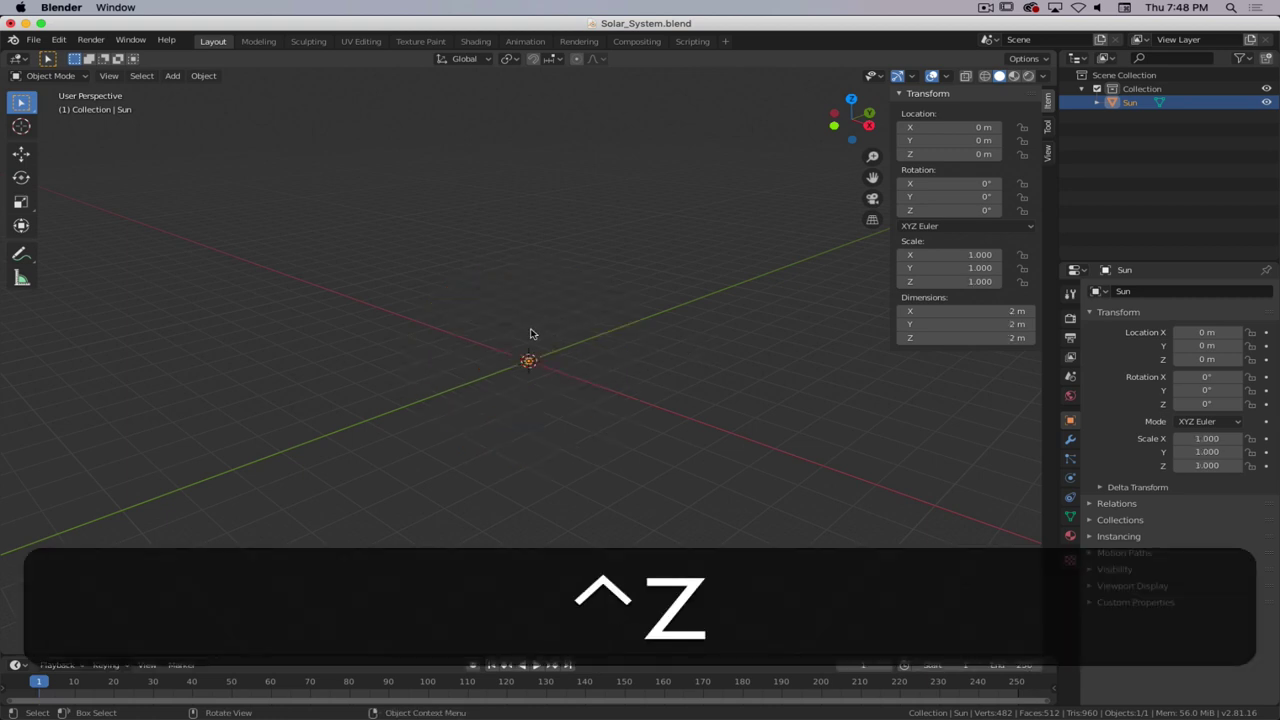
# - Scale the Sun uniformly by 30 with s30, making it 60 m across
pyautogui.press('s')
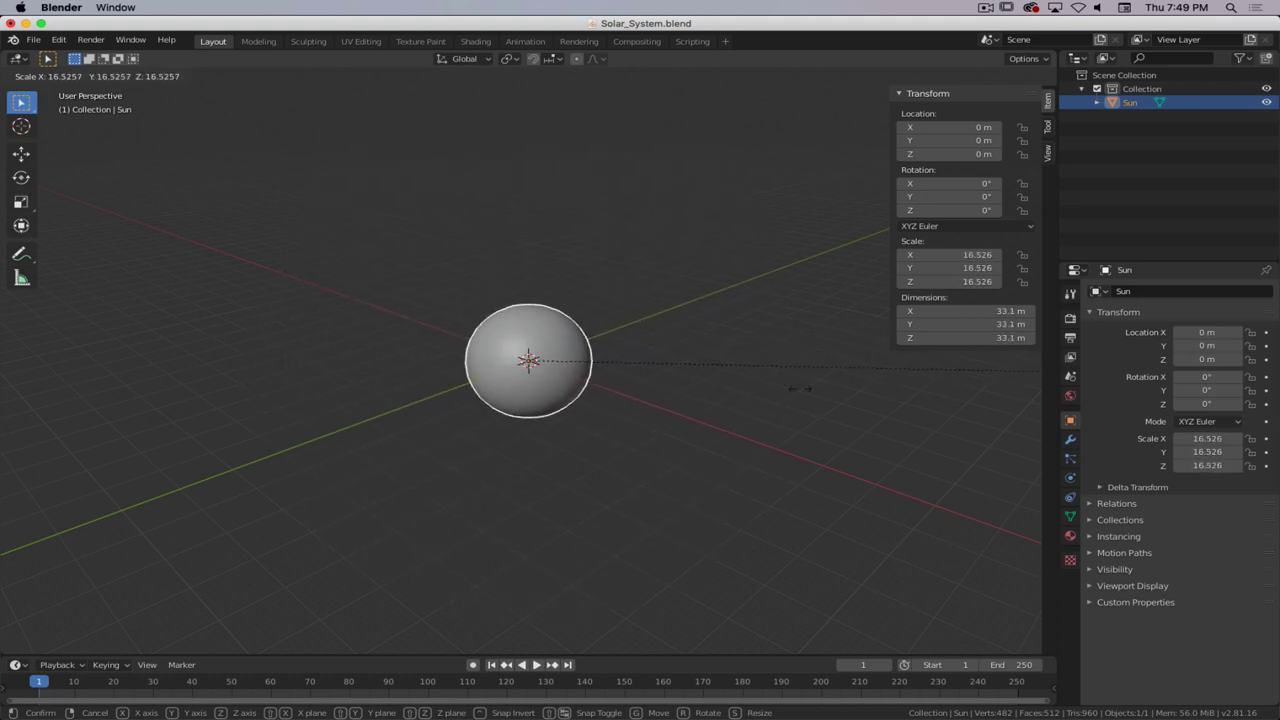
pyautogui.press('Escape')
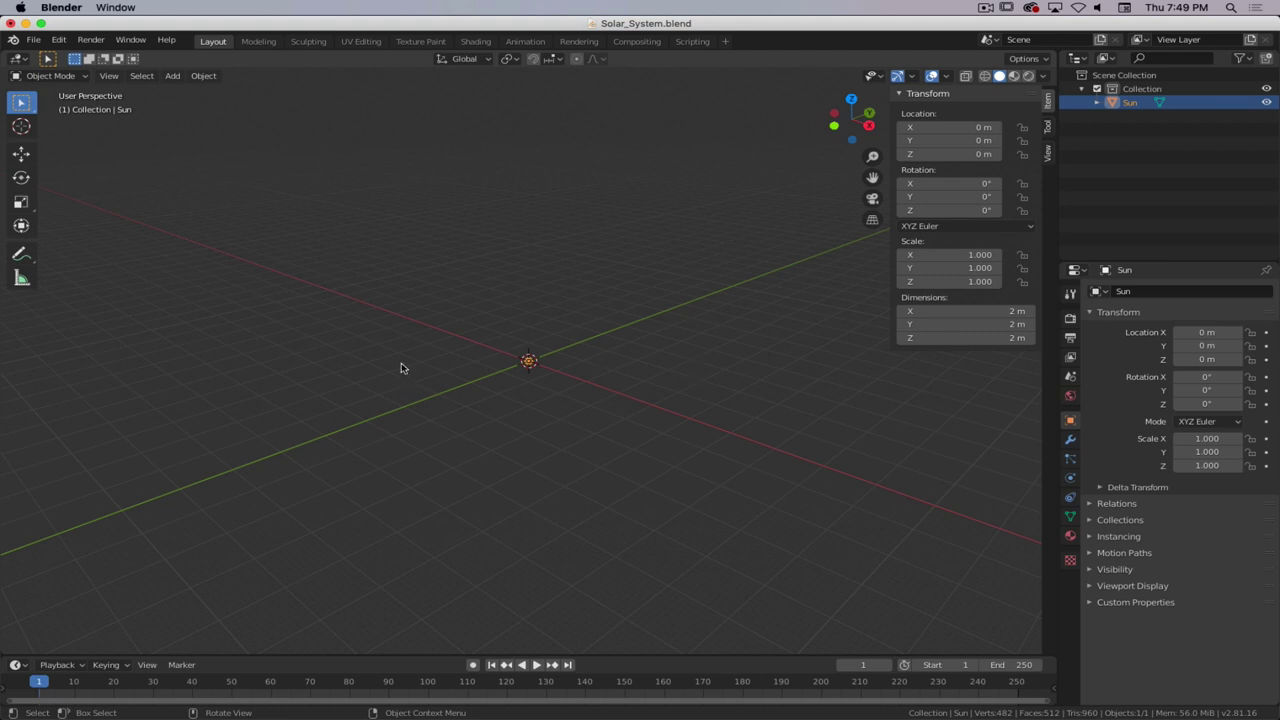
pyautogui.write('s')
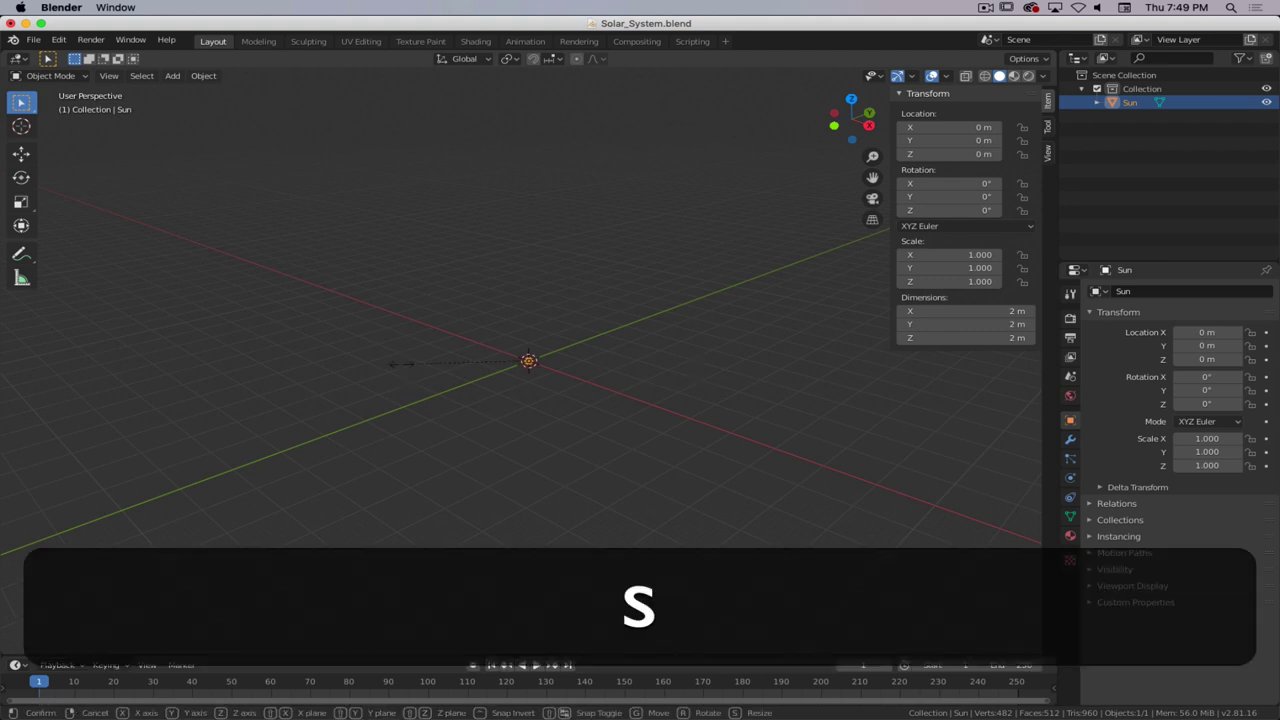
pyautogui.write('30')
pyautogui.press('Return')
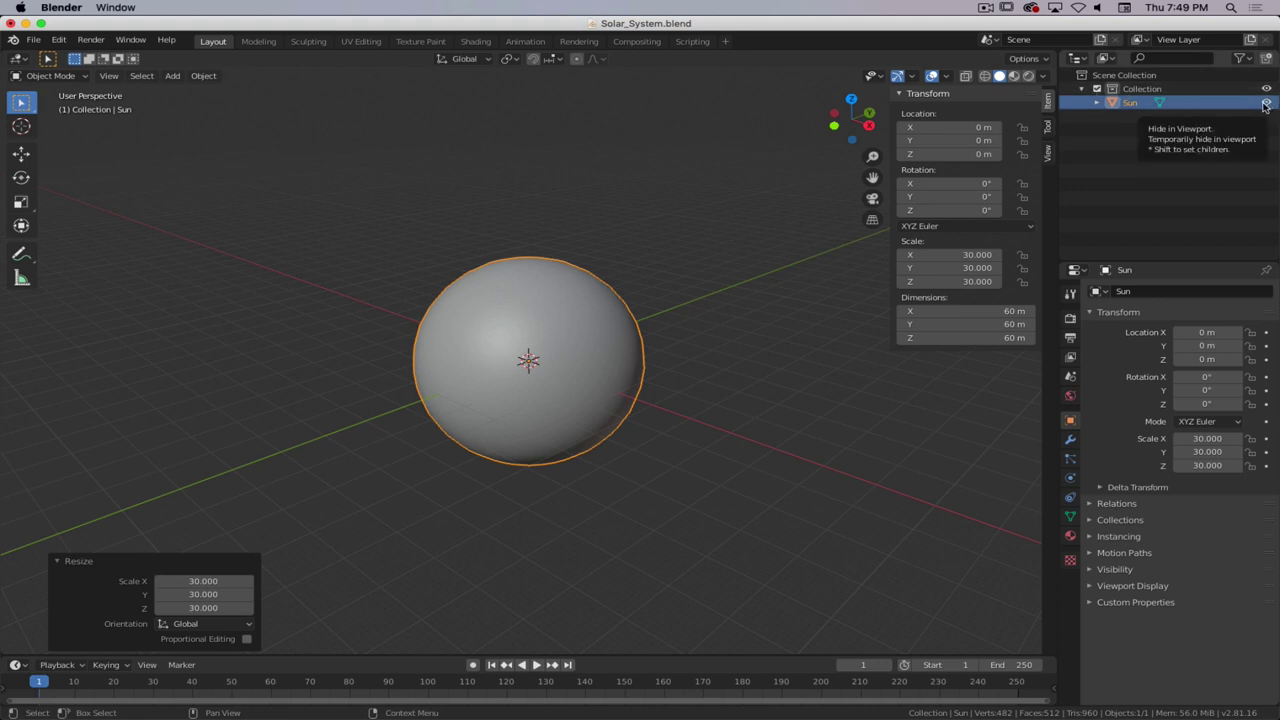
# - Orbit around the enlarged Sun and hide it with its Outliner eye icon
pyautogui.scroll(1, 600, 476)
pyautogui.moveTo(603, 497); pyautogui.dragTo(690, 465, button='middle')
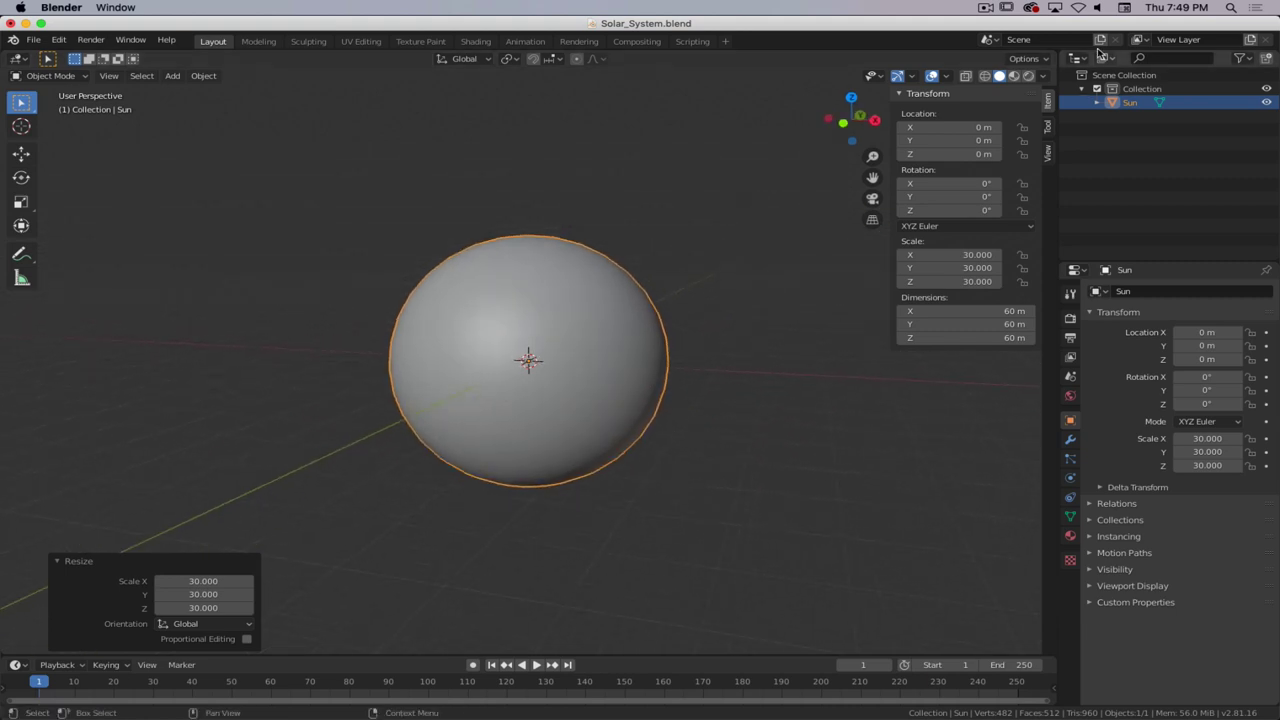
pyautogui.click(1267, 103)
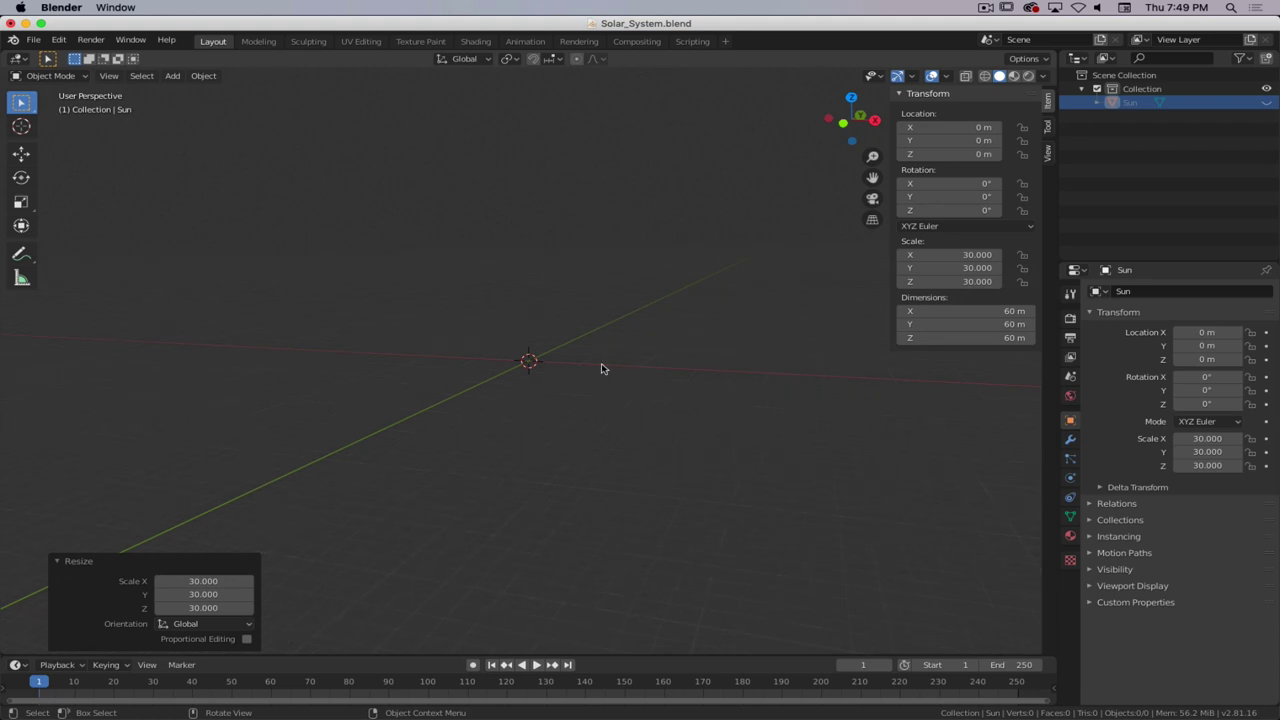
# - Bring up the Shift+A add menu showing the Mesh submenu
pyautogui.press('shift')
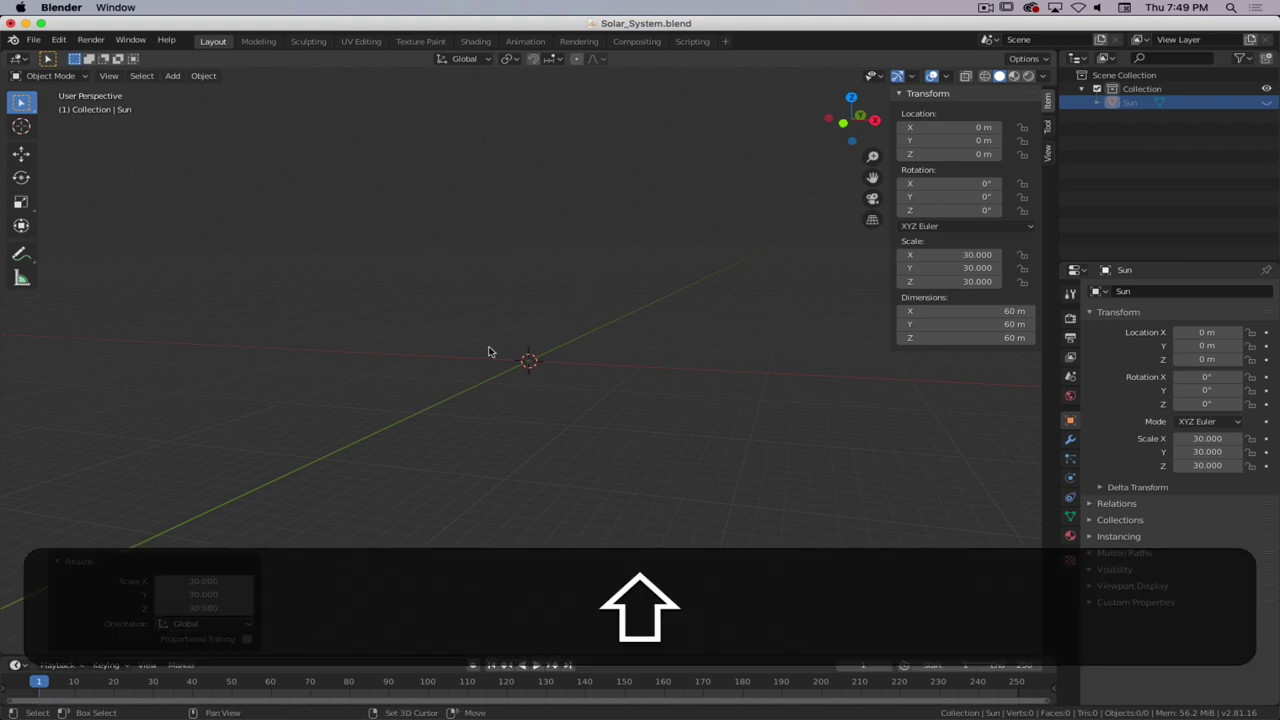
pyautogui.hotkey('shift', 'a')
pyautogui.moveTo(489, 351)
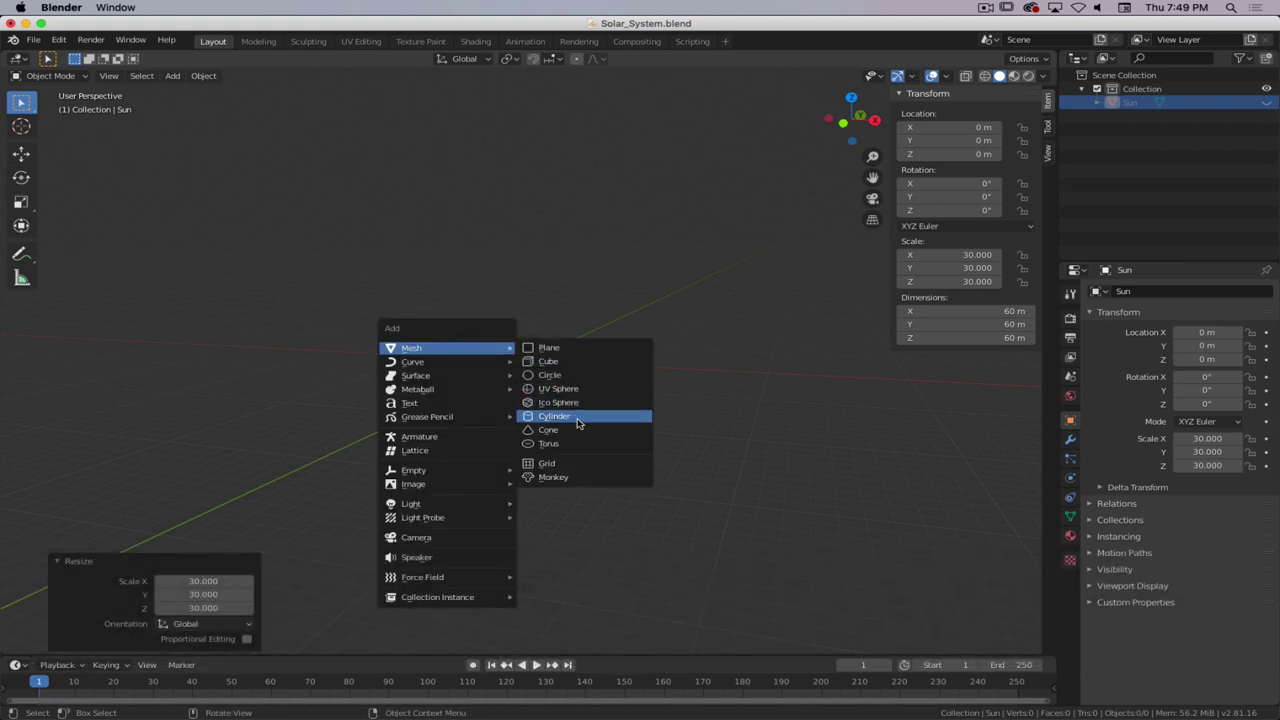
# - Add a UV sphere at the origin and scale it down to 0.8
pyautogui.click(558, 389)
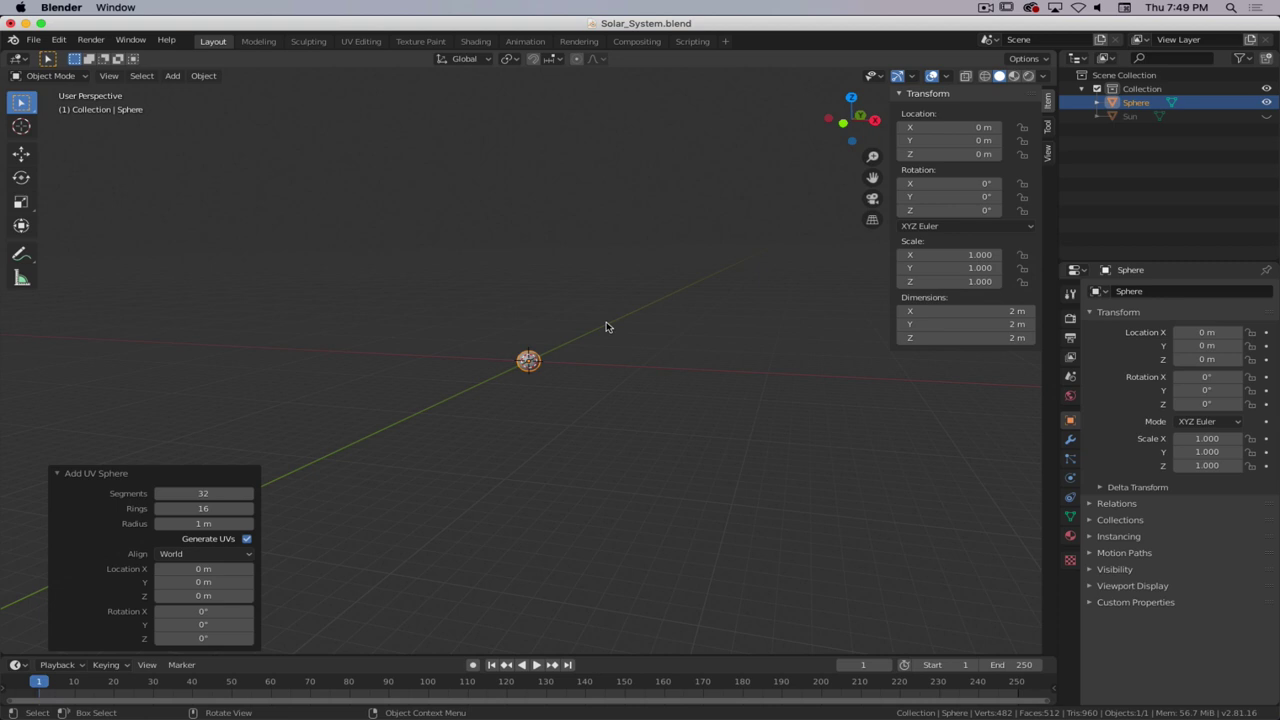
pyautogui.write('s')
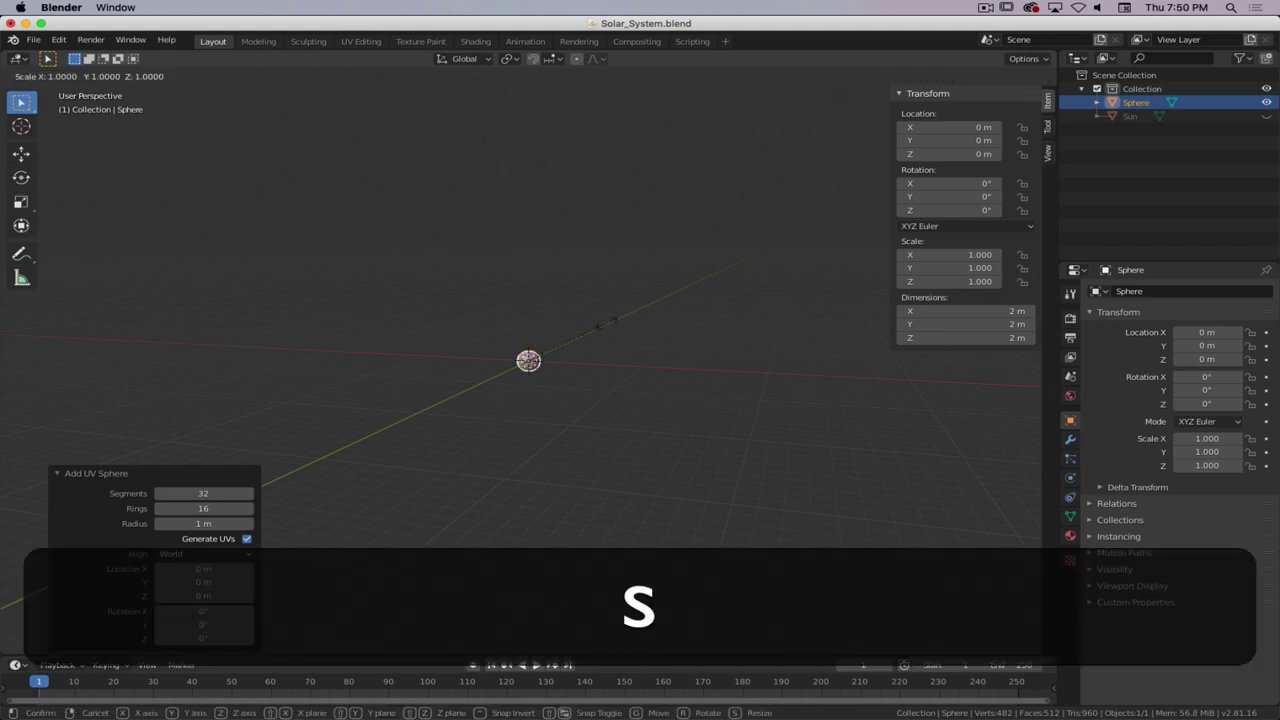
pyautogui.write('.8')
pyautogui.press('Return')
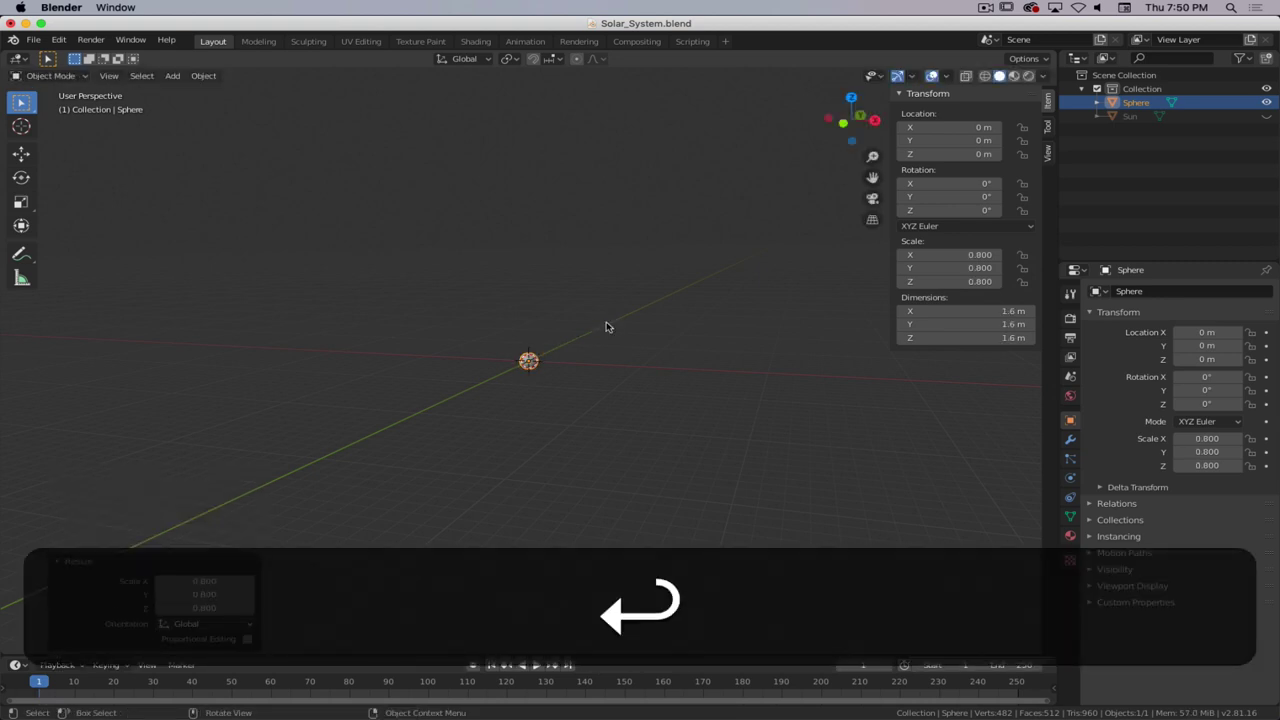
# - Rename the new sphere to Mercury in the Outliner
pyautogui.doubleClick(1135, 103)
pyautogui.write('Mer')
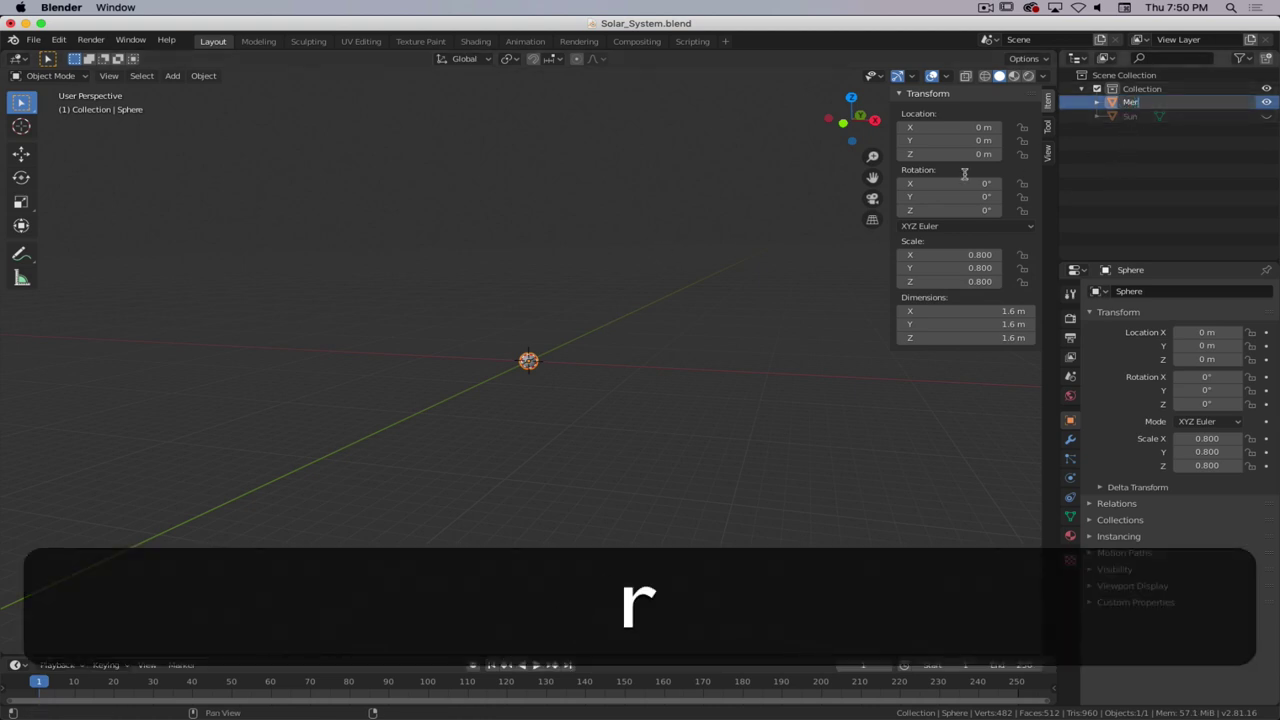
pyautogui.write('cury')
pyautogui.press('Return')
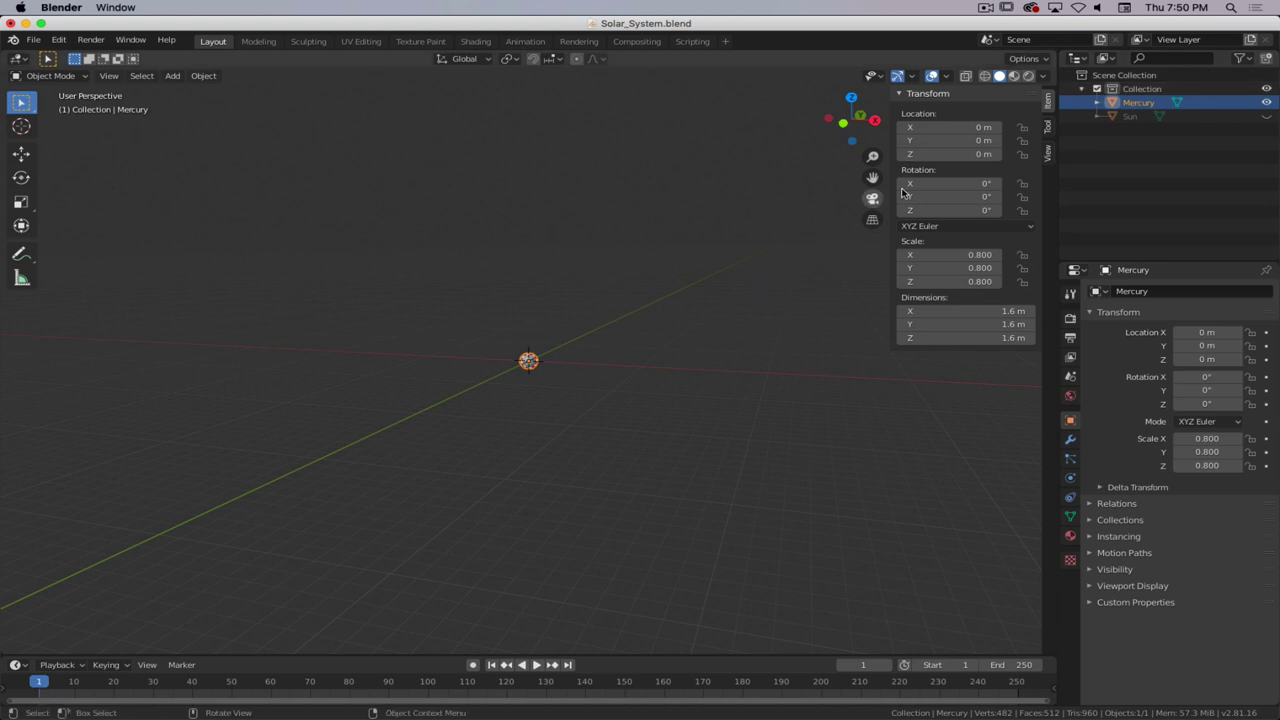
# - Unhide the Sun and switch the viewport to Wireframe shading, keeping Mercury selected
pyautogui.click(1266, 117)
pyautogui.scroll(-5, 370, 415)
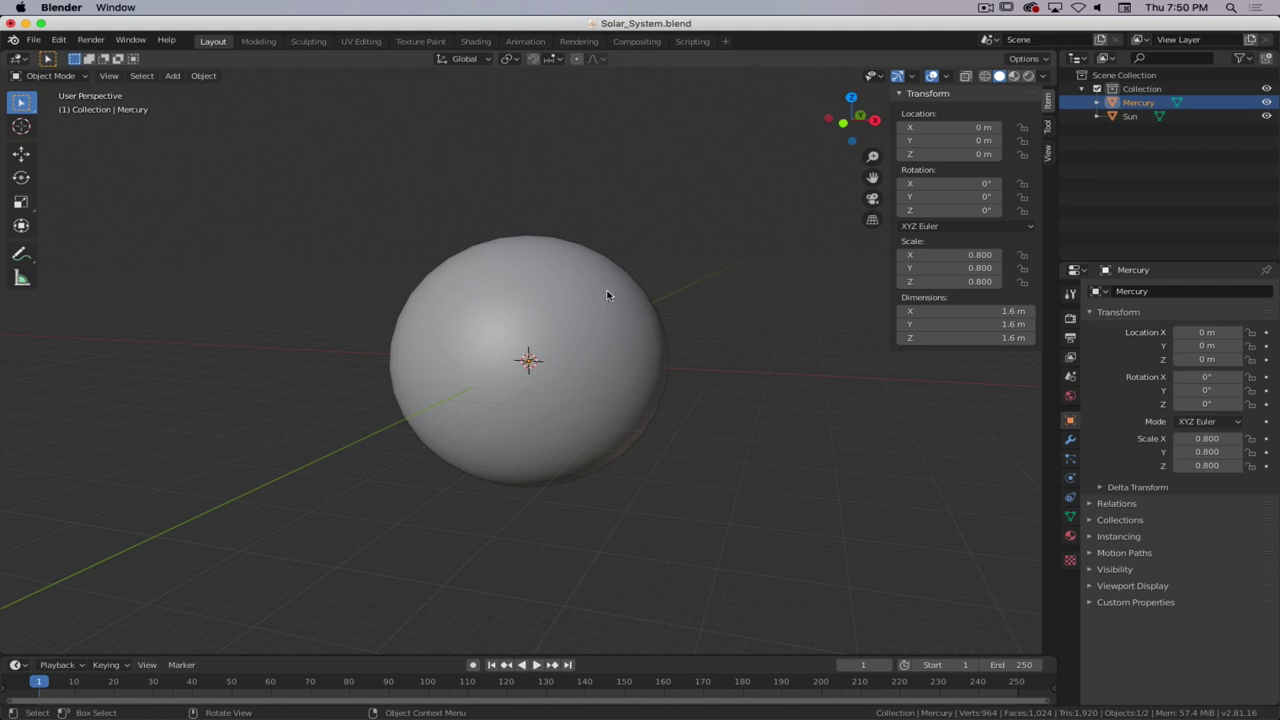
pyautogui.press('z')
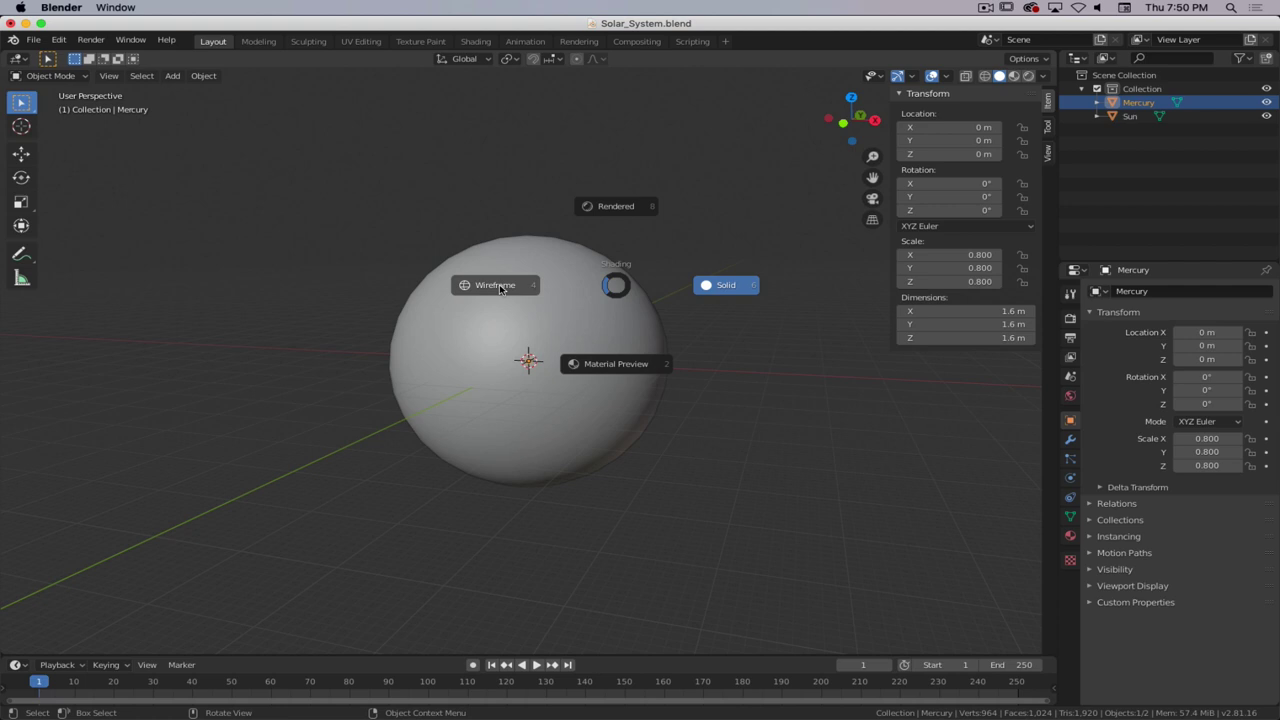
pyautogui.click(500, 287)
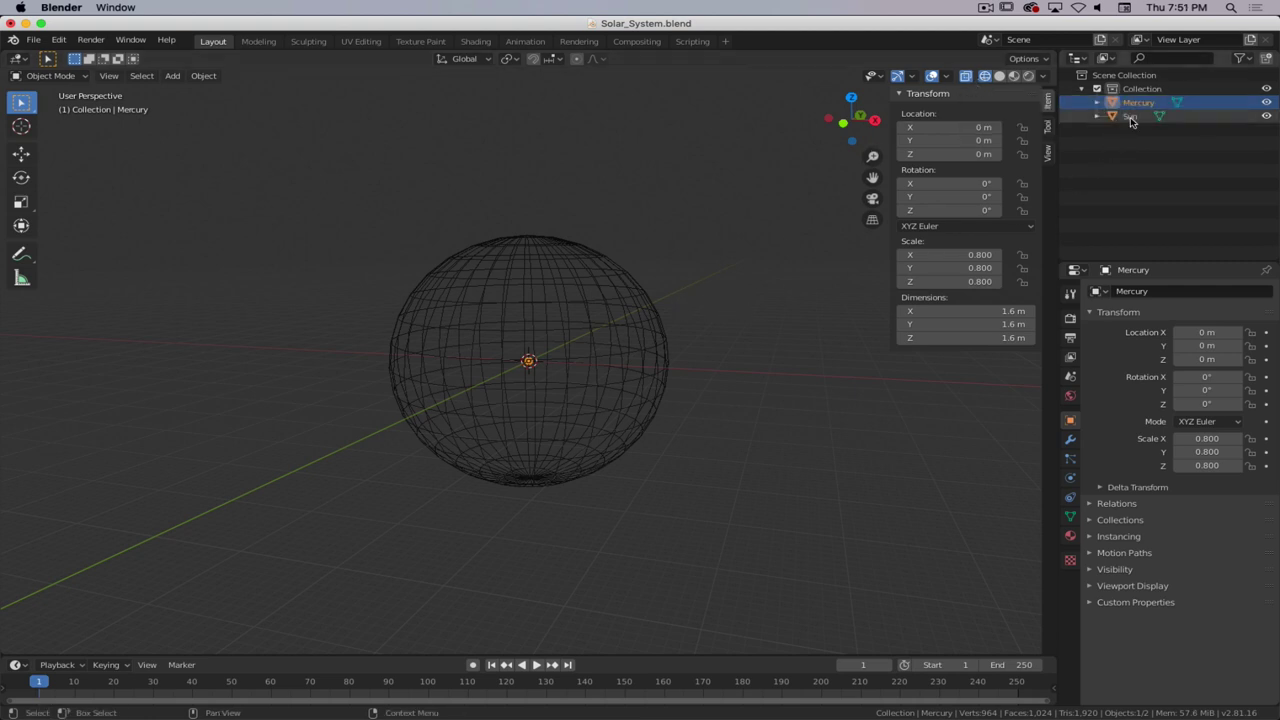
pyautogui.click(1138, 103)
pyautogui.keyDown('ctrl'); pyautogui.click(1138, 103); pyautogui.keyUp('ctrl')
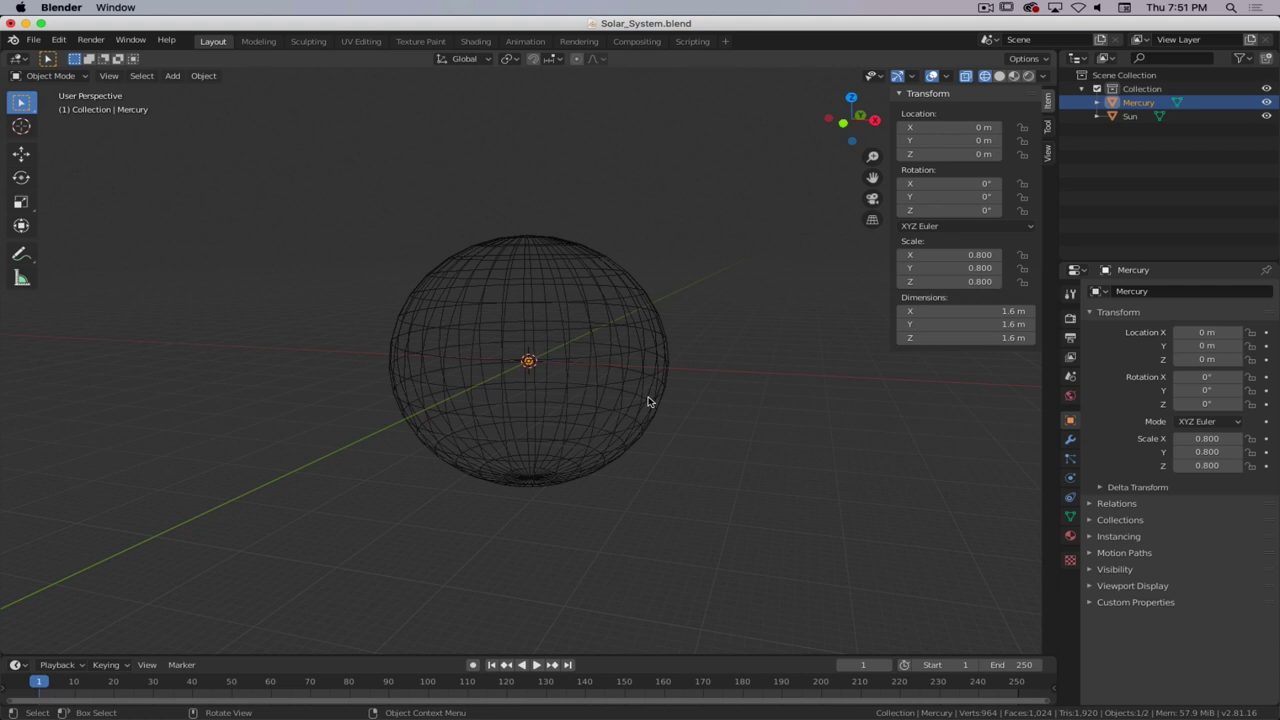
# - Try sliding Mercury along X, then undo and cancel back to the origin
pyautogui.click(19, 160)
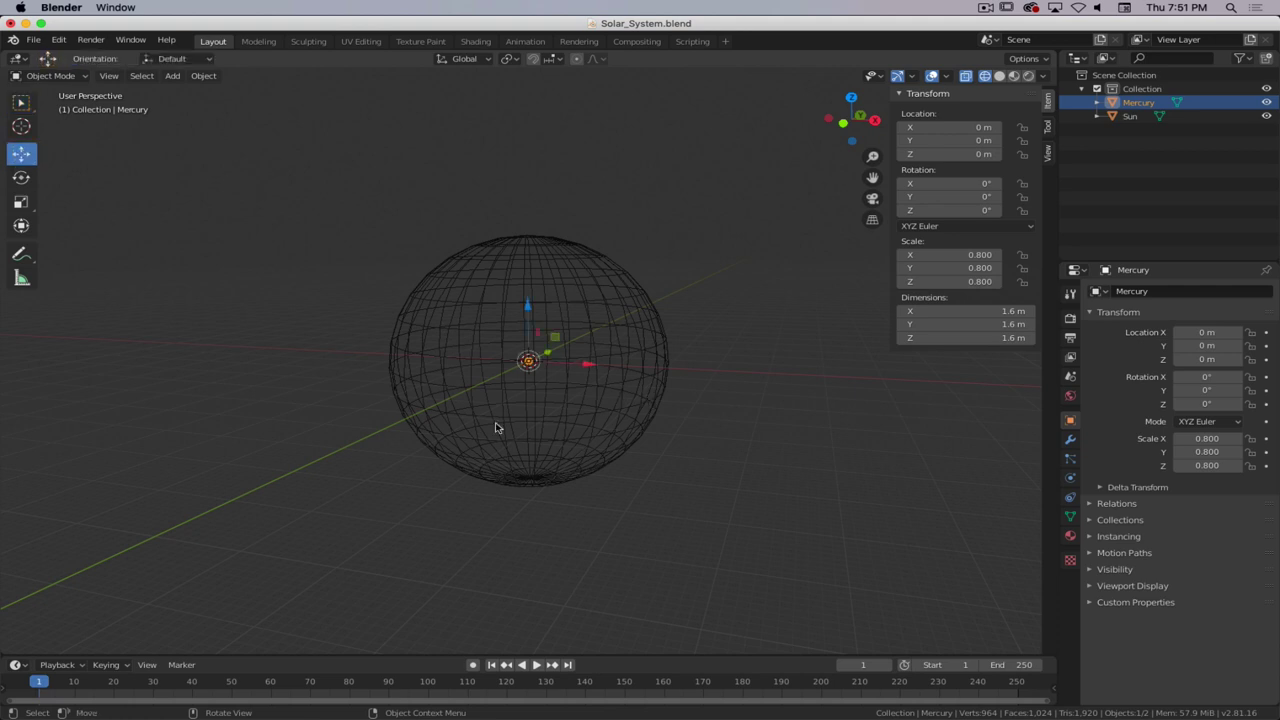
pyautogui.moveTo(586, 363)
pyautogui.mouseDown()
pyautogui.moveTo(800, 411)
pyautogui.moveTo(917, 417)
pyautogui.moveTo(711, 414)
pyautogui.moveTo(864, 418)
pyautogui.moveTo(829, 421)
pyautogui.mouseUp()
pyautogui.press('z')
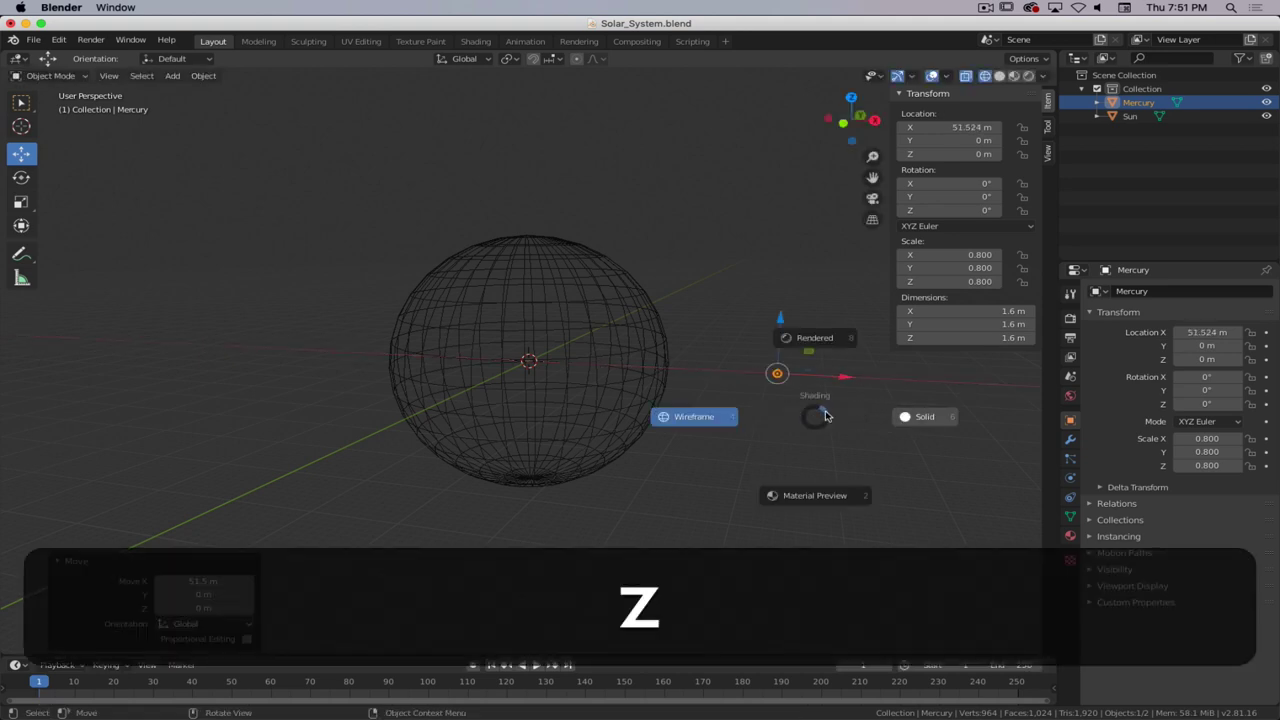
pyautogui.press('Escape')
pyautogui.hotkey('ctrl', 'z')
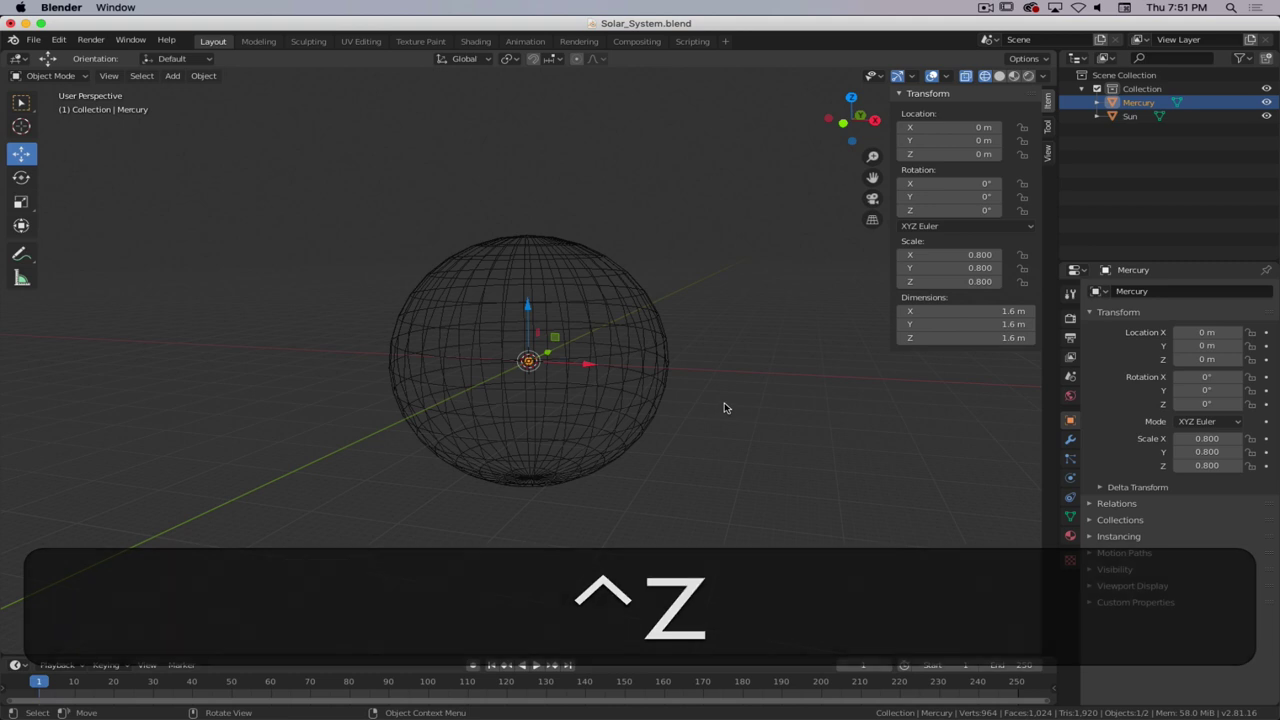
pyautogui.press('g')
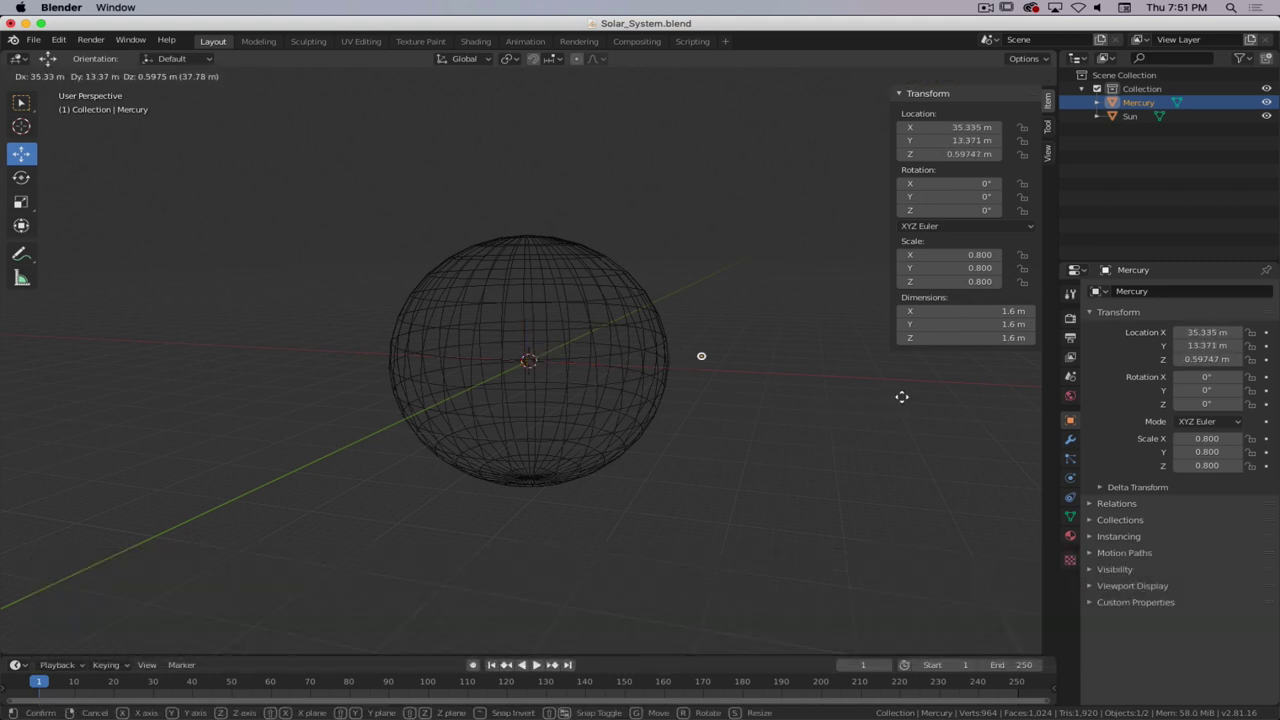
pyautogui.press('x')
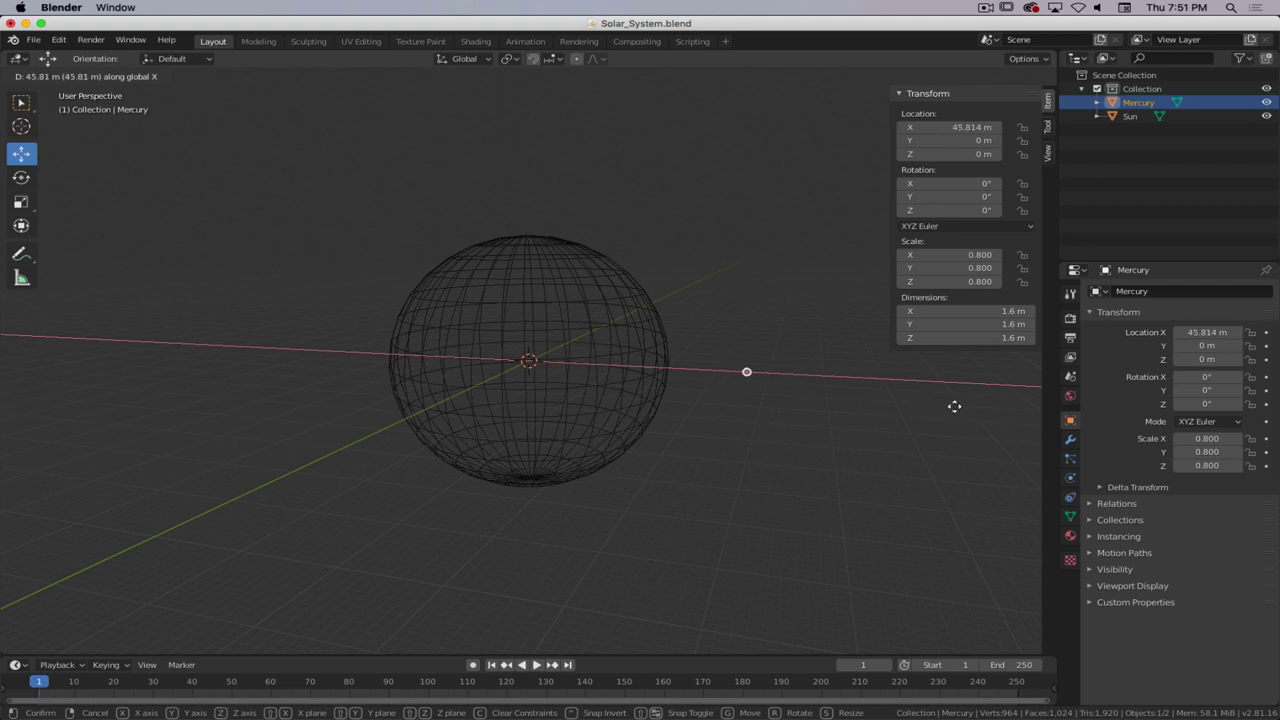
pyautogui.press('Escape')
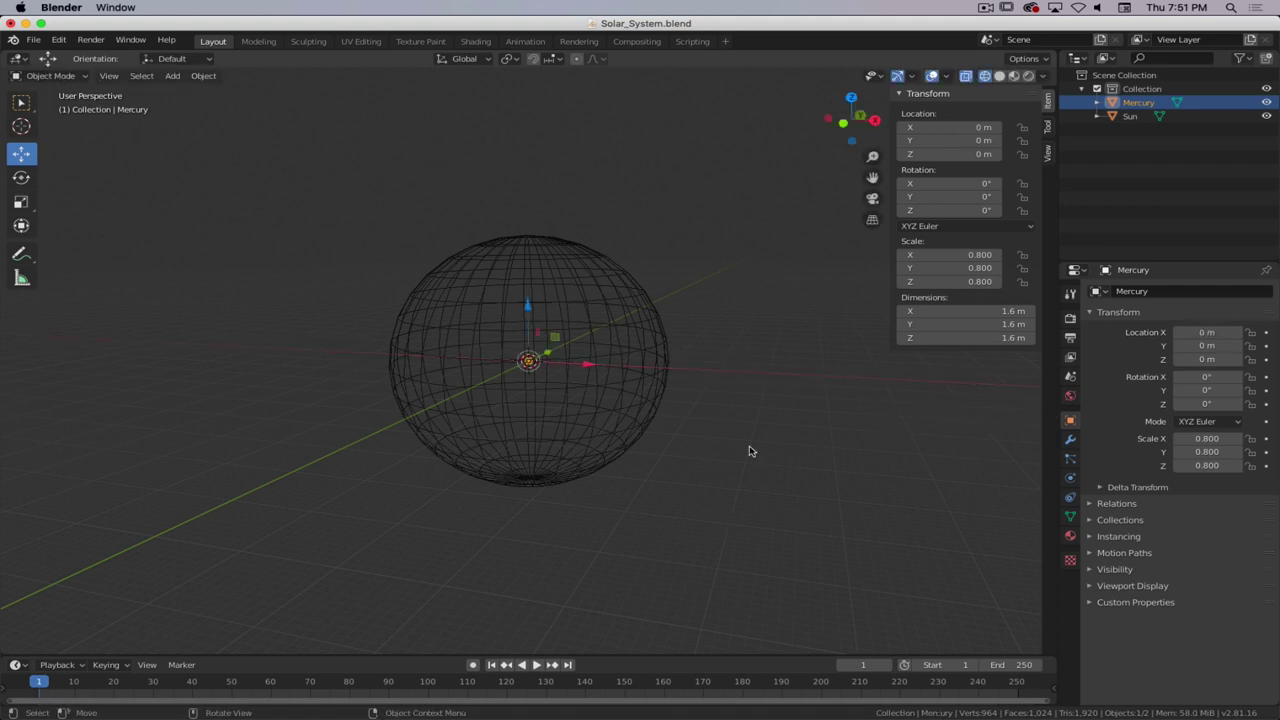
# - Turn on snapping and move Mercury along X to 45 m, then 47 m
pyautogui.click(534, 60)
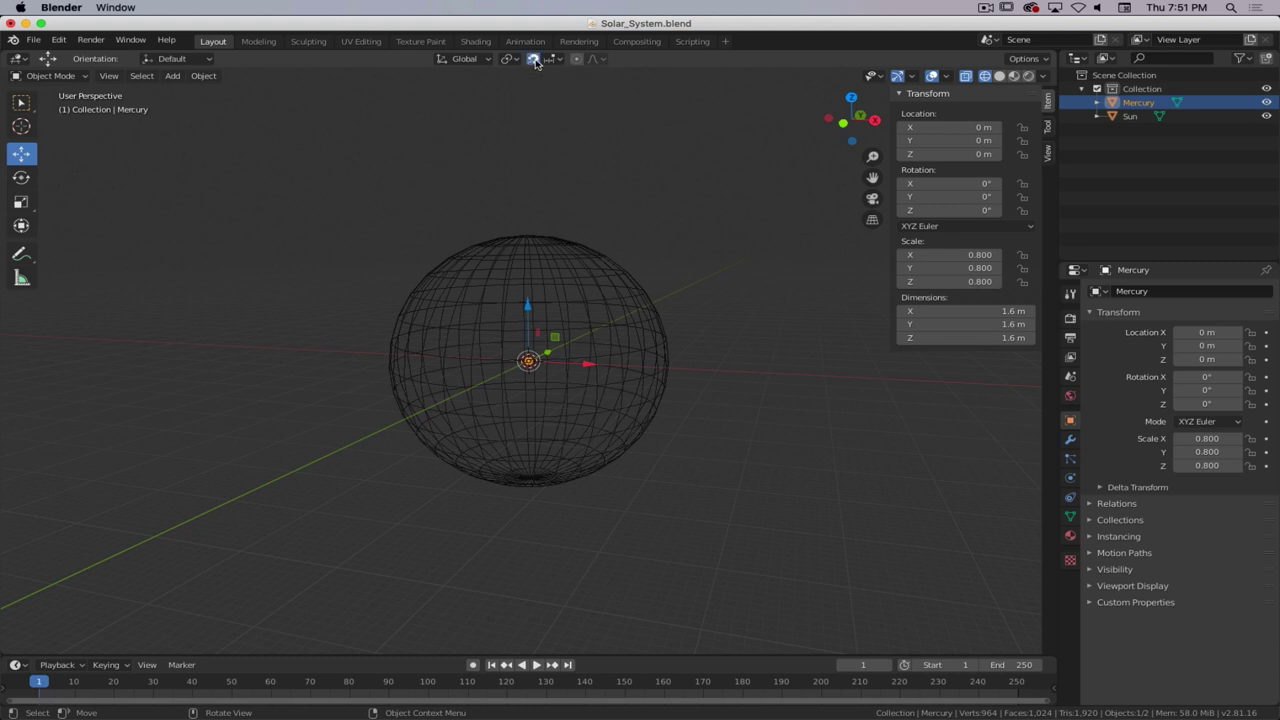
pyautogui.click(533, 59)
pyautogui.press('g')
pyautogui.press('x')
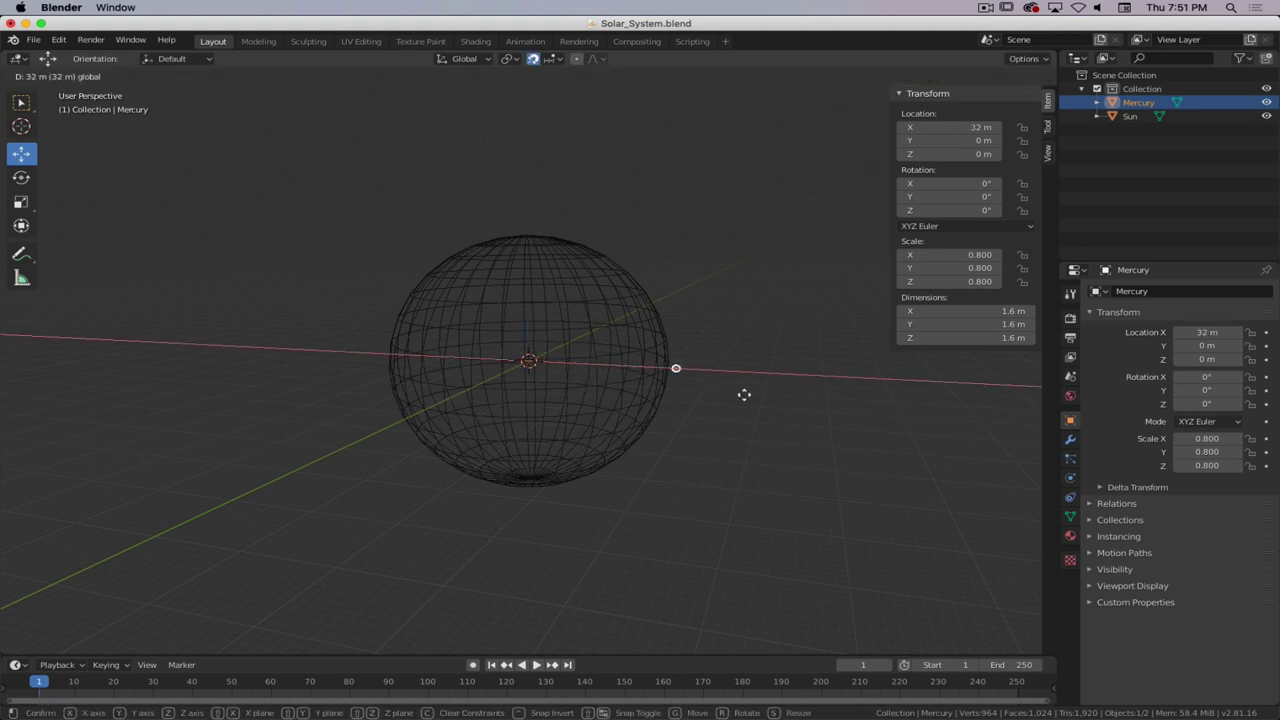
pyautogui.click(806, 399)
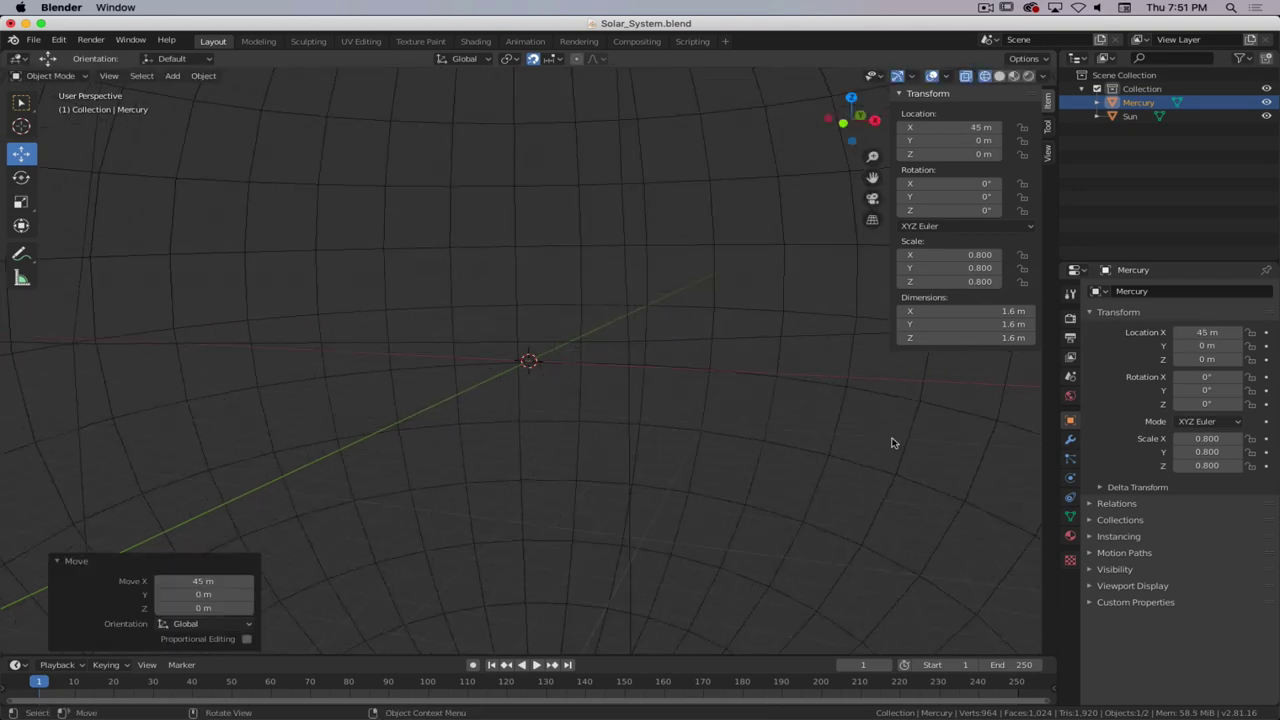
pyautogui.press('KP_Decimal')
pyautogui.scroll(-5, 585, 401)
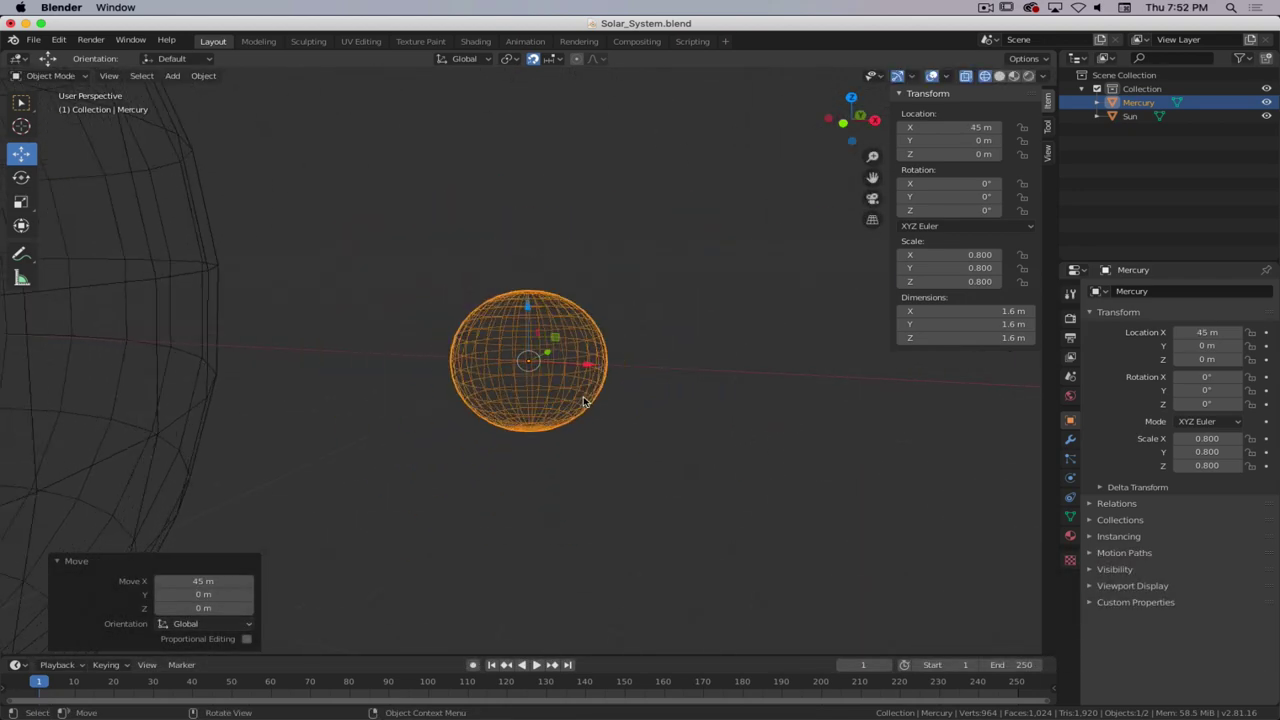
pyautogui.press('g')
pyautogui.press('x')
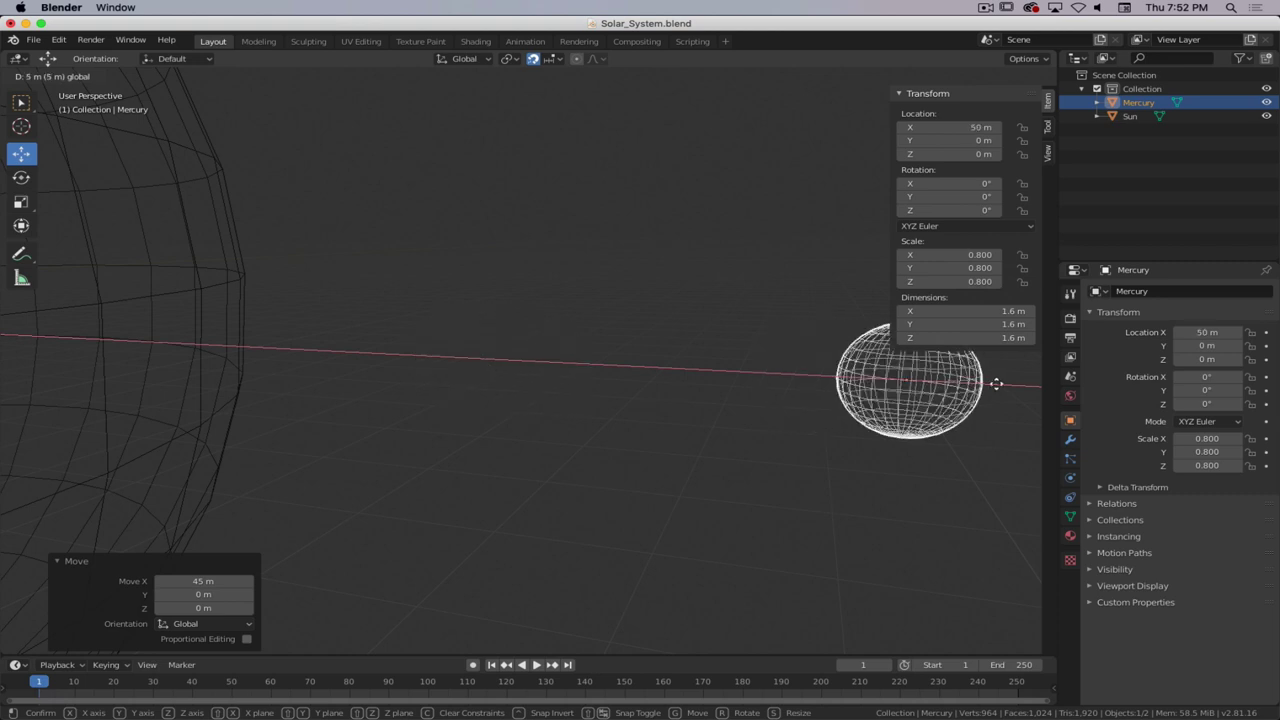
pyautogui.click(753, 383)
# - Adjust the snapping target and drag Mercury out to 49 m on X
pyautogui.click(560, 59)
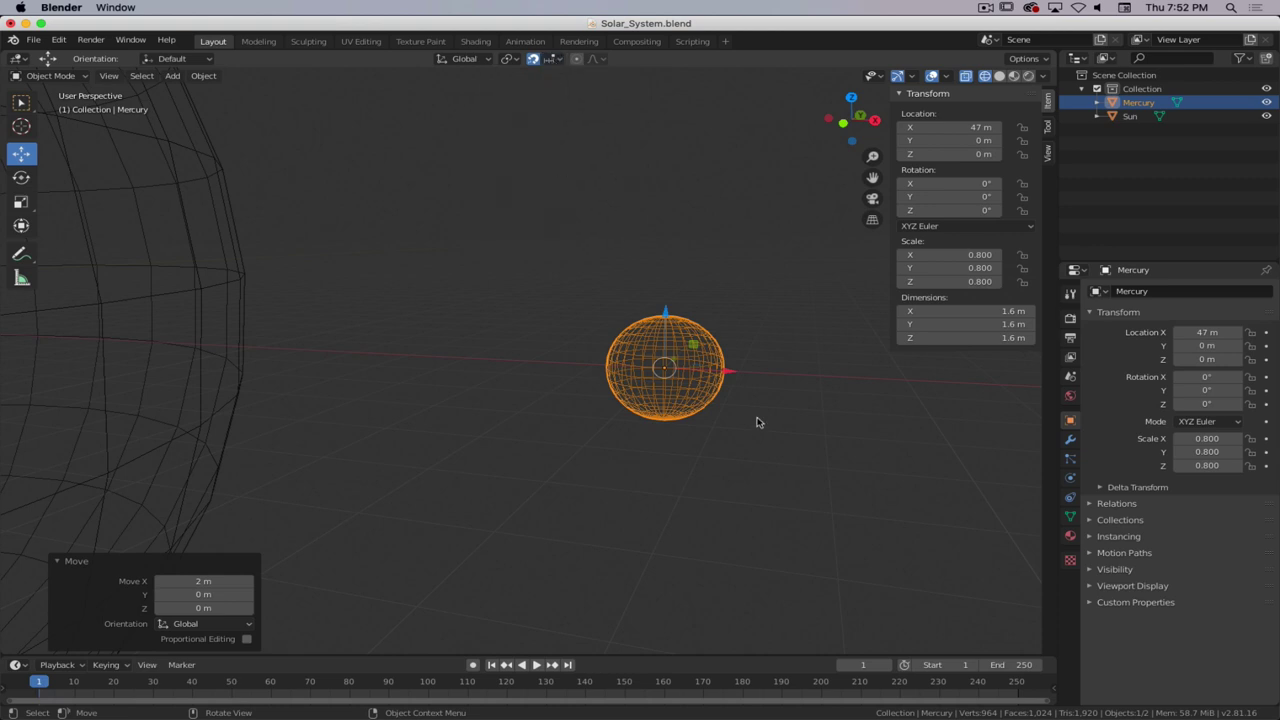
pyautogui.scroll(-5, 720, 423)
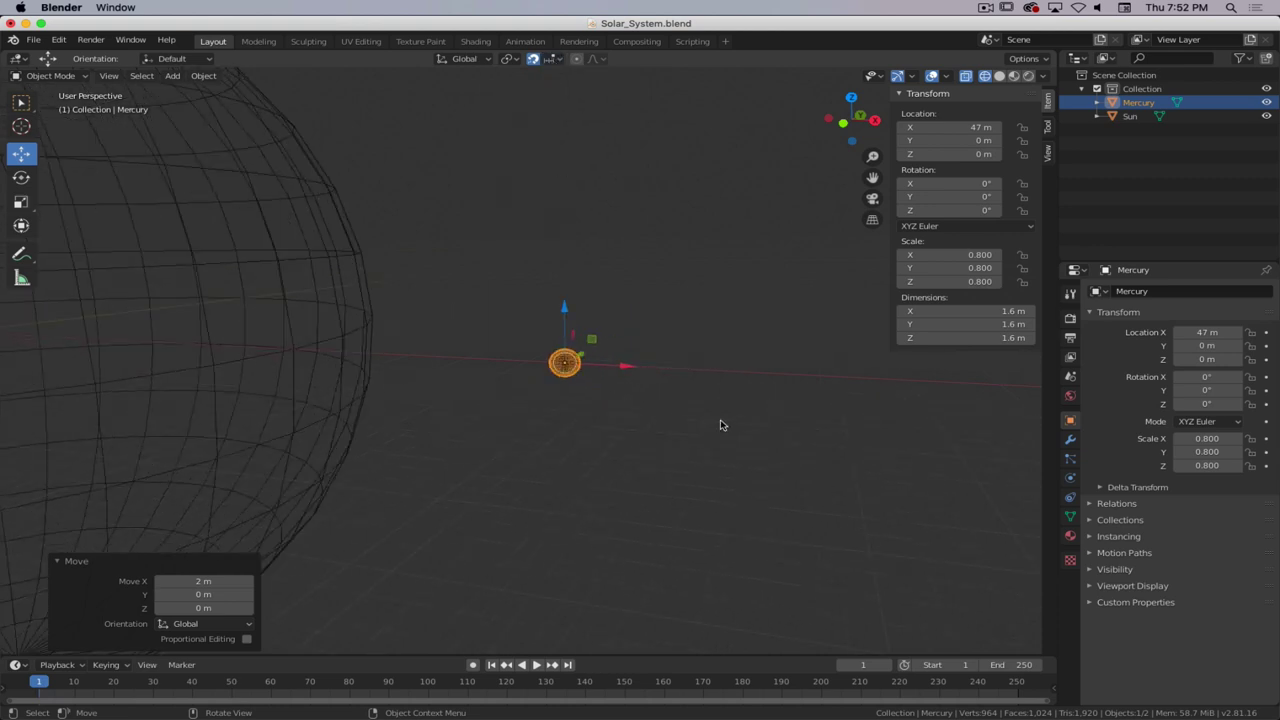
pyautogui.moveTo(626, 371); pyautogui.dragTo(667, 370)
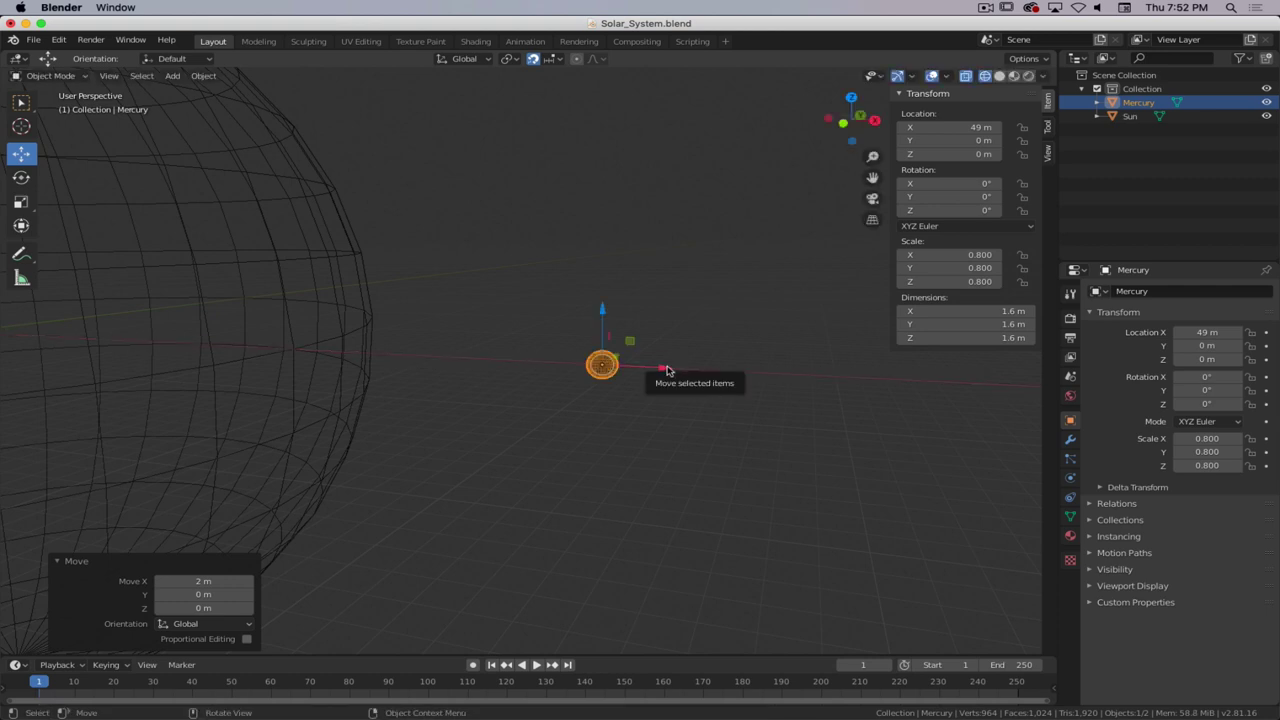
pyautogui.press('KP_1')
# - In front view, drag Mercury along X to exactly 50 m, then deselect it
pyautogui.scroll(-6, 550, 418)
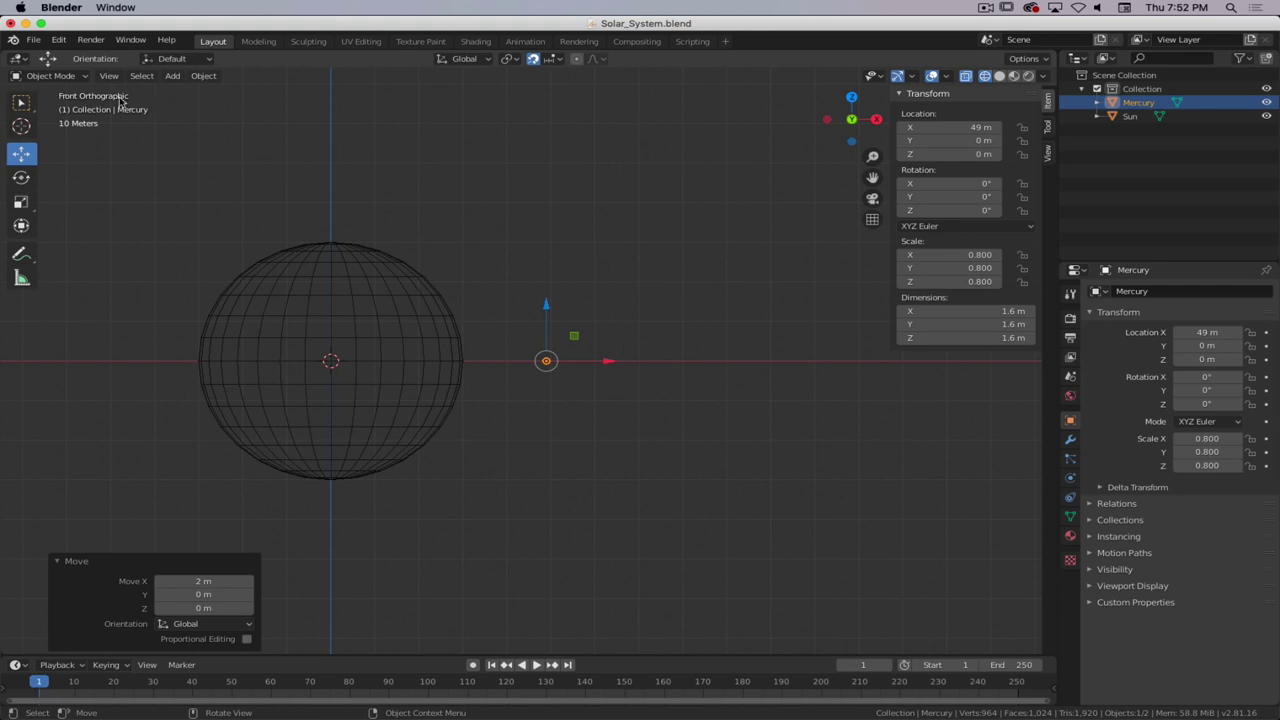
pyautogui.moveTo(605, 362); pyautogui.dragTo(681, 360)
pyautogui.scroll(8, 595, 365)
pyautogui.scroll(-8, 657, 372)
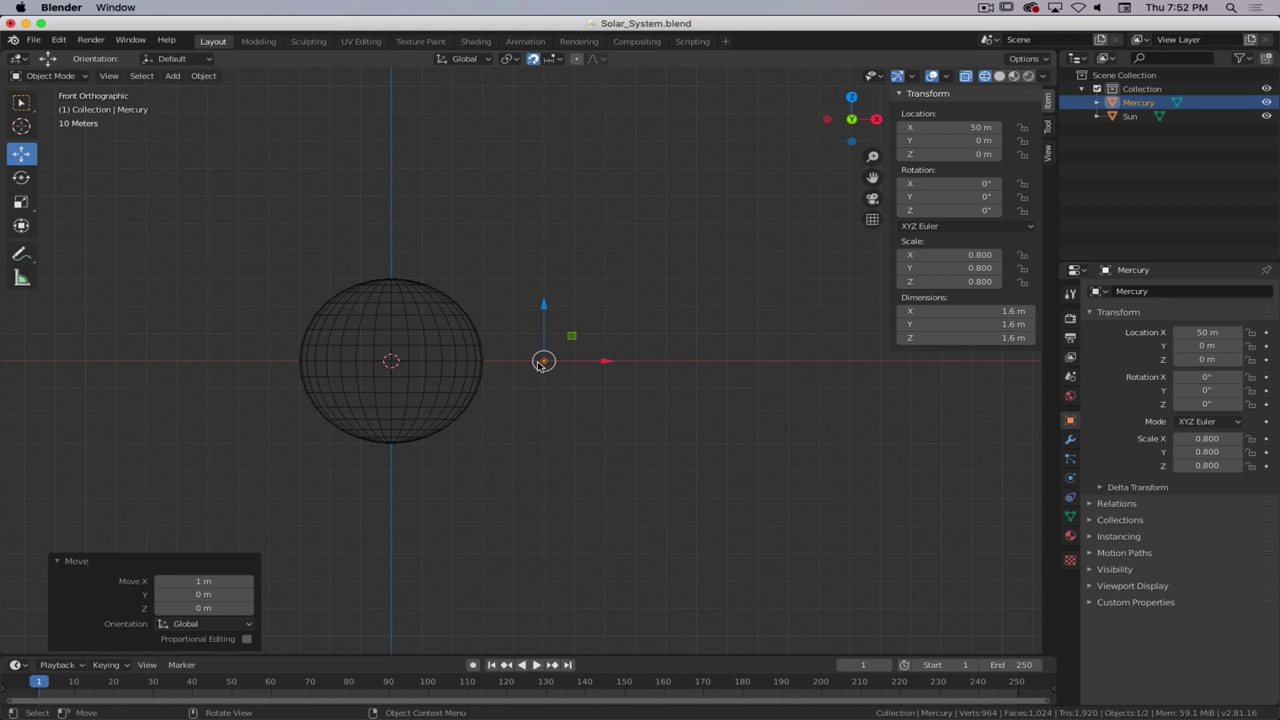
pyautogui.scroll(5, 570, 376)
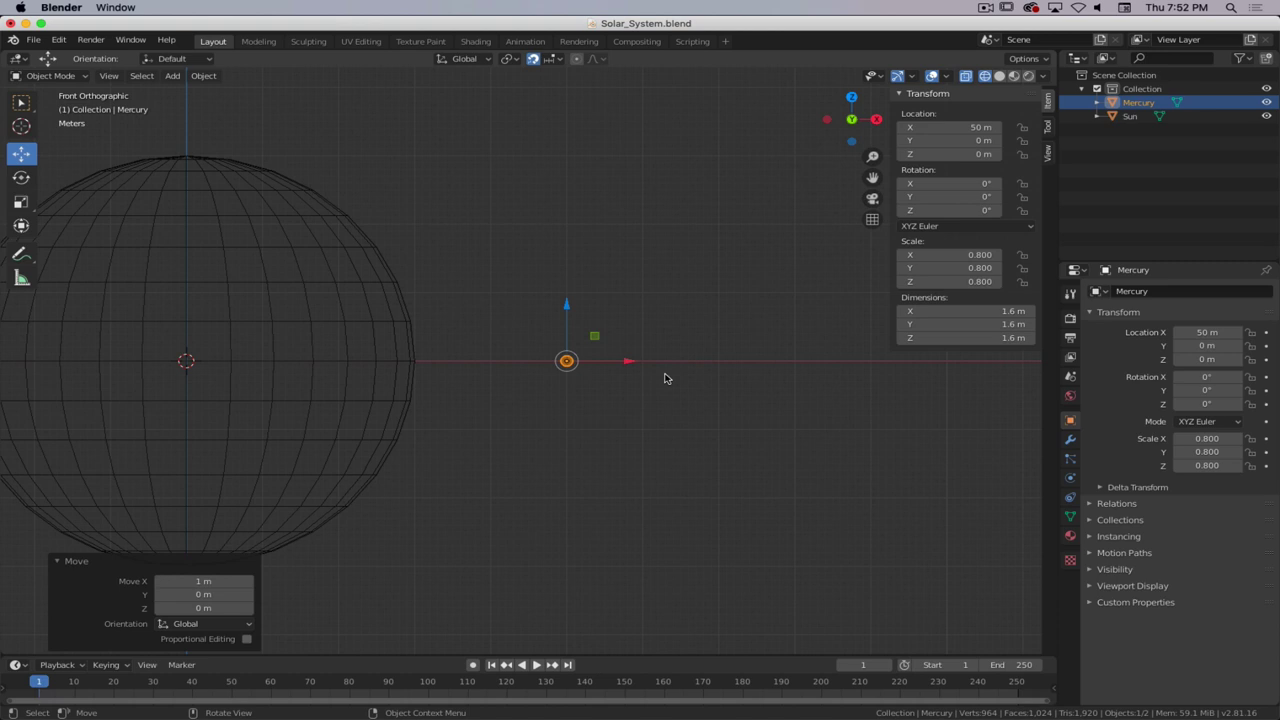
pyautogui.click(603, 381)
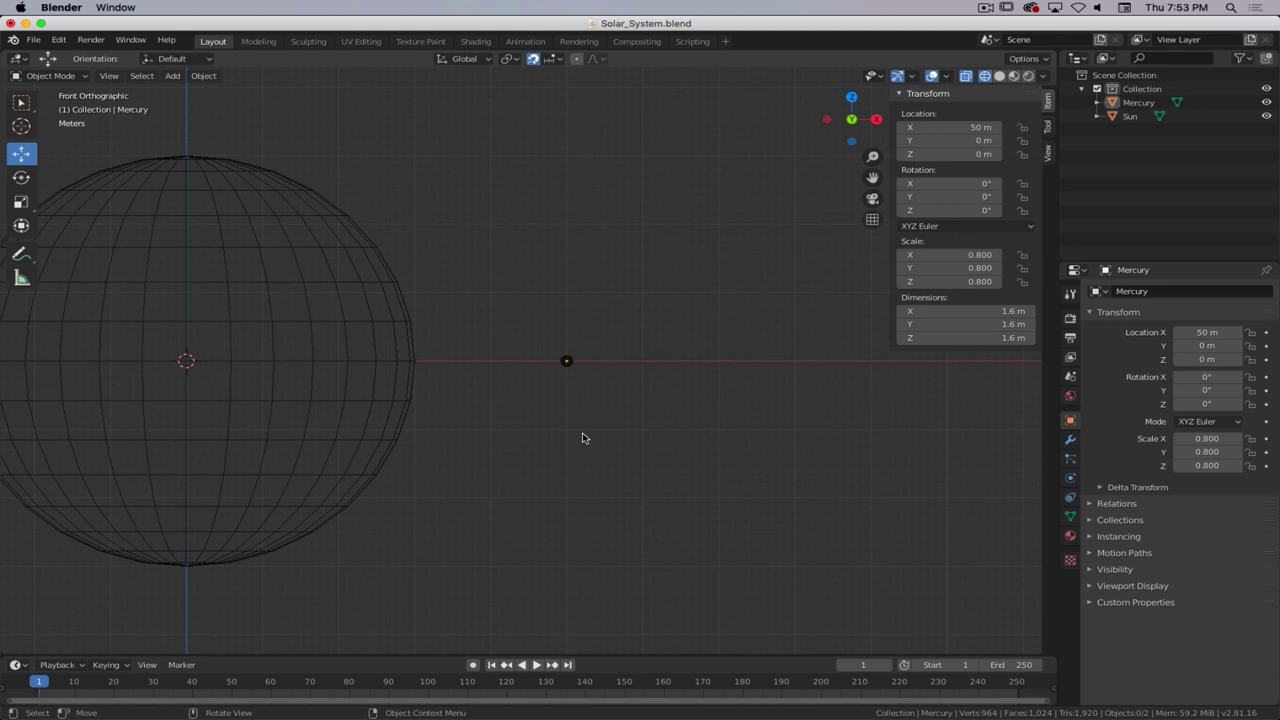
pyautogui.press('super+period')
# - Add a new UV sphere and rename it Venus
pyautogui.hotkey('shift', 'a')
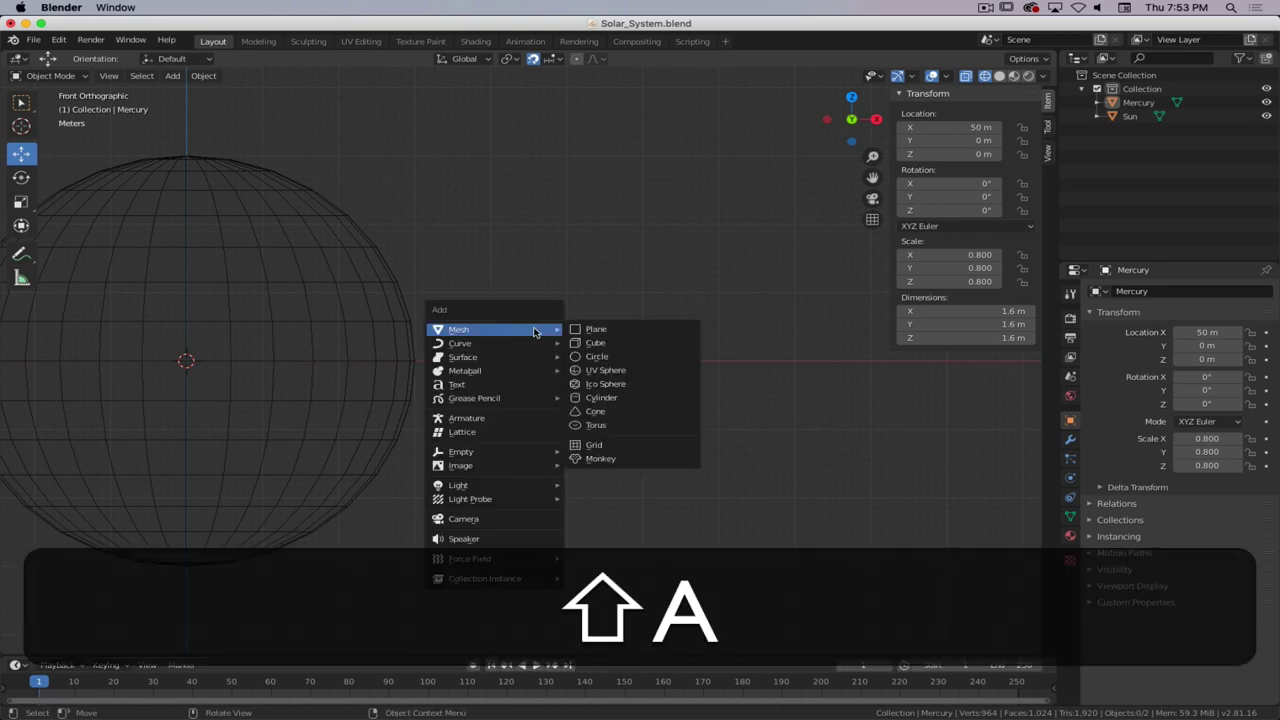
pyautogui.click(634, 371)
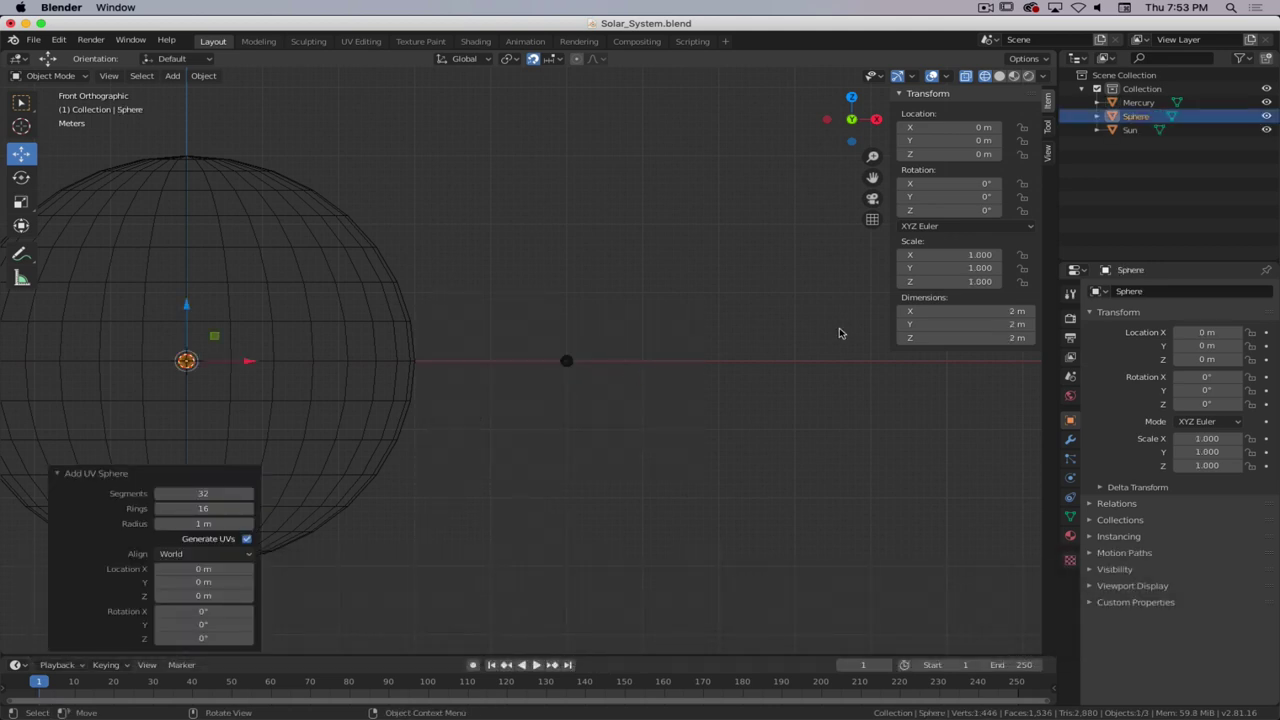
pyautogui.doubleClick(1136, 117)
pyautogui.write('Venus')
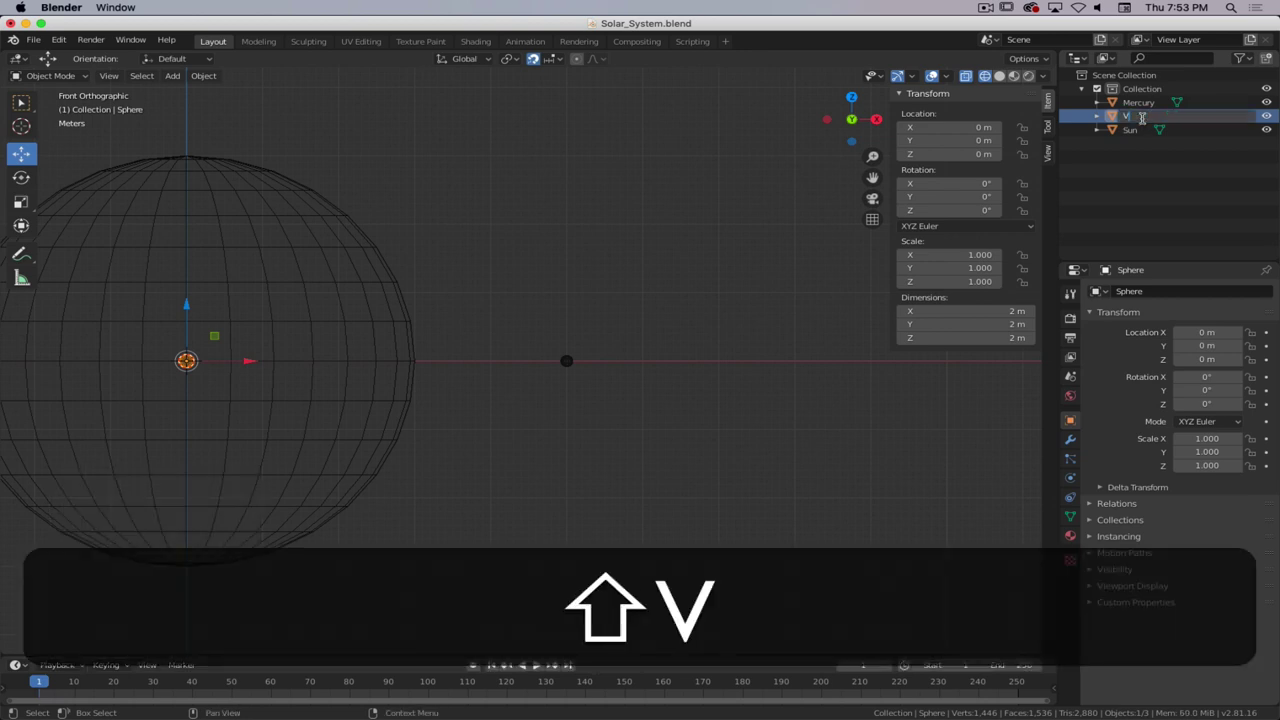
pyautogui.press('Return')
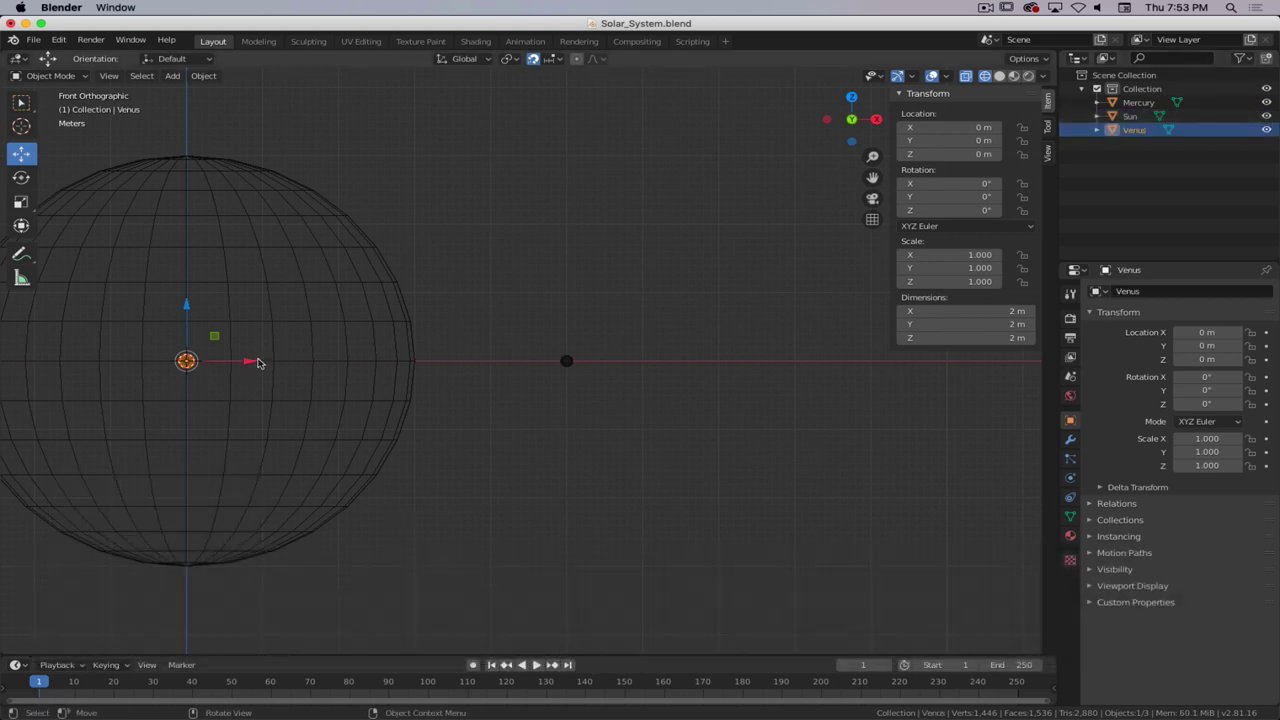
# - Move Venus out to 70 m on X and scale it to 1.8
pyautogui.moveTo(256, 376); pyautogui.dragTo(777, 418)
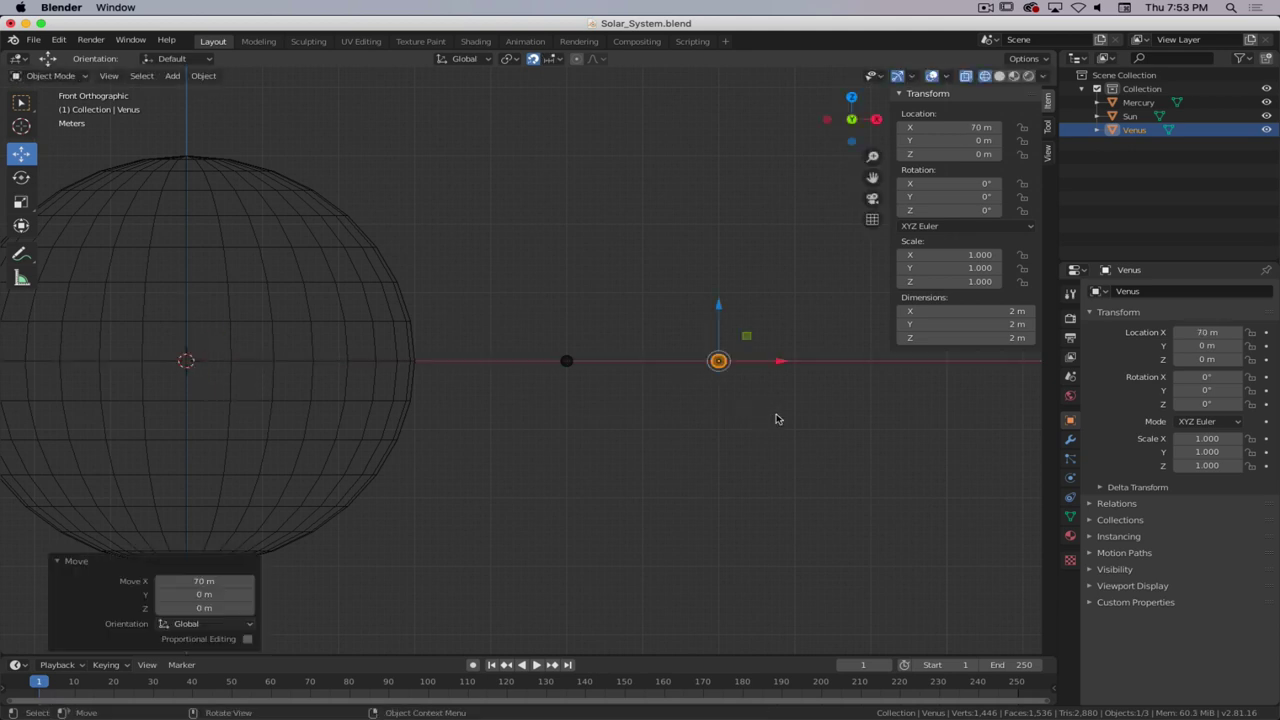
pyautogui.press('s')
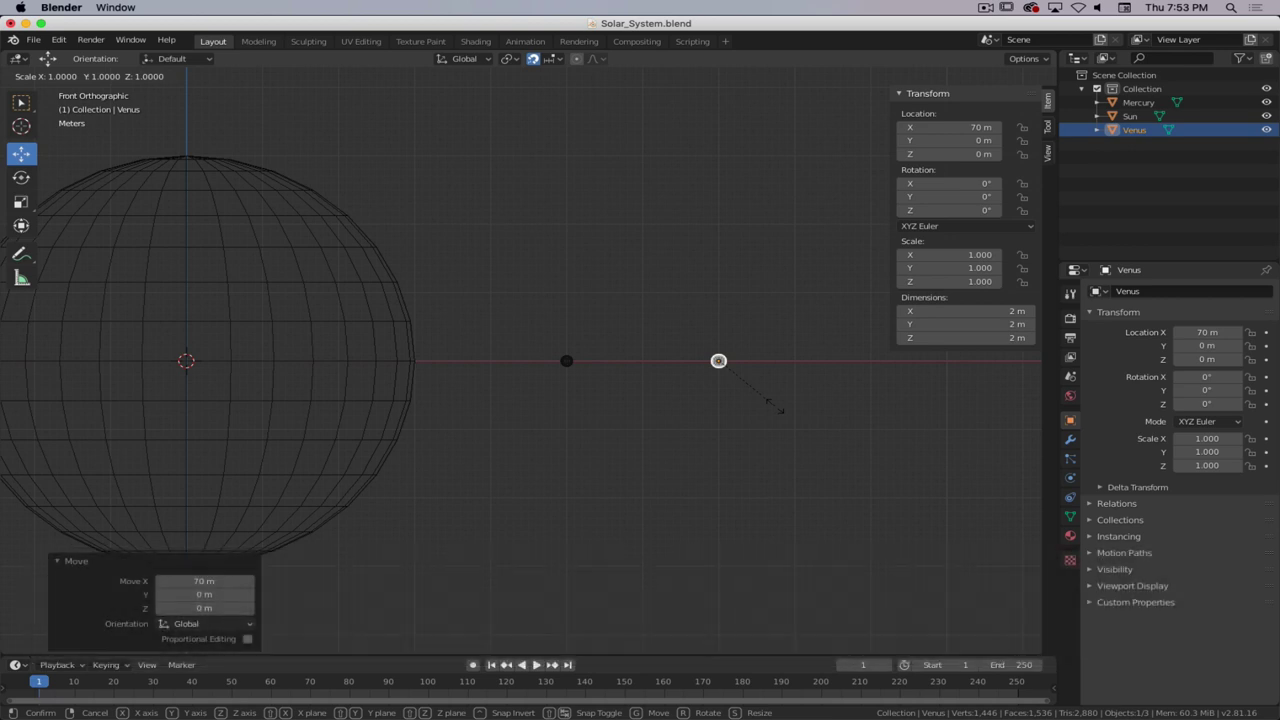
pyautogui.write('1.8')
pyautogui.press('Return')
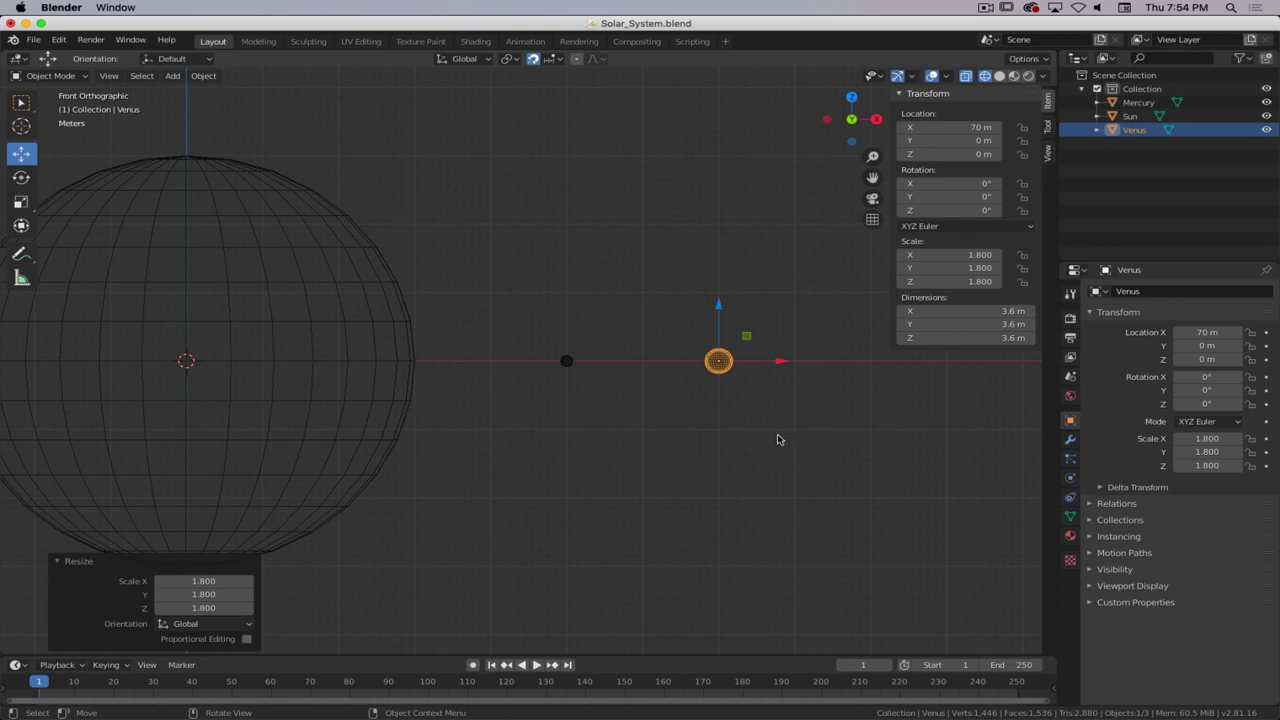
pyautogui.scroll(-4, 780, 437)
pyautogui.moveTo(789, 434)
pyautogui.keyDown('alt'); pyautogui.mouseDown()
pyautogui.moveTo(703, 431)
pyautogui.moveTo(774, 434)
pyautogui.mouseUp(); pyautogui.keyUp('alt')
pyautogui.press('1')
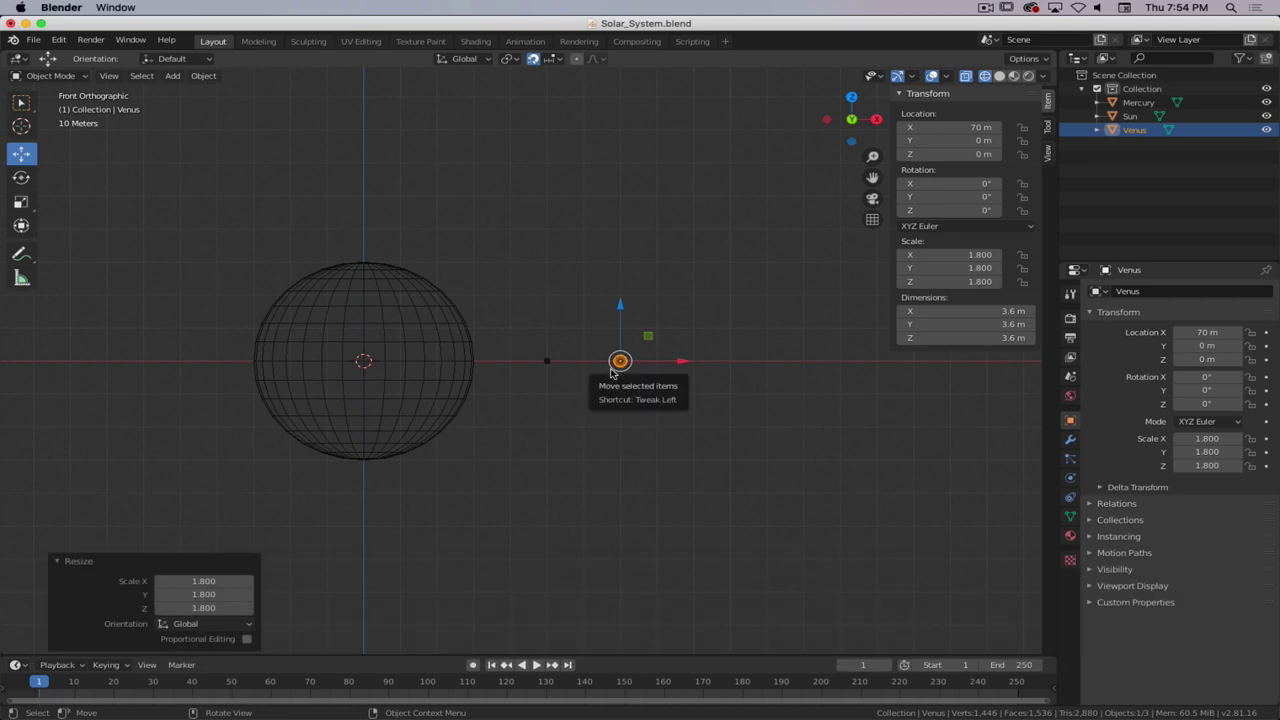
pyautogui.press('i')
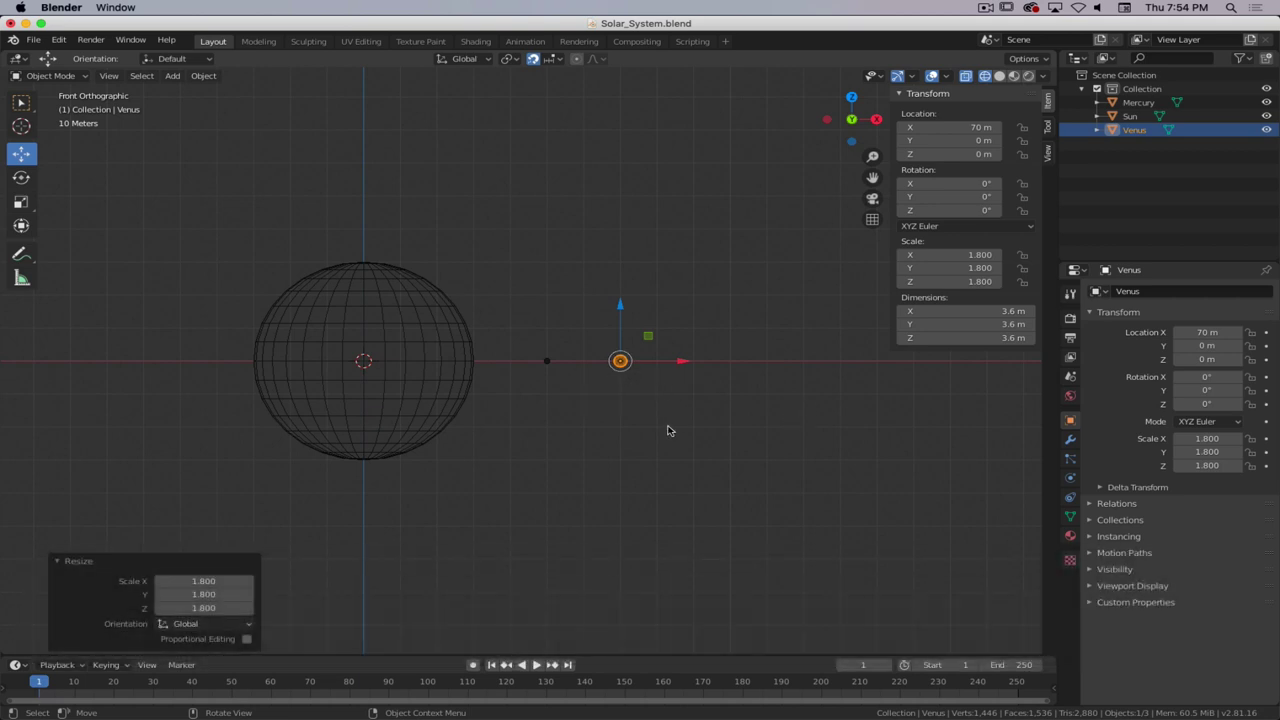
# - Add another UV sphere and rename it Earth
pyautogui.hotkey('shift', 'a')
pyautogui.moveTo(543, 327)
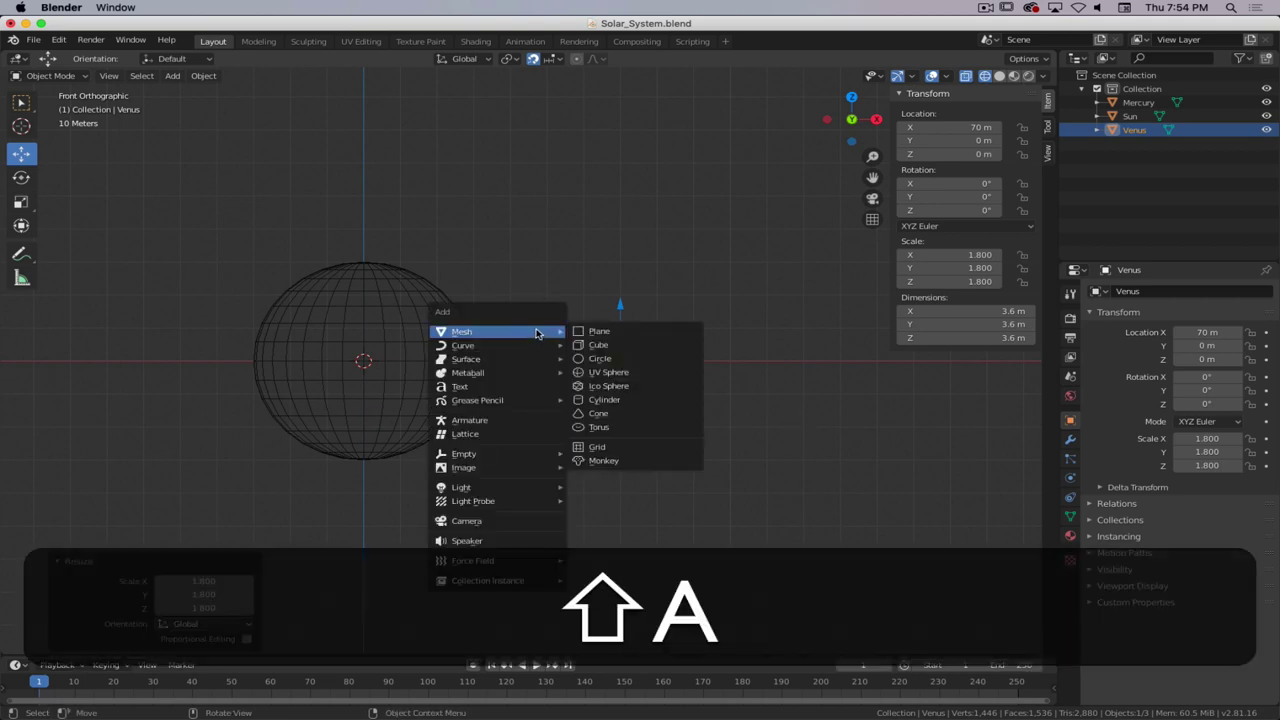
pyautogui.click(641, 372)
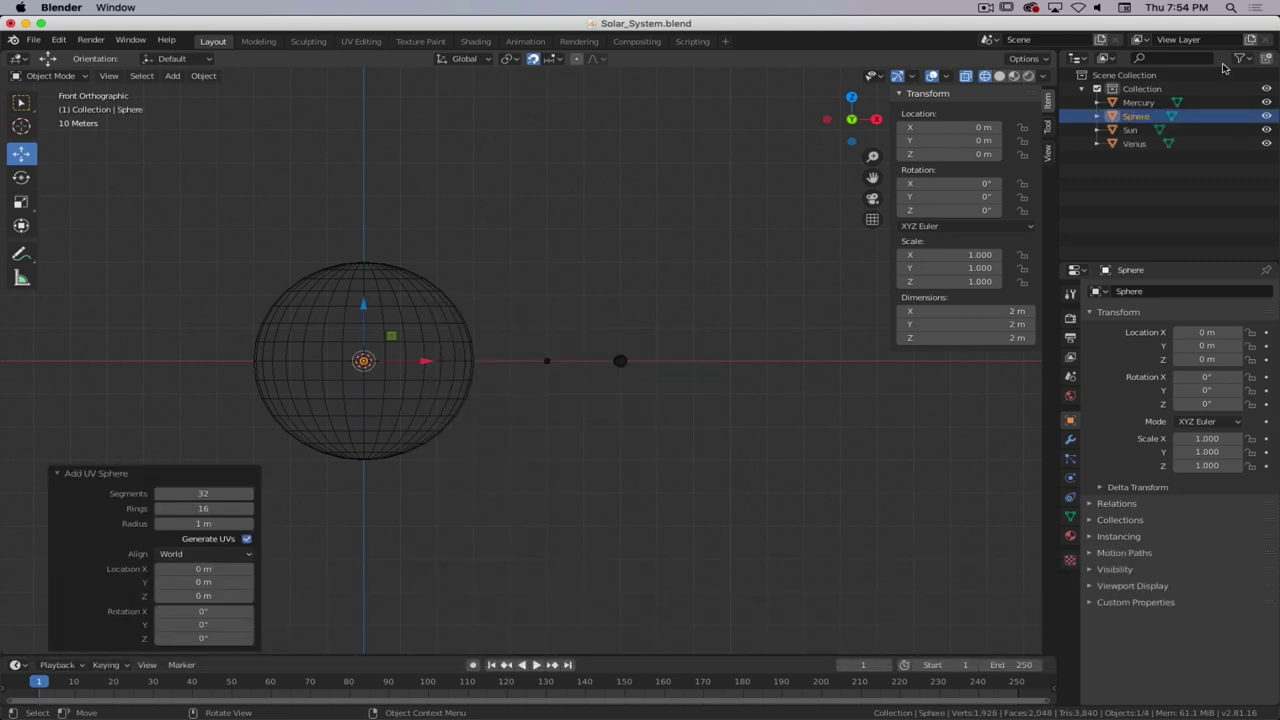
pyautogui.doubleClick(1146, 116)
pyautogui.write('Earth')
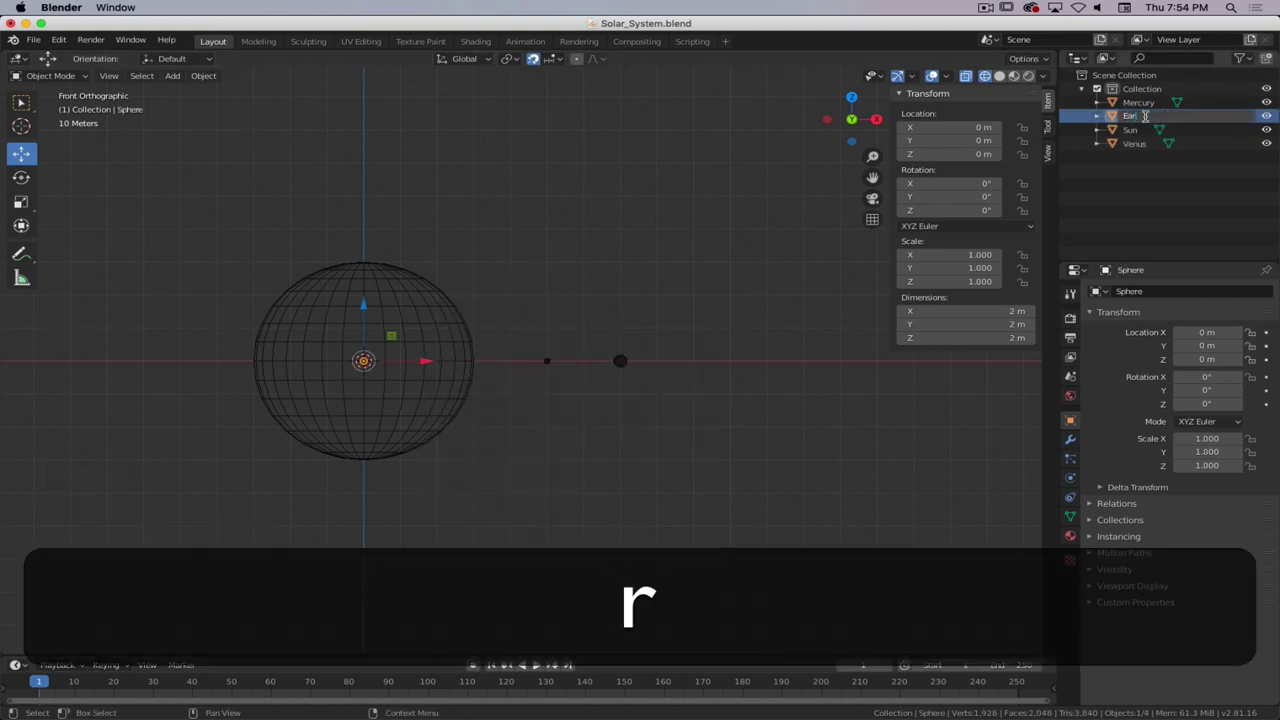
pyautogui.press('Return')
# - Scale Earth to 2 and move it out to 90 m on X
pyautogui.press('s')
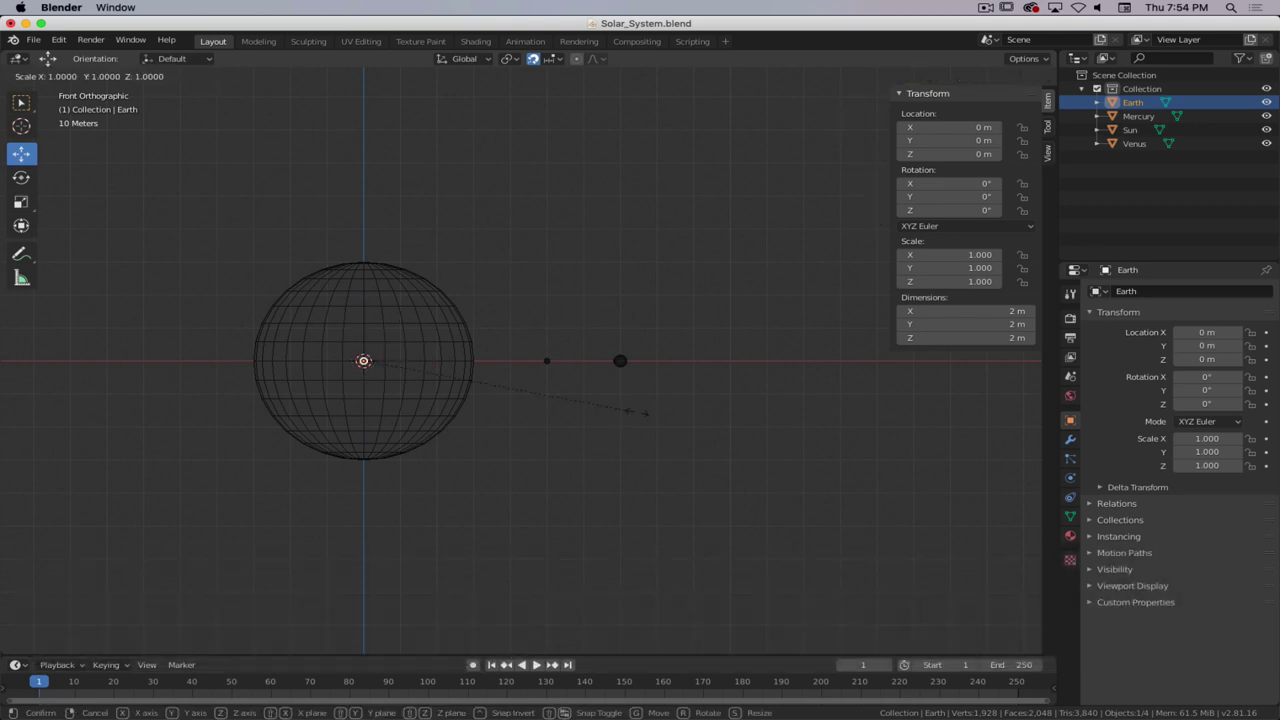
pyautogui.press('2')
pyautogui.press('Return')
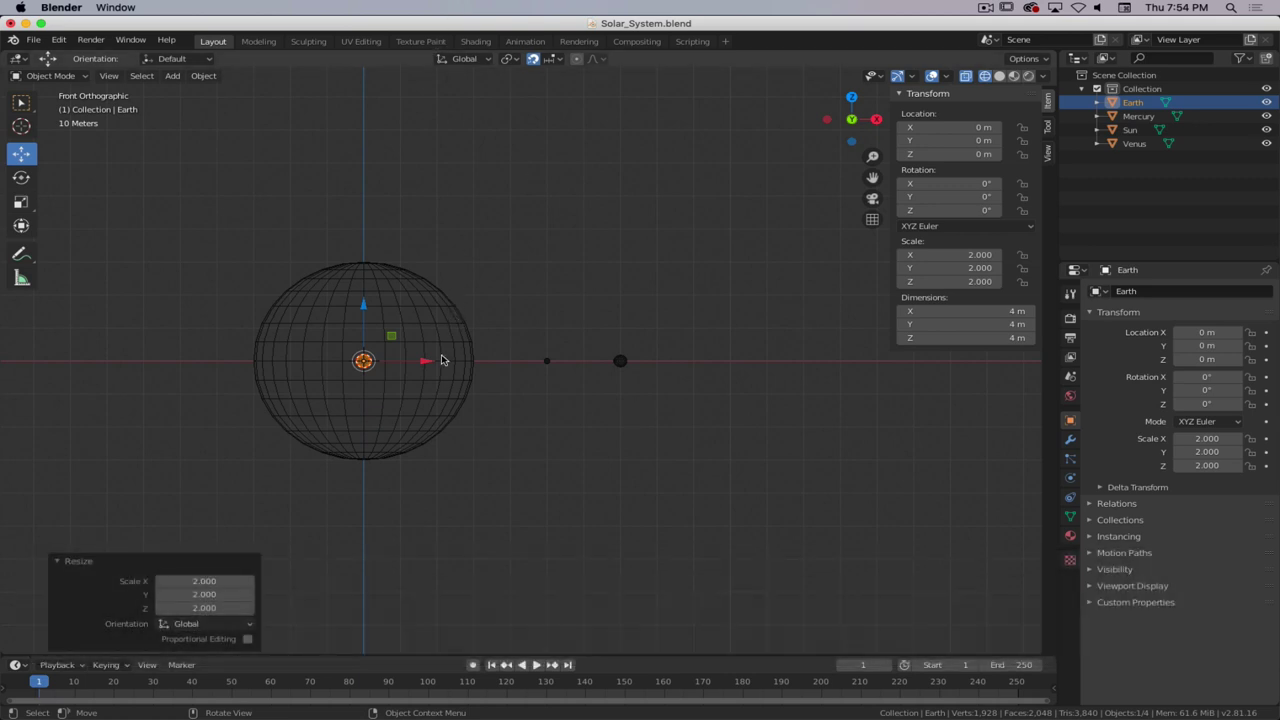
pyautogui.moveTo(442, 360); pyautogui.dragTo(747, 380)
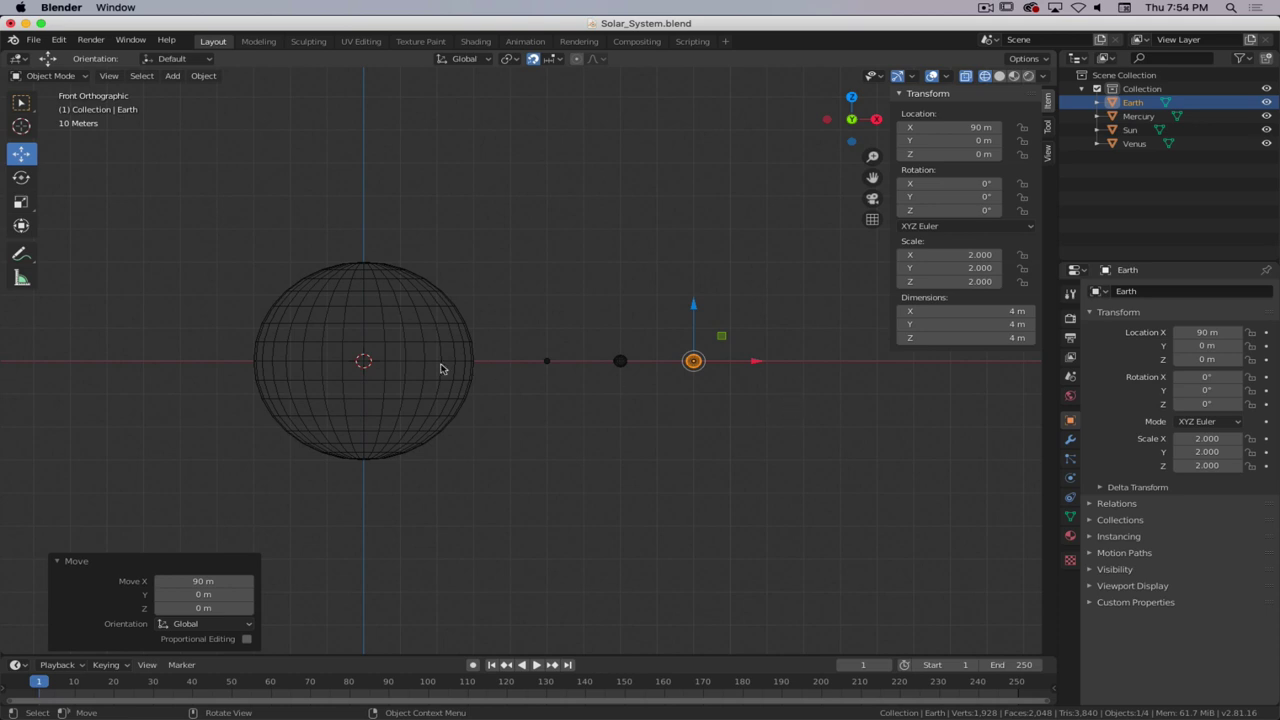
pyautogui.hotkey('shift', 'a')
pyautogui.moveTo(381, 381)
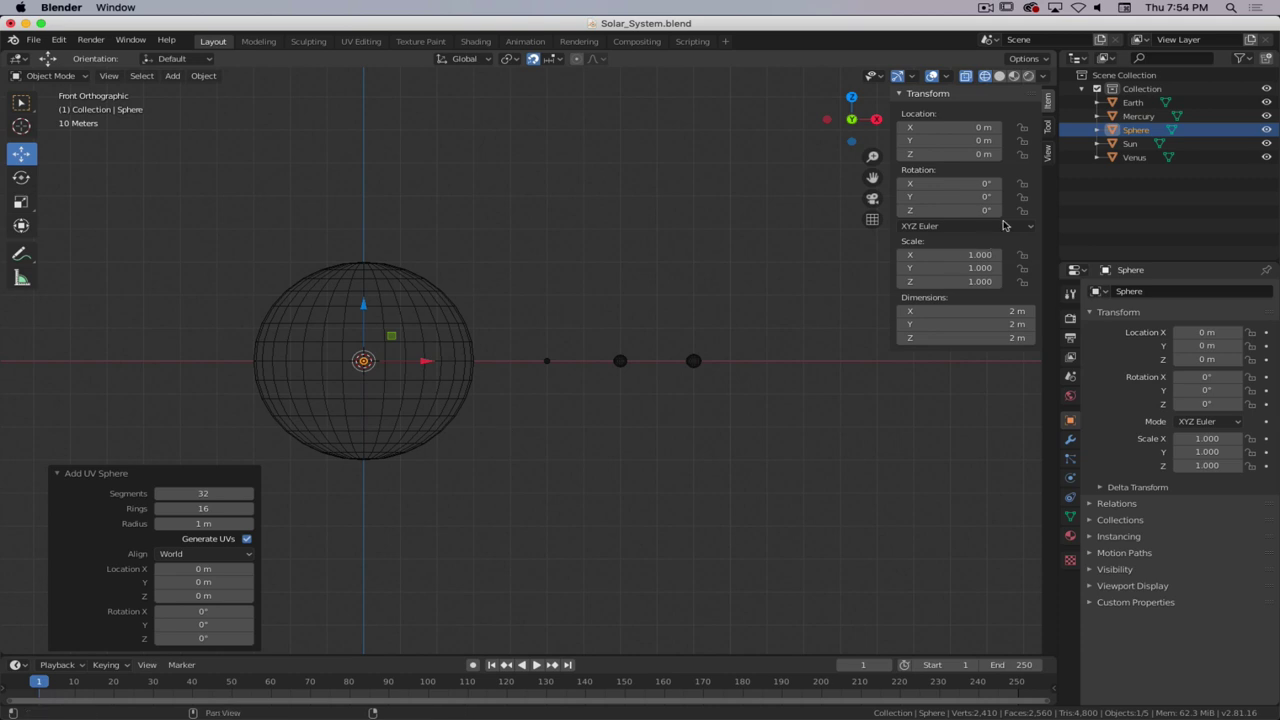
# - Name the new sphere Mars, correcting an initial Jupiter name
pyautogui.click(1137, 134)
pyautogui.doubleClick(1137, 130)
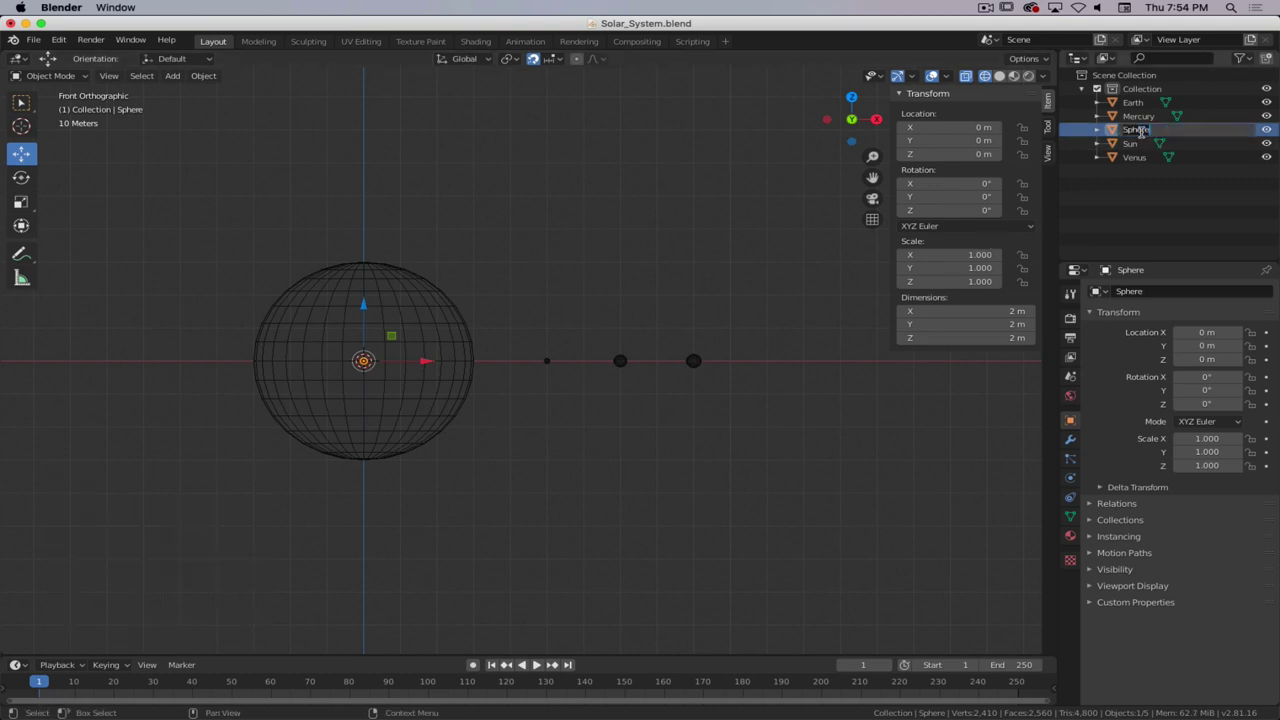
pyautogui.write('Jupiter')
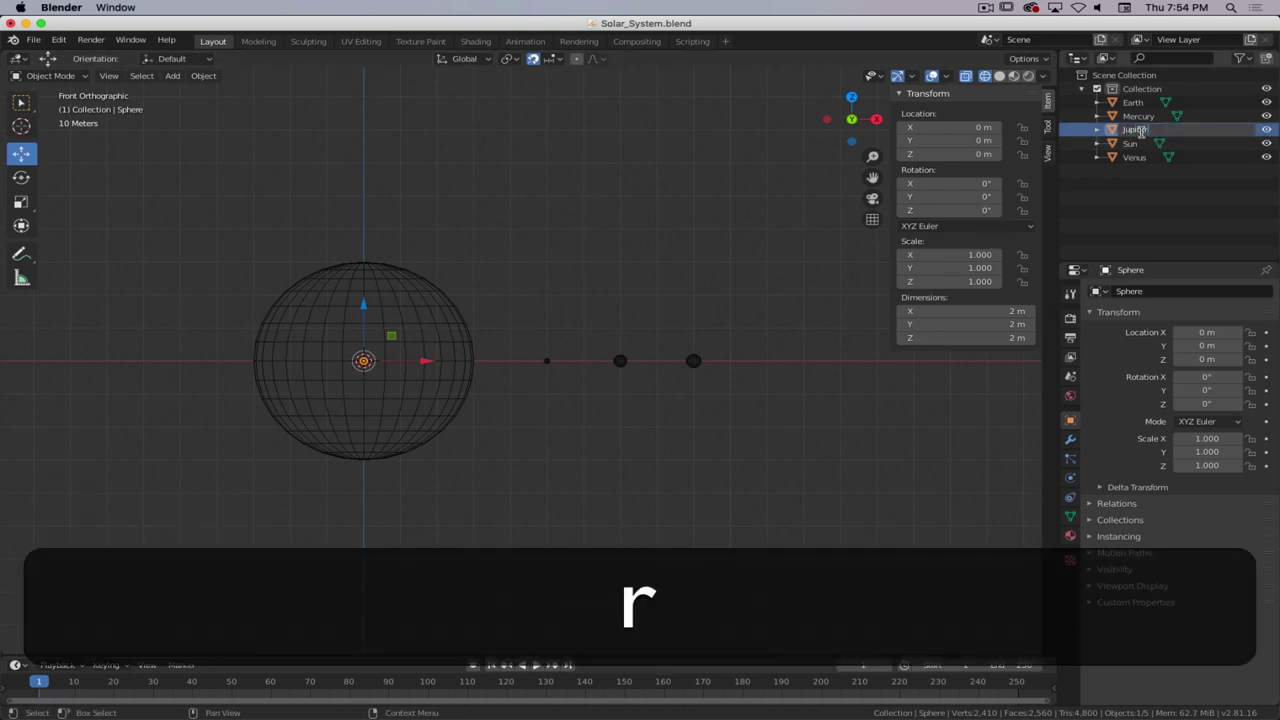
pyautogui.press('Return')
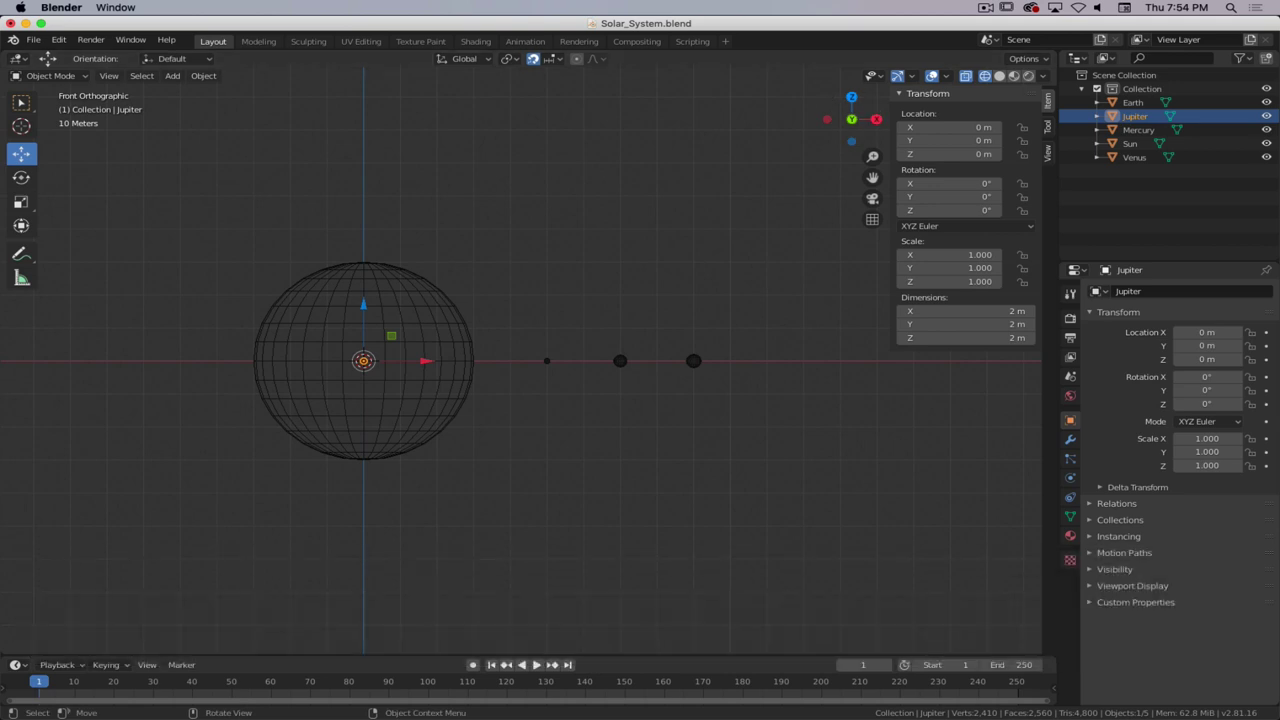
pyautogui.doubleClick(1136, 116)
pyautogui.write('Mars')
pyautogui.press('Return')
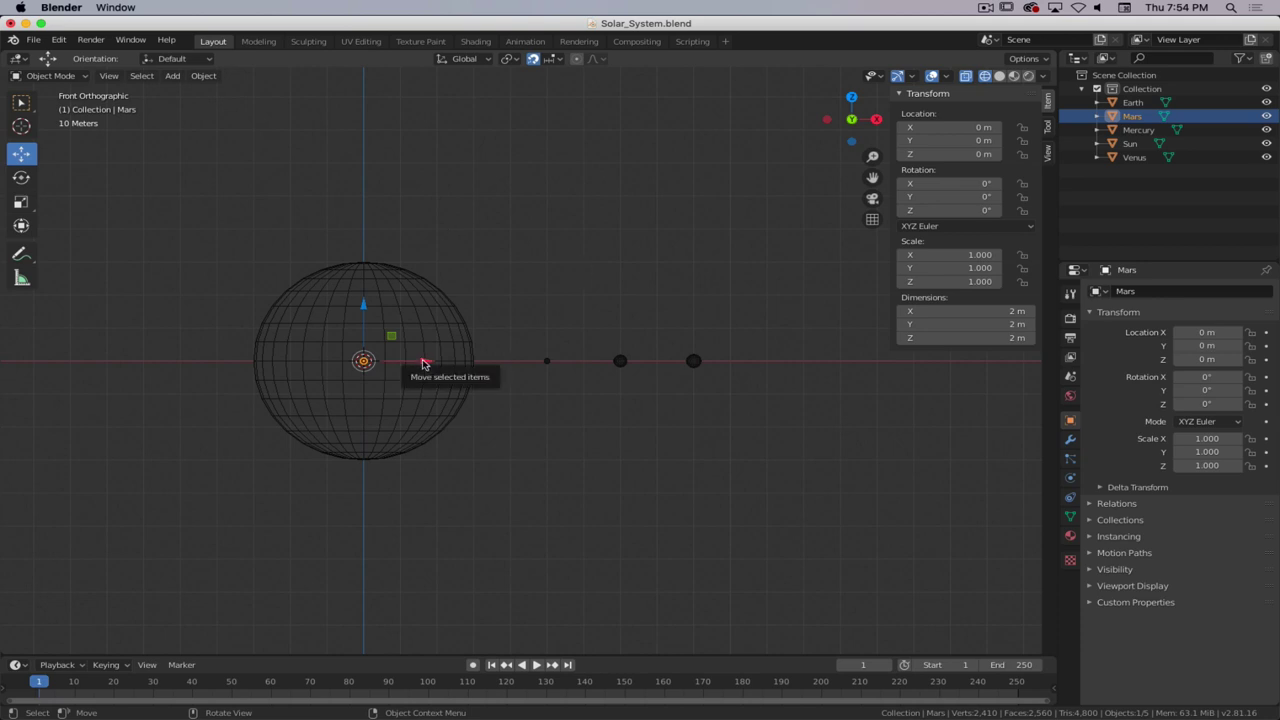
# - Slide Mars along X to 110 m and pan the view toward the outer planets
pyautogui.moveTo(424, 362); pyautogui.dragTo(823, 382)
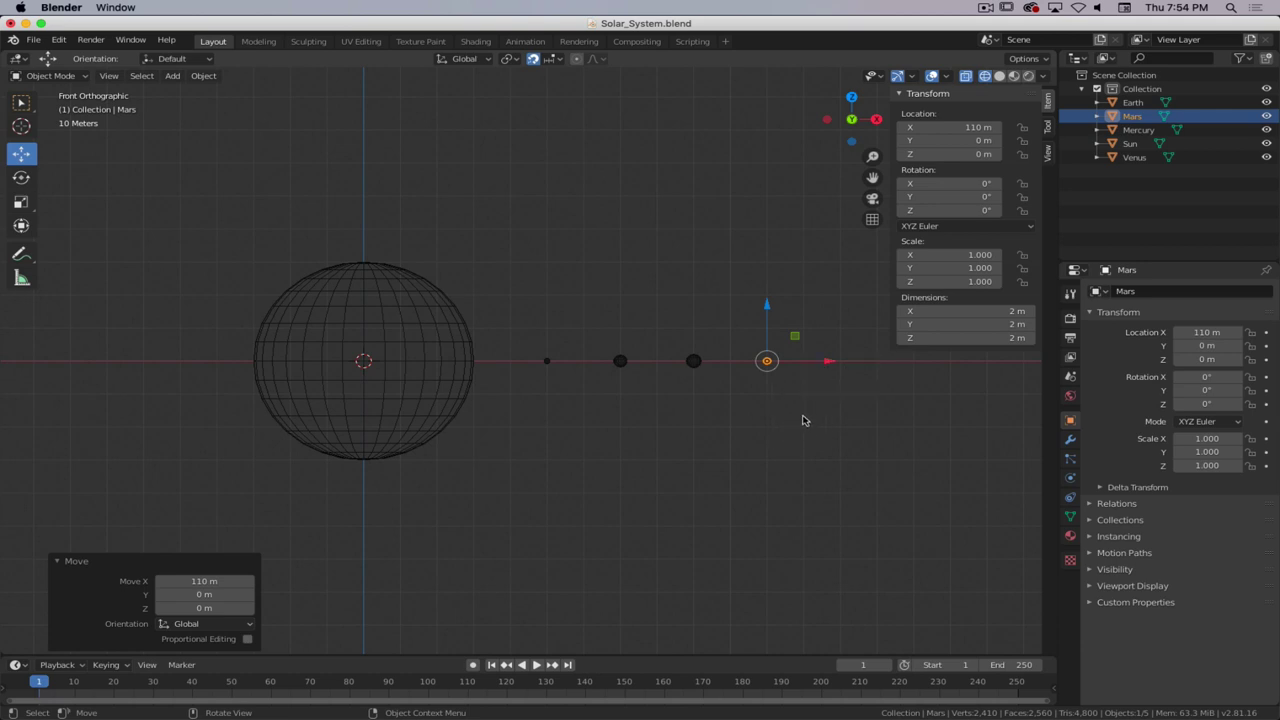
pyautogui.press('shift')
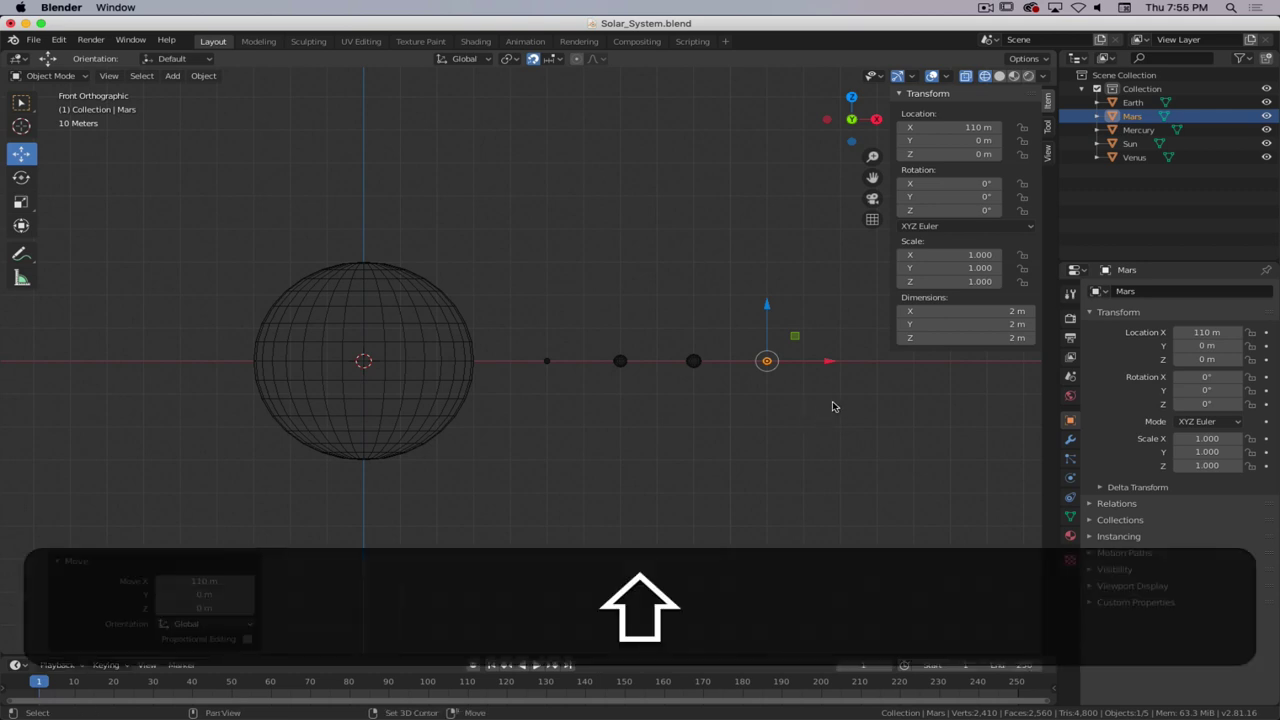
pyautogui.keyDown('shift'); pyautogui.moveTo(913, 418); pyautogui.dragTo(666, 429, button='middle'); pyautogui.keyUp('shift')
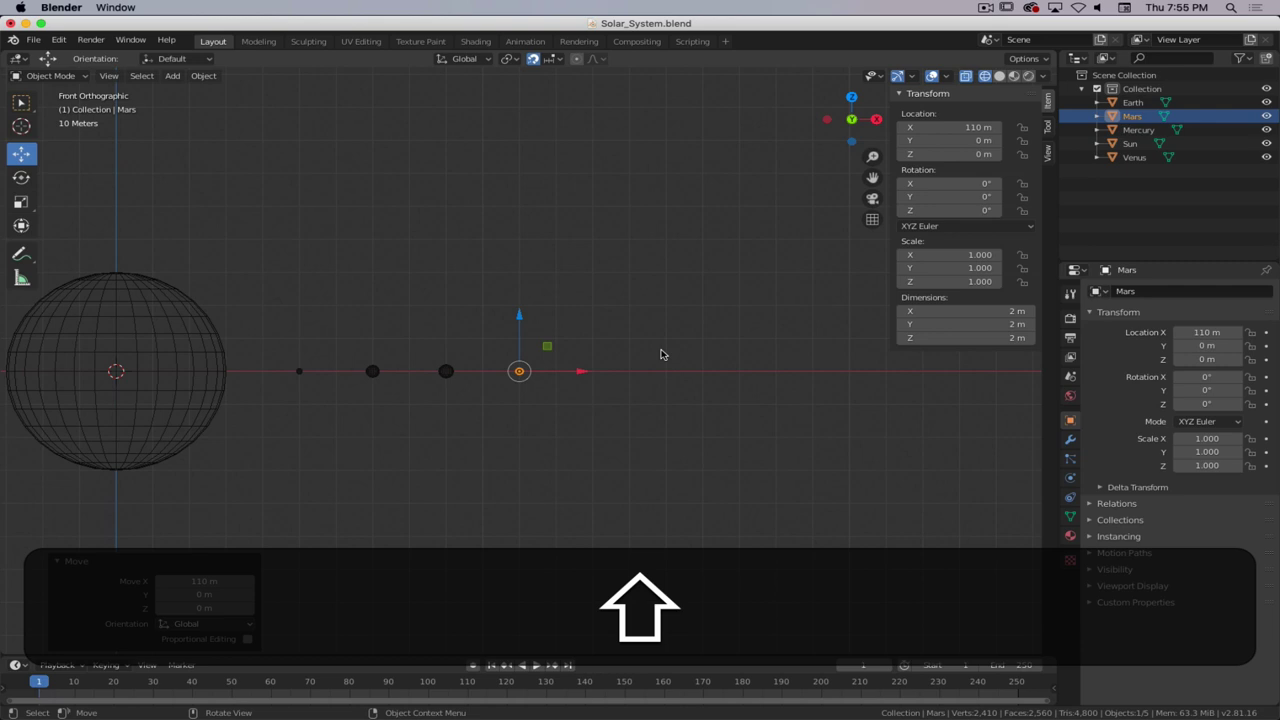
pyautogui.hotkey('shift', 'a')
# - Add a UV sphere named Jupiter, scale it to 5.6 and place it 150 m along X
pyautogui.click(733, 391)
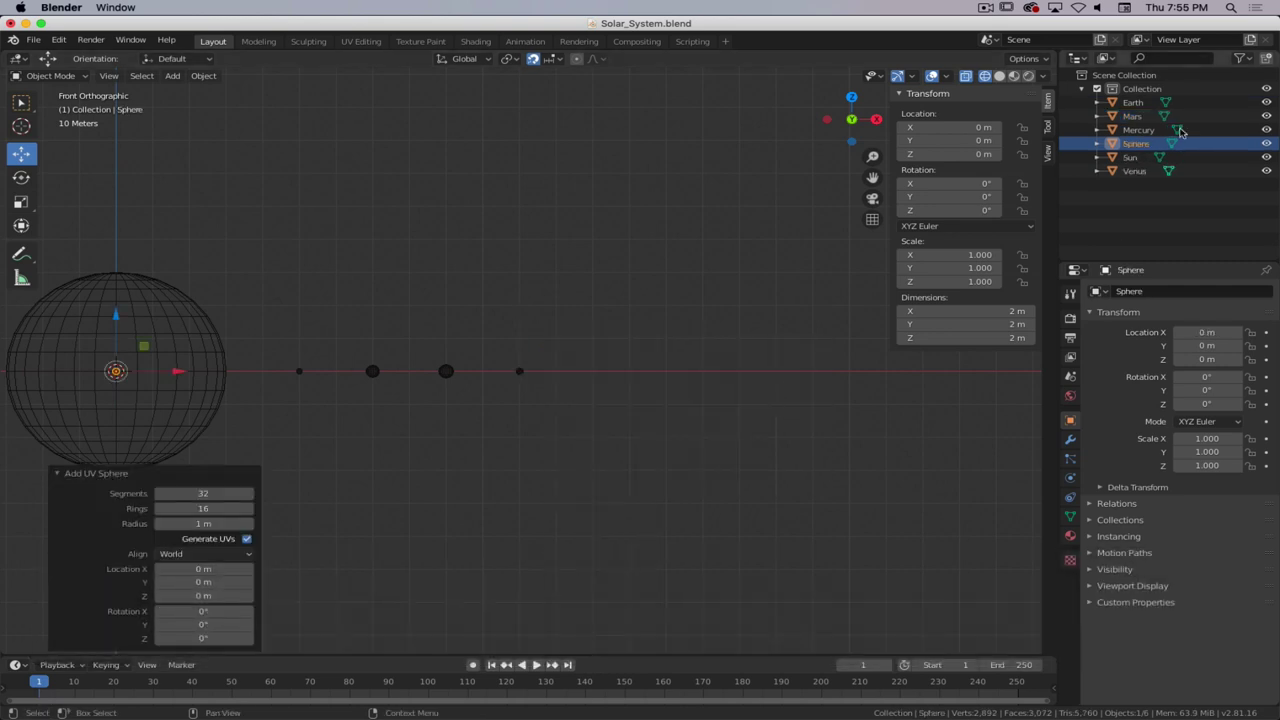
pyautogui.doubleClick(1135, 143)
pyautogui.write('Jupi')
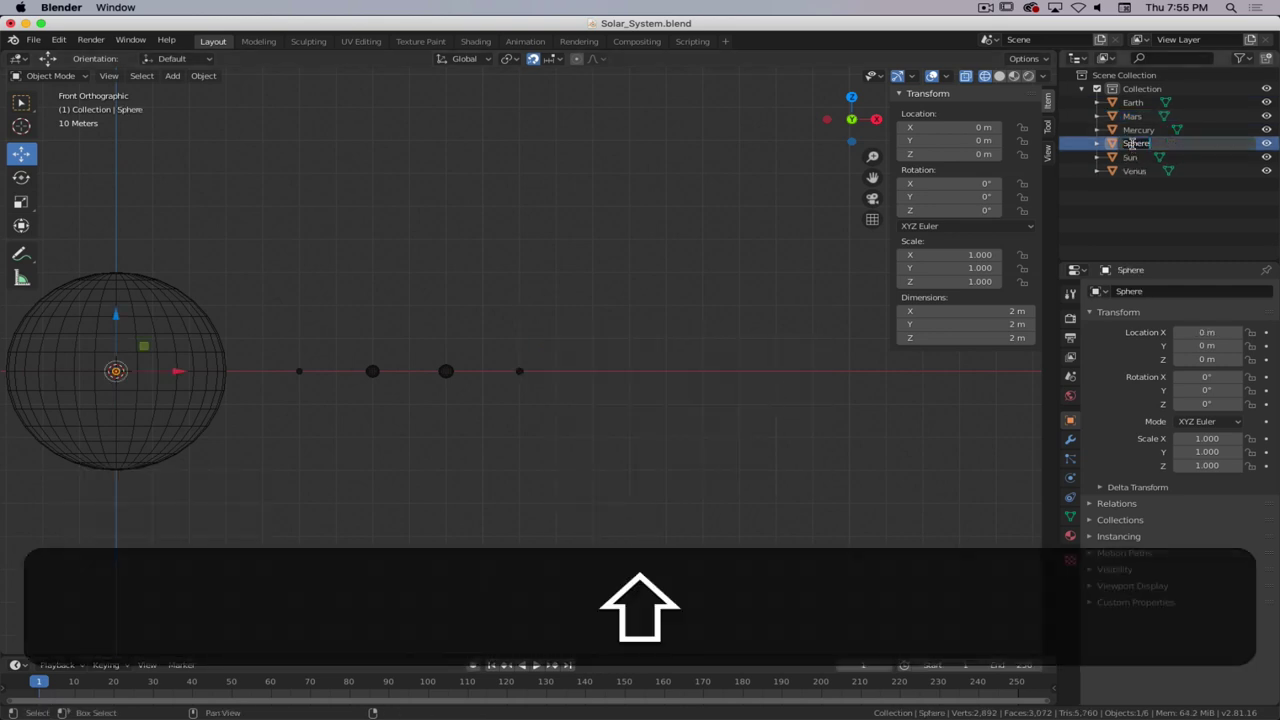
pyautogui.write('ter')
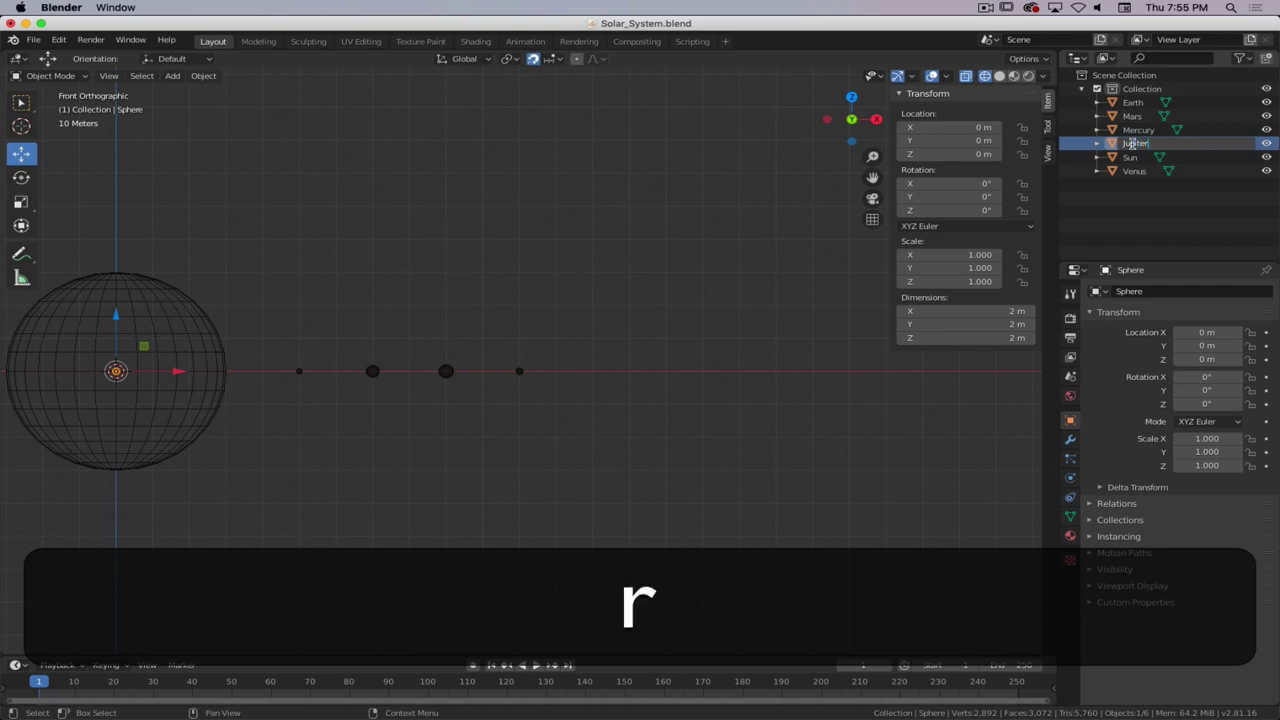
pyautogui.press('Return')
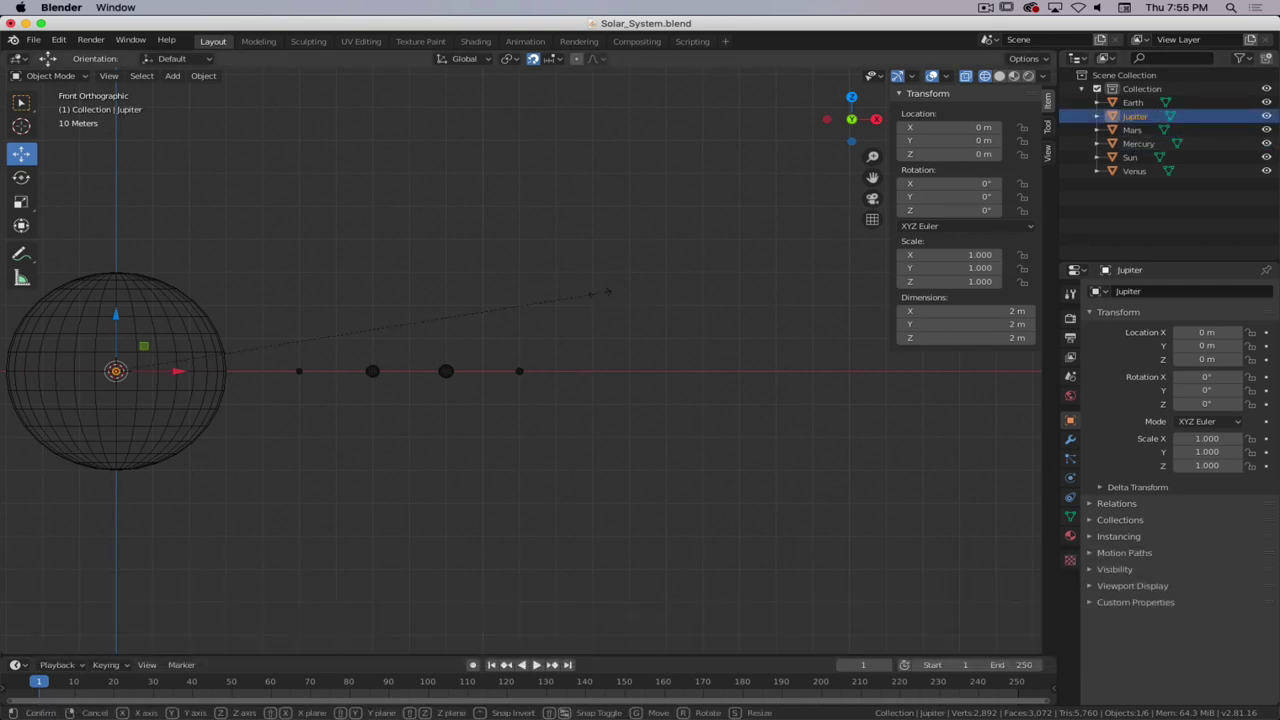
pyautogui.write('s5.6')
pyautogui.press('Return')
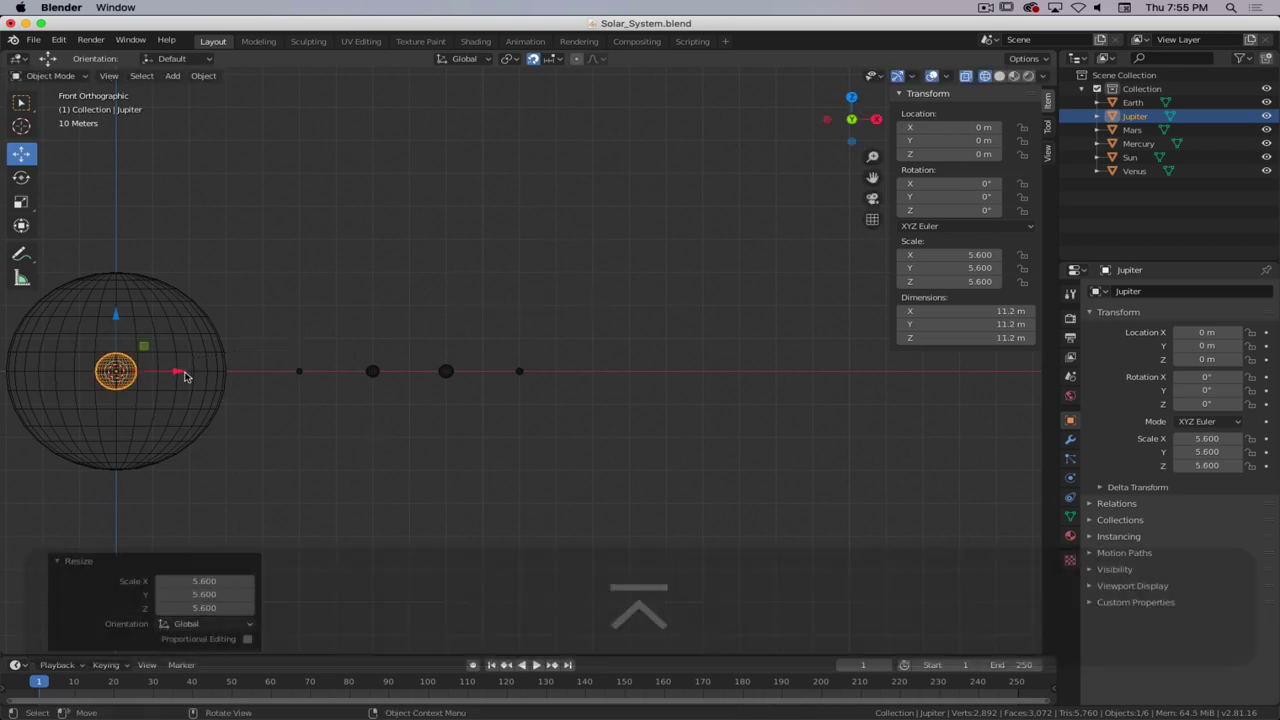
pyautogui.press('g')
pyautogui.press('x')
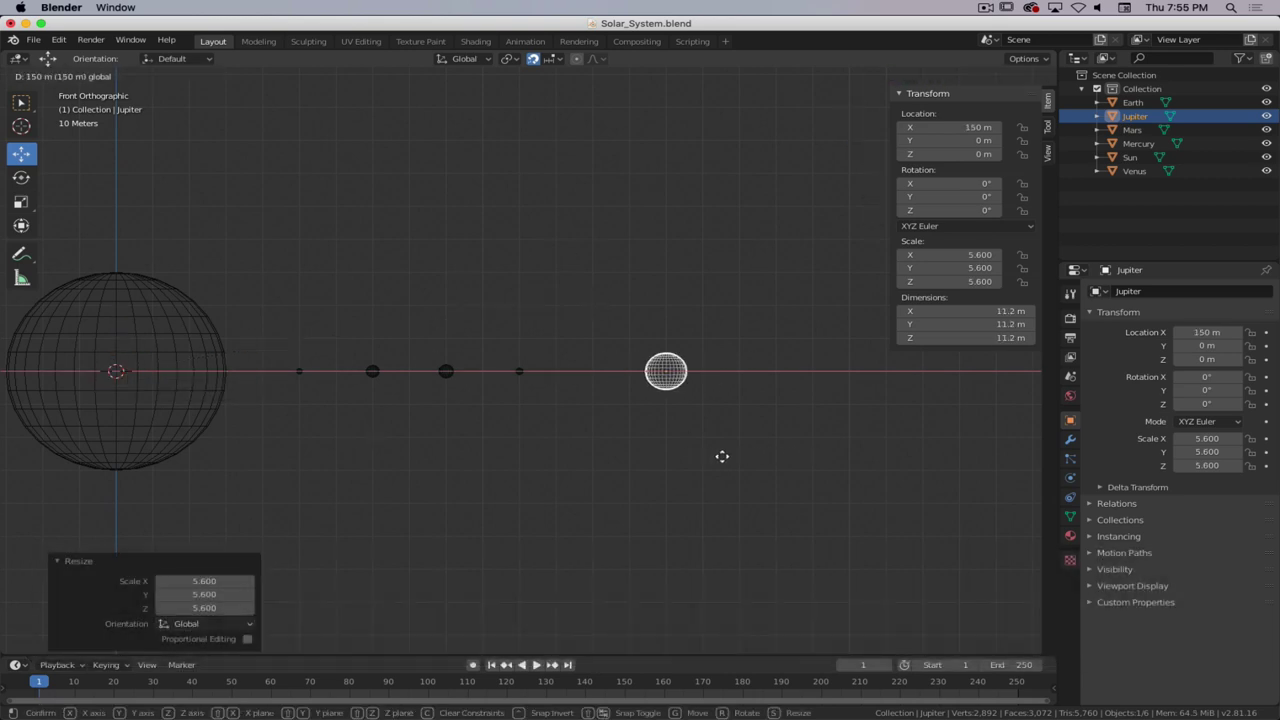
pyautogui.click(724, 461)
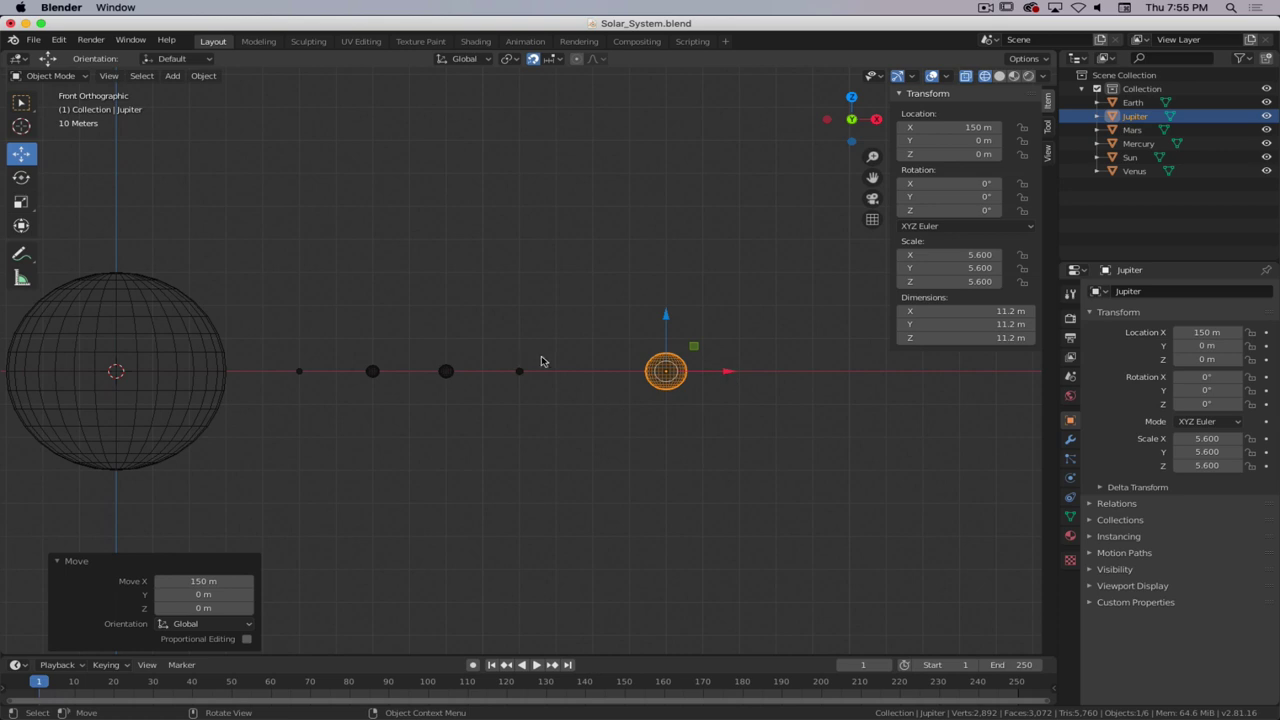
# - Add a new UV sphere and scale it to 4.75
pyautogui.hotkey('shift', 'a')
pyautogui.moveTo(586, 380)
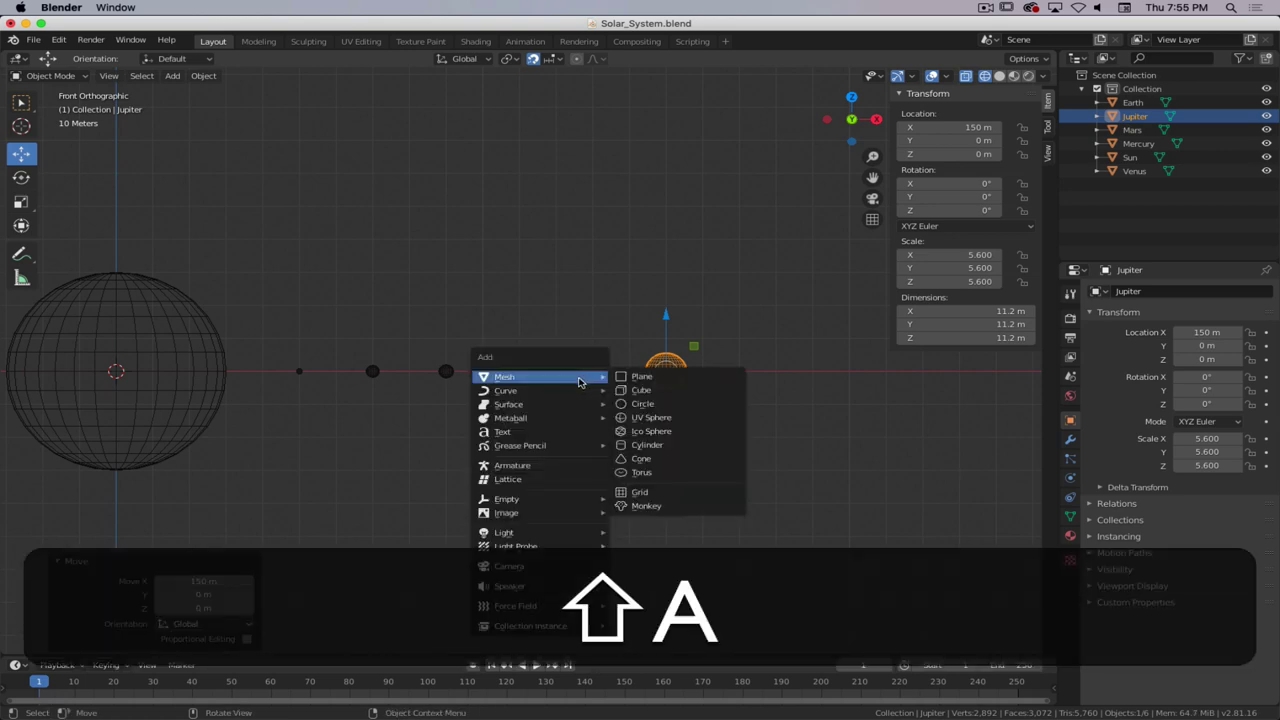
pyautogui.click(689, 419)
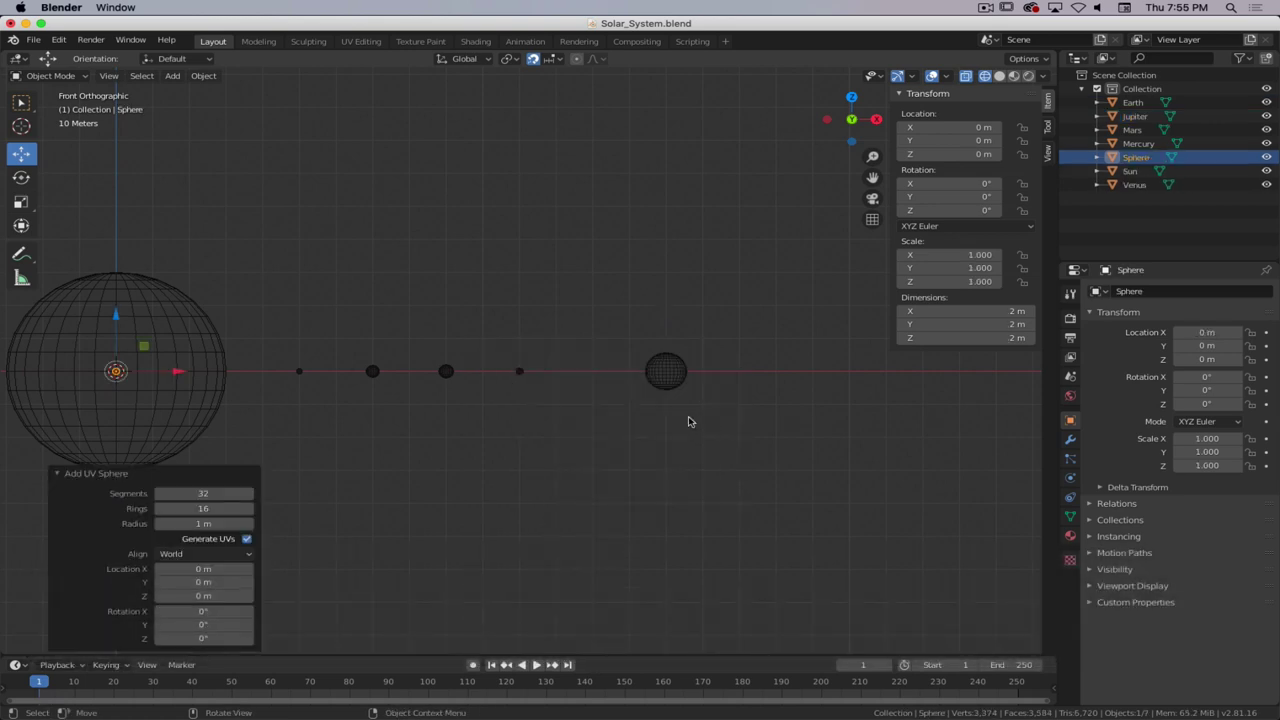
pyautogui.write('s')
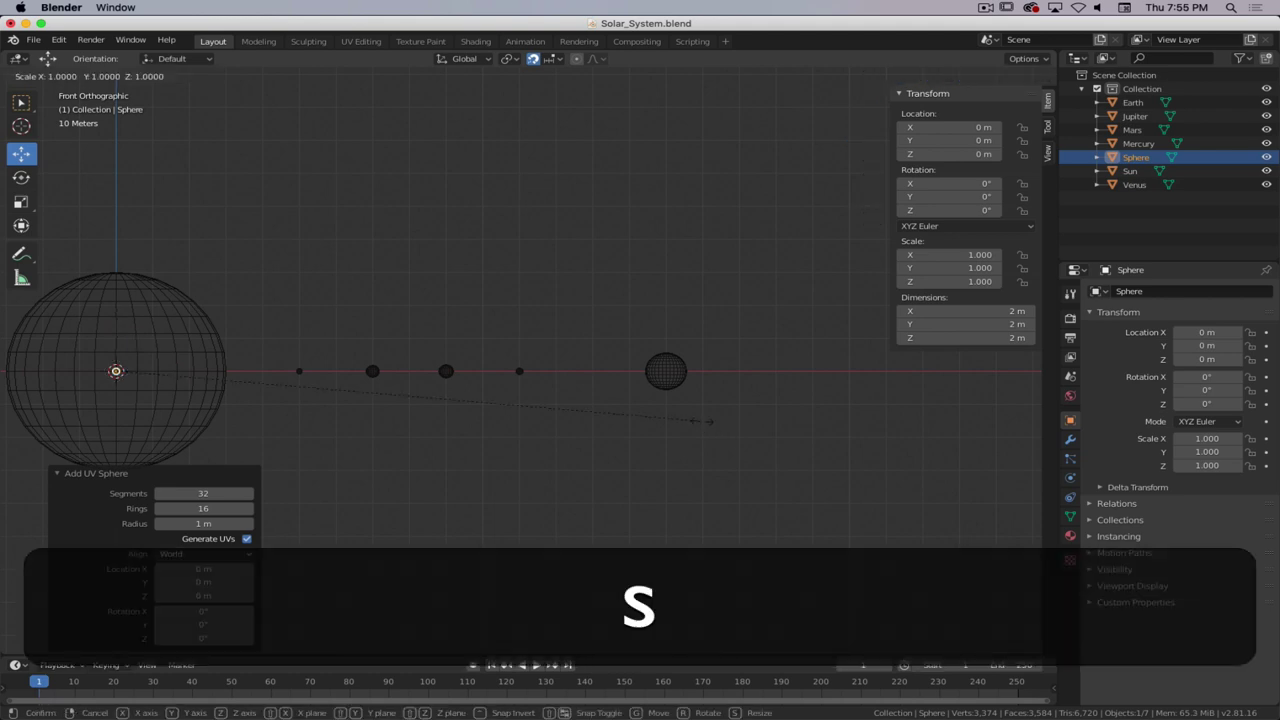
pyautogui.write('4.75')
pyautogui.press('Return')
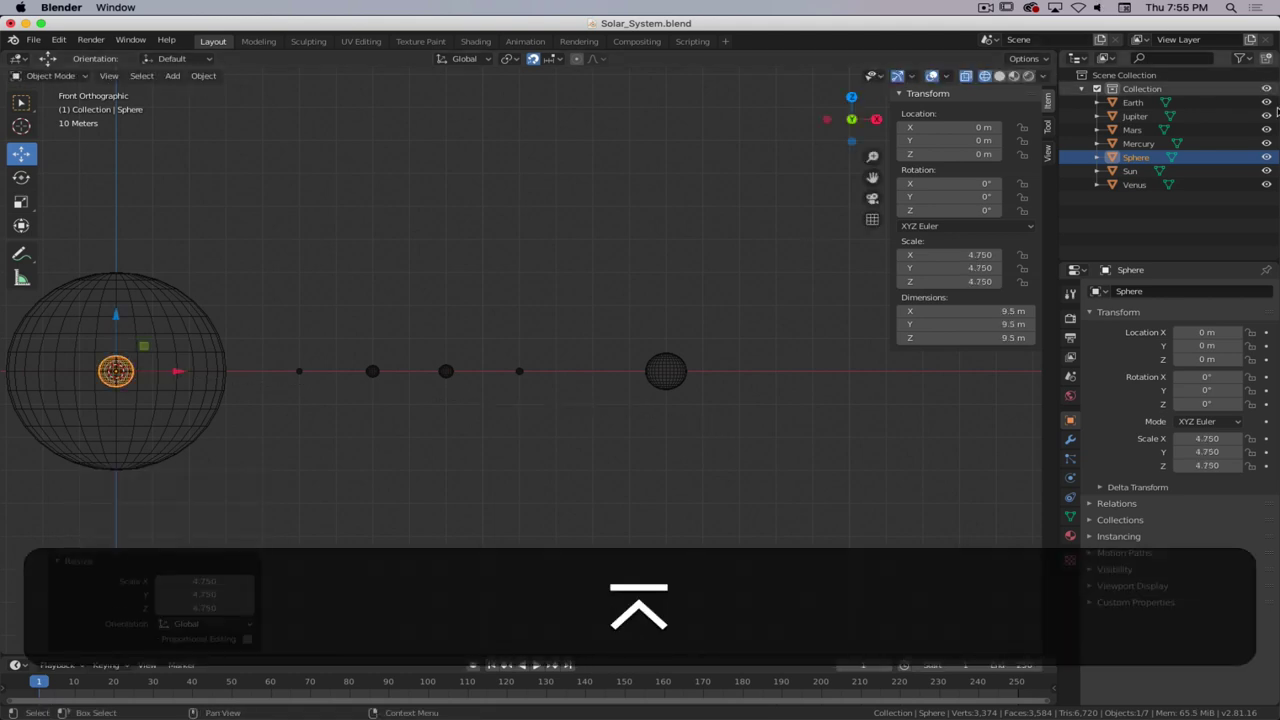
# - Name the sphere Saturn and move it to 180 m along the X axis
pyautogui.doubleClick(1136, 157)
pyautogui.write('Satur')
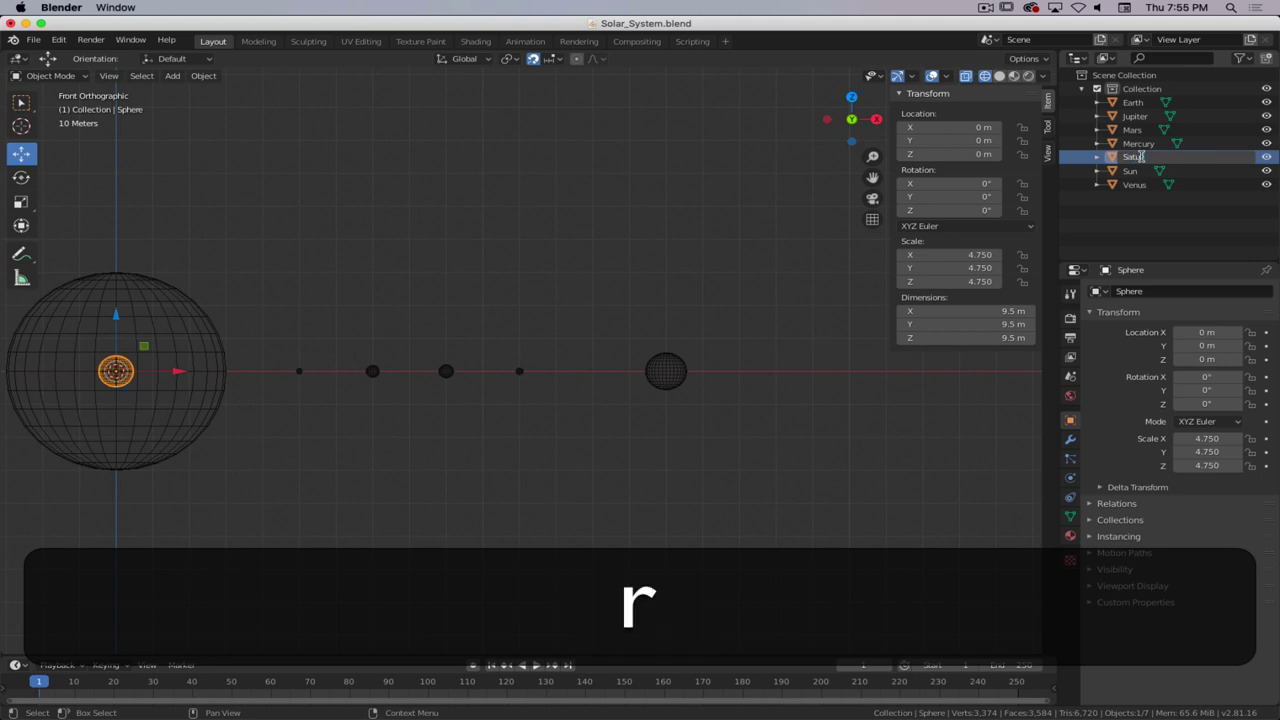
pyautogui.write('n')
pyautogui.press('Return')
pyautogui.press('g')
pyautogui.press('x')
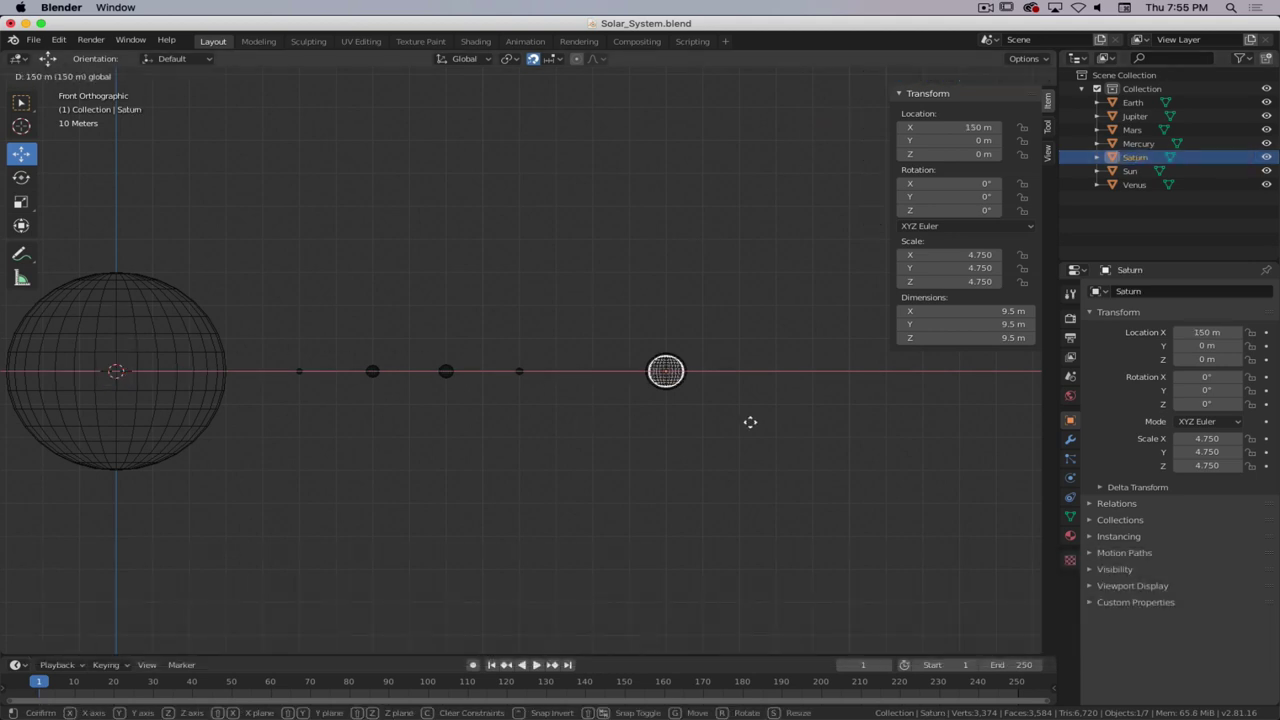
pyautogui.click(832, 420)
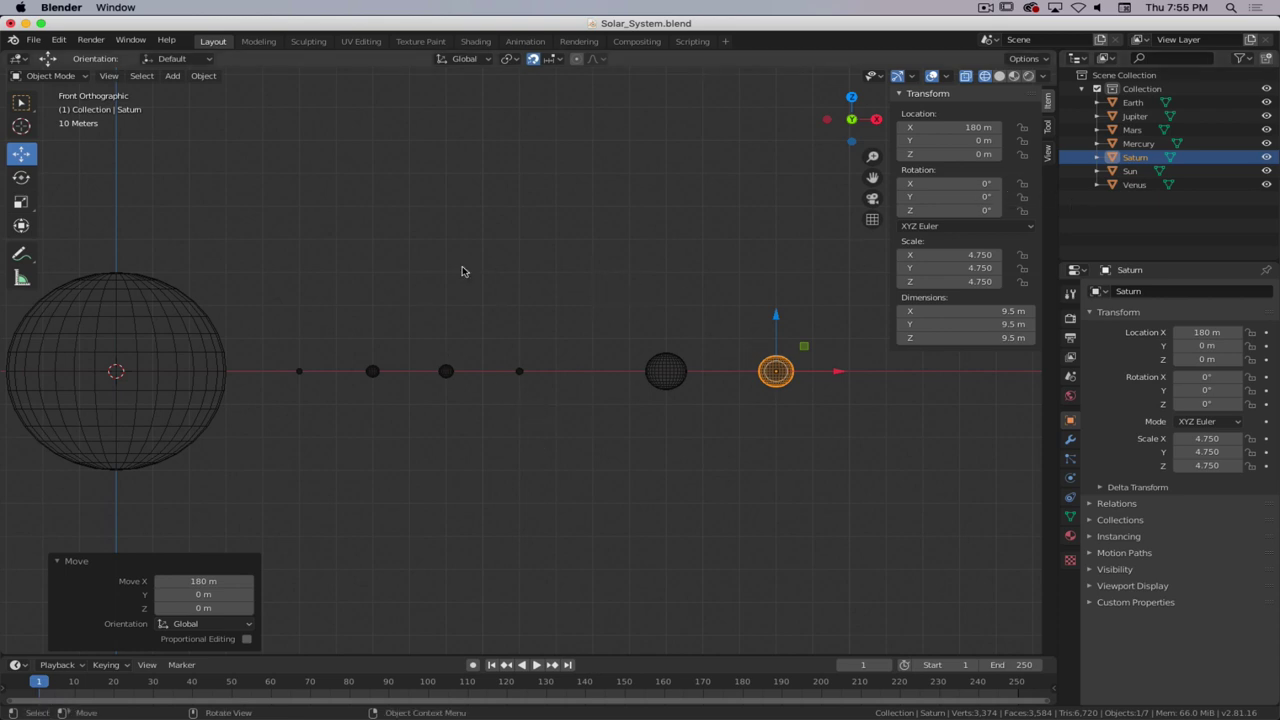
pyautogui.hotkey('shift', 's')
pyautogui.press('Escape')
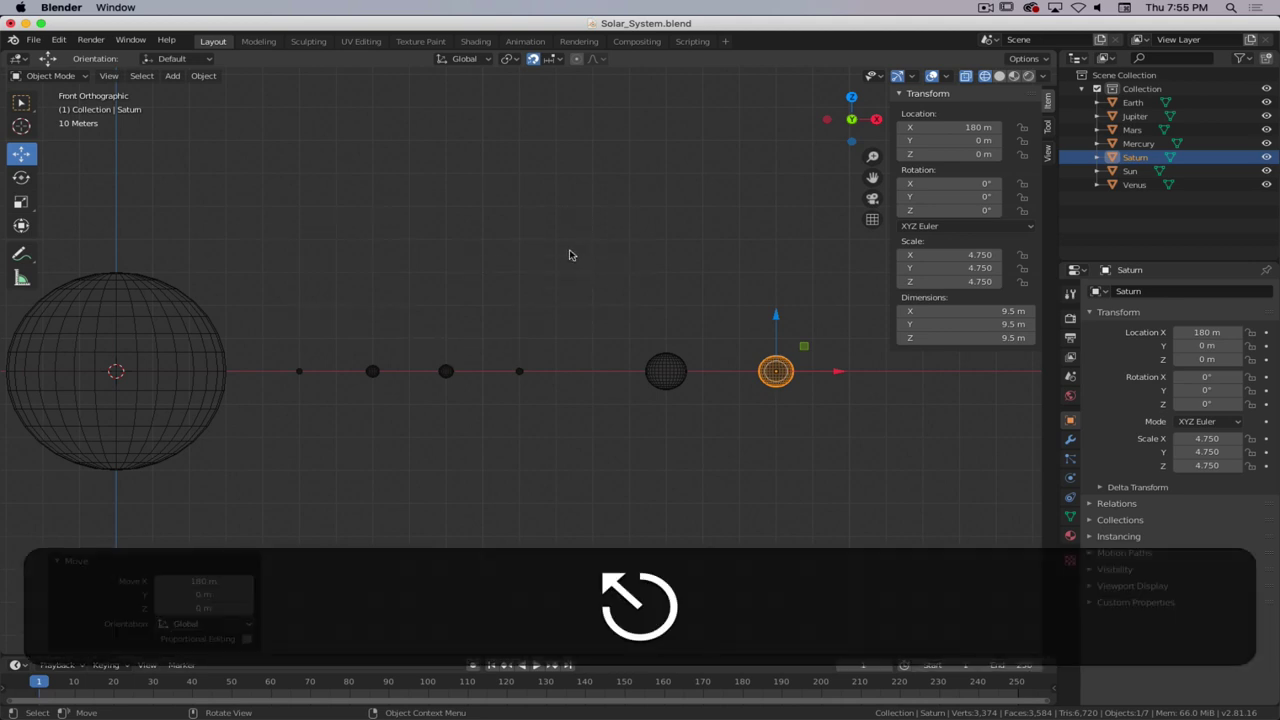
pyautogui.hotkey('shift', 'a')
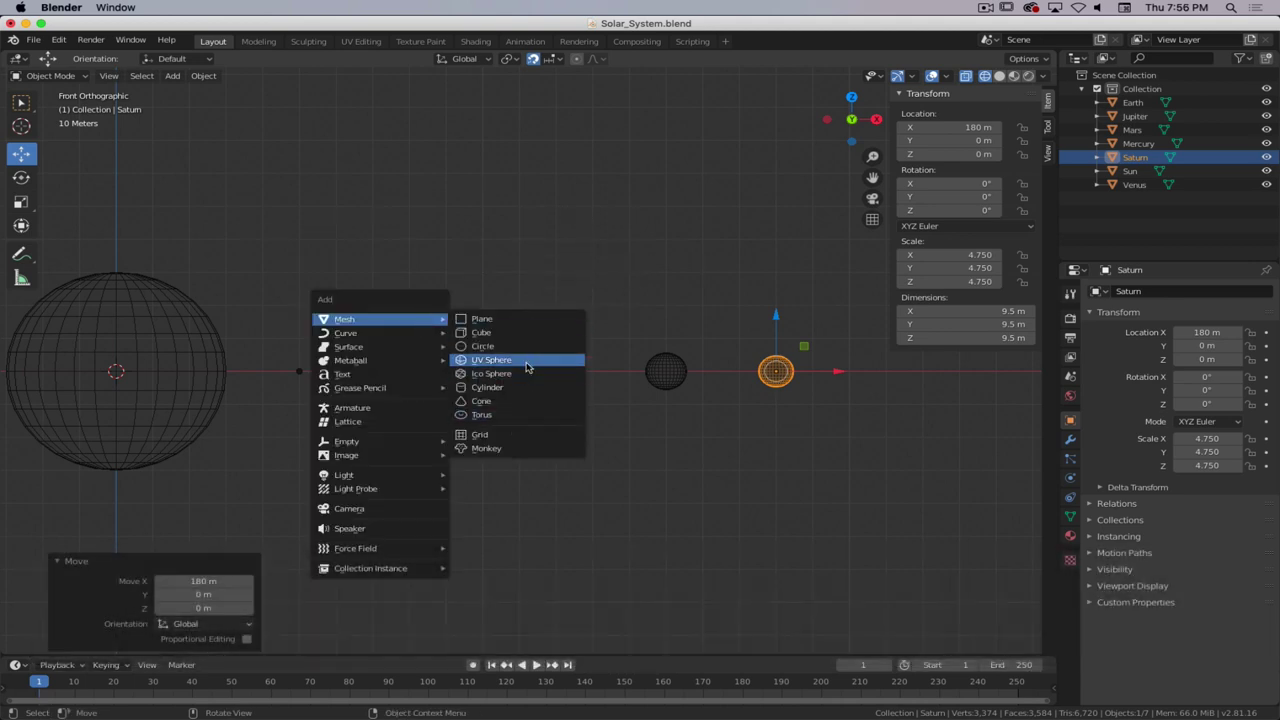
# - Add a sphere named Uranus, scale it to 2 and place it 200 m along X
pyautogui.click(526, 361)
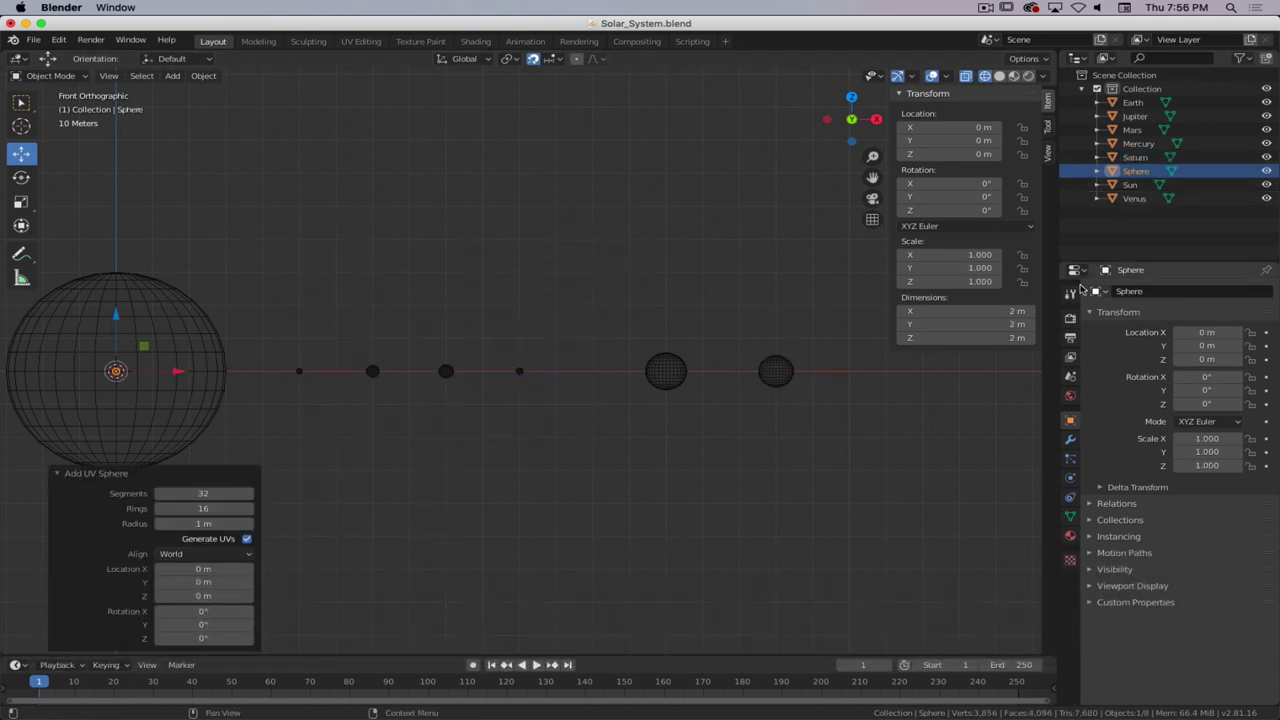
pyautogui.click(1135, 157)
pyautogui.doubleClick(1137, 171)
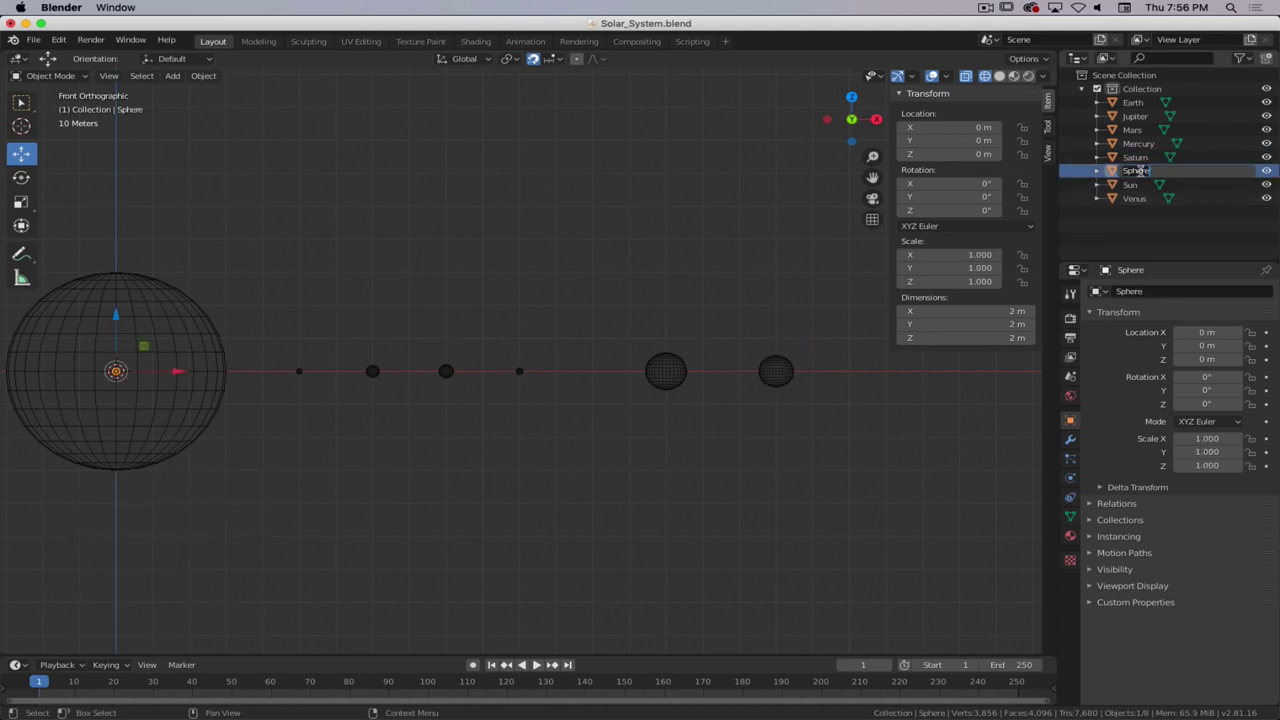
pyautogui.write('Uranus')
pyautogui.press('Return')
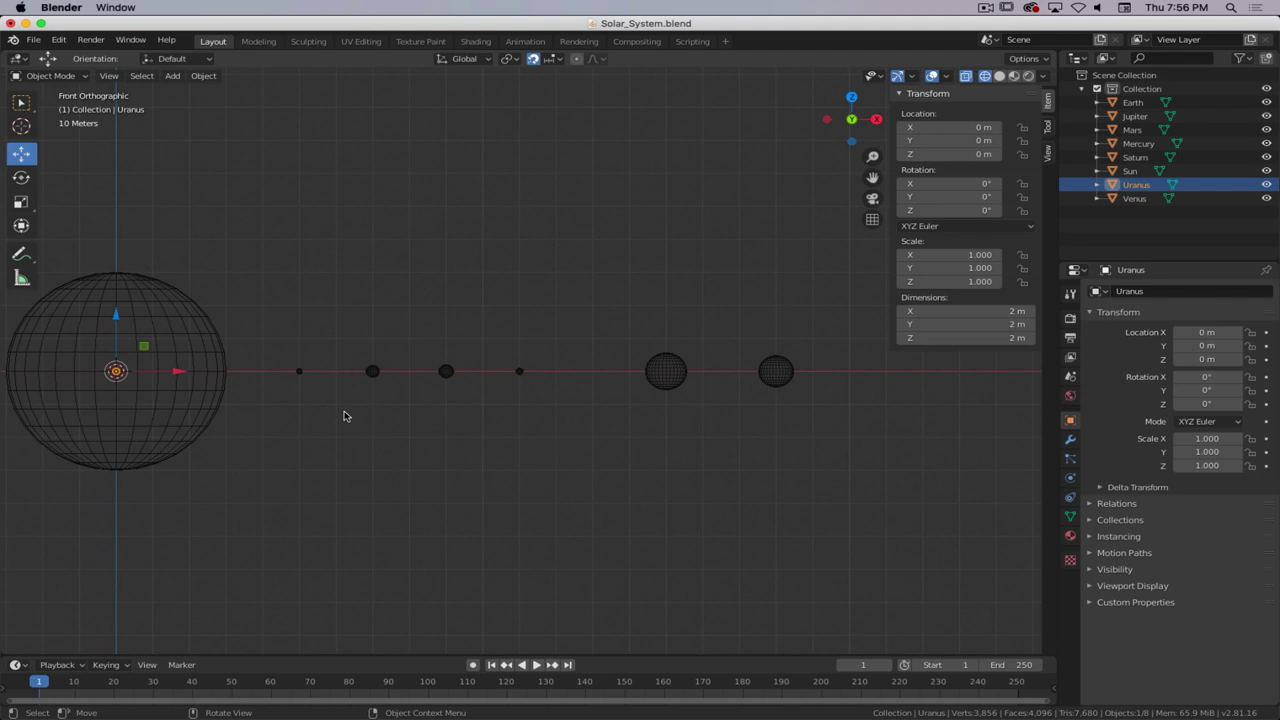
pyautogui.press('s')
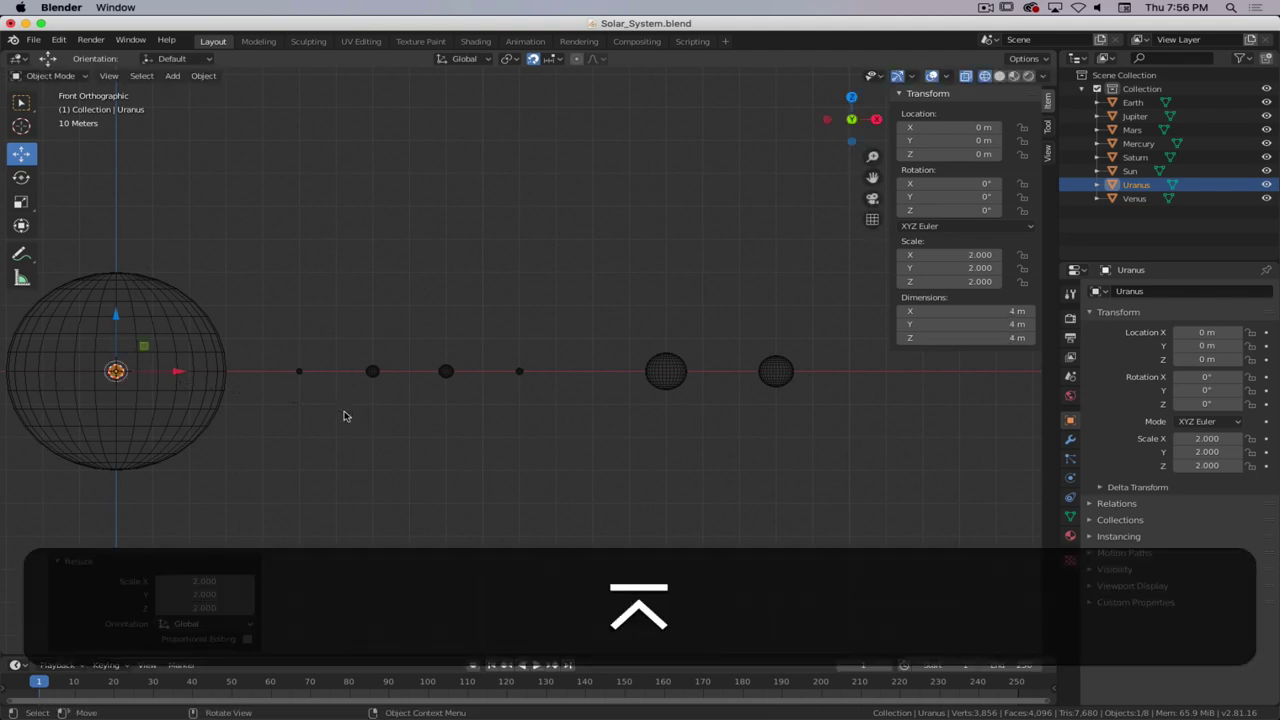
pyautogui.press('2')
pyautogui.press('Return')
pyautogui.press('g')
pyautogui.click(895, 406)
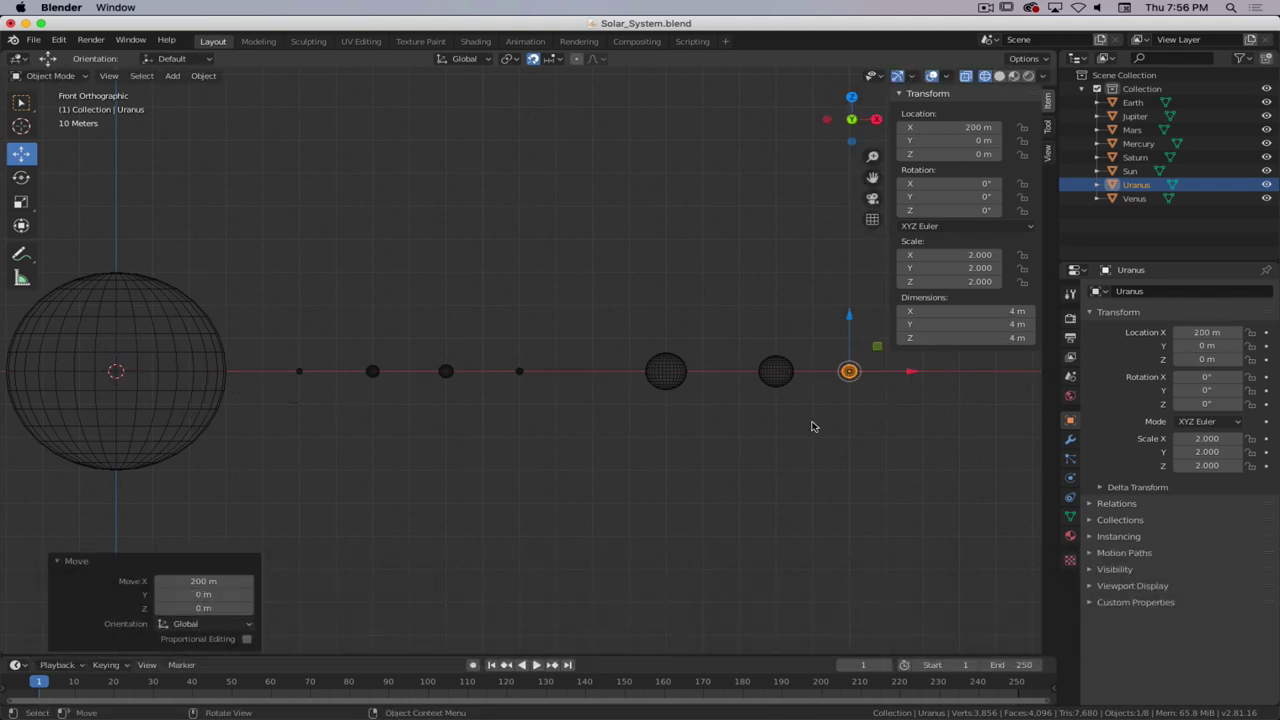
# - Add a sphere named Neptune, scale it to 1.9 and place it 220 m along X
pyautogui.hotkey('shift', 'a')
pyautogui.moveTo(740, 317)
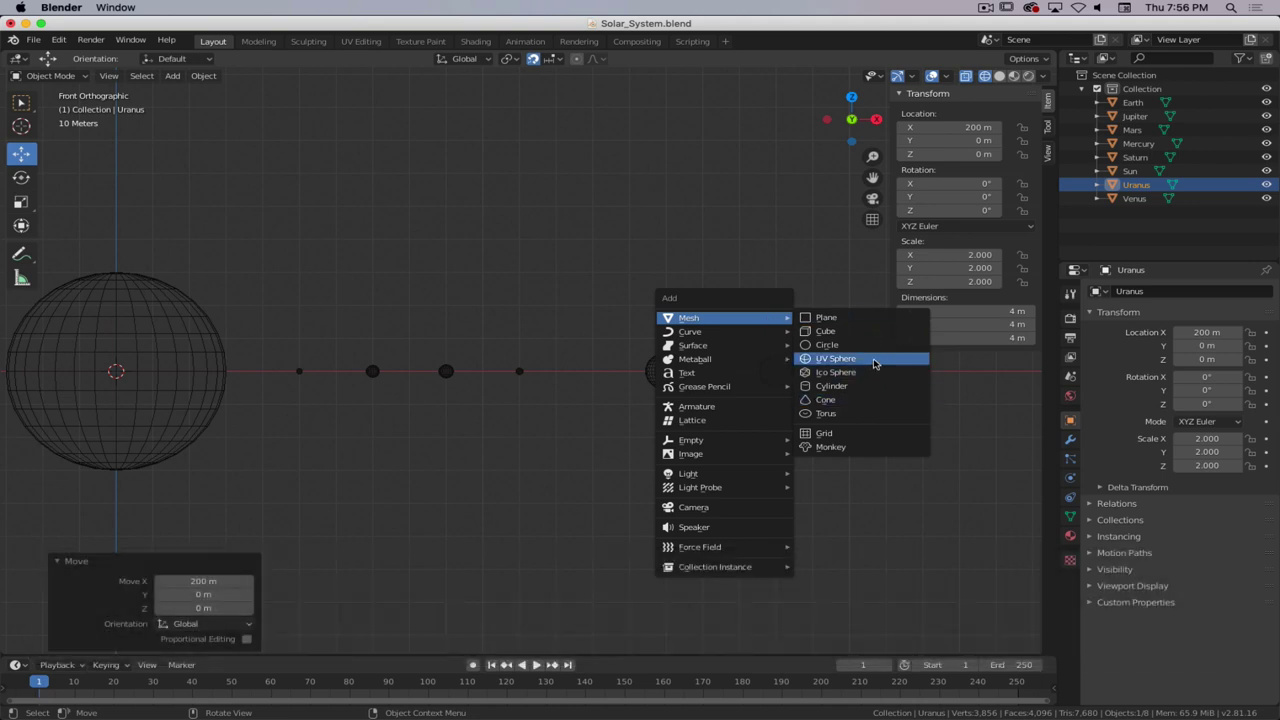
pyautogui.click(858, 359)
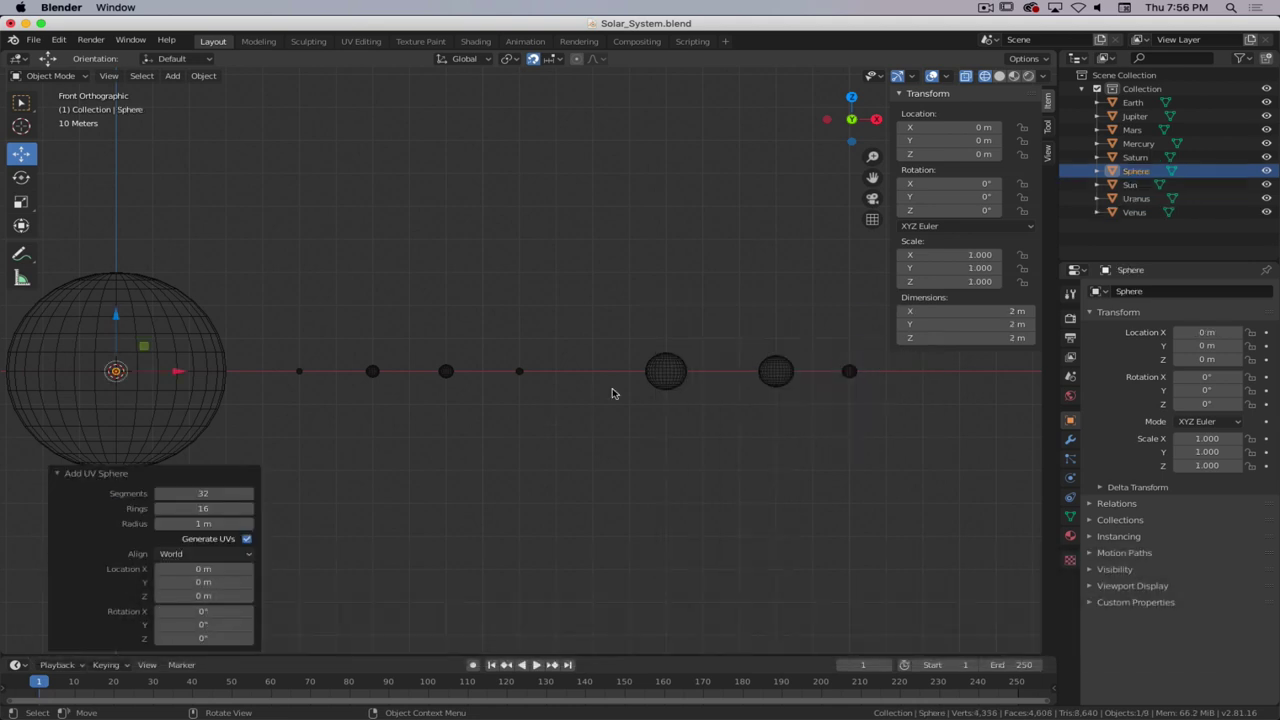
pyautogui.doubleClick(1140, 171)
pyautogui.write('Neptune')
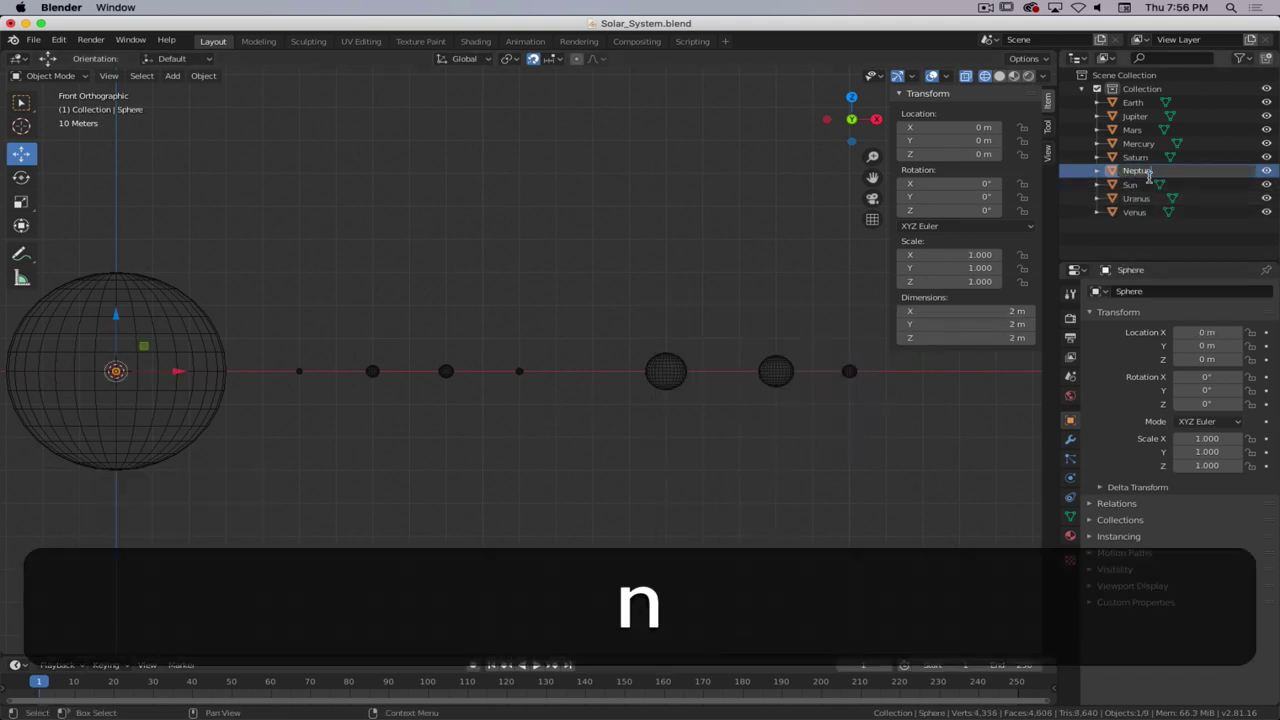
pyautogui.press('Return')
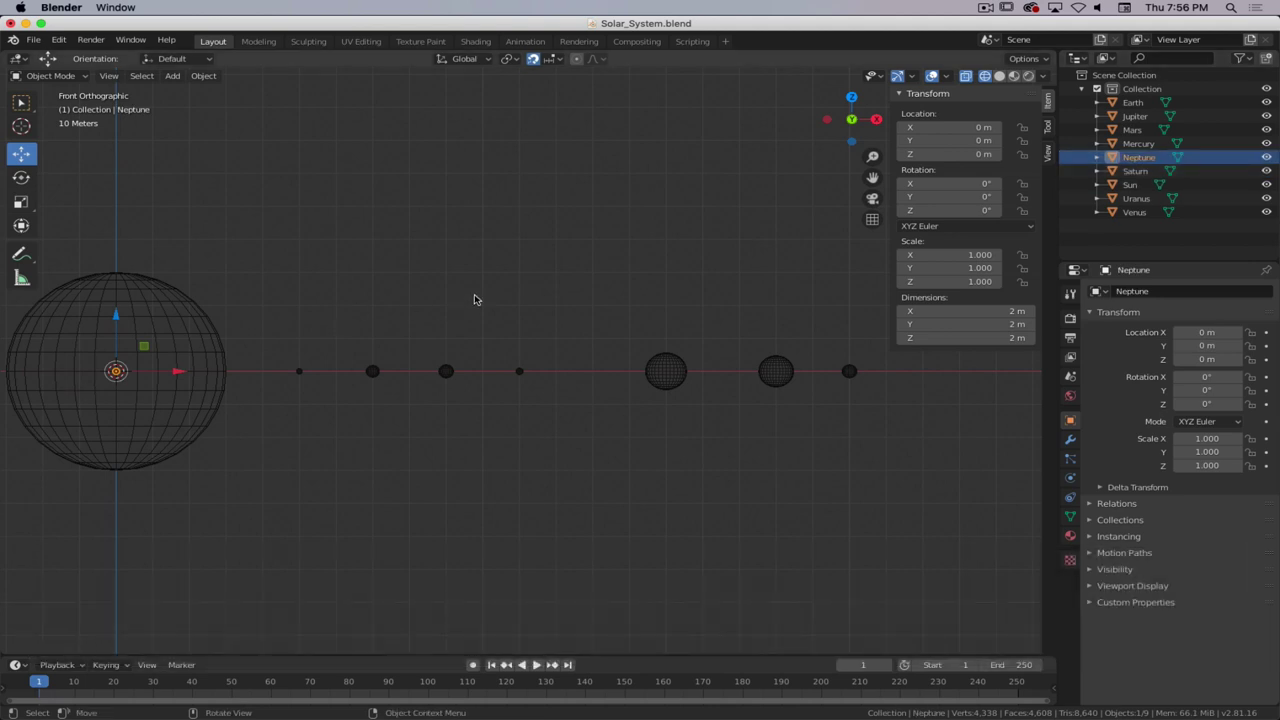
pyautogui.write('s1.9')
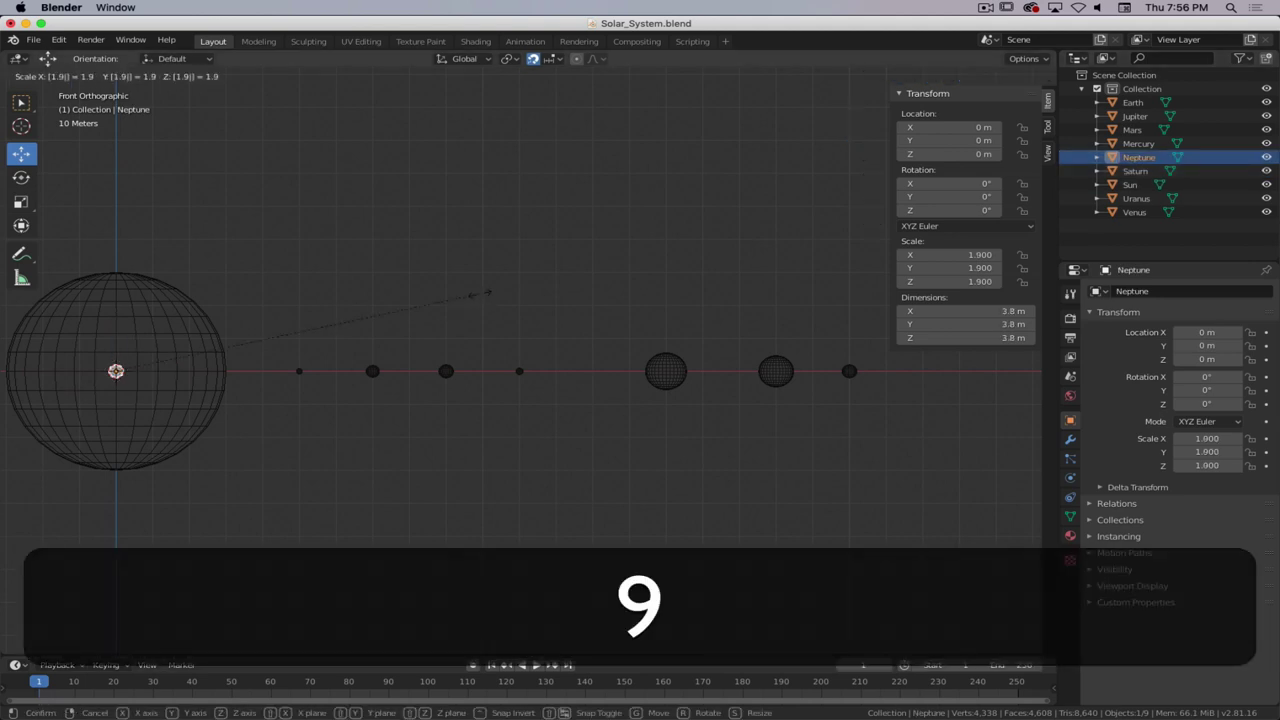
pyautogui.press('Return')
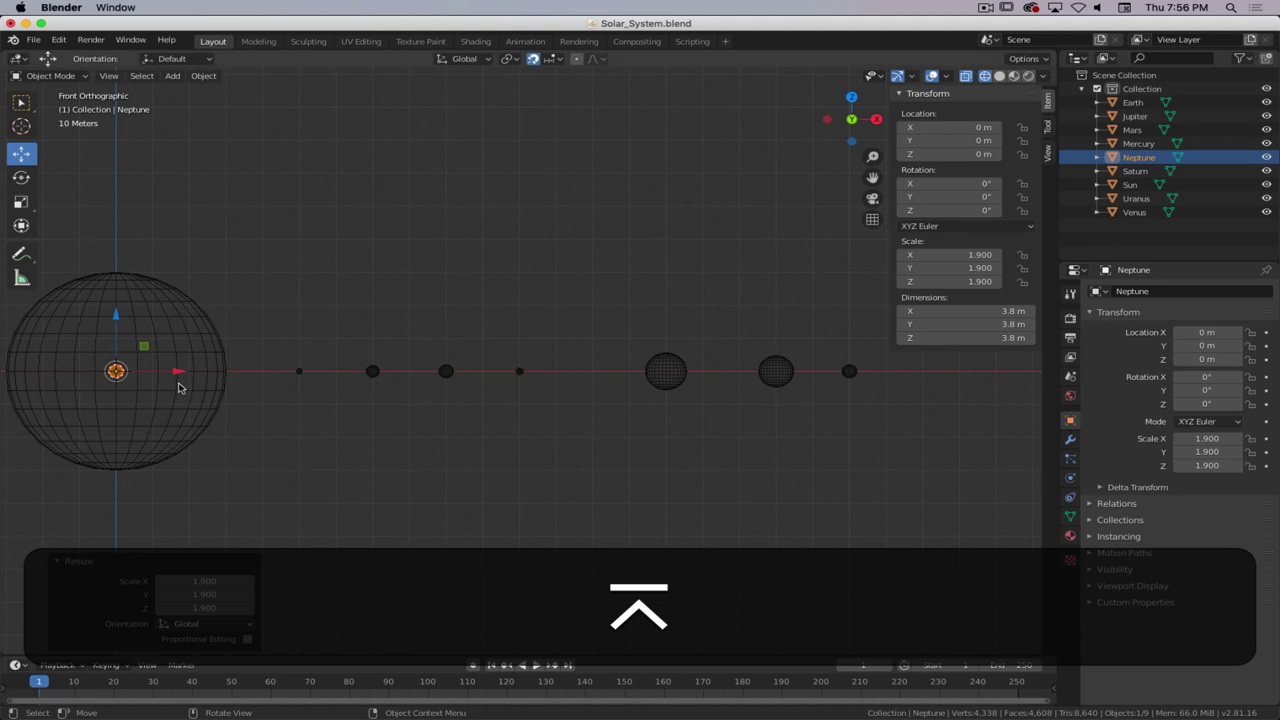
pyautogui.press('g')
pyautogui.press('x')
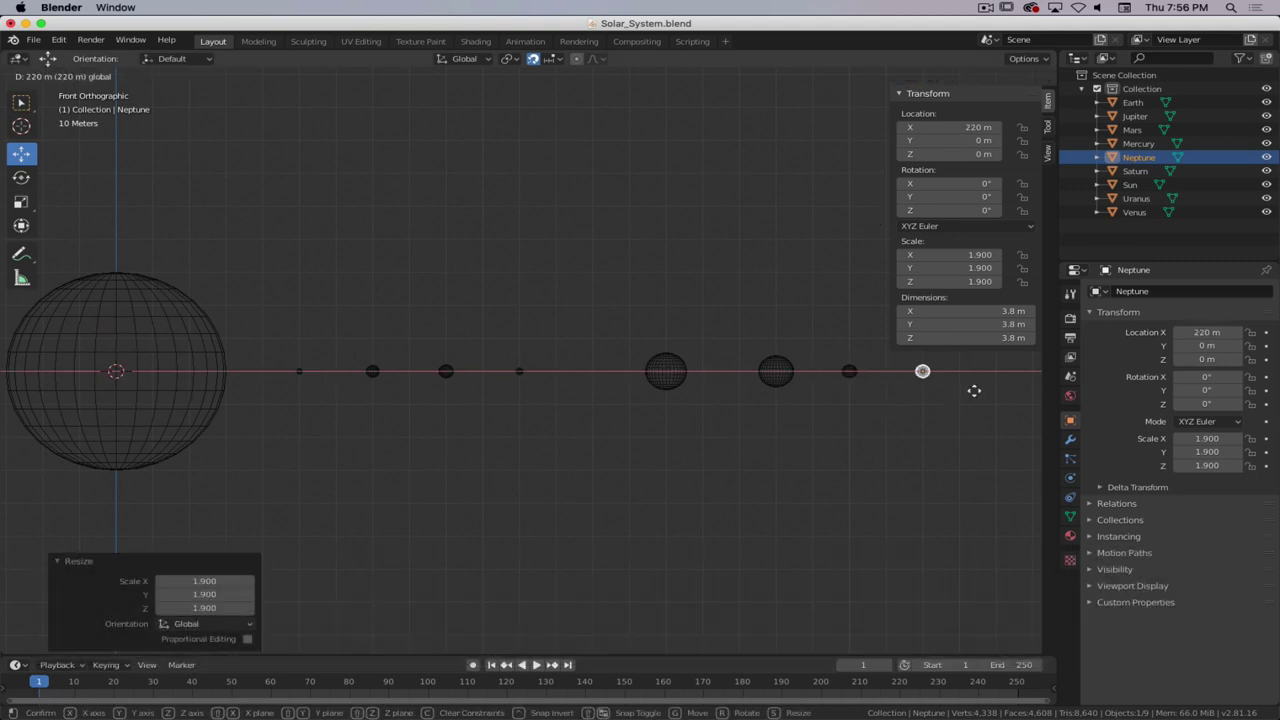
pyautogui.click(974, 391)
# - Add a UV sphere named Pluto and scale it to 0.6
pyautogui.hotkey('shift', 'a')
pyautogui.moveTo(255, 315)
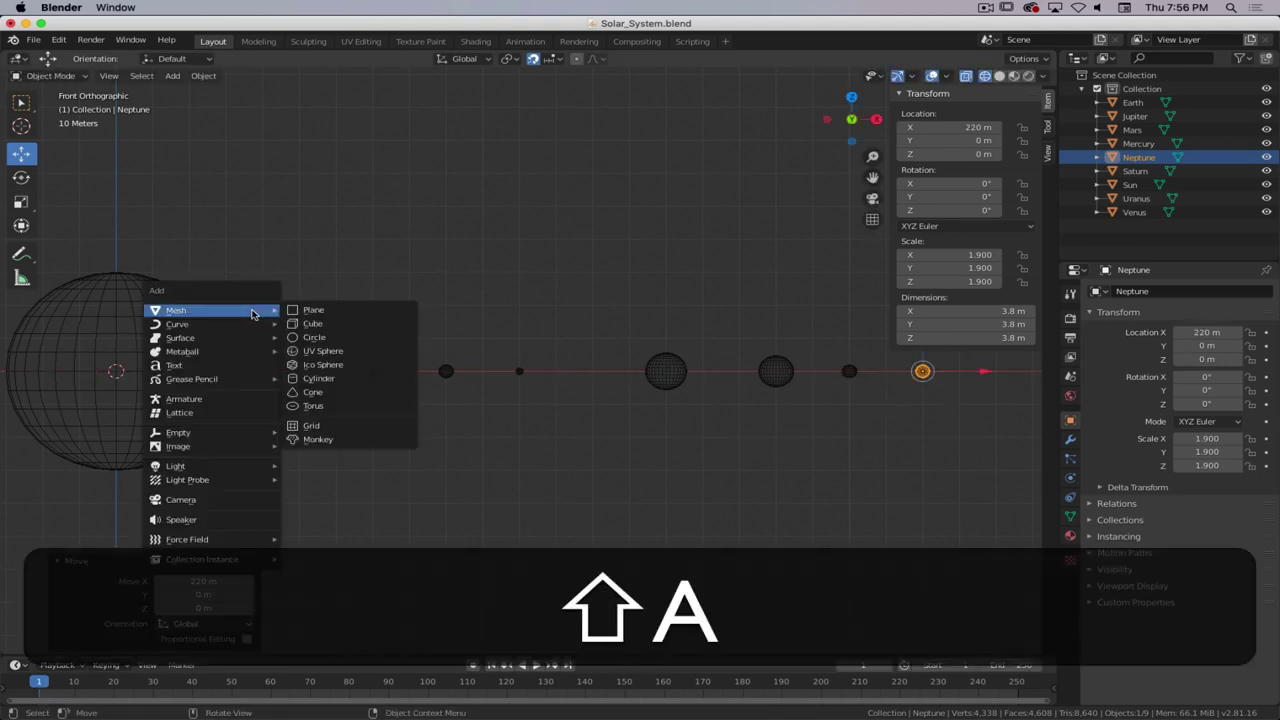
pyautogui.click(340, 356)
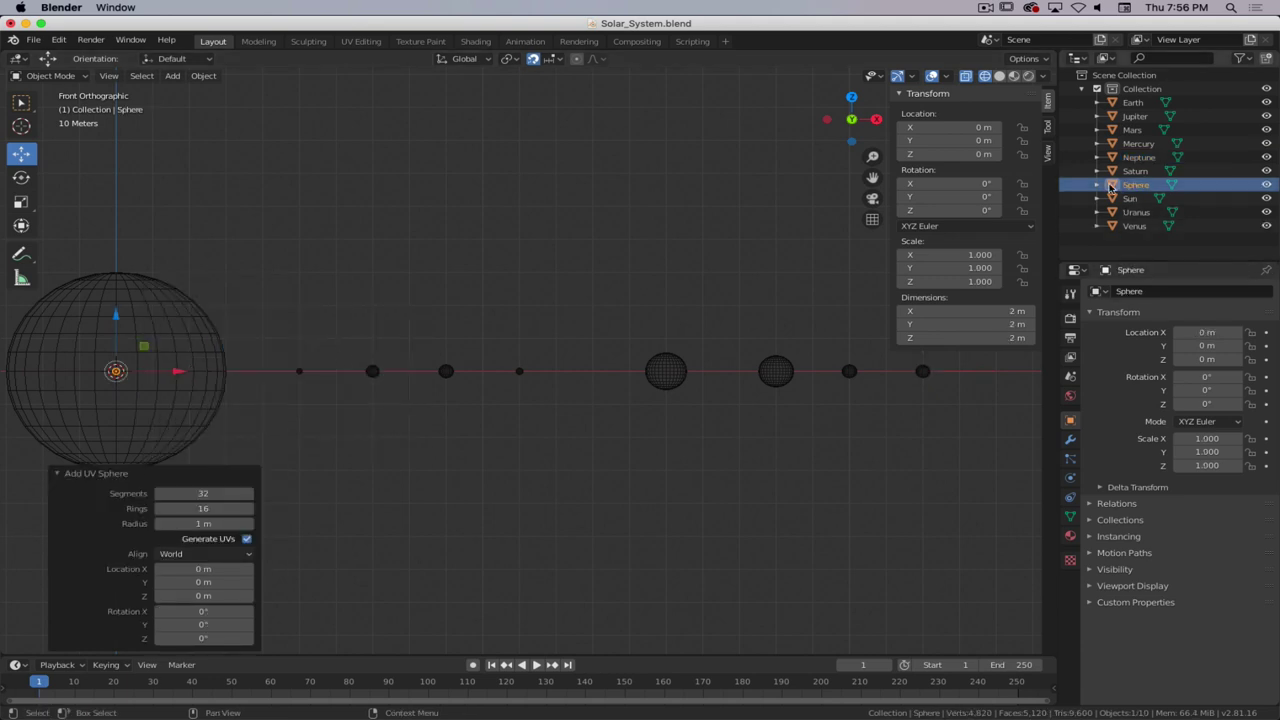
pyautogui.doubleClick(1133, 186)
pyautogui.write('Pluto')
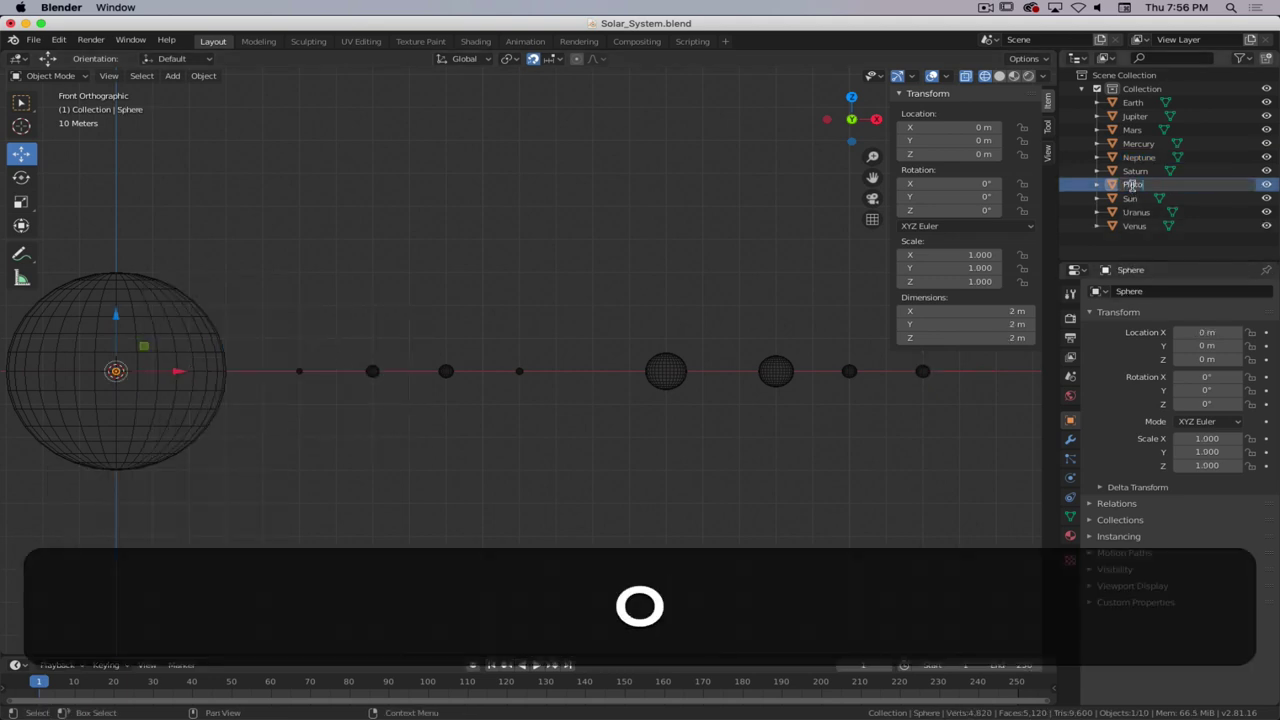
pyautogui.press('Return')
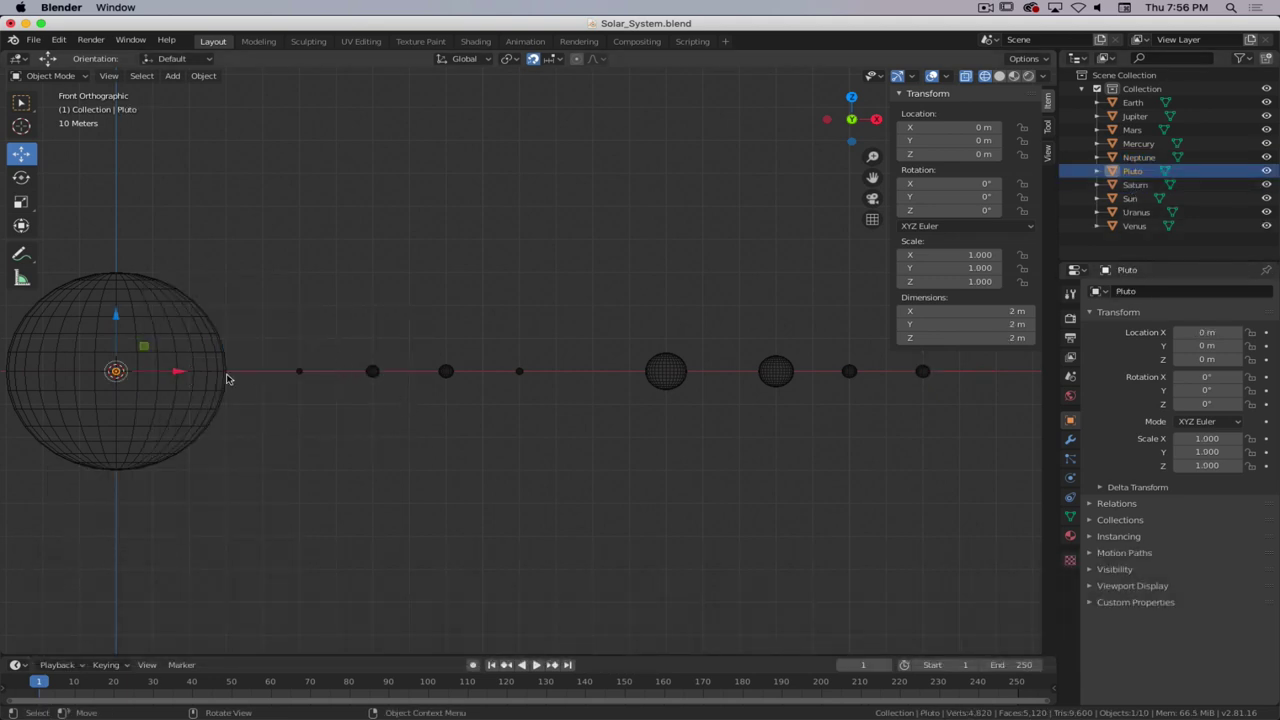
pyautogui.write('s.6')
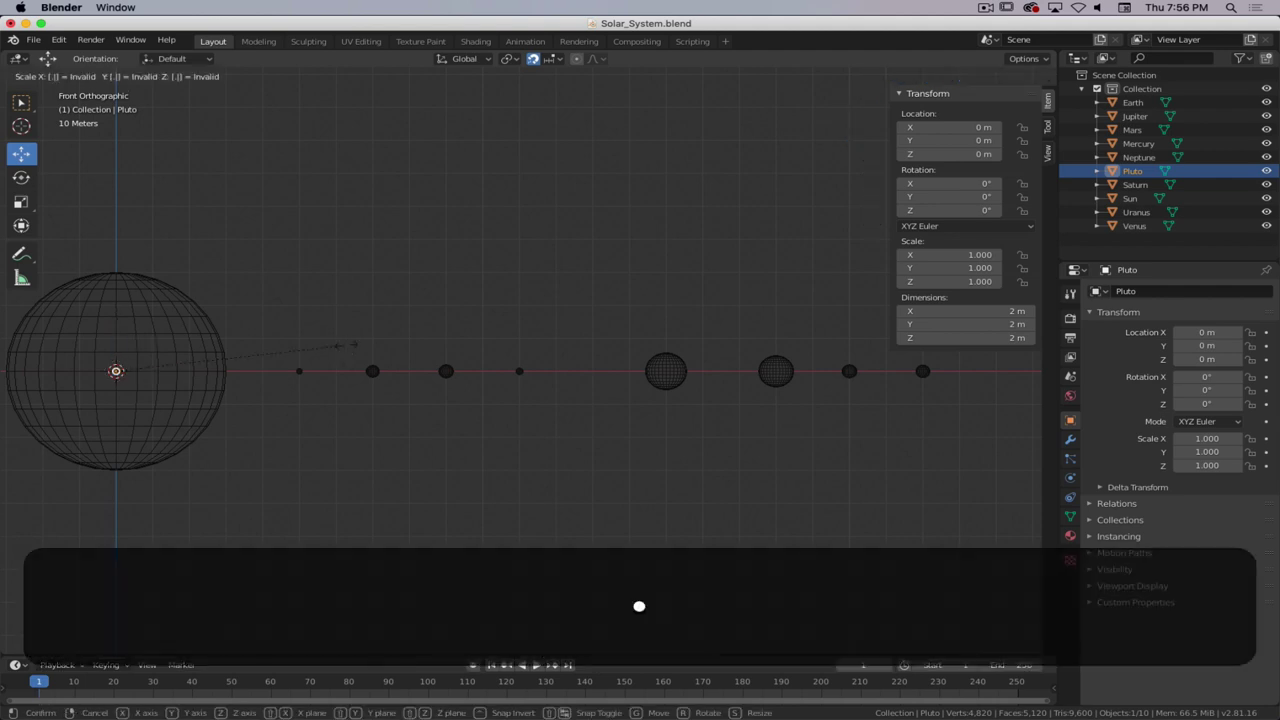
pyautogui.press('Return')
# - Move Pluto to 250 m along the X axis, then deselect it
pyautogui.press('g')
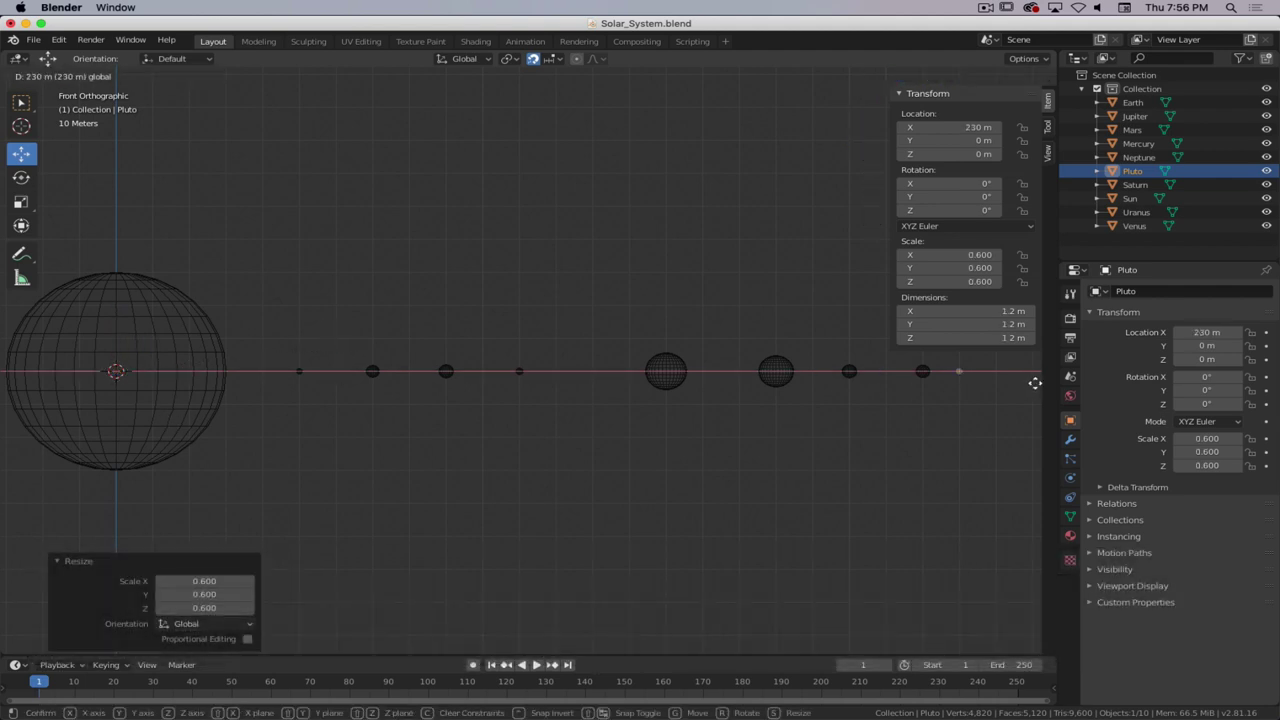
pyautogui.click(971, 417)
pyautogui.scroll(2, 965, 417)
pyautogui.scroll(-3, 962, 418)
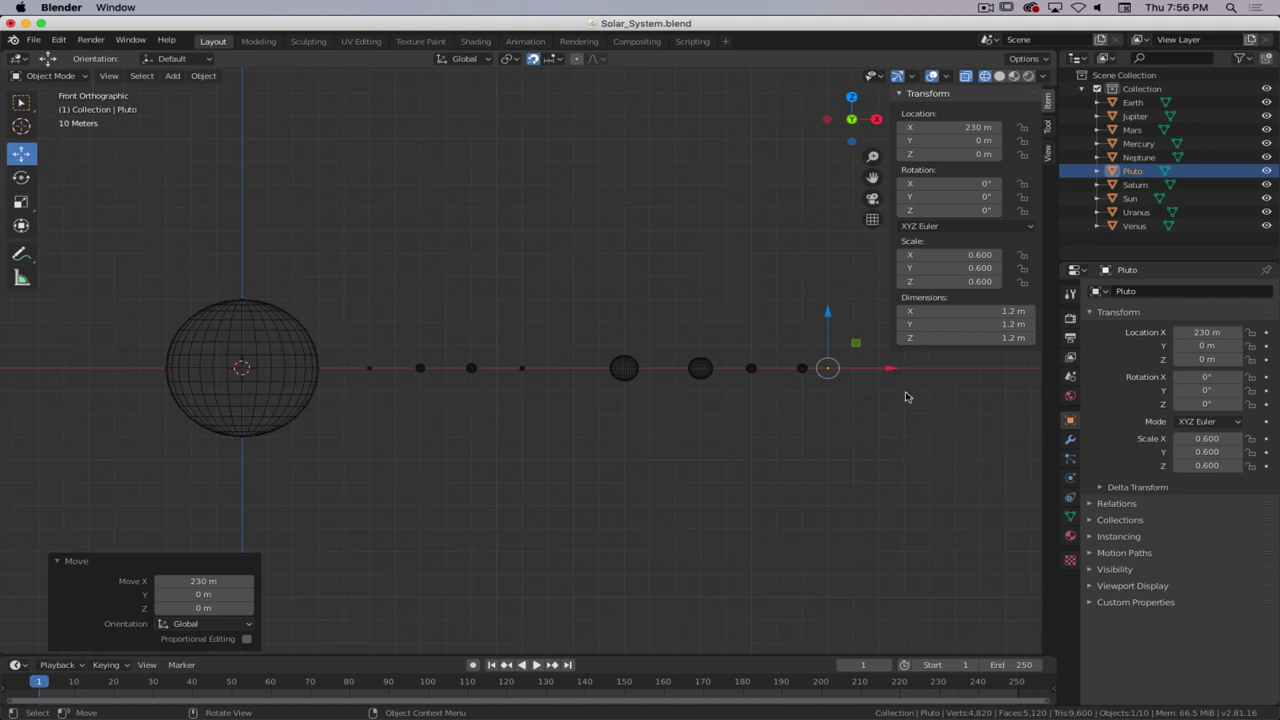
pyautogui.press('g')
pyautogui.press('x')
pyautogui.click(929, 367)
pyautogui.click(833, 460)
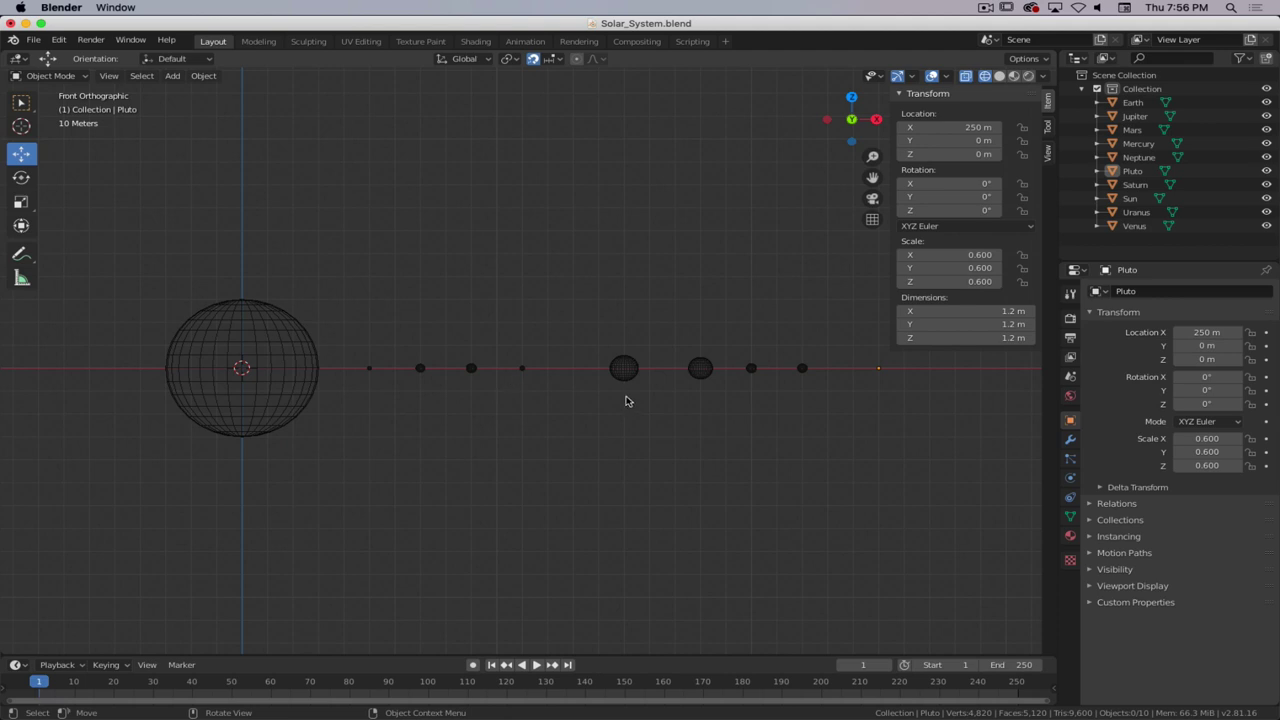
# - Switch the viewport to solid shading and select Jupiter in a perspective view
pyautogui.press('z')
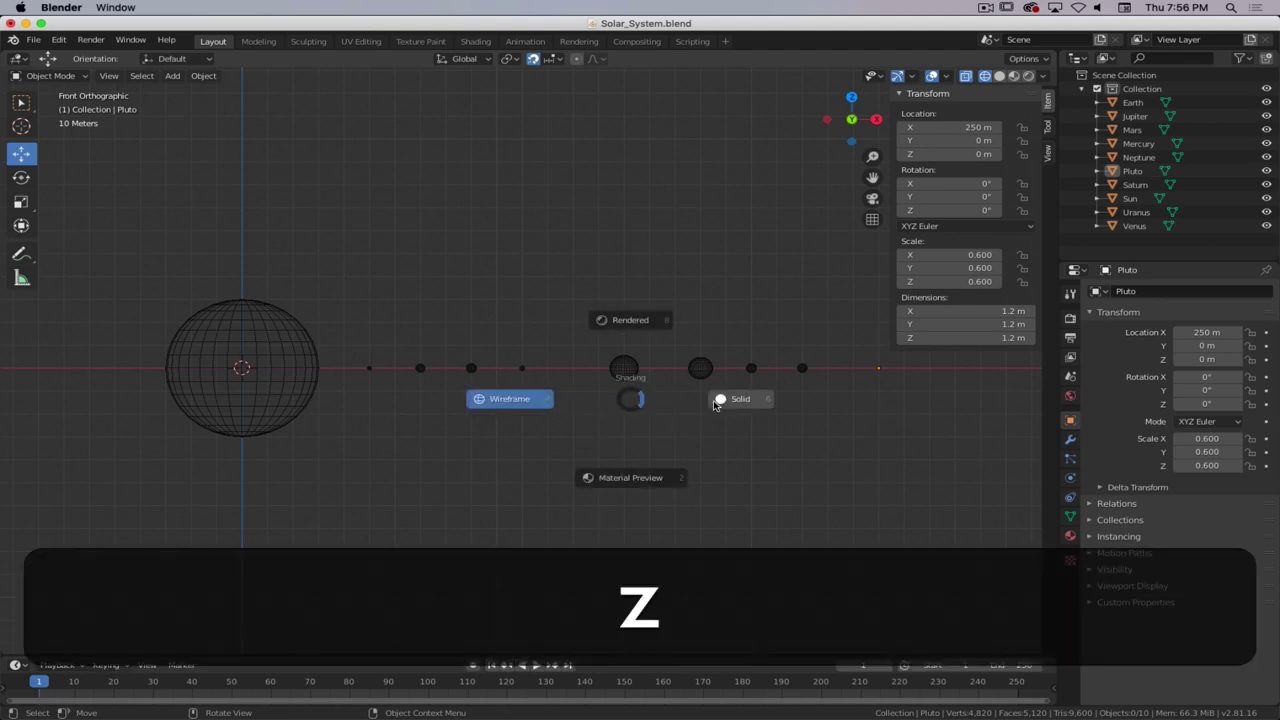
pyautogui.click(728, 404)
pyautogui.moveTo(629, 434); pyautogui.dragTo(704, 314, button='middle')
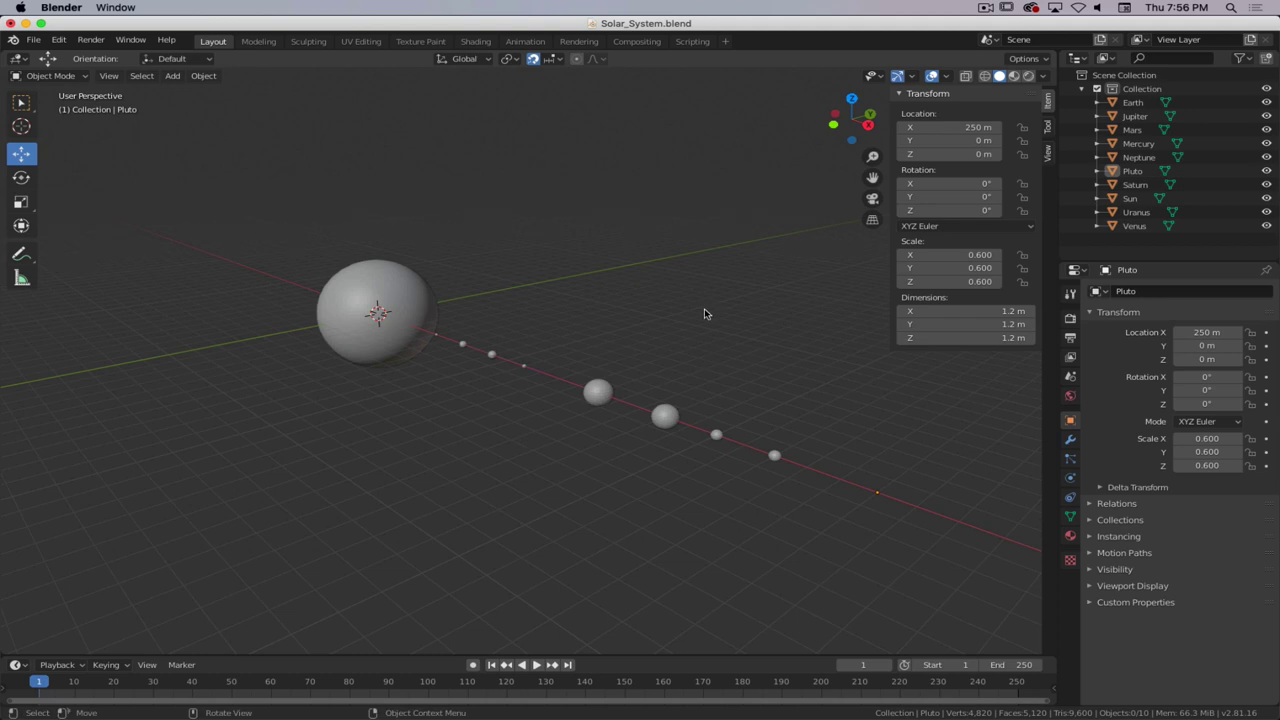
pyautogui.click(600, 398)
# - Orbit and zoom to inspect the planet lineup from several angles
pyautogui.moveTo(685, 339)
pyautogui.mouseDown(button='middle')
pyautogui.moveTo(630, 349)
pyautogui.moveTo(651, 323)
pyautogui.moveTo(674, 329)
pyautogui.mouseUp(button='middle')
pyautogui.scroll(2, 746, 443)
pyautogui.moveTo(713, 502); pyautogui.dragTo(683, 492, button='middle')
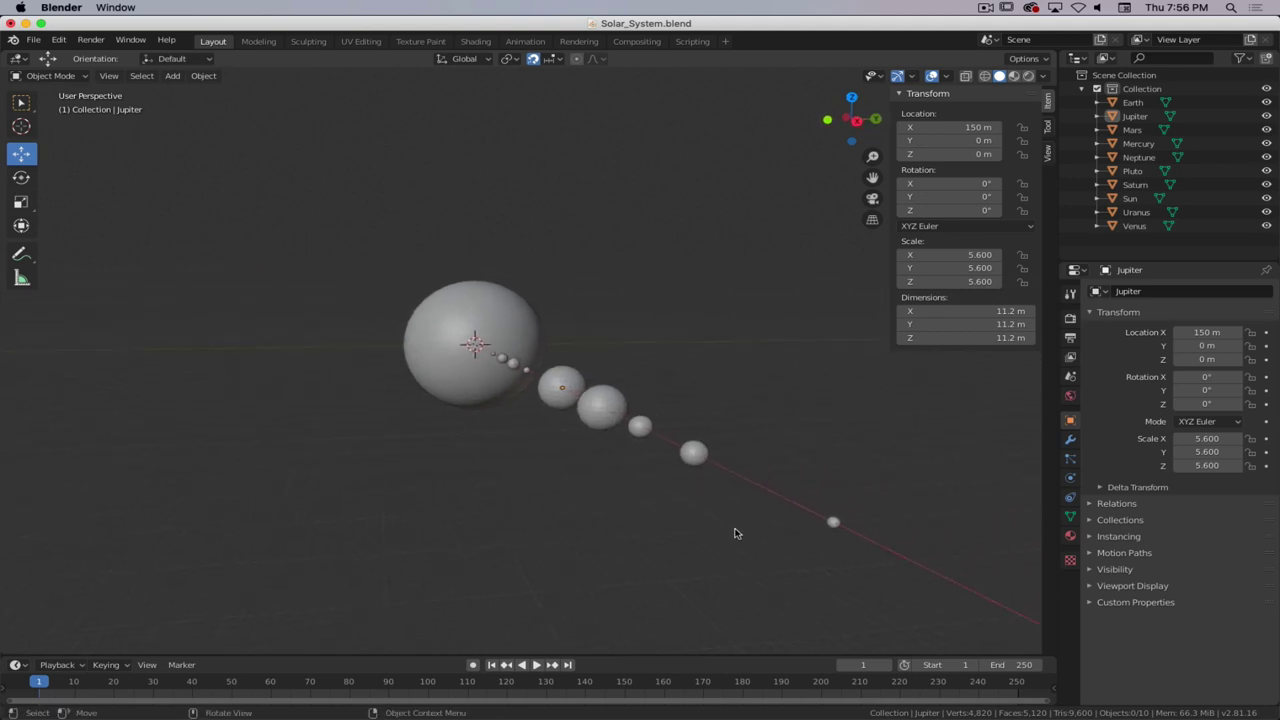
pyautogui.moveTo(574, 514); pyautogui.dragTo(771, 443, button='middle')
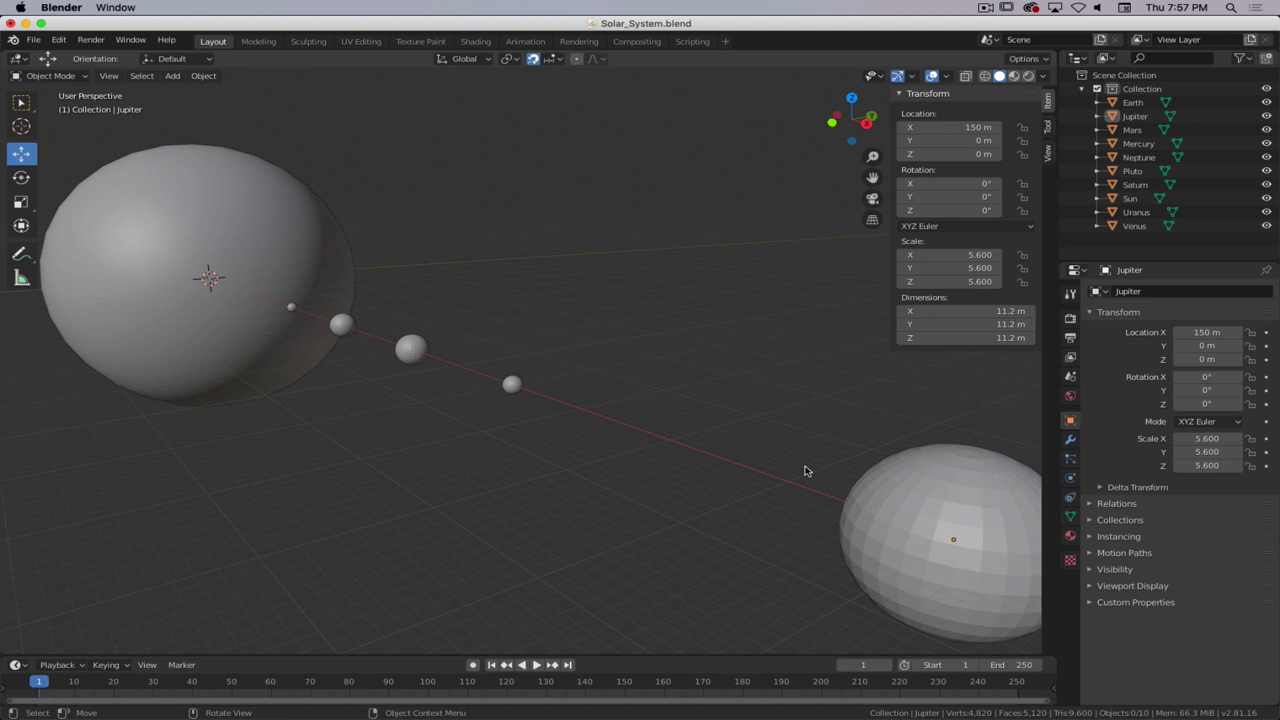
pyautogui.scroll(-1, 626, 490)
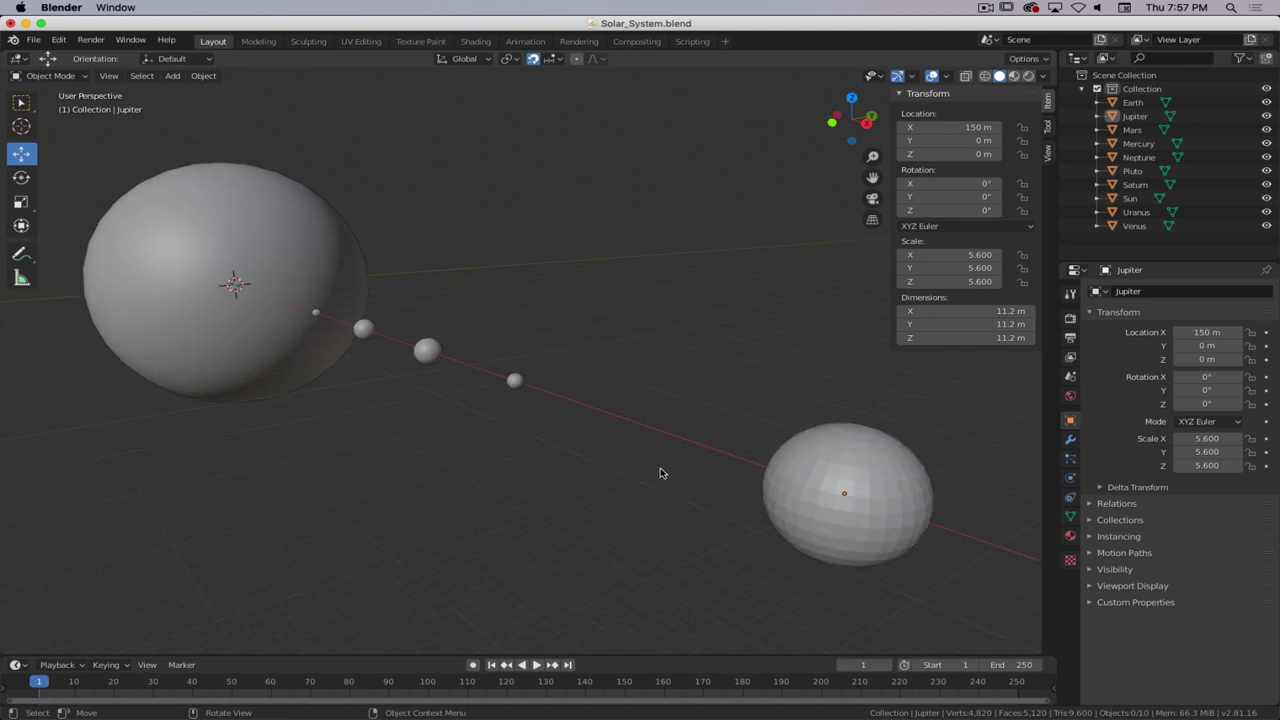
pyautogui.scroll(-4, 731, 507)
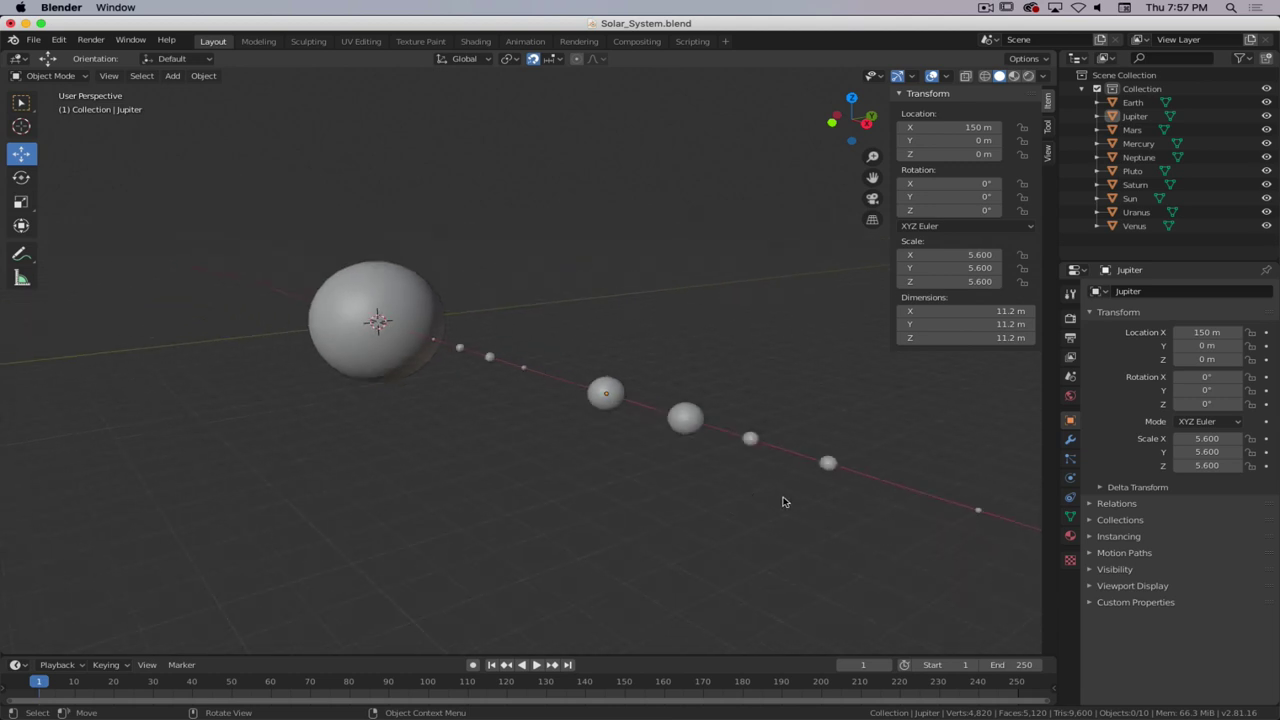
pyautogui.moveTo(753, 508)
pyautogui.mouseDown(button='middle')
pyautogui.moveTo(663, 534)
pyautogui.moveTo(640, 506)
pyautogui.moveTo(706, 497)
pyautogui.moveTo(773, 512)
pyautogui.mouseUp(button='middle')
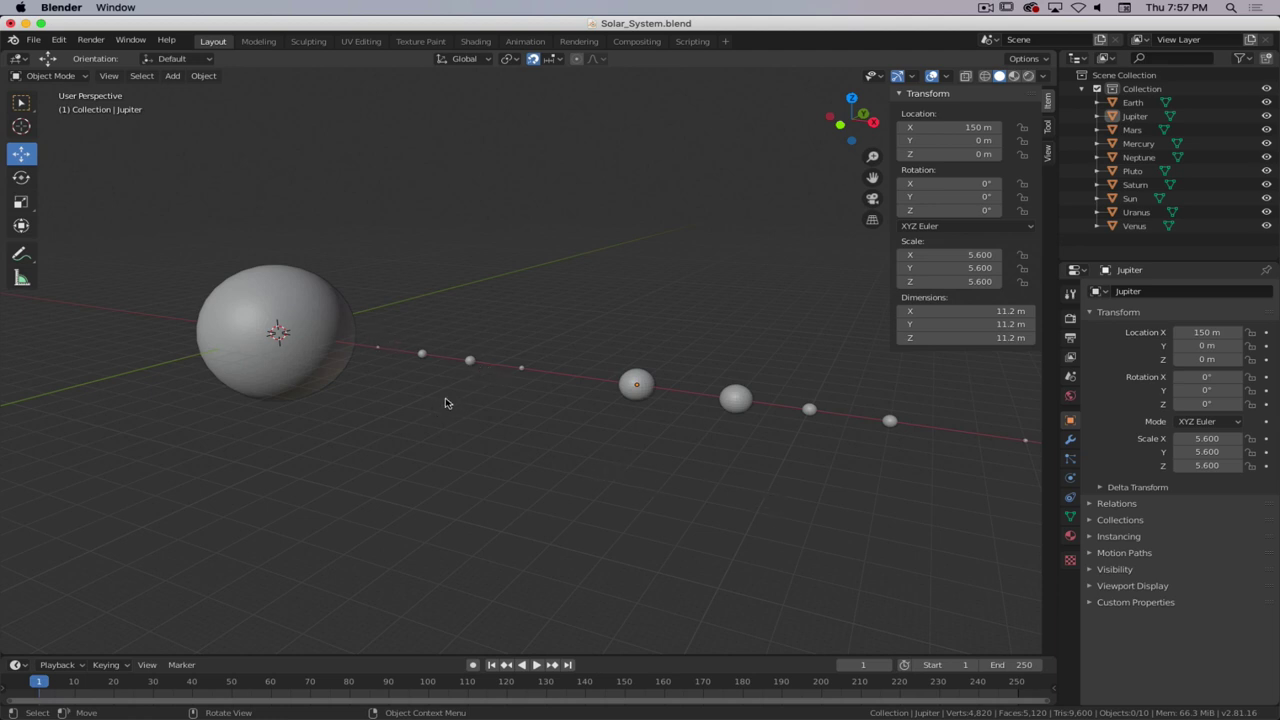
# - Return to the front view with wireframe shading
pyautogui.press('1')
pyautogui.press('z')
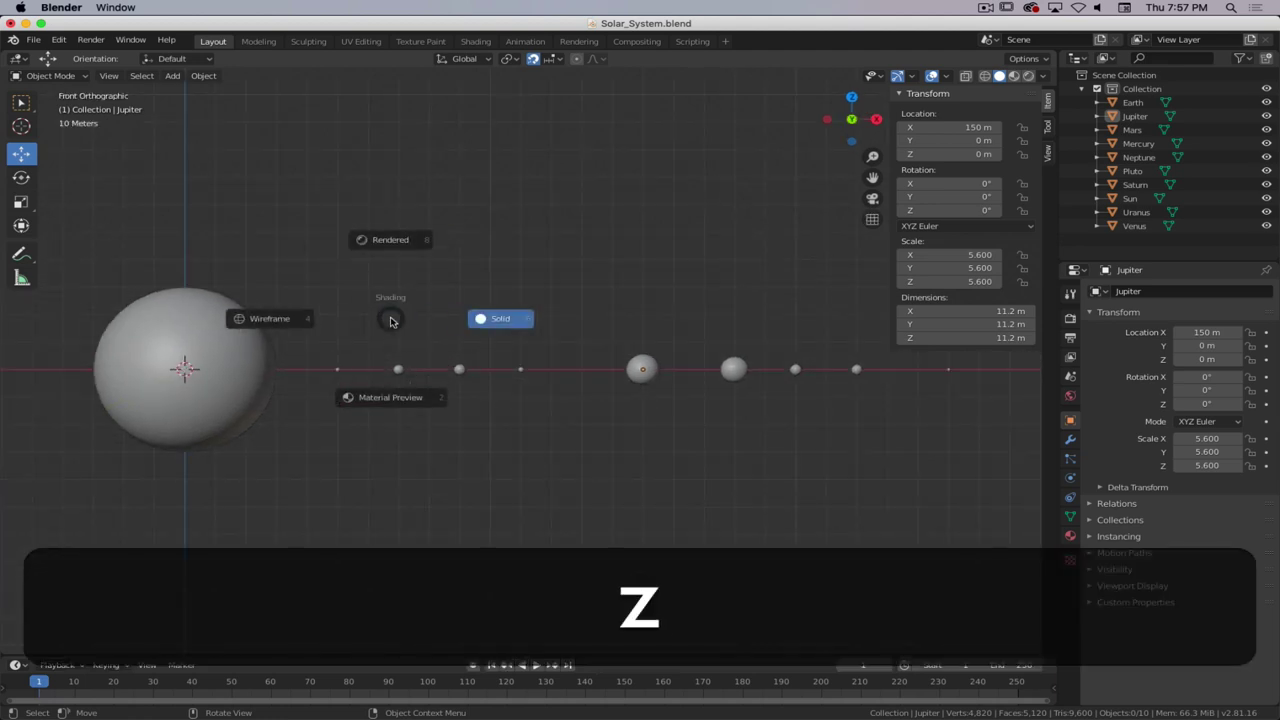
pyautogui.click(385, 322)
# - Add a new UV sphere named Earth_Moon
pyautogui.hotkey('shift', 'a')
pyautogui.moveTo(393, 345)
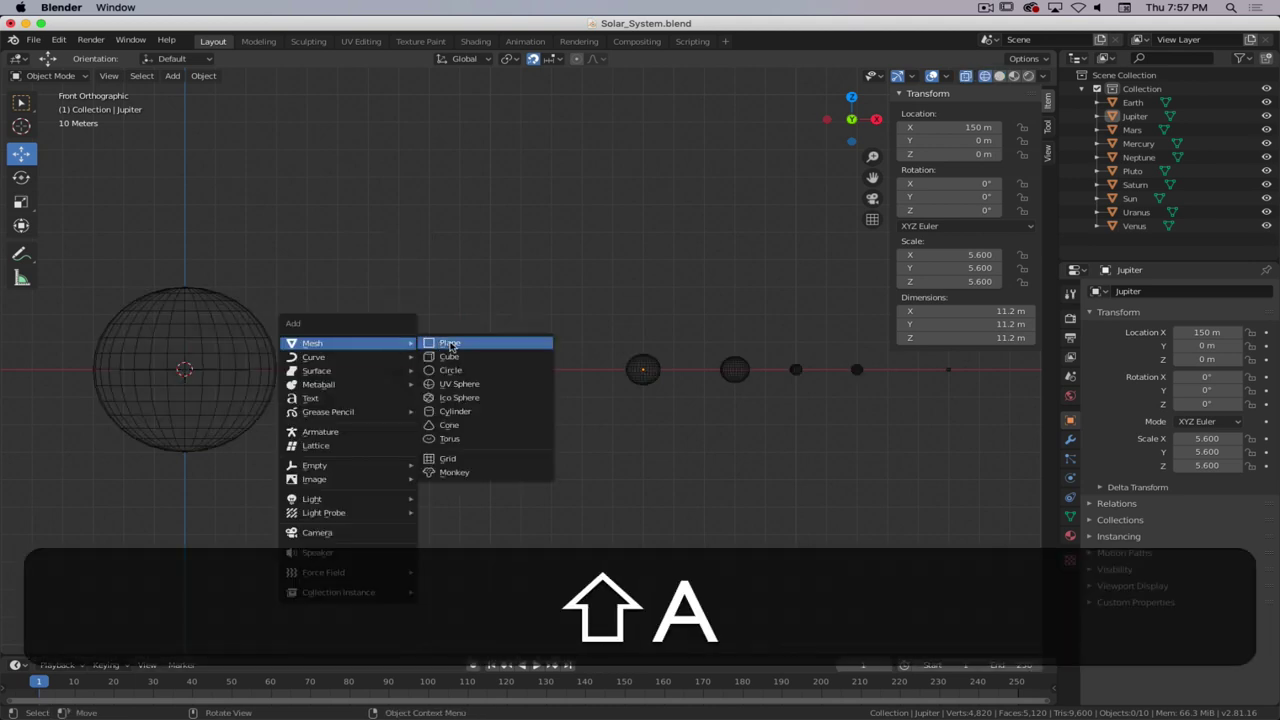
pyautogui.click(481, 385)
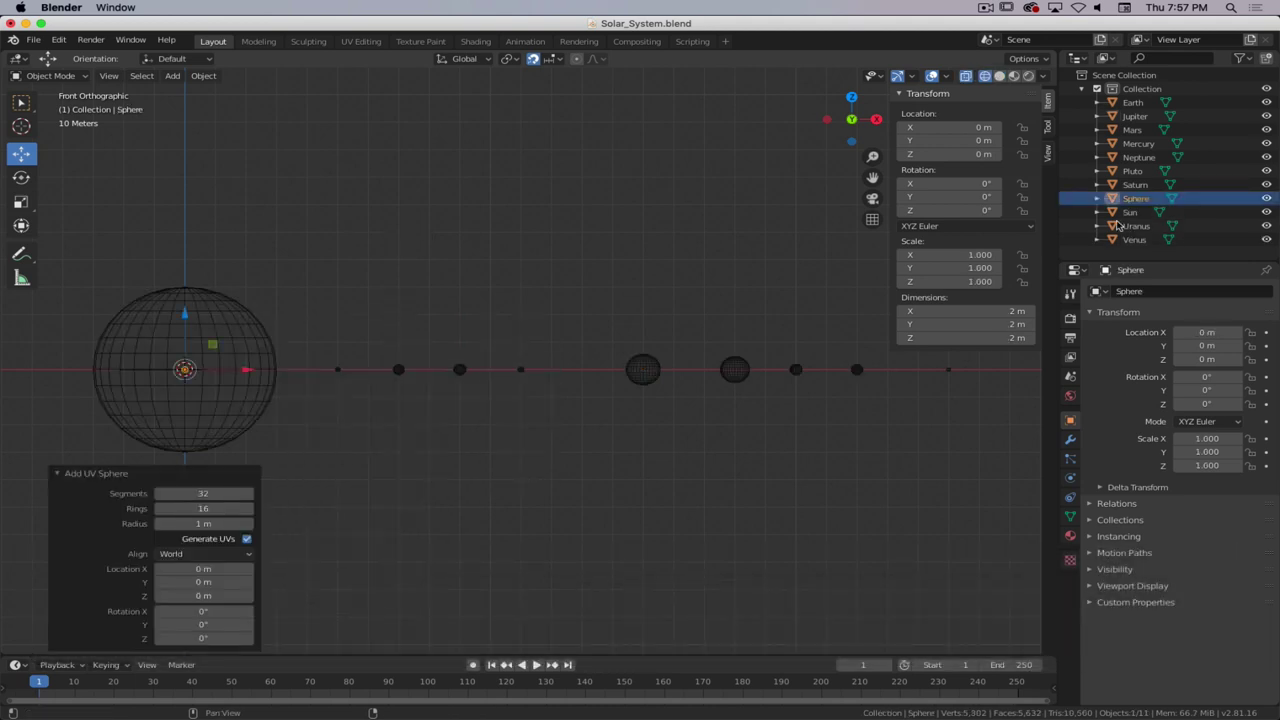
pyautogui.doubleClick(1172, 198)
pyautogui.write('Eart')
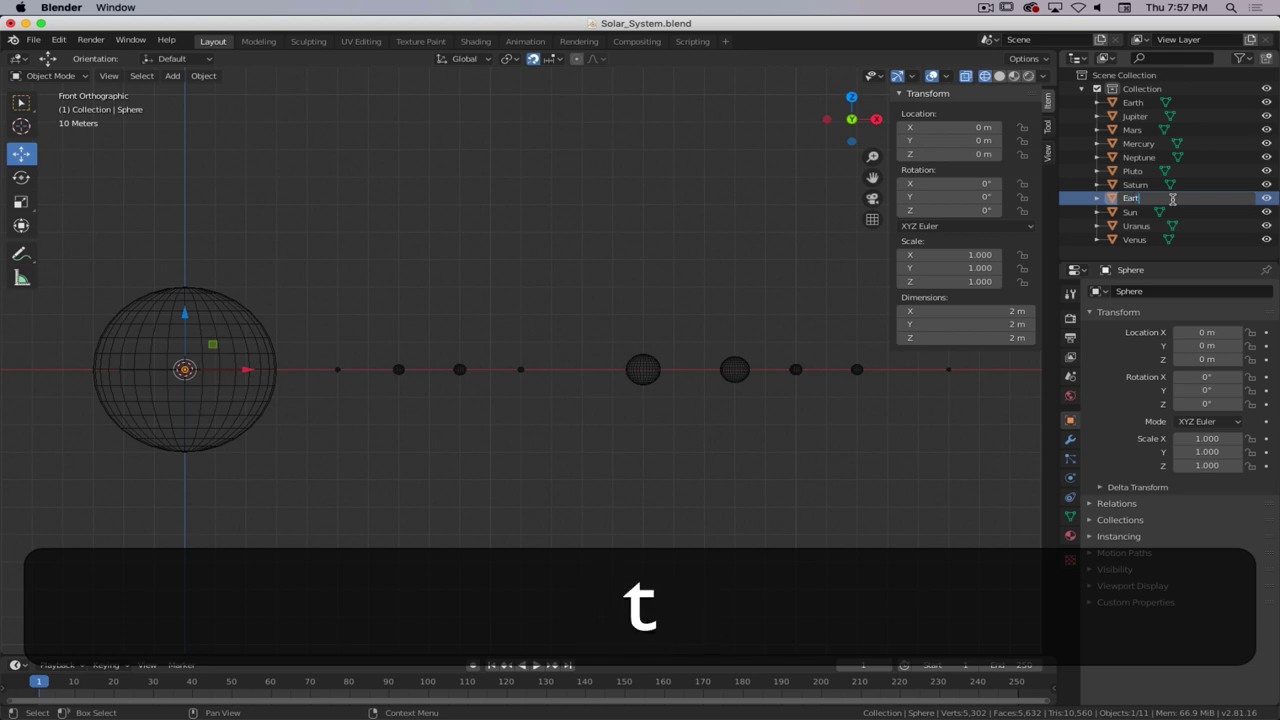
pyautogui.write('h_Moon')
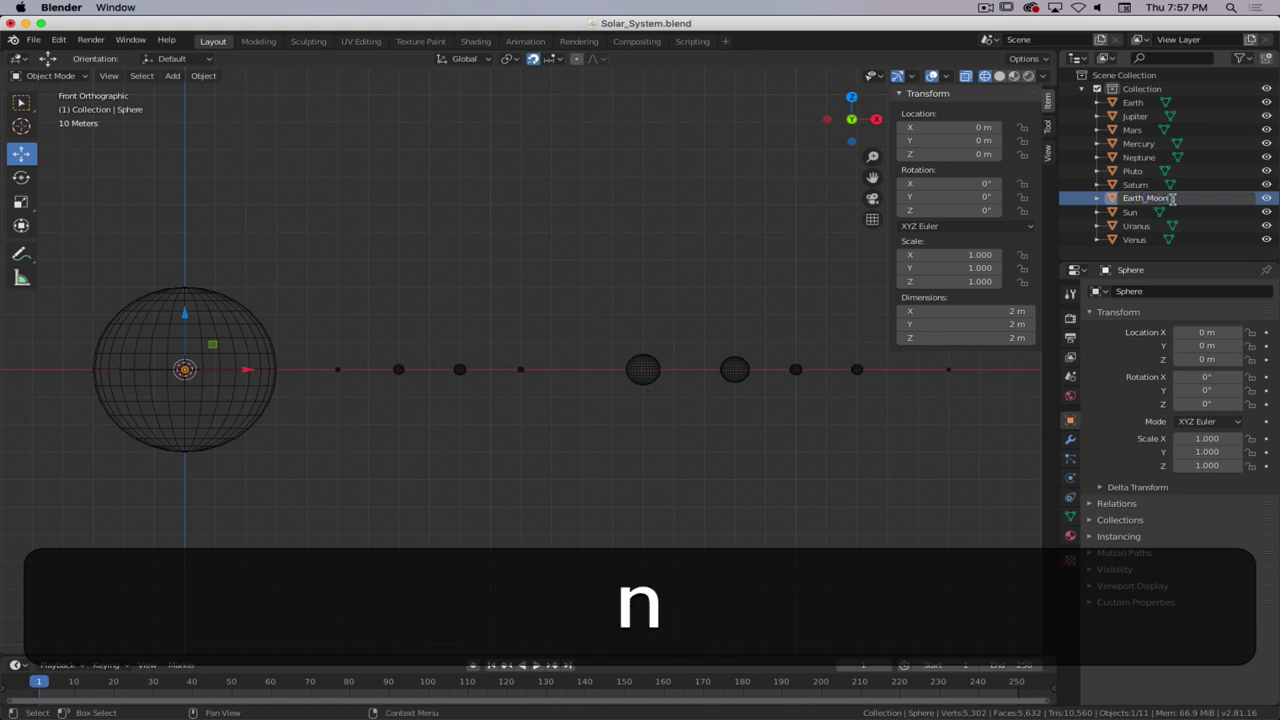
pyautogui.press('Return')
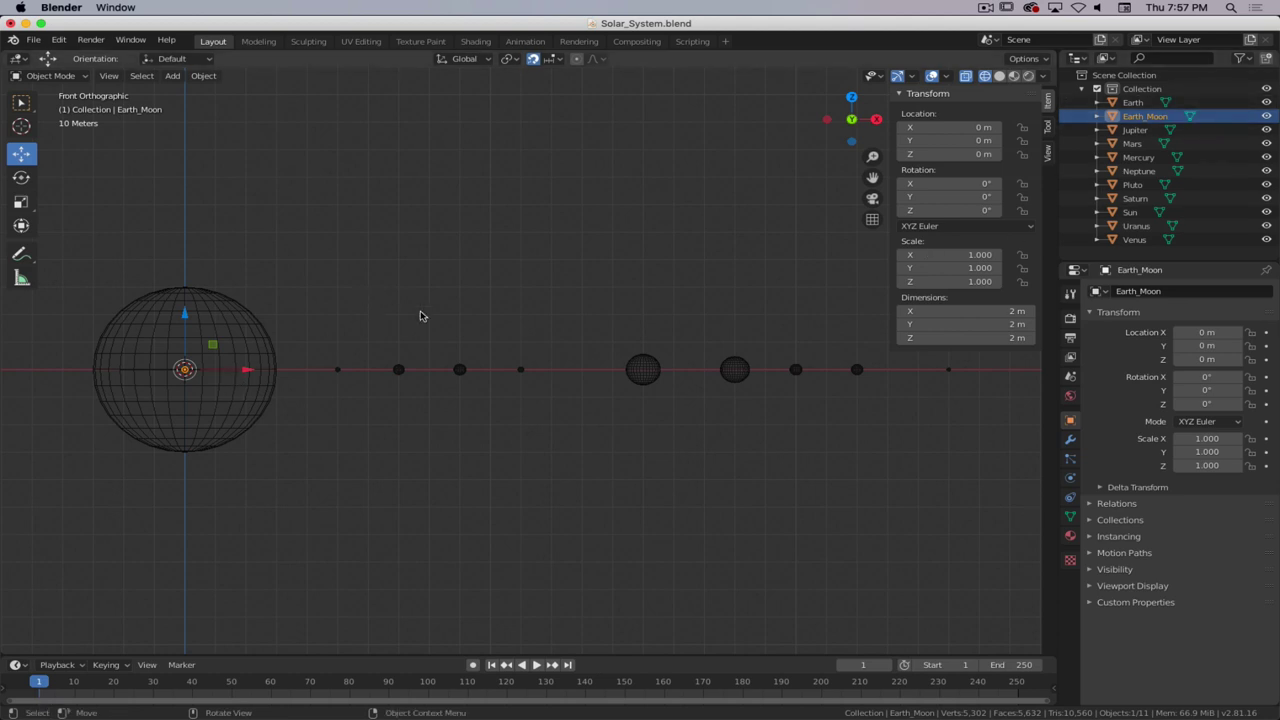
# - Scale Earth_Moon to 0.3 and move it about 100 m along X
pyautogui.write('s.3')
pyautogui.press('Return')
pyautogui.press('g')
pyautogui.press('x')
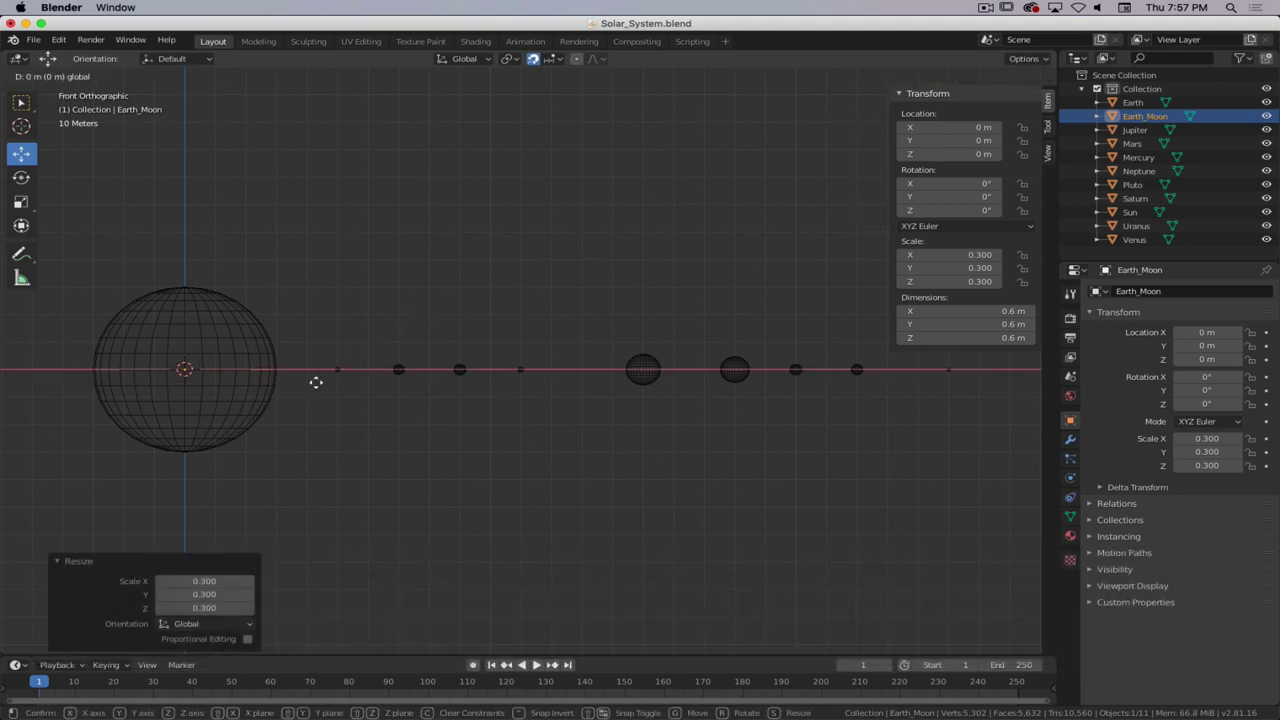
pyautogui.moveTo(467, 388)
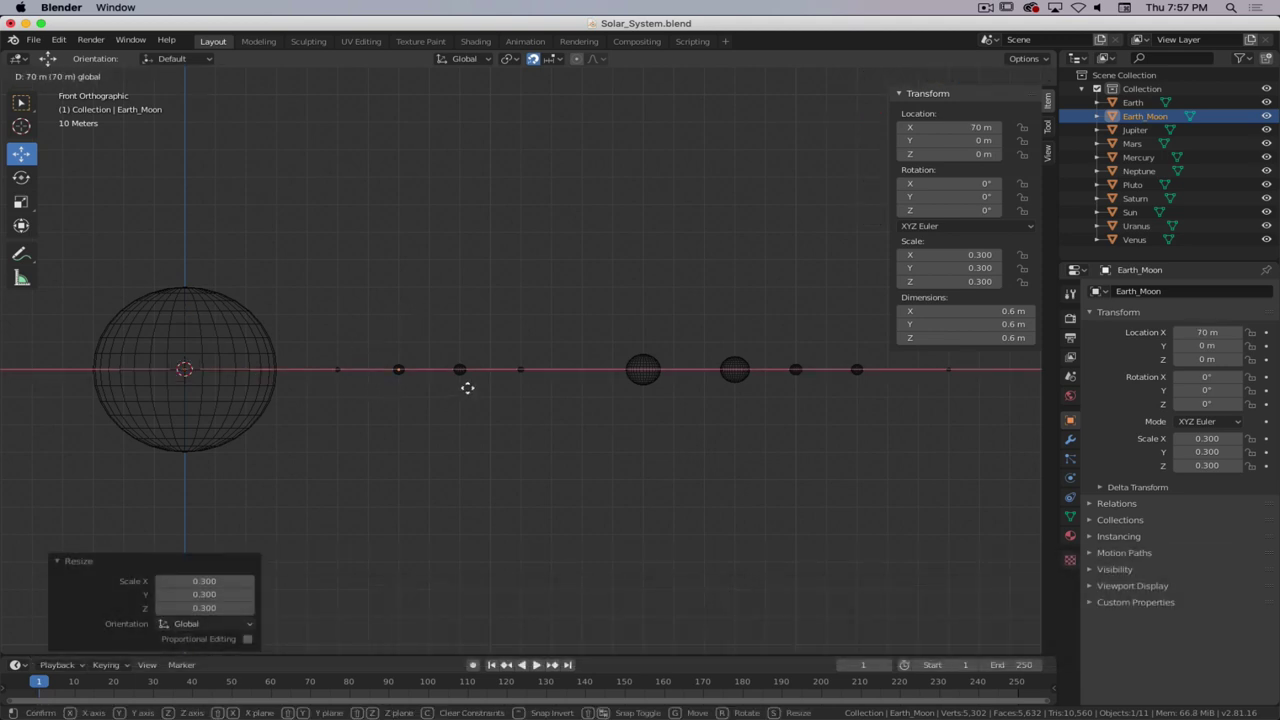
pyautogui.click(541, 385)
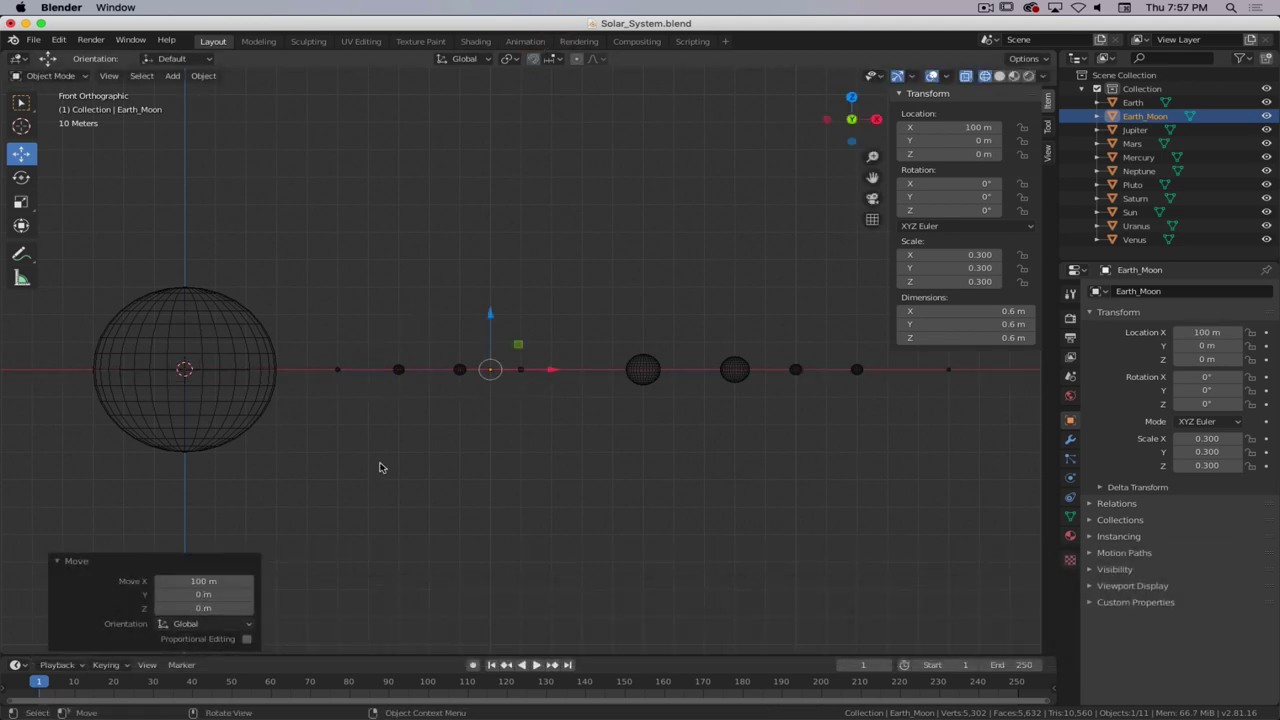
# - Reposition Earth_Moon beside Earth at 94.563 m from the front view and deselect it
pyautogui.scroll(8, 449, 437)
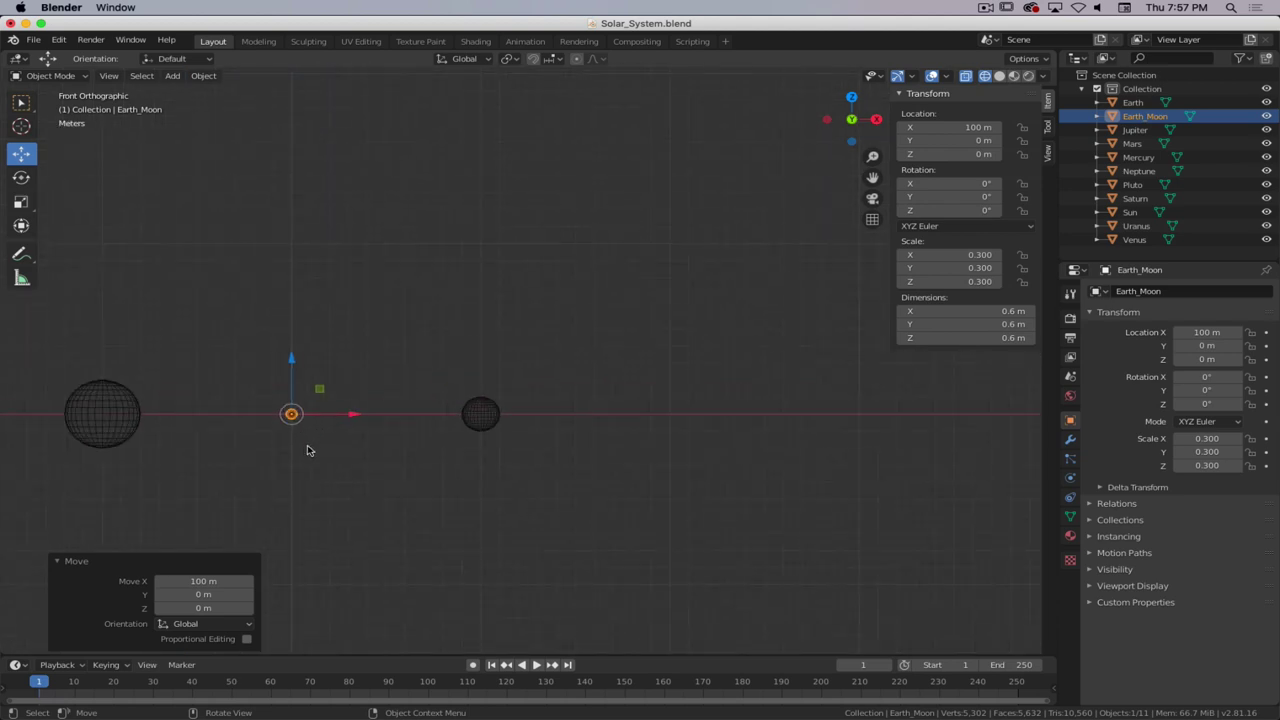
pyautogui.moveTo(305, 448); pyautogui.dragTo(690, 392, button='middle')
pyautogui.press('1')
pyautogui.press('g')
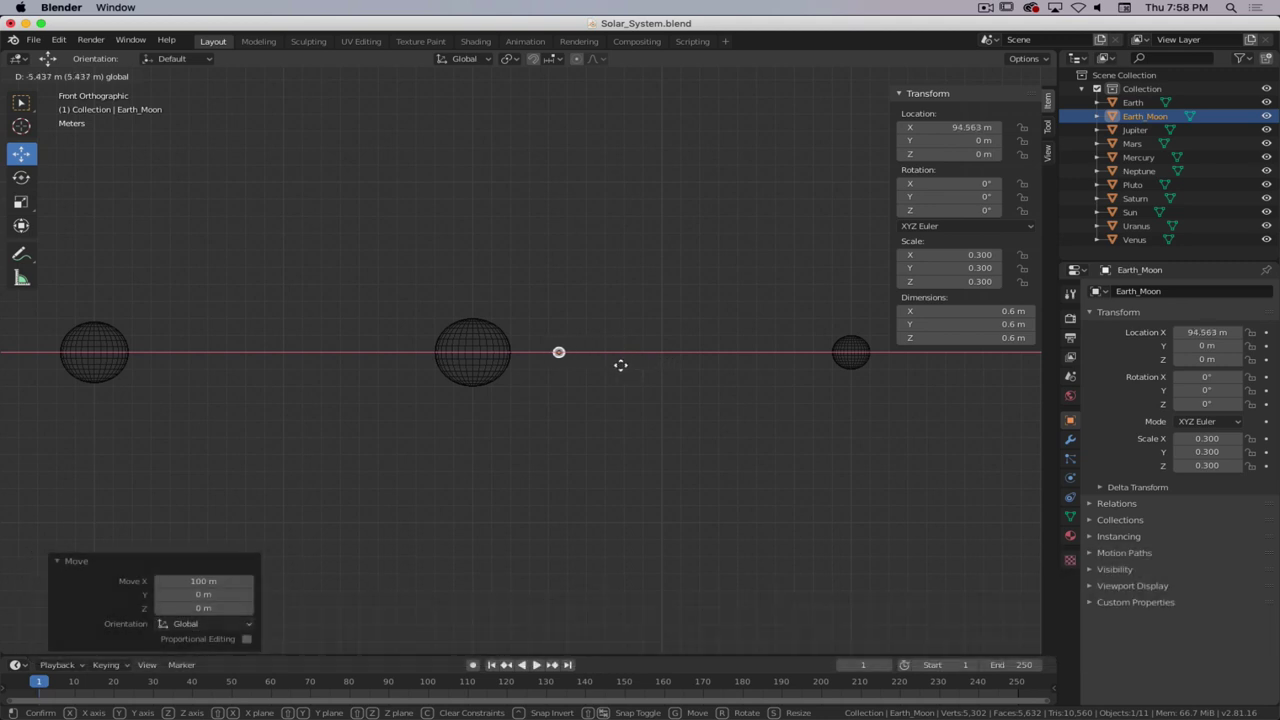
pyautogui.click(620, 366)
pyautogui.click(625, 401)
pyautogui.scroll(-3, 623, 405)
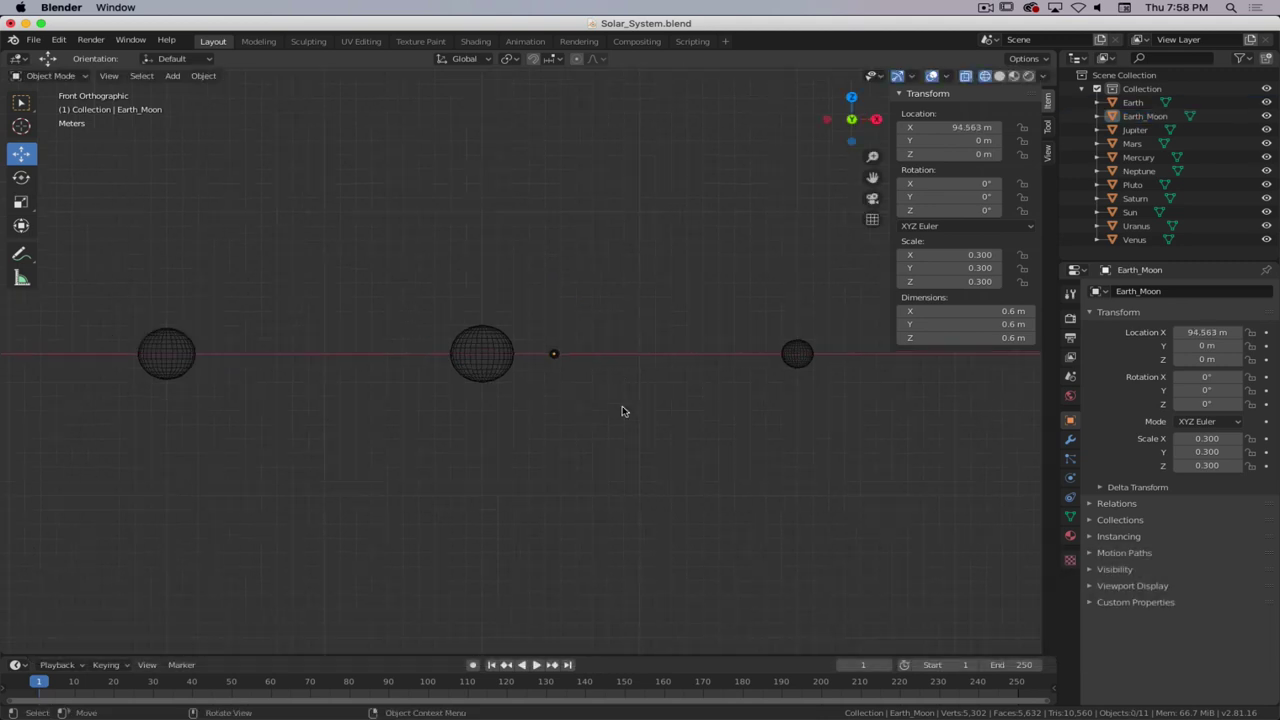
pyautogui.scroll(2, 623, 405)
pyautogui.press('z')
pyautogui.click(712, 410)
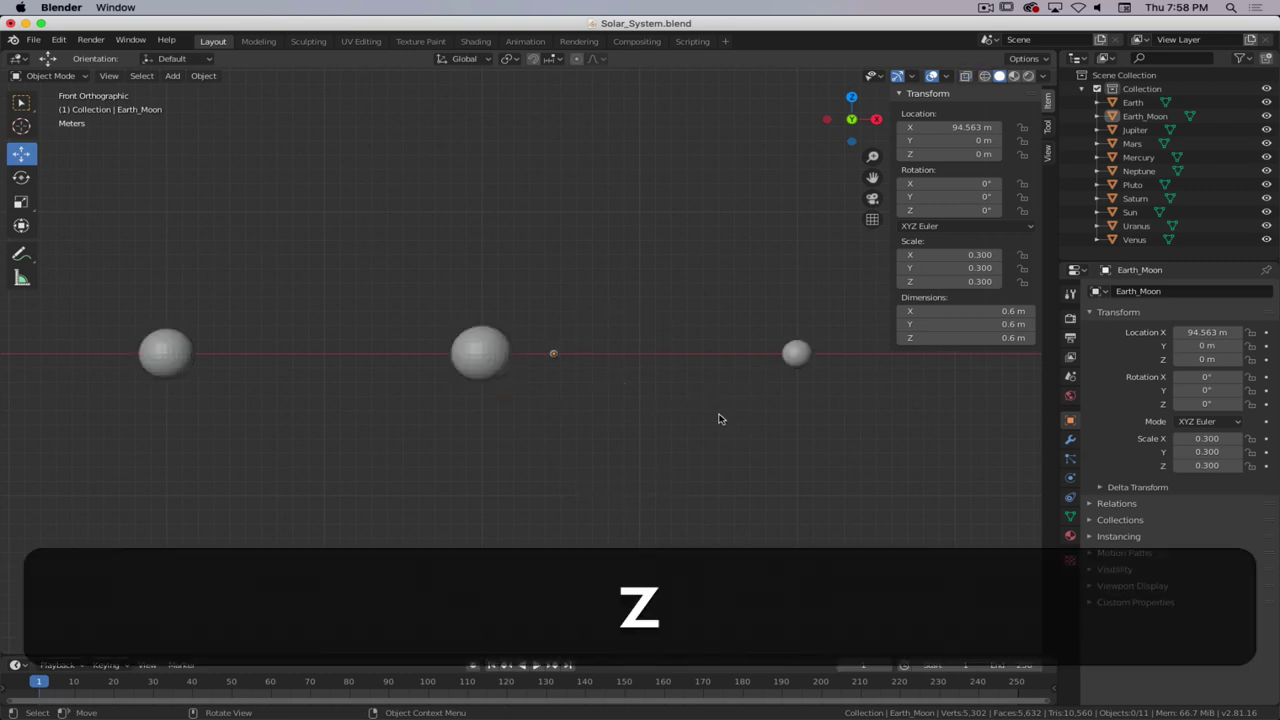
pyautogui.scroll(1, 620, 420)
pyautogui.scroll(-6, 620, 420)
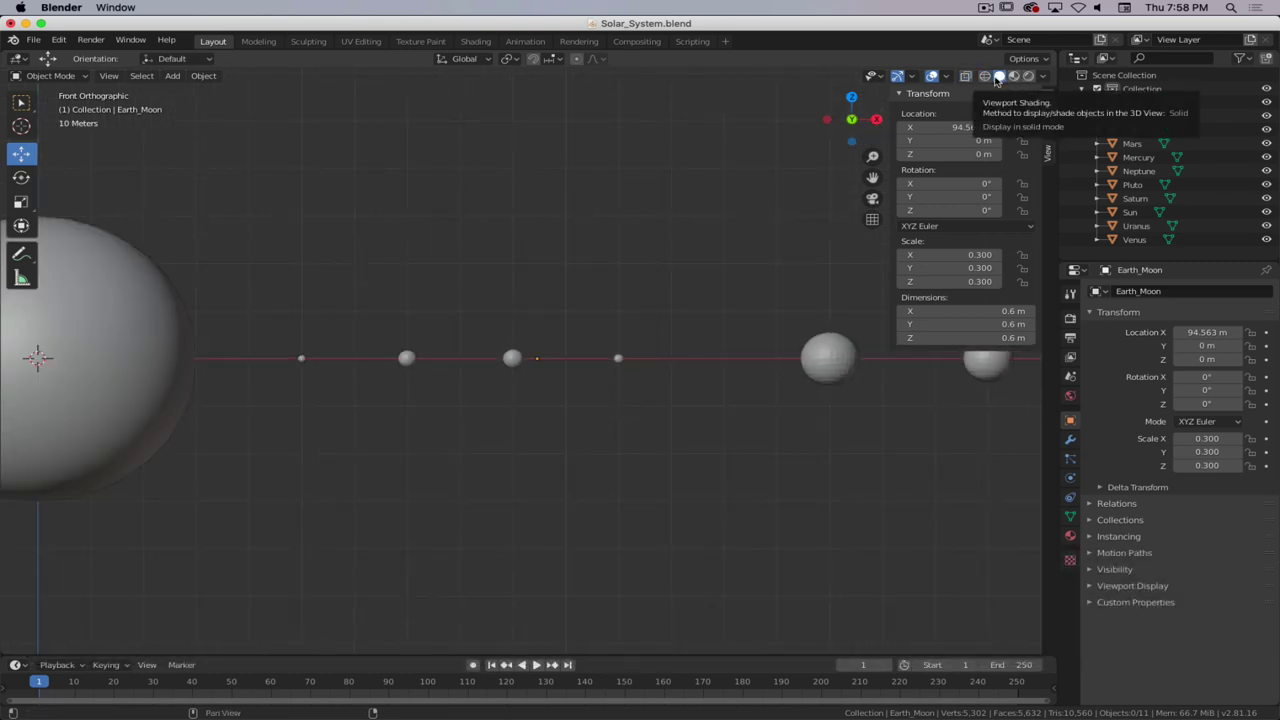
pyautogui.moveTo(549, 449); pyautogui.dragTo(600, 464, button='middle')
pyautogui.click(335, 298)
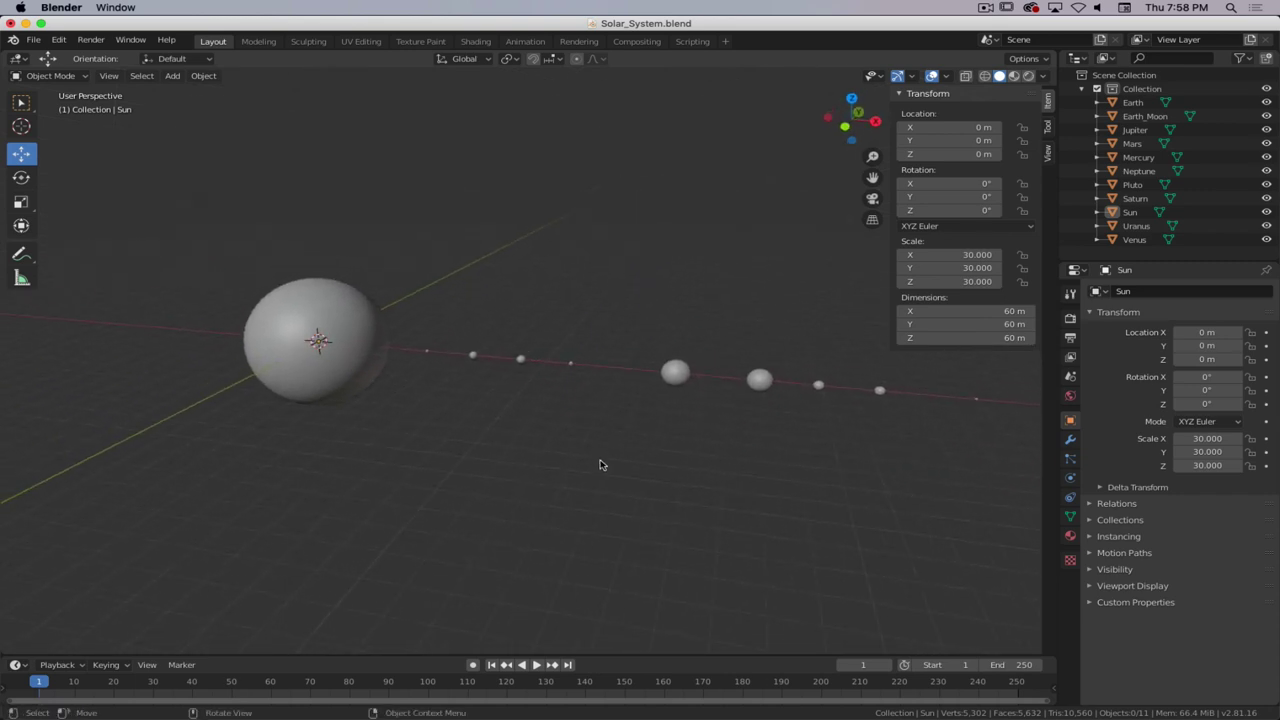
pyautogui.press('super+period')
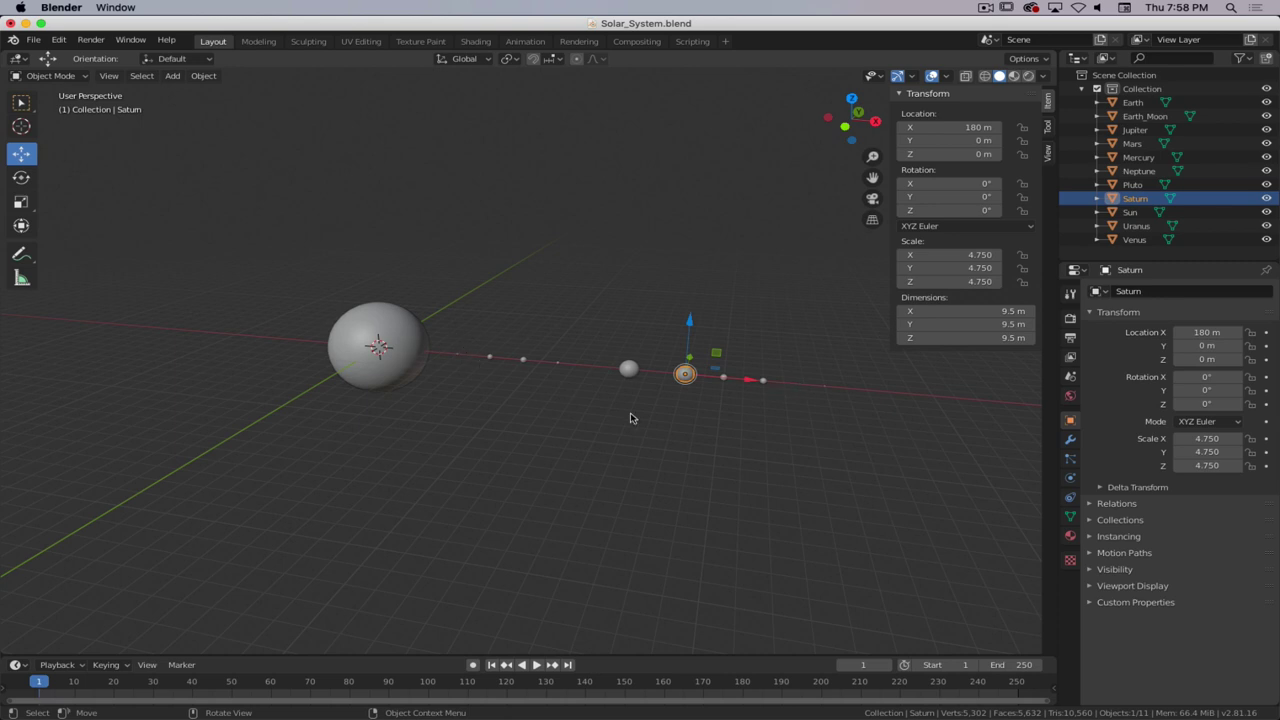
pyautogui.press('1')
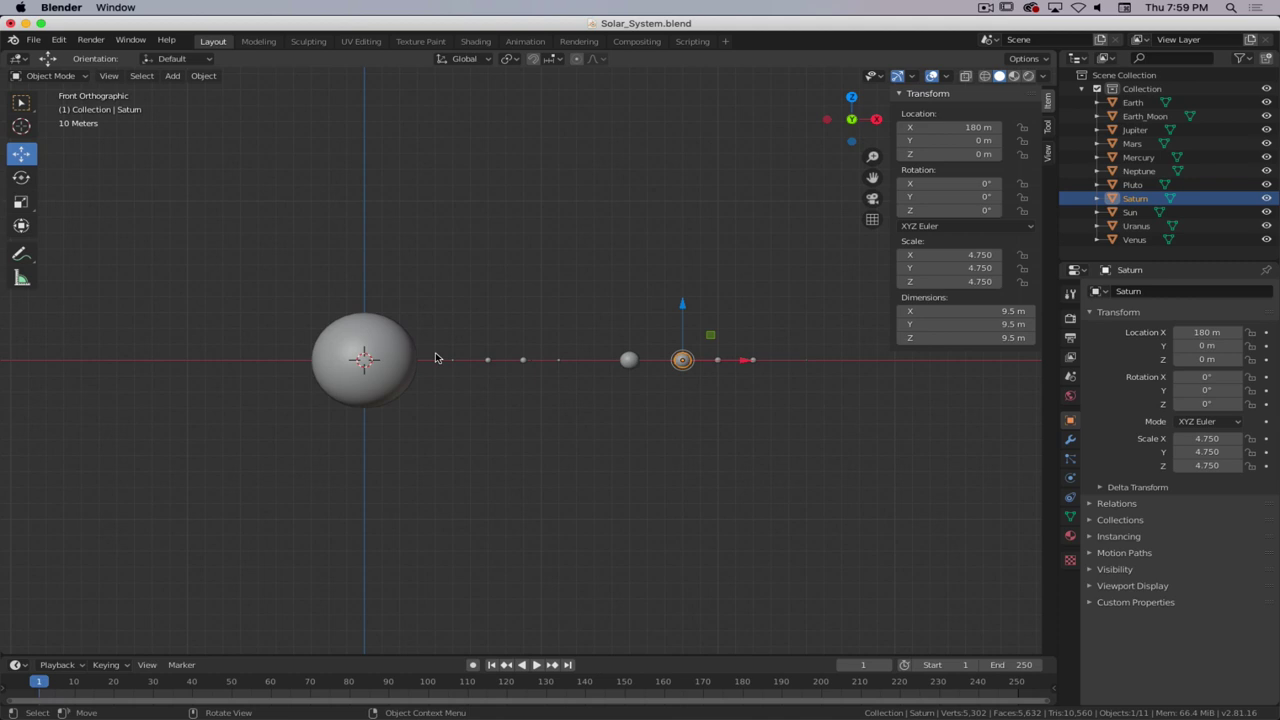
pyautogui.click(540, 206)
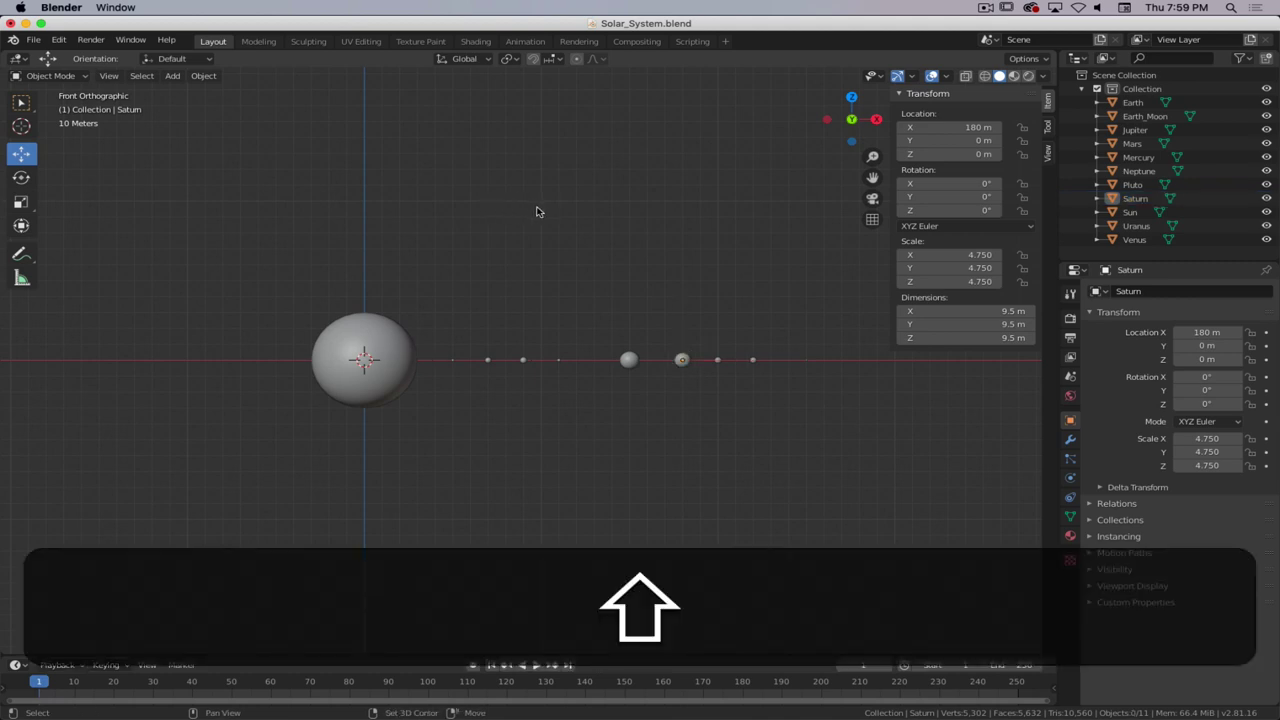
pyautogui.keyDown('shift'); pyautogui.rightClick(517, 205); pyautogui.keyUp('shift')
pyautogui.keyDown('shift'); pyautogui.rightClick(705, 450); pyautogui.keyUp('shift')
pyautogui.keyDown('shift'); pyautogui.moveTo(649, 199); pyautogui.dragTo(670, 190, button='right'); pyautogui.keyUp('shift')
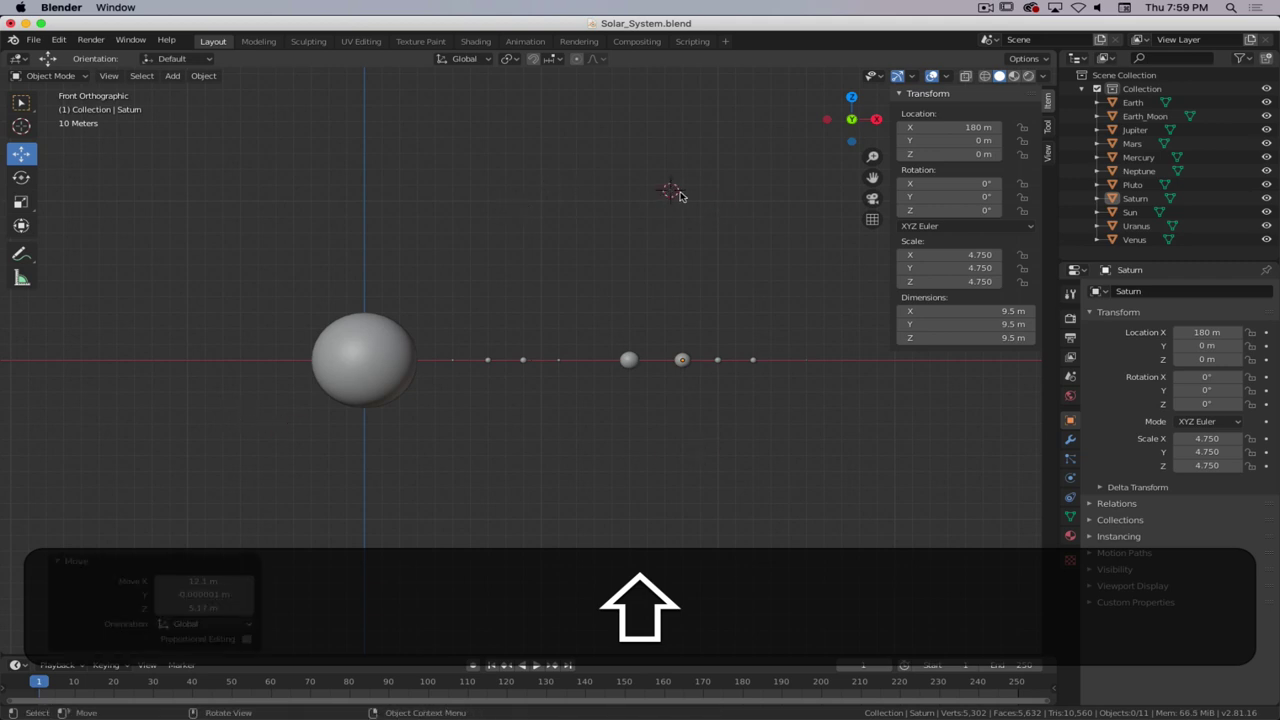
pyautogui.hotkey('shift', 'a')
pyautogui.moveTo(693, 196)
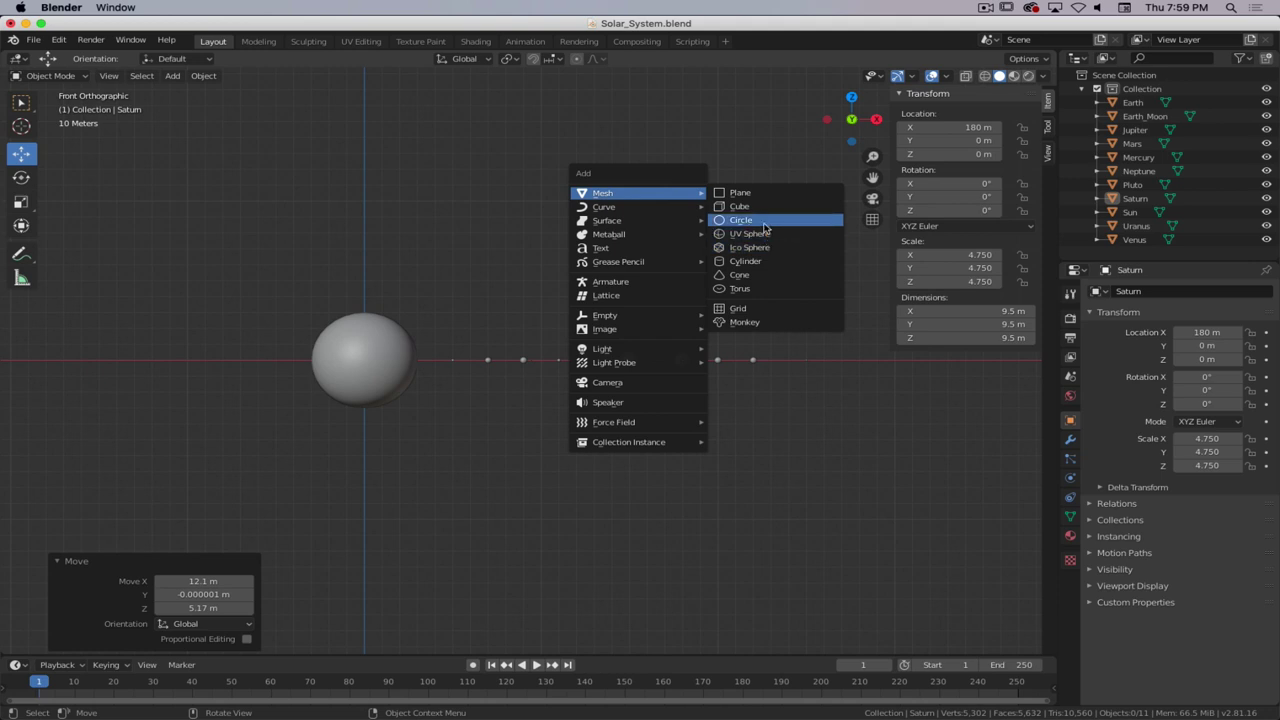
pyautogui.click(766, 207)
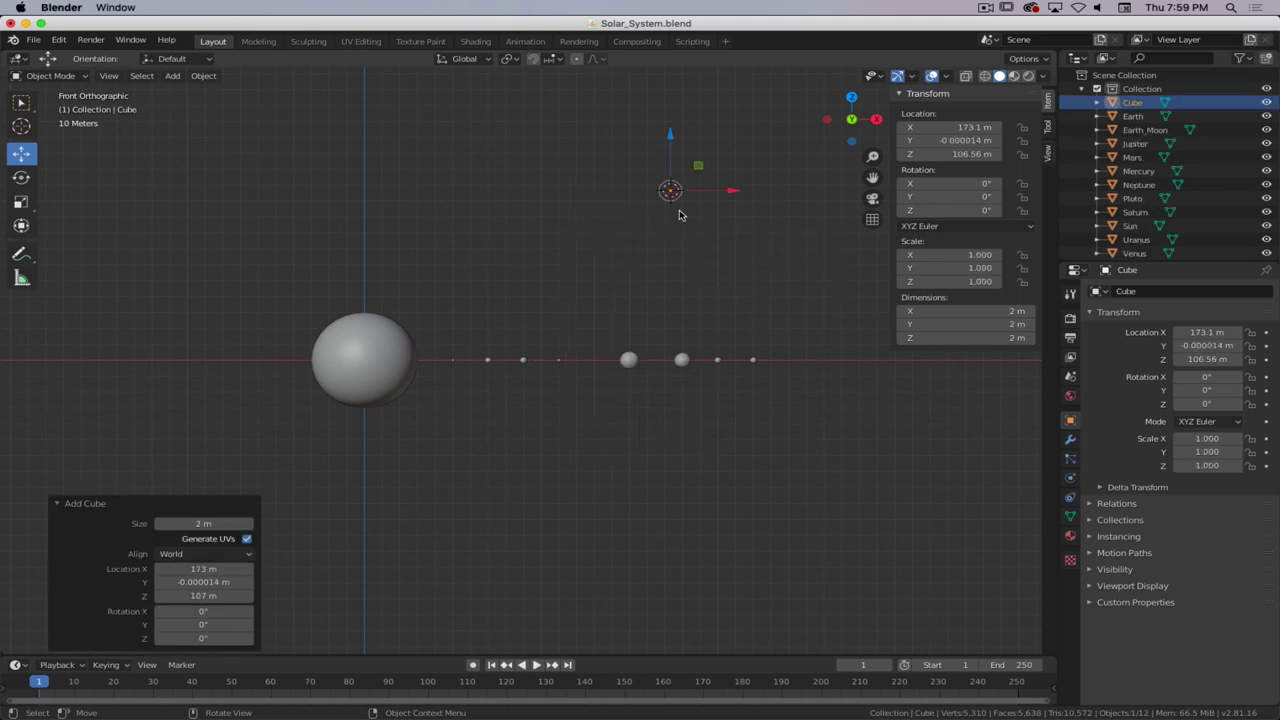
pyautogui.scroll(-2, 679, 214)
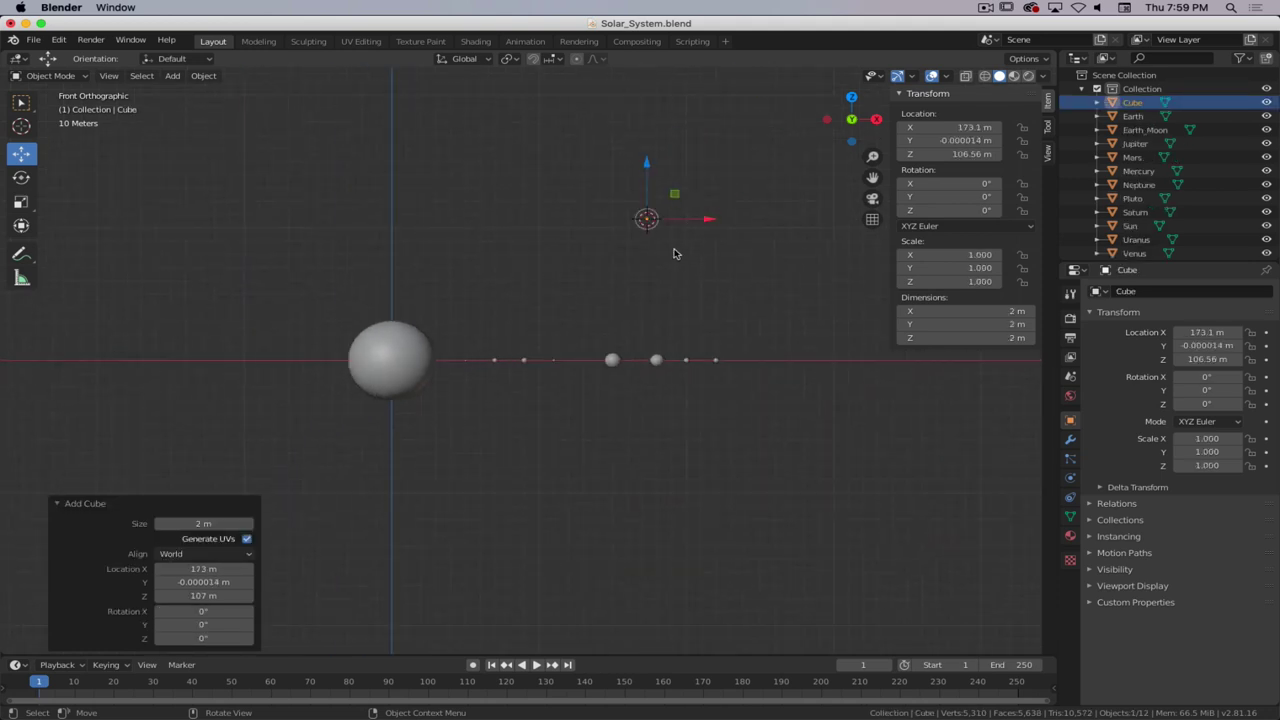
pyautogui.press('s')
pyautogui.click(908, 455)
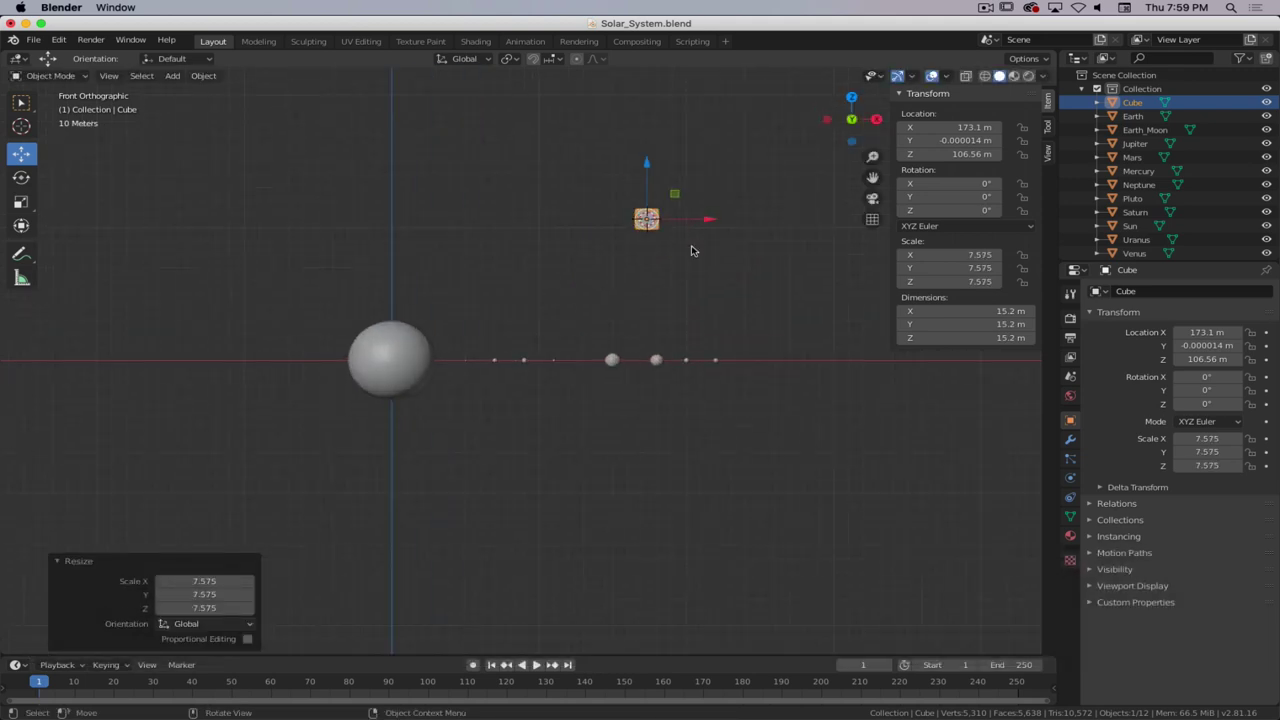
pyautogui.moveTo(674, 252); pyautogui.dragTo(586, 298, button='middle')
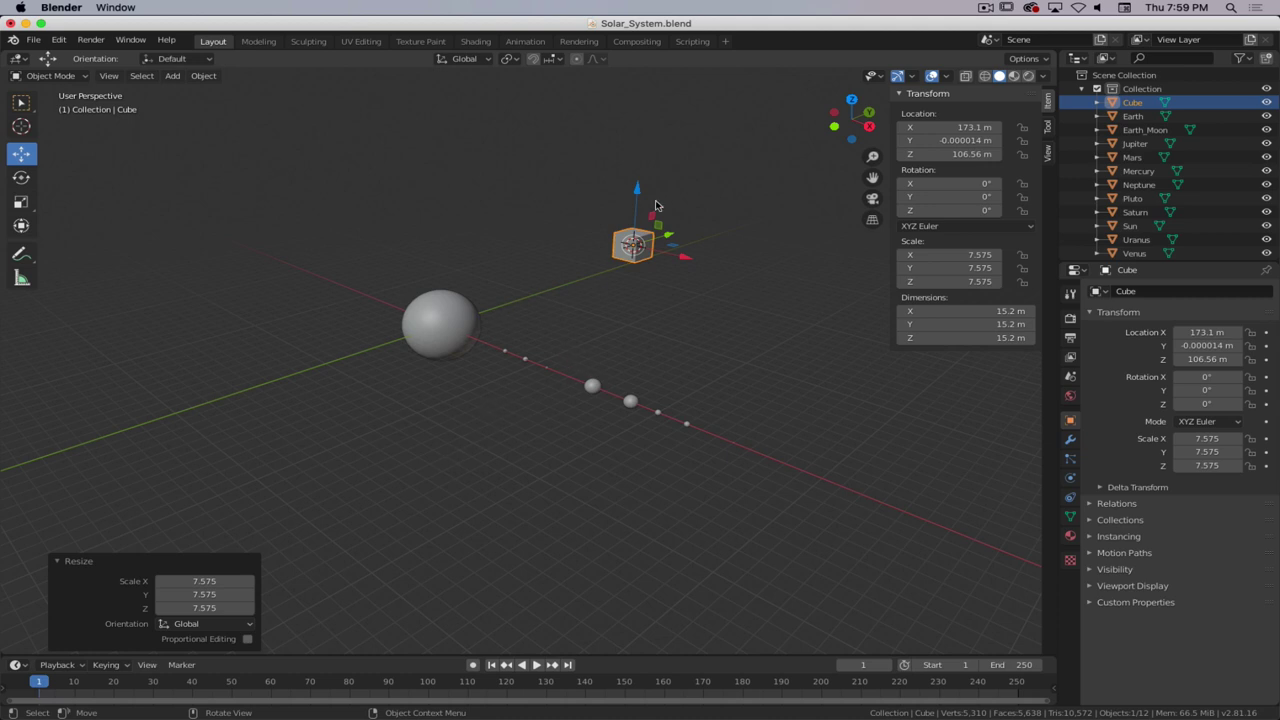
pyautogui.press('x')
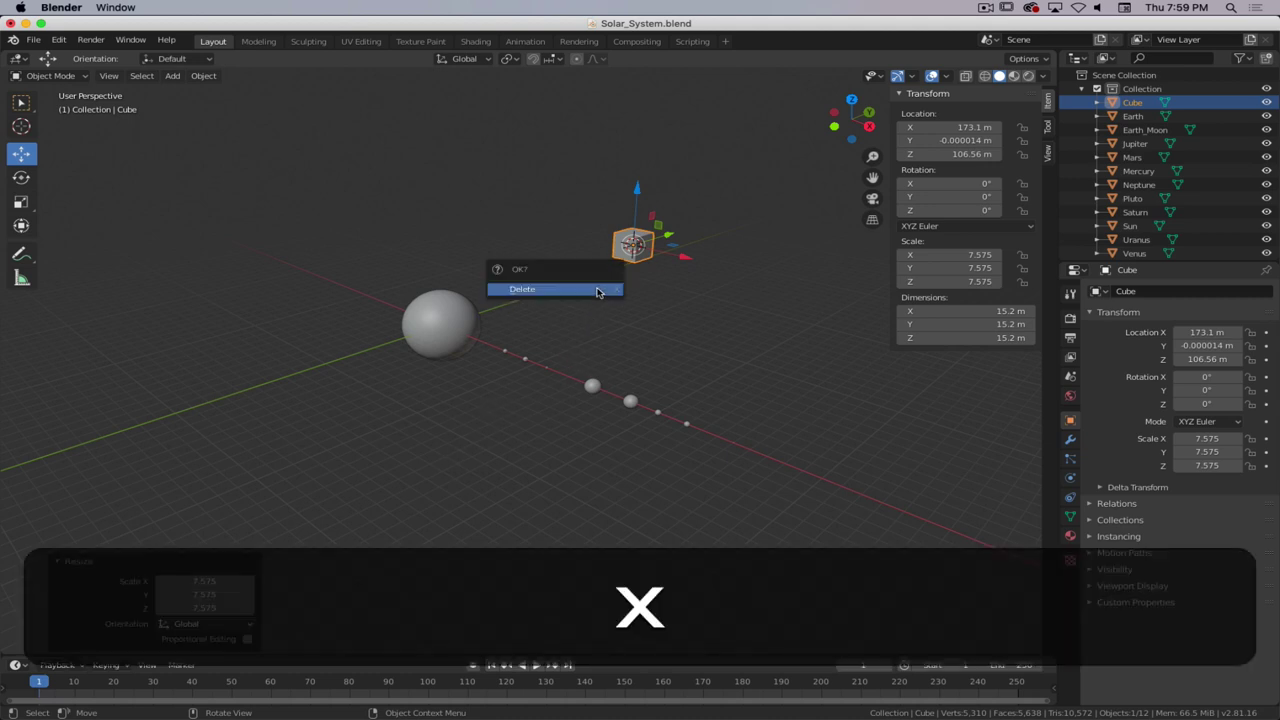
pyautogui.click(598, 290)
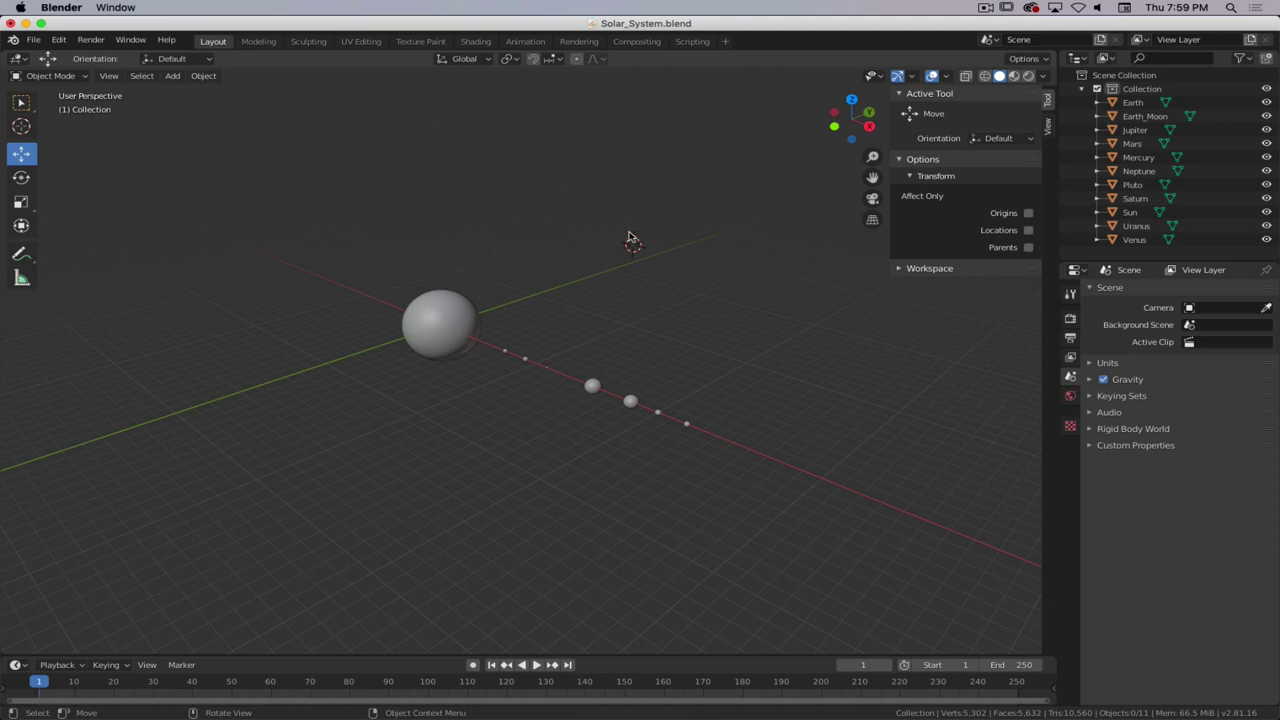
# - Select Saturn, briefly switching to the Cursor tool and back to Move
pyautogui.click(621, 400)
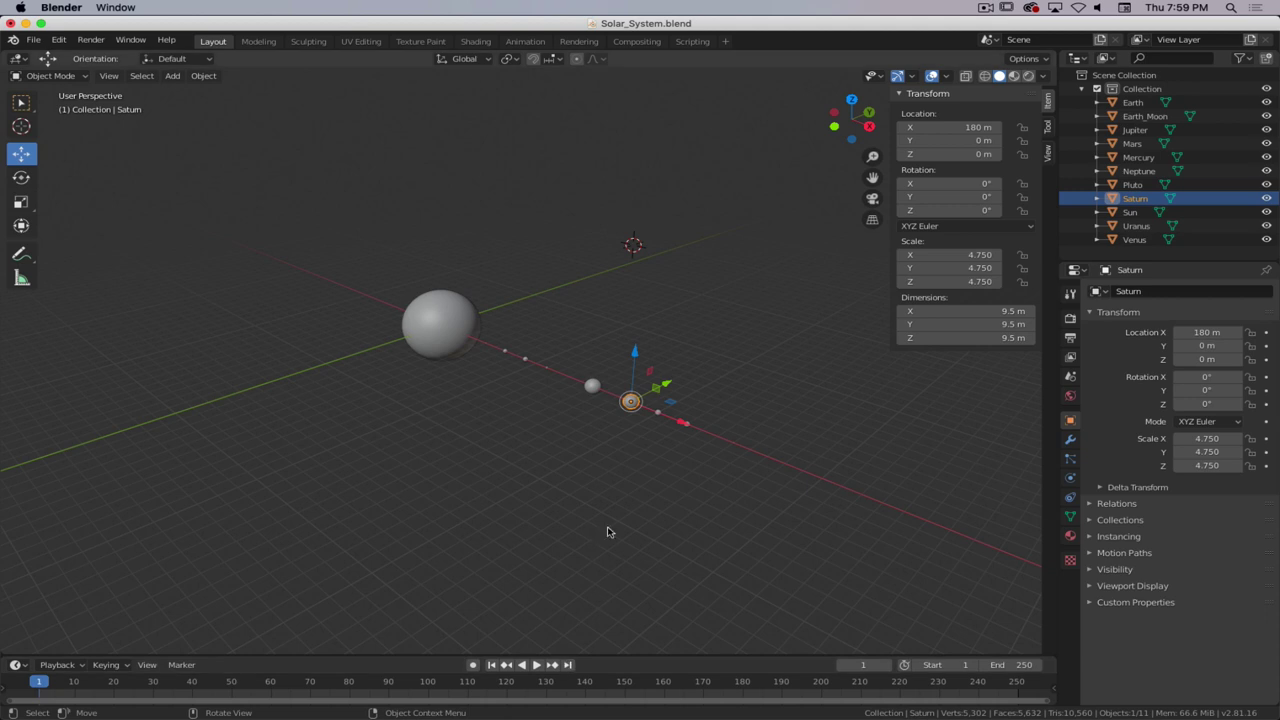
pyautogui.press('super+period')
pyautogui.click(20, 128)
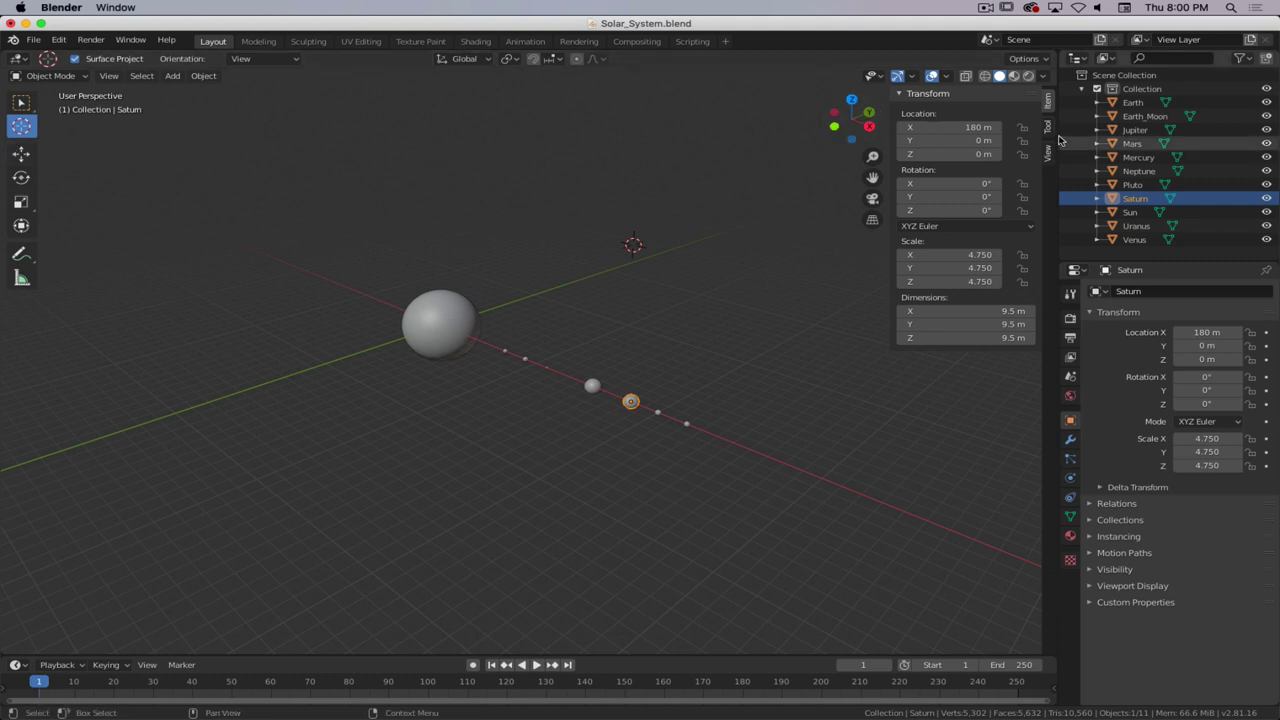
pyautogui.click(22, 154)
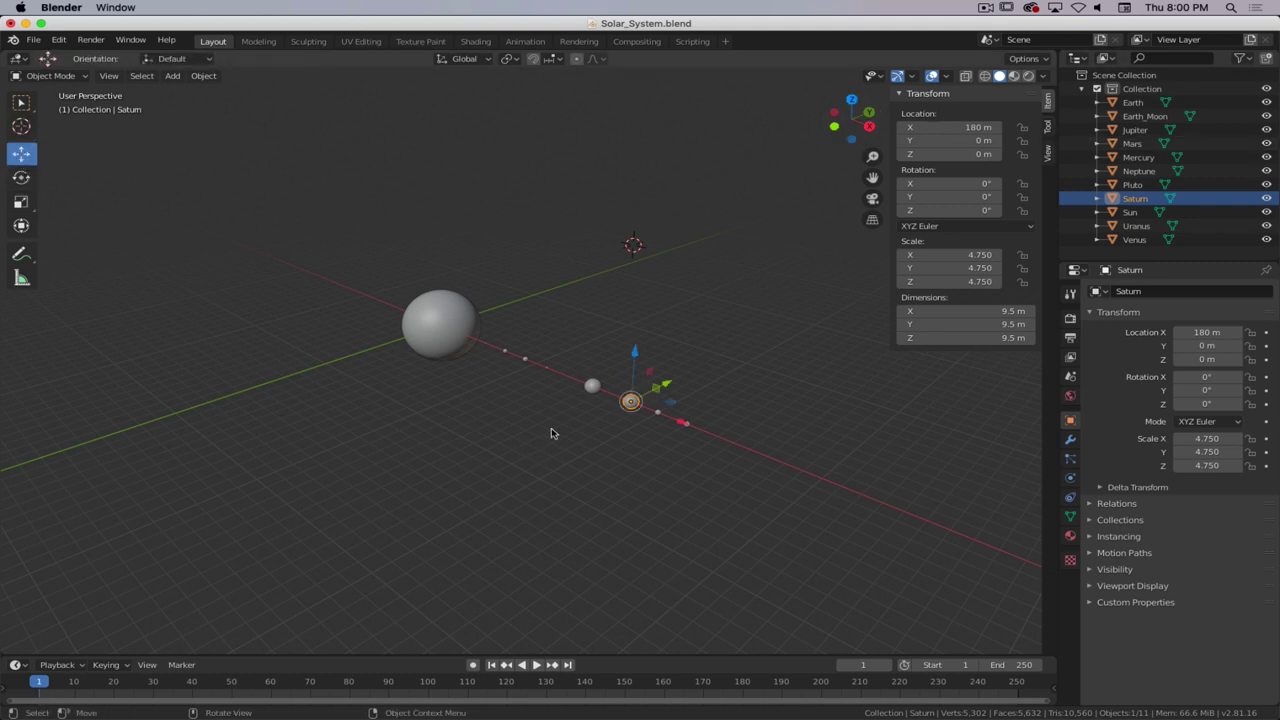
# - Reselect Saturn, frame it with numpad period, and zoom out slightly for a close view
pyautogui.scroll(5, 551, 433)
pyautogui.press('alt')
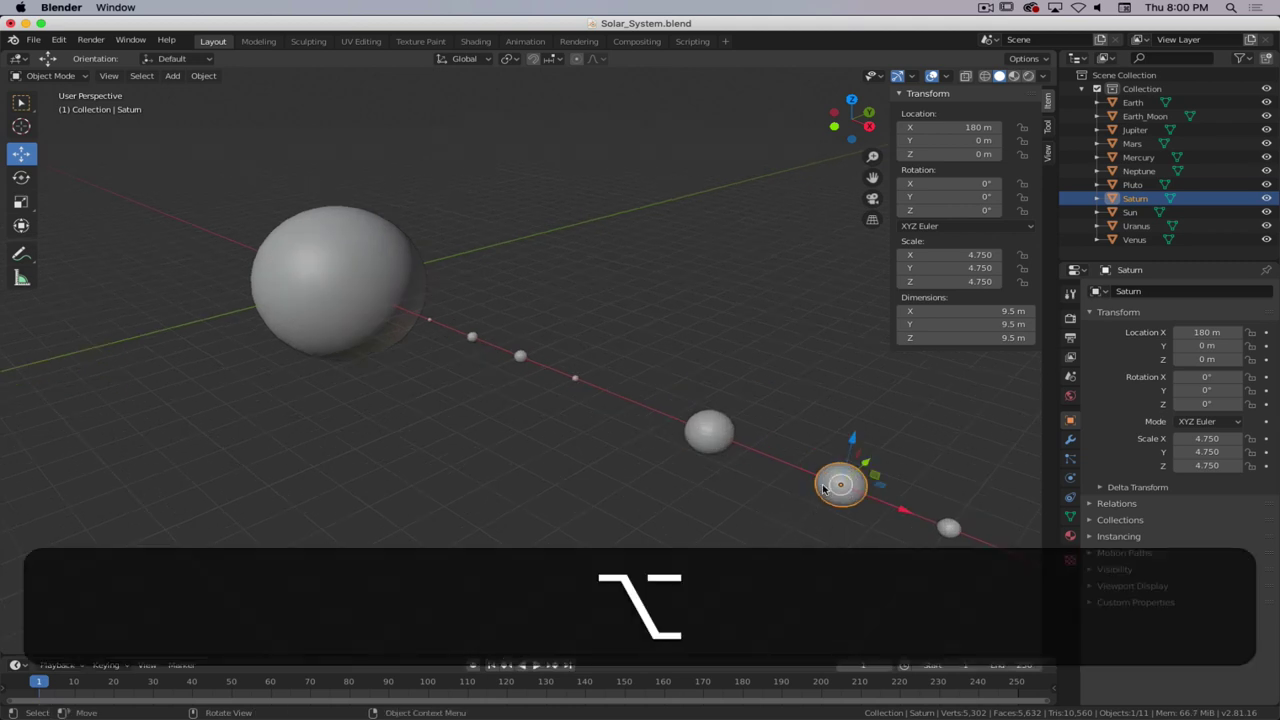
pyautogui.keyDown('alt'); pyautogui.click(825, 489); pyautogui.keyUp('alt')
pyautogui.click(770, 515)
pyautogui.click(842, 486)
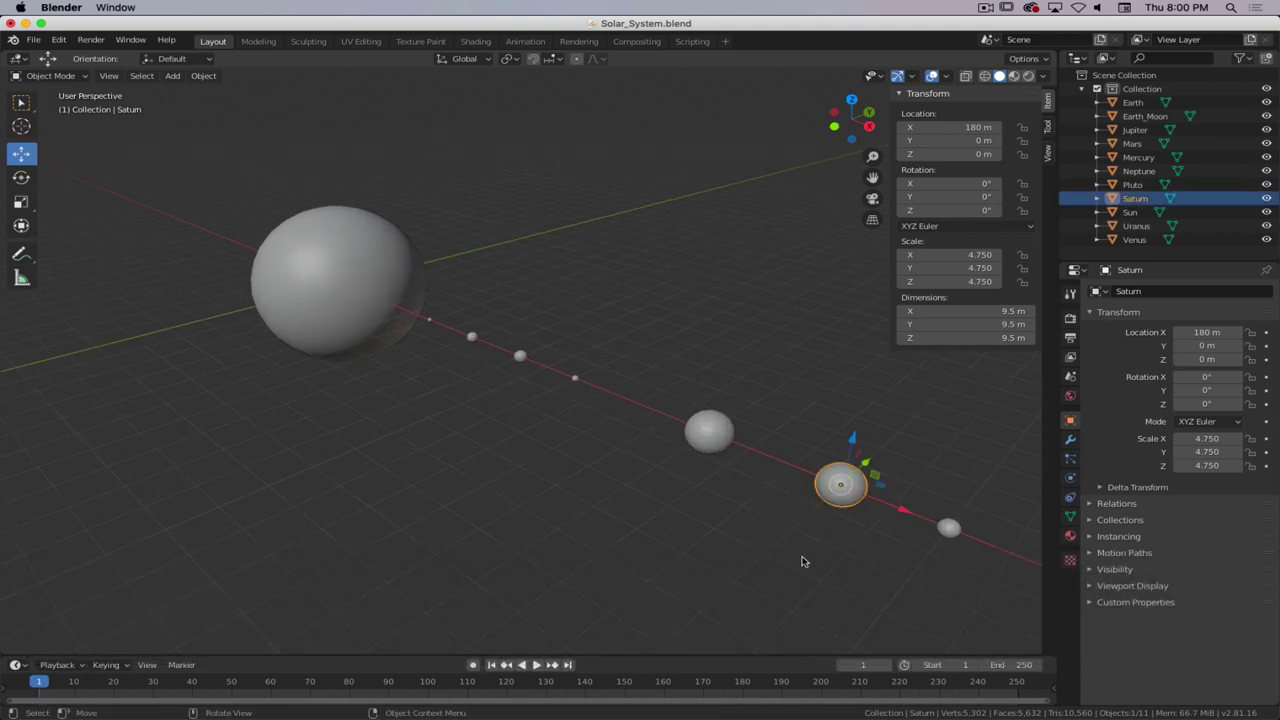
pyautogui.press('KP_Decimal')
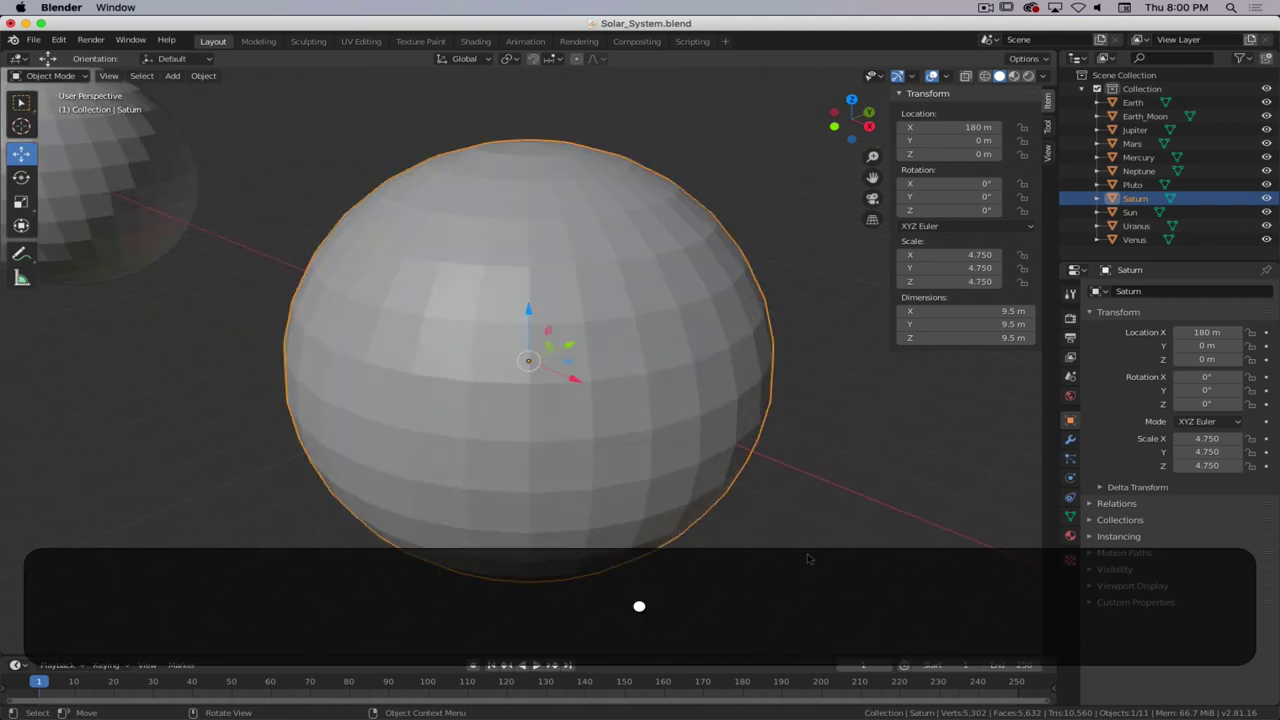
pyautogui.scroll(-3, 614, 395)
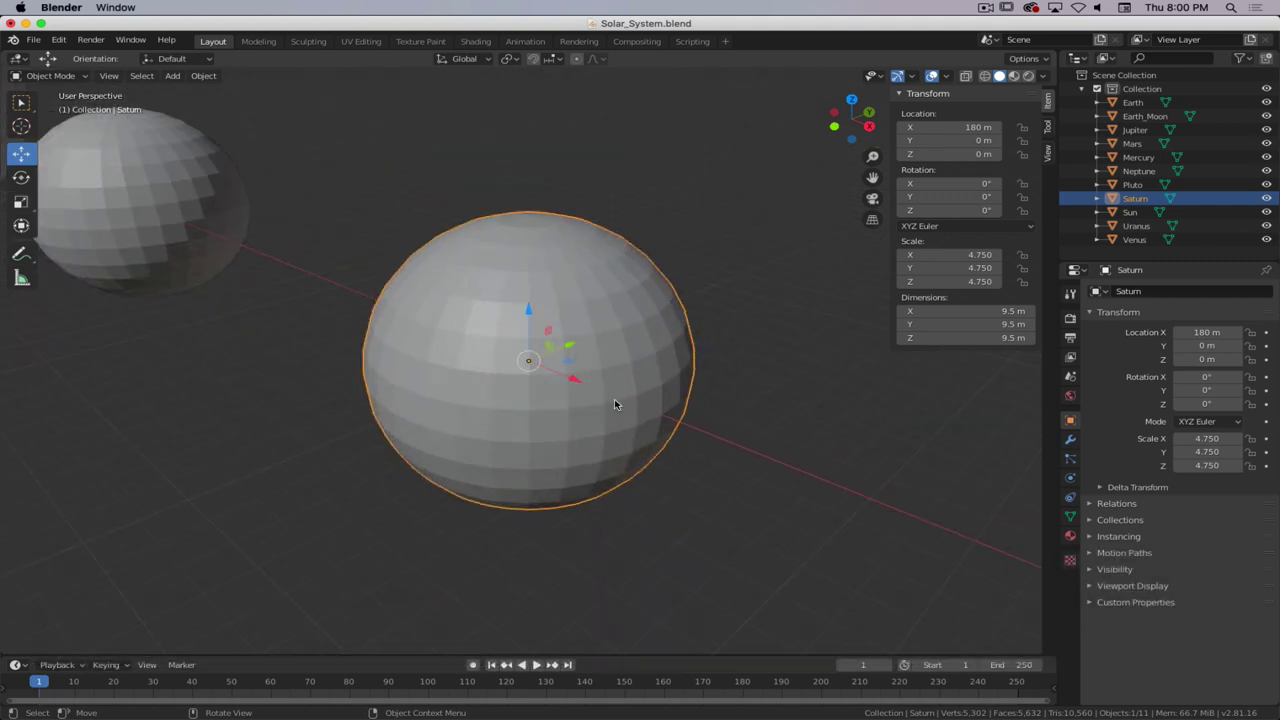
pyautogui.moveTo(606, 566); pyautogui.dragTo(677, 526, button='middle')
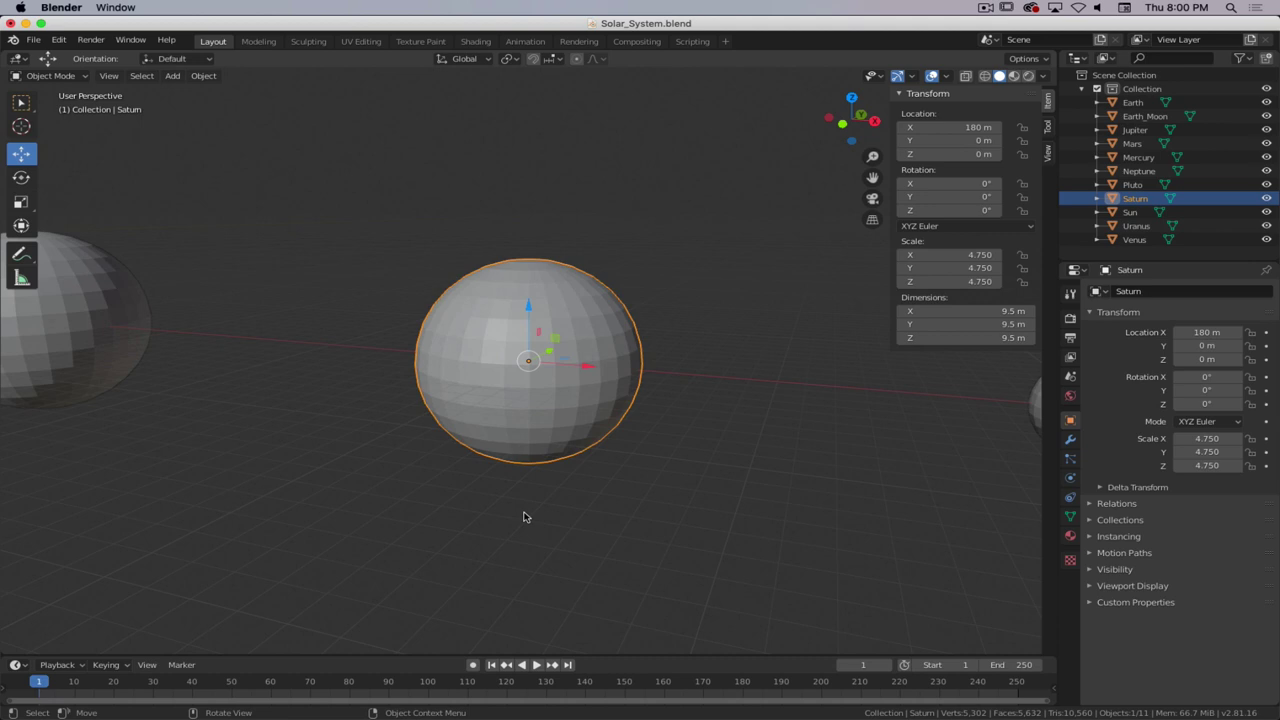
pyautogui.hotkey('shift', 's')
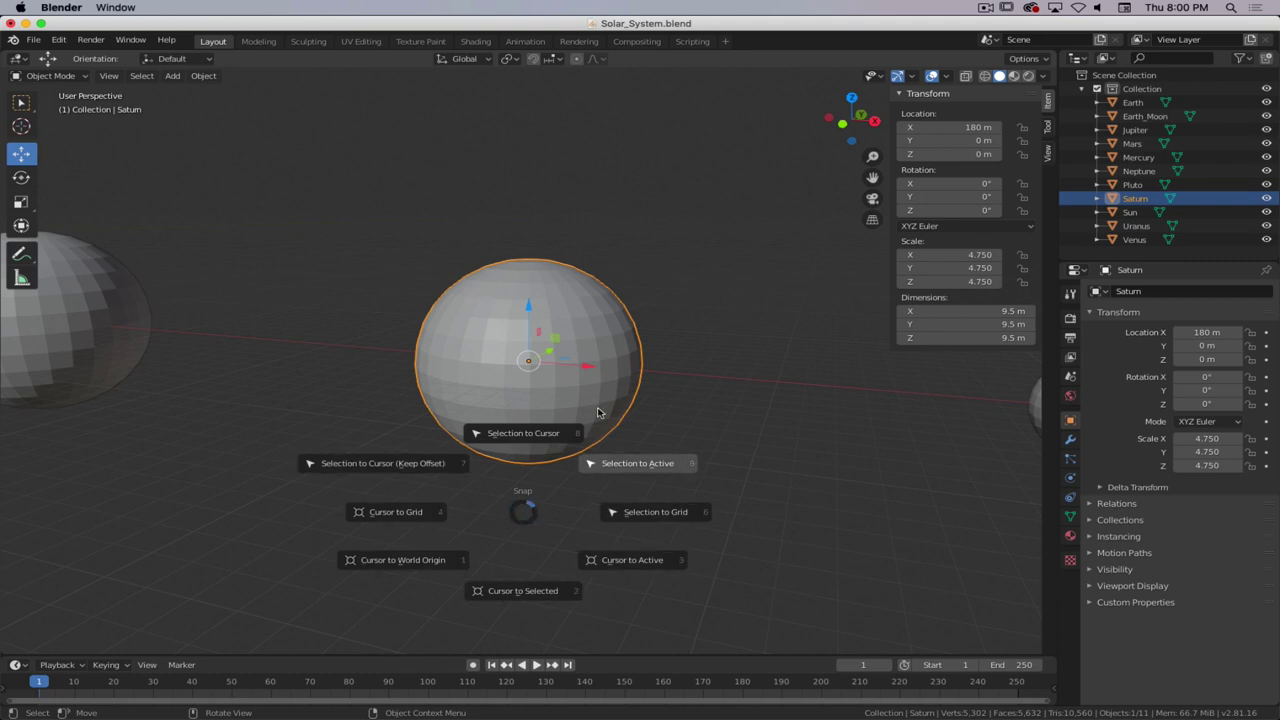
# - Snap the 3D cursor to Saturn's centre with Cursor to Selected, then orbit around it
pyautogui.click(537, 591)
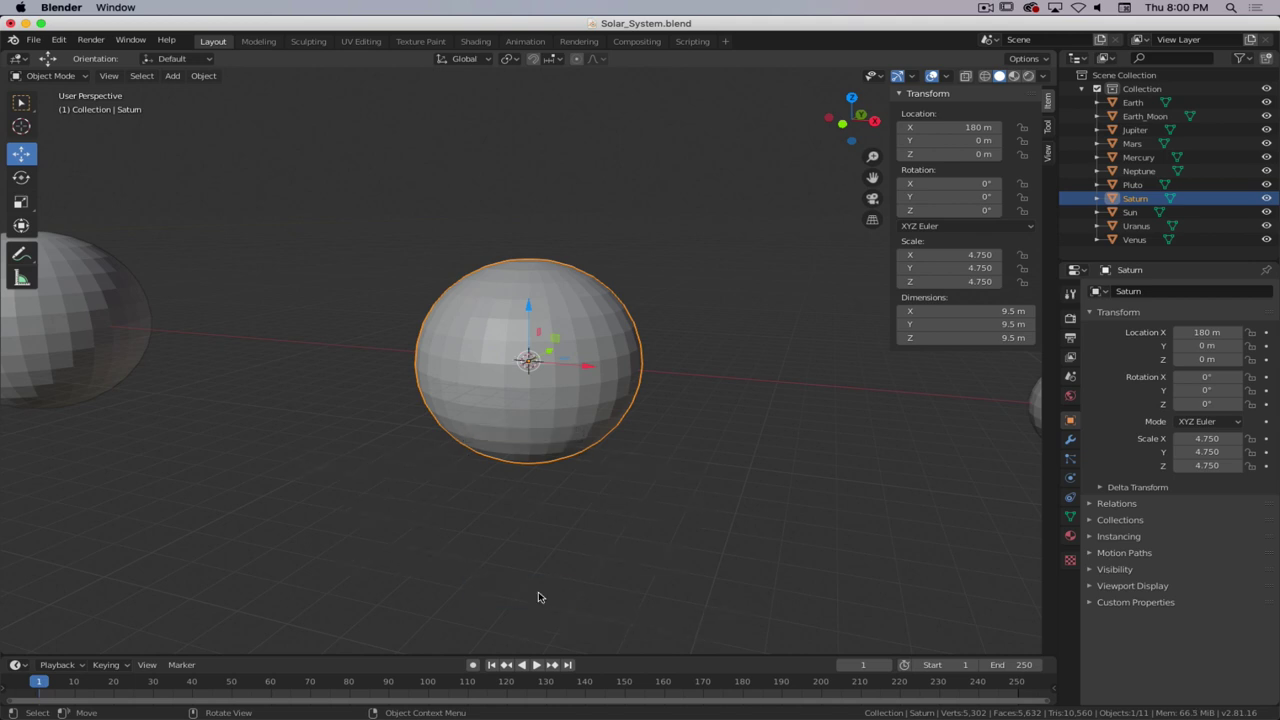
pyautogui.moveTo(784, 454); pyautogui.dragTo(694, 480, button='middle')
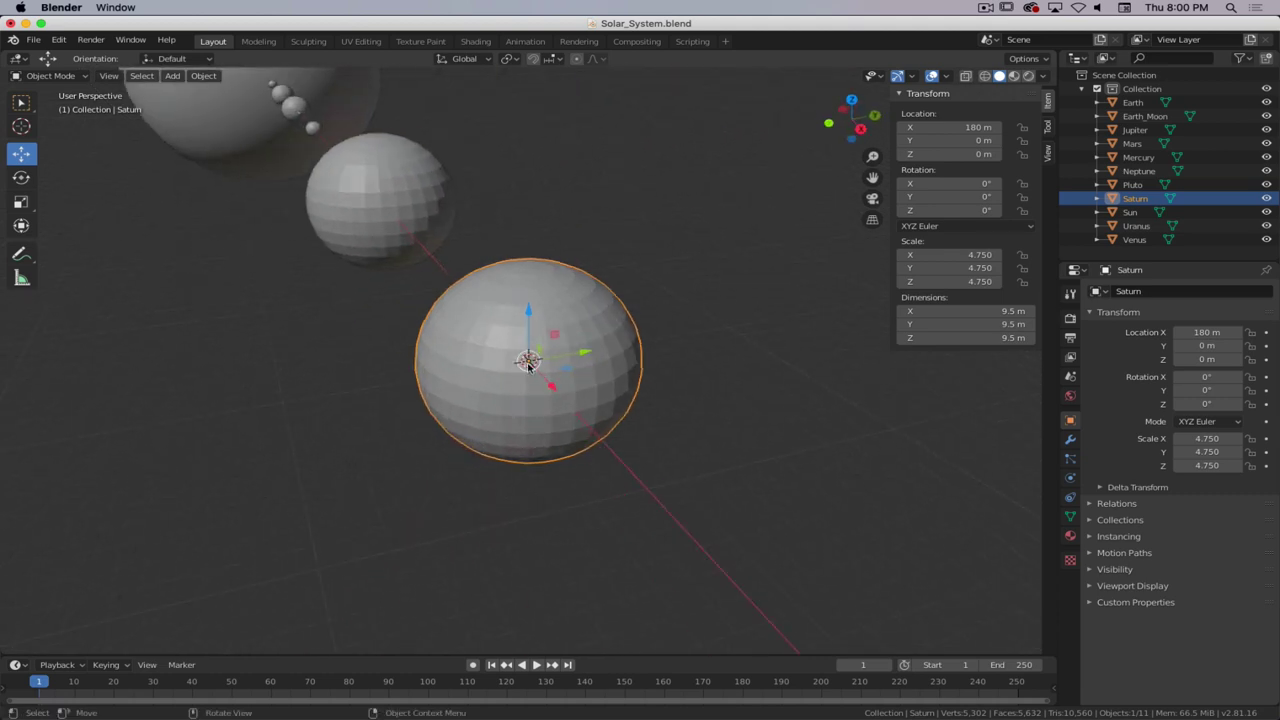
pyautogui.moveTo(549, 466); pyautogui.dragTo(631, 477, button='middle')
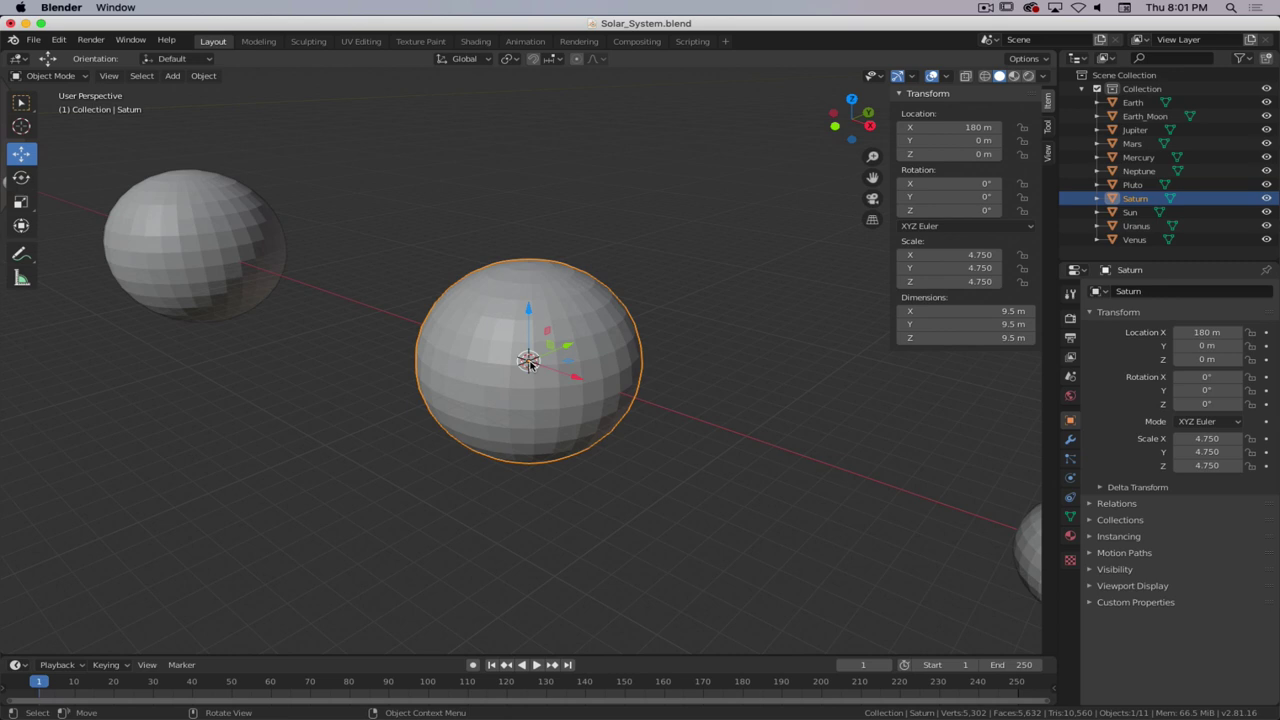
pyautogui.moveTo(675, 429)
pyautogui.mouseDown(button='middle')
pyautogui.moveTo(591, 477)
pyautogui.moveTo(449, 423)
pyautogui.moveTo(687, 408)
pyautogui.mouseUp(button='middle')
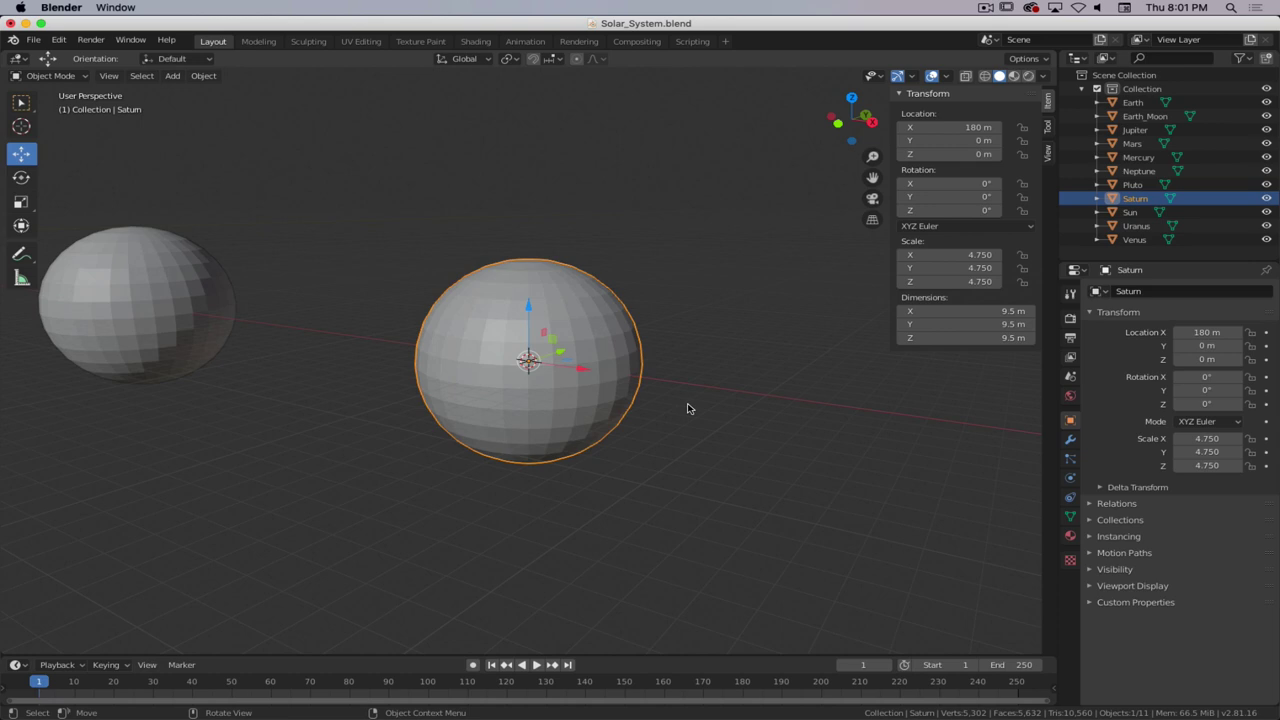
# - Add a torus at the cursor on Saturn and view it front-on in wireframe
pyautogui.press('super+period')
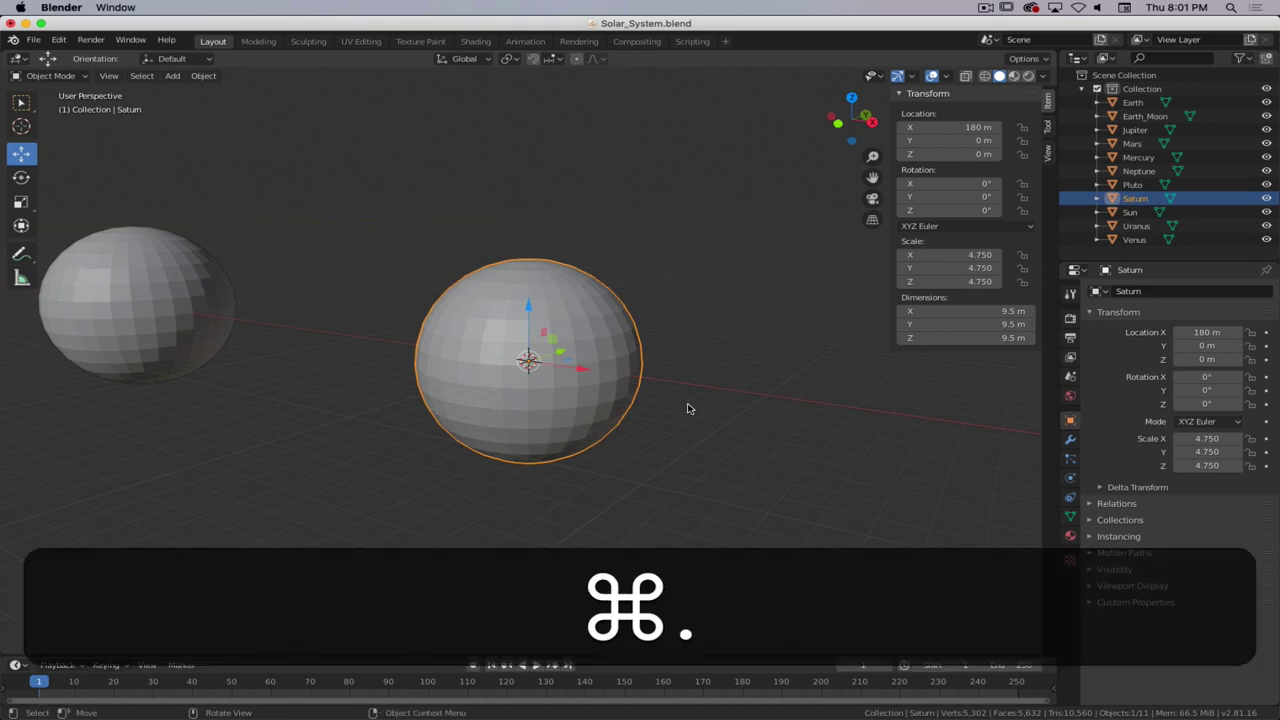
pyautogui.hotkey('shift', 'a')
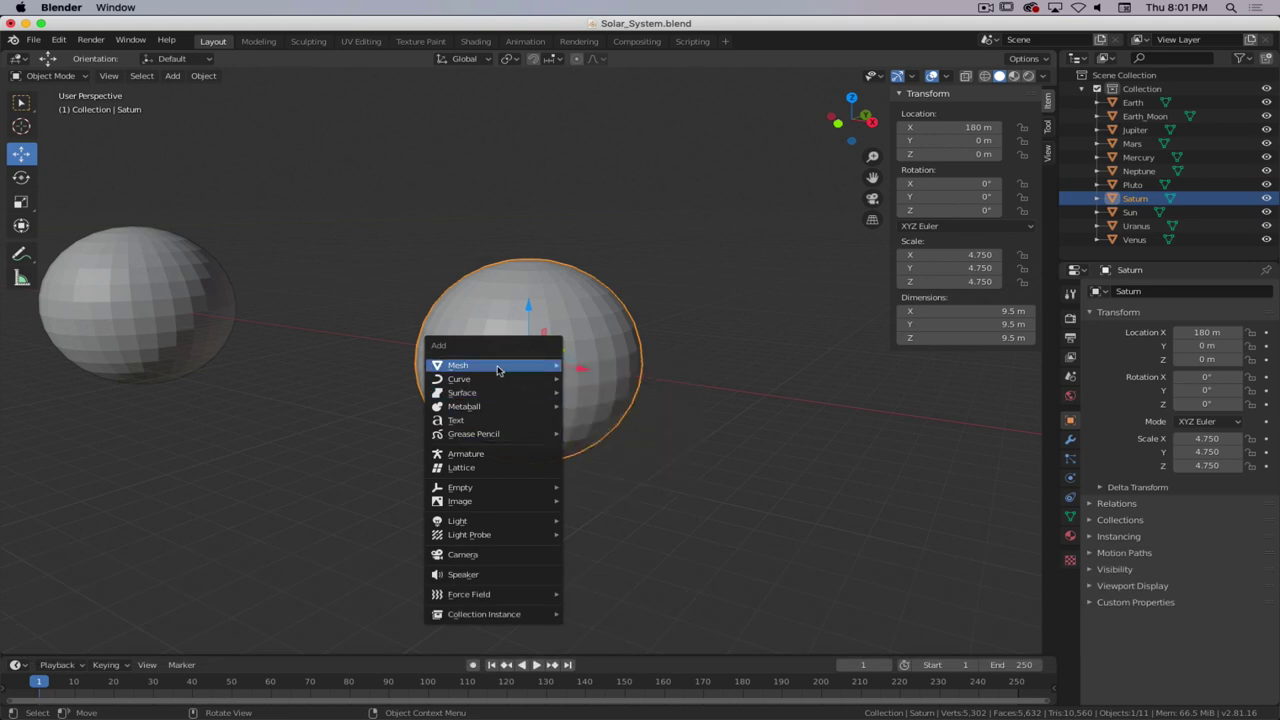
pyautogui.moveTo(490, 367)
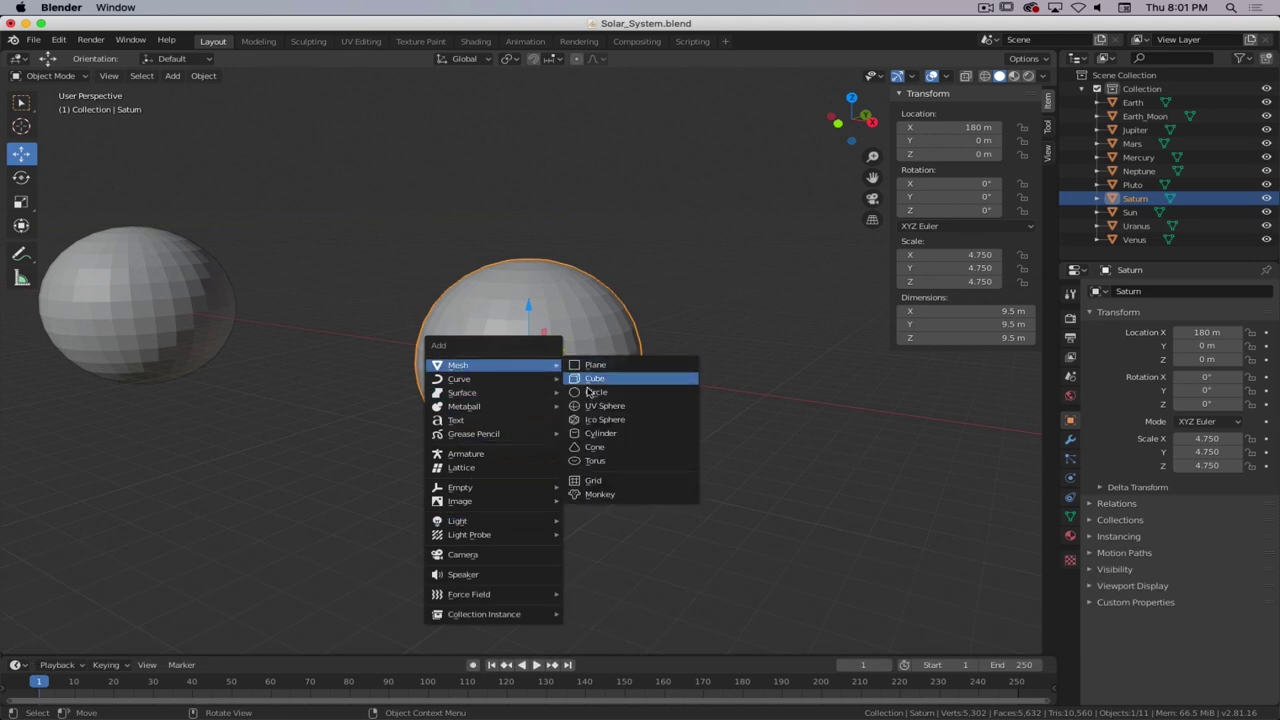
pyautogui.click(620, 463)
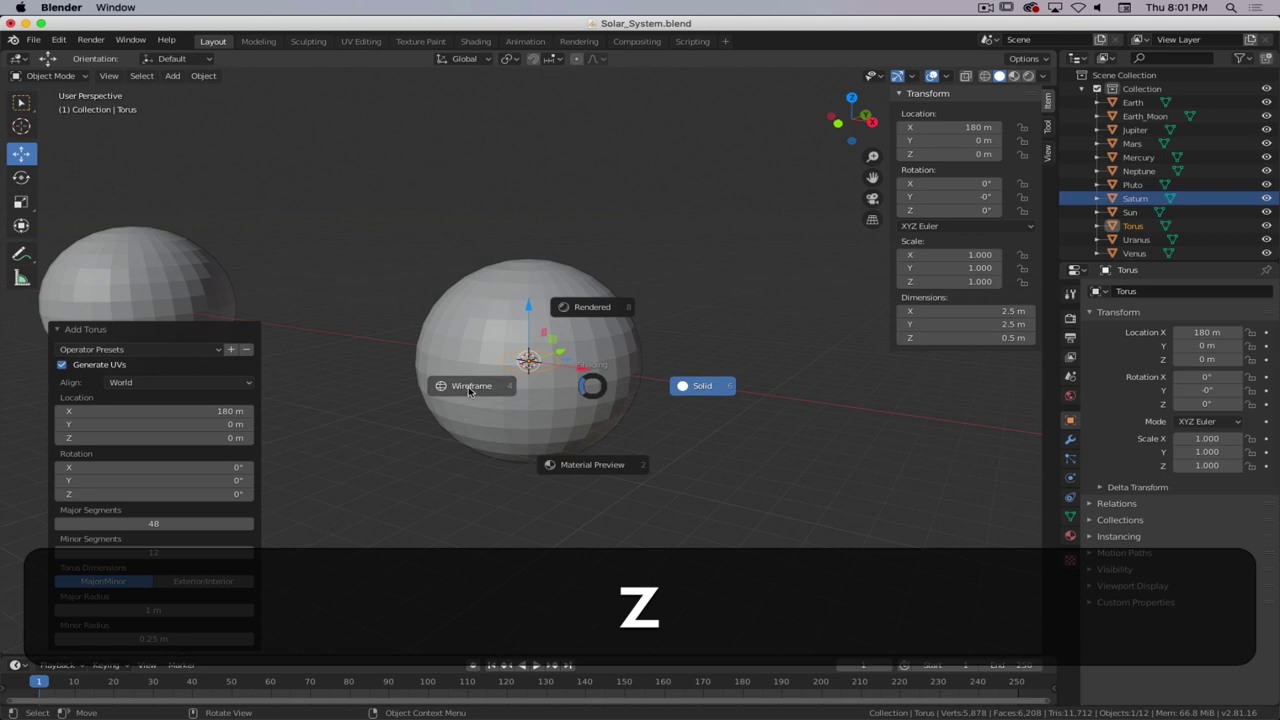
pyautogui.click(548, 389)
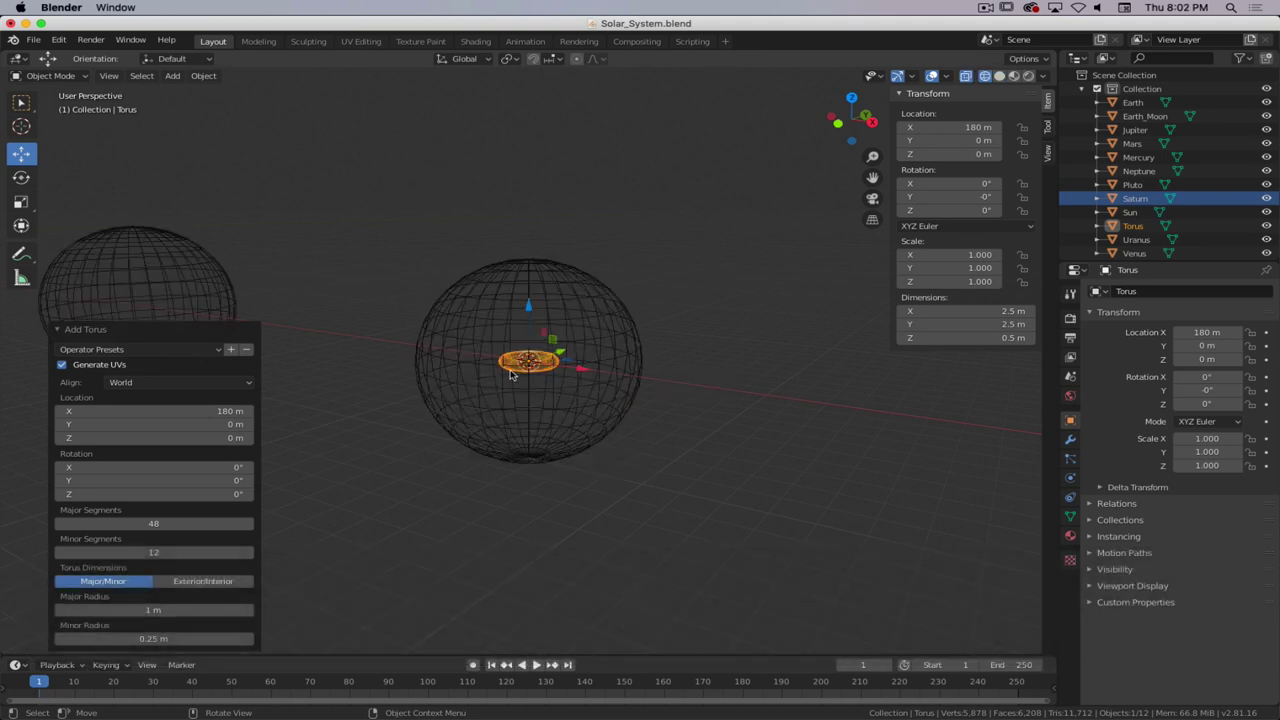
pyautogui.press('1')
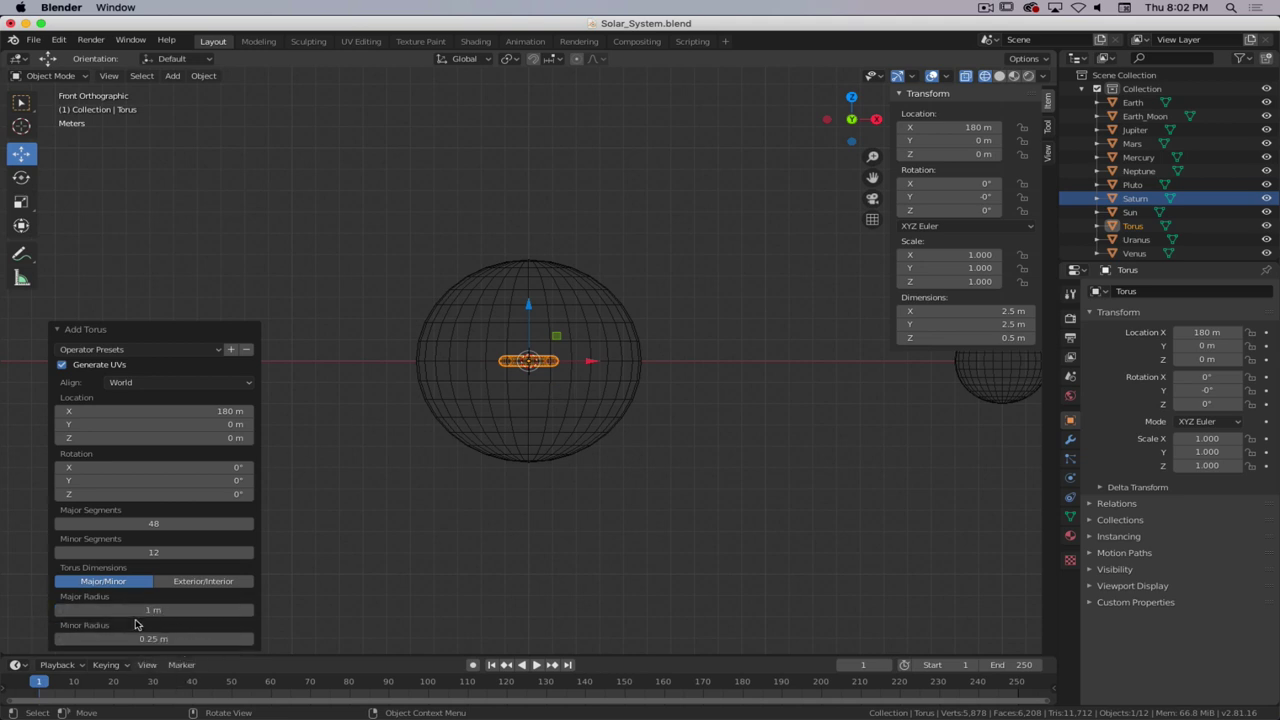
# - Widen the torus to a 7.8 m major radius and thicken it to 1.4 m minor radius
pyautogui.moveTo(153, 610); pyautogui.dragTo(551, 482)
pyautogui.moveTo(671, 412); pyautogui.dragTo(626, 443, button='middle')
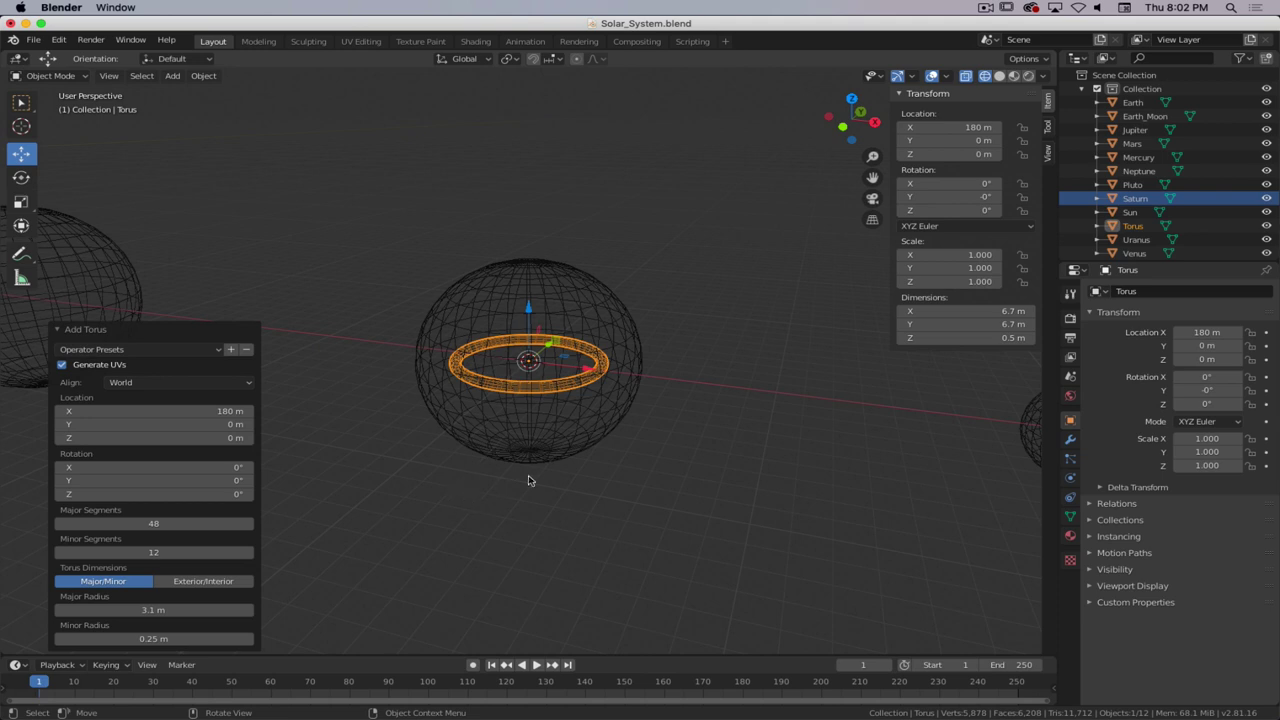
pyautogui.moveTo(165, 610); pyautogui.dragTo(890, 5)
pyautogui.click(999, 76)
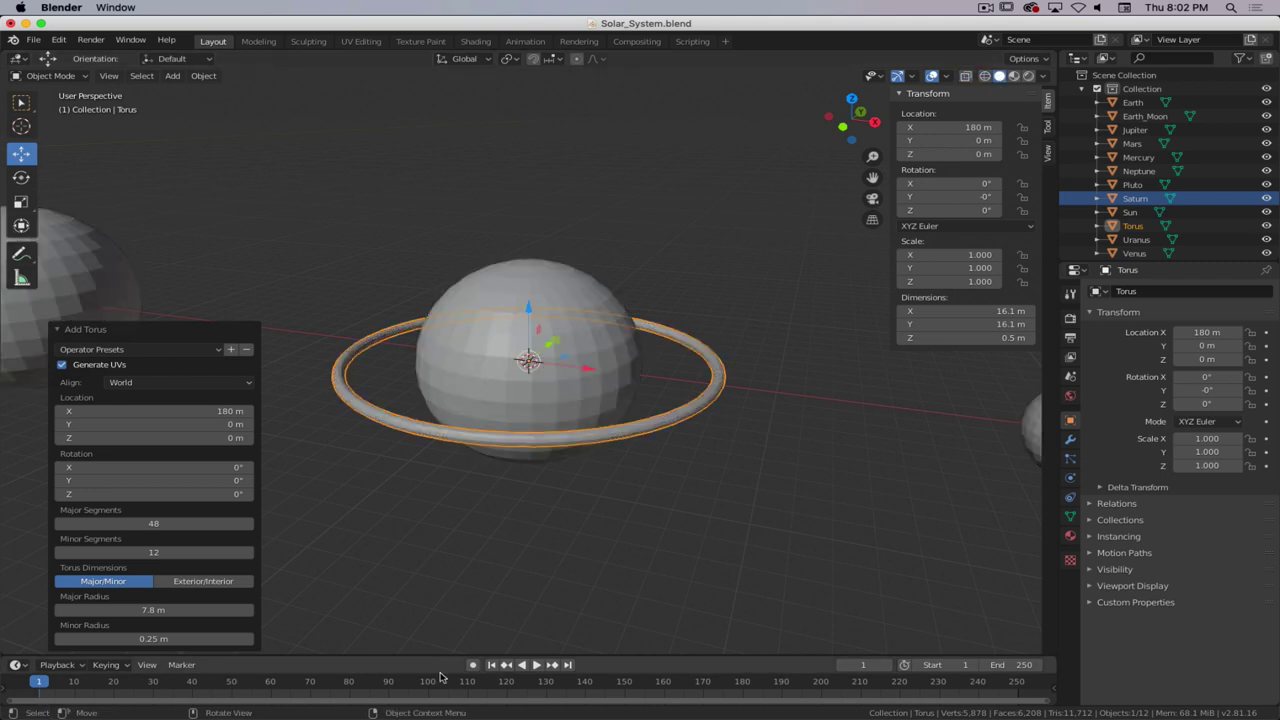
pyautogui.moveTo(530, 522)
pyautogui.mouseDown(button='middle')
pyautogui.moveTo(509, 583)
pyautogui.moveTo(526, 603)
pyautogui.moveTo(548, 530)
pyautogui.mouseUp(button='middle')
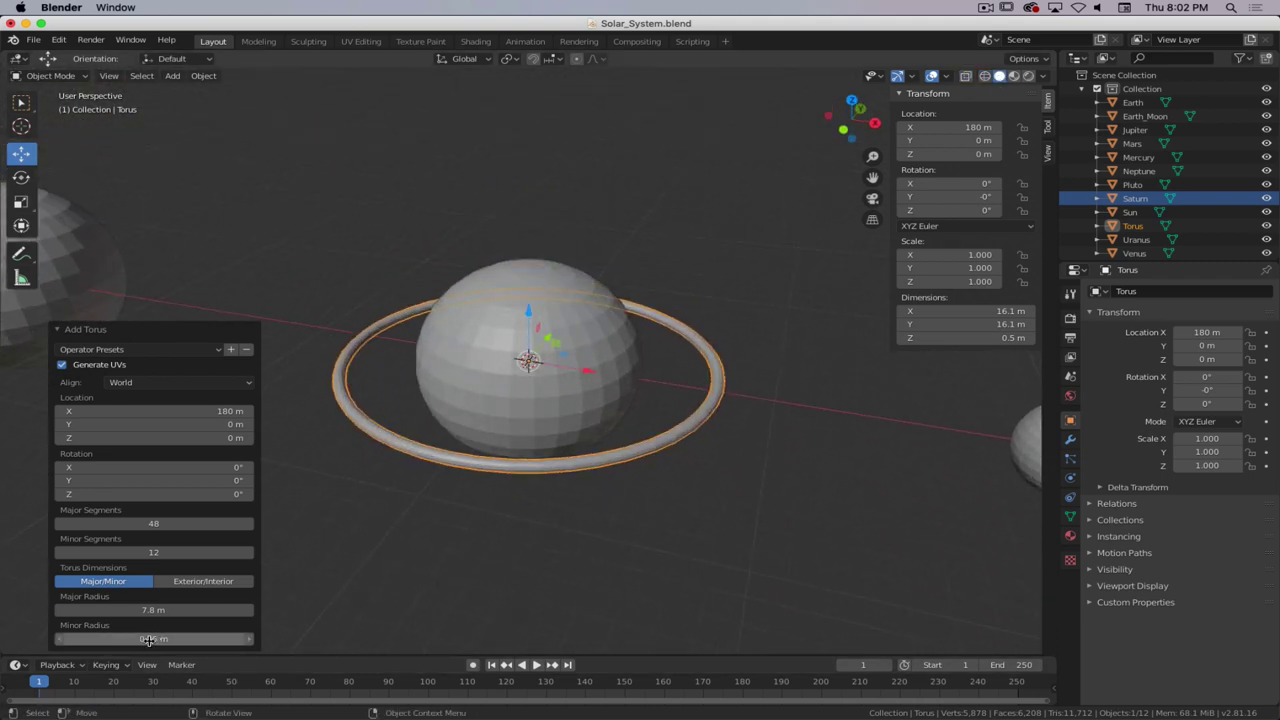
pyautogui.moveTo(150, 638); pyautogui.dragTo(258, 636)
pyautogui.moveTo(443, 537); pyautogui.dragTo(505, 560, button='middle')
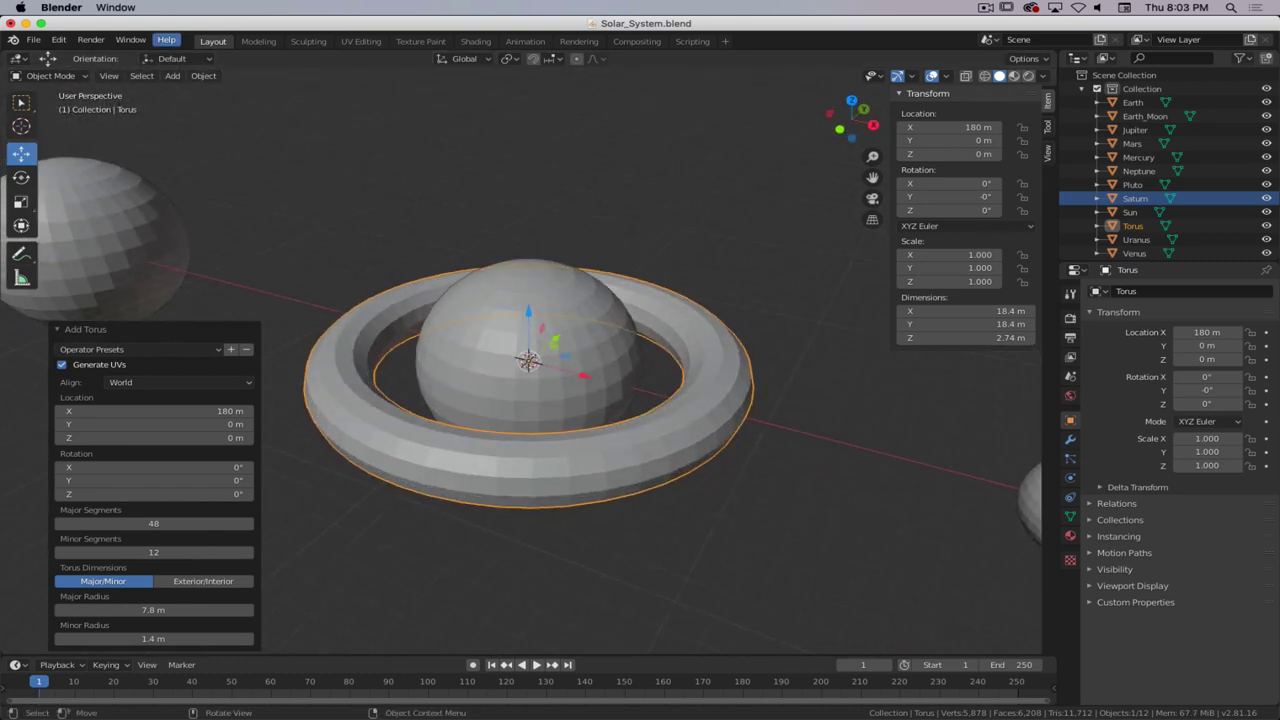
pyautogui.press('super+Tab')
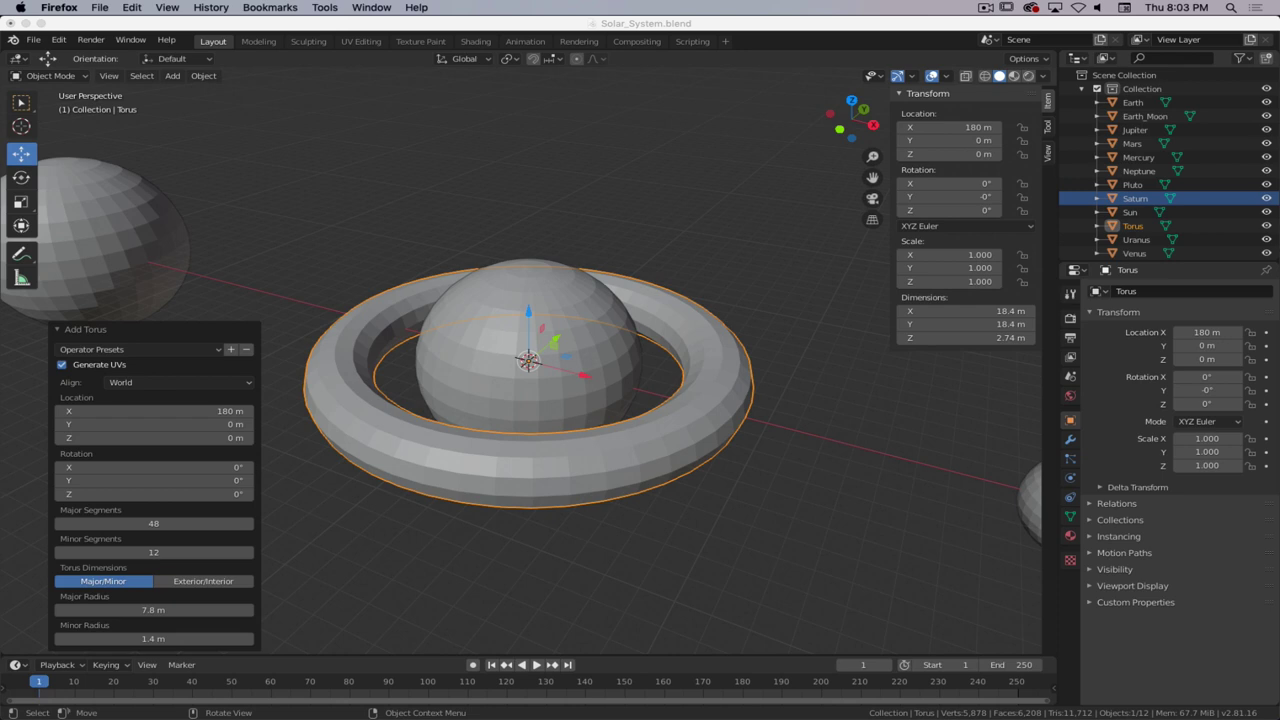
pyautogui.write('ar')
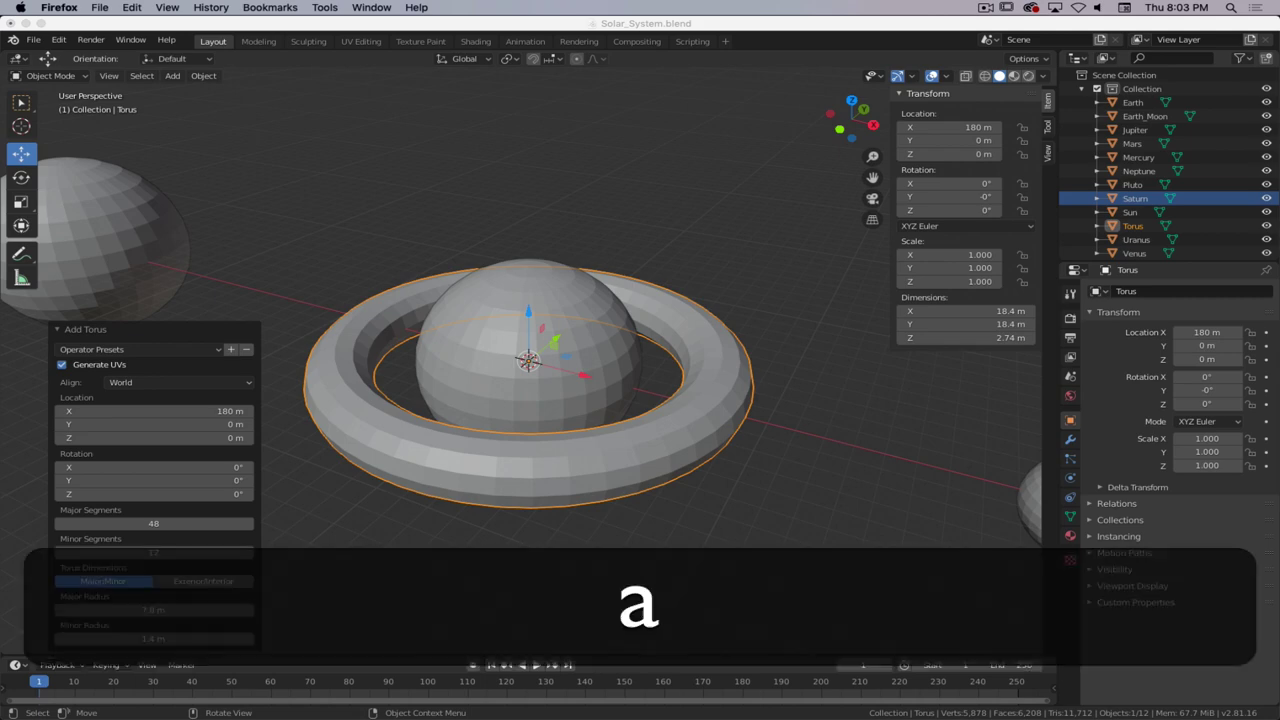
pyautogui.press('Return')
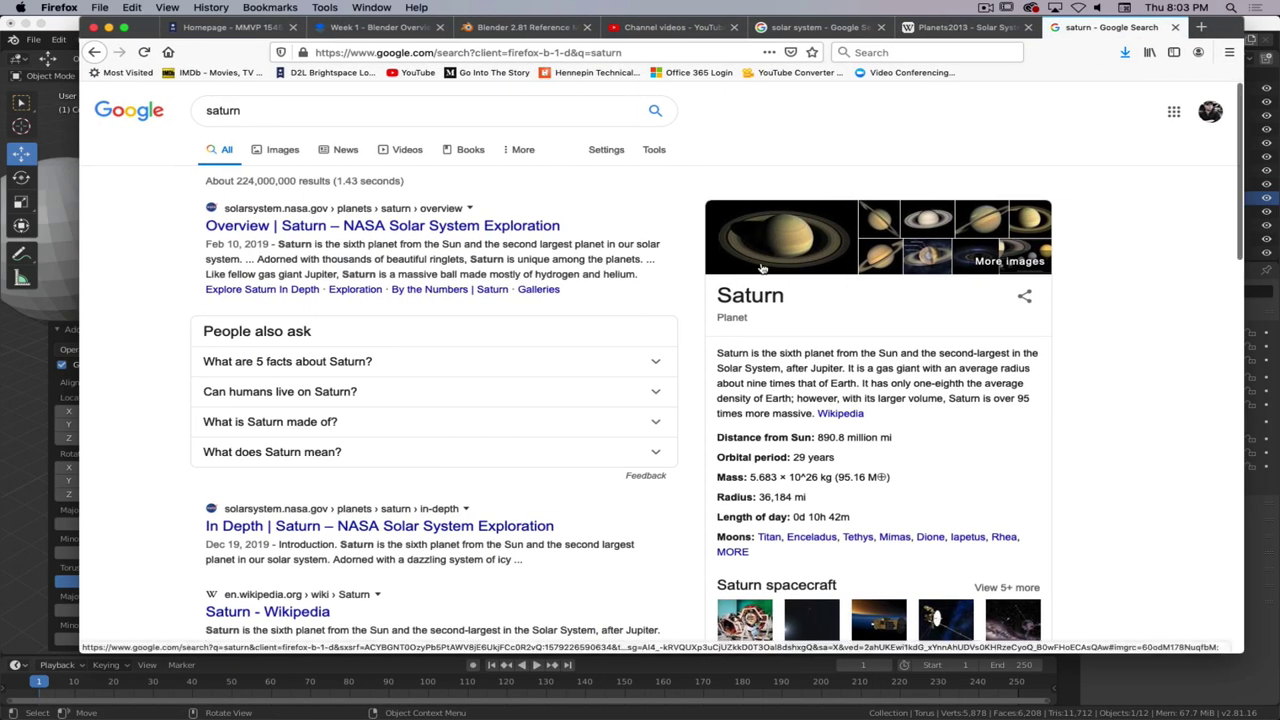
pyautogui.click(760, 267)
pyautogui.click(200, 285)
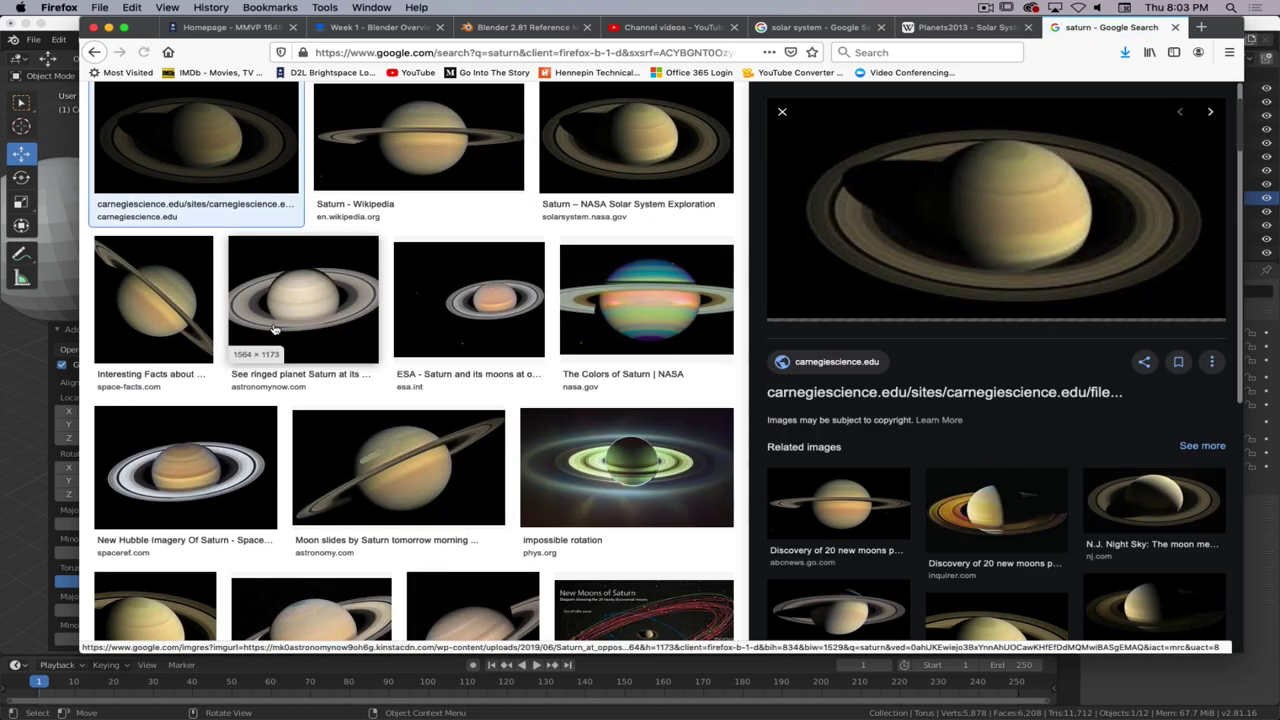
pyautogui.click(935, 211)
pyautogui.click(940, 343)
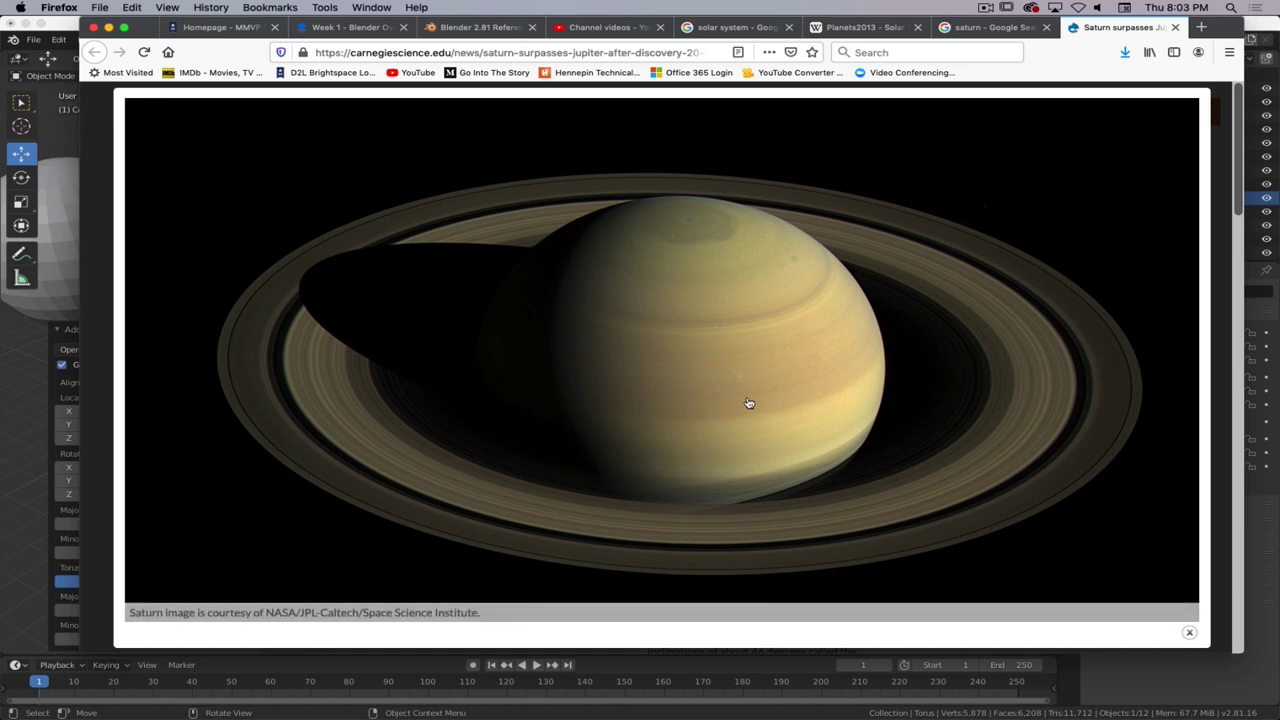
pyautogui.press('super+m')
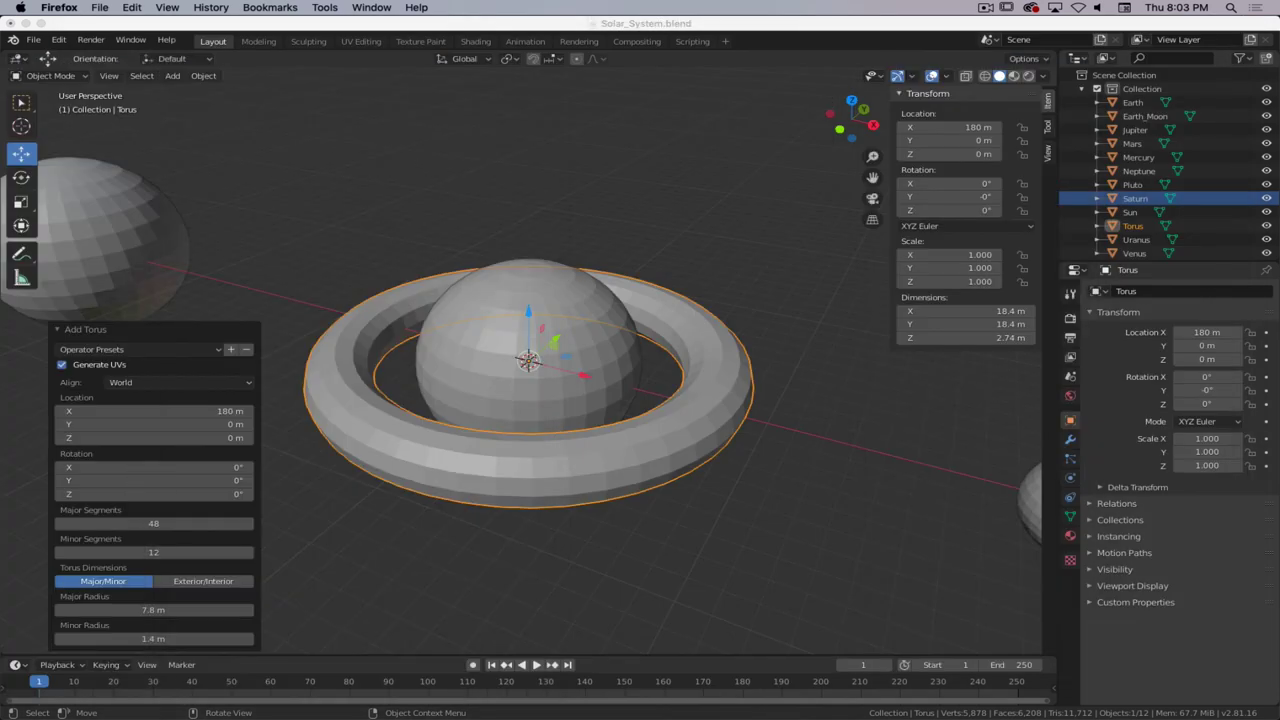
# - Set the ring's minor radius to 1.6 m and major radius to 7.9 m, then select the Torus
pyautogui.click(697, 30)
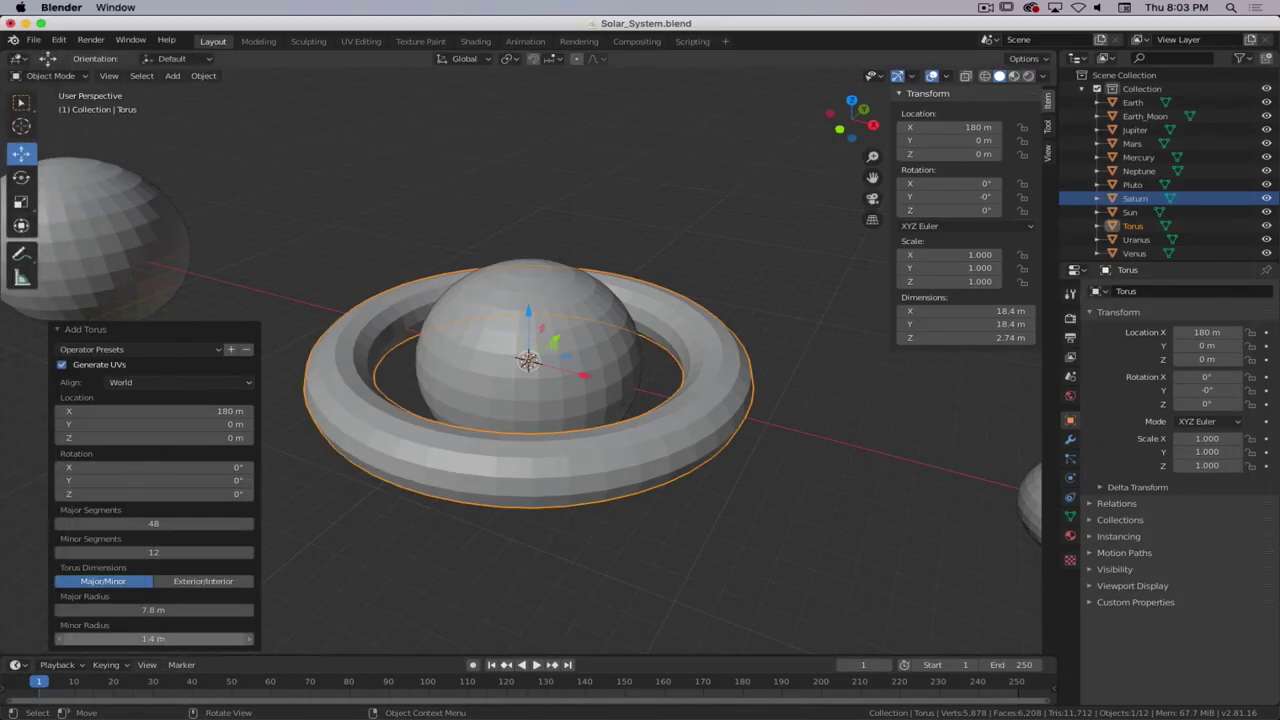
pyautogui.moveTo(150, 638); pyautogui.dragTo(176, 638)
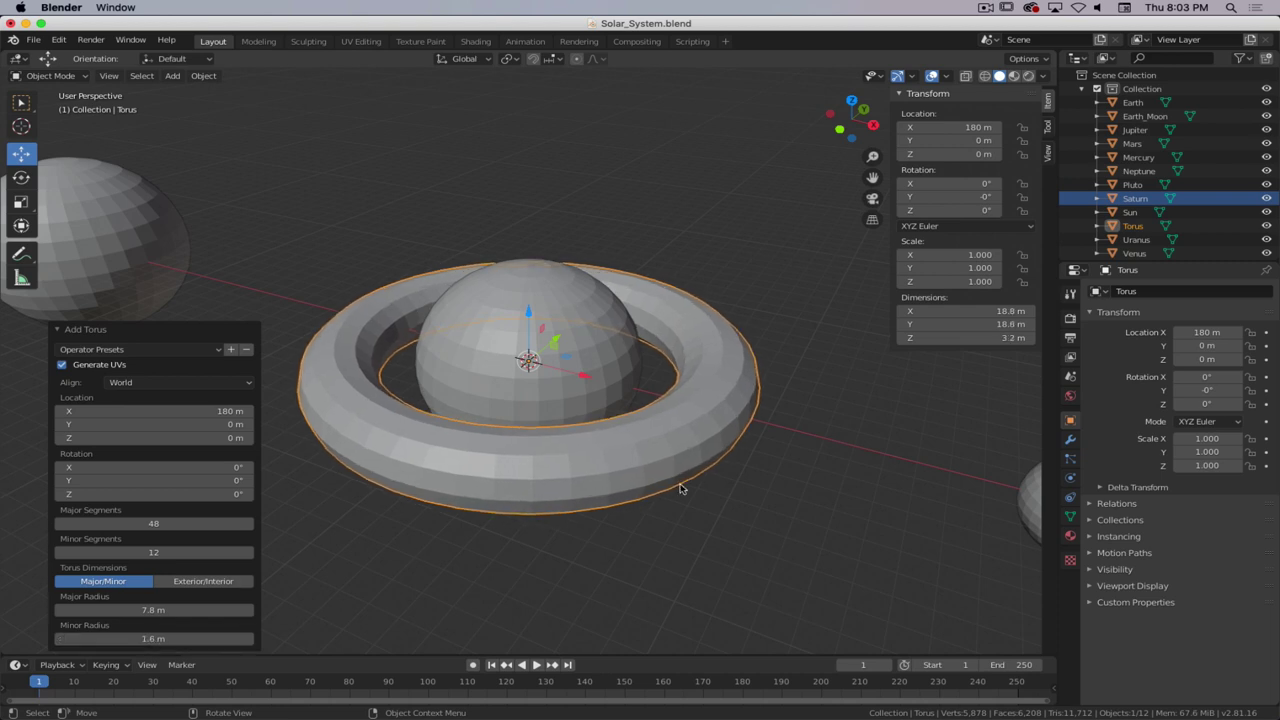
pyautogui.moveTo(699, 516); pyautogui.dragTo(699, 419, button='middle')
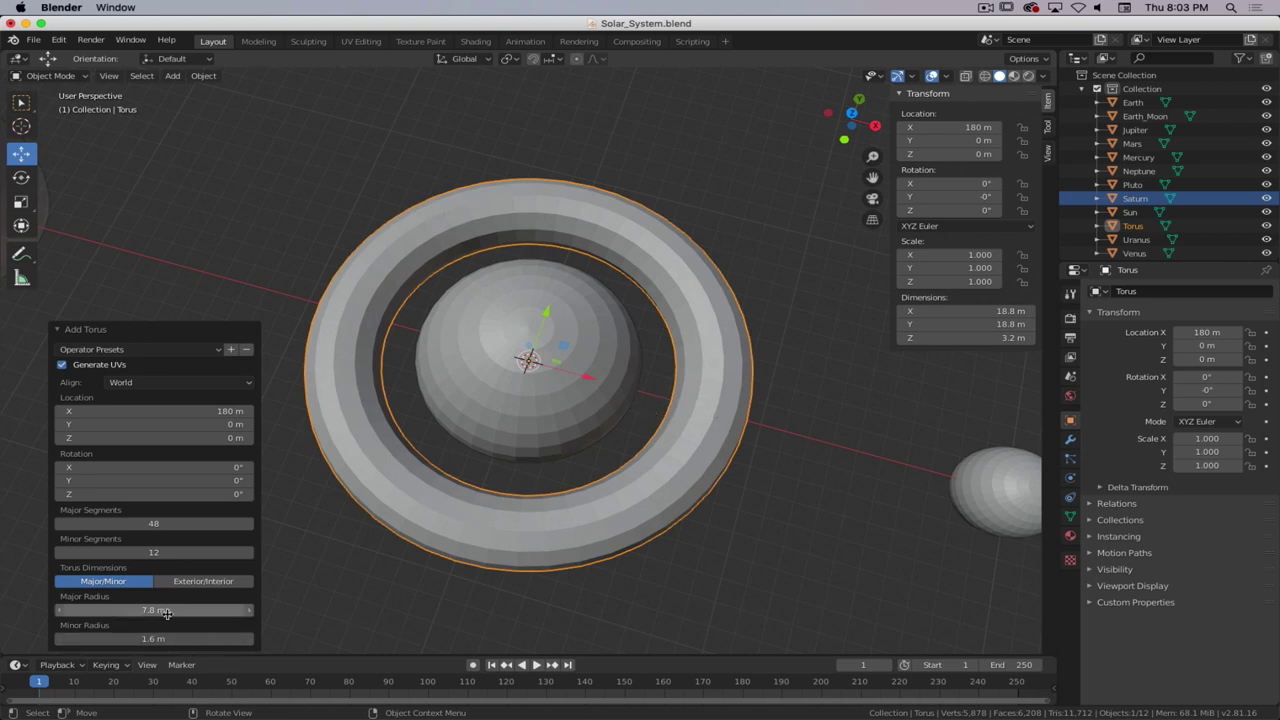
pyautogui.moveTo(156, 610); pyautogui.dragTo(166, 610)
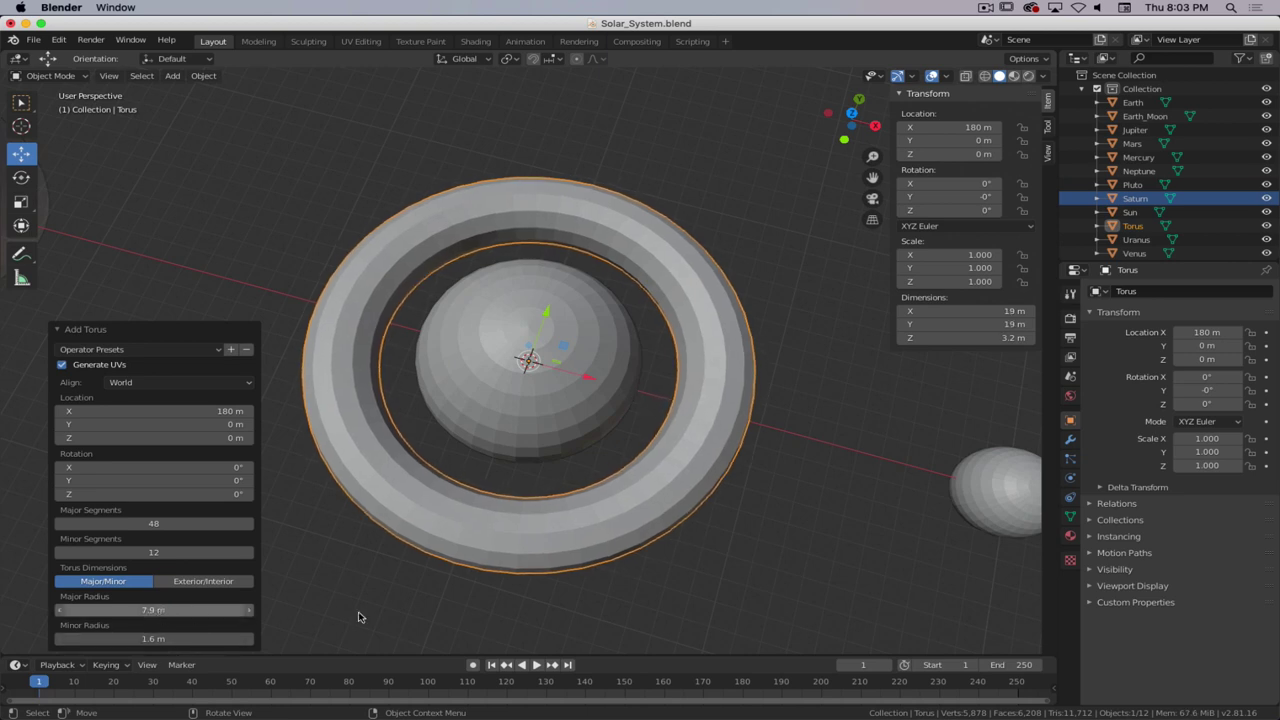
pyautogui.moveTo(709, 566); pyautogui.dragTo(521, 490, button='middle')
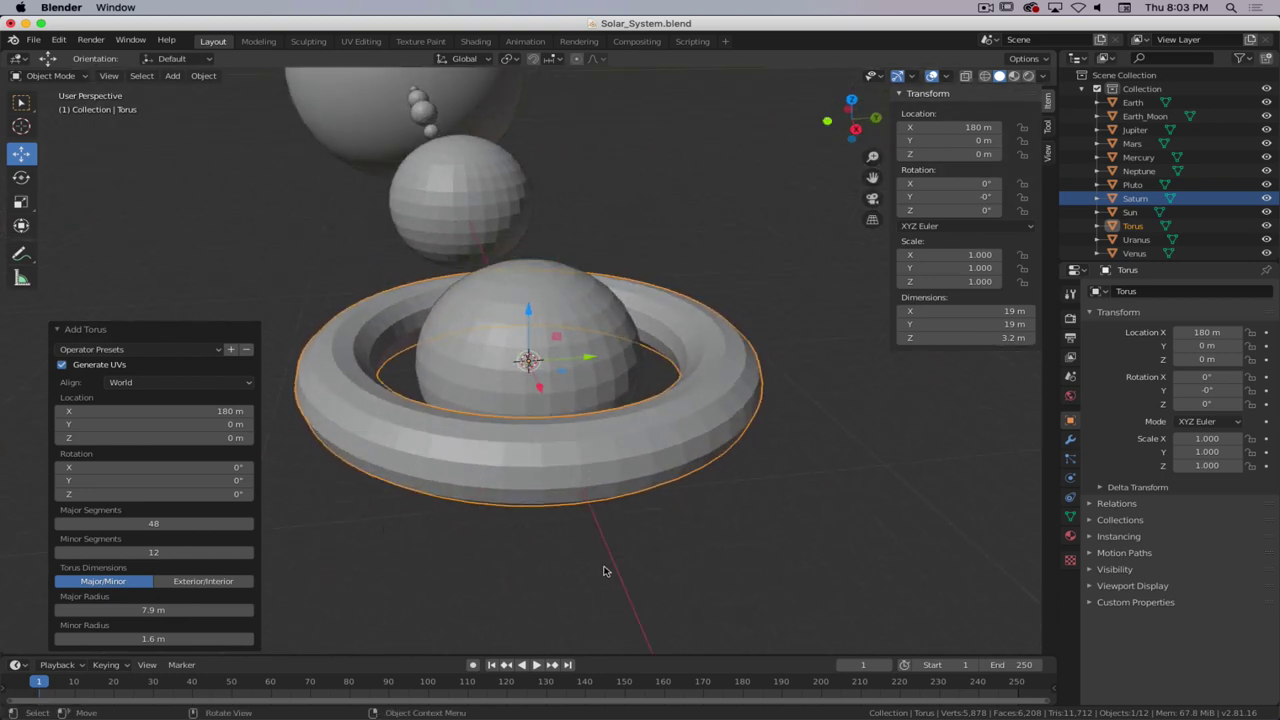
pyautogui.click(686, 438)
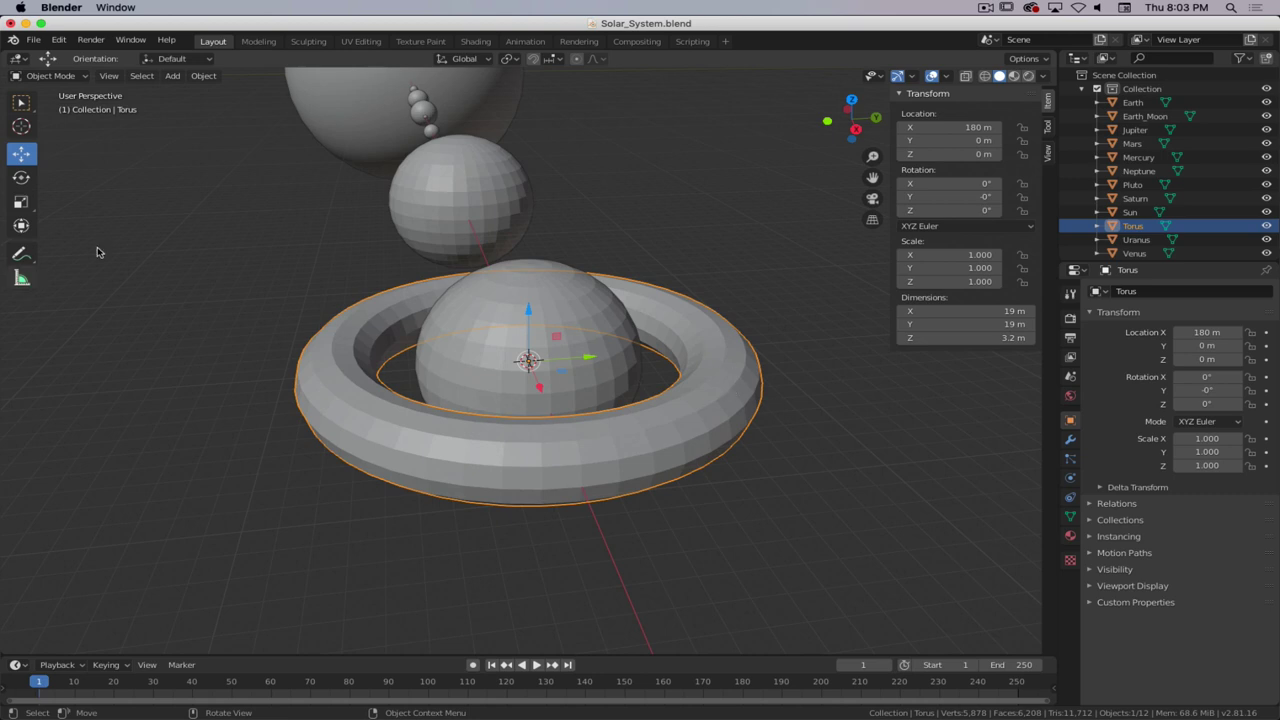
# - Squash Saturn's torus roughly flat along Z with the Scale tool, checking from the front view
pyautogui.click(21, 204)
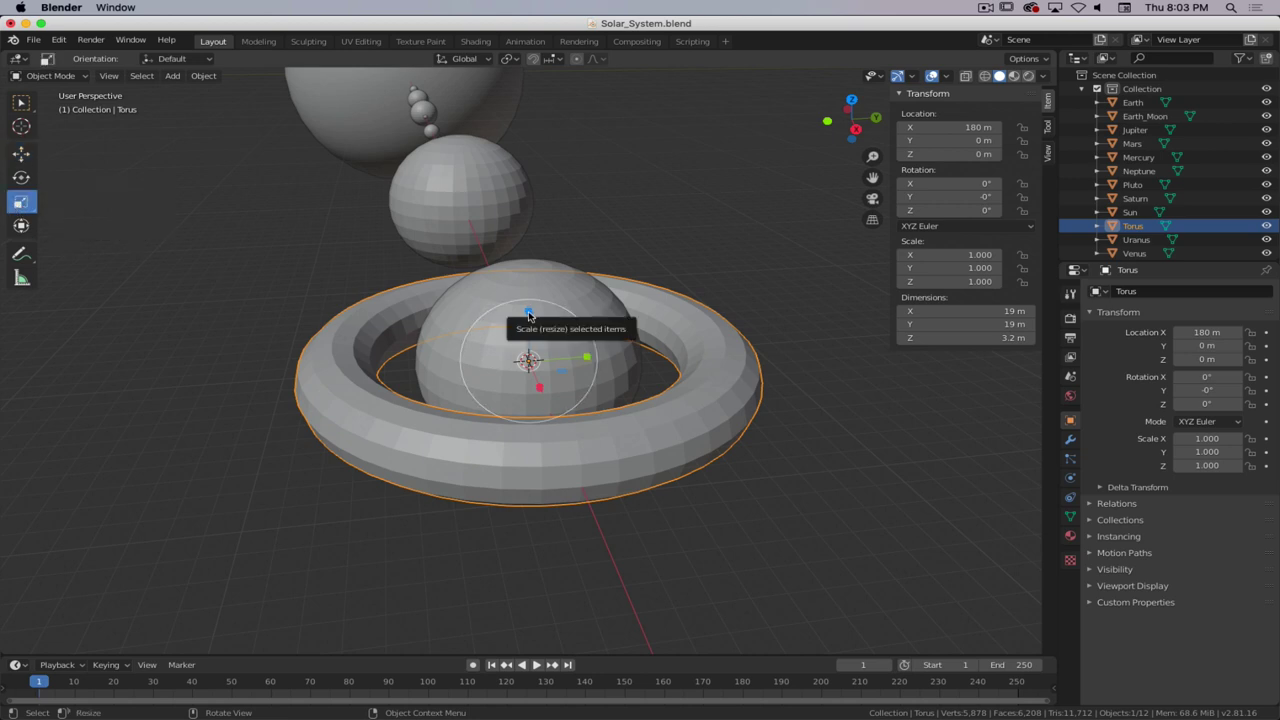
pyautogui.moveTo(529, 316); pyautogui.dragTo(531, 352)
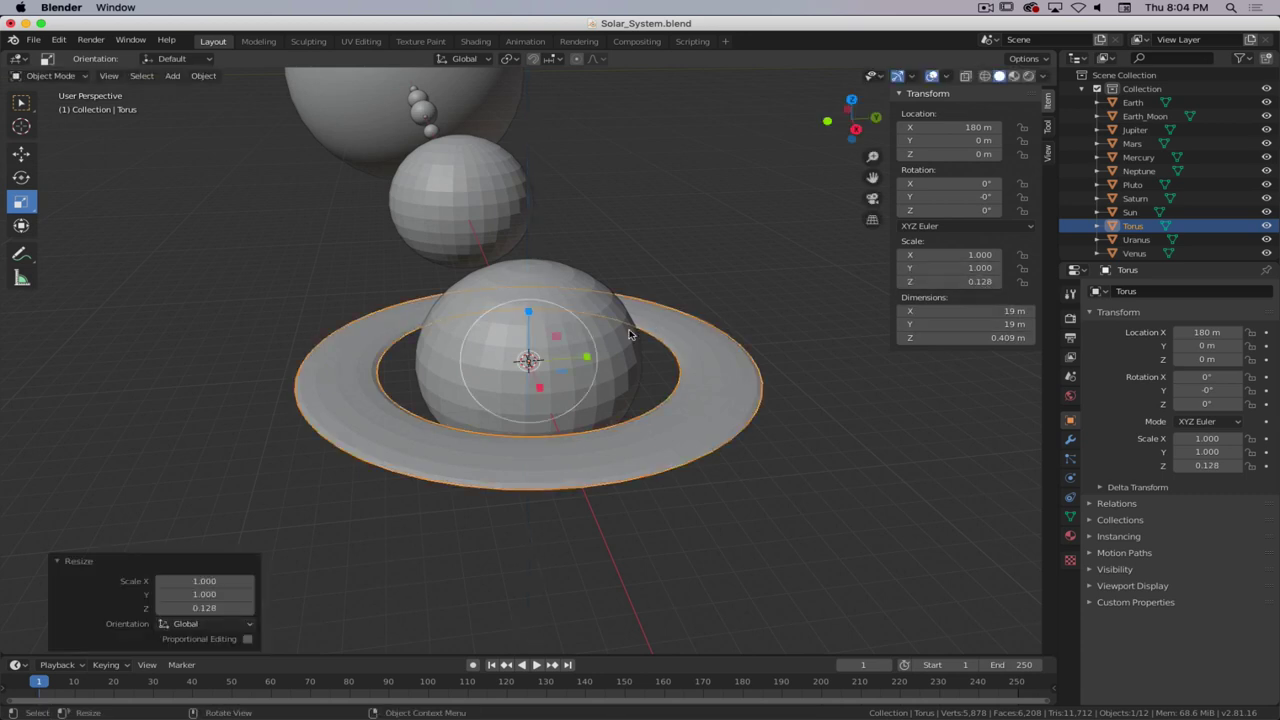
pyautogui.press('1')
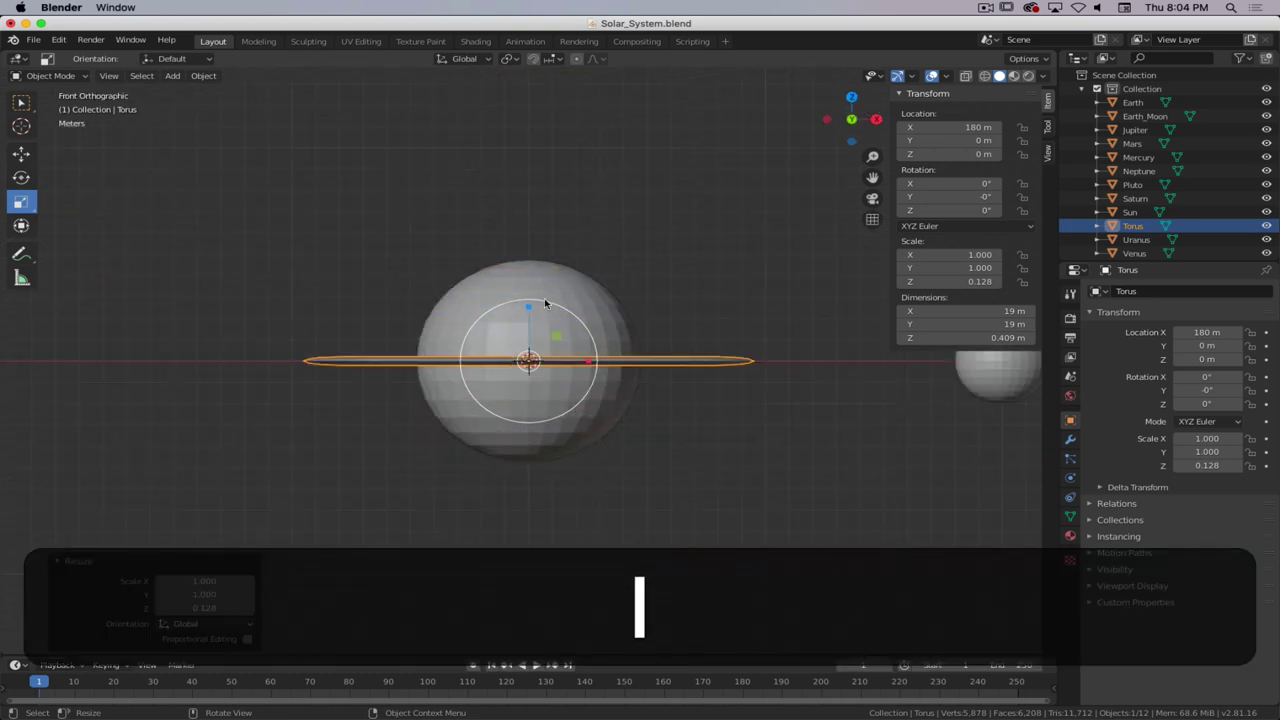
pyautogui.press('s')
pyautogui.press('z')
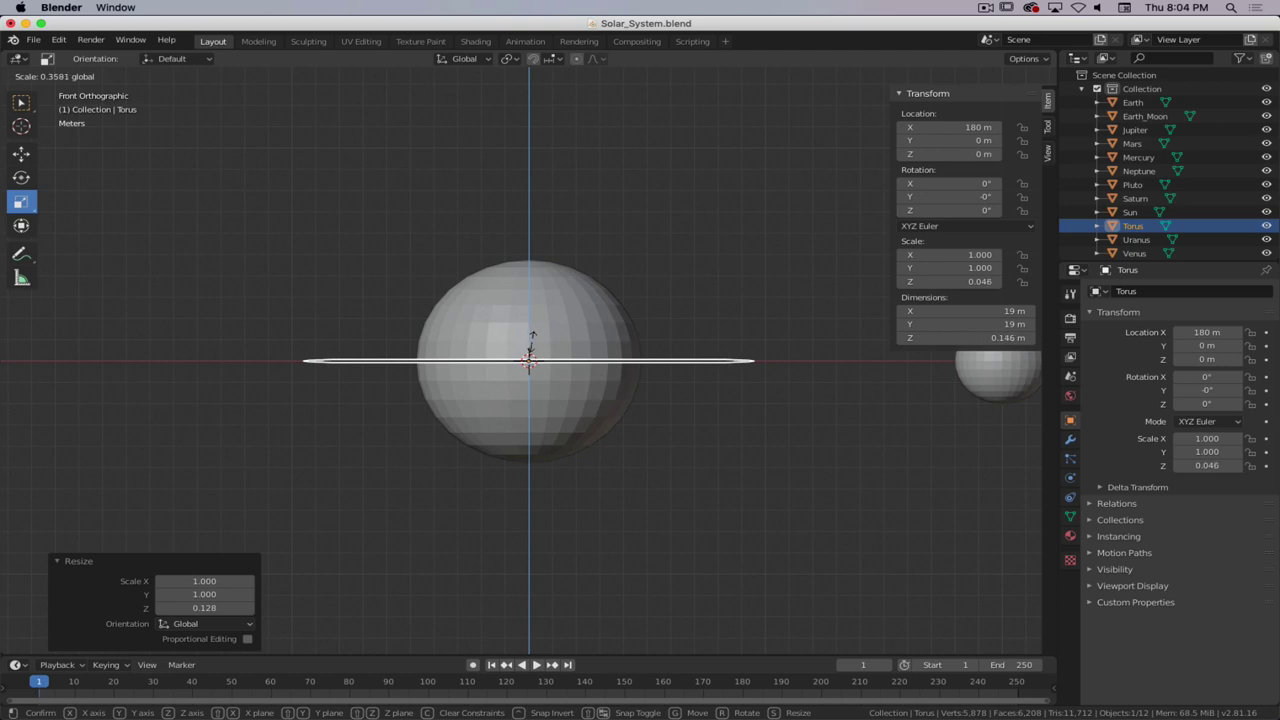
pyautogui.click(532, 338)
pyautogui.moveTo(749, 271); pyautogui.dragTo(714, 314, button='middle')
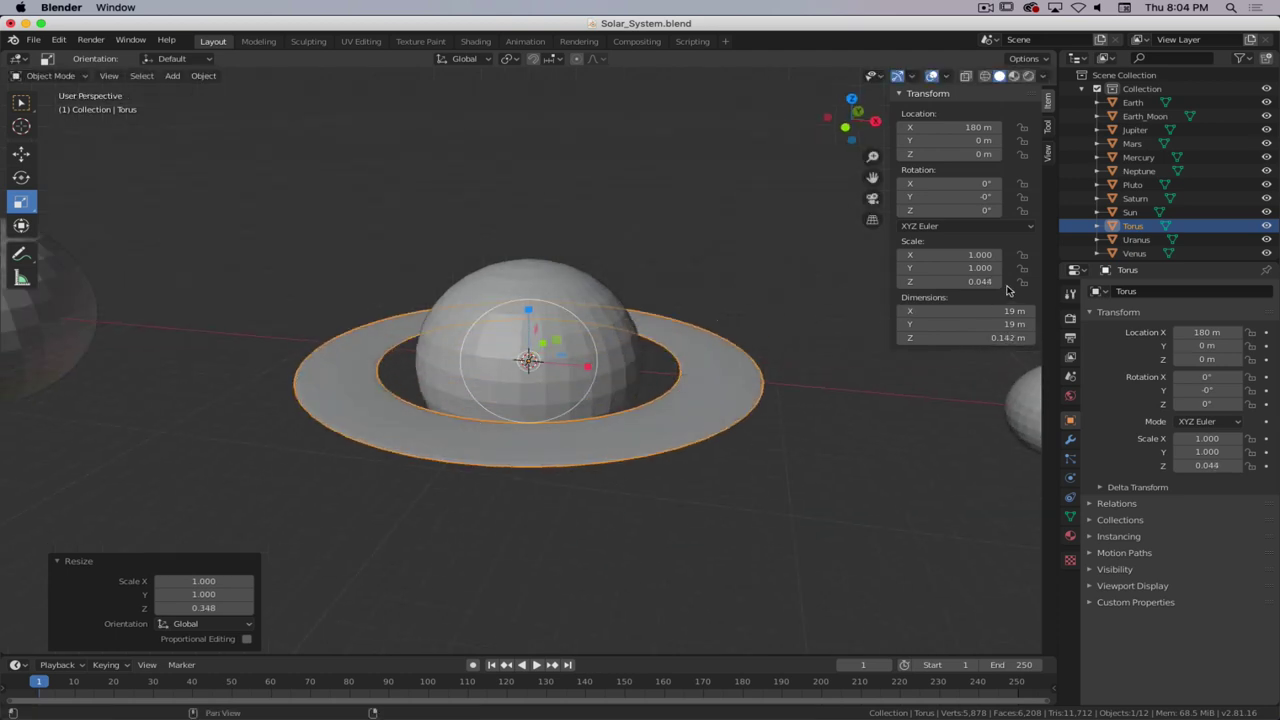
# - Set the ring's Z scale to exactly 0.05 and inspect it from several angles
pyautogui.click(985, 281)
pyautogui.write('.05')
pyautogui.press('Return')
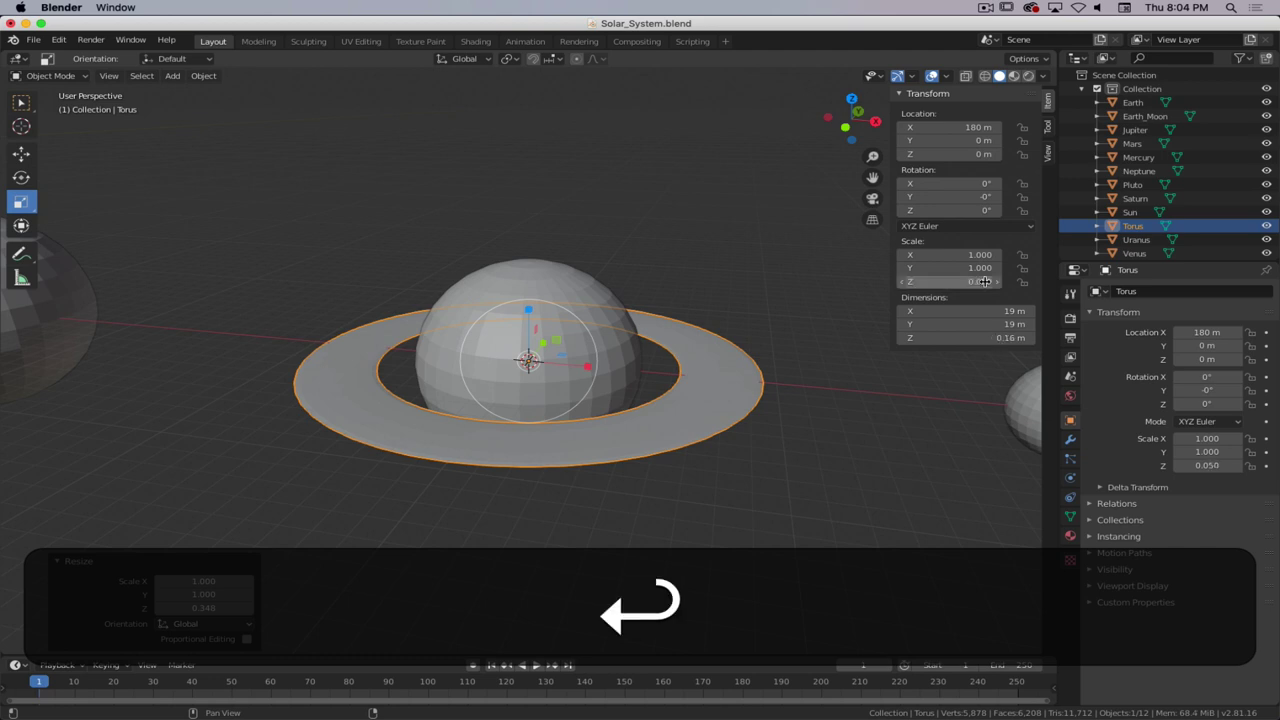
pyautogui.moveTo(620, 503)
pyautogui.mouseDown(button='middle')
pyautogui.moveTo(726, 451)
pyautogui.moveTo(620, 503)
pyautogui.moveTo(632, 482)
pyautogui.mouseUp(button='middle')
pyautogui.moveTo(733, 474)
pyautogui.mouseDown(button='middle')
pyautogui.moveTo(497, 543)
pyautogui.moveTo(391, 440)
pyautogui.moveTo(529, 449)
pyautogui.moveTo(651, 497)
pyautogui.moveTo(589, 537)
pyautogui.moveTo(729, 474)
pyautogui.moveTo(689, 463)
pyautogui.moveTo(695, 488)
pyautogui.moveTo(709, 457)
pyautogui.moveTo(722, 469)
pyautogui.mouseUp(button='middle')
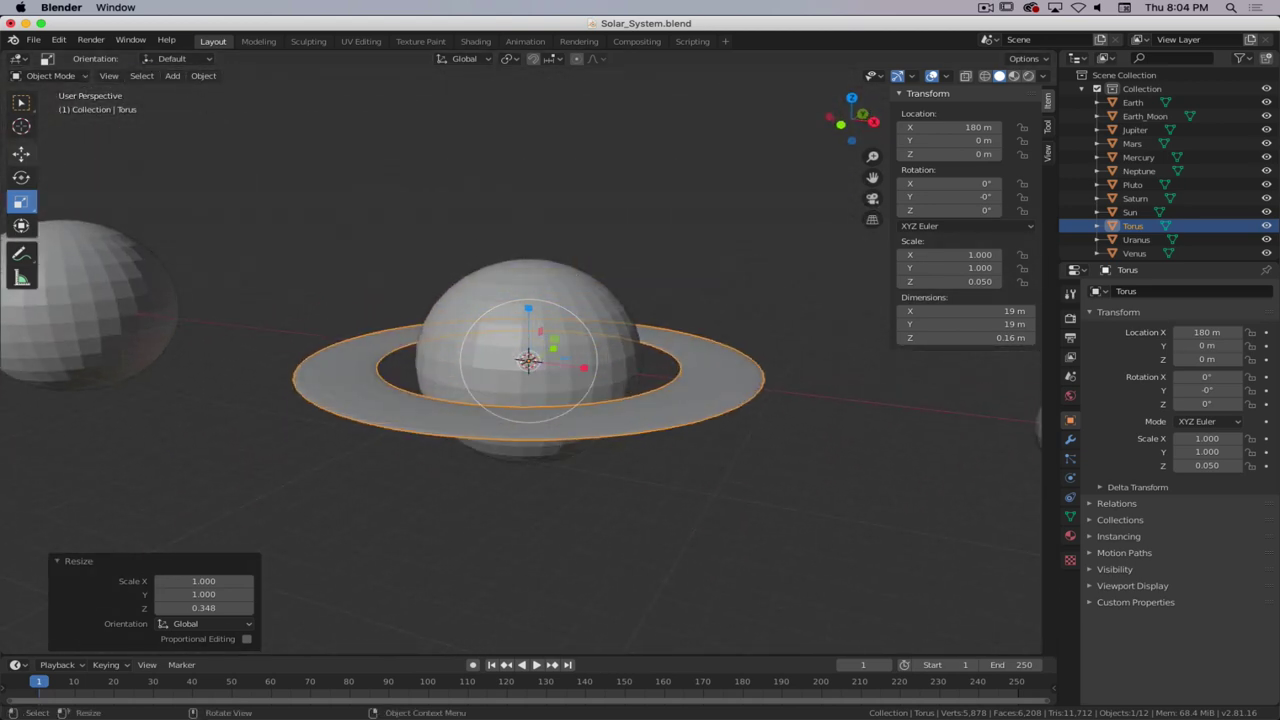
pyautogui.press('super+Tab')
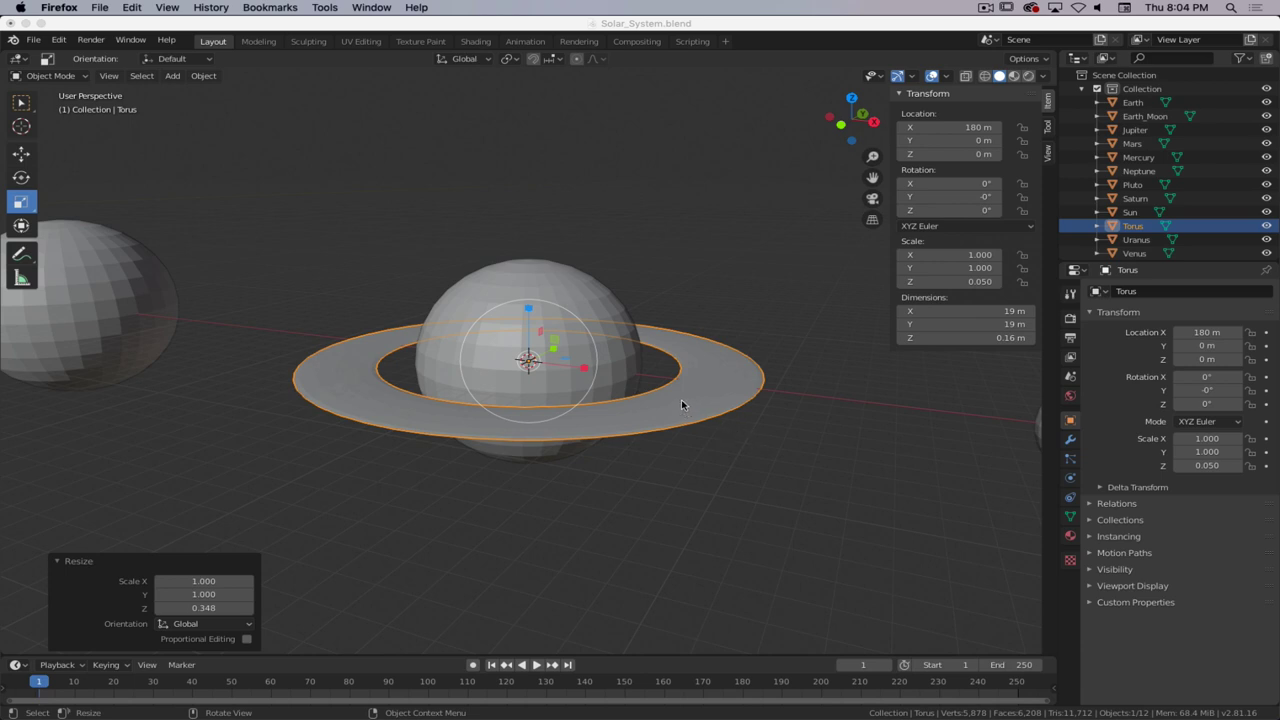
# - Tilt the torus ring with trackball rotation to about 24.4°, 7.34°, -54.4°
pyautogui.click(21, 177)
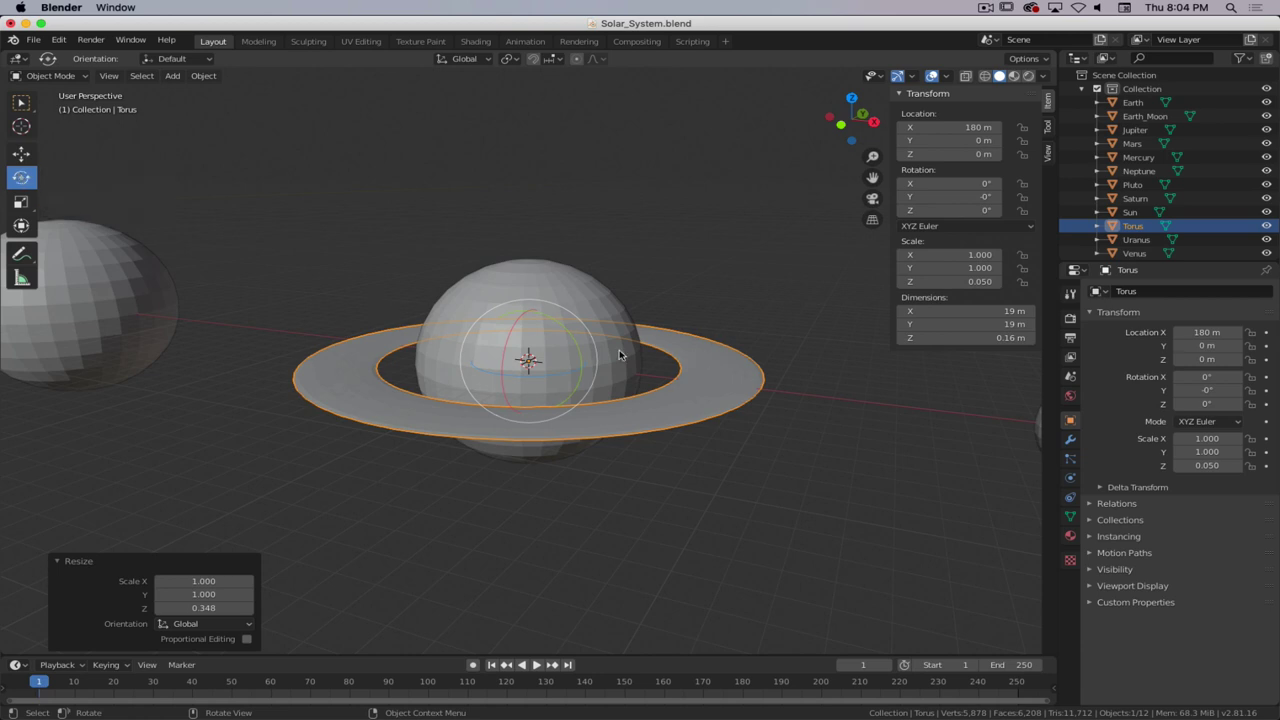
pyautogui.press('r')
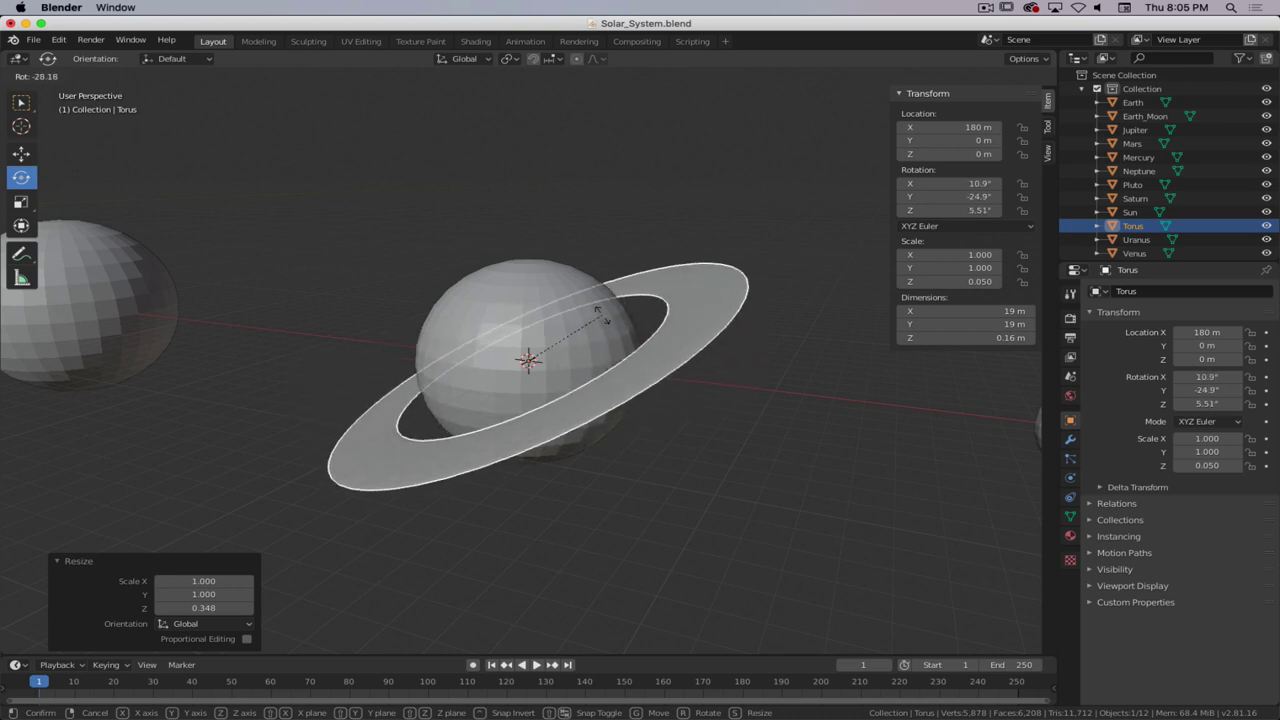
pyautogui.rightClick(605, 318)
pyautogui.scroll(-2, 590, 428)
pyautogui.press('r')
pyautogui.press('r')
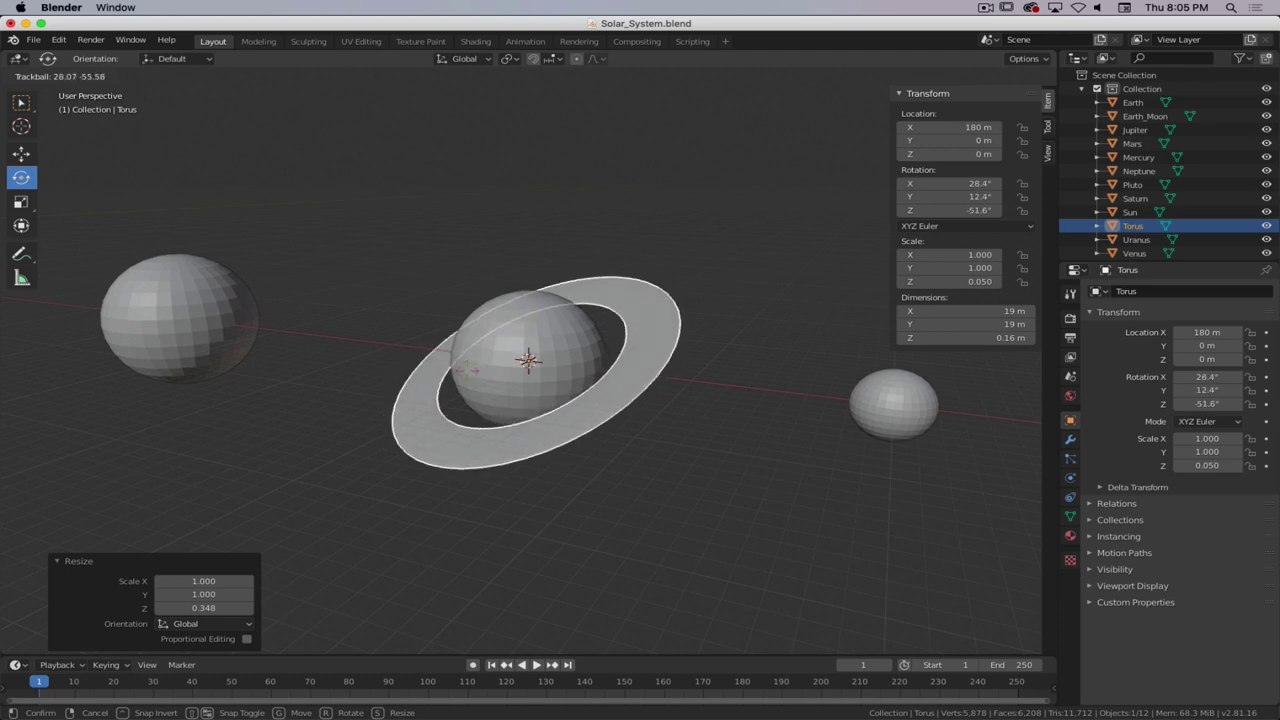
pyautogui.click(465, 367)
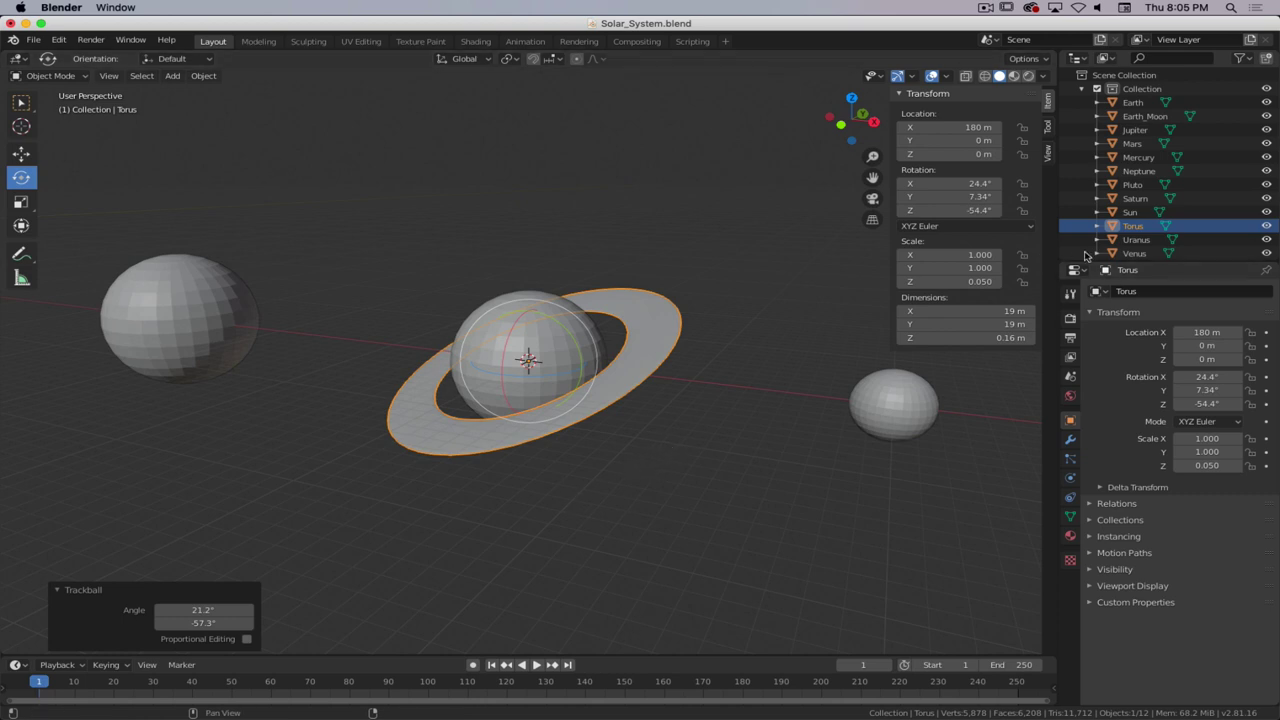
# - Rename the Torus object to 'Saturn_Ring' in the Outliner
pyautogui.doubleClick(1133, 226)
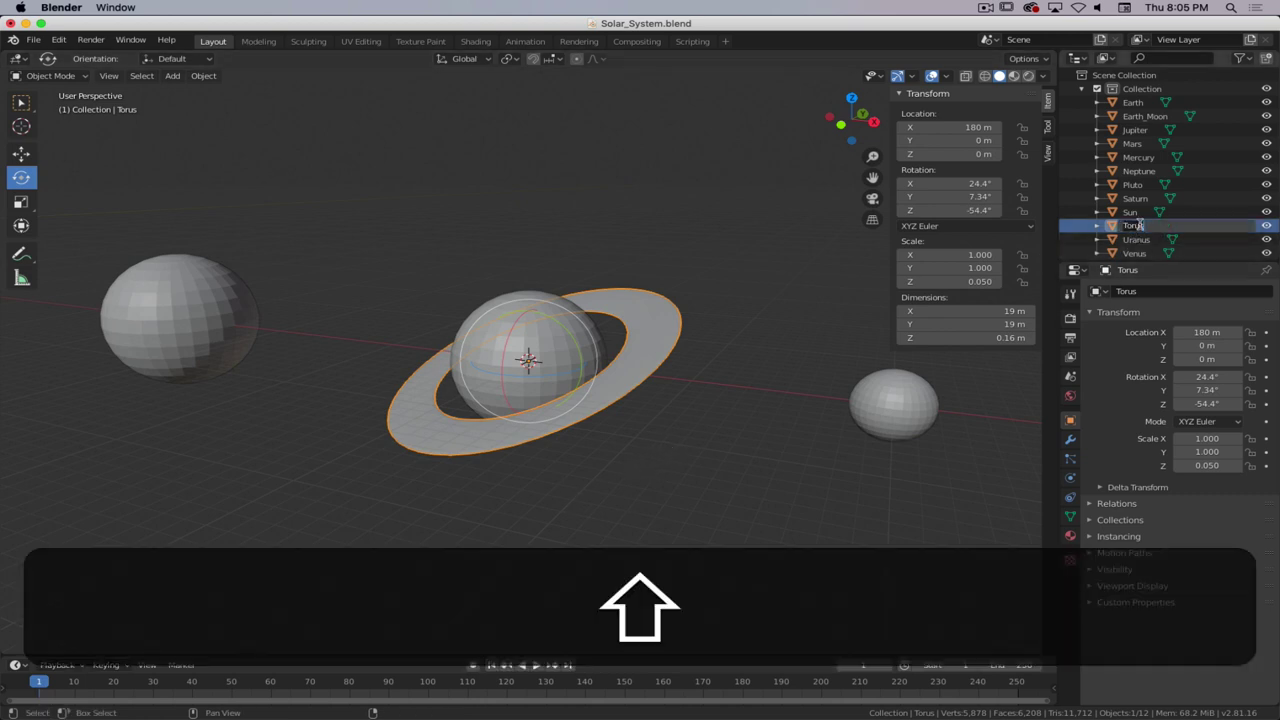
pyautogui.write('Saturn_Ring')
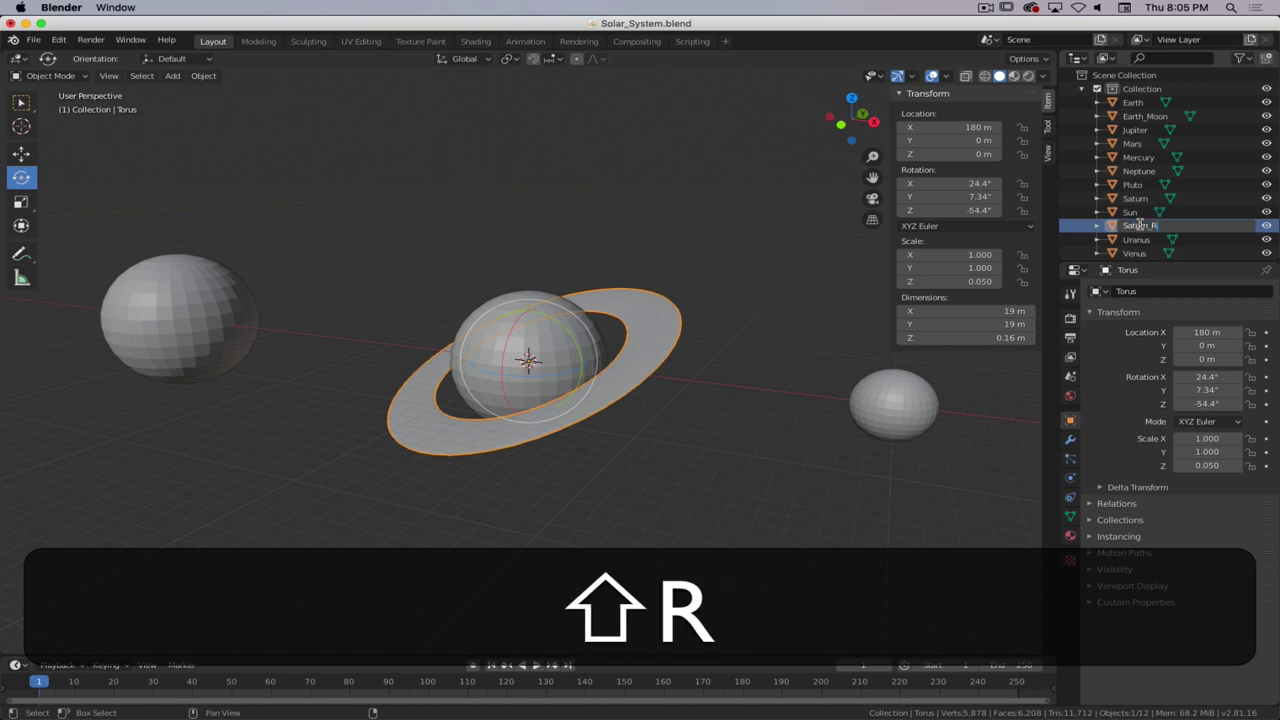
pyautogui.press('Return')
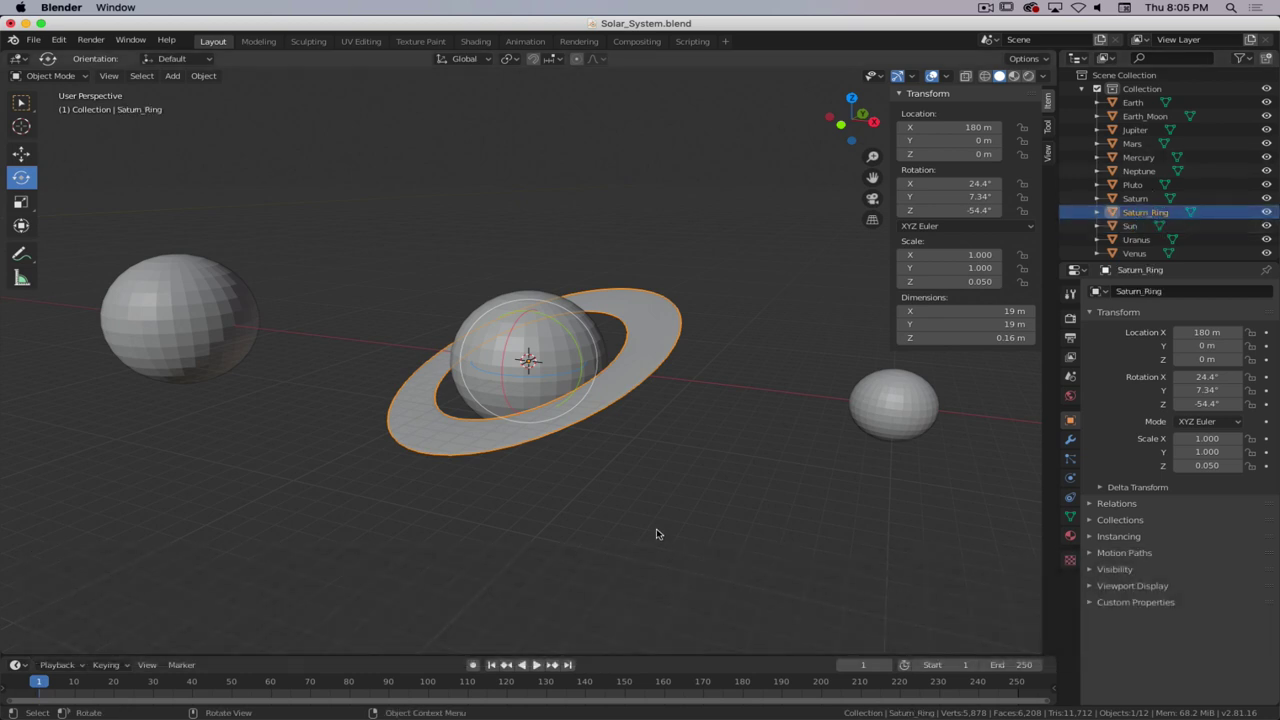
# - Select Earth_Moon and scale it by a factor of 2 to reach 0.6
pyautogui.click(680, 471)
pyautogui.moveTo(680, 471); pyautogui.dragTo(361, 410, button='middle')
pyautogui.scroll(-6, 663, 450)
pyautogui.click(304, 290)
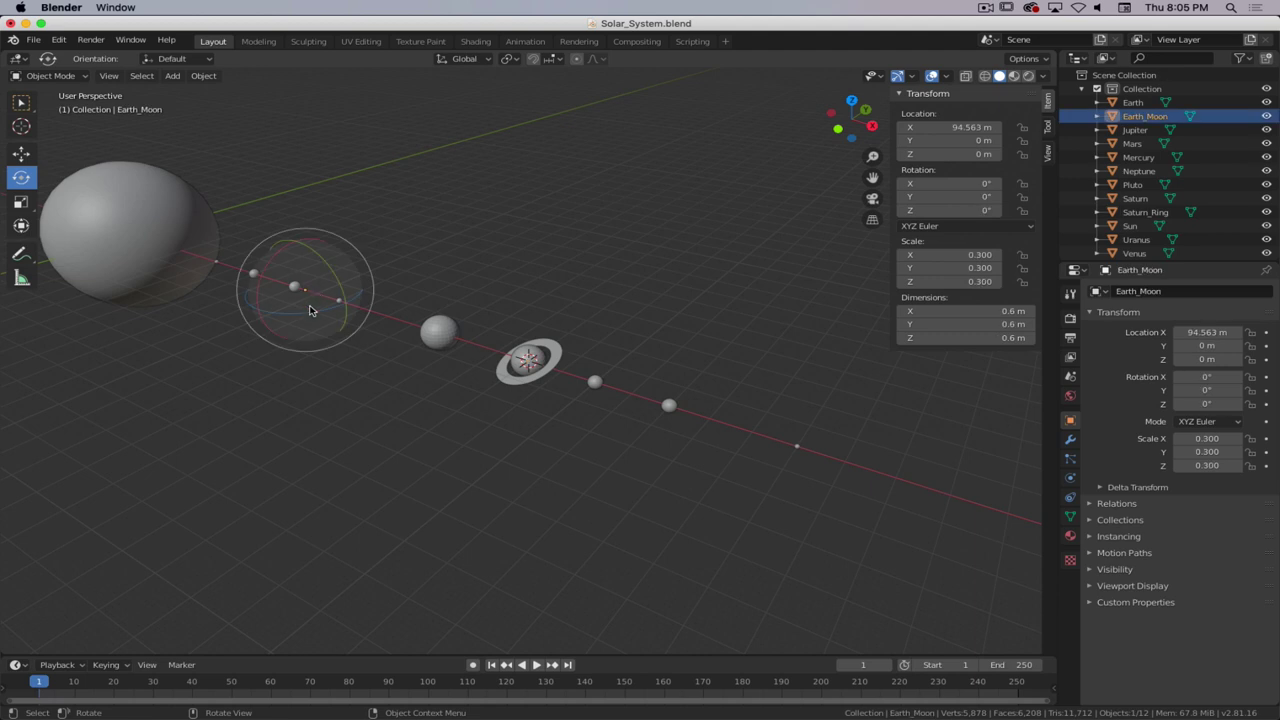
pyautogui.scroll(6, 289, 315)
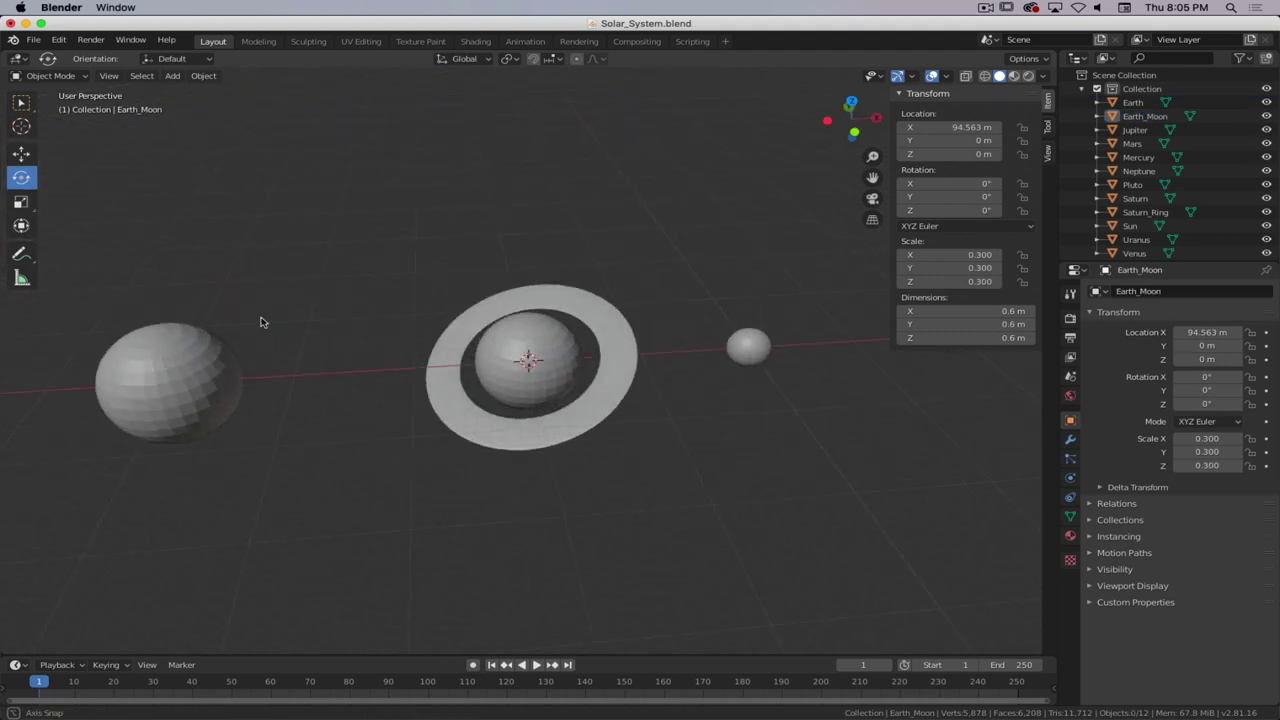
pyautogui.keyDown('shift'); pyautogui.moveTo(168, 317); pyautogui.dragTo(530, 300, button='middle'); pyautogui.keyUp('shift')
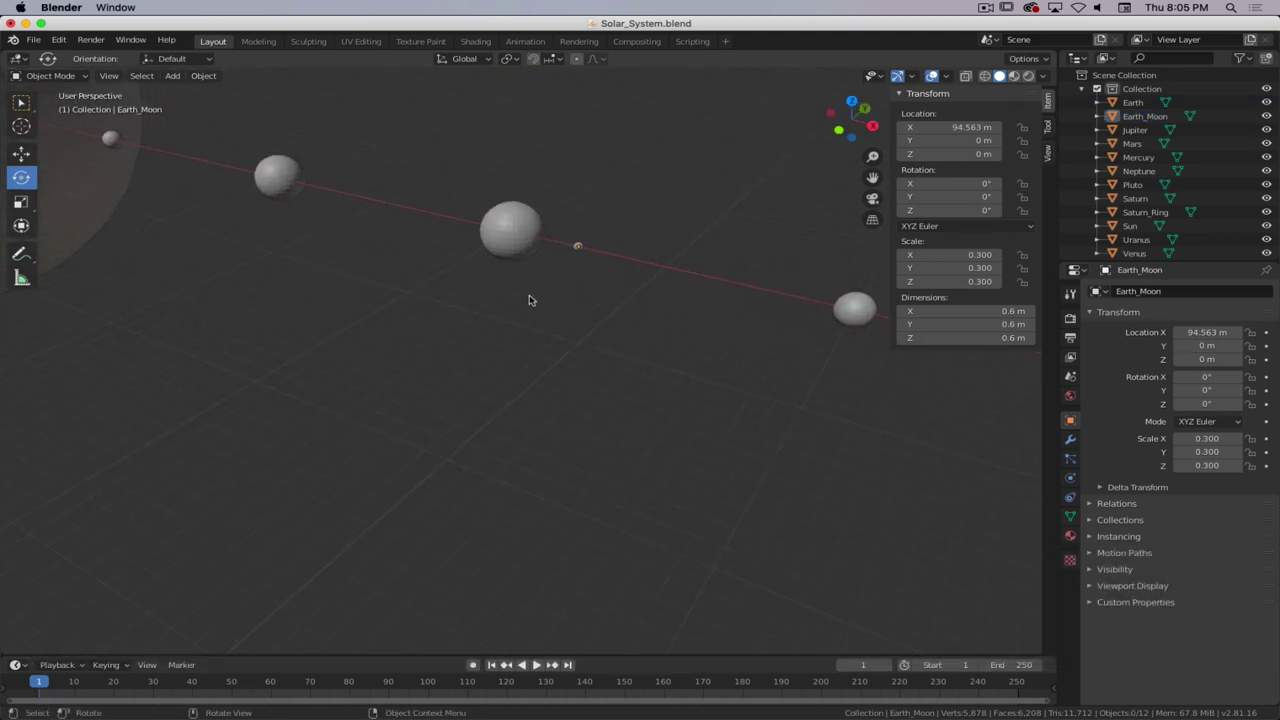
pyautogui.click(580, 248)
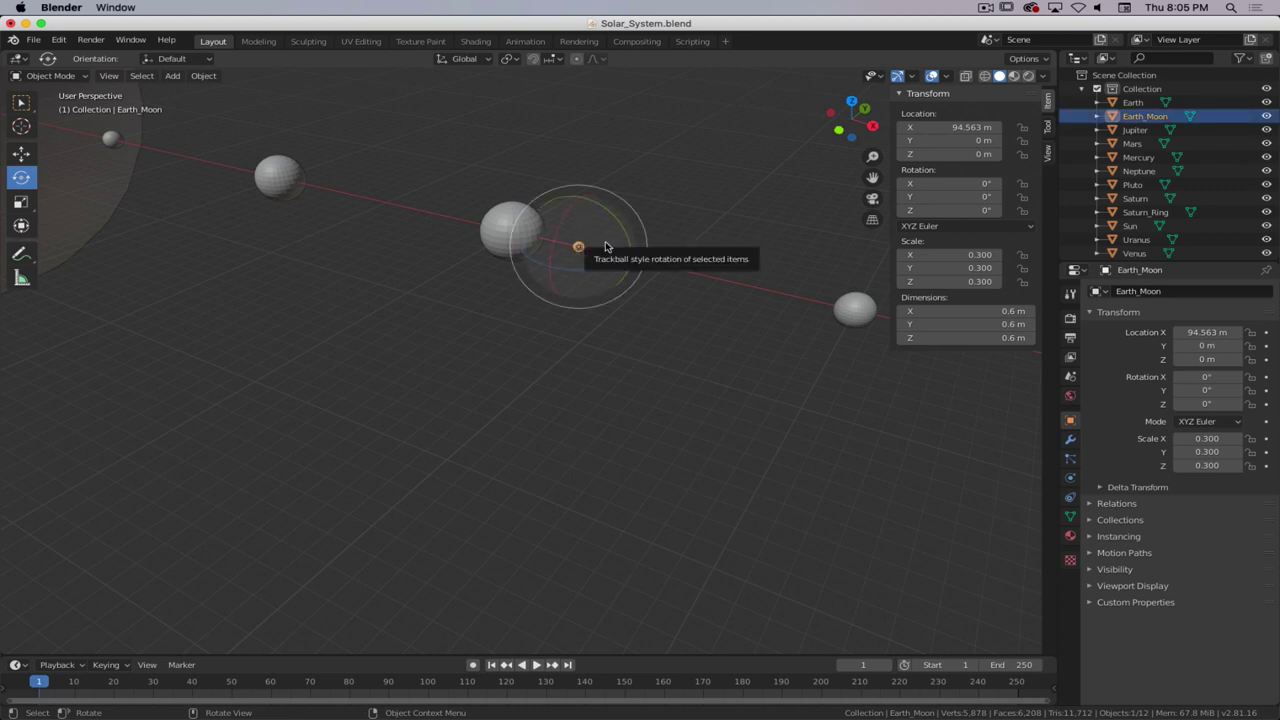
pyautogui.press('s')
pyautogui.press('2')
pyautogui.press('Return')
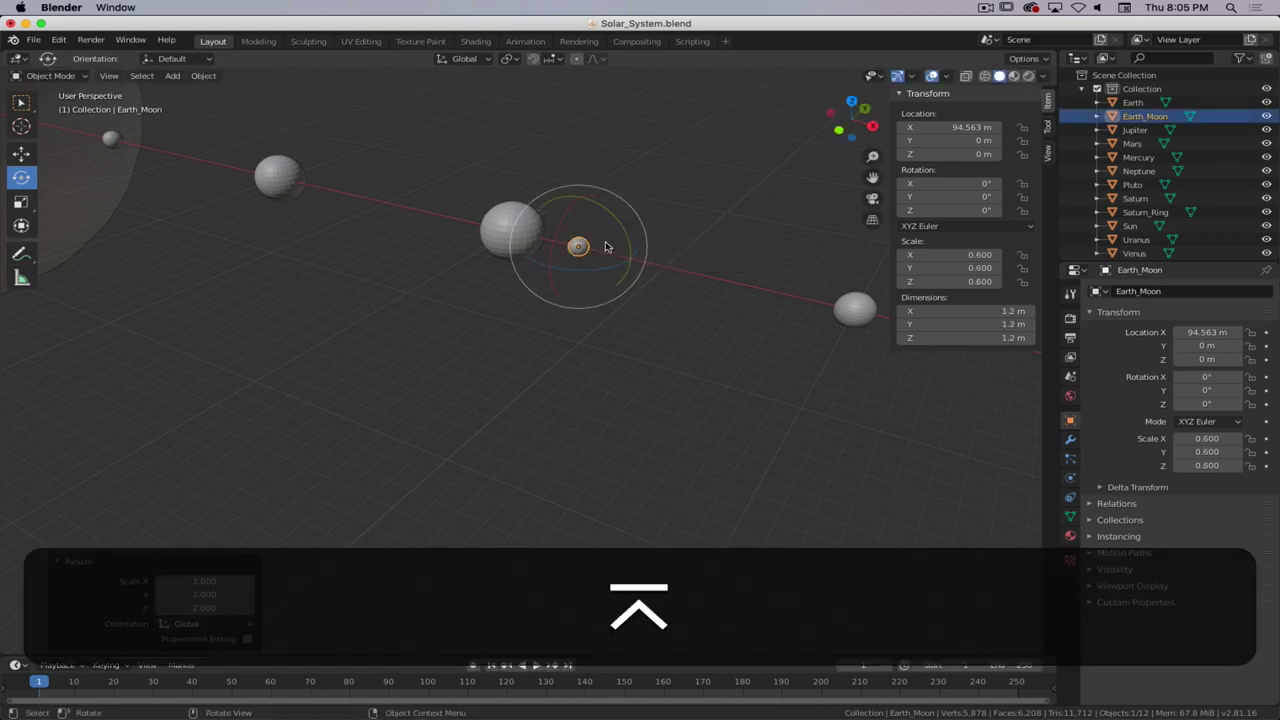
# - Reframe the view on the enlarged moon and return to the box select tool
pyautogui.click(667, 304)
pyautogui.moveTo(583, 329); pyautogui.dragTo(549, 364, button='middle')
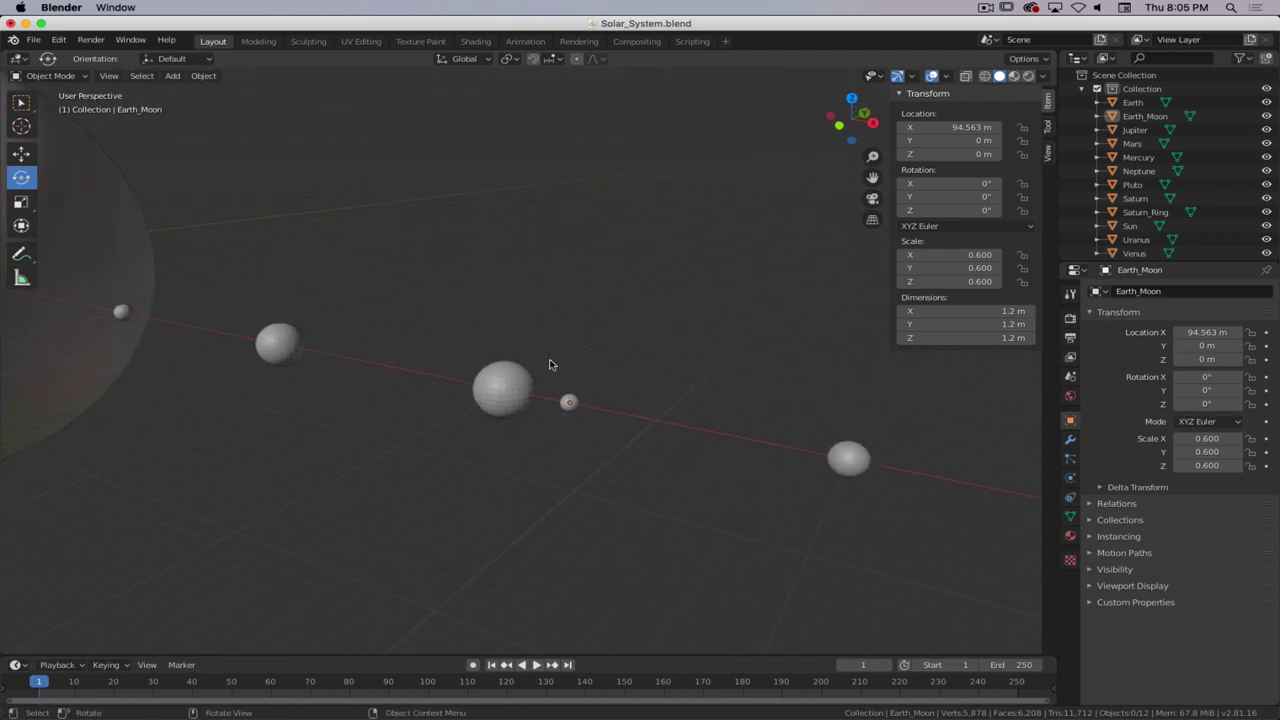
pyautogui.press('f')
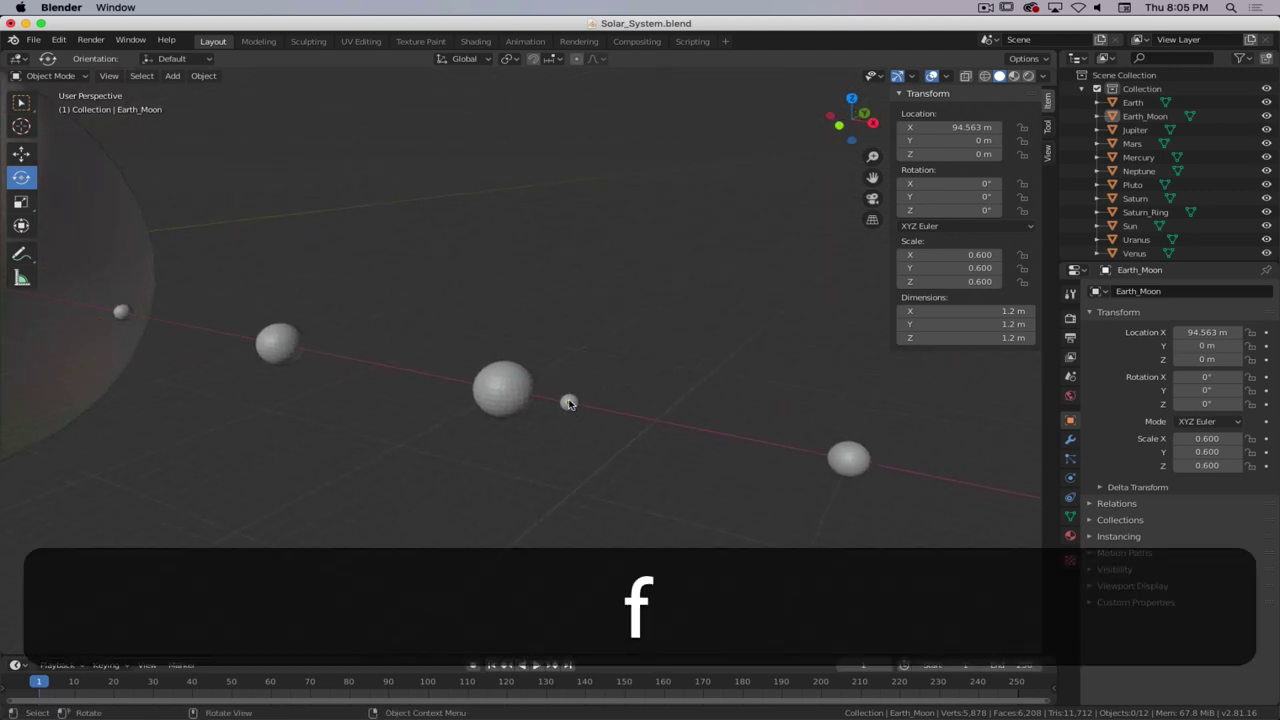
pyautogui.click(568, 402)
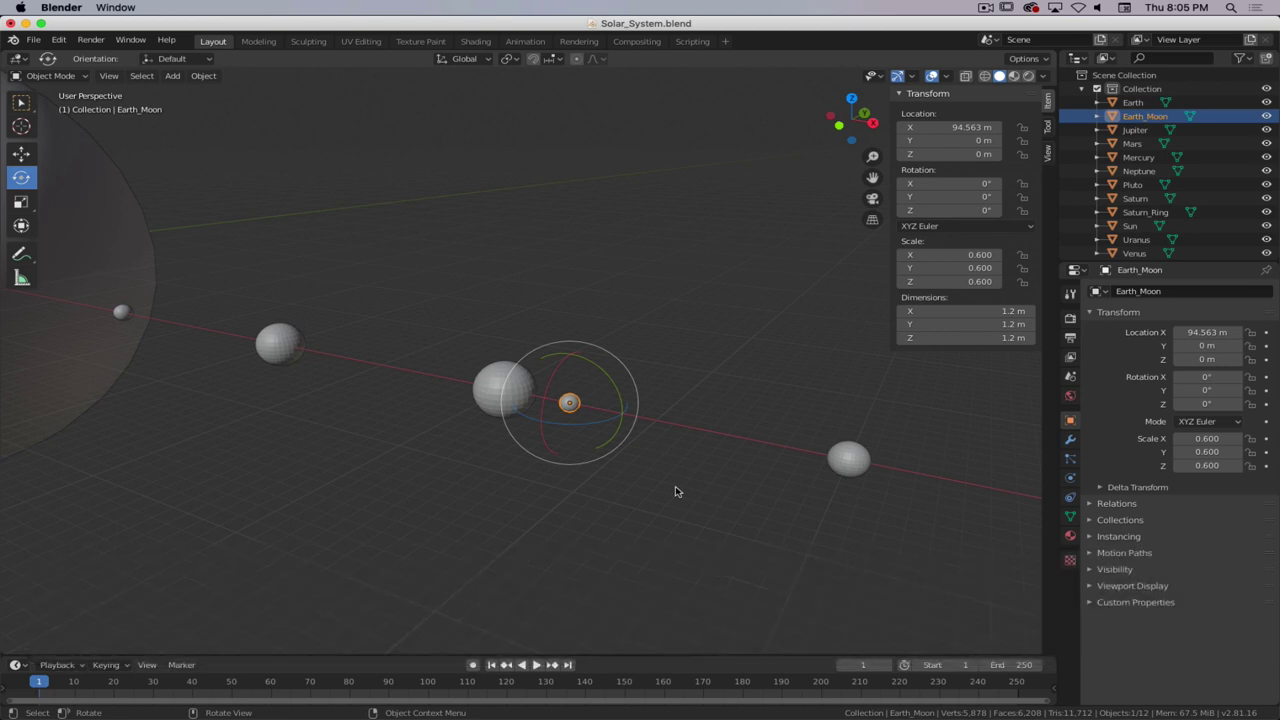
pyautogui.scroll(5, 684, 434)
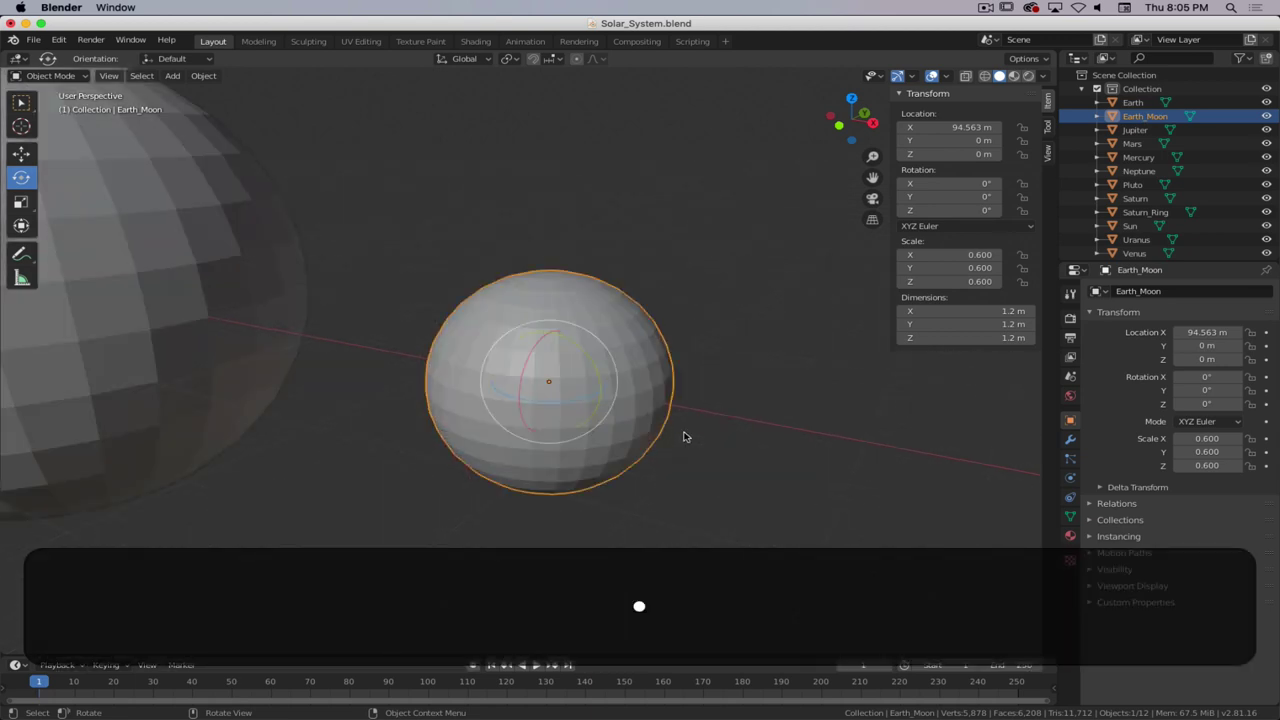
pyautogui.scroll(-7, 643, 418)
pyautogui.hscroll(-3, 643, 416)
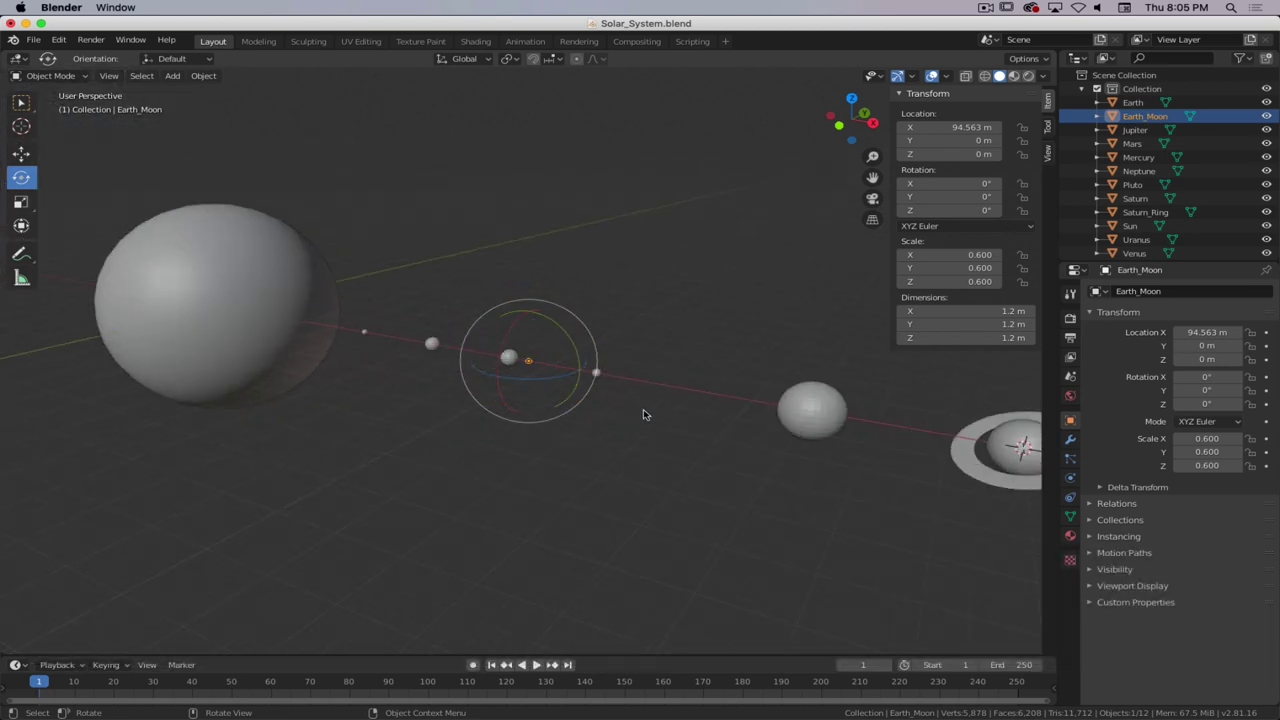
pyautogui.press('q')
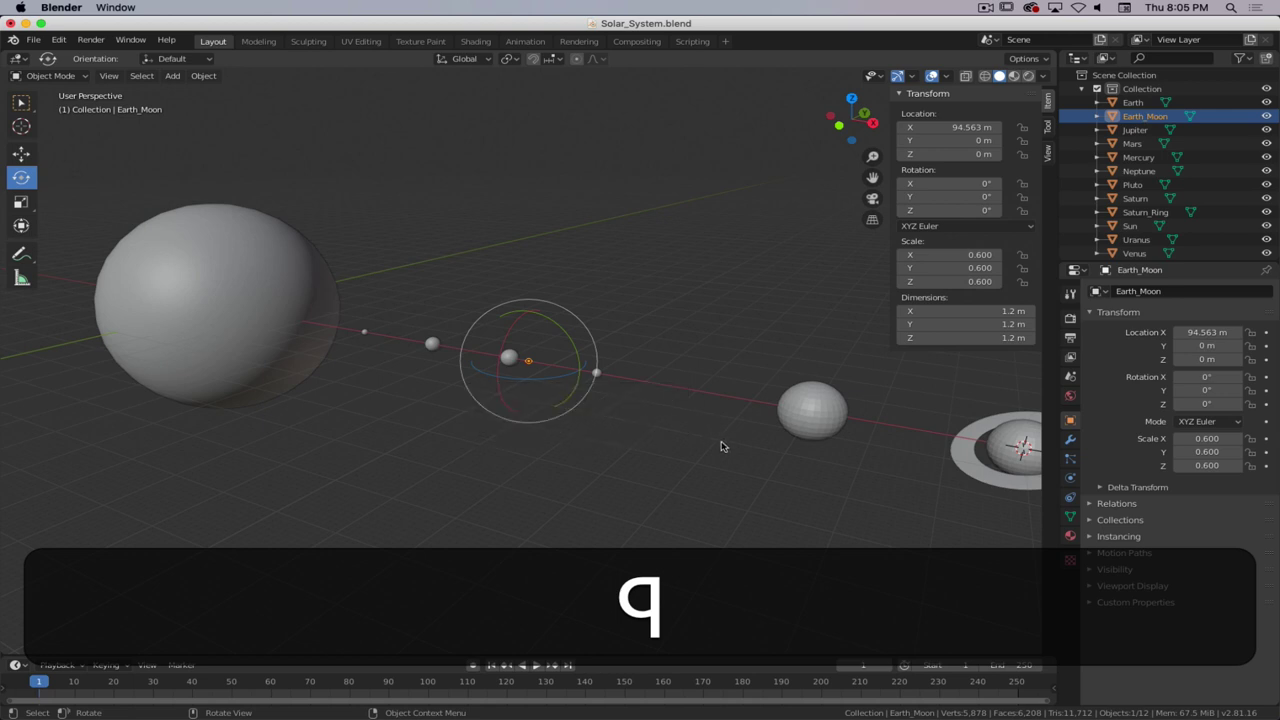
pyautogui.press('Escape')
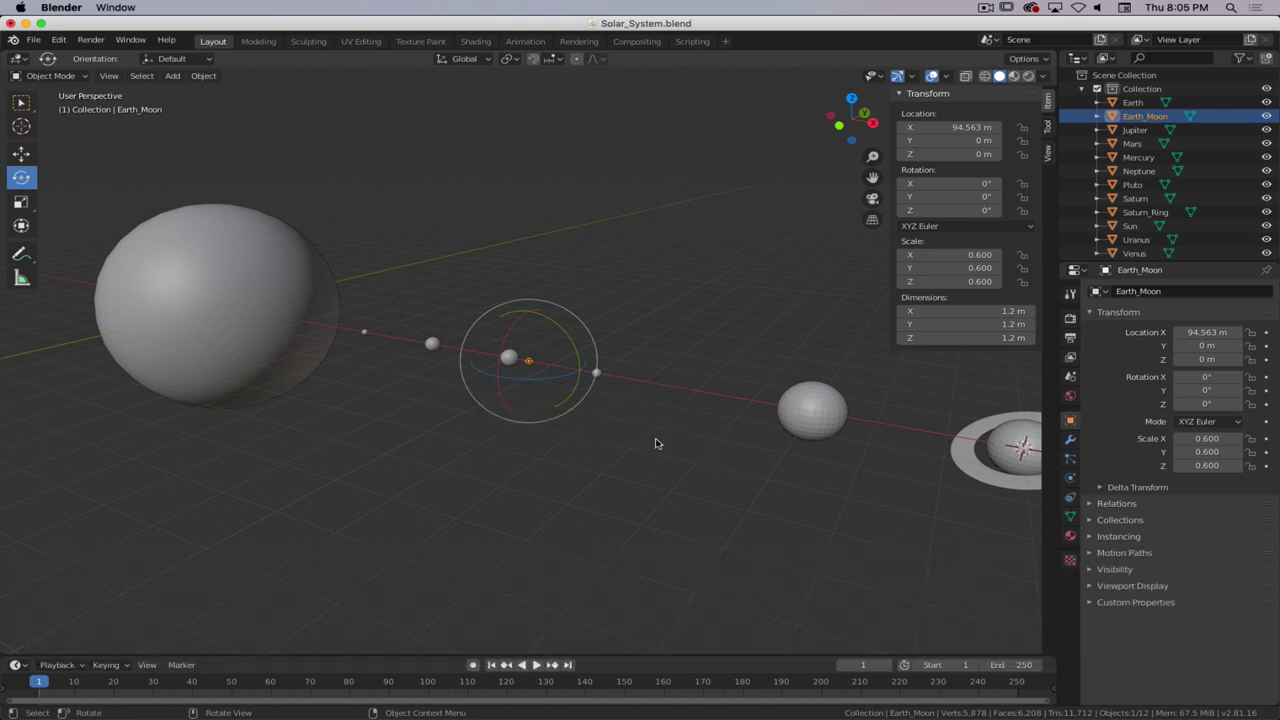
pyautogui.click(21, 102)
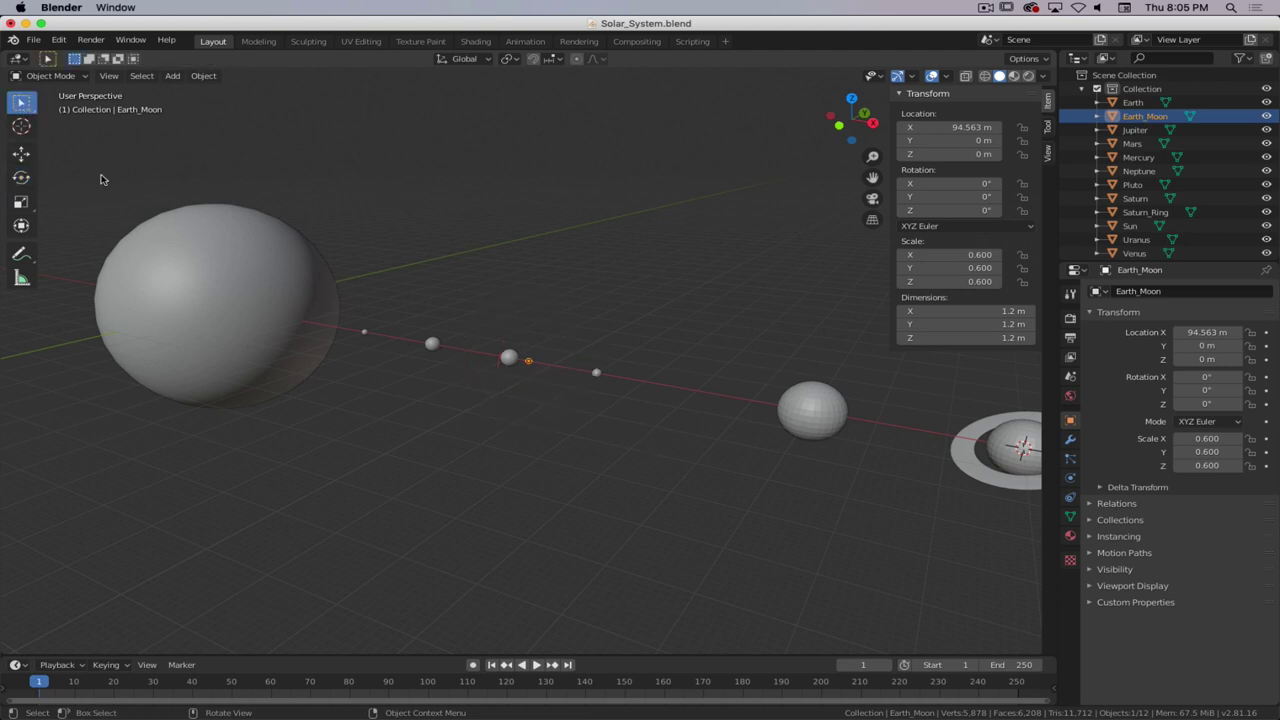
pyautogui.click(245, 322)
pyautogui.scroll(-4, 677, 529)
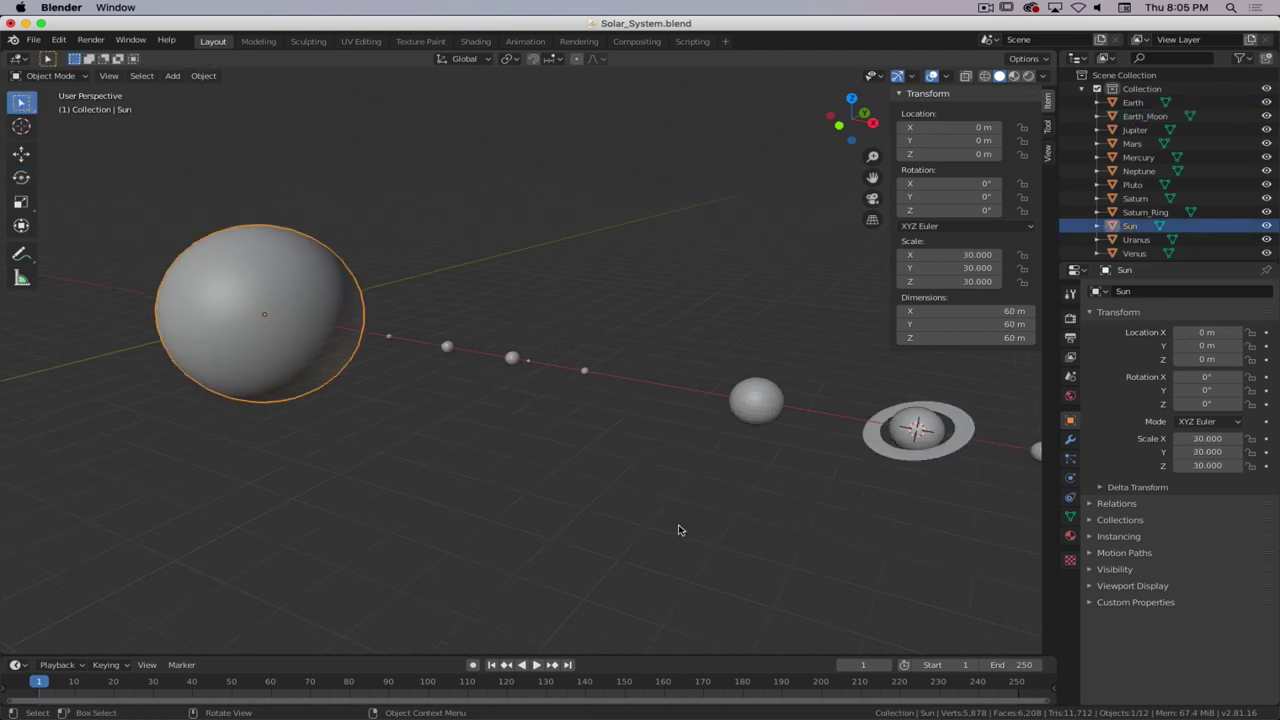
pyautogui.moveTo(700, 450); pyautogui.dragTo(616, 433, button='middle')
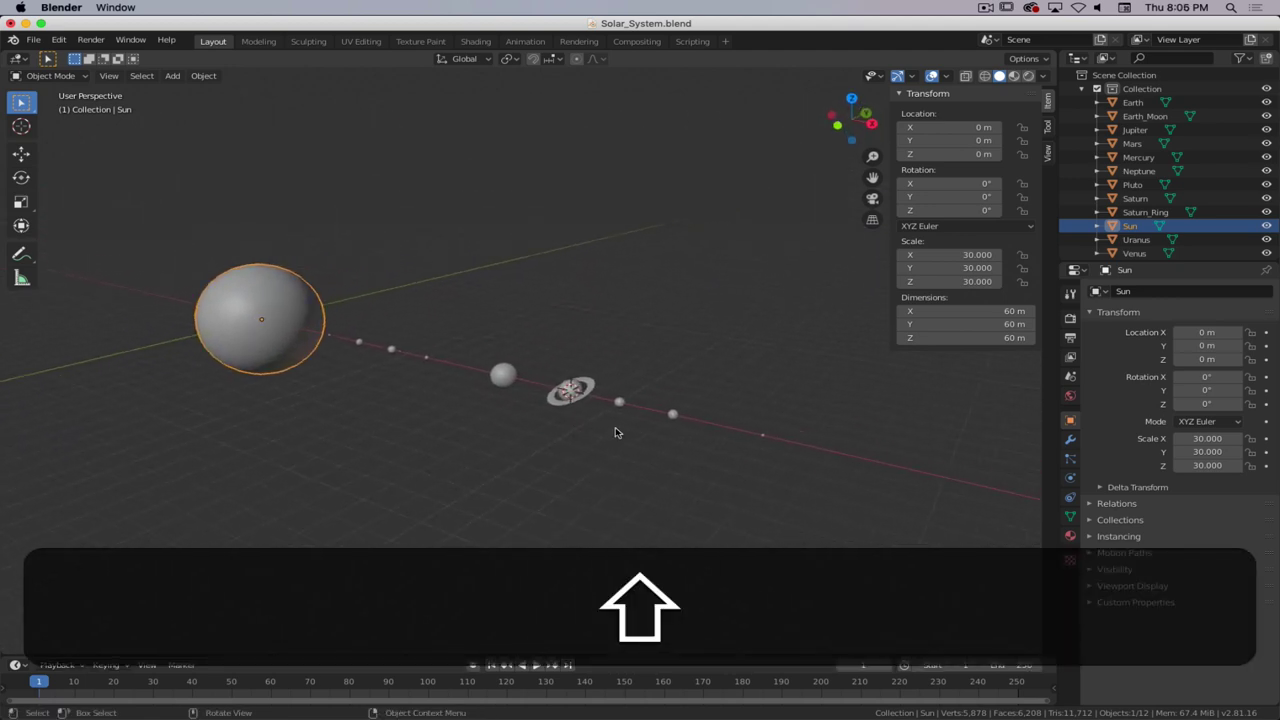
pyautogui.press('super+period')
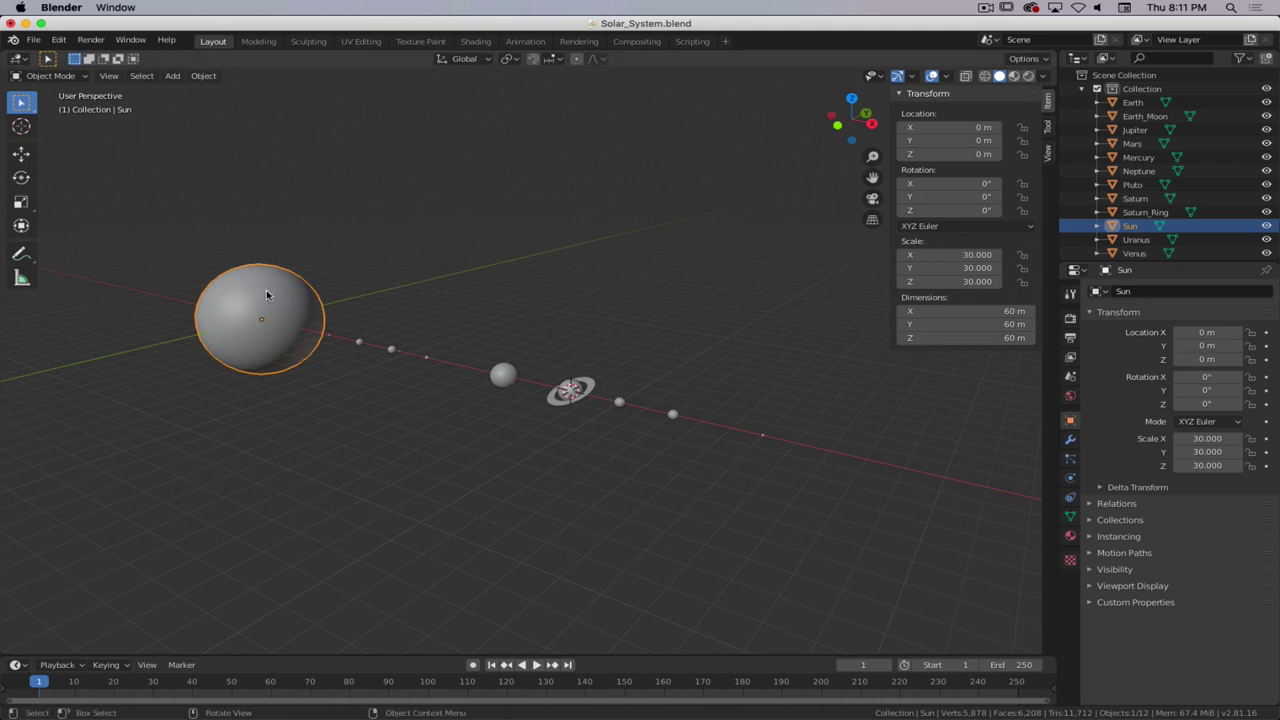
# - Add a new material to the Sun and name it 'Sum'
pyautogui.click(1071, 537)
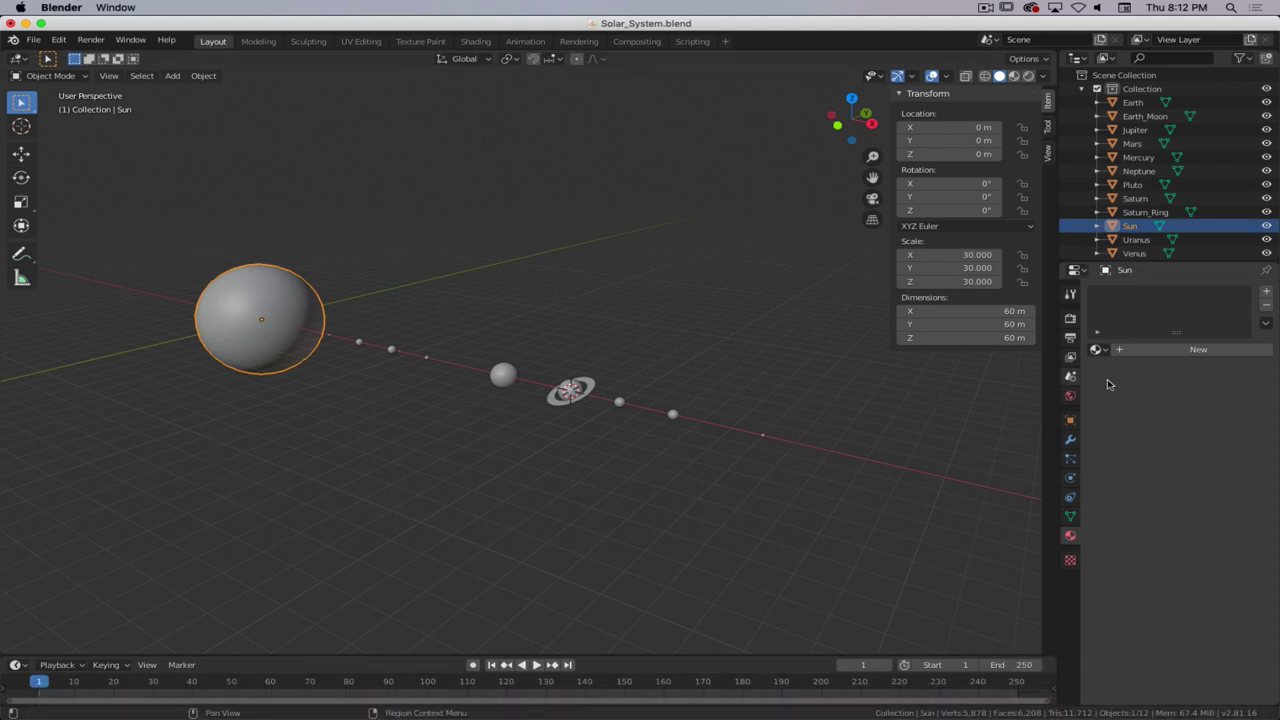
pyautogui.click(1197, 350)
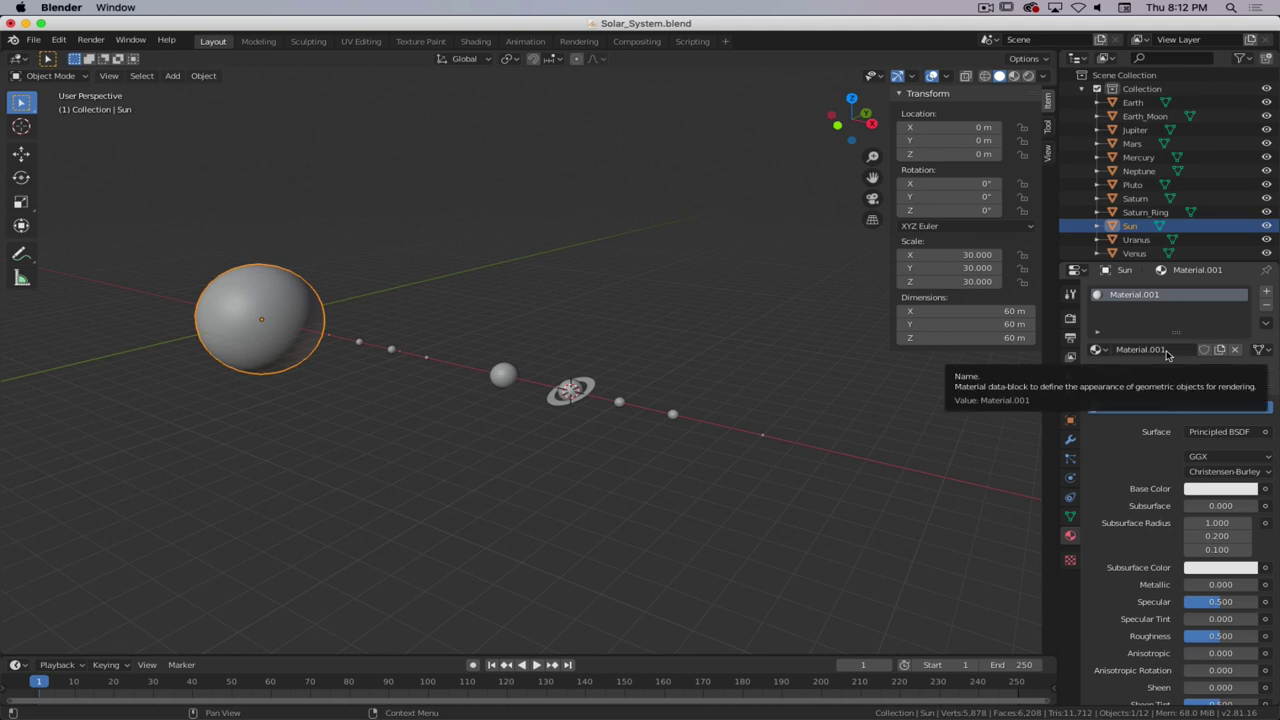
pyautogui.doubleClick(1166, 351)
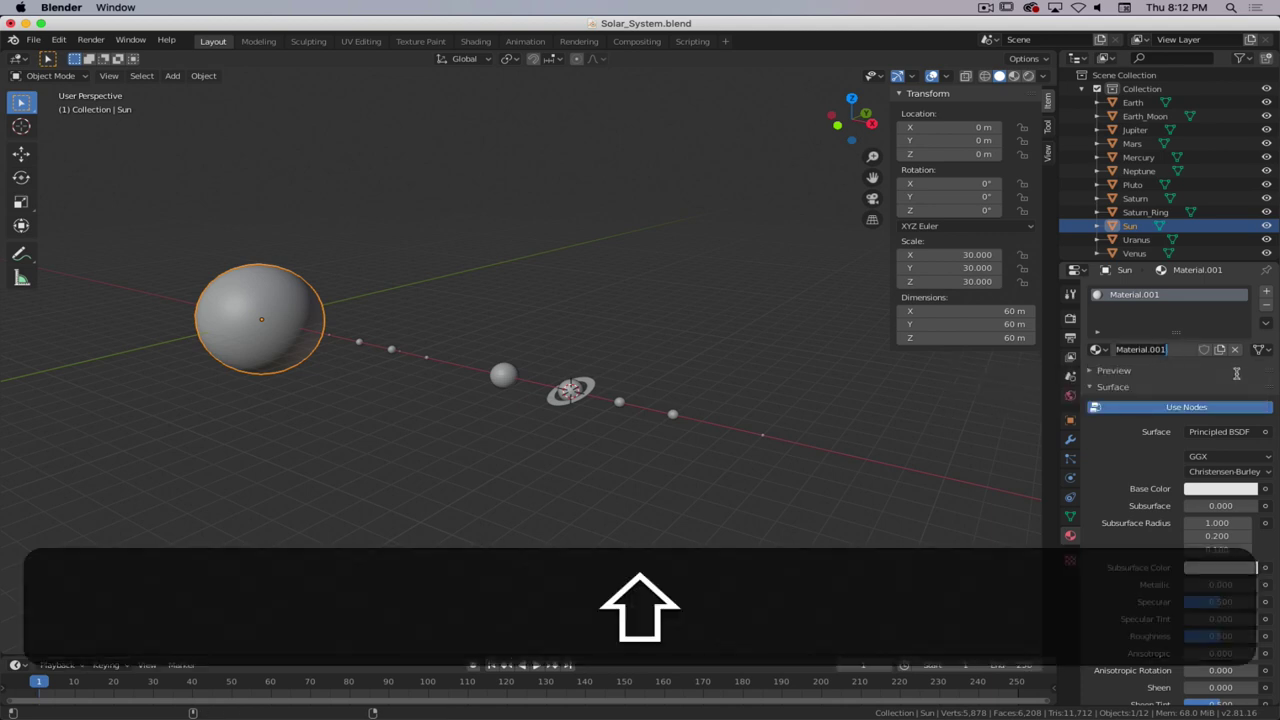
pyautogui.write('Sum')
pyautogui.press('Return')
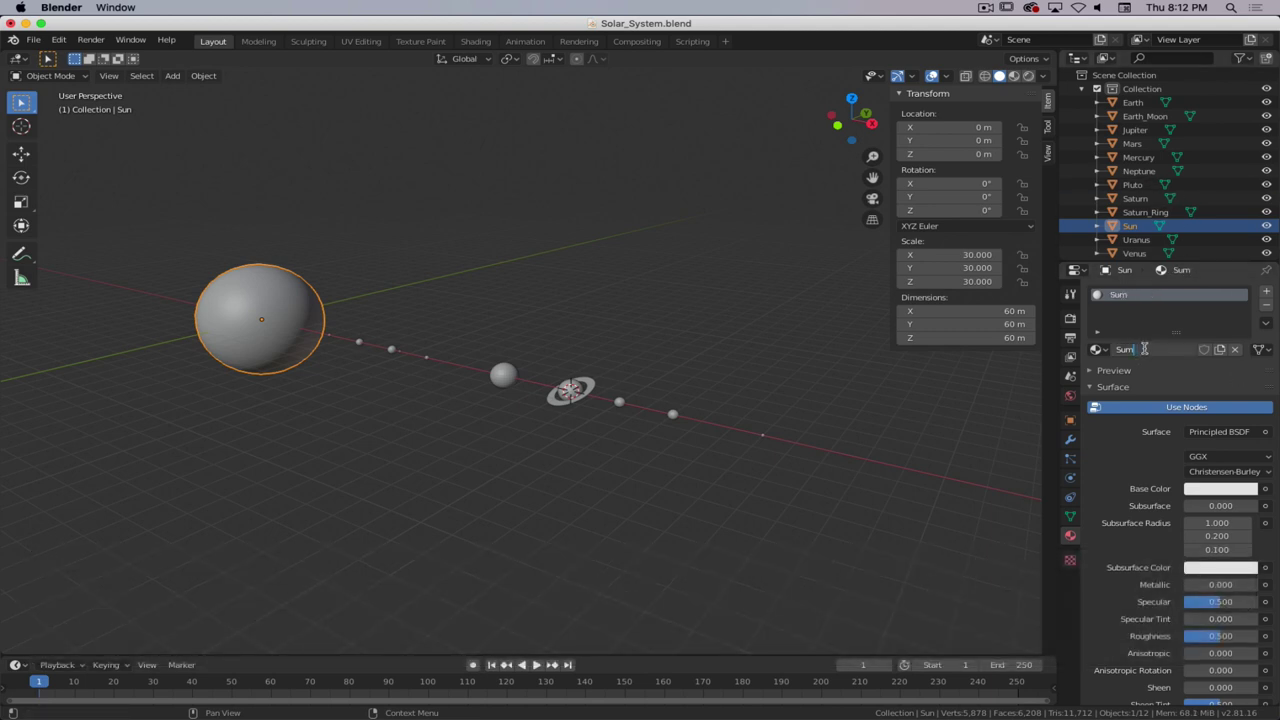
# - Correct the material name from 'Sum' to 'Sun'
pyautogui.press('BackSpace')
pyautogui.write('n')
pyautogui.press('Return')
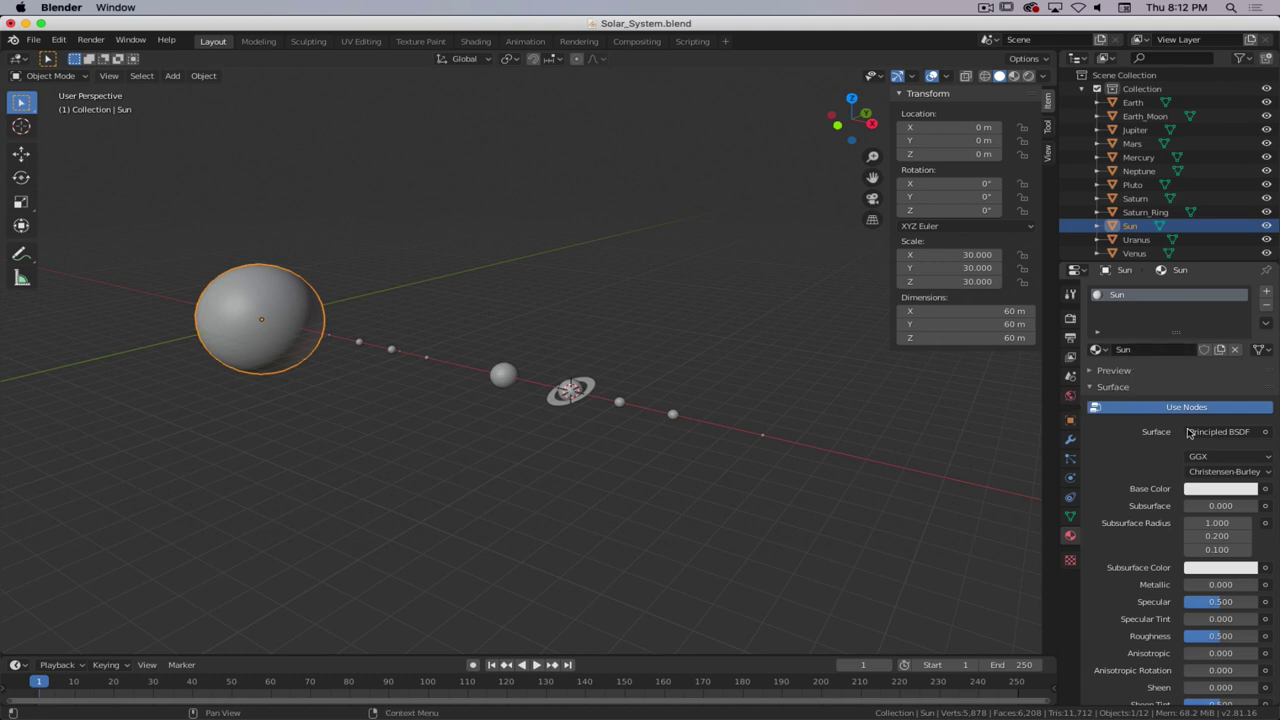
pyautogui.scroll(-4, 1134, 460)
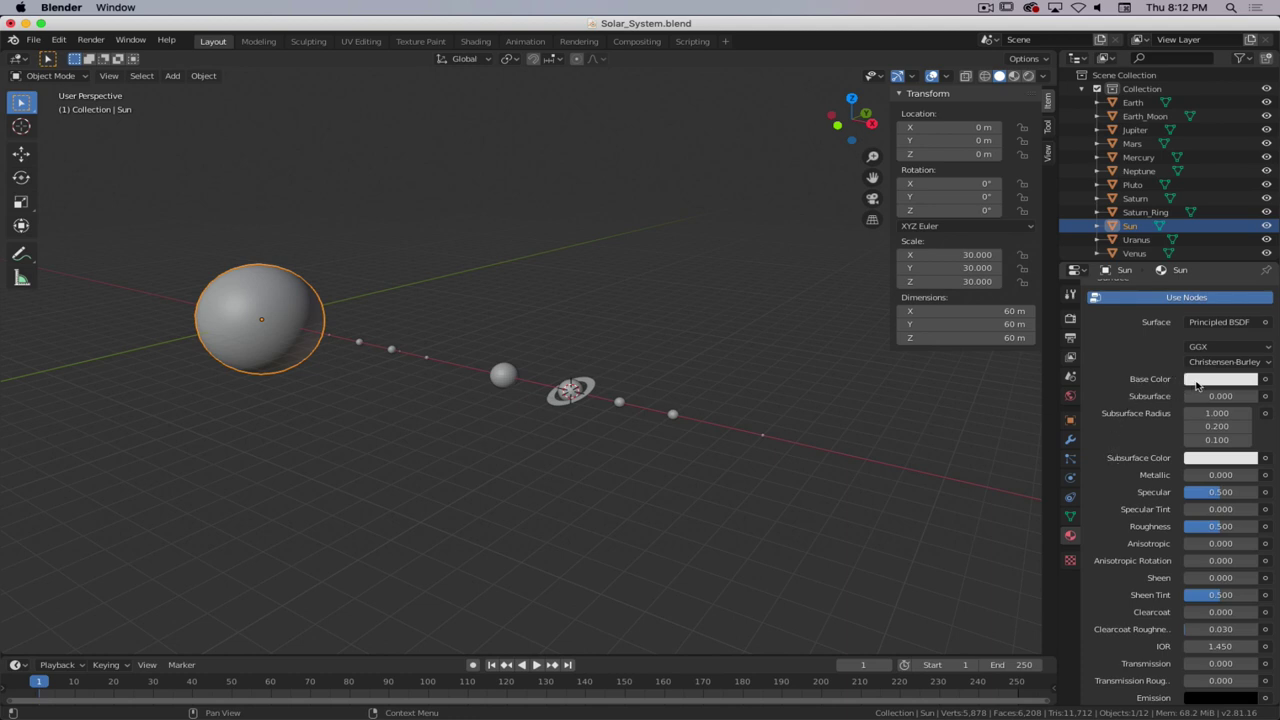
pyautogui.scroll(-2, 1199, 385)
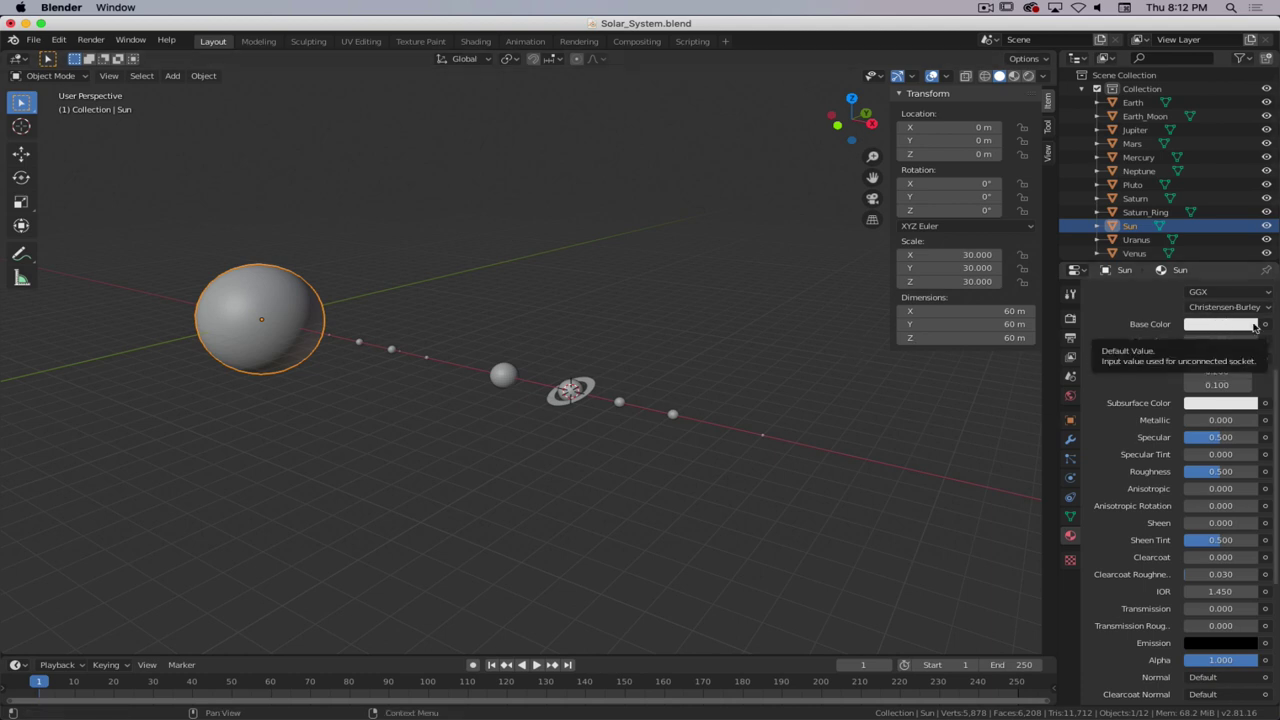
# - Set the Sun material's Base Color to a slightly darker orange
pyautogui.click(1218, 328)
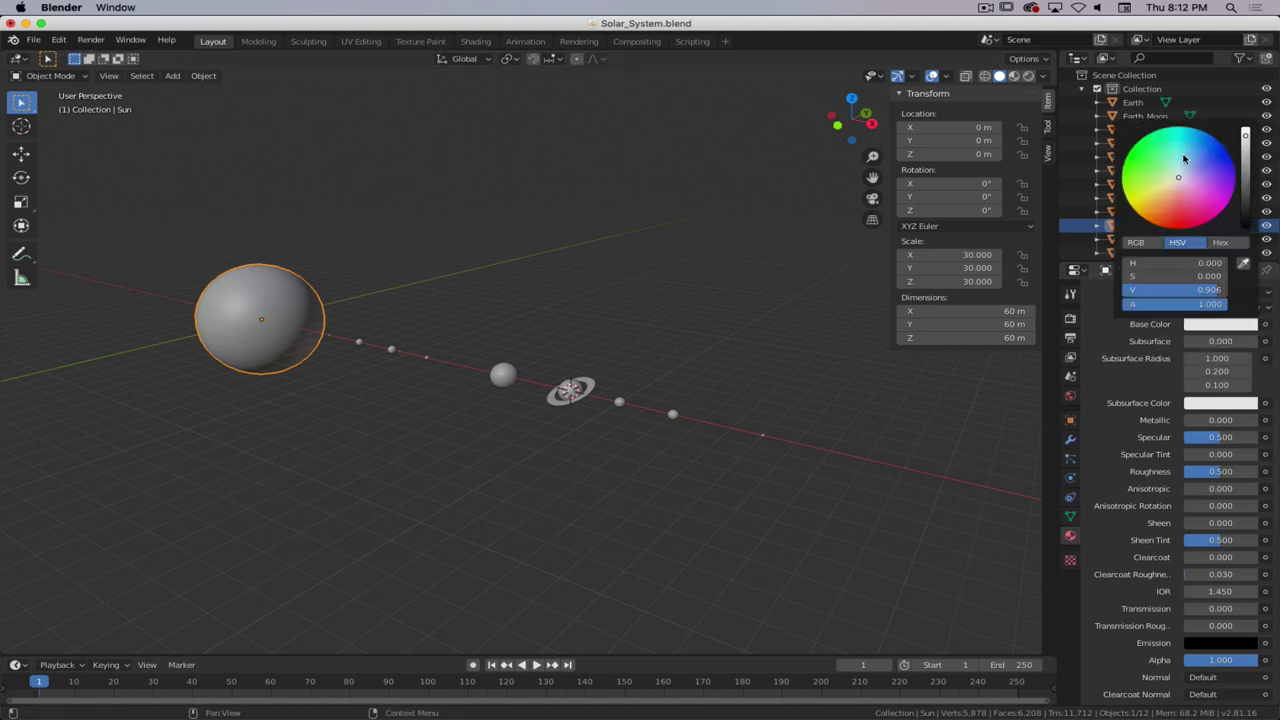
pyautogui.moveTo(1172, 186); pyautogui.dragTo(1147, 209)
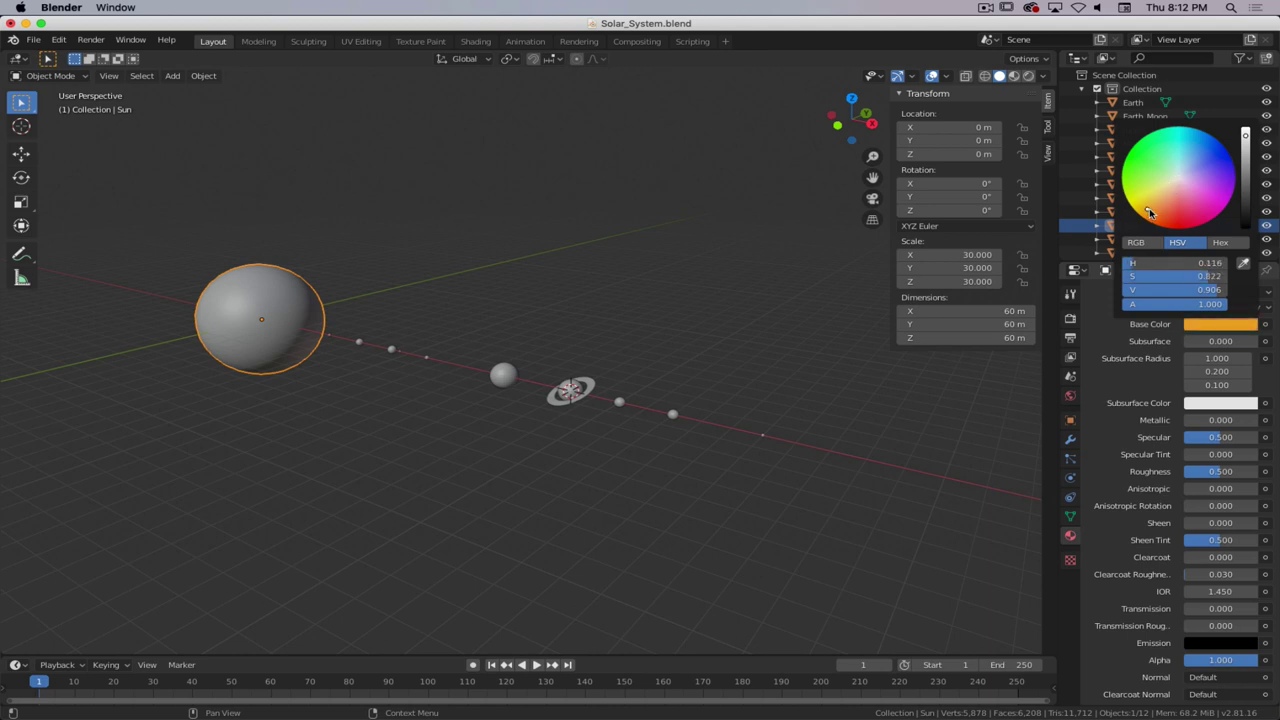
pyautogui.moveTo(1246, 136)
pyautogui.mouseDown()
pyautogui.moveTo(1246, 172)
pyautogui.moveTo(1246, 138)
pyautogui.mouseUp()
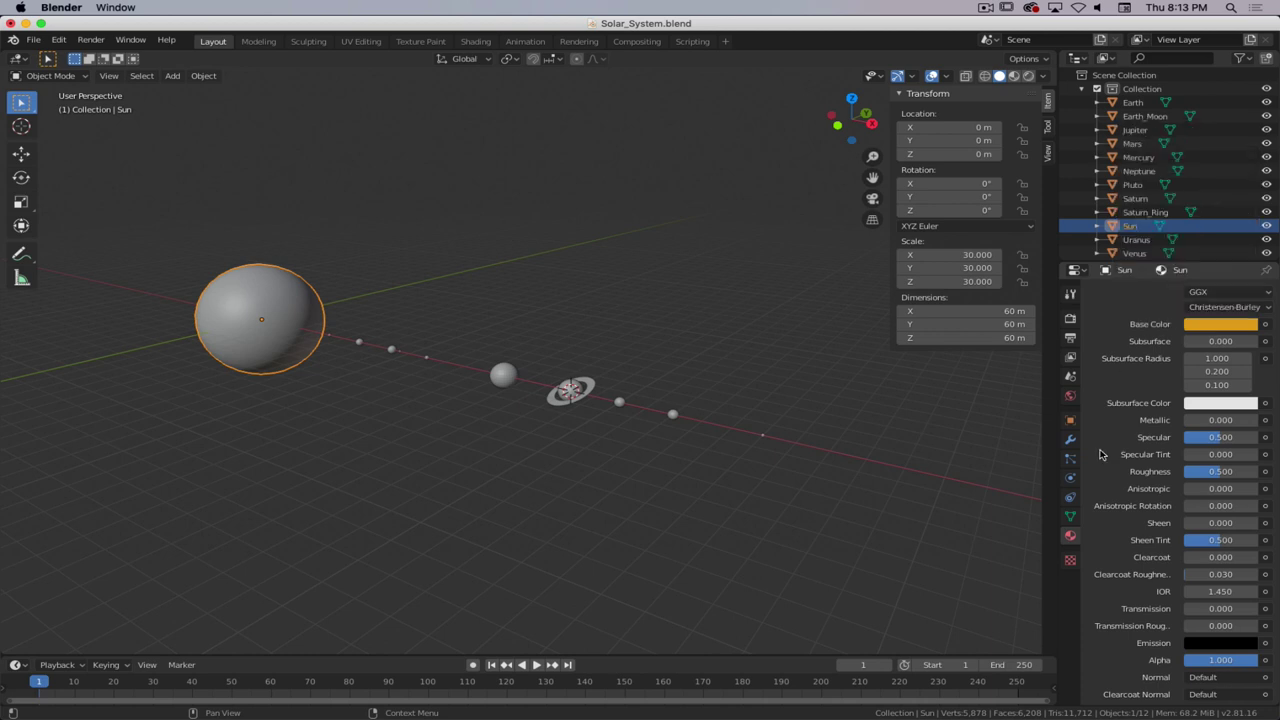
# - Reduce the red in Base Color, checking Hex and HSV, ending near H 0.110, S 0.900, V 0.899
pyautogui.click(1220, 324)
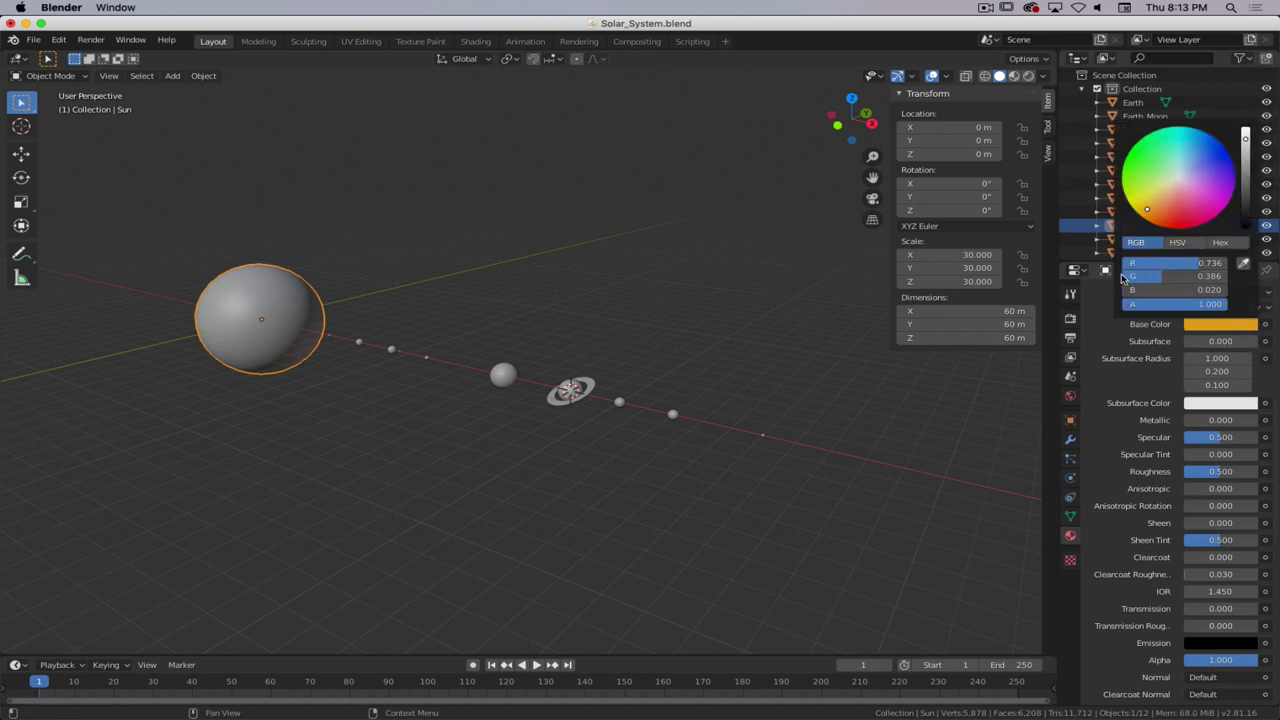
pyautogui.moveTo(1190, 265)
pyautogui.mouseDown()
pyautogui.moveTo(1144, 265)
pyautogui.moveTo(1200, 265)
pyautogui.mouseUp()
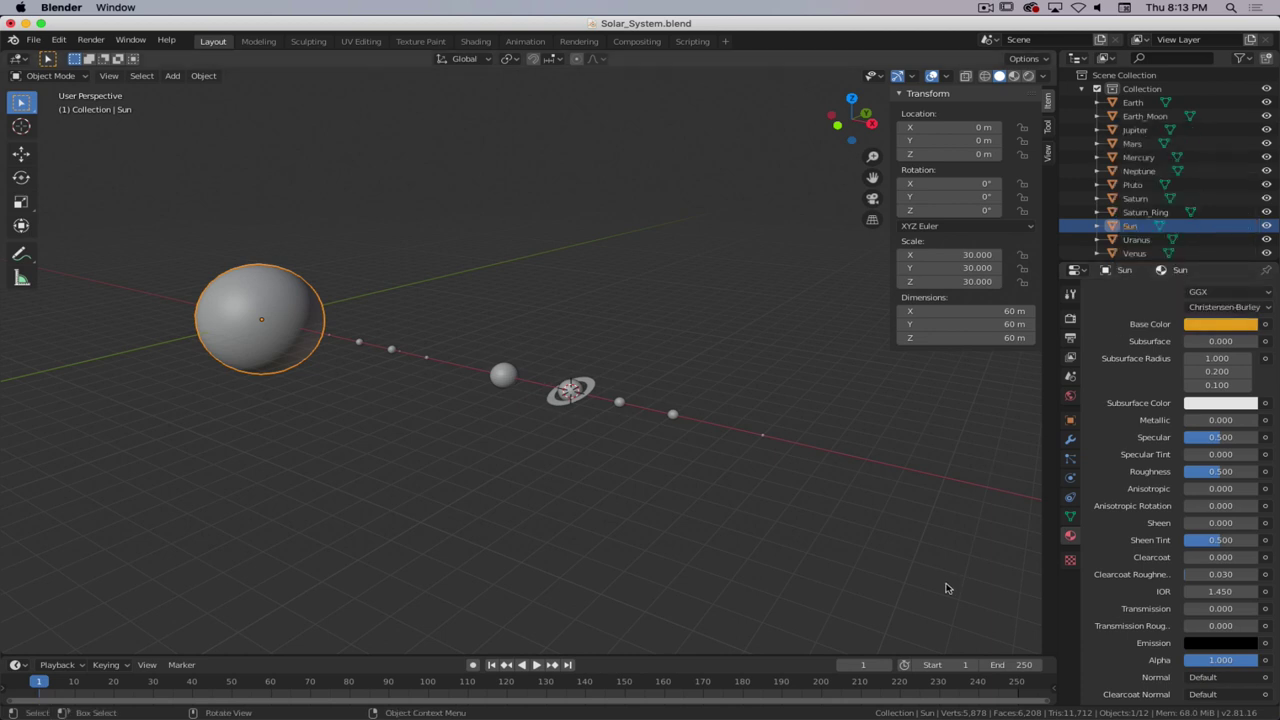
pyautogui.click(1197, 328)
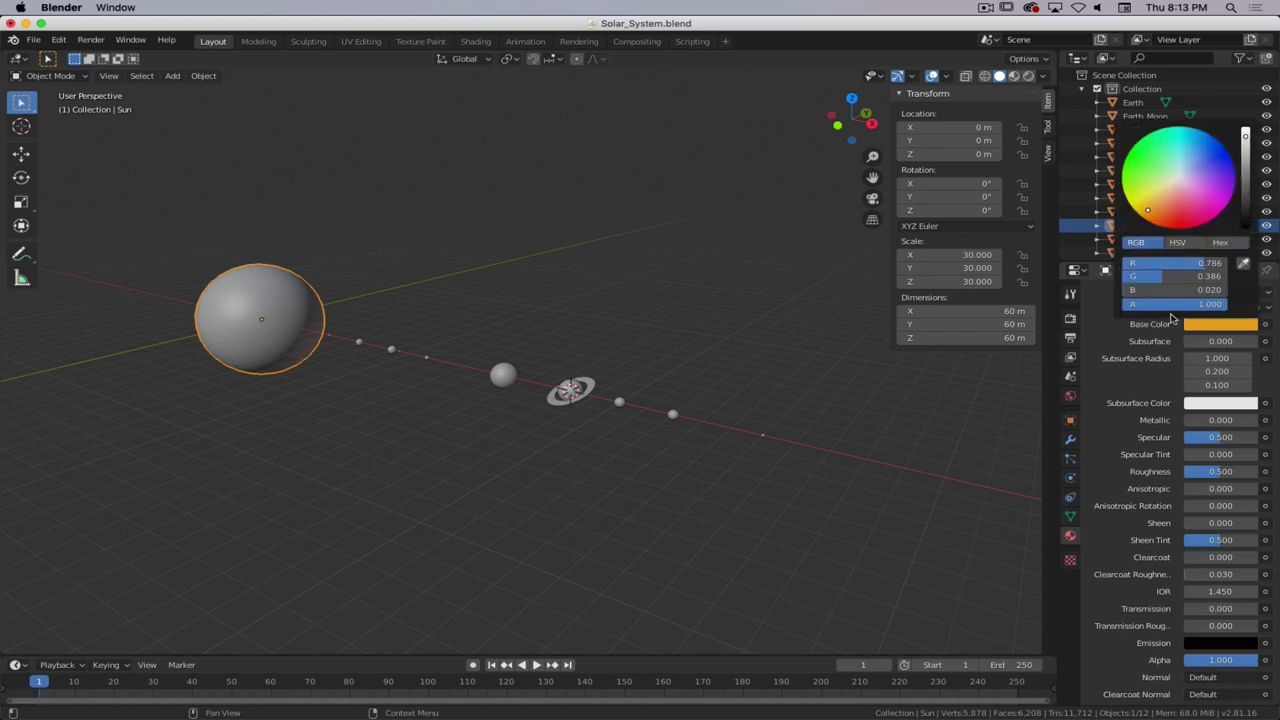
pyautogui.click(1222, 243)
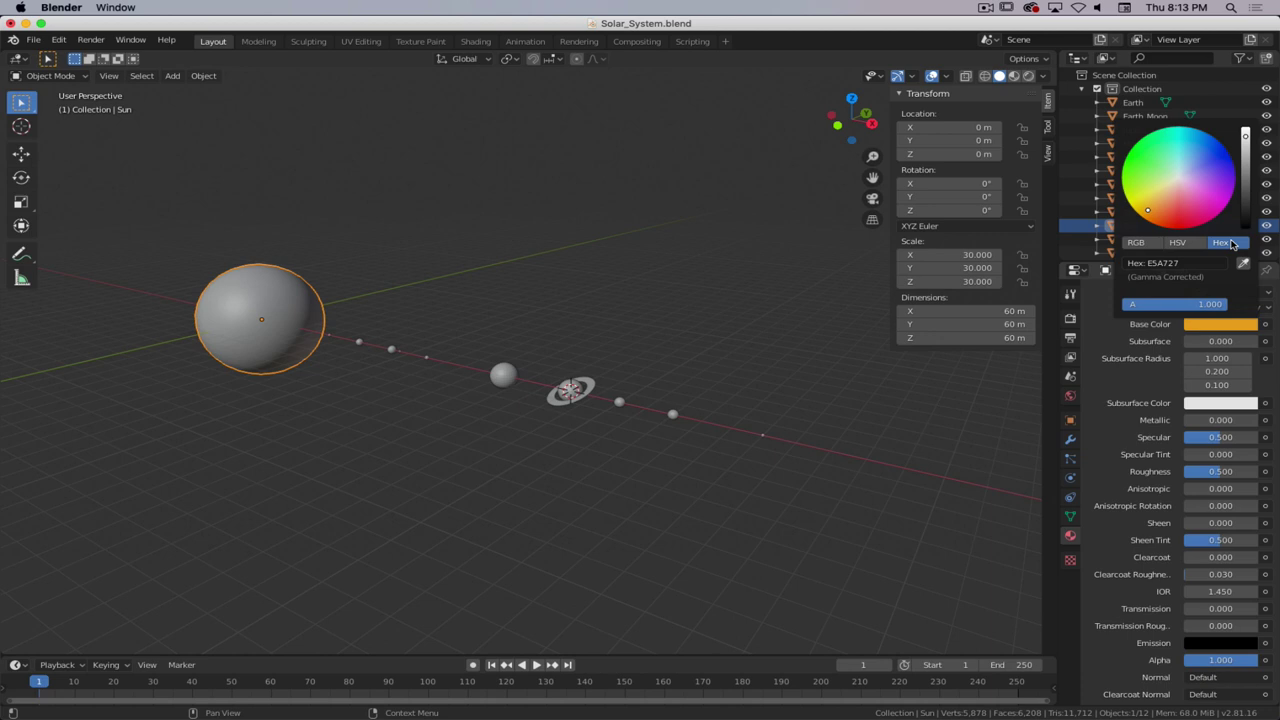
pyautogui.click(1177, 242)
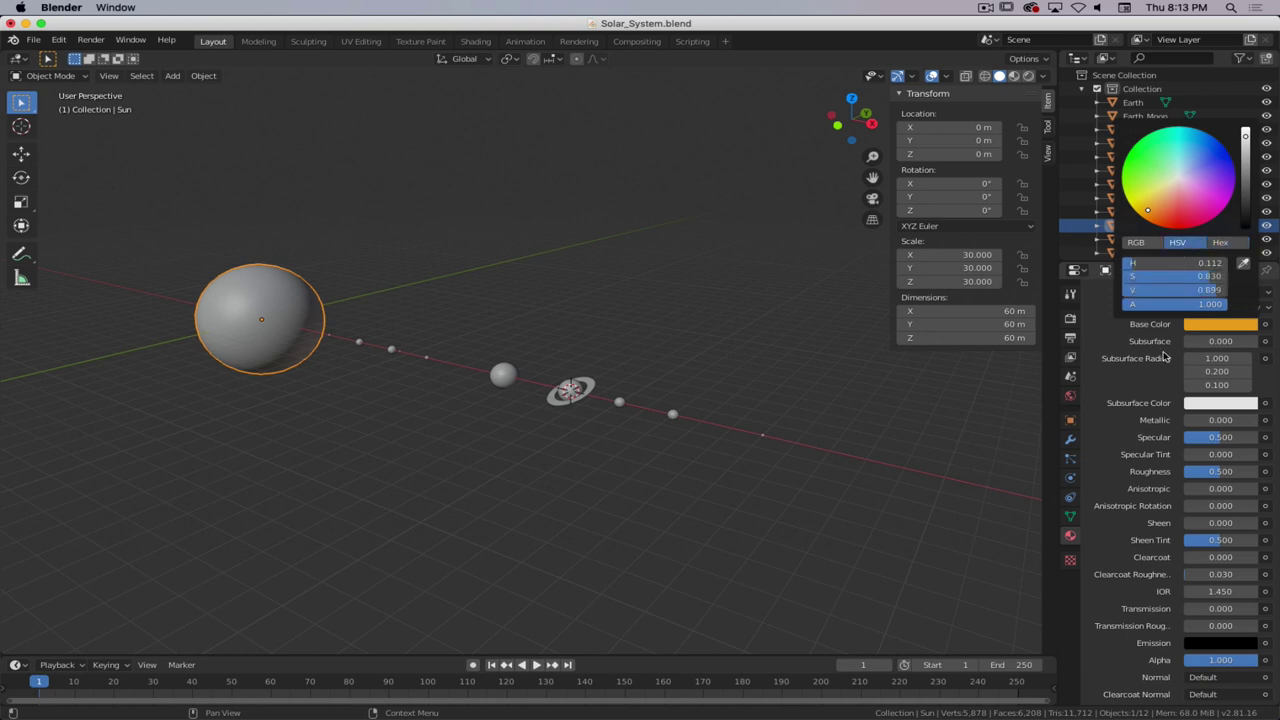
pyautogui.click(1218, 324)
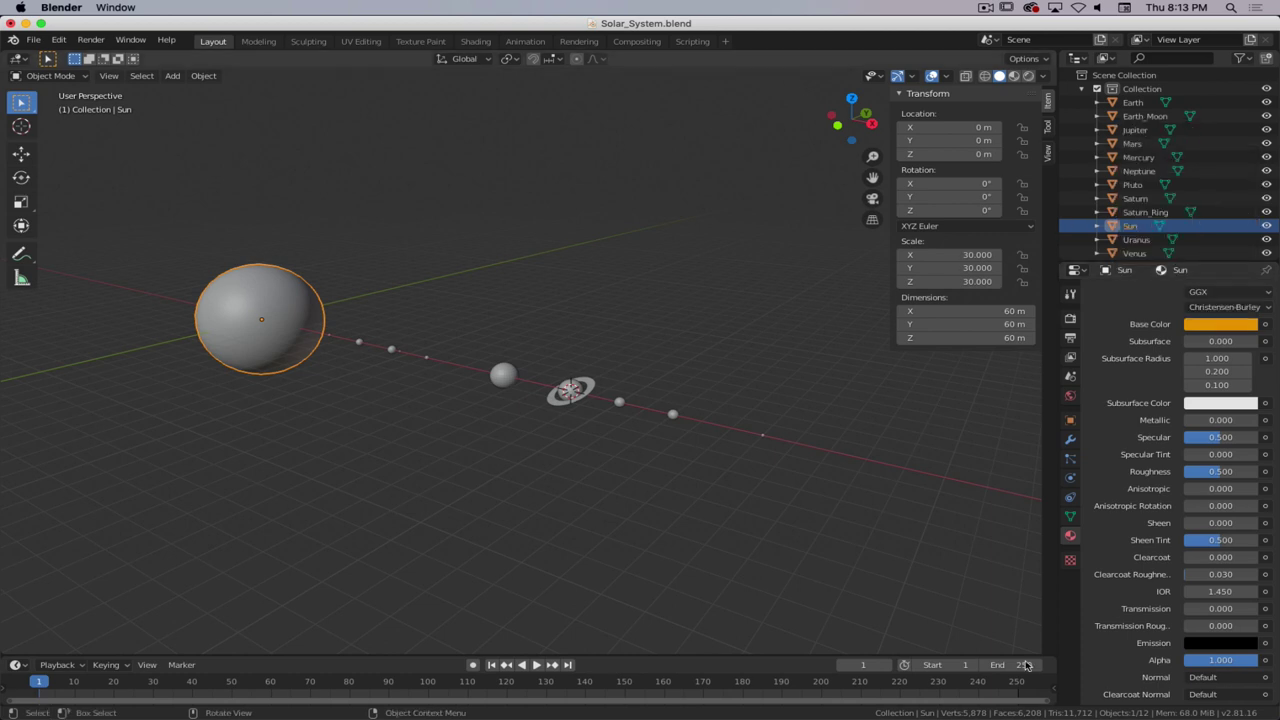
pyautogui.scroll(5, 1140, 465)
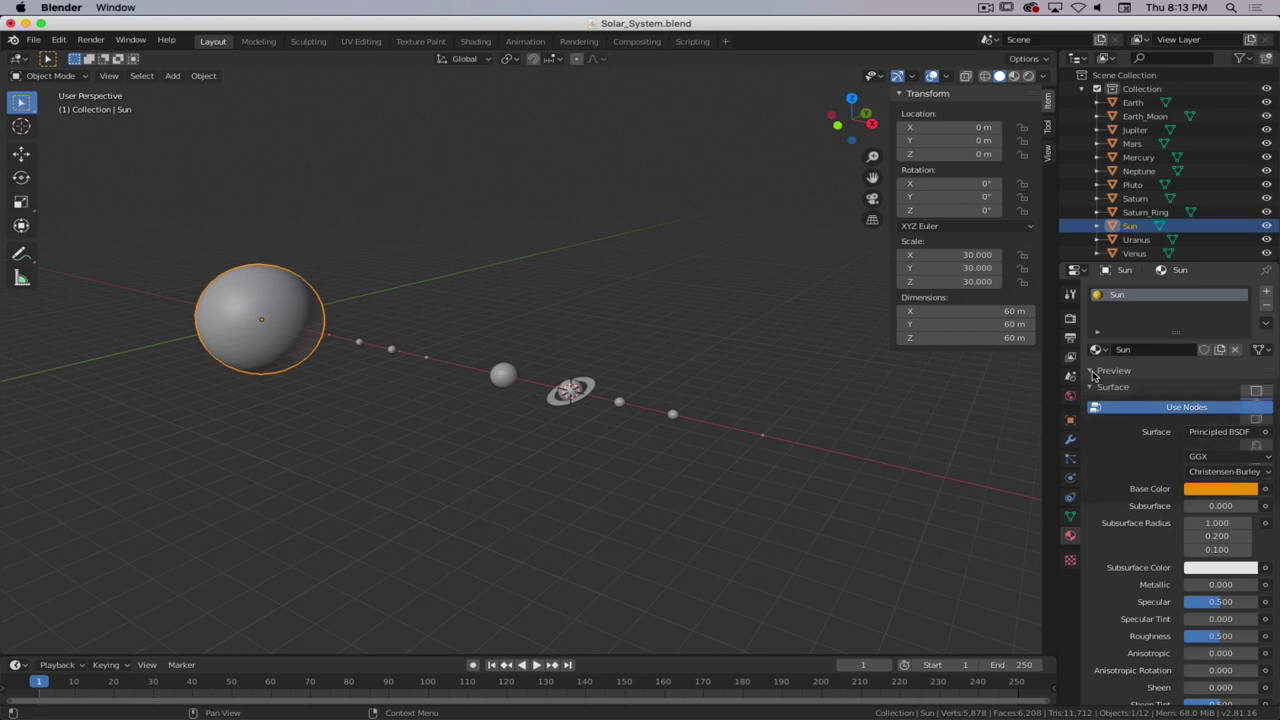
# - Show the preview sphere and move Base Color from blue to golden yellow (H 0.122, S 0.963)
pyautogui.click(1092, 372)
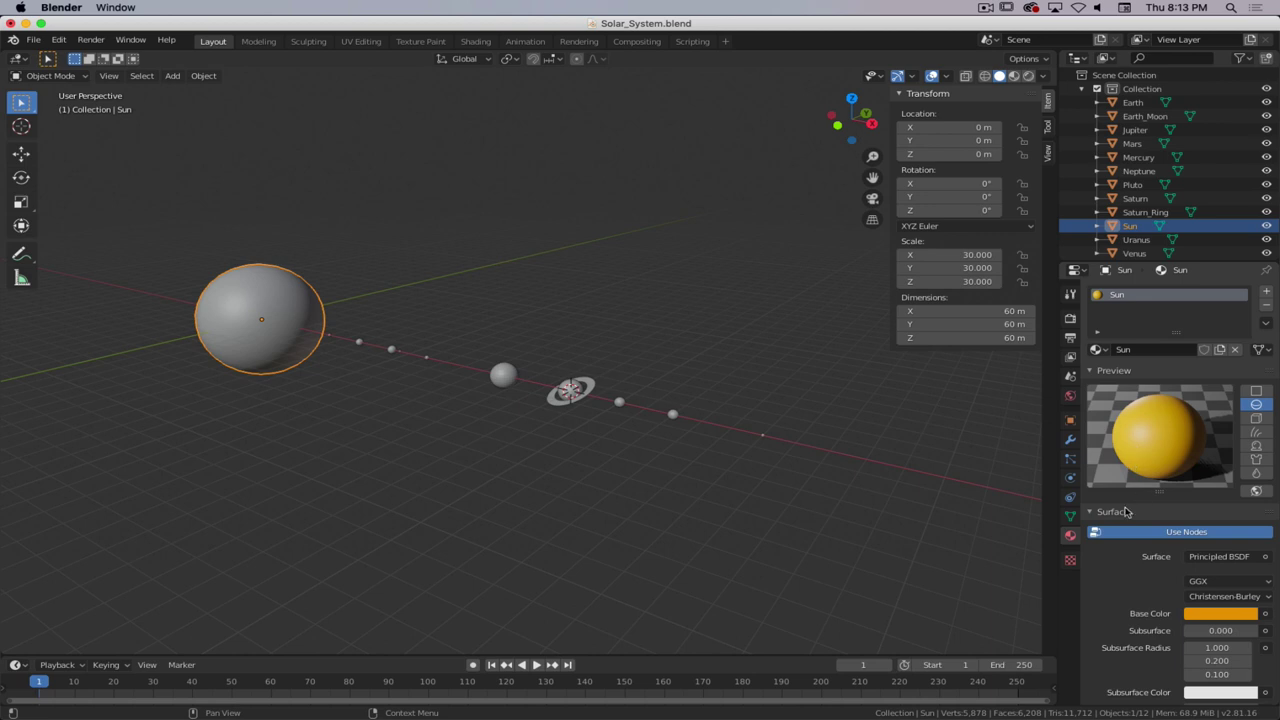
pyautogui.scroll(-3, 1099, 597)
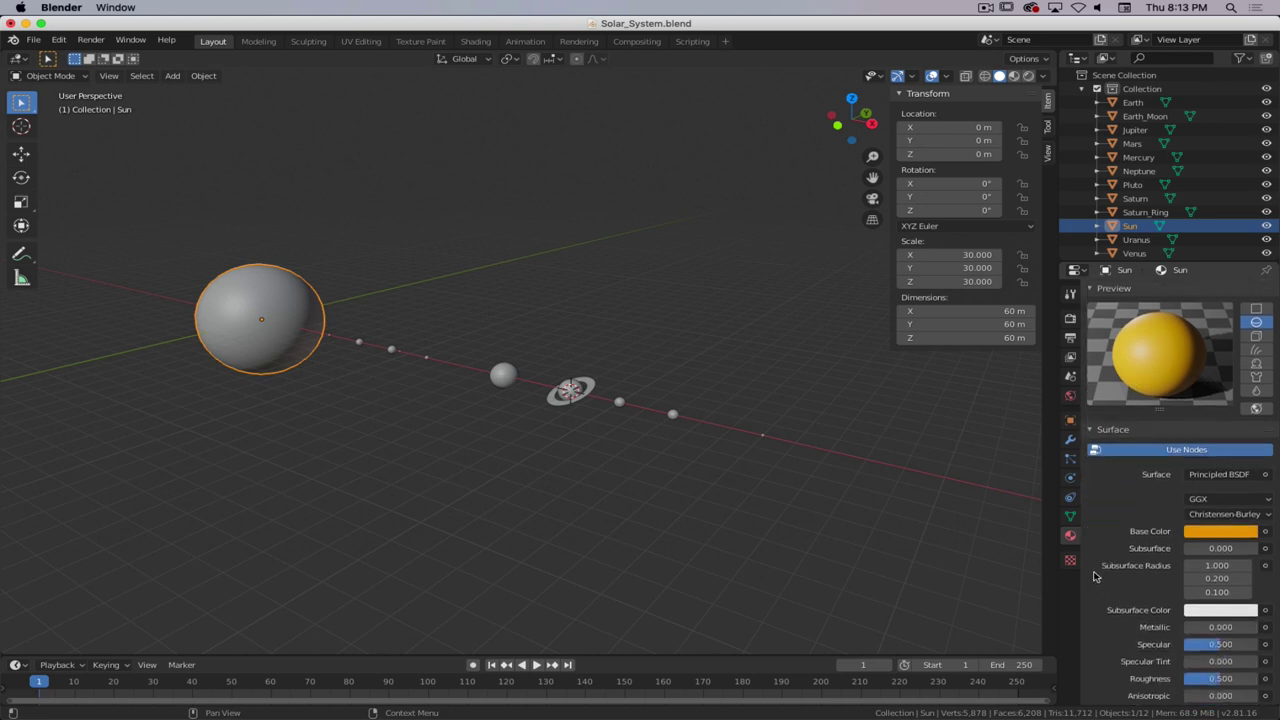
pyautogui.click(1209, 533)
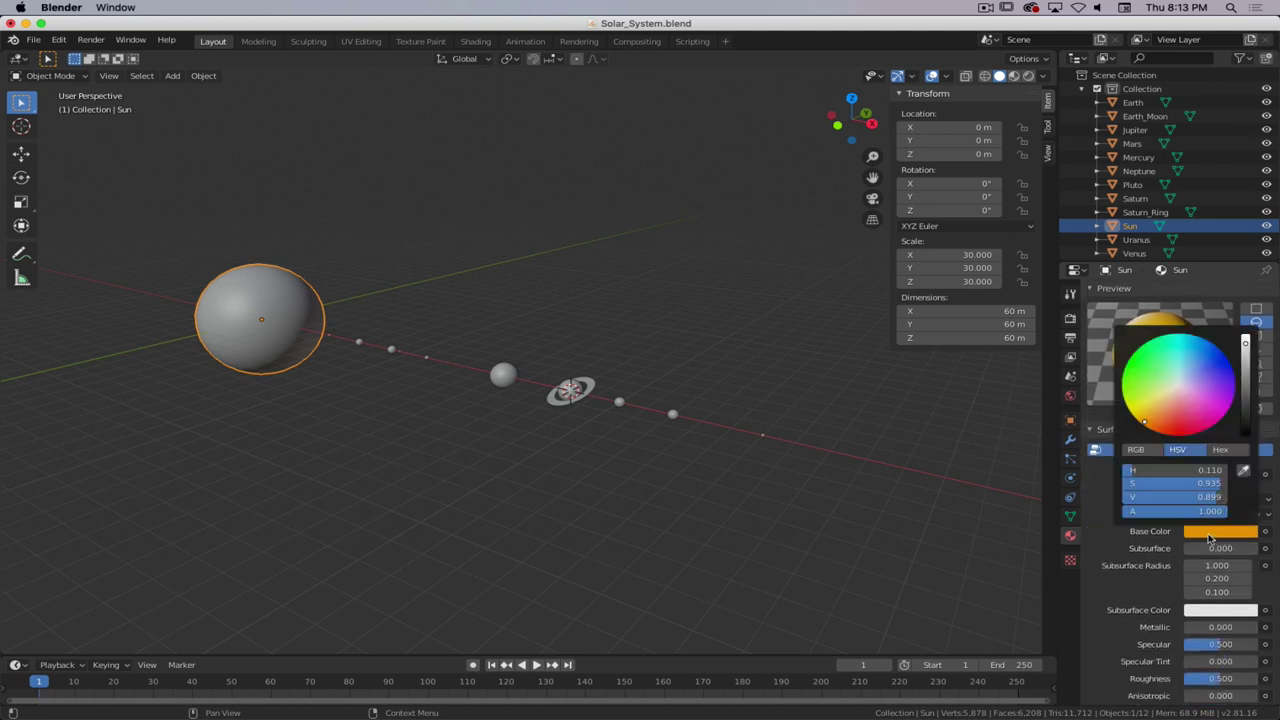
pyautogui.click(1215, 345)
pyautogui.moveTo(1215, 345)
pyautogui.mouseDown()
pyautogui.moveTo(1218, 390)
pyautogui.moveTo(1147, 421)
pyautogui.mouseUp()
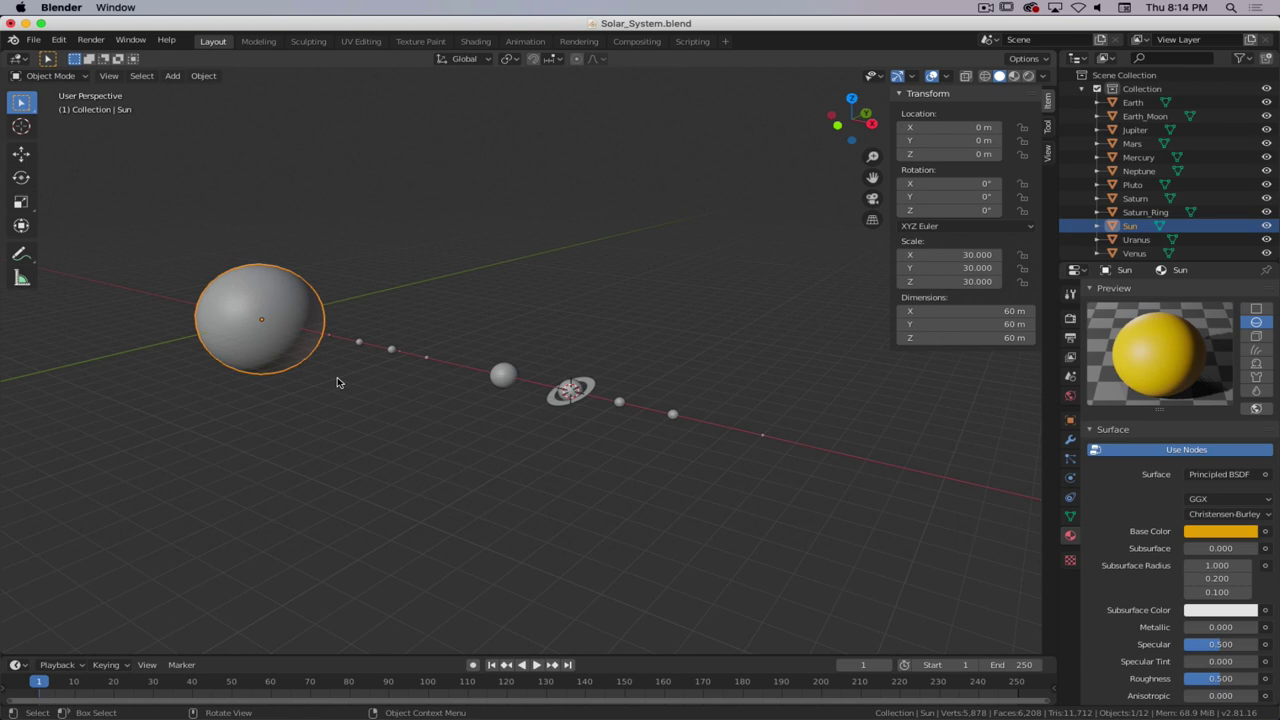
# - Set the Sun material's Viewport Display colour to a salmon-orange
pyautogui.scroll(-10, 1124, 494)
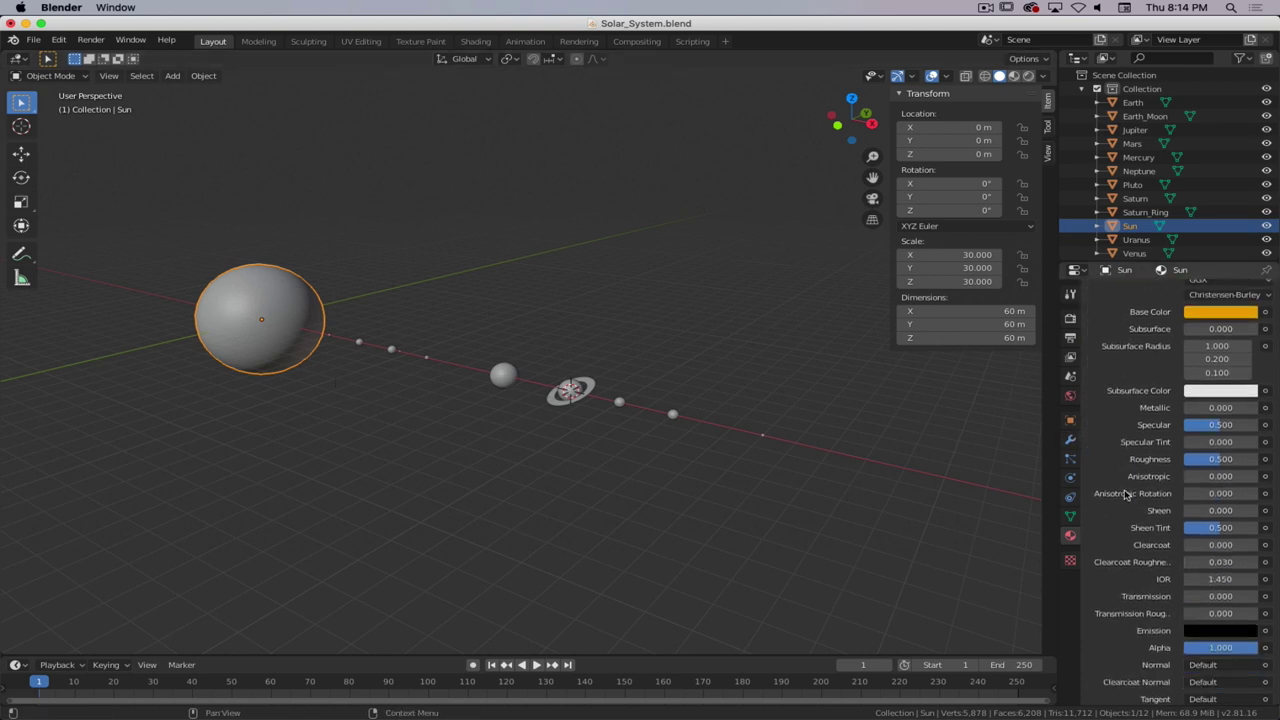
pyautogui.click(1148, 684)
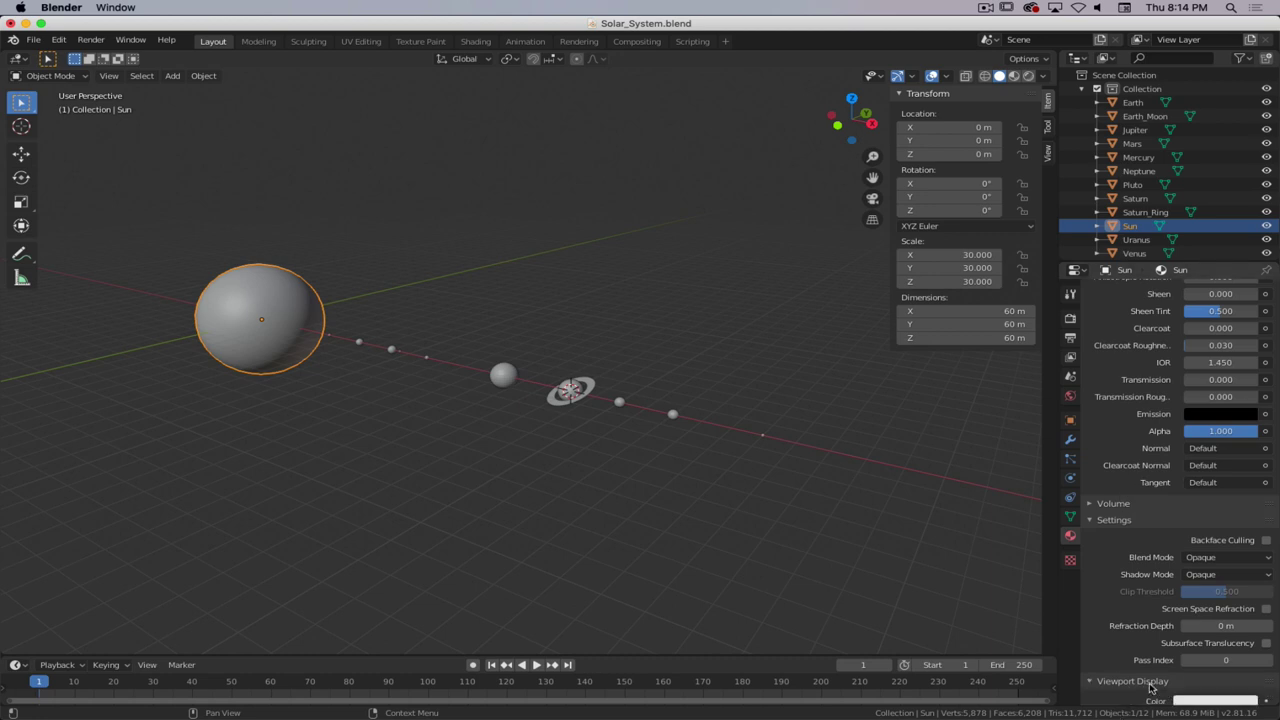
pyautogui.scroll(-1, 1140, 660)
pyautogui.scroll(-1, 1138, 648)
pyautogui.click(1188, 647)
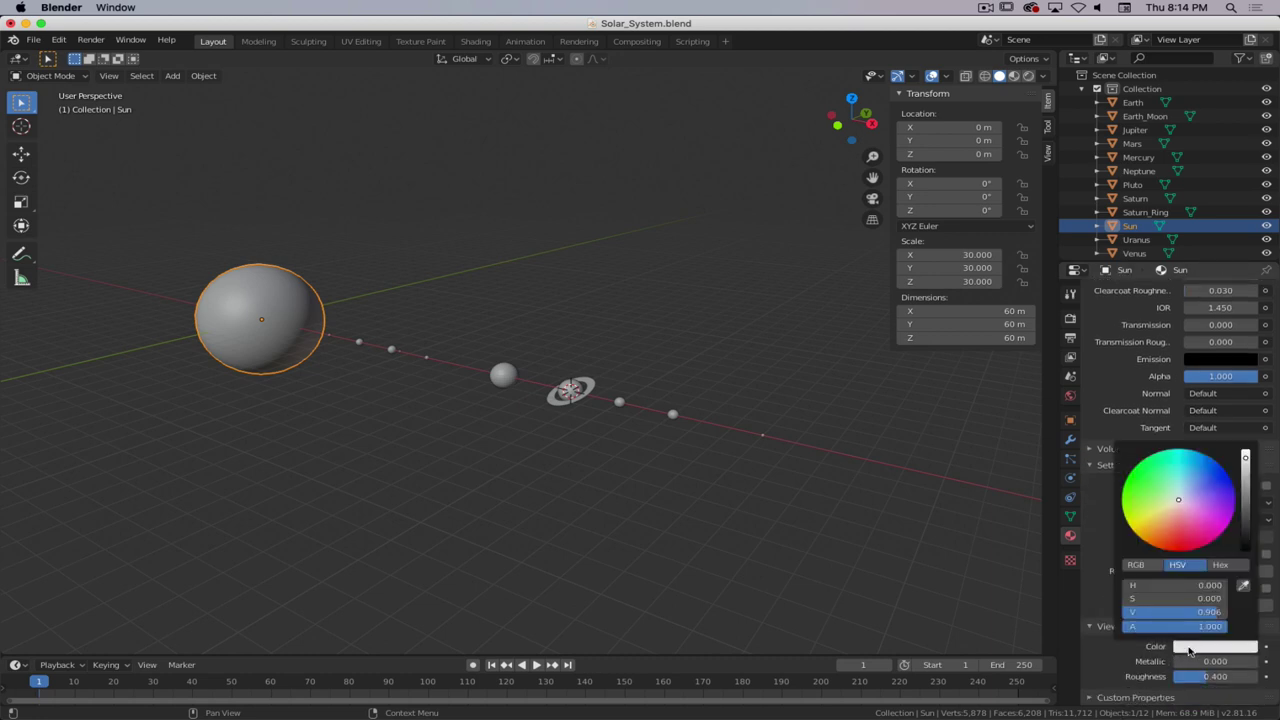
pyautogui.click(1192, 518)
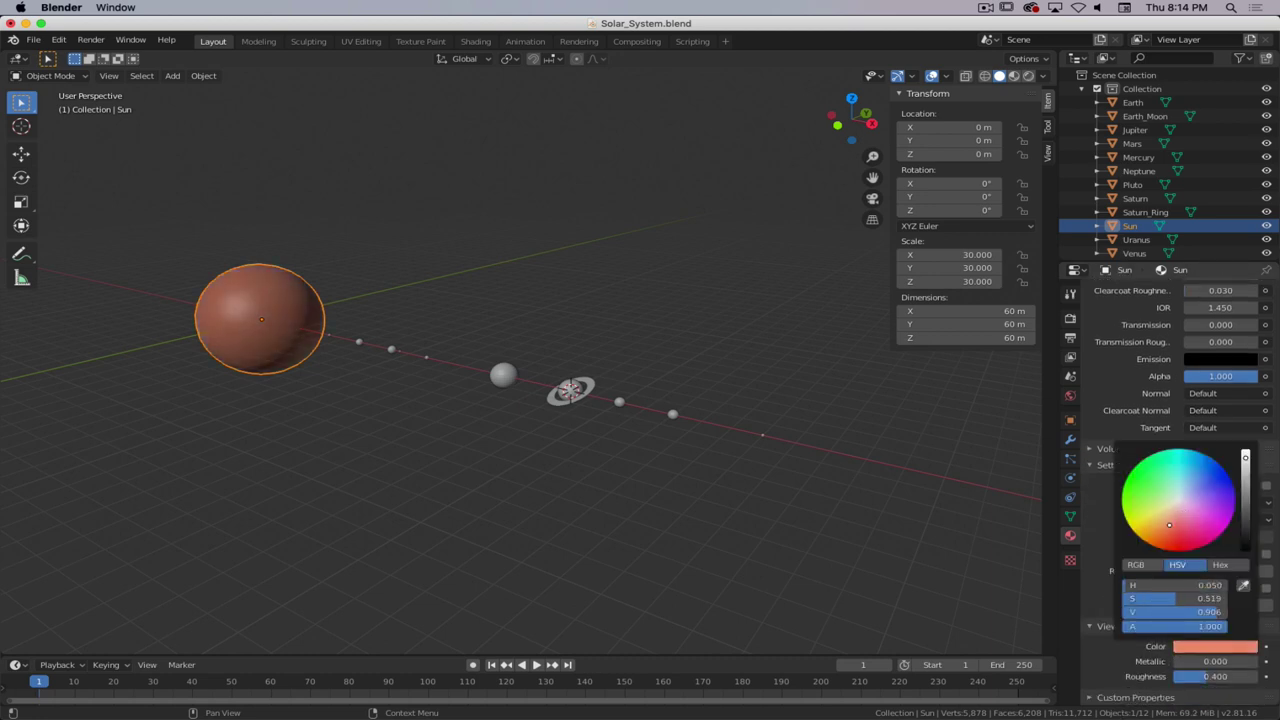
pyautogui.scroll(15, 1128, 592)
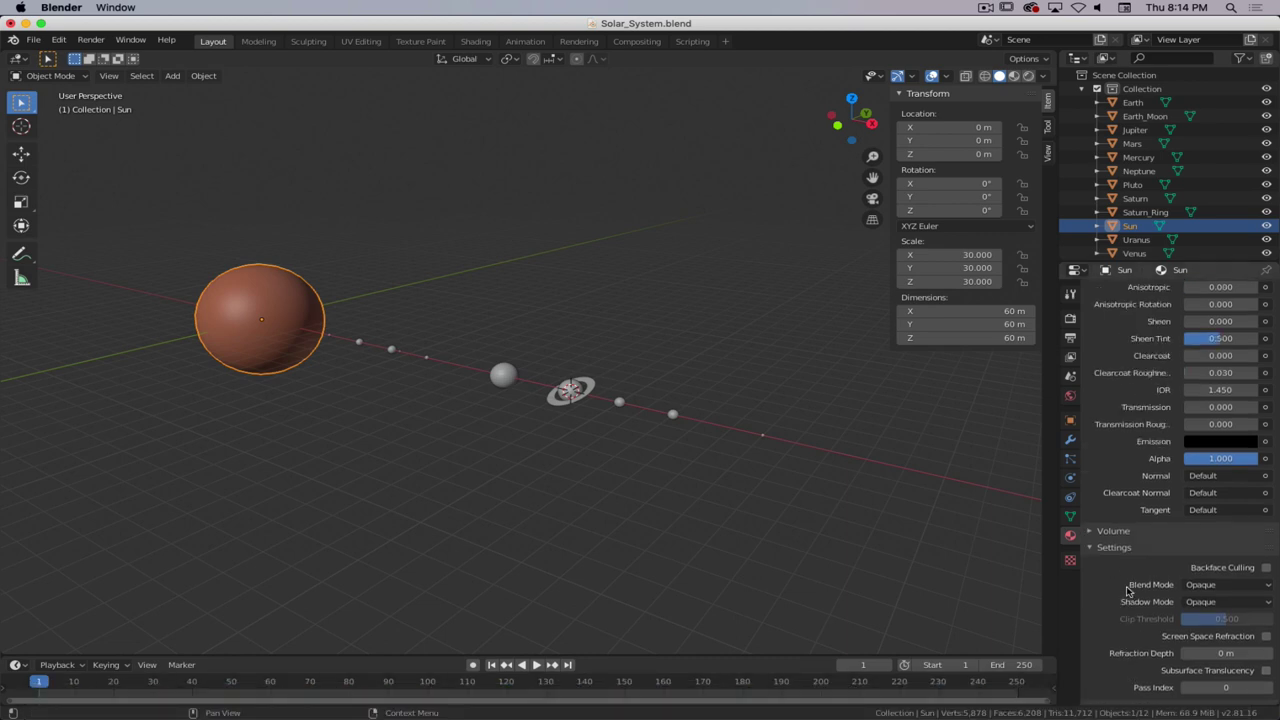
pyautogui.scroll(-5, 1128, 592)
pyautogui.scroll(1, 1128, 592)
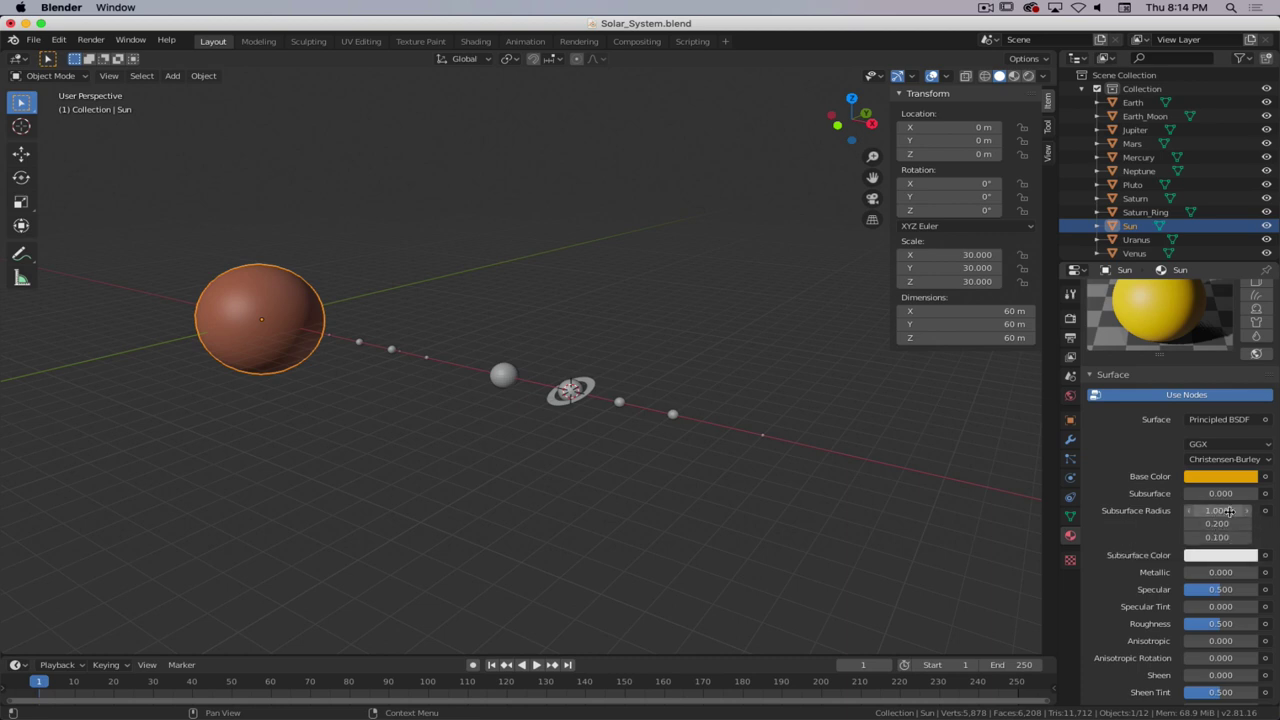
# - Paste the Subsurface Radius value 1.000 into the third radius field, then undo it
pyautogui.press('super')
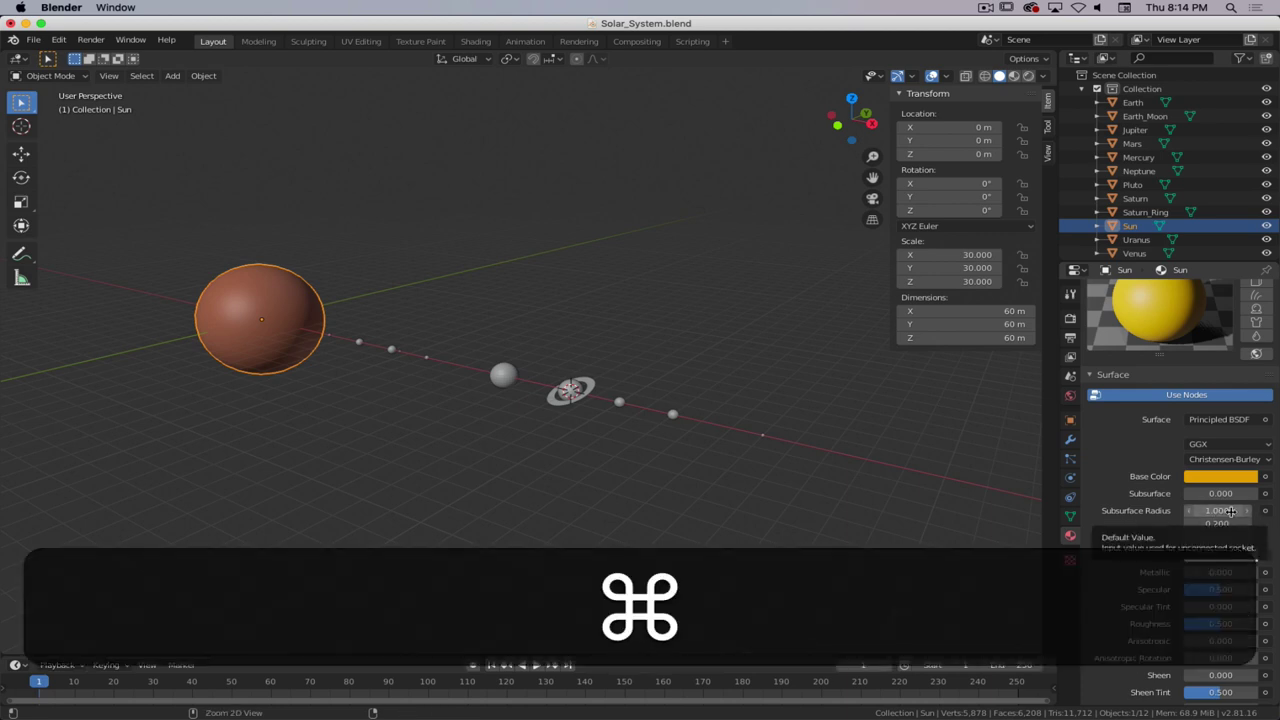
pyautogui.press('super+c')
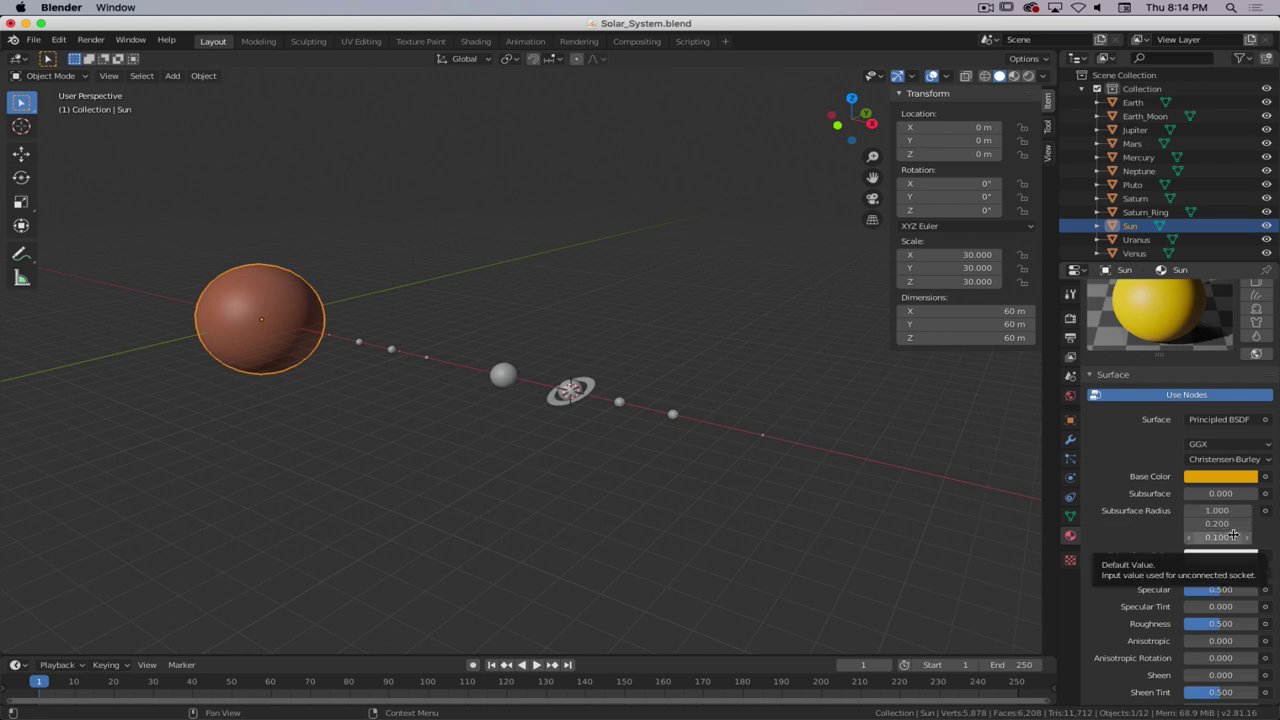
pyautogui.press('super+v')
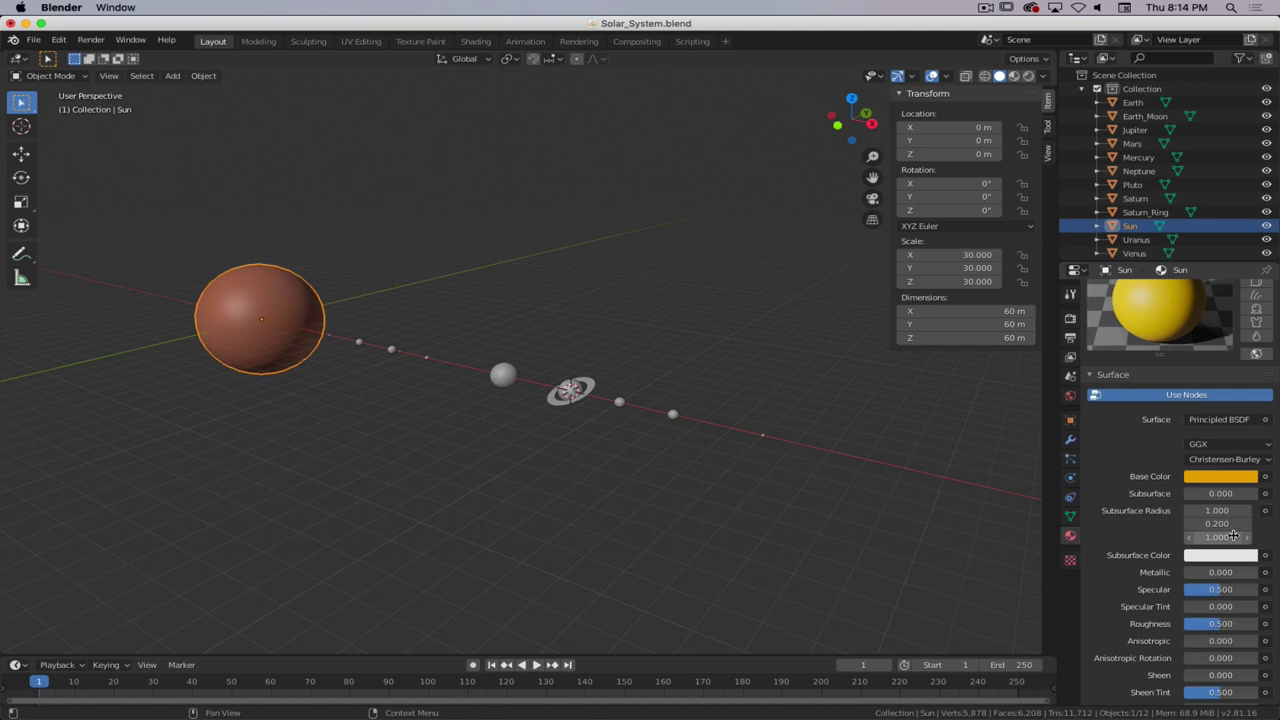
pyautogui.hotkey('ctrl', 'z')
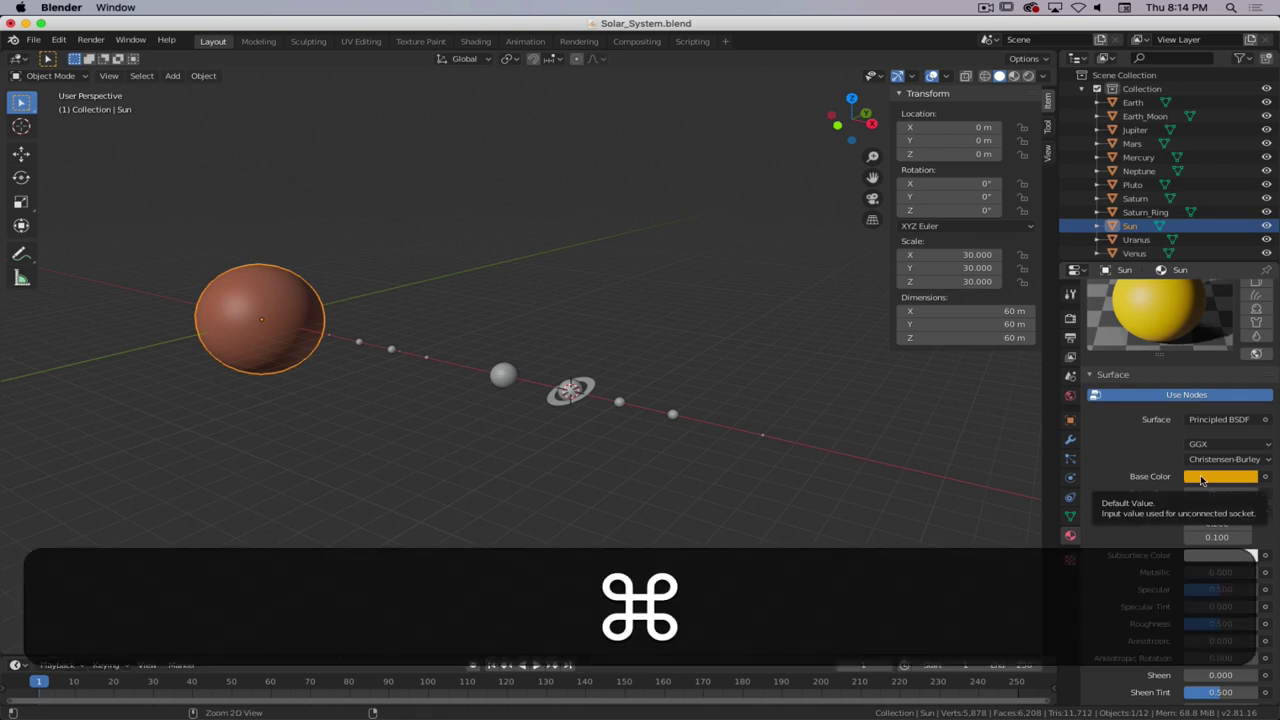
# - Copy the orange Base Color into the Viewport Display colour
pyautogui.press('super+c')
pyautogui.scroll(-10, 1180, 492)
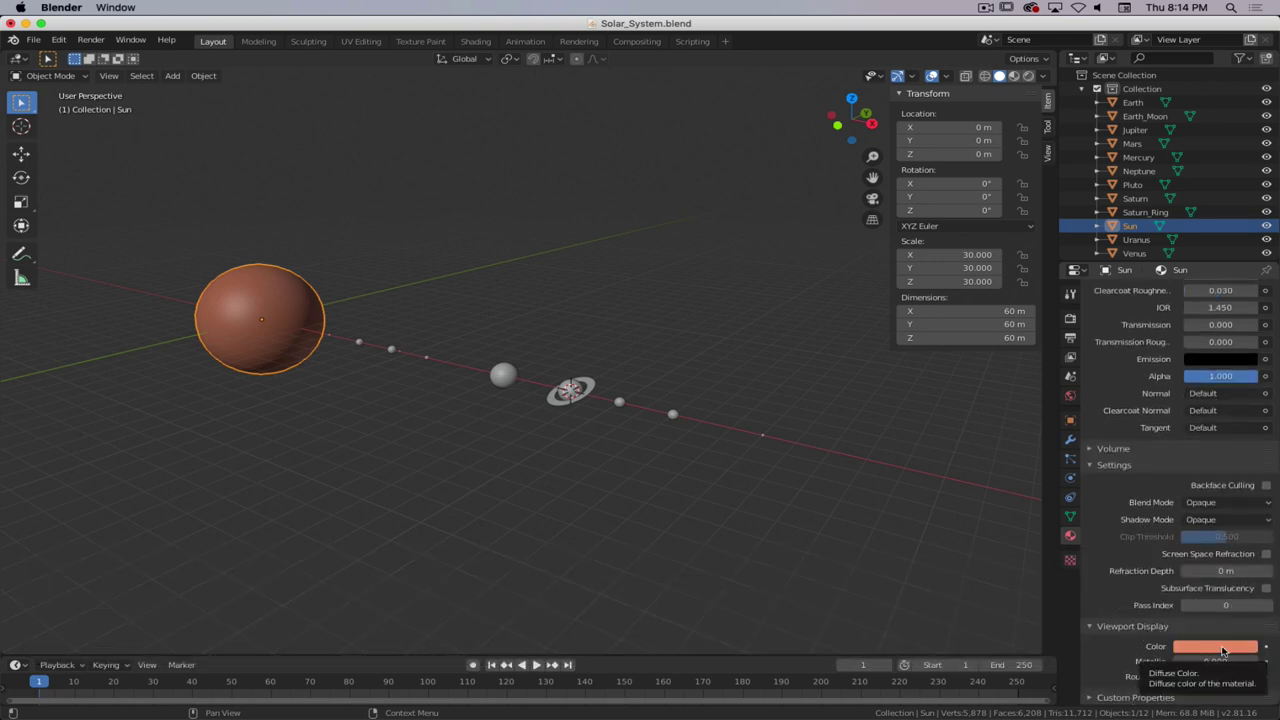
pyautogui.press('super')
pyautogui.press('super+v')
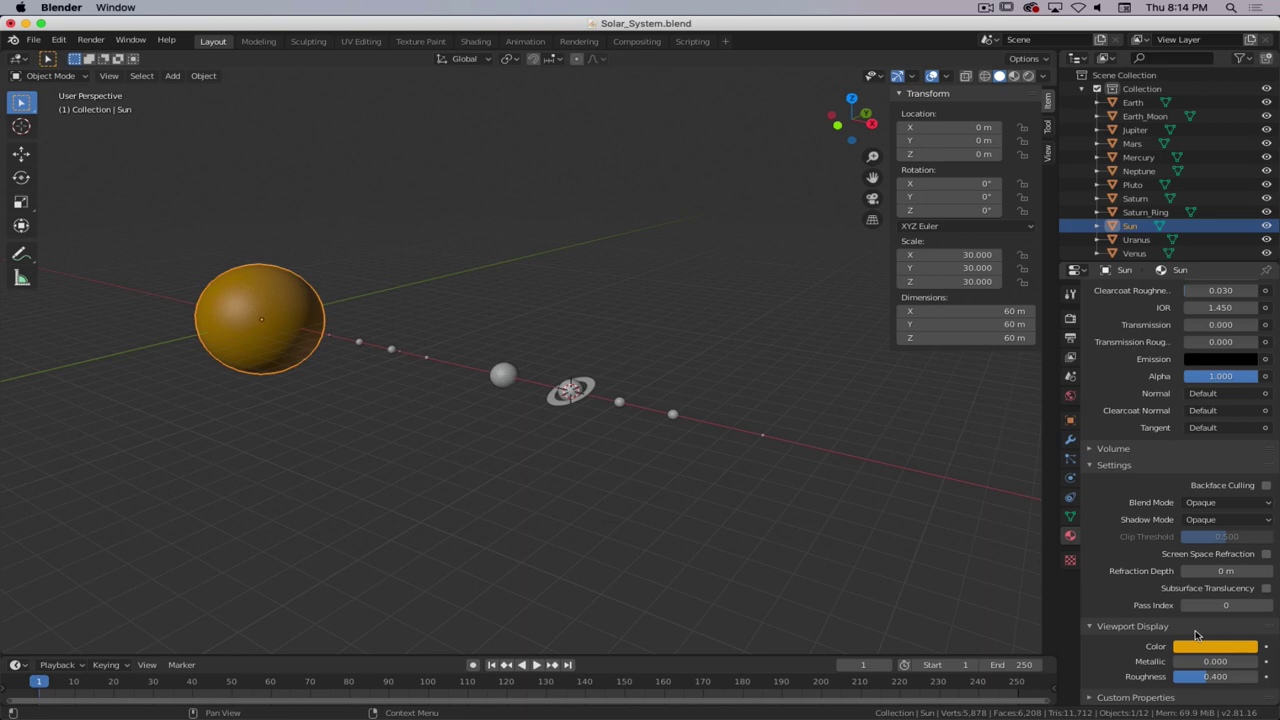
pyautogui.scroll(15, 1135, 622)
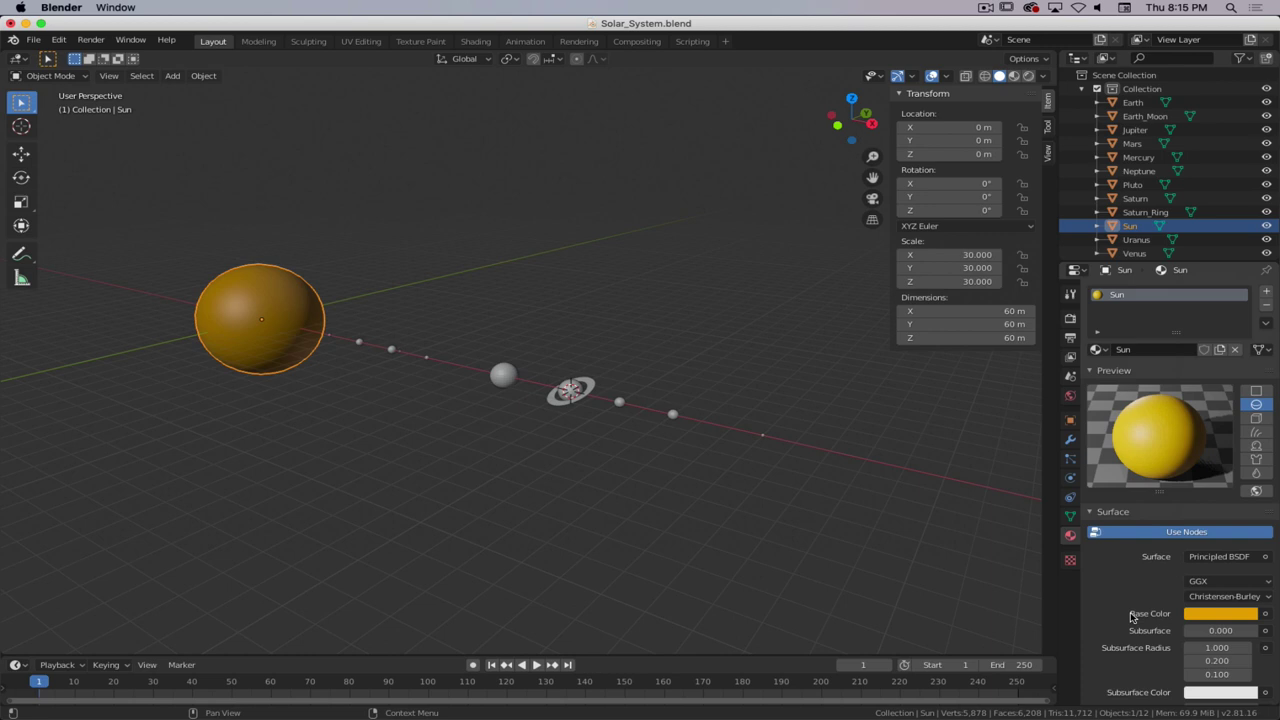
# - Change Base Color to white, then grey, then paste the orange back
pyautogui.click(1206, 618)
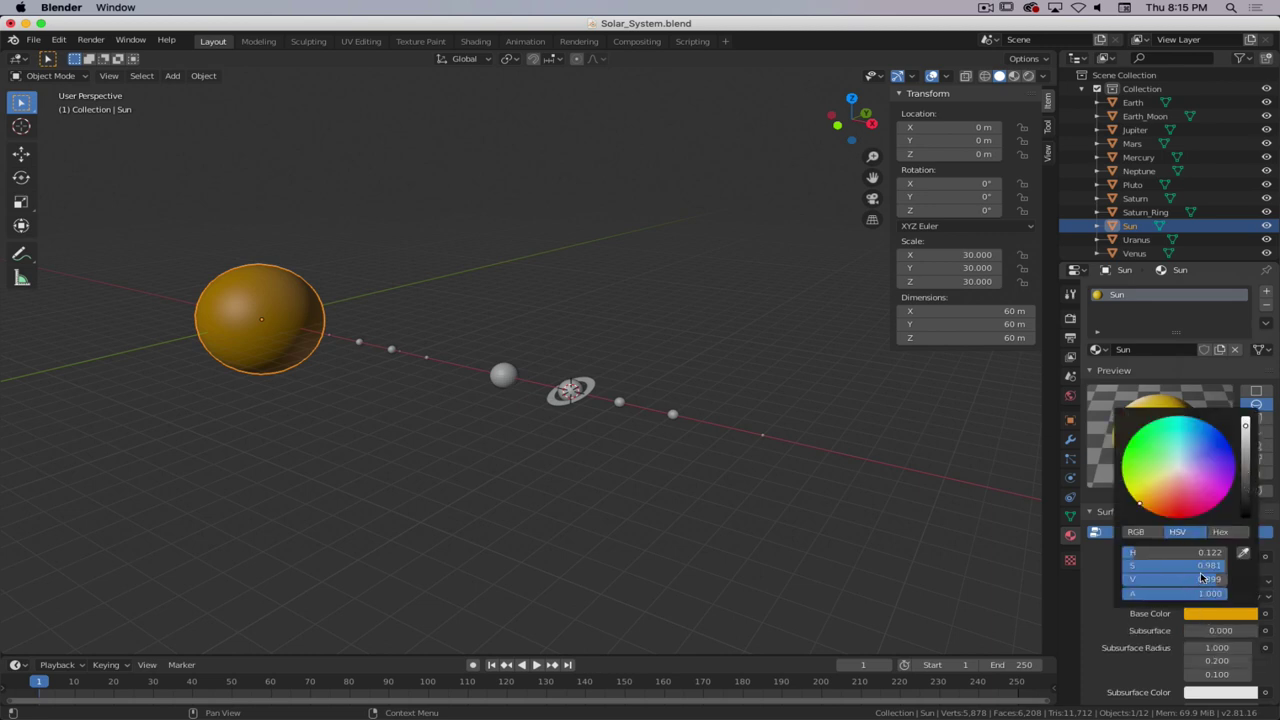
pyautogui.moveTo(1204, 567); pyautogui.dragTo(1130, 567)
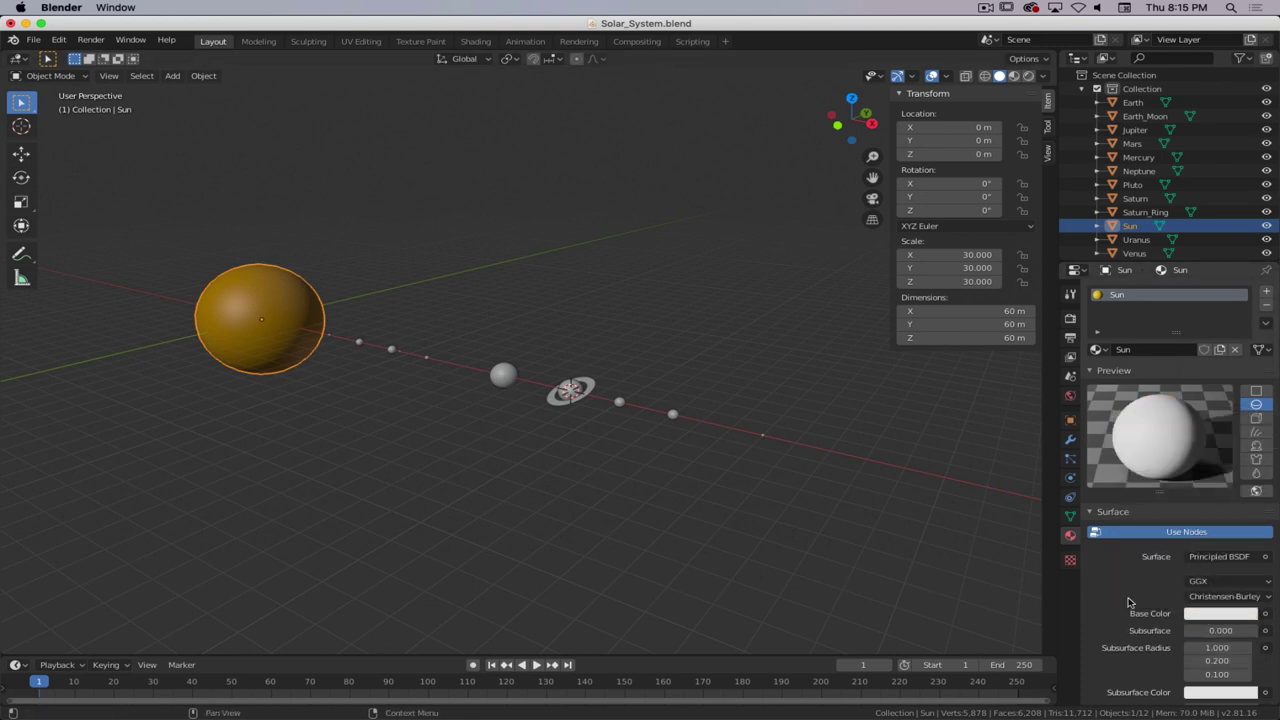
pyautogui.click(1214, 613)
pyautogui.moveTo(1256, 450)
pyautogui.mouseDown()
pyautogui.moveTo(1252, 468)
pyautogui.moveTo(1249, 456)
pyautogui.mouseUp()
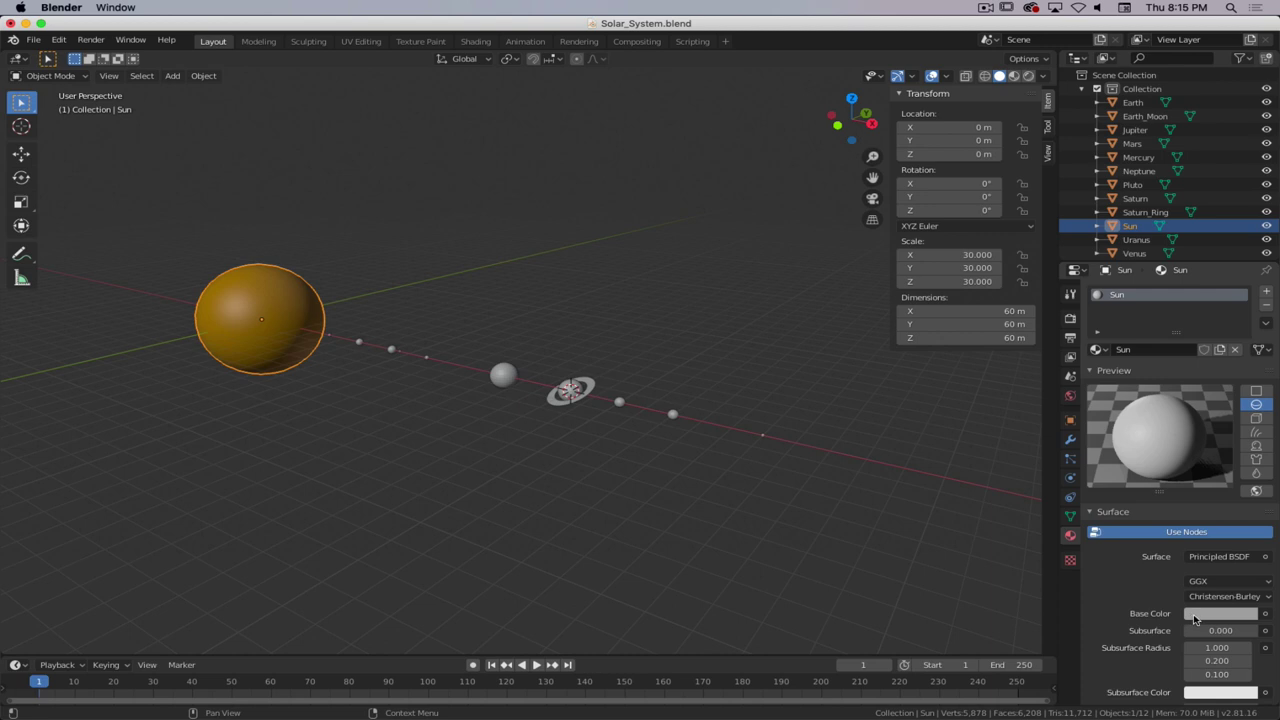
pyautogui.press('super+v')
# - Set the Viewport Display colour to white by dragging saturation to 0
pyautogui.scroll(-10, 1140, 605)
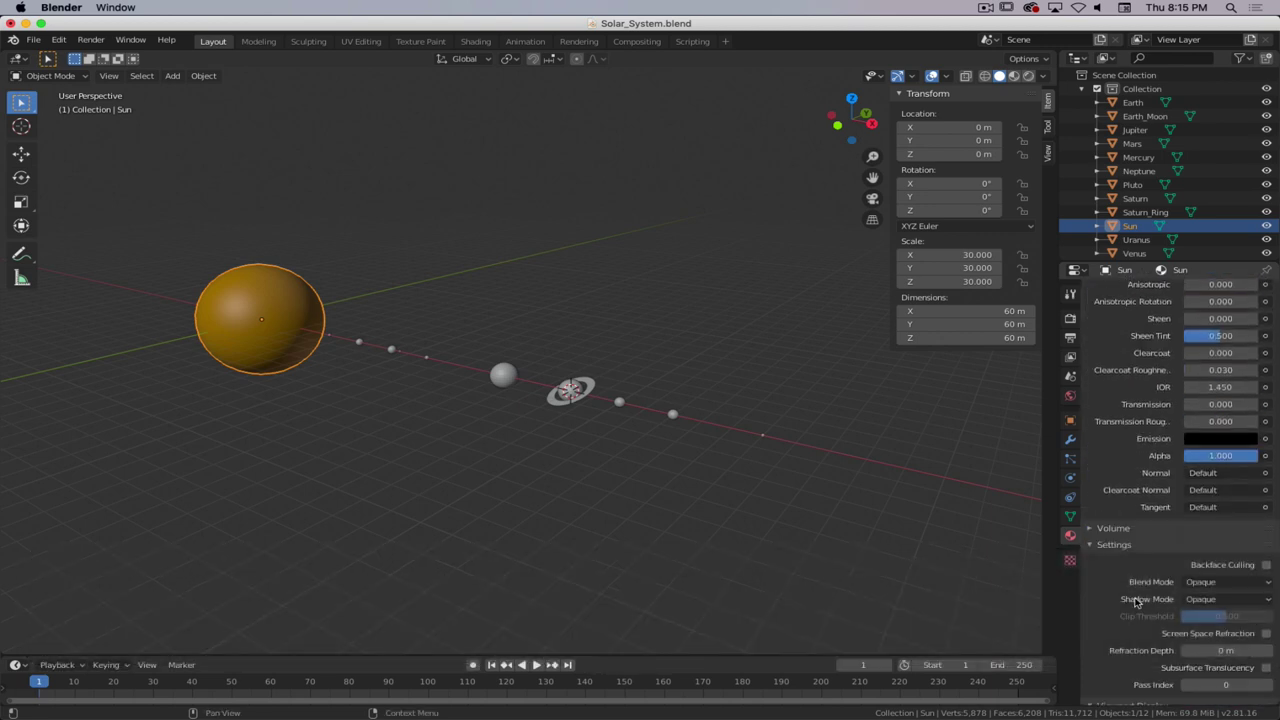
pyautogui.scroll(-2, 1202, 605)
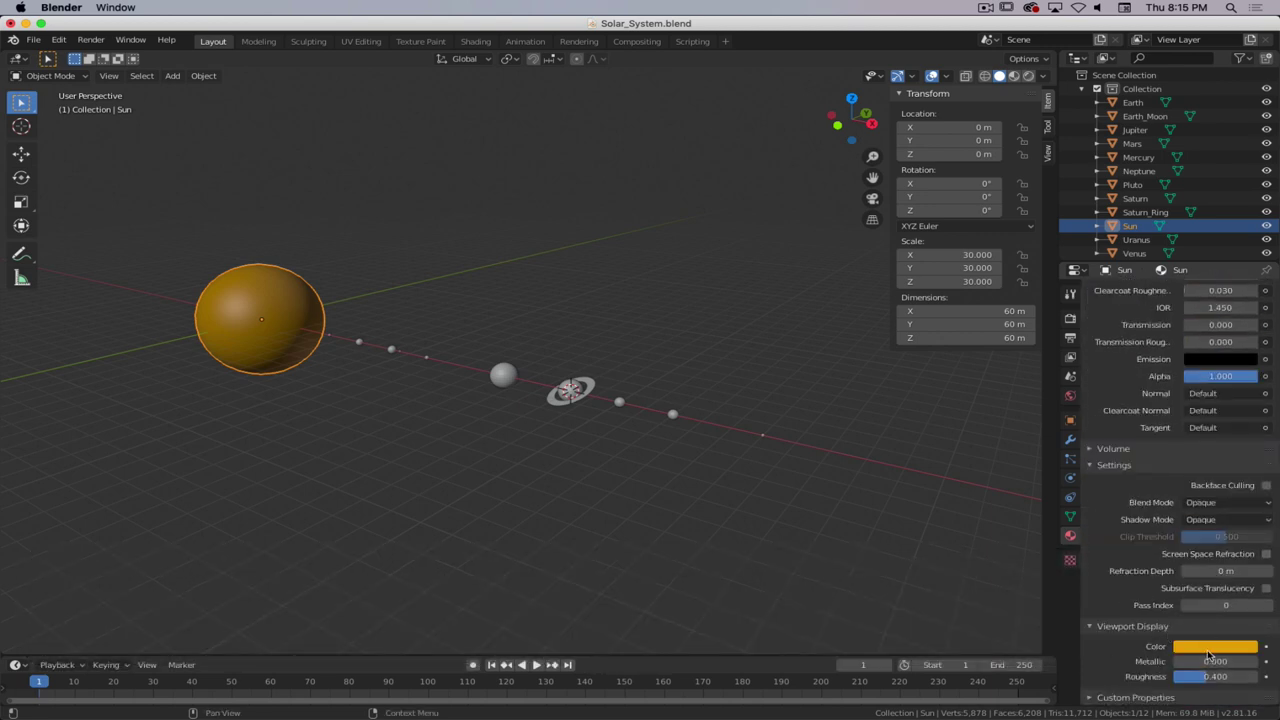
pyautogui.click(1208, 648)
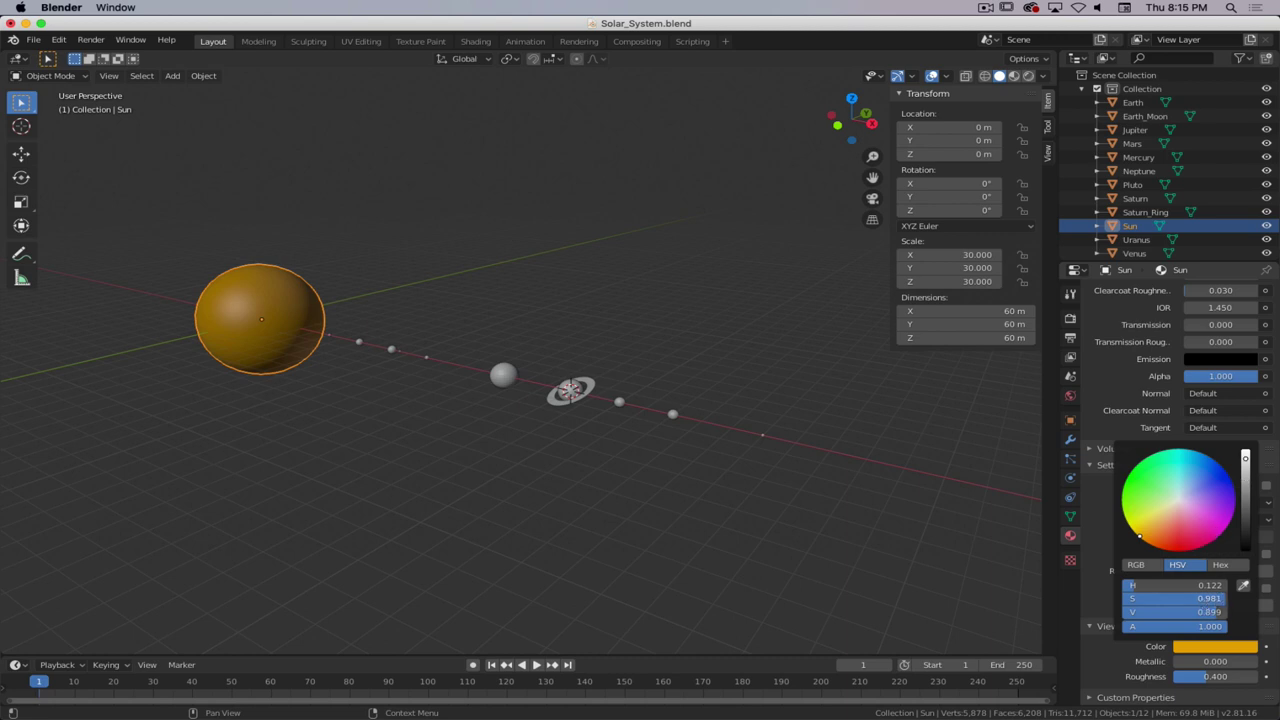
pyautogui.moveTo(1205, 600); pyautogui.dragTo(1122, 598)
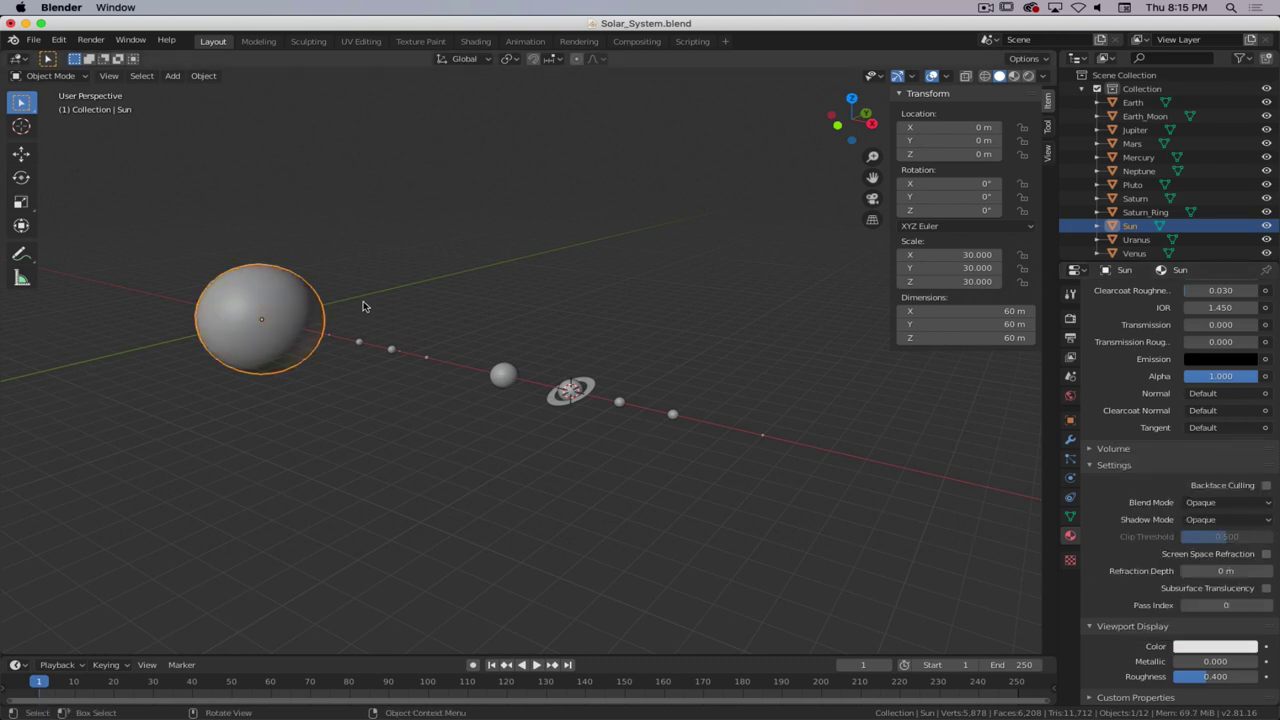
# - Switch the viewport shading to Material Preview, briefly trying Solid in between
pyautogui.click(1015, 77)
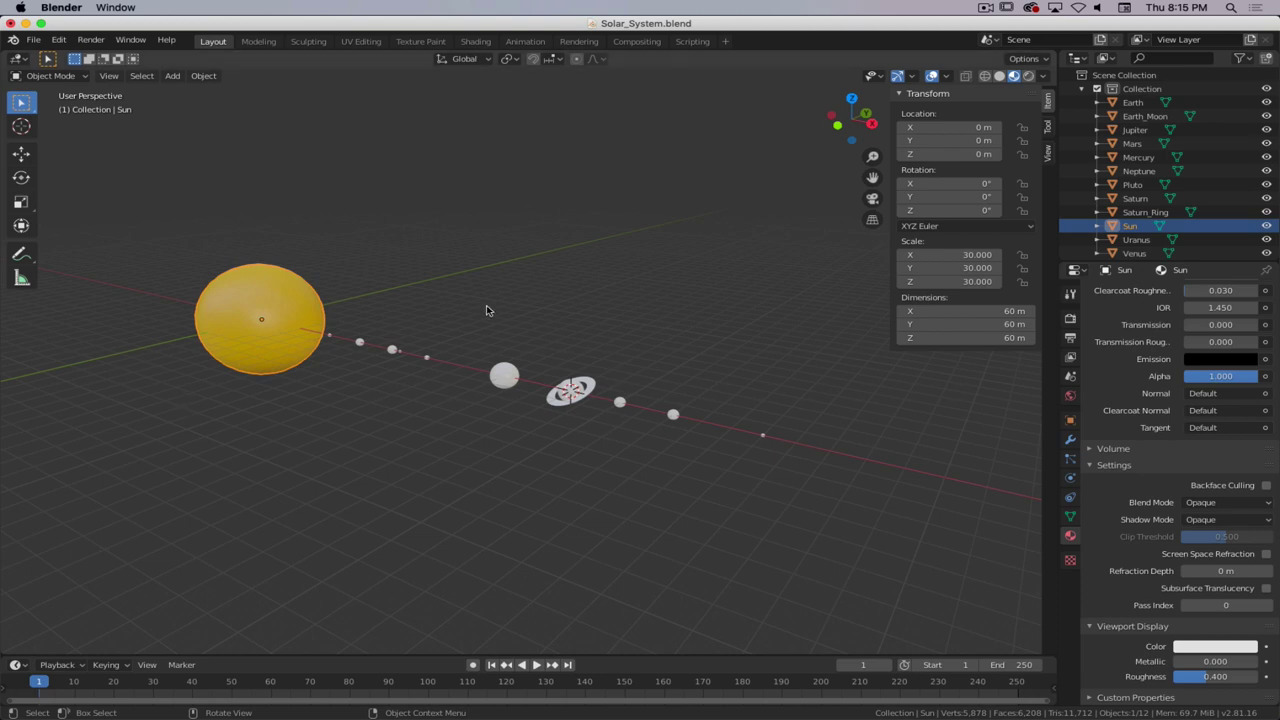
pyautogui.press('z')
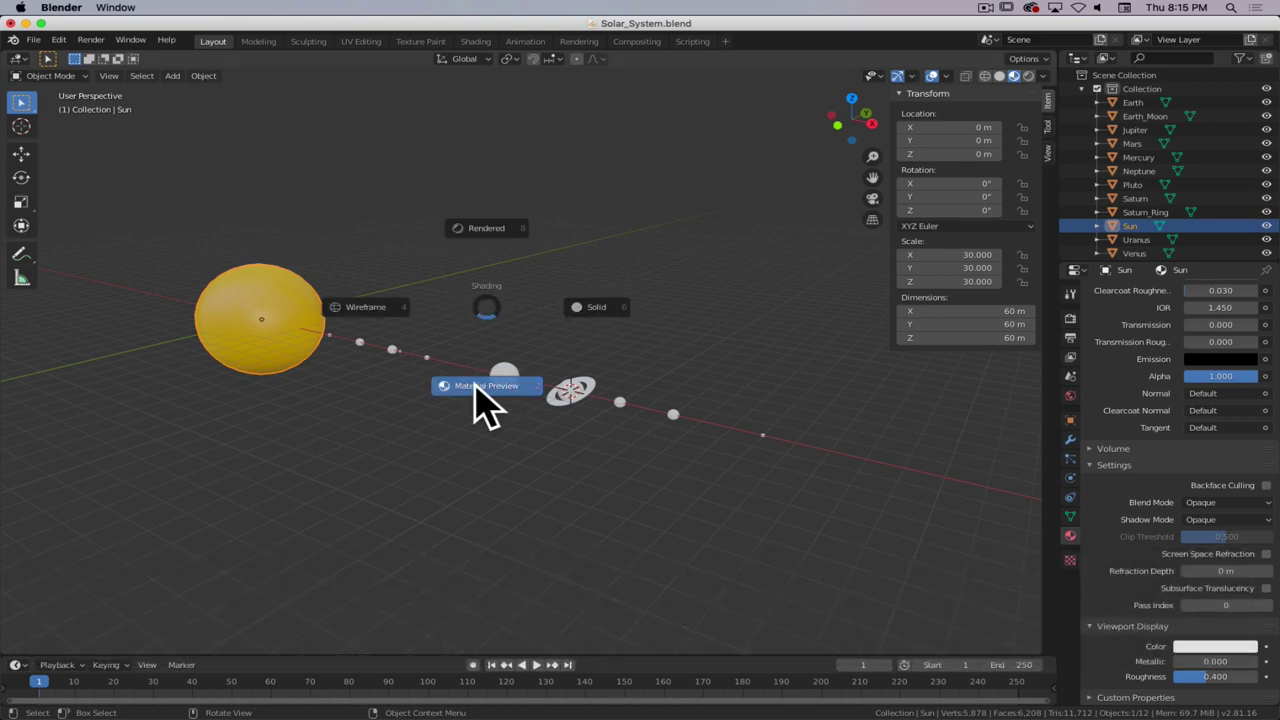
pyautogui.click(488, 390)
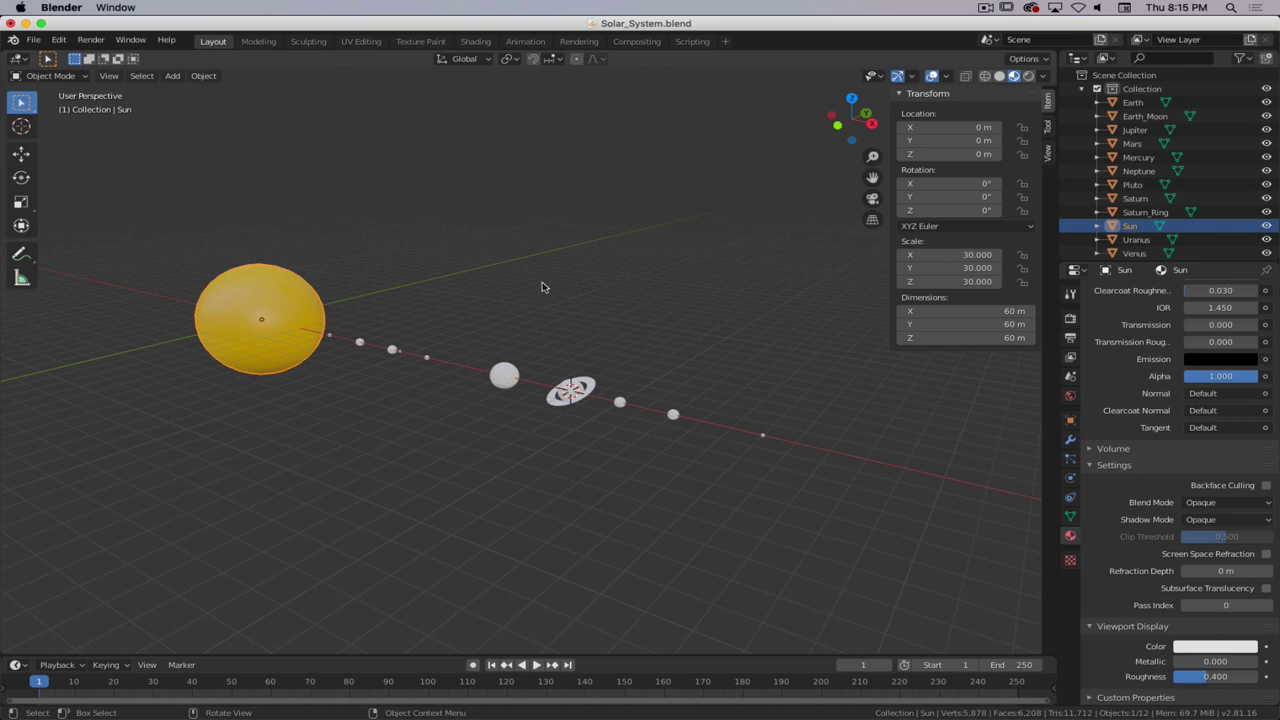
pyautogui.press('z')
pyautogui.click(636, 285)
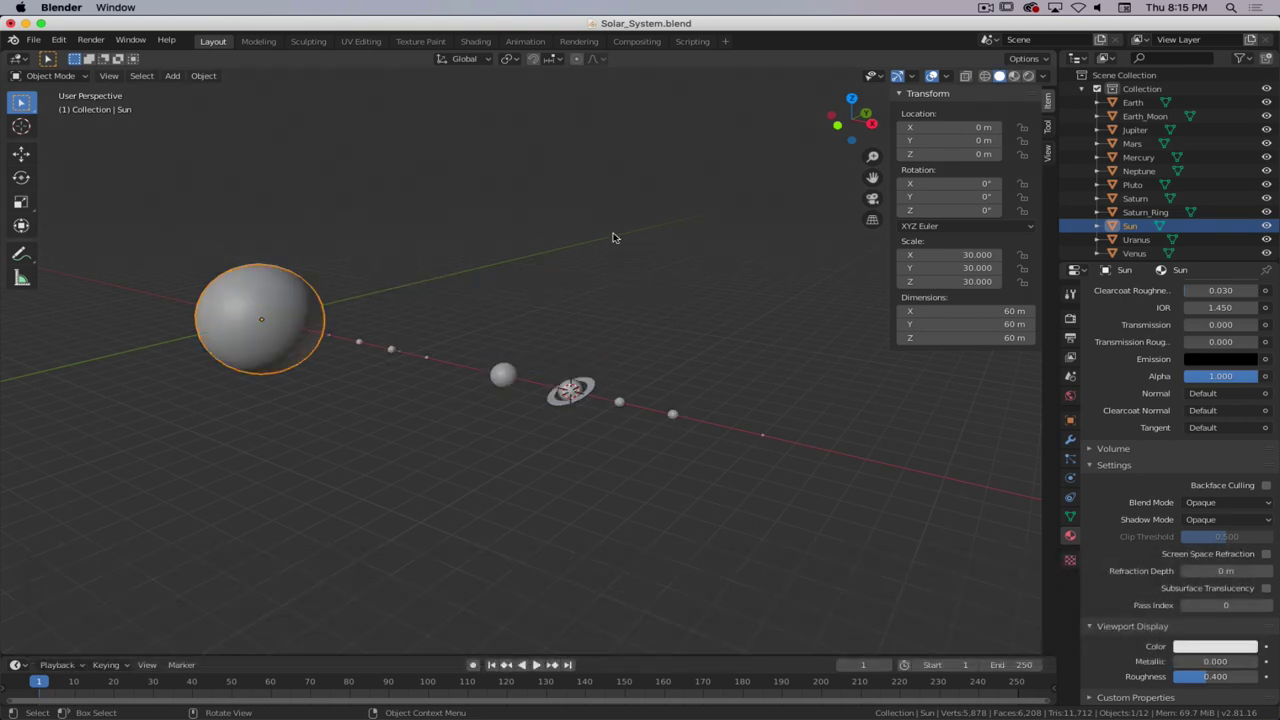
pyautogui.press('z')
pyautogui.click(614, 316)
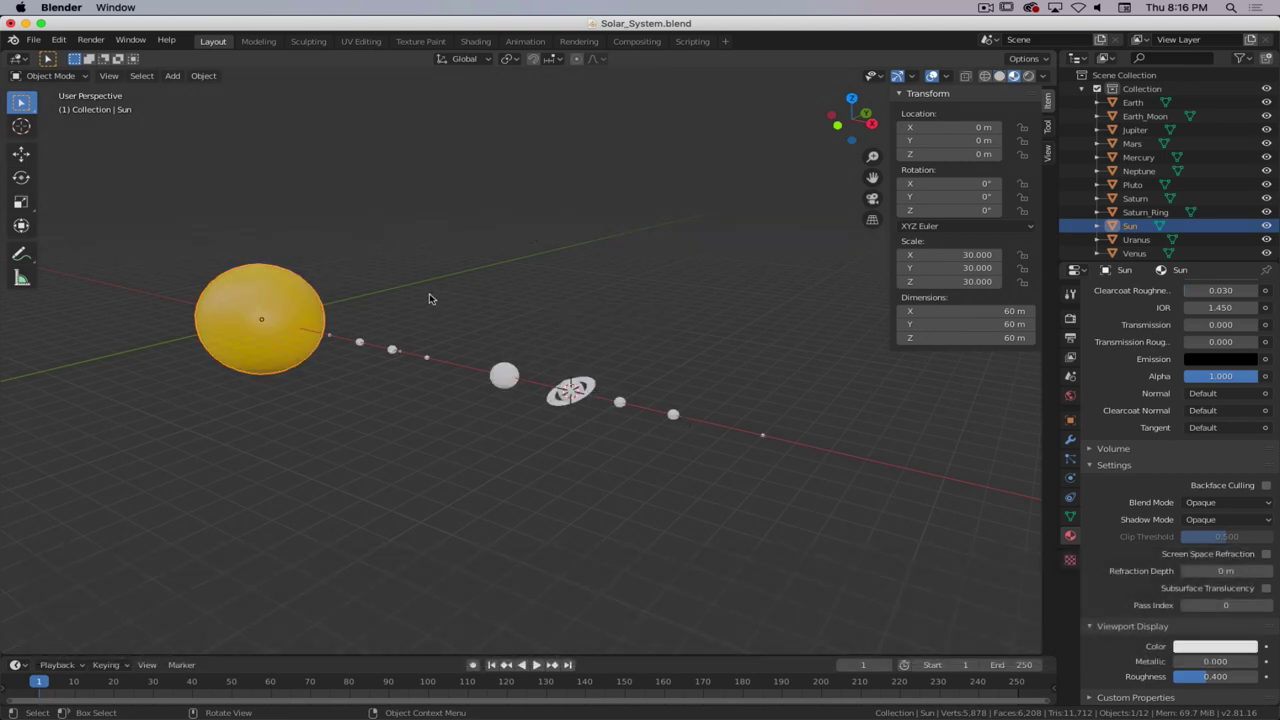
# - Frame the Sun centre-left in the view and select Mercury
pyautogui.scroll(4, 352, 299)
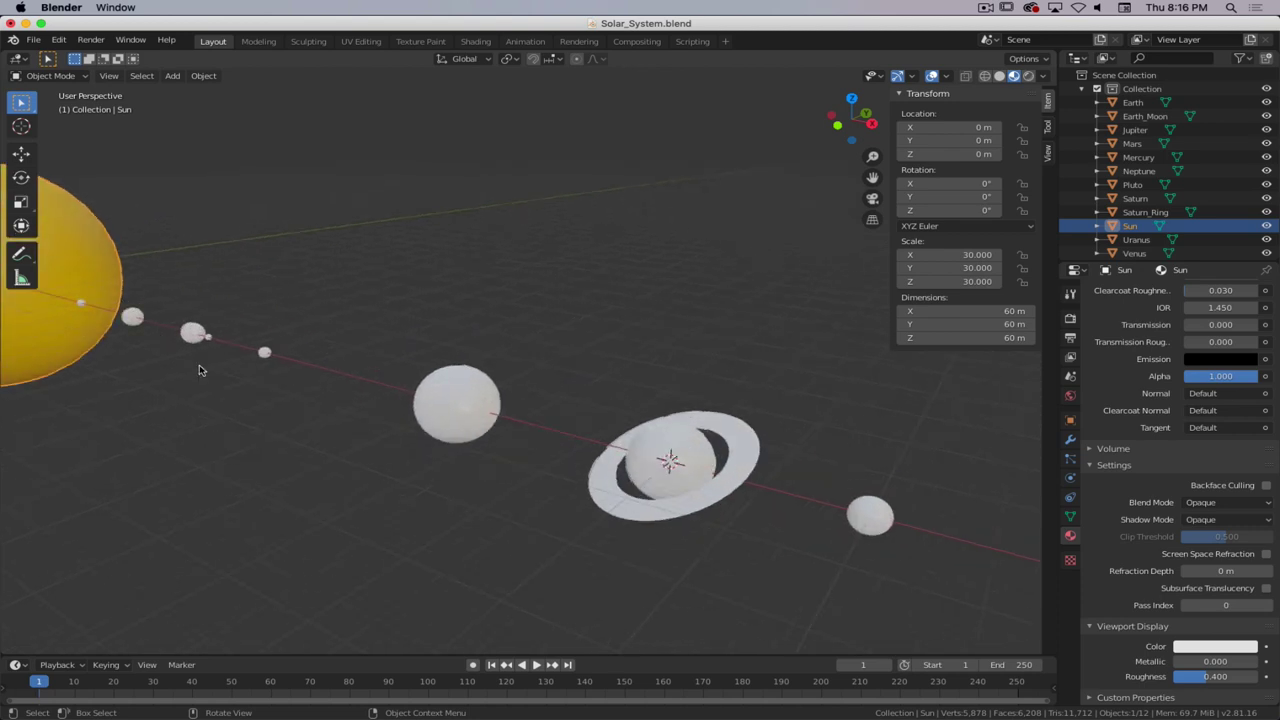
pyautogui.scroll(-3, 185, 380)
pyautogui.keyDown('shift'); pyautogui.moveTo(200, 385); pyautogui.dragTo(462, 325, button='middle'); pyautogui.keyUp('shift')
pyautogui.click(463, 329)
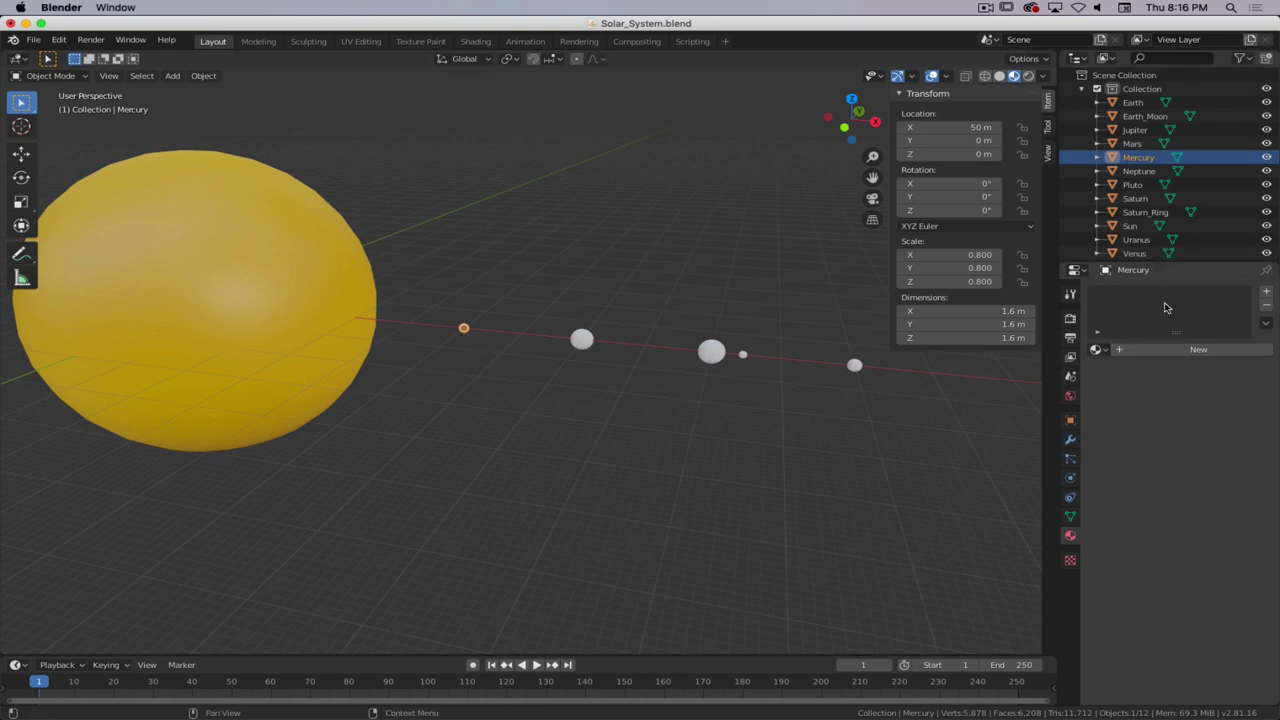
# - Add a new material to Mercury and name it 'Mercury'
pyautogui.click(1198, 349)
pyautogui.click(1148, 349)
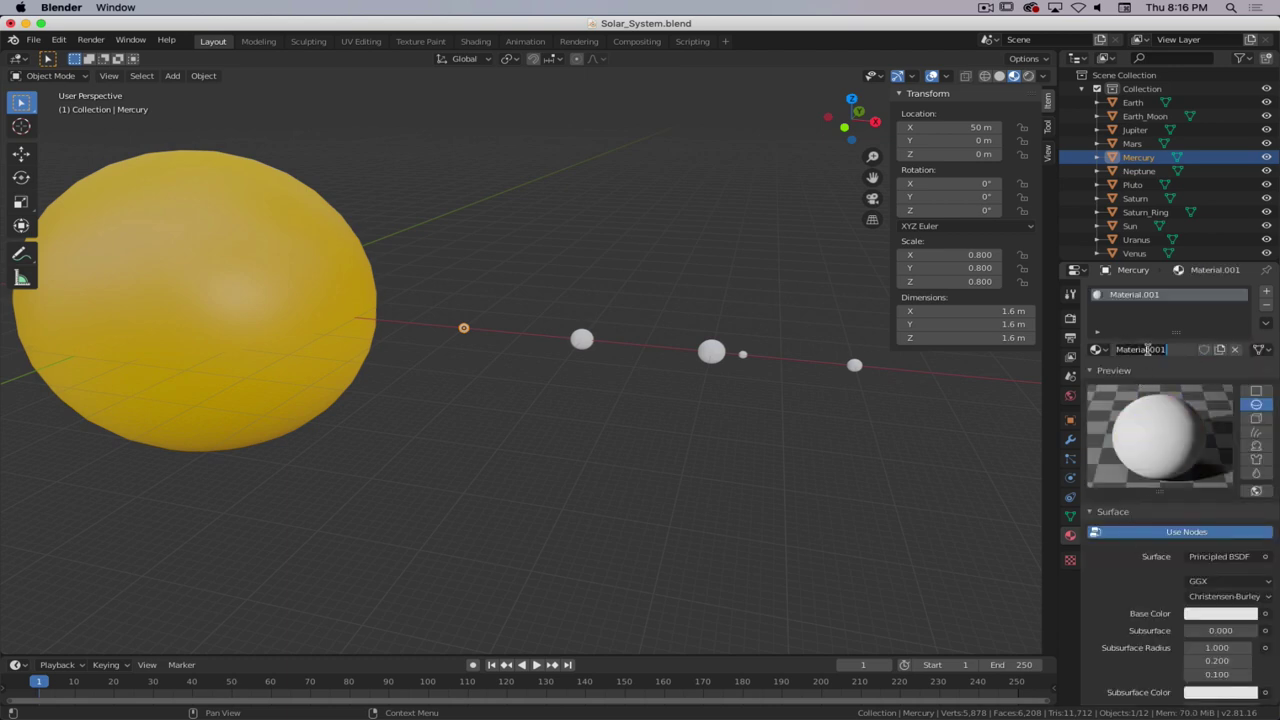
pyautogui.write('Mercury')
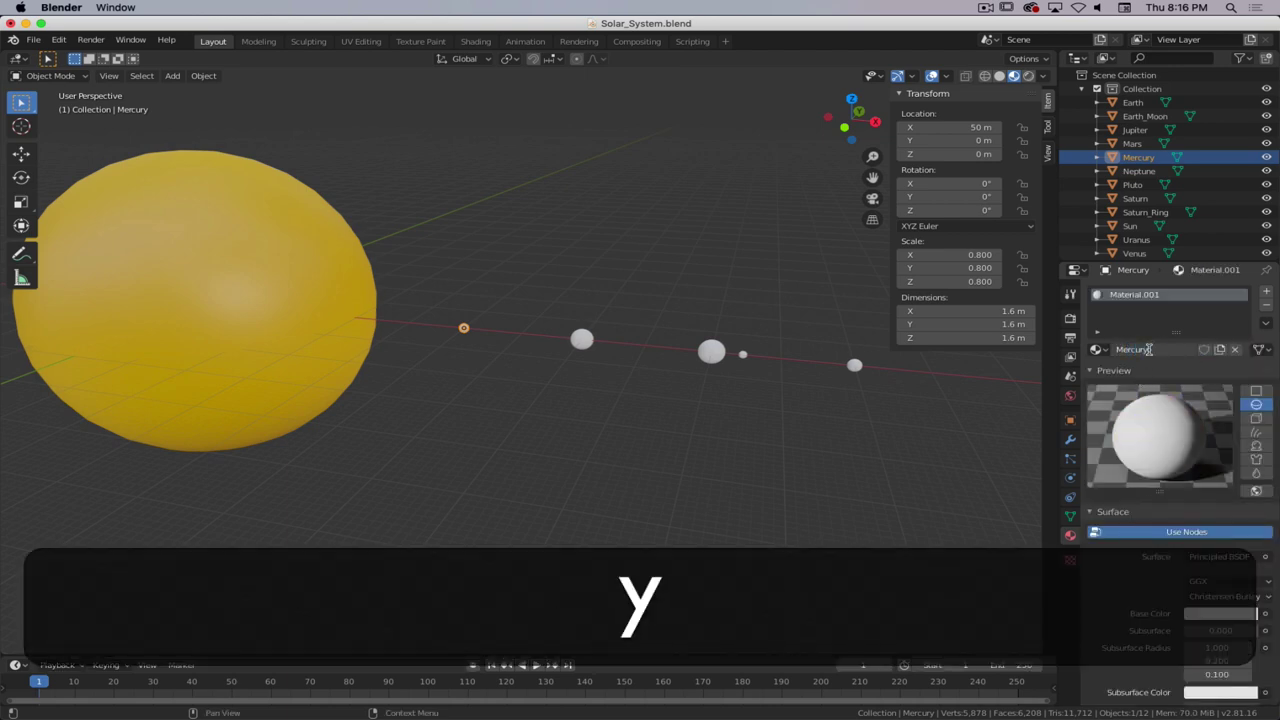
pyautogui.press('Return')
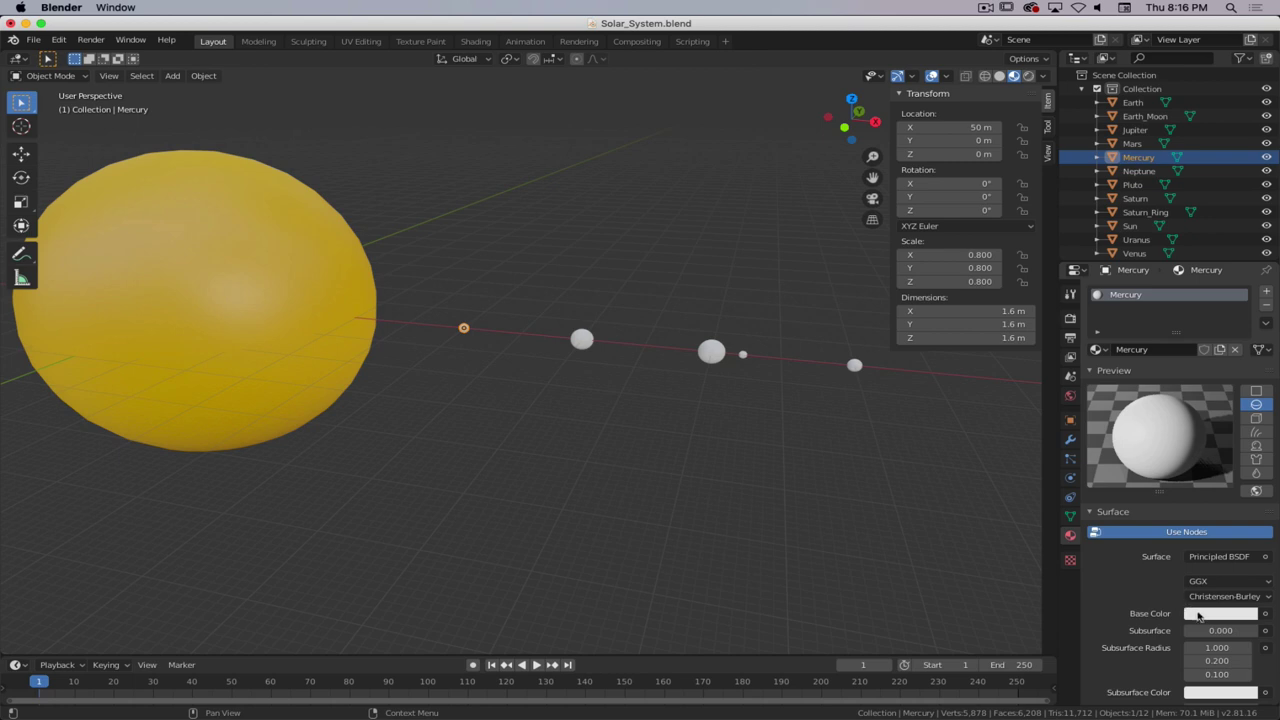
# - Make Mercury's Base Color dark brick red, then add a new material to Venus
pyautogui.click(1200, 614)
pyautogui.moveTo(1164, 492); pyautogui.dragTo(1164, 508)
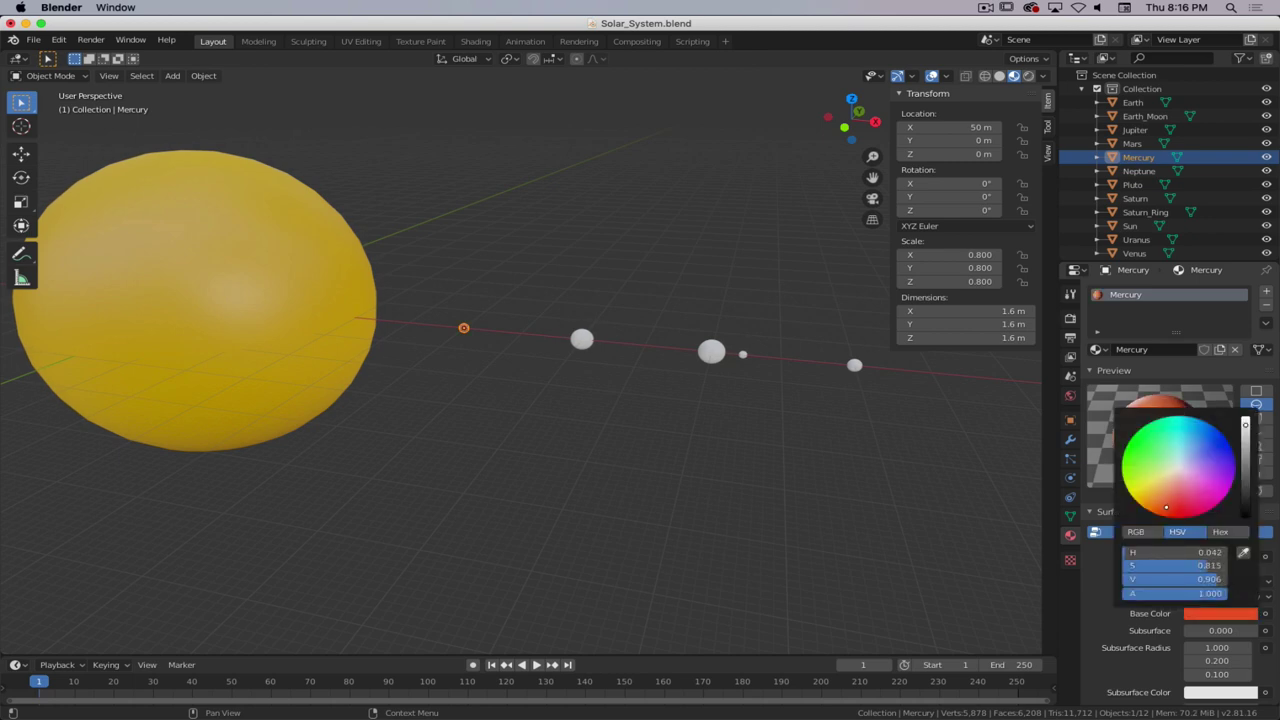
pyautogui.moveTo(1245, 426); pyautogui.dragTo(1245, 464)
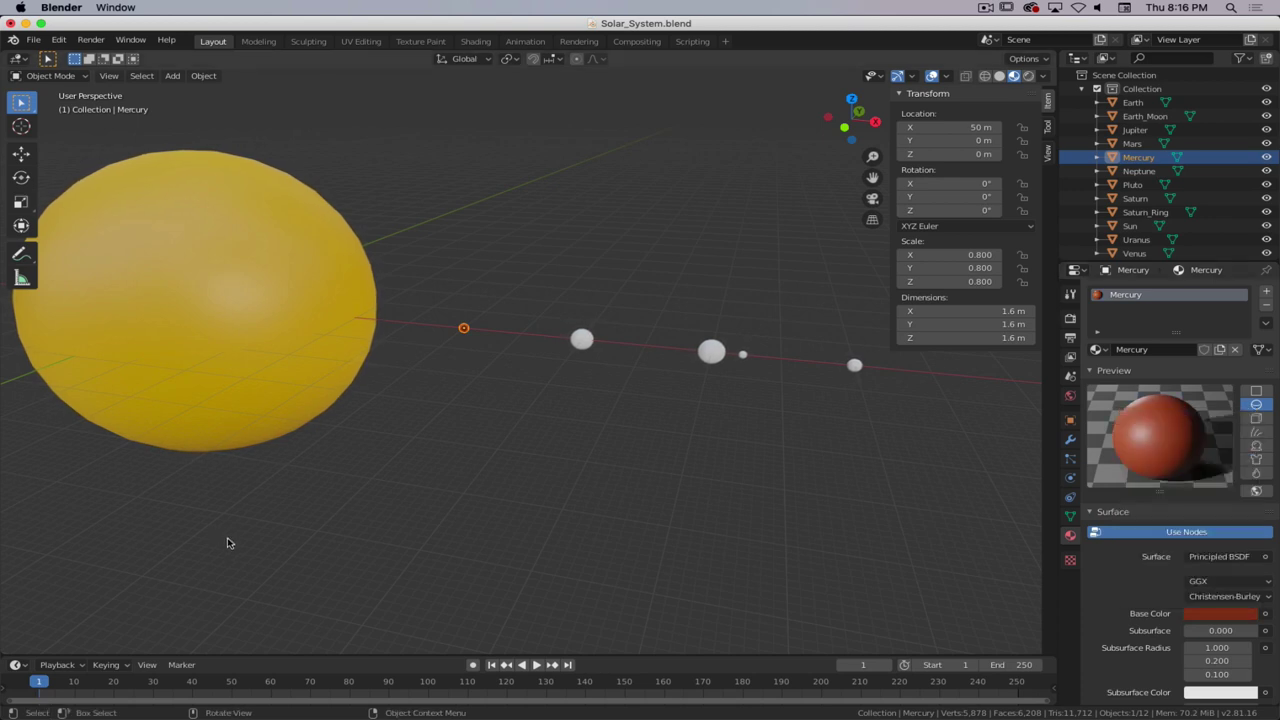
pyautogui.click(577, 341)
pyautogui.click(1150, 349)
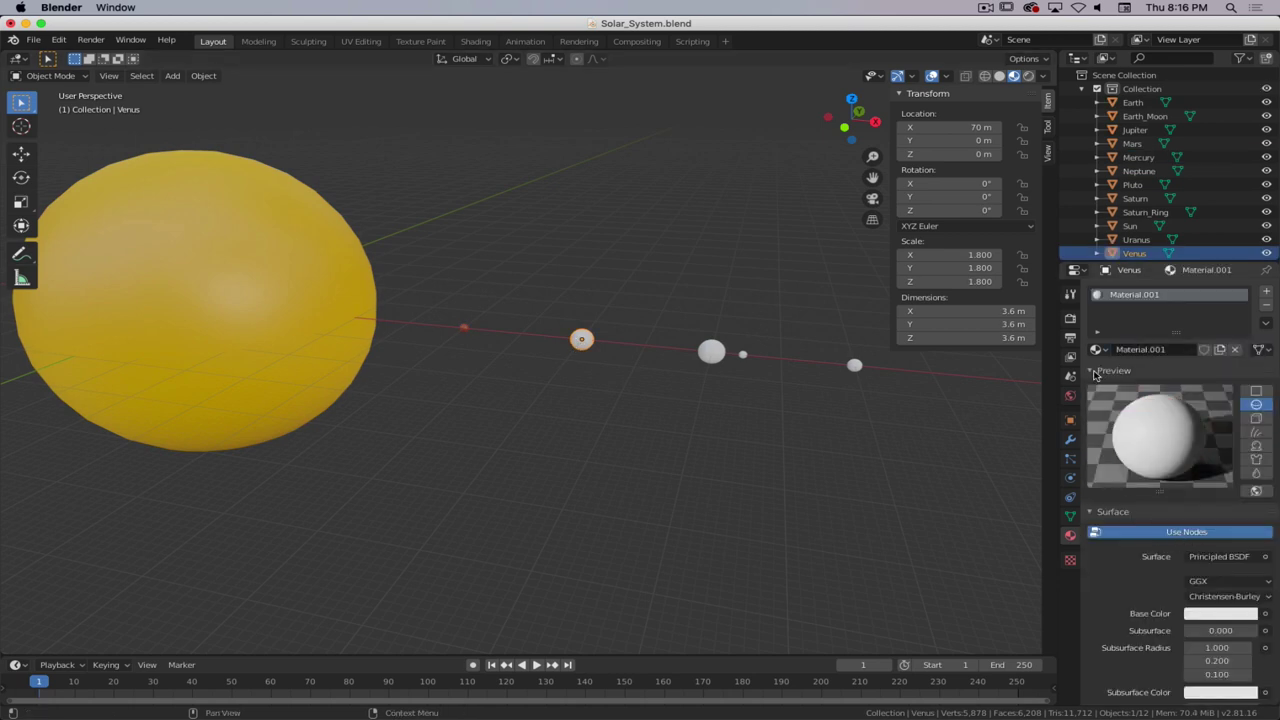
# - Rename Venus's material to 'Venus' and give it a pale yellow base colour
pyautogui.click(1095, 371)
pyautogui.doubleClick(1157, 349)
pyautogui.write('Venus')
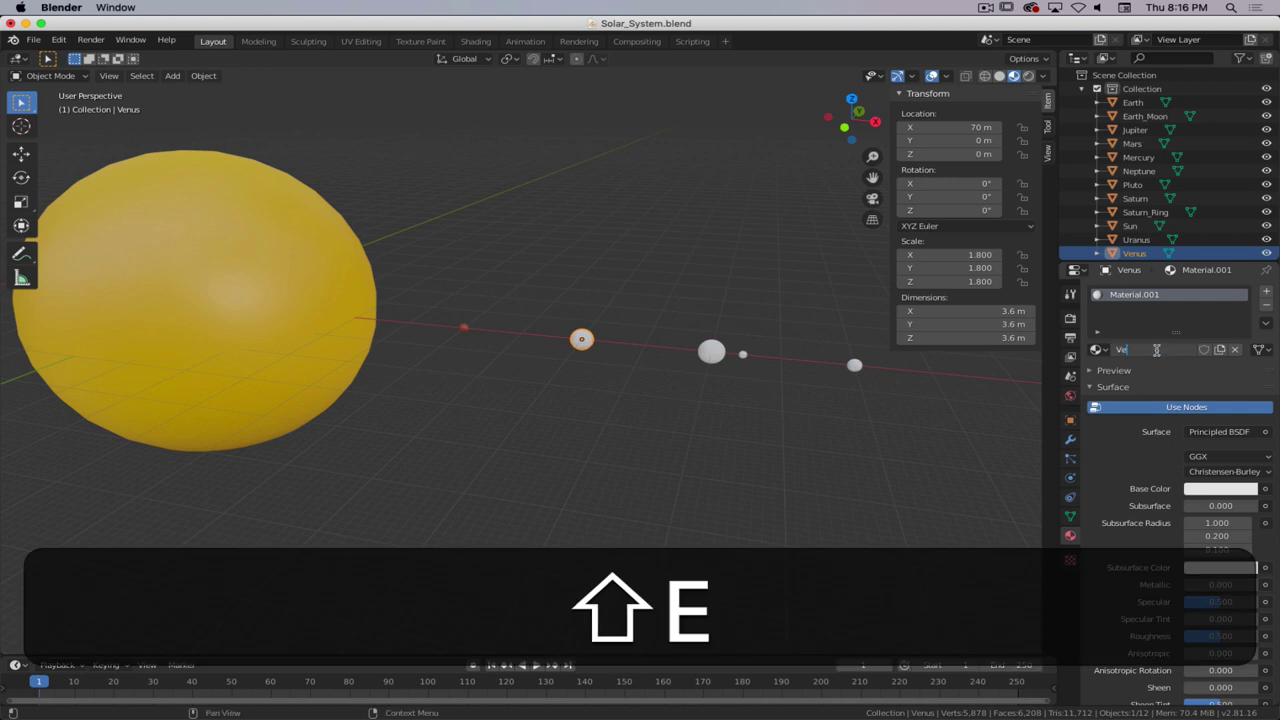
pyautogui.press('Return')
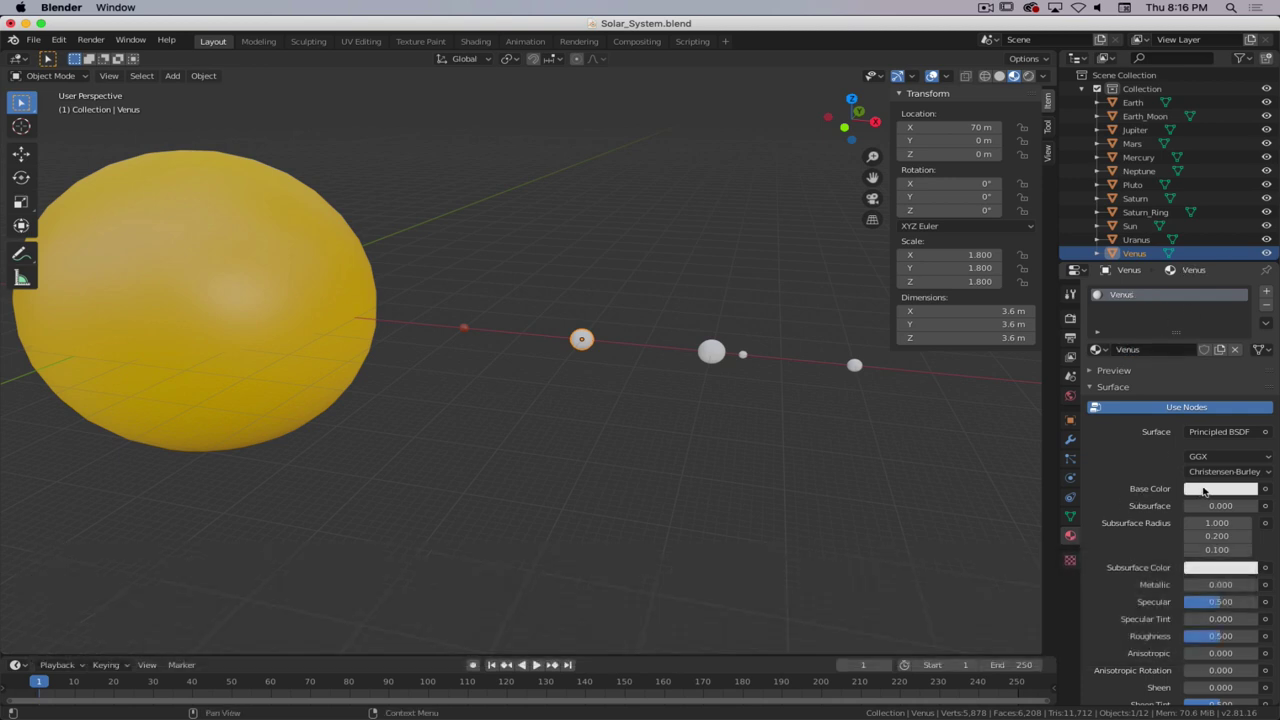
pyautogui.click(1205, 489)
pyautogui.moveTo(1159, 358); pyautogui.dragTo(1160, 355)
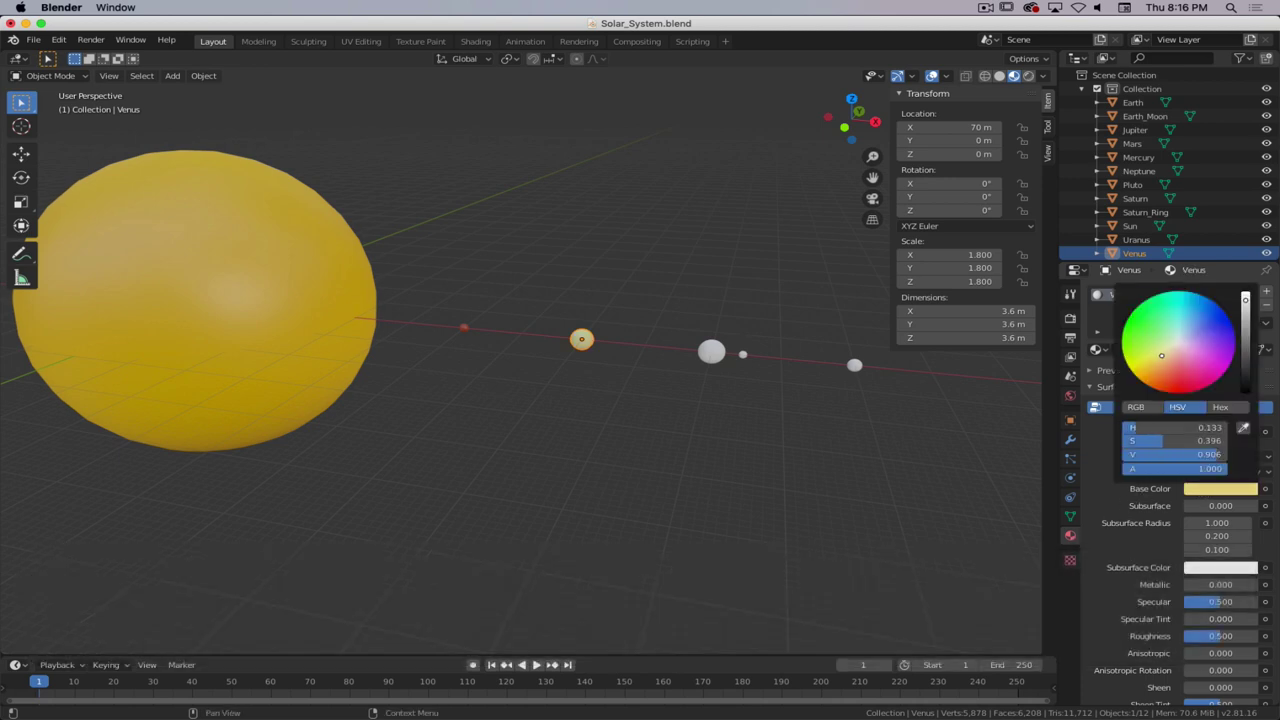
# - Add a new material named 'Earth' to Earth with a deep blue base colour
pyautogui.click(711, 352)
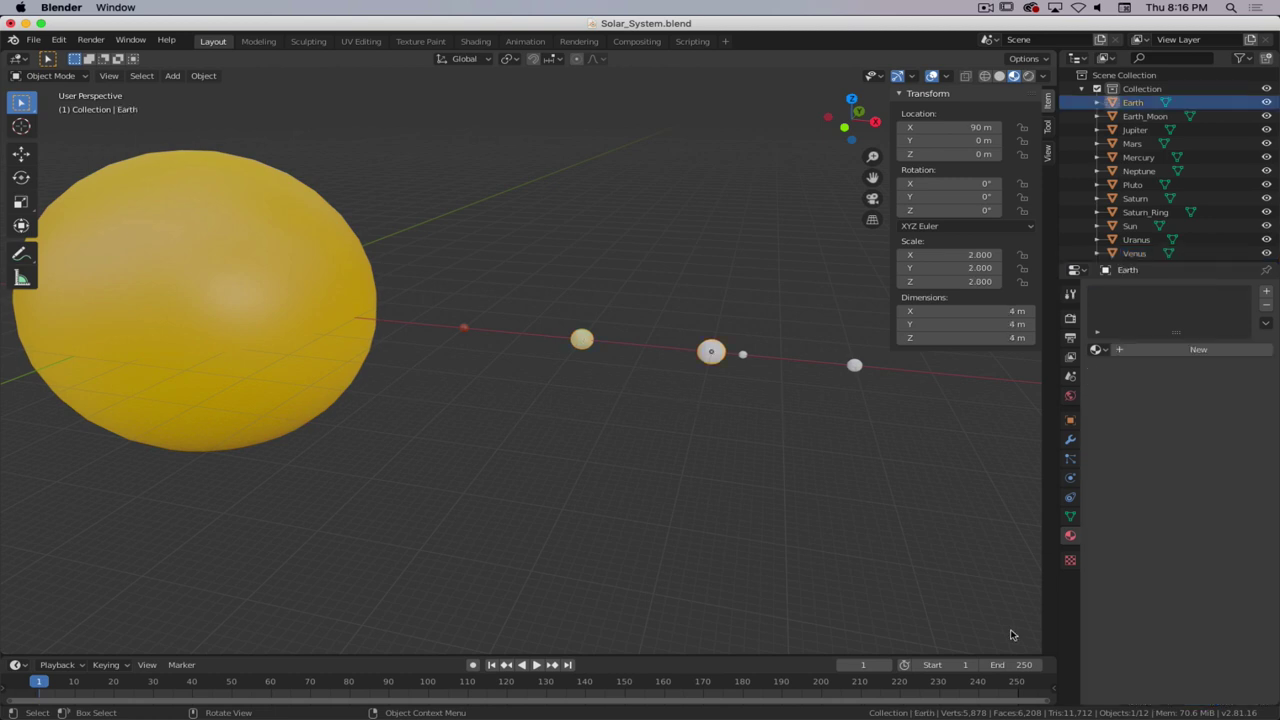
pyautogui.click(1171, 349)
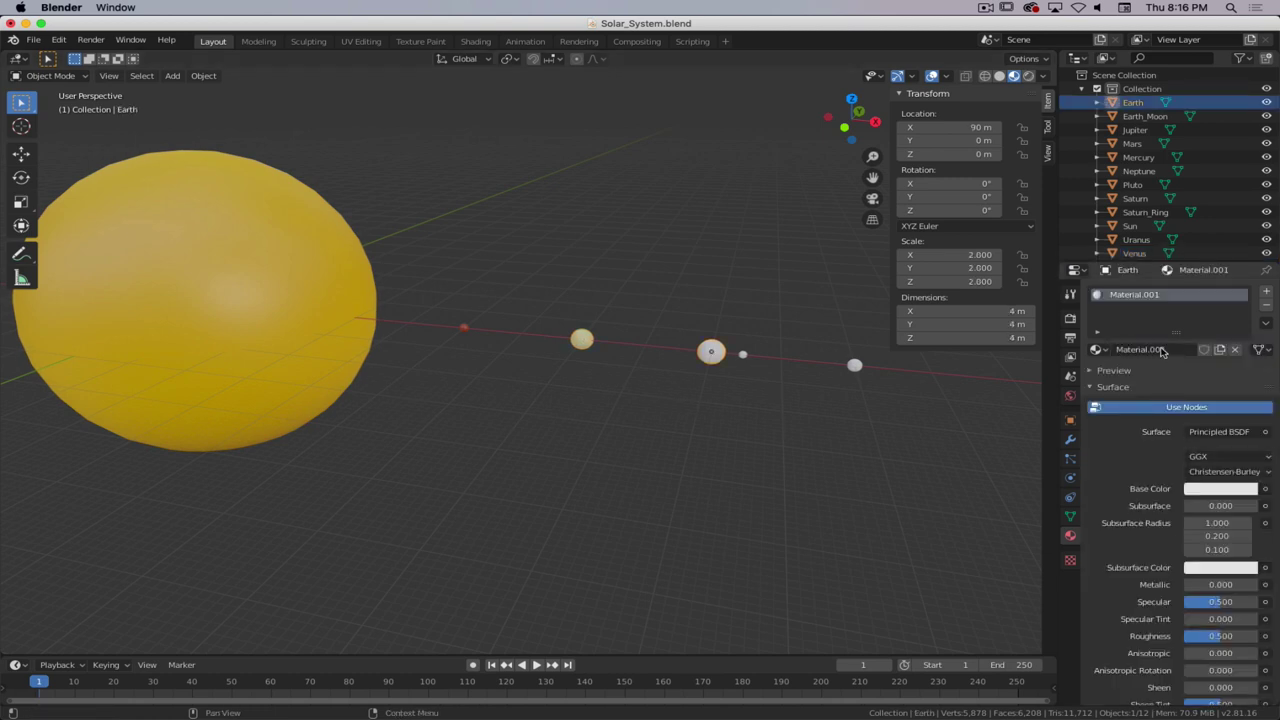
pyautogui.doubleClick(1161, 349)
pyautogui.write('Earth')
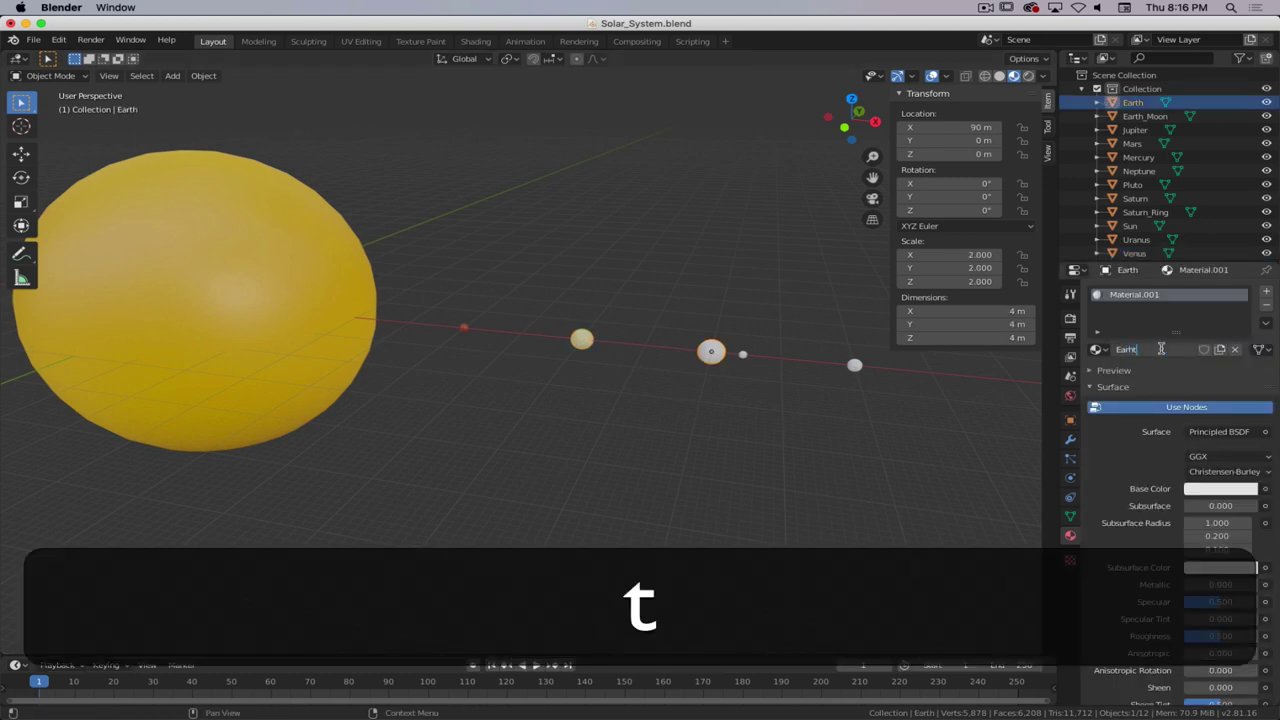
pyautogui.press('Return')
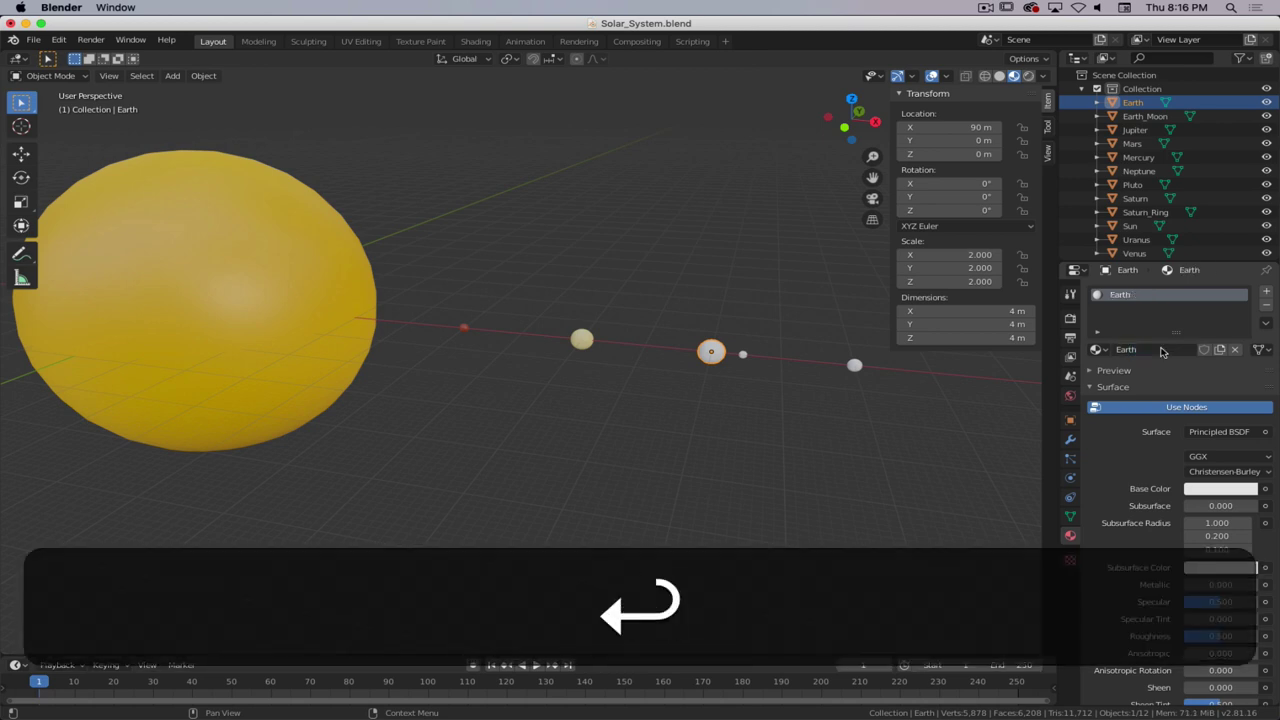
pyautogui.click(1215, 490)
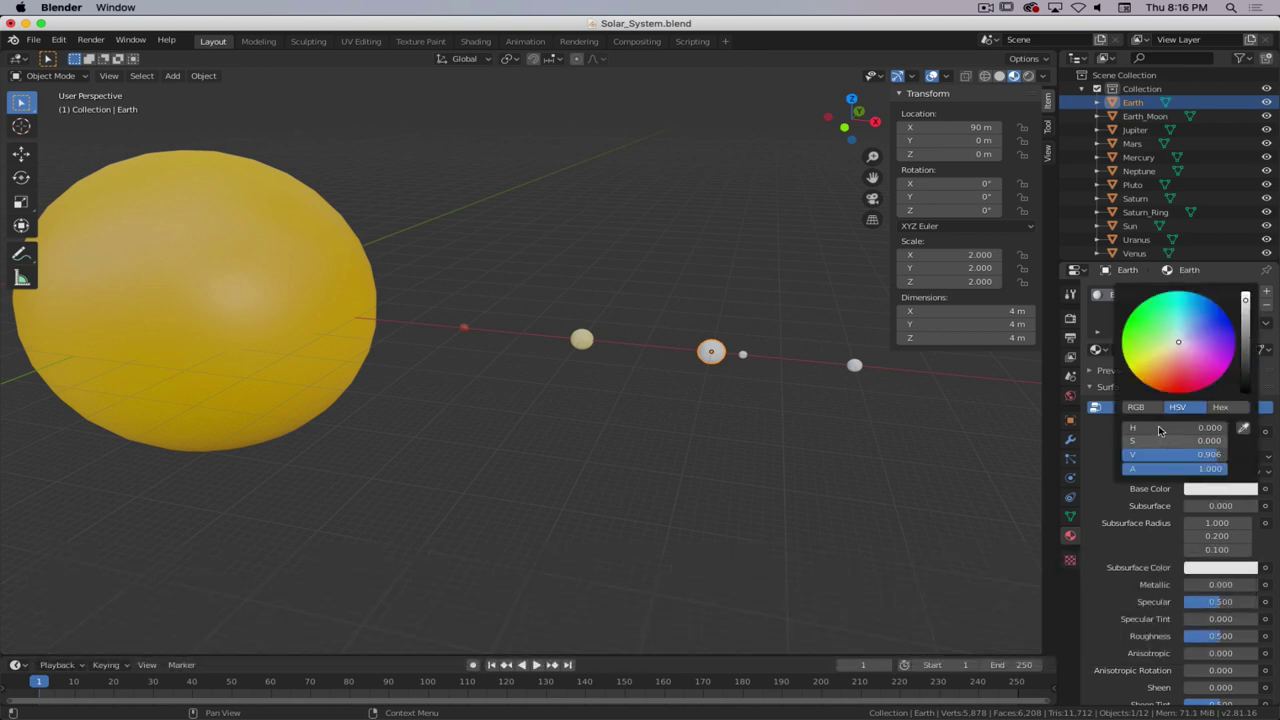
pyautogui.click(1189, 327)
pyautogui.moveTo(1189, 327); pyautogui.dragTo(1198, 312)
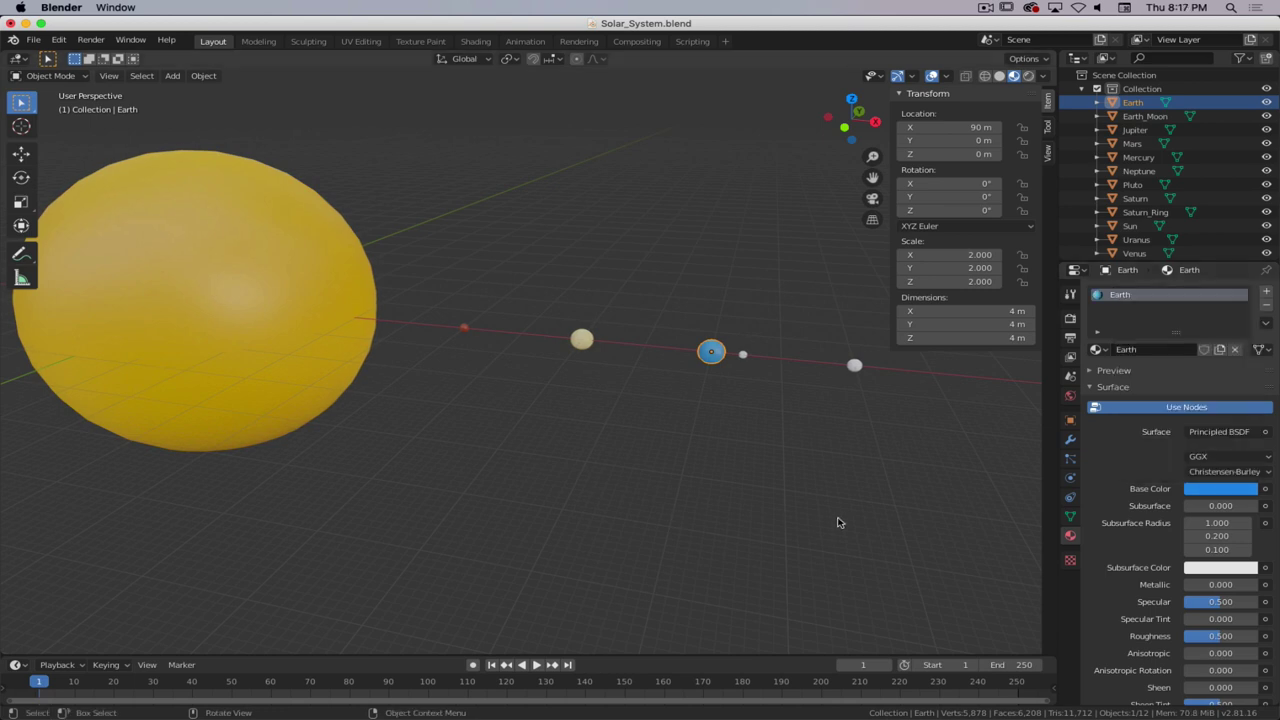
# - Add a new material named 'Earth_Moon' to the moon with a mid-grey base colour
pyautogui.click(743, 355)
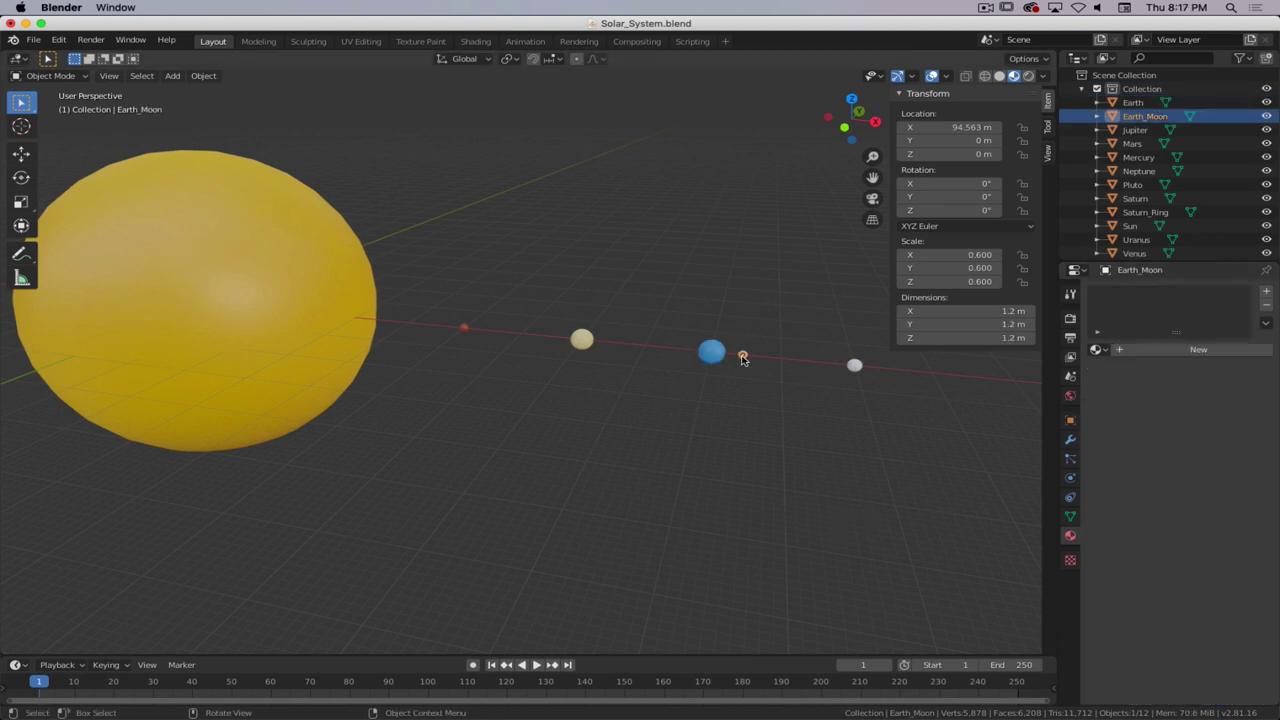
pyautogui.click(1160, 349)
pyautogui.click(1145, 349)
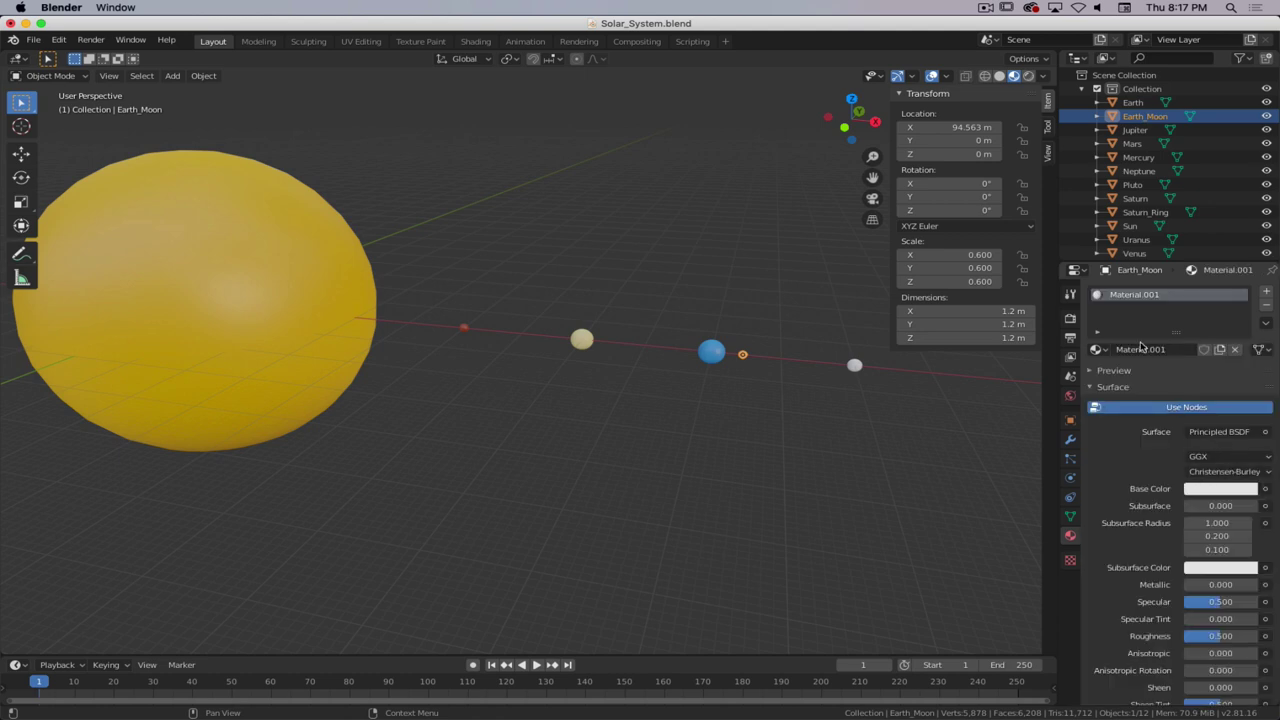
pyautogui.write('Moon')
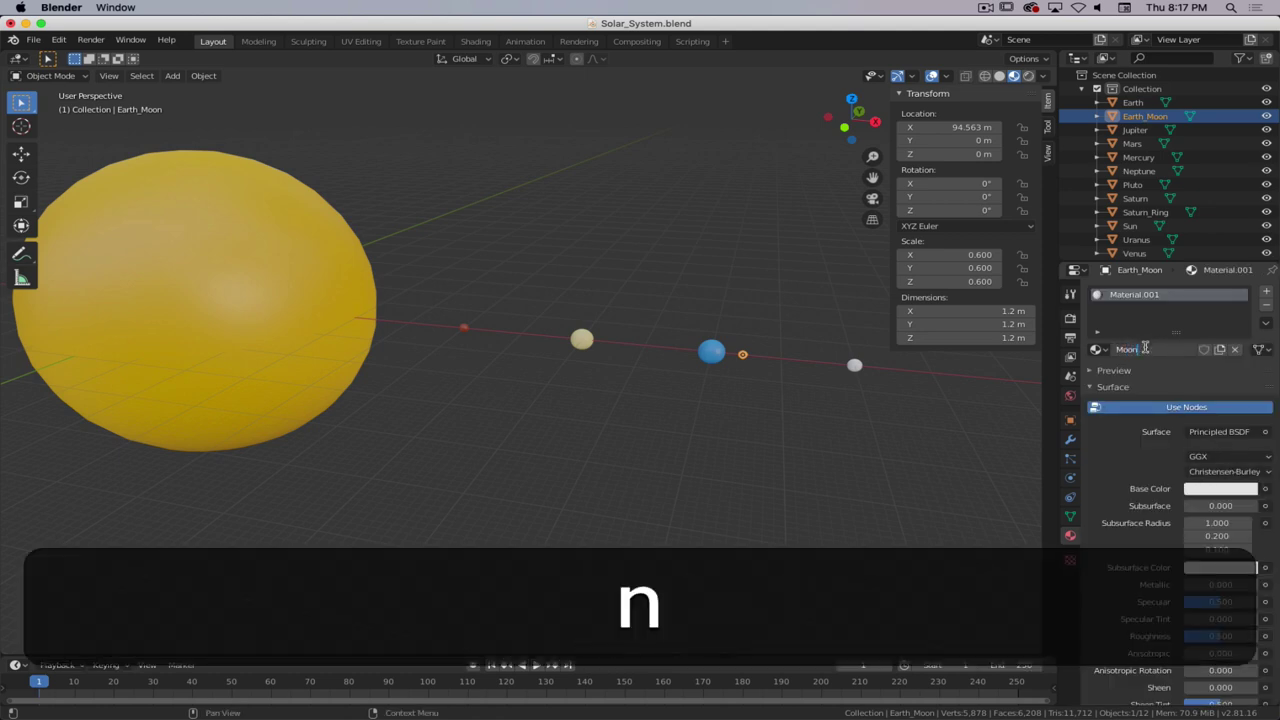
pyautogui.press('Left')
pyautogui.write('Earth_')
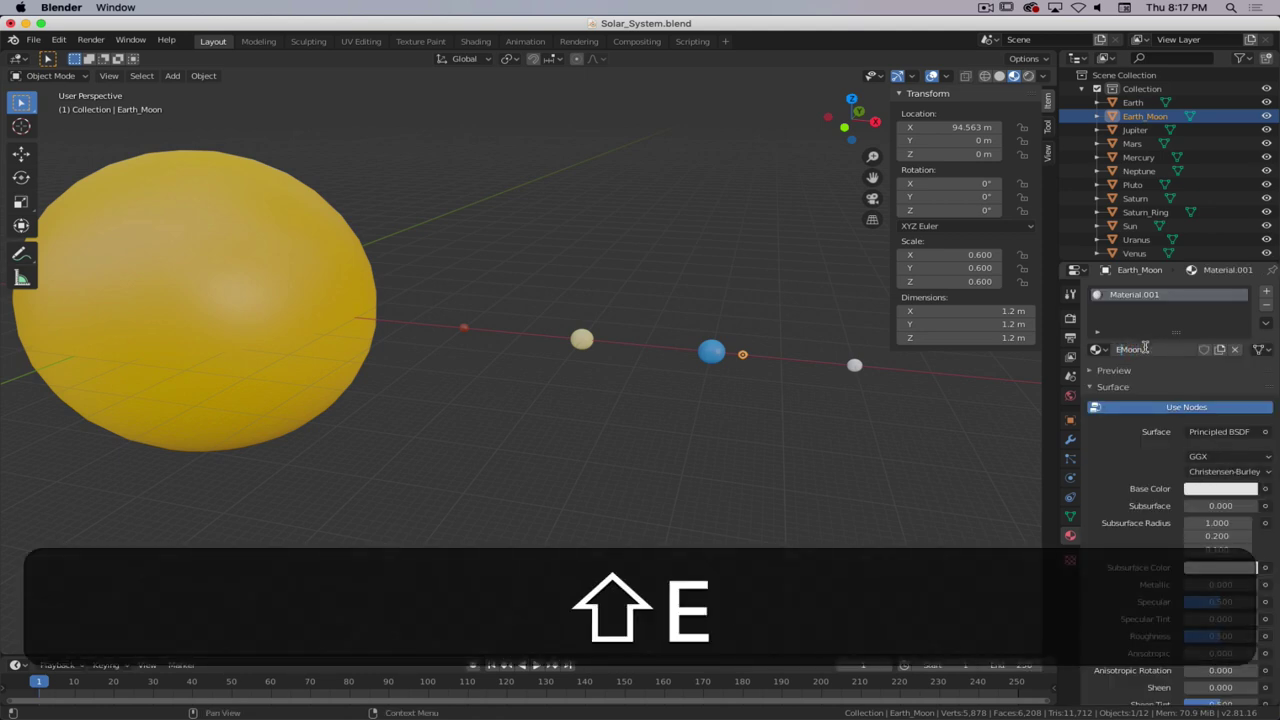
pyautogui.hotkey('shift', 'Return')
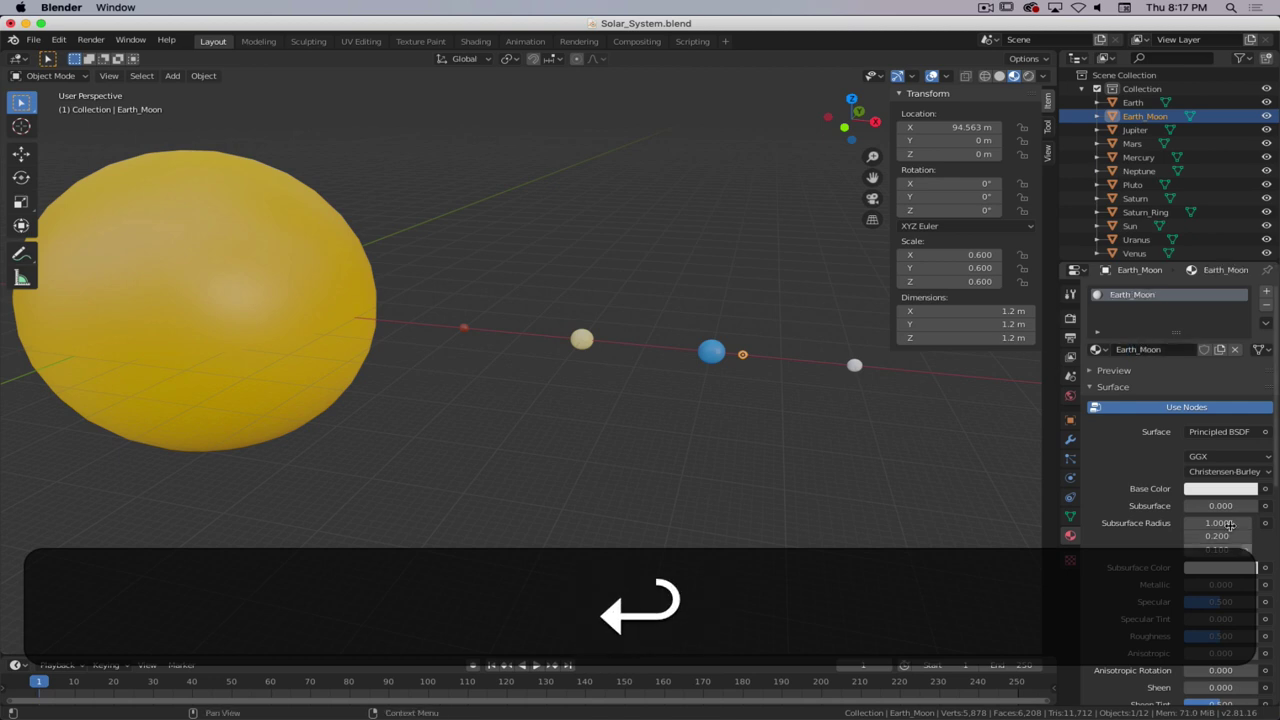
pyautogui.click(1224, 490)
pyautogui.moveTo(1248, 335); pyautogui.dragTo(1247, 362)
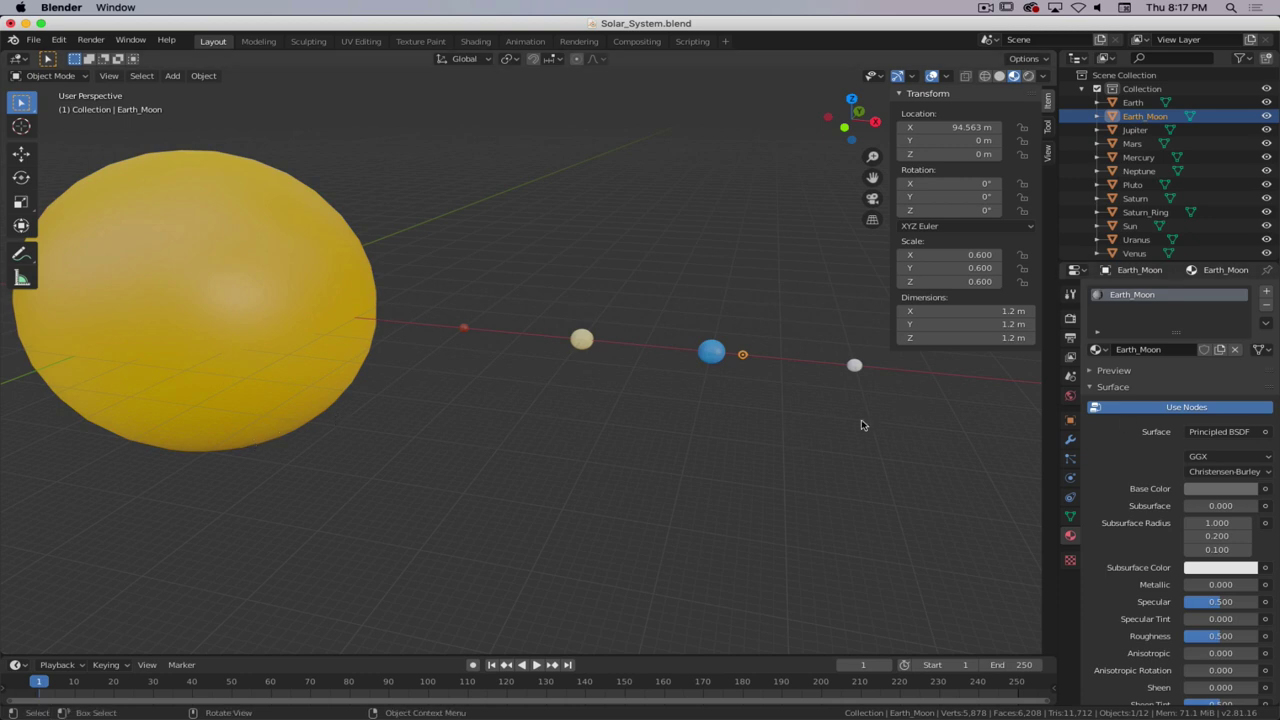
# - Frame Saturn_Ring in the viewport
pyautogui.press('super+period')
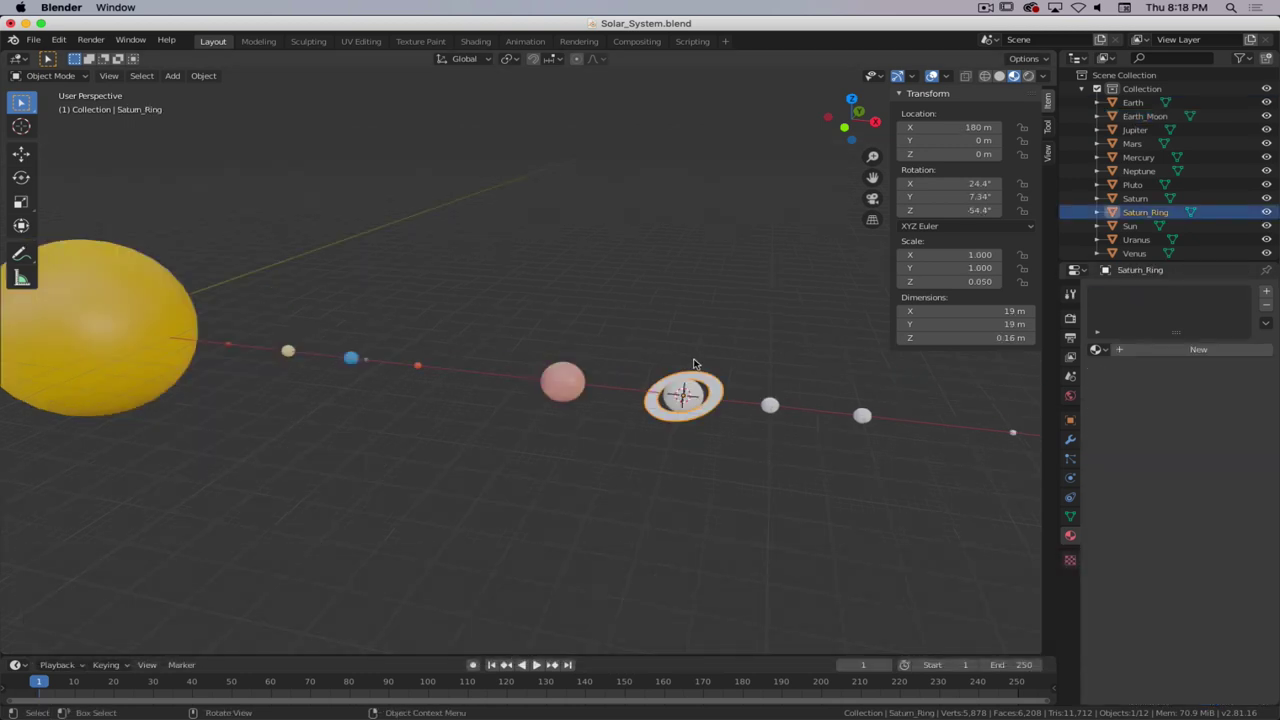
pyautogui.scroll(8, 692, 352)
pyautogui.scroll(-3, 703, 347)
pyautogui.scroll(-2, 703, 347)
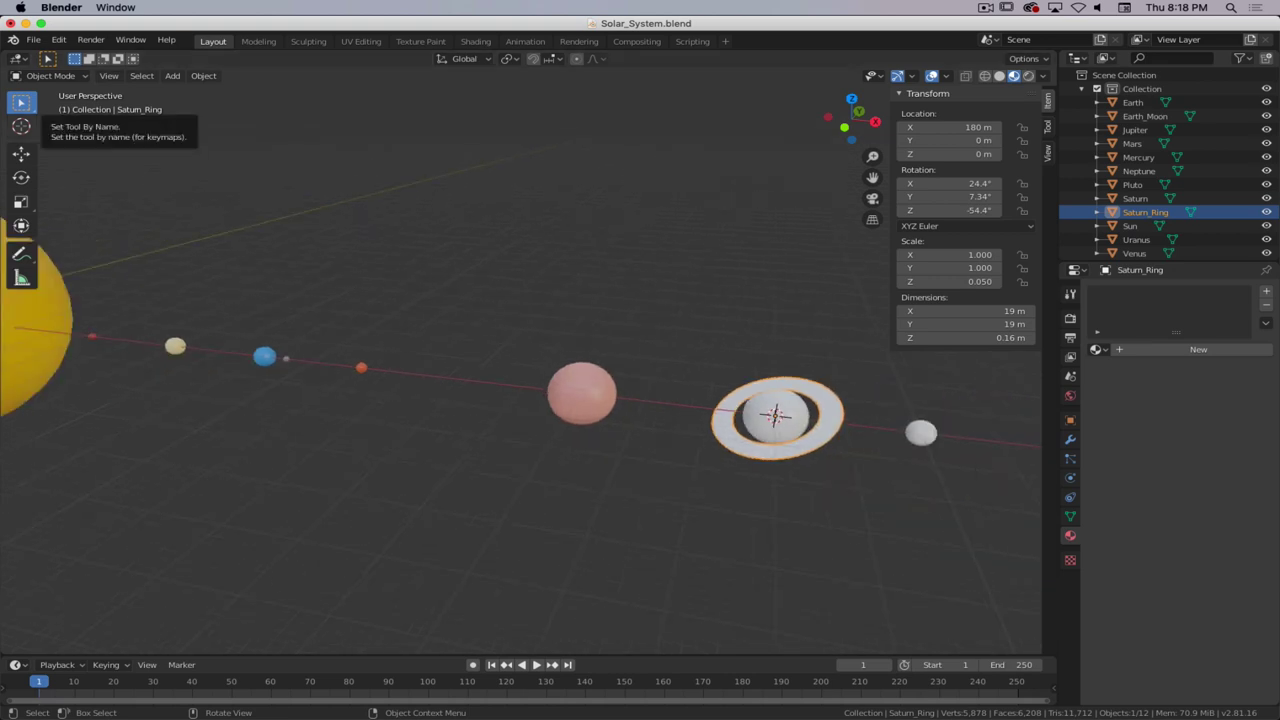
# - Search Google Images for saturn, enlarge the Carnegie Science Saturn photo, then hide Firefox
pyautogui.press('super+Tab')
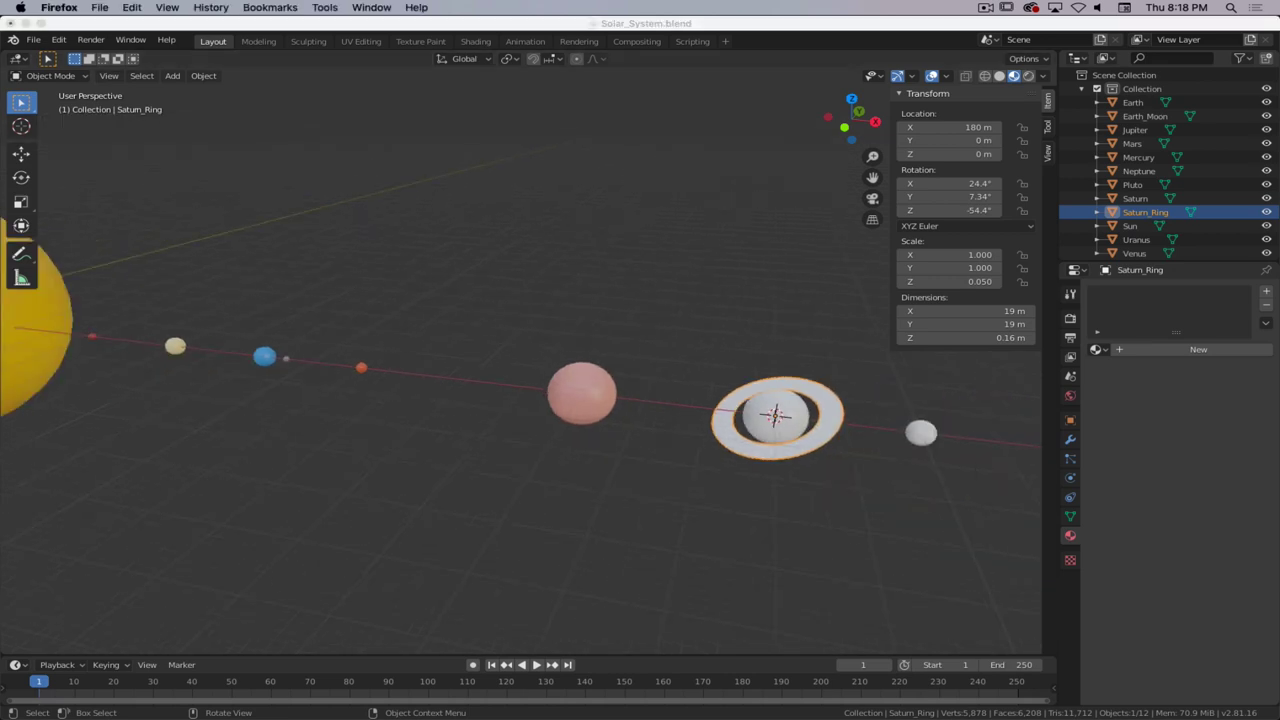
pyautogui.press('t')
pyautogui.press('Return')
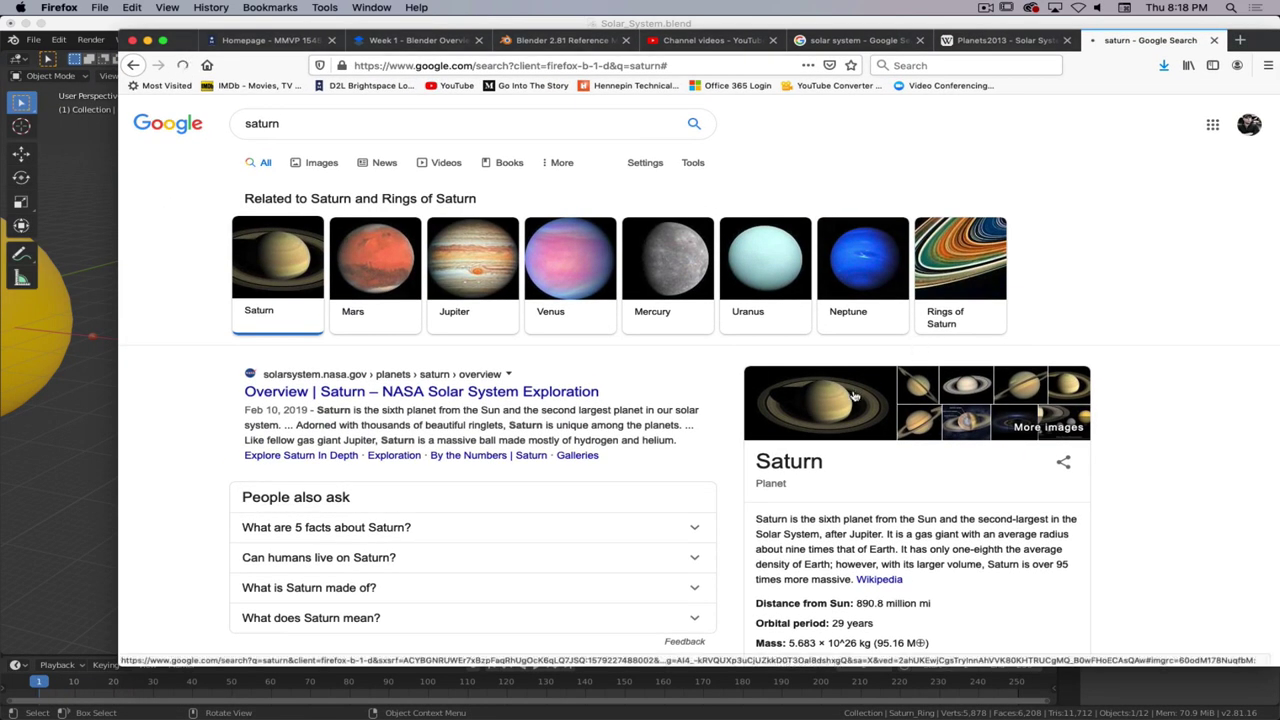
pyautogui.click(856, 394)
pyautogui.click(265, 330)
pyautogui.click(971, 209)
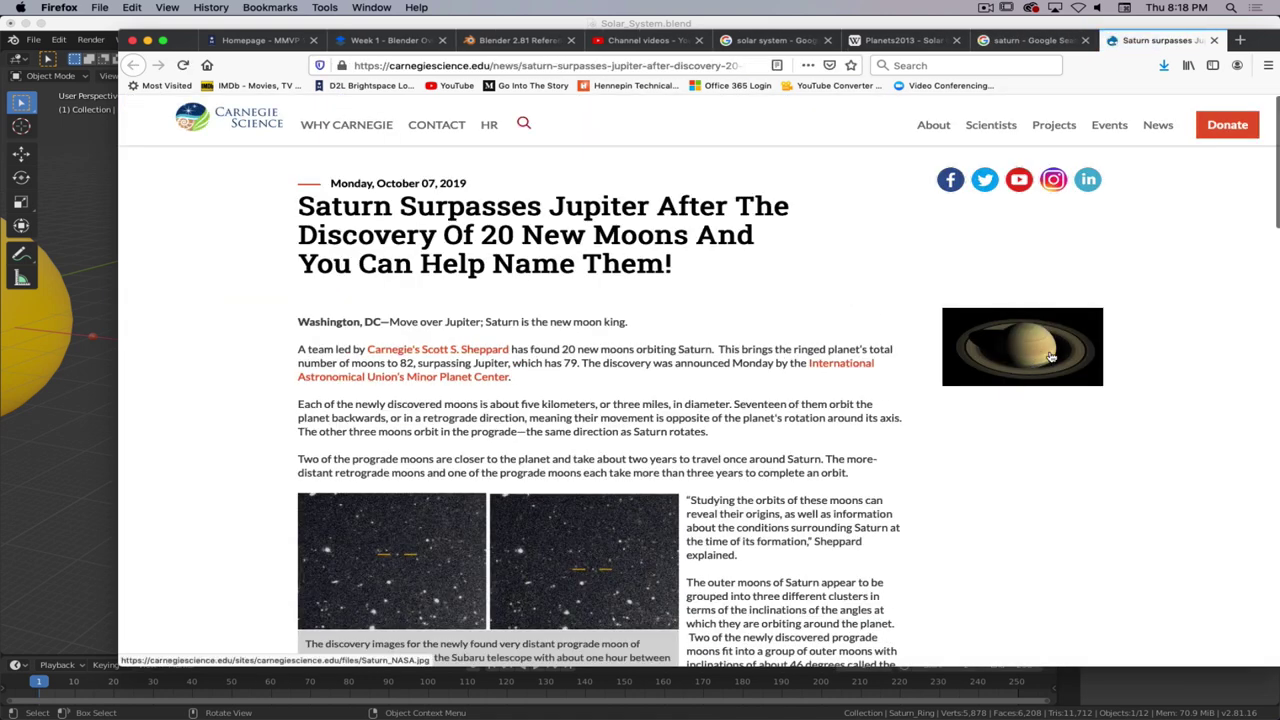
pyautogui.click(1048, 364)
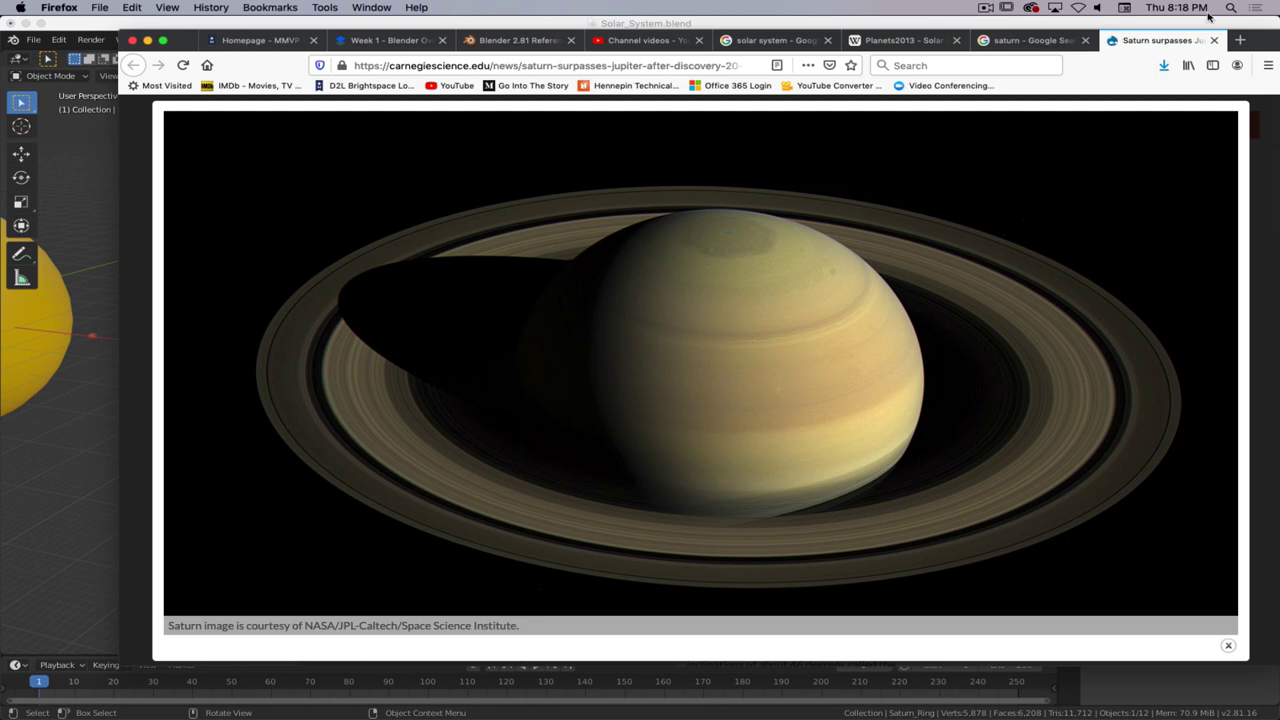
pyautogui.press('super+m')
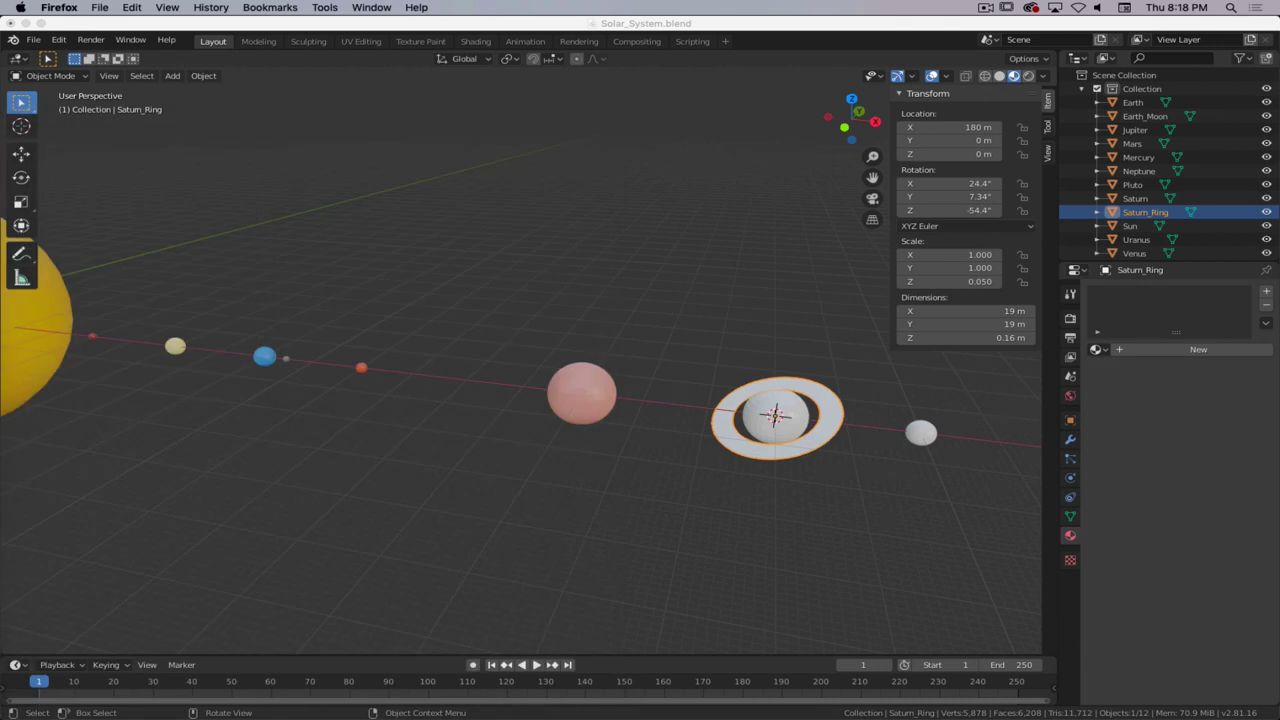
# - Add a material named 'Saturn' to Saturn with a pale golden base colour (H 0.137, S 0.492, V 0.8)
pyautogui.click(797, 436)
pyautogui.click(804, 407)
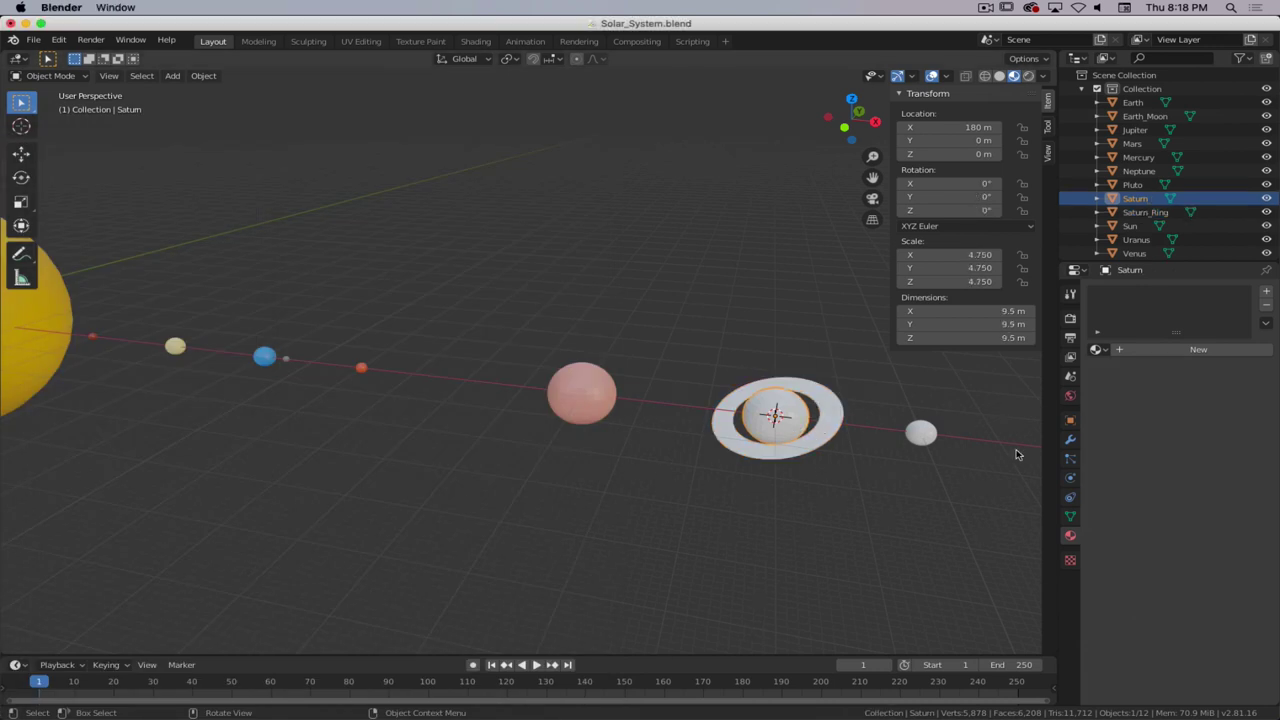
pyautogui.click(1175, 349)
pyautogui.click(1158, 349)
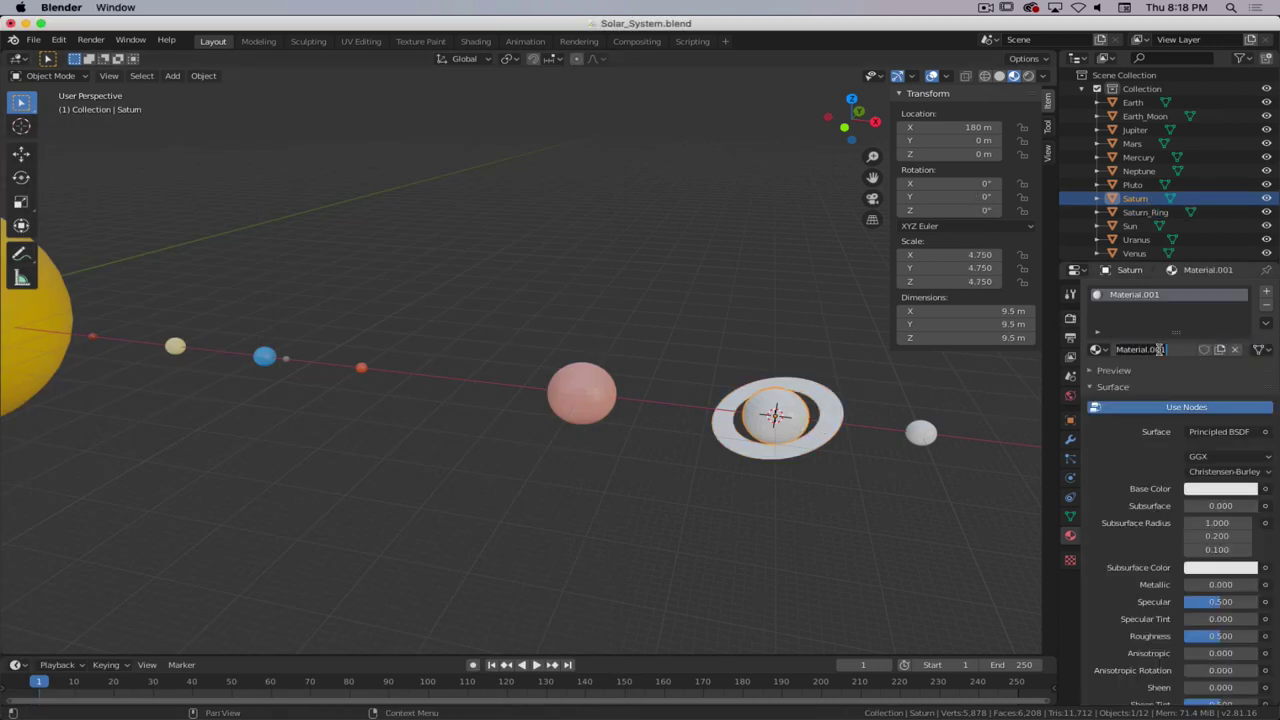
pyautogui.write('Saturn')
pyautogui.press('Return')
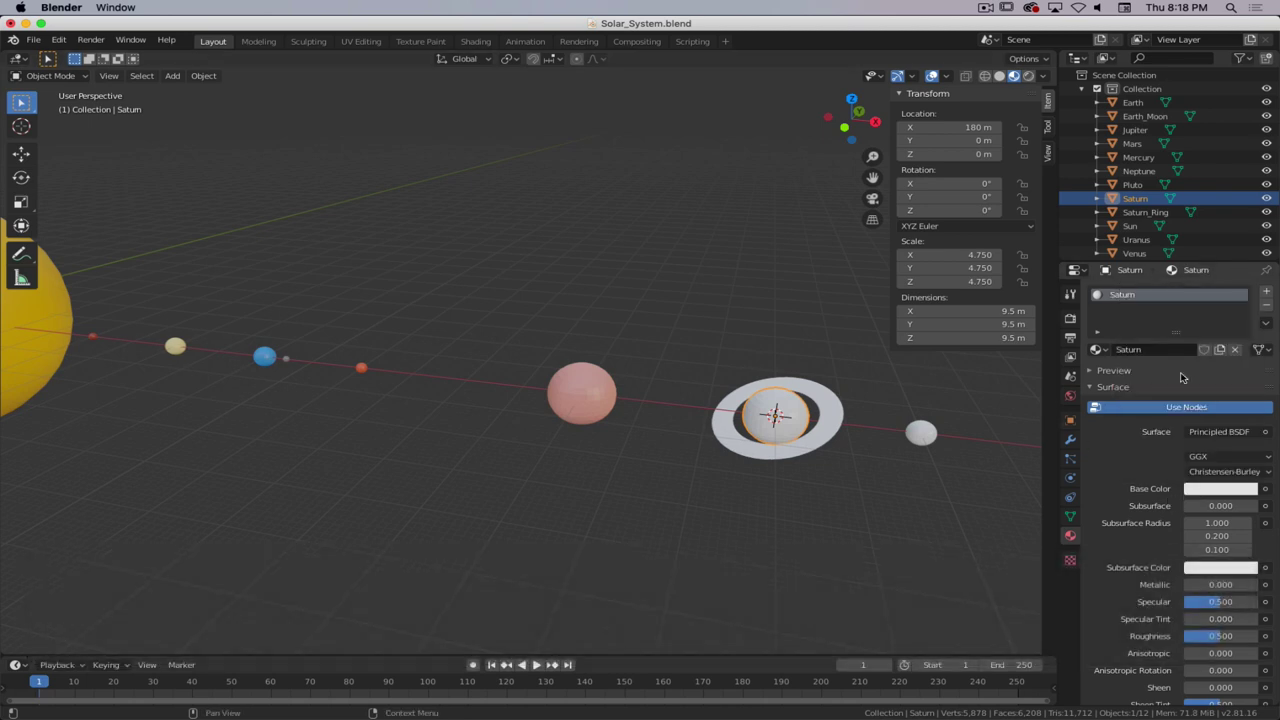
pyautogui.click(1212, 489)
pyautogui.moveTo(1158, 370); pyautogui.dragTo(1157, 358)
pyautogui.moveTo(1245, 310); pyautogui.dragTo(1246, 318)
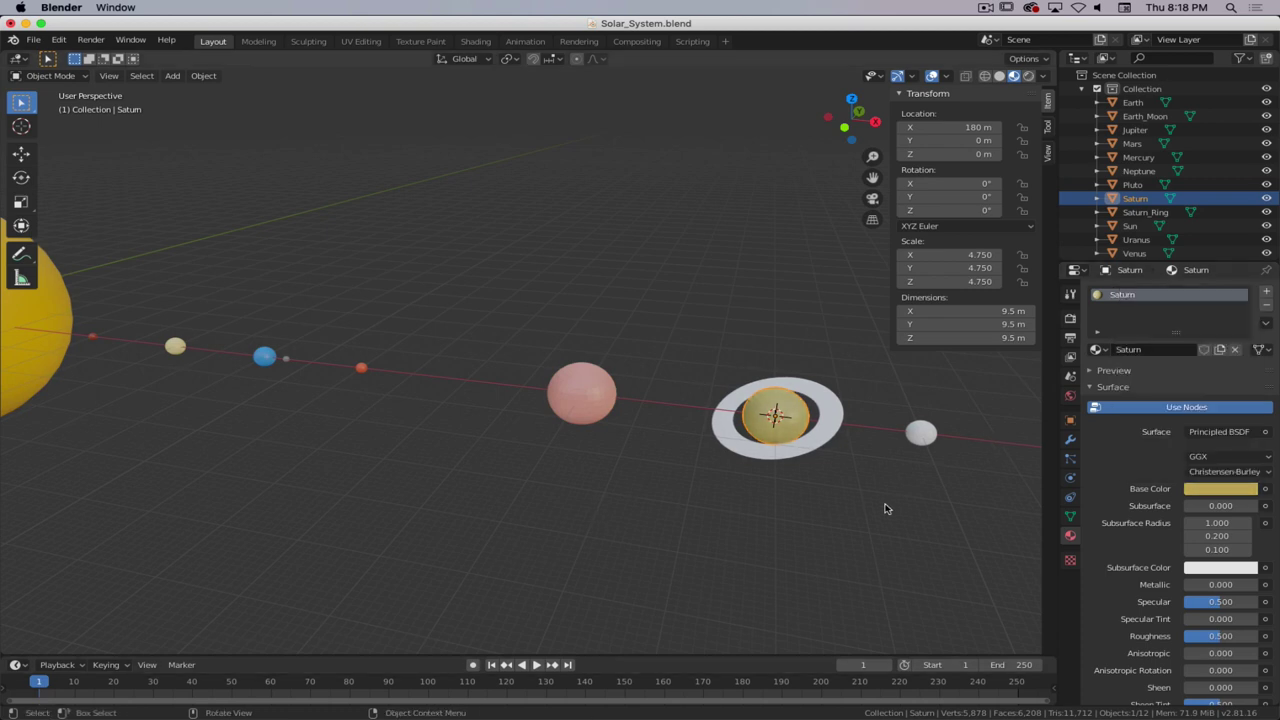
pyautogui.click(825, 413)
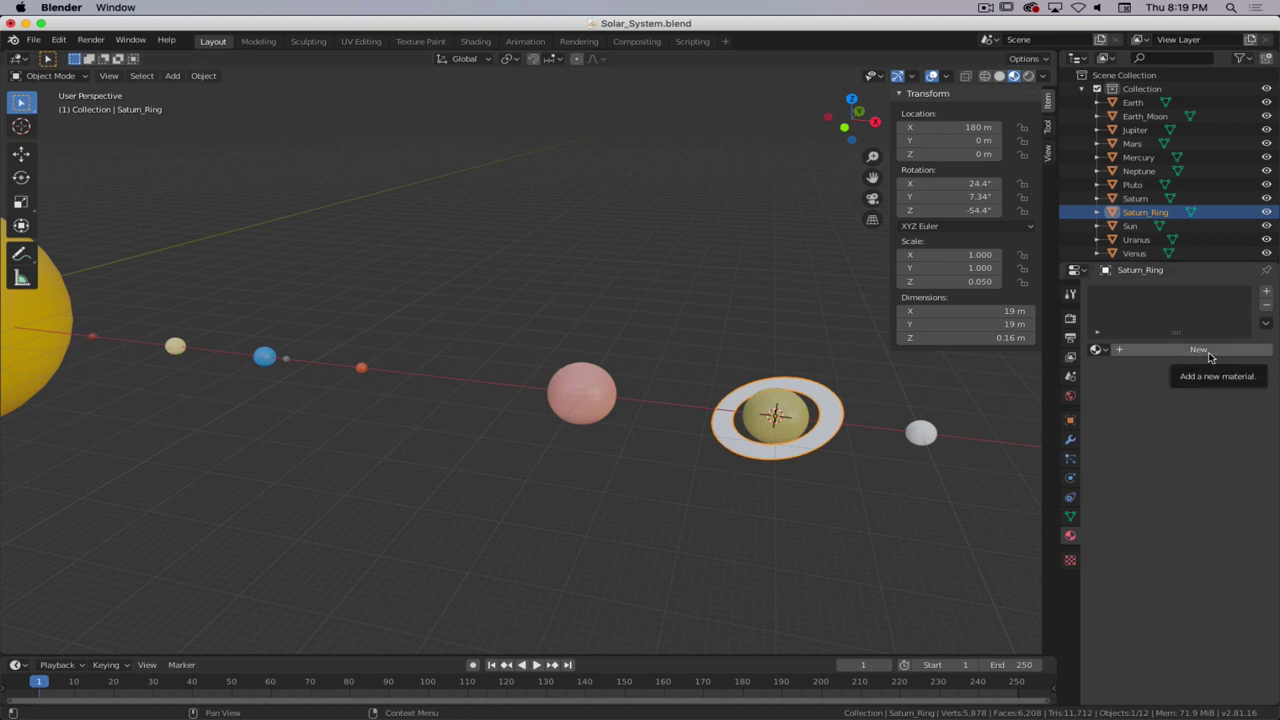
# - Assign the existing Saturn material to Saturn_Ring
pyautogui.click(1096, 350)
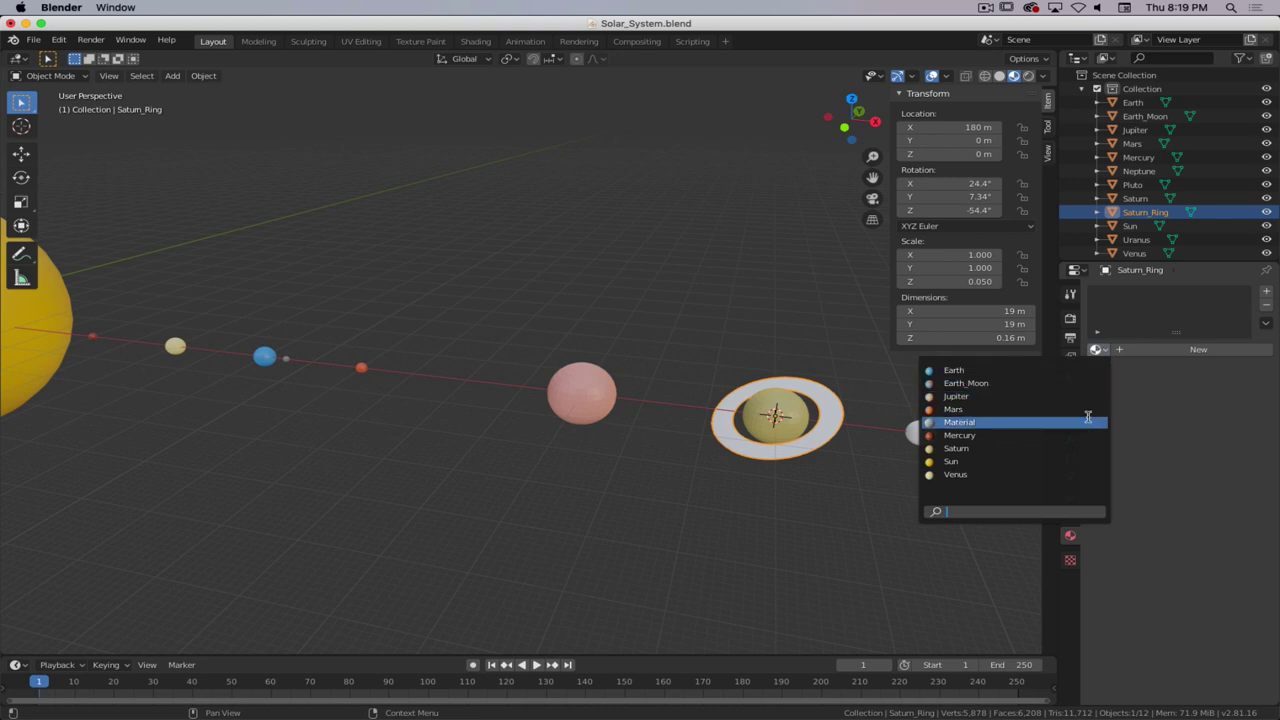
pyautogui.click(1086, 447)
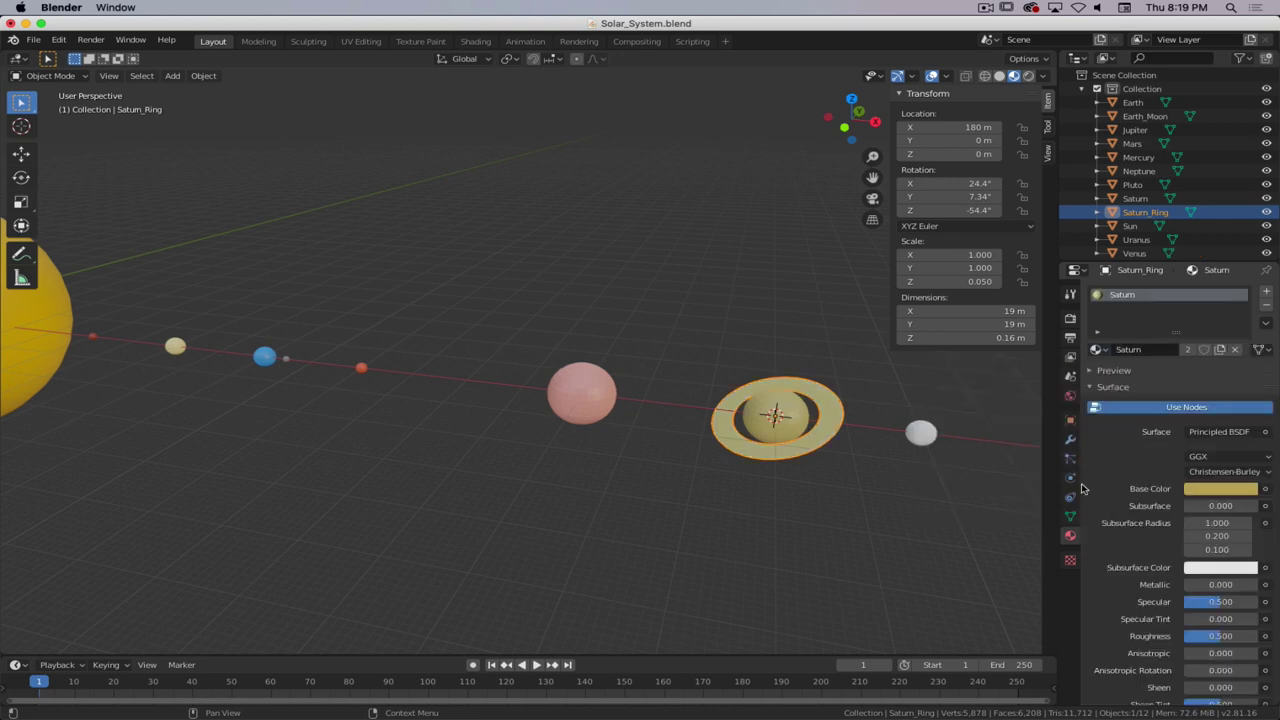
pyautogui.click(1204, 490)
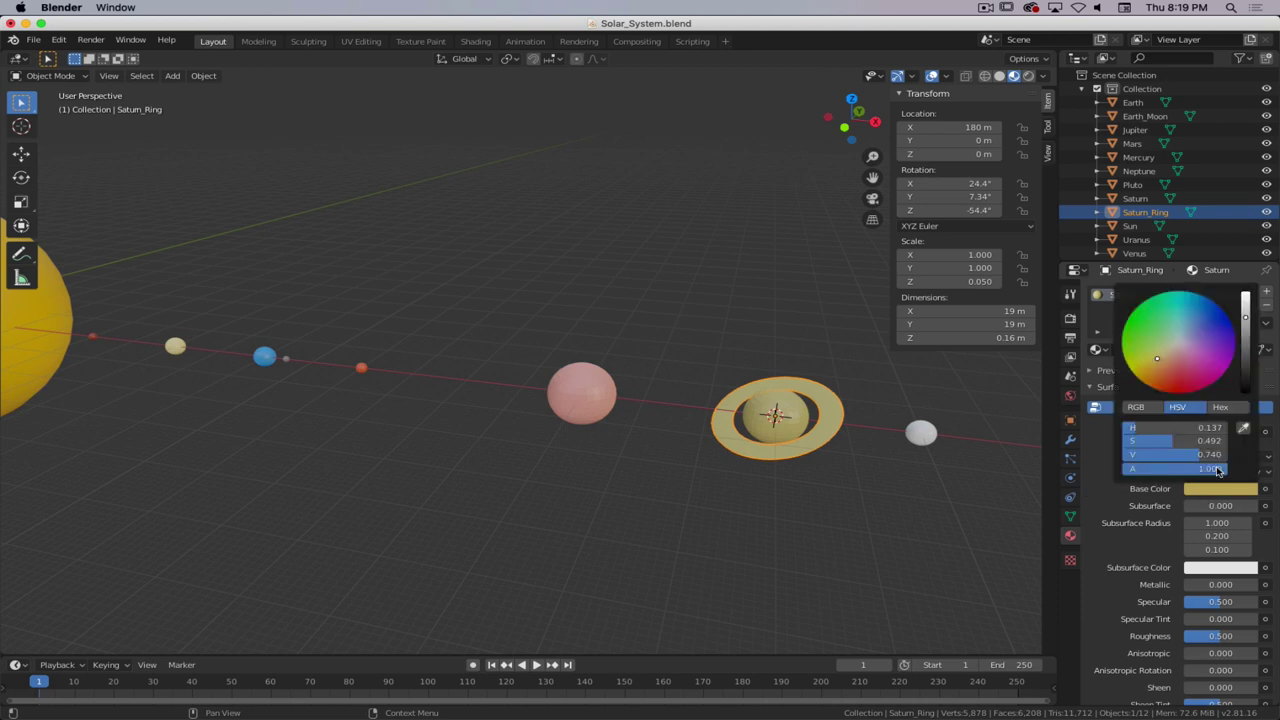
pyautogui.moveTo(1249, 320)
pyautogui.mouseDown()
pyautogui.moveTo(1246, 336)
pyautogui.moveTo(1245, 297)
pyautogui.moveTo(1245, 345)
pyautogui.moveTo(1245, 307)
pyautogui.mouseUp()
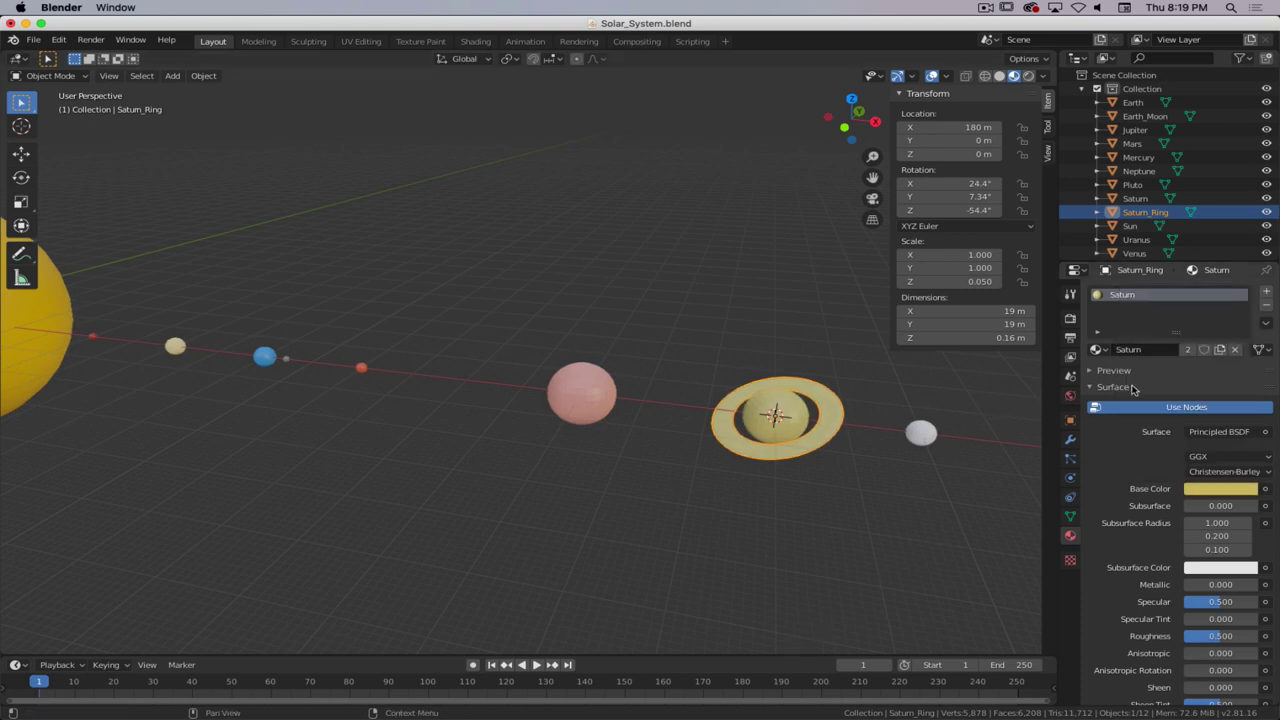
# - Make a single-user copy named 'Saturn_Ring' with a darker, richer gold (S 0.735, V 0.487)
pyautogui.click(1189, 350)
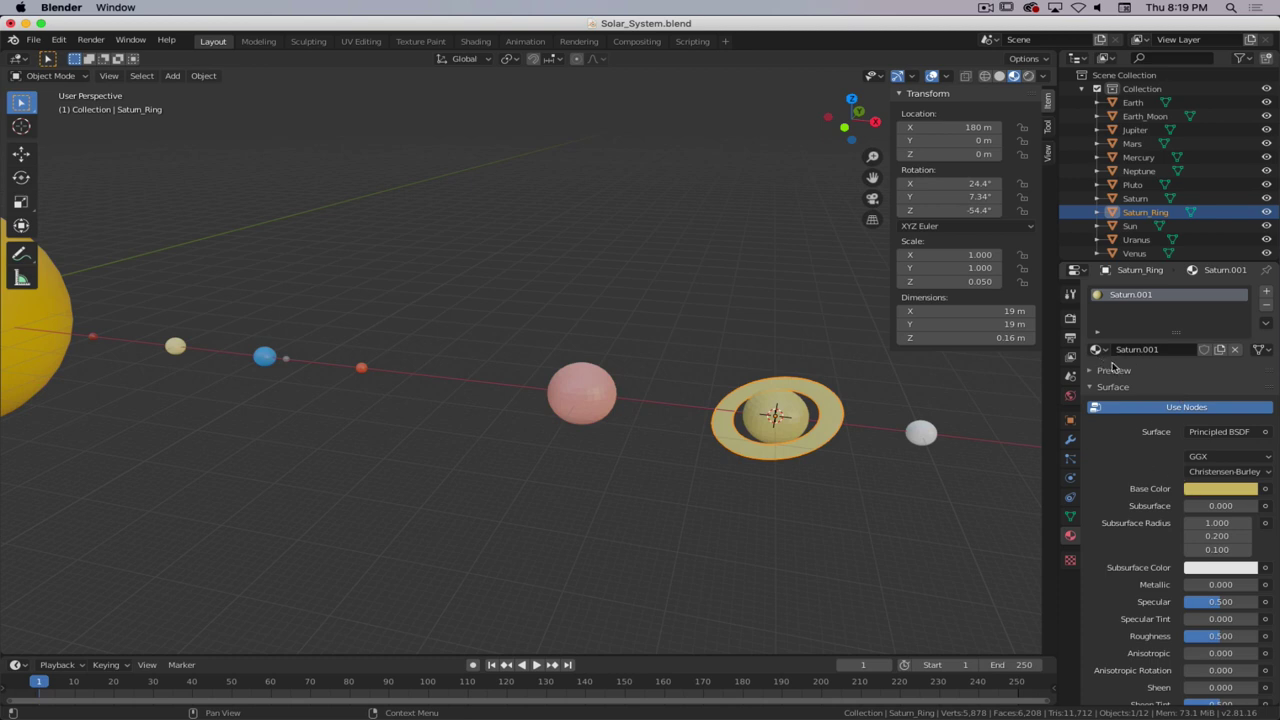
pyautogui.click(1167, 350)
pyautogui.click(1172, 350)
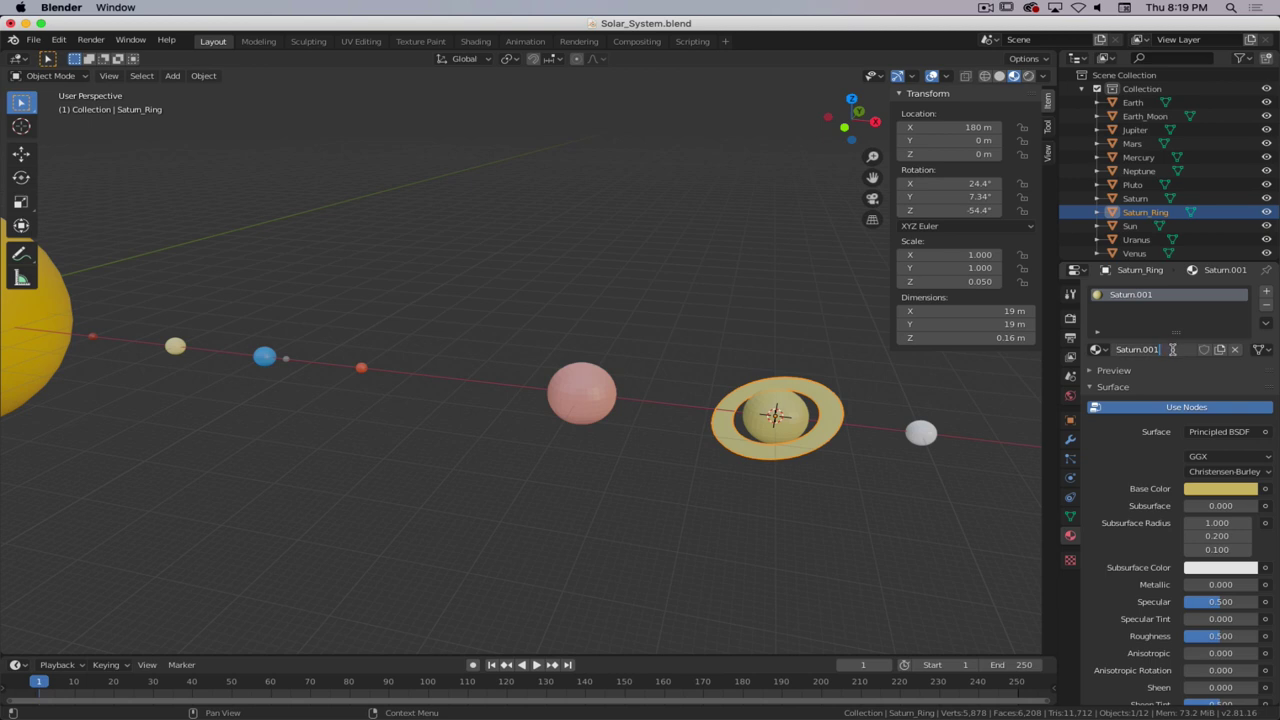
pyautogui.press('BackSpace')
pyautogui.press('BackSpace')
pyautogui.press('BackSpace')
pyautogui.press('BackSpace')
pyautogui.write('_Rin')
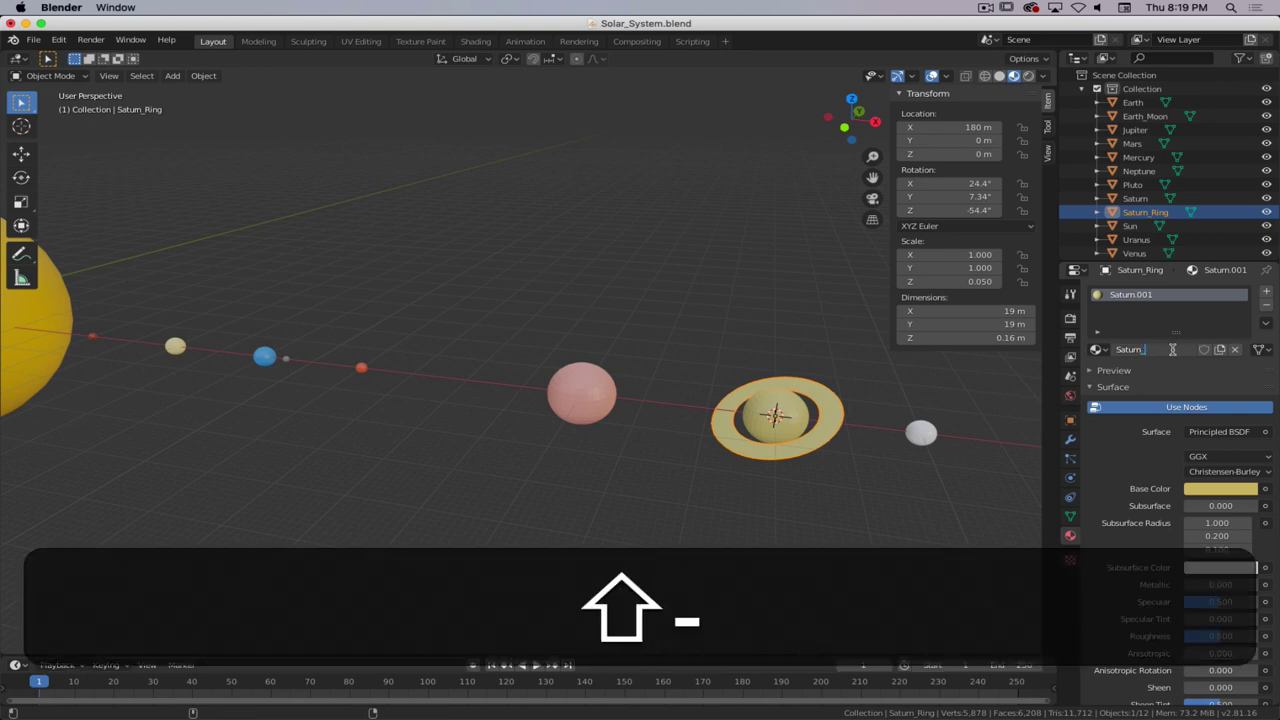
pyautogui.write('g')
pyautogui.press('Return')
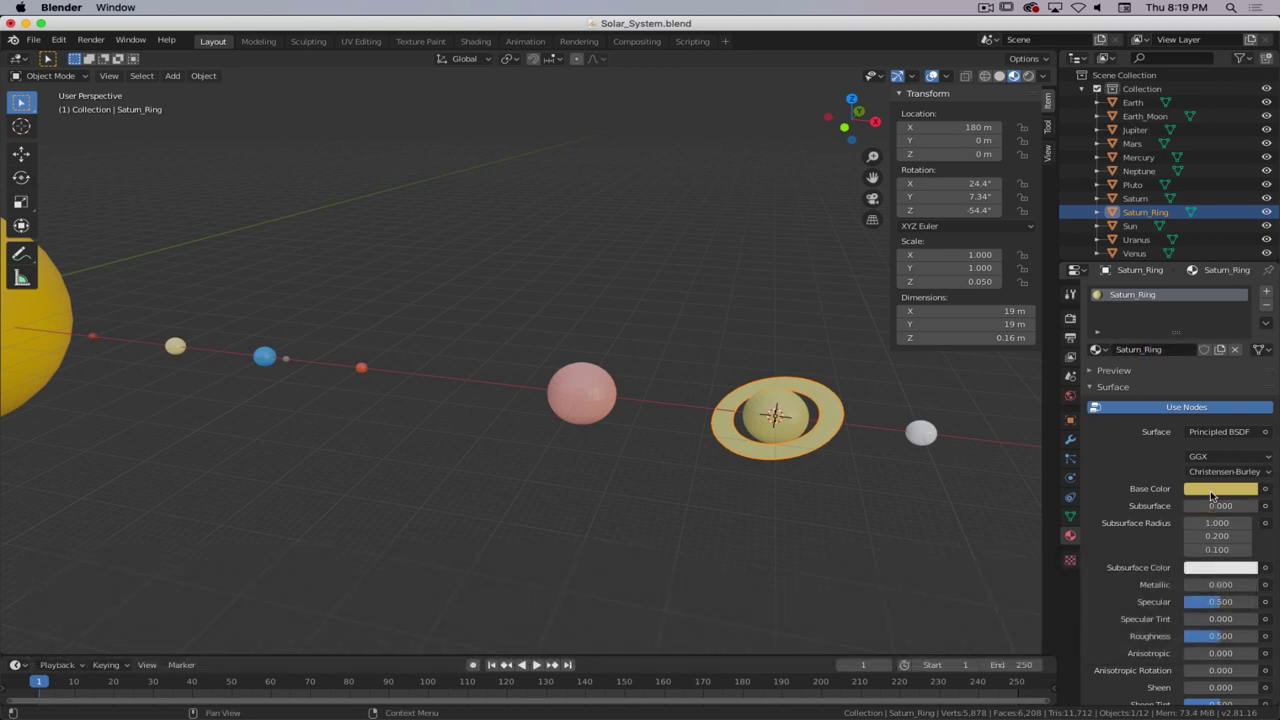
pyautogui.click(1225, 487)
pyautogui.moveTo(1245, 311); pyautogui.dragTo(1245, 344)
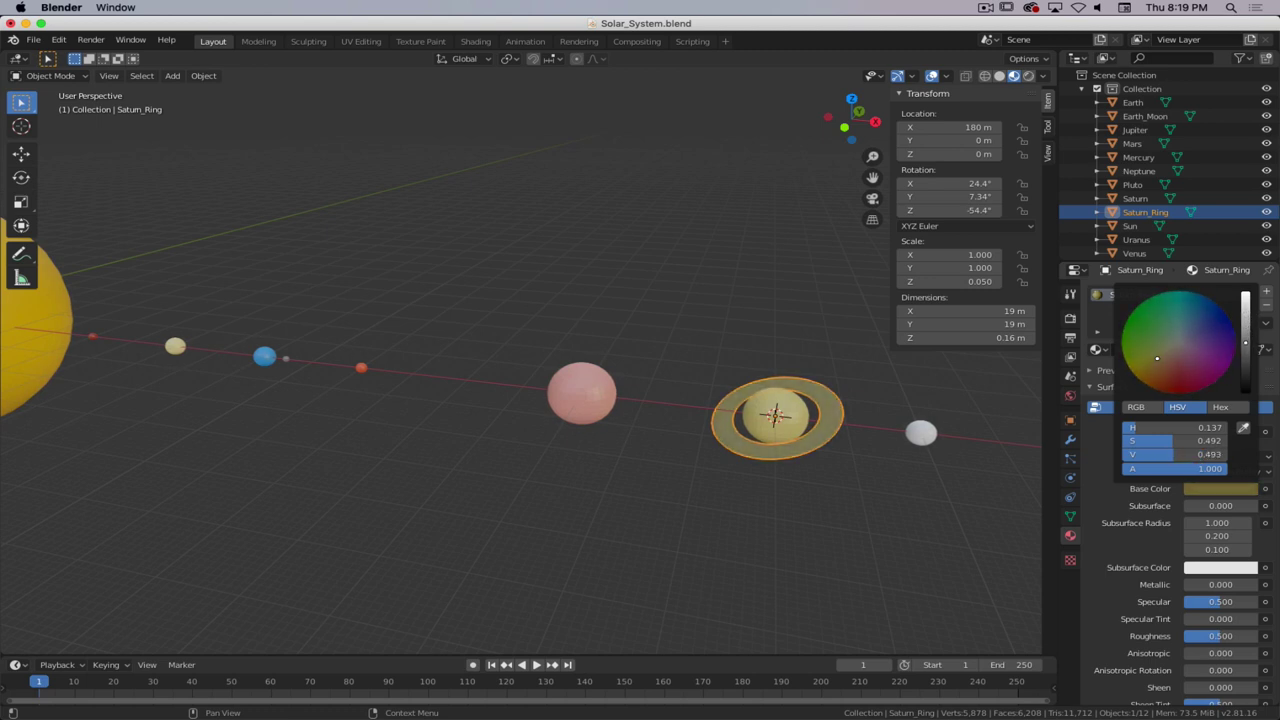
pyautogui.moveTo(1198, 440); pyautogui.dragTo(1226, 440)
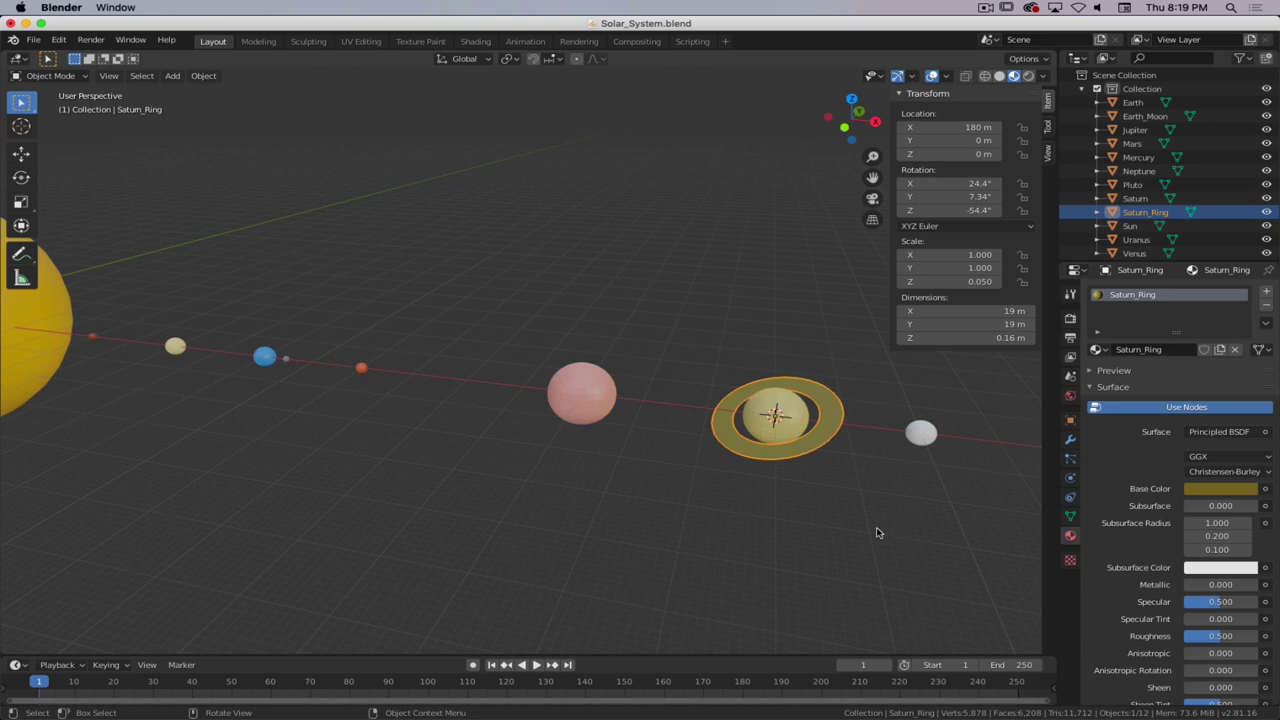
# - Orbit around the solar system, select the red planet Mercury beside the Sun and frame it
pyautogui.press('super+period')
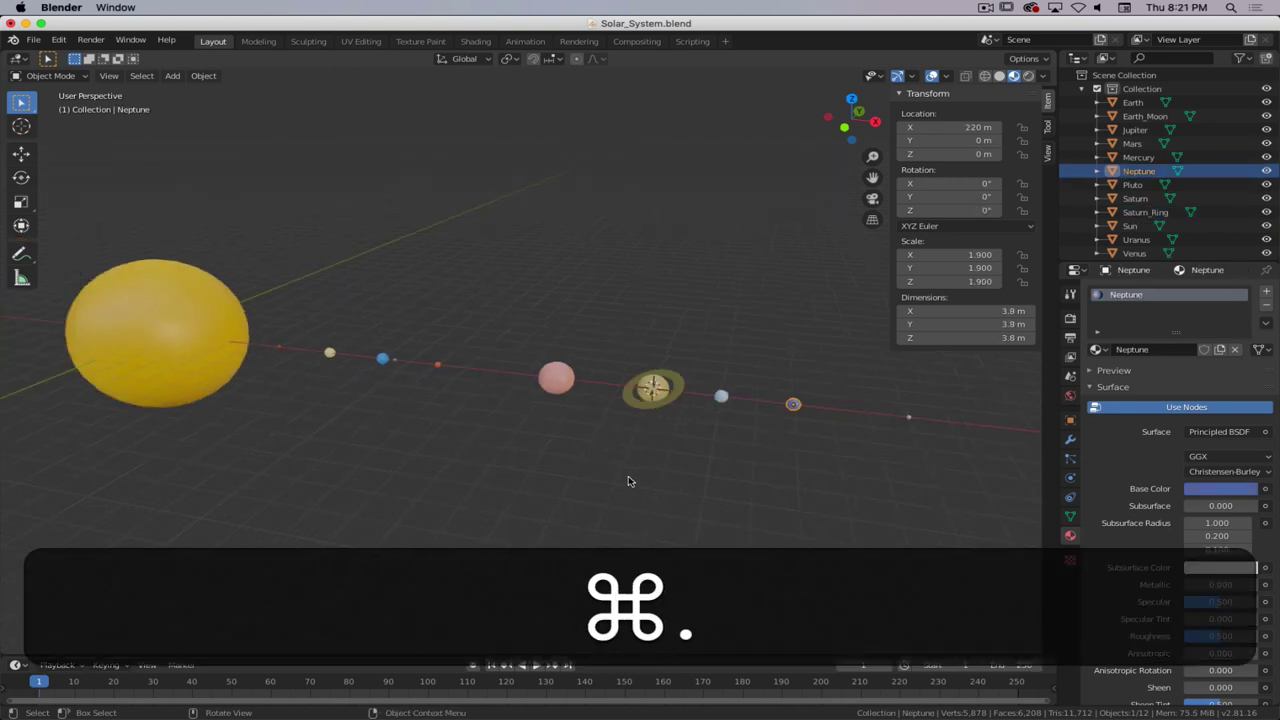
pyautogui.click(527, 452)
pyautogui.click(240, 340)
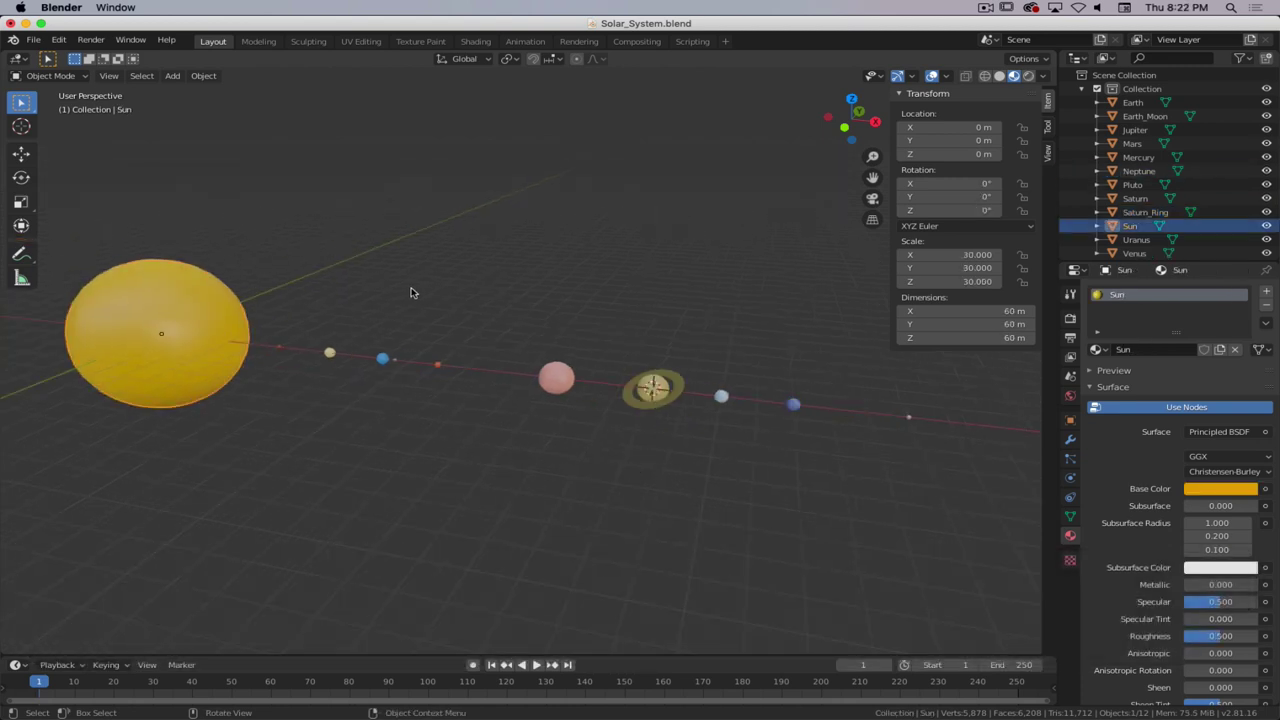
pyautogui.click(466, 418)
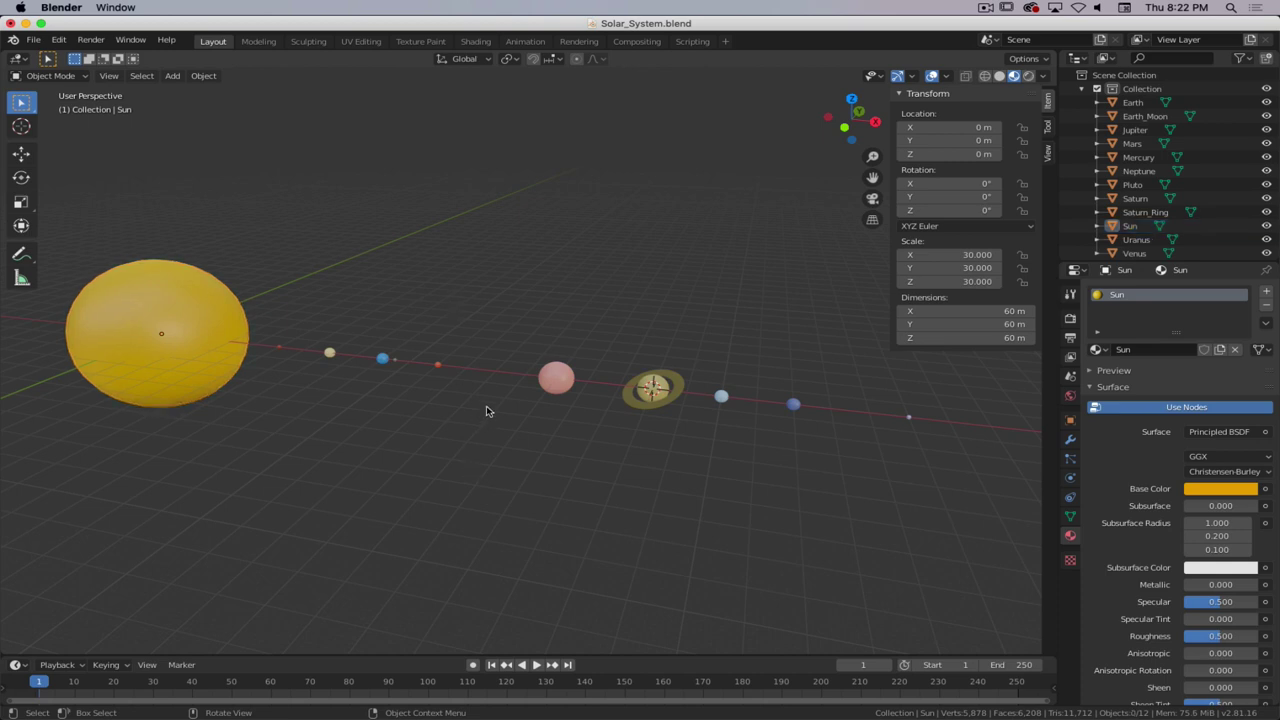
pyautogui.moveTo(430, 461); pyautogui.dragTo(409, 437, button='middle')
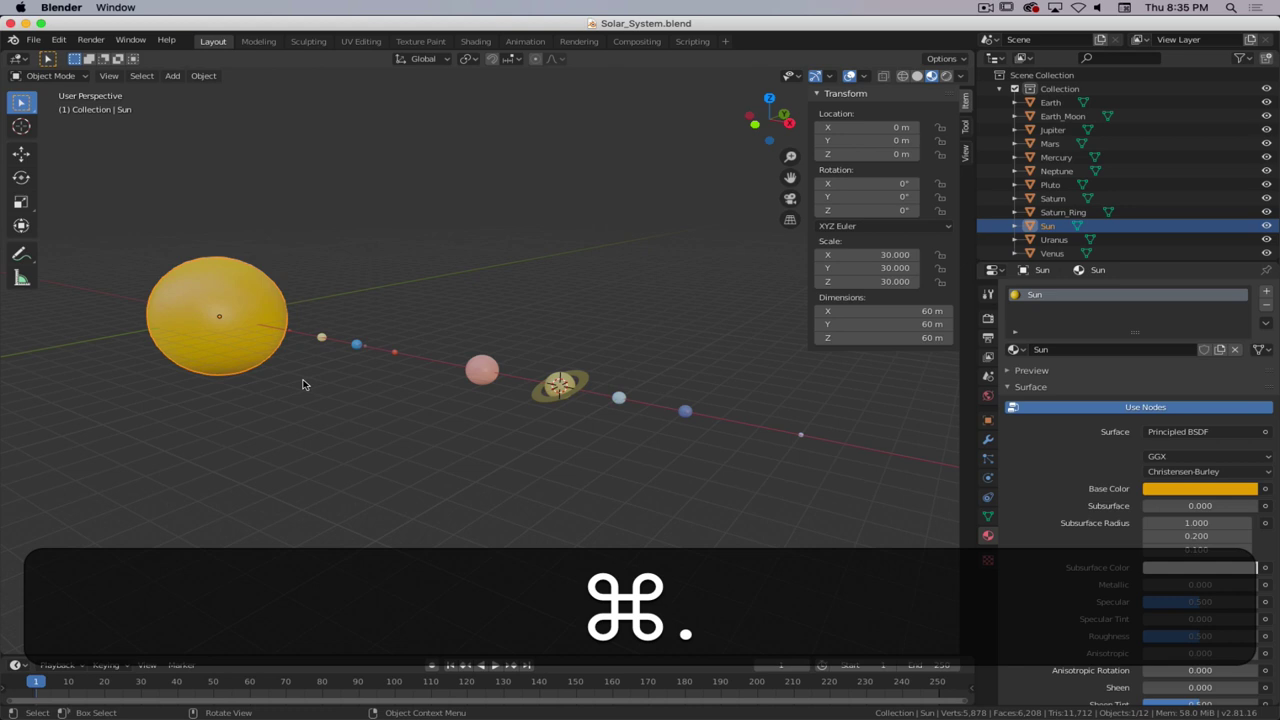
pyautogui.scroll(6, 305, 383)
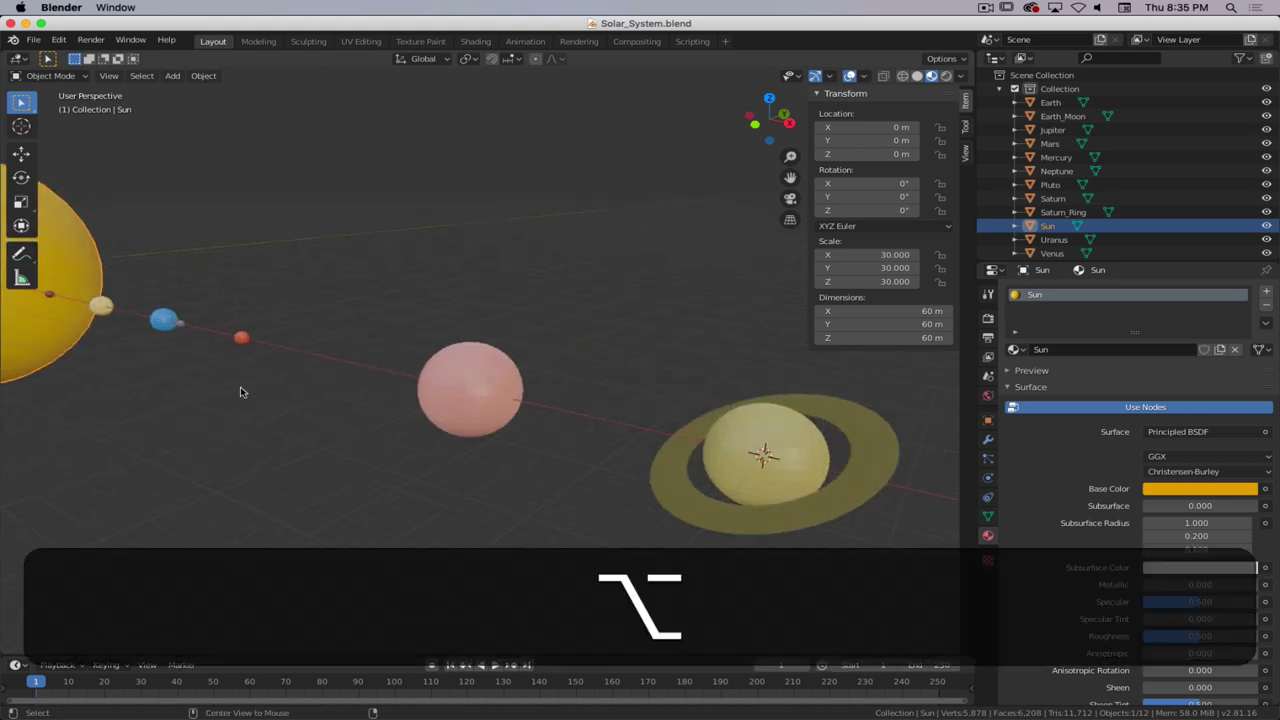
pyautogui.press('KP_Decimal')
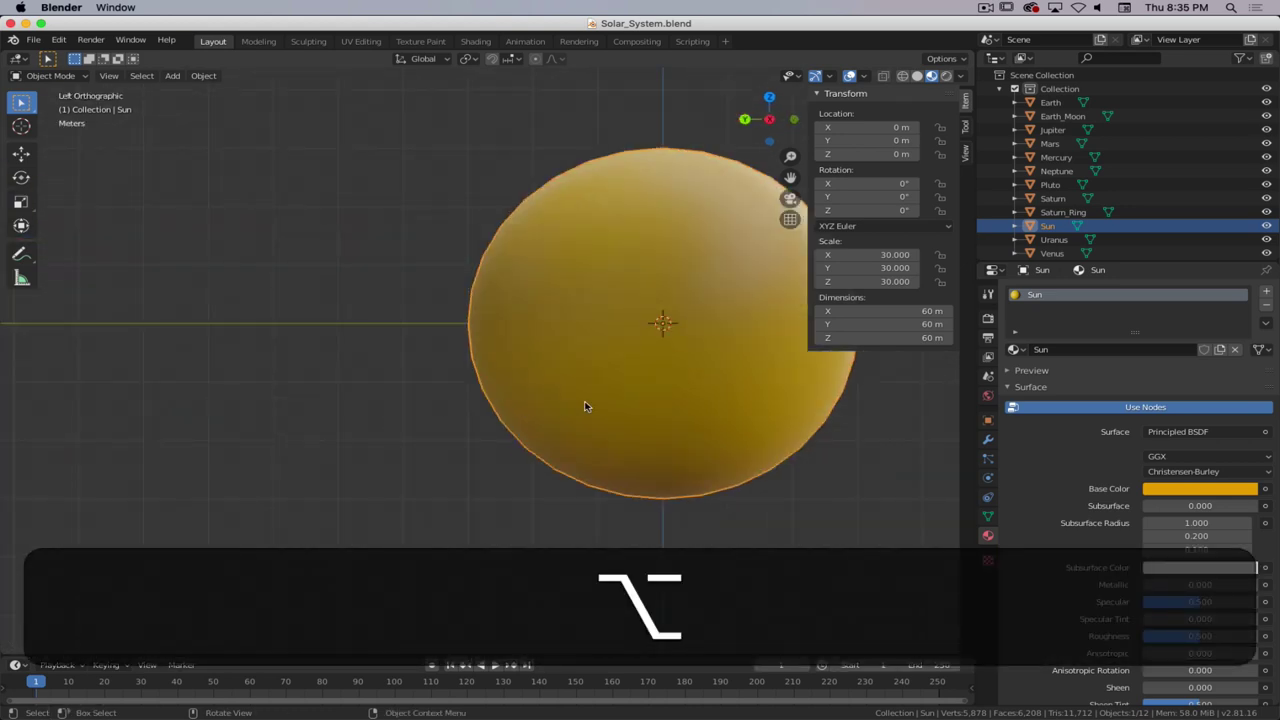
pyautogui.press('KP_1')
pyautogui.moveTo(370, 328); pyautogui.dragTo(91, 243, button='middle')
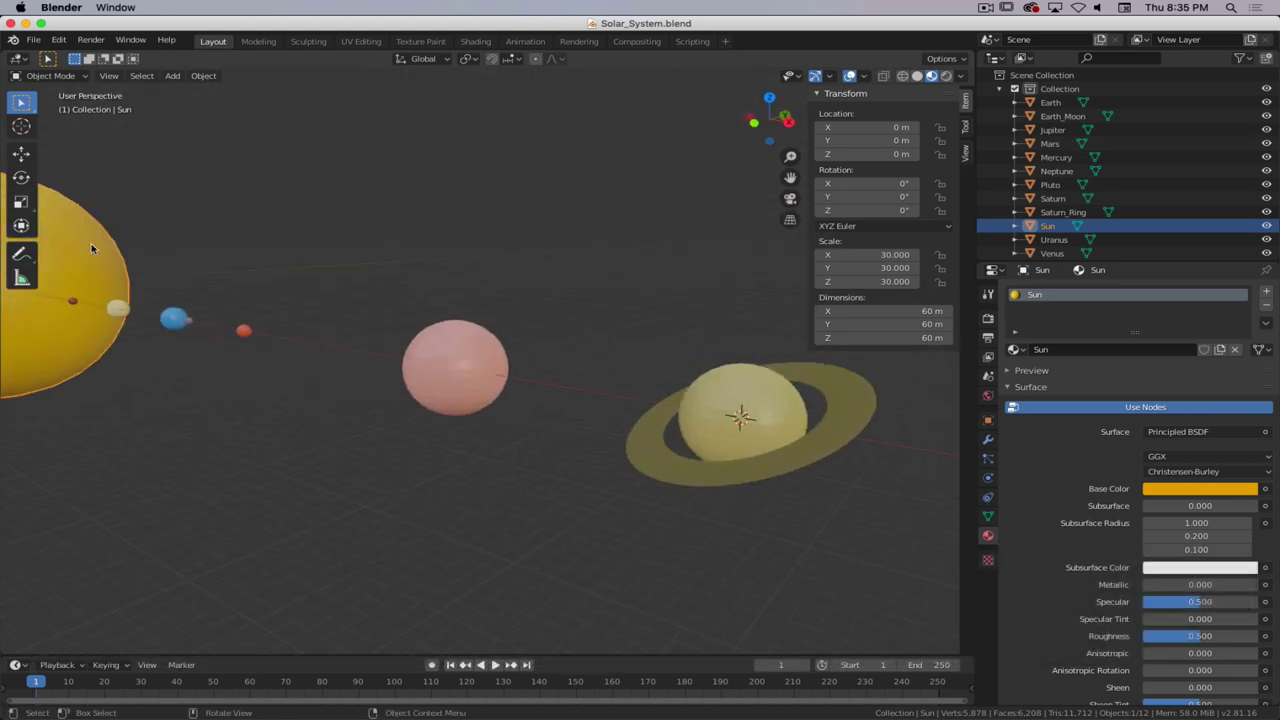
pyautogui.click(73, 302)
pyautogui.press('KP_Decimal')
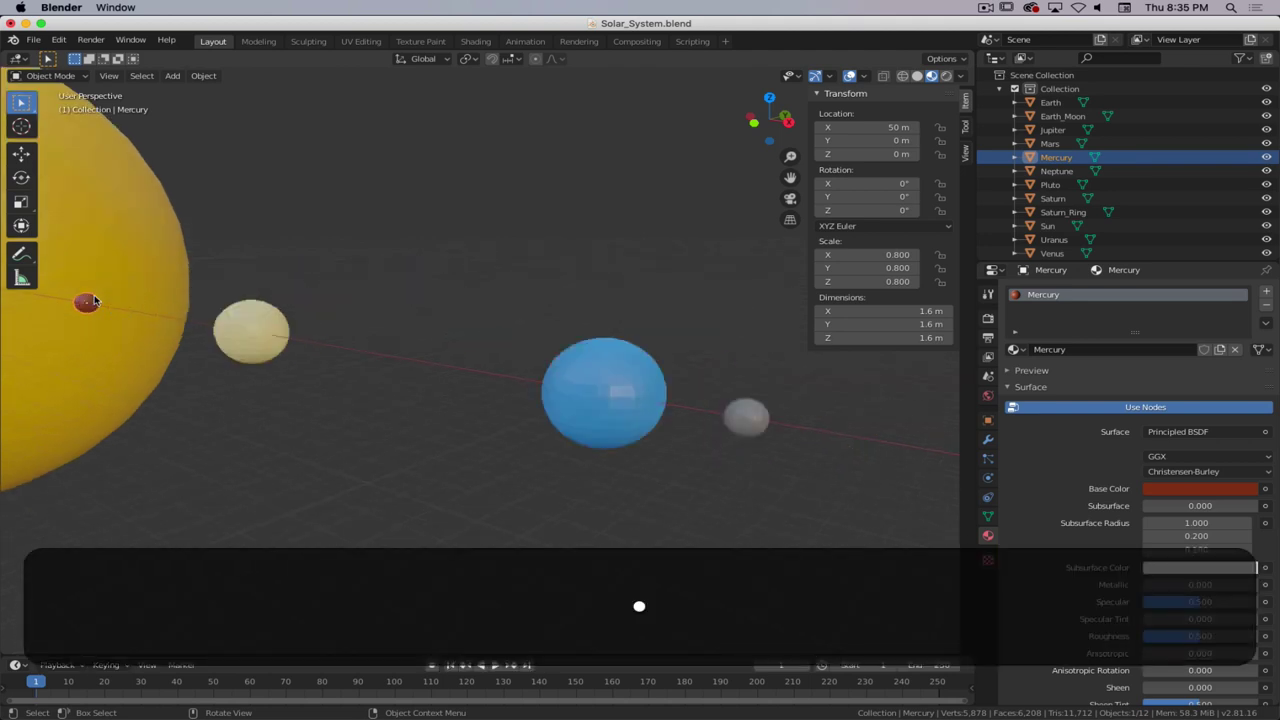
pyautogui.scroll(-5, 579, 337)
# - Turn on Proportional Editing in the viewport with O
pyautogui.scroll(-4, 579, 337)
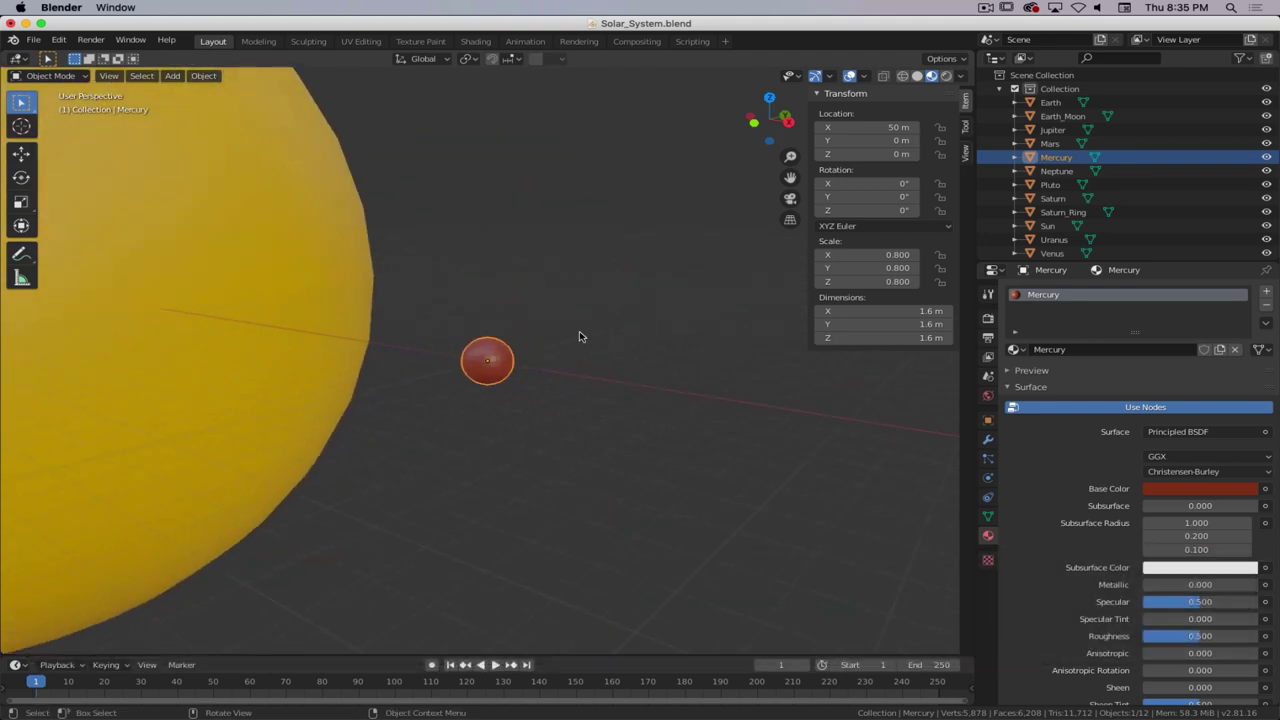
pyautogui.scroll(4, 578, 334)
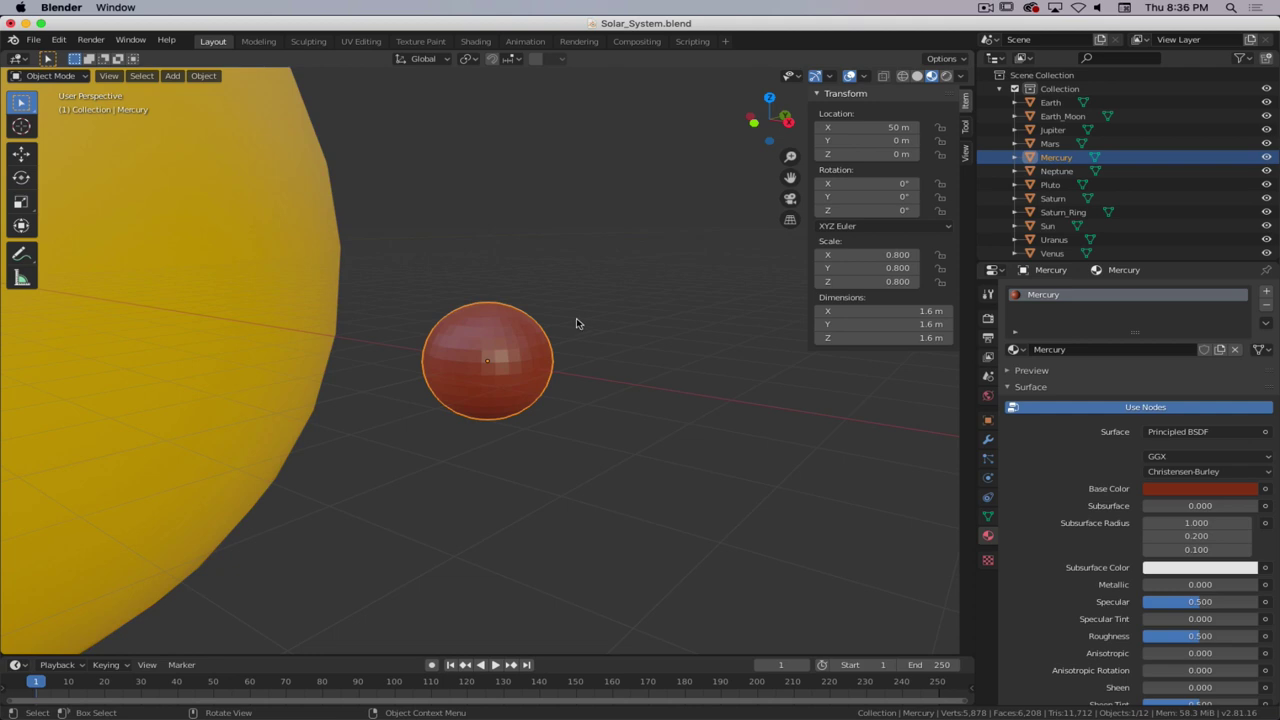
pyautogui.press('o')
# - Insert a LocRotScale keyframe for Mercury at frame 1
pyautogui.click(580, 320)
pyautogui.click(521, 340)
pyautogui.press('i')
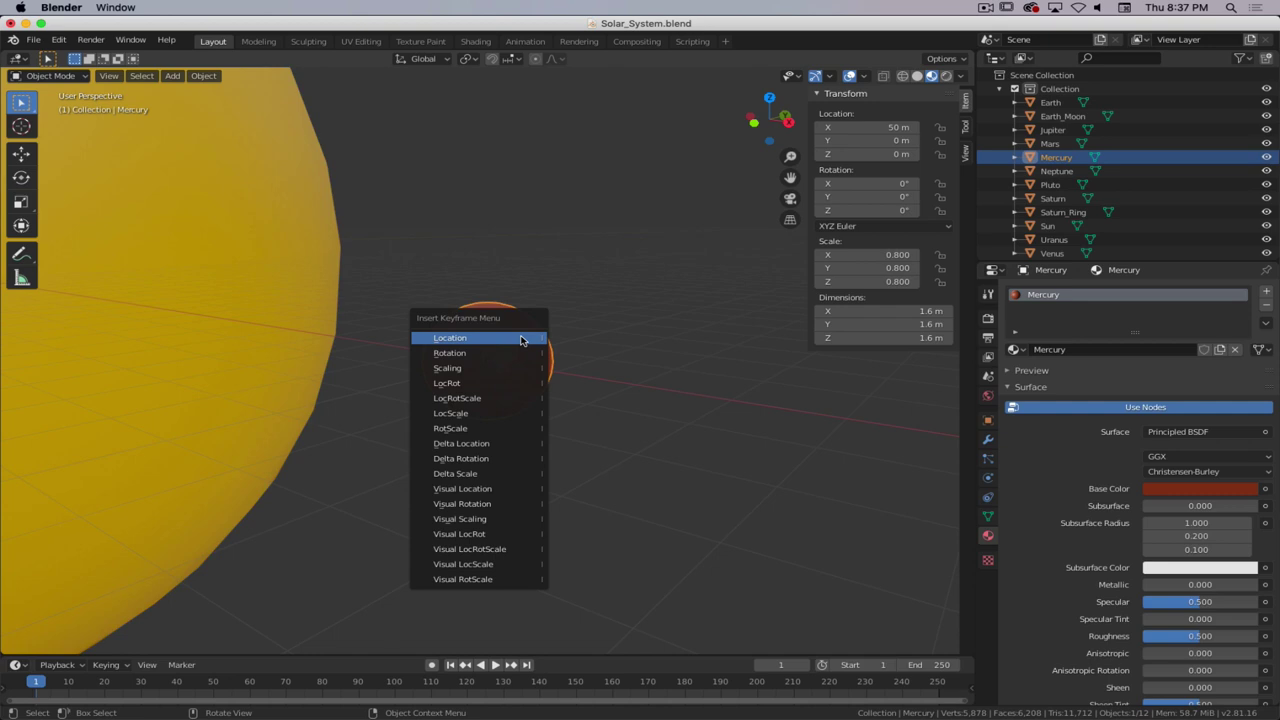
pyautogui.click(468, 400)
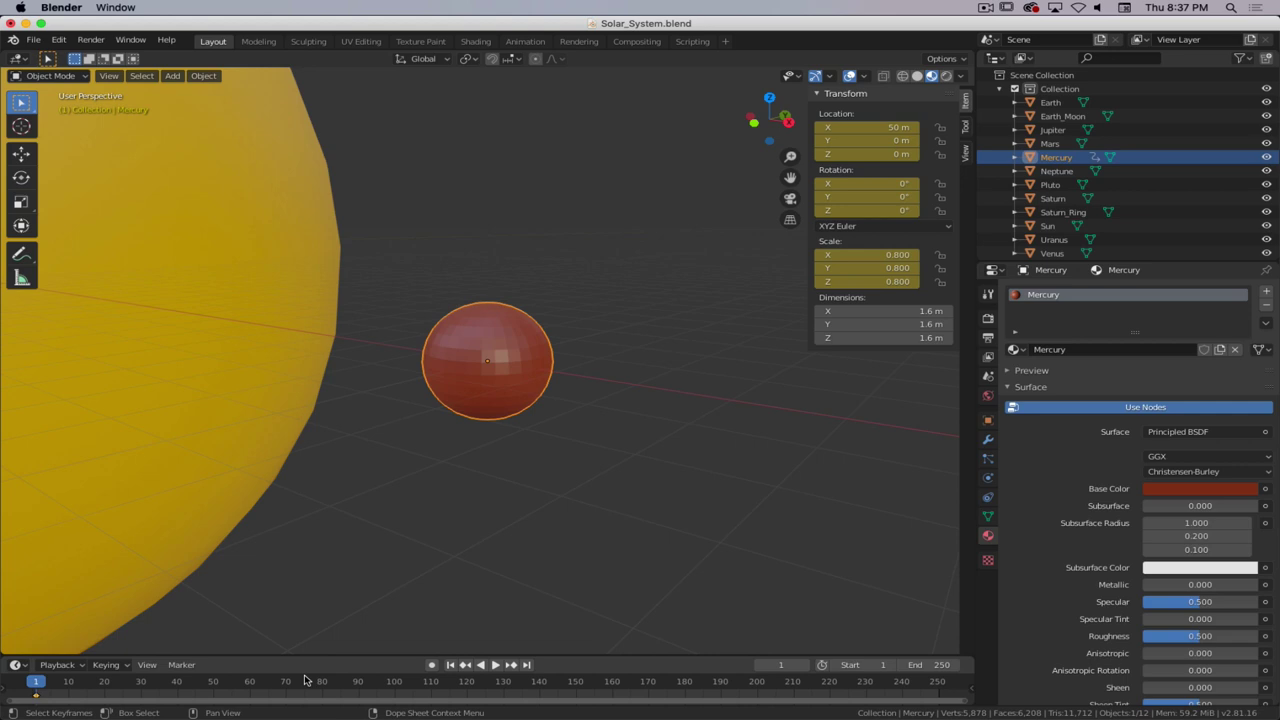
pyautogui.press('Right')
pyautogui.press('Left')
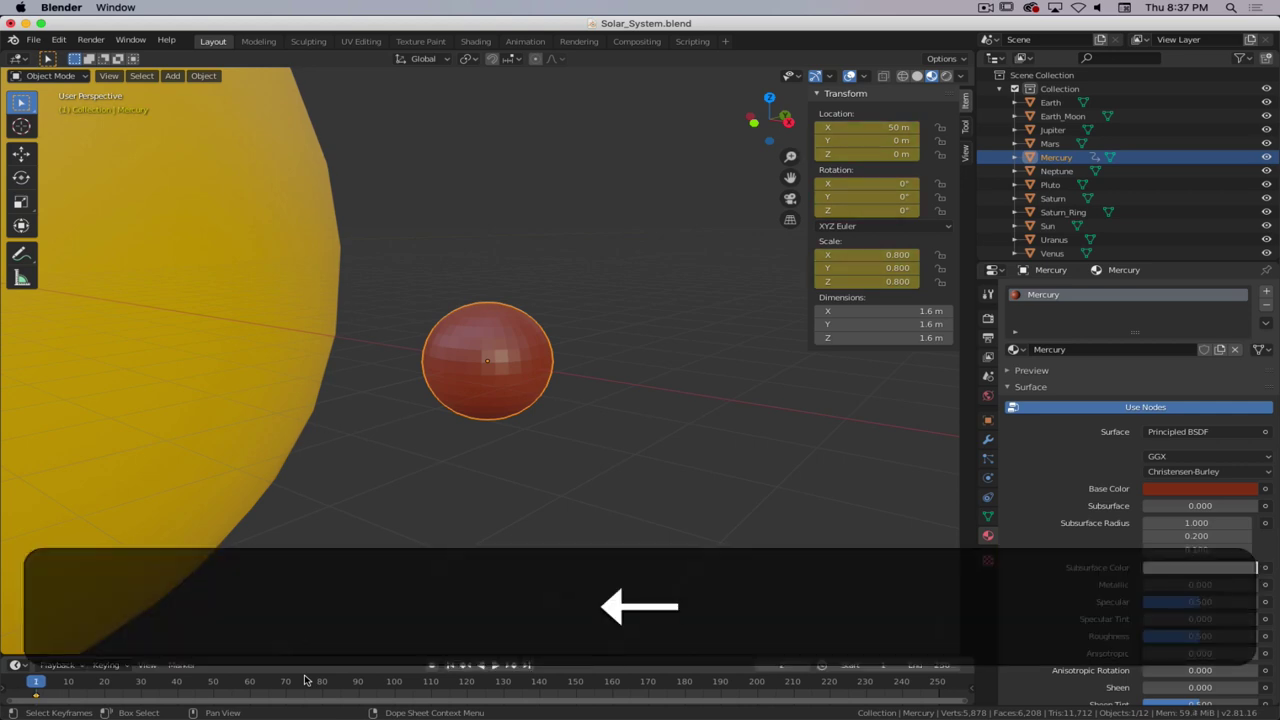
pyautogui.moveTo(255, 675)
pyautogui.mouseDown()
pyautogui.moveTo(376, 681)
pyautogui.moveTo(260, 681)
pyautogui.mouseUp()
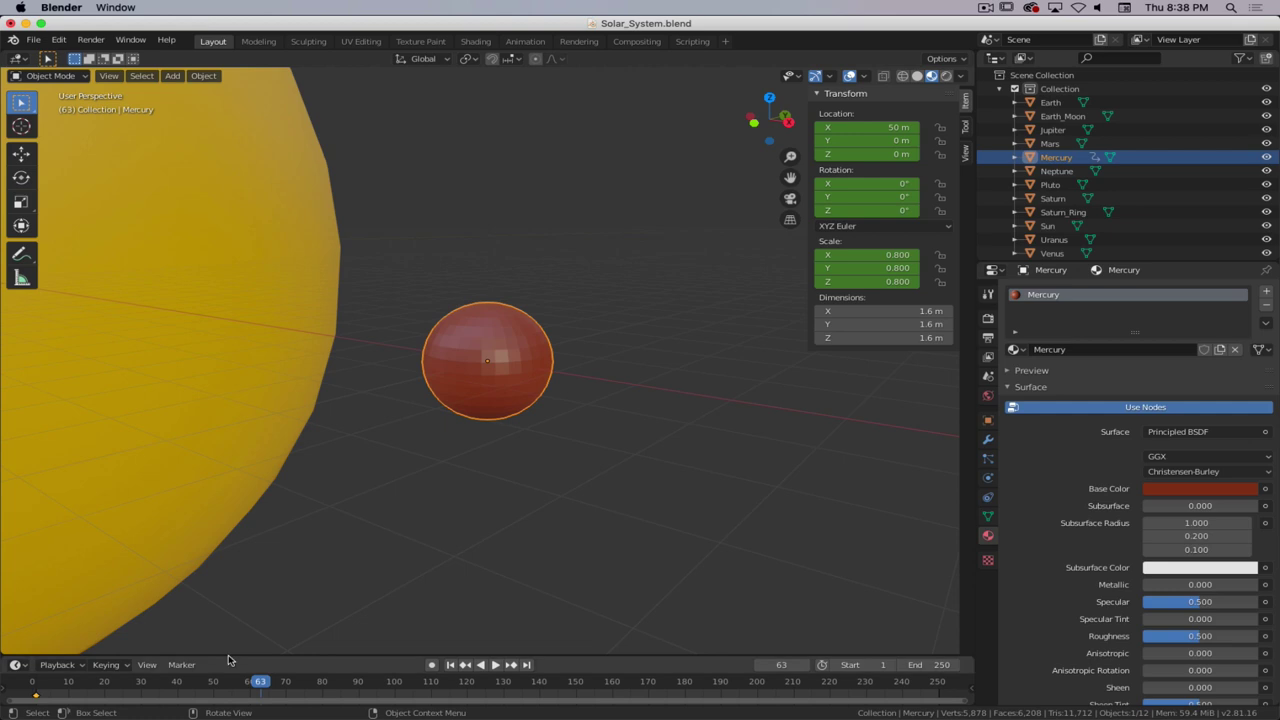
pyautogui.moveTo(229, 655); pyautogui.dragTo(229, 645)
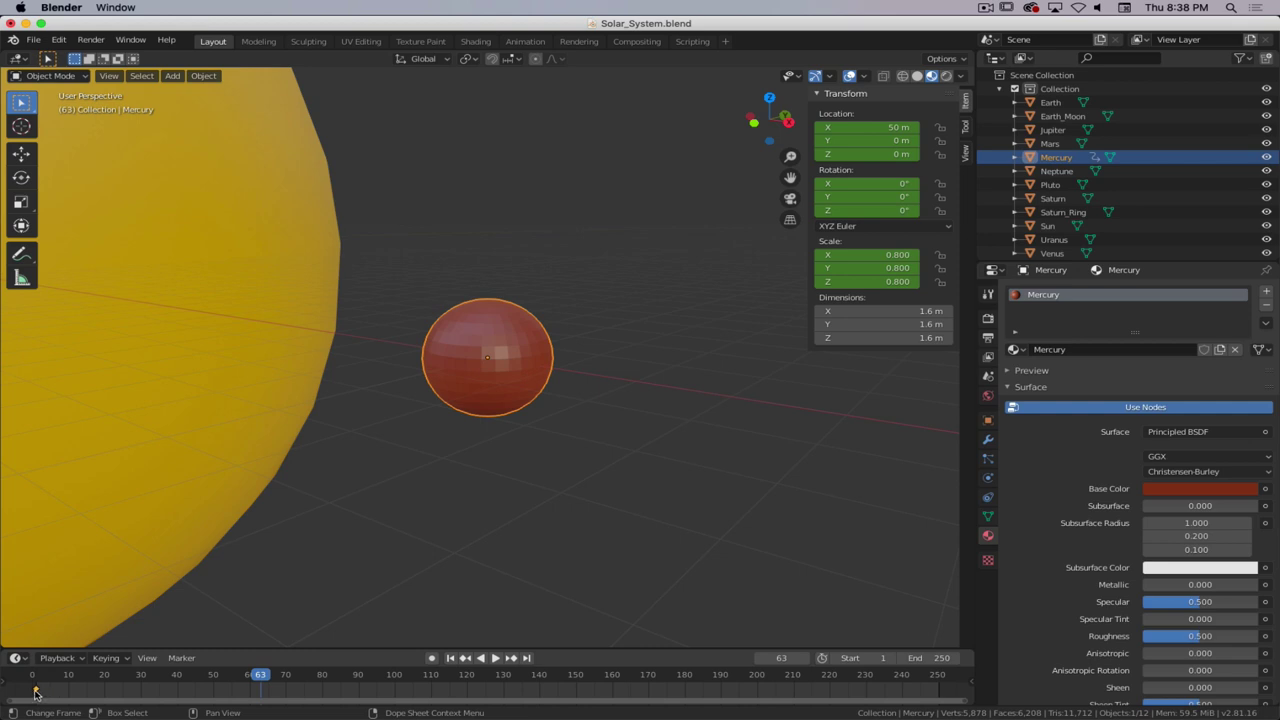
pyautogui.click(39, 683)
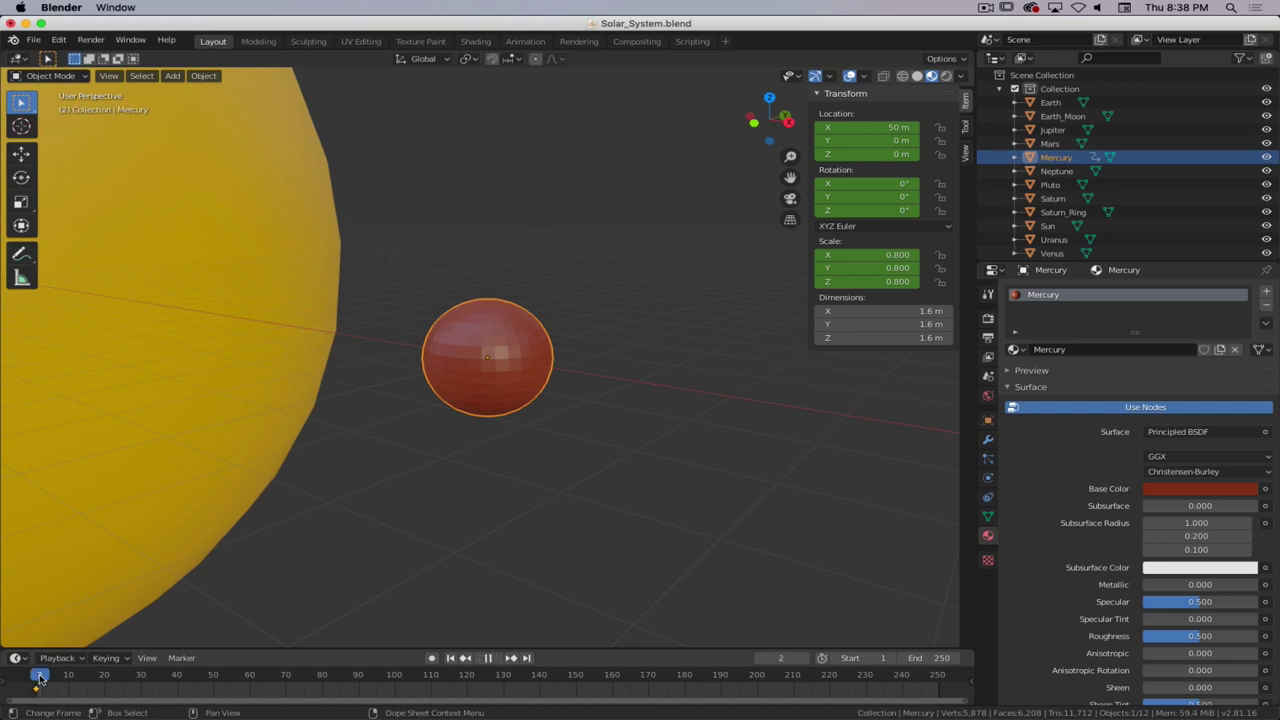
pyautogui.press('space')
pyautogui.press('Escape')
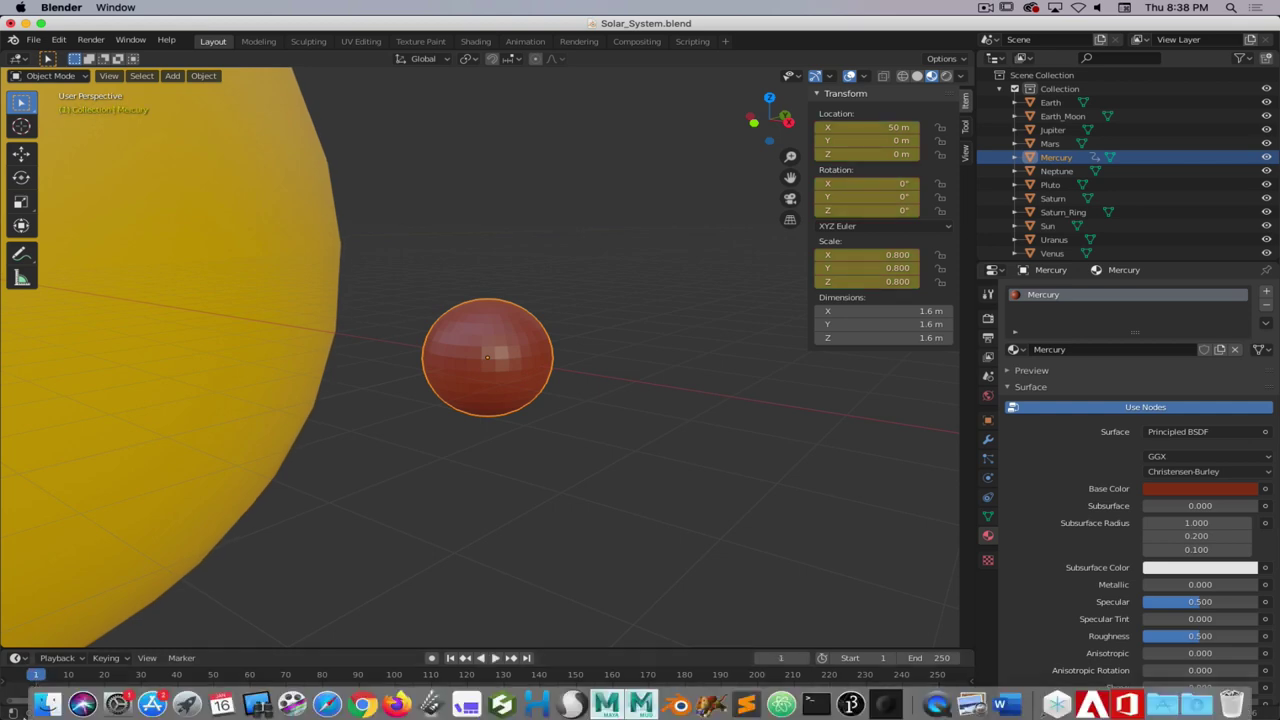
pyautogui.click(512, 662)
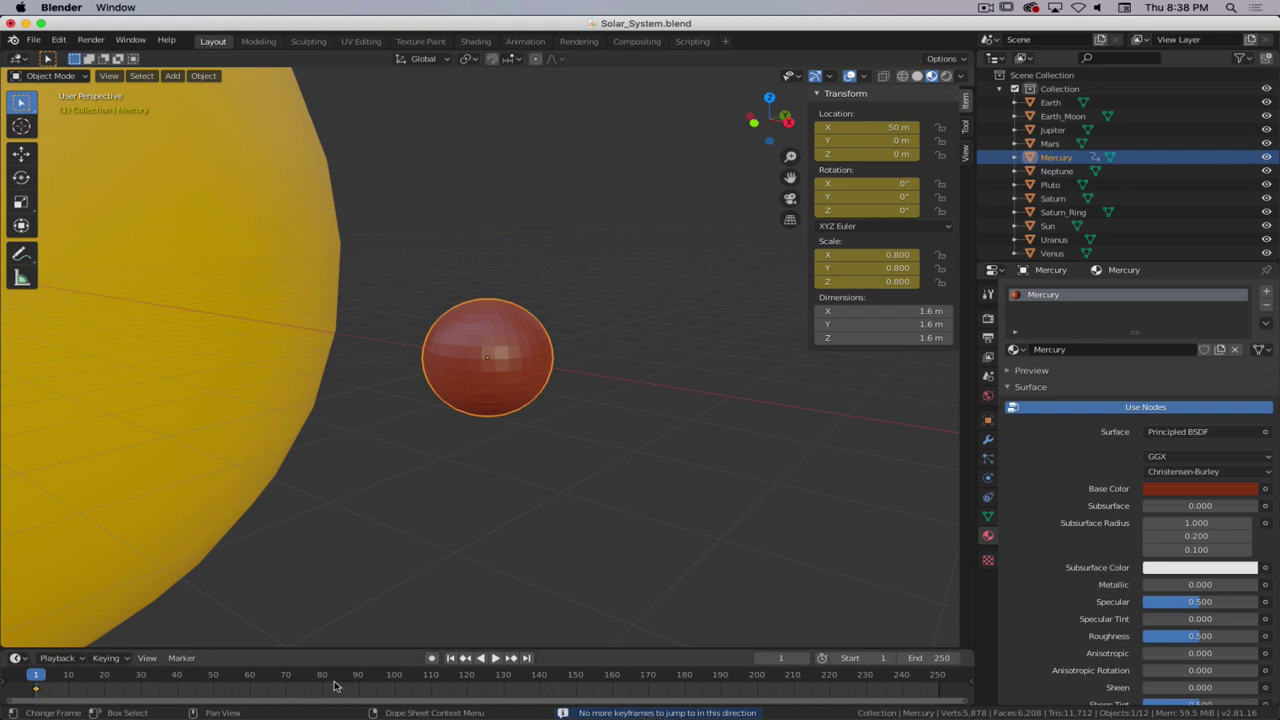
pyautogui.press('Left')
pyautogui.press('Right')
pyautogui.press('Right')
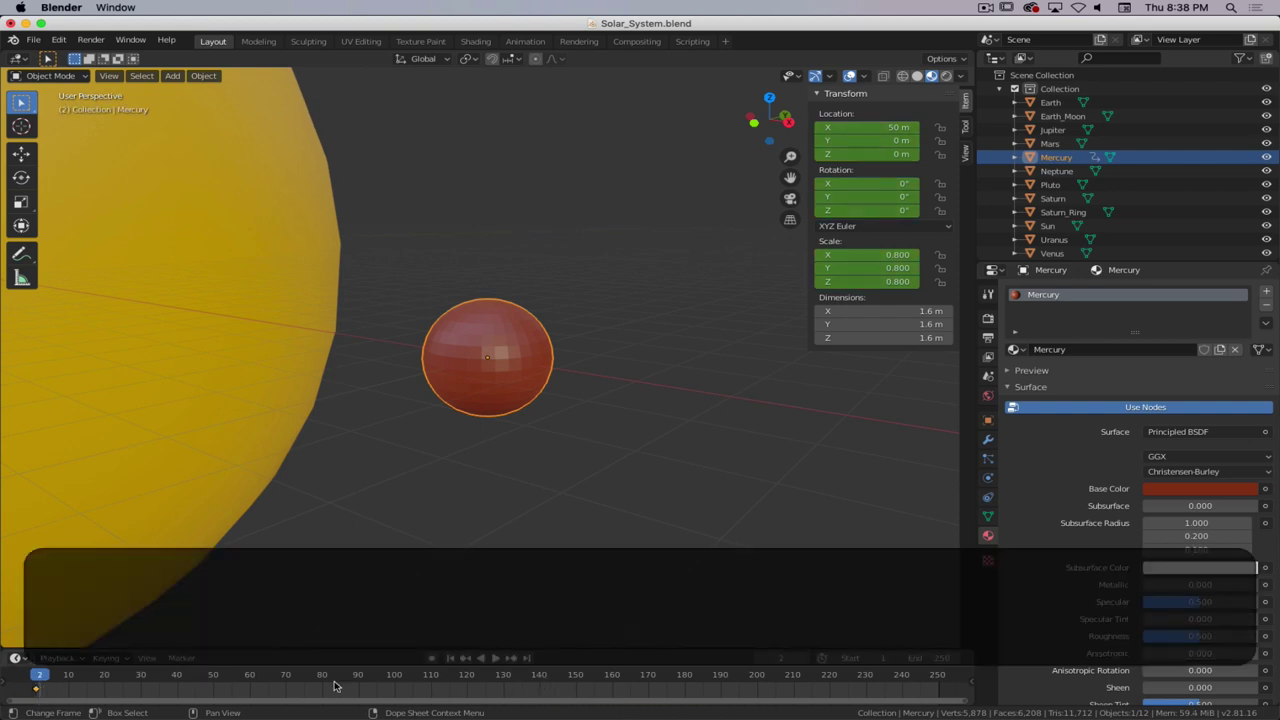
pyautogui.press('Right')
pyautogui.press('Right')
pyautogui.press('Right')
pyautogui.press('Left')
pyautogui.press('Left')
pyautogui.press('Left')
pyautogui.press('Left')
pyautogui.press('Left')
pyautogui.press('Right')
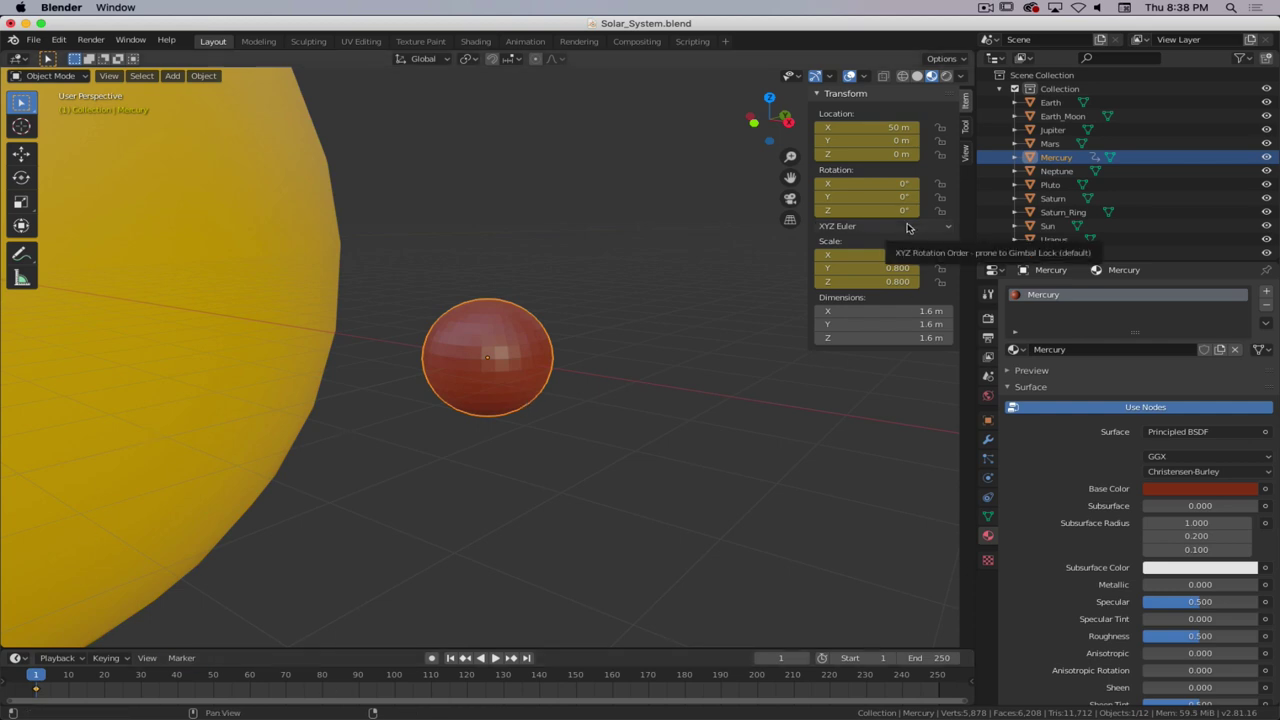
pyautogui.click(938, 680)
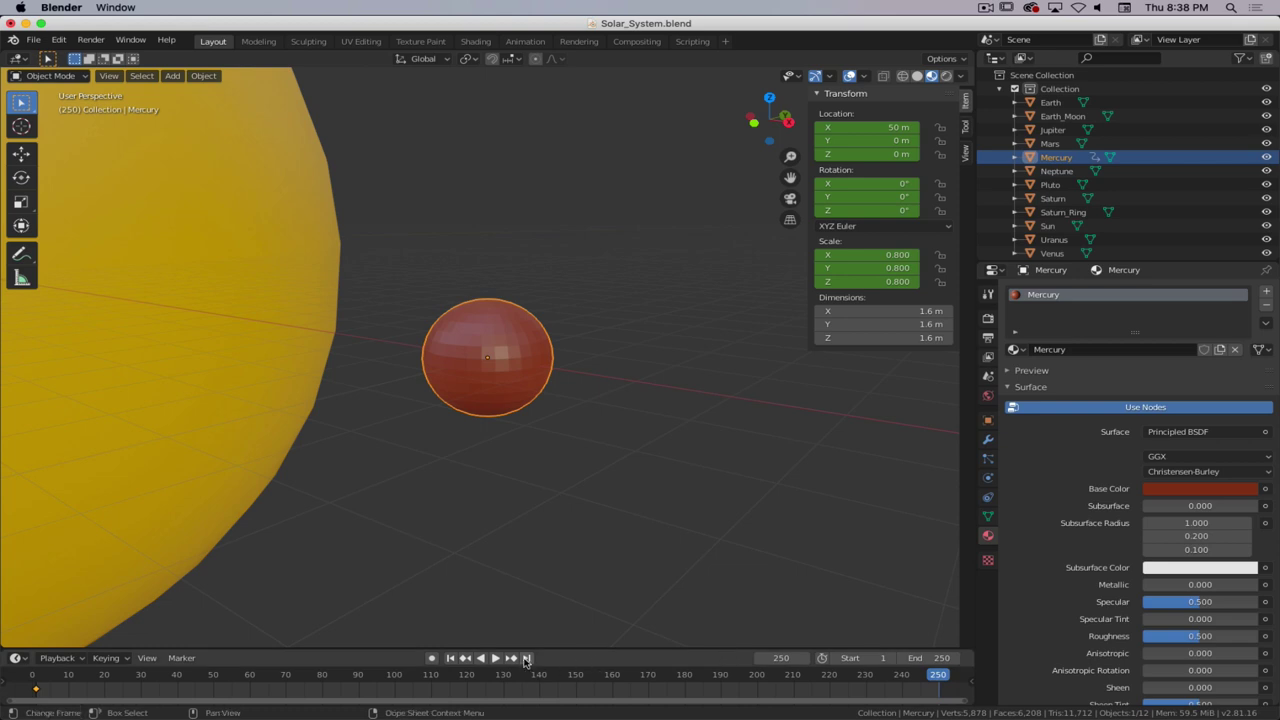
pyautogui.click(450, 658)
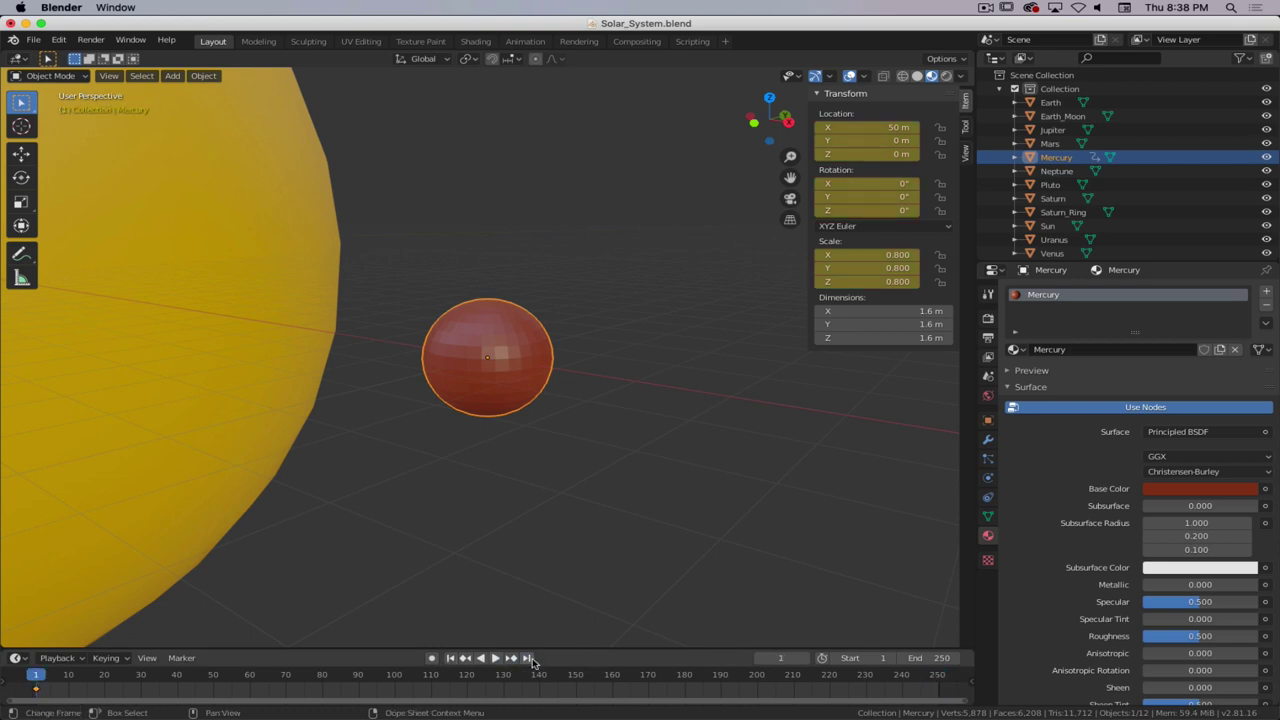
pyautogui.click(527, 658)
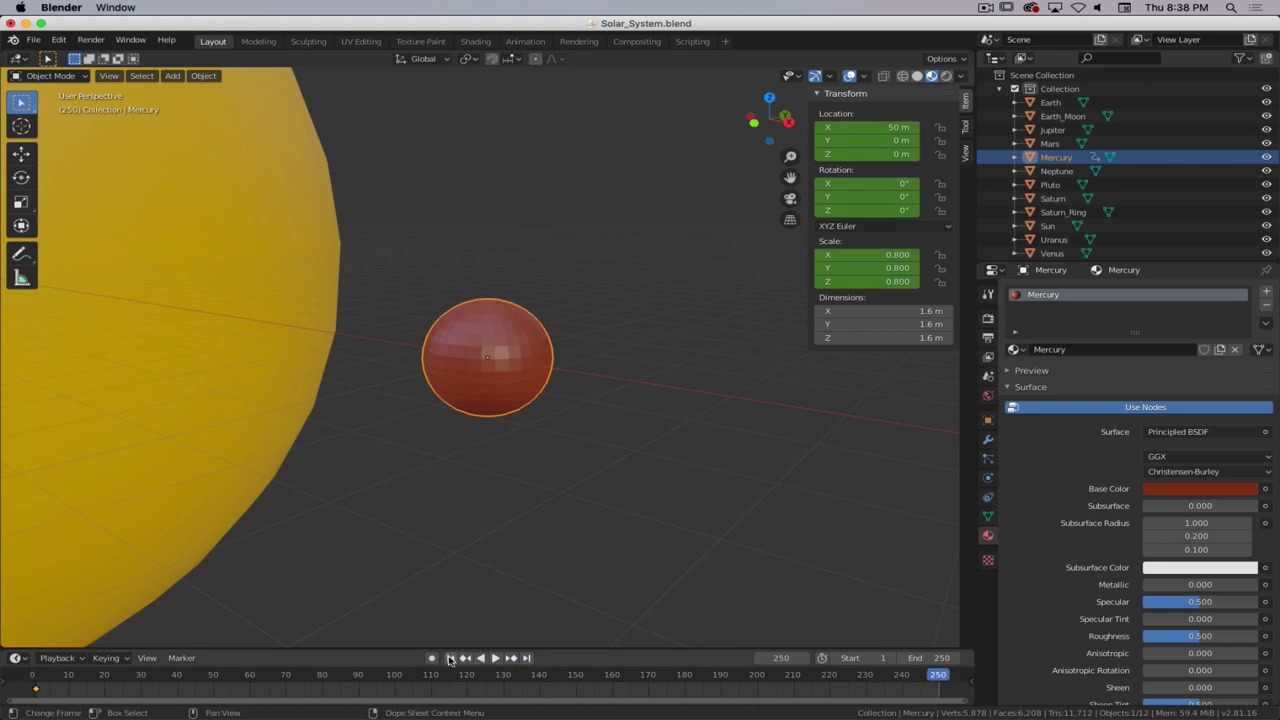
pyautogui.click(450, 658)
pyautogui.click(527, 658)
pyautogui.click(450, 658)
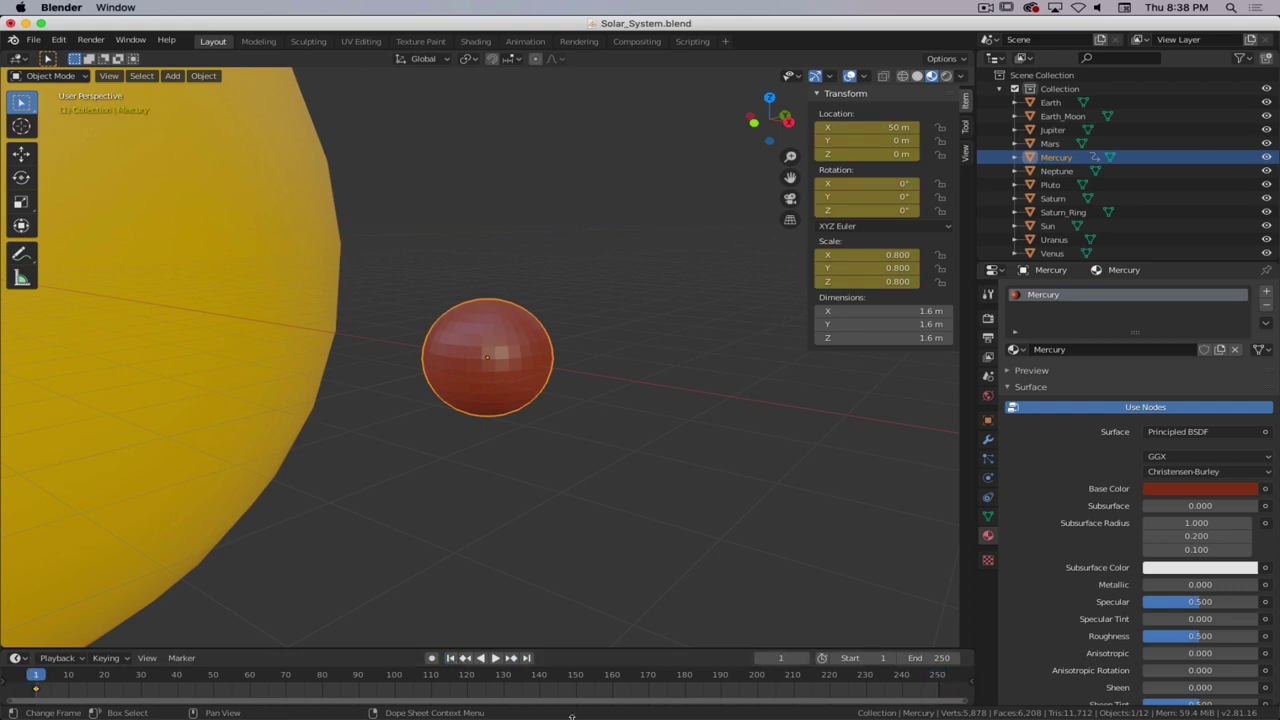
pyautogui.hotkey('shift', 'Left')
pyautogui.hotkey('shift', 'Right')
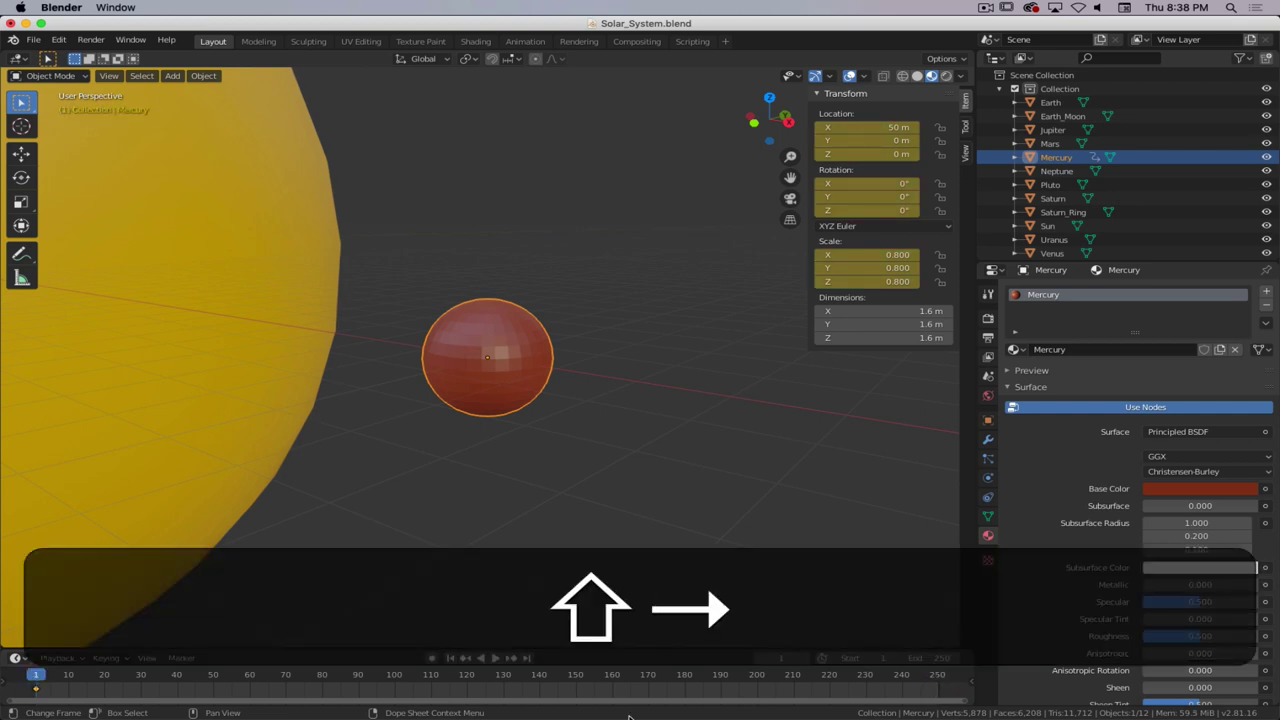
pyautogui.press('shift')
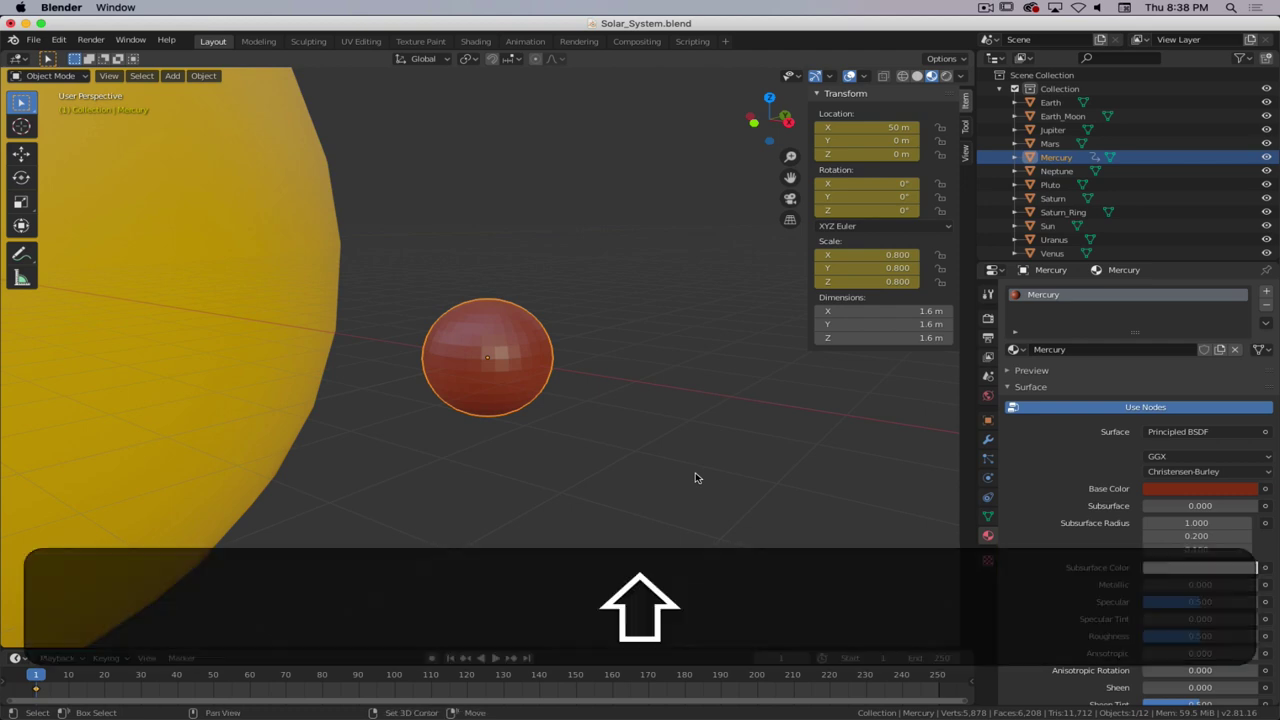
pyautogui.hotkey('shift', 'Right')
pyautogui.hotkey('shift', 'Left')
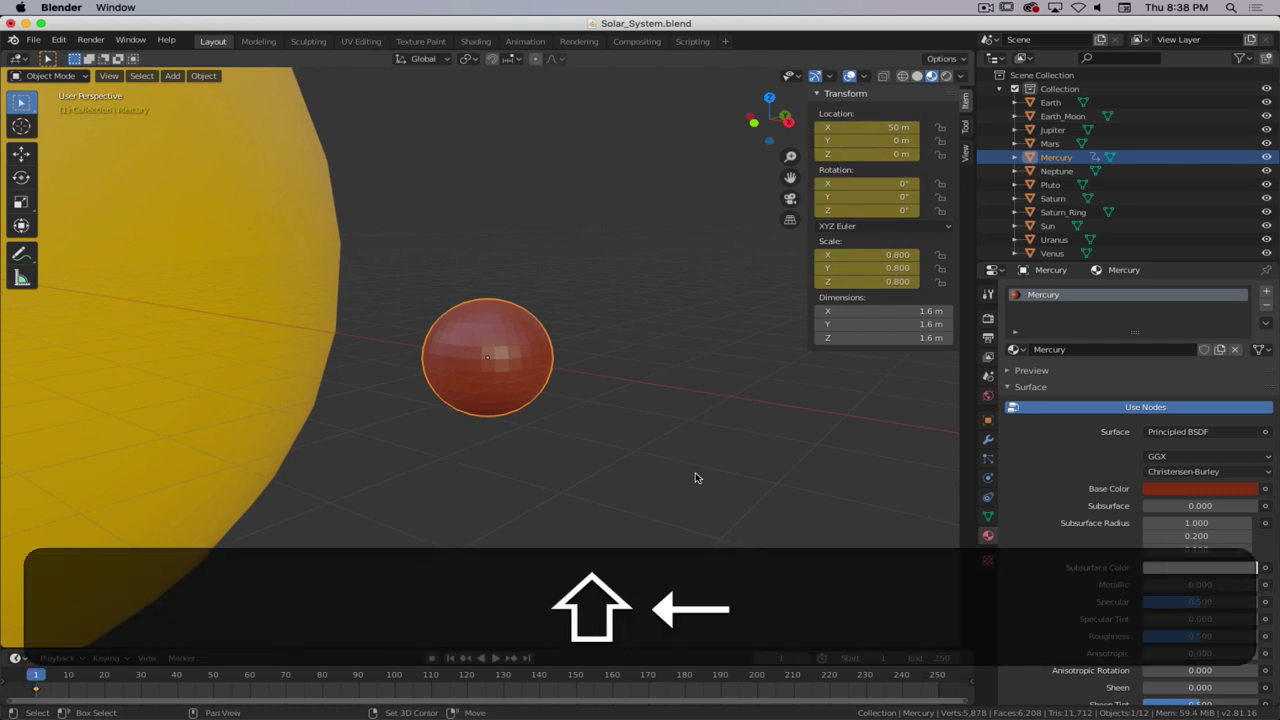
pyautogui.hotkey('shift', 'Right')
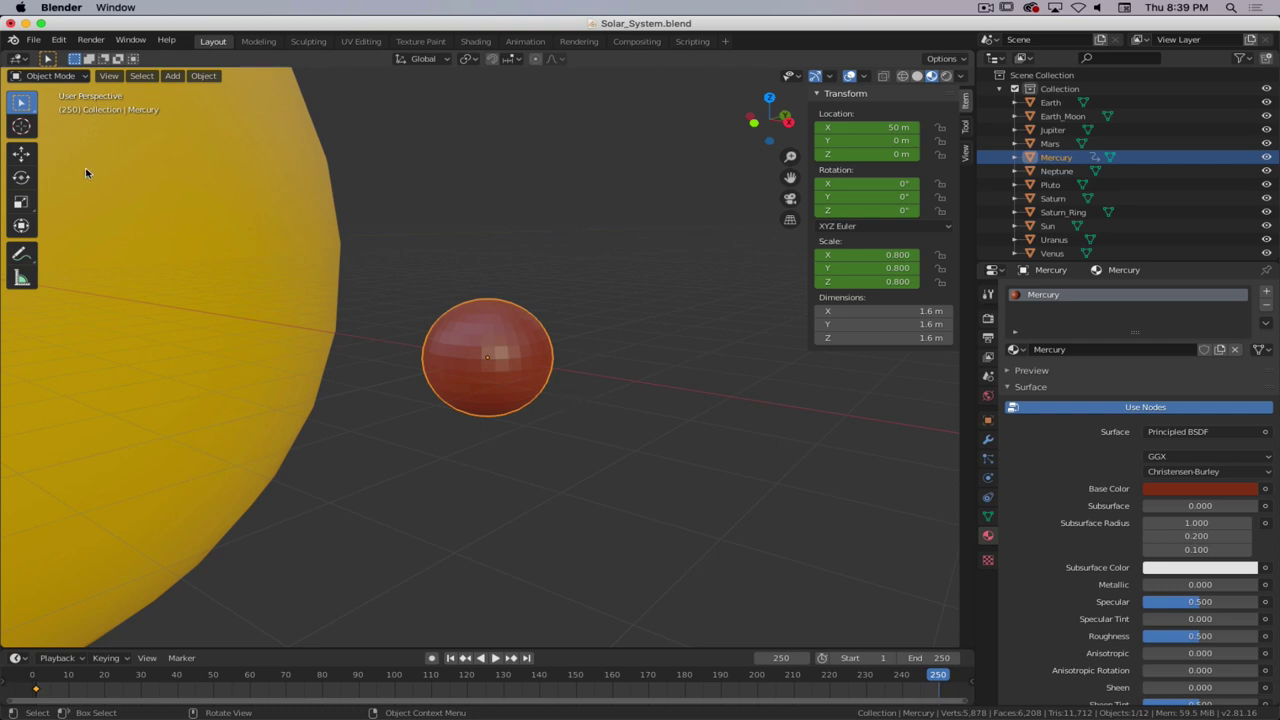
# - Try rotating Mercury freely and about Z with the Rotate tool, undoing each attempt
pyautogui.click(20, 177)
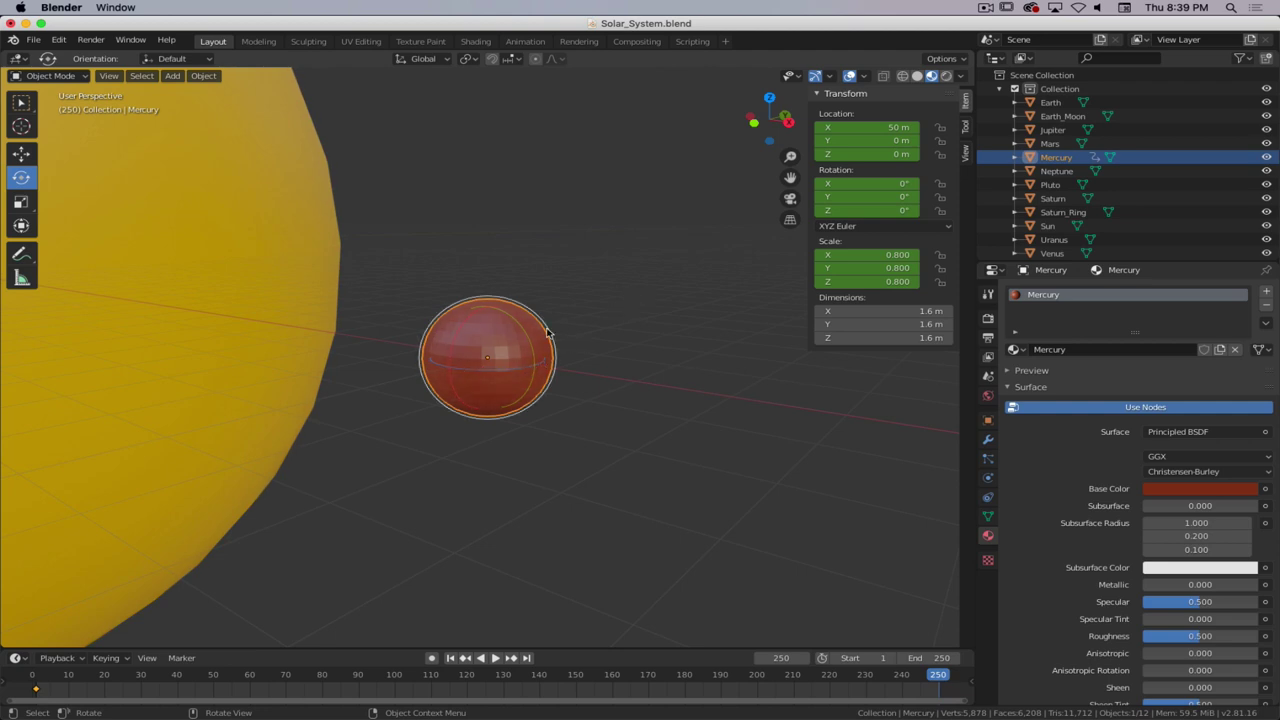
pyautogui.press('super')
pyautogui.press('super+period')
pyautogui.moveTo(487, 370)
pyautogui.mouseDown()
pyautogui.moveTo(466, 372)
pyautogui.moveTo(492, 353)
pyautogui.moveTo(505, 376)
pyautogui.mouseUp()
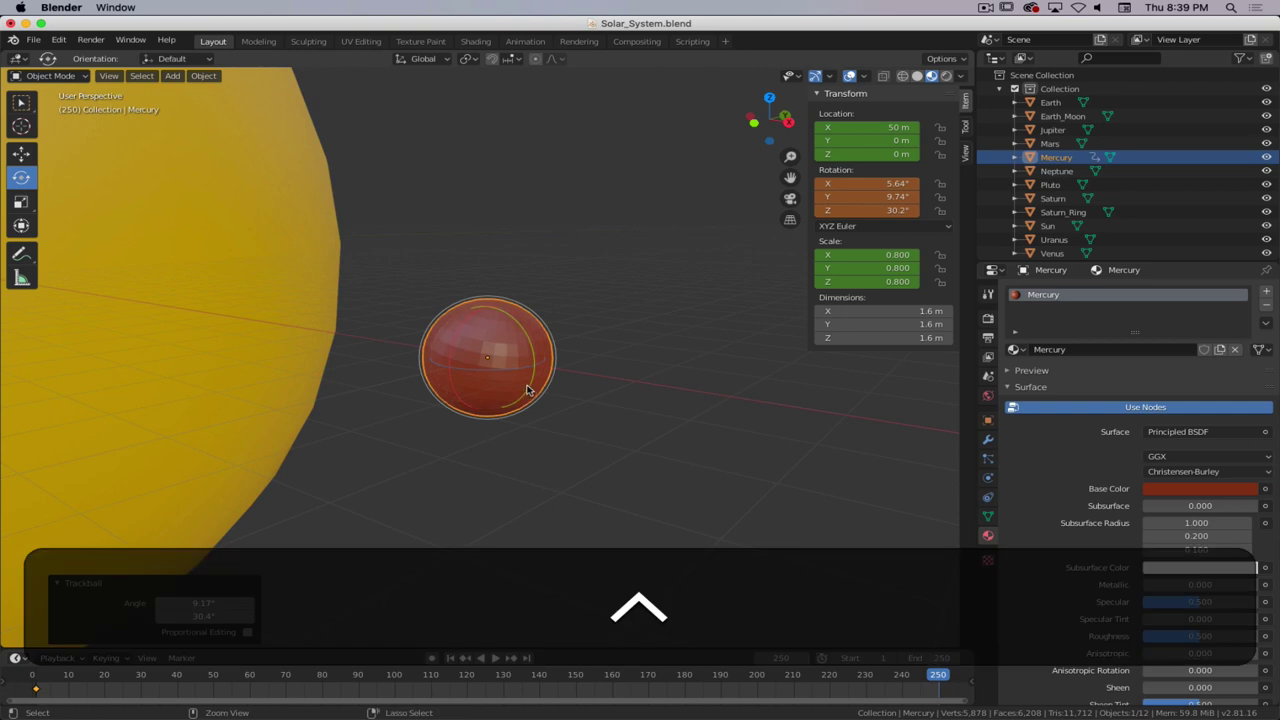
pyautogui.hotkey('ctrl', 'z')
pyautogui.press('r')
pyautogui.press('z')
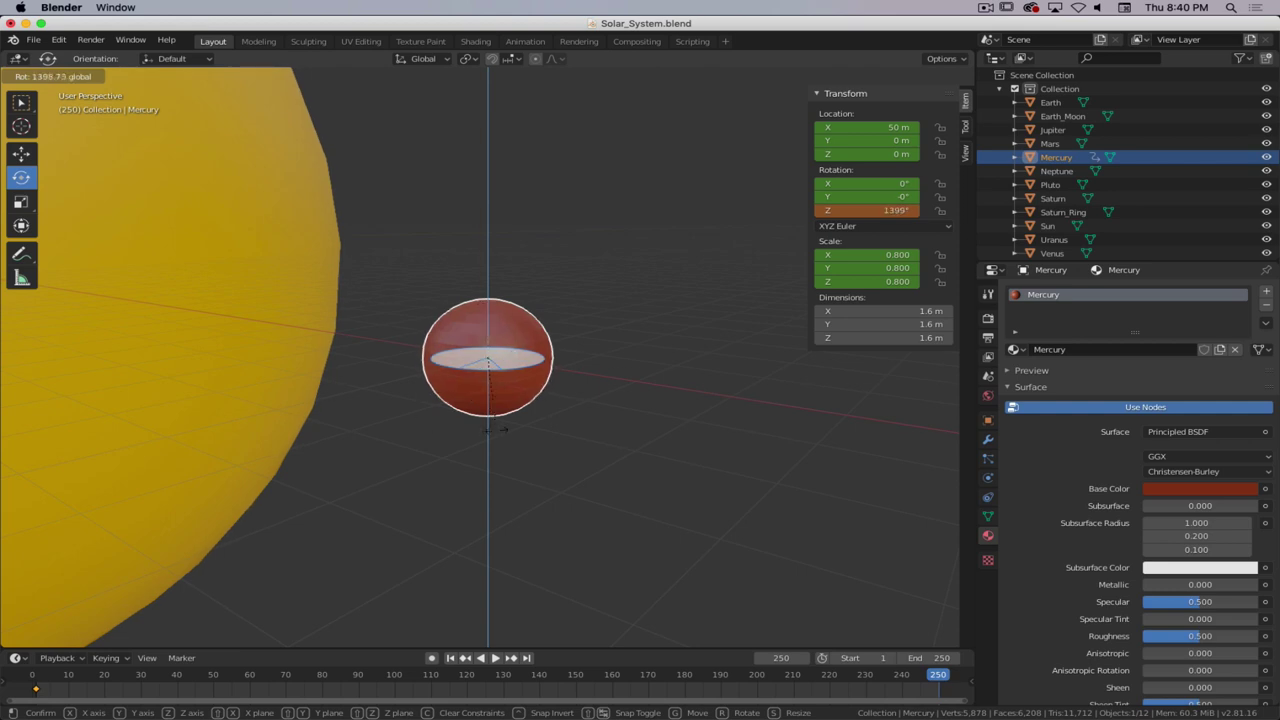
pyautogui.click(525, 412)
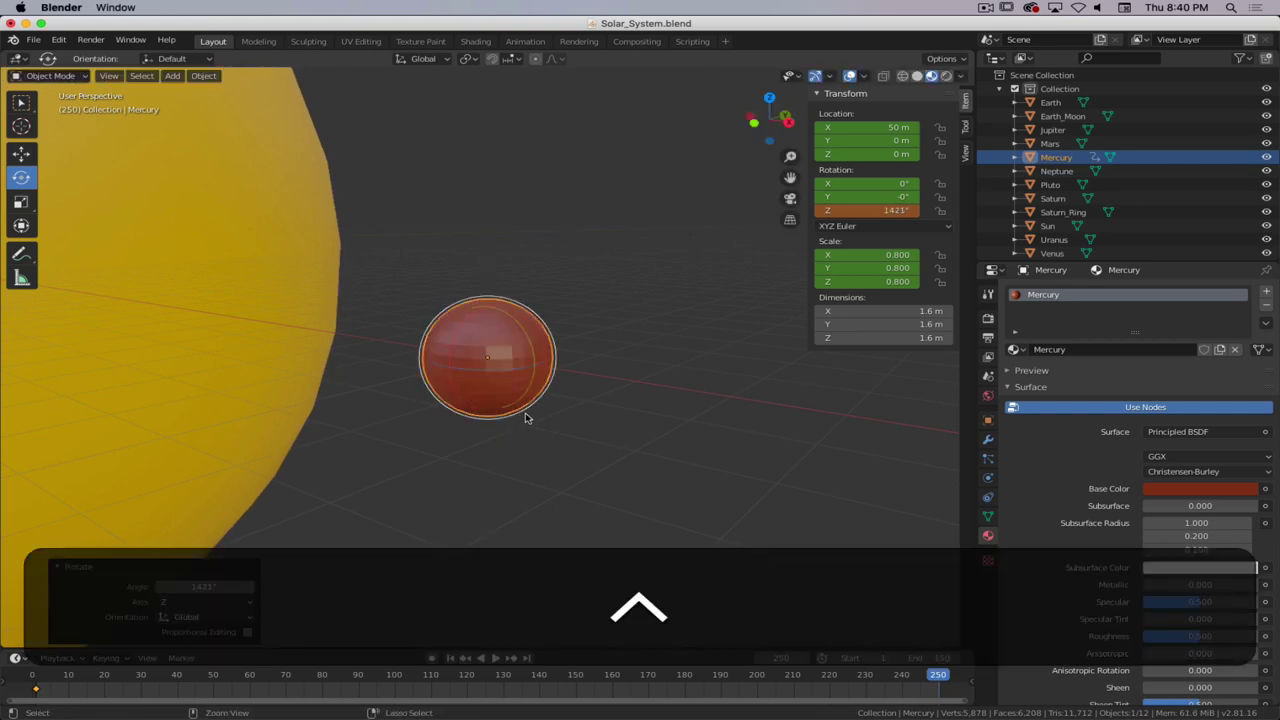
pyautogui.hotkey('ctrl', 'z')
# - Set Mercury's Rotation Z to 1440° at frame 250 in the Transform panel
pyautogui.click(887, 210)
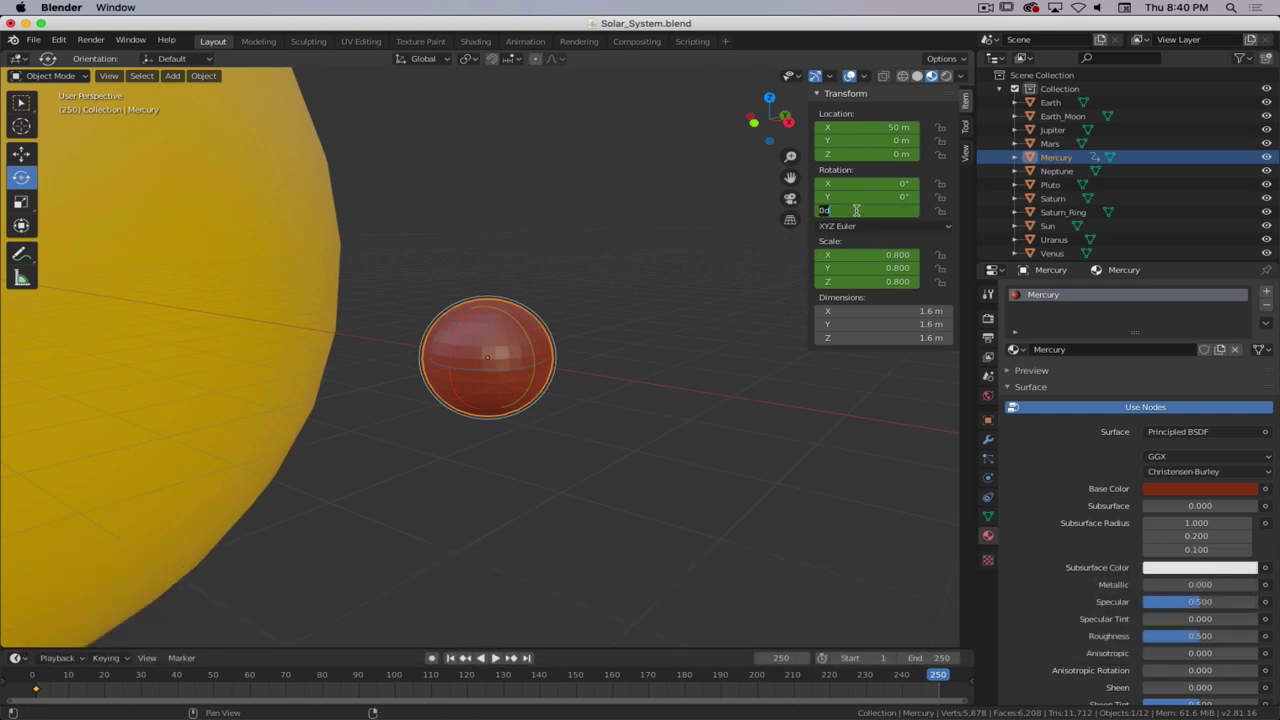
pyautogui.write('1440')
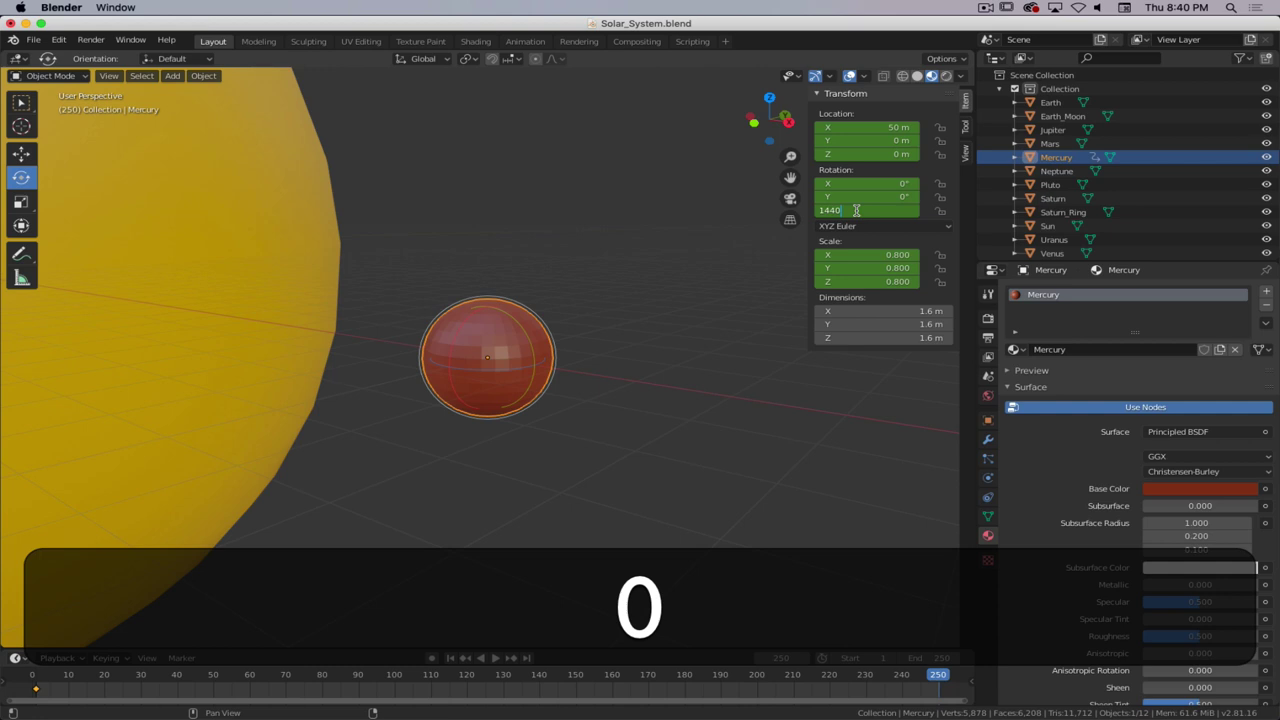
pyautogui.press('Return')
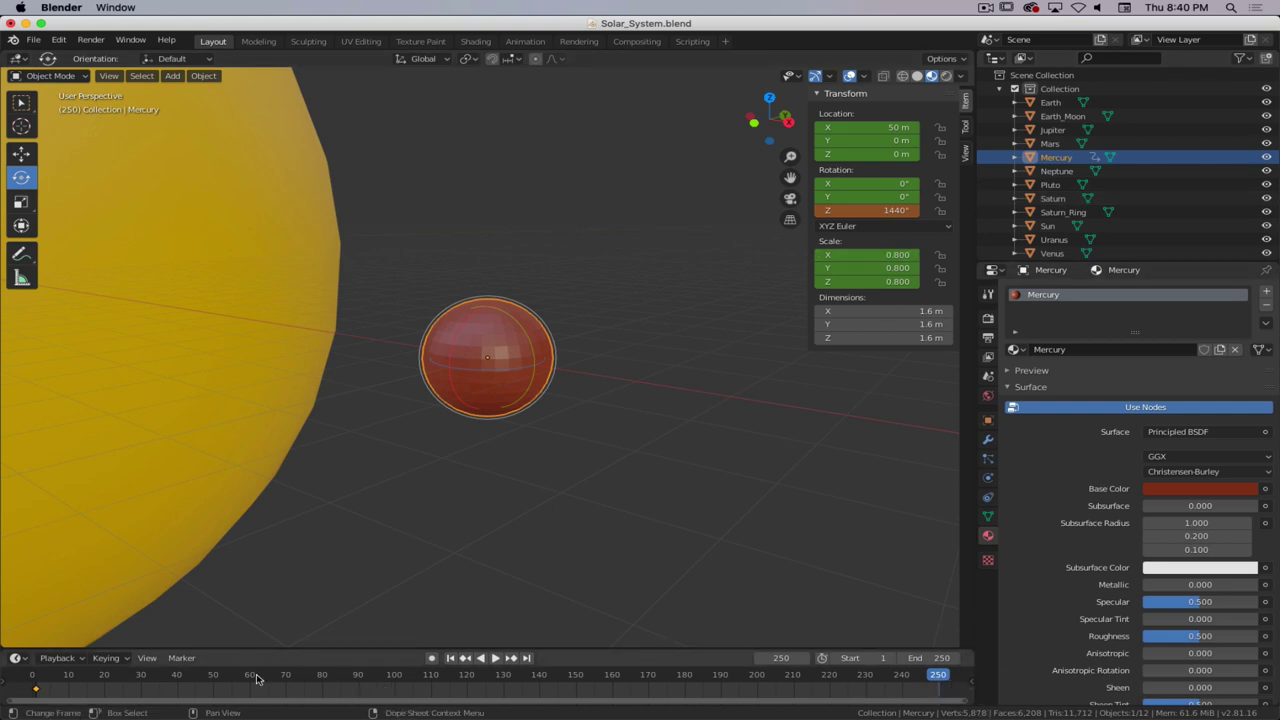
pyautogui.click(451, 658)
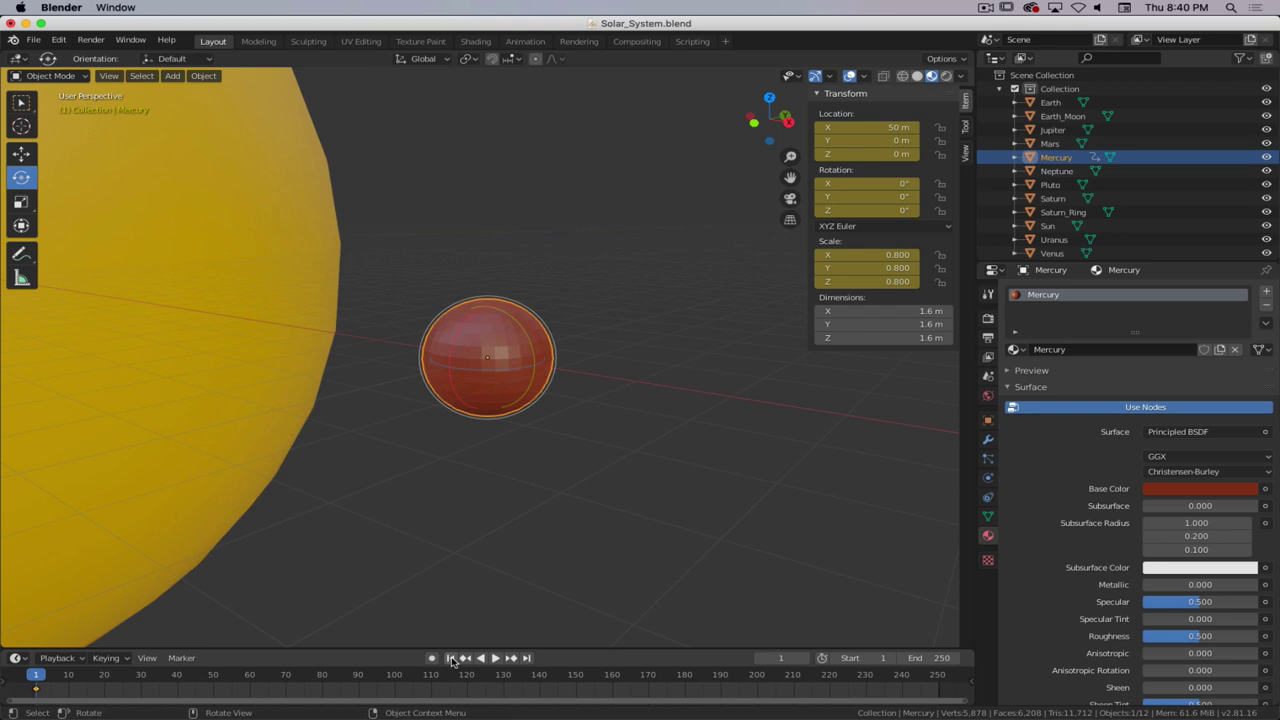
pyautogui.click(526, 658)
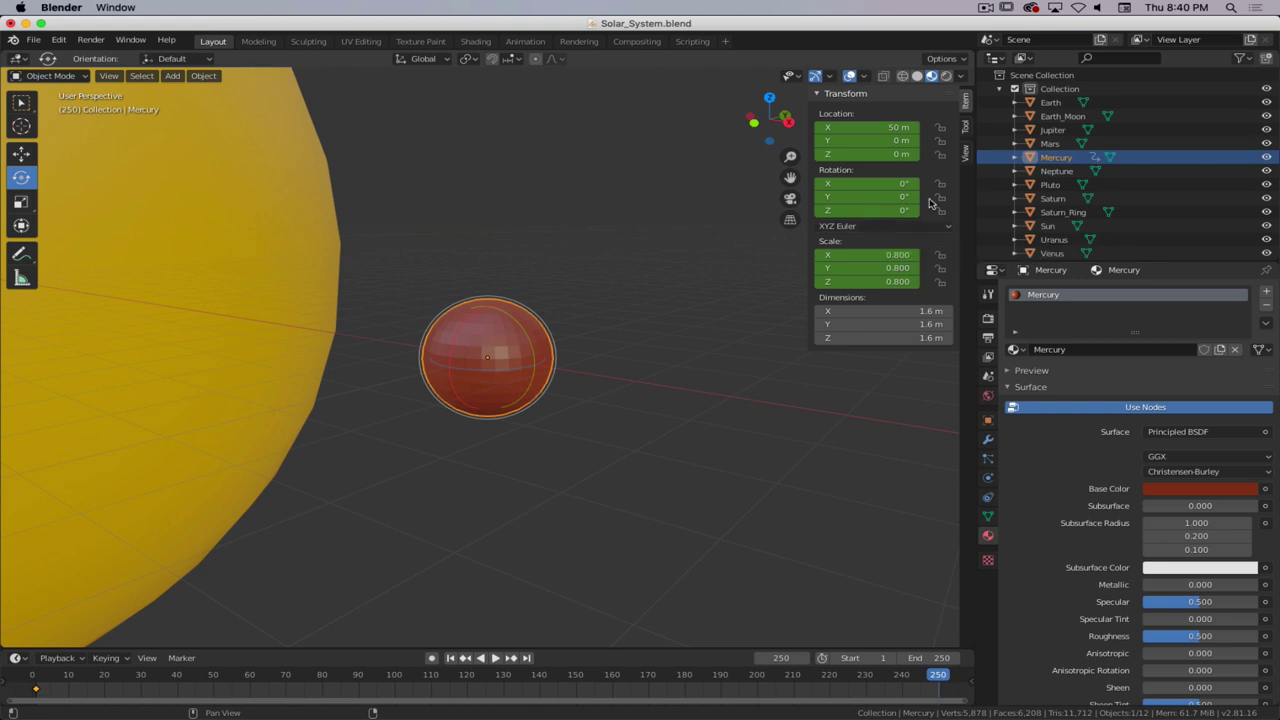
pyautogui.click(886, 211)
pyautogui.write('1440')
pyautogui.press('Return')
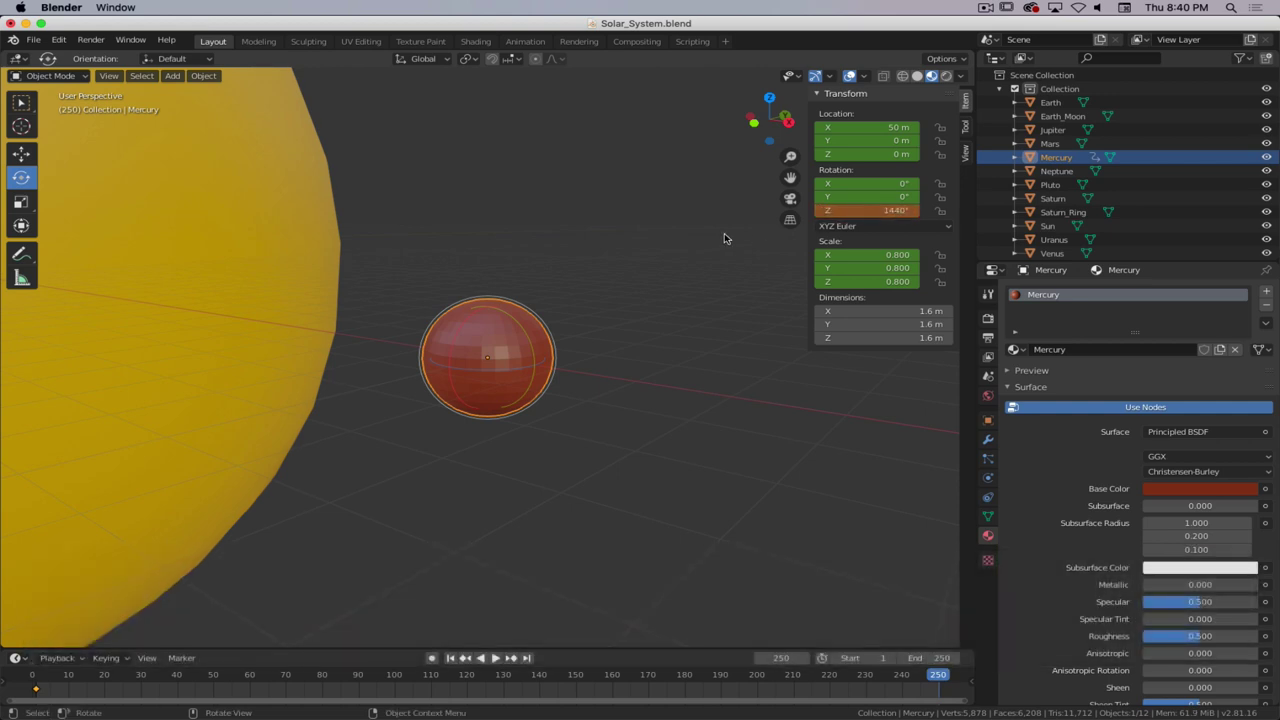
# - Keyframe Mercury's 1440° Z rotation at frame 250 and enable auto keying
pyautogui.press('i')
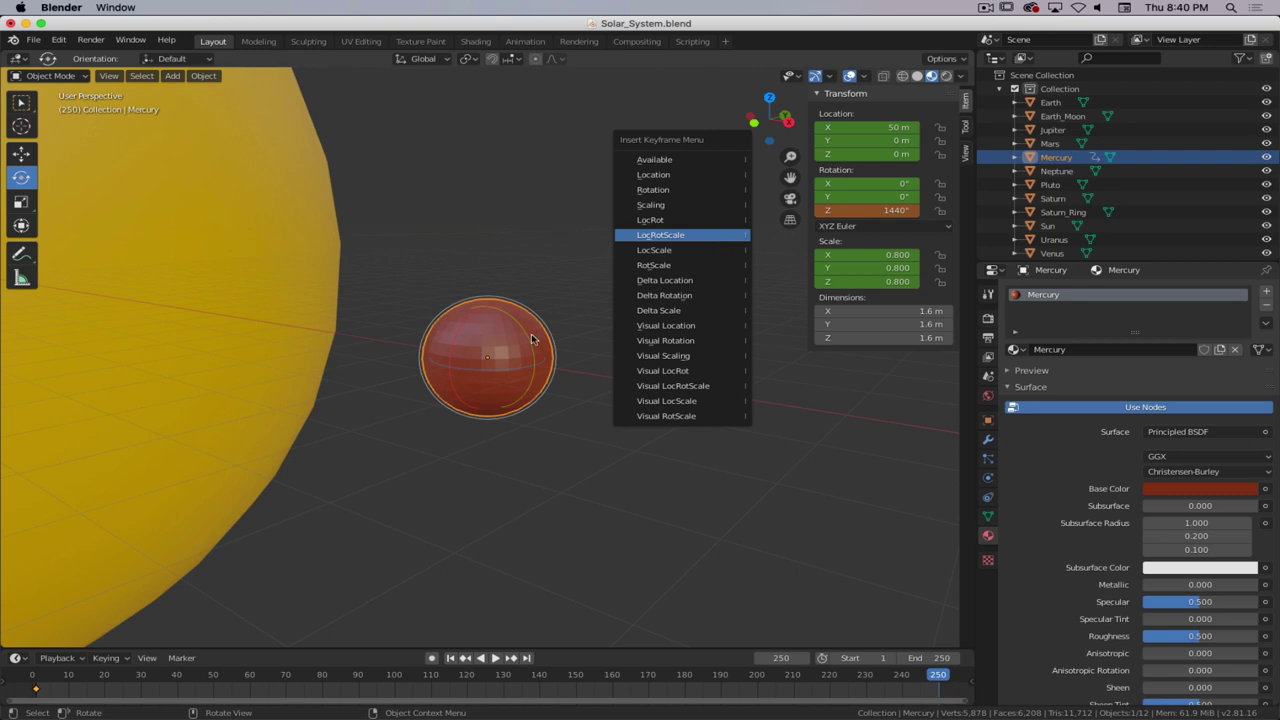
pyautogui.click(721, 236)
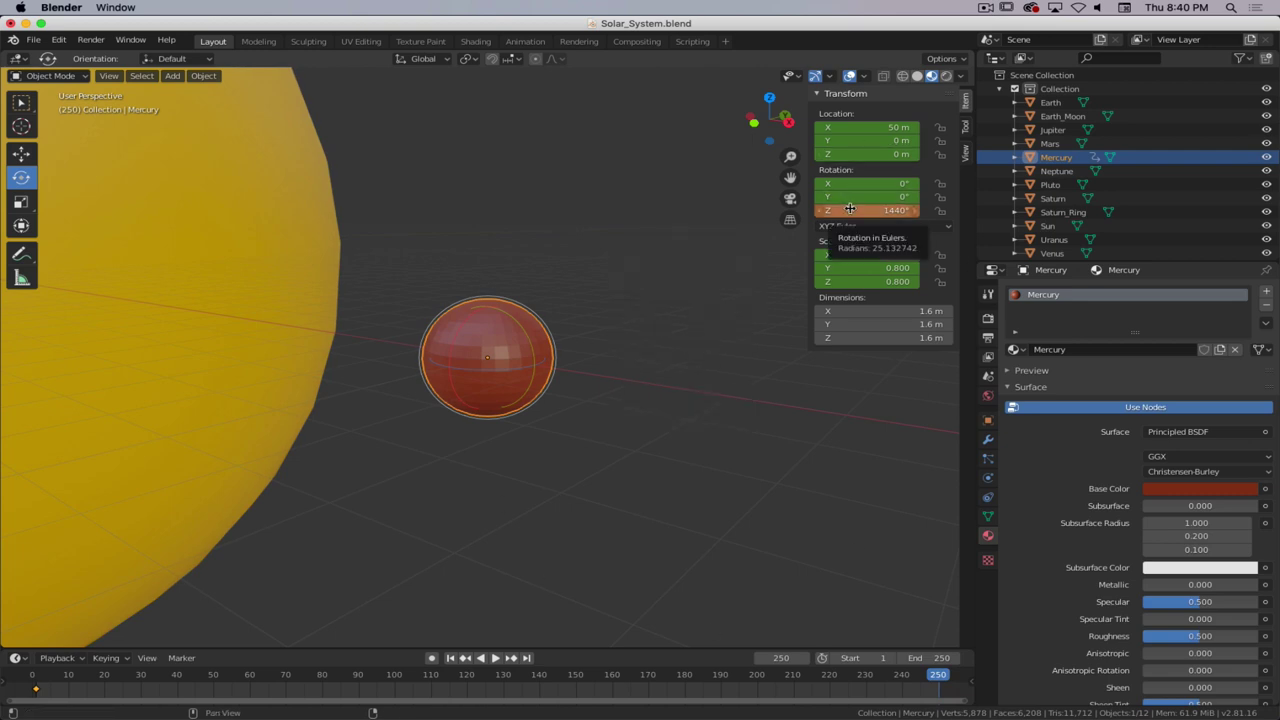
pyautogui.press('i')
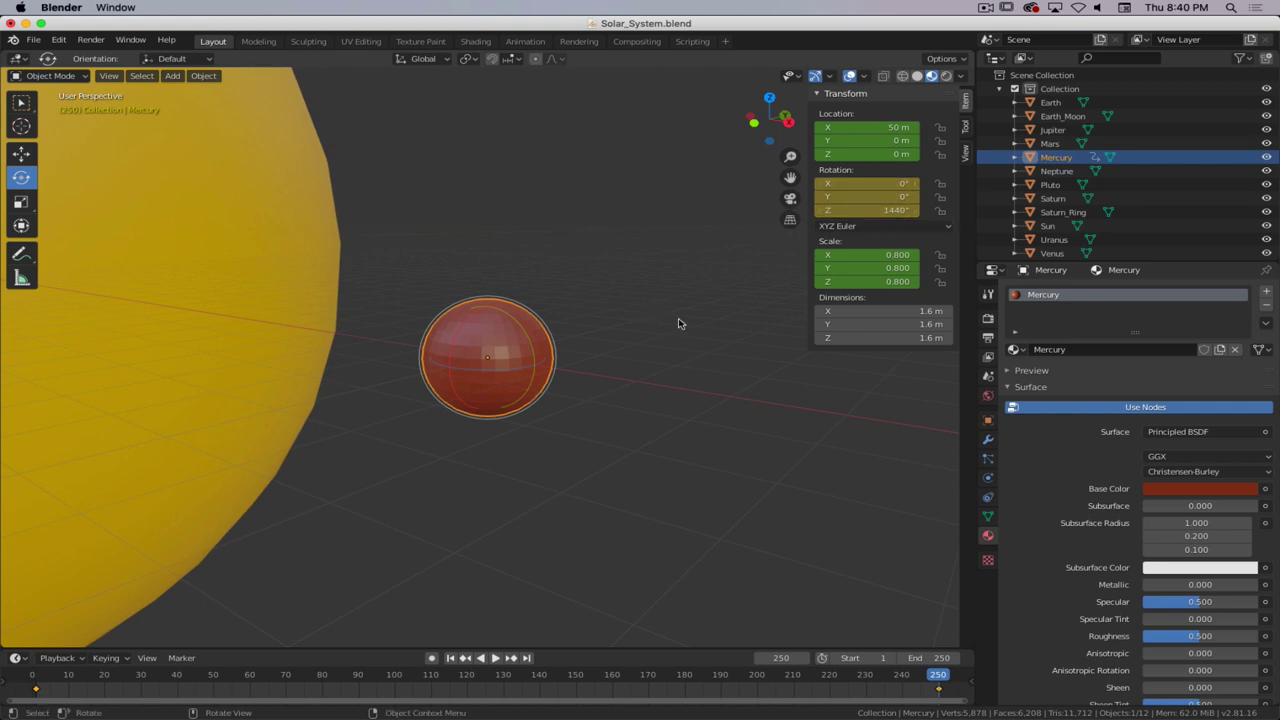
pyautogui.press('super')
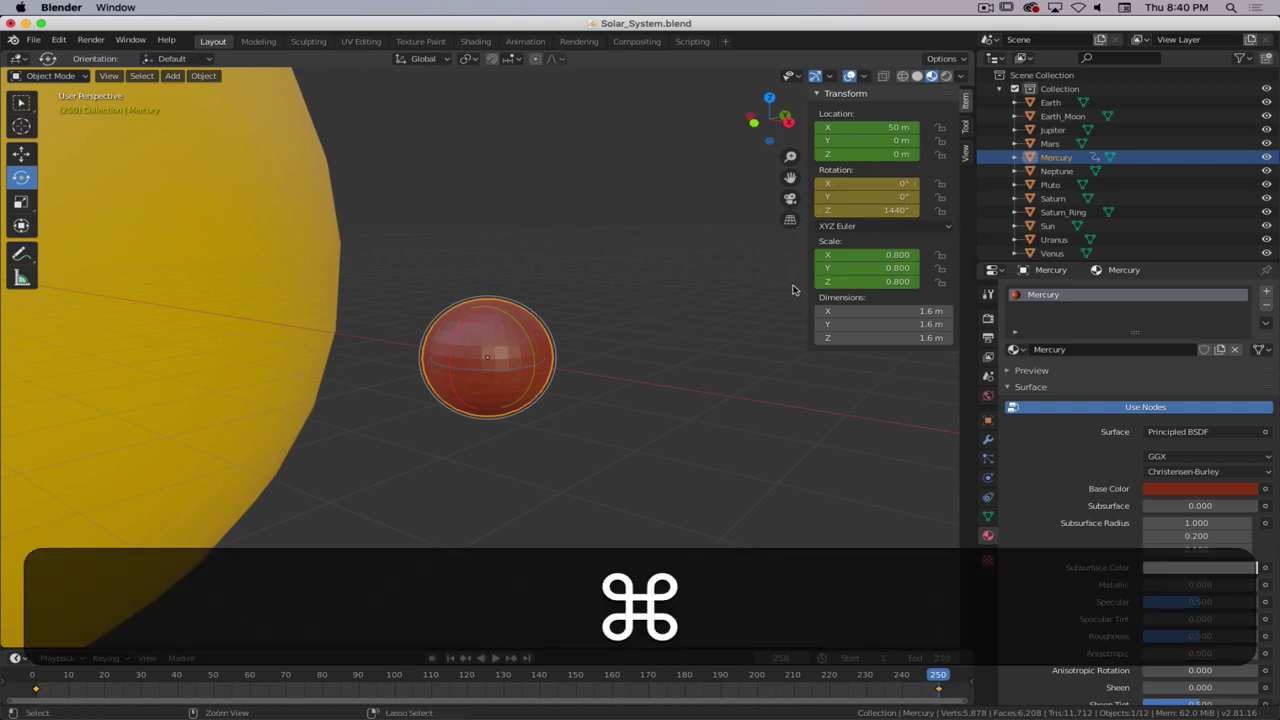
pyautogui.press('super+period')
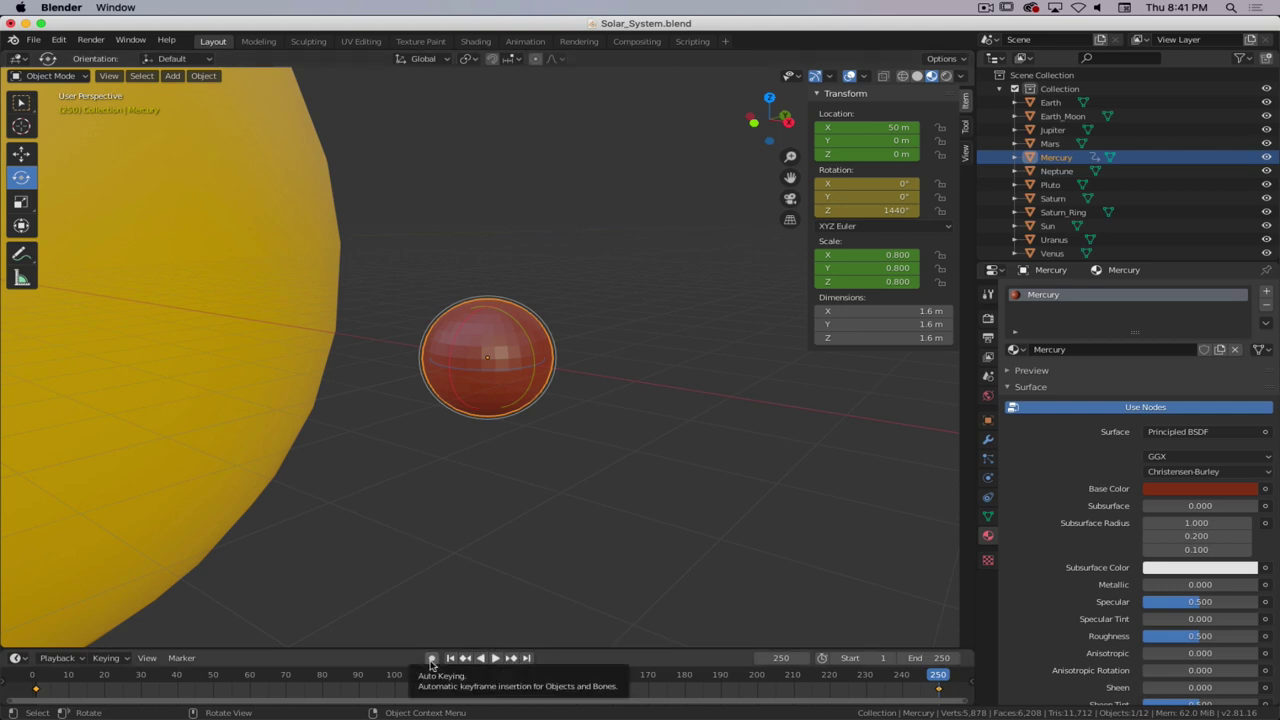
pyautogui.click(431, 661)
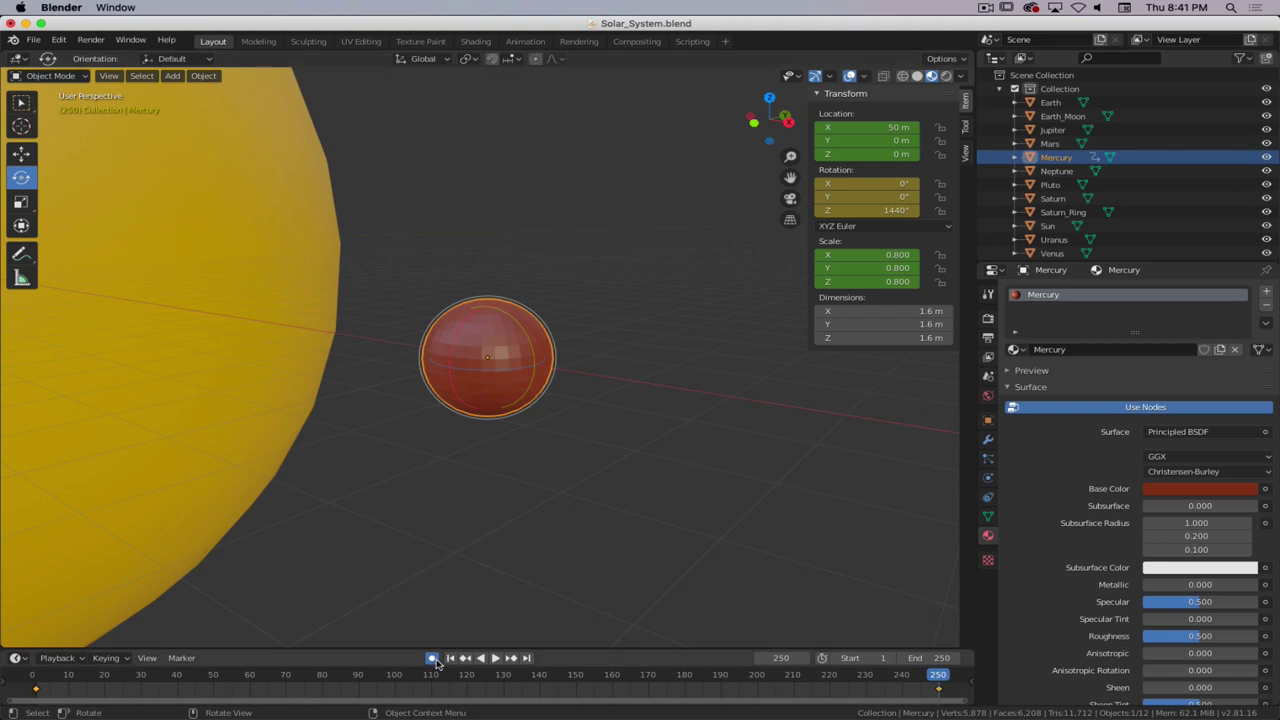
# - Play back and scrub the timeline to check Mercury's spin across frames 1–250
pyautogui.press('super+period')
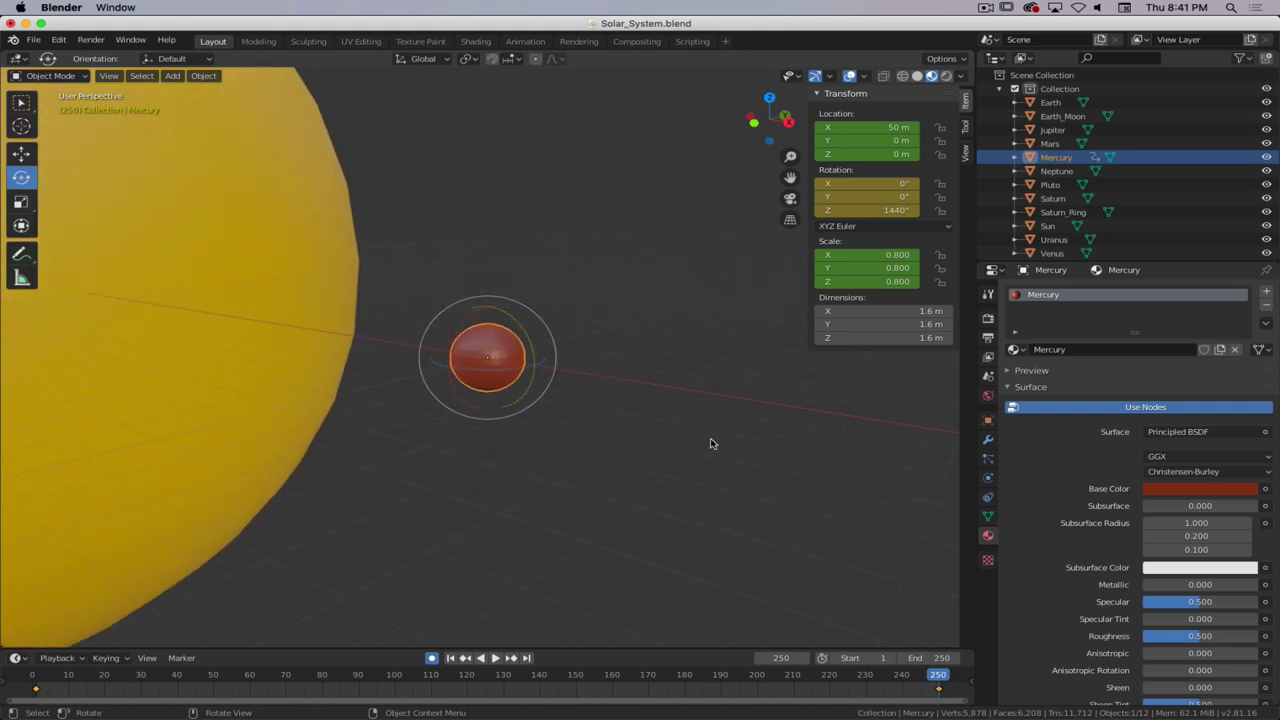
pyautogui.scroll(1, 596, 411)
pyautogui.scroll(1, 596, 411)
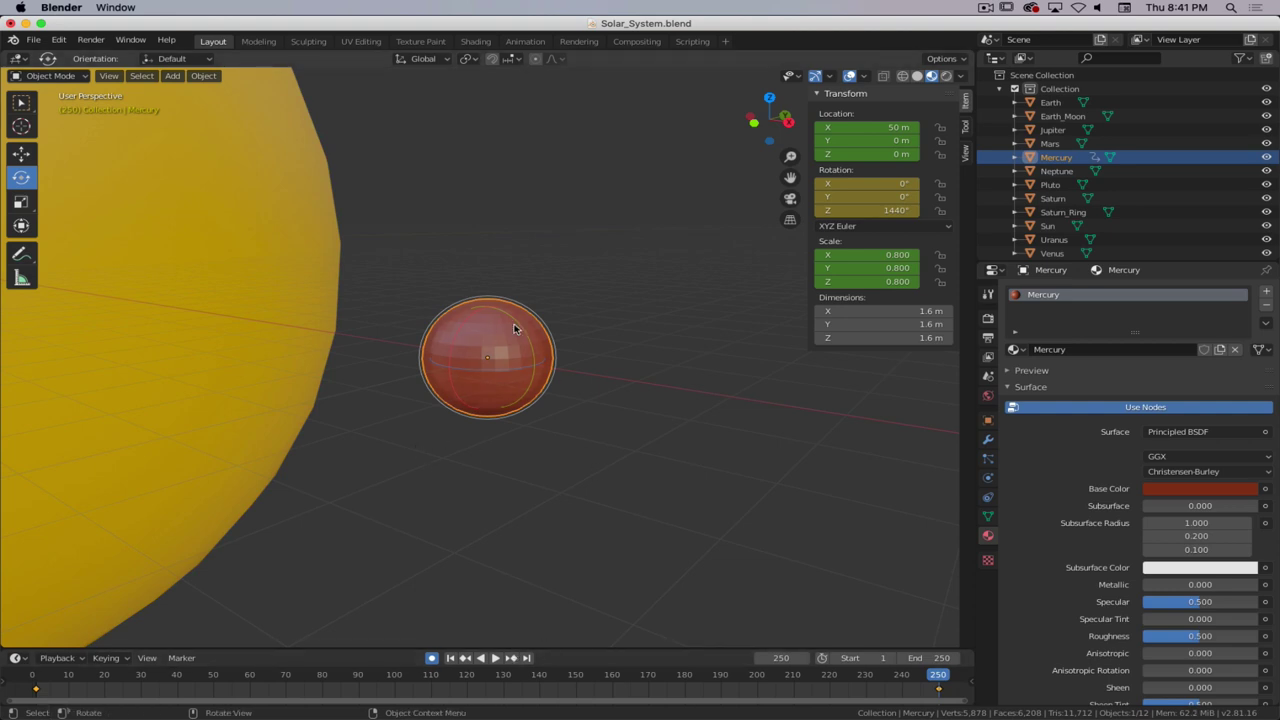
pyautogui.click(495, 659)
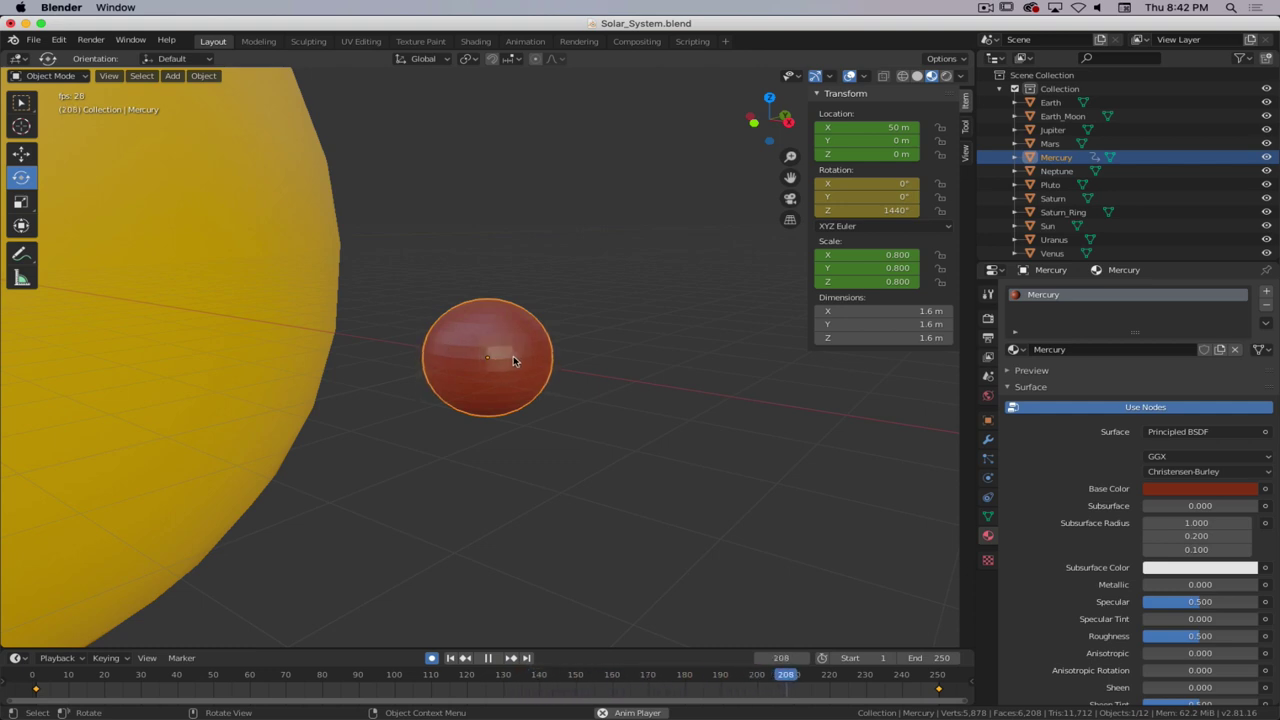
pyautogui.moveTo(890, 670); pyautogui.dragTo(785, 680)
pyautogui.click(487, 657)
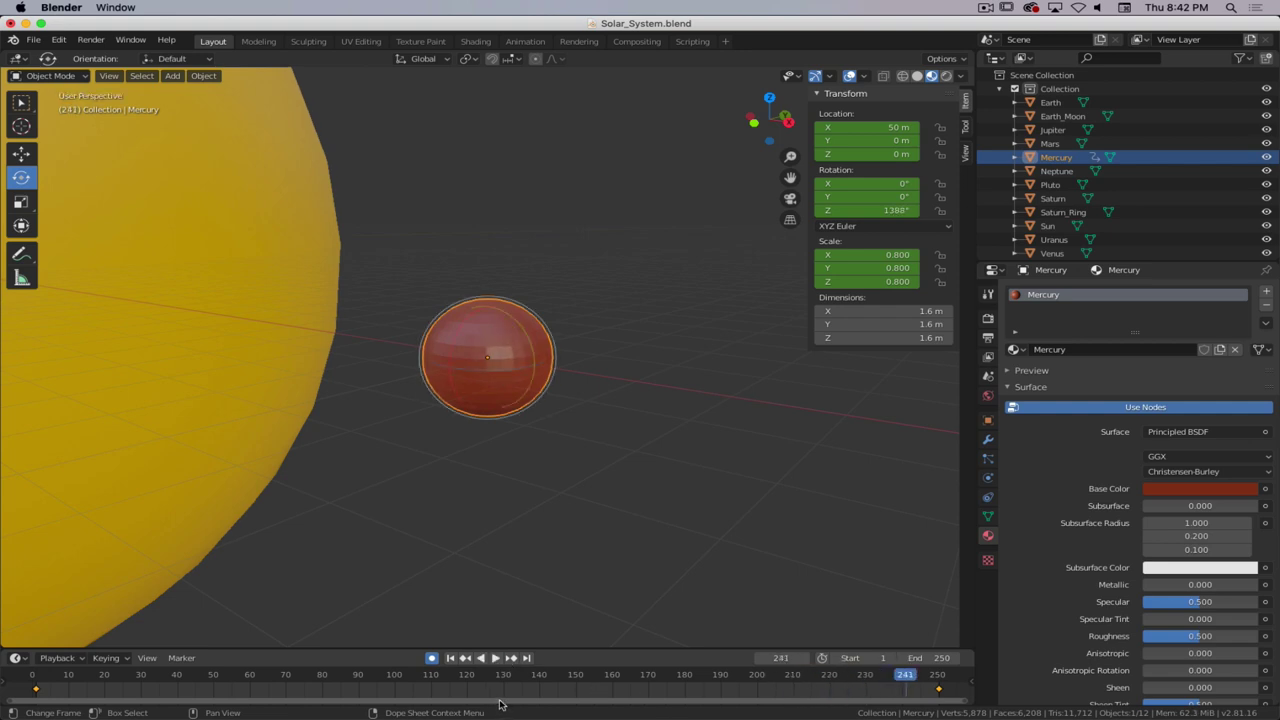
pyautogui.press('super+space')
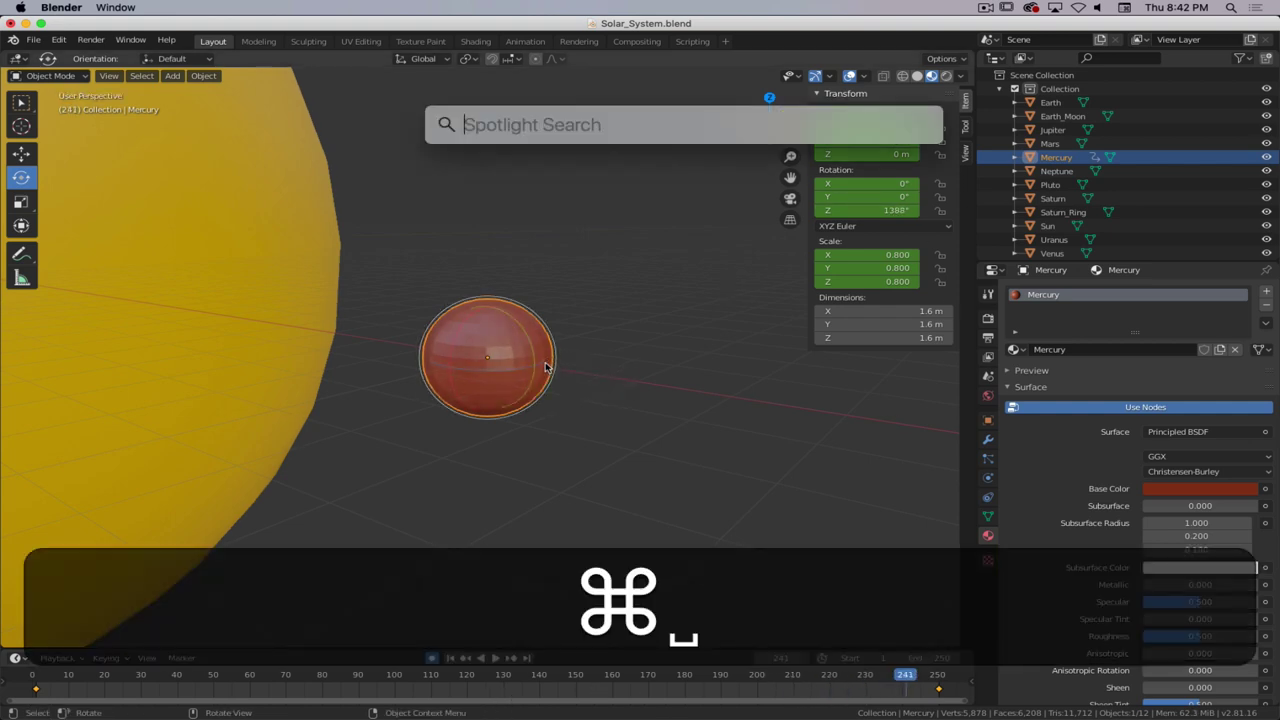
pyautogui.press('Escape')
pyautogui.press('space')
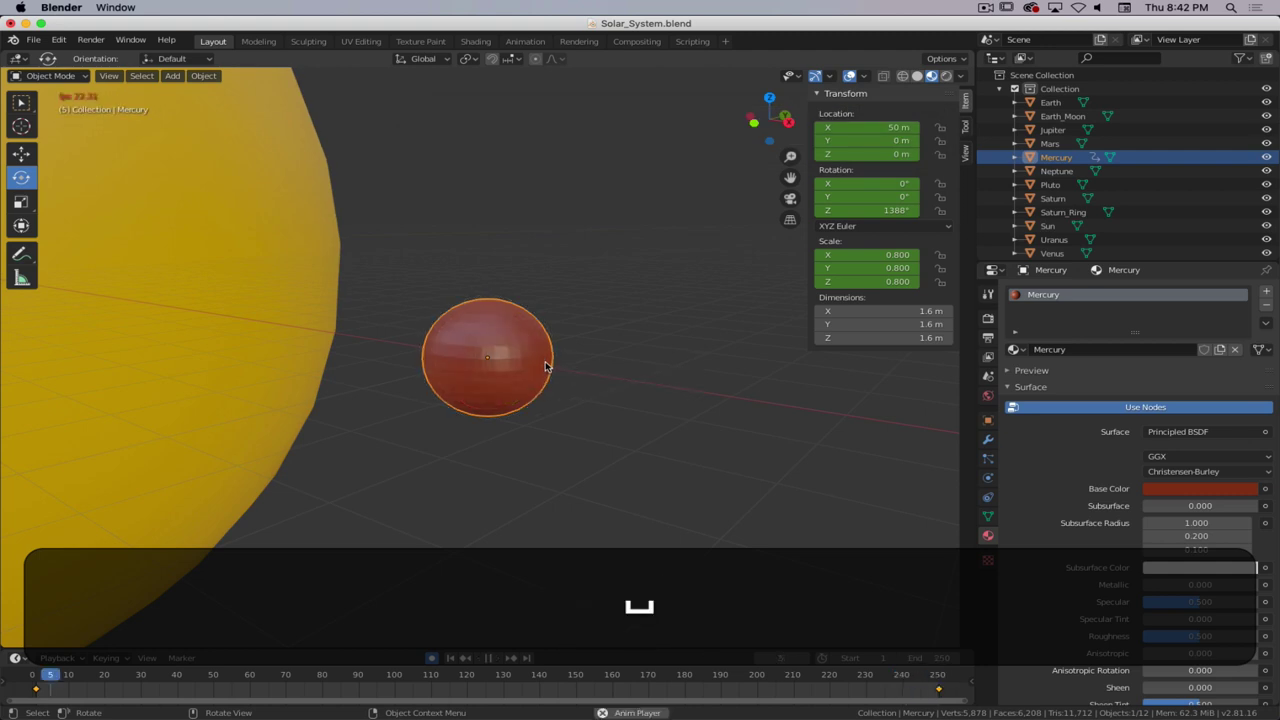
pyautogui.press('space')
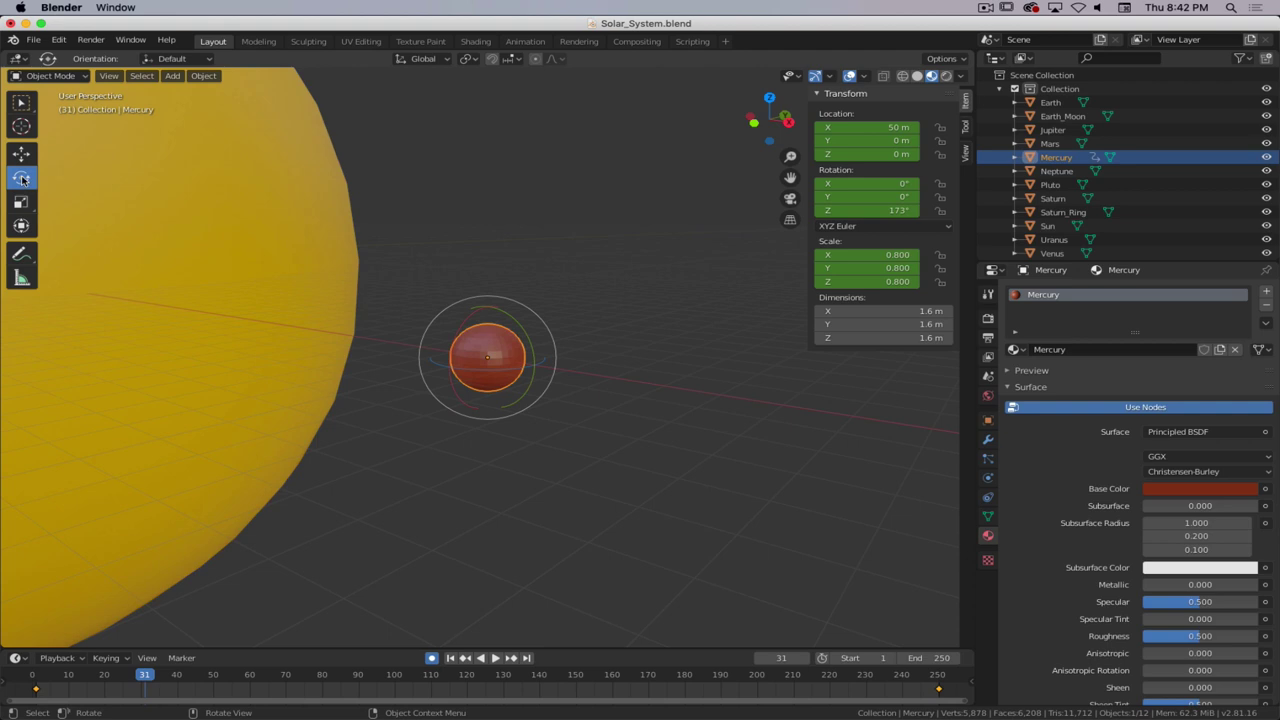
# - Switch to Select Box, pan the view toward Venus and select it
pyautogui.click(21, 102)
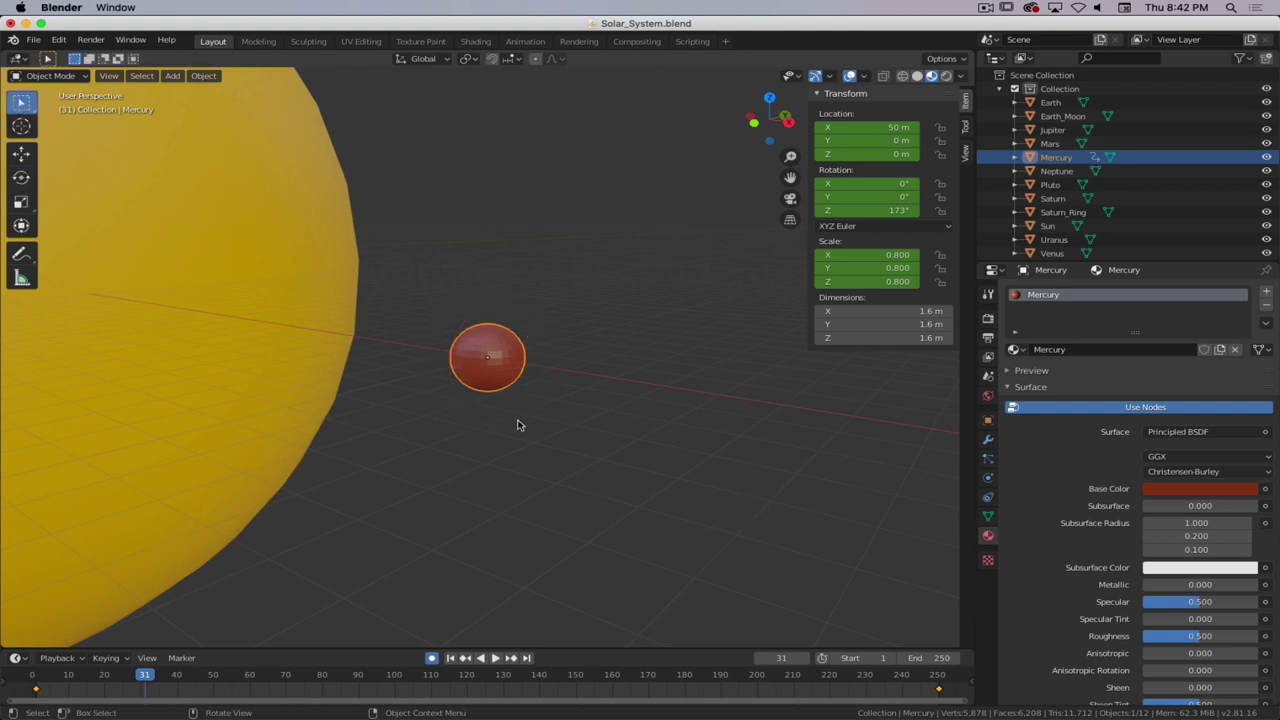
pyautogui.keyDown('shift'); pyautogui.moveTo(822, 492); pyautogui.dragTo(827, 434, button='middle'); pyautogui.keyUp('shift')
pyautogui.click(827, 434)
# - Insert a LocRotScale keyframe for Venus at frame 1
pyautogui.keyDown('shift'); pyautogui.moveTo(809, 537); pyautogui.dragTo(660, 430, button='middle'); pyautogui.keyUp('shift')
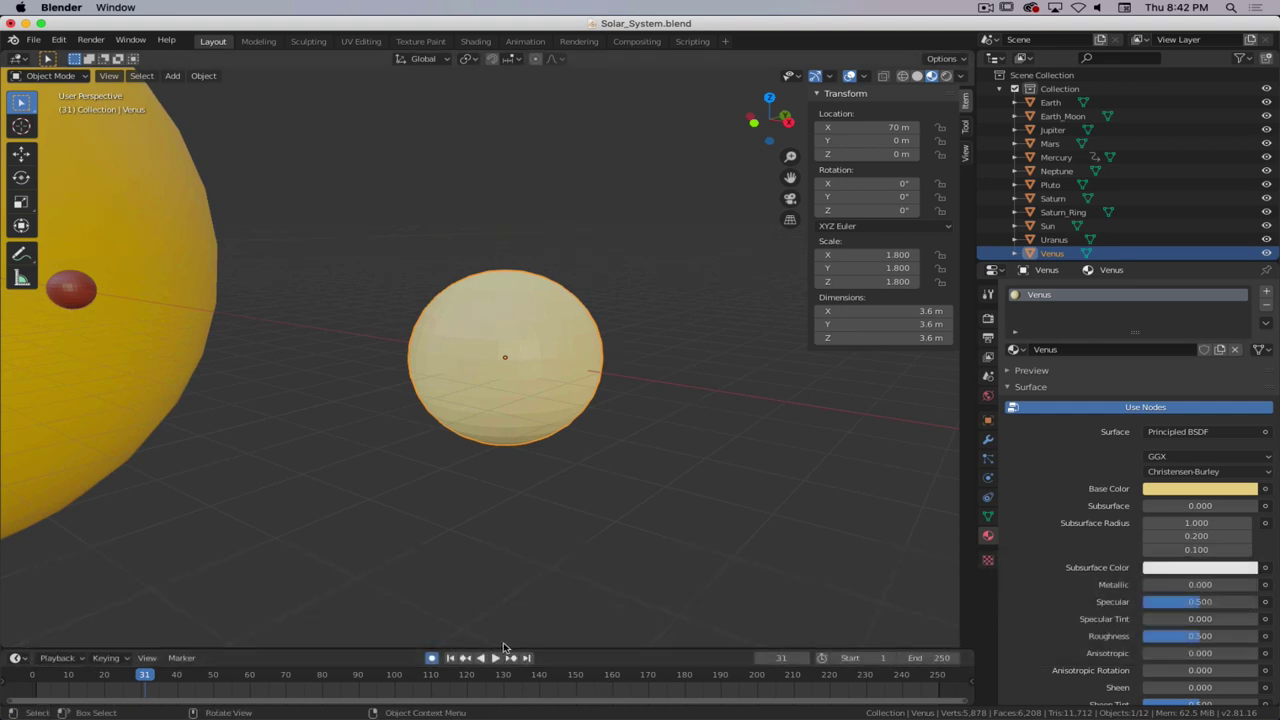
pyautogui.click(451, 658)
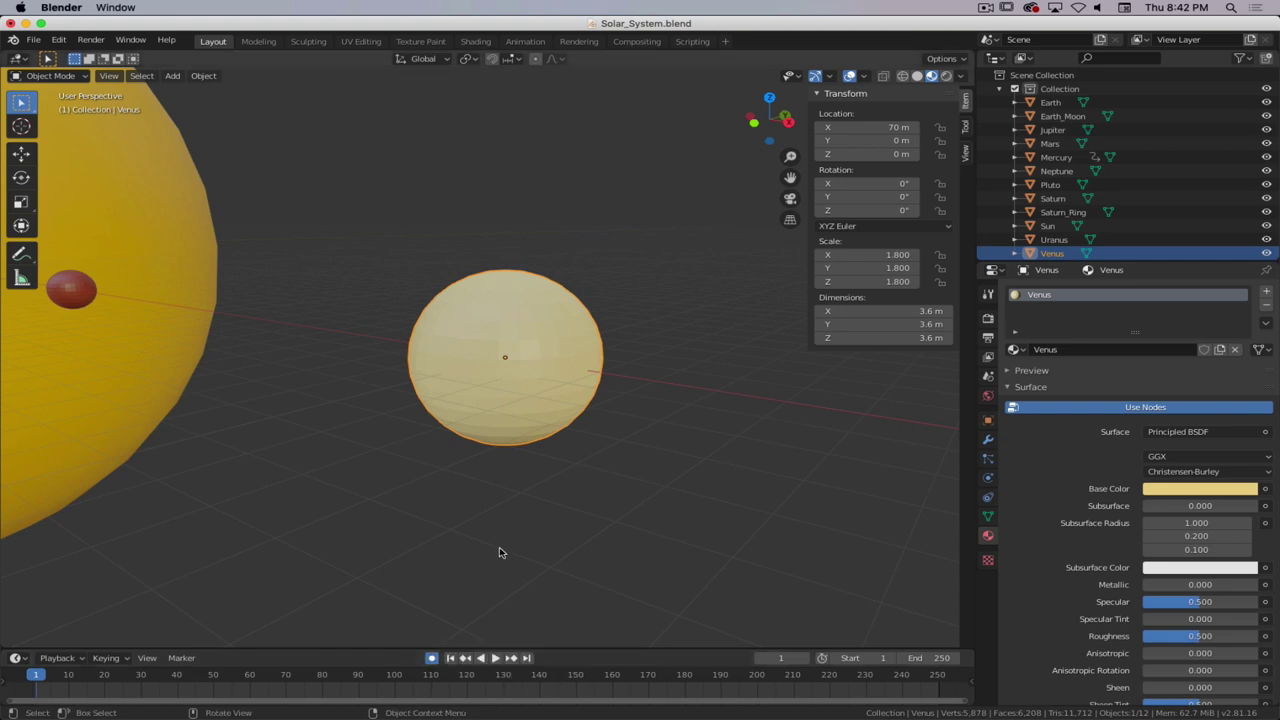
pyautogui.hotkey('shift', 'Left')
pyautogui.press('i')
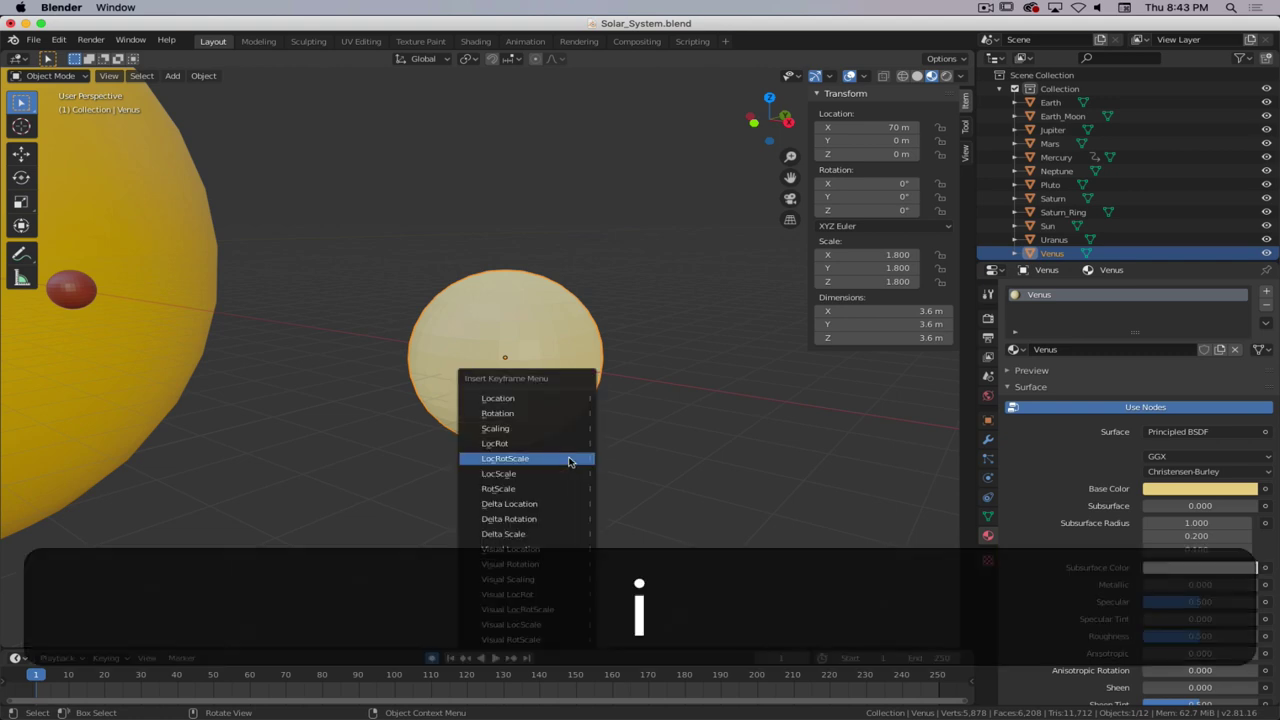
pyautogui.click(570, 461)
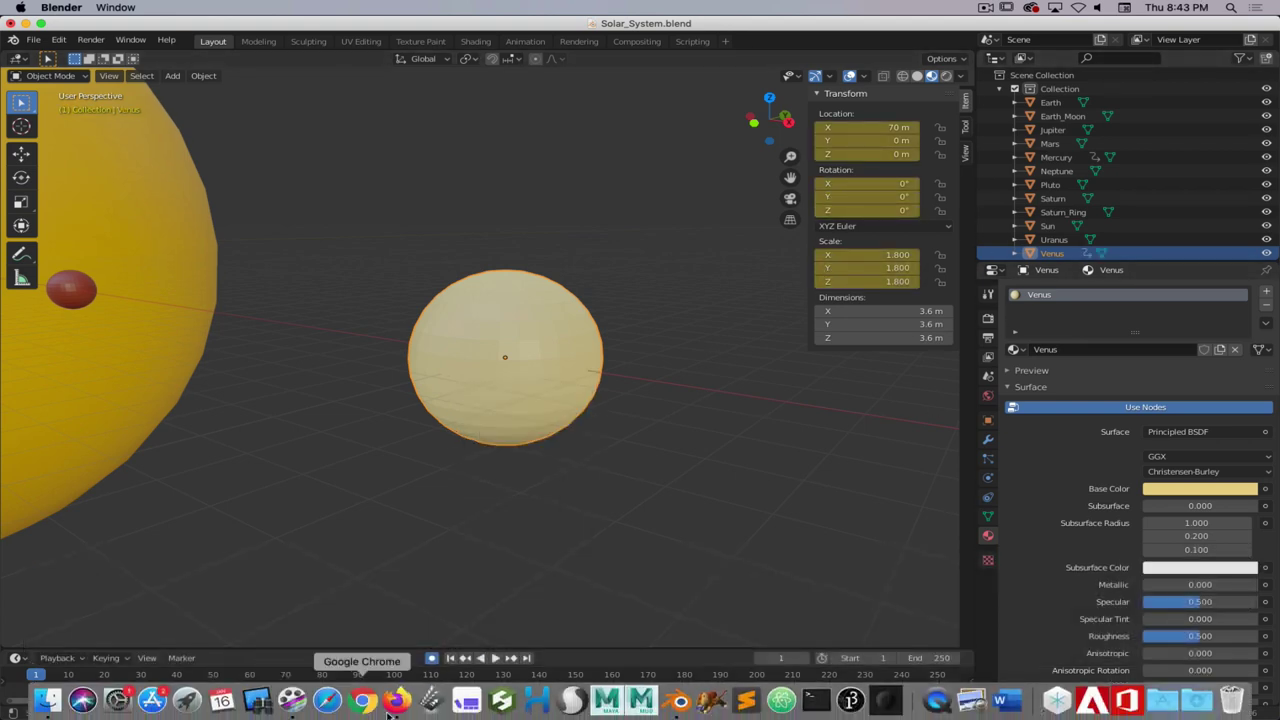
# - Set Venus's Rotation Z to 1080° at frame 250
pyautogui.click(525, 658)
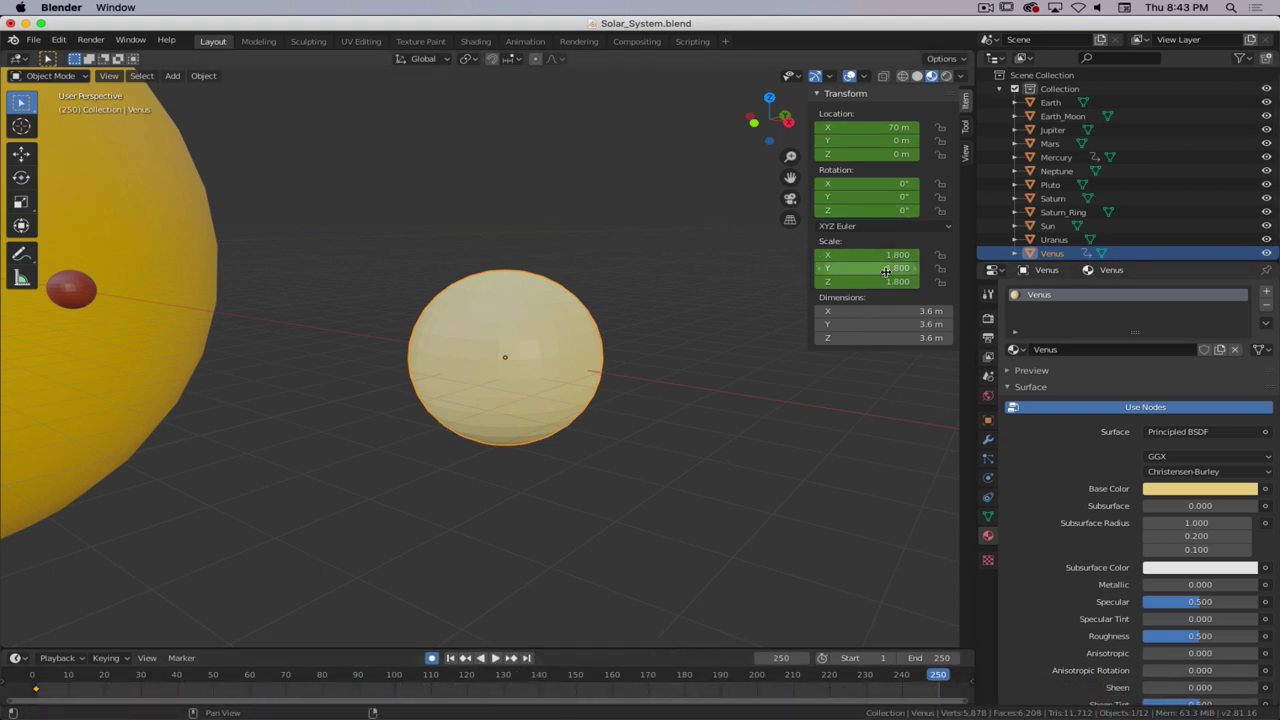
pyautogui.click(886, 210)
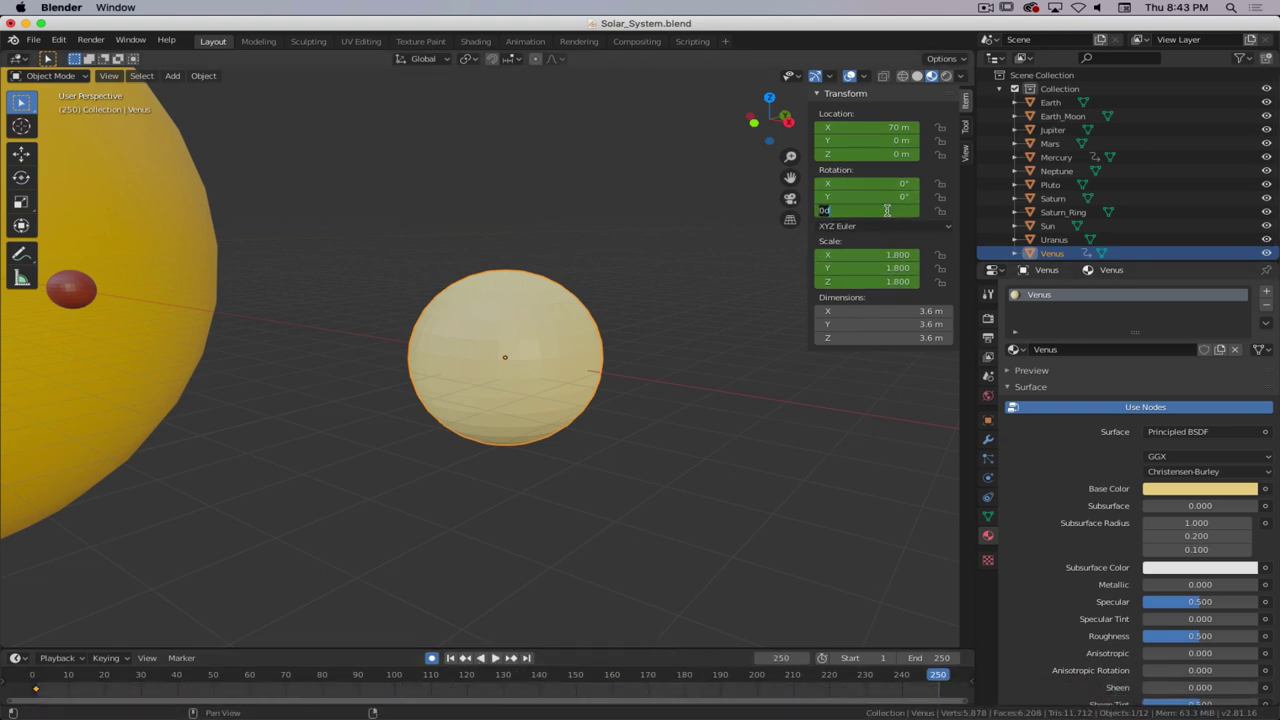
pyautogui.write('1080')
pyautogui.press('Return')
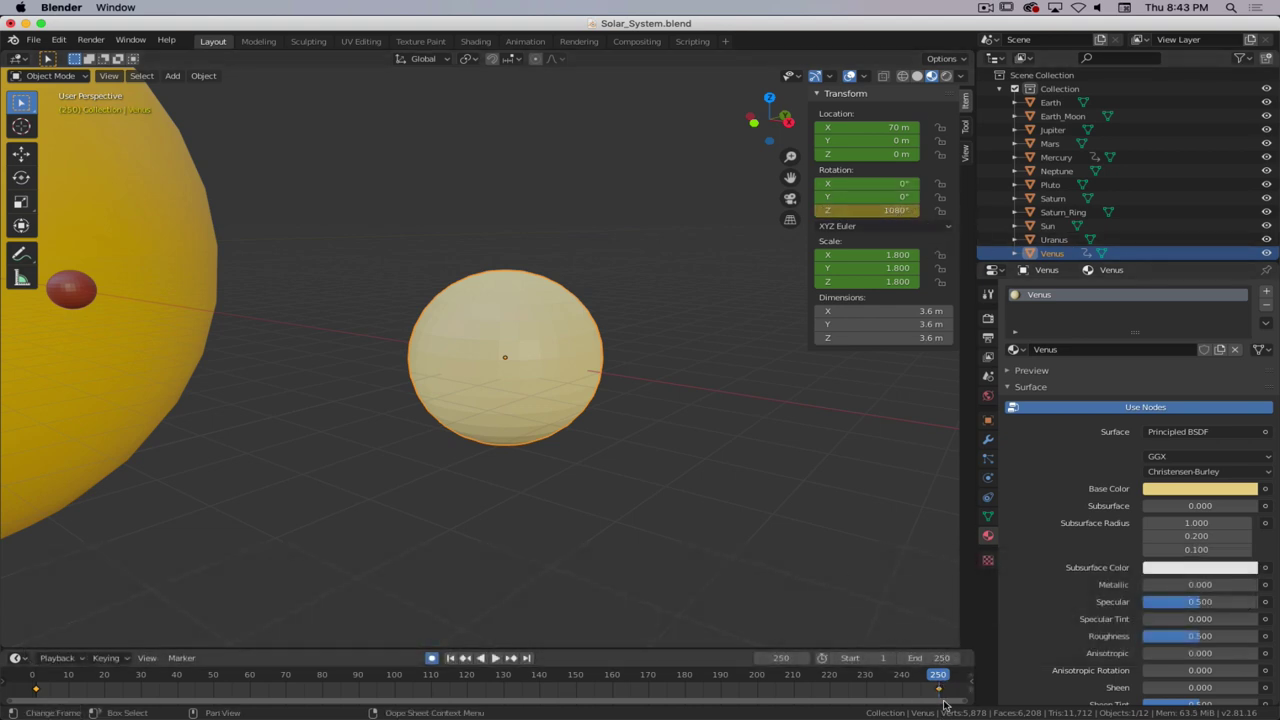
# - Scrub and play the timeline in wireframe shading to check Venus's spin
pyautogui.moveTo(938, 680); pyautogui.dragTo(779, 680)
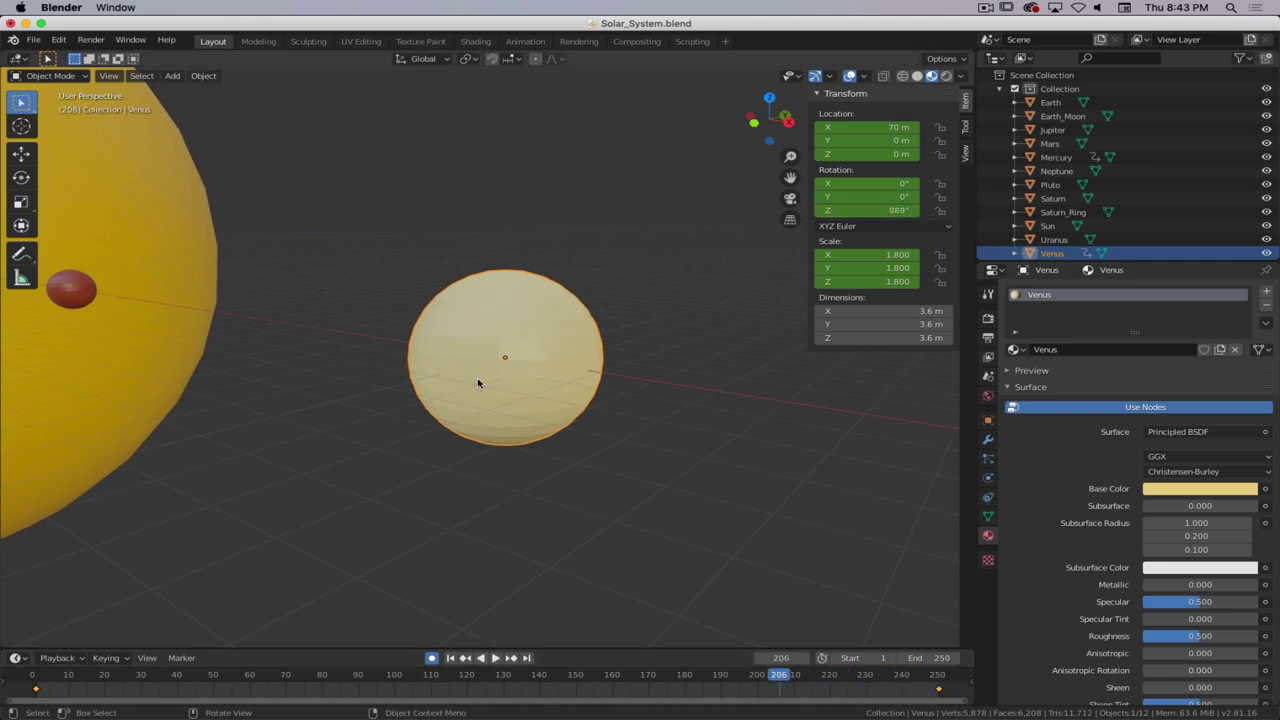
pyautogui.press('z')
pyautogui.click(353, 377)
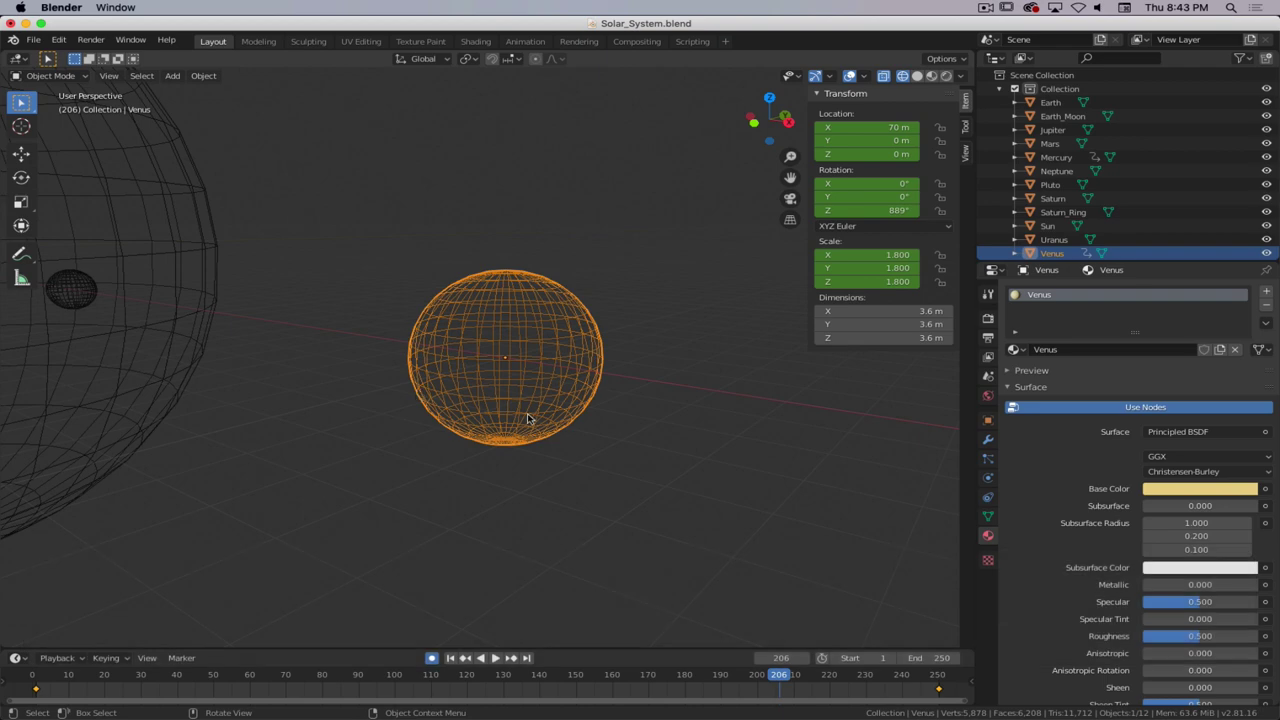
pyautogui.press('space')
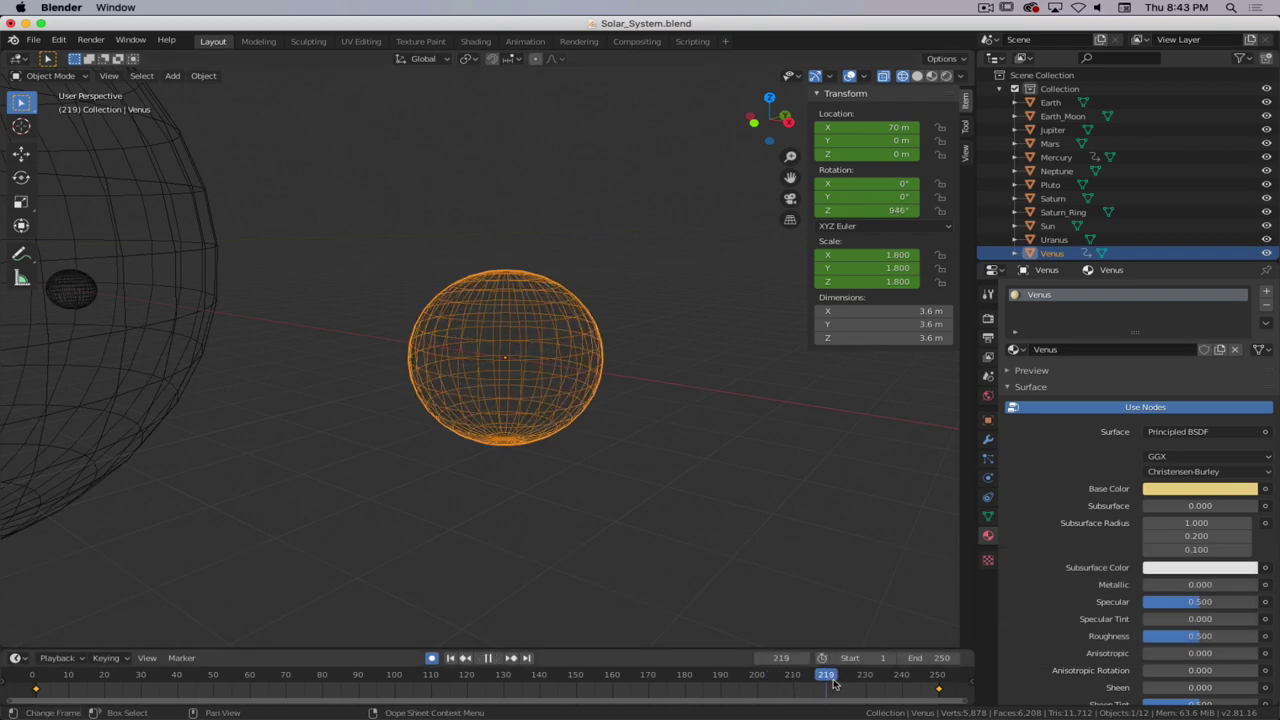
pyautogui.moveTo(833, 683); pyautogui.dragTo(908, 693)
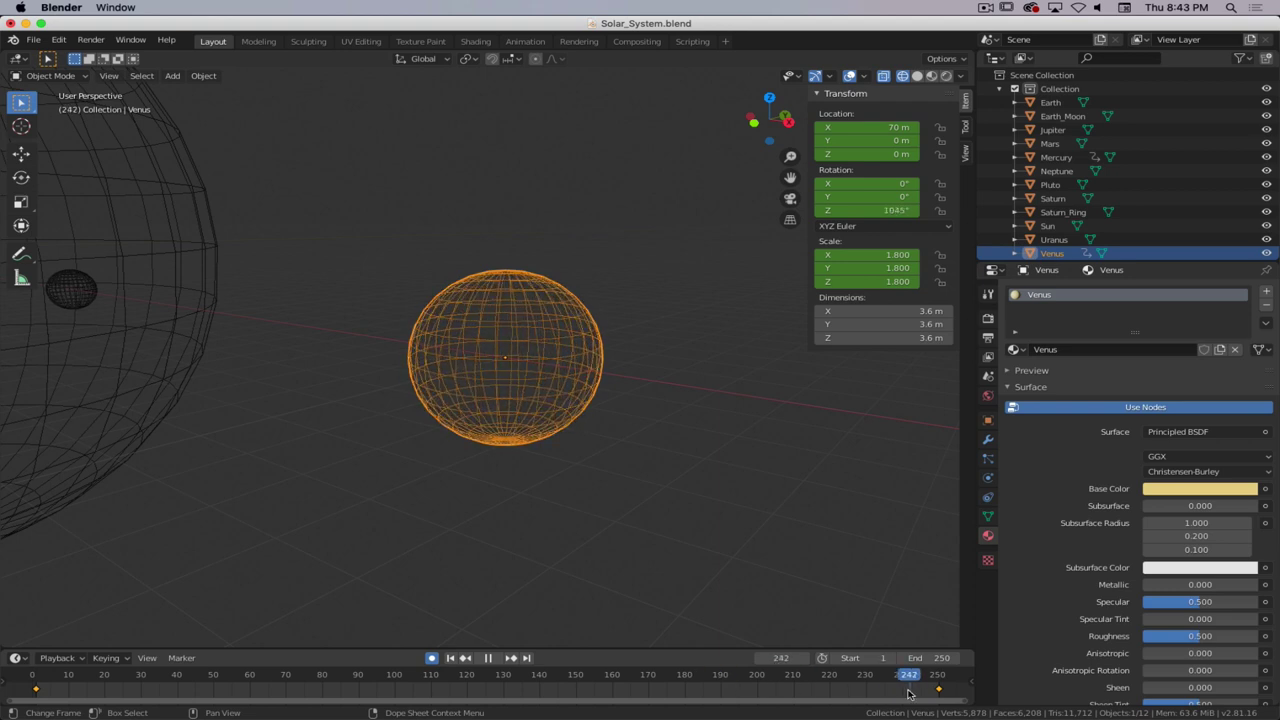
# - Switch the viewport to solid, then Material Preview shading, and select Earth
pyautogui.press('z')
pyautogui.press('z')
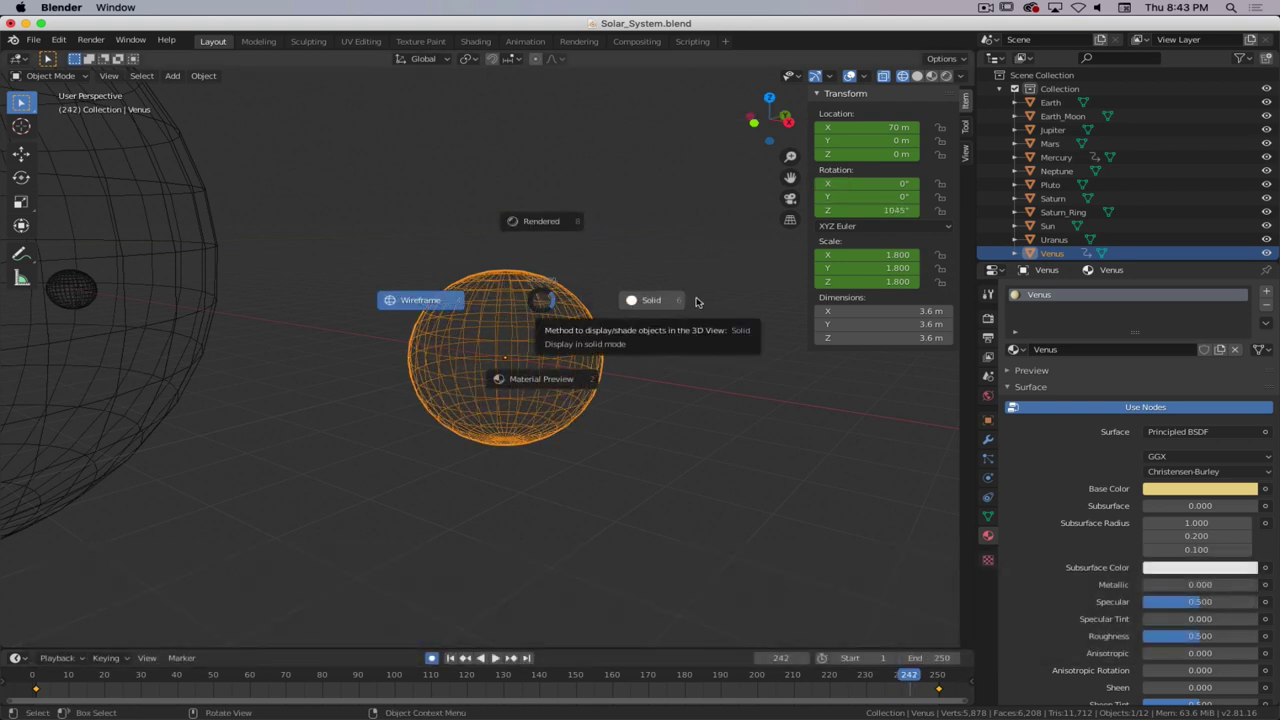
pyautogui.click(697, 302)
pyautogui.press('z')
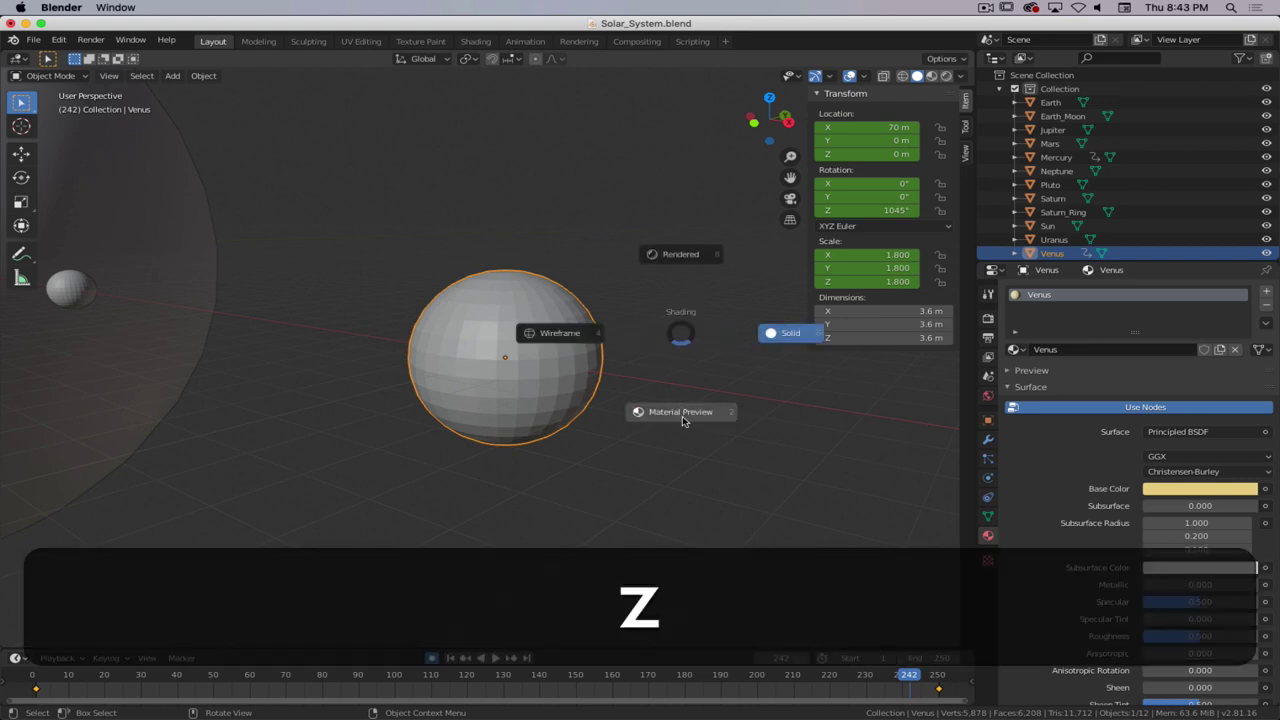
pyautogui.click(684, 414)
pyautogui.press('super+period')
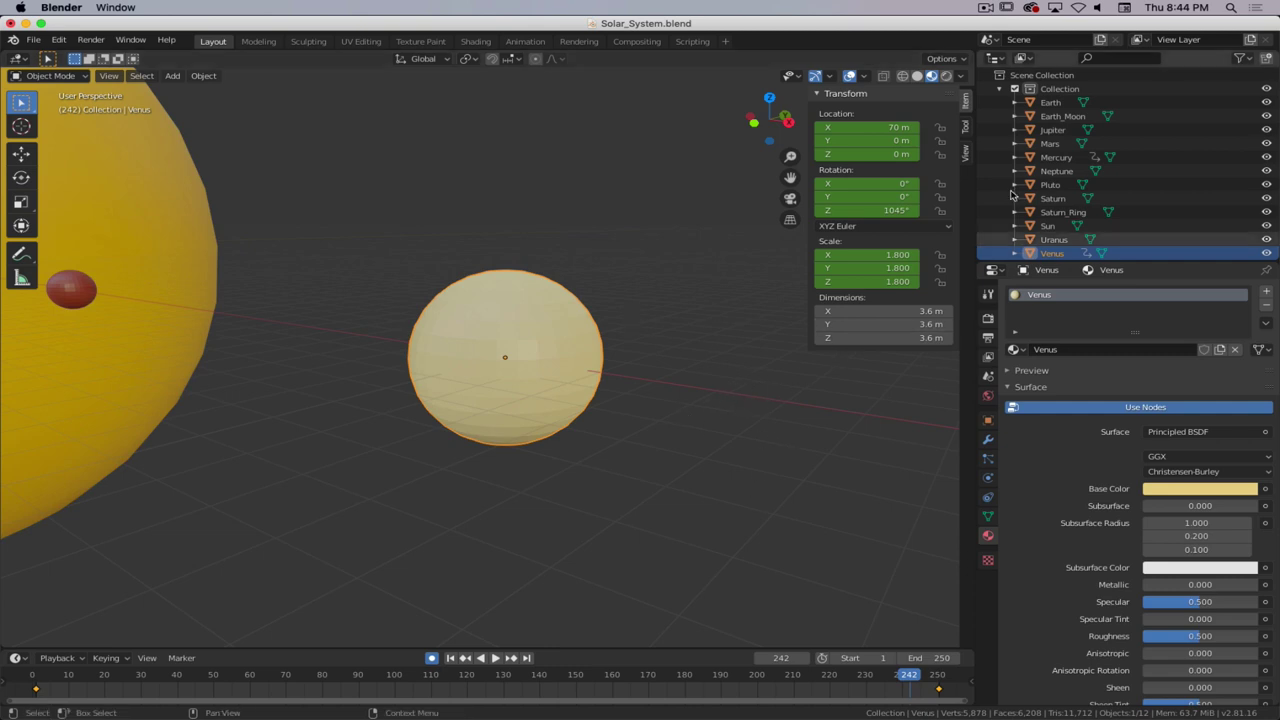
pyautogui.click(1052, 103)
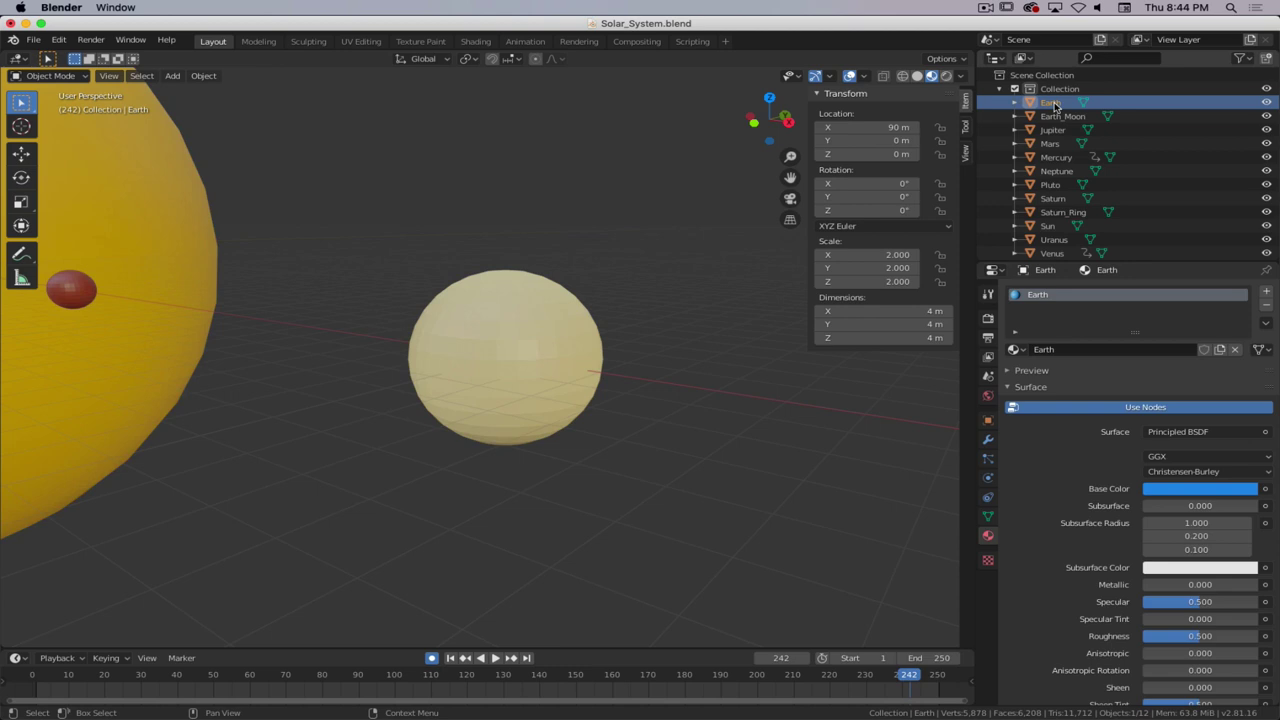
# - Frame Earth and insert a LocRotScale keyframe at frame 1
pyautogui.press('KP_Decimal')
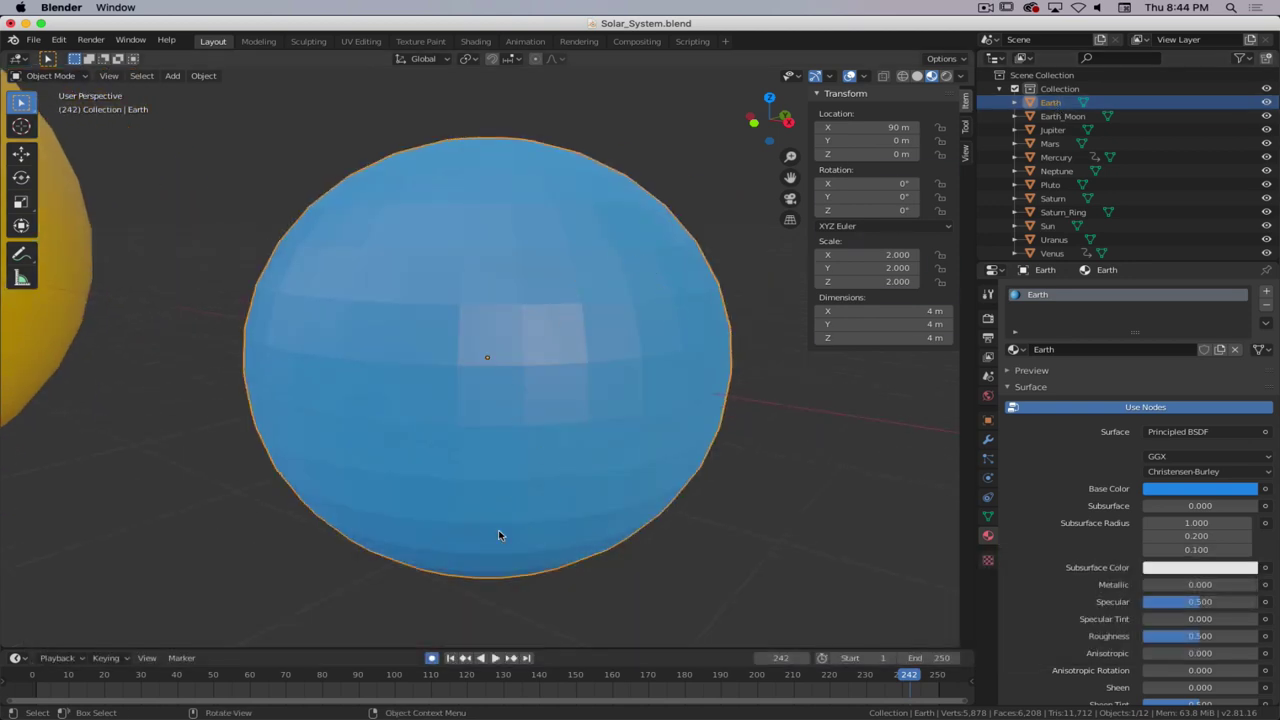
pyautogui.click(450, 658)
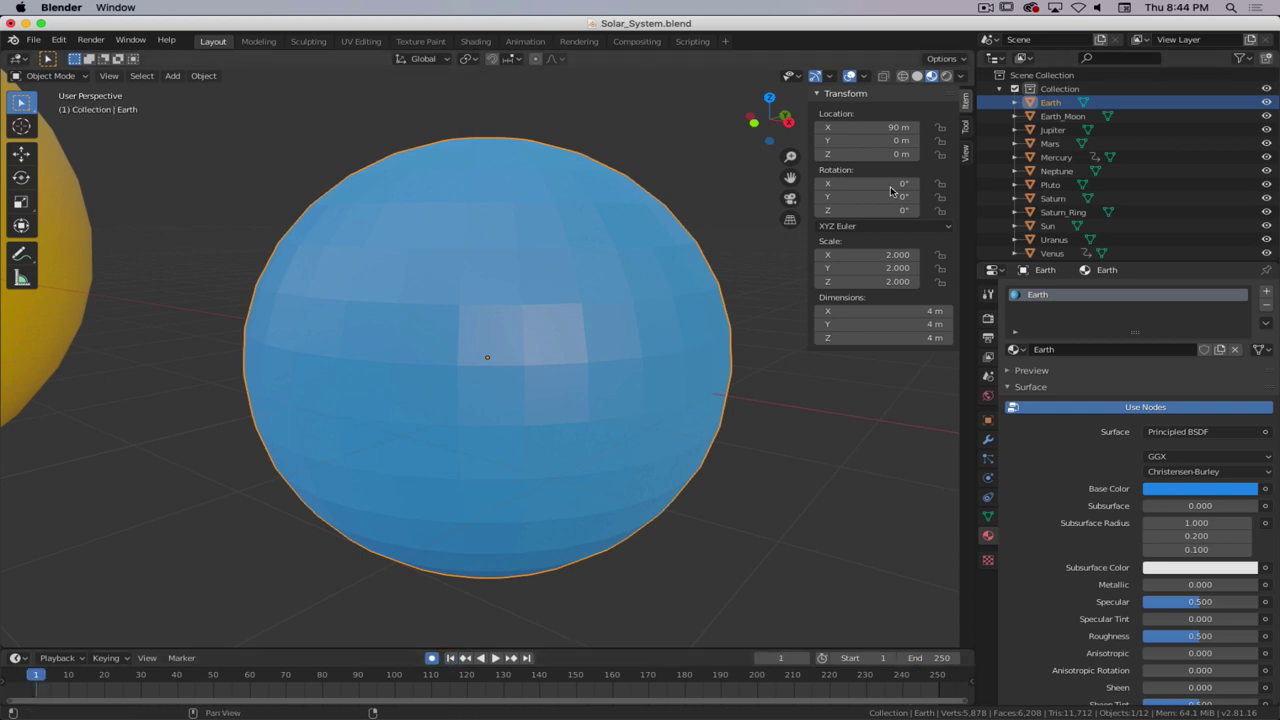
pyautogui.press('i')
pyautogui.click(665, 240)
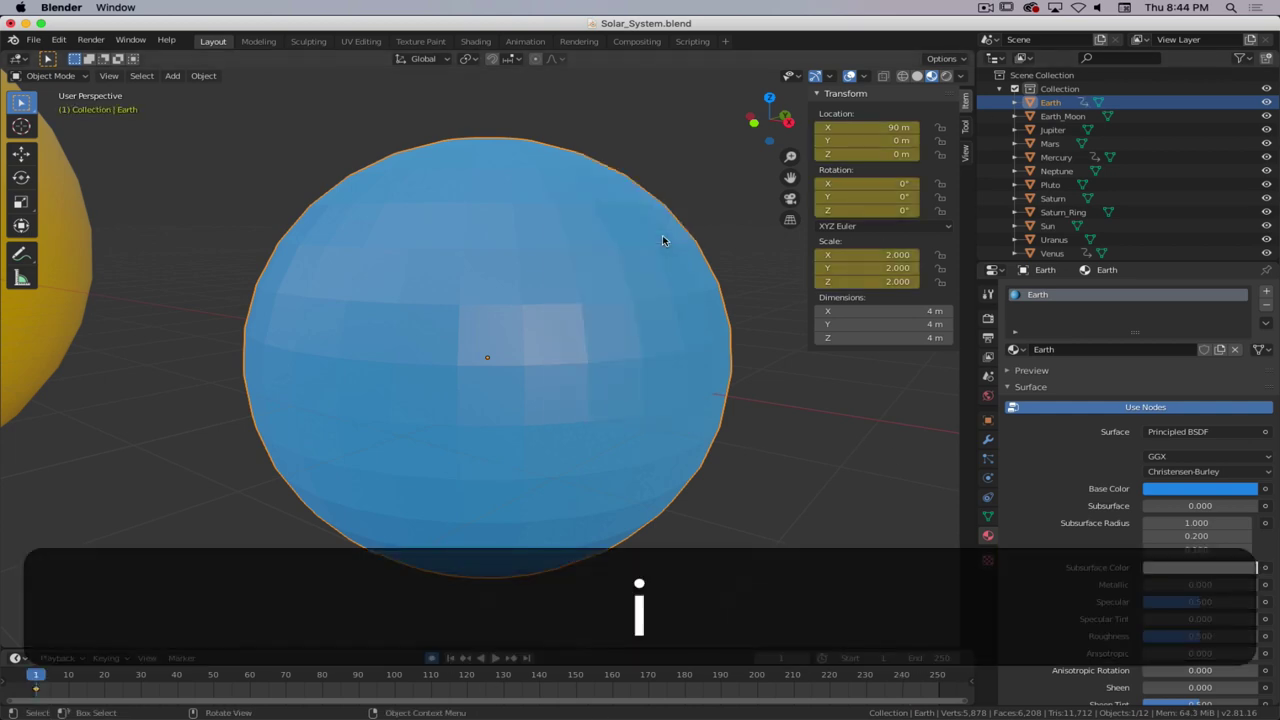
# - At frame 250 key Earth's Z rotation at 720°, then play back from frame 170
pyautogui.click(527, 658)
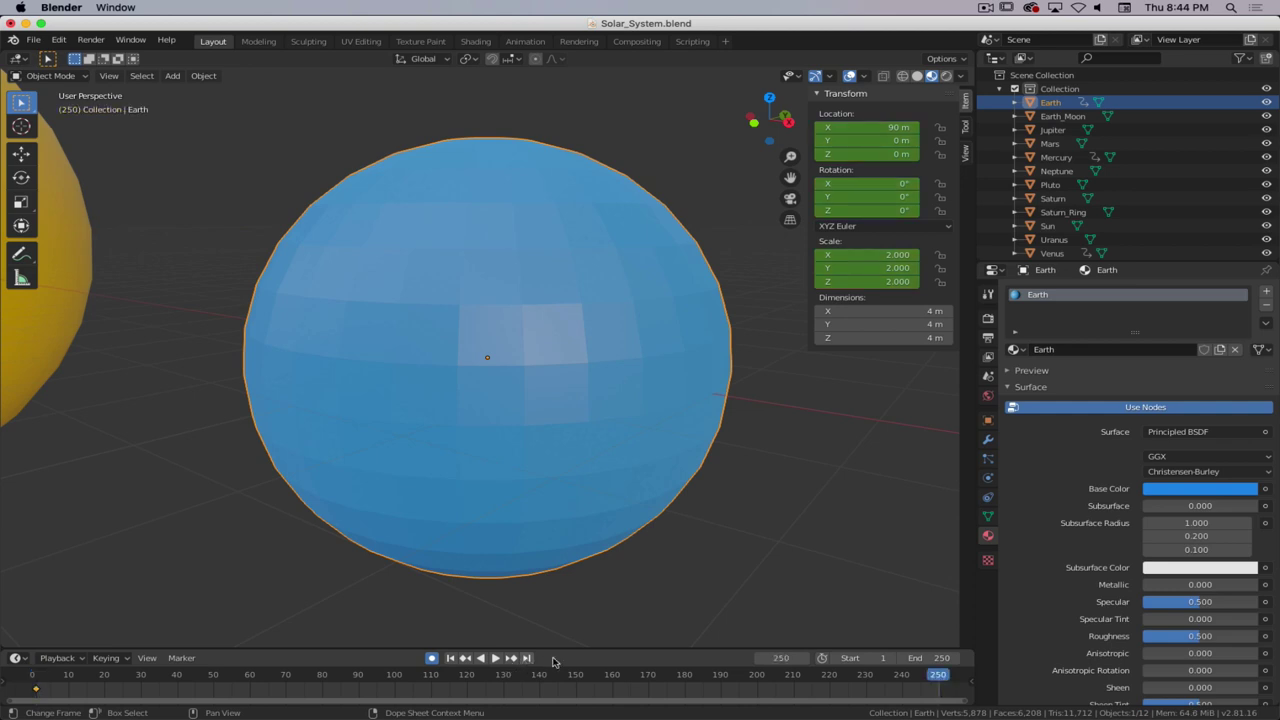
pyautogui.click(873, 212)
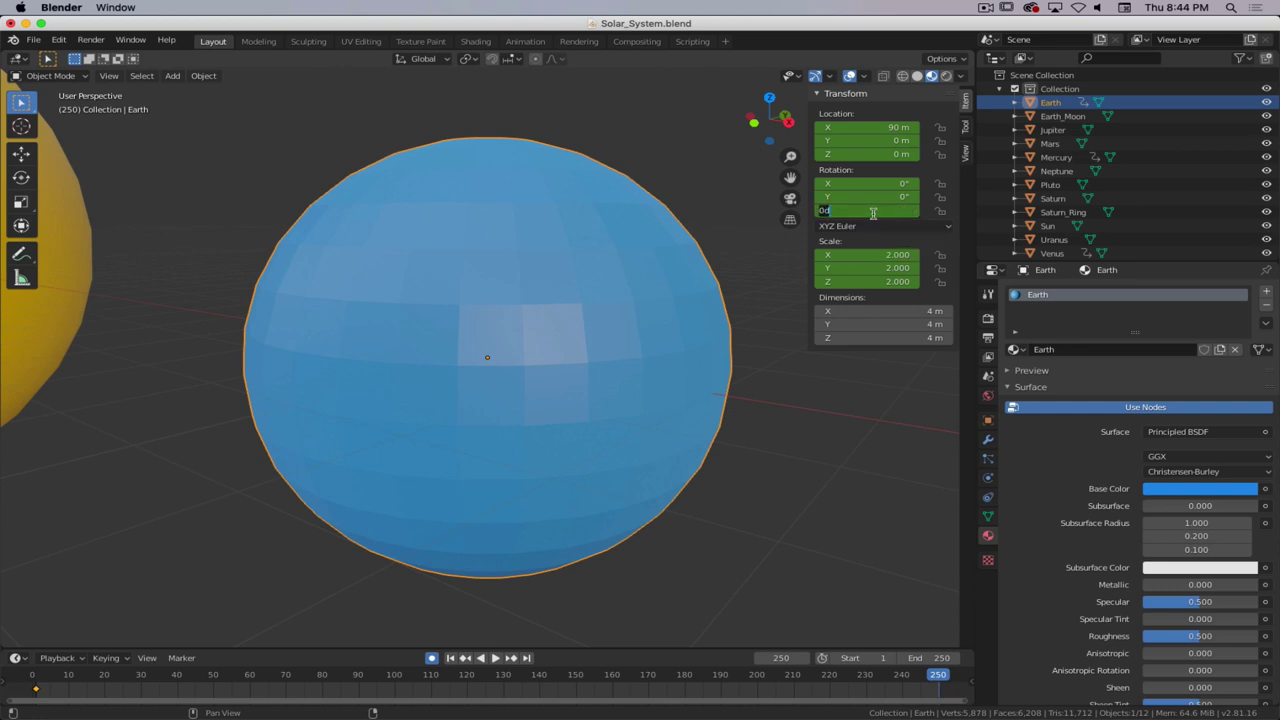
pyautogui.write('720')
pyautogui.press('Return')
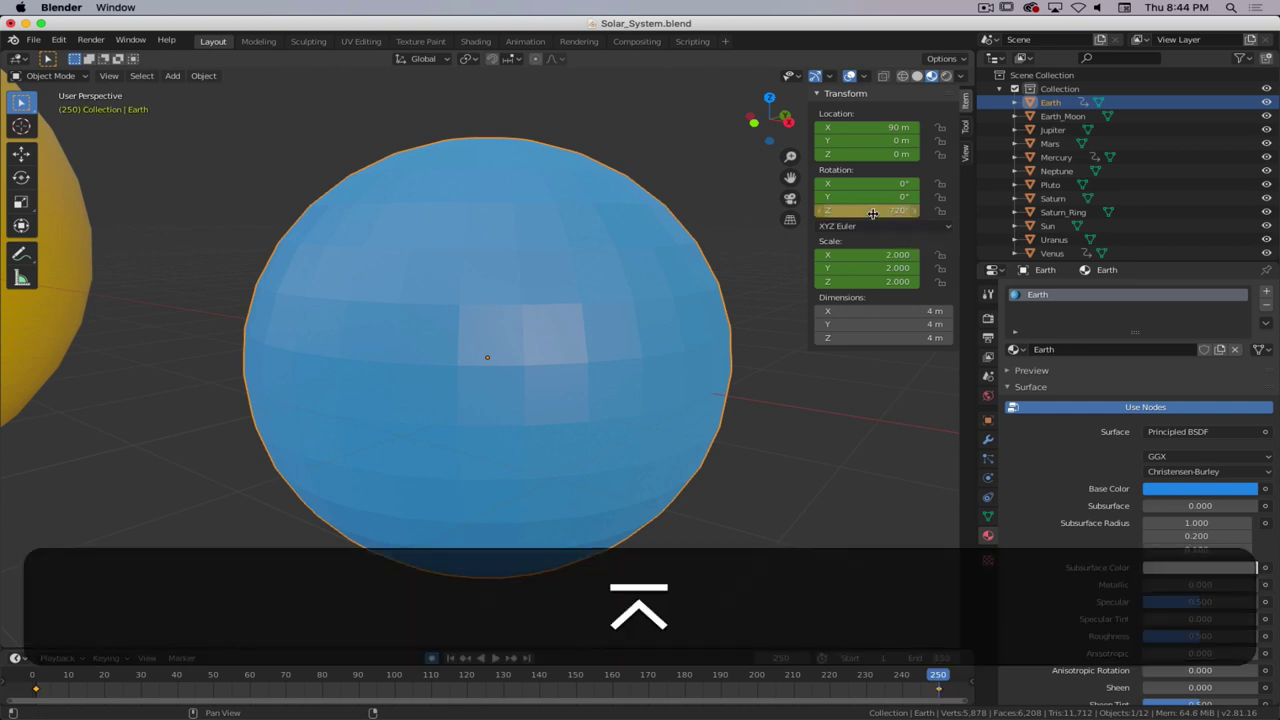
pyautogui.moveTo(934, 680); pyautogui.dragTo(657, 678)
pyautogui.press('space')
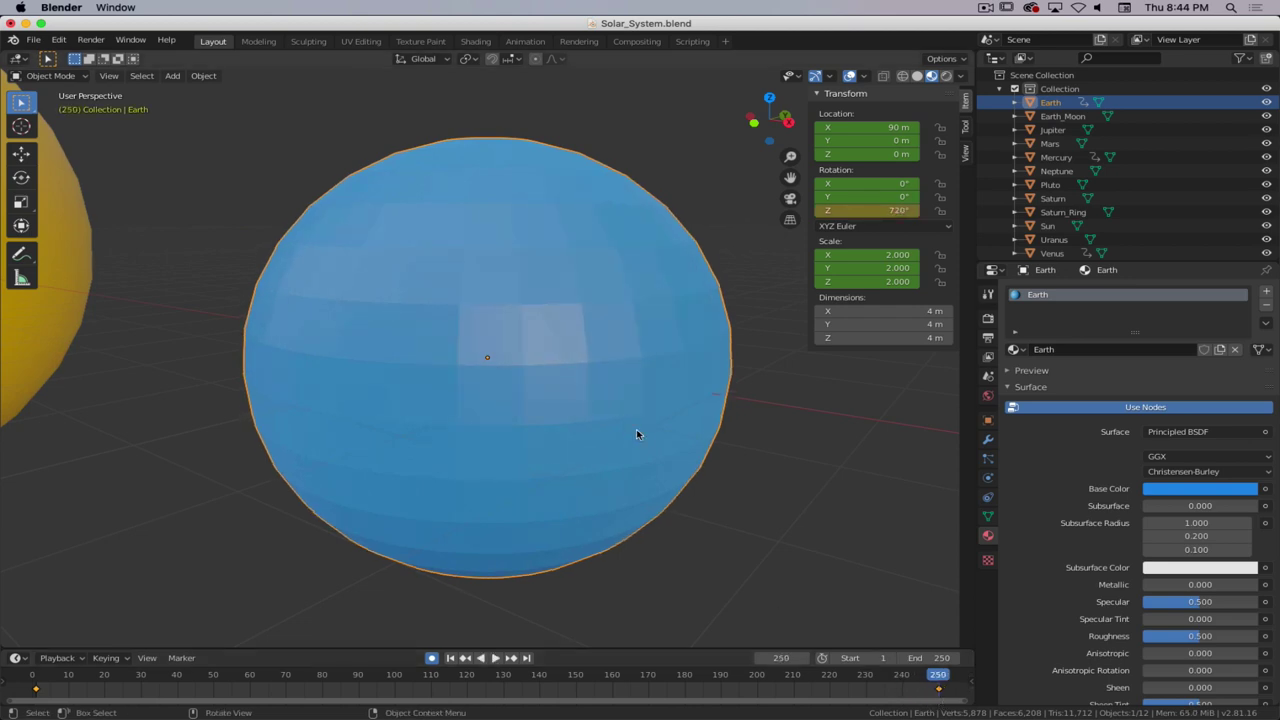
pyautogui.scroll(-15, 637, 434)
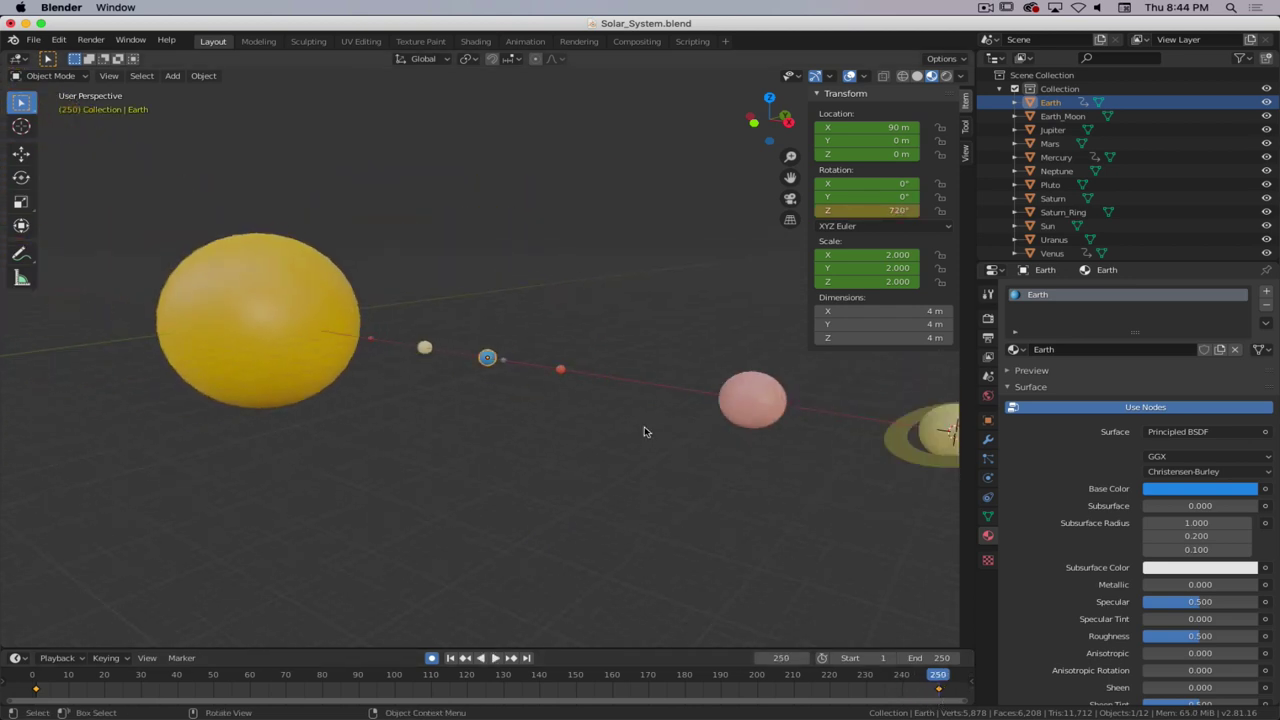
pyautogui.scroll(-3, 660, 426)
# - Select and frame Saturn, then insert a LocRotScale keyframe at frame 1
pyautogui.click(764, 398)
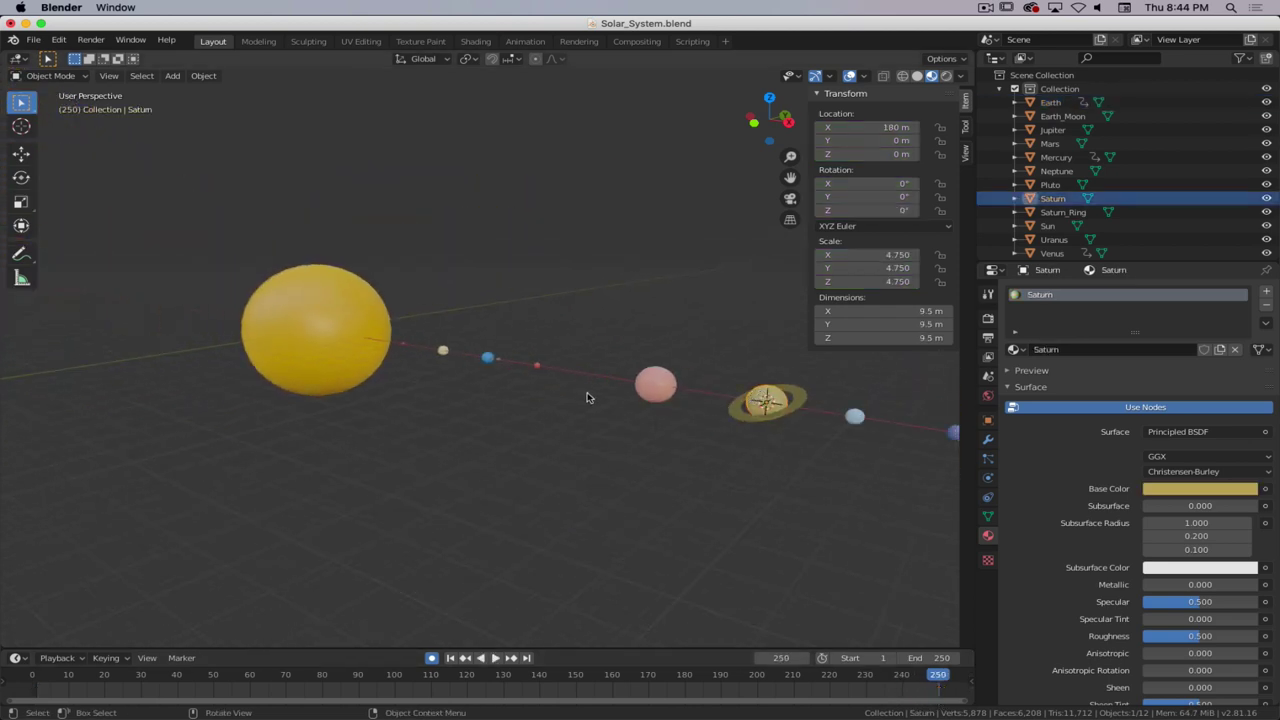
pyautogui.press('KP_Decimal')
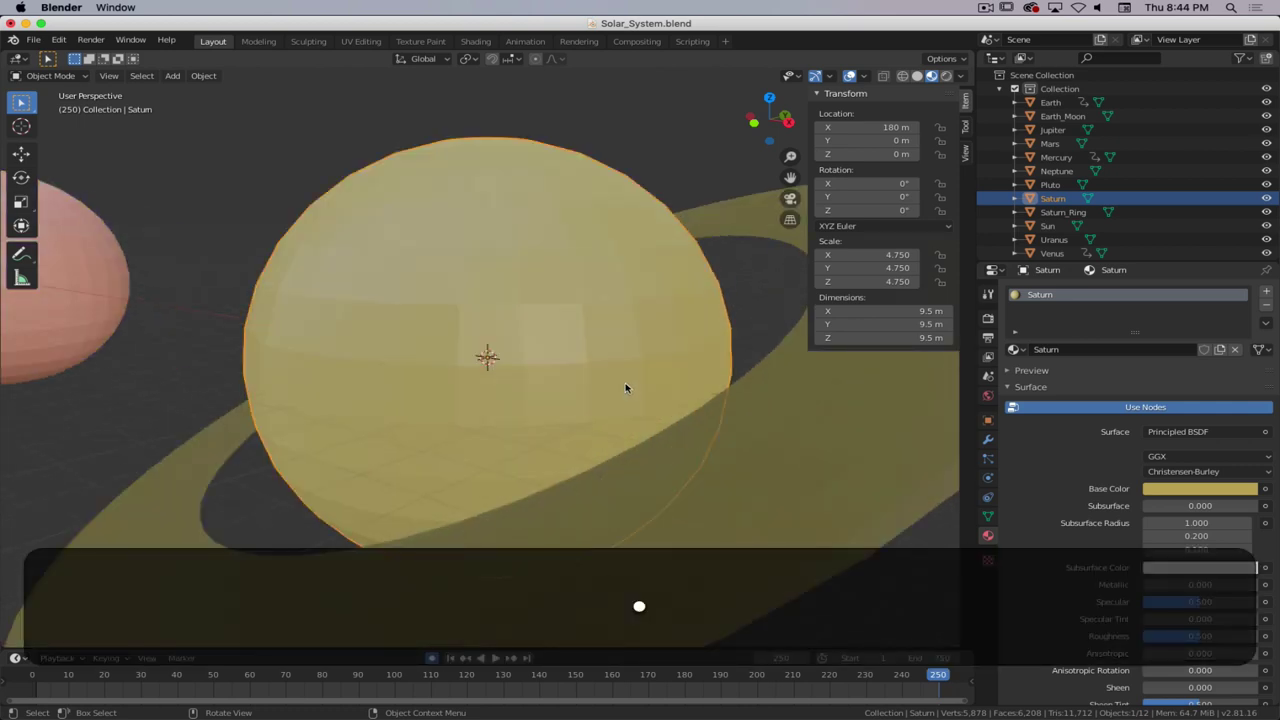
pyautogui.hotkey('shift', 'Left')
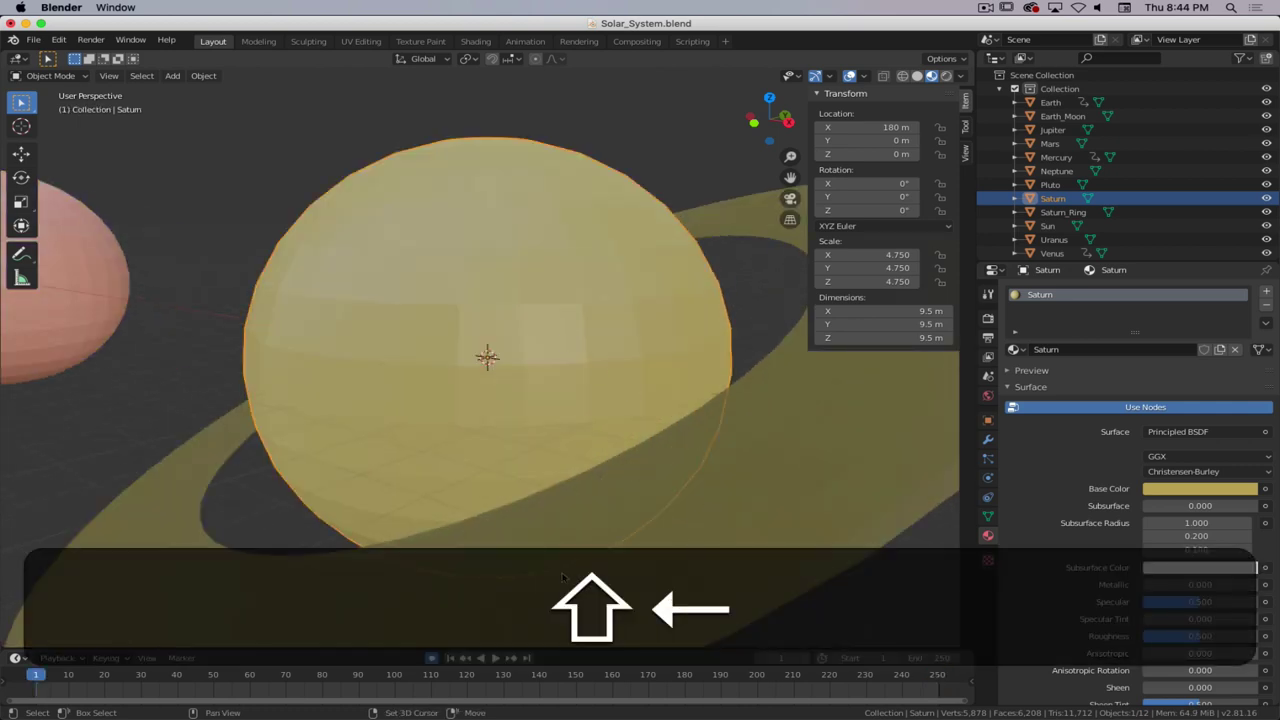
pyautogui.press('i')
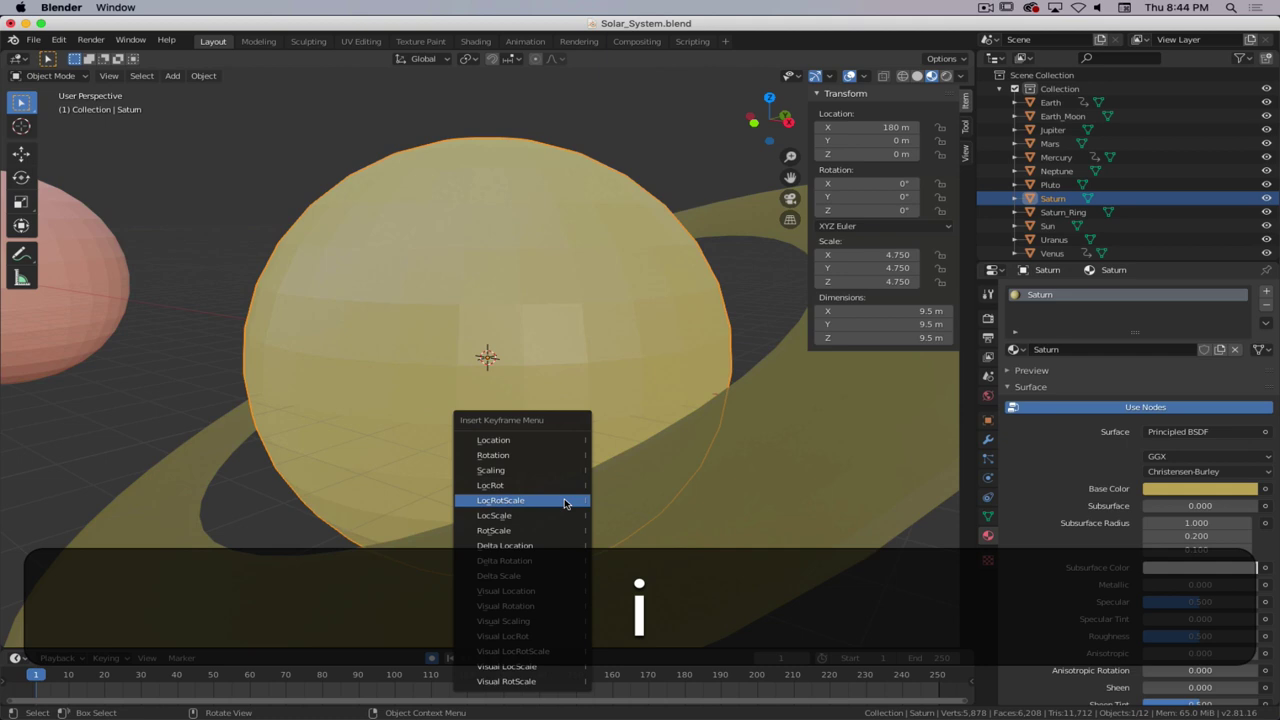
pyautogui.click(564, 500)
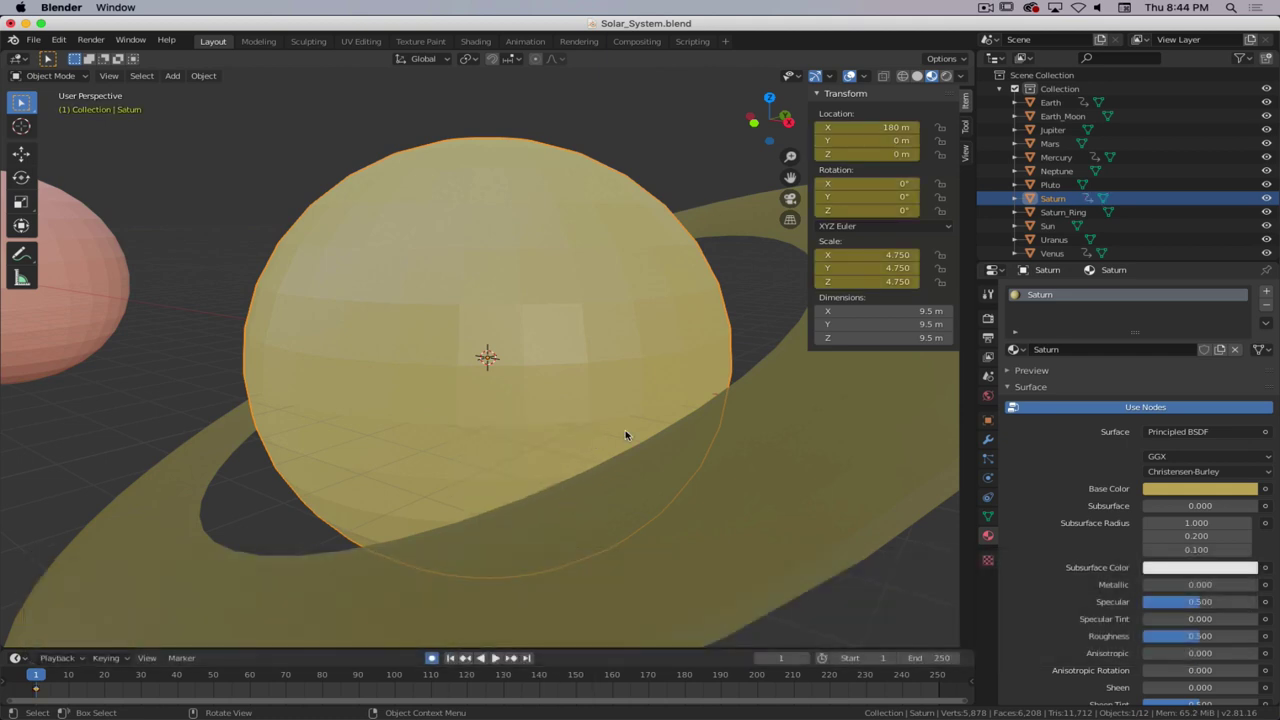
# - At frame 250 set Saturn's Z rotation to 720° so it keys
pyautogui.hotkey('shift', 'Right')
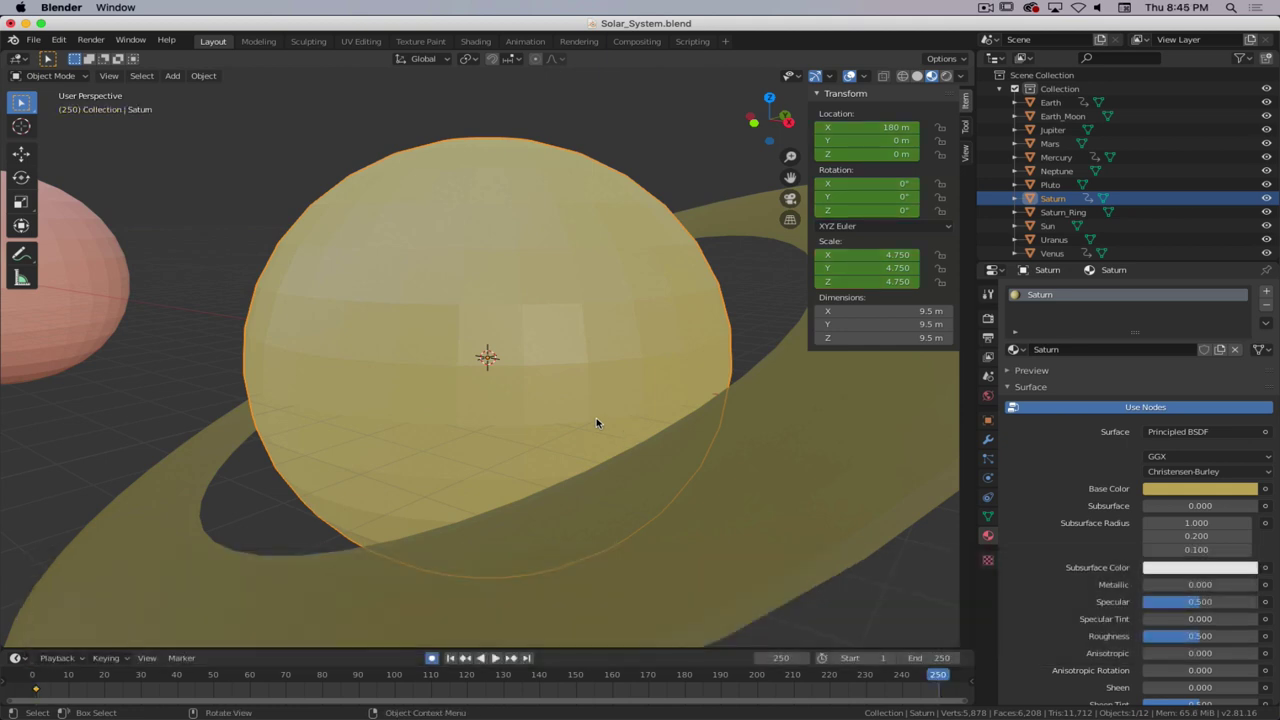
pyautogui.doubleClick(887, 210)
pyautogui.write('360')
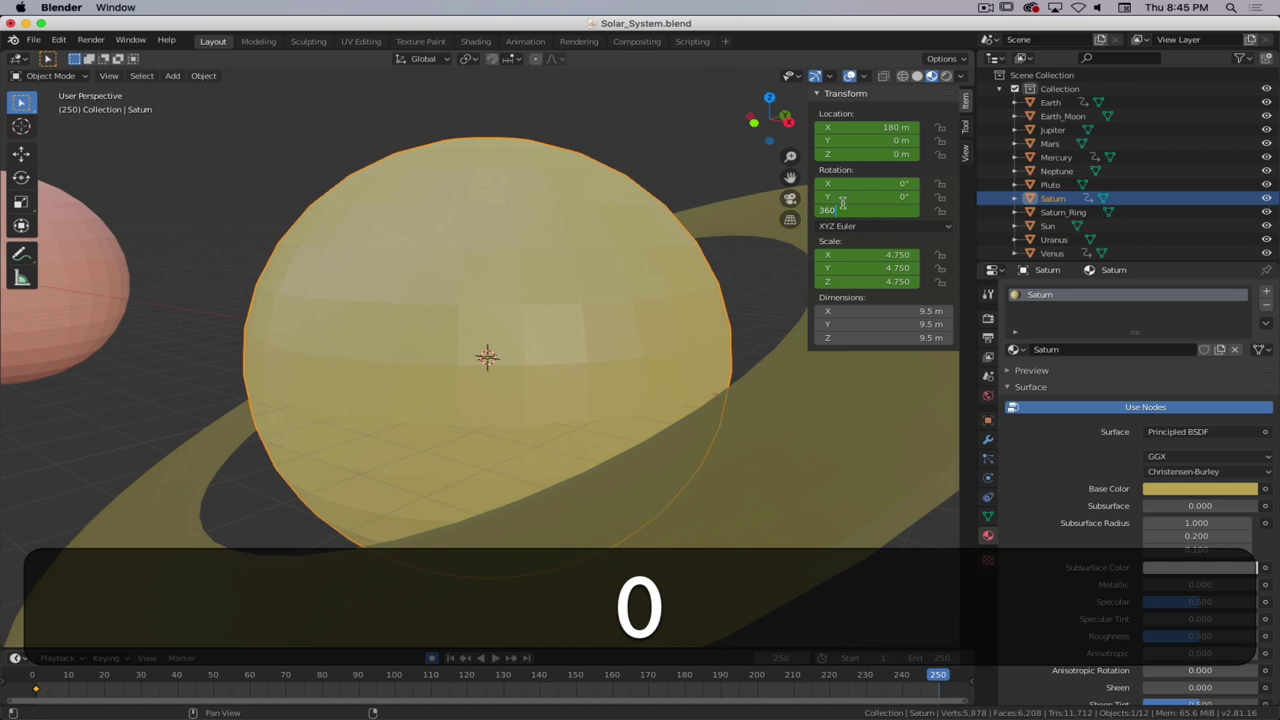
pyautogui.press('Return')
pyautogui.doubleClick(871, 204)
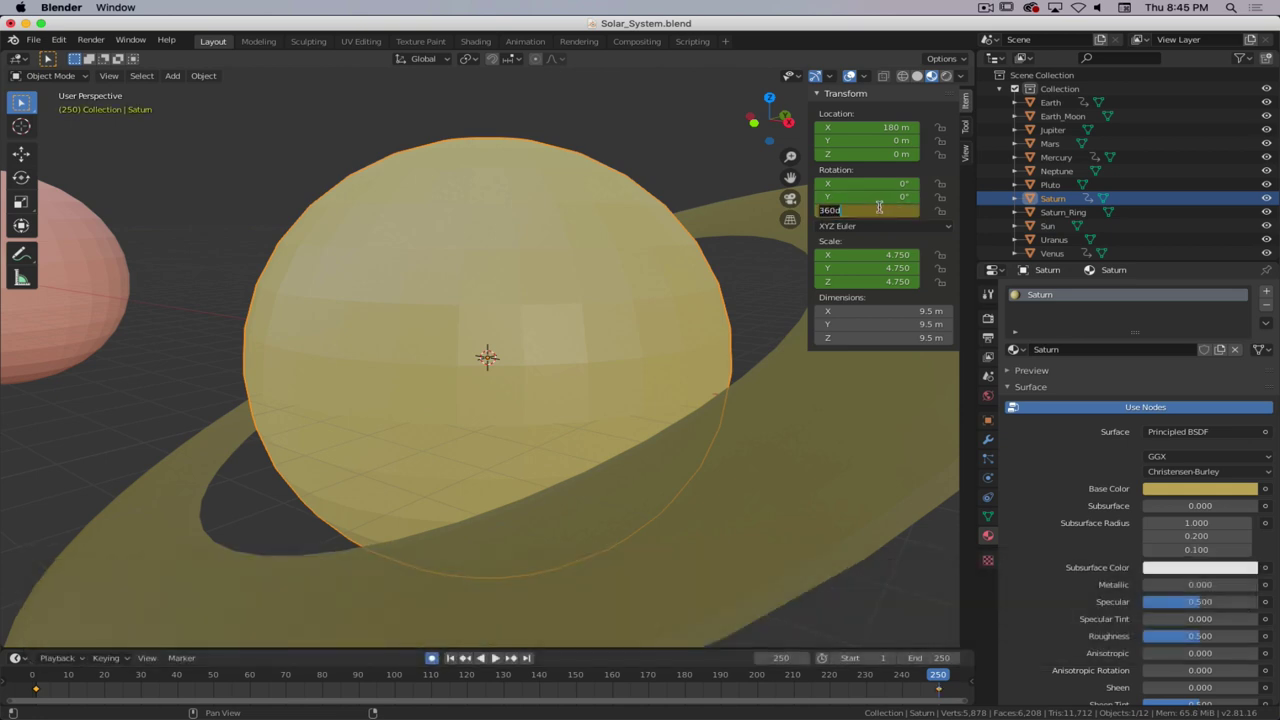
pyautogui.write('720')
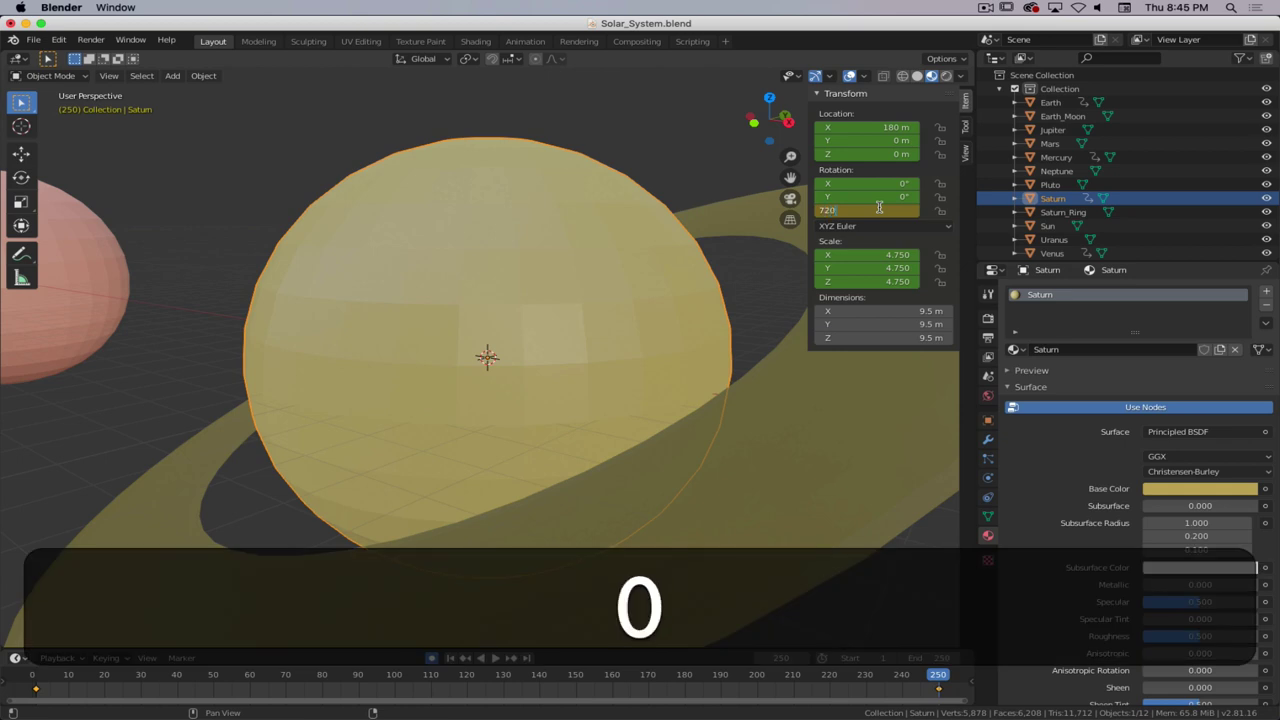
pyautogui.press('Return')
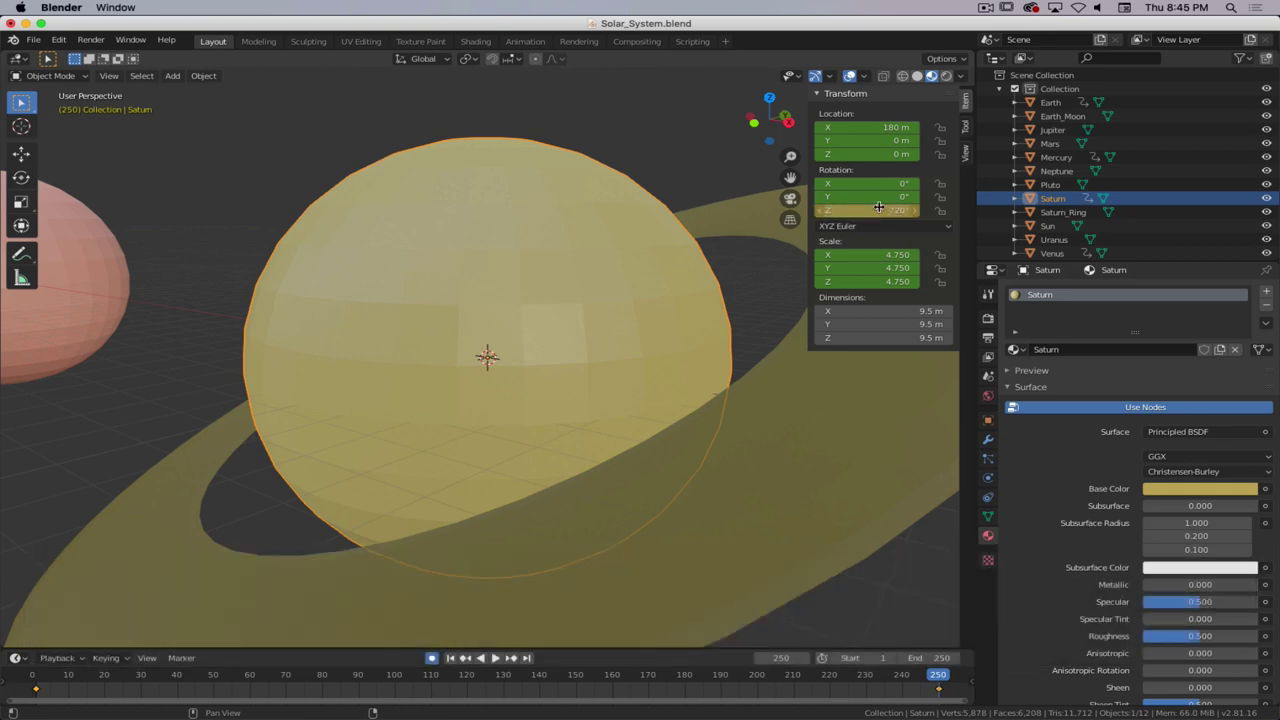
# - Play the animation in reverse to preview Saturn's spin
pyautogui.scroll(-5, 678, 268)
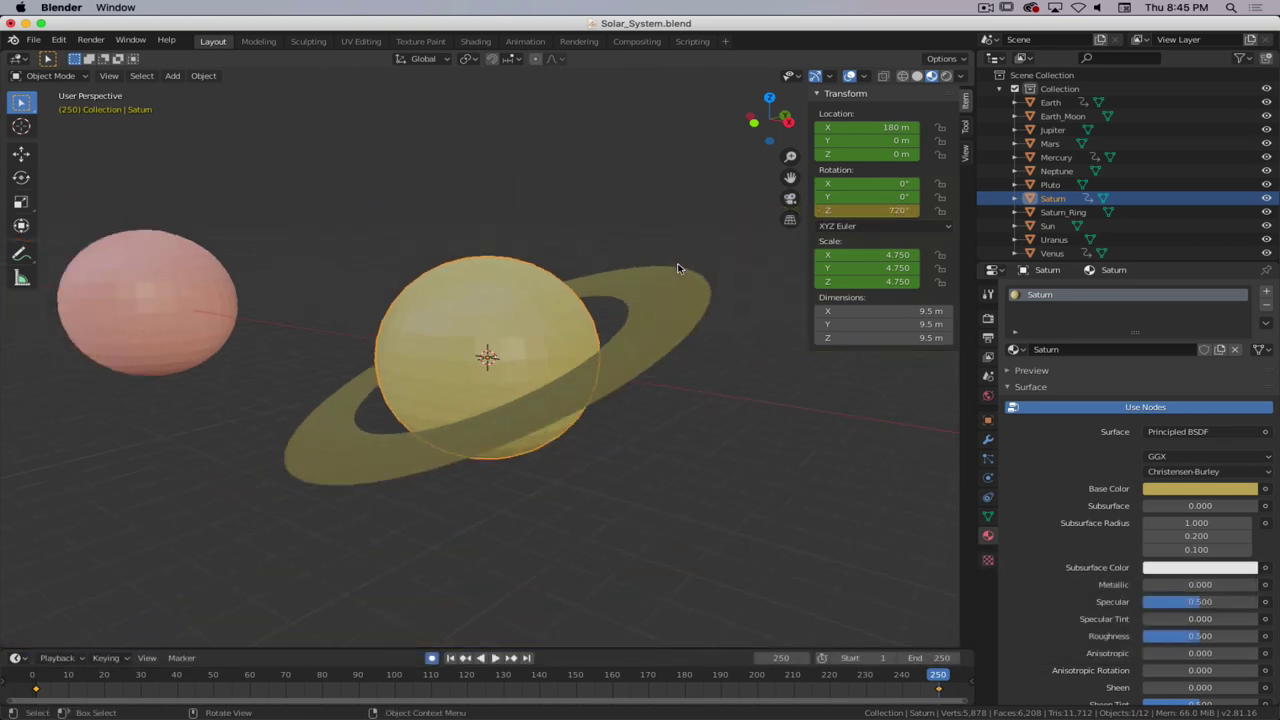
pyautogui.scroll(-2, 678, 268)
pyautogui.press('b')
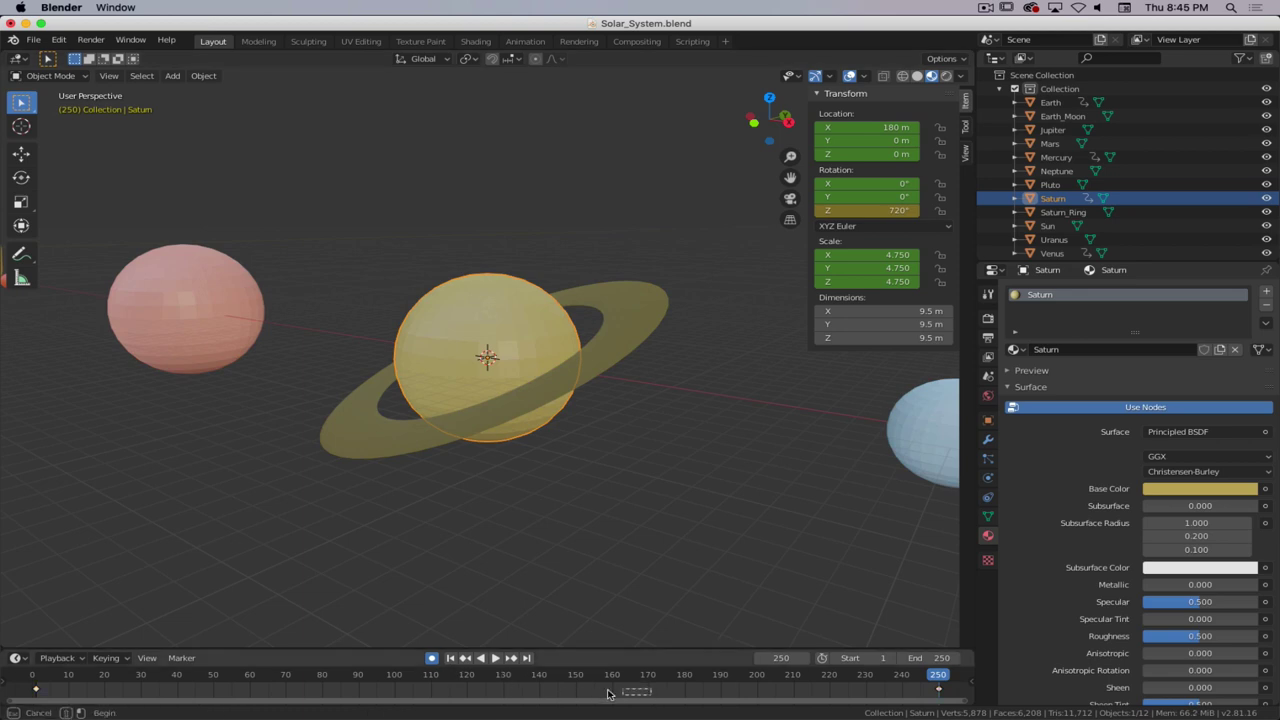
pyautogui.press('Escape')
pyautogui.hotkey('shift', 'ctrl', 'space')
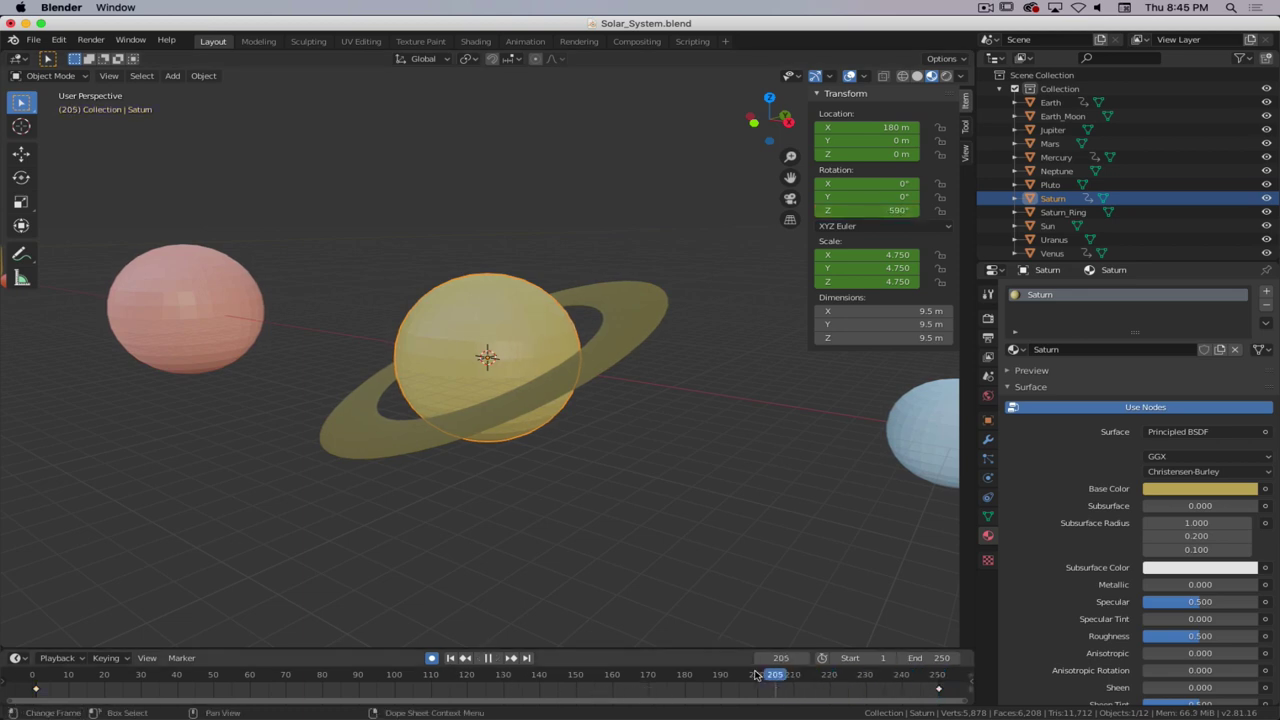
pyautogui.moveTo(757, 675); pyautogui.dragTo(938, 690)
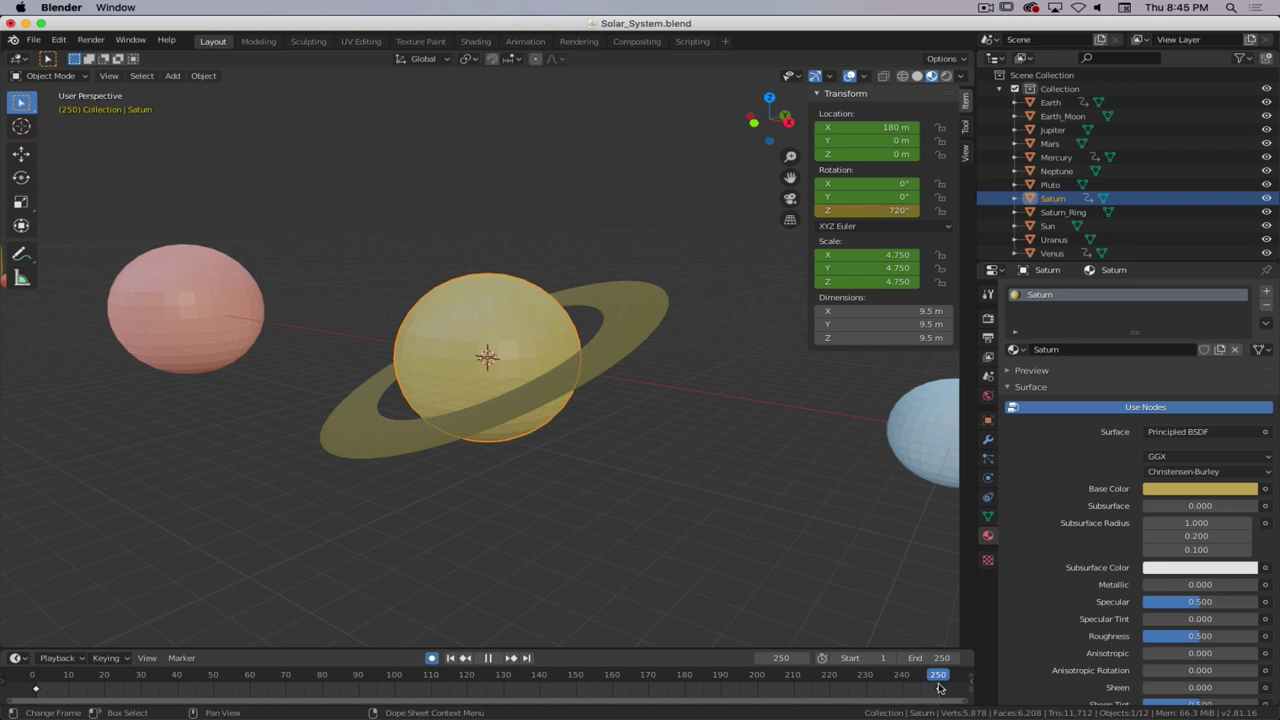
pyautogui.press('space')
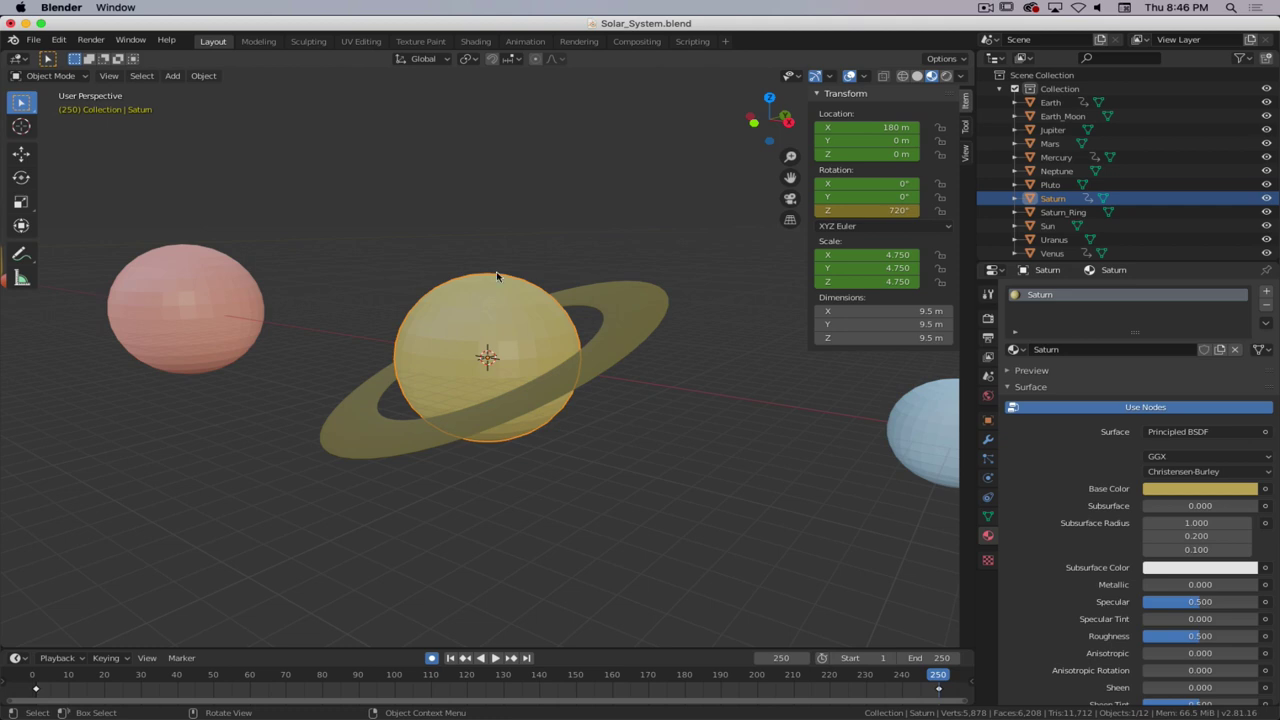
# - Parent Saturn_Ring to Saturn with Object (Keep Transform), then reselect Saturn alone
pyautogui.click(639, 322)
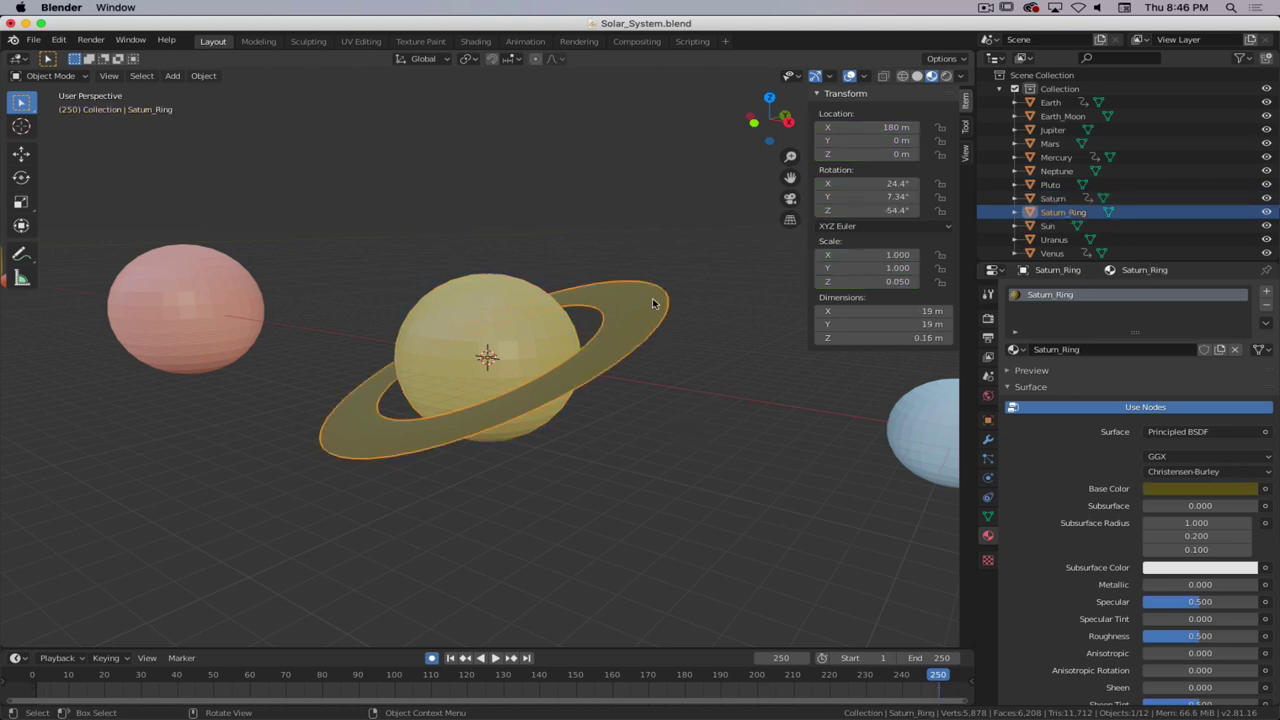
pyautogui.press('shift')
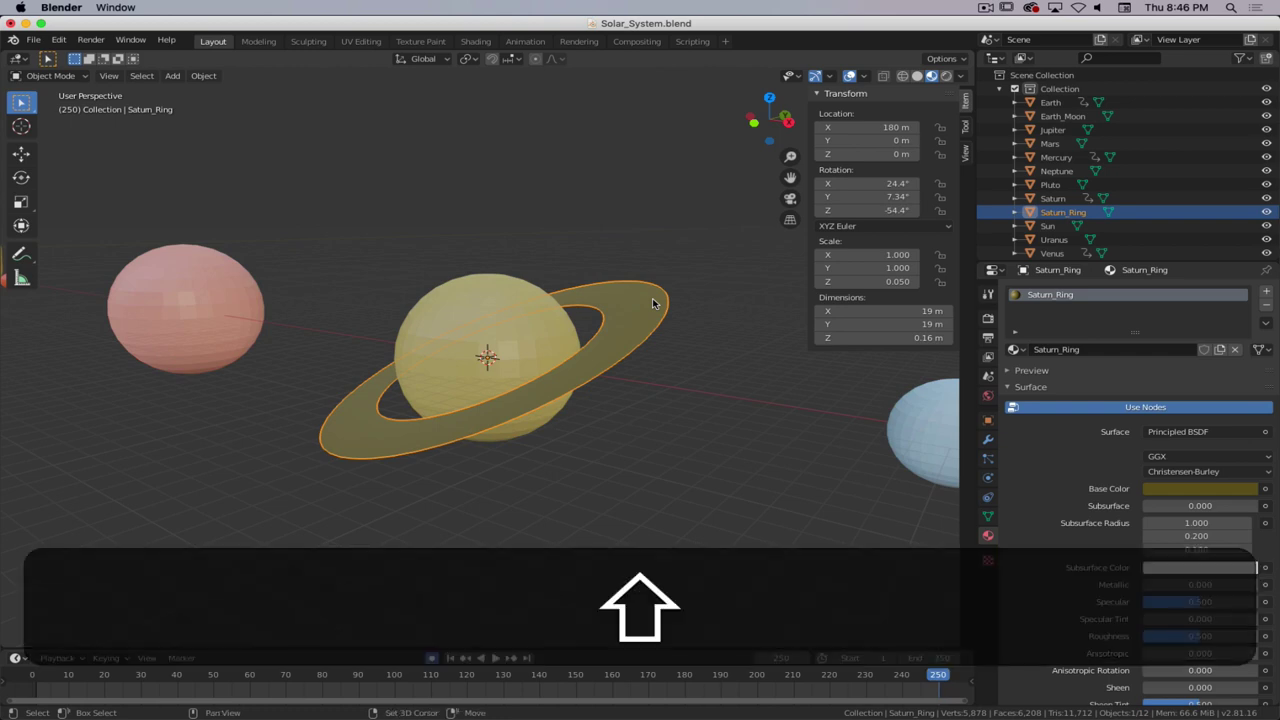
pyautogui.keyDown('shift'); pyautogui.click(478, 290); pyautogui.keyUp('shift')
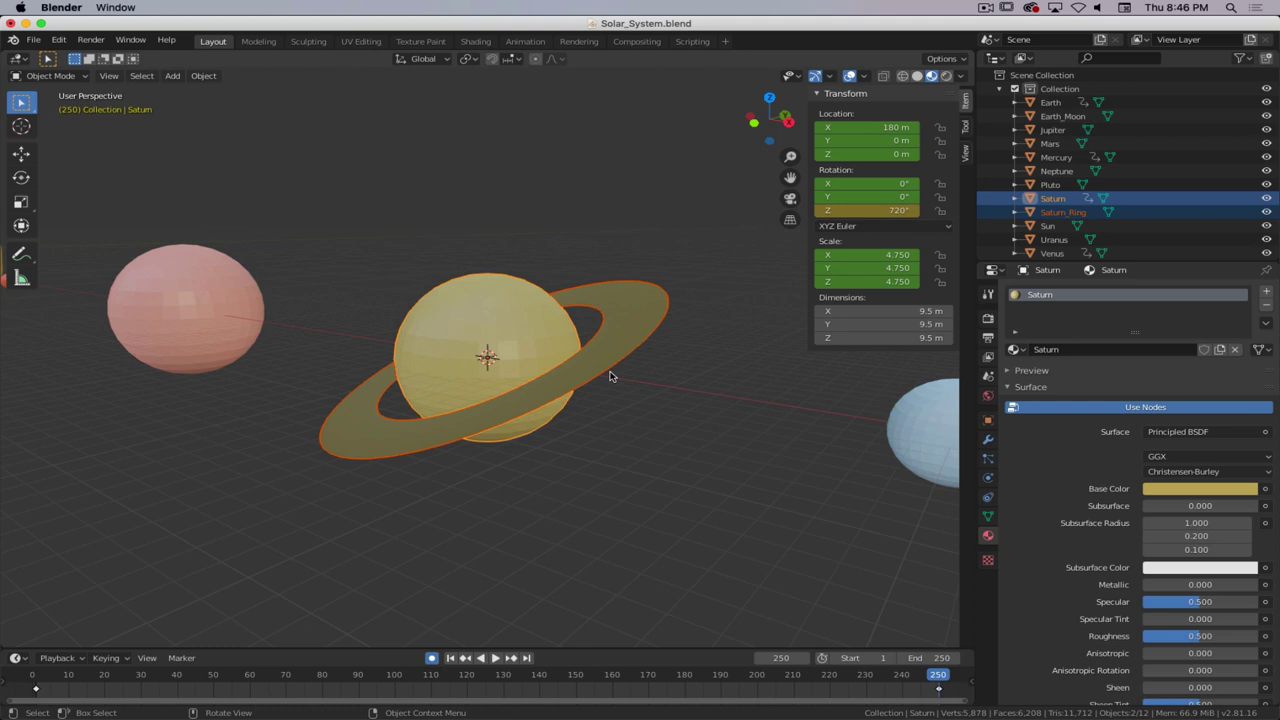
pyautogui.press('ctrl')
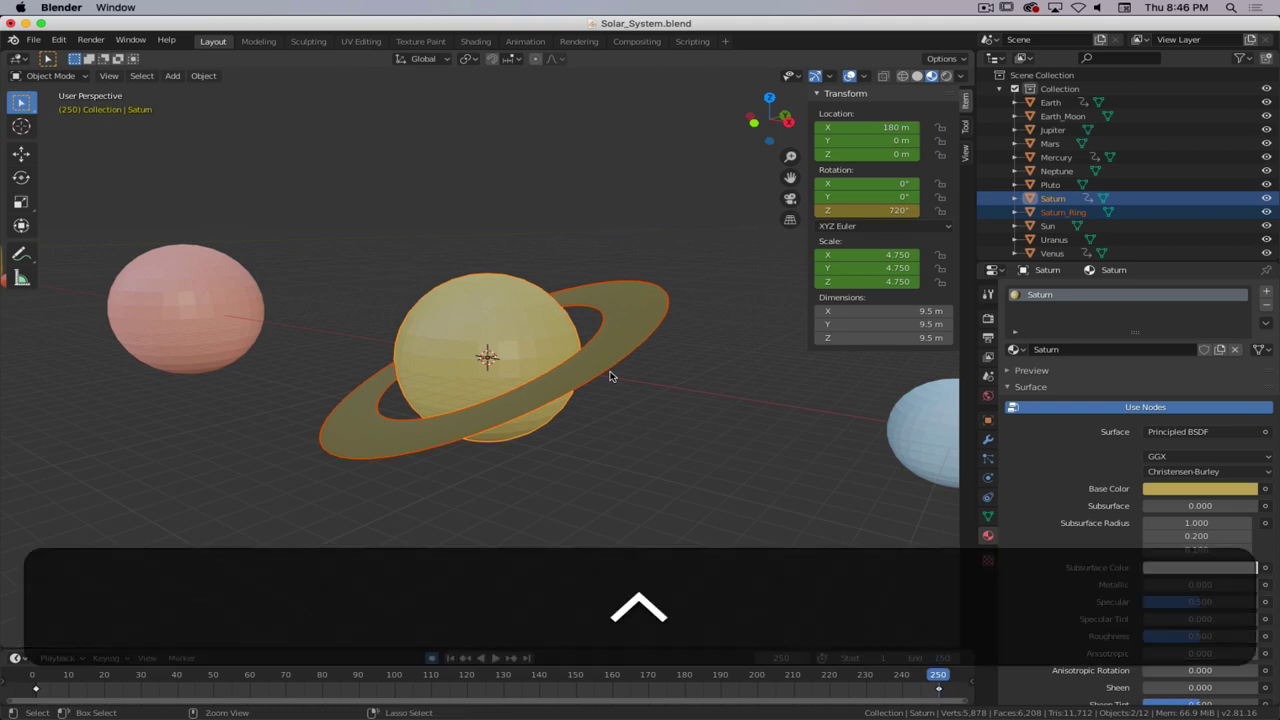
pyautogui.hotkey('ctrl', 'p')
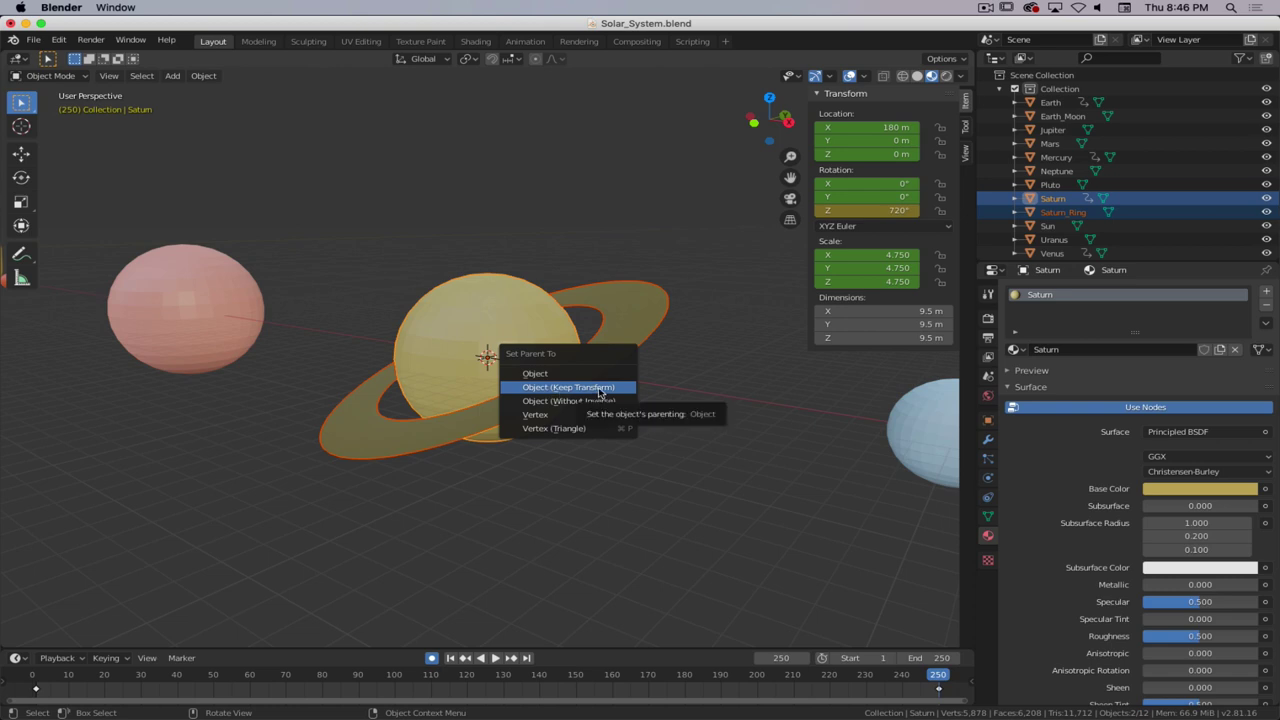
pyautogui.click(600, 391)
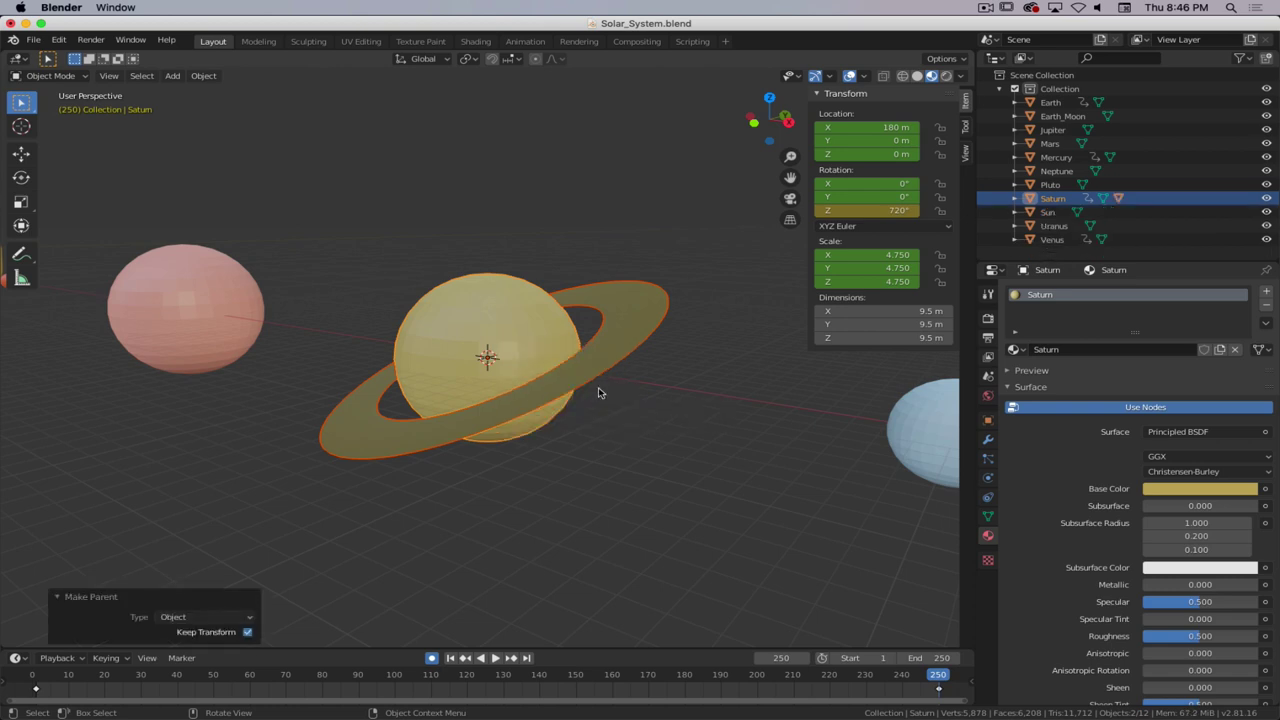
pyautogui.hotkey('alt', 'a')
pyautogui.click(517, 340)
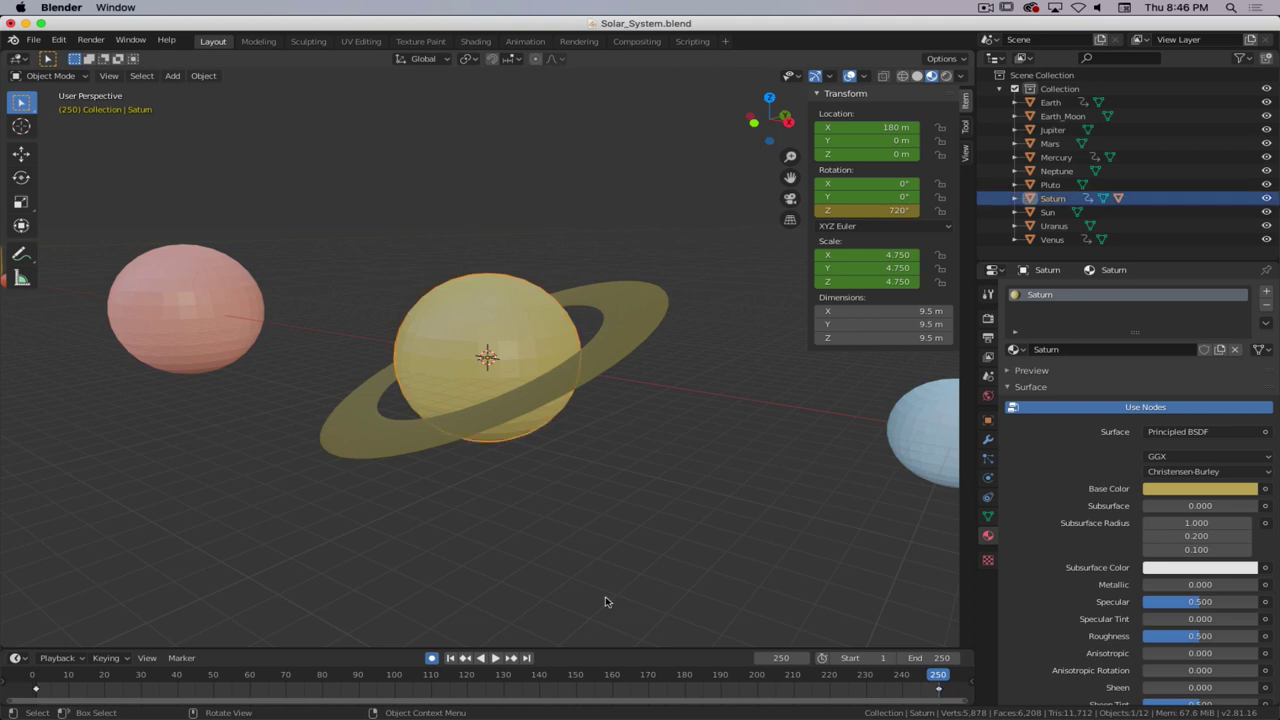
pyautogui.press('space')
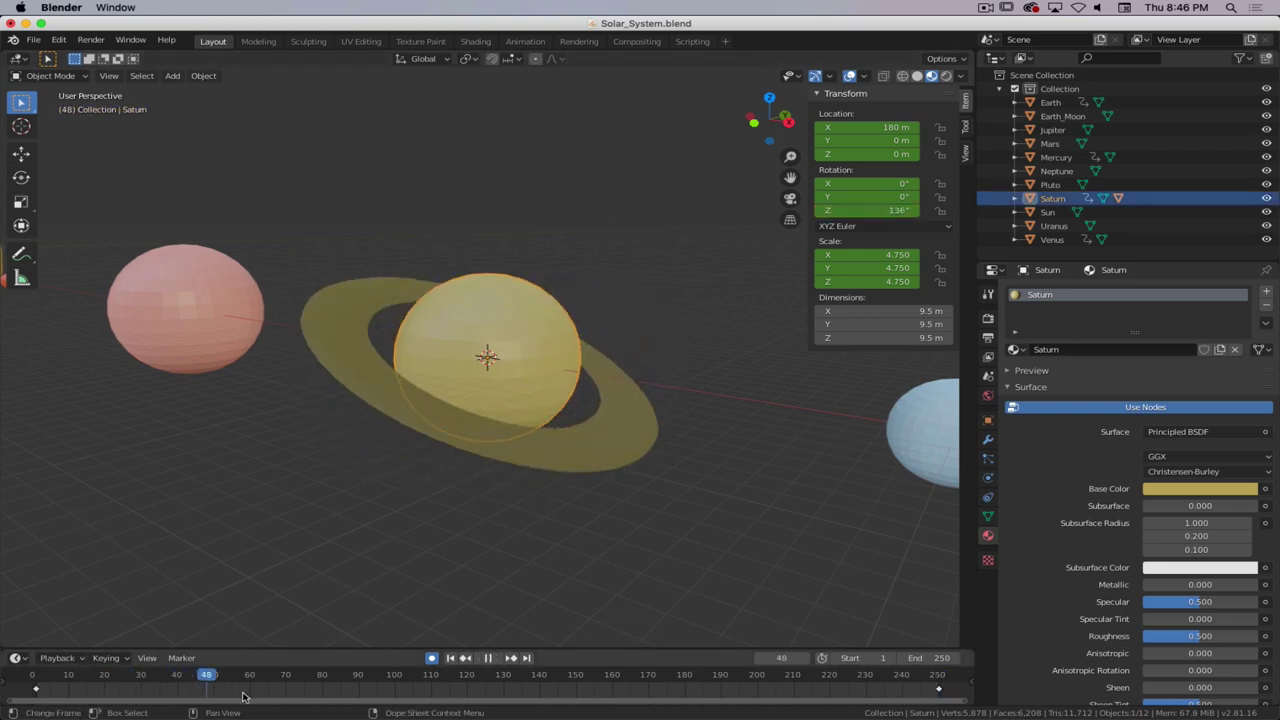
pyautogui.moveTo(665, 700); pyautogui.dragTo(868, 690)
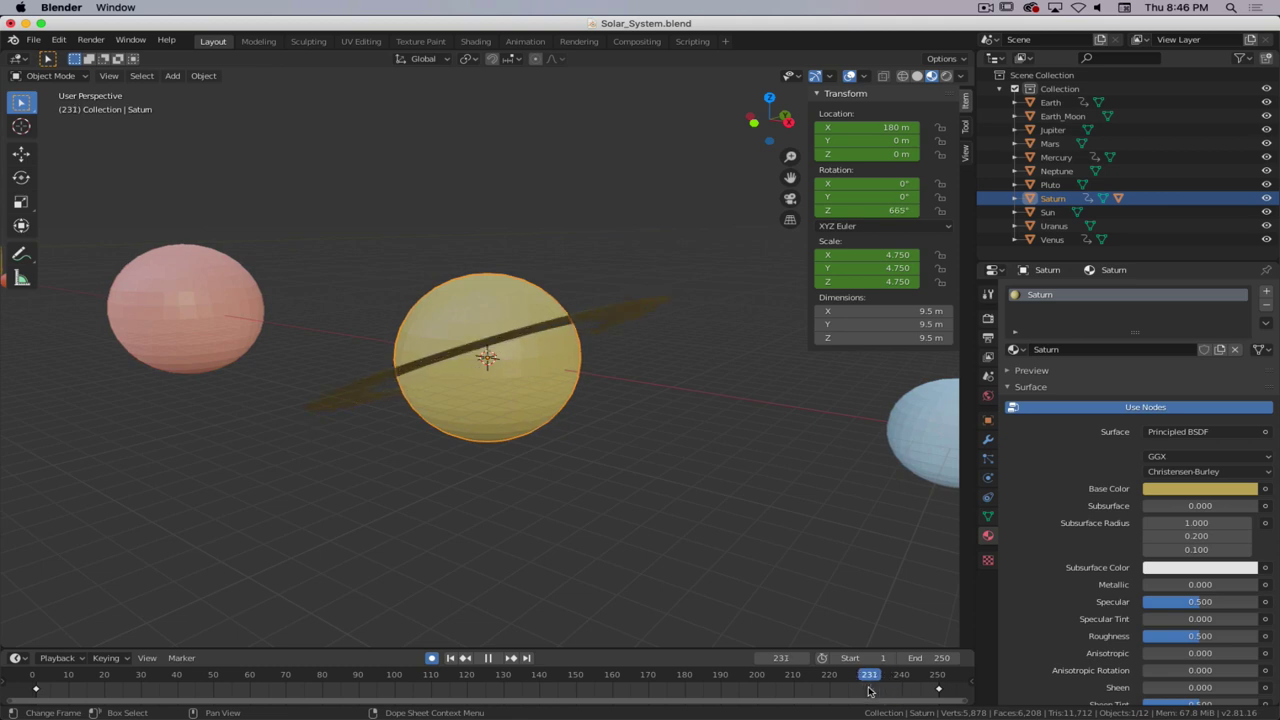
pyautogui.press('space')
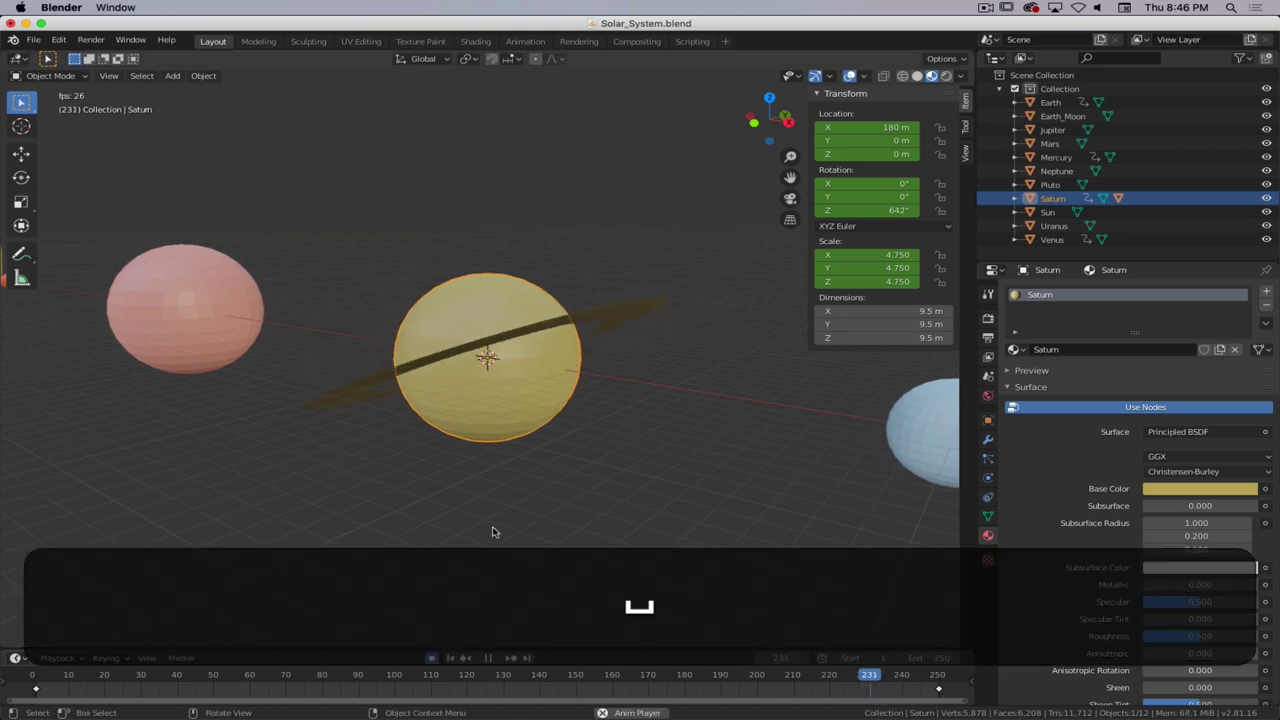
pyautogui.scroll(-6, 451, 504)
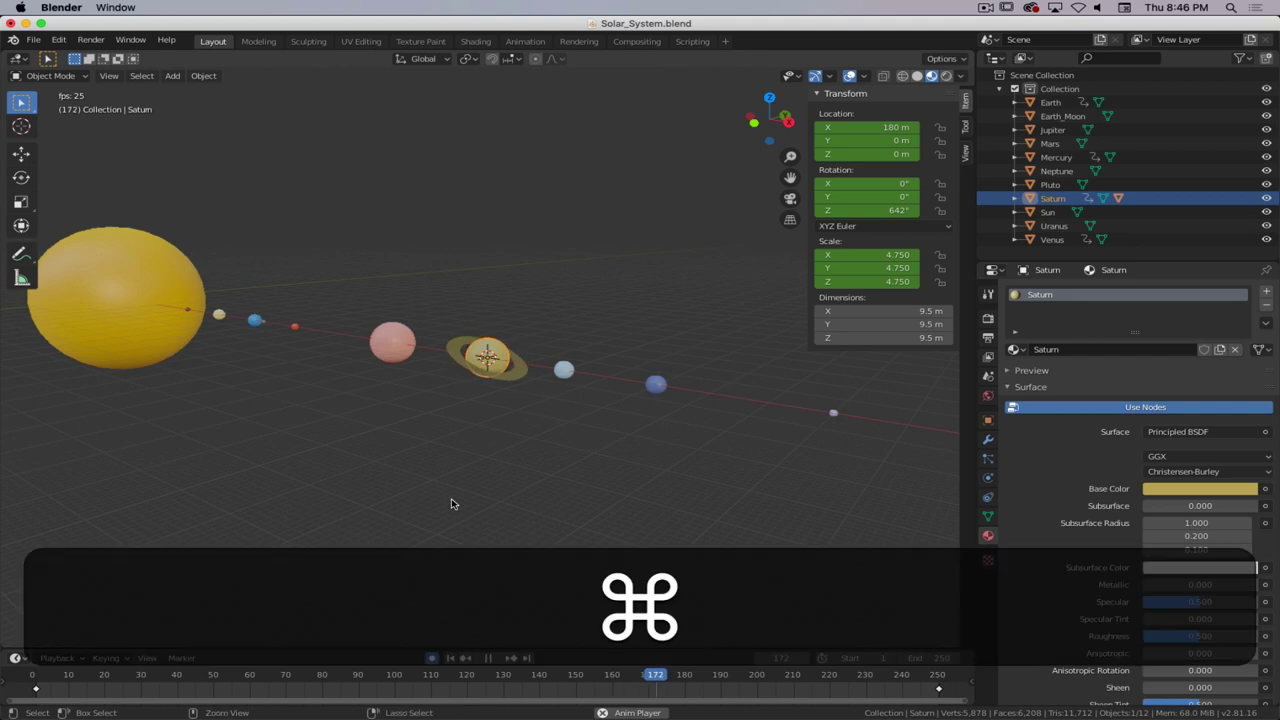
pyautogui.press('super+period')
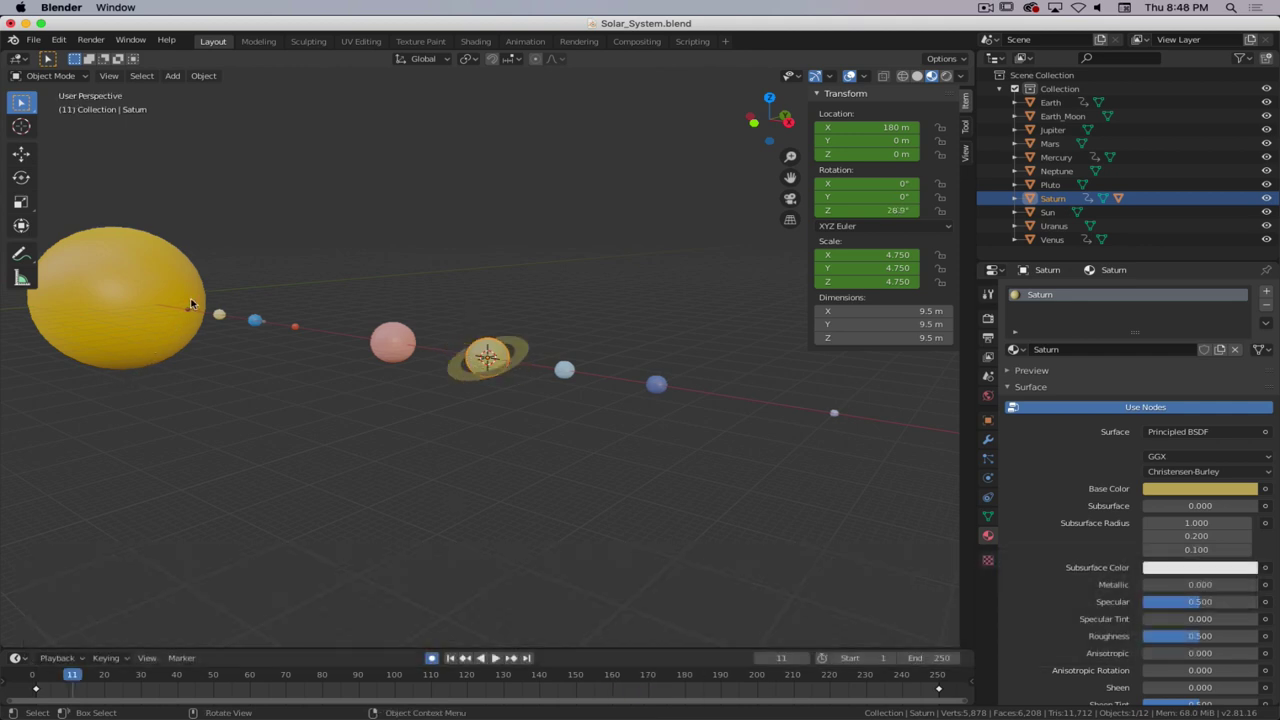
# - Select and frame Mercury, then play and scrub frames to watch its Z rotation
pyautogui.click(192, 313)
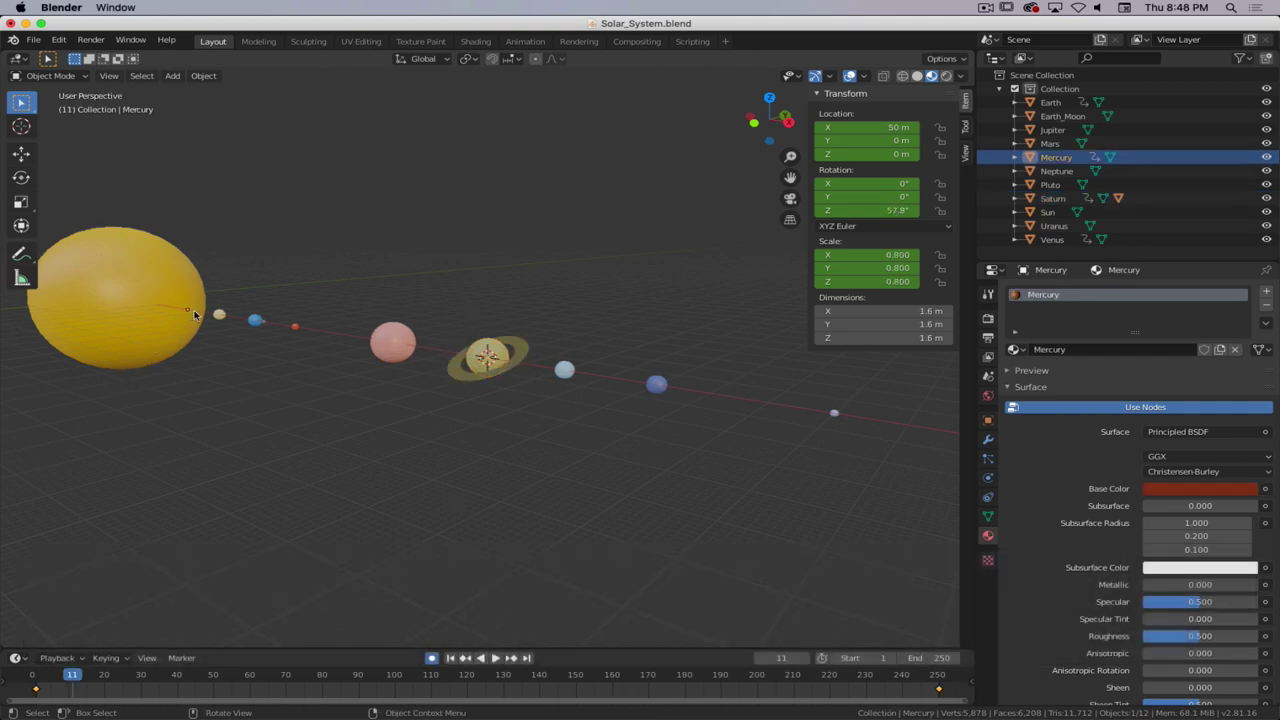
pyautogui.press('KP_Decimal')
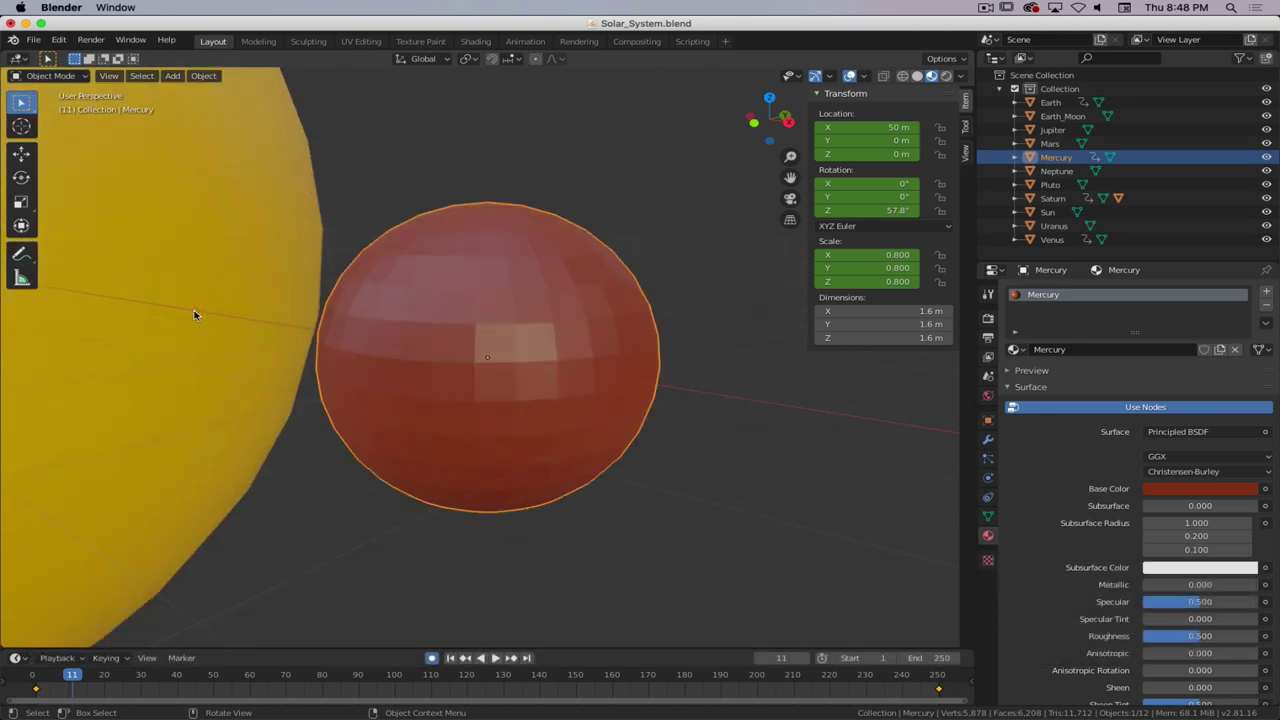
pyautogui.scroll(-5, 477, 362)
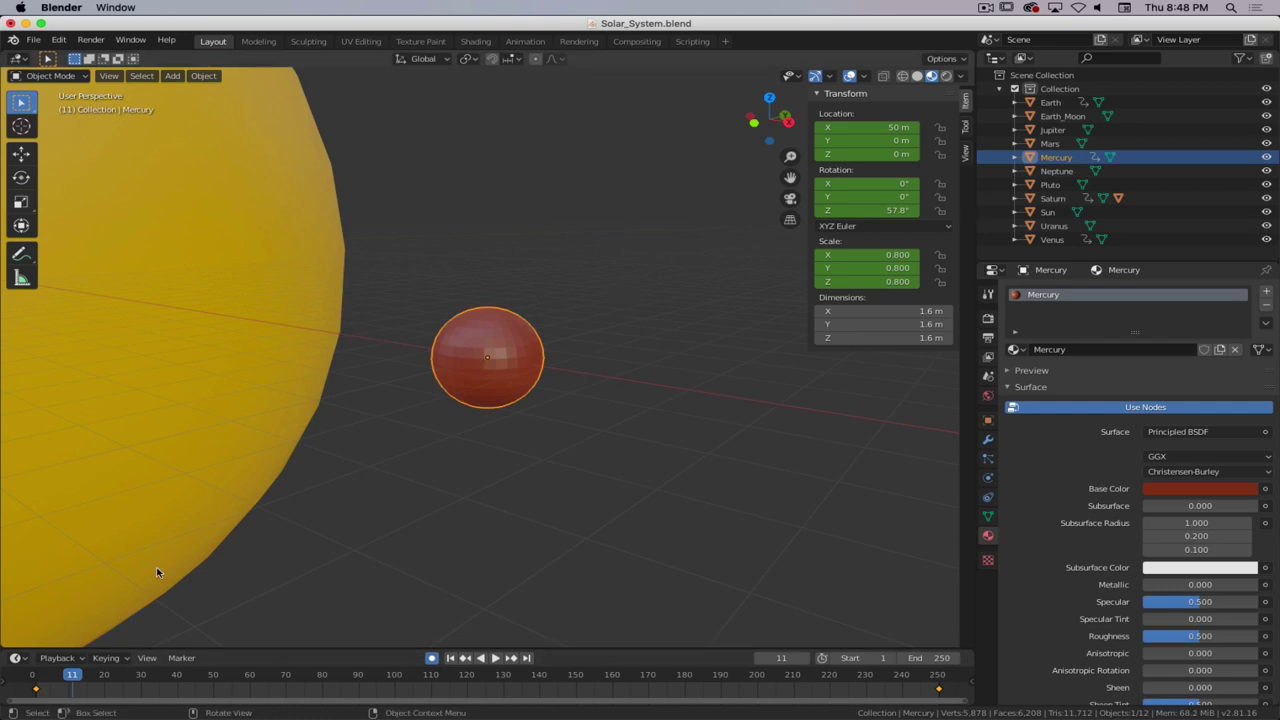
pyautogui.press('space')
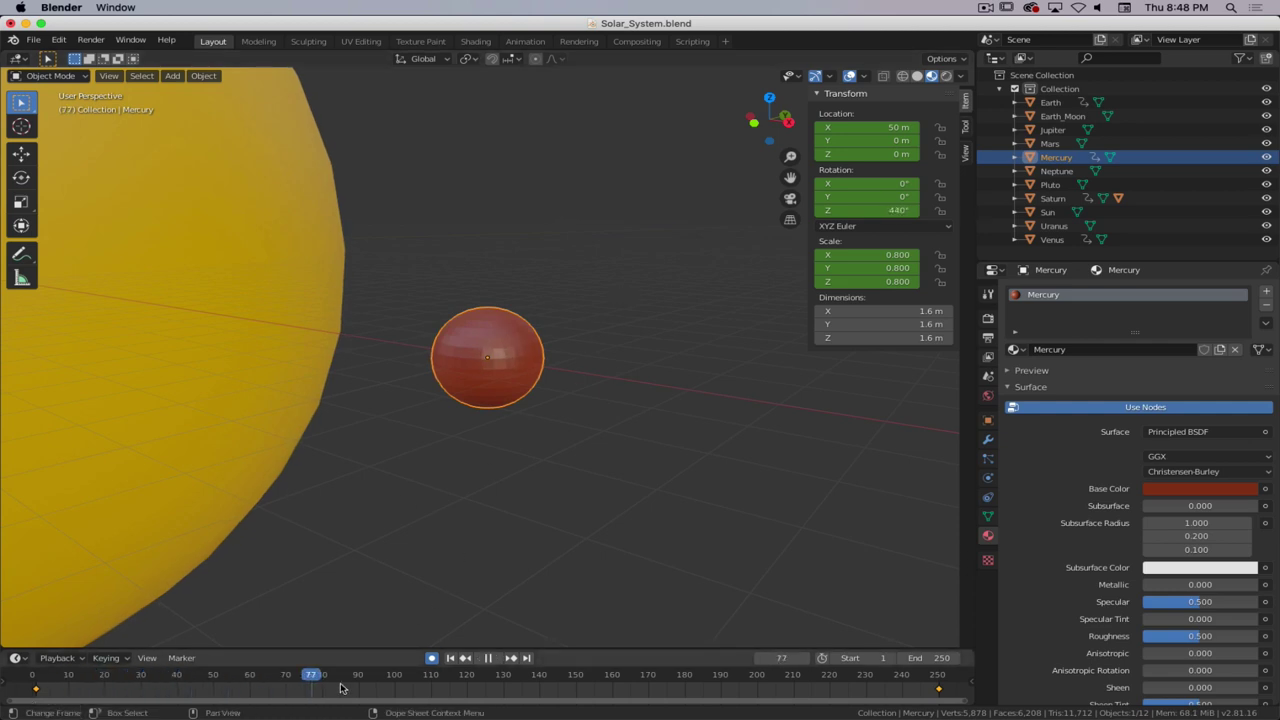
pyautogui.moveTo(492, 685); pyautogui.dragTo(36, 678)
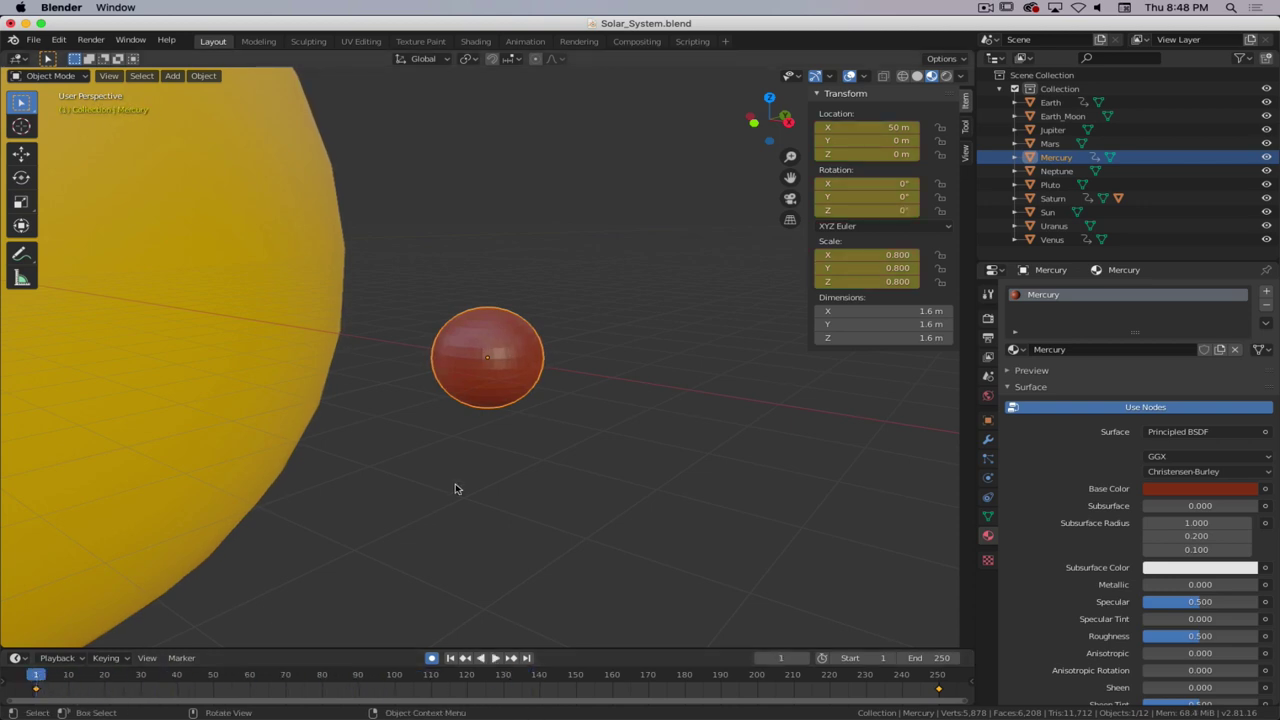
pyautogui.scroll(-8, 455, 489)
pyautogui.scroll(8, 455, 489)
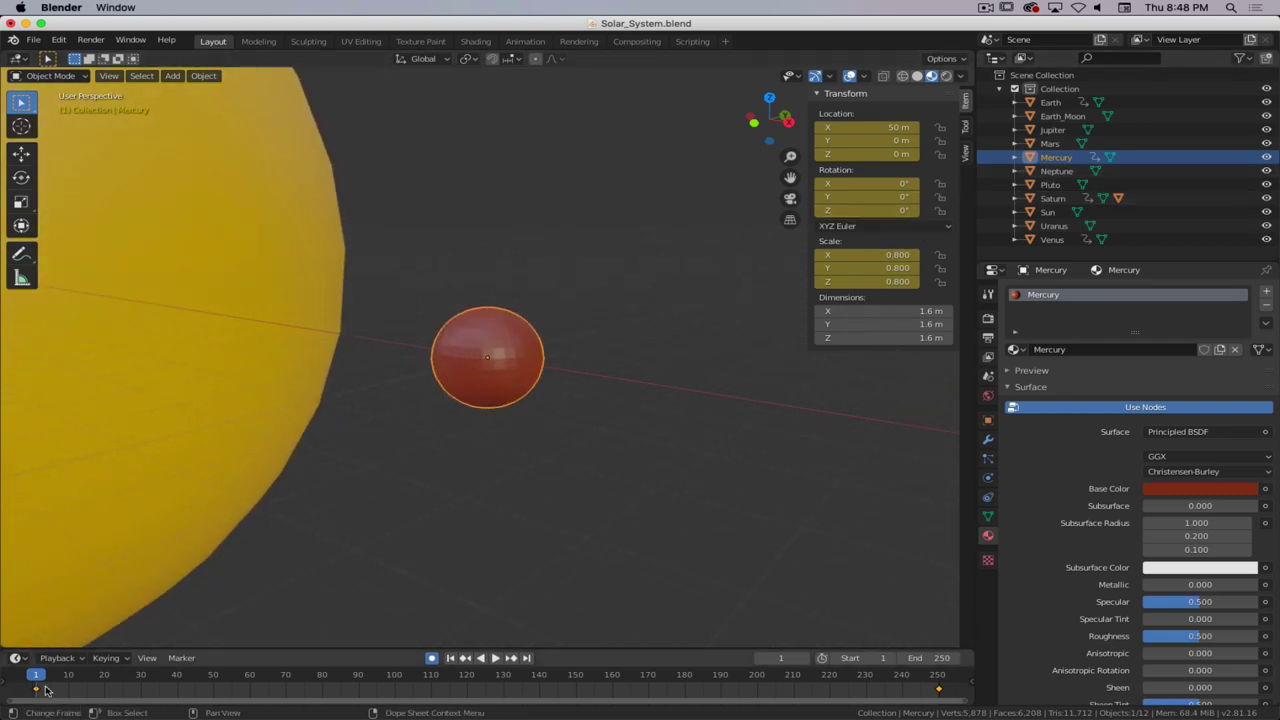
pyautogui.moveTo(38, 677)
pyautogui.mouseDown()
pyautogui.moveTo(486, 677)
pyautogui.moveTo(46, 676)
pyautogui.mouseUp()
pyautogui.press('super+period')
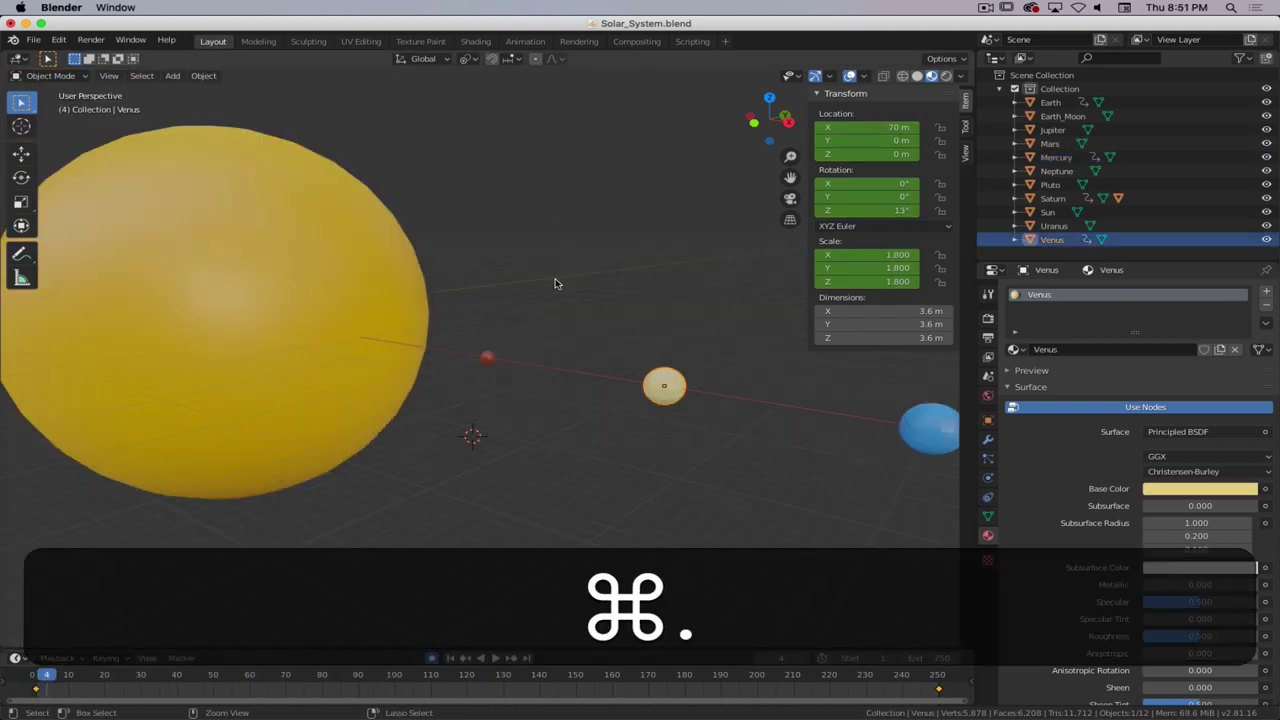
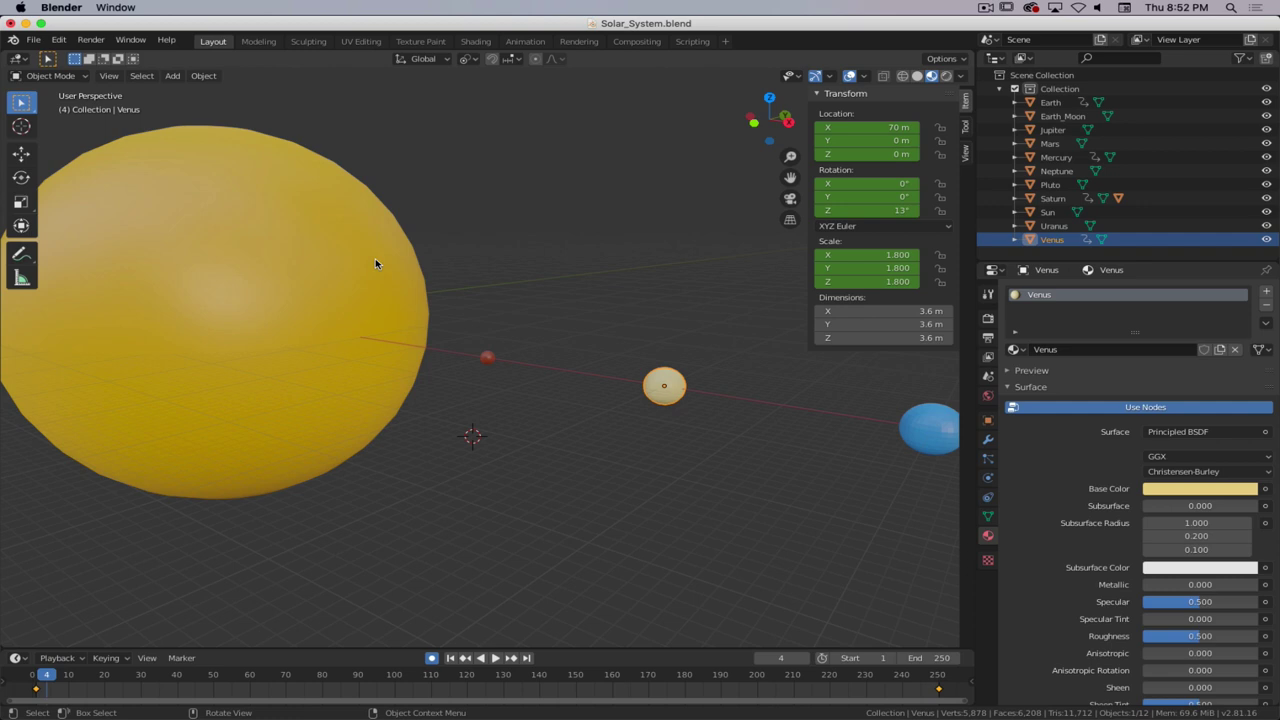
# - Switch the viewport to wireframe shading
pyautogui.scroll(-4, 360, 377)
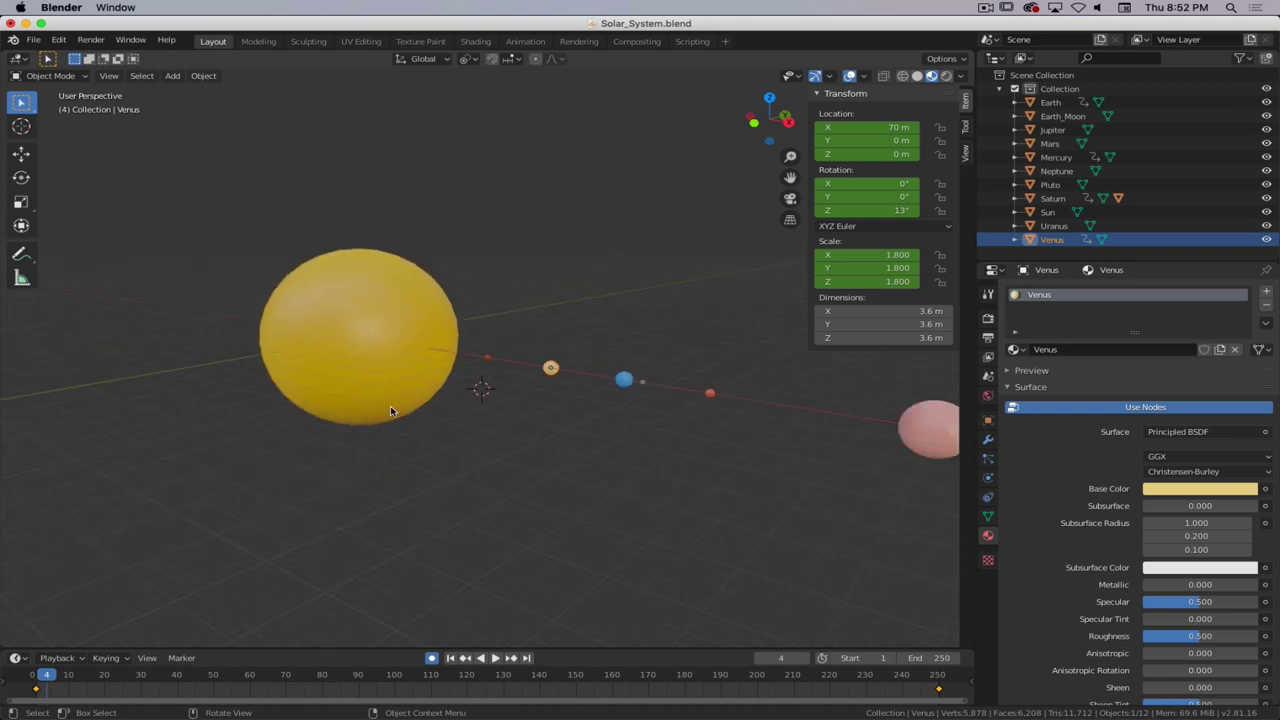
pyautogui.press('z')
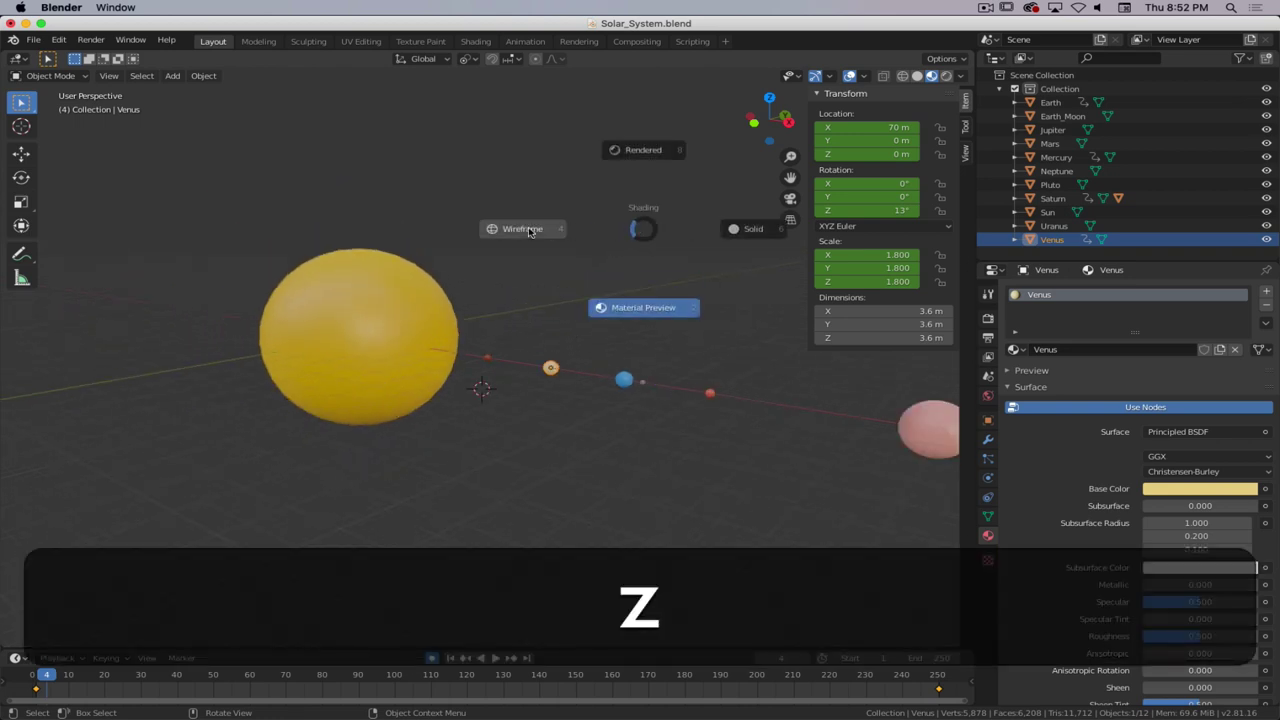
pyautogui.click(530, 232)
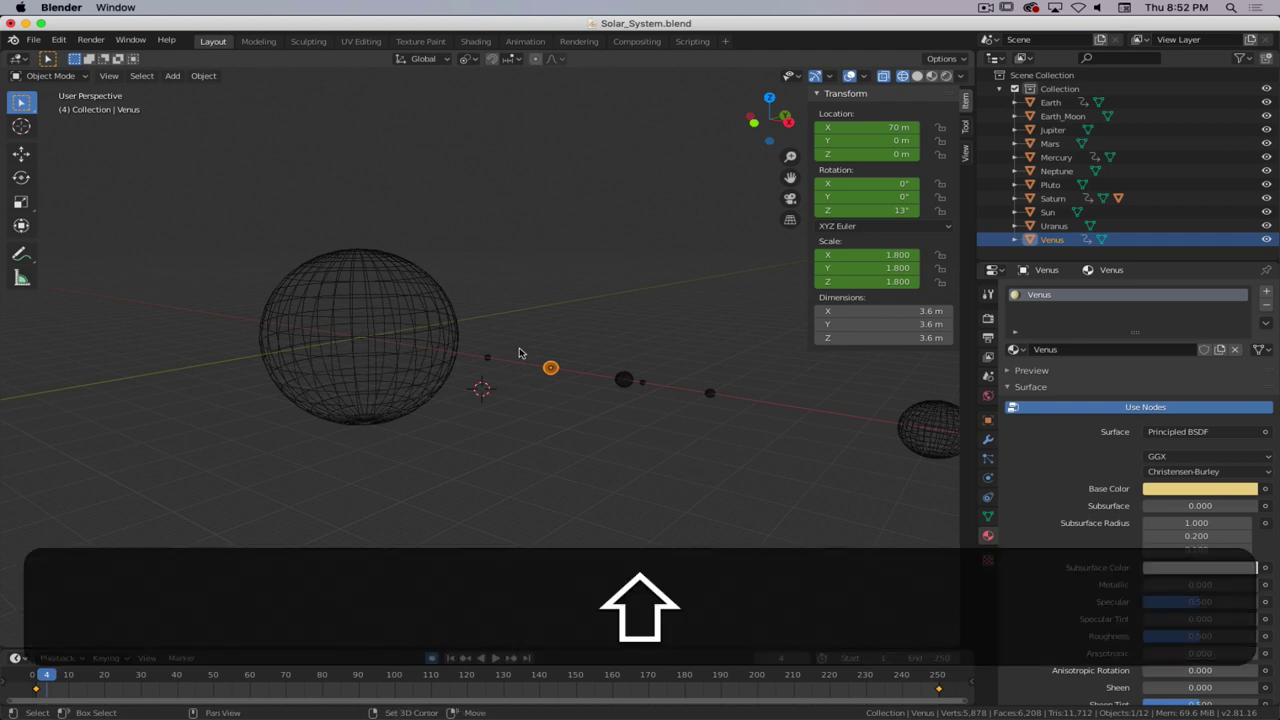
# - Snap the 3D cursor to the world origin and orbit to a lower side-on view
pyautogui.hotkey('shift', 's')
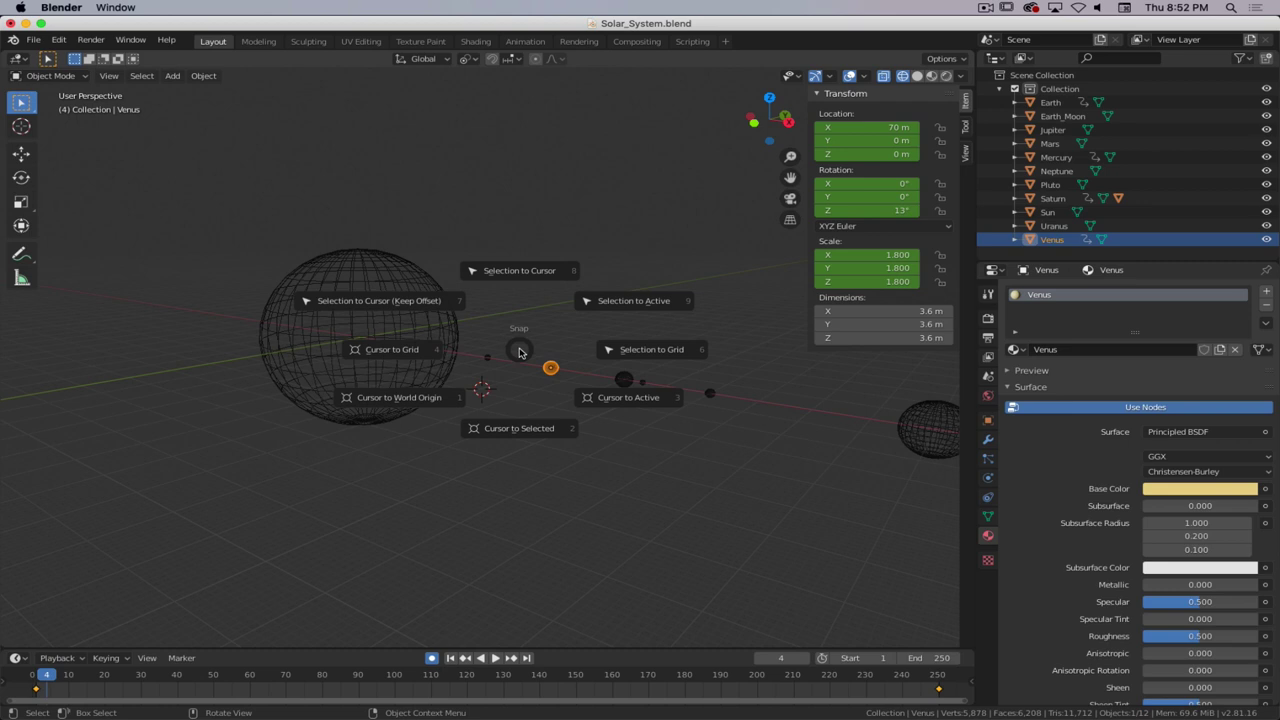
pyautogui.click(416, 400)
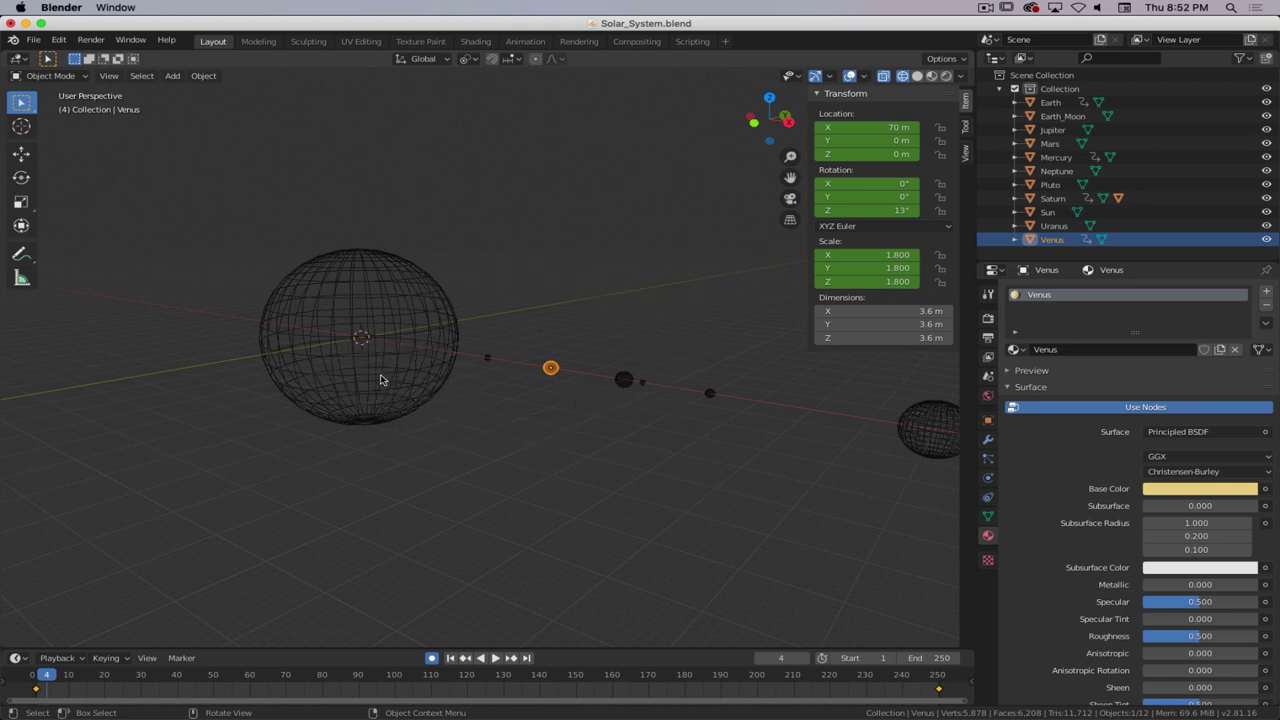
pyautogui.moveTo(380, 374); pyautogui.dragTo(417, 388, button='middle')
pyautogui.keyDown('shift'); pyautogui.scroll(10, 580, 389); pyautogui.keyUp('shift')
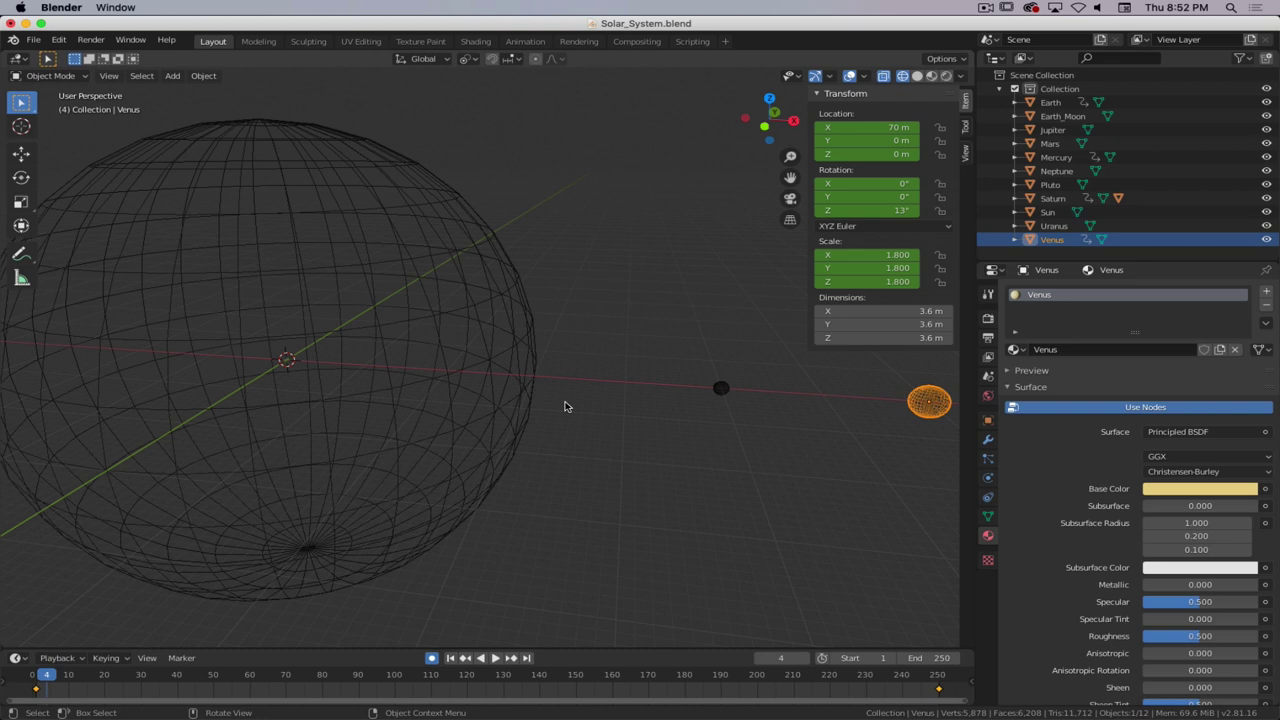
# - Add a Plain Axes empty at the world origin and frame it in the view
pyautogui.hotkey('shift', 'a')
pyautogui.moveTo(558, 410)
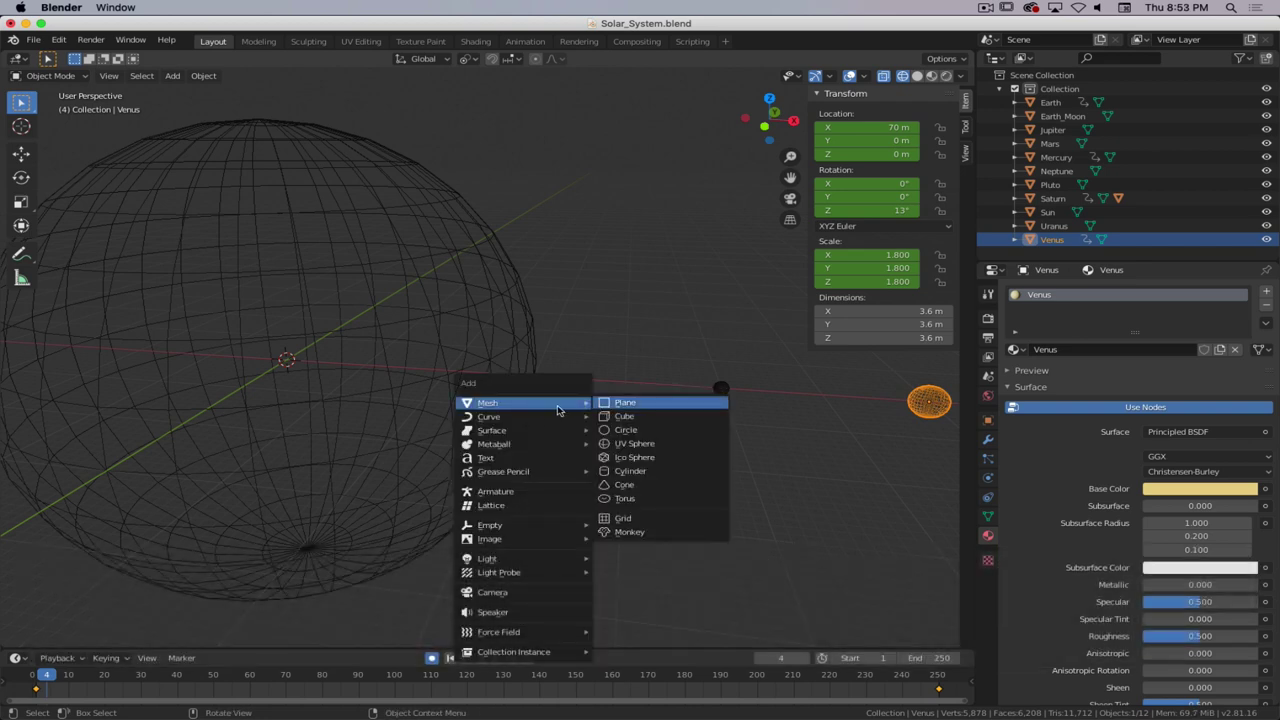
pyautogui.moveTo(541, 526)
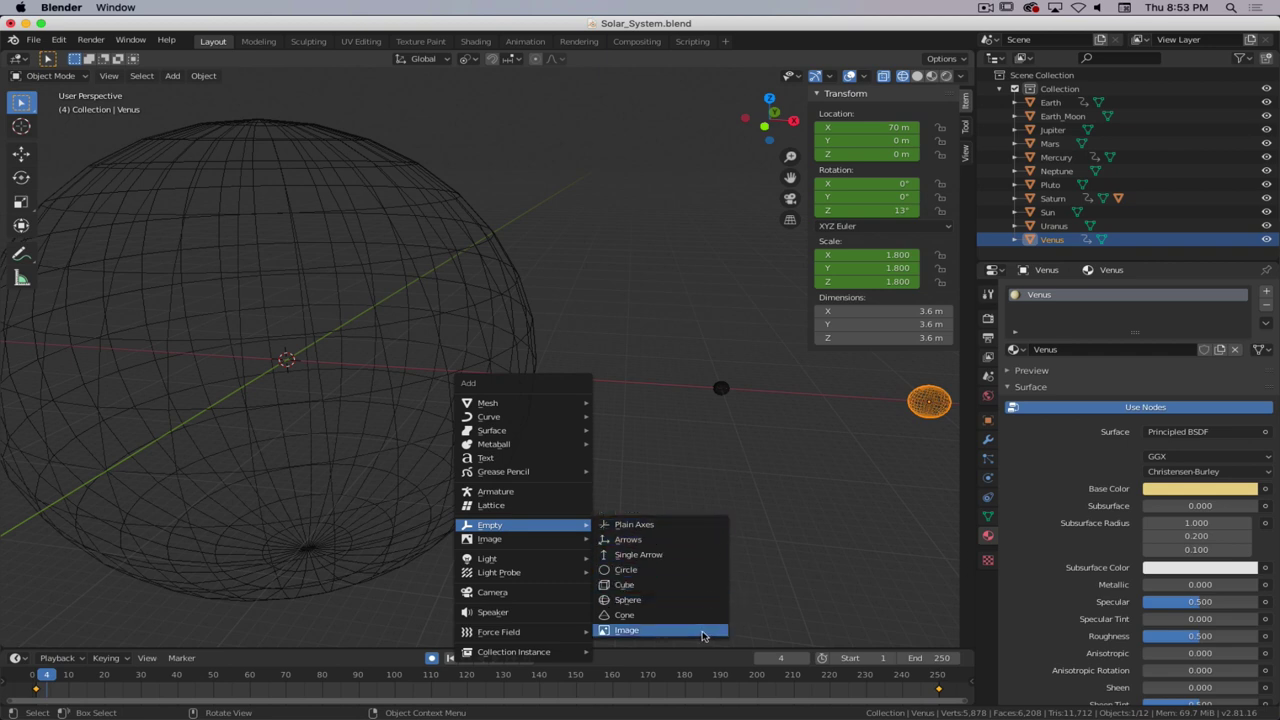
pyautogui.click(686, 524)
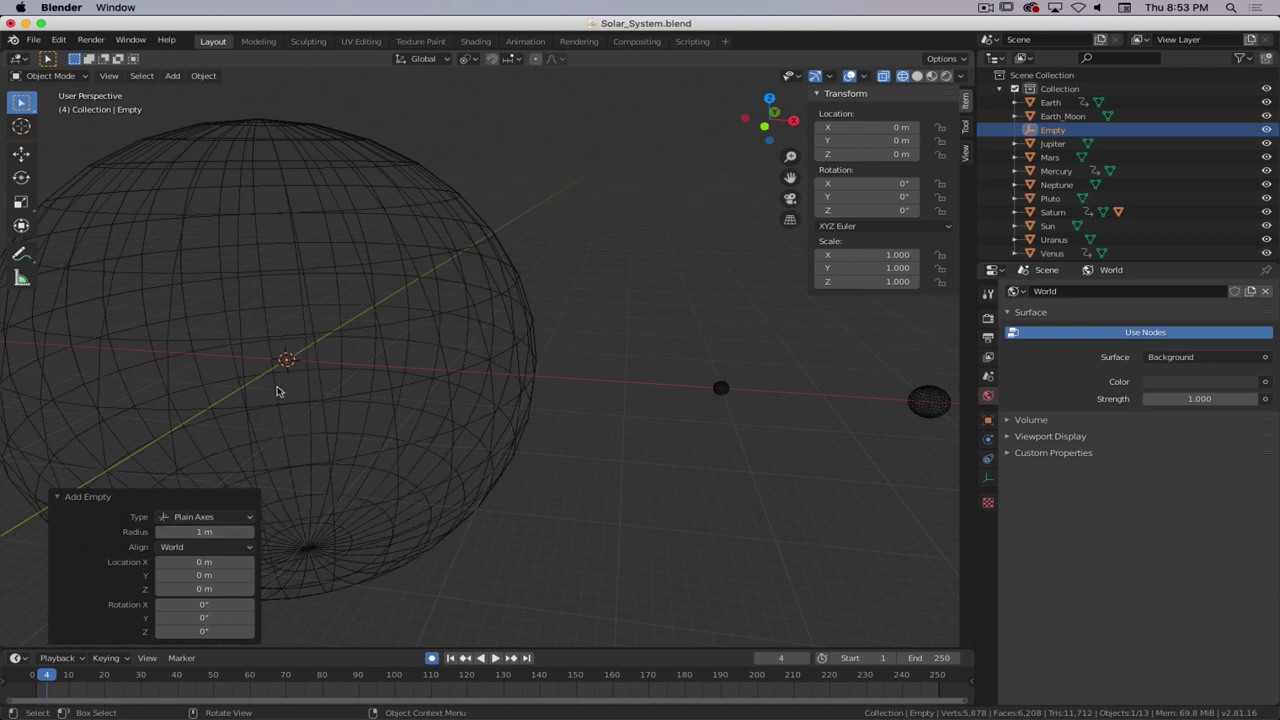
pyautogui.press('KP_Decimal')
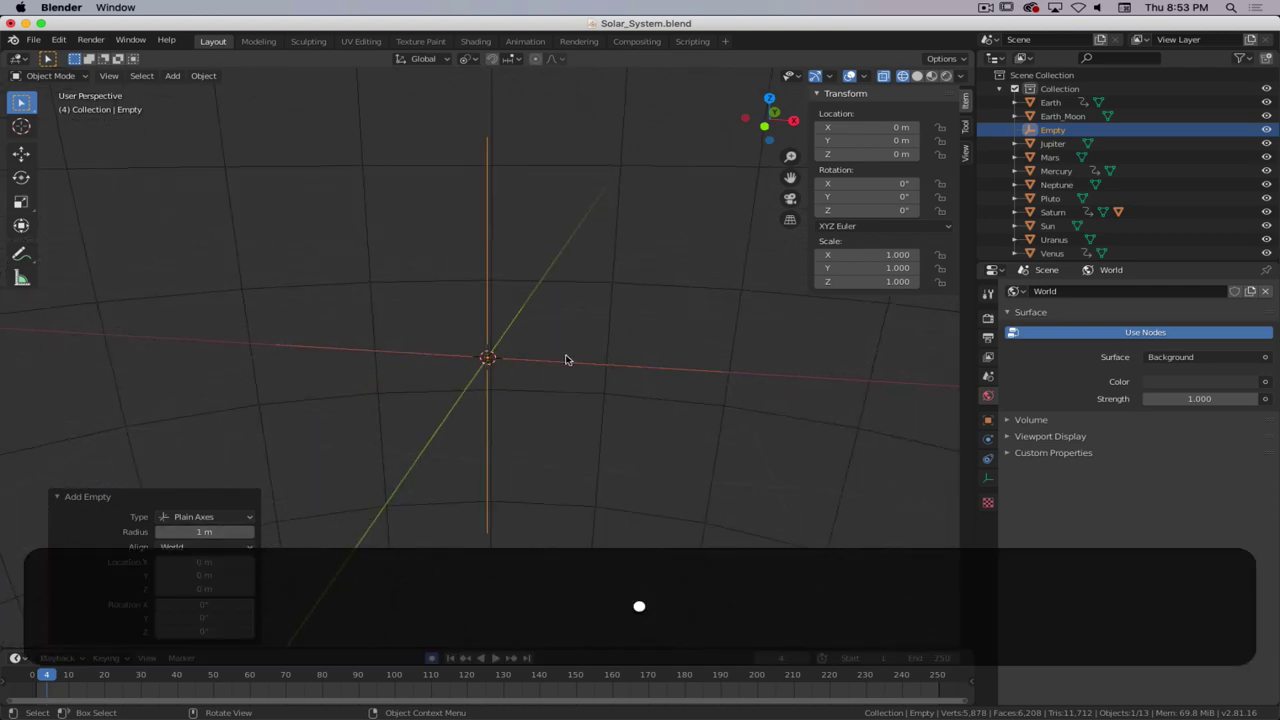
pyautogui.moveTo(585, 322); pyautogui.dragTo(511, 229, button='middle')
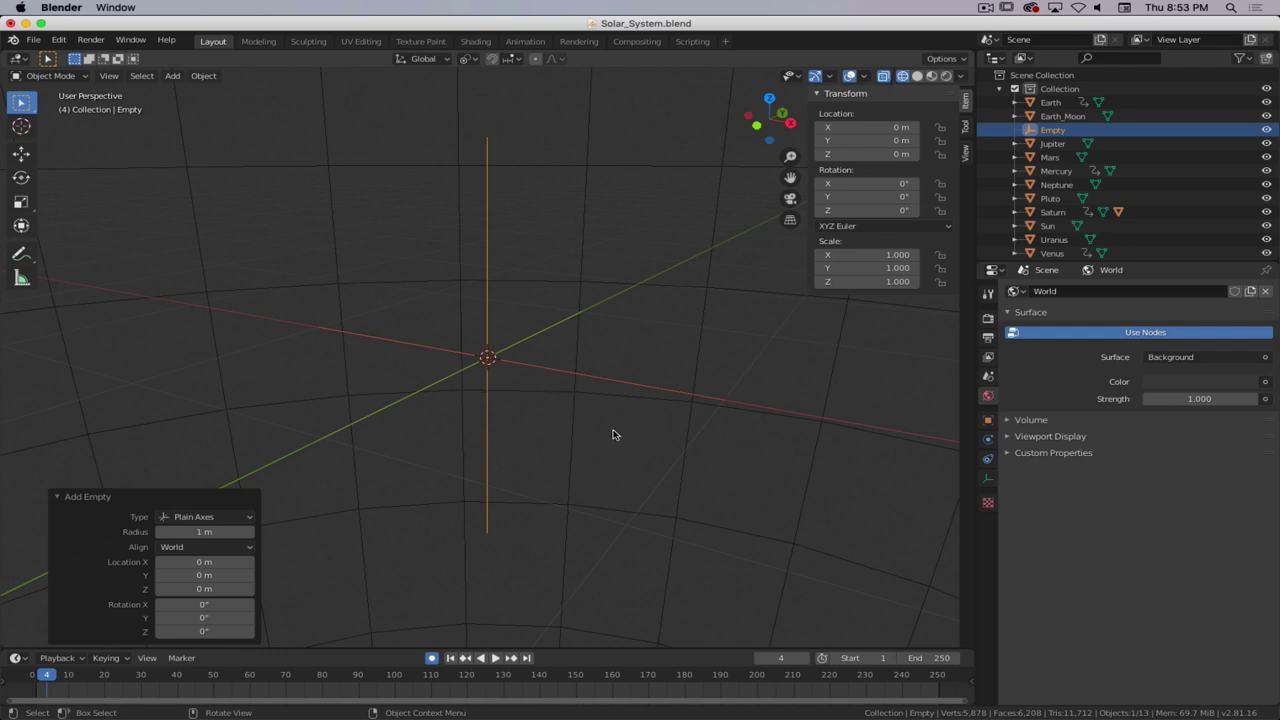
pyautogui.press('w')
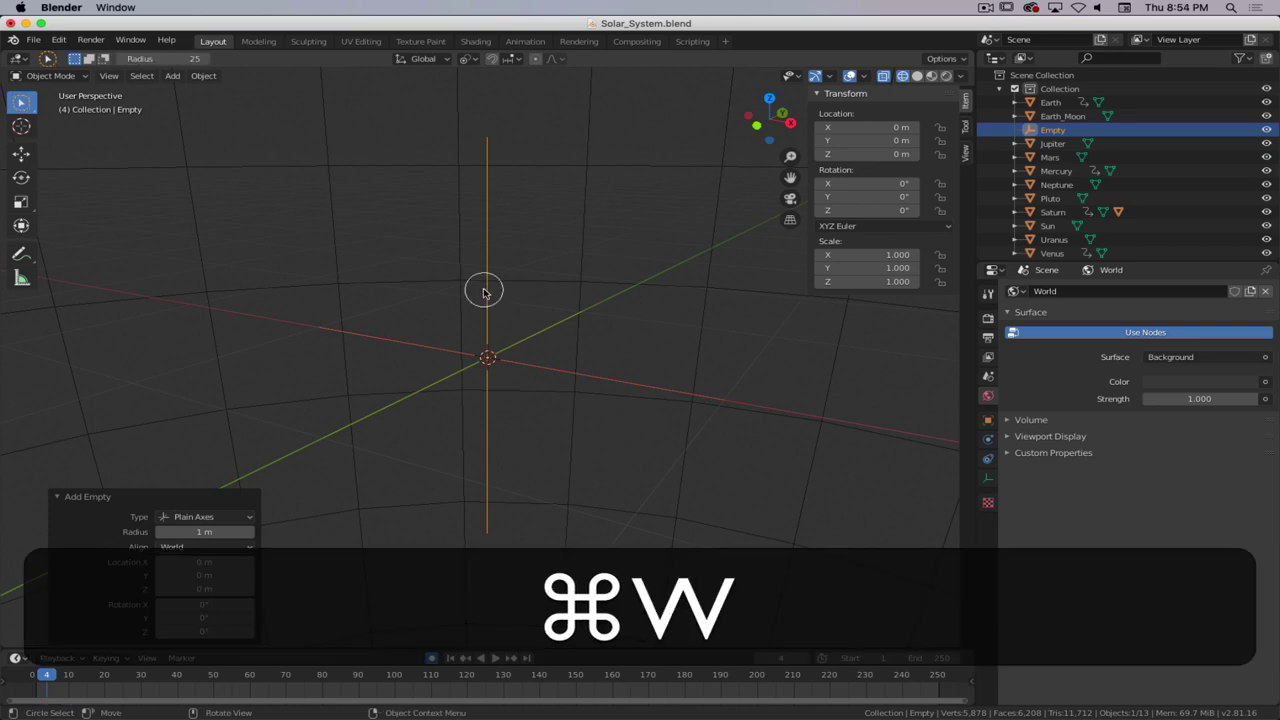
pyautogui.press('w')
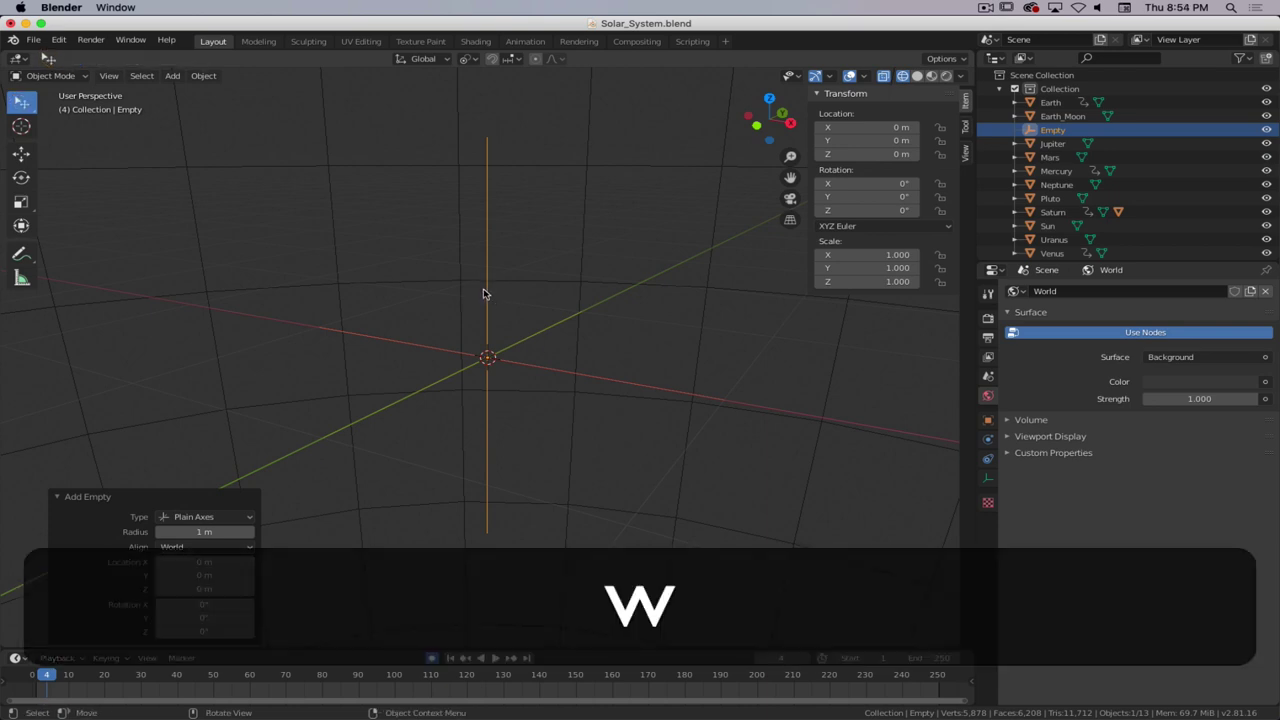
pyautogui.press('g')
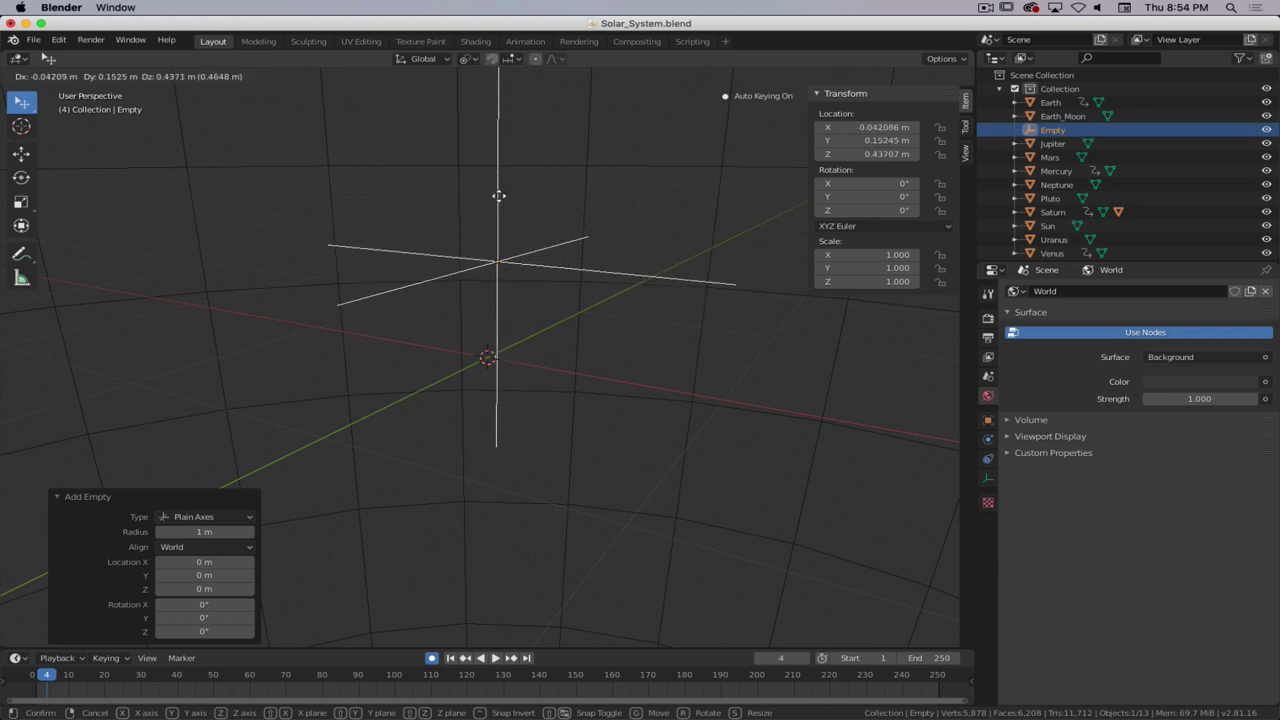
pyautogui.rightClick(498, 196)
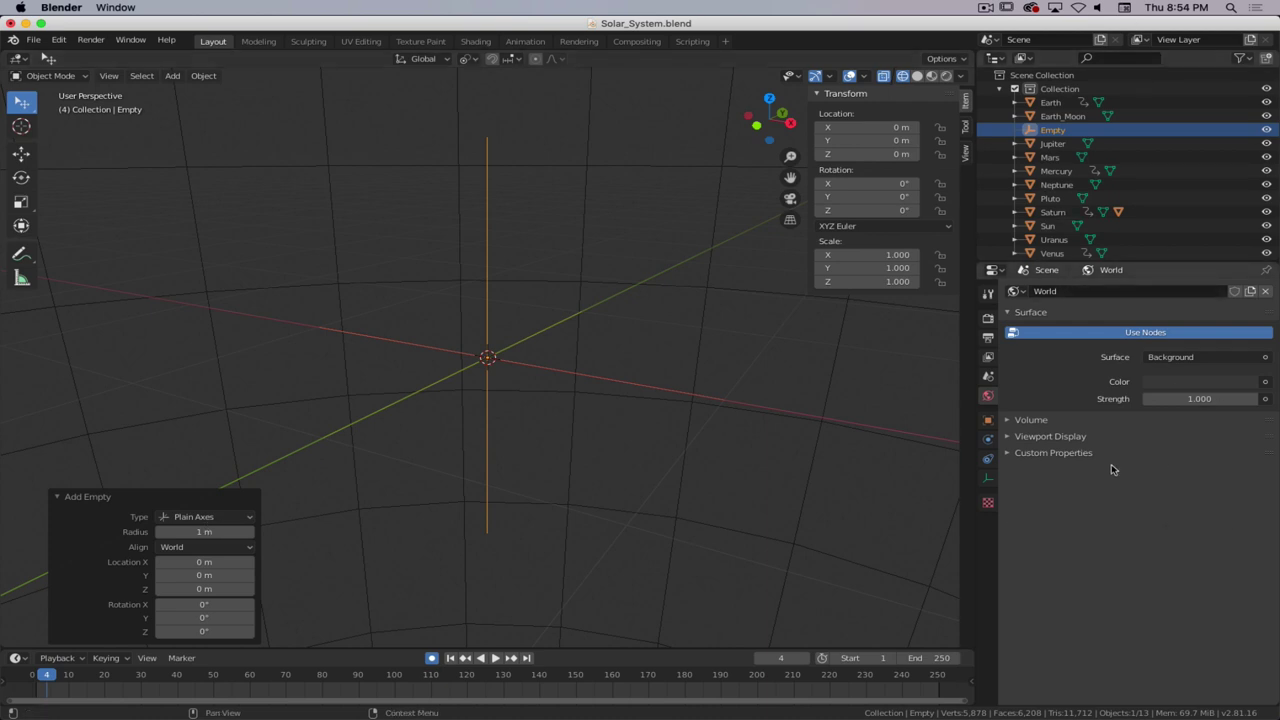
# - In the empty's data properties, try Arrows, Single Arrow, Circle, Cube and Plain Axes display
pyautogui.click(988, 478)
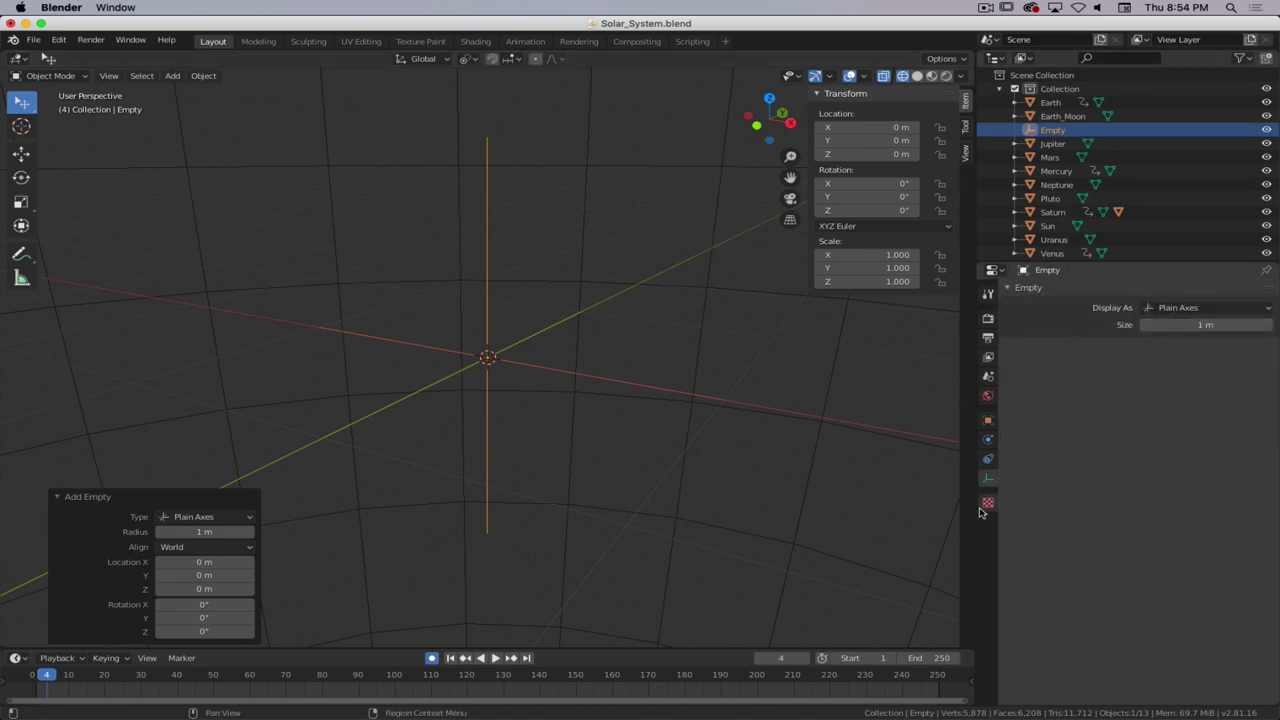
pyautogui.click(1205, 309)
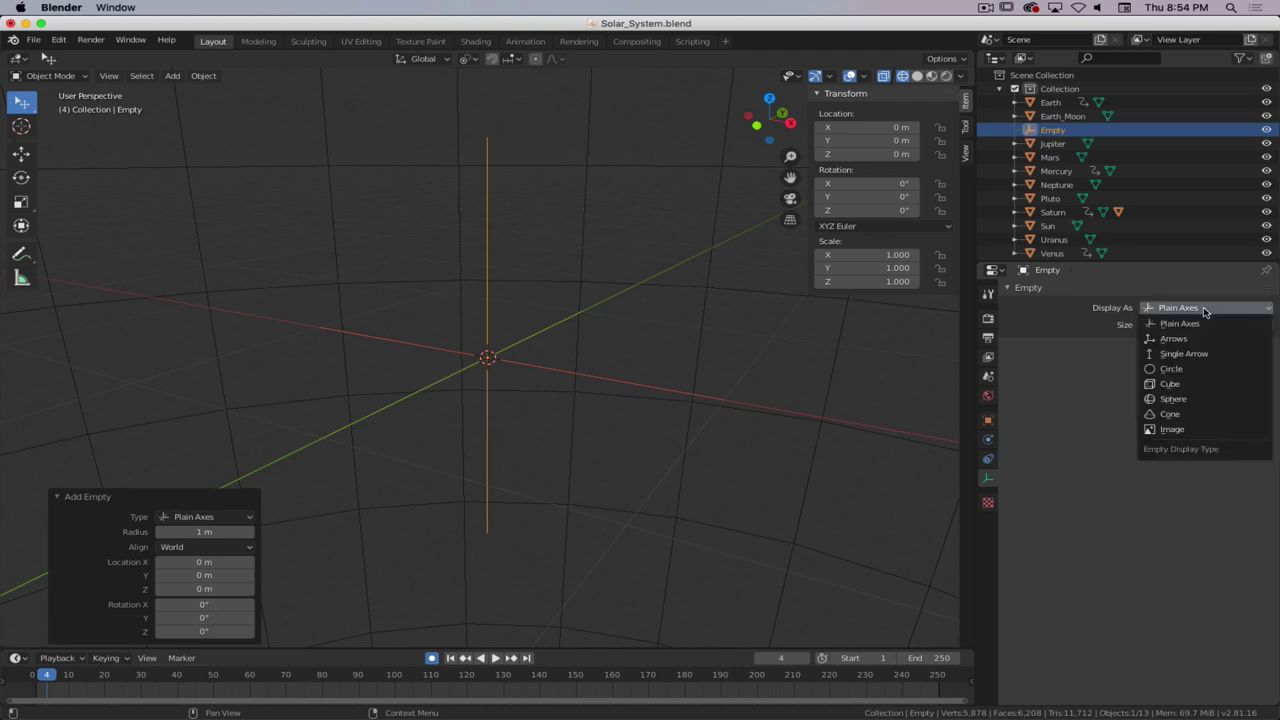
pyautogui.click(1212, 338)
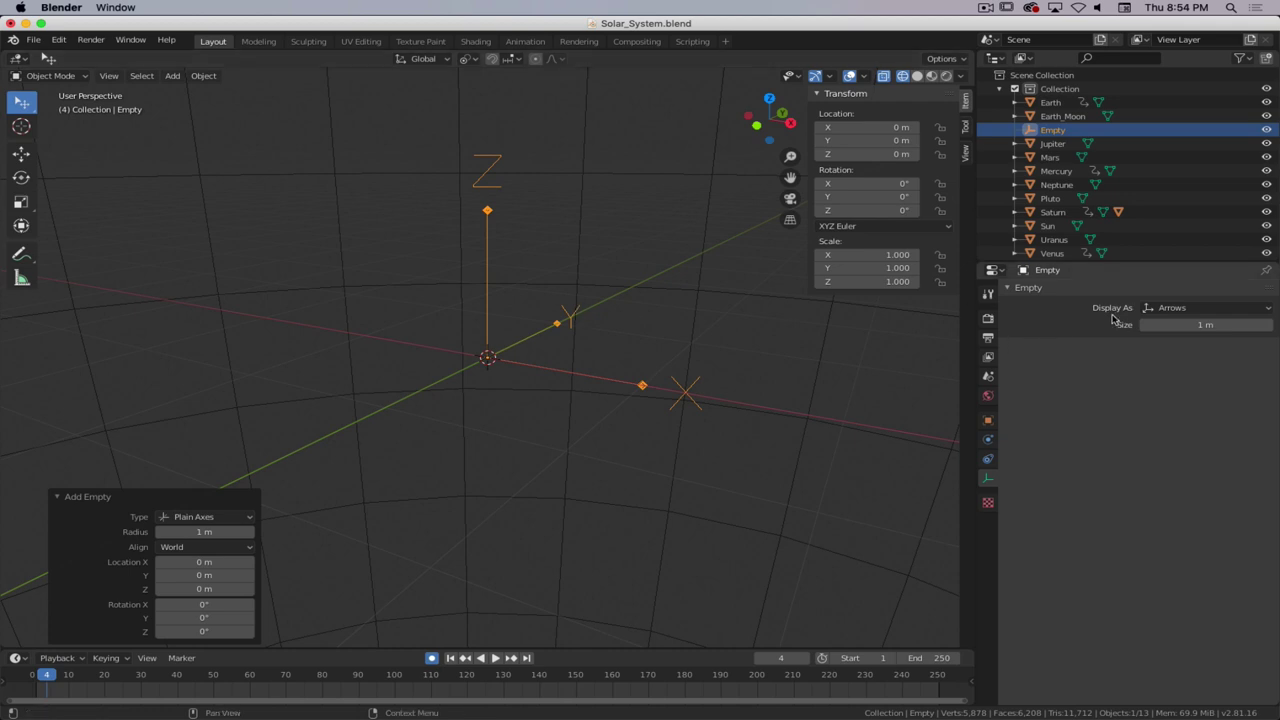
pyautogui.click(1162, 318)
pyautogui.click(1190, 356)
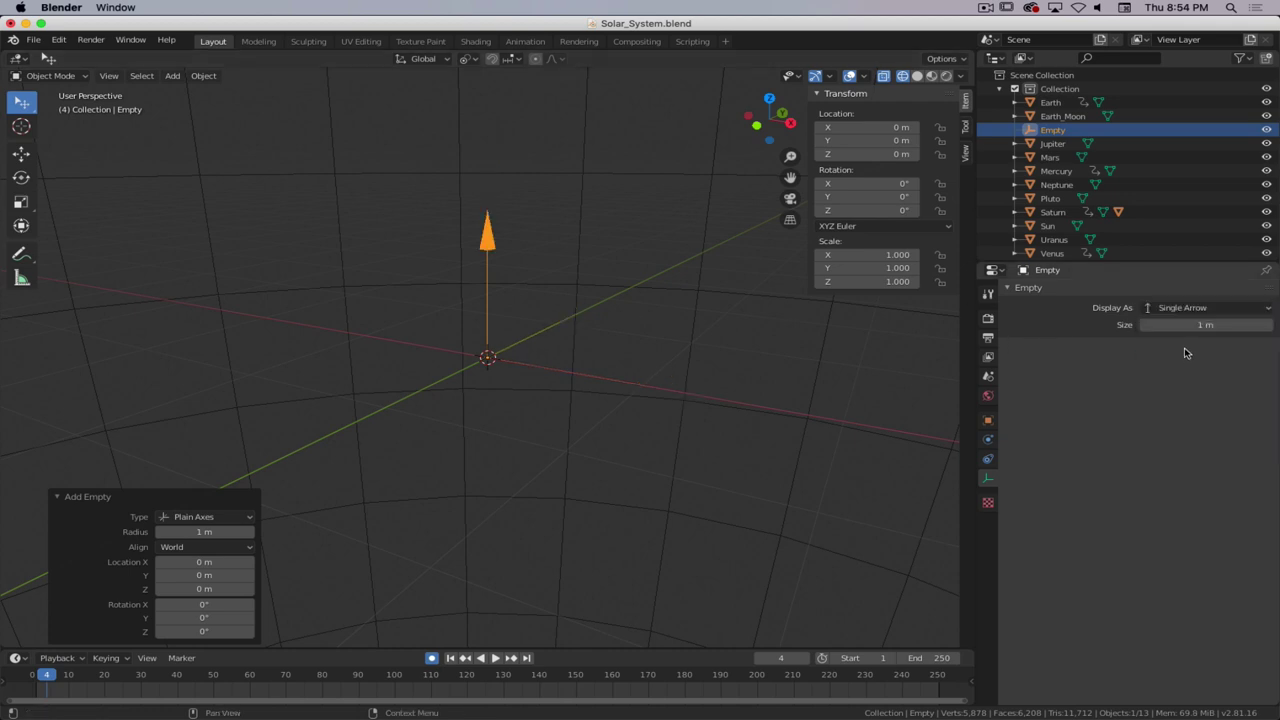
pyautogui.click(1190, 310)
pyautogui.click(1192, 372)
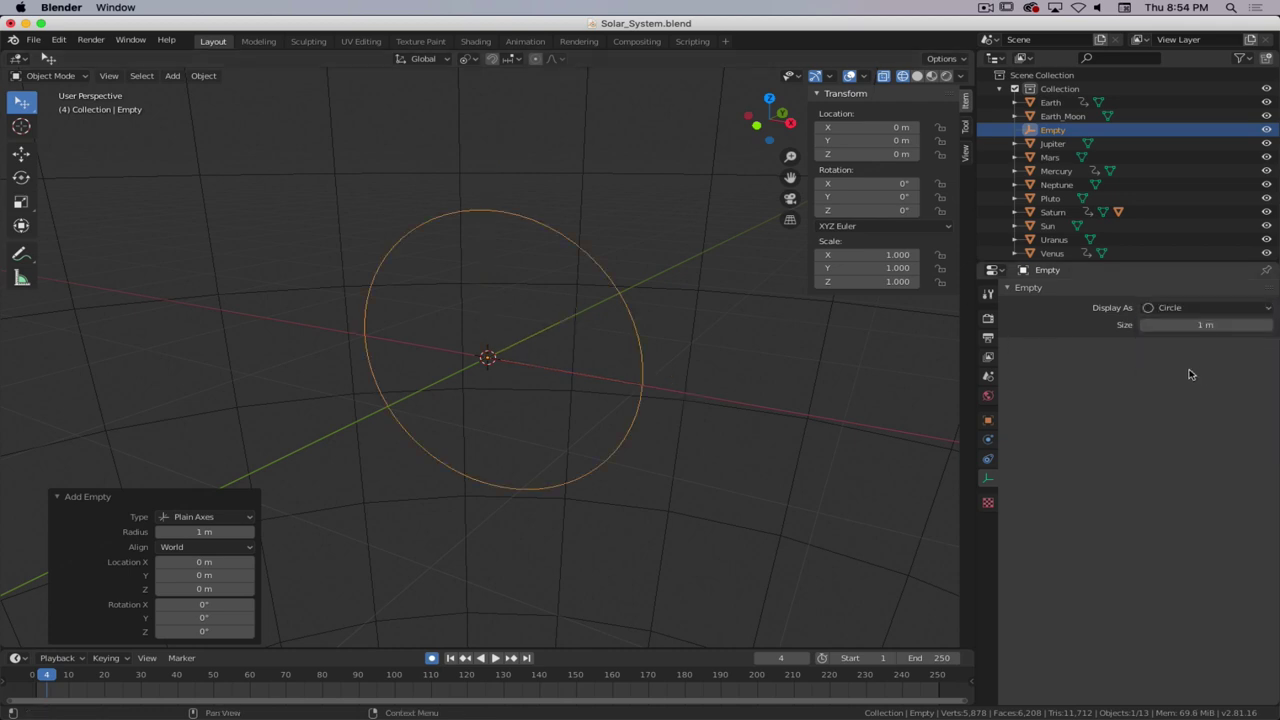
pyautogui.click(1183, 310)
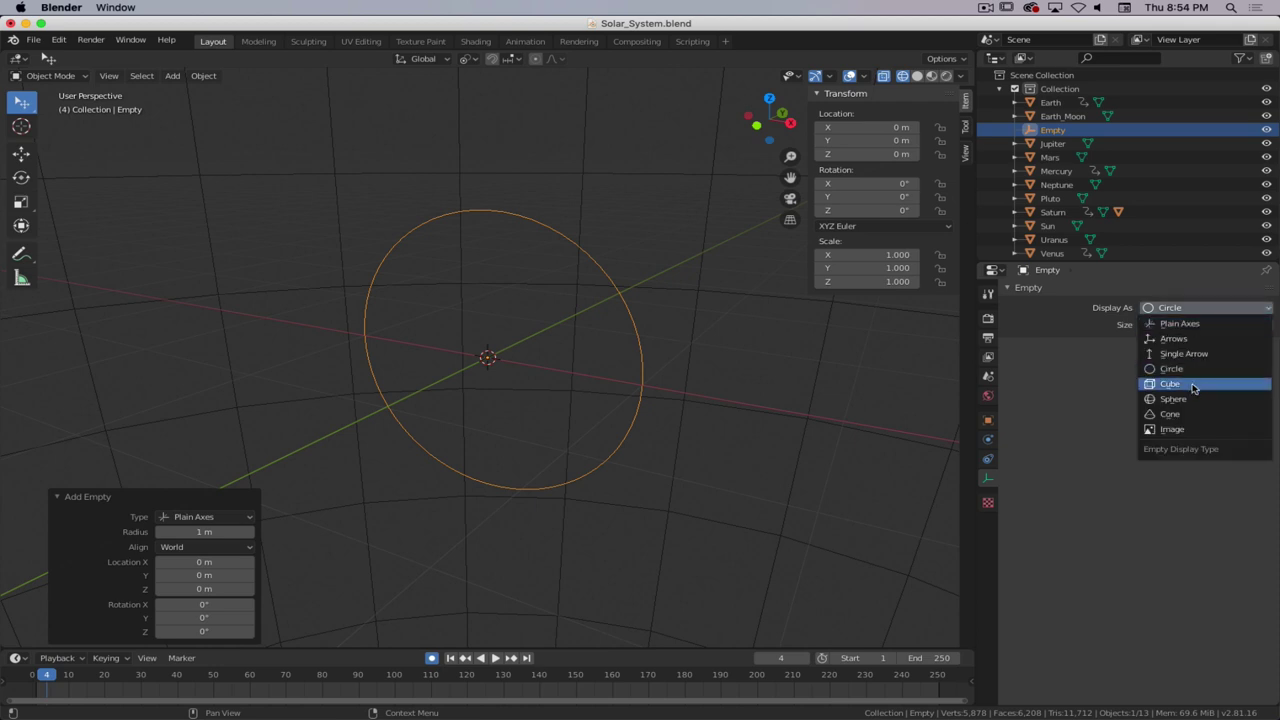
pyautogui.click(1192, 384)
pyautogui.click(1200, 310)
pyautogui.click(1182, 323)
# - Try Sphere, Cone and Image display, then set the empty back to Plain Axes
pyautogui.click(1193, 310)
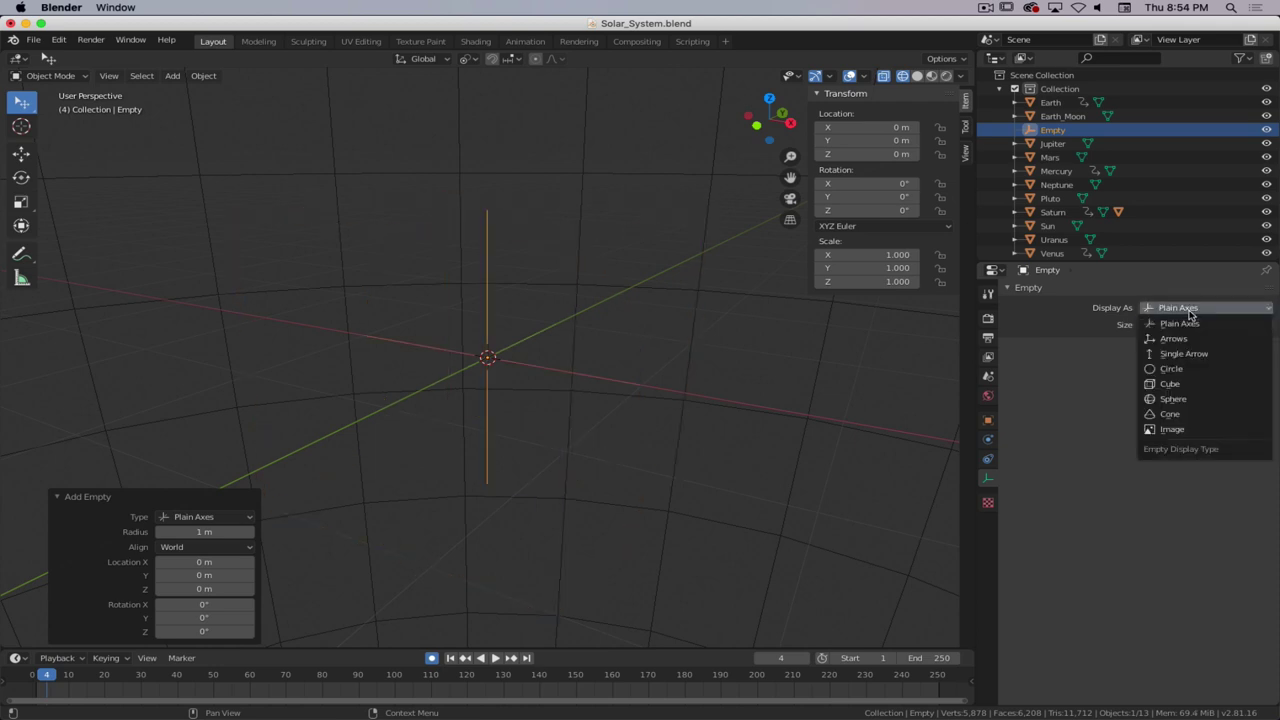
pyautogui.click(1191, 399)
pyautogui.click(1183, 310)
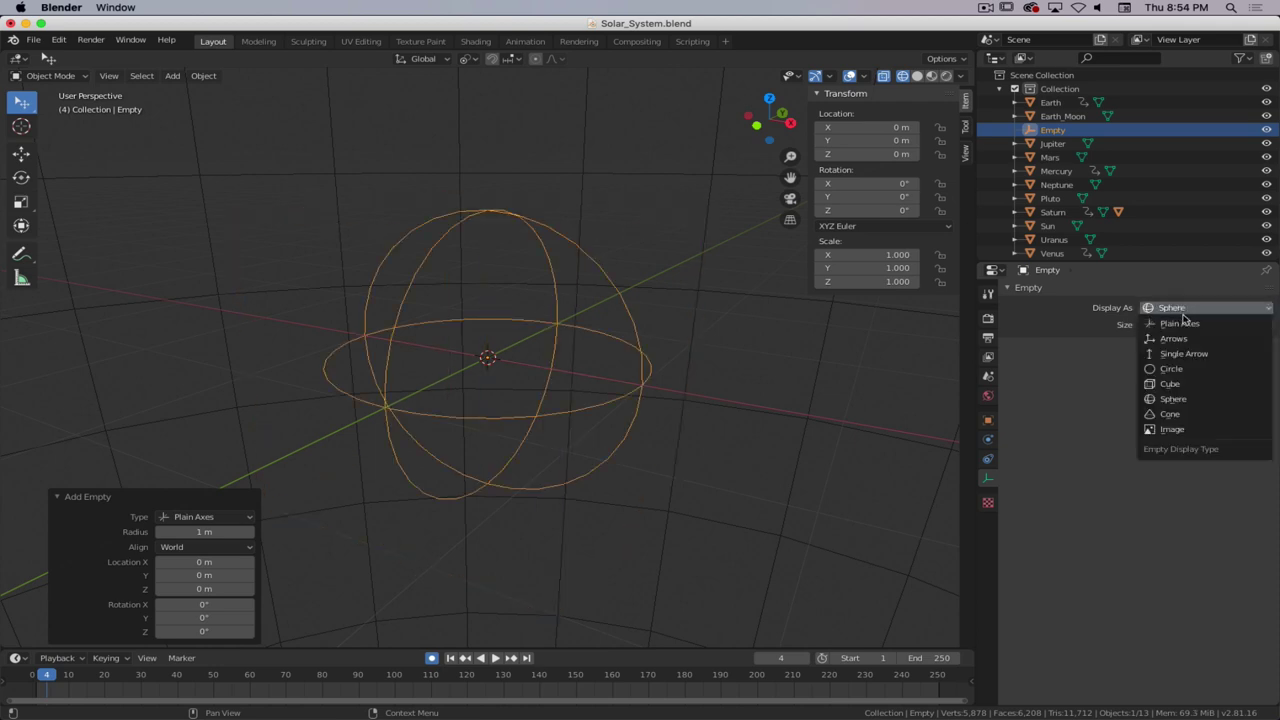
pyautogui.click(1202, 414)
pyautogui.click(1200, 309)
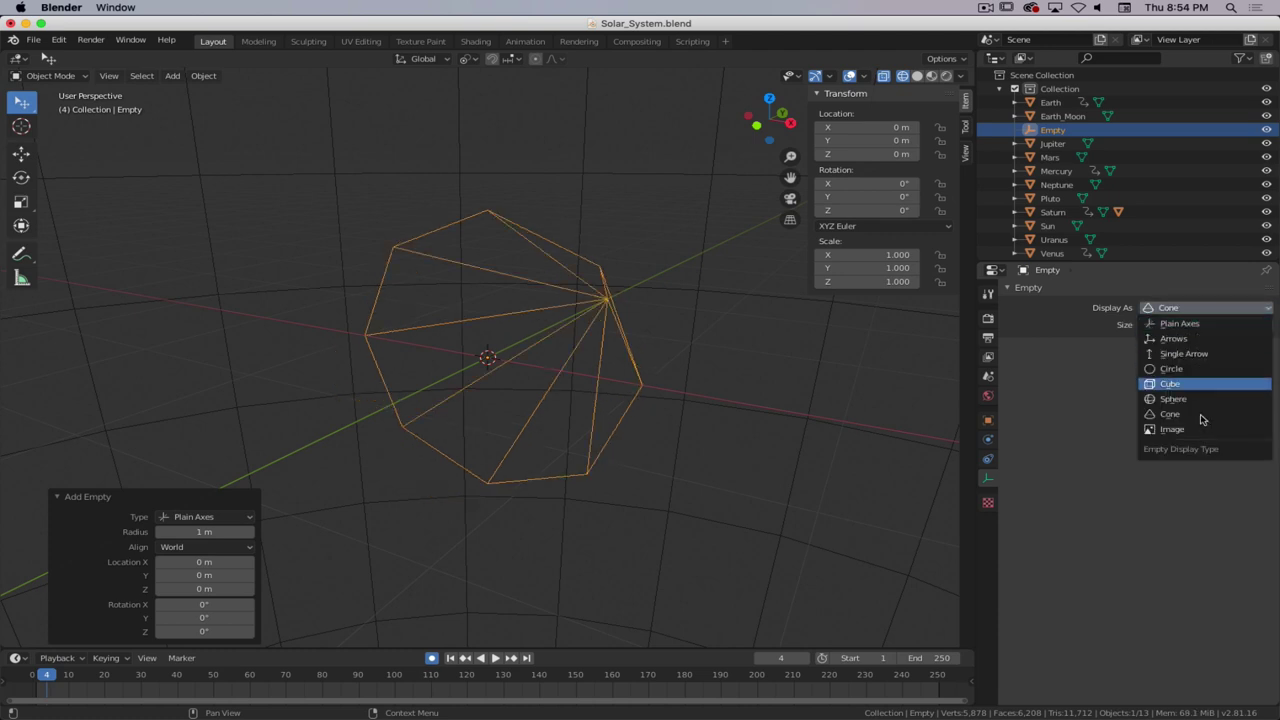
pyautogui.click(1206, 438)
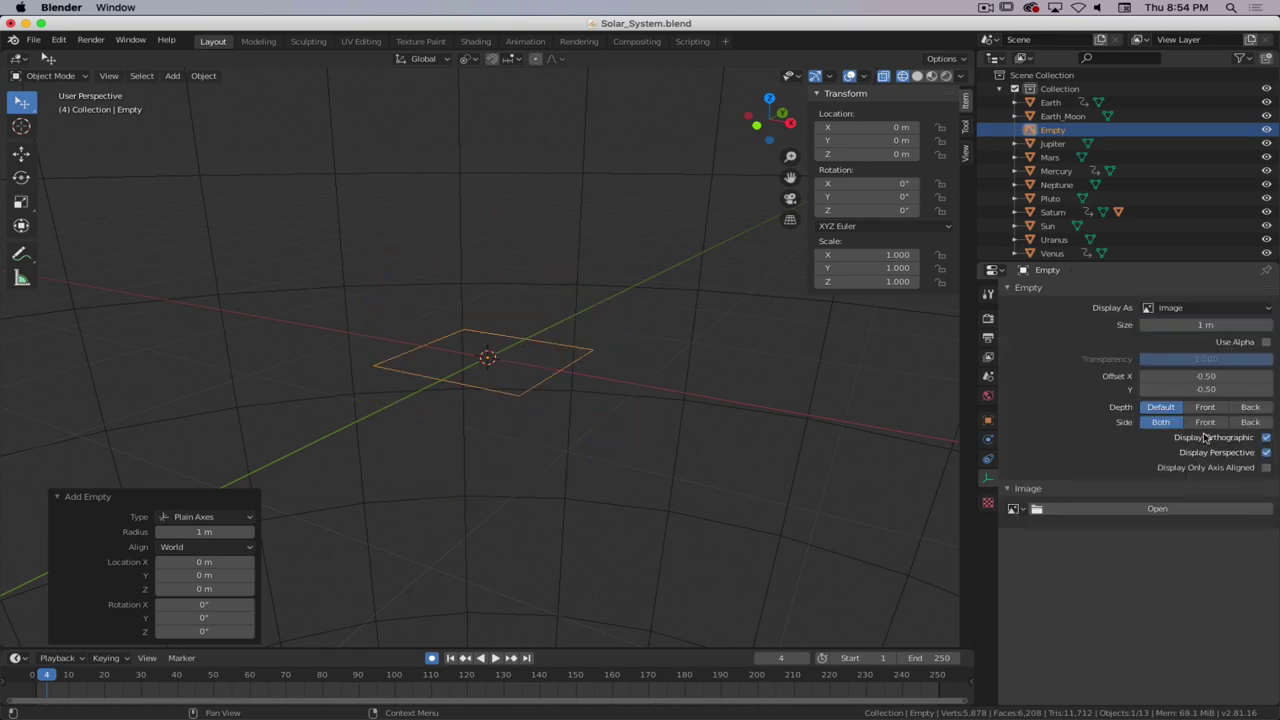
pyautogui.click(1200, 310)
pyautogui.click(1205, 324)
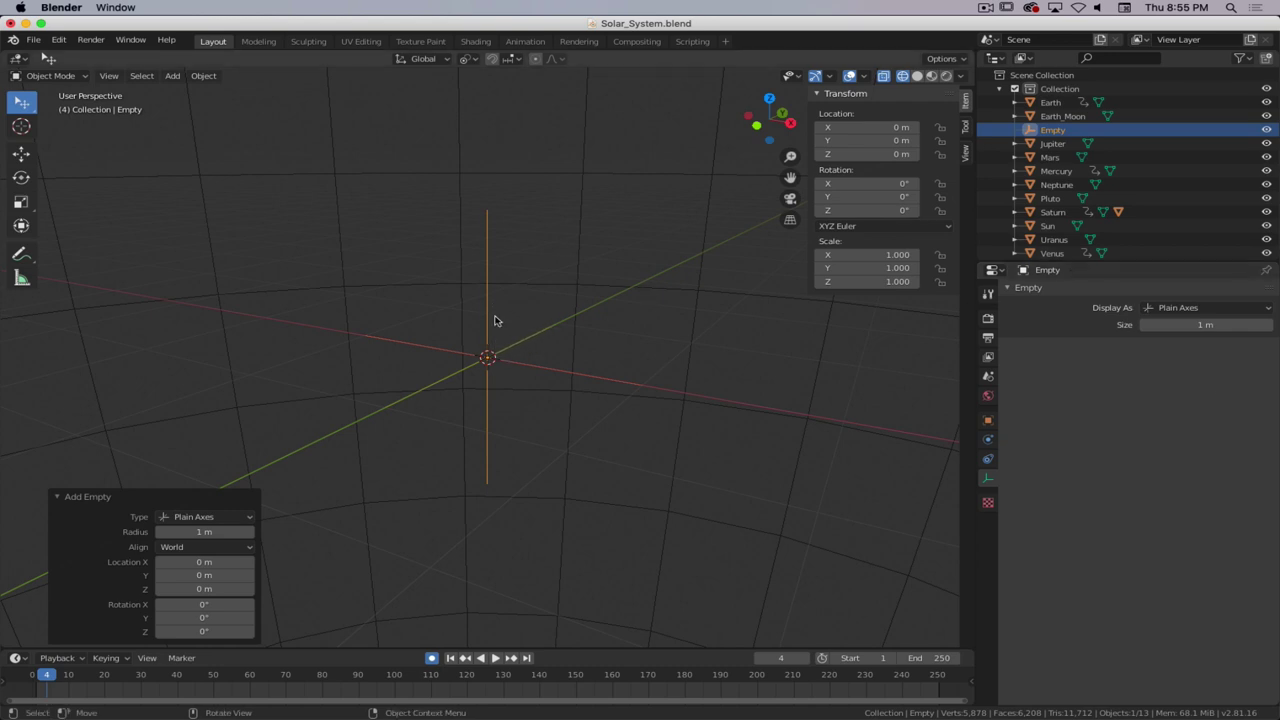
# - Set the empty's display size to 10 m
pyautogui.click(1177, 325)
pyautogui.write('1')
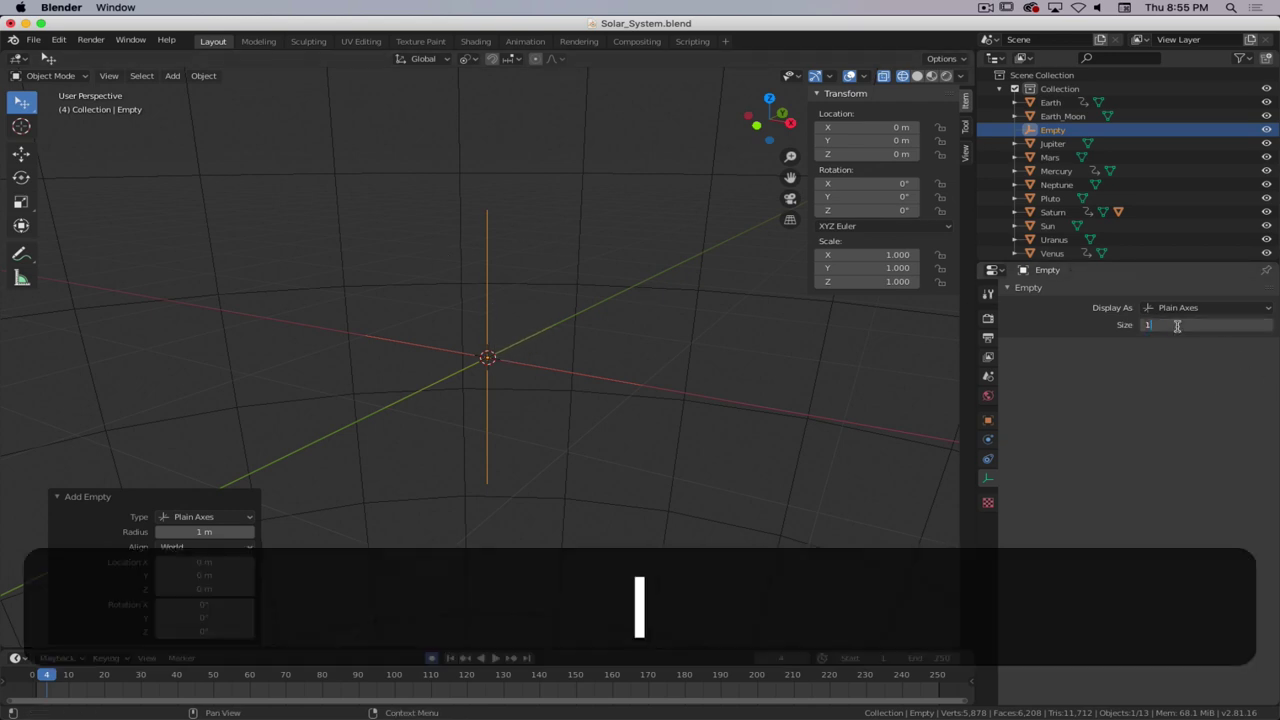
pyautogui.write('0')
pyautogui.press('Return')
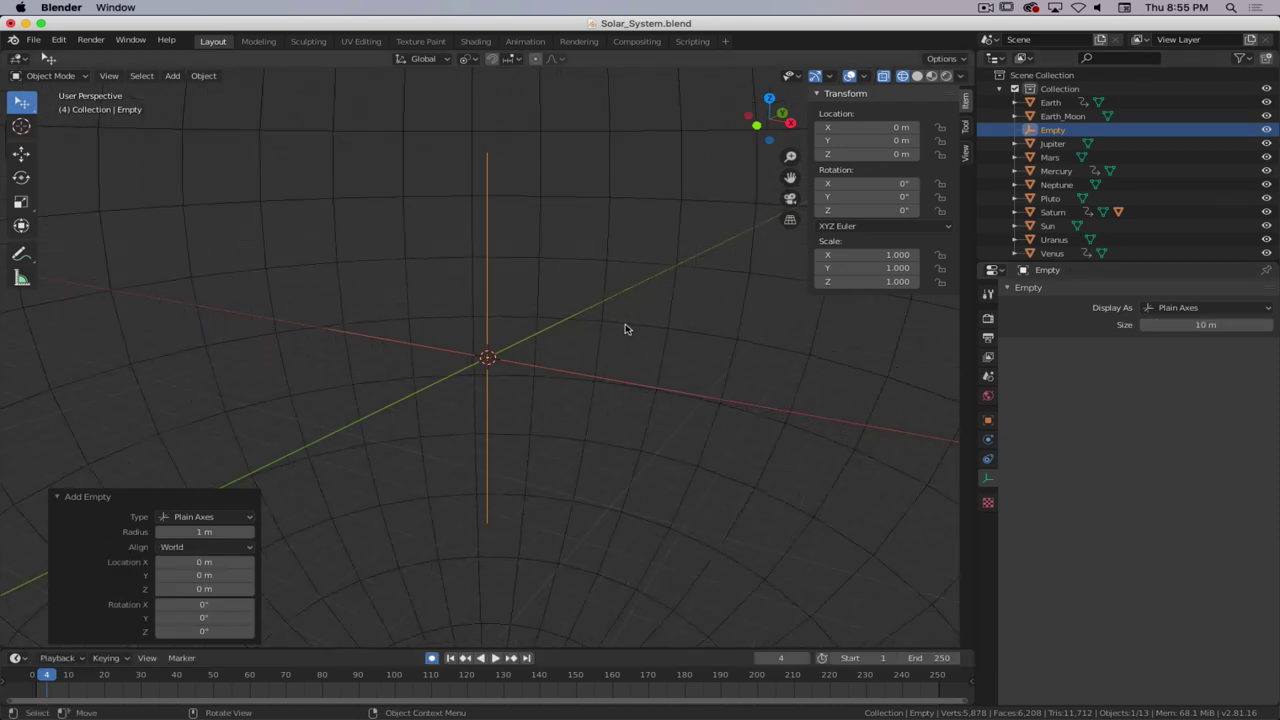
# - Rename the Empty to Mercury_Orbit in the Outliner
pyautogui.scroll(-5, 625, 329)
pyautogui.scroll(4, 624, 329)
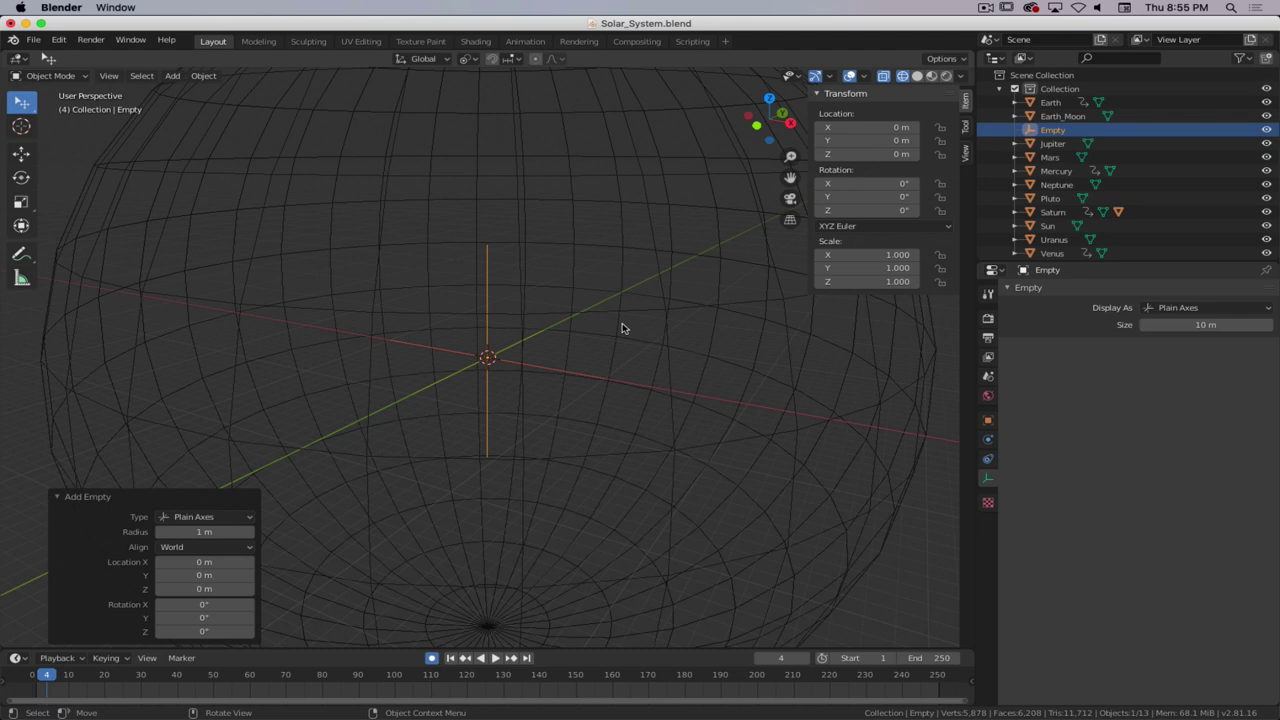
pyautogui.click(1065, 135)
pyautogui.doubleClick(1060, 132)
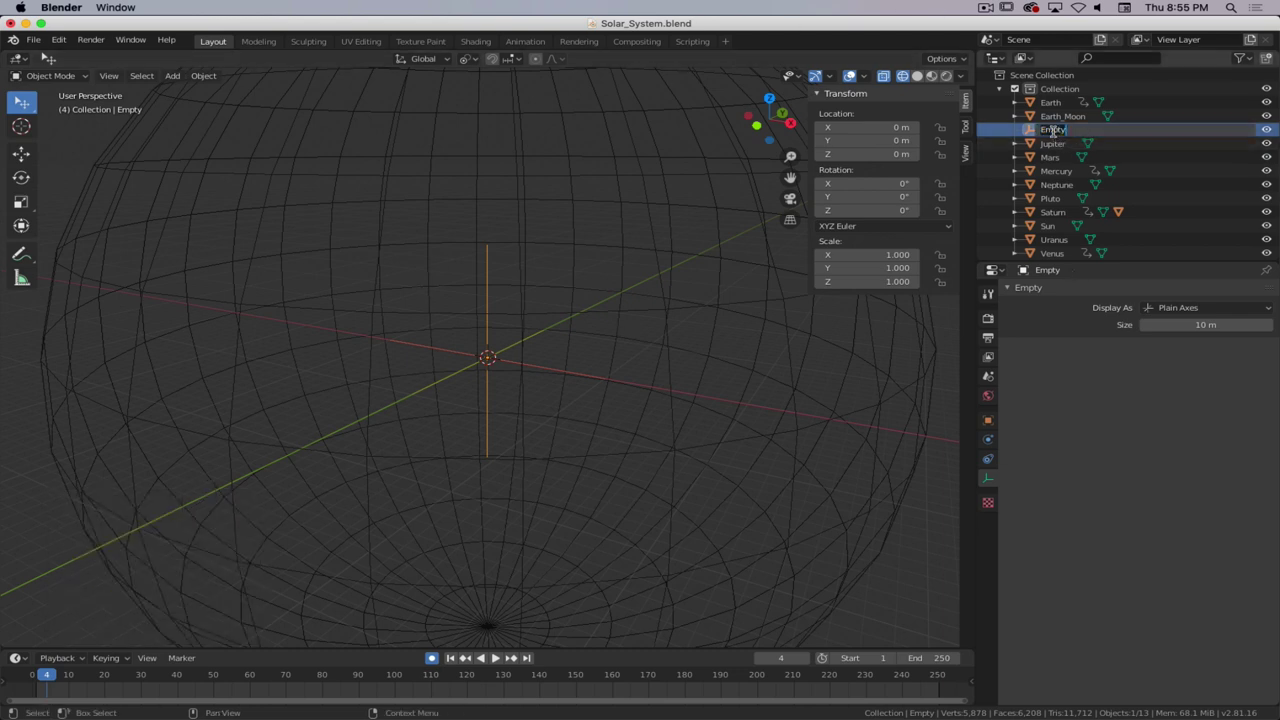
pyautogui.write('M')
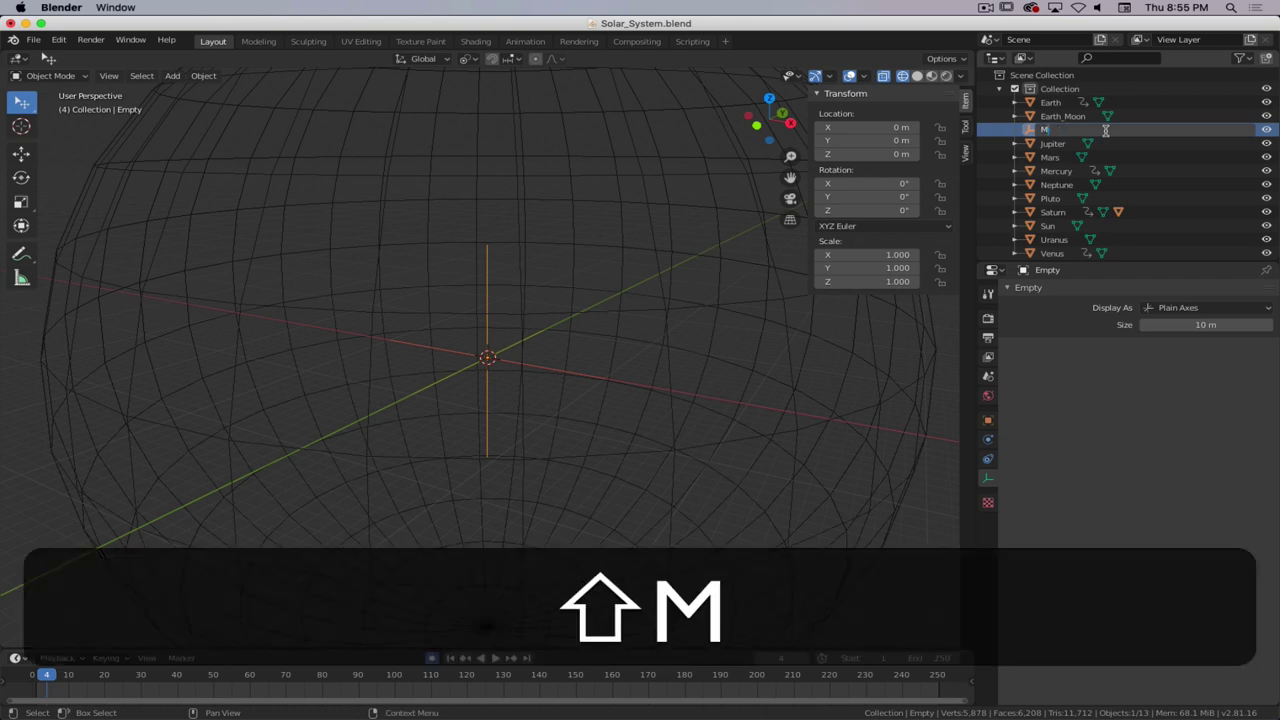
pyautogui.write('ercury_Orbit')
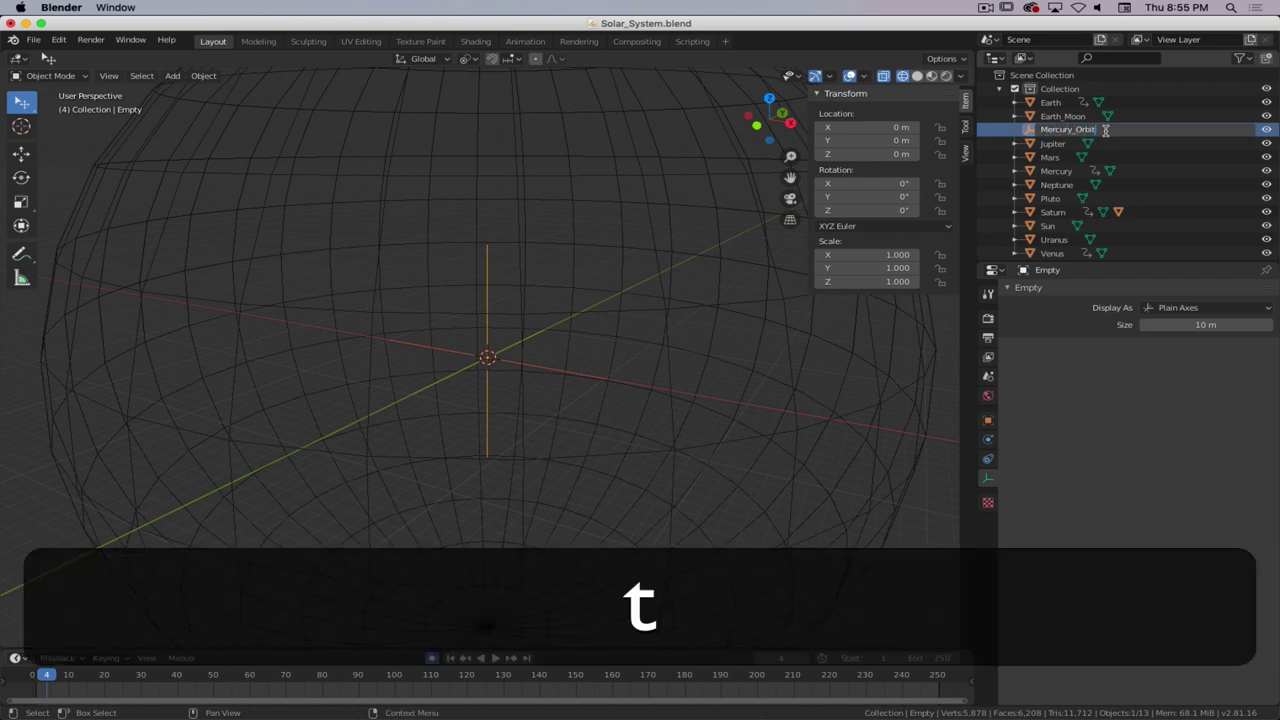
pyautogui.press('Return')
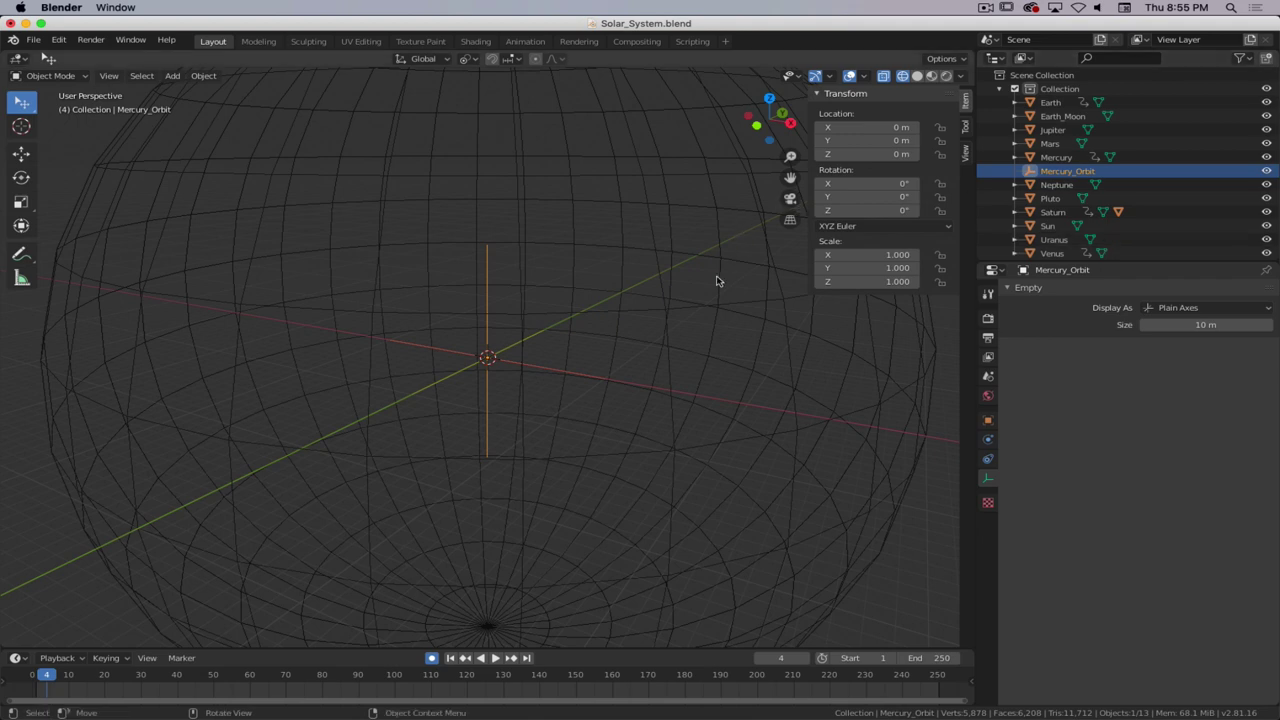
pyautogui.scroll(-4, 702, 392)
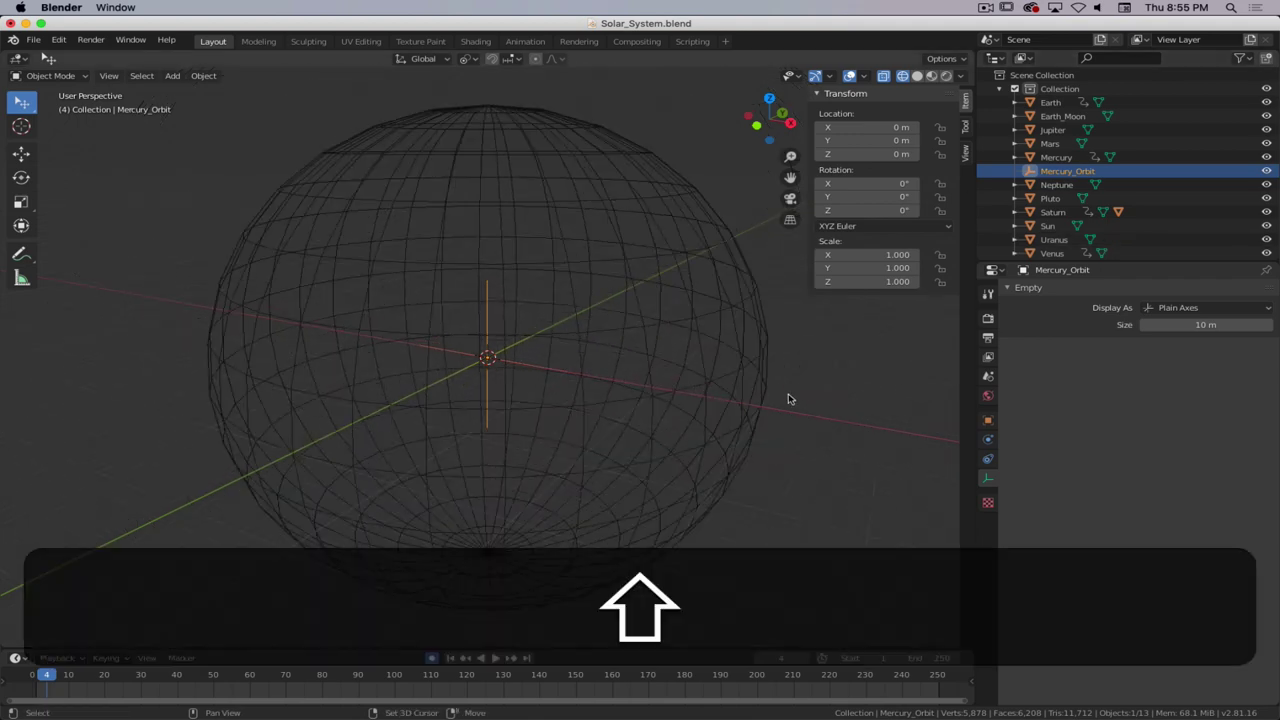
pyautogui.keyDown('shift'); pyautogui.moveTo(794, 384); pyautogui.dragTo(760, 378, button='middle'); pyautogui.keyUp('shift')
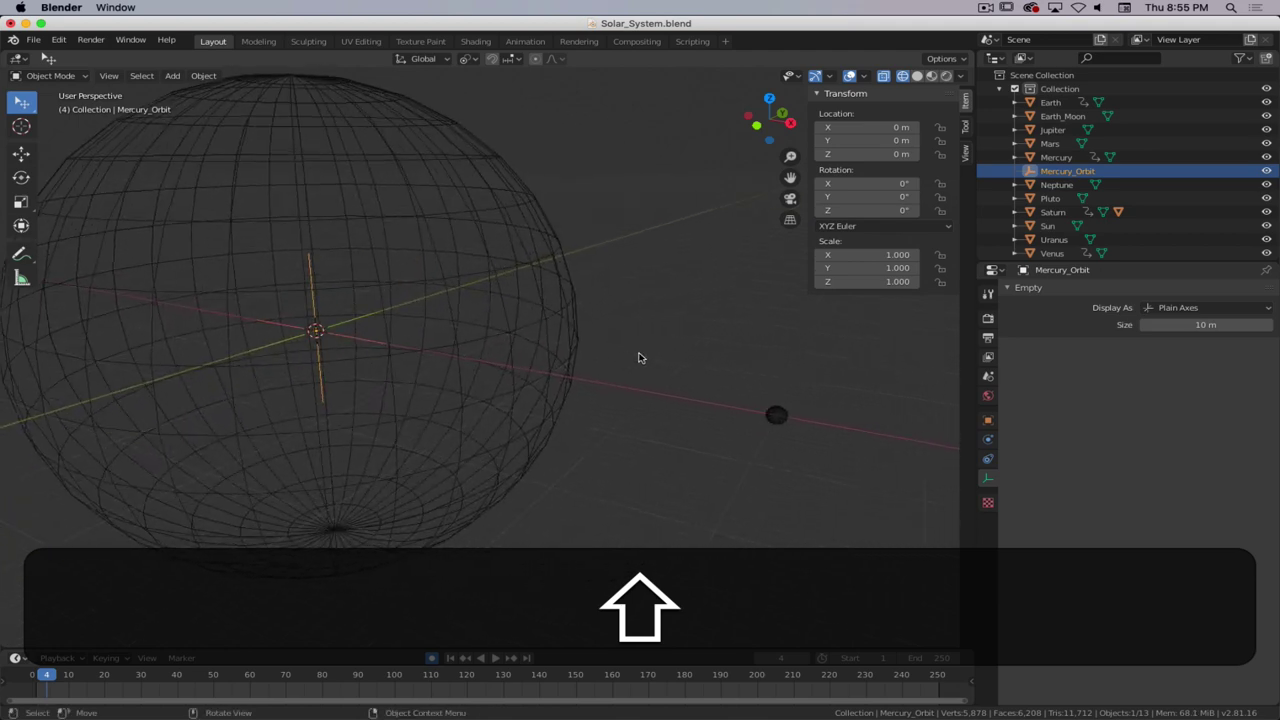
pyautogui.press('super+period')
pyautogui.click(778, 418)
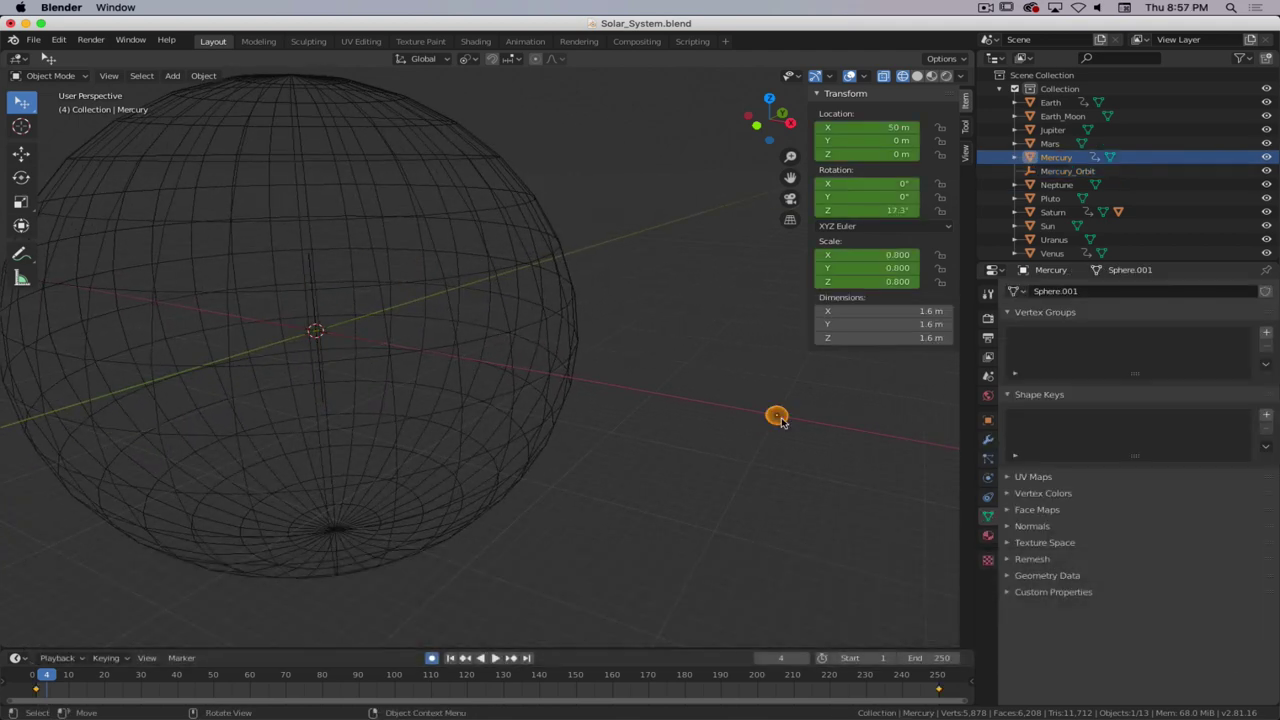
pyautogui.press('shift')
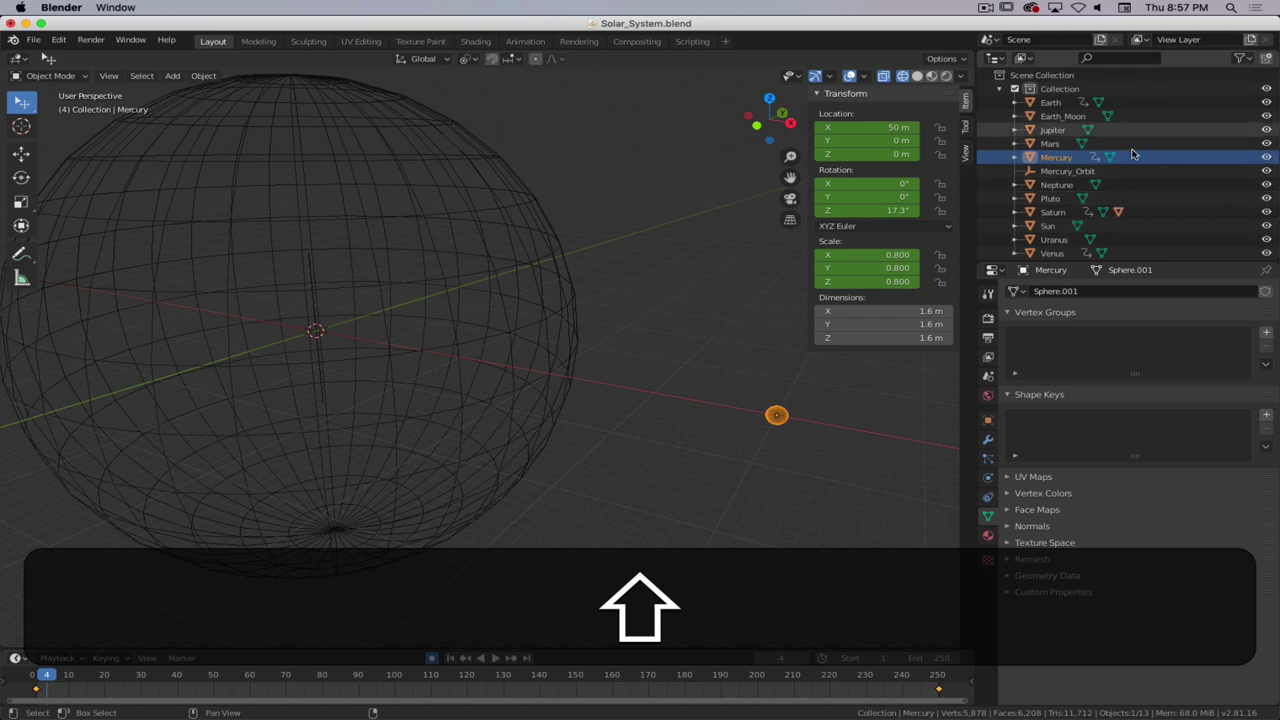
pyautogui.keyDown('shift'); pyautogui.click(1077, 174); pyautogui.keyUp('shift')
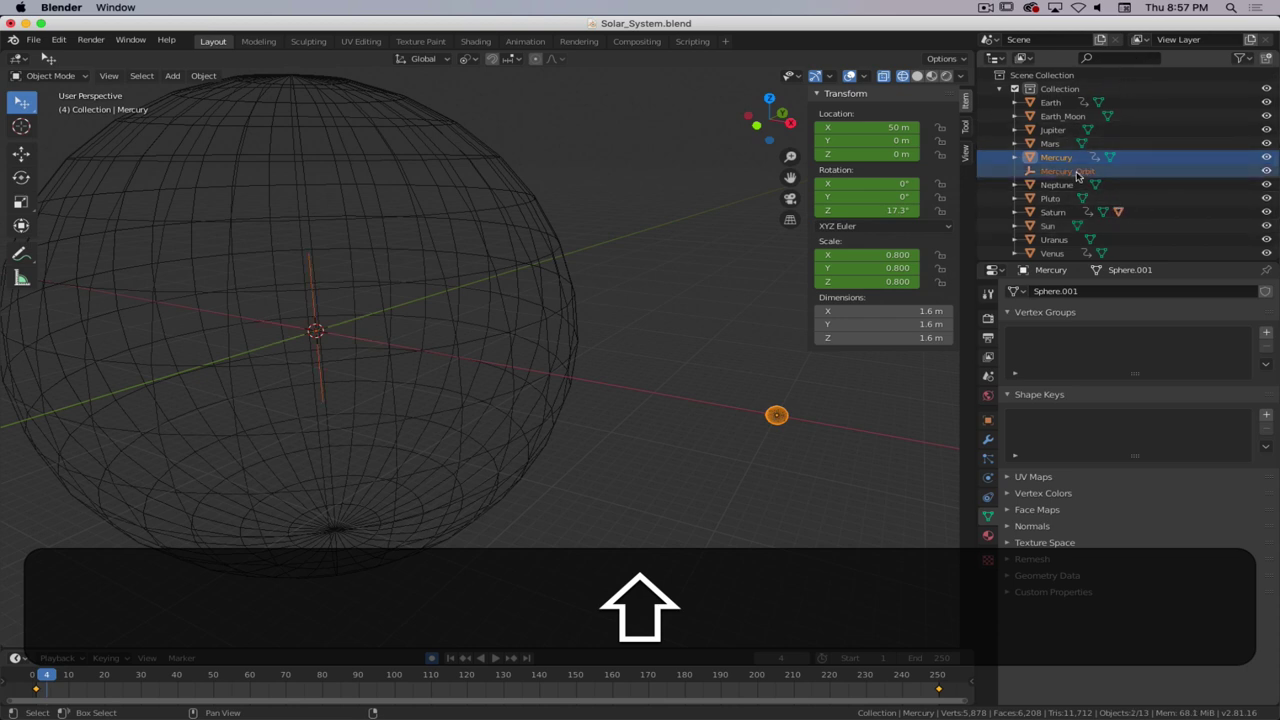
pyautogui.click(1128, 172)
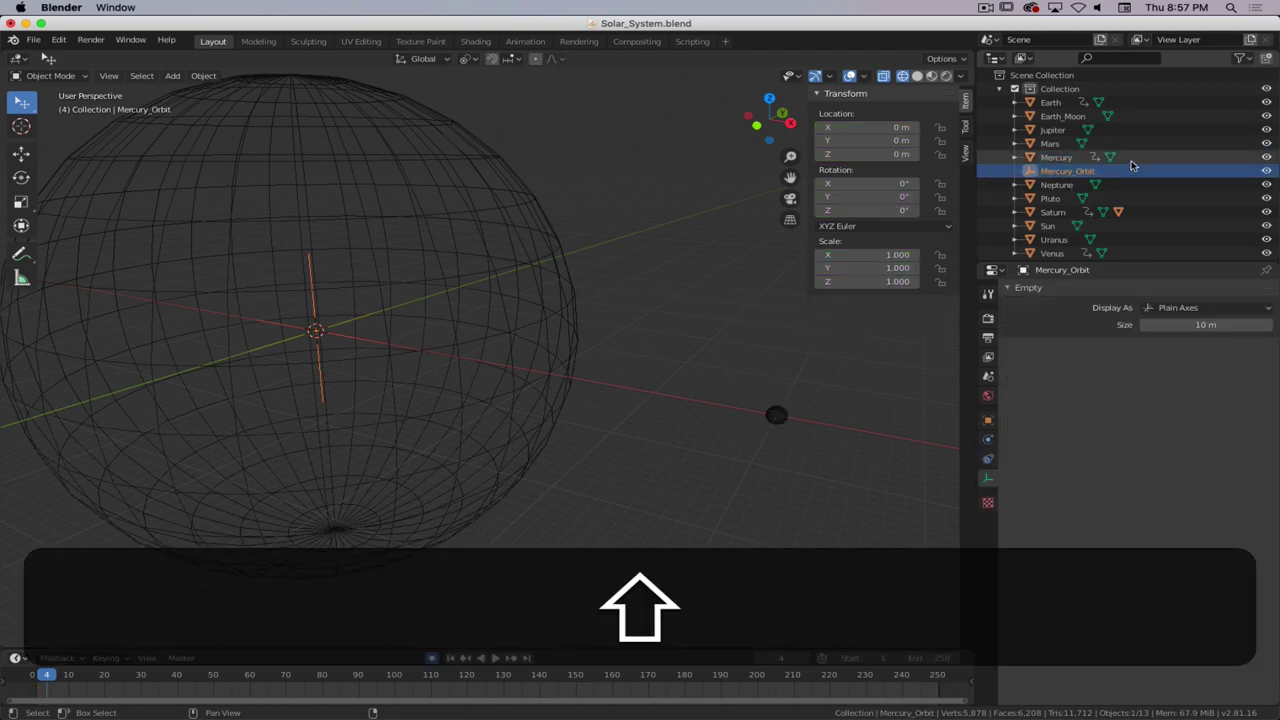
pyautogui.keyDown('shift'); pyautogui.click(1132, 159); pyautogui.keyUp('shift')
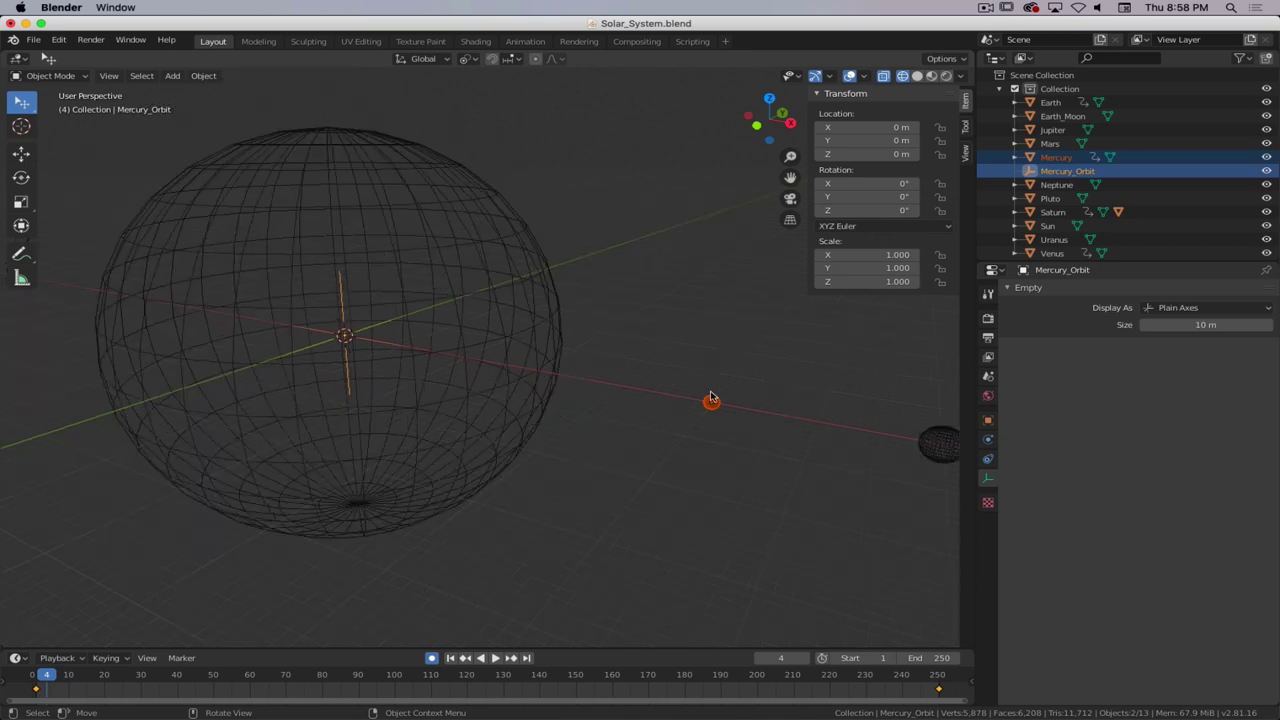
pyautogui.click(710, 401)
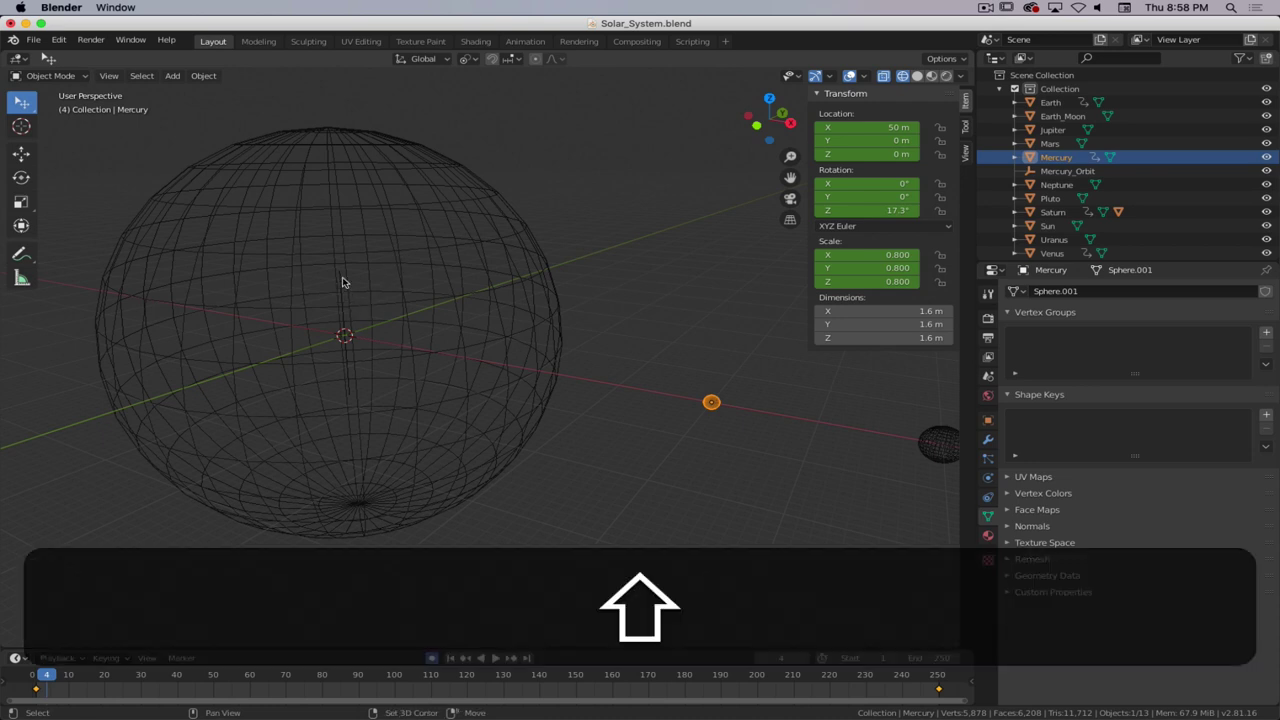
pyautogui.keyDown('shift'); pyautogui.click(343, 282); pyautogui.keyUp('shift')
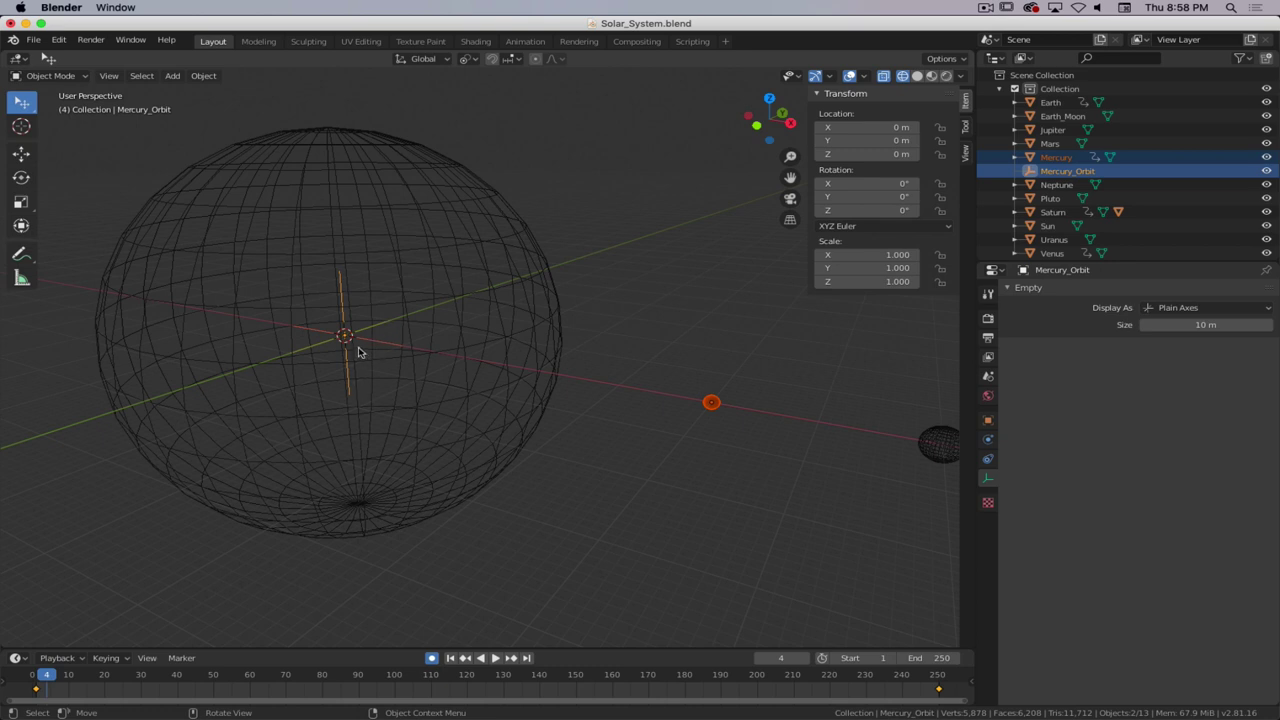
pyautogui.click(1166, 140)
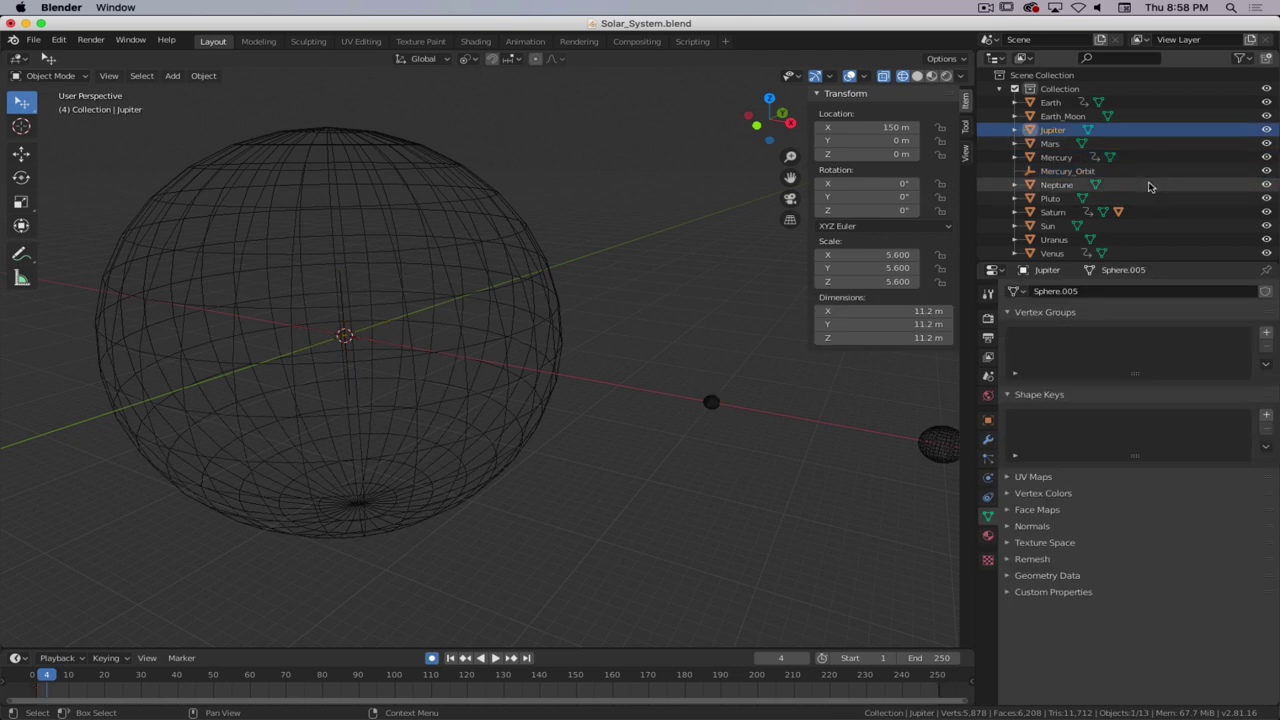
pyautogui.click(1150, 171)
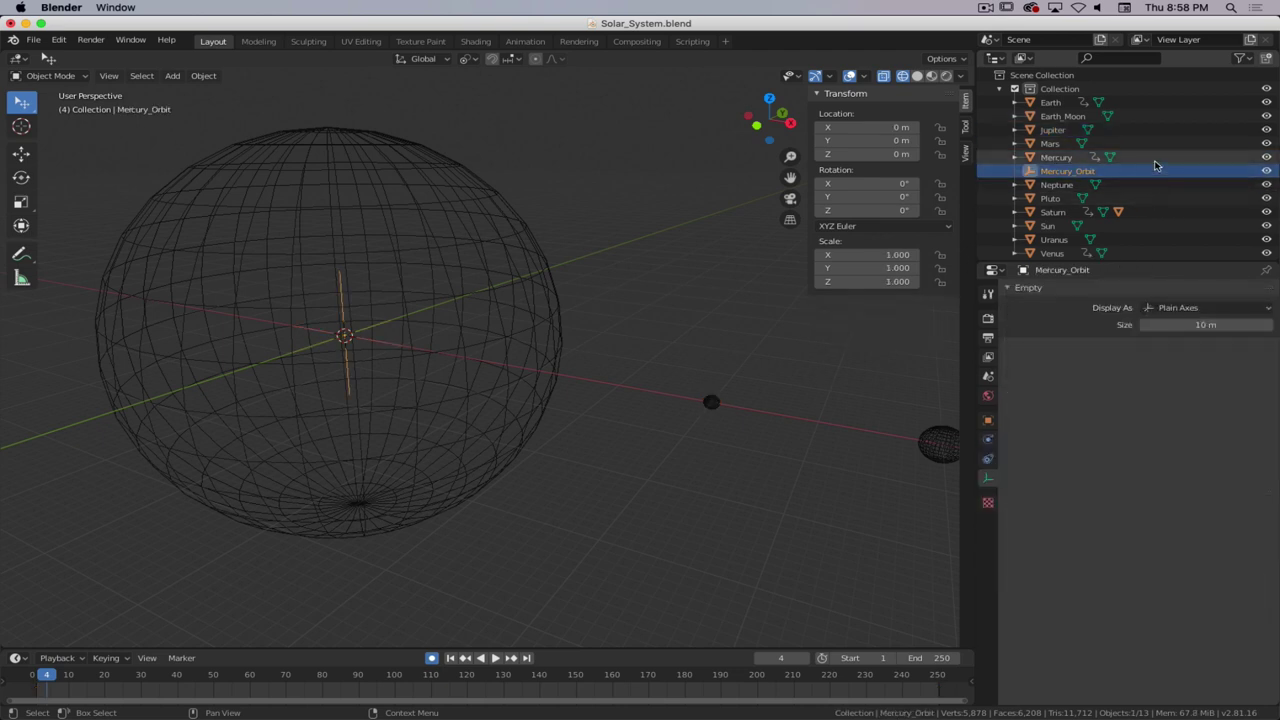
pyautogui.keyDown('shift'); pyautogui.click(1163, 158); pyautogui.keyUp('shift')
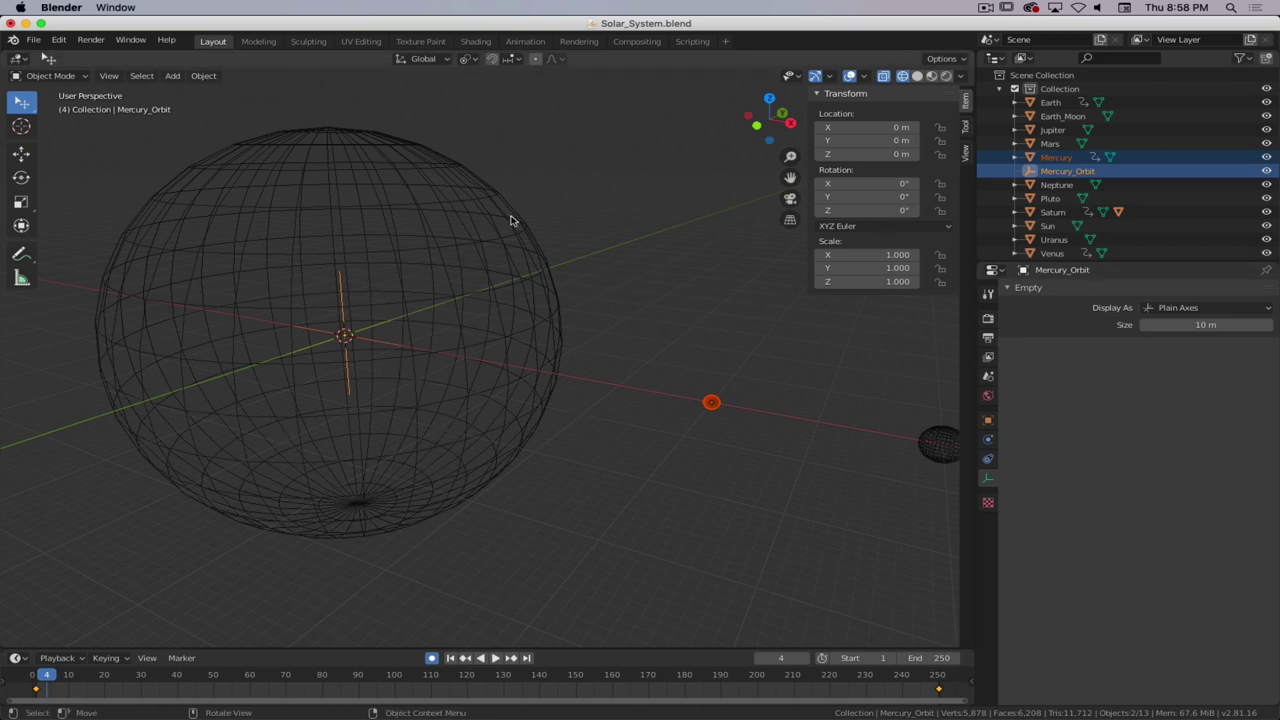
pyautogui.click(357, 305)
pyautogui.click(342, 290)
pyautogui.click(347, 287)
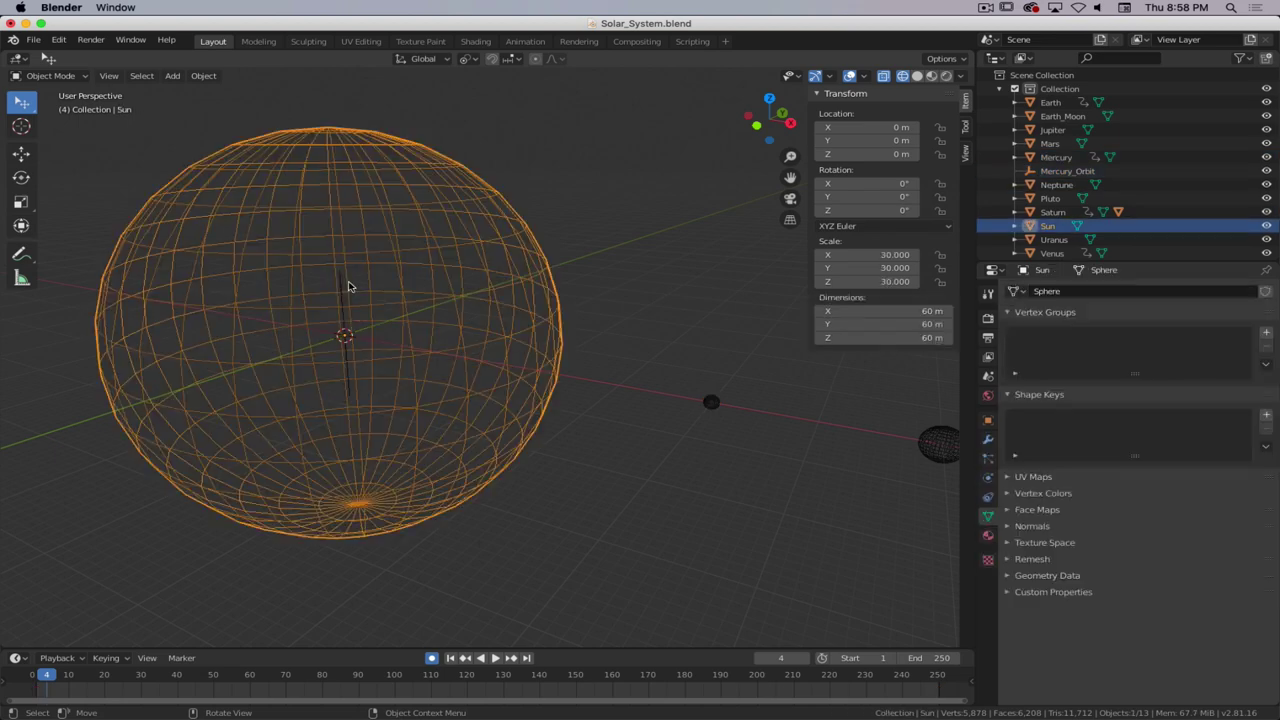
pyautogui.click(344, 294)
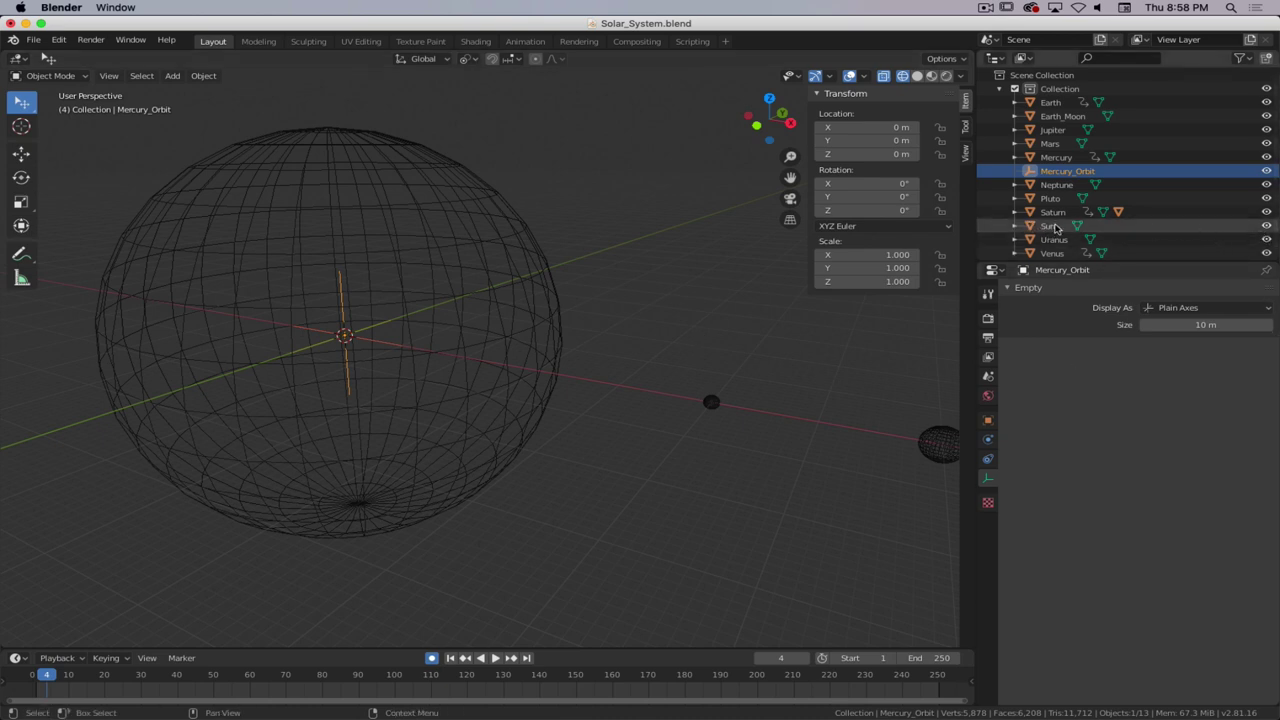
# - Hide the Sun, then select Mercury and the Mercury_Orbit empty, with the empty active
pyautogui.click(1267, 227)
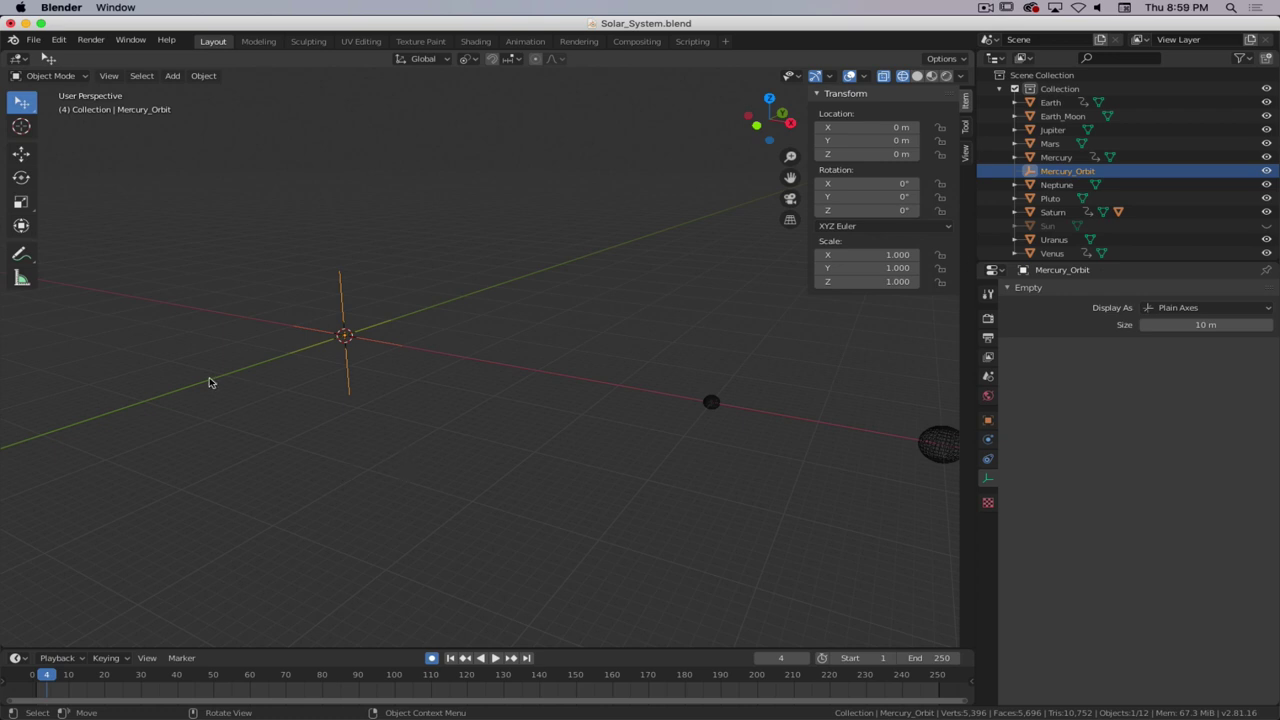
pyautogui.click(710, 404)
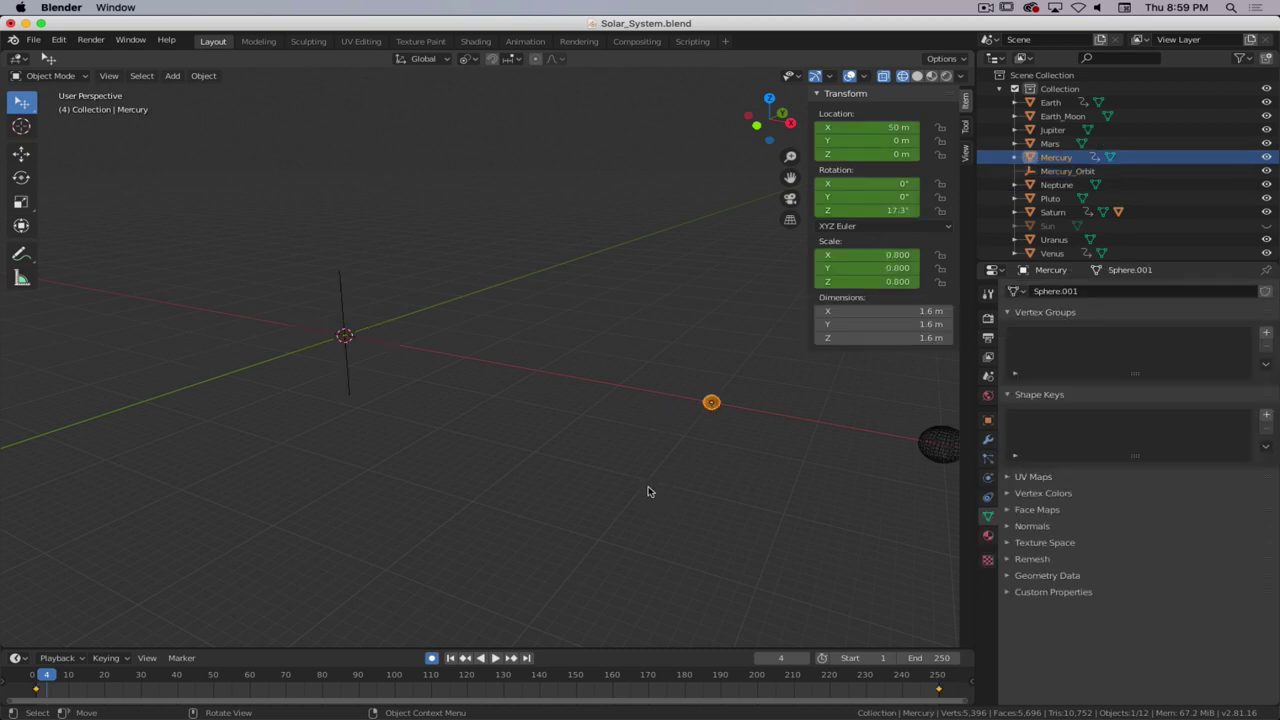
pyautogui.press('shift')
pyautogui.keyDown('shift'); pyautogui.click(340, 292); pyautogui.keyUp('shift')
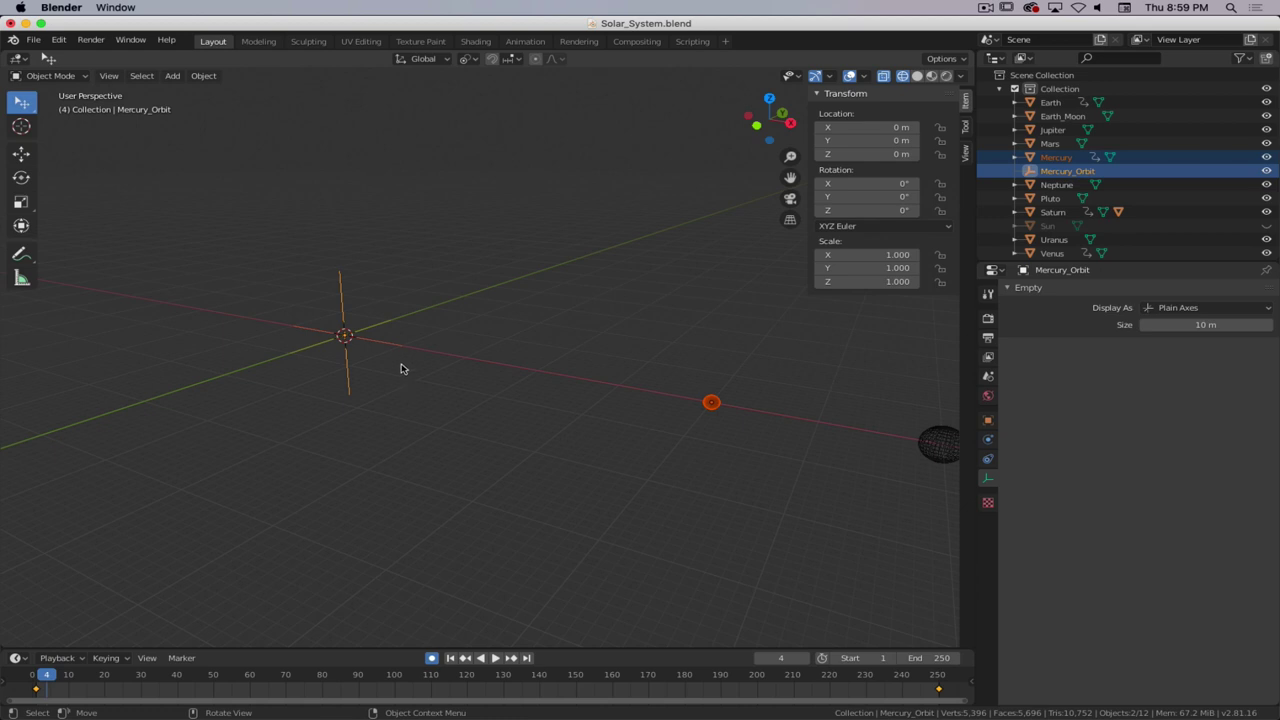
pyautogui.press('shift')
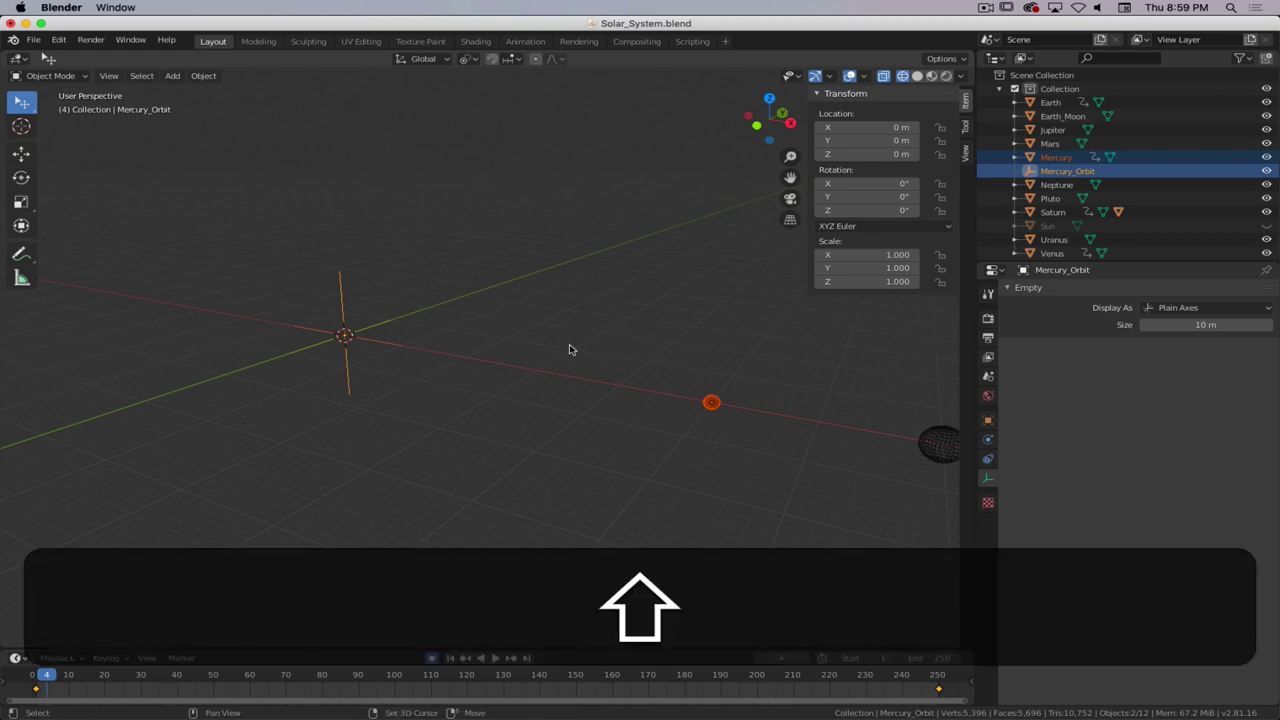
pyautogui.keyDown('shift'); pyautogui.click(712, 402); pyautogui.keyUp('shift')
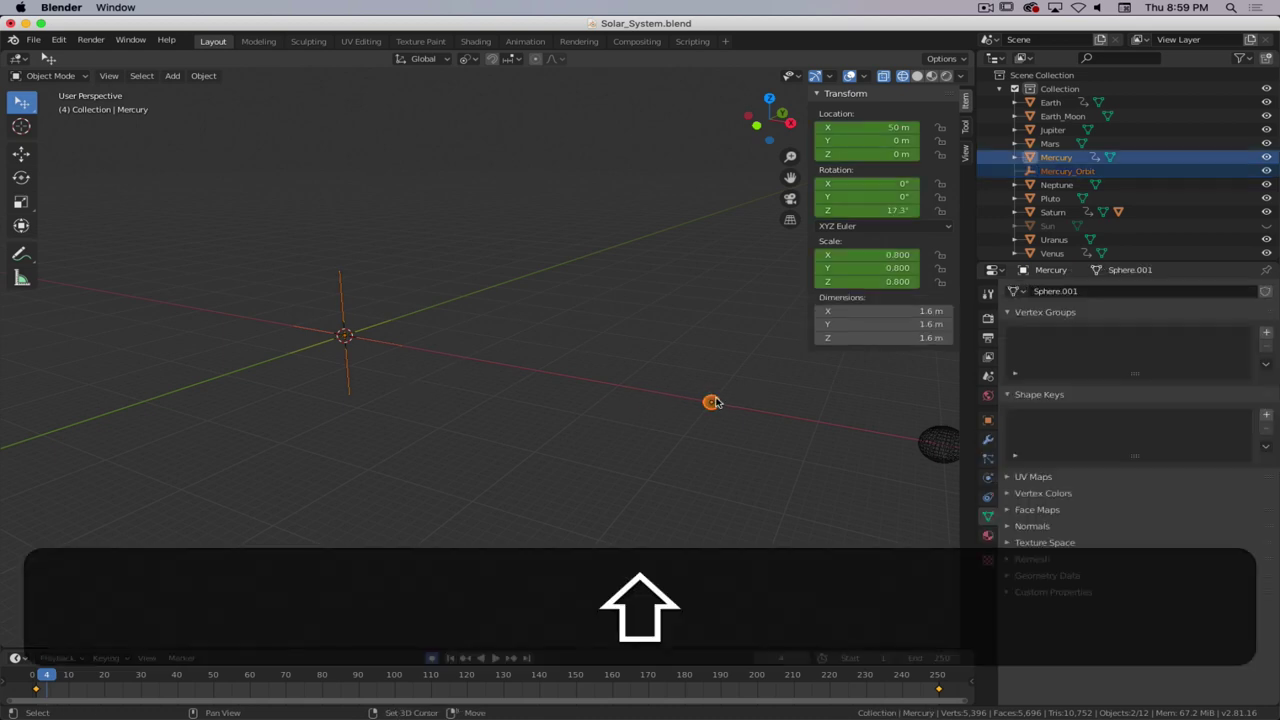
pyautogui.keyDown('shift'); pyautogui.click(347, 292); pyautogui.keyUp('shift')
pyautogui.keyDown('shift'); pyautogui.click(715, 404); pyautogui.keyUp('shift')
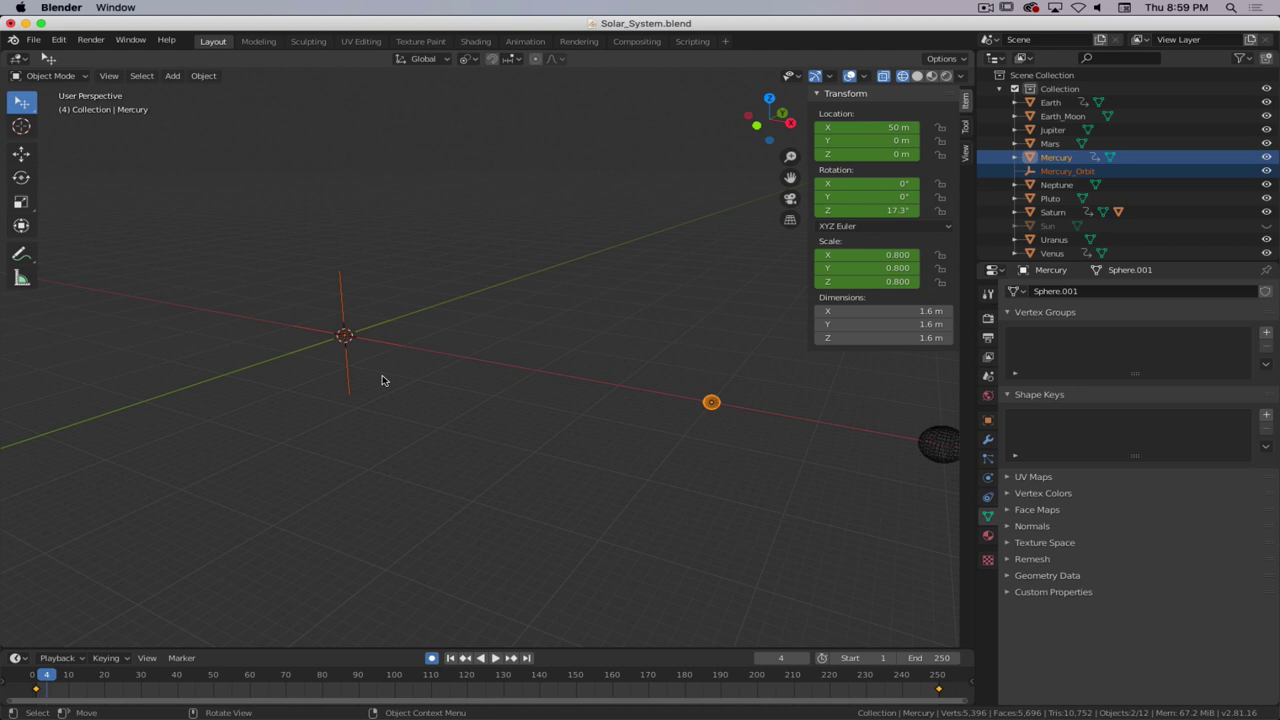
pyautogui.press('shift')
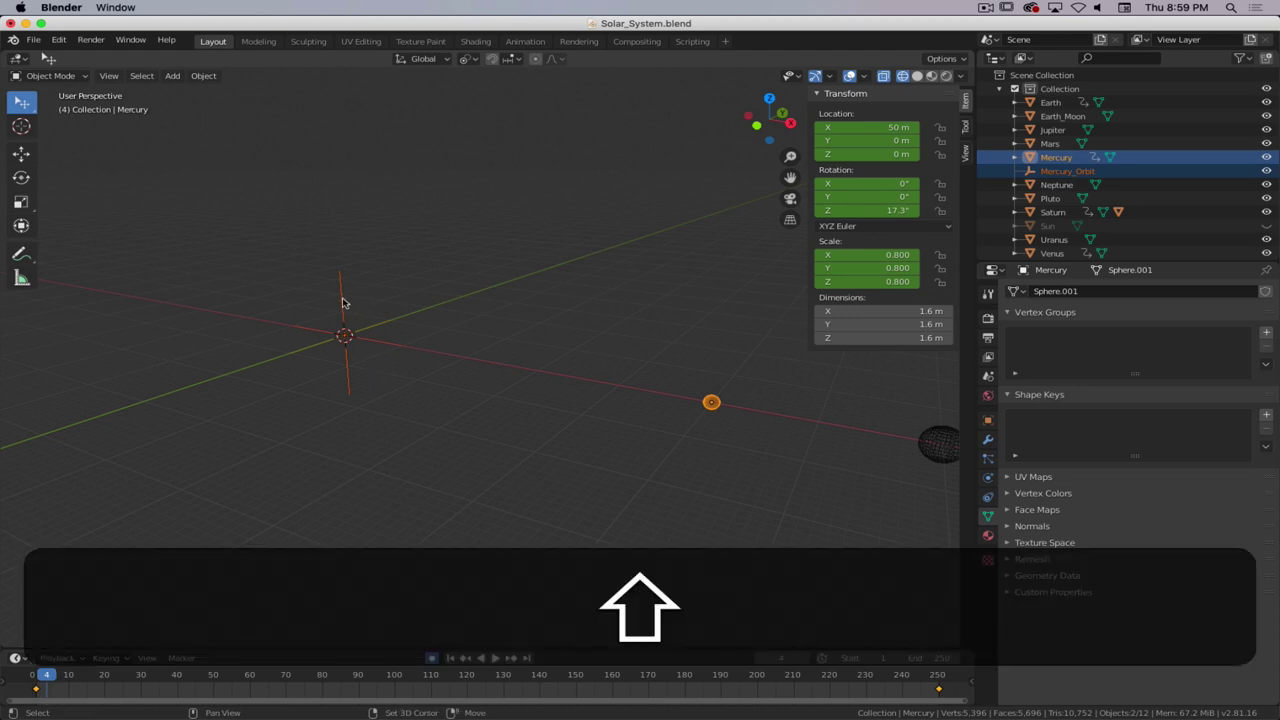
pyautogui.keyDown('shift'); pyautogui.click(342, 302); pyautogui.keyUp('shift')
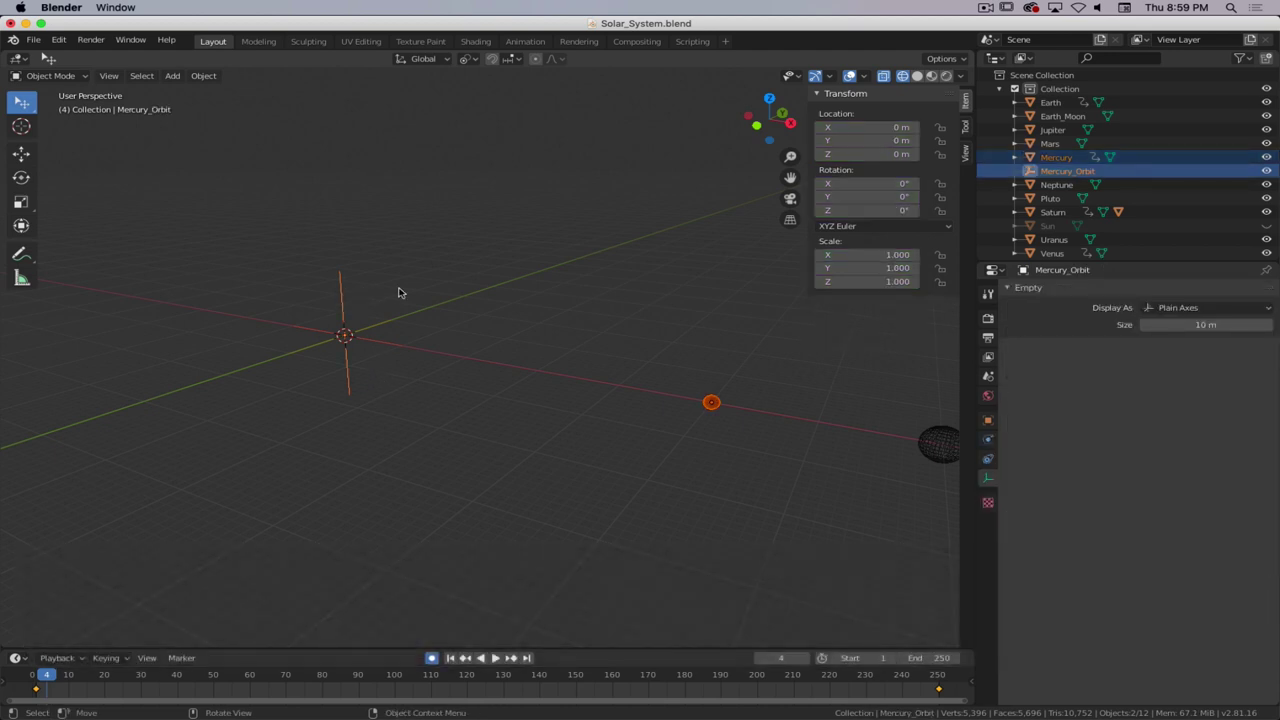
# - Parent Mercury to Mercury_Orbit using Object (Keep Transform)
pyautogui.hotkey('ctrl', 'p')
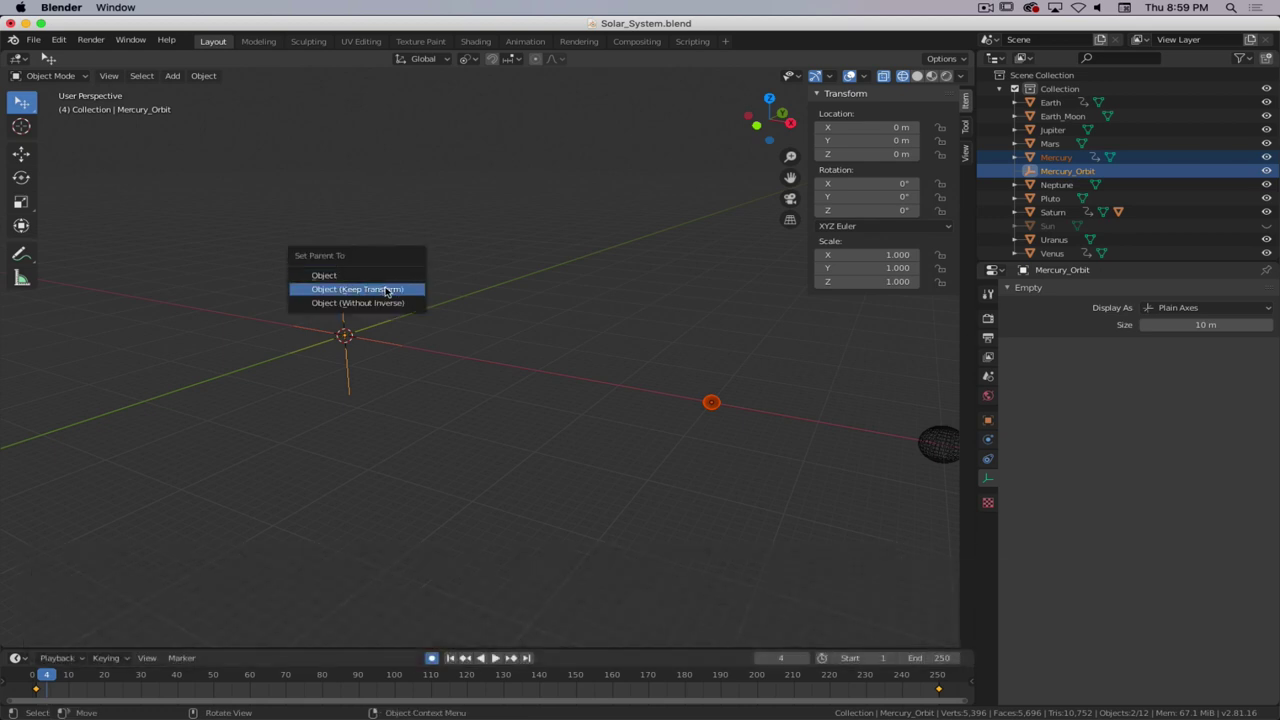
pyautogui.click(389, 275)
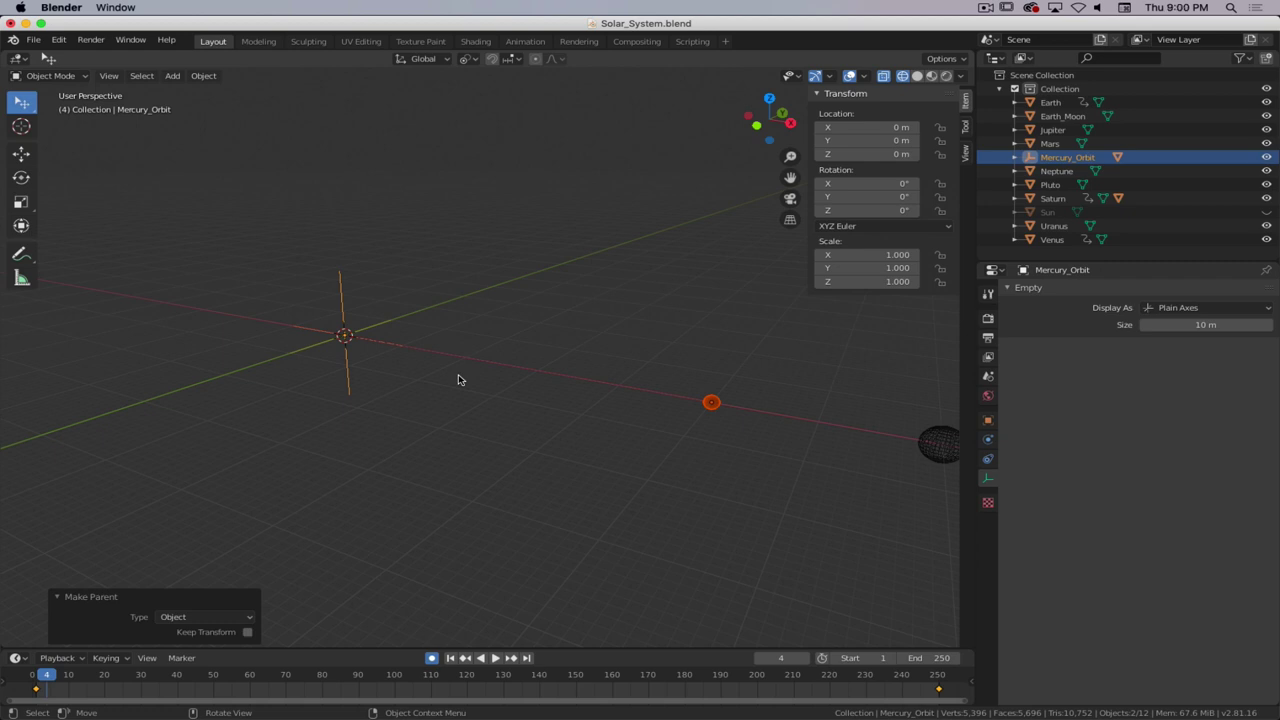
pyautogui.hotkey('ctrl', 'z')
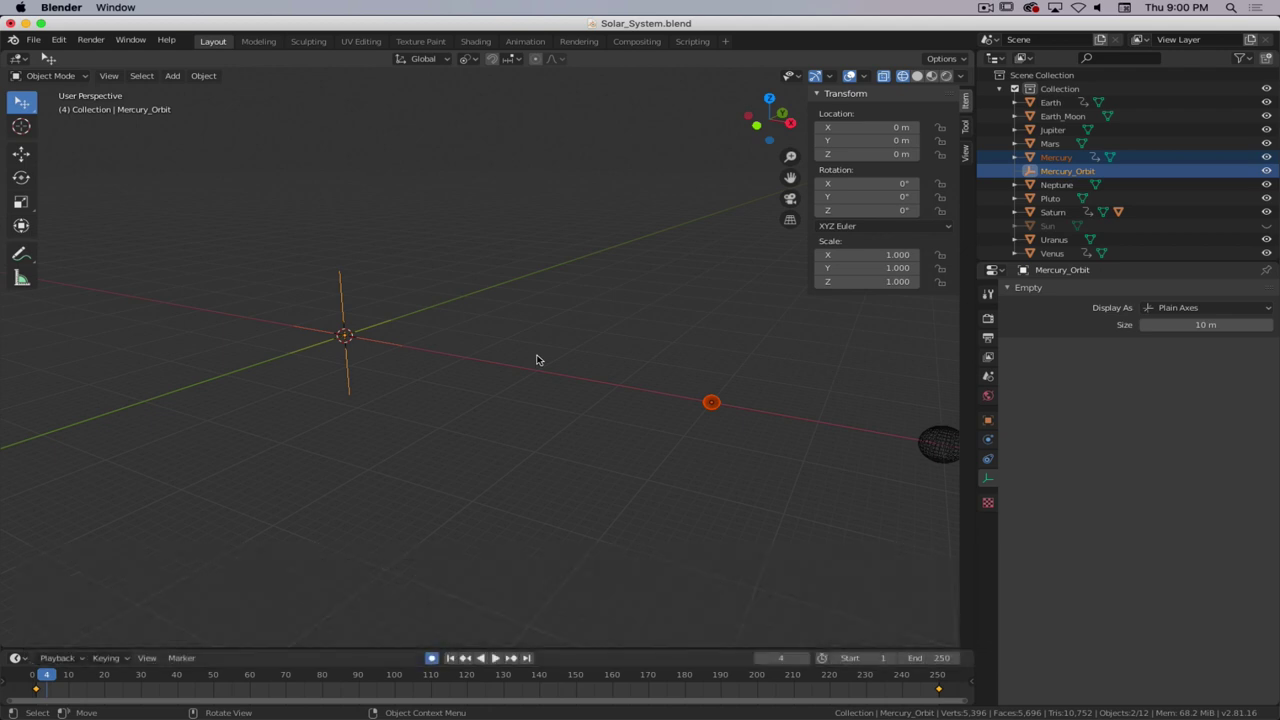
pyautogui.hotkey('ctrl', 'p')
pyautogui.click(532, 370)
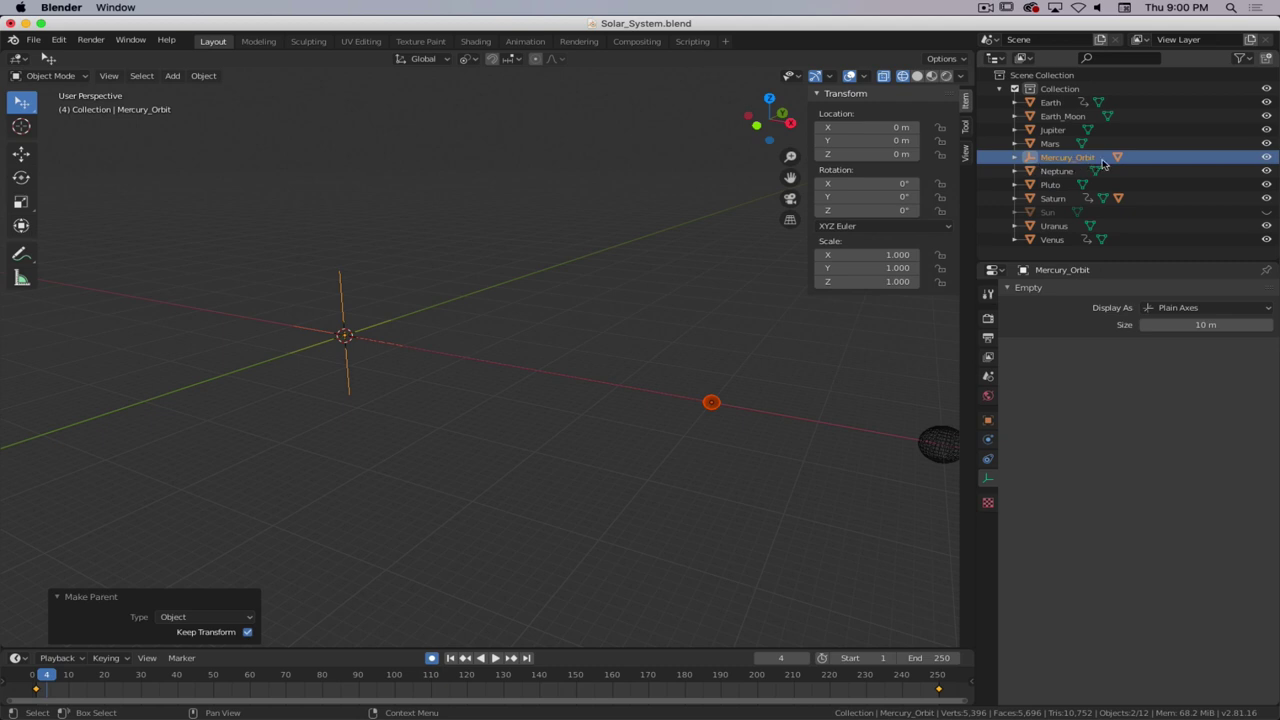
# - Expand Mercury_Orbit in the Outliner and compare Mercury's and the empty's transforms
pyautogui.click(1015, 158)
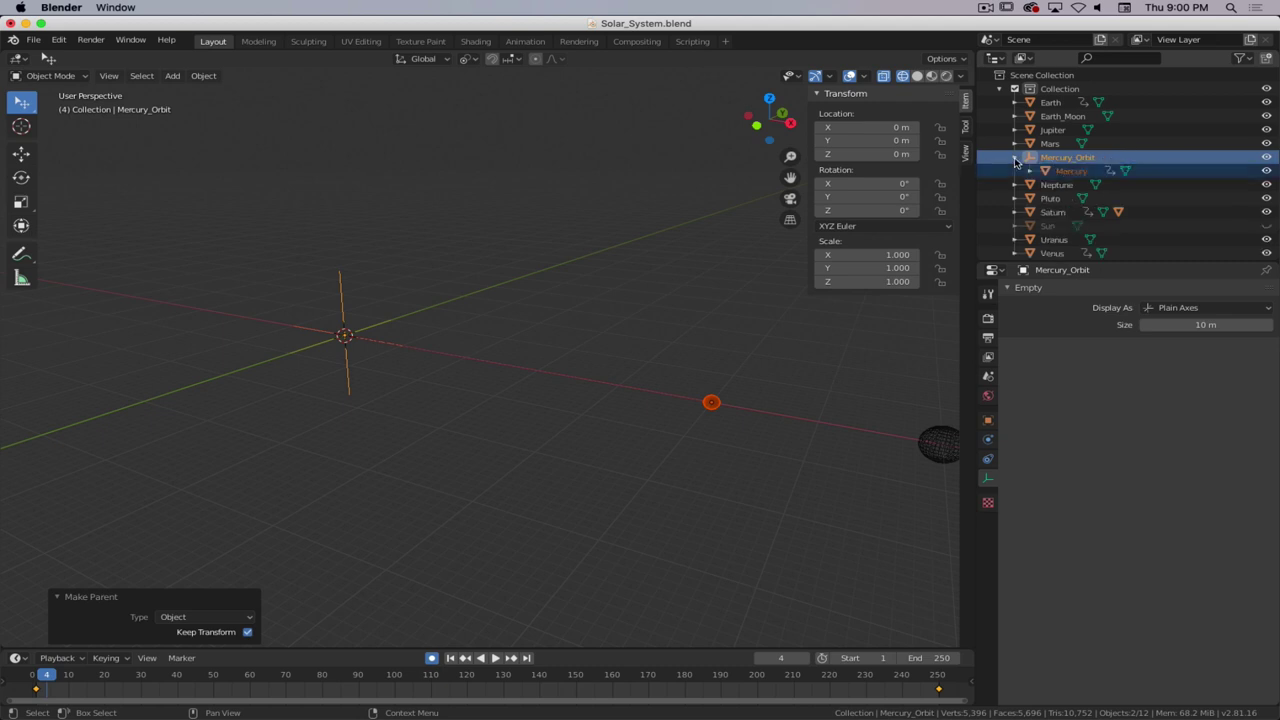
pyautogui.click(1072, 178)
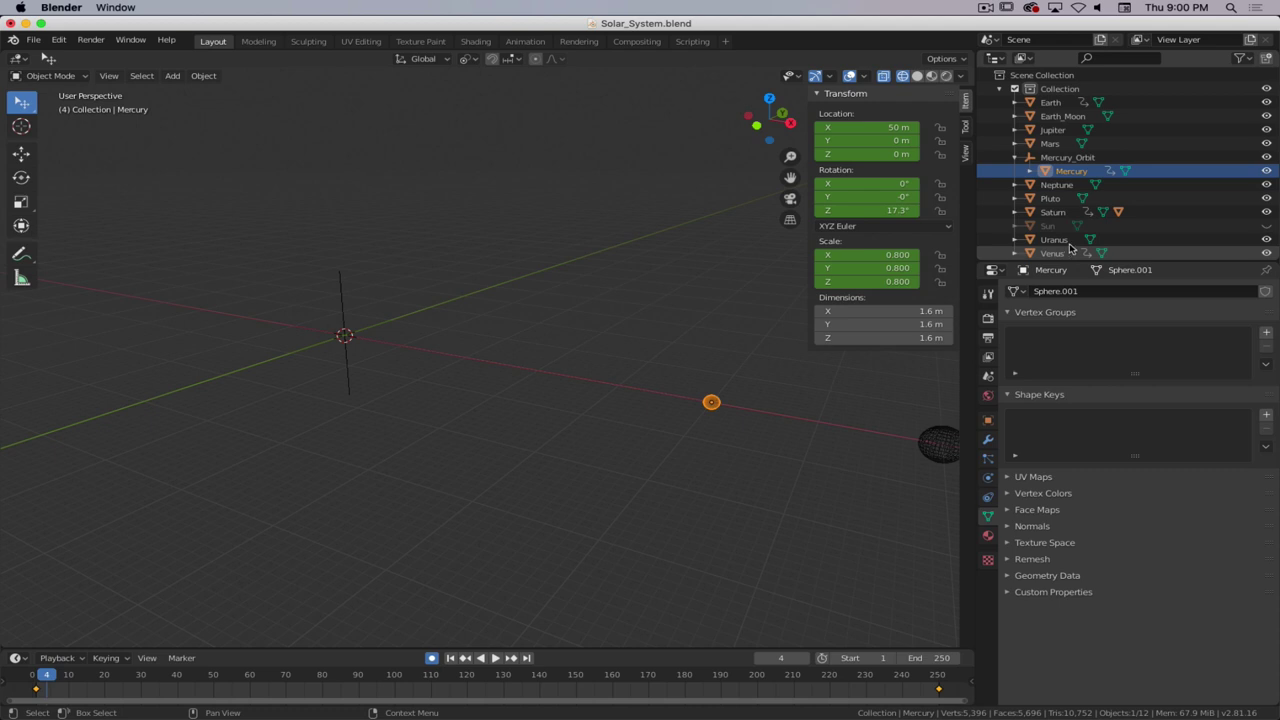
pyautogui.click(1075, 160)
pyautogui.click(1077, 176)
pyautogui.click(1075, 159)
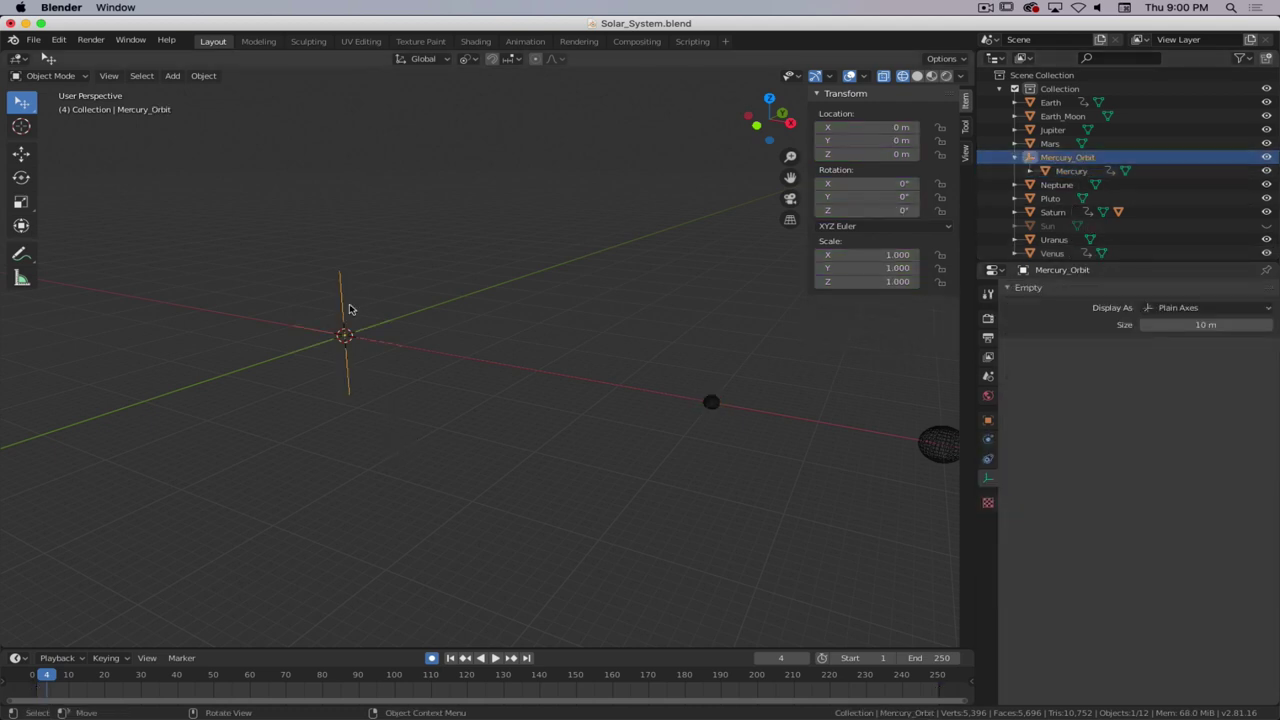
# - At frame 1, keyframe Mercury_Orbit's location, rotation and scale with 0° rotation
pyautogui.press('r')
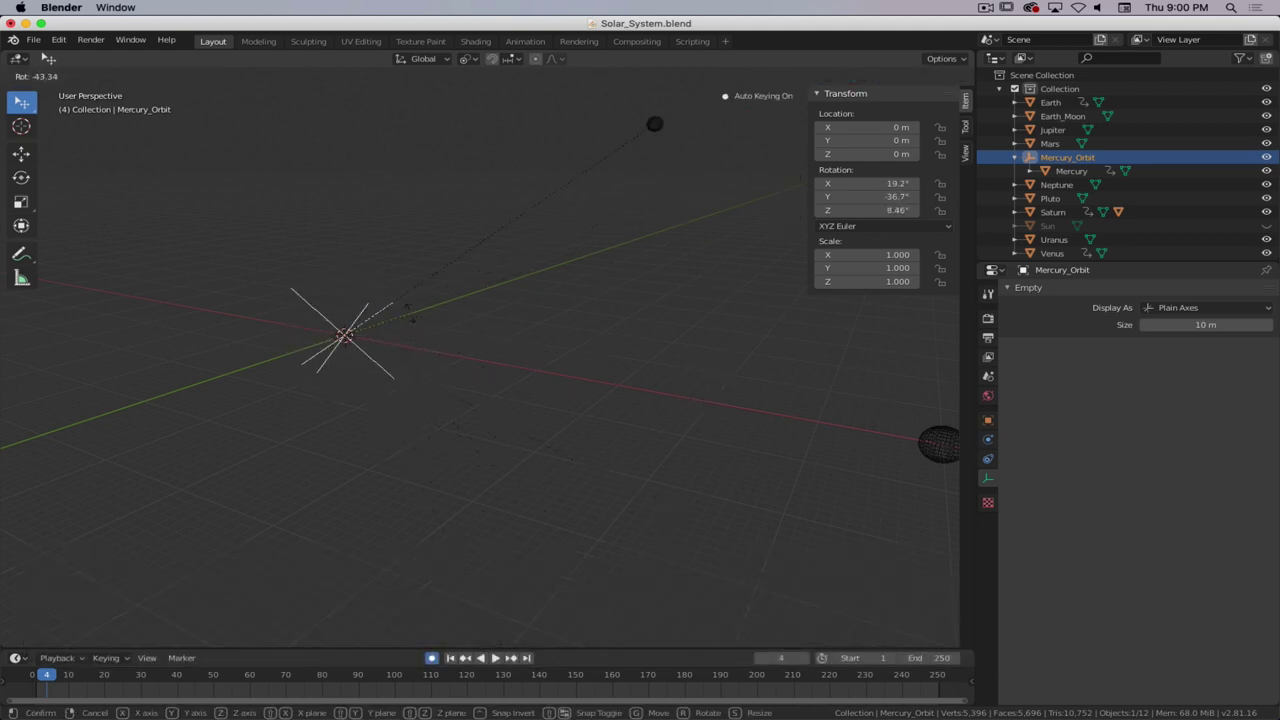
pyautogui.press('Escape')
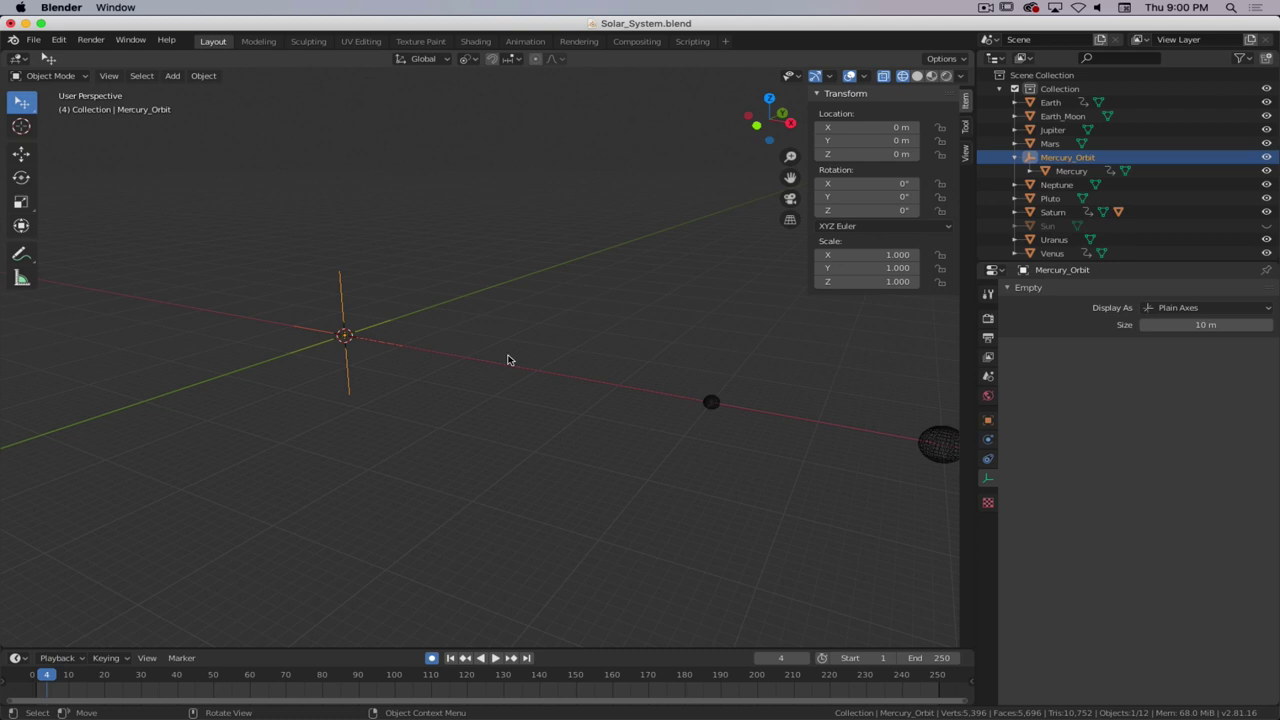
pyautogui.click(450, 658)
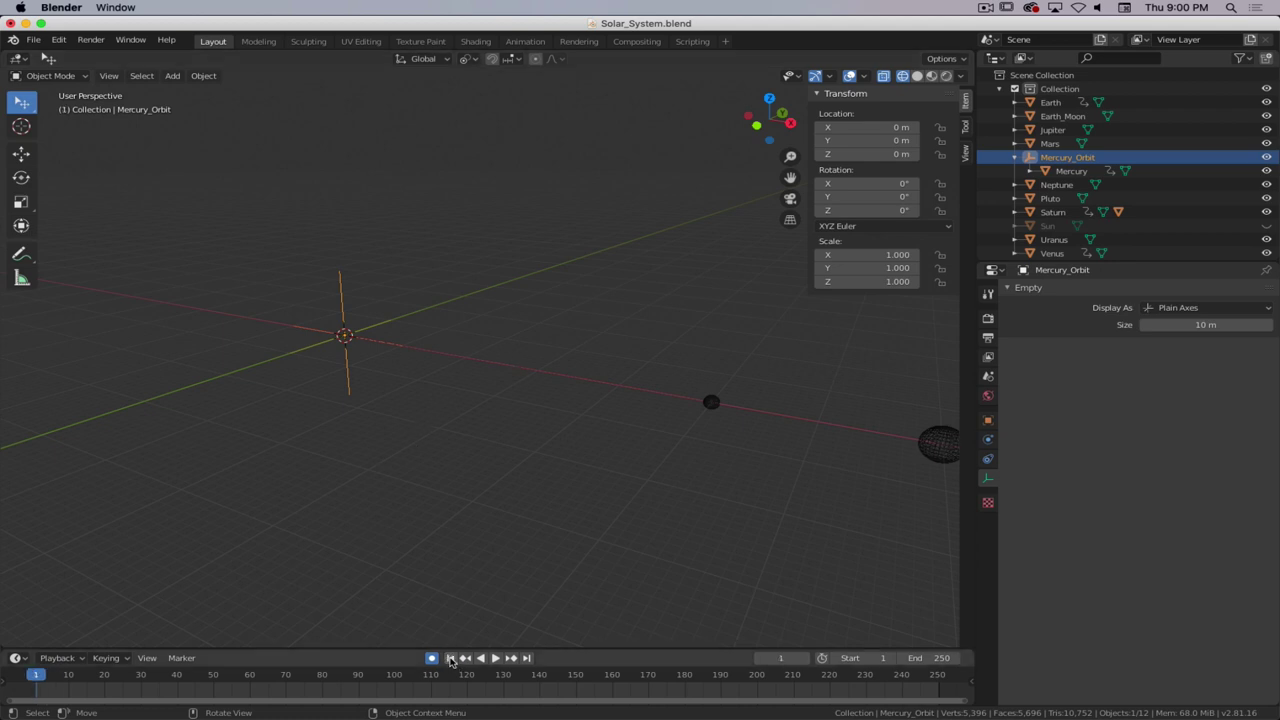
pyautogui.press('i')
pyautogui.click(368, 292)
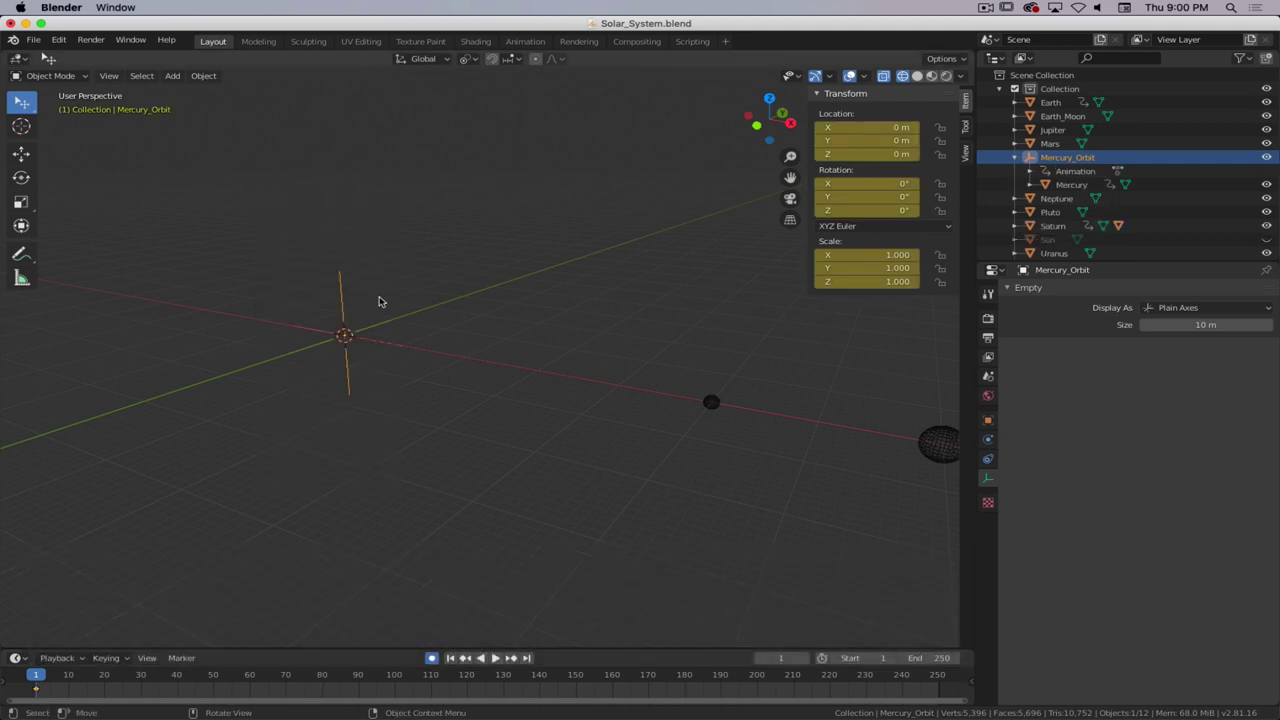
# - At frame 250, key Mercury_Orbit's Z rotation at 3240°
pyautogui.click(526, 659)
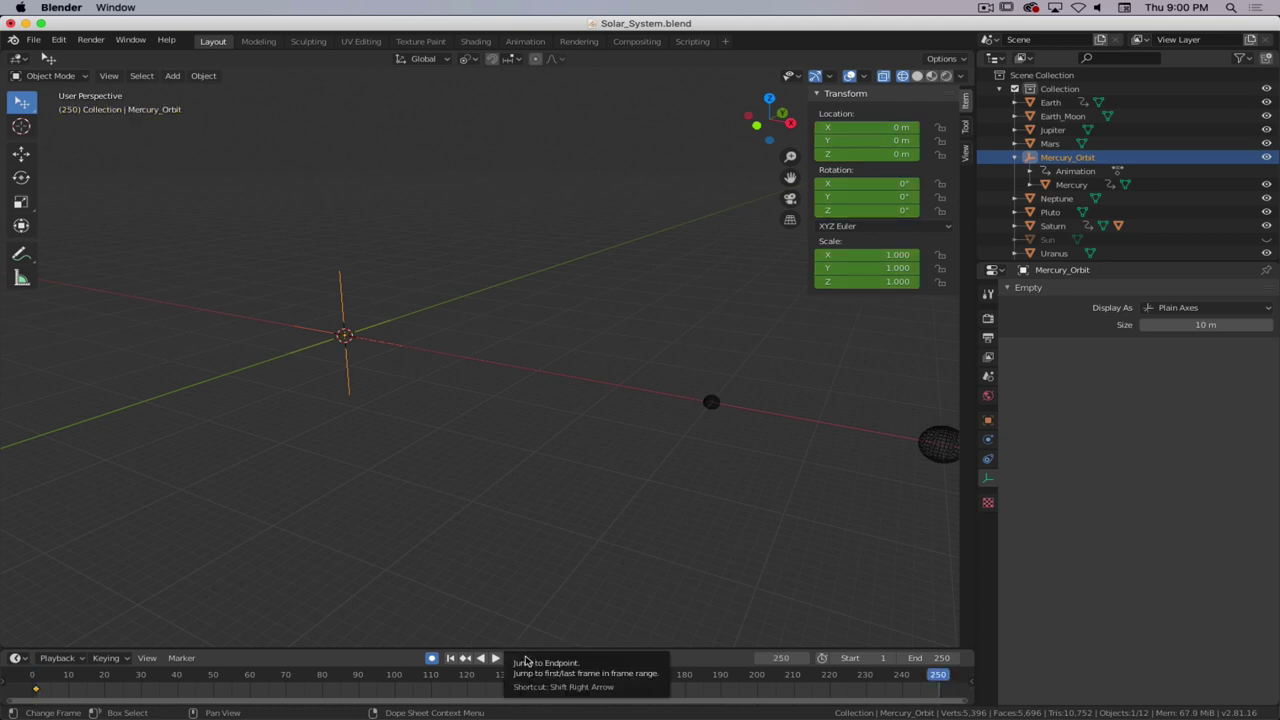
pyautogui.click(895, 213)
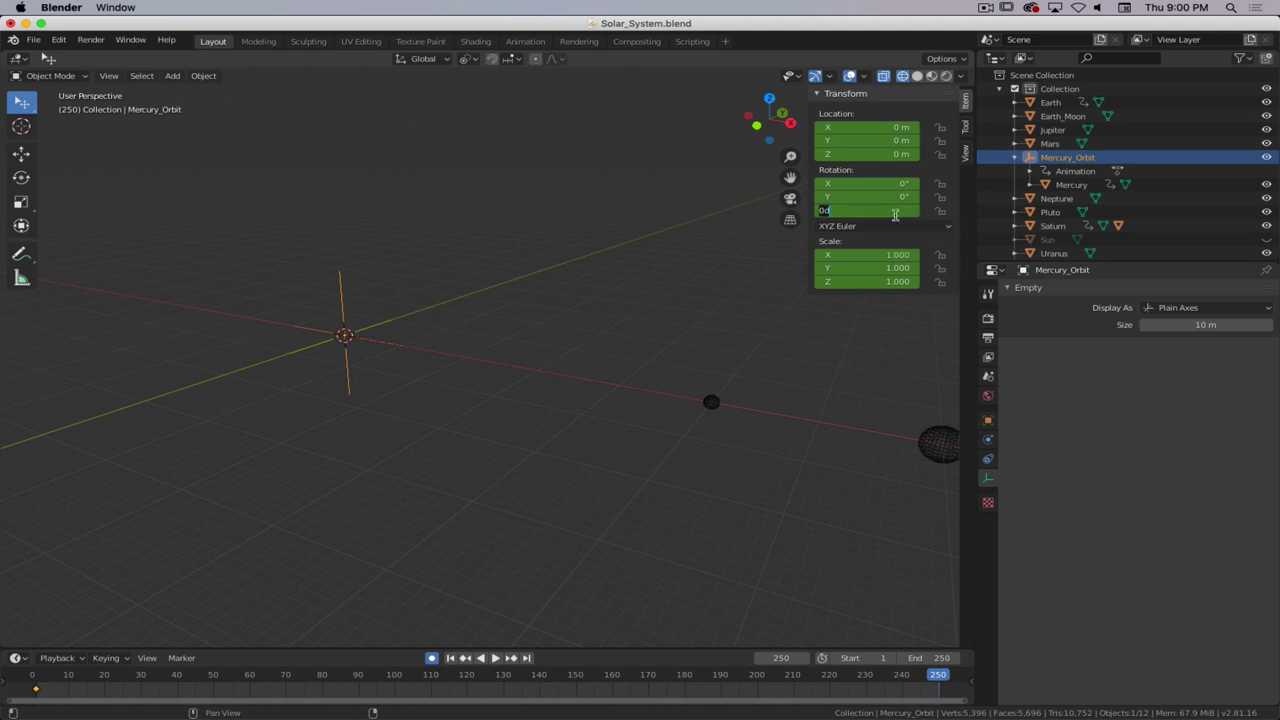
pyautogui.write('3240')
pyautogui.press('Return')
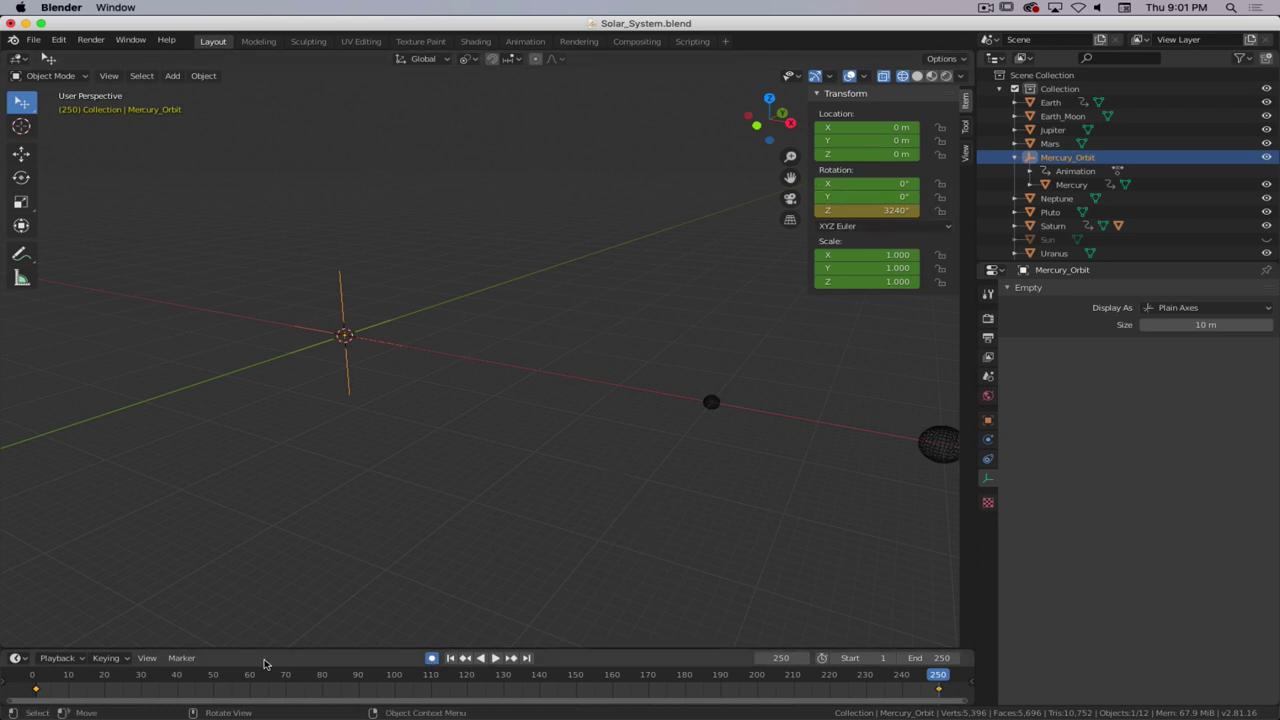
# - Preview the animation, switch to Material Preview shading and unhide the Sun
pyautogui.press('space')
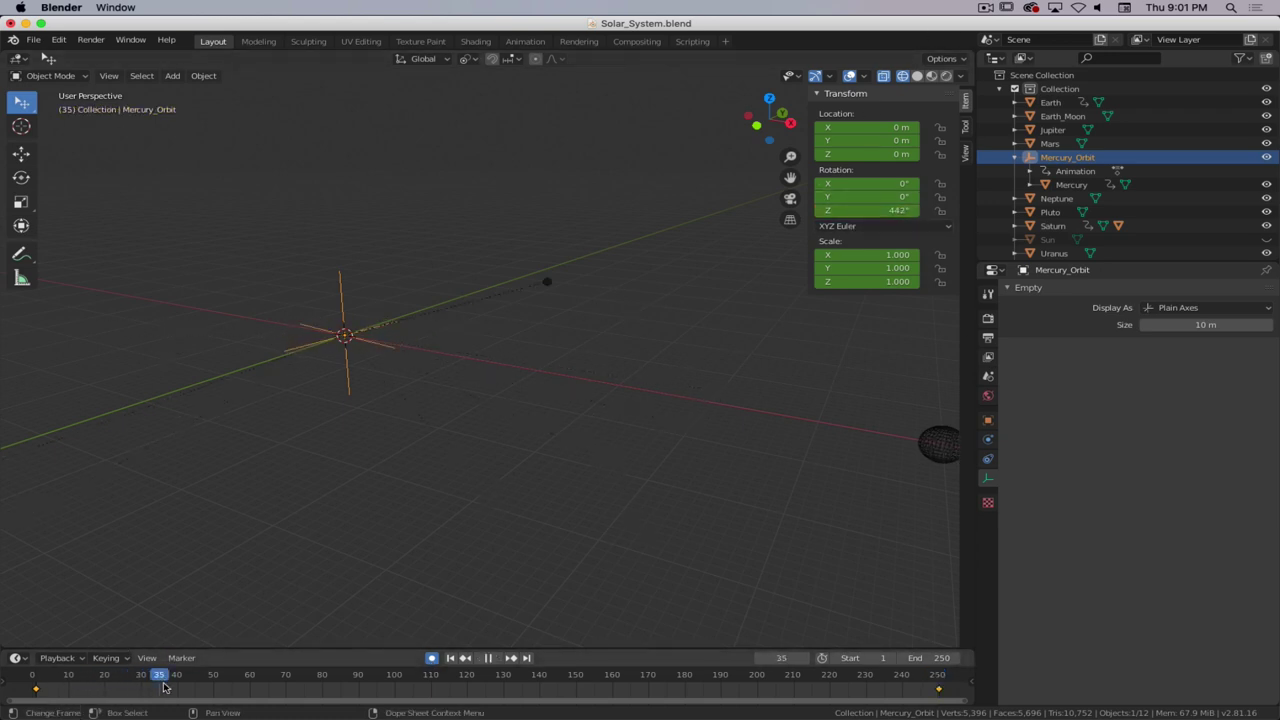
pyautogui.press('space')
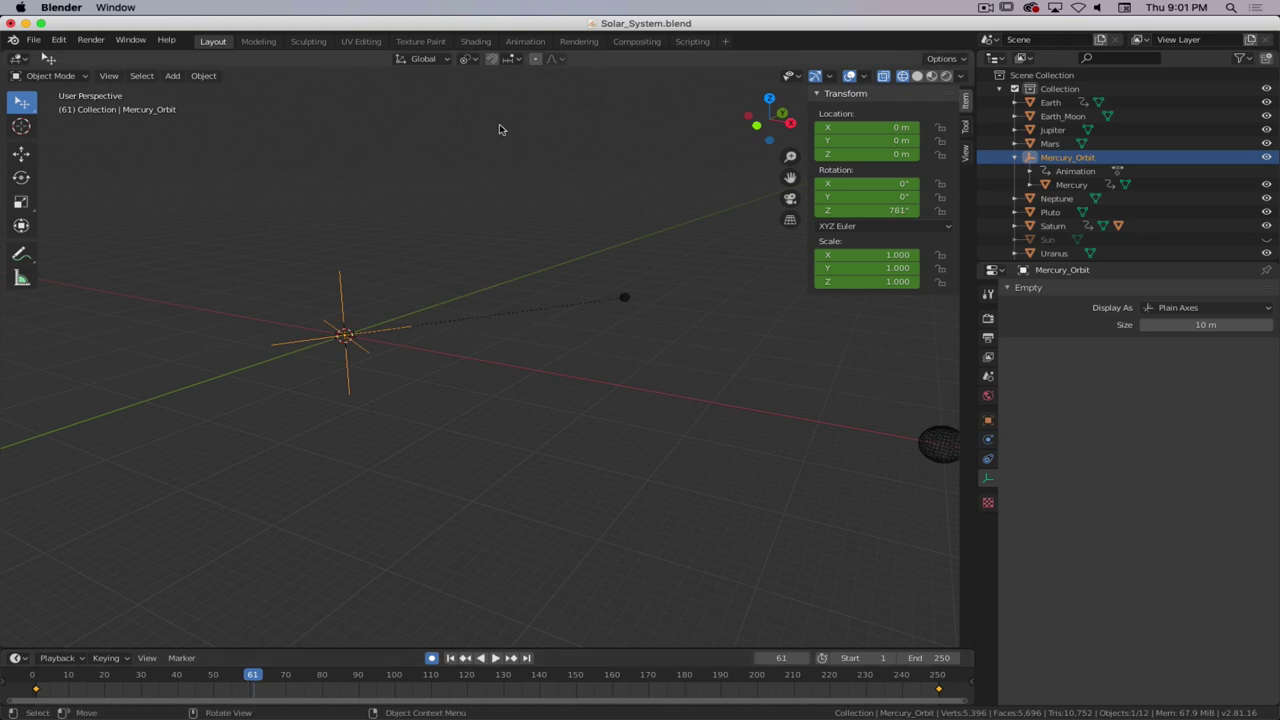
pyautogui.click(917, 76)
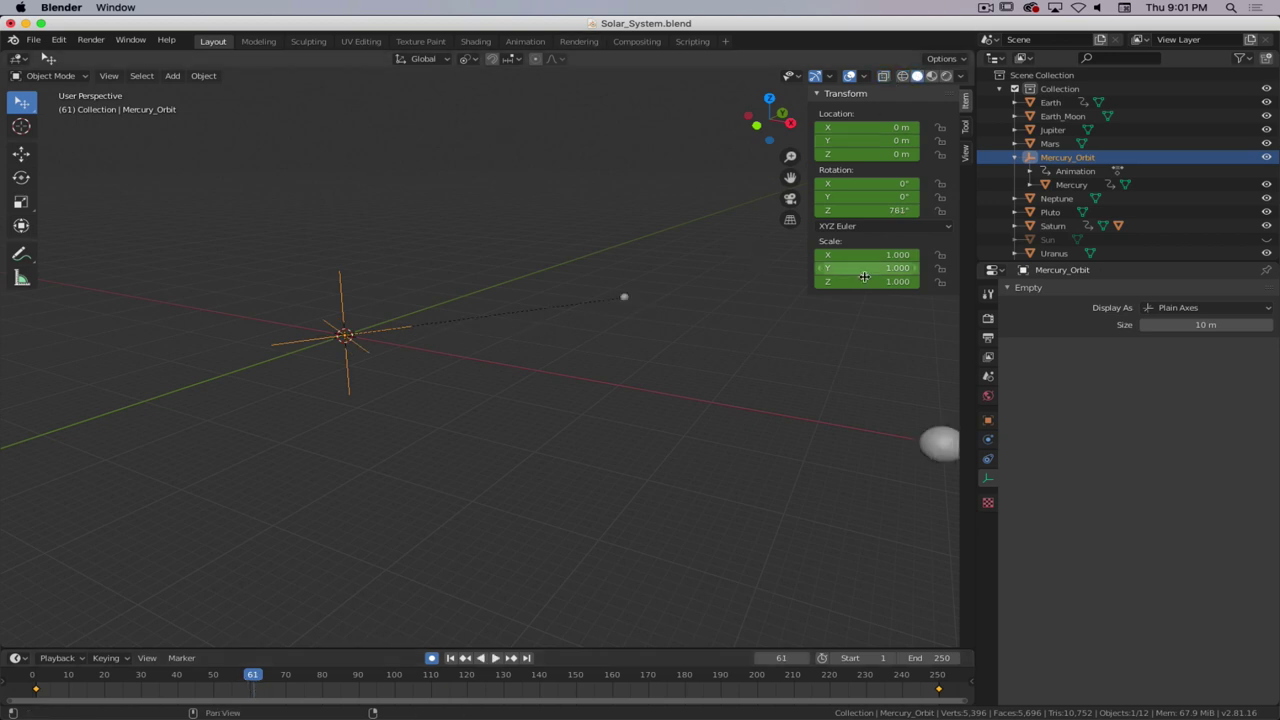
pyautogui.click(932, 76)
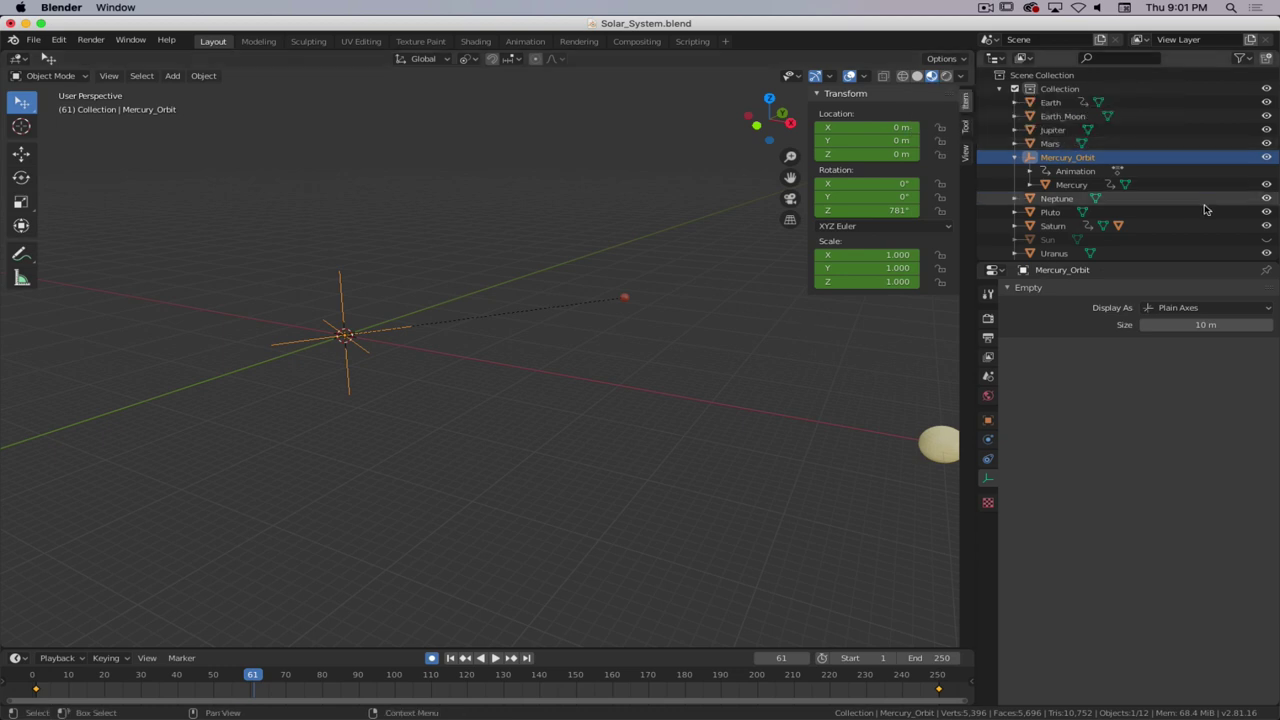
pyautogui.click(1266, 240)
pyautogui.scroll(-5, 531, 374)
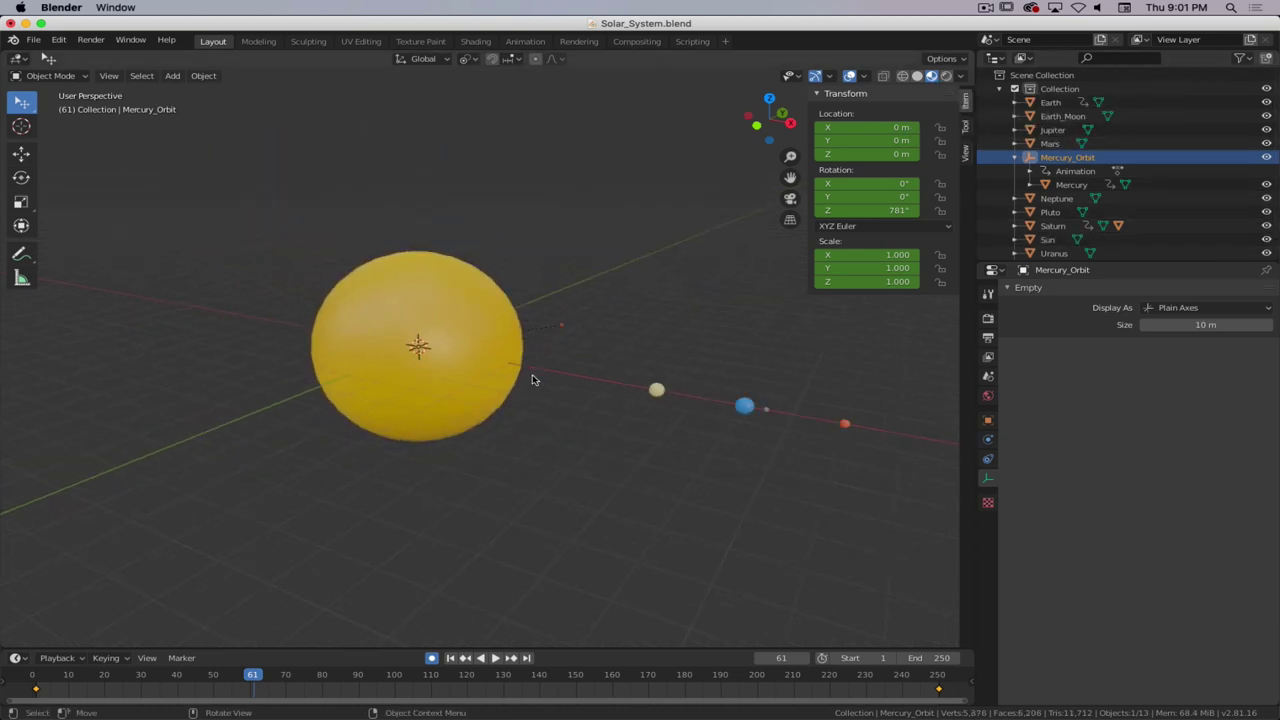
pyautogui.moveTo(531, 374); pyautogui.dragTo(565, 411, button='middle')
pyautogui.scroll(1, 566, 410)
# - Play Mercury's orbit, stop at frame 152, and return to frame 1
pyautogui.press('space')
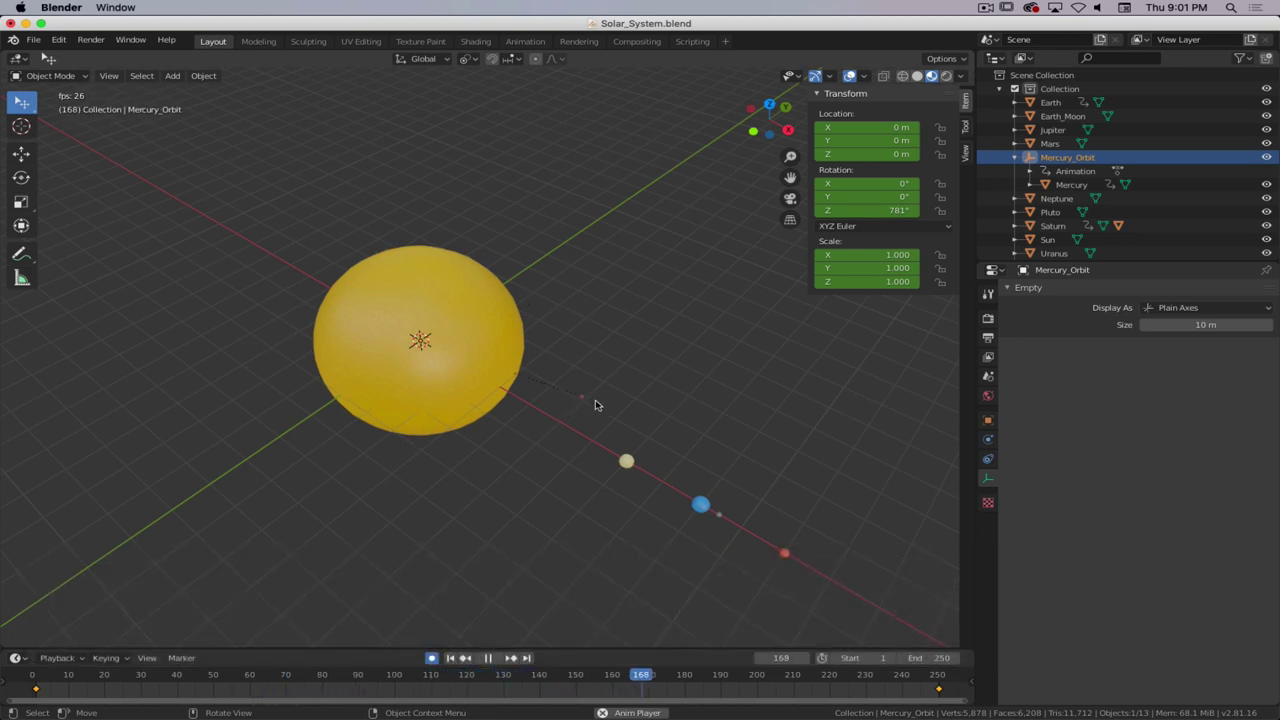
pyautogui.press('super+period')
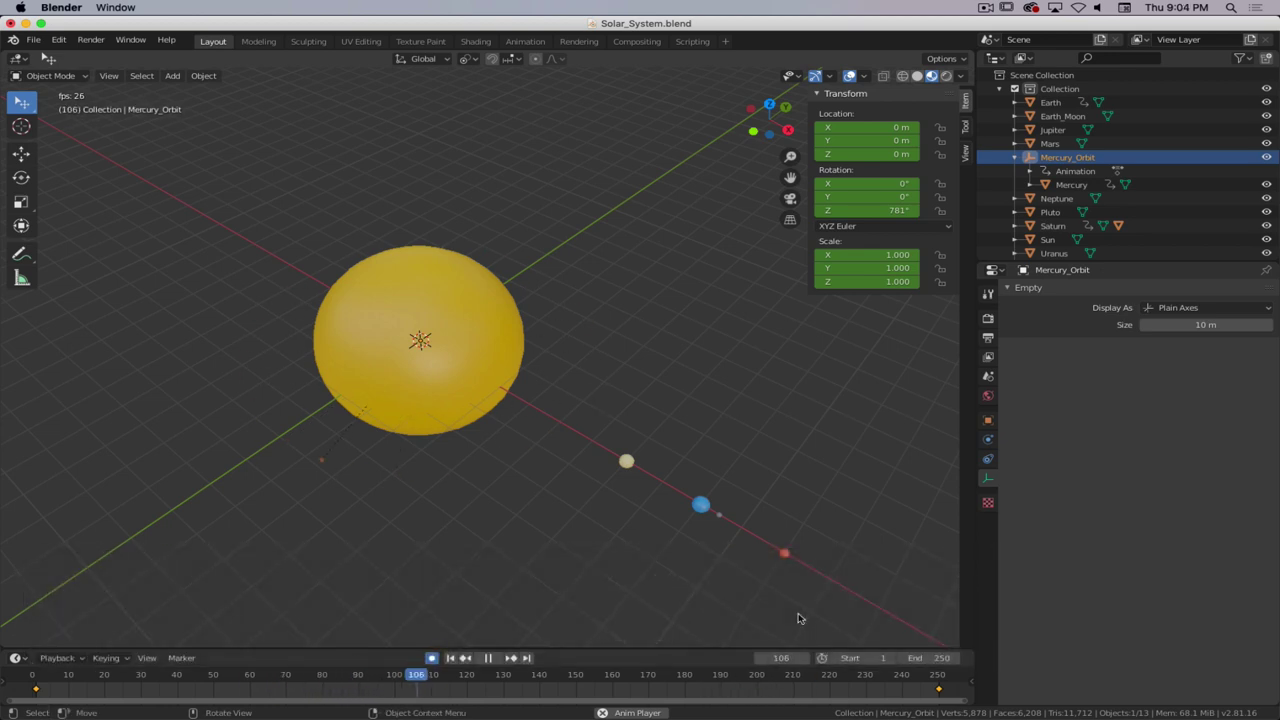
pyautogui.press('space')
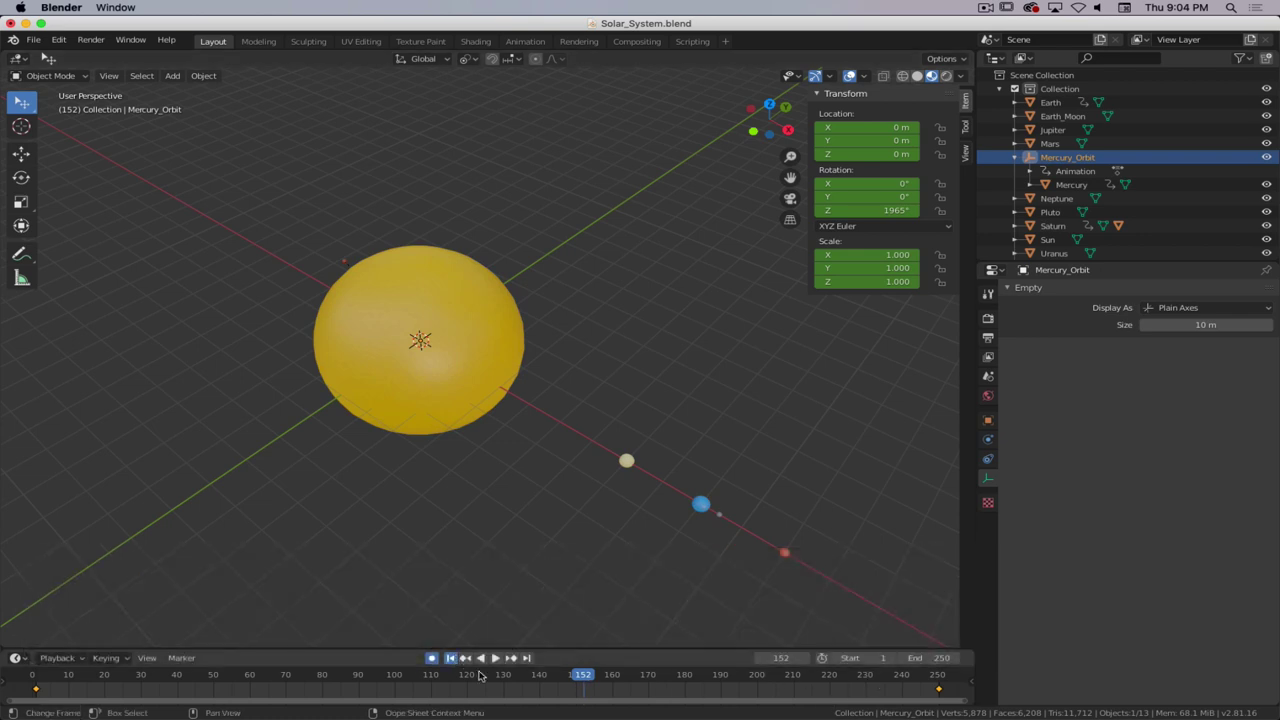
pyautogui.click(450, 658)
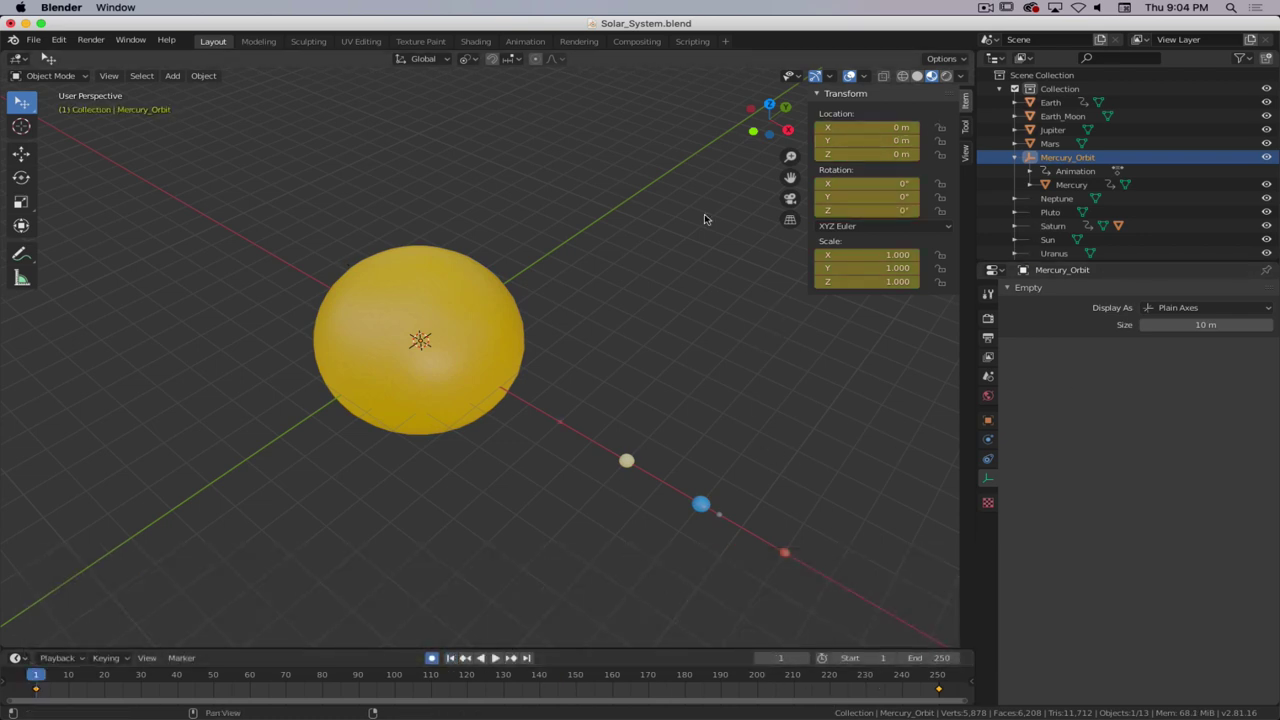
# - Hide the Sun, collapse Mercury_Orbit in the Outliner, and hide the Mercury_Orbit empty
pyautogui.click(1266, 239)
pyautogui.moveTo(458, 387); pyautogui.dragTo(469, 346, button='middle')
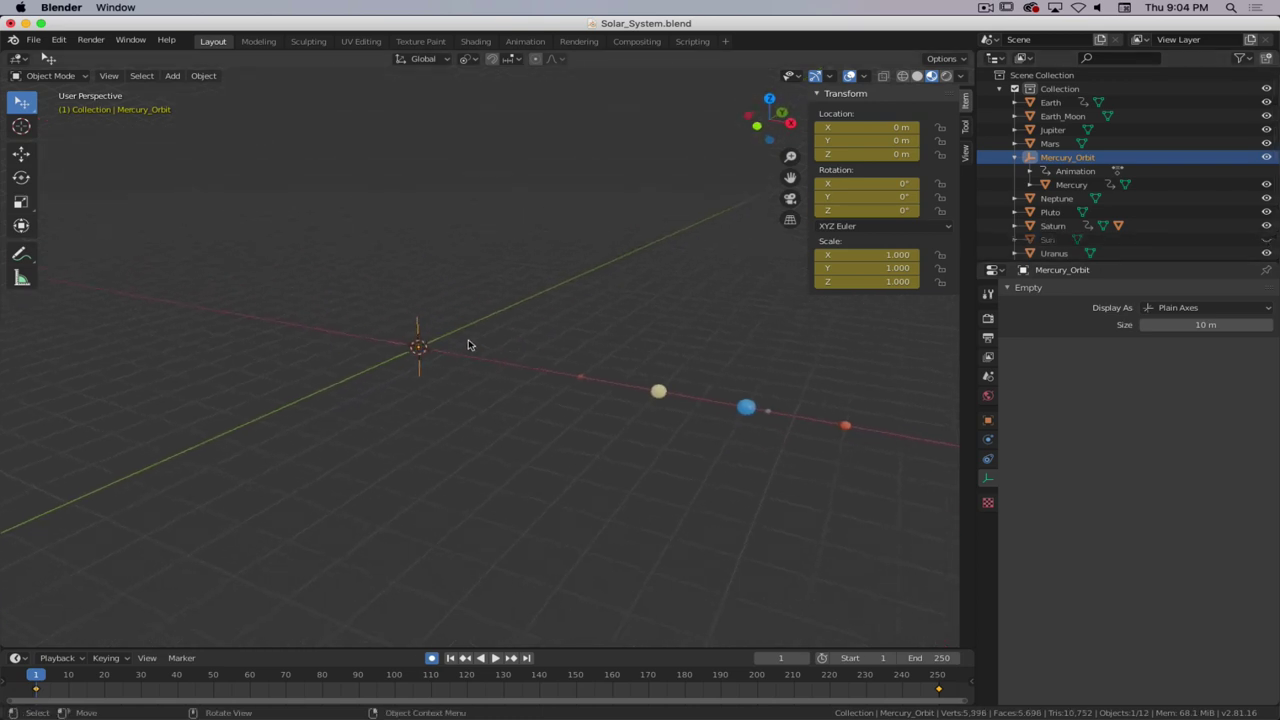
pyautogui.scroll(5, 467, 344)
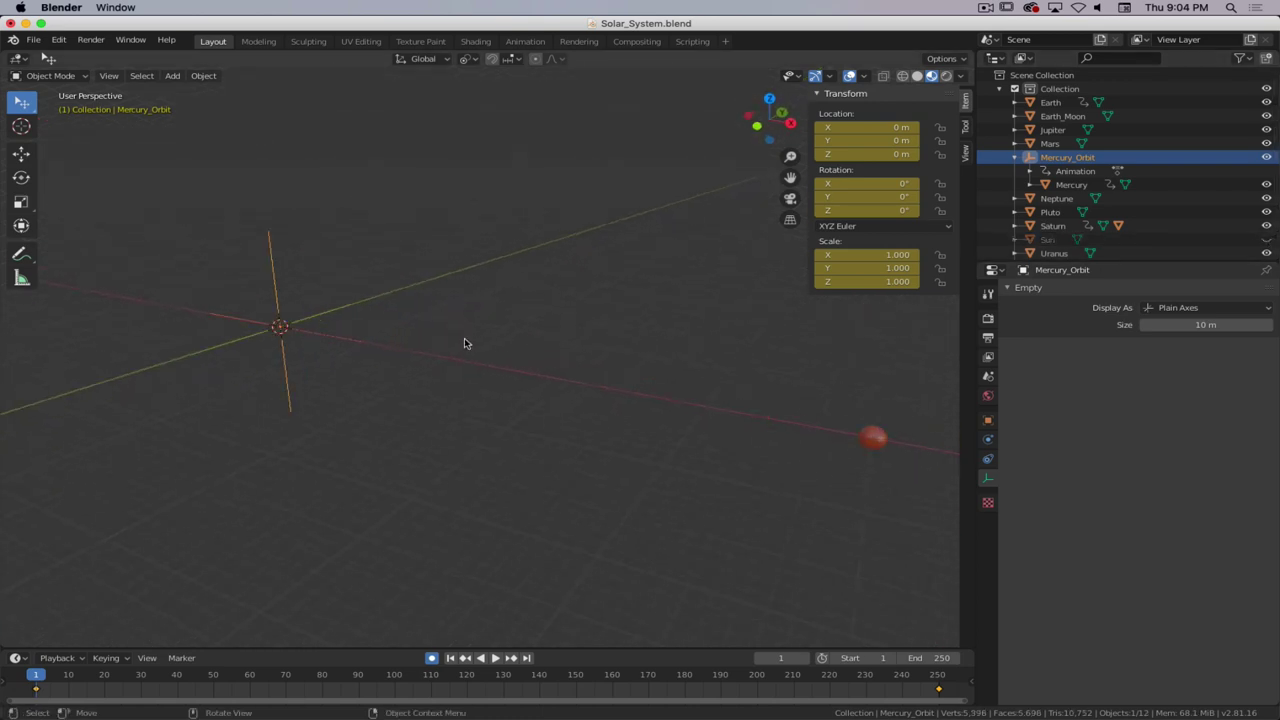
pyautogui.scroll(-4, 464, 343)
pyautogui.scroll(2, 463, 374)
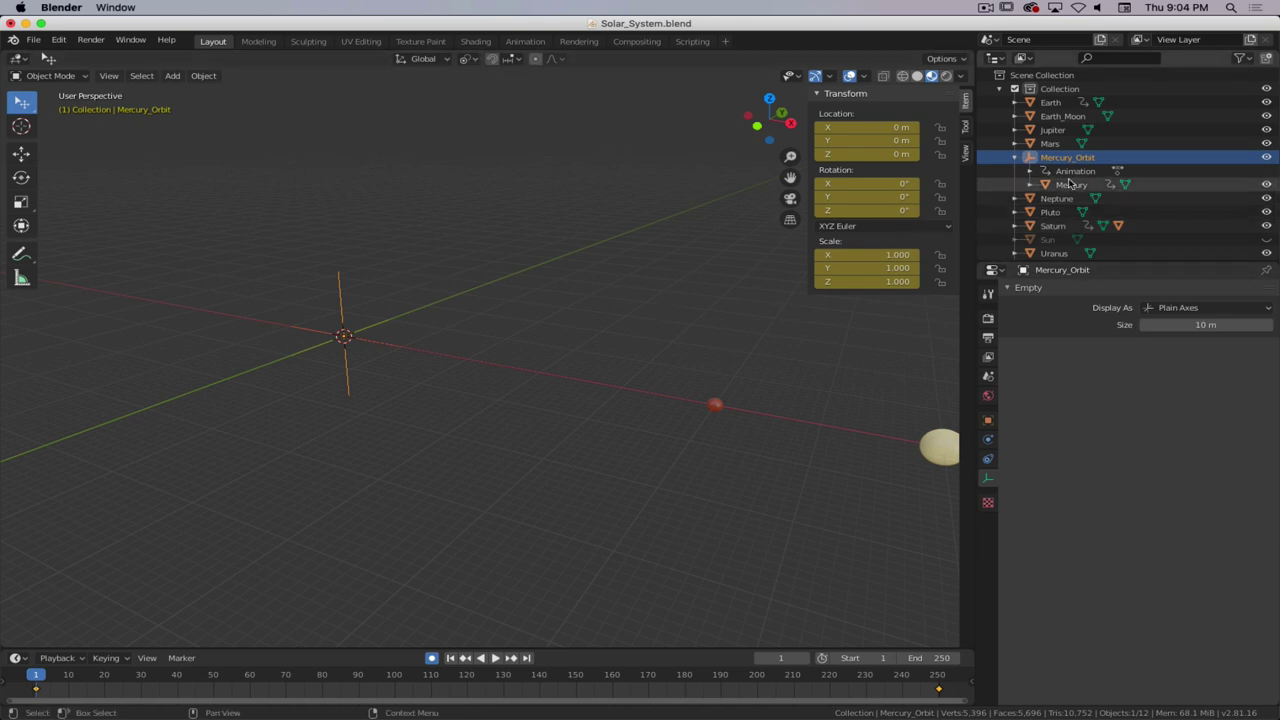
pyautogui.click(1015, 160)
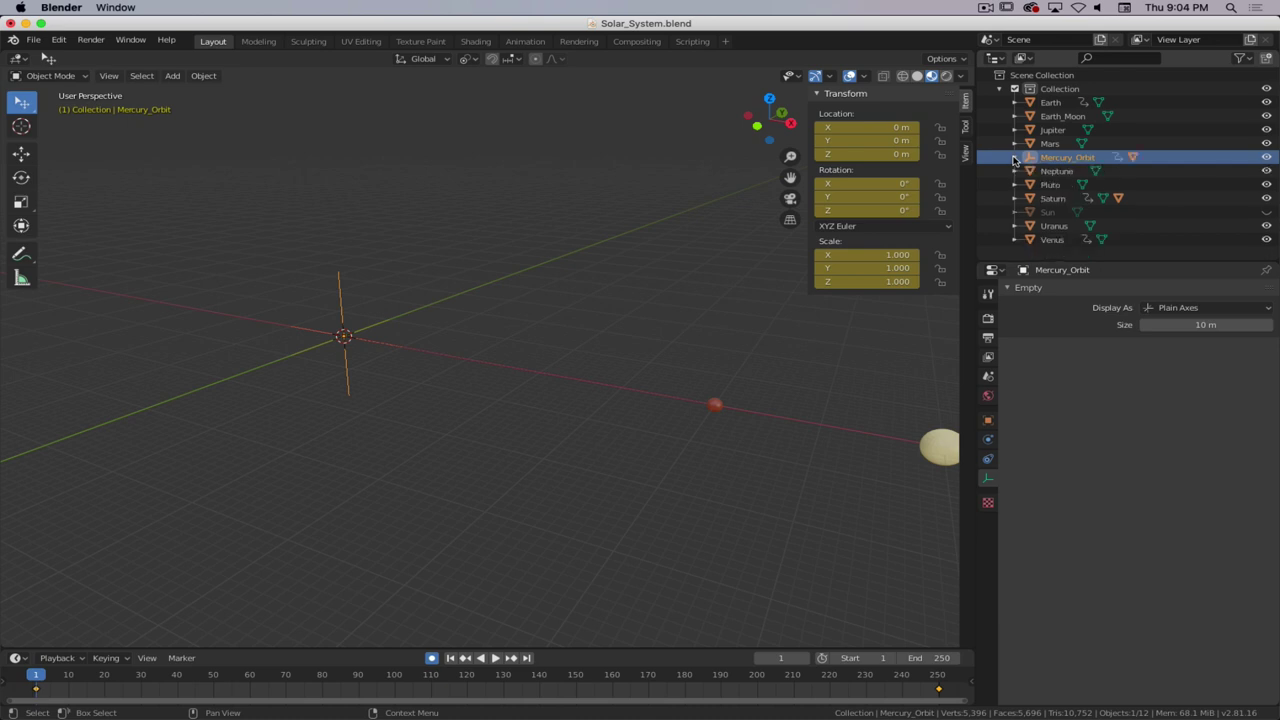
pyautogui.click(1266, 158)
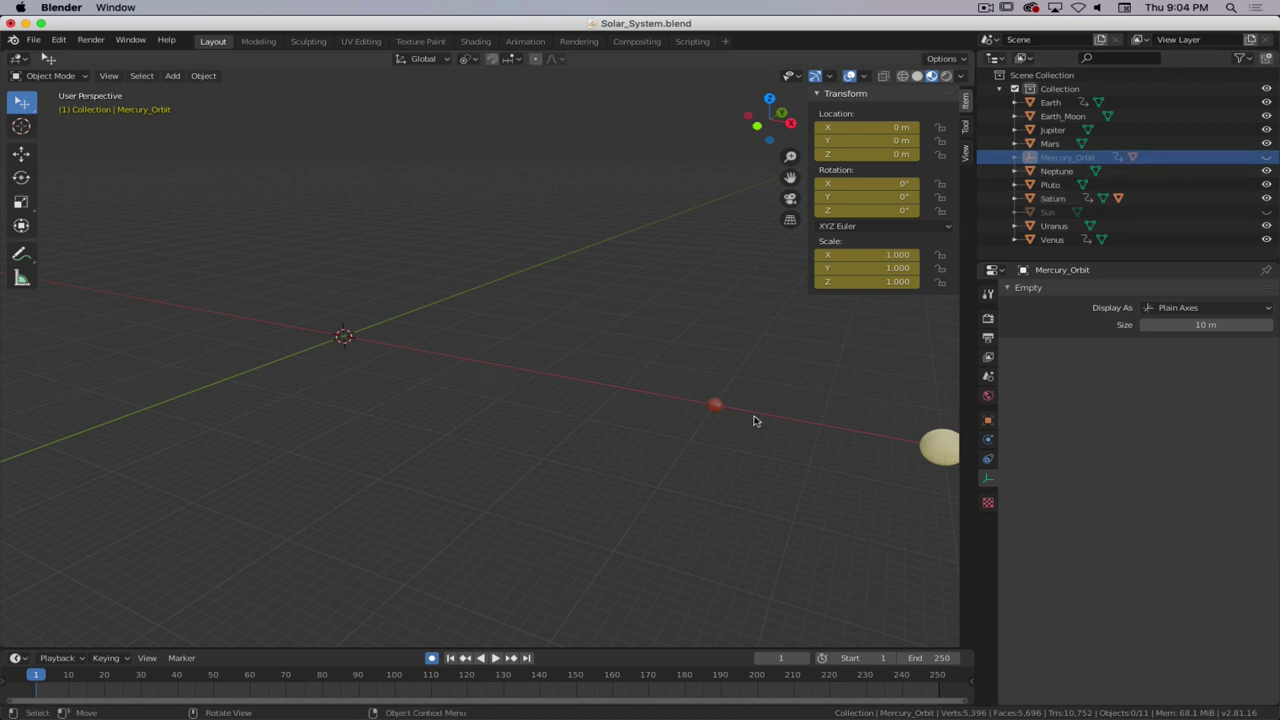
# - Add a 10 m Plain Axes empty at the origin and name it Venus_Orbit
pyautogui.keyDown('shift'); pyautogui.moveTo(754, 420); pyautogui.dragTo(671, 397, button='middle'); pyautogui.keyUp('shift')
pyautogui.hotkey('shift', 'a')
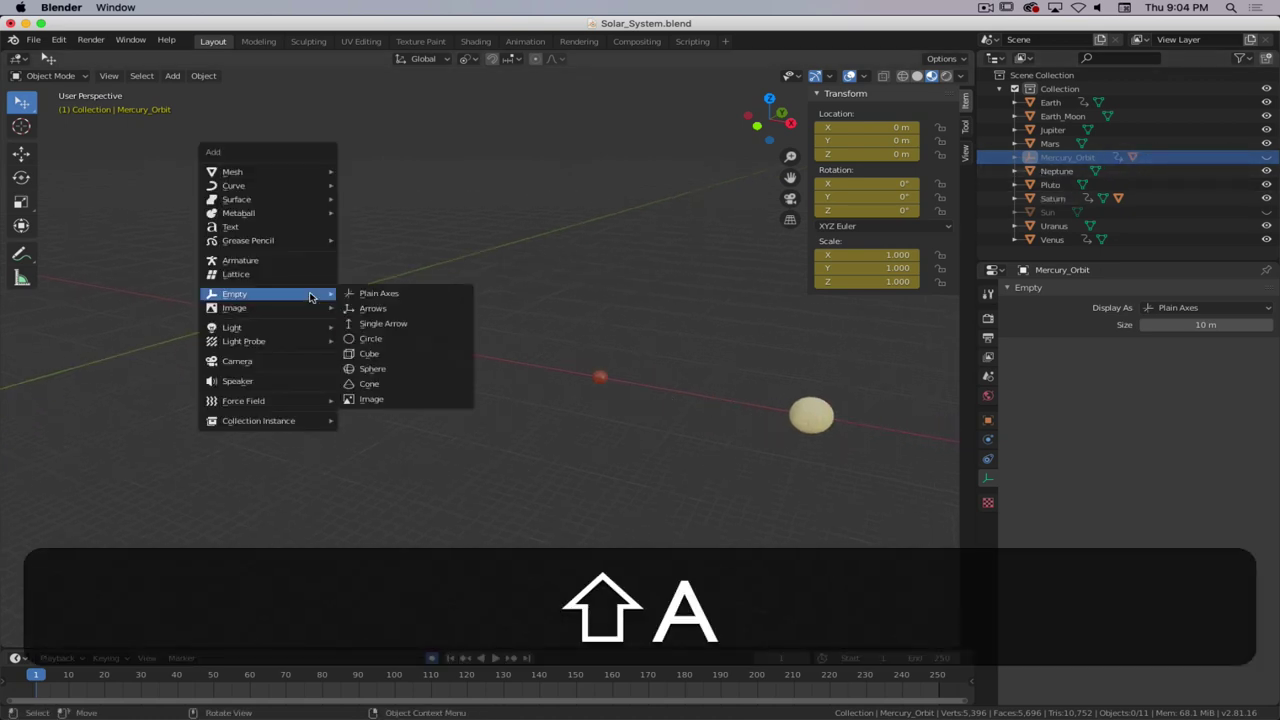
pyautogui.click(384, 294)
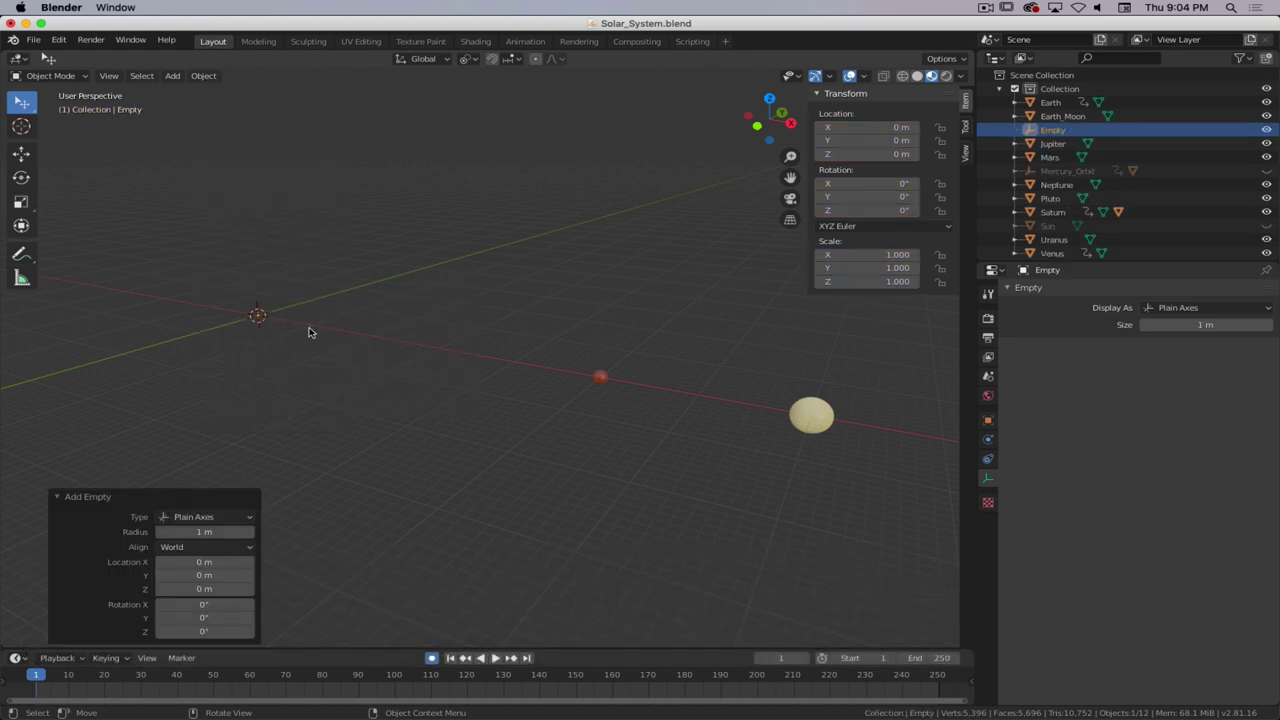
pyautogui.click(1207, 325)
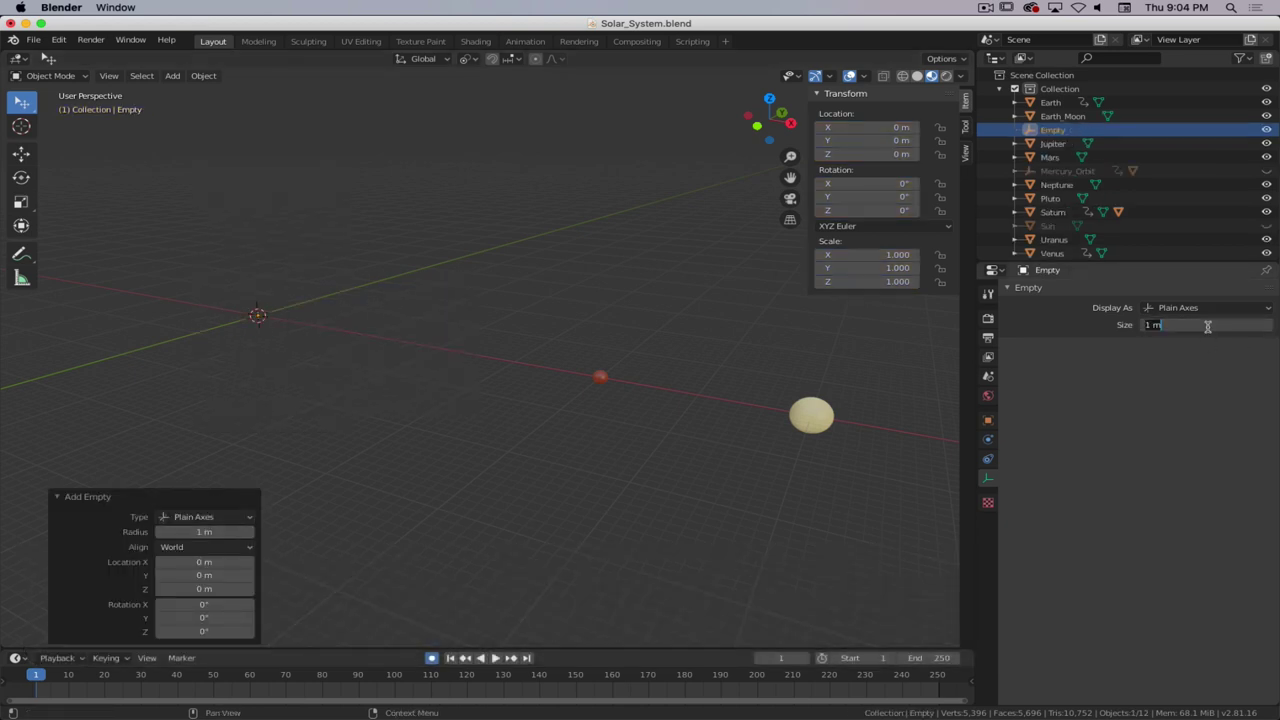
pyautogui.write('10')
pyautogui.press('Return')
pyautogui.doubleClick(1057, 130)
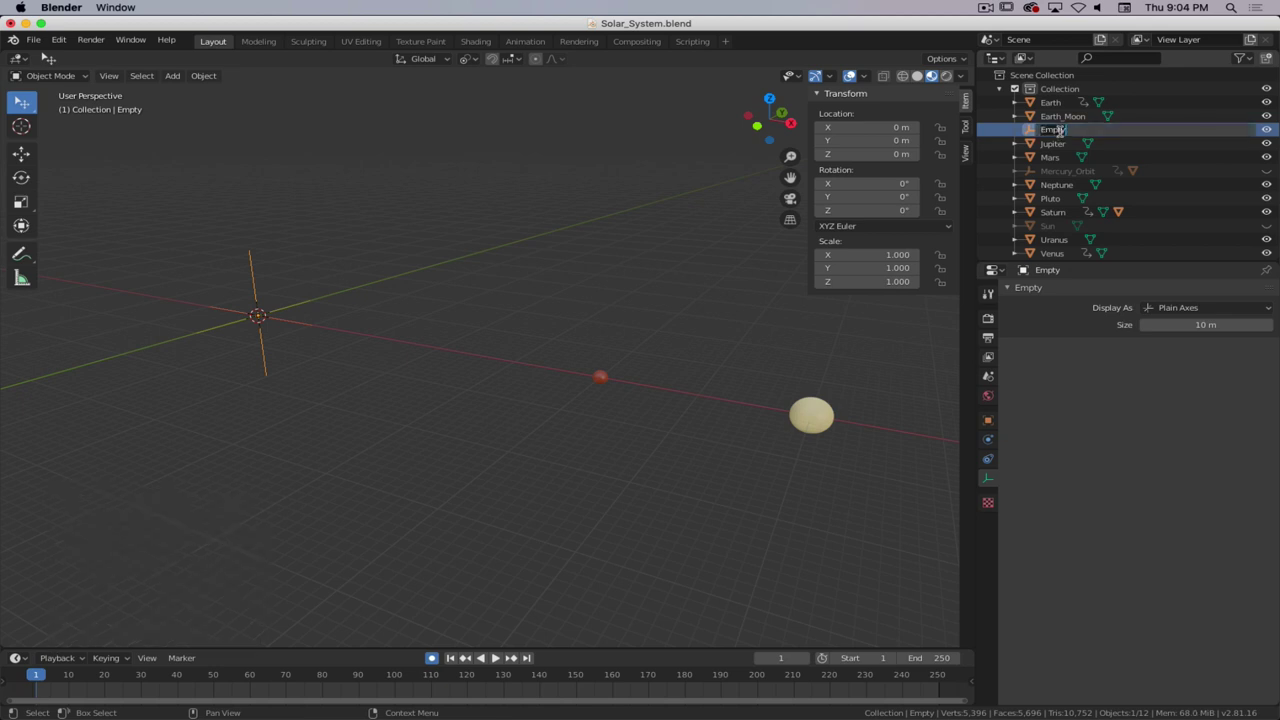
pyautogui.write('Venus')
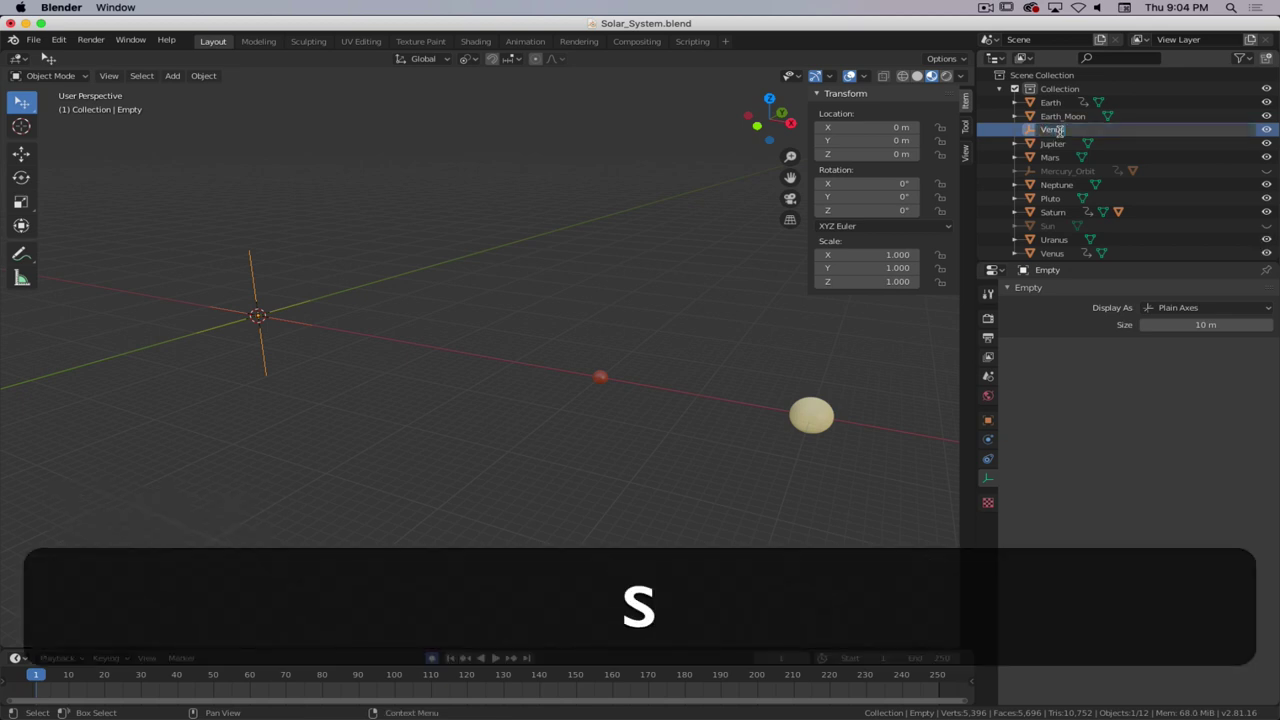
pyautogui.write('_Orbit')
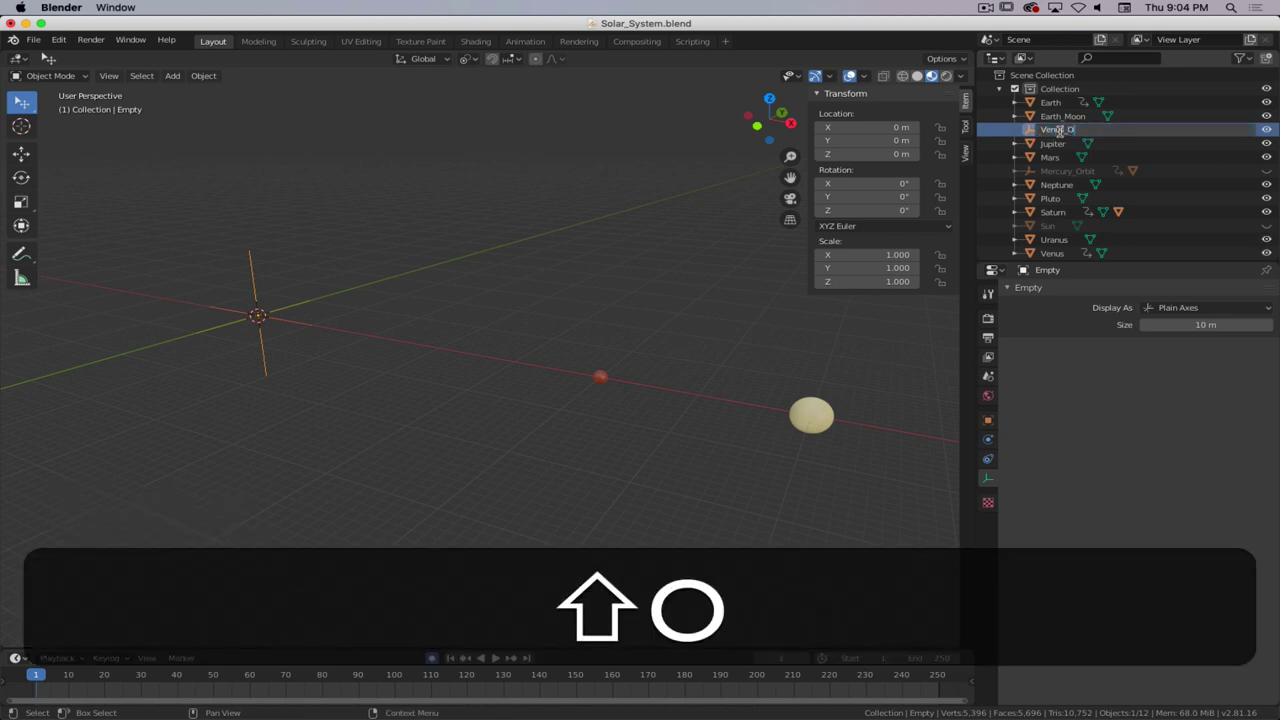
pyautogui.press('Return')
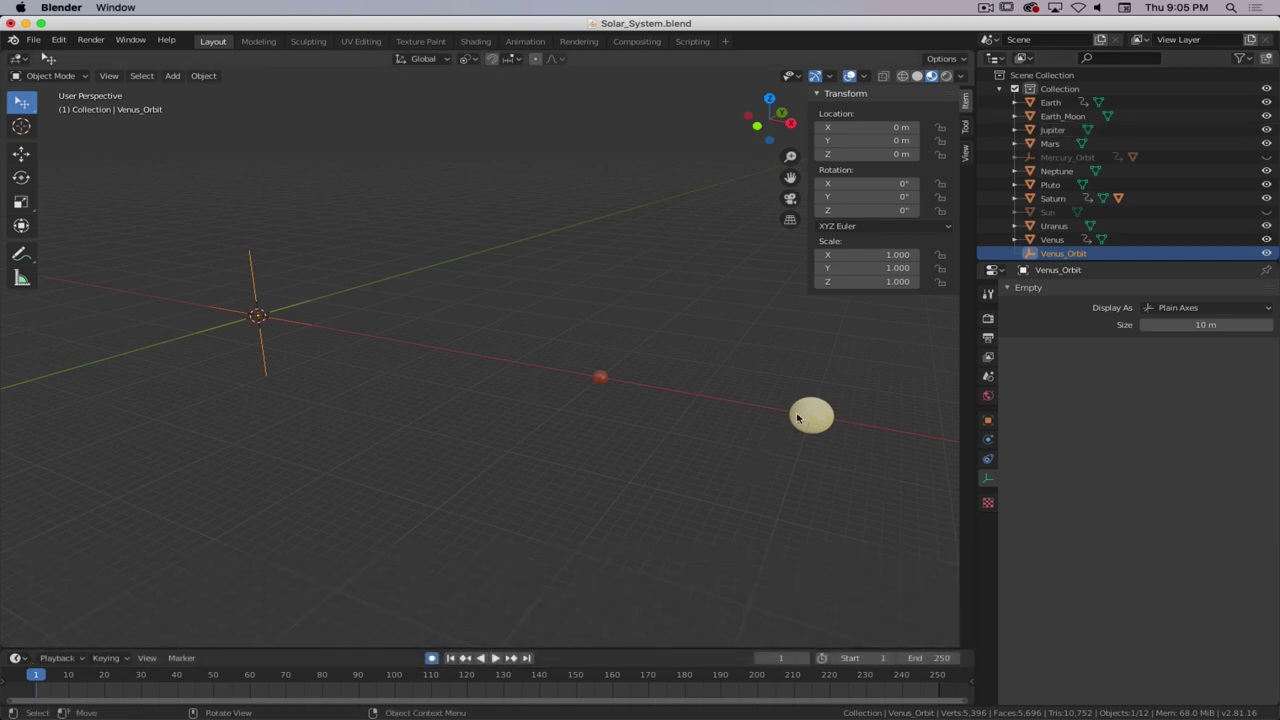
# - Parent Venus to Venus_Orbit with Keep Transform, leaving only Venus_Orbit selected
pyautogui.click(800, 416)
pyautogui.press('shift')
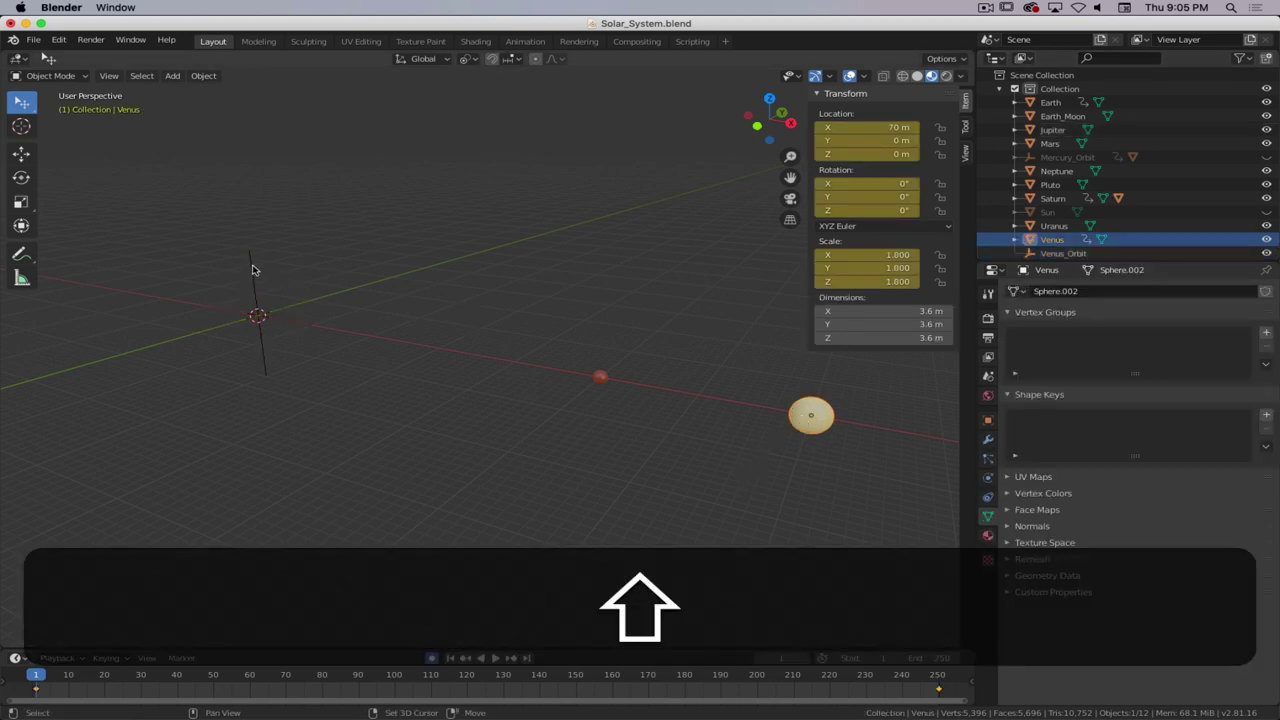
pyautogui.keyDown('shift'); pyautogui.click(253, 270); pyautogui.keyUp('shift')
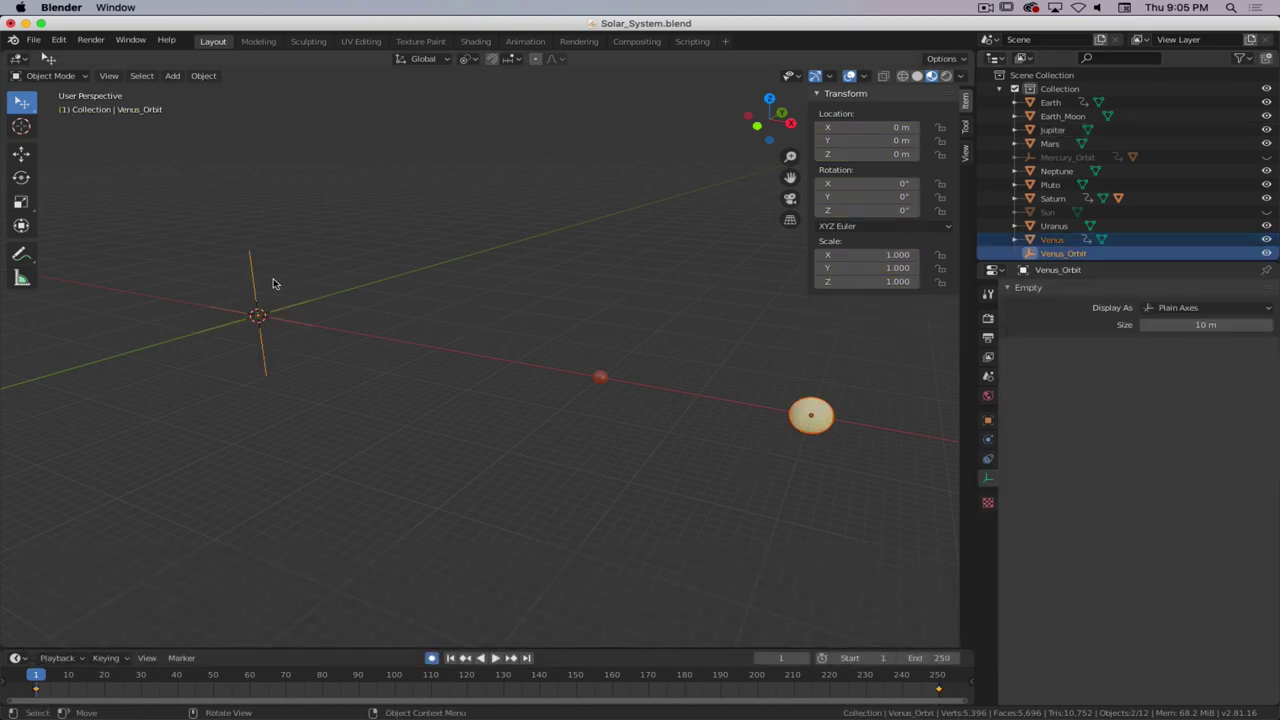
pyautogui.hotkey('ctrl', 'p')
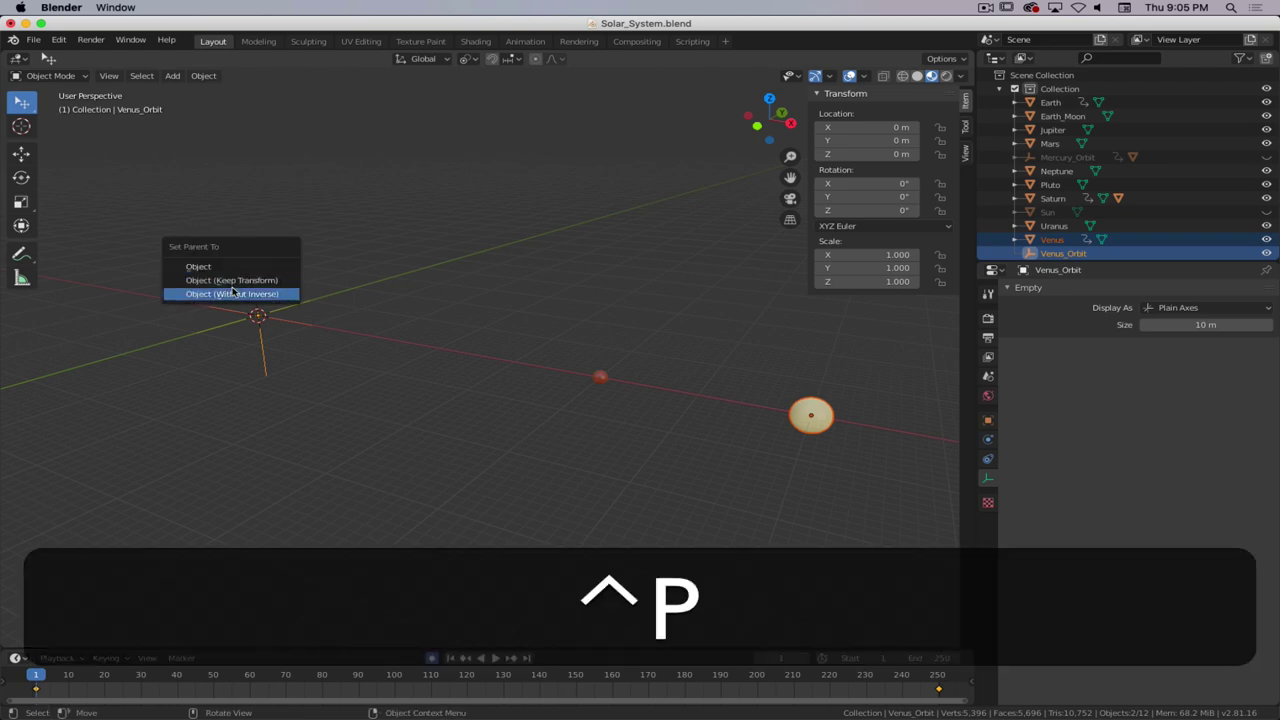
pyautogui.click(256, 284)
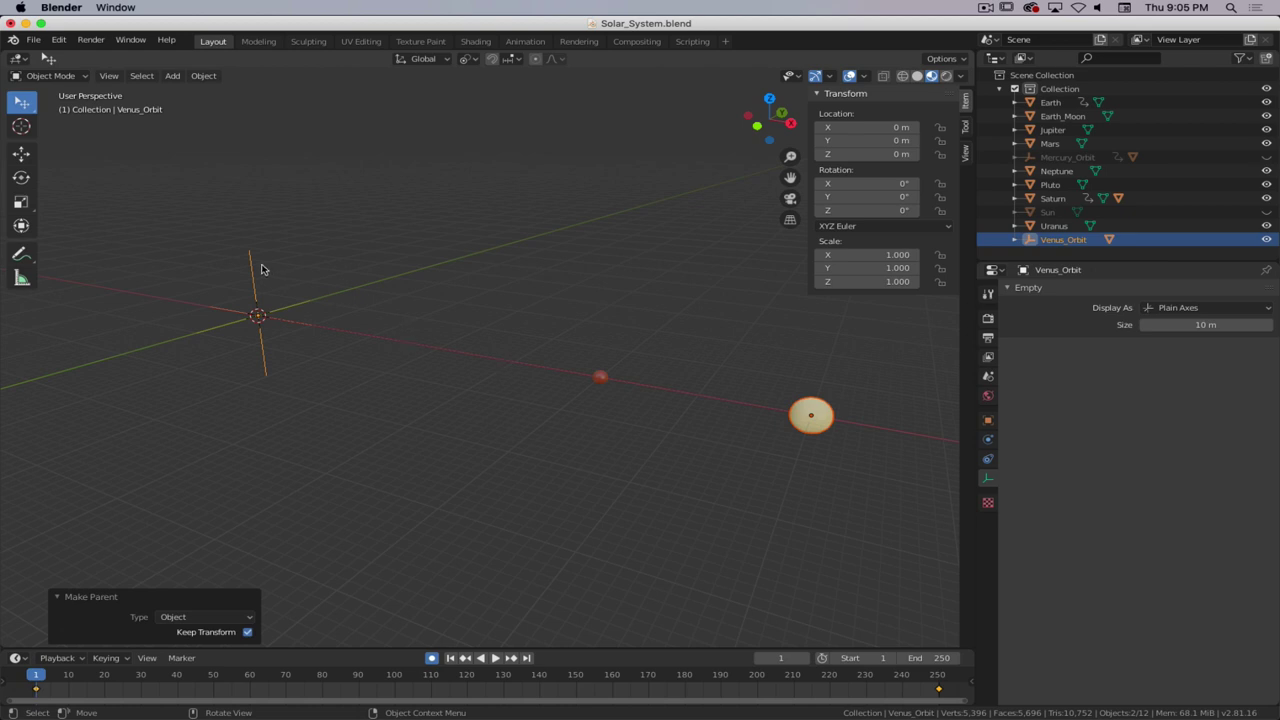
pyautogui.click(253, 267)
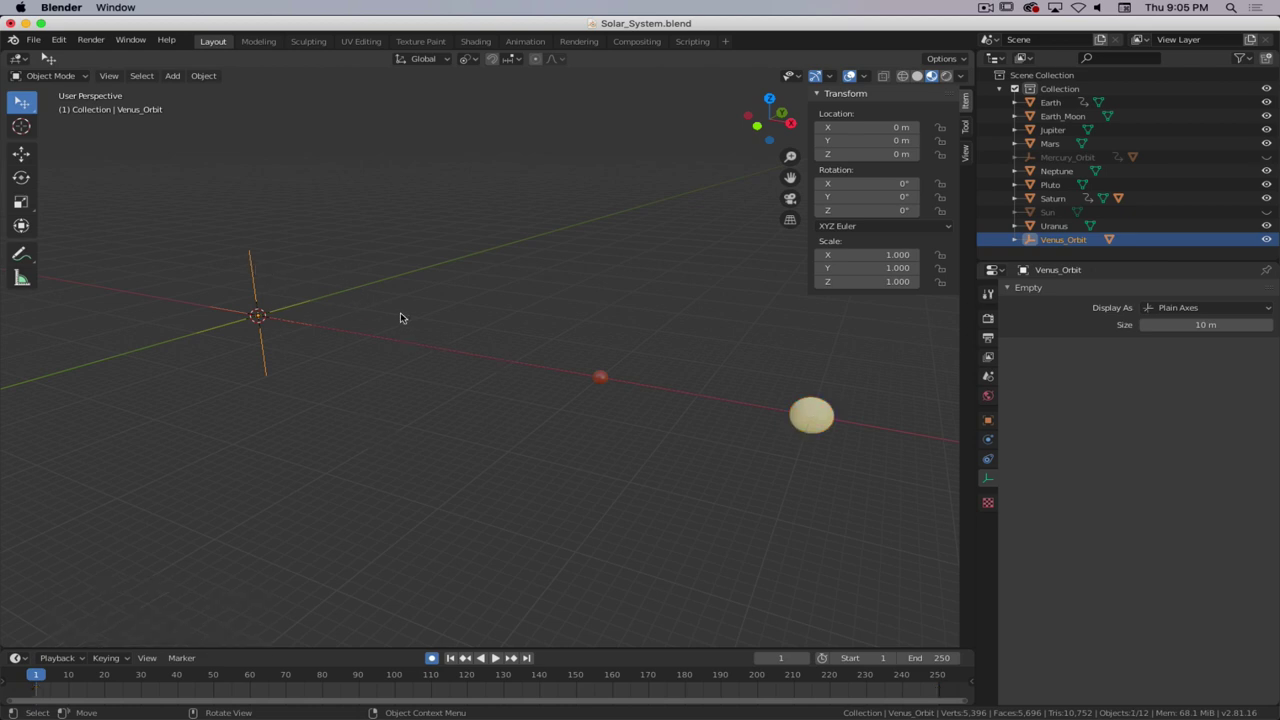
# - Keyframe Venus_Orbit at frame 1 and rotate it 2880° about Z at frame 250, then preview the orbit
pyautogui.press('i')
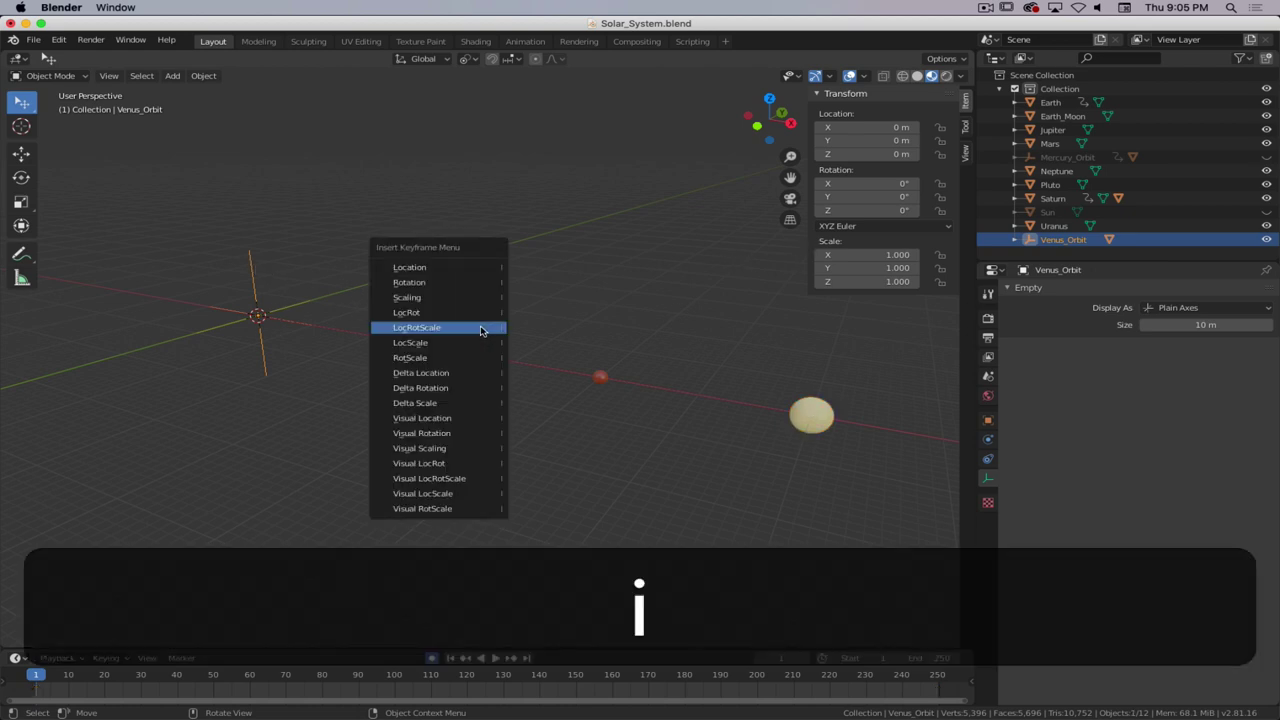
pyautogui.click(479, 331)
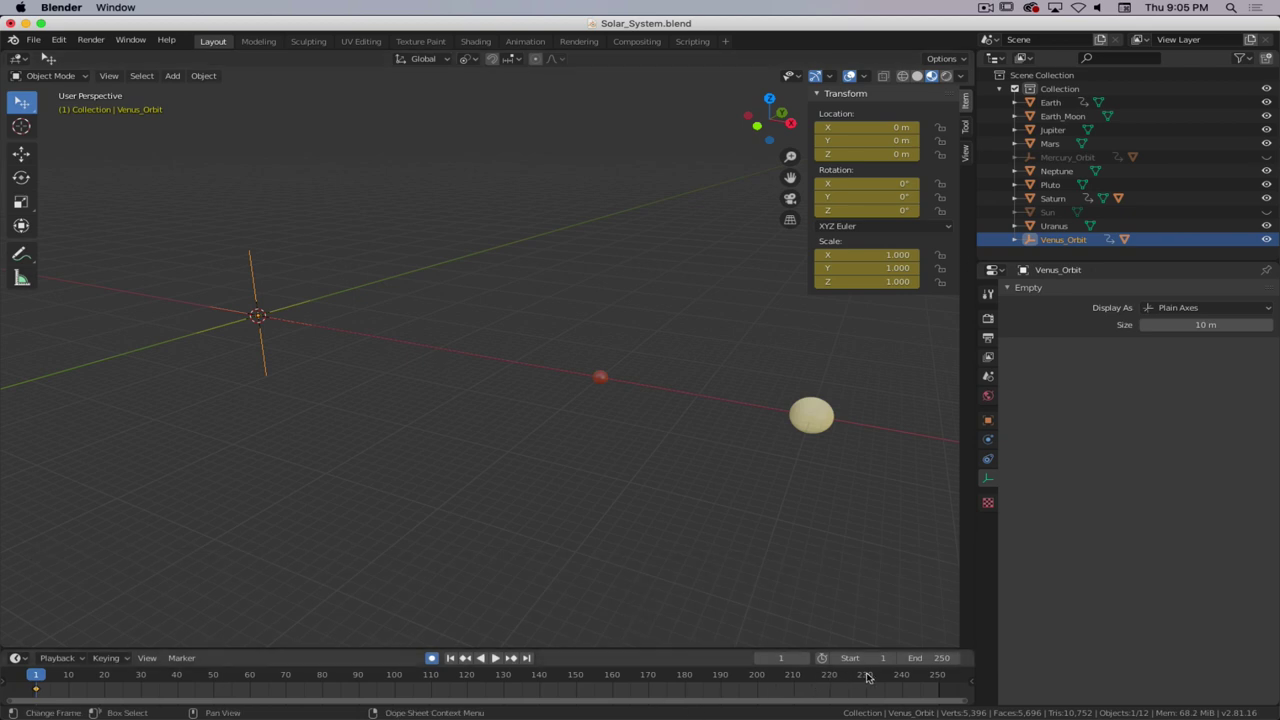
pyautogui.click(526, 658)
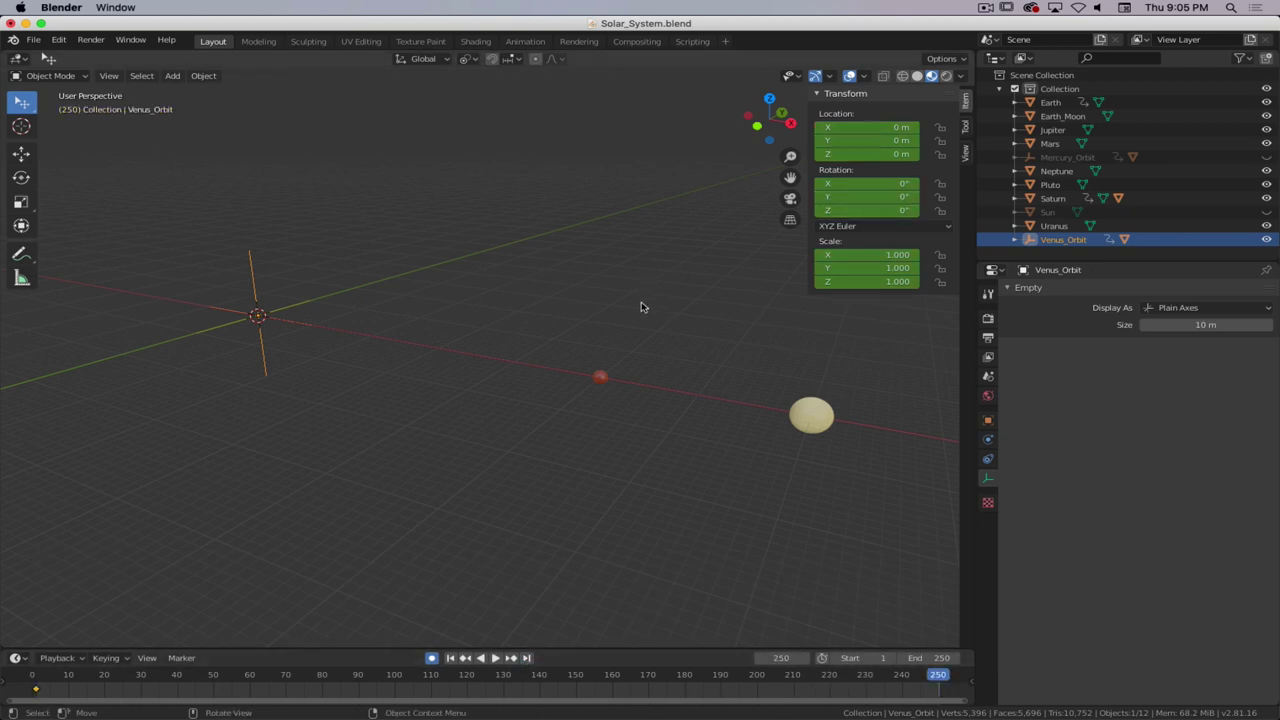
pyautogui.press('r')
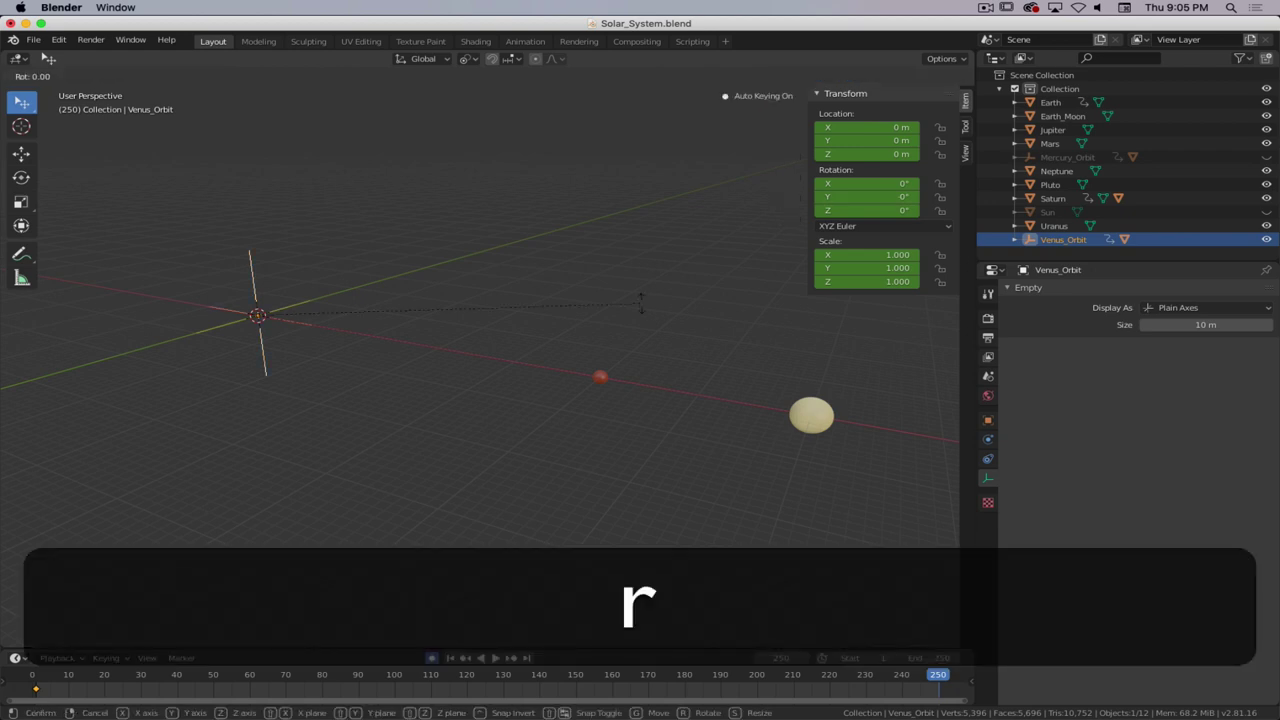
pyautogui.press('z')
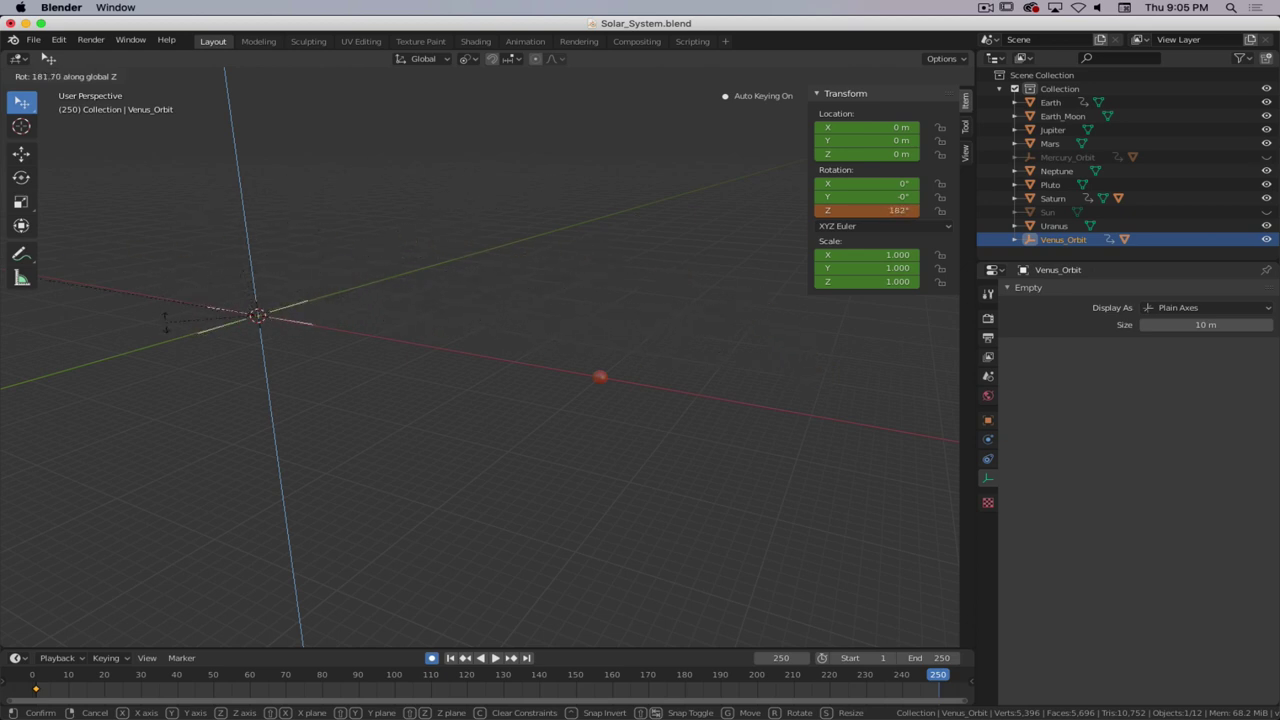
pyautogui.write('2880')
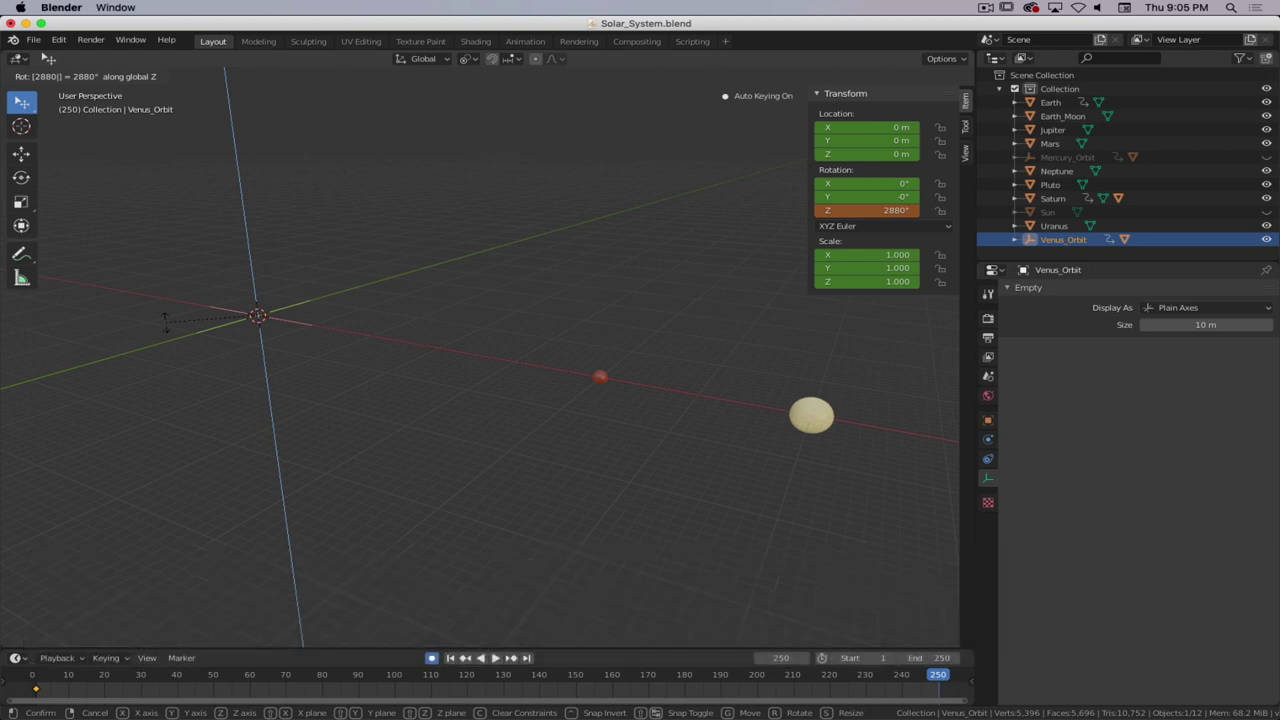
pyautogui.press('Return')
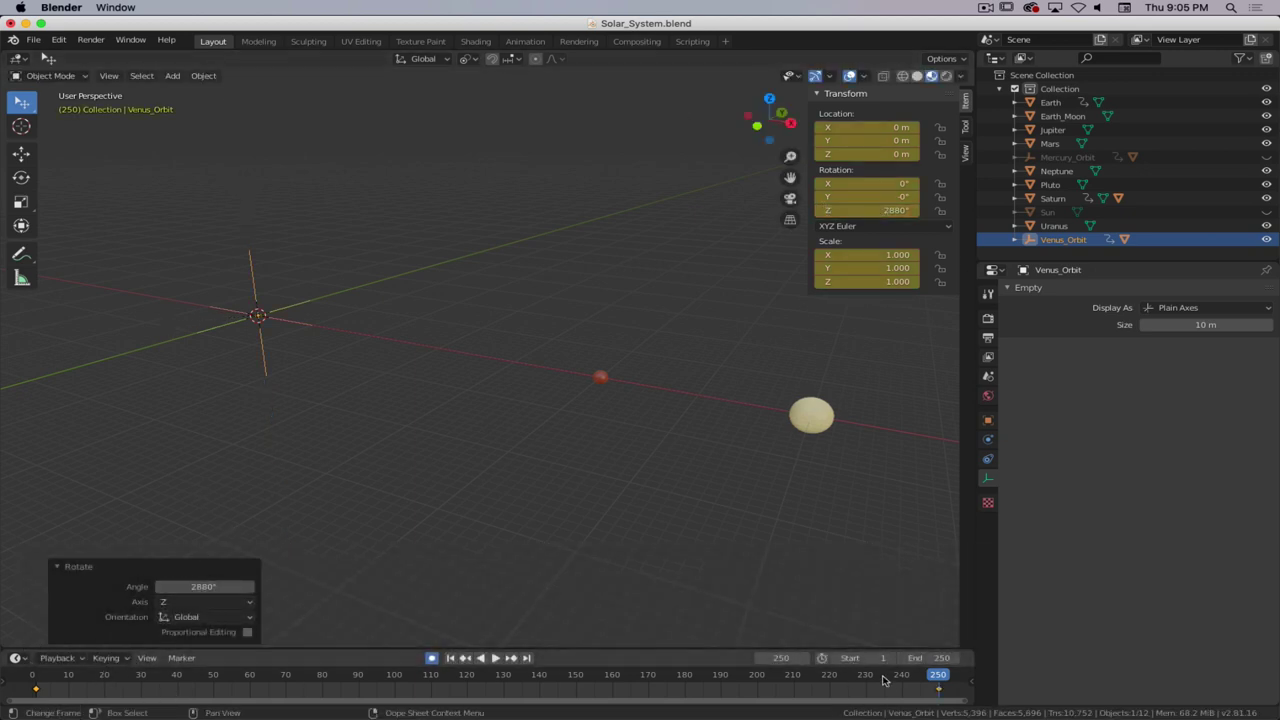
pyautogui.moveTo(888, 681); pyautogui.dragTo(822, 686)
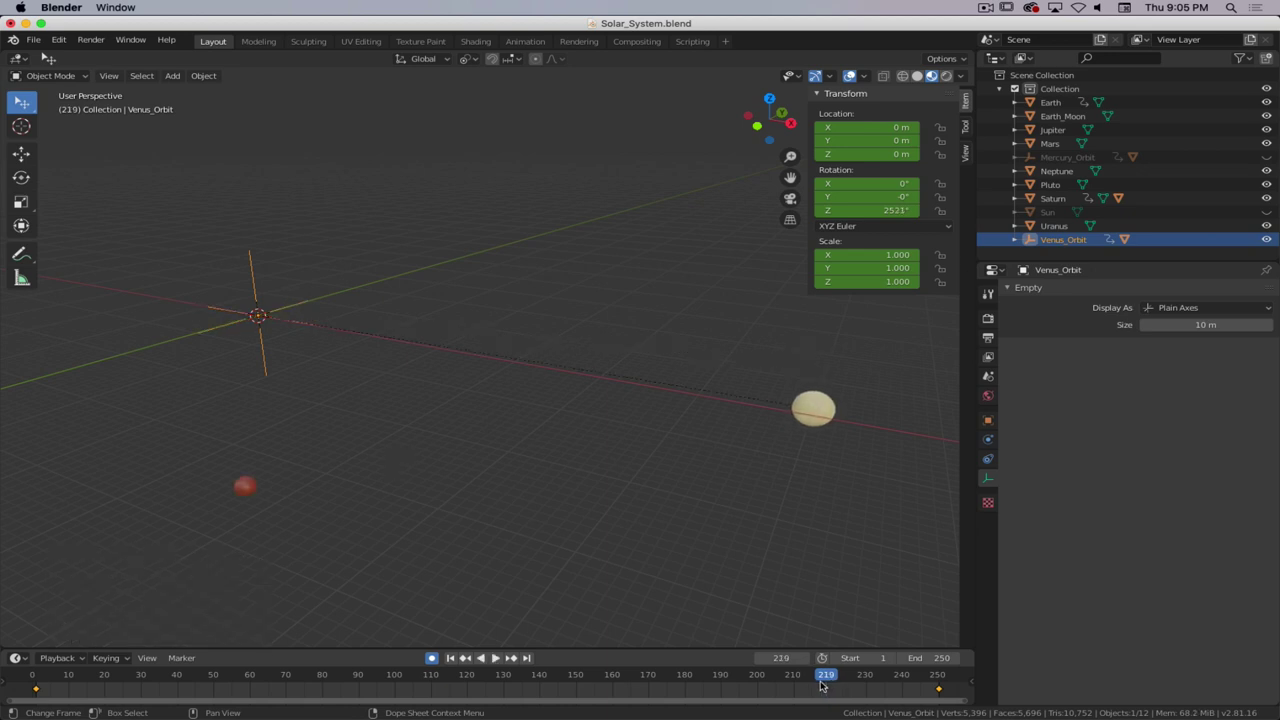
pyautogui.click(450, 658)
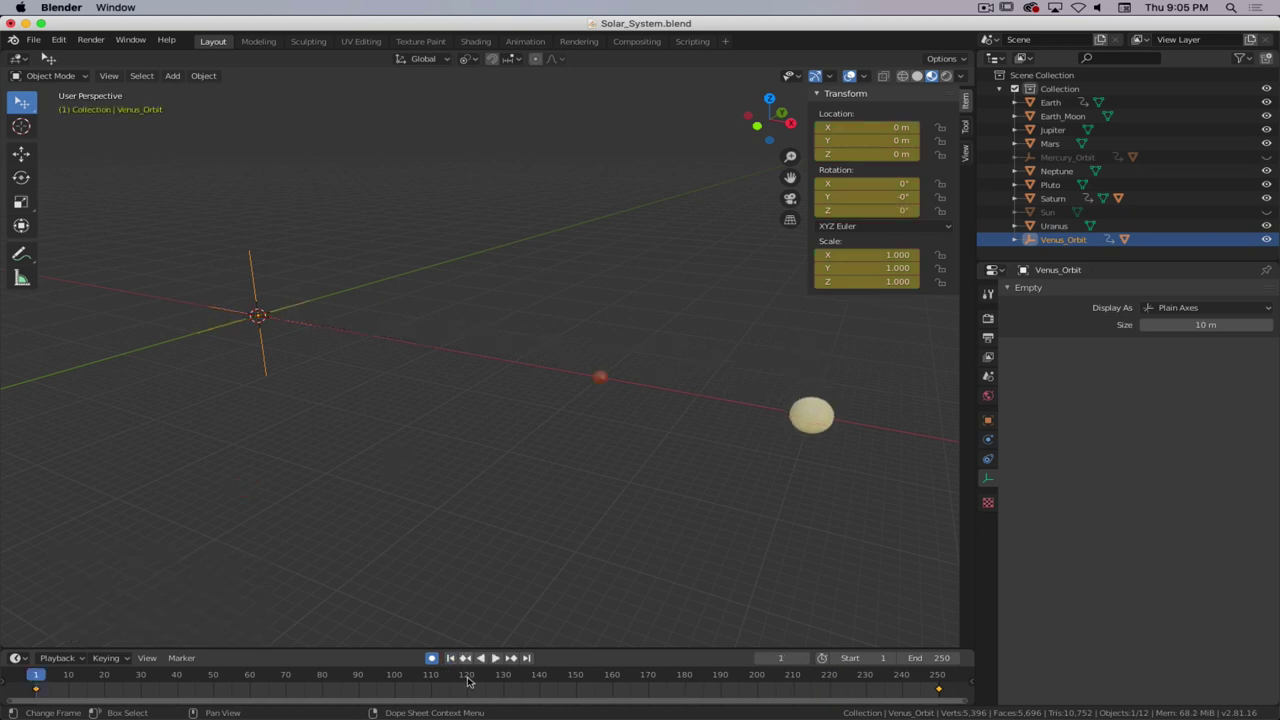
# - Hide the Venus_Orbit empty in the outliner
pyautogui.click(1266, 243)
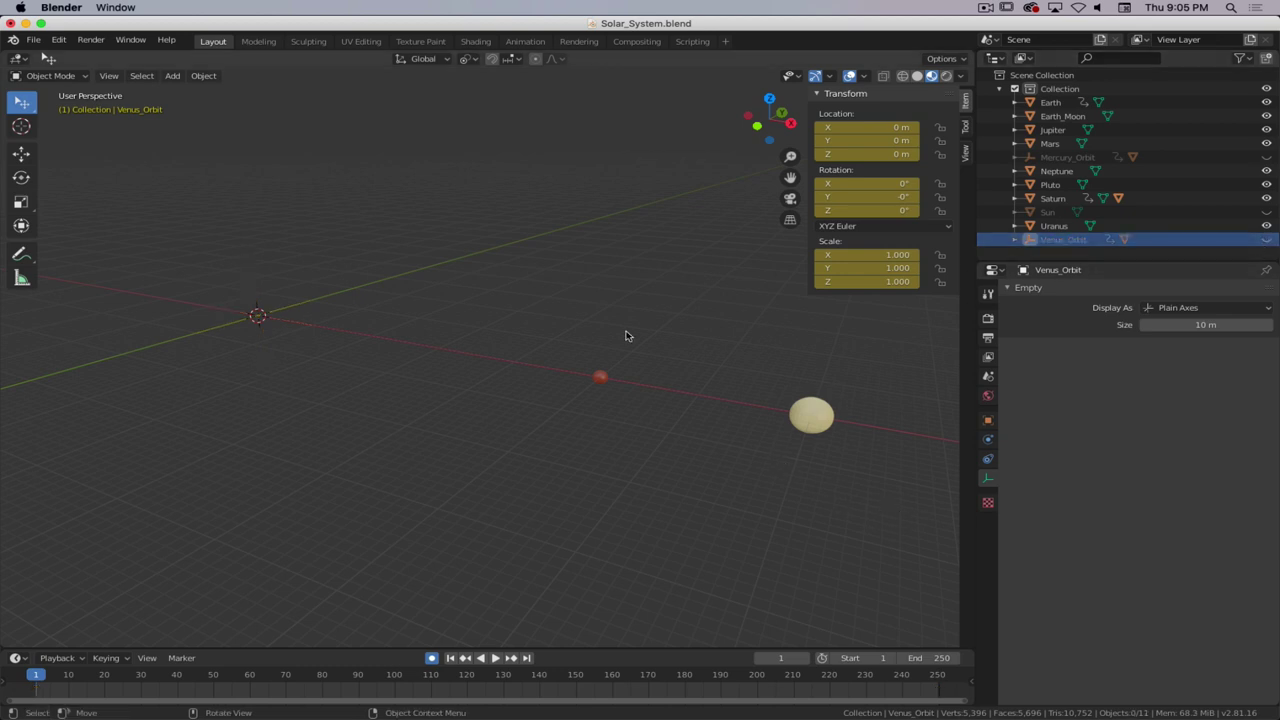
pyautogui.scroll(-3, 603, 360)
pyautogui.scroll(-2, 603, 360)
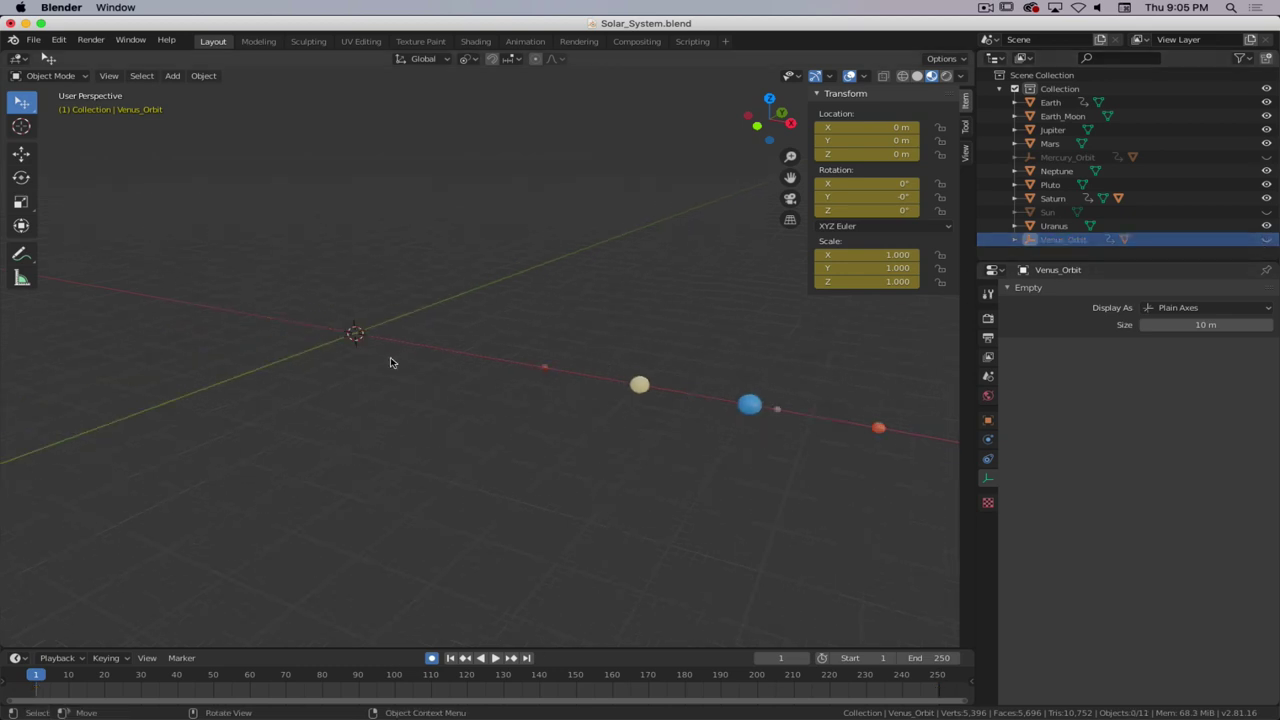
# - Add a plain axes empty at the origin named Earth_Orbit with a 10 m display size
pyautogui.hotkey('shift', 'a')
pyautogui.moveTo(402, 362)
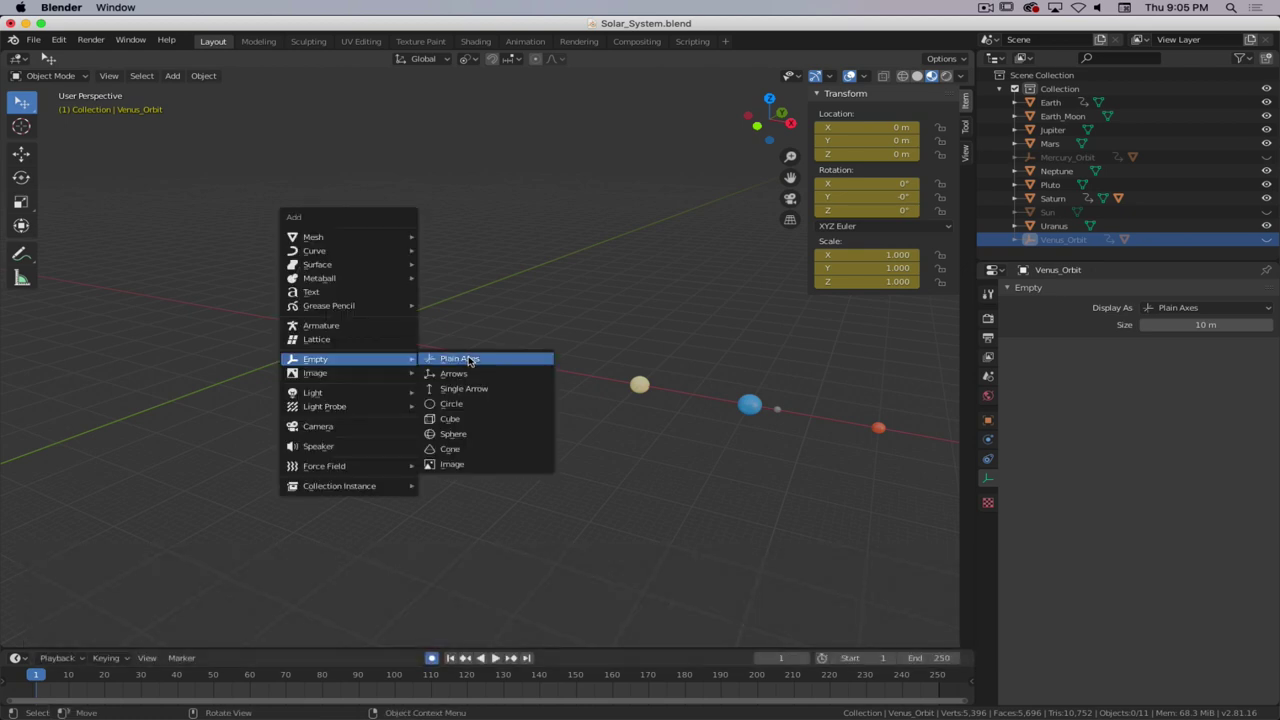
pyautogui.click(470, 360)
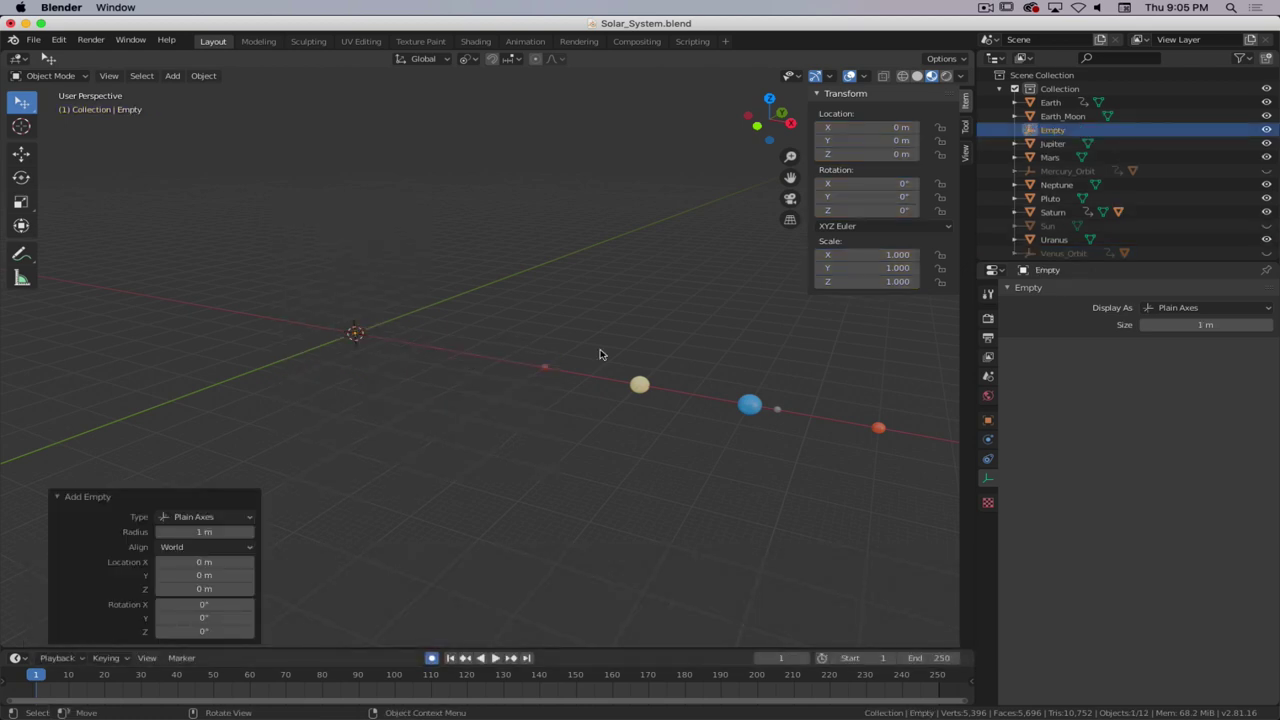
pyautogui.doubleClick(1053, 130)
pyautogui.write('Earth')
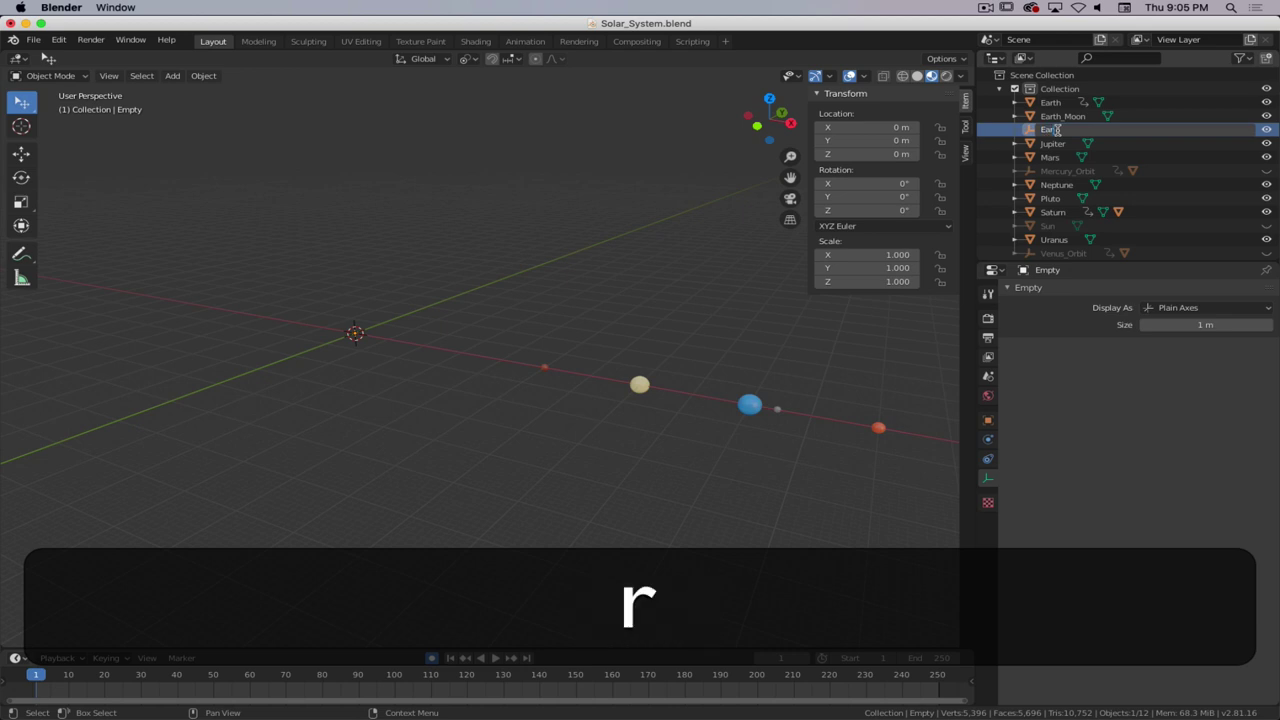
pyautogui.write('_Orbit')
pyautogui.press('Return')
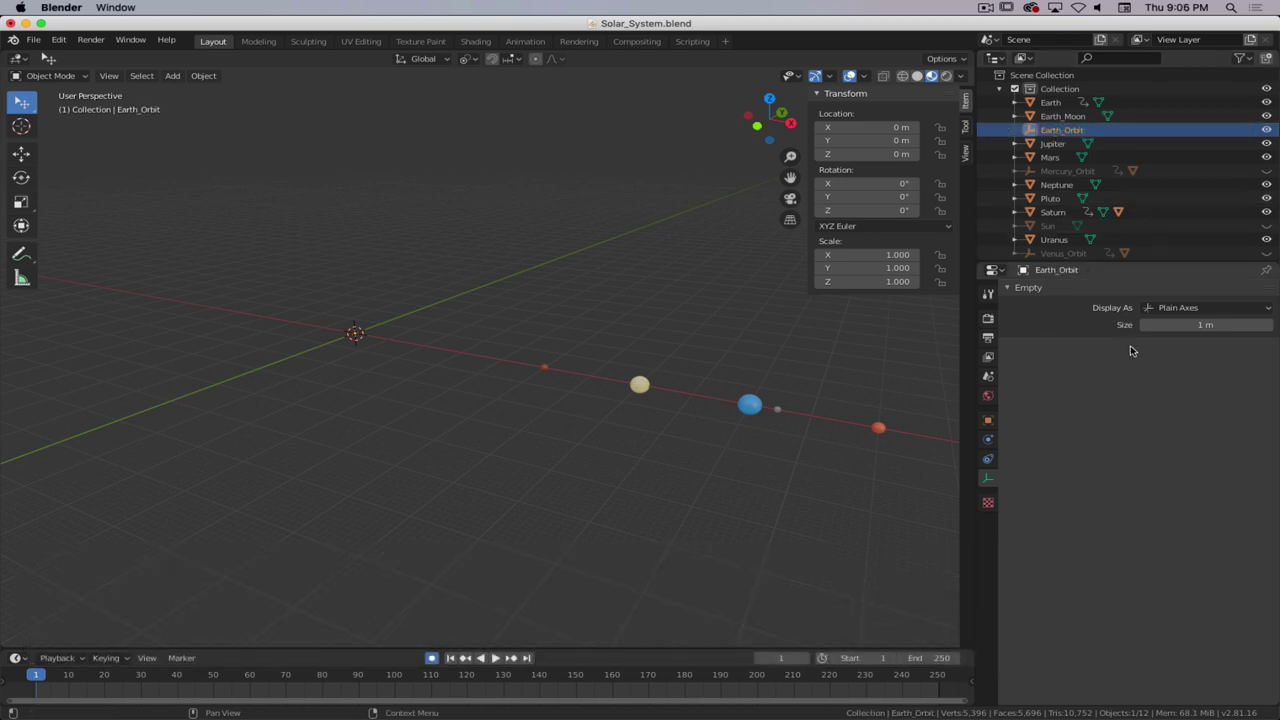
pyautogui.click(1162, 326)
pyautogui.write('10')
pyautogui.press('Return')
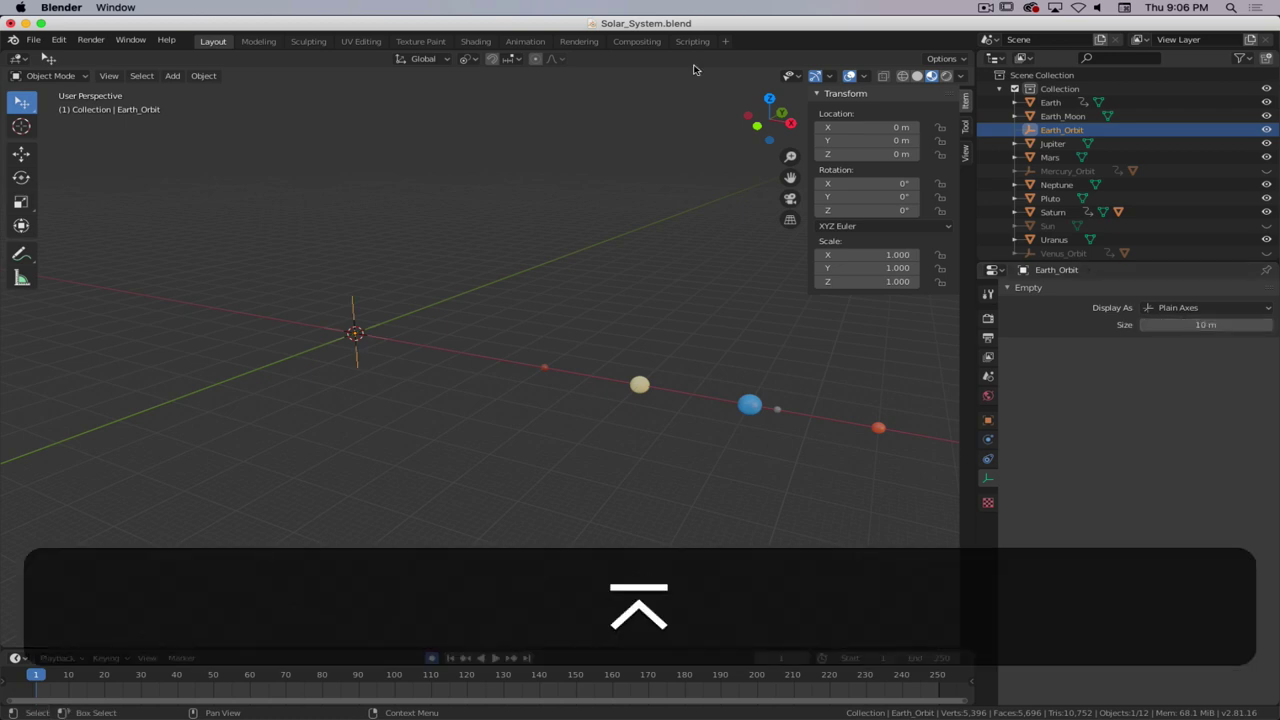
# - Parent Earth to Earth_Orbit with Keep Transform
pyautogui.click(749, 405)
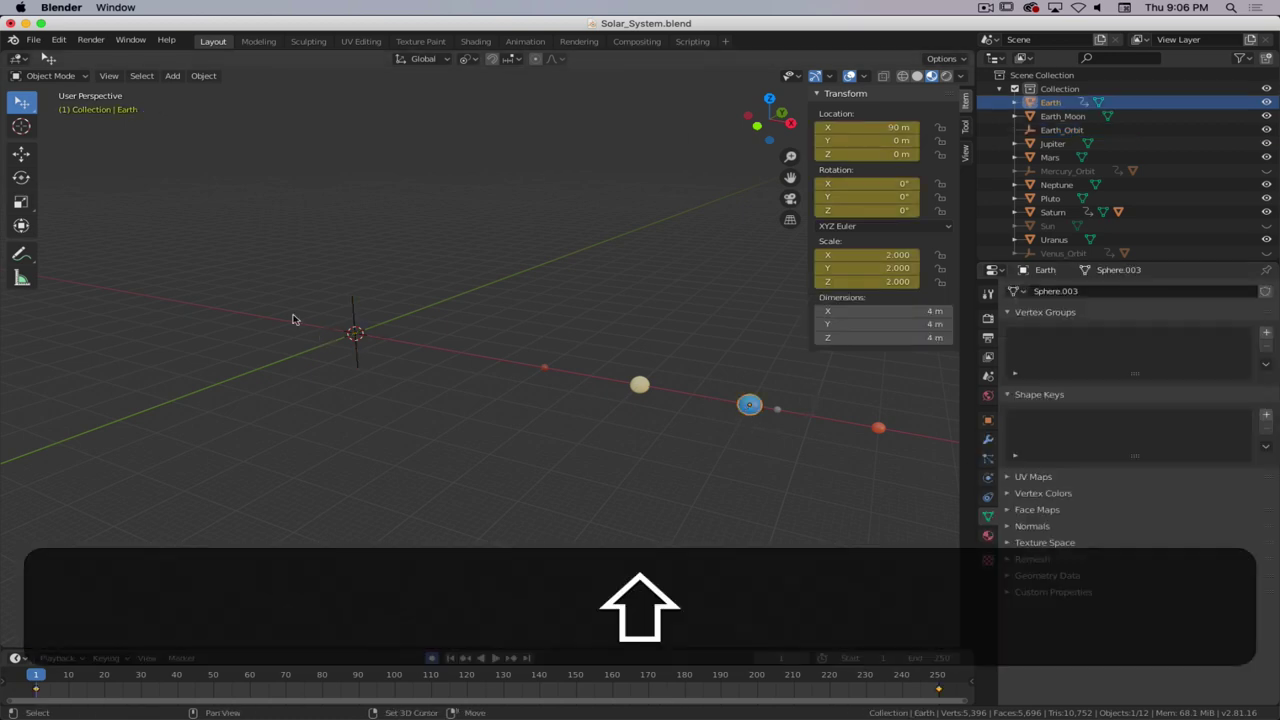
pyautogui.keyDown('shift'); pyautogui.click(352, 305); pyautogui.keyUp('shift')
pyautogui.hotkey('ctrl', 'p')
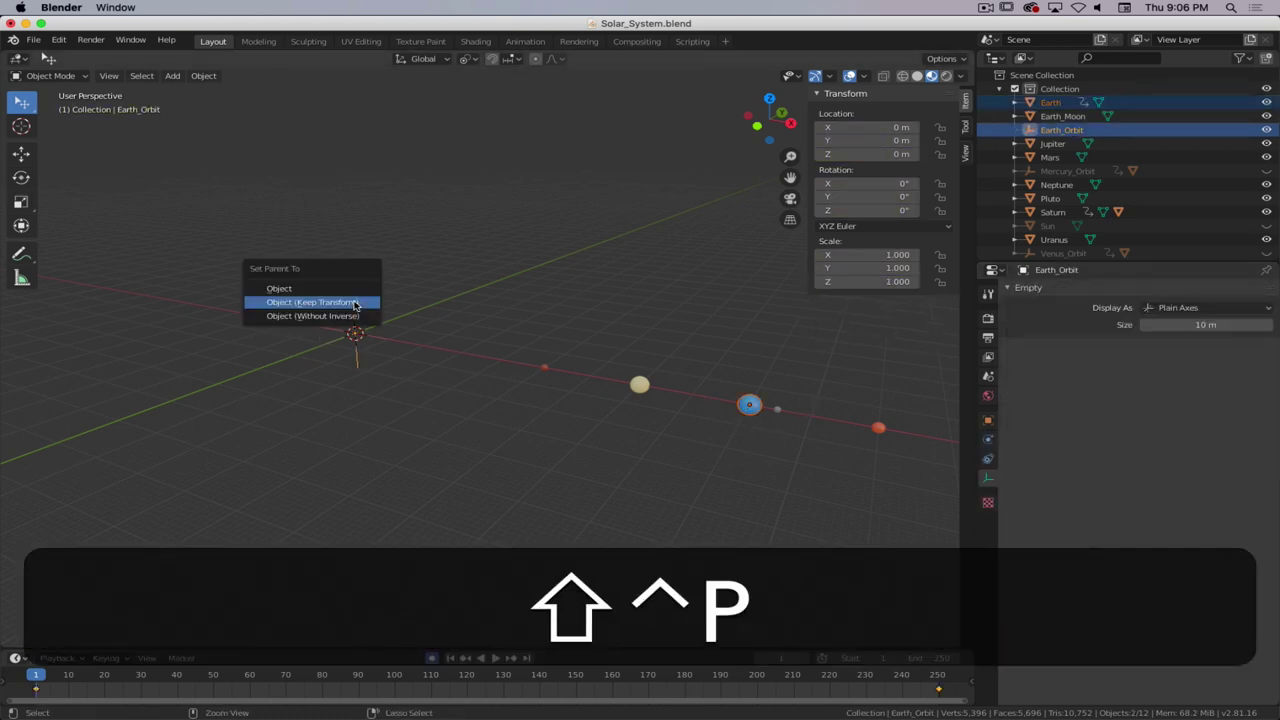
pyautogui.click(354, 302)
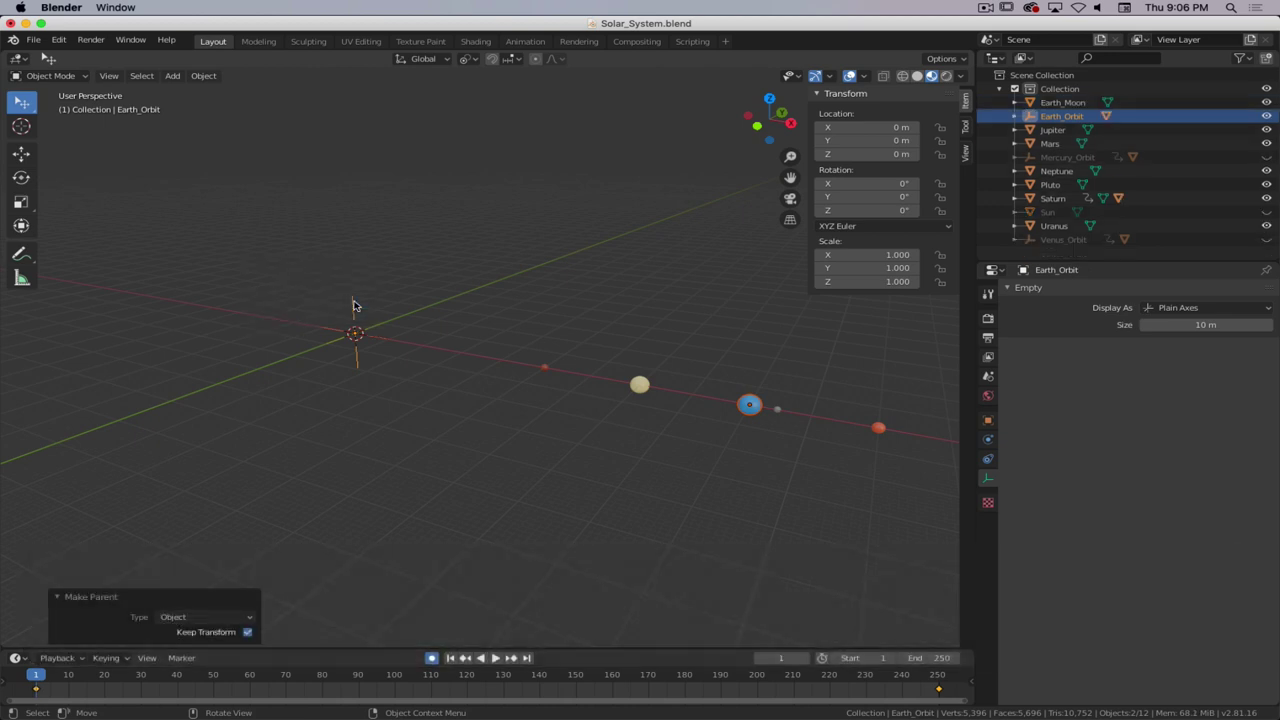
pyautogui.click(352, 305)
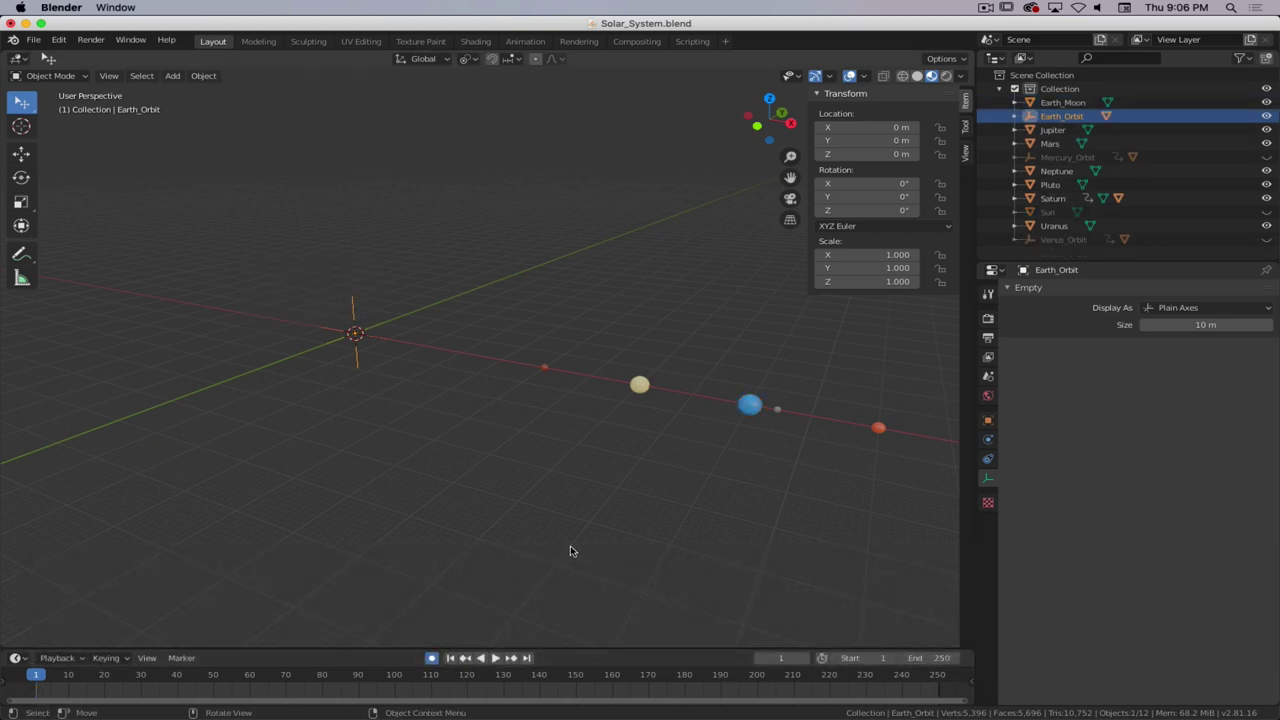
# - Keyframe Earth_Orbit at frame 1 and set its Z rotation to 2520° at frame 250
pyautogui.press('i')
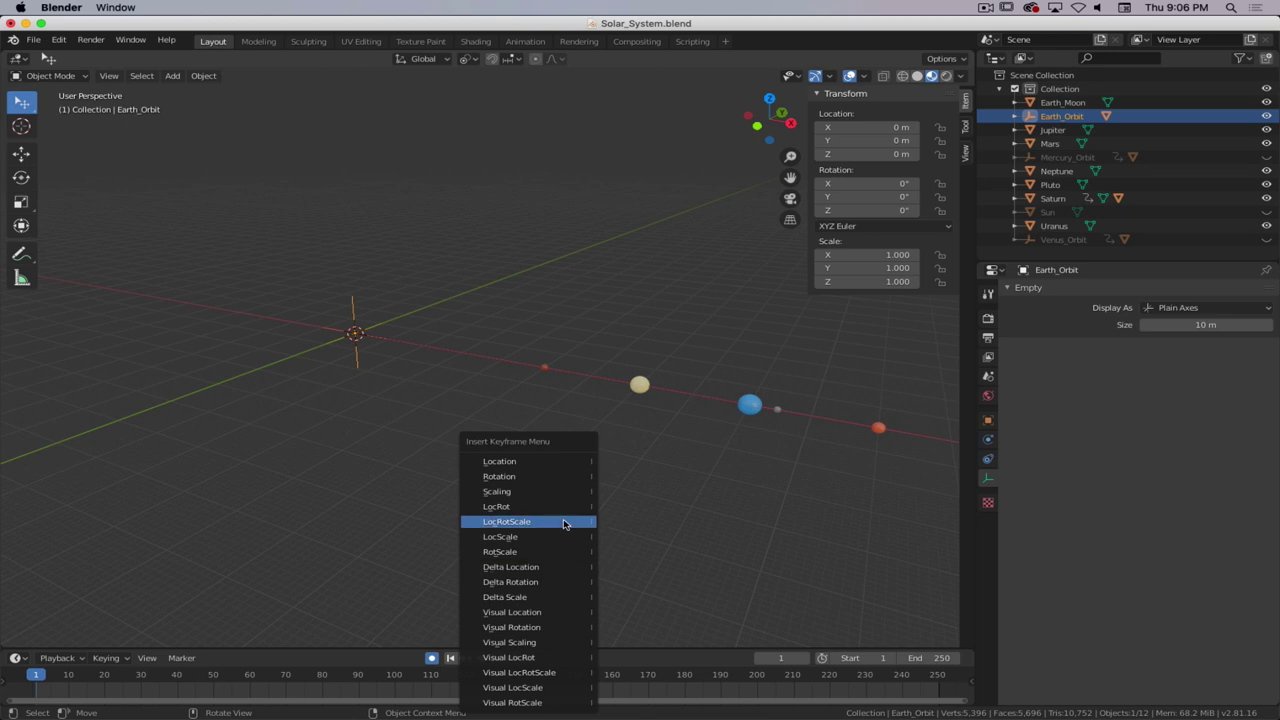
pyautogui.click(569, 522)
pyautogui.hotkey('shift', 'Right')
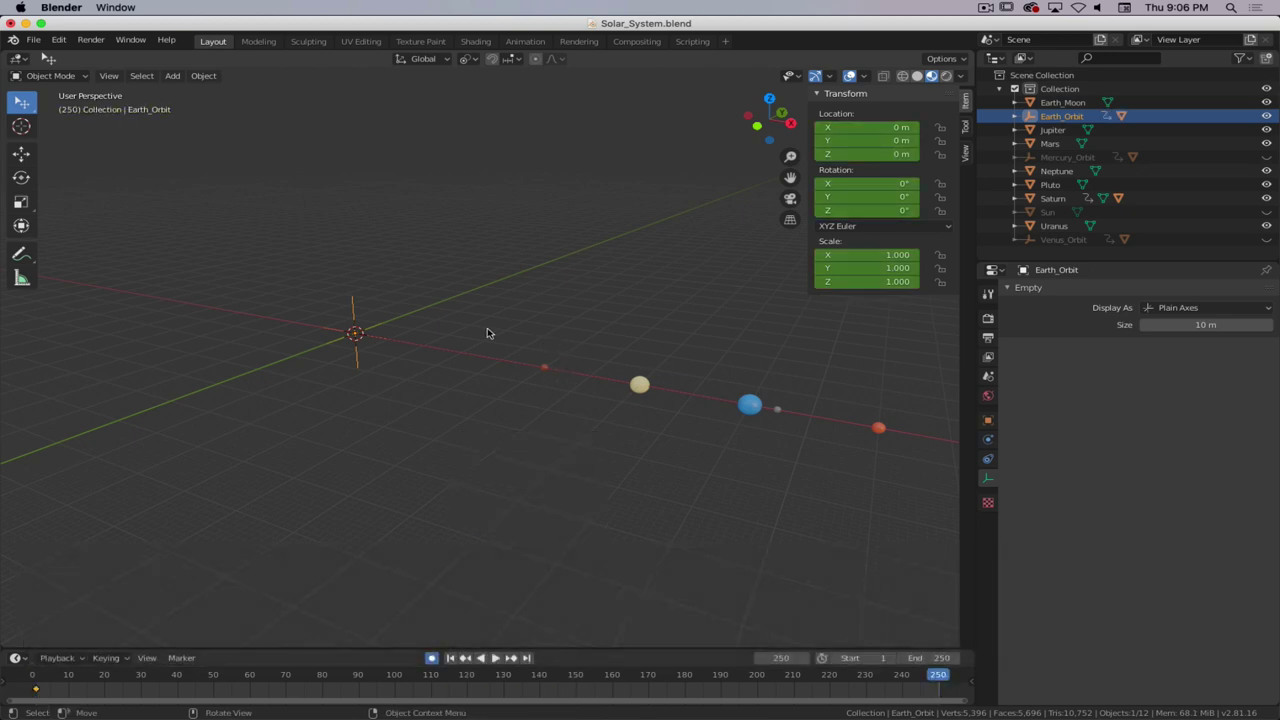
pyautogui.click(873, 215)
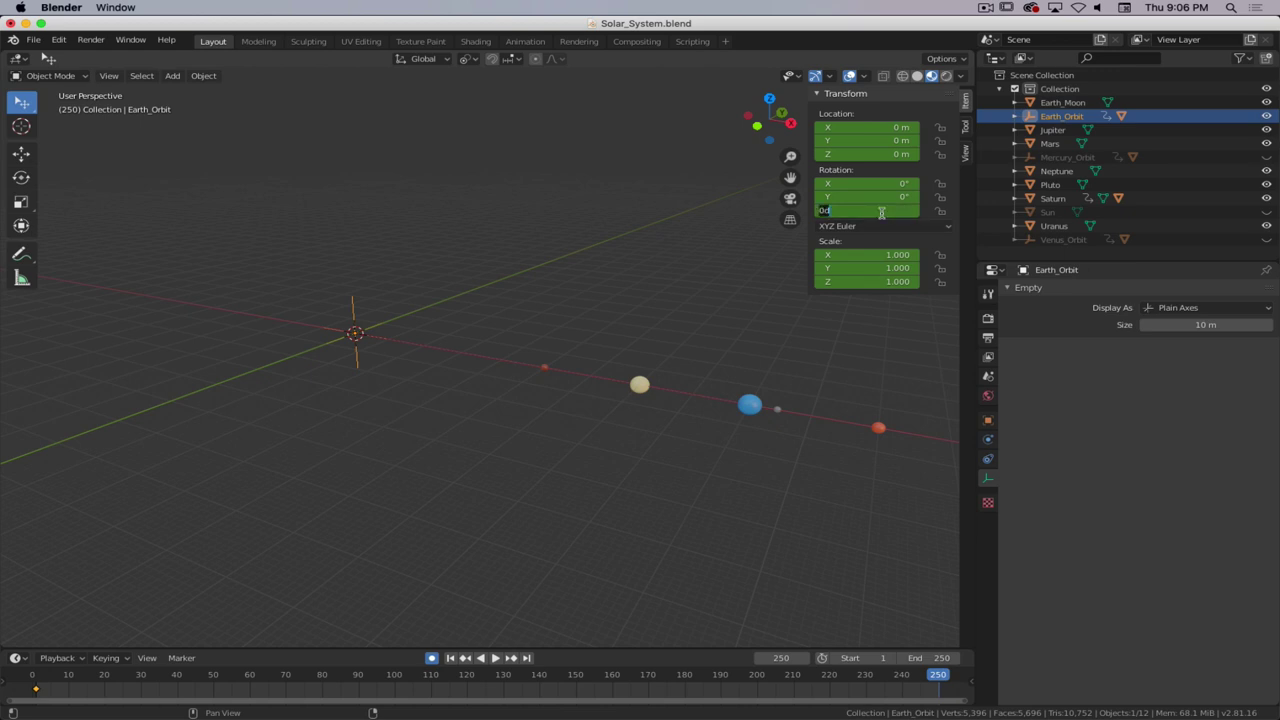
pyautogui.write('50')
pyautogui.press('Return')
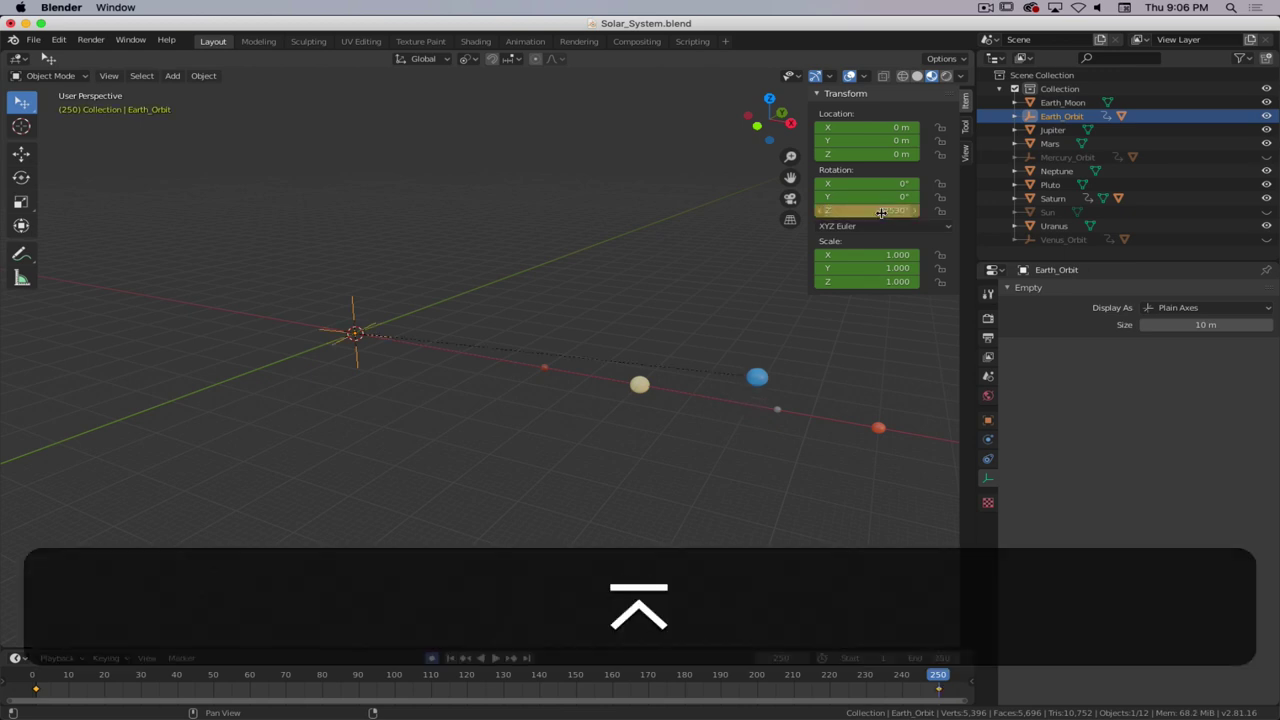
pyautogui.click(881, 212)
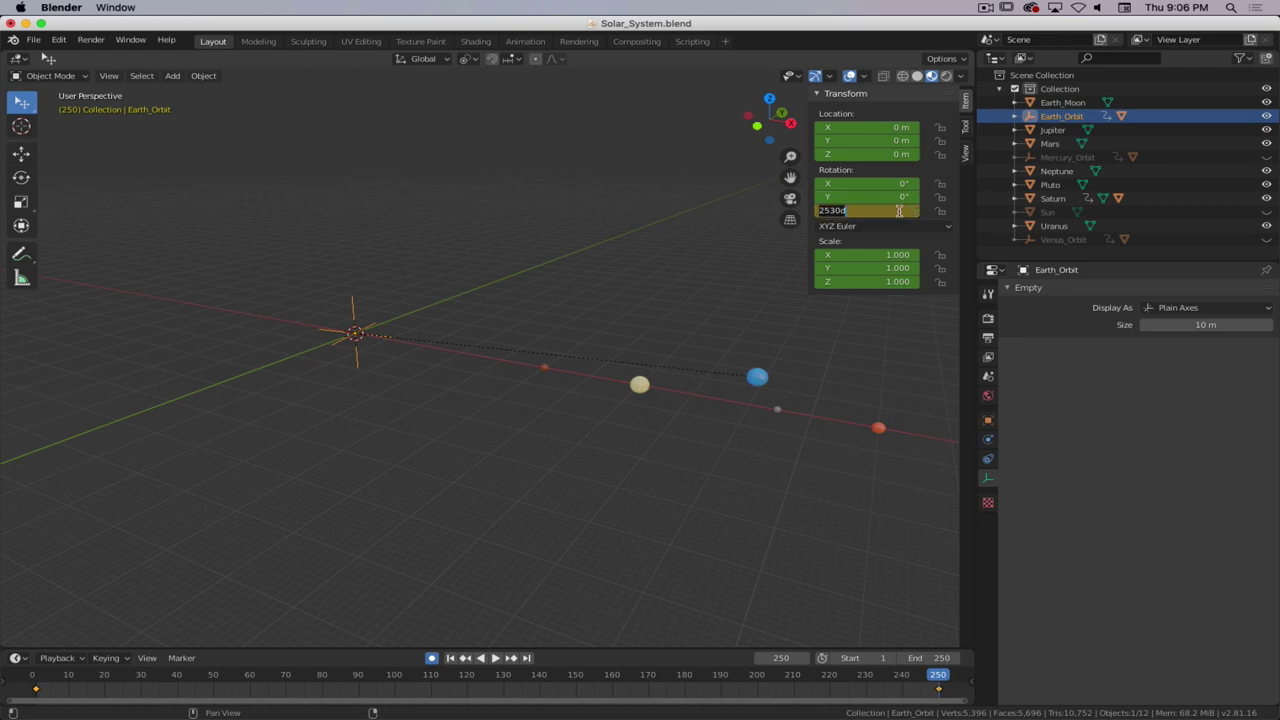
pyautogui.write('50')
pyautogui.press('Return')
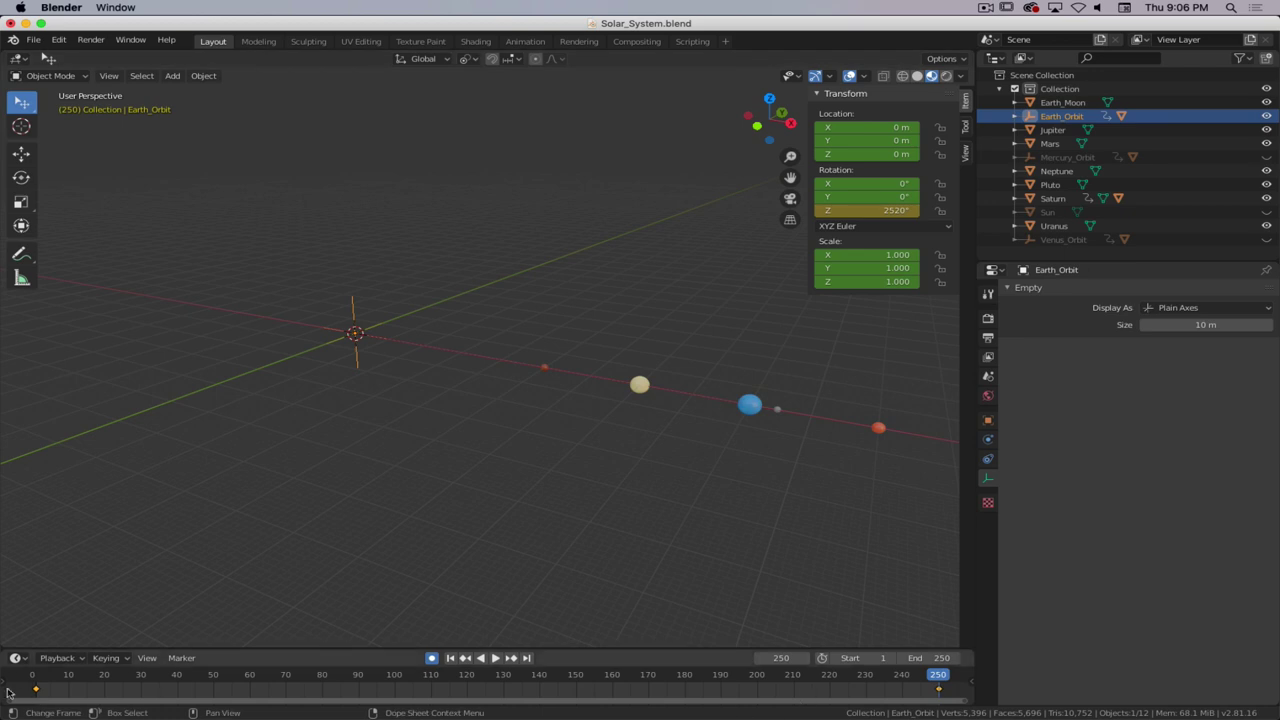
# - Play and scrub to check Earth's orbit, rewind to frame 1, and select Earth
pyautogui.press('space')
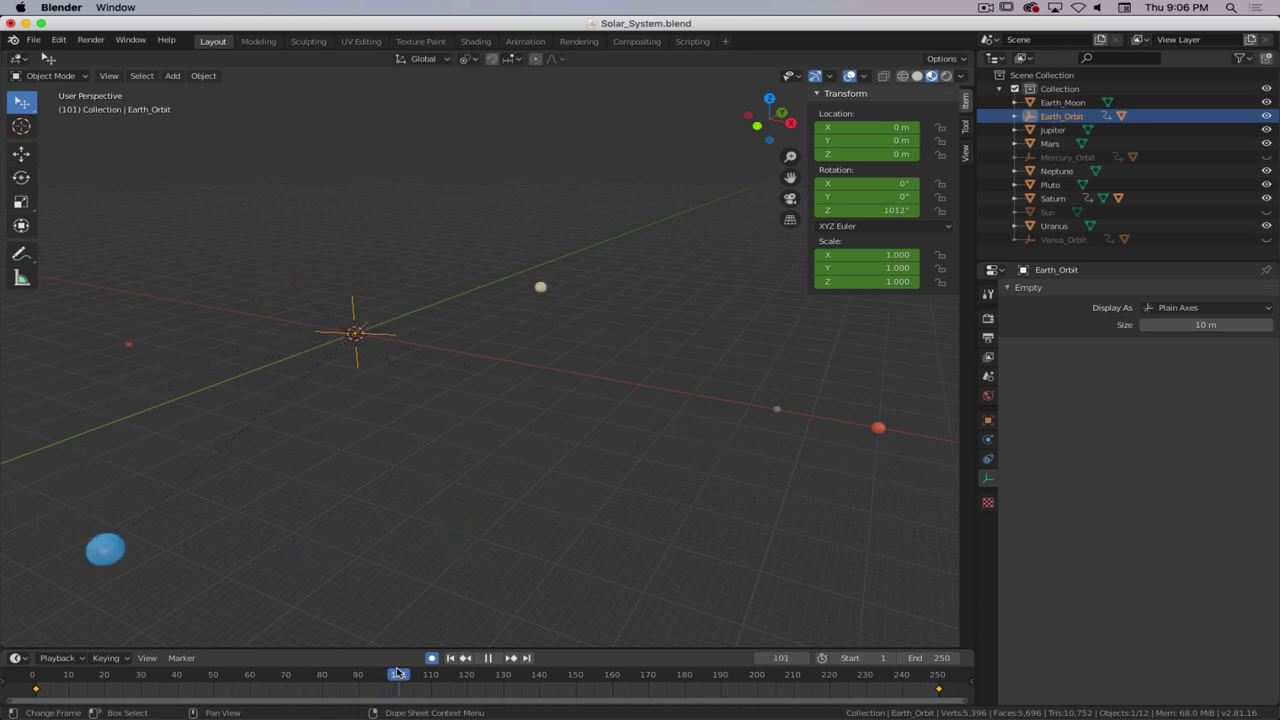
pyautogui.press('super+period')
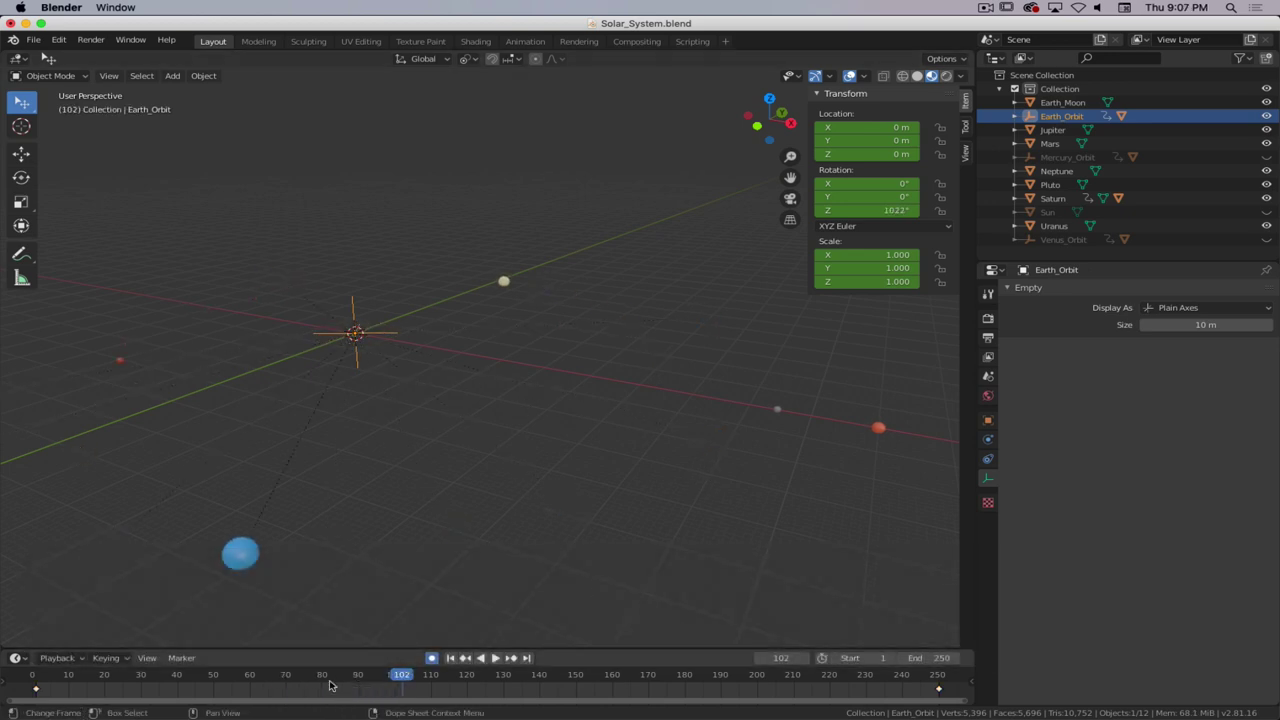
pyautogui.moveTo(389, 682); pyautogui.dragTo(743, 667)
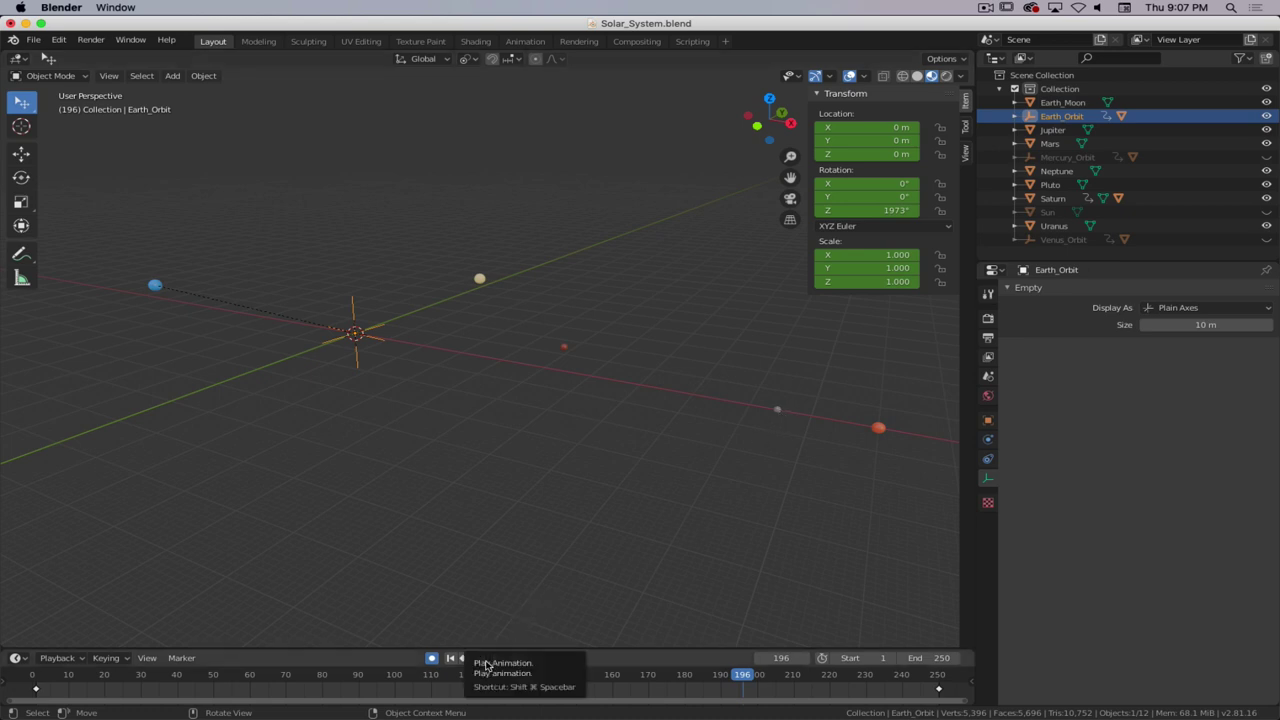
pyautogui.click(451, 658)
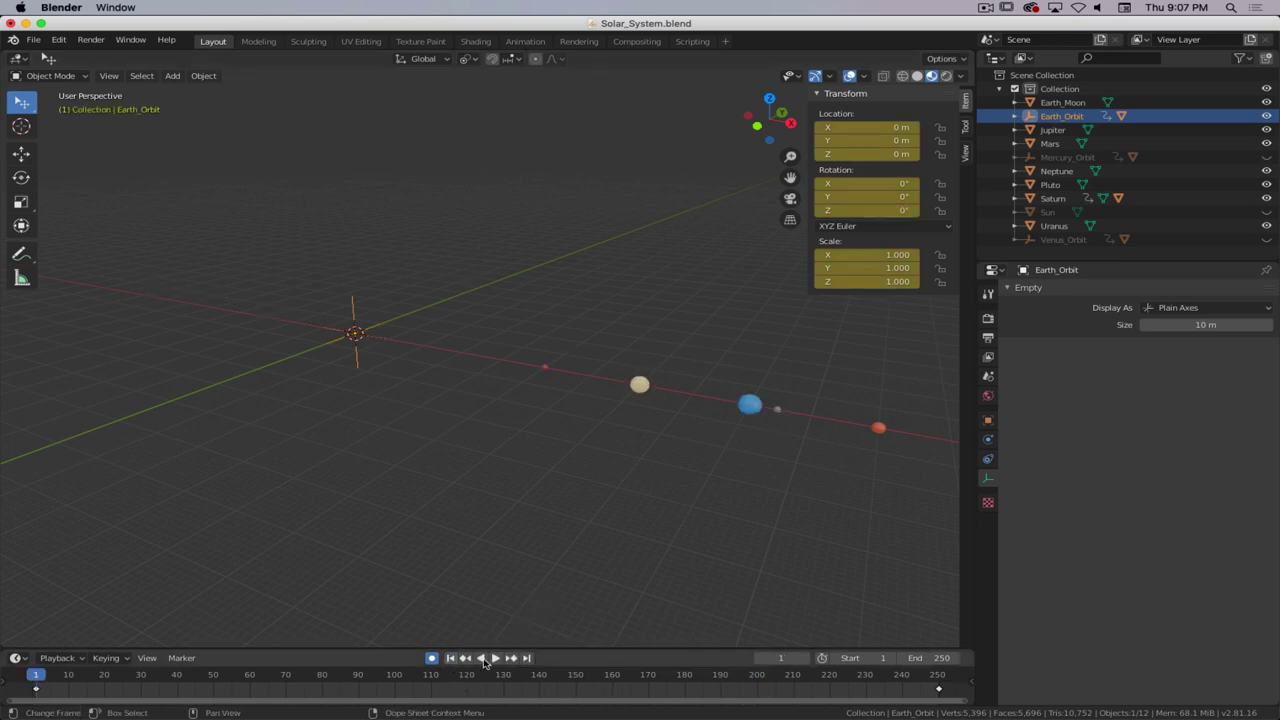
pyautogui.scroll(2, 769, 455)
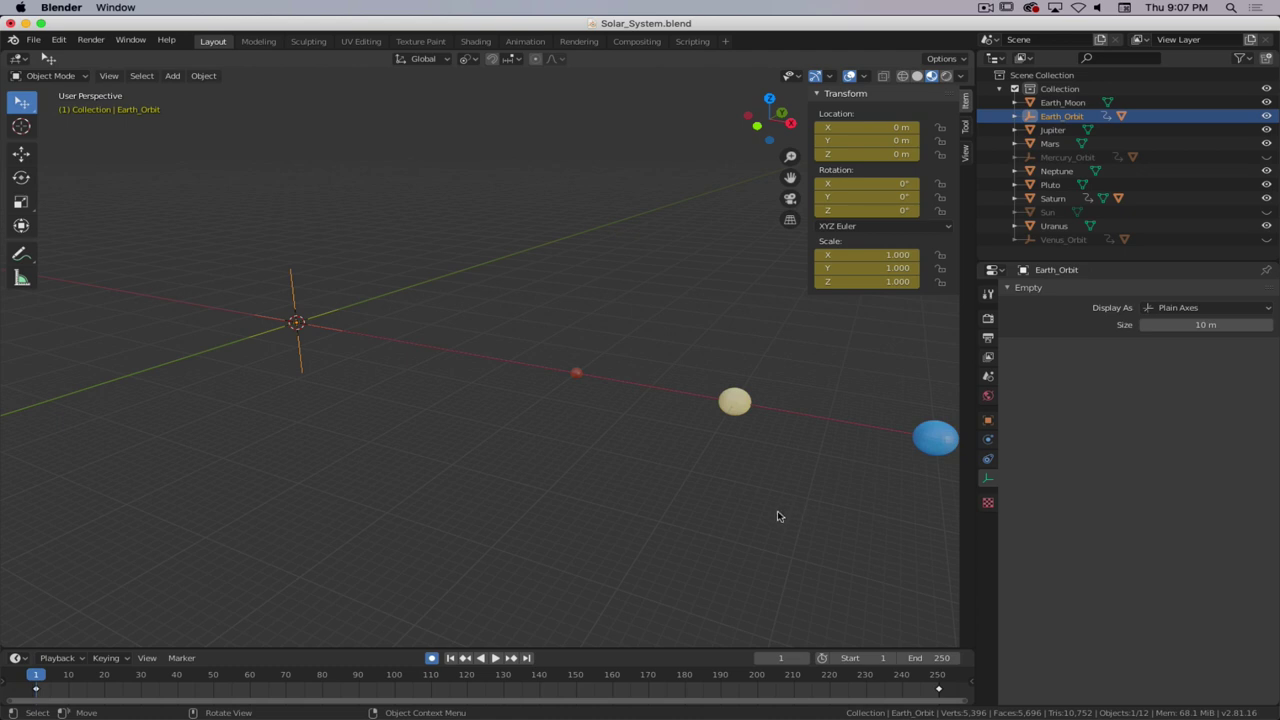
pyautogui.press('super+period')
pyautogui.keyDown('shift'); pyautogui.moveTo(891, 471); pyautogui.dragTo(702, 423, button='middle'); pyautogui.keyUp('shift')
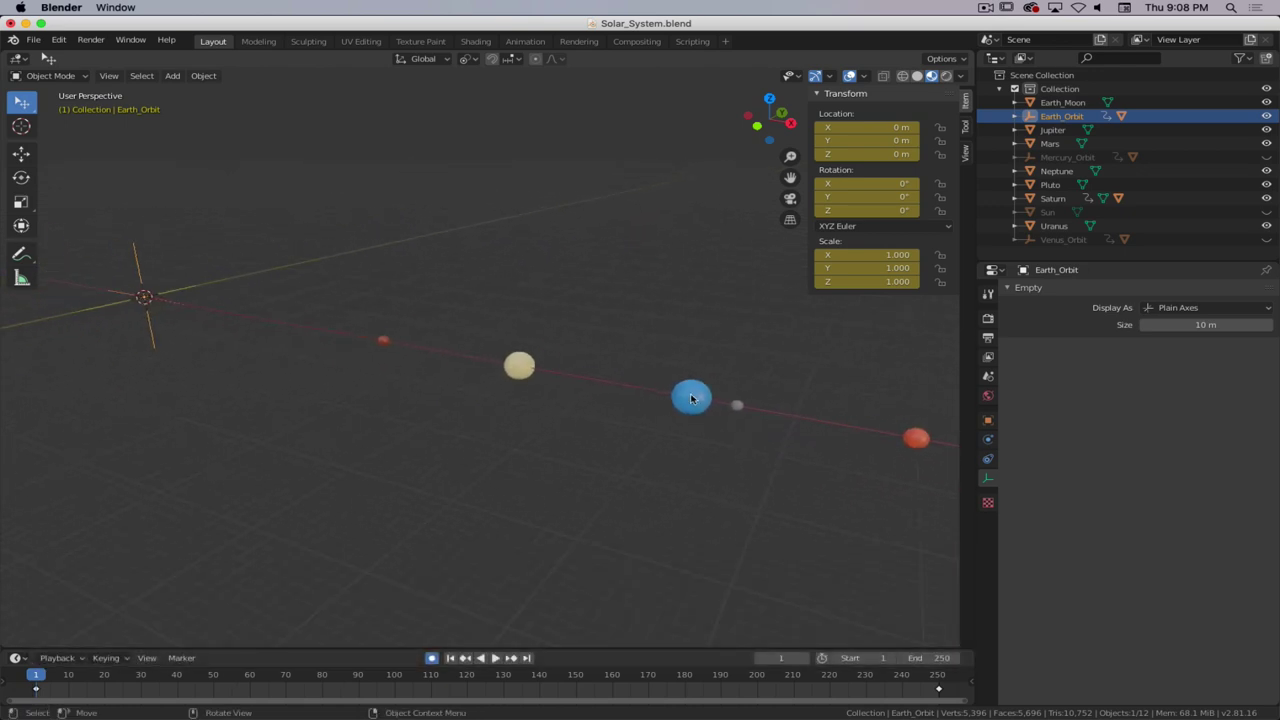
pyautogui.click(693, 398)
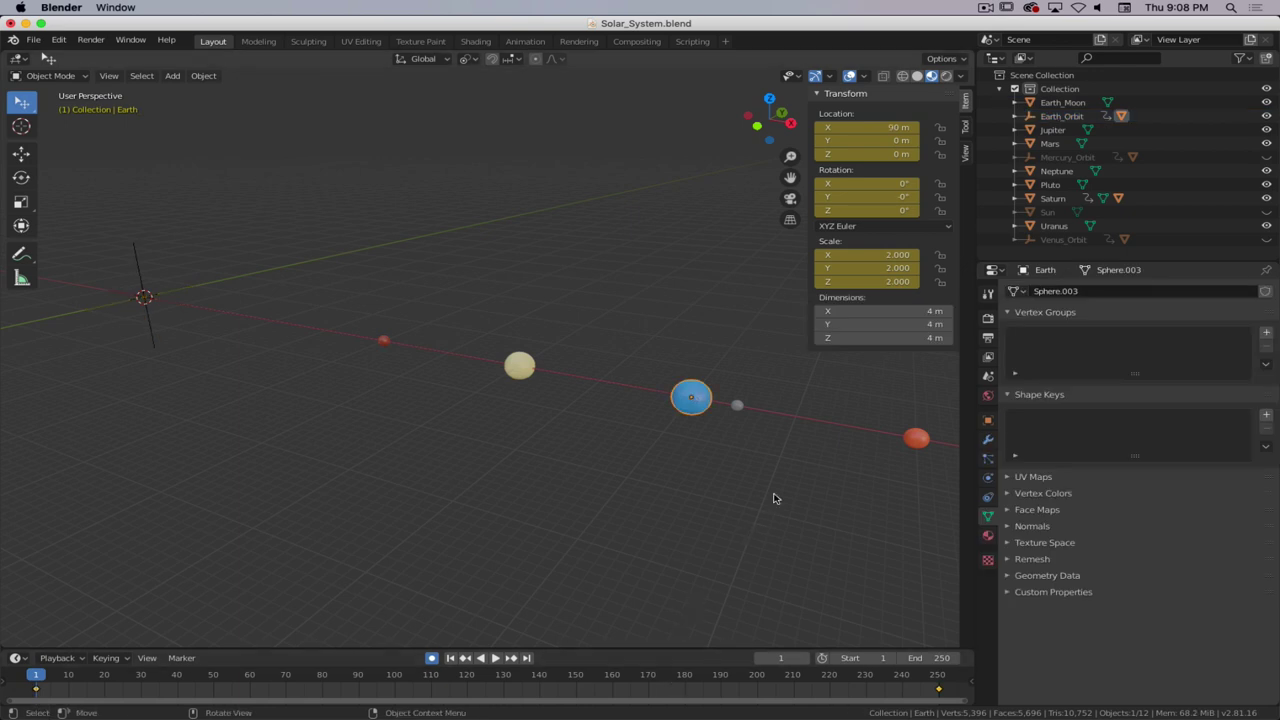
# - Switch the viewport to wireframe and centre Earth in view
pyautogui.press('z')
pyautogui.scroll(4, 680, 470)
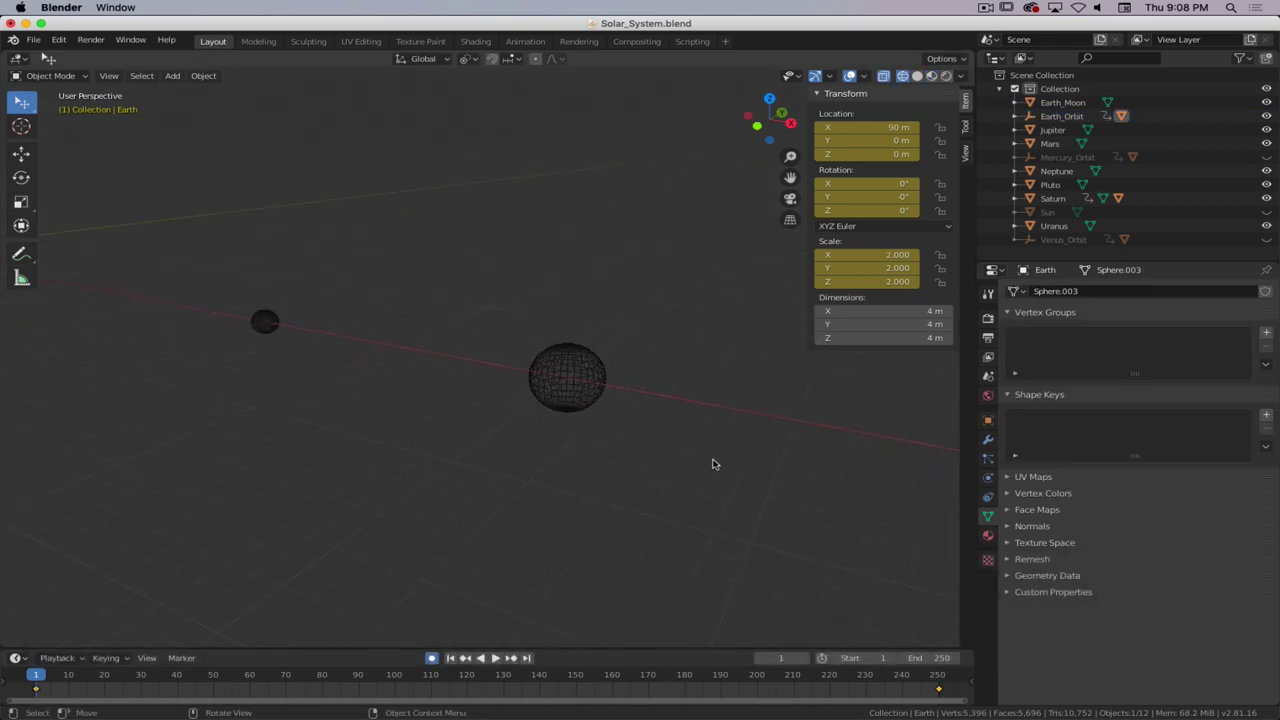
pyautogui.keyDown('shift'); pyautogui.moveTo(791, 471); pyautogui.dragTo(566, 434, button='middle'); pyautogui.keyUp('shift')
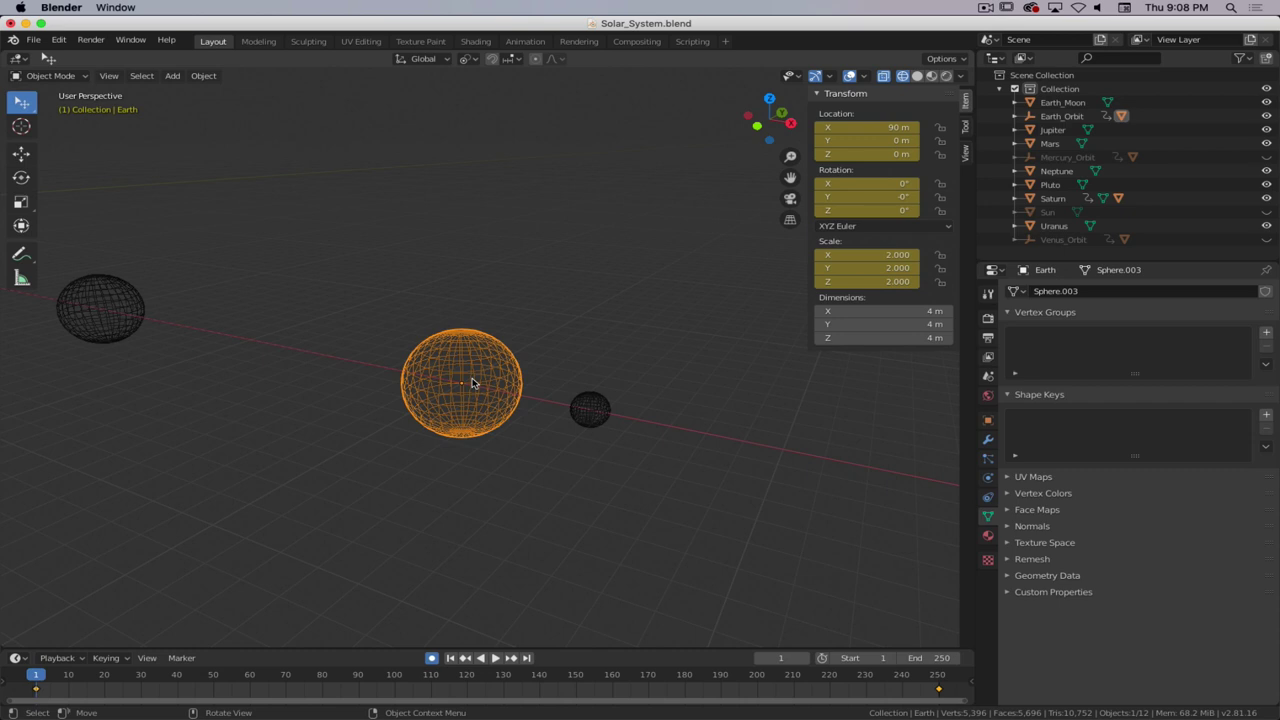
# - Snap the 3D cursor to Earth's centre, then move it into open space above Earth
pyautogui.hotkey('shift', 's')
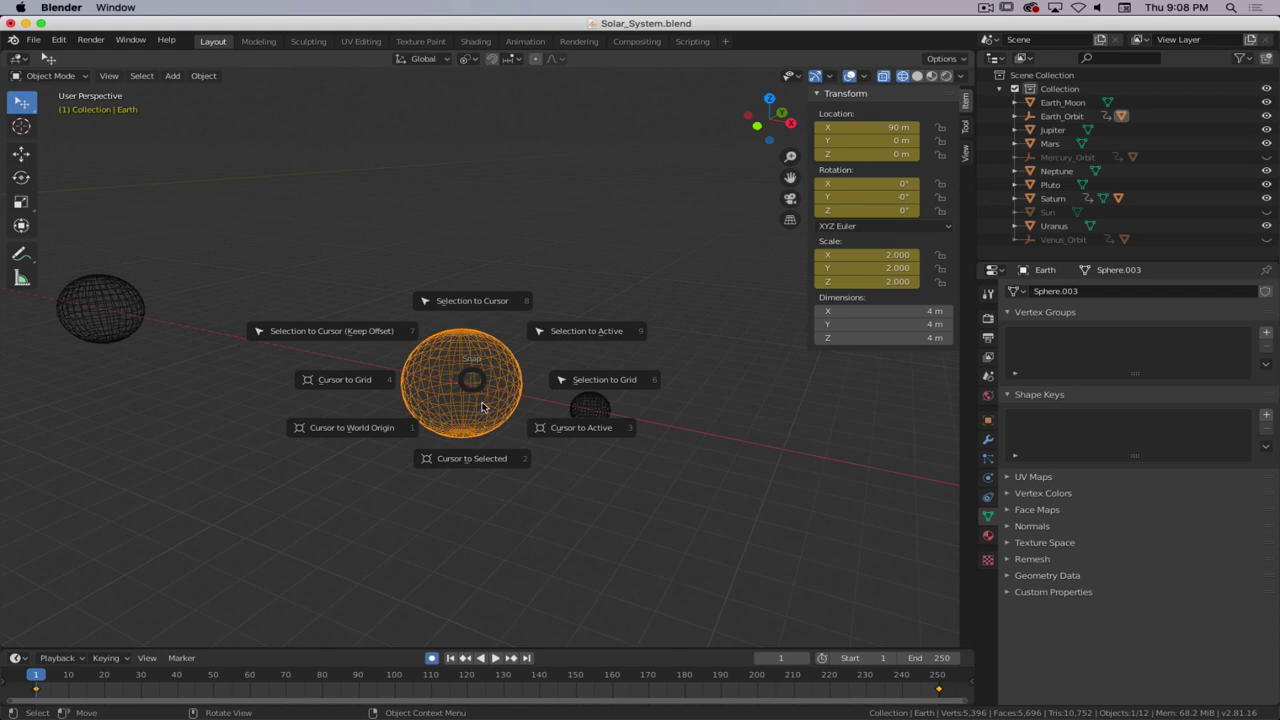
pyautogui.click(484, 458)
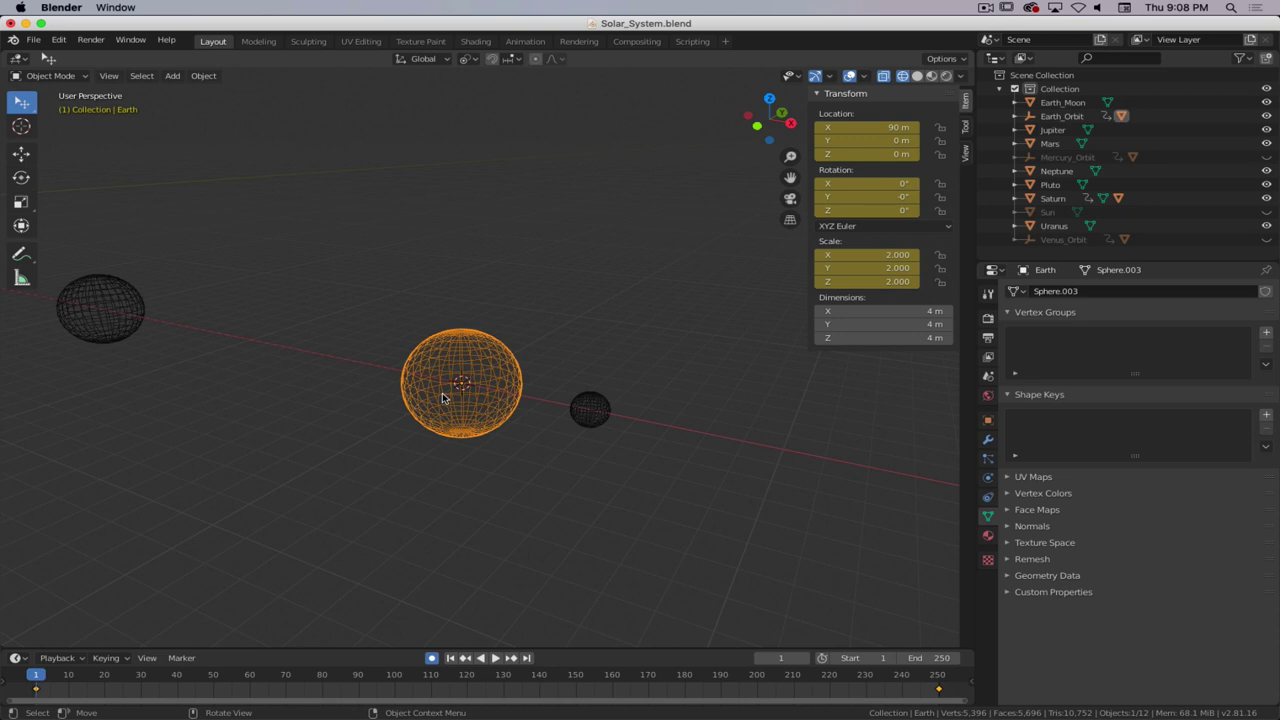
pyautogui.rightClick(600, 283)
pyautogui.click(253, 272)
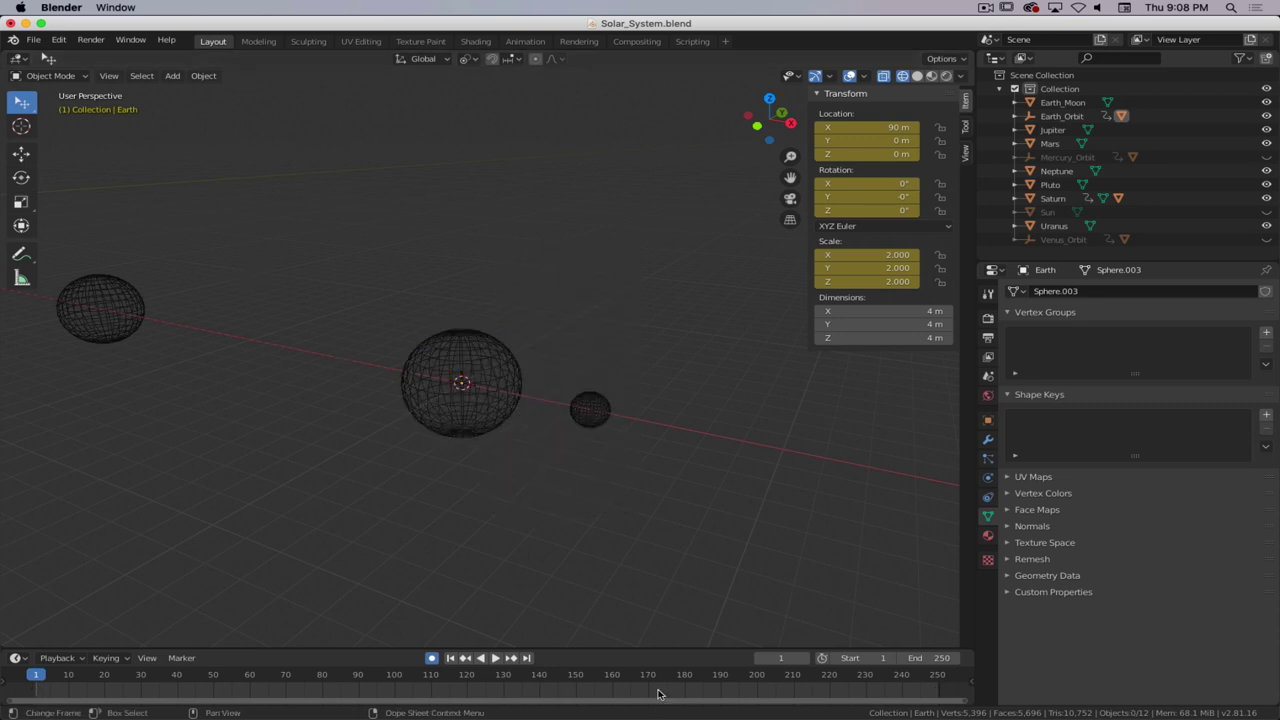
pyautogui.keyDown('shift'); pyautogui.rightClick(640, 250); pyautogui.keyUp('shift')
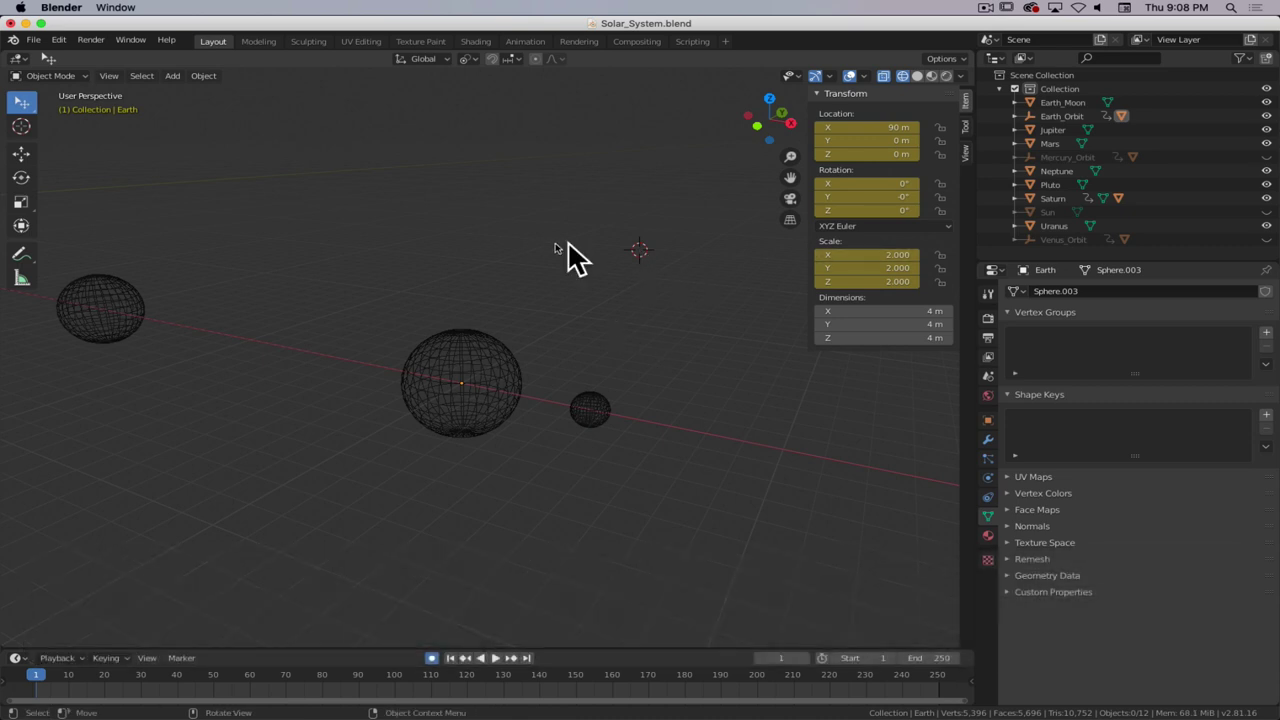
# - Add a plain axes empty at the 3D cursor
pyautogui.hotkey('shift', 'a')
pyautogui.moveTo(586, 246)
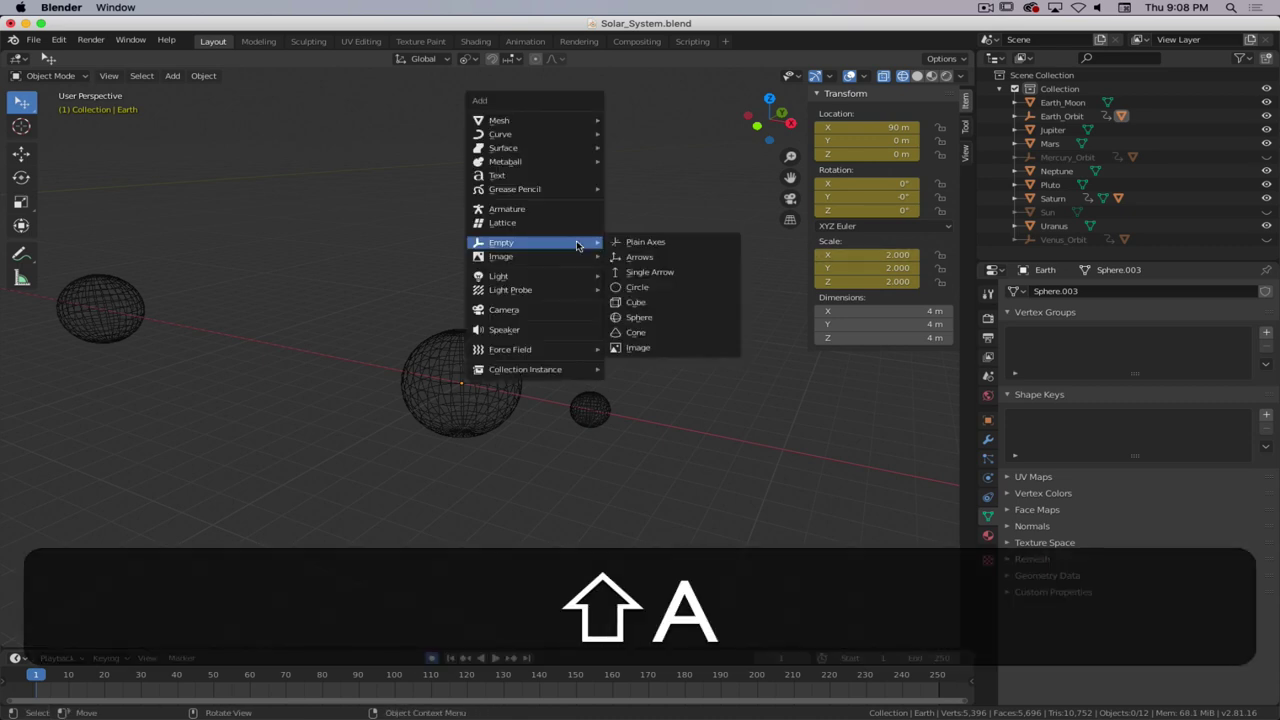
pyautogui.click(663, 247)
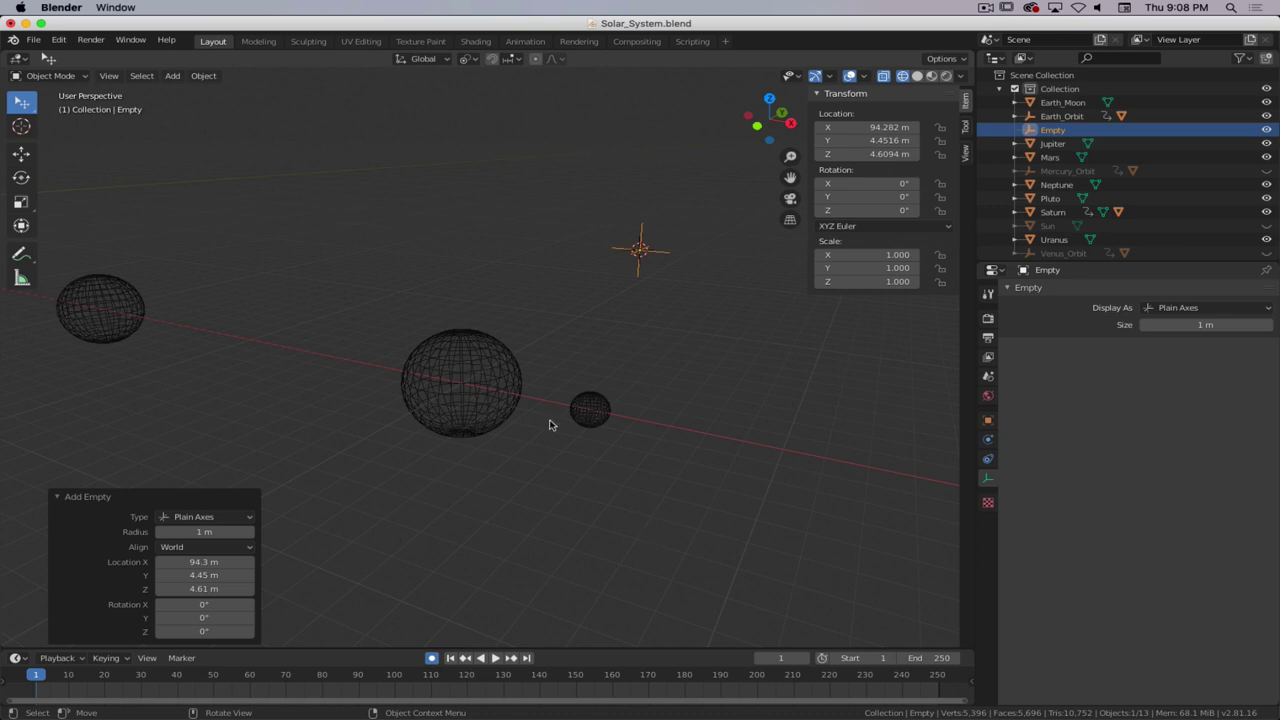
# - Snap the new empty onto Earth's centre using Selection to Active
pyautogui.click(508, 378)
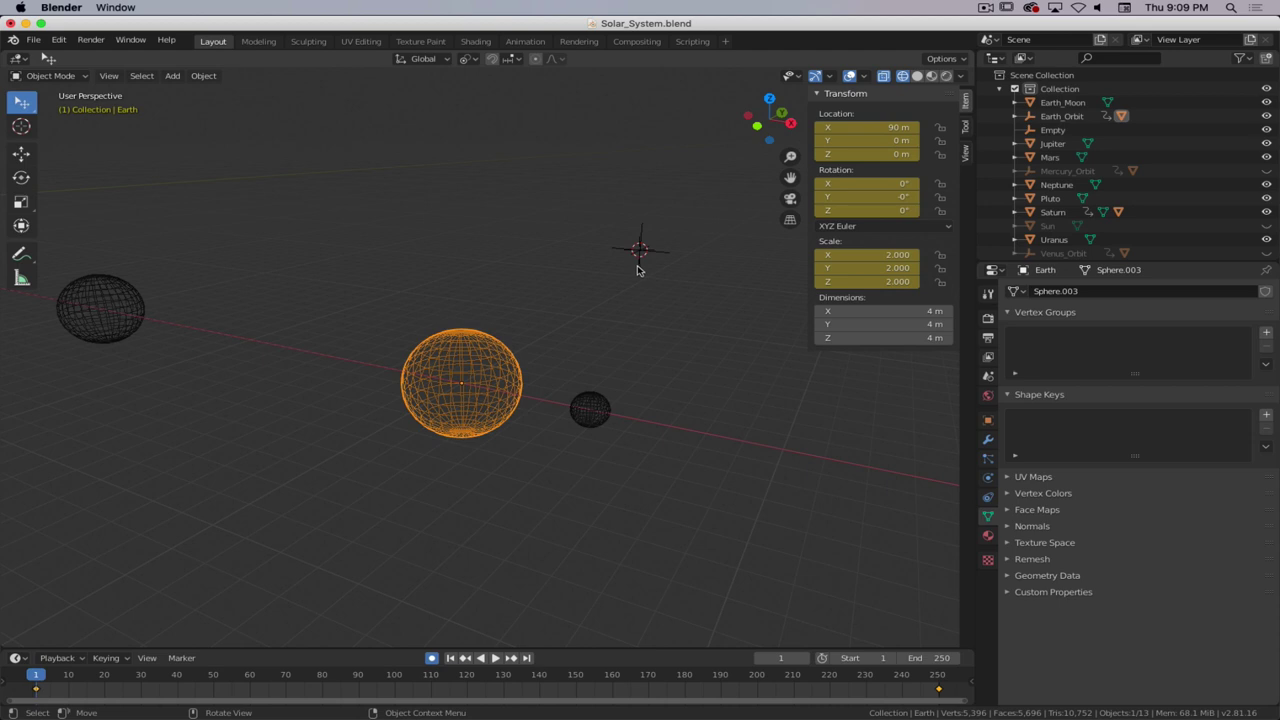
pyautogui.click(328, 230)
pyautogui.click(640, 256)
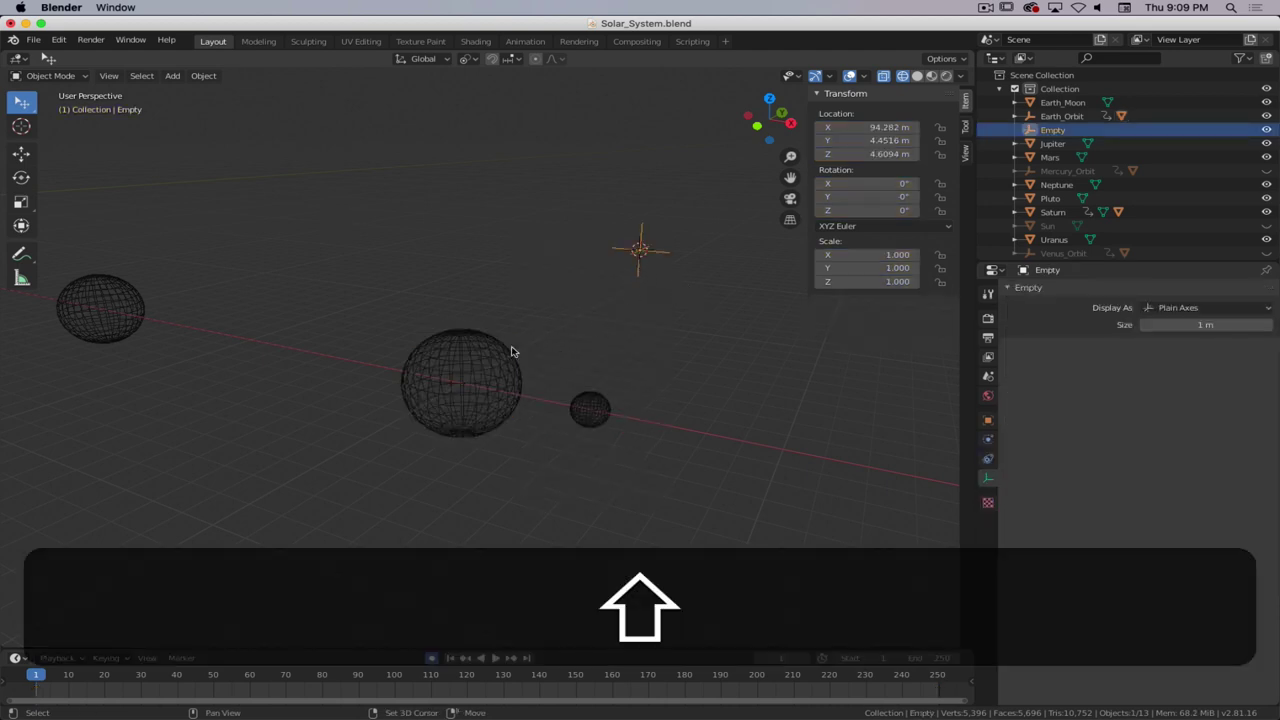
pyautogui.keyDown('shift'); pyautogui.click(484, 357); pyautogui.keyUp('shift')
pyautogui.hotkey('shift', 's')
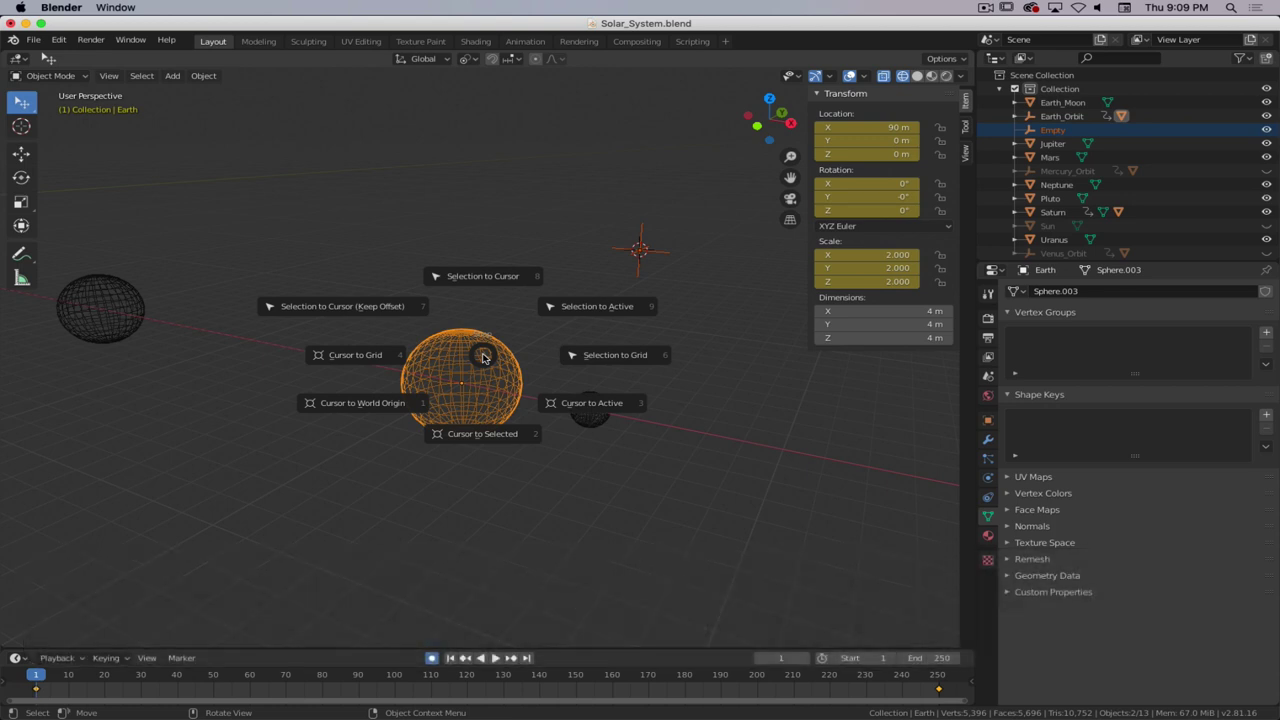
pyautogui.click(616, 310)
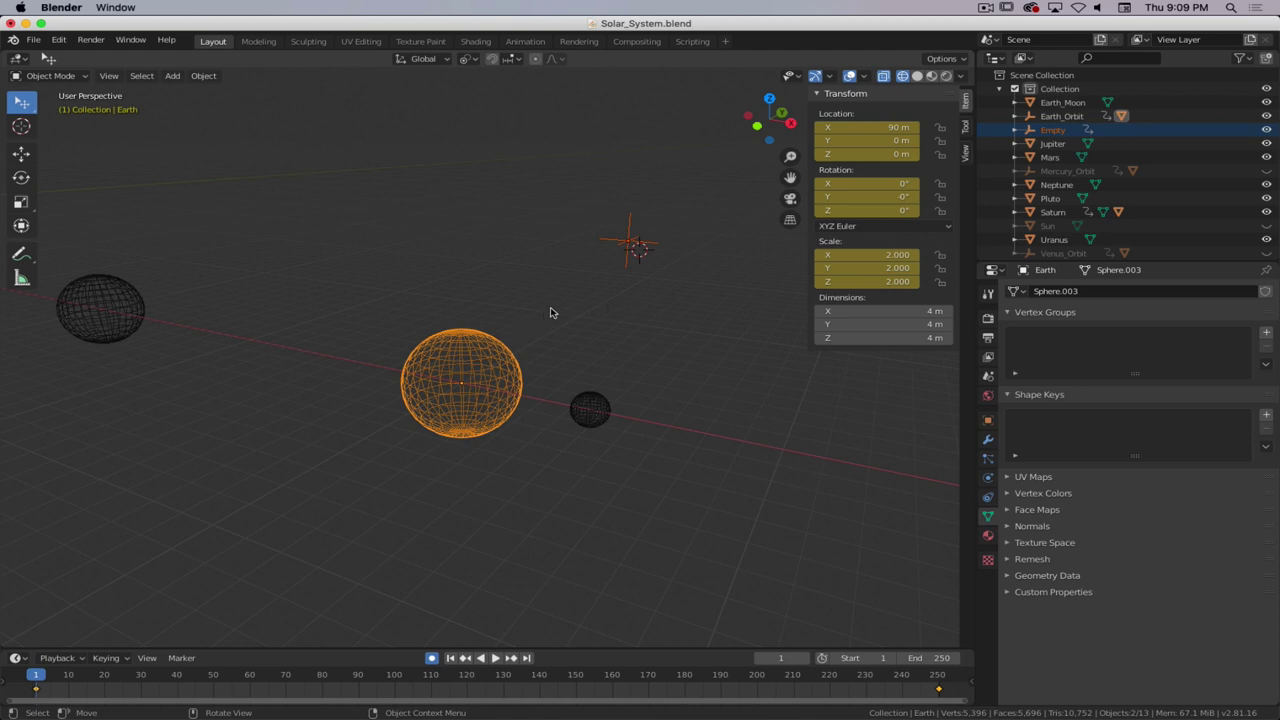
pyautogui.hotkey('shift', 's')
pyautogui.click(631, 286)
# - Zoom around to inspect the snapped empty, then select only Earth
pyautogui.scroll(8, 460, 380)
pyautogui.scroll(-6, 460, 380)
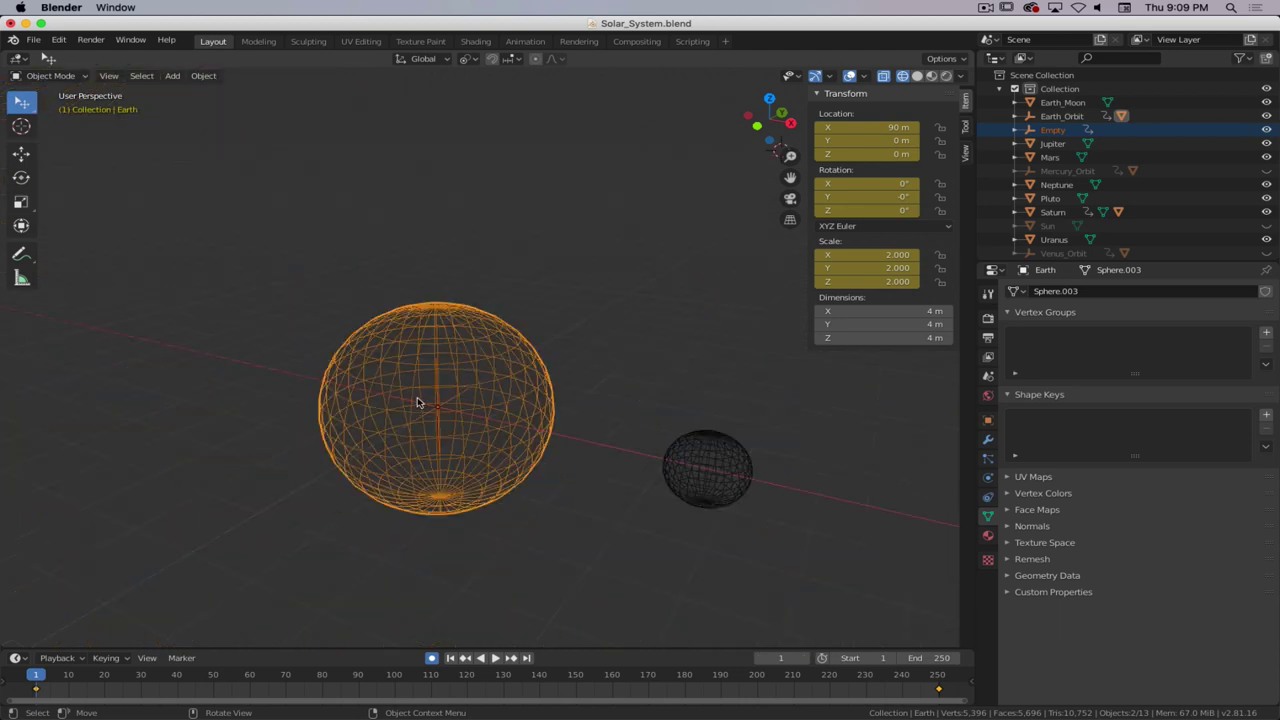
pyautogui.press('super+period')
pyautogui.scroll(-3, 492, 380)
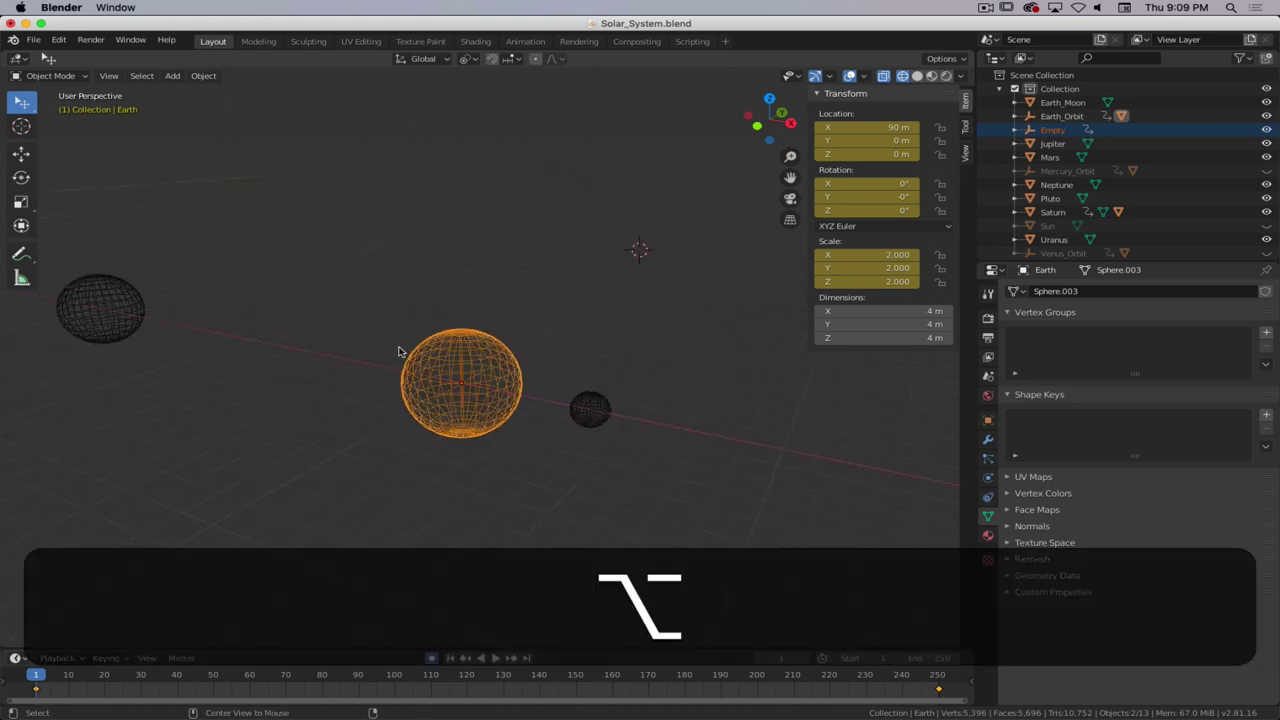
pyautogui.scroll(-3, 303, 343)
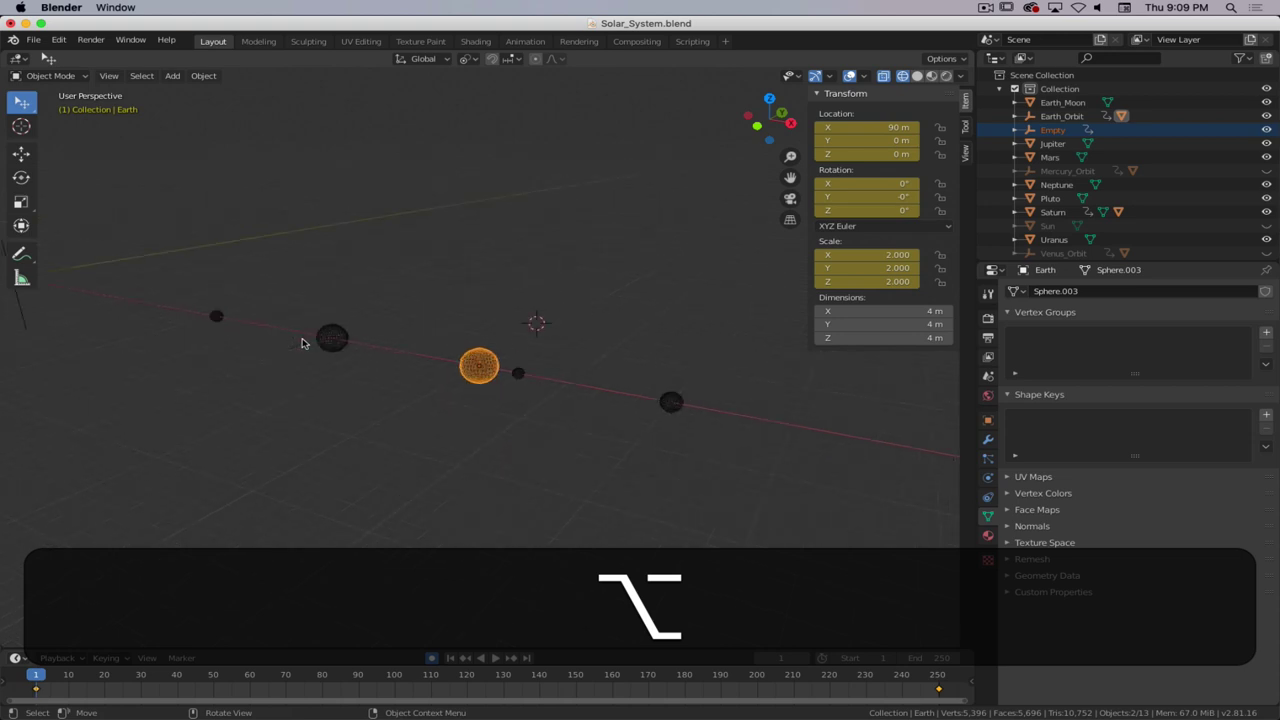
pyautogui.scroll(8, 346, 354)
pyautogui.scroll(-7, 425, 368)
pyautogui.click(505, 360)
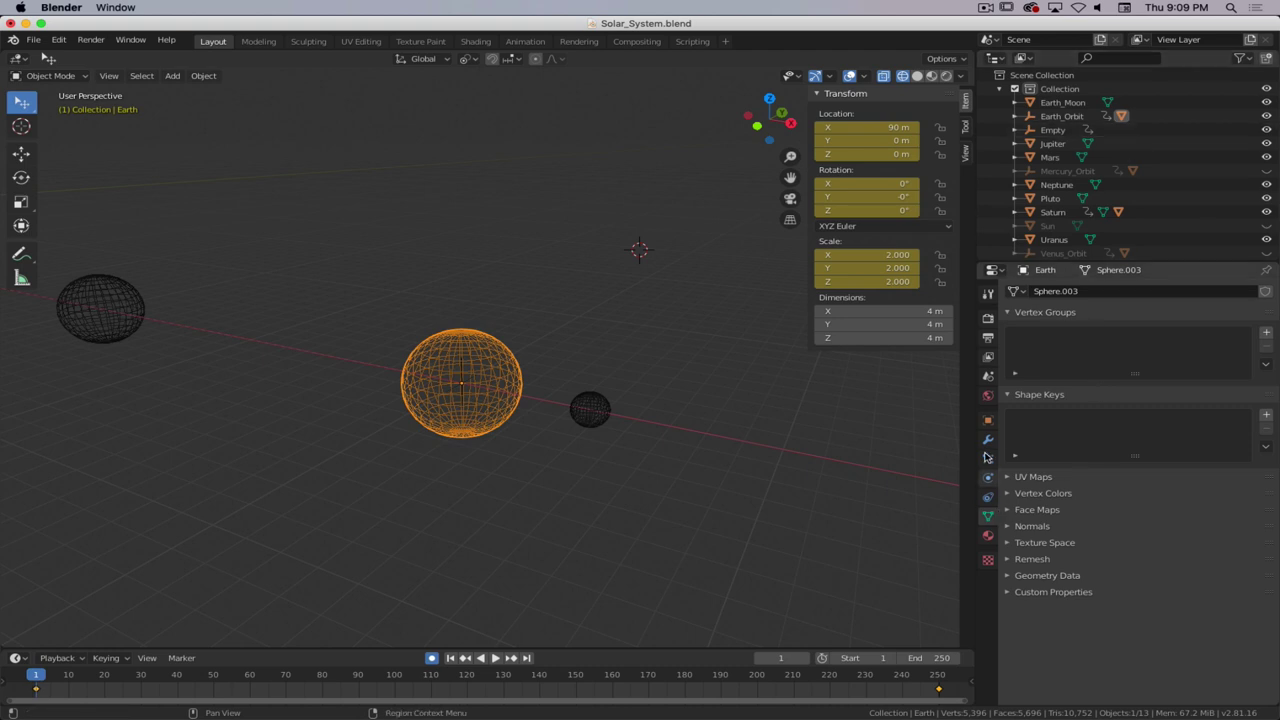
# - Confirm in Relations that Earth's parent is Earth_Orbit, then snap the 3D cursor to Earth
pyautogui.click(987, 422)
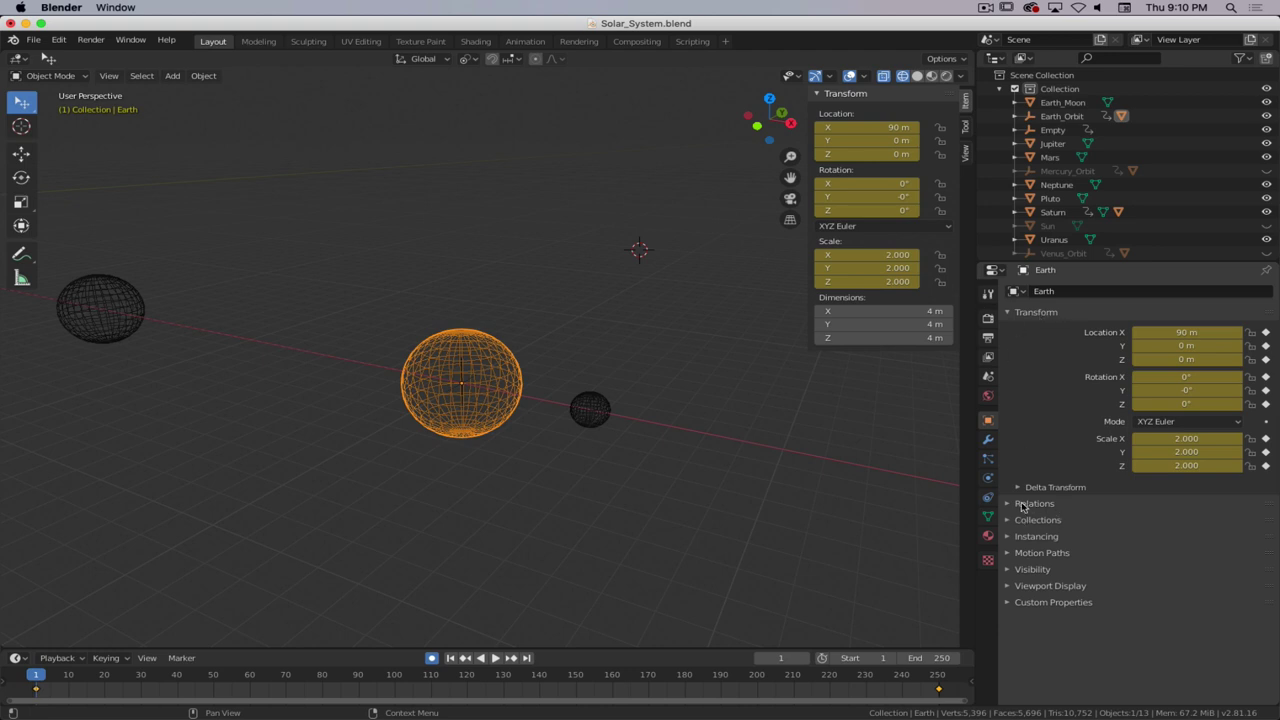
pyautogui.click(1051, 506)
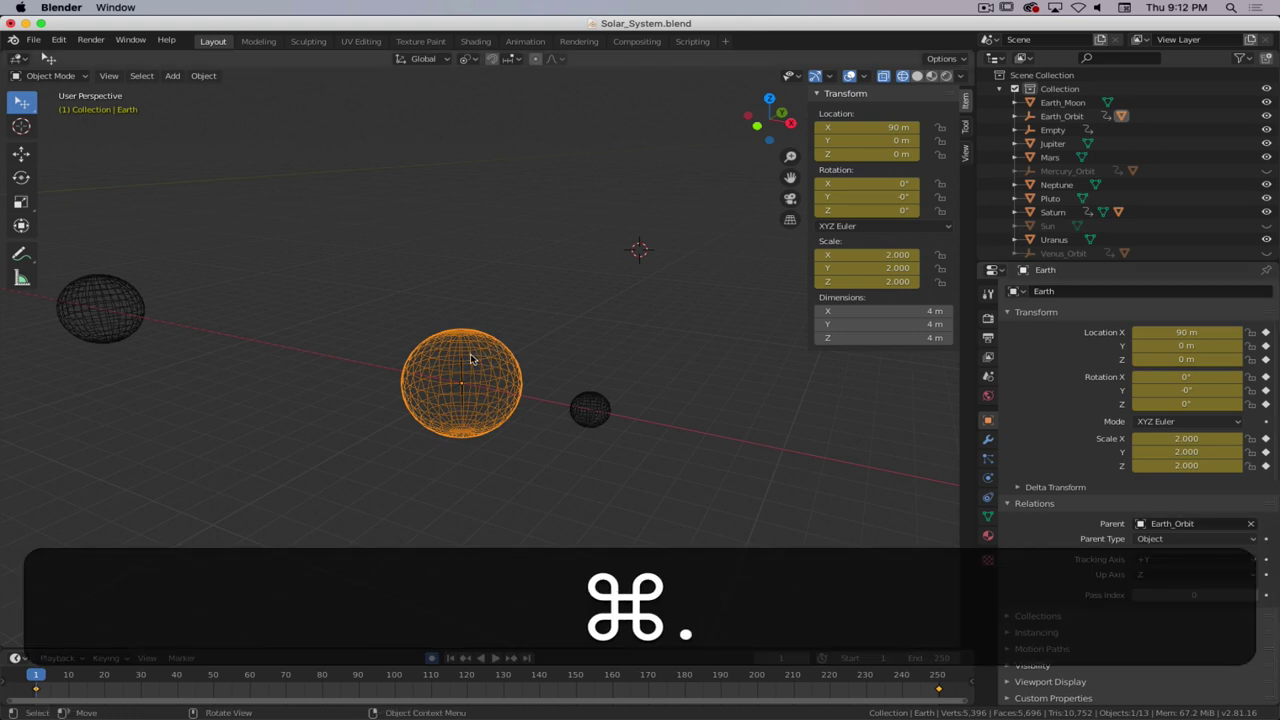
pyautogui.press('super+period')
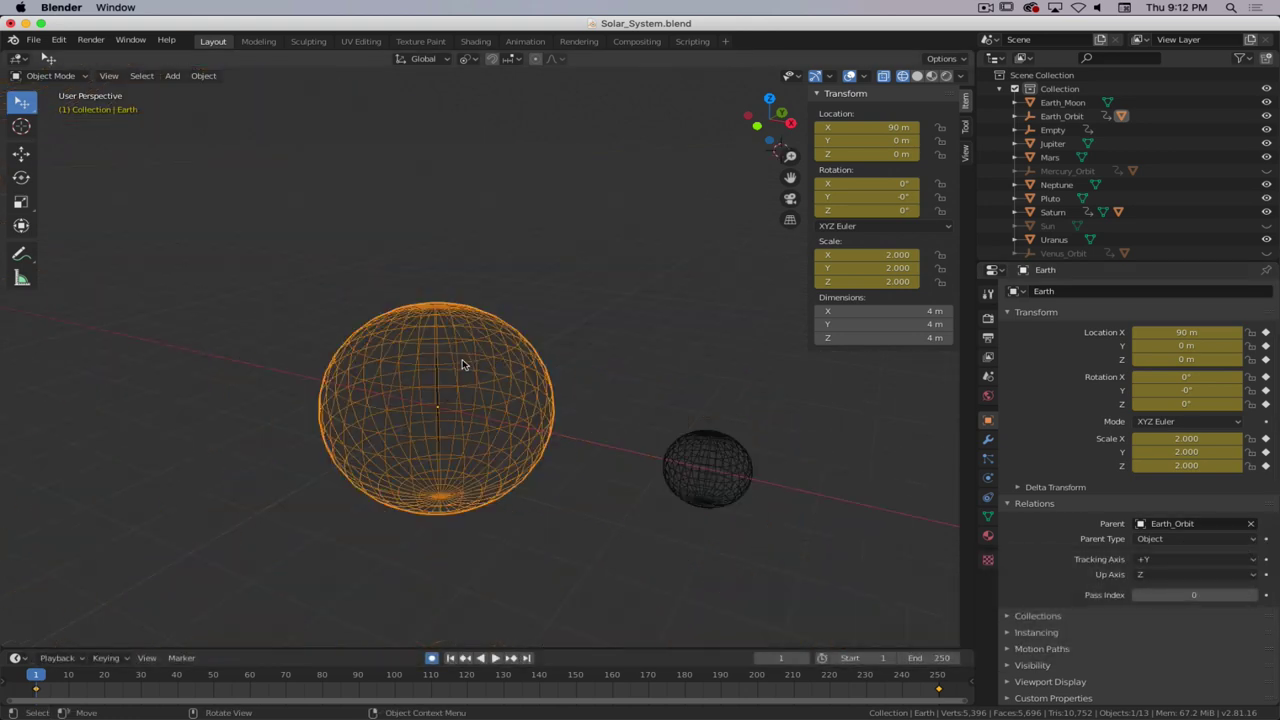
pyautogui.click(440, 375)
pyautogui.click(525, 372)
pyautogui.hotkey('shift', 's')
pyautogui.click(545, 426)
# - Select the empty at Earth's centre and rename it Earth_Moon_Orbit
pyautogui.hotkey('shift', 'a')
pyautogui.moveTo(446, 381)
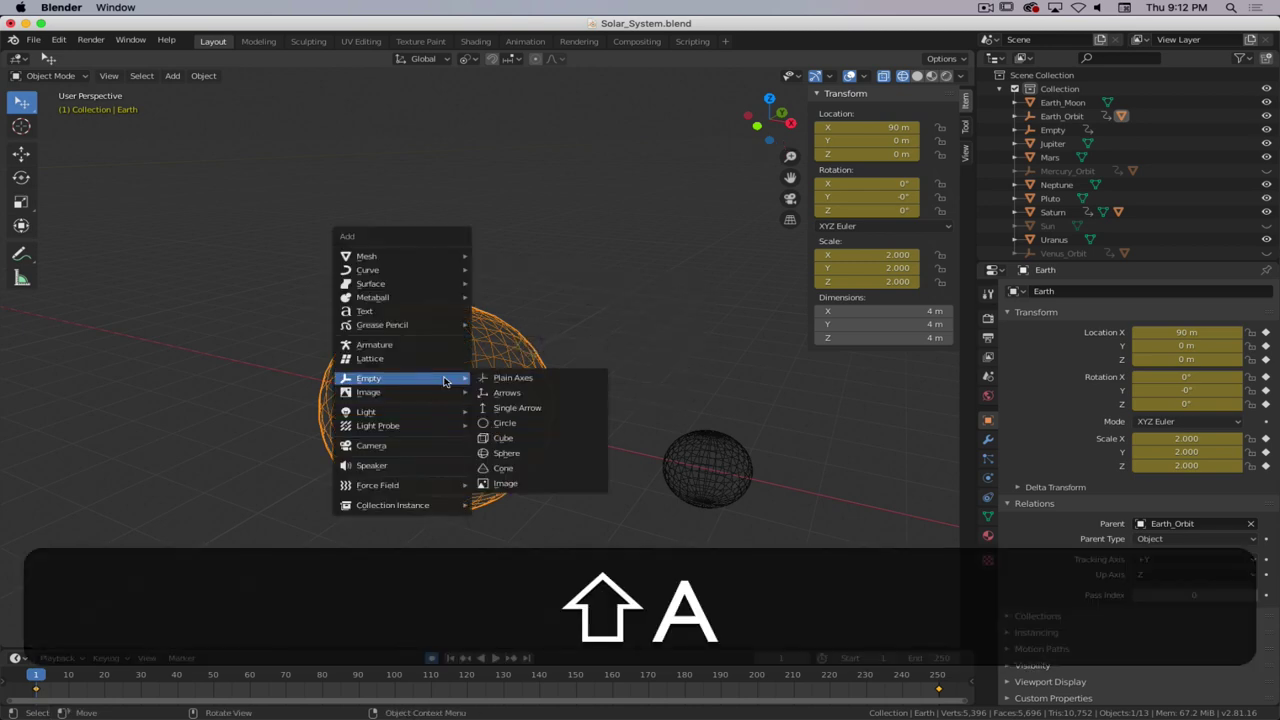
pyautogui.press('Escape')
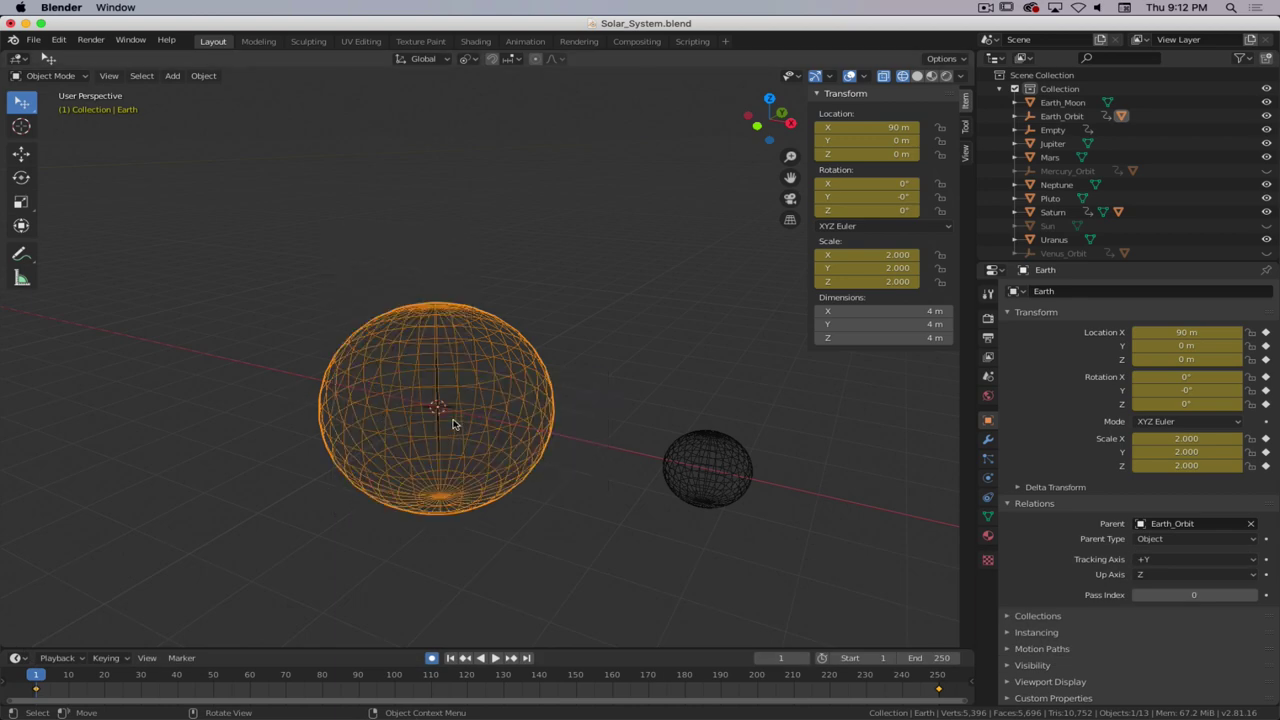
pyautogui.scroll(5, 395, 410)
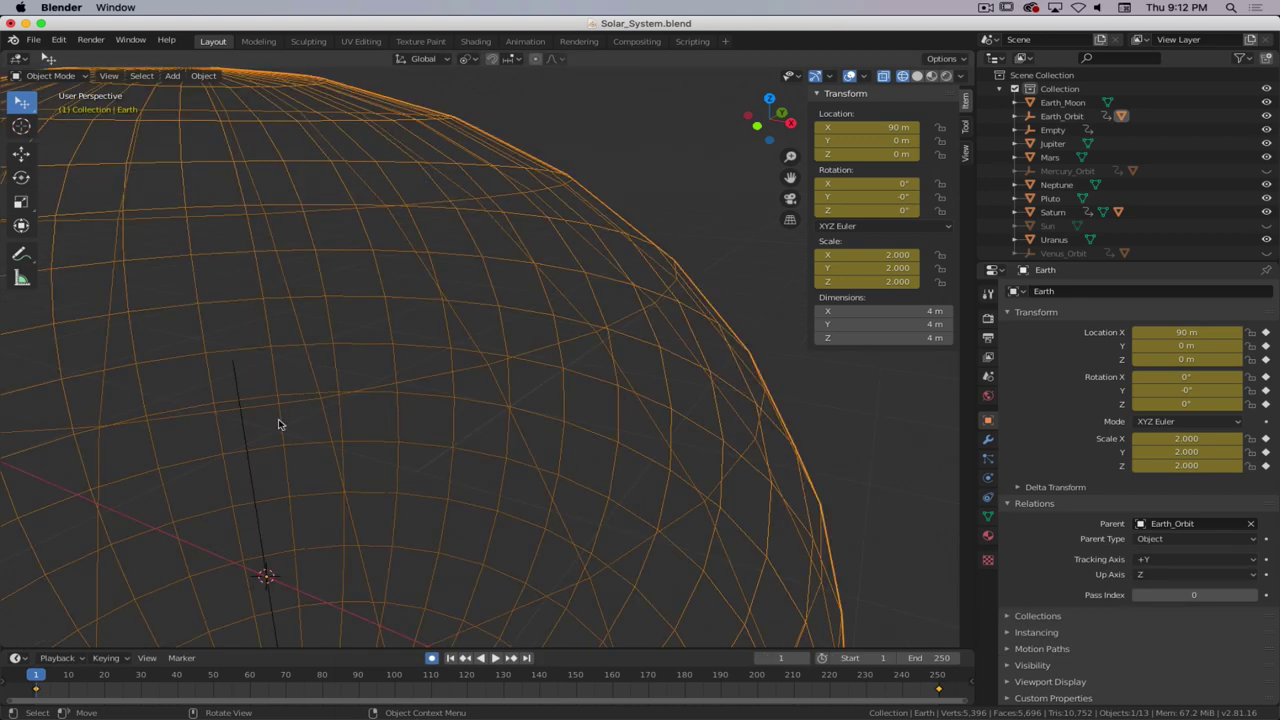
pyautogui.click(245, 430)
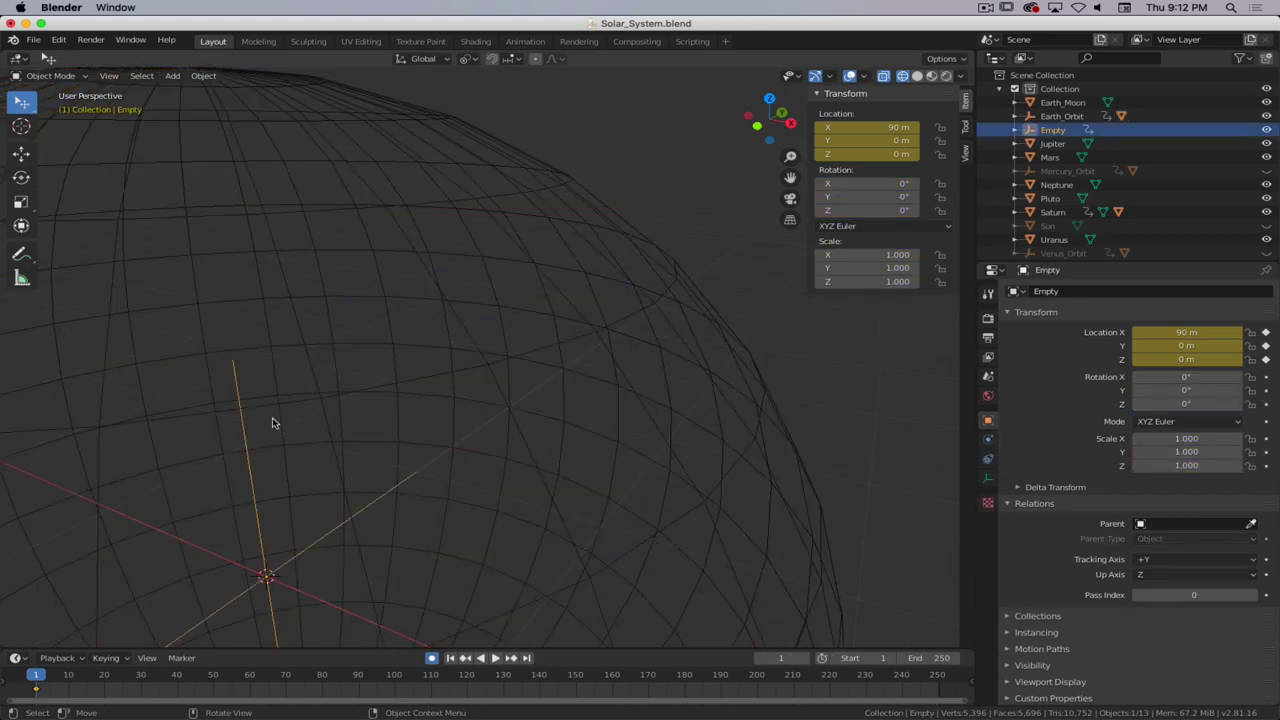
pyautogui.doubleClick(1053, 130)
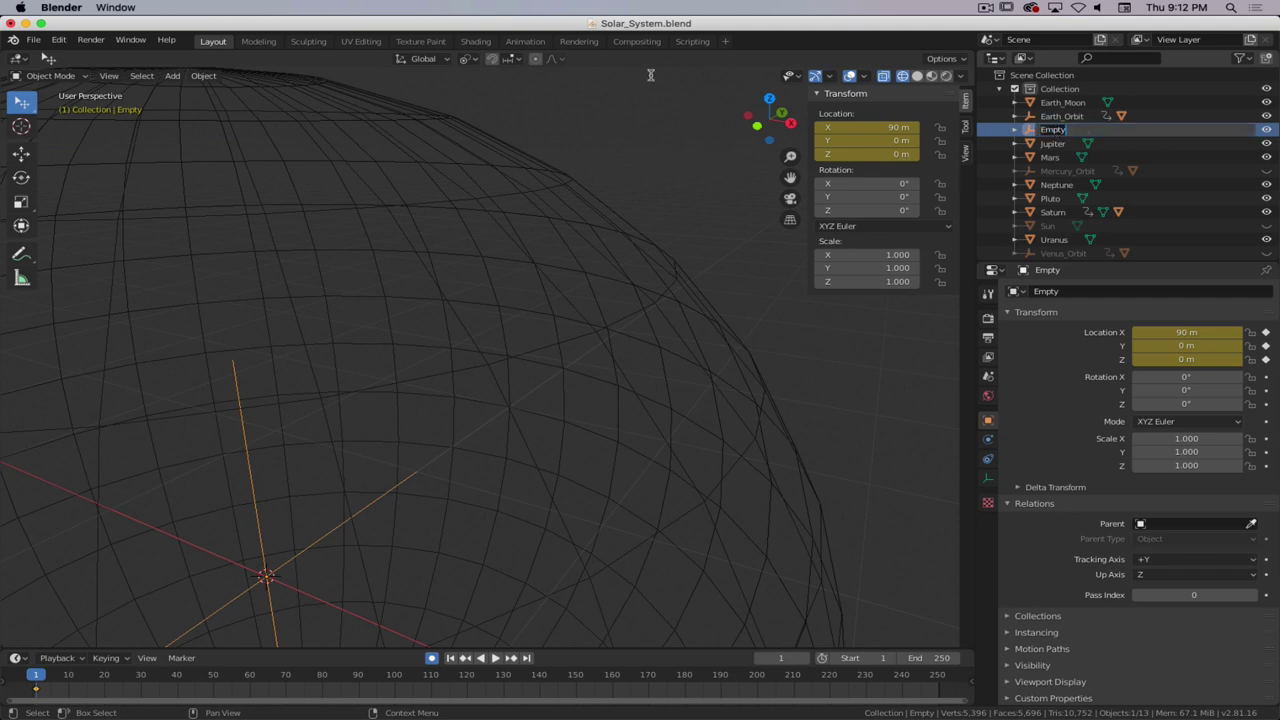
pyautogui.write('Earth_M')
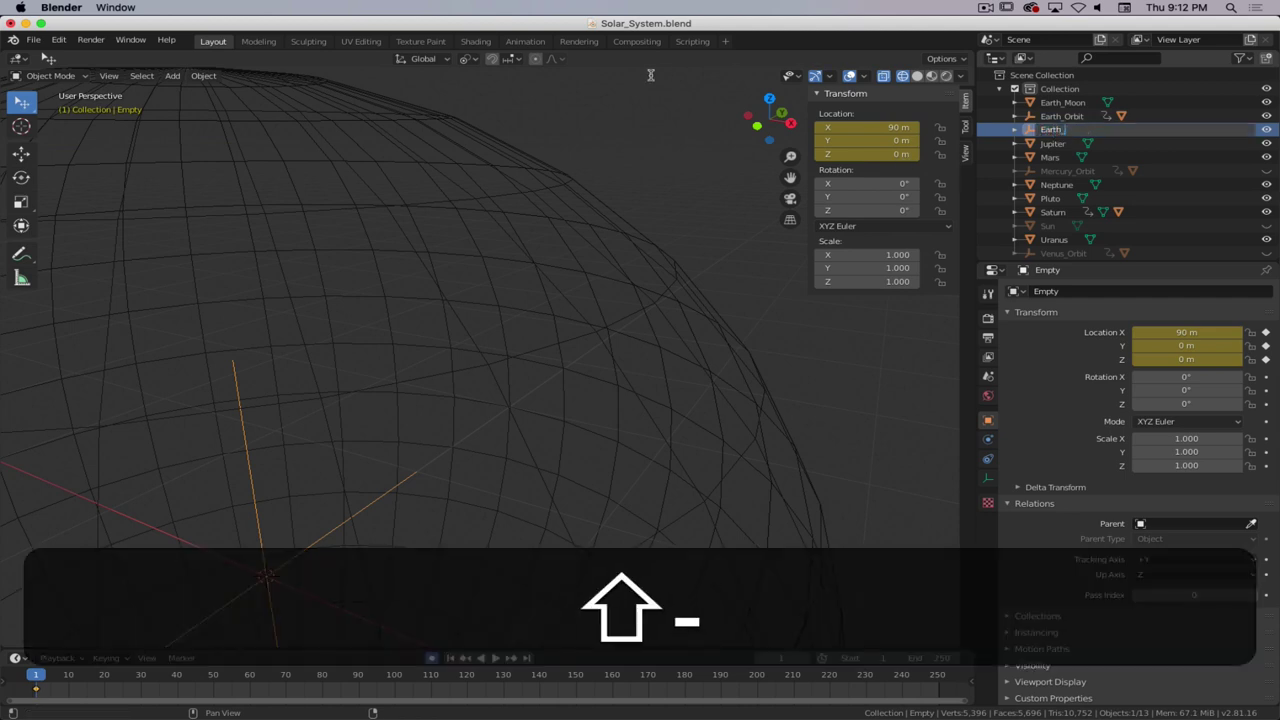
pyautogui.write('oon_Orbit')
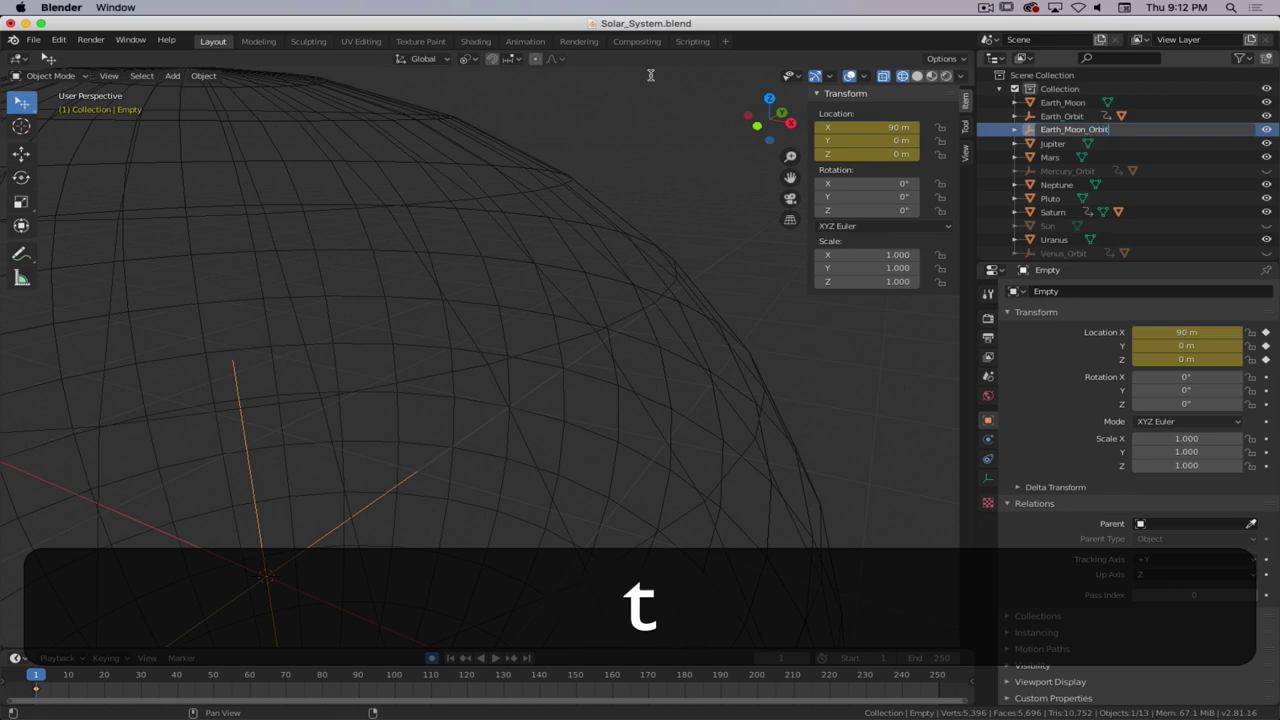
pyautogui.press('Return')
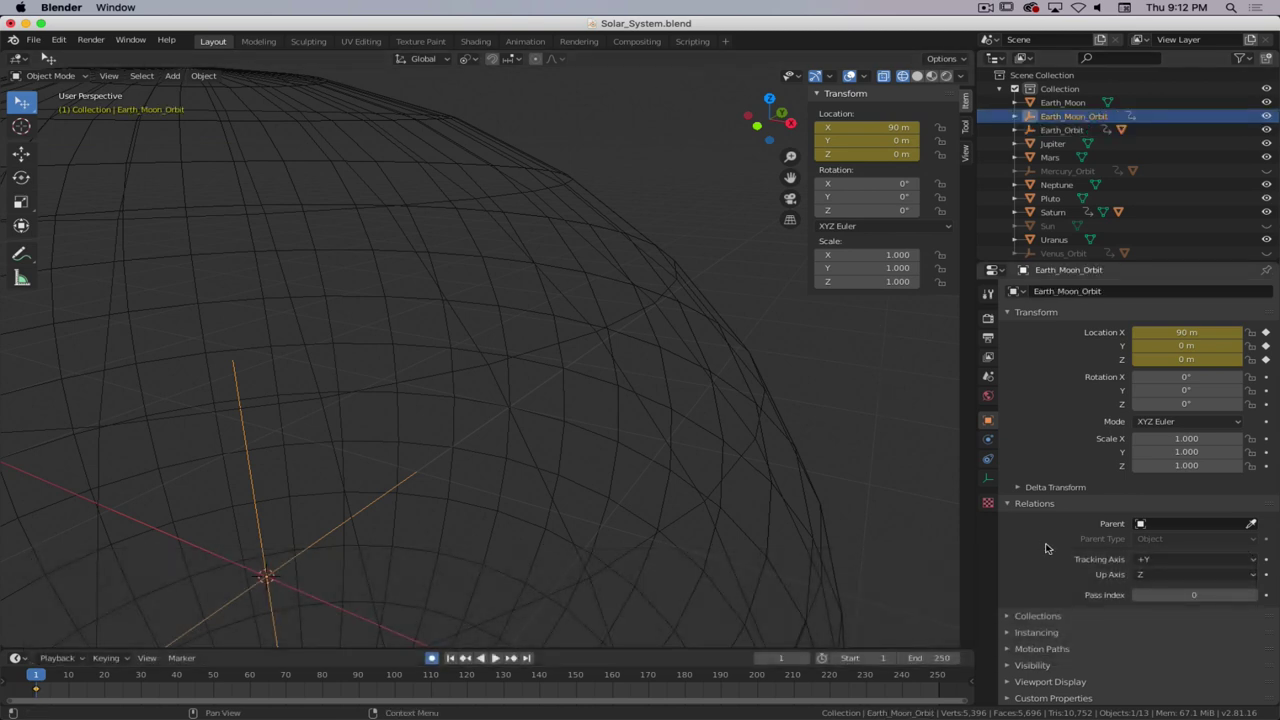
# - Set Earth_Moon_Orbit's display size to 10 m and frame the whole scene
pyautogui.click(988, 478)
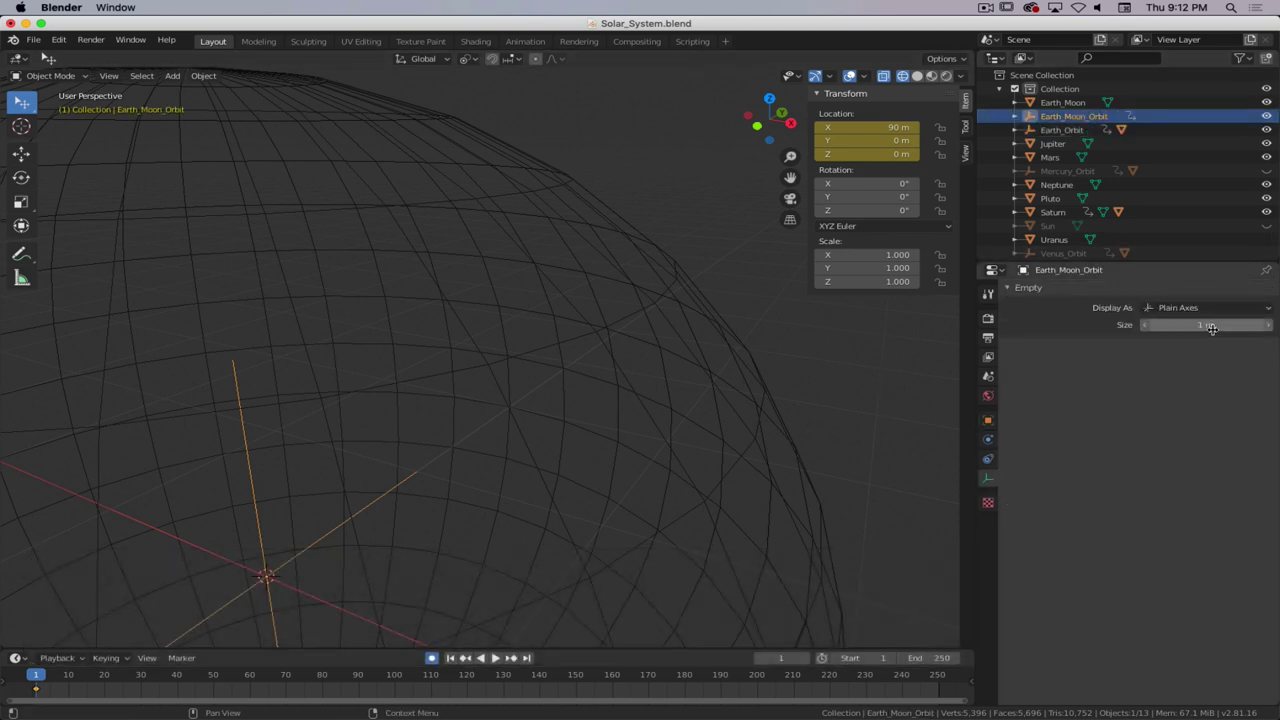
pyautogui.moveTo(1205, 326); pyautogui.dragTo(1203, 325)
pyautogui.press('Home')
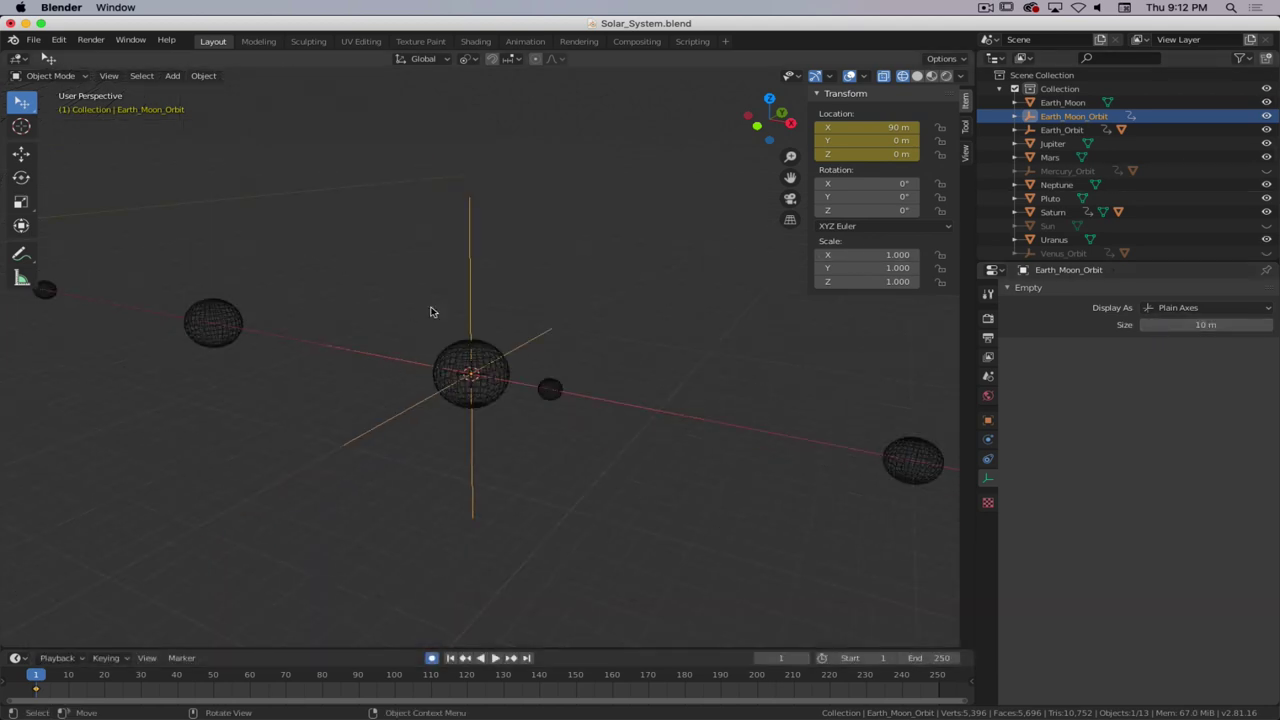
# - Parent the Earth_Moon sphere to Earth_Moon_Orbit with Keep Transform
pyautogui.click(551, 389)
pyautogui.press('shift')
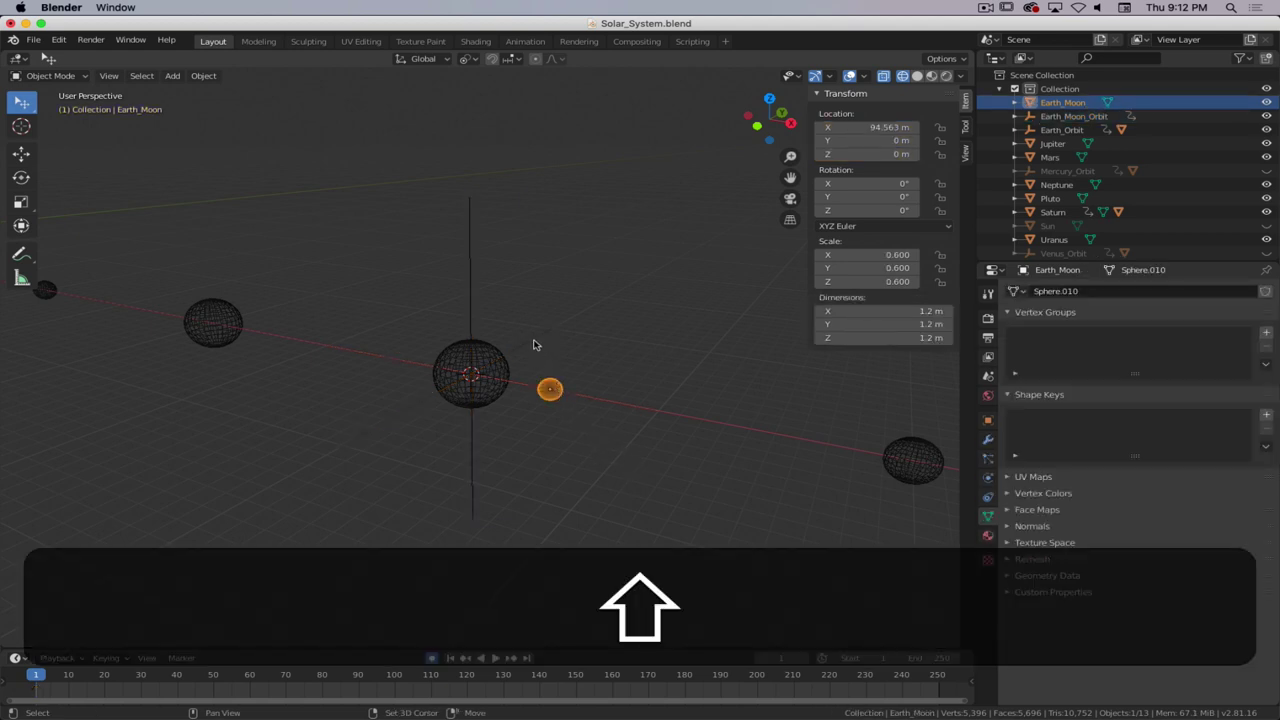
pyautogui.keyDown('shift'); pyautogui.click(533, 344); pyautogui.keyUp('shift')
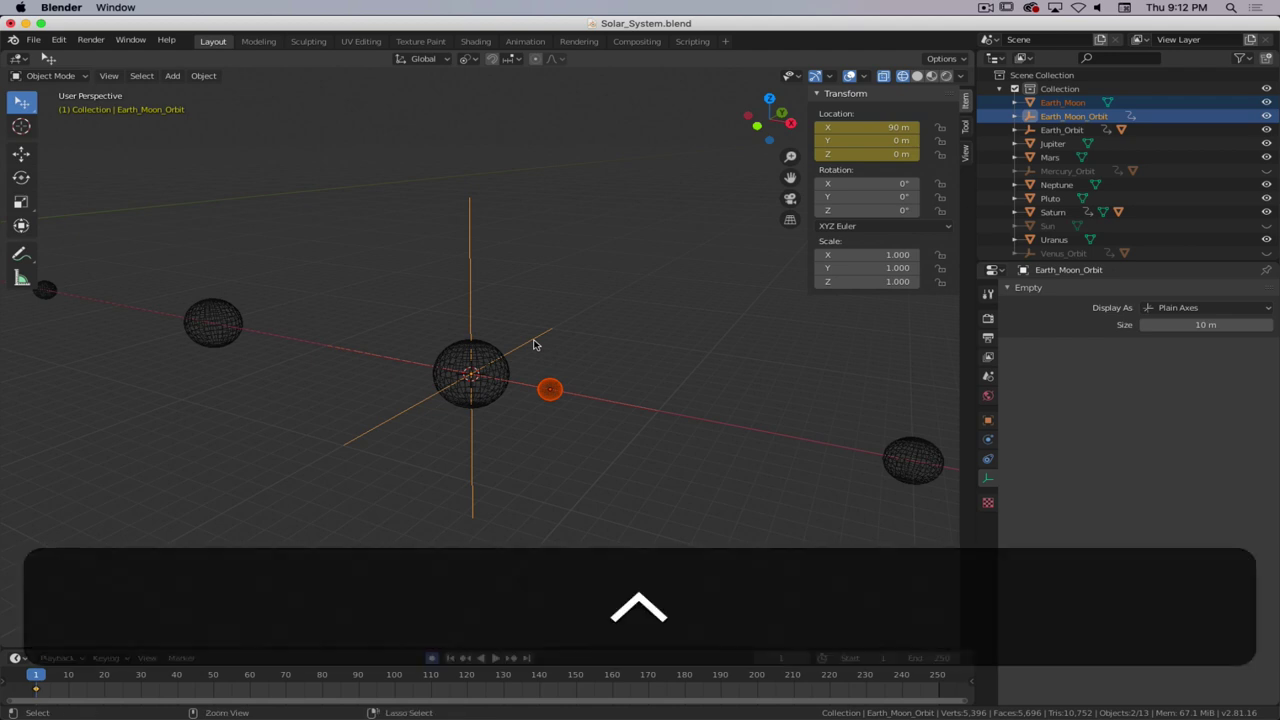
pyautogui.hotkey('ctrl', 'p')
pyautogui.click(533, 341)
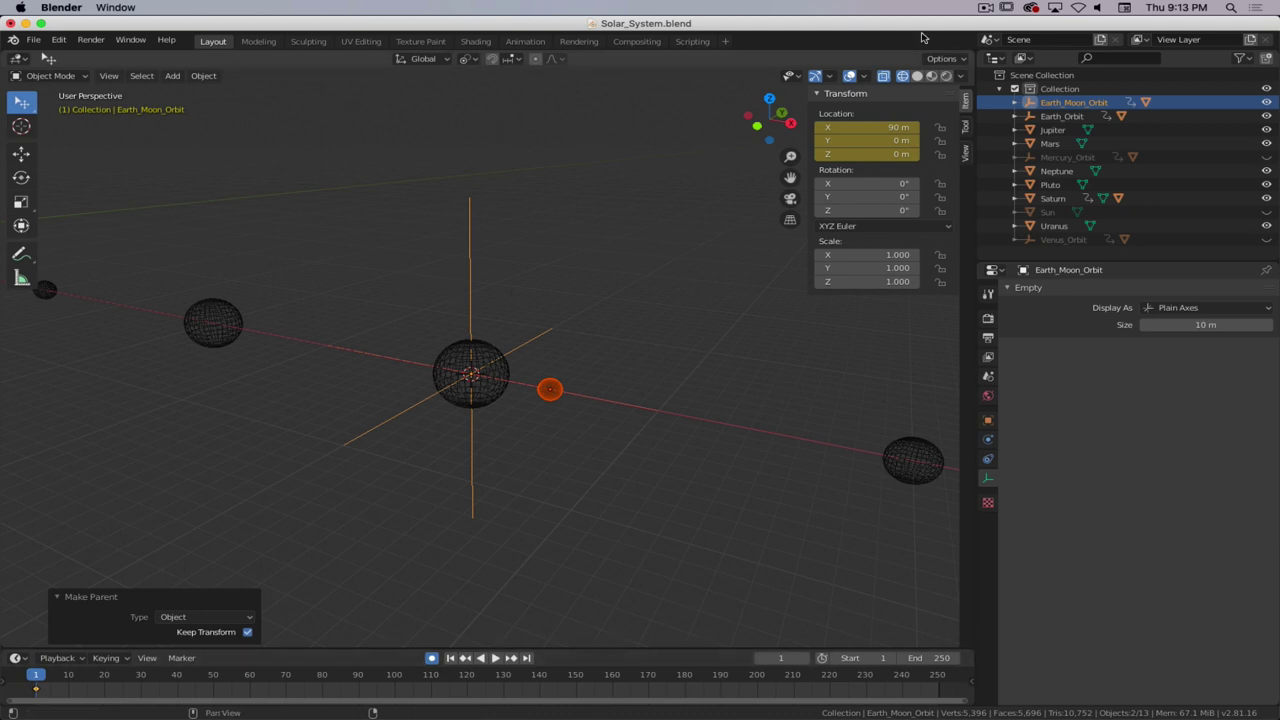
# - Keyframe Earth_Moon_Orbit at frame 1 and give it 1440° Z rotation at frame 250
pyautogui.click(475, 254)
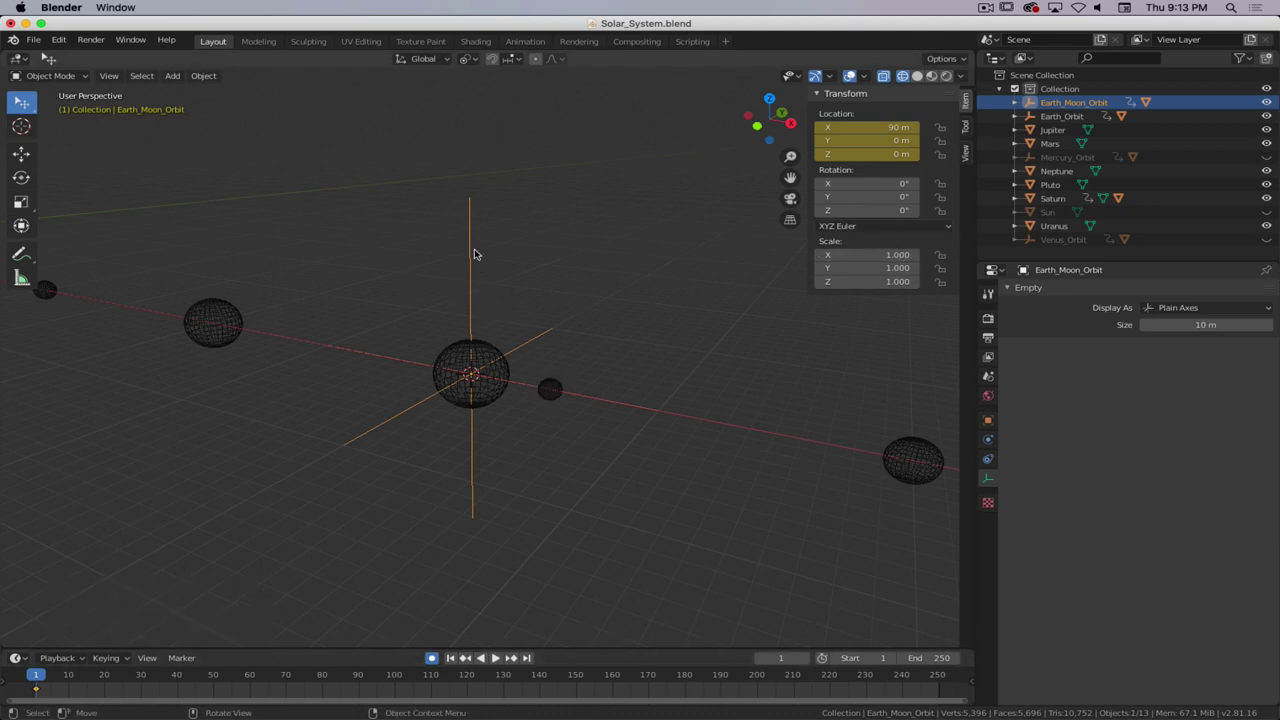
pyautogui.press('i')
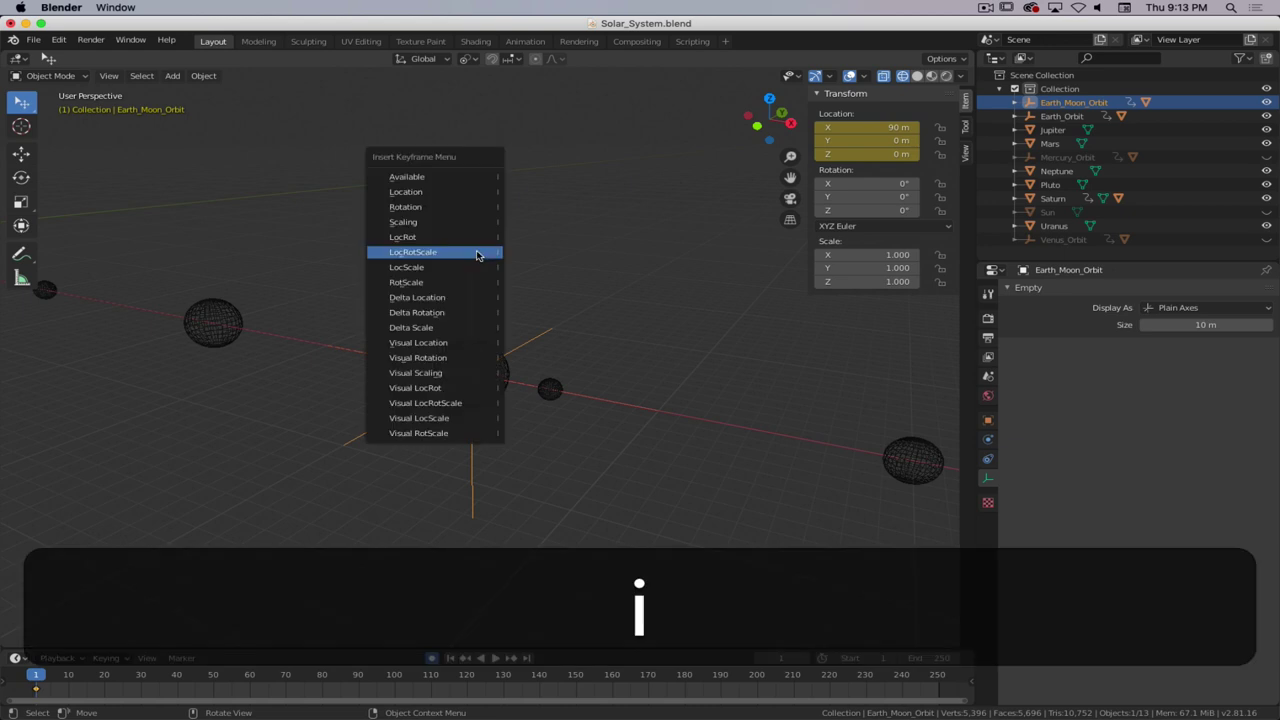
pyautogui.click(476, 253)
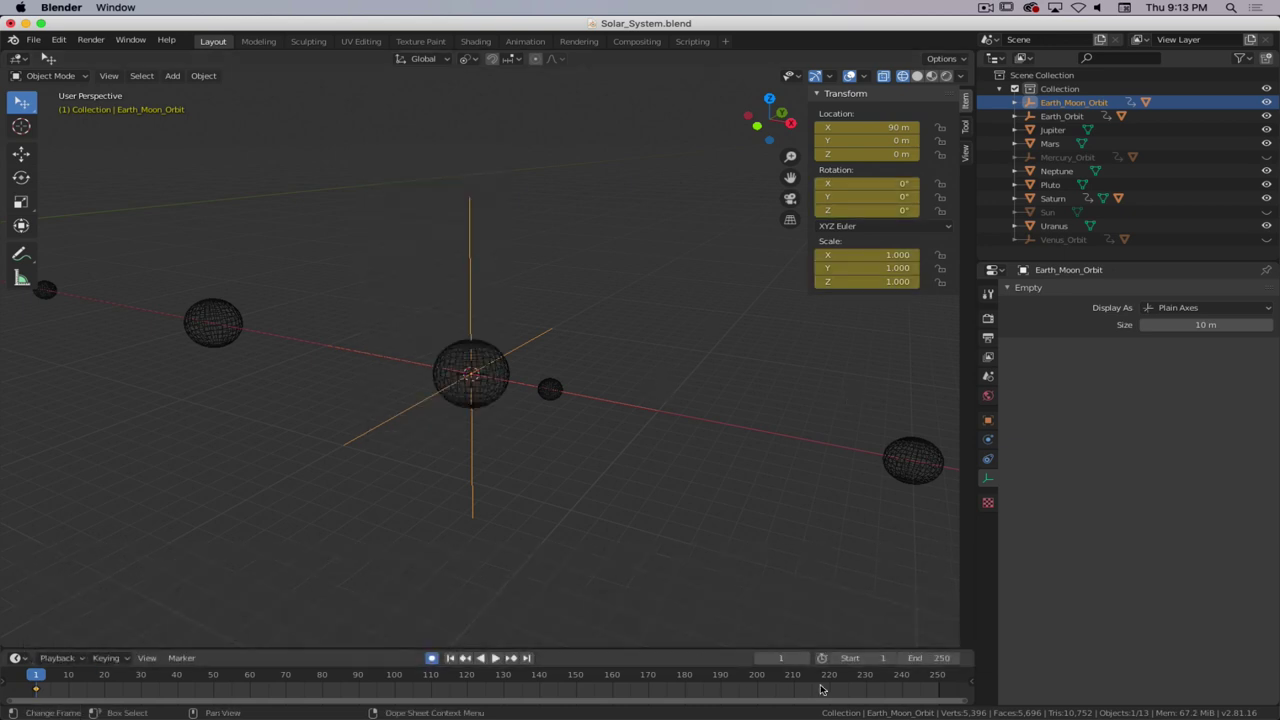
pyautogui.hotkey('shift', 'Right')
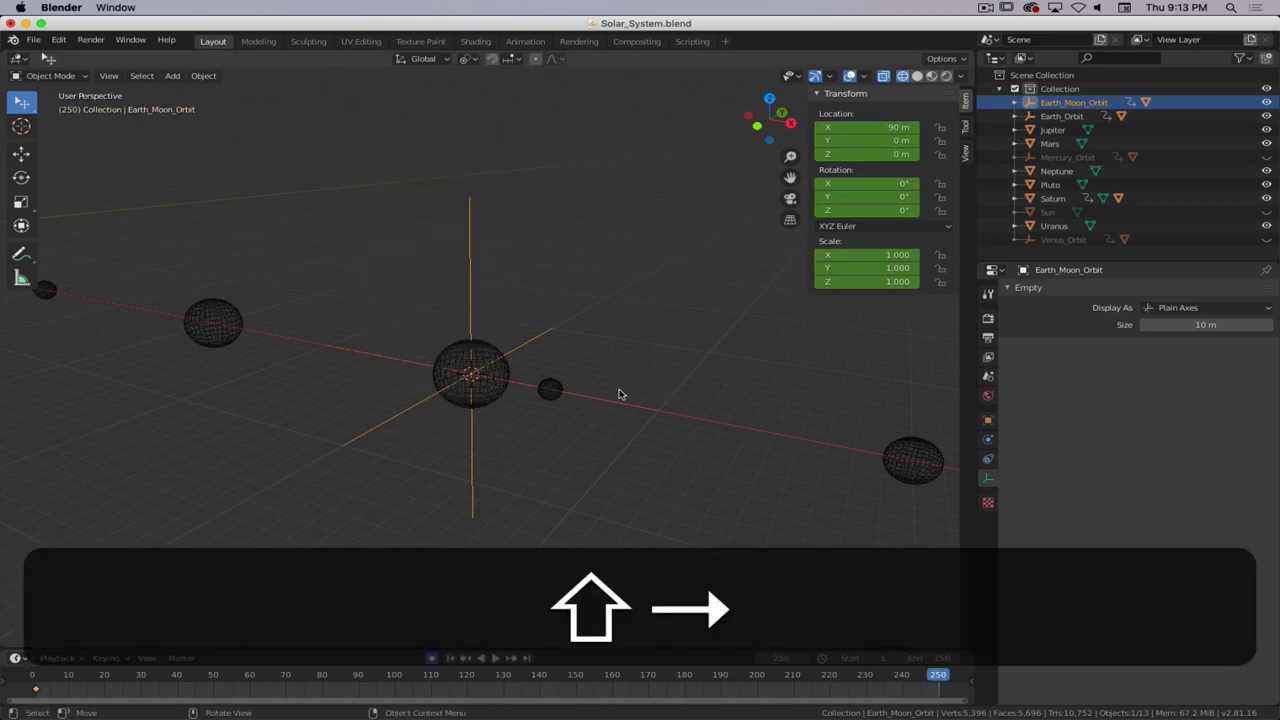
pyautogui.click(899, 211)
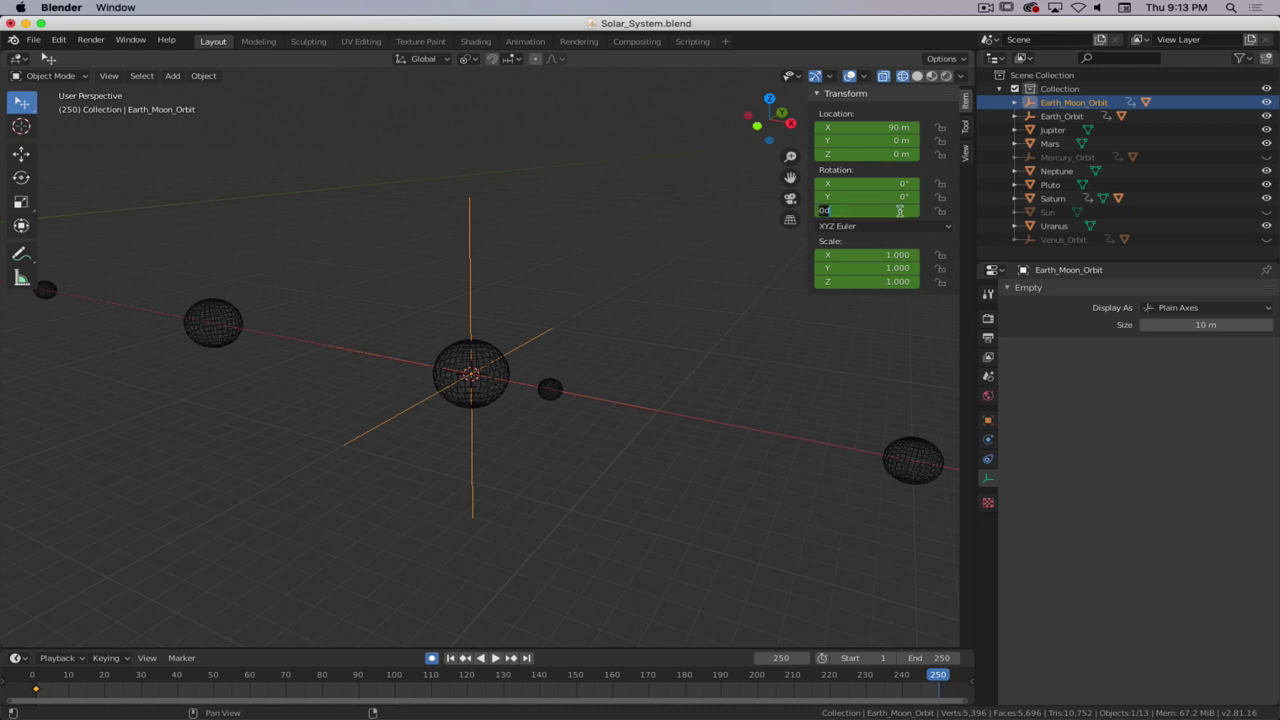
pyautogui.write('1440')
pyautogui.press('Return')
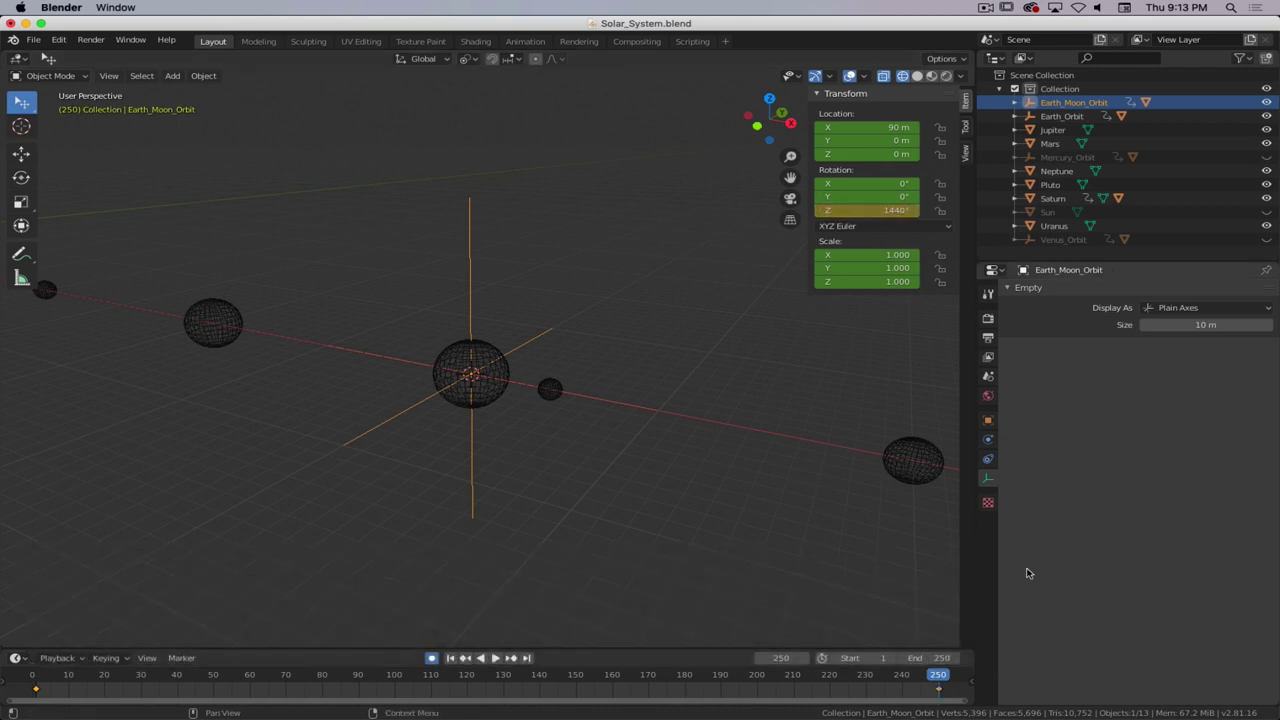
# - Play and scrub the animation to watch the moon circle Earth, ending on frame 250
pyautogui.click(480, 658)
pyautogui.moveTo(741, 677); pyautogui.dragTo(840, 650)
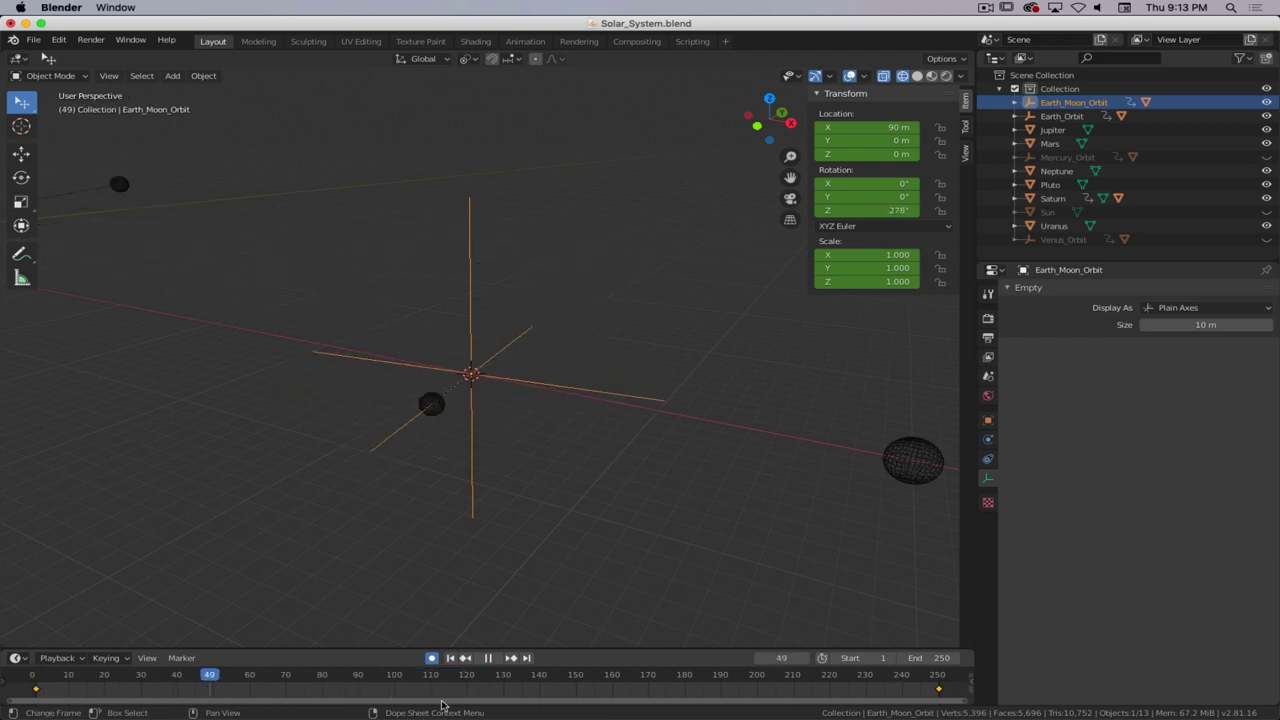
pyautogui.click(940, 697)
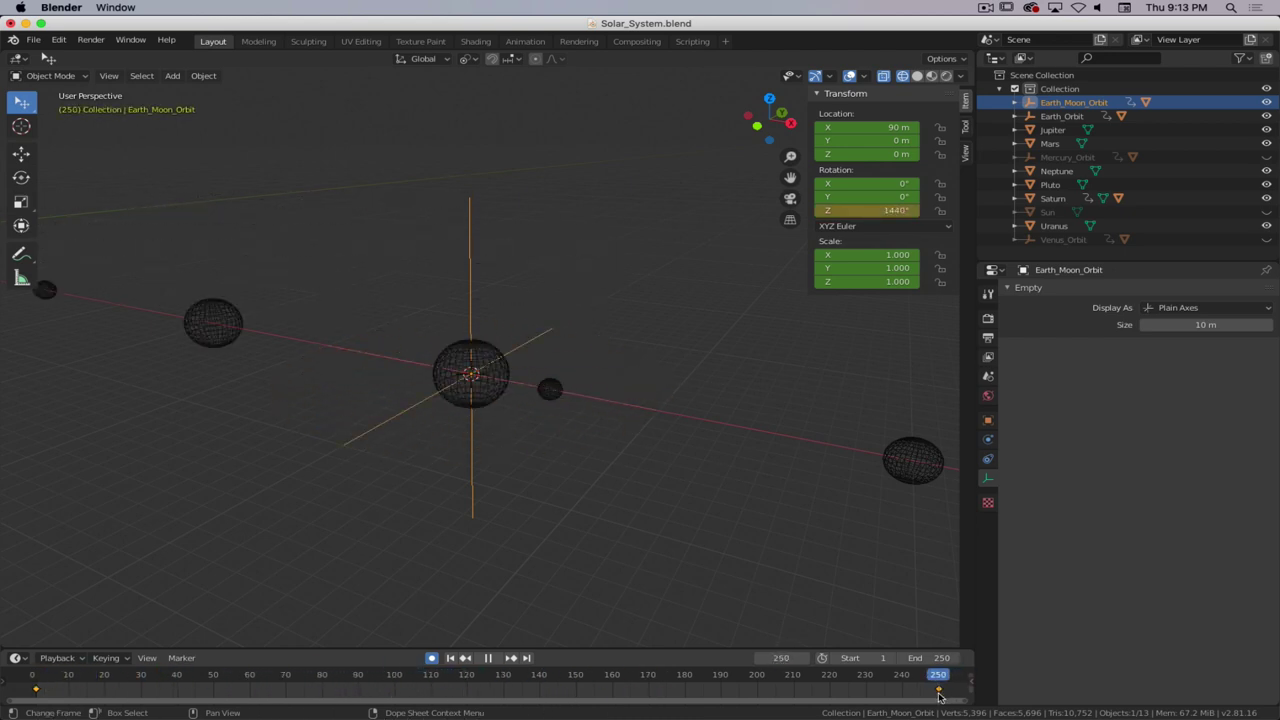
pyautogui.press('super+period')
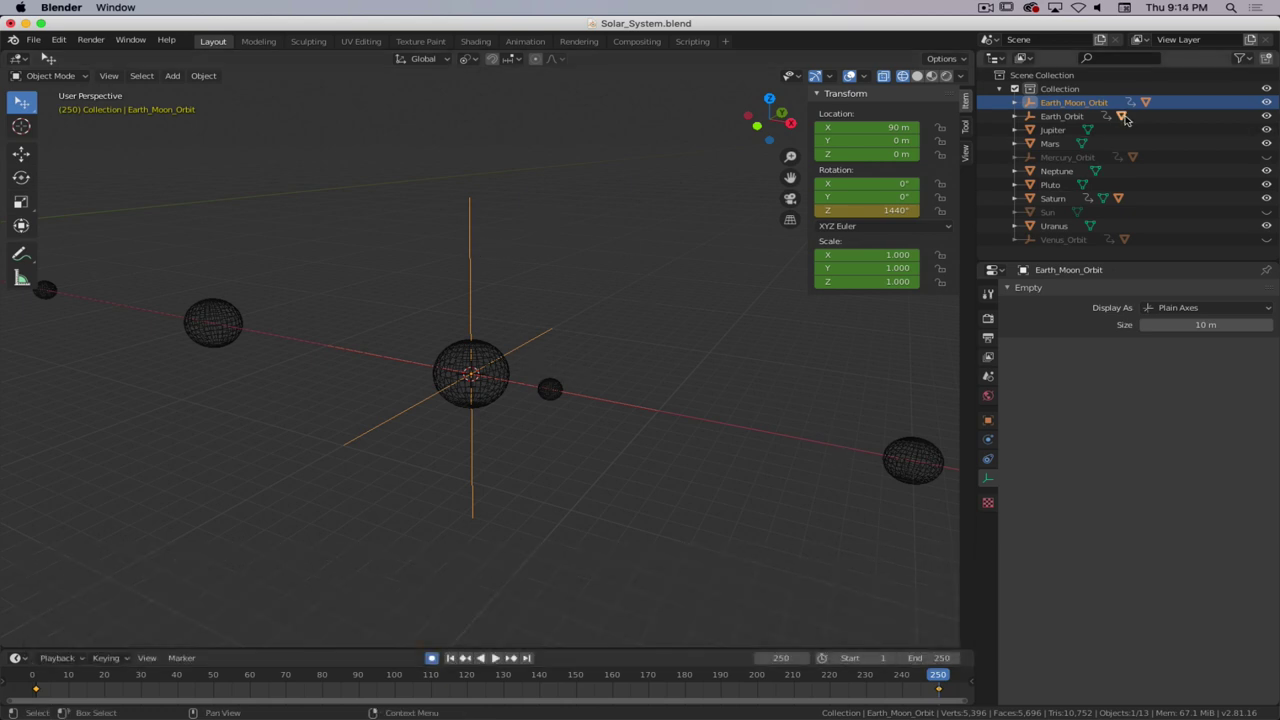
pyautogui.press('shift')
# - Parent Earth_Moon_Orbit to Earth with Keep Transform
pyautogui.keyDown('shift'); pyautogui.click(505, 381); pyautogui.keyUp('shift')
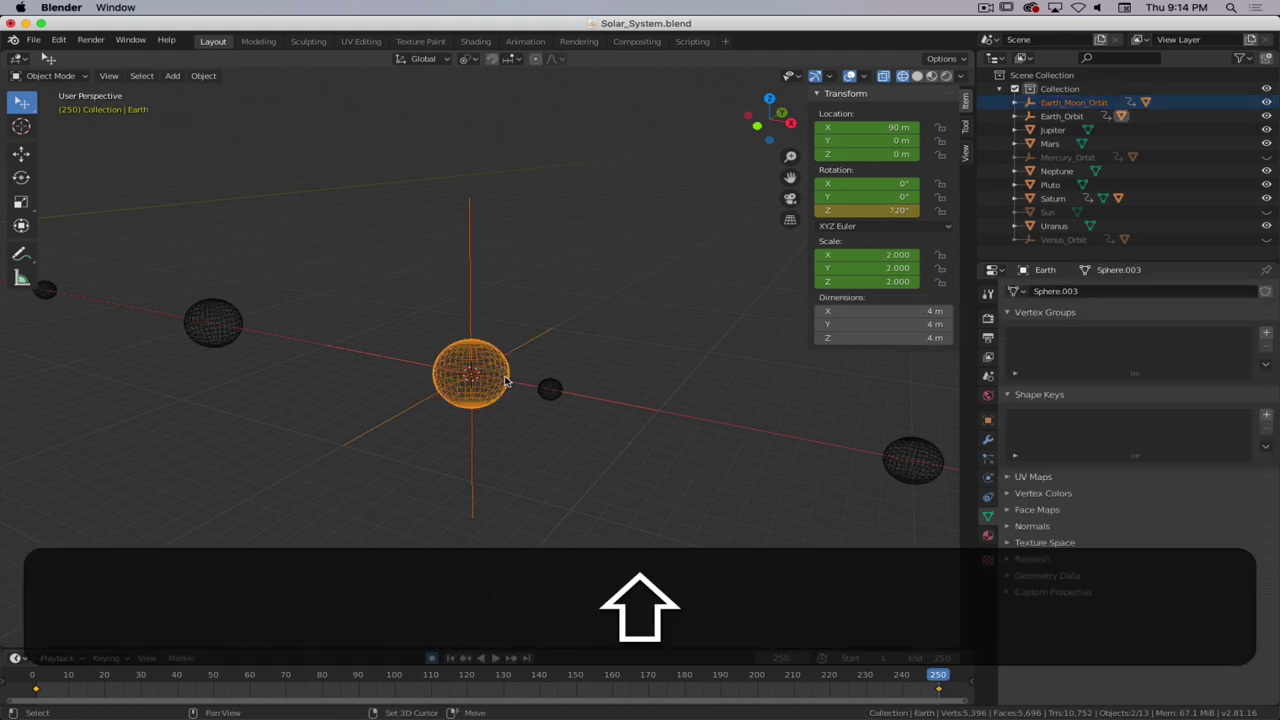
pyautogui.hotkey('ctrl', 'p')
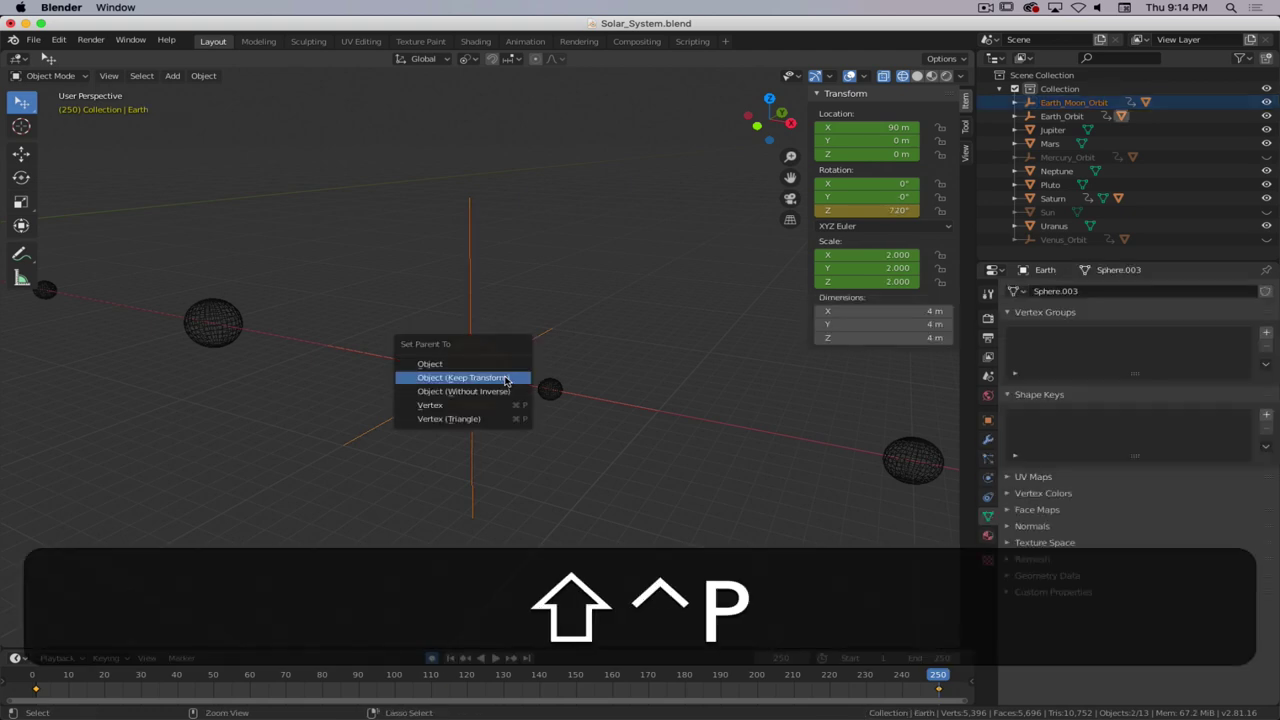
pyautogui.click(495, 378)
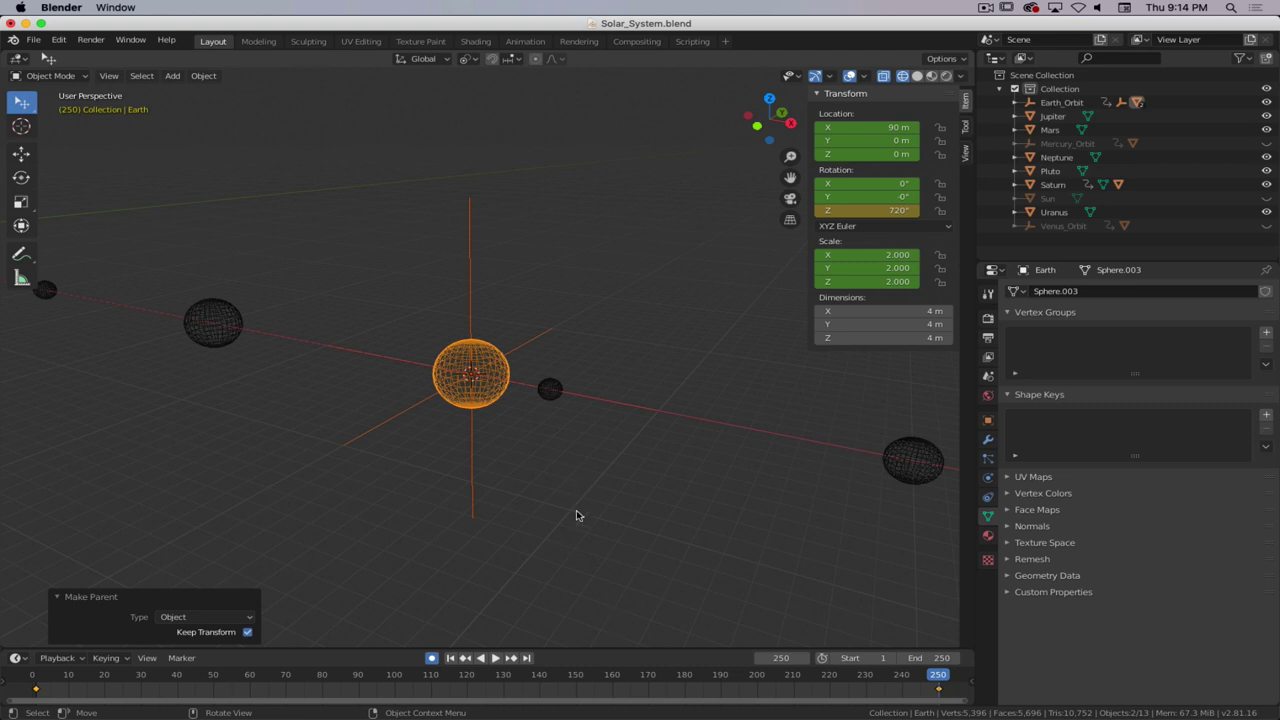
# - Switch to Material Preview shading, unhide the Sun, and select Earth_Moon_Orbit
pyautogui.scroll(-8, 576, 516)
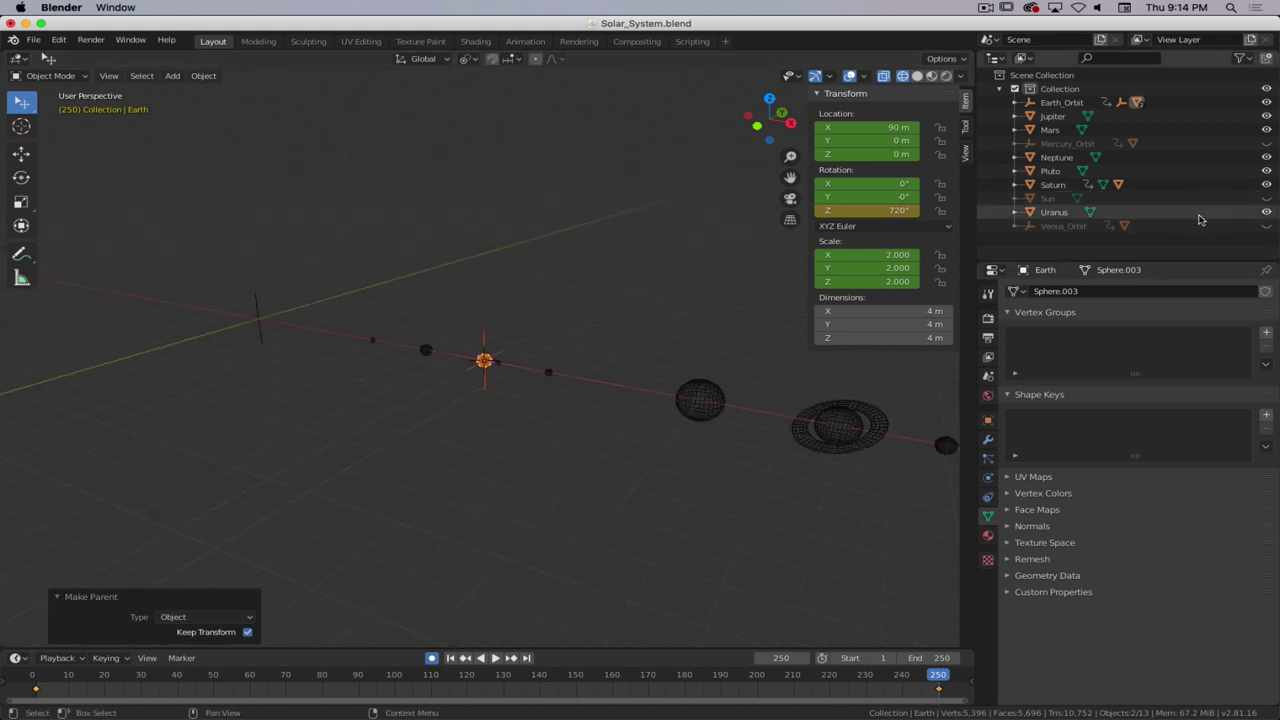
pyautogui.click(932, 76)
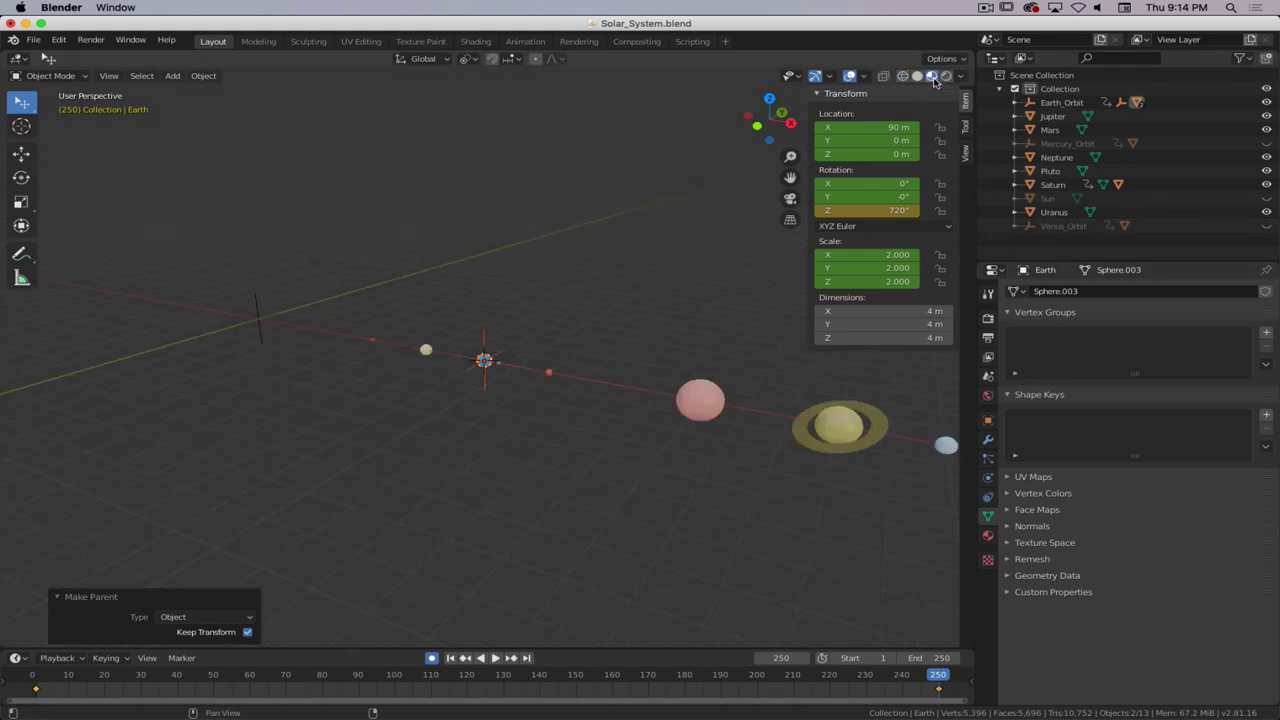
pyautogui.click(1266, 198)
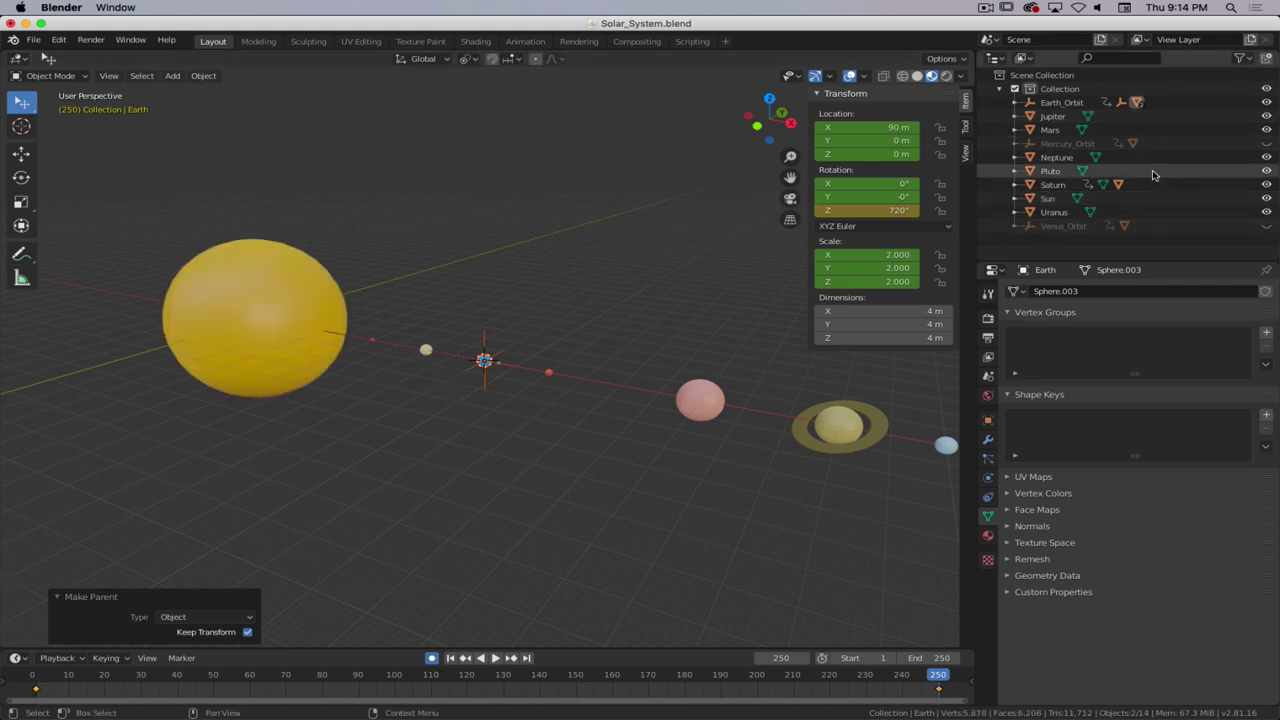
pyautogui.click(481, 338)
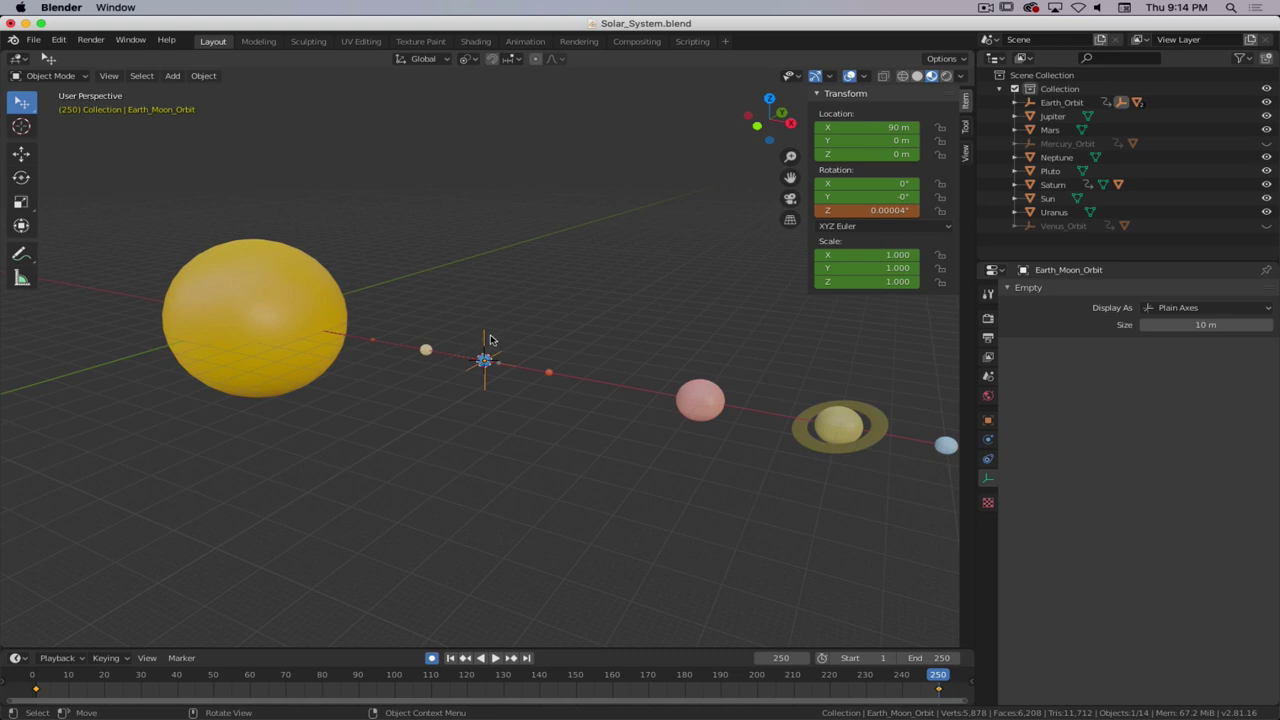
# - Hide the Earth_Moon_Orbit empty and snap the 3D cursor back to the world origin
pyautogui.press('h')
pyautogui.hotkey('shift', 'c')
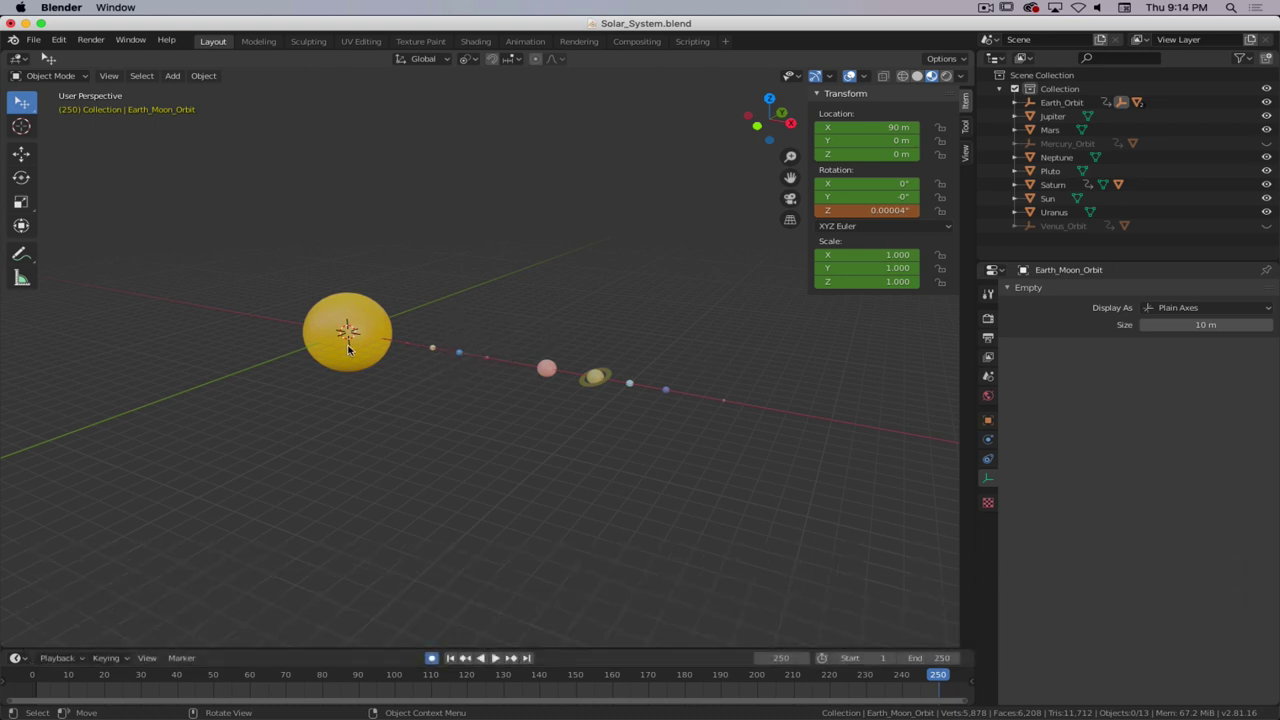
pyautogui.hotkey('shift', 's')
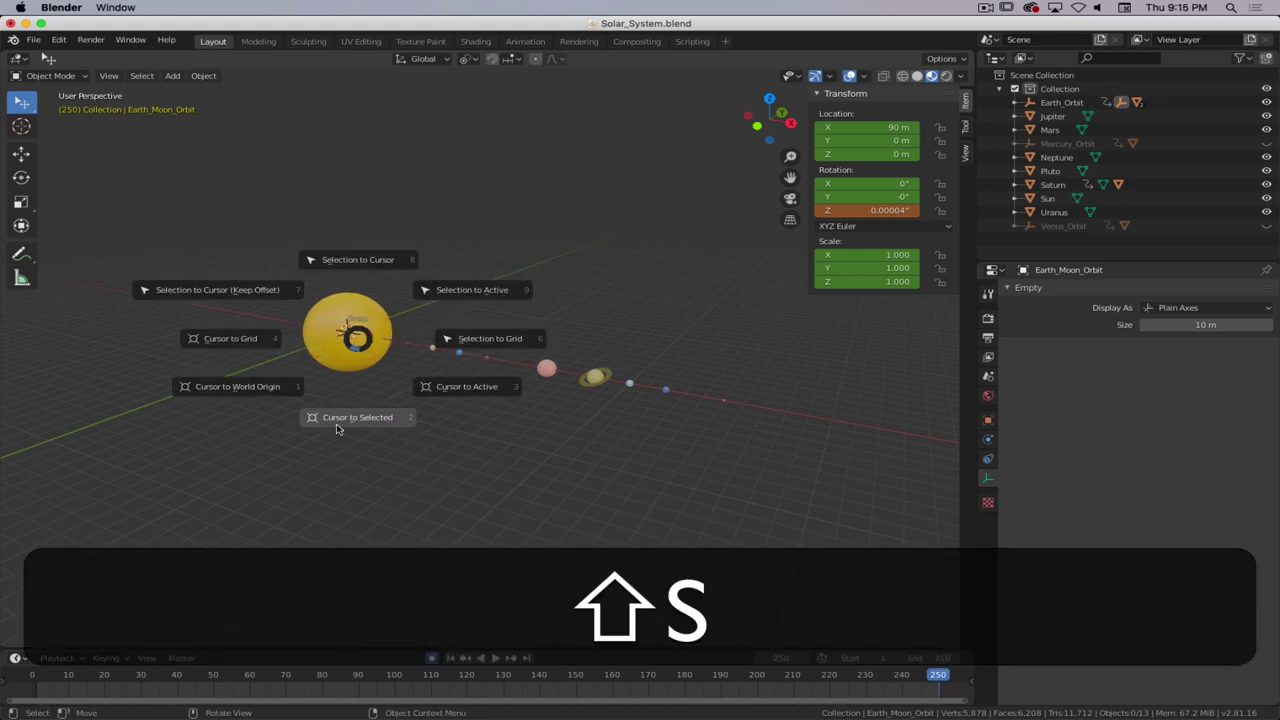
pyautogui.click(264, 389)
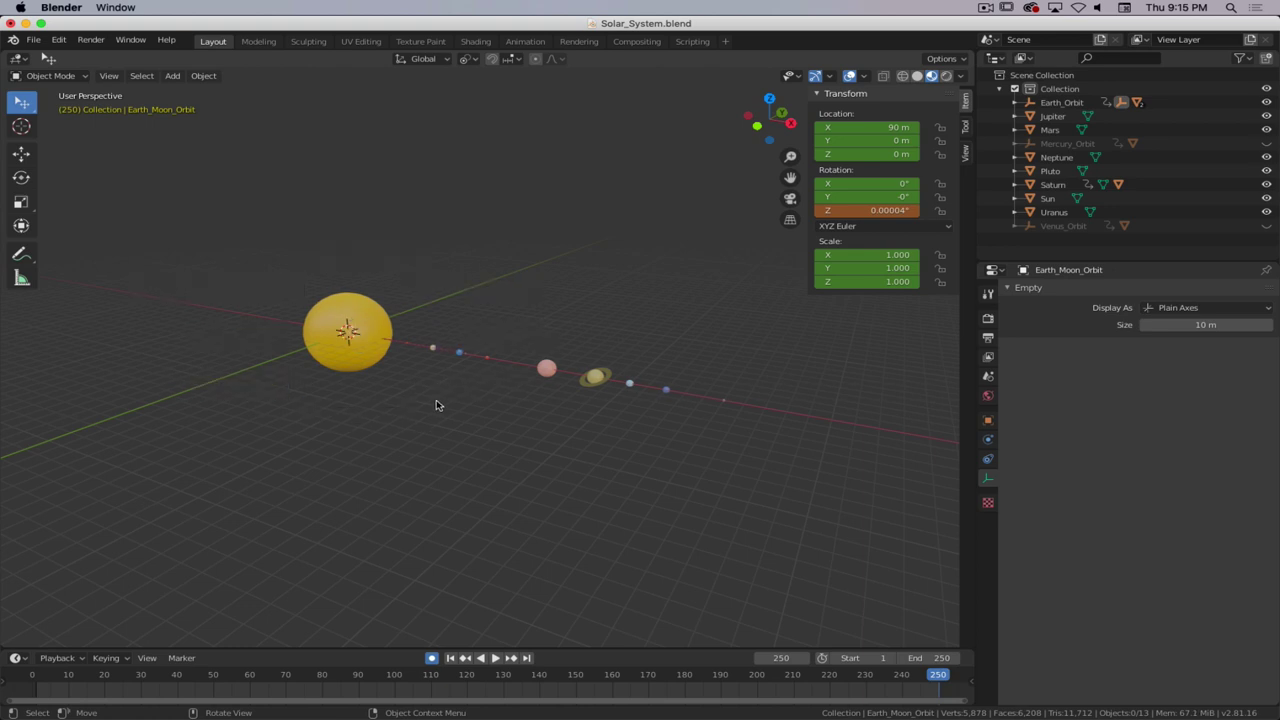
pyautogui.scroll(2, 474, 382)
pyautogui.scroll(4, 474, 382)
pyautogui.scroll(-4, 420, 372)
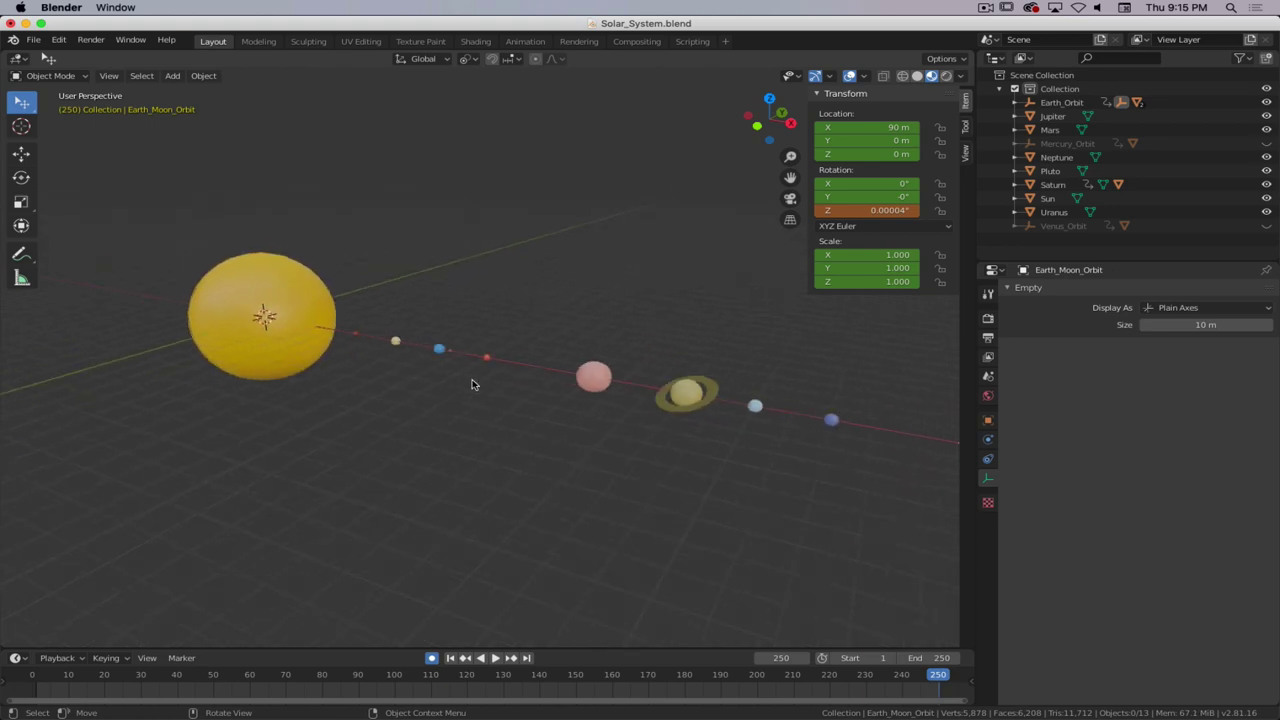
# - Play the animation in top view to watch Earth and the moon circle the Sun, then stop
pyautogui.keyDown('alt'); pyautogui.moveTo(456, 399); pyautogui.dragTo(590, 404, button='middle'); pyautogui.keyUp('alt')
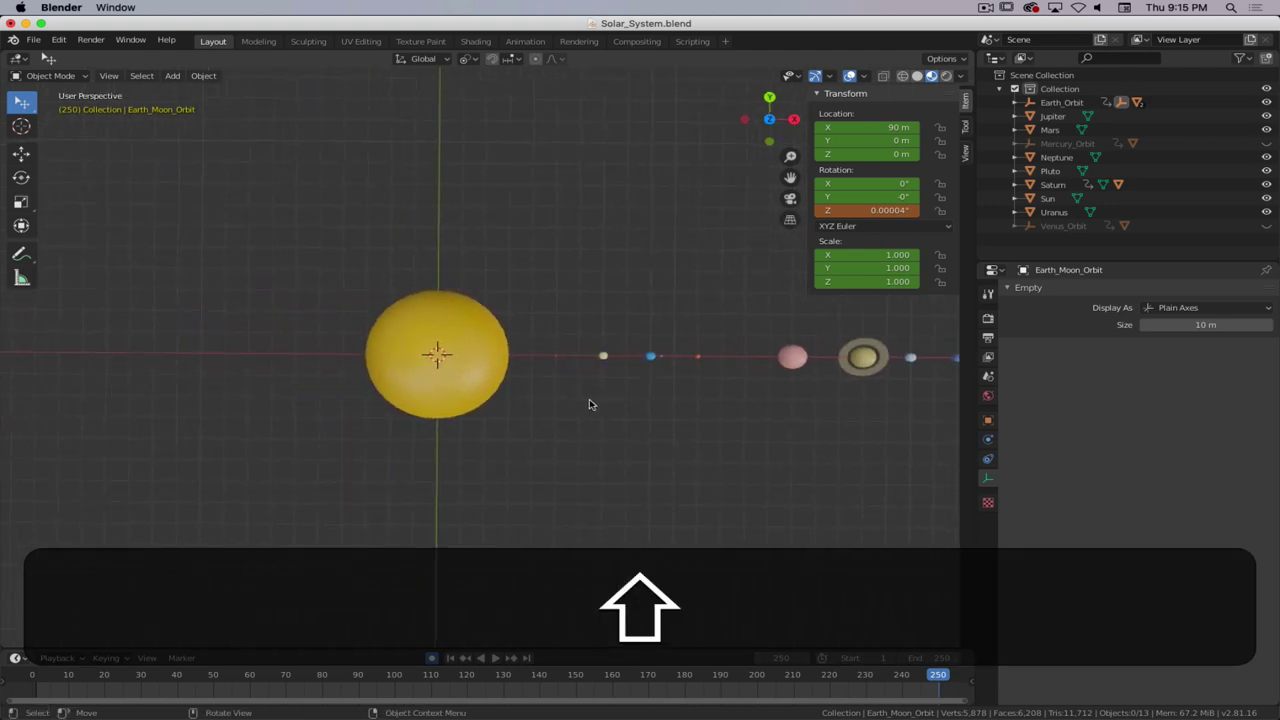
pyautogui.press('7')
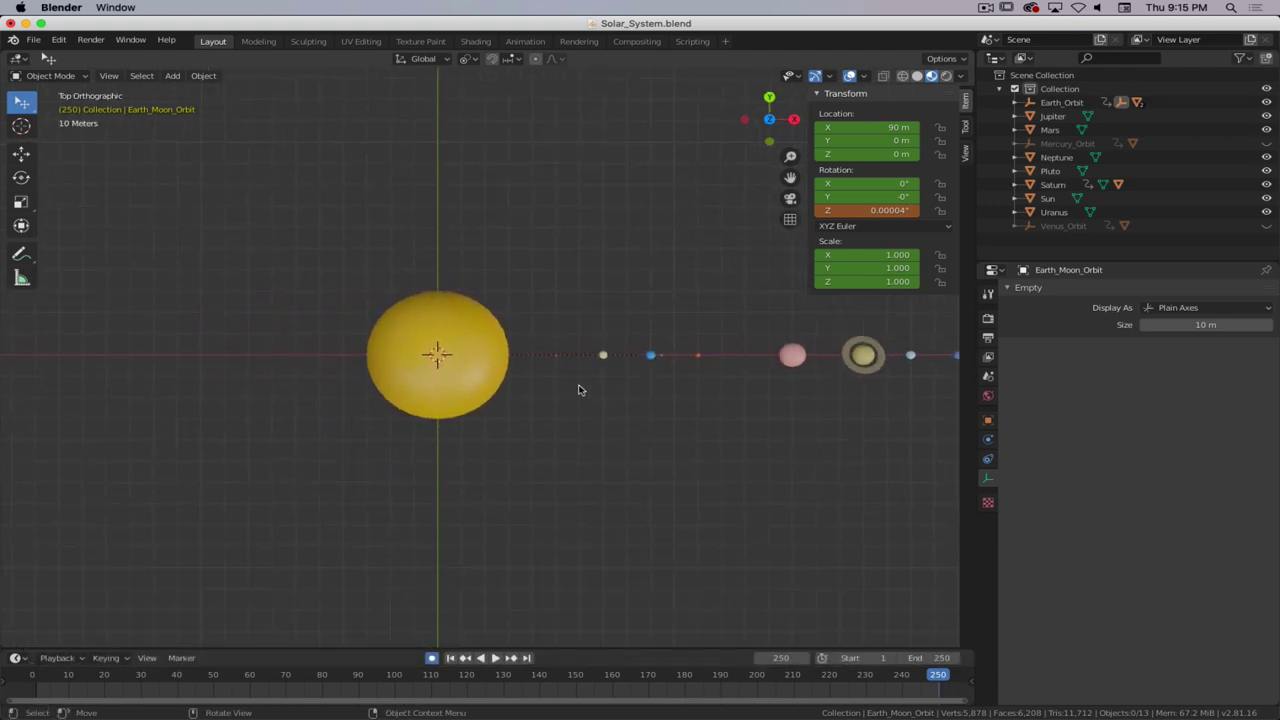
pyautogui.press('space')
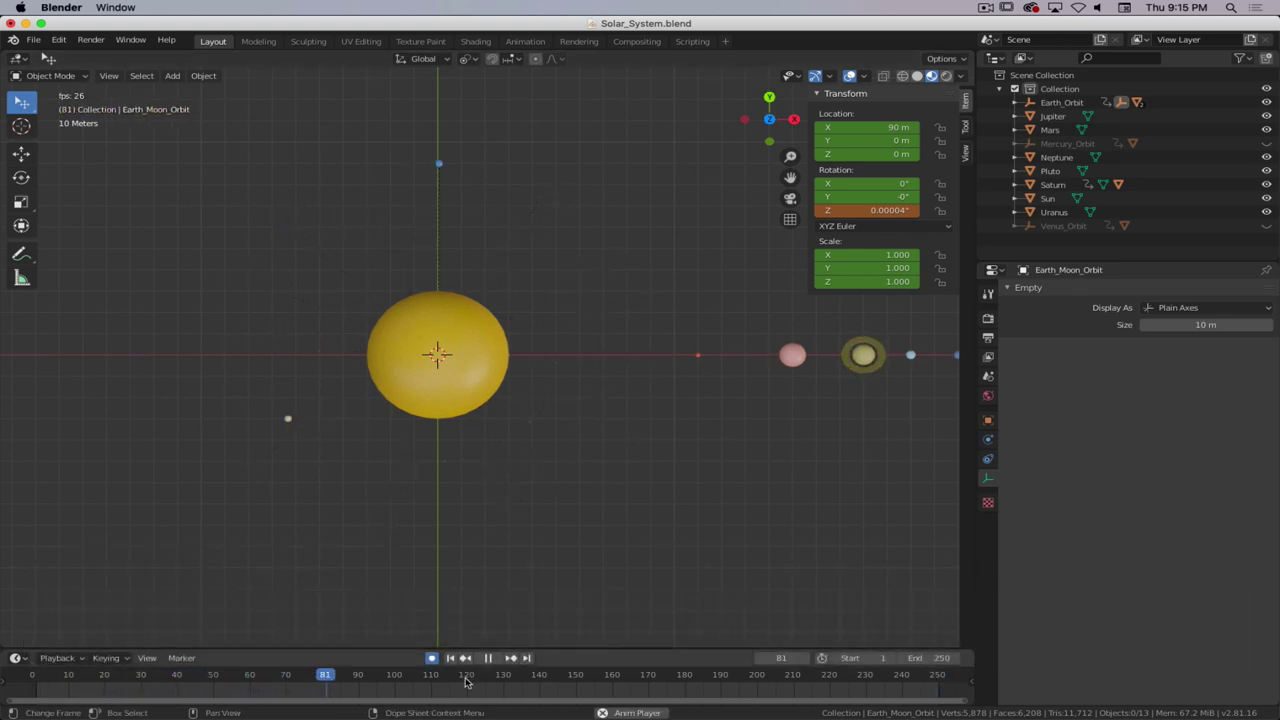
pyautogui.press('alt')
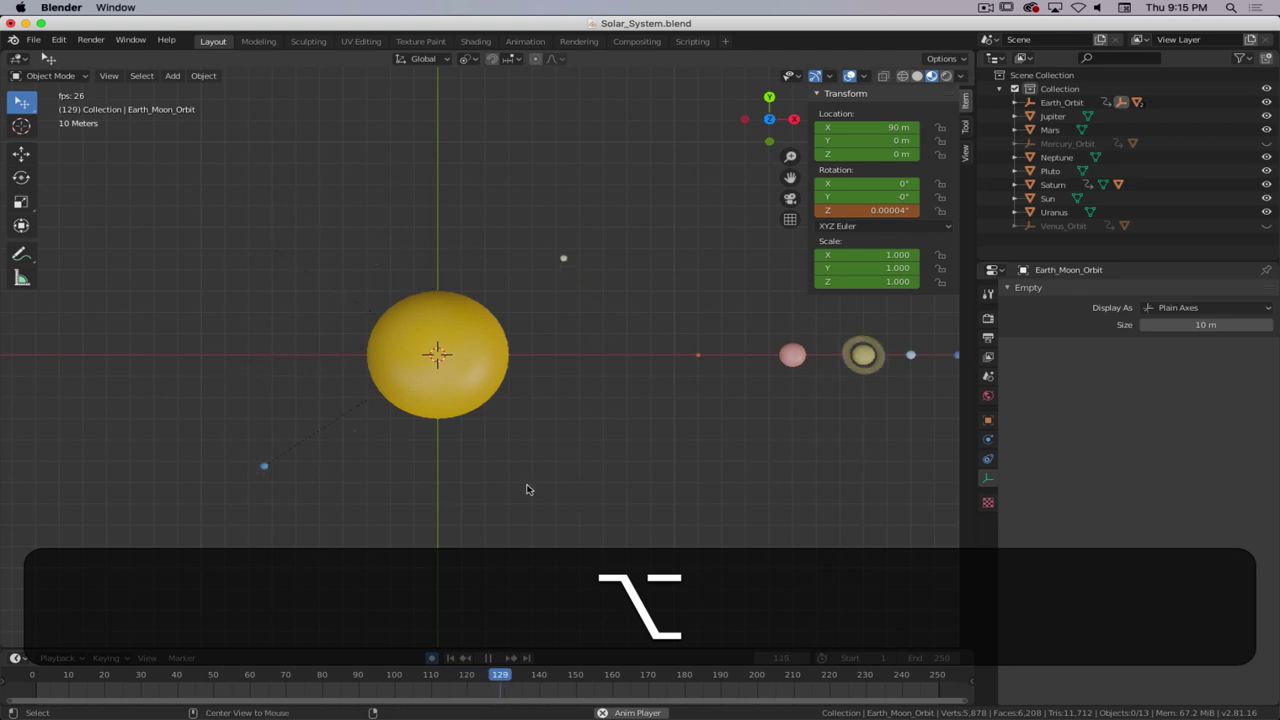
pyautogui.keyDown('alt'); pyautogui.moveTo(520, 484); pyautogui.dragTo(474, 366); pyautogui.keyUp('alt')
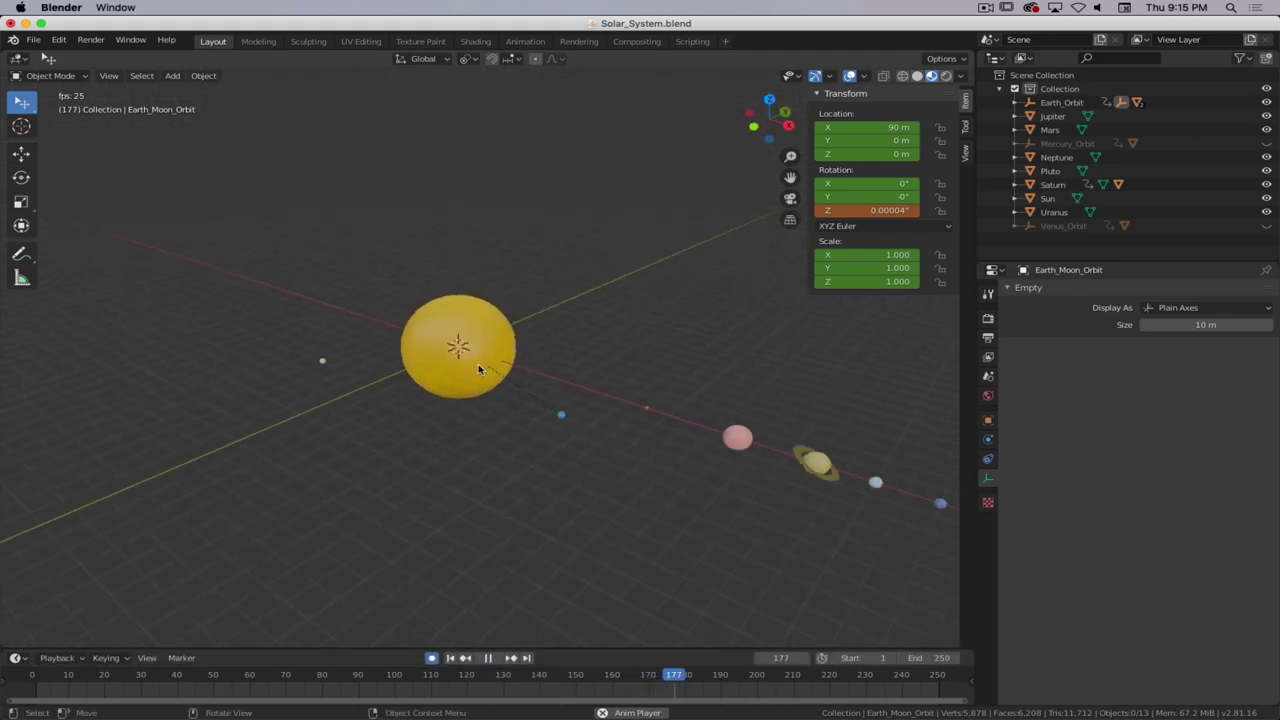
pyautogui.scroll(3, 500, 449)
pyautogui.scroll(-2, 500, 449)
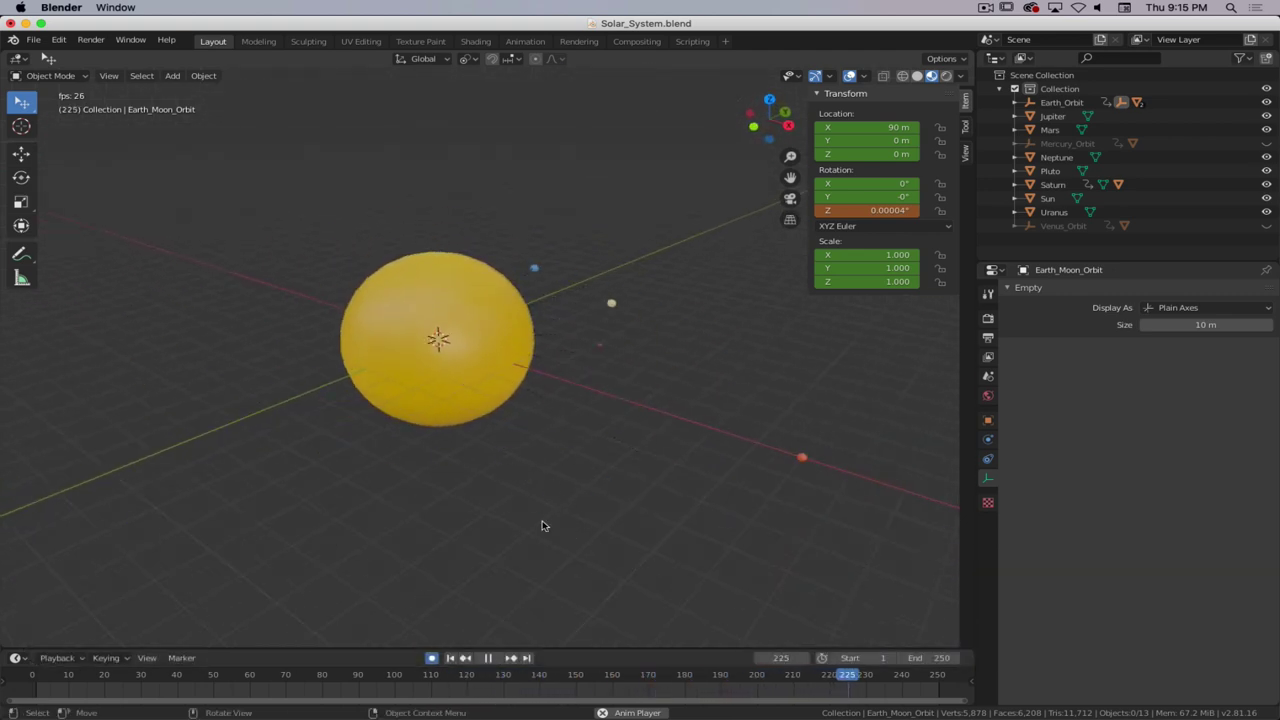
pyautogui.click(486, 658)
pyautogui.moveTo(165, 676); pyautogui.dragTo(293, 672)
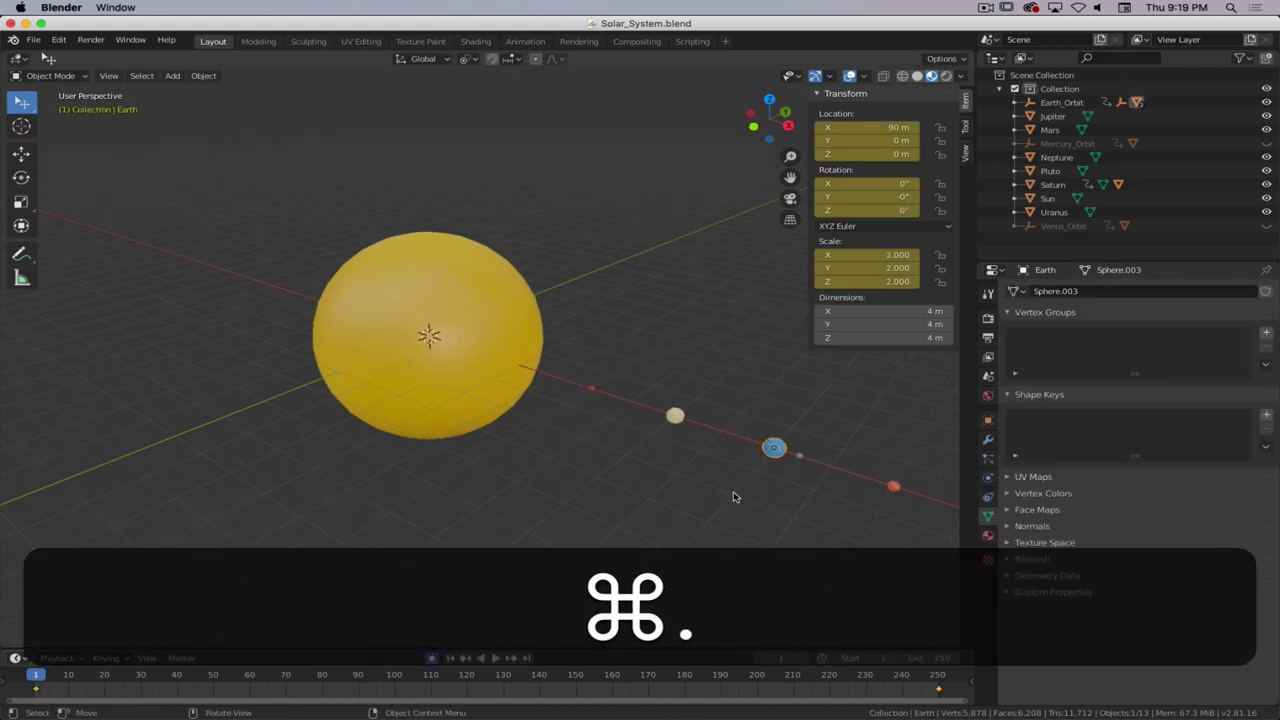
# - Frame the planet row out to Pluto and hide the Sun and Earth_Orbit from the viewport
pyautogui.scroll(-3, 735, 488)
pyautogui.keyDown('shift'); pyautogui.moveTo(787, 499); pyautogui.dragTo(483, 363, button='middle'); pyautogui.keyUp('shift')
pyautogui.click(674, 353)
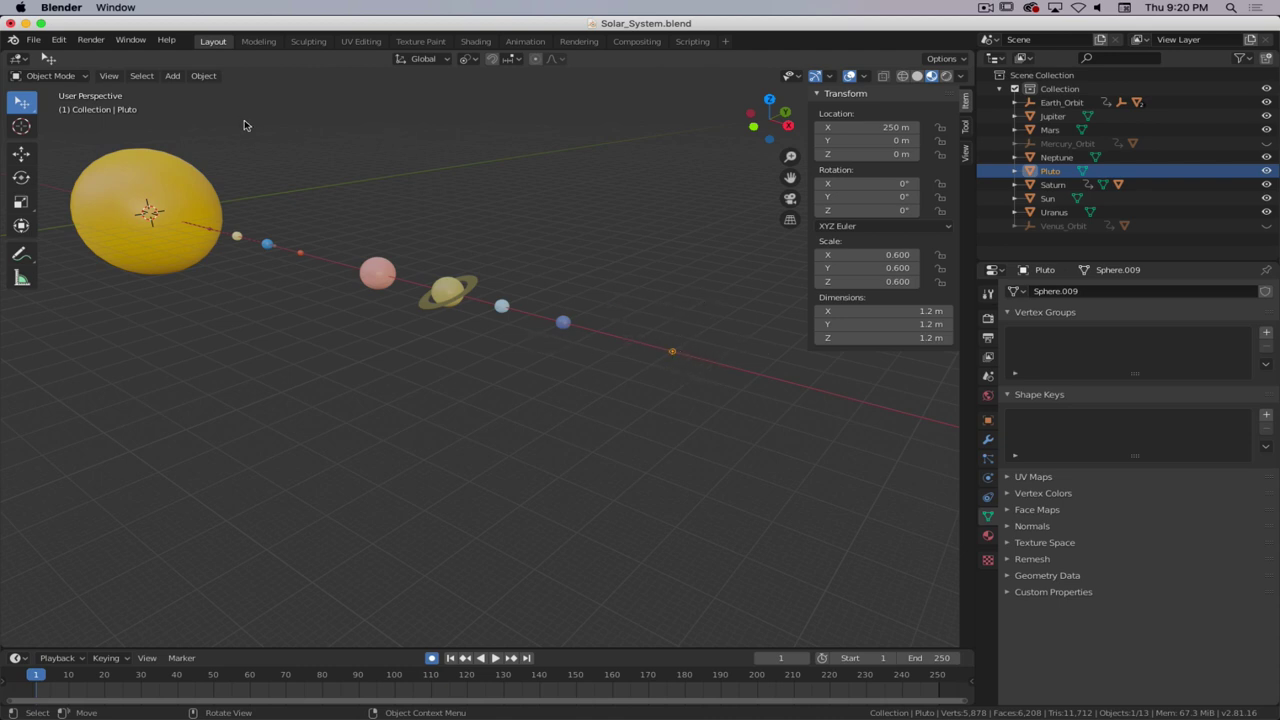
pyautogui.click(1266, 198)
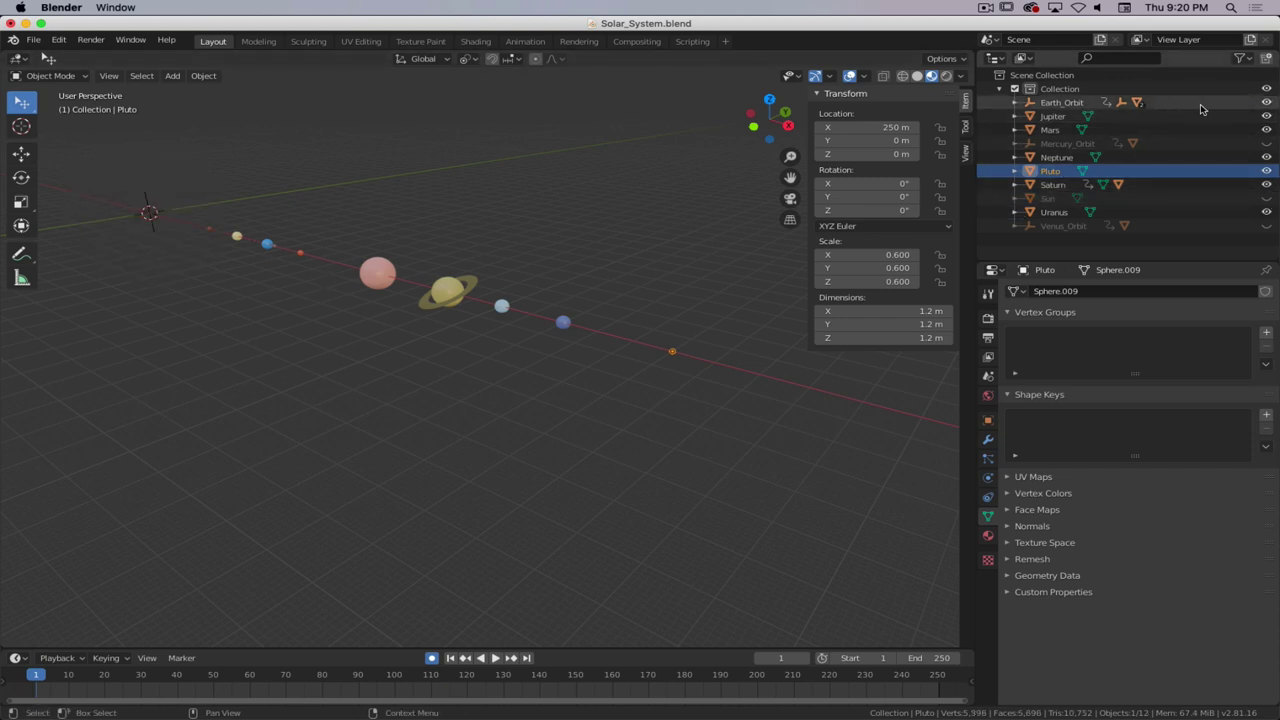
pyautogui.click(1267, 103)
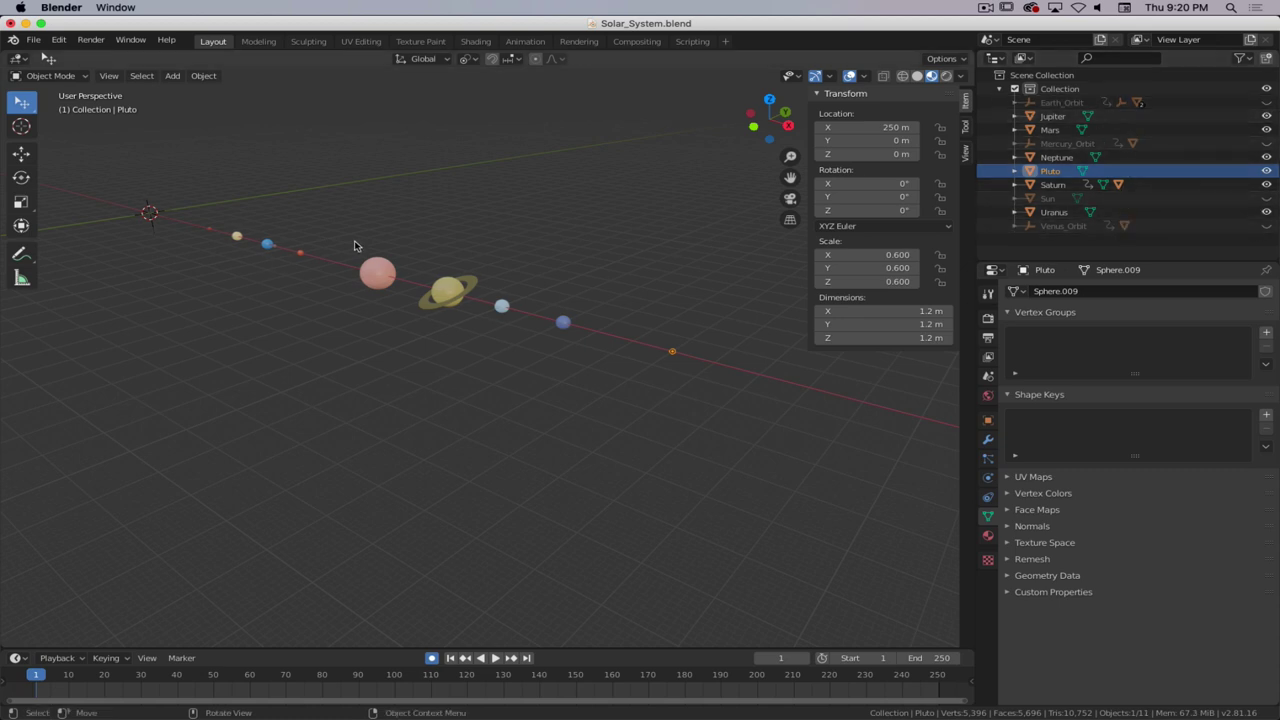
pyautogui.click(156, 229)
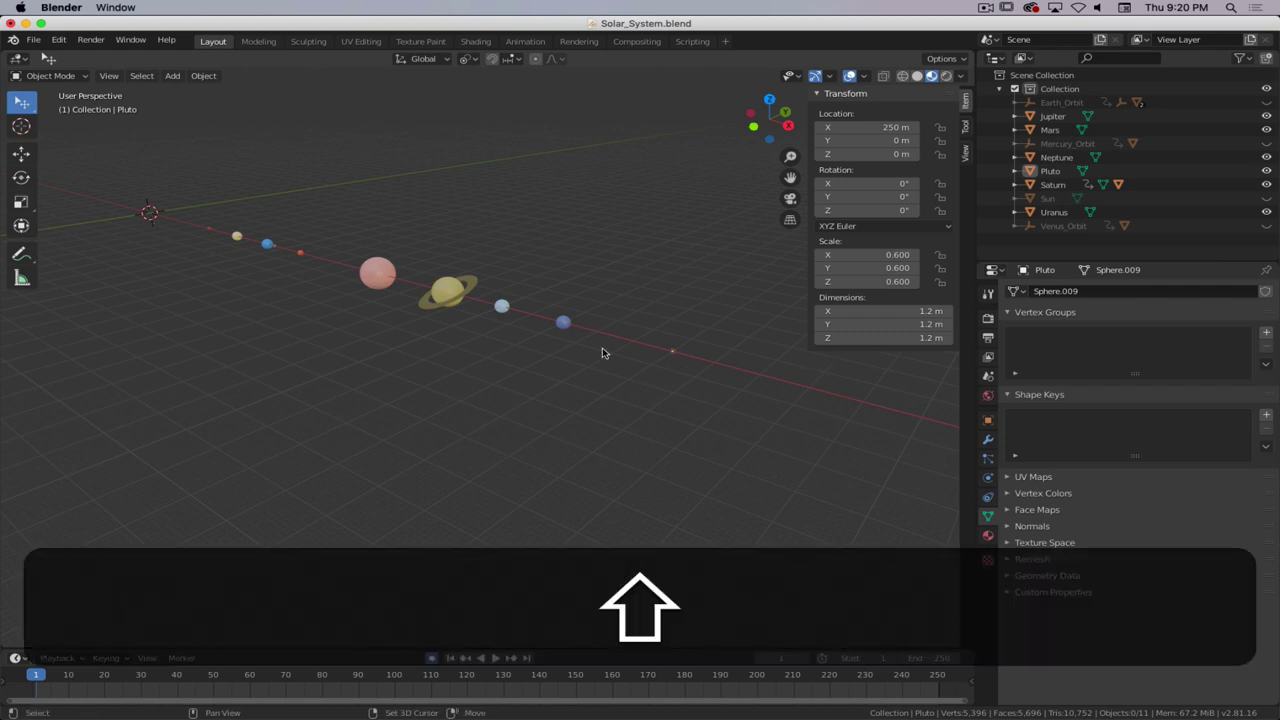
# - Add a Plain Axes empty at the origin and rename it Pluto_Orbit
pyautogui.hotkey('shift', 'a')
pyautogui.click(670, 348)
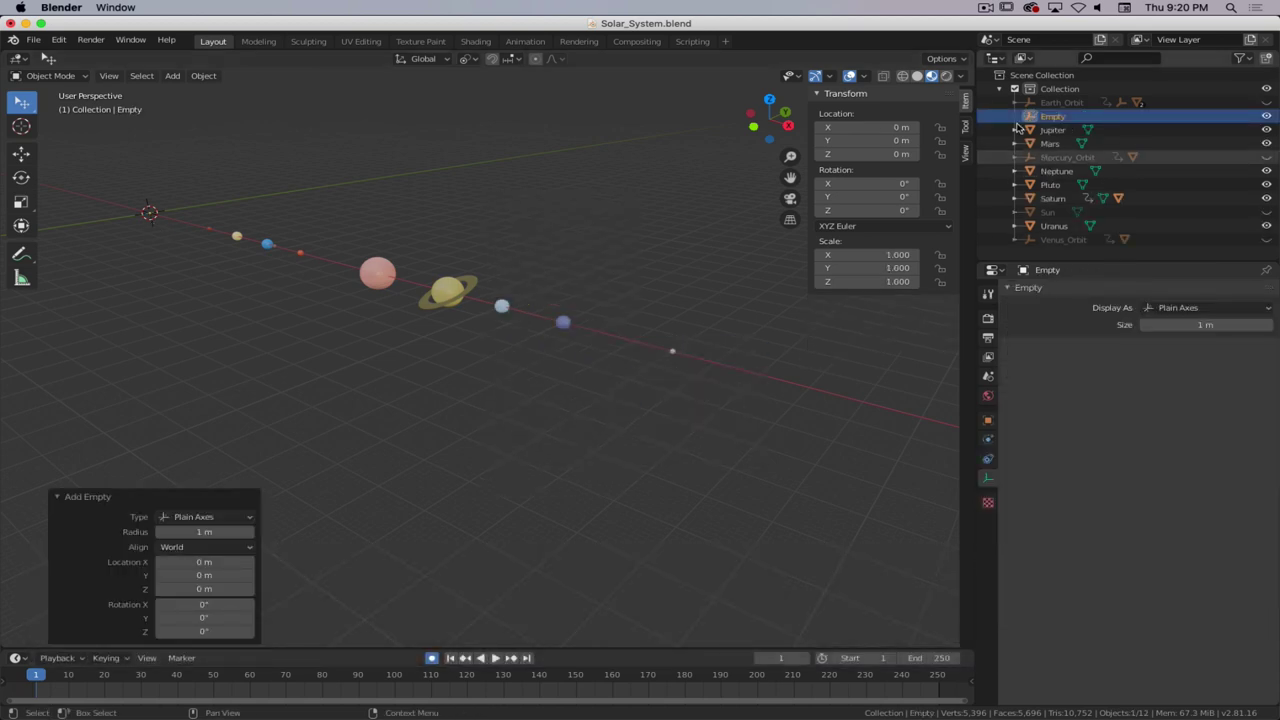
pyautogui.doubleClick(1055, 116)
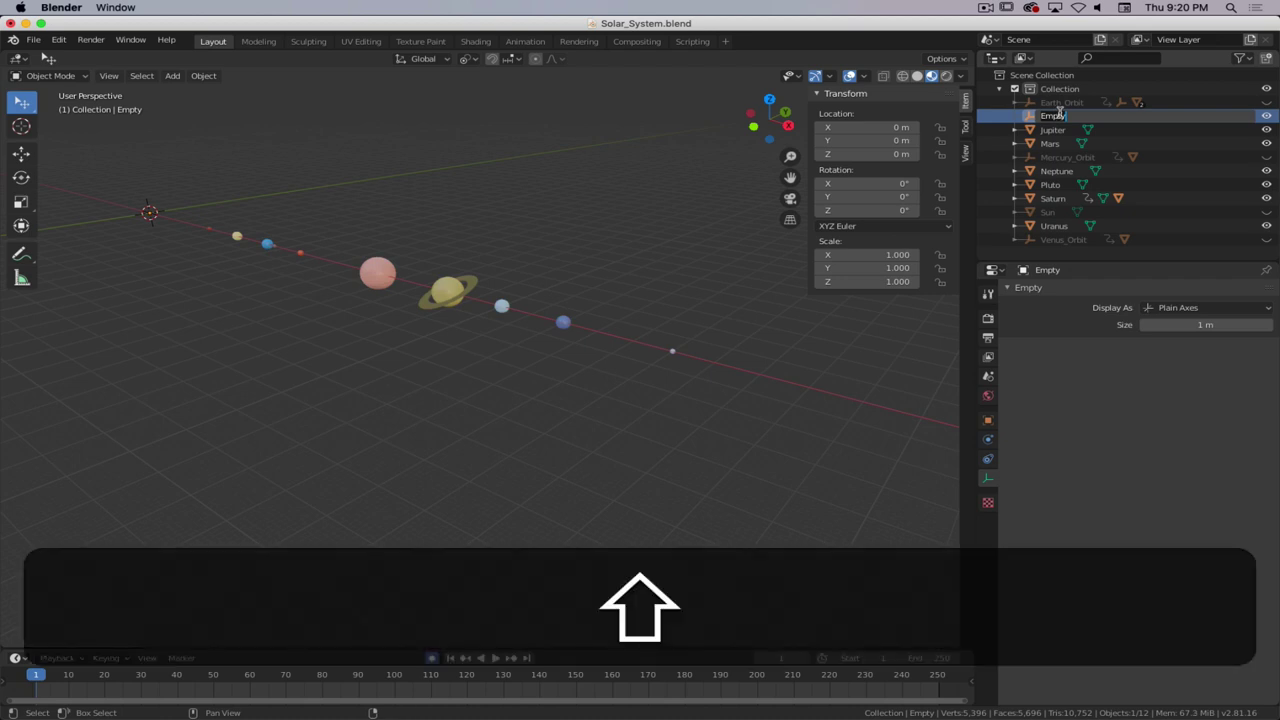
pyautogui.write('Pluto')
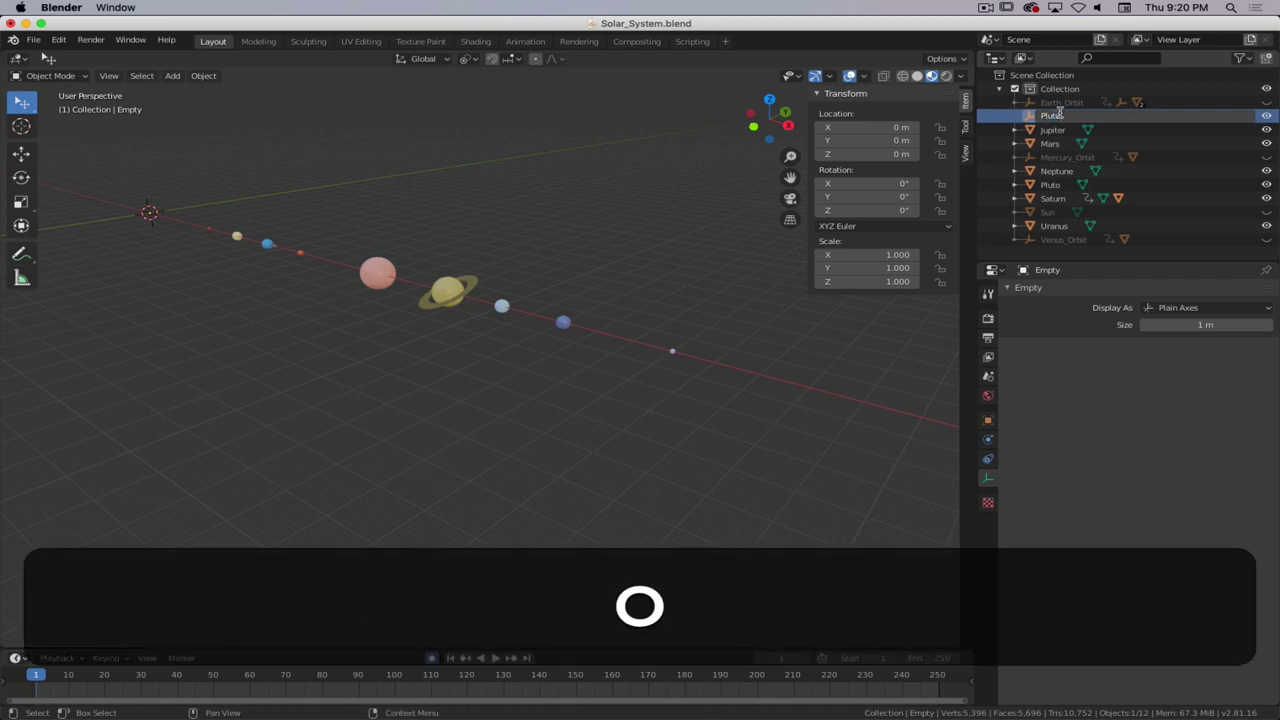
pyautogui.write('_Or')
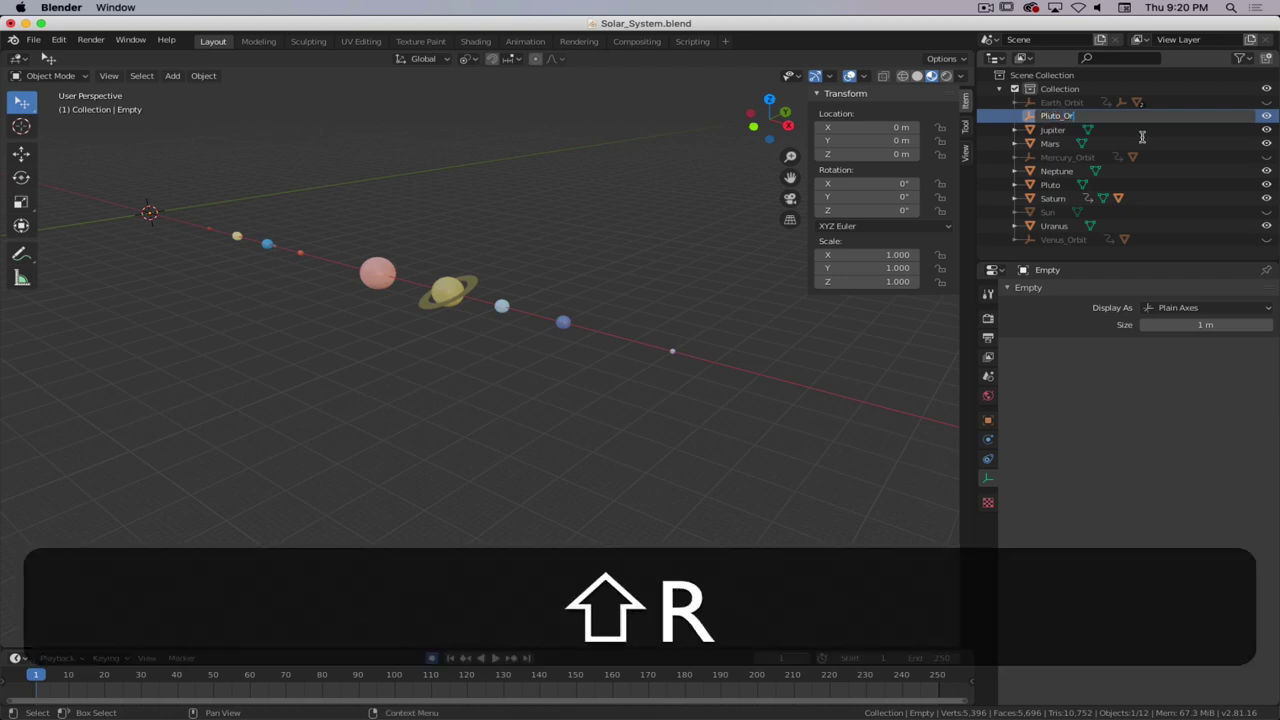
pyautogui.write('bit')
pyautogui.press('Return')
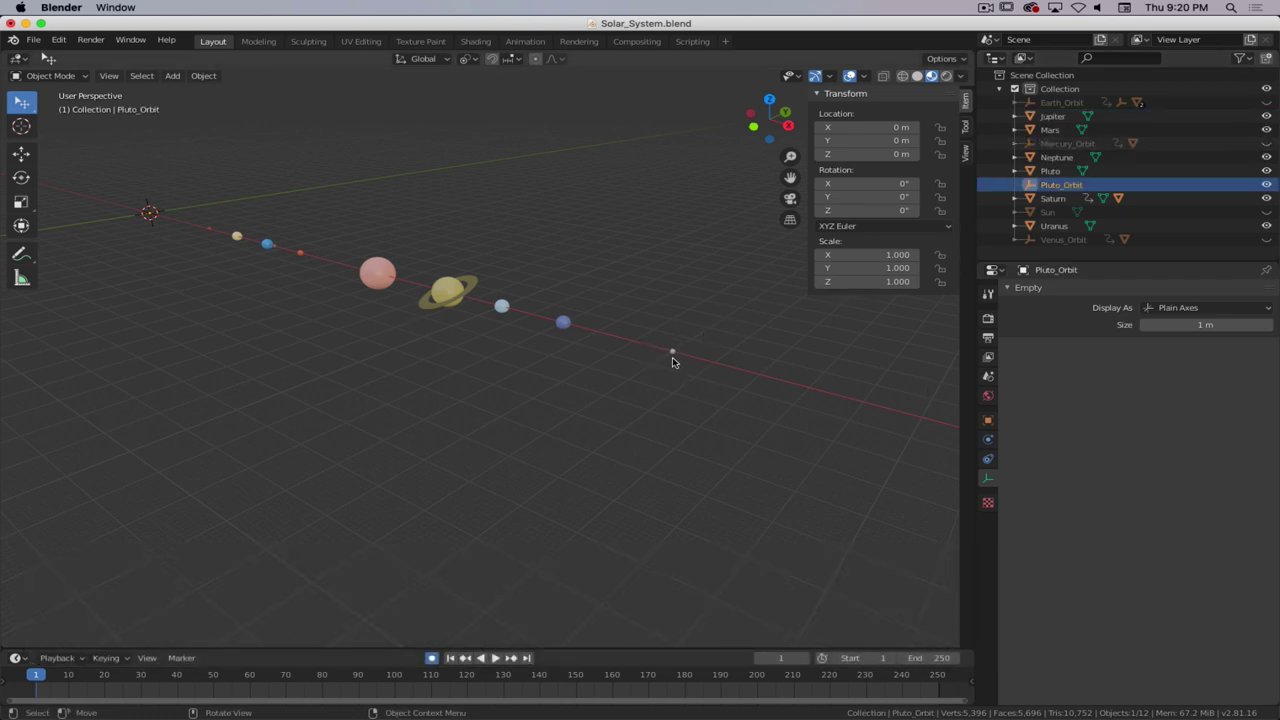
# - Select Pluto as the object to be parented to Pluto_Orbit
pyautogui.click(672, 353)
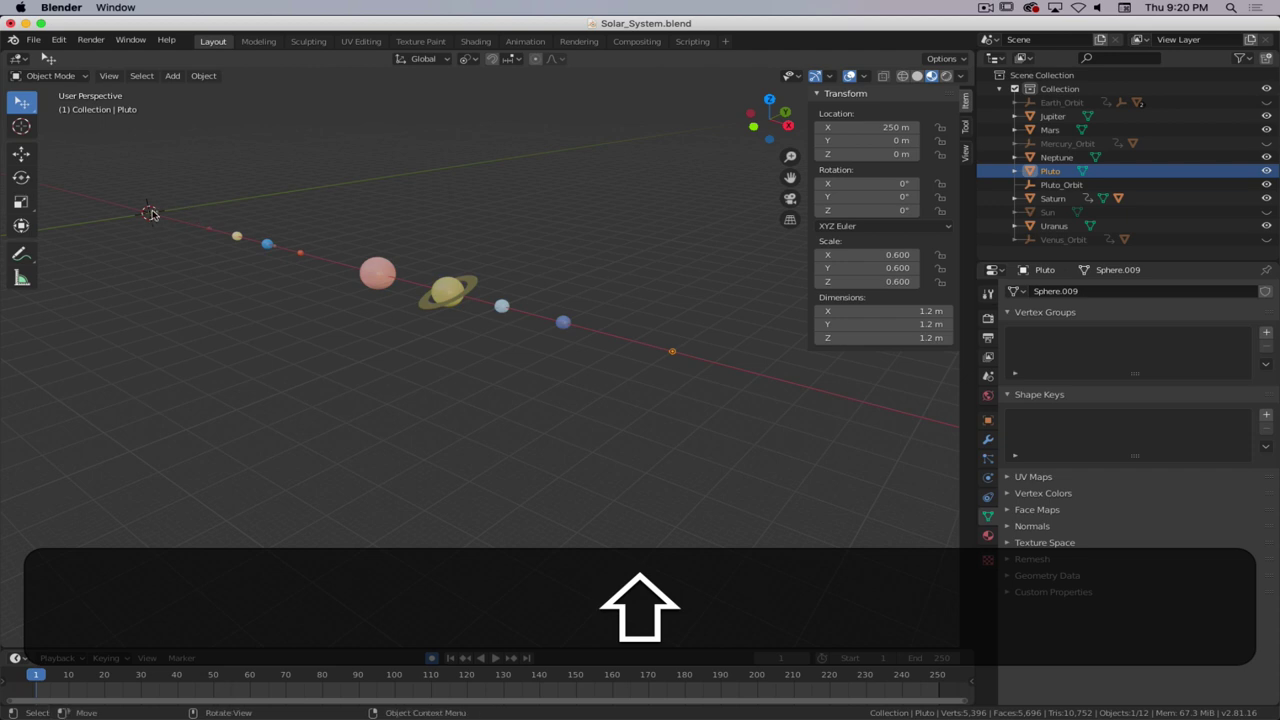
pyautogui.click(148, 213)
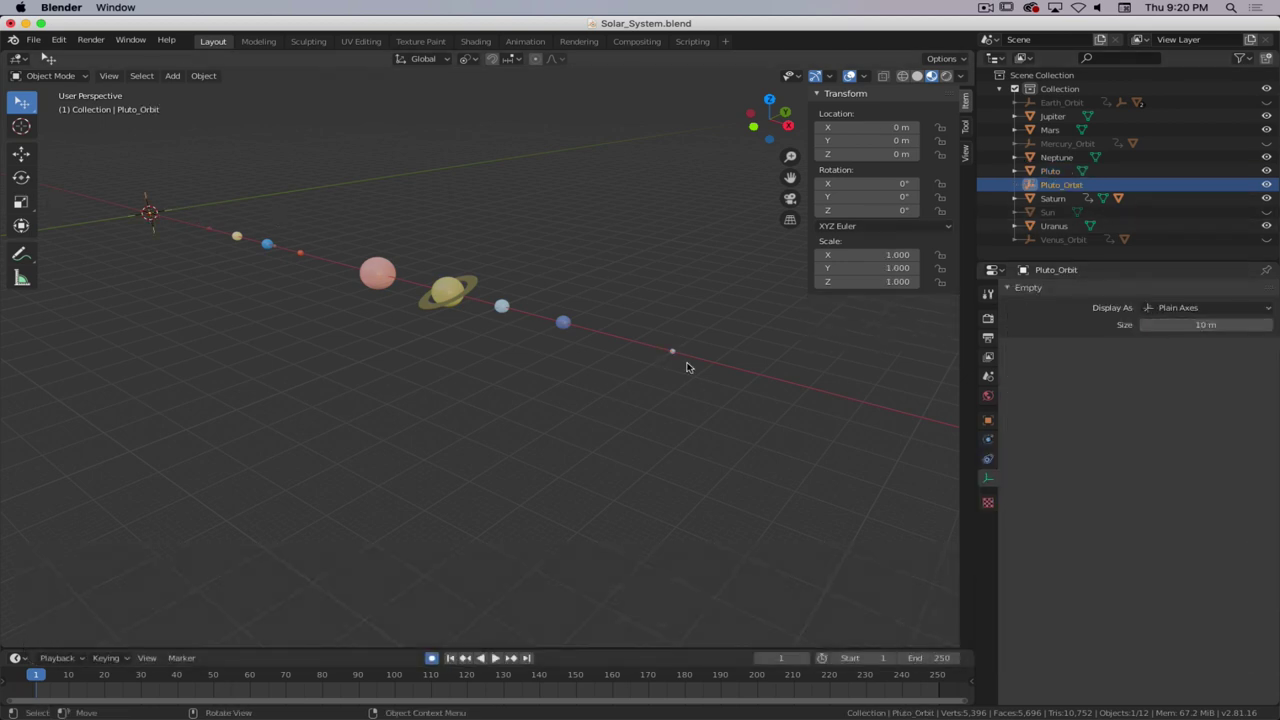
pyautogui.click(671, 354)
# - Parent Pluto to Pluto_Orbit with Keep Transform
pyautogui.keyDown('shift'); pyautogui.click(156, 230); pyautogui.keyUp('shift')
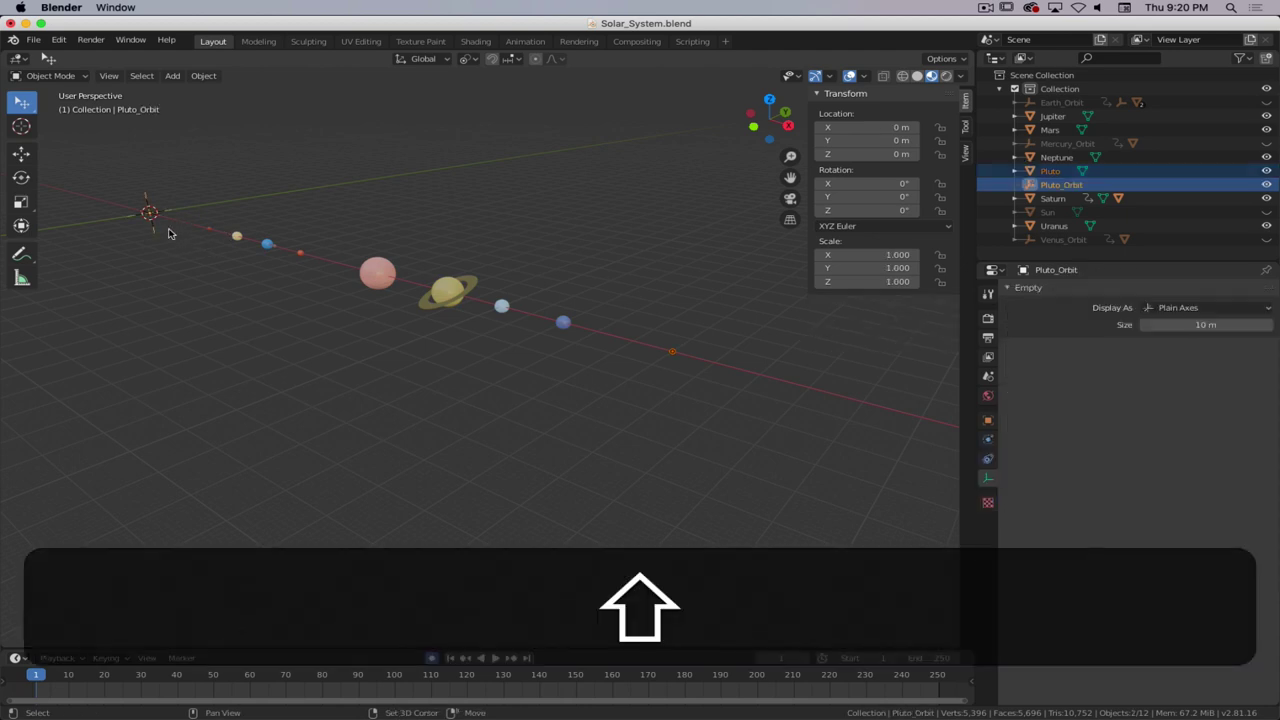
pyautogui.hotkey('ctrl', 'p')
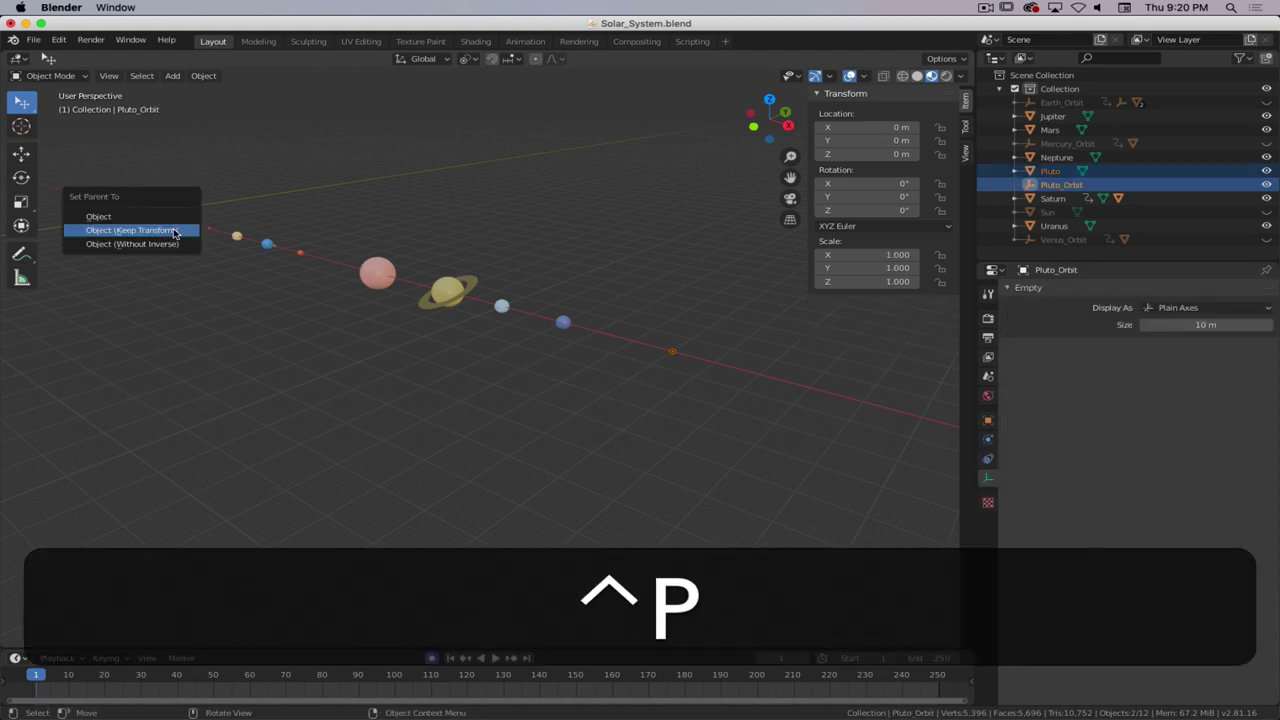
pyautogui.click(174, 232)
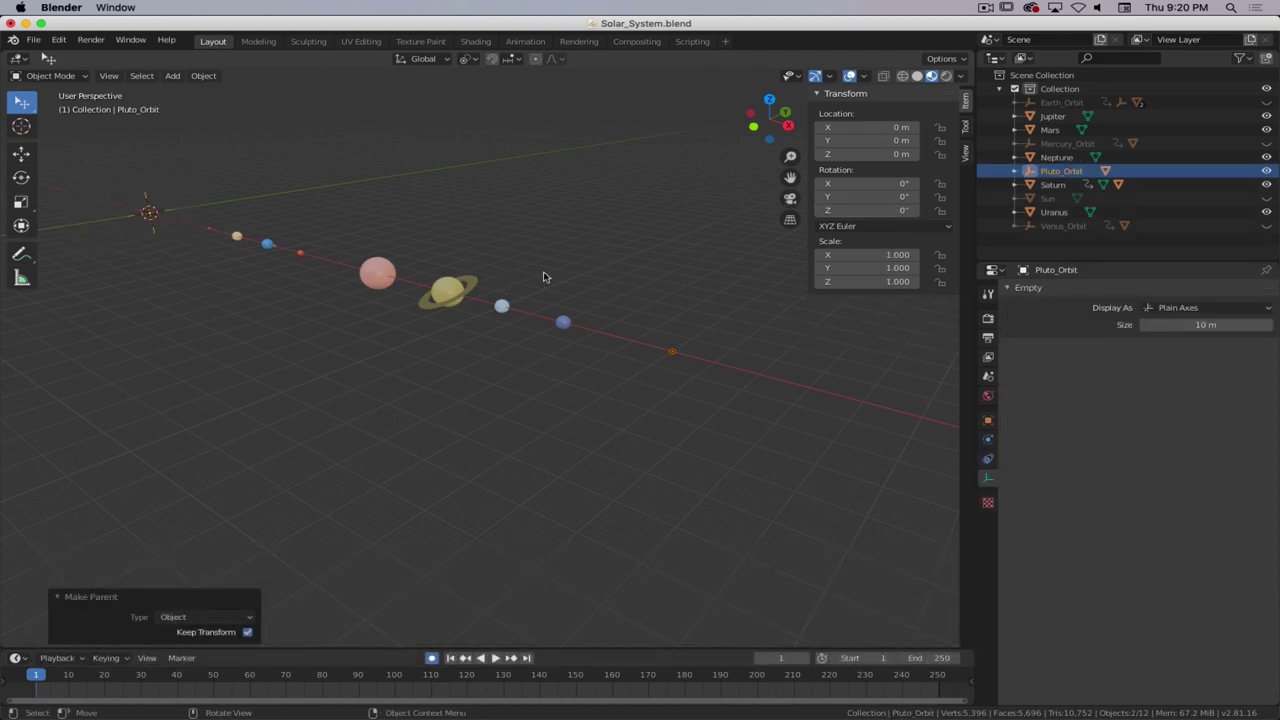
# - Keyframe Pluto_Orbit at frame 1, then give it a 360° Z rotation at frame 250
pyautogui.press('i')
pyautogui.click(610, 232)
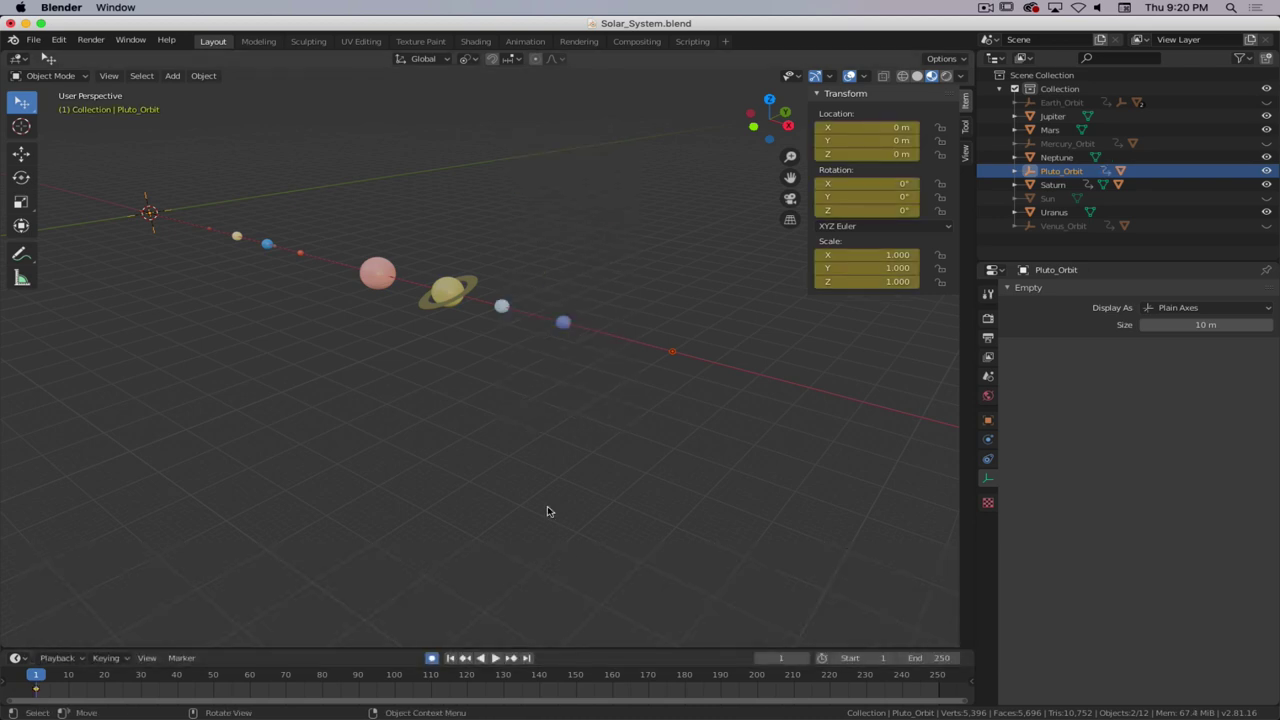
pyautogui.hotkey('shift', 'Right')
pyautogui.click(899, 211)
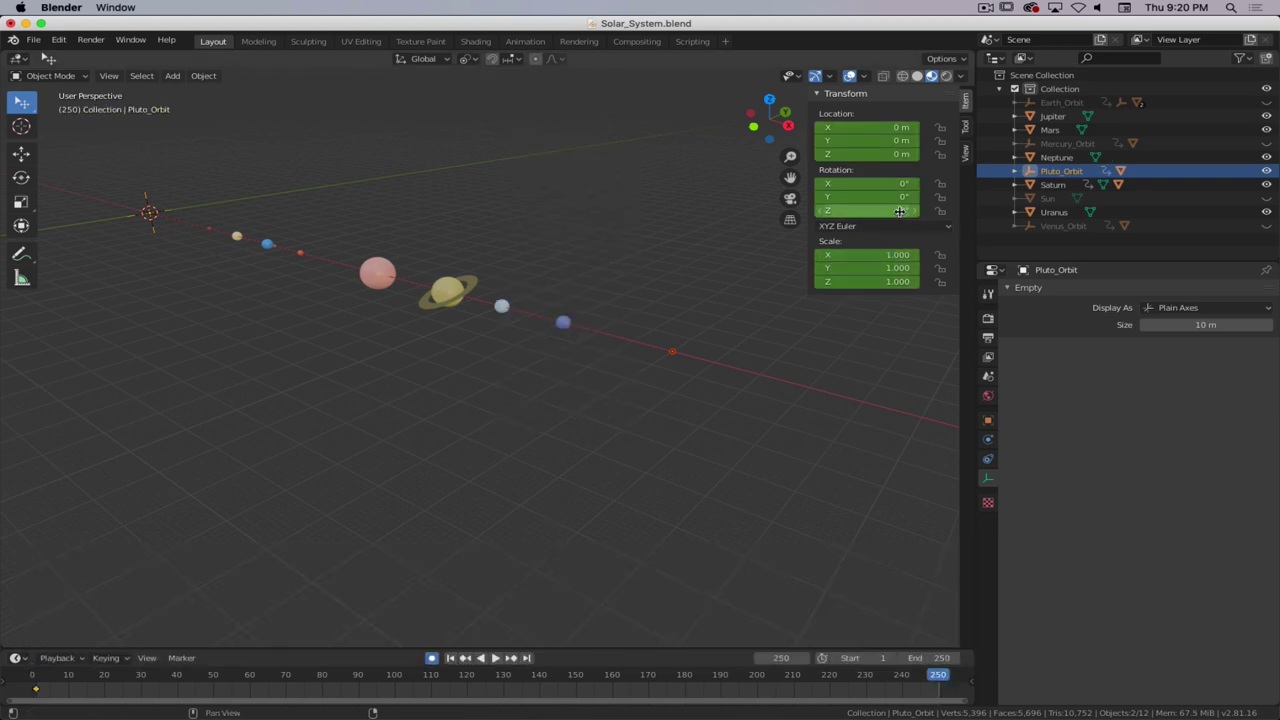
pyautogui.write('360')
pyautogui.press('Return')
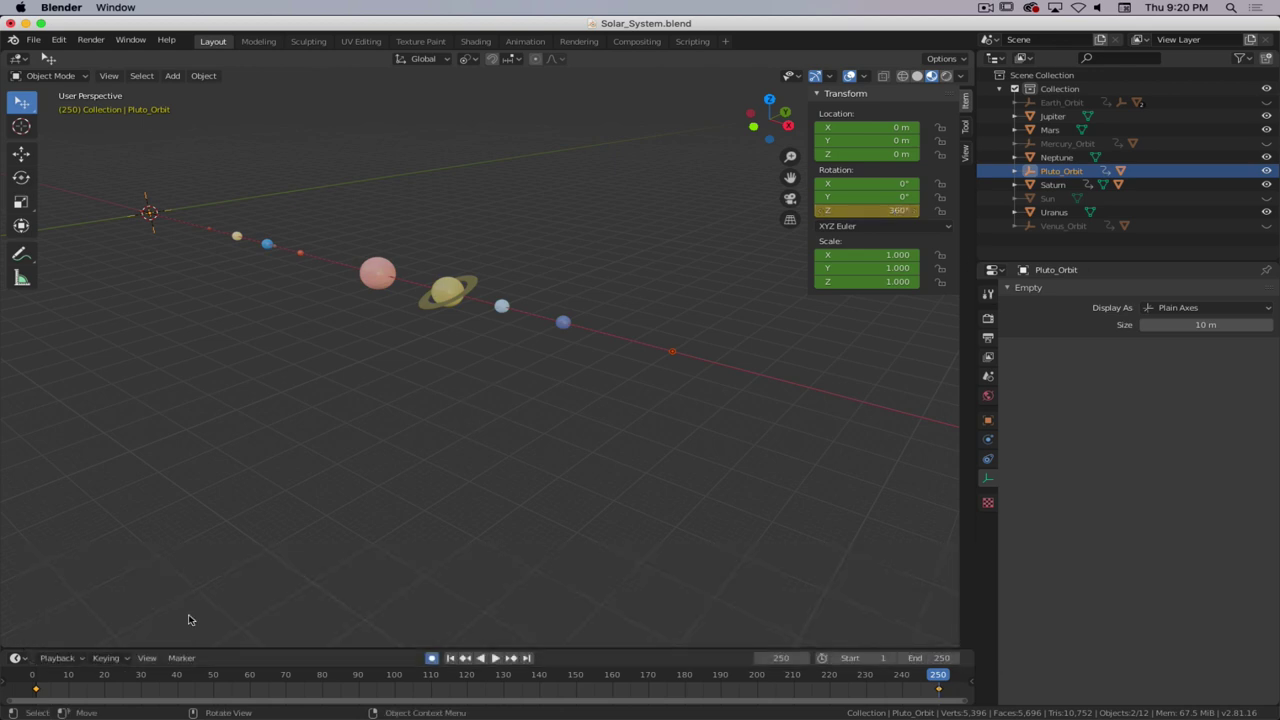
# - Preview Pluto's orbit playback, return to frame 1, and view the scene from the front
pyautogui.moveTo(86, 684); pyautogui.dragTo(166, 672)
pyautogui.press('space')
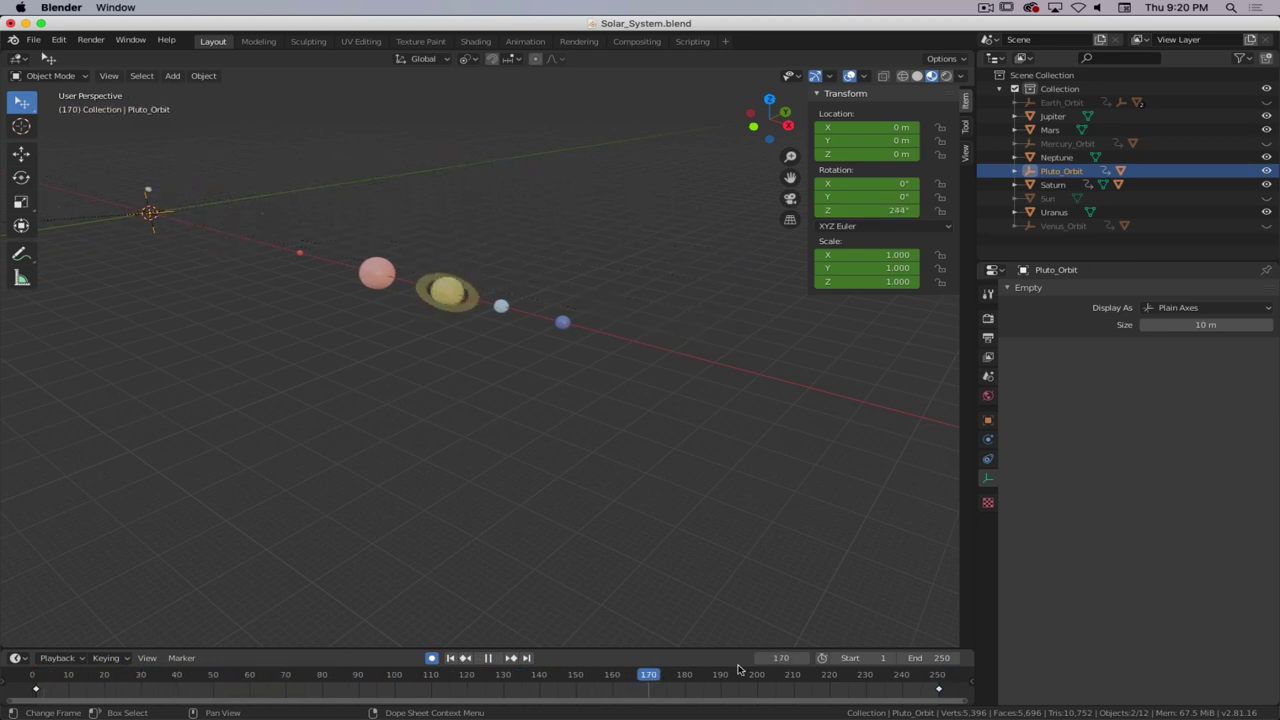
pyautogui.press('space')
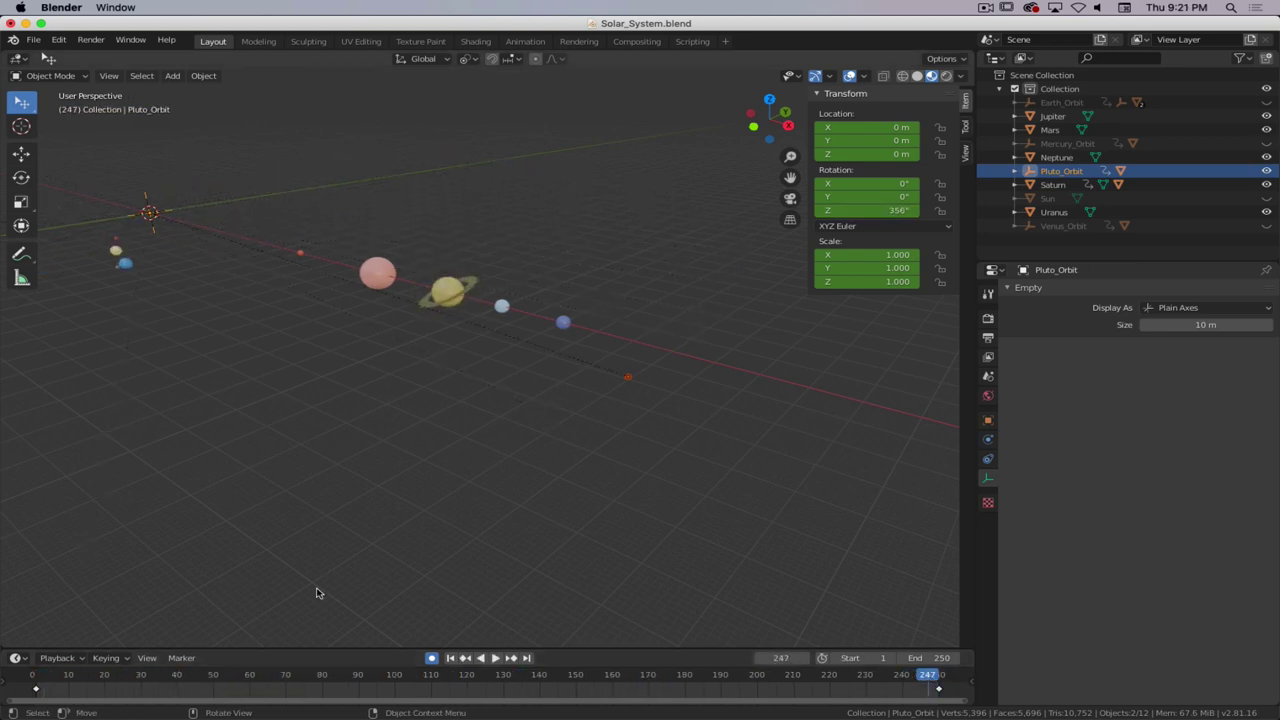
pyautogui.hotkey('shift', 'Left')
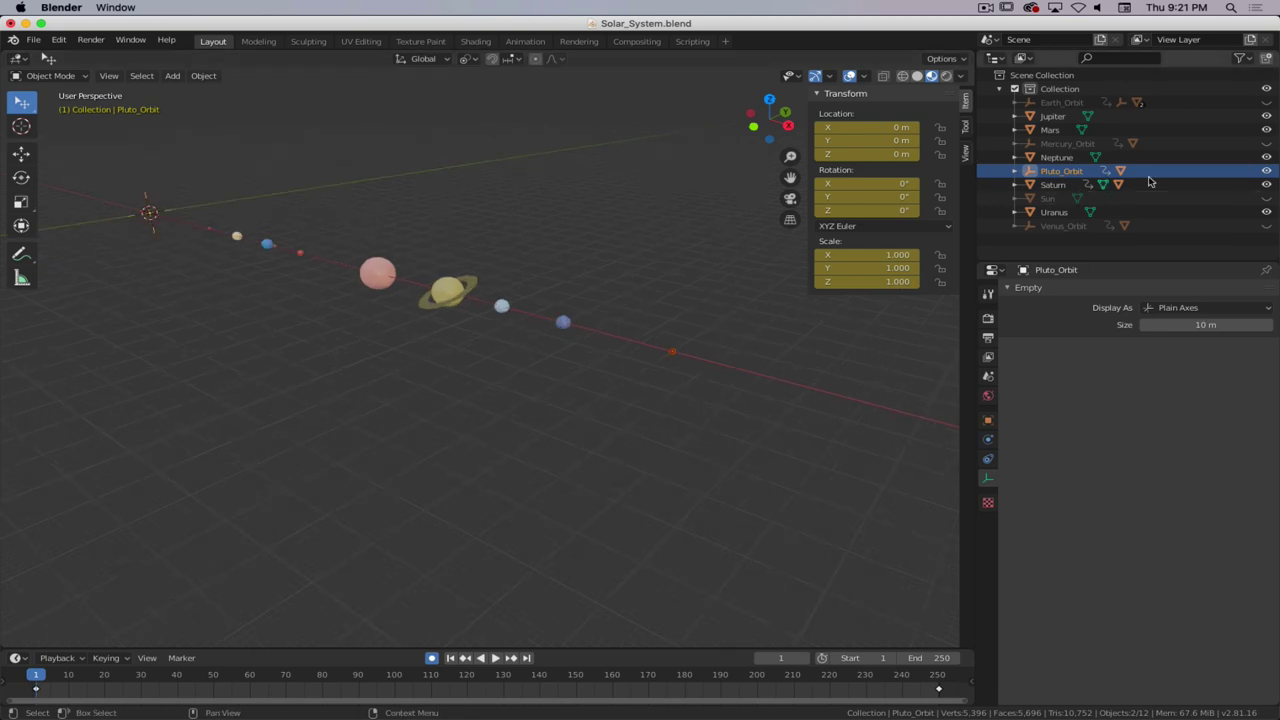
pyautogui.click(1266, 198)
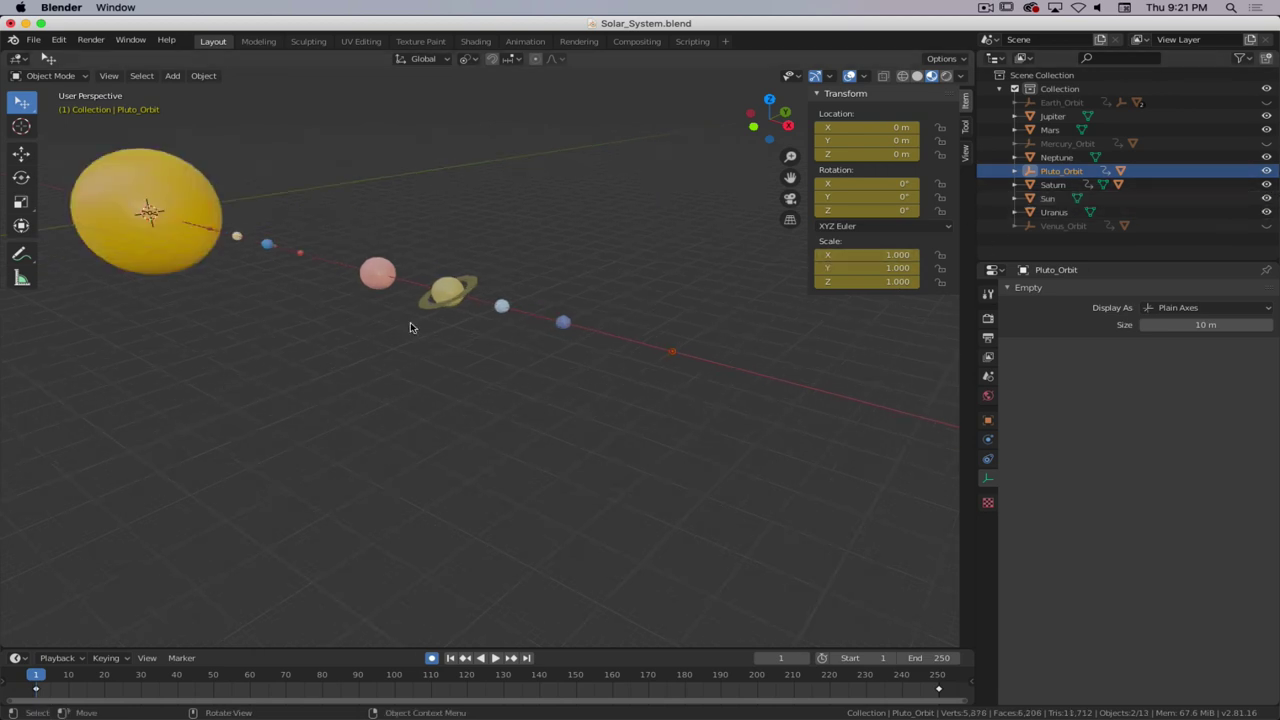
pyautogui.click(1266, 198)
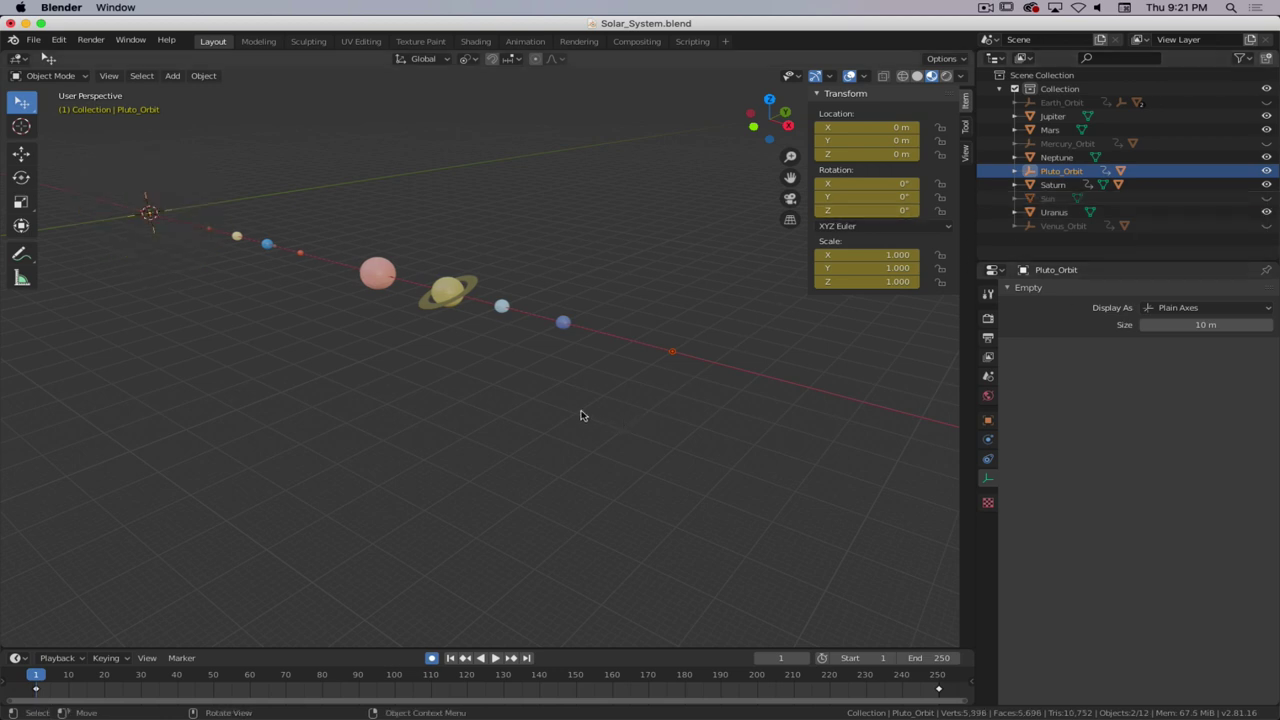
pyautogui.press('1')
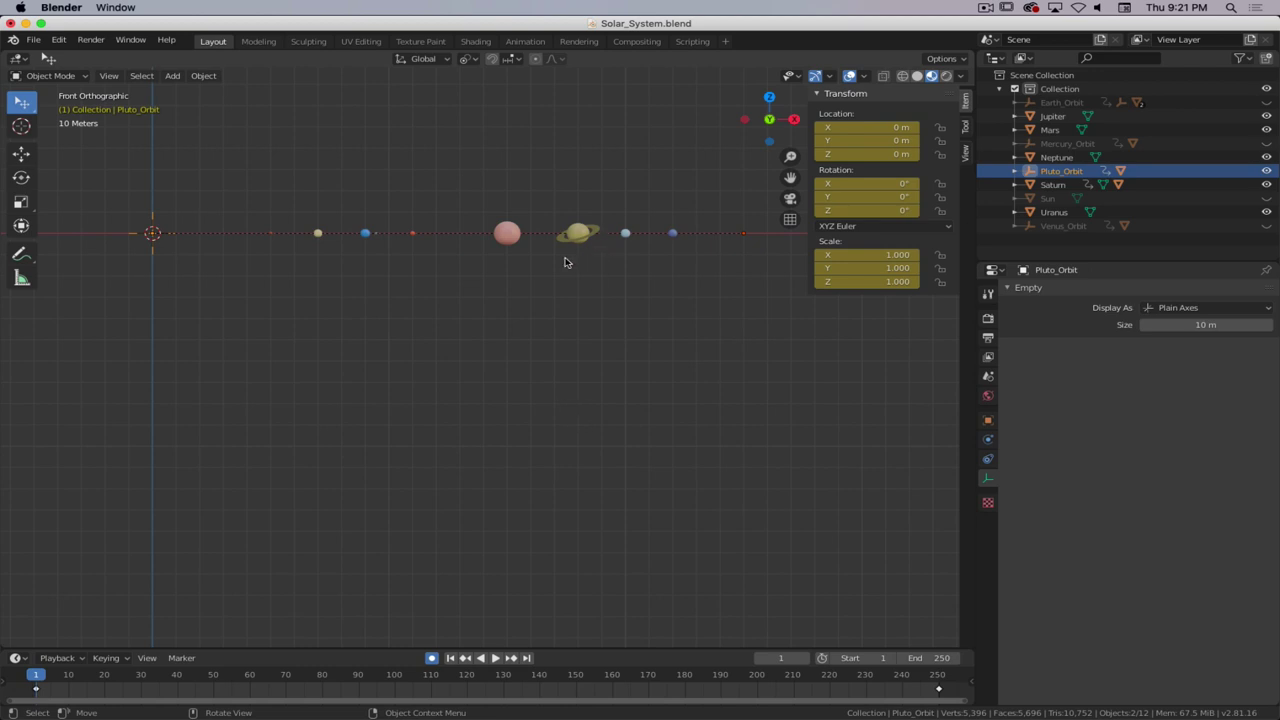
# - Tilt Pluto_Orbit by about -8.98° and cancel a follow-up Z rotation
pyautogui.press('e')
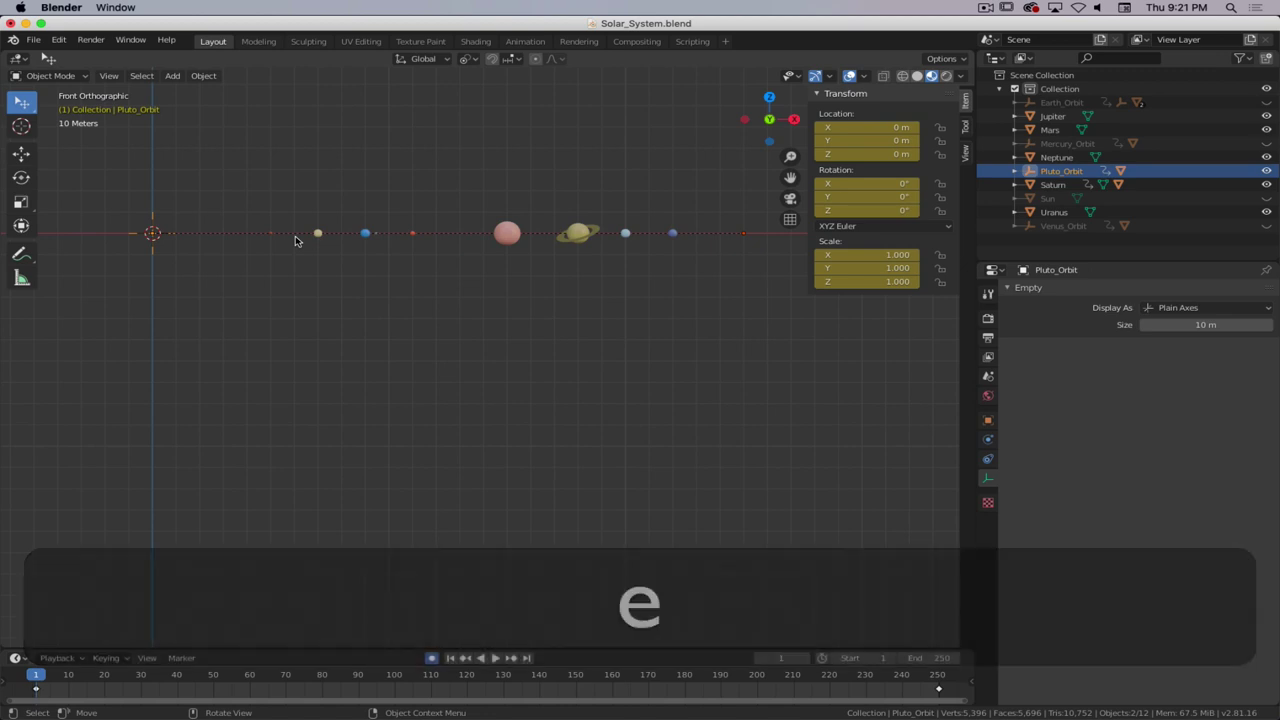
pyautogui.press('r')
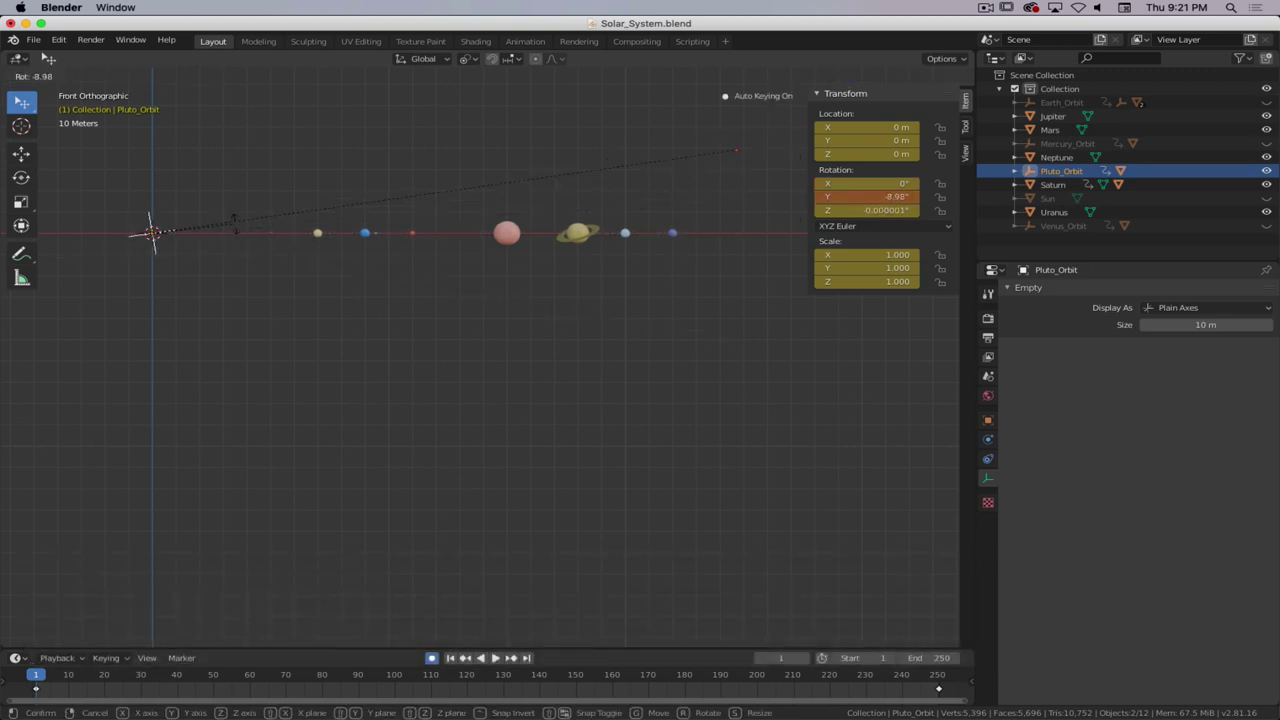
pyautogui.click(234, 223)
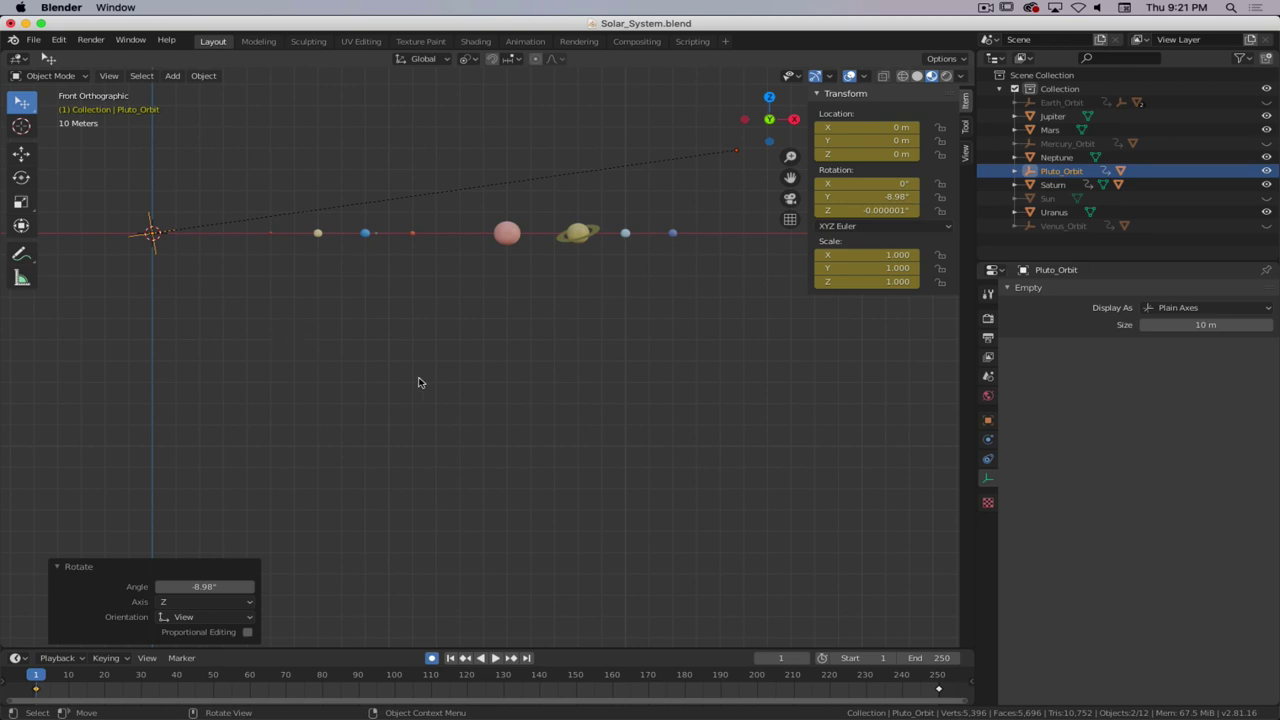
pyautogui.press('r')
pyautogui.press('z')
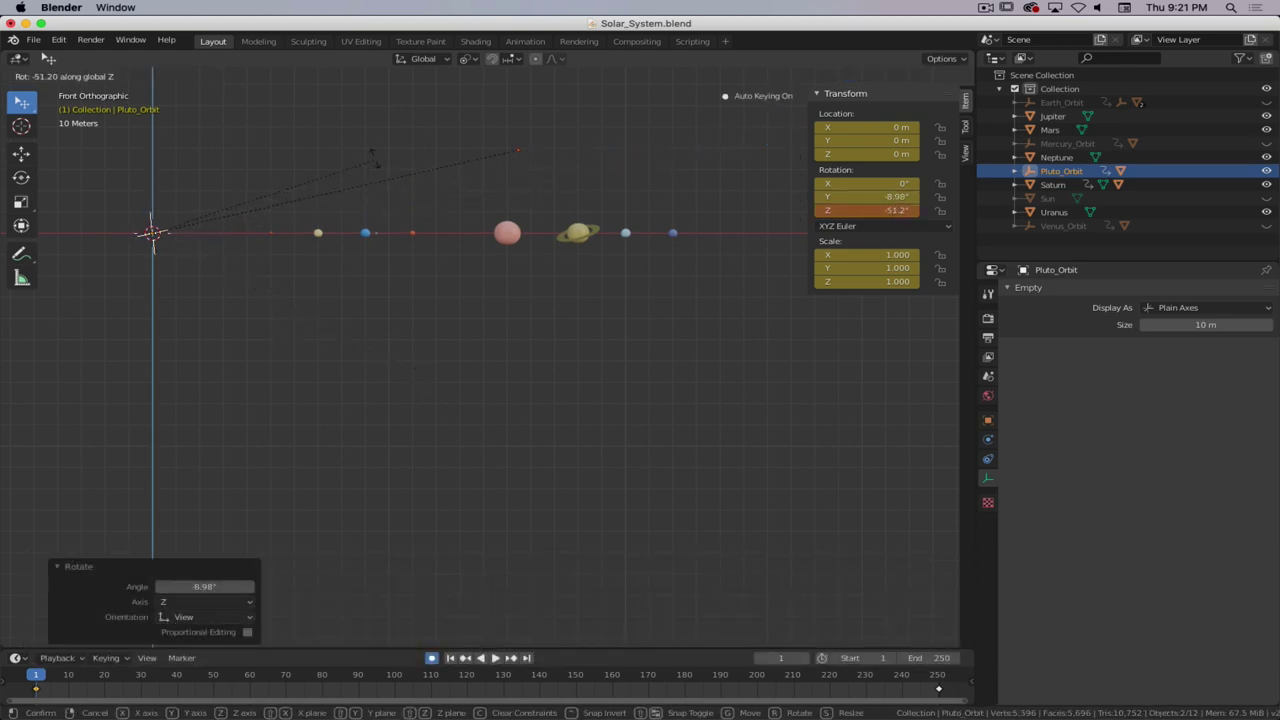
pyautogui.rightClick(200, 192)
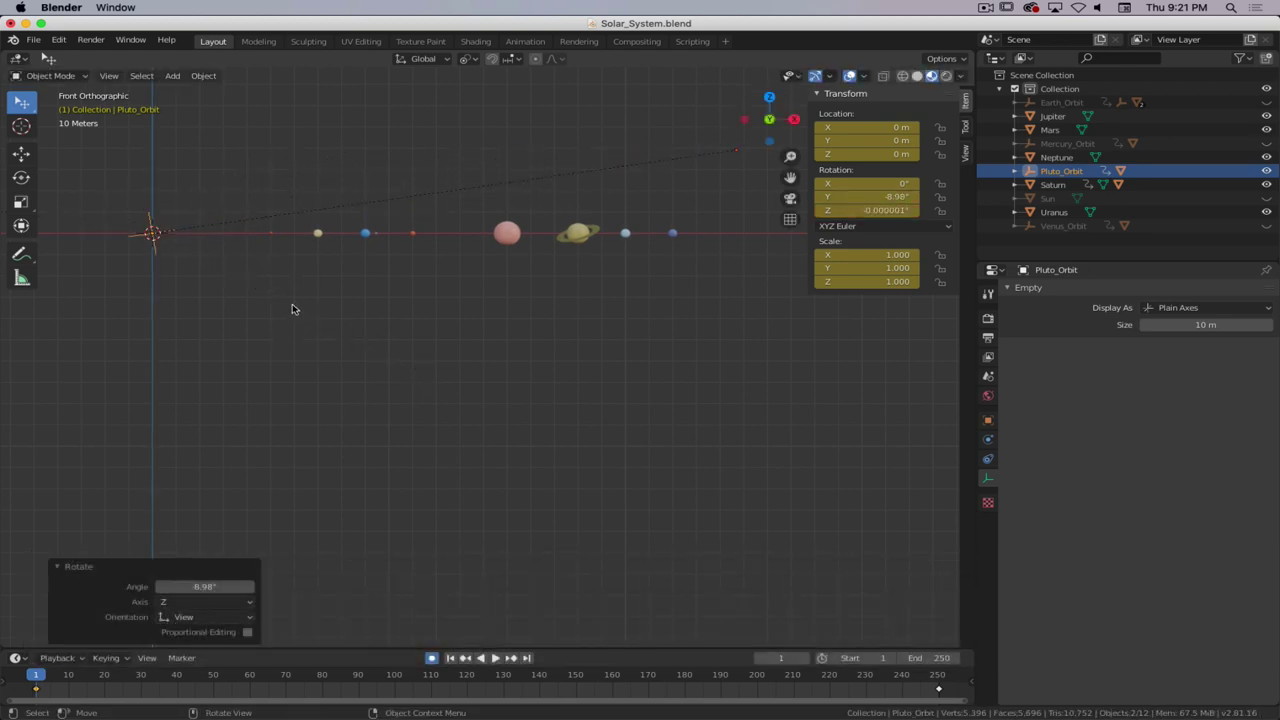
pyautogui.keyDown('alt'); pyautogui.keyDown('shift'); pyautogui.moveTo(323, 329); pyautogui.dragTo(455, 376); pyautogui.keyUp('shift'); pyautogui.keyUp('alt')
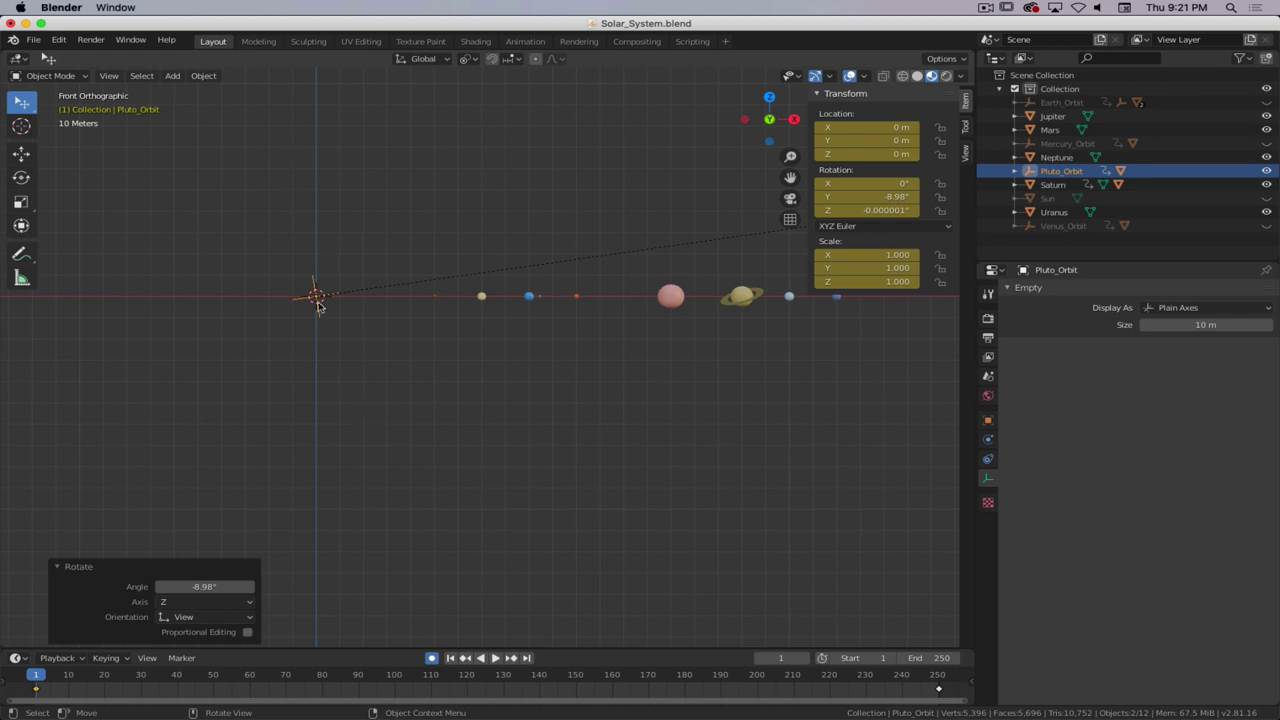
# - Abandon further rotation attempts and undo Pluto_Orbit's -8.98° tilt back to 0°
pyautogui.press('r')
pyautogui.rightClick(320, 245)
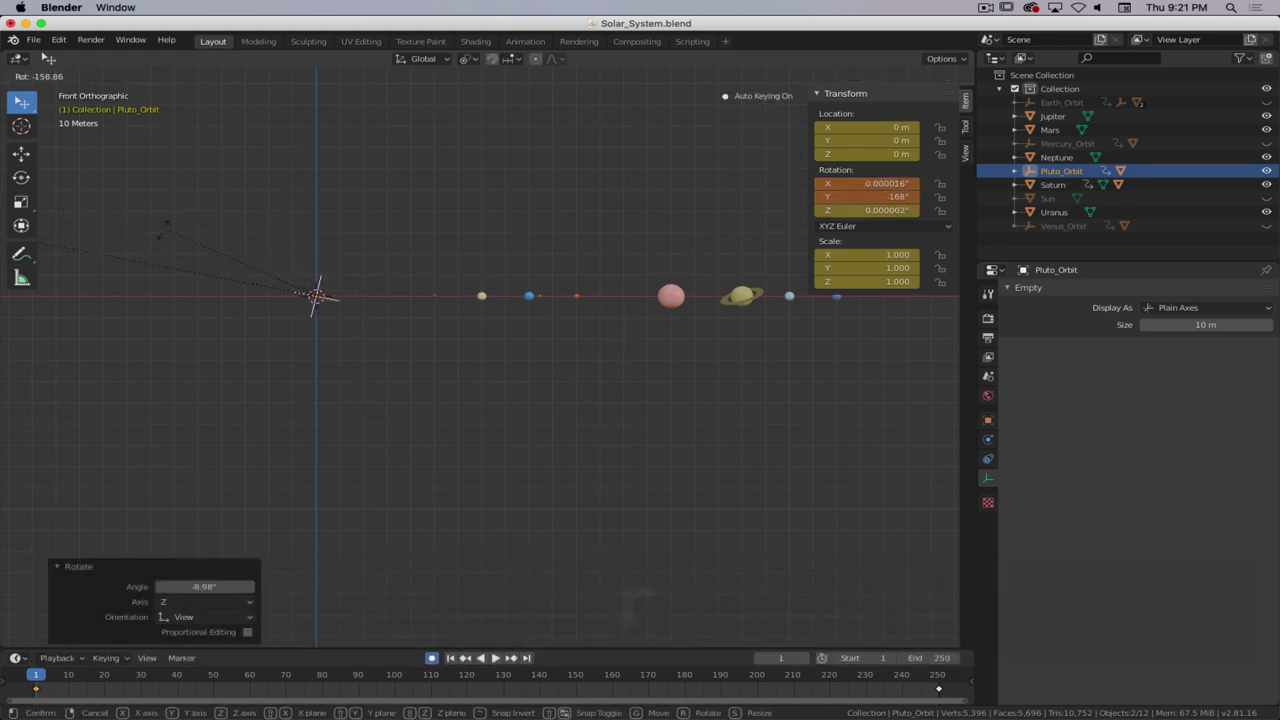
pyautogui.press('r')
pyautogui.press('z')
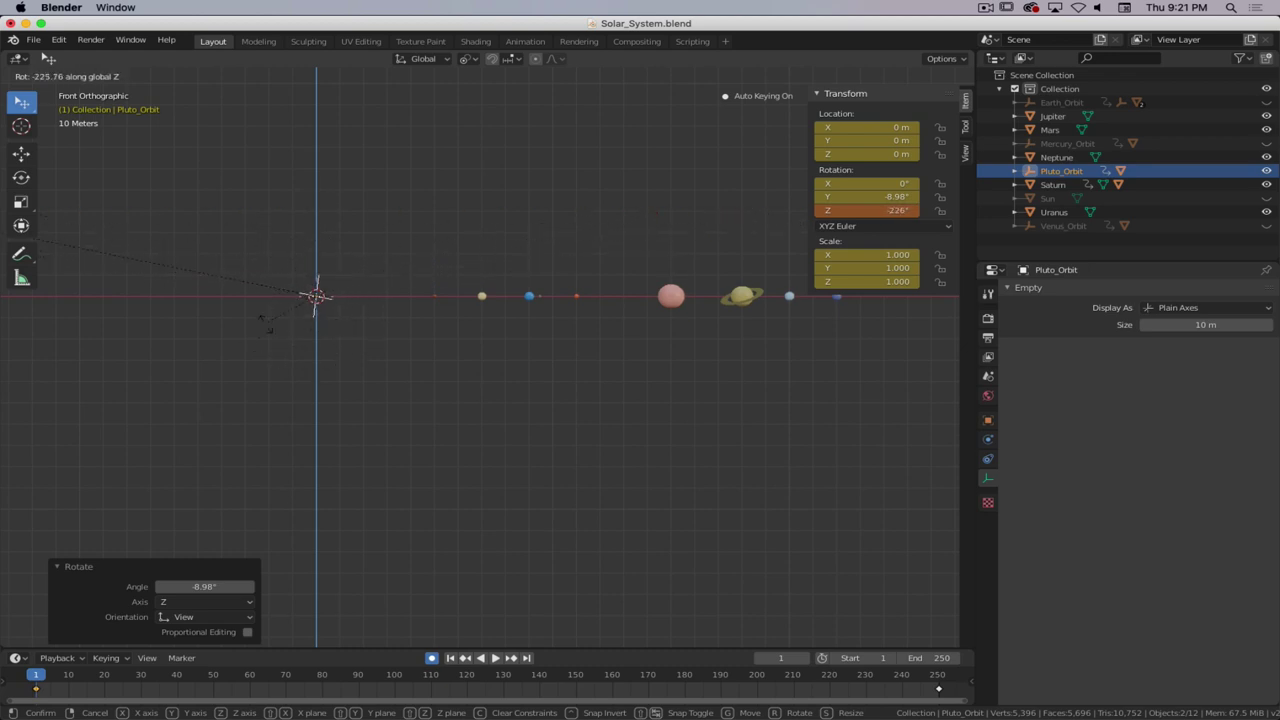
pyautogui.press('Escape')
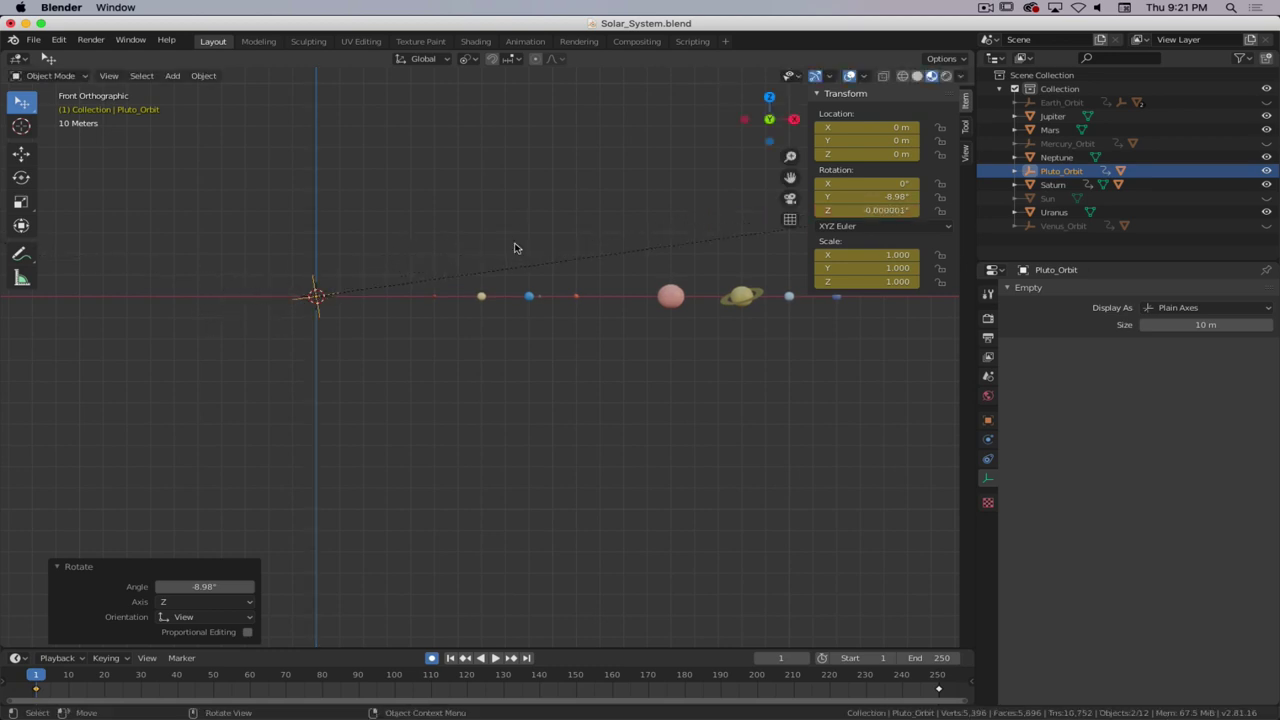
pyautogui.hotkey('ctrl', 'z')
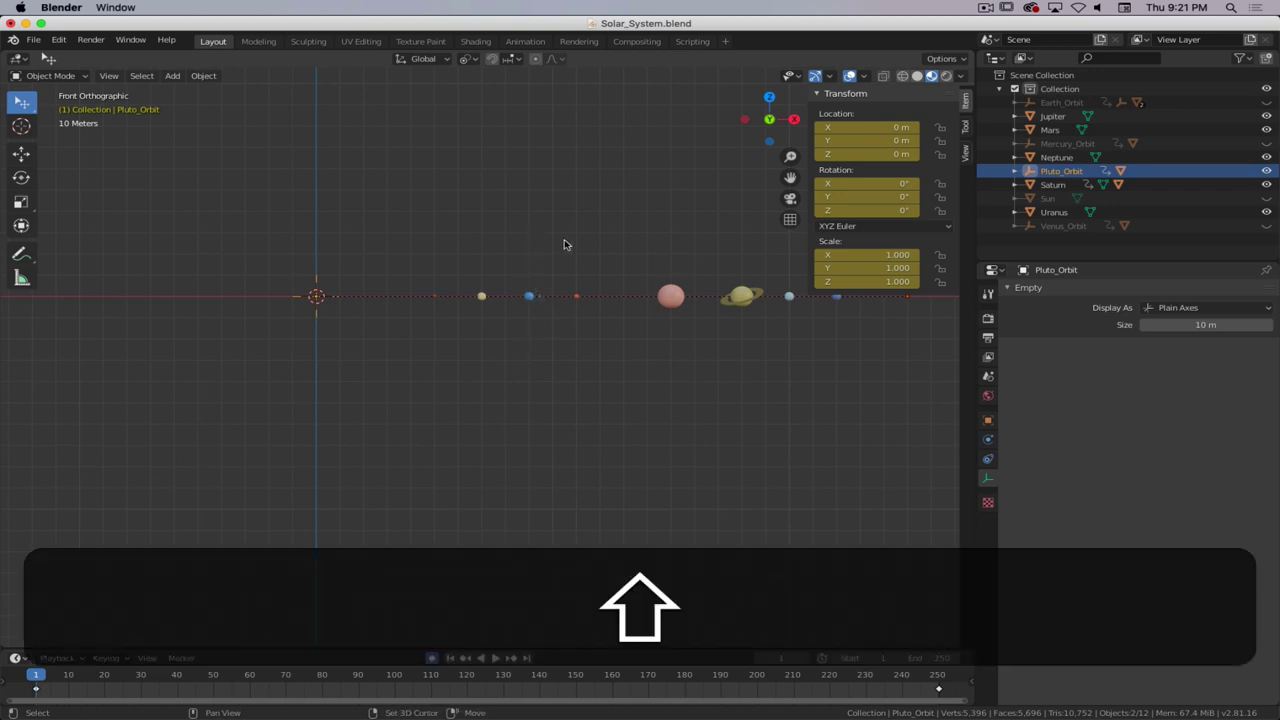
pyautogui.keyDown('shift'); pyautogui.moveTo(566, 243); pyautogui.dragTo(489, 286, button='middle'); pyautogui.keyUp('shift')
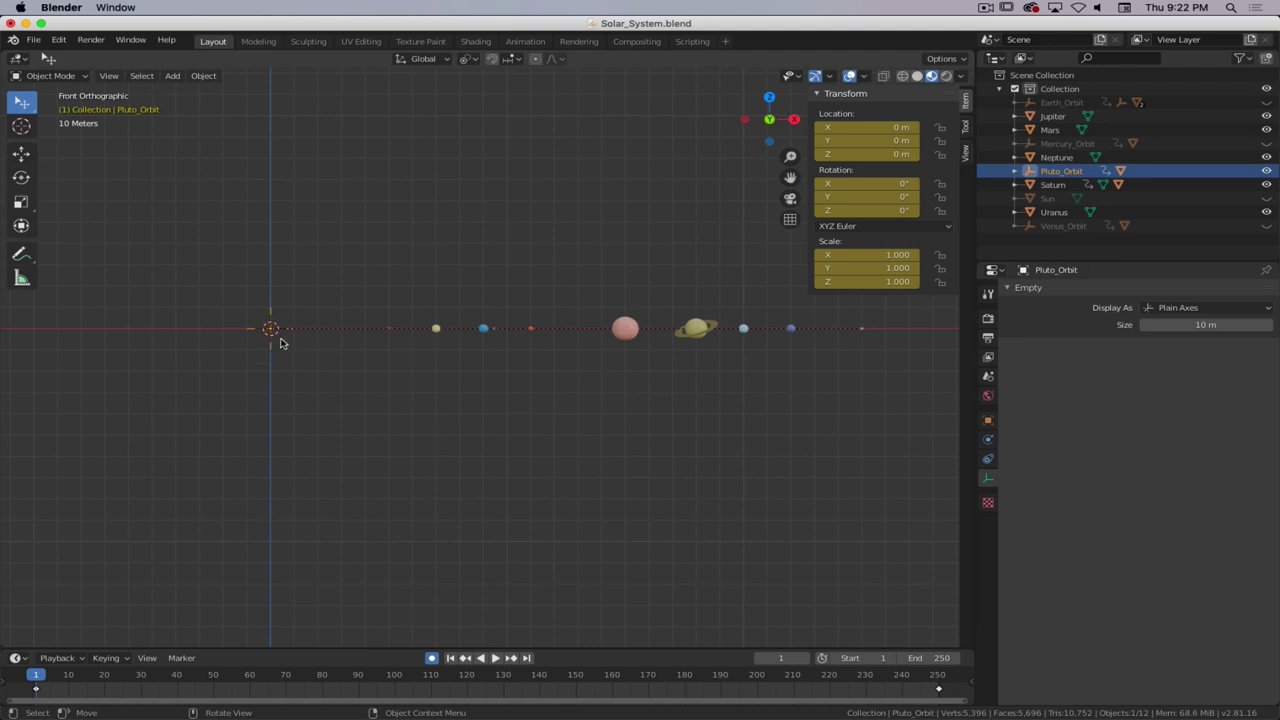
# - Add a Sphere empty at the origin with a 10 m display size
pyautogui.hotkey('shift', 'a')
pyautogui.moveTo(300, 342)
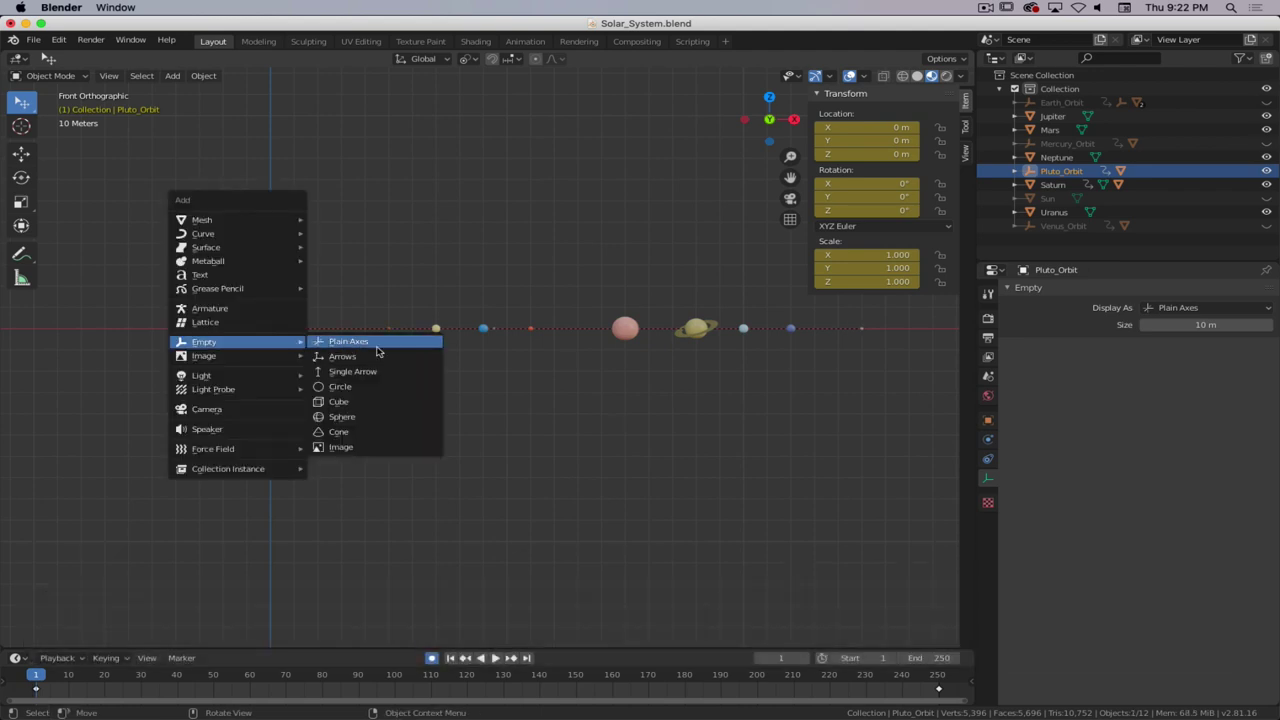
pyautogui.click(372, 420)
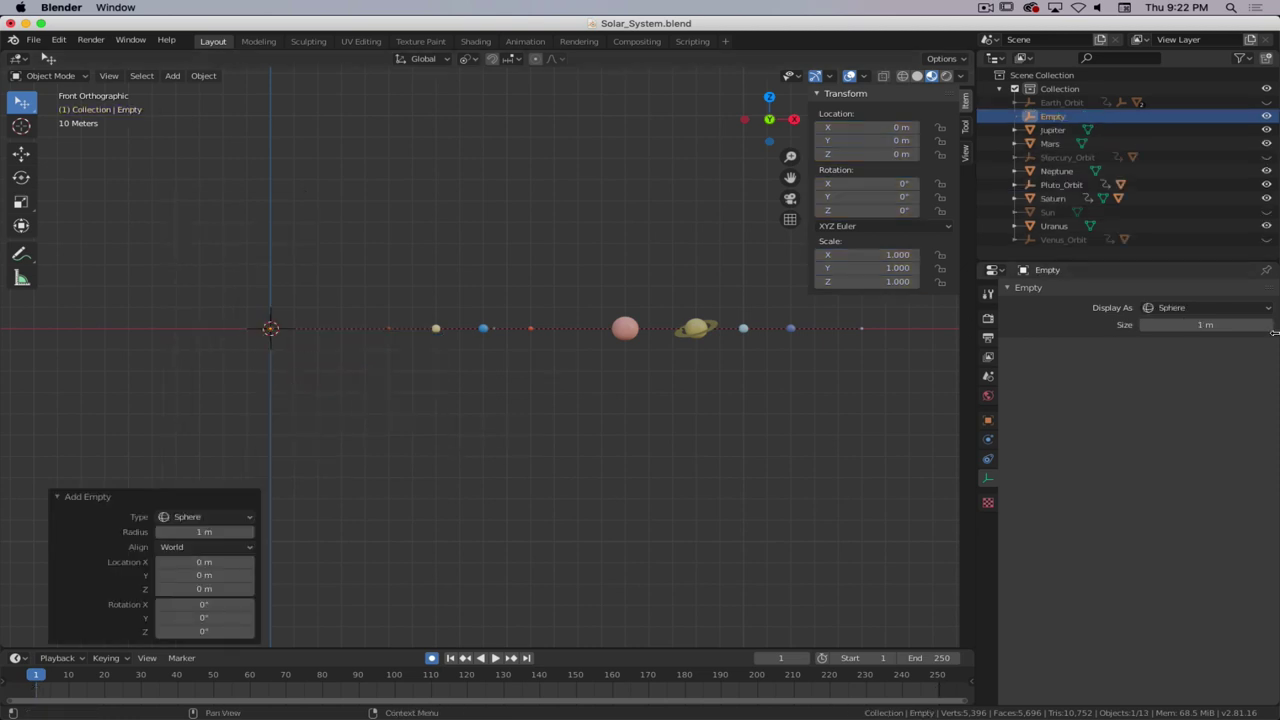
pyautogui.click(1213, 328)
pyautogui.write('10')
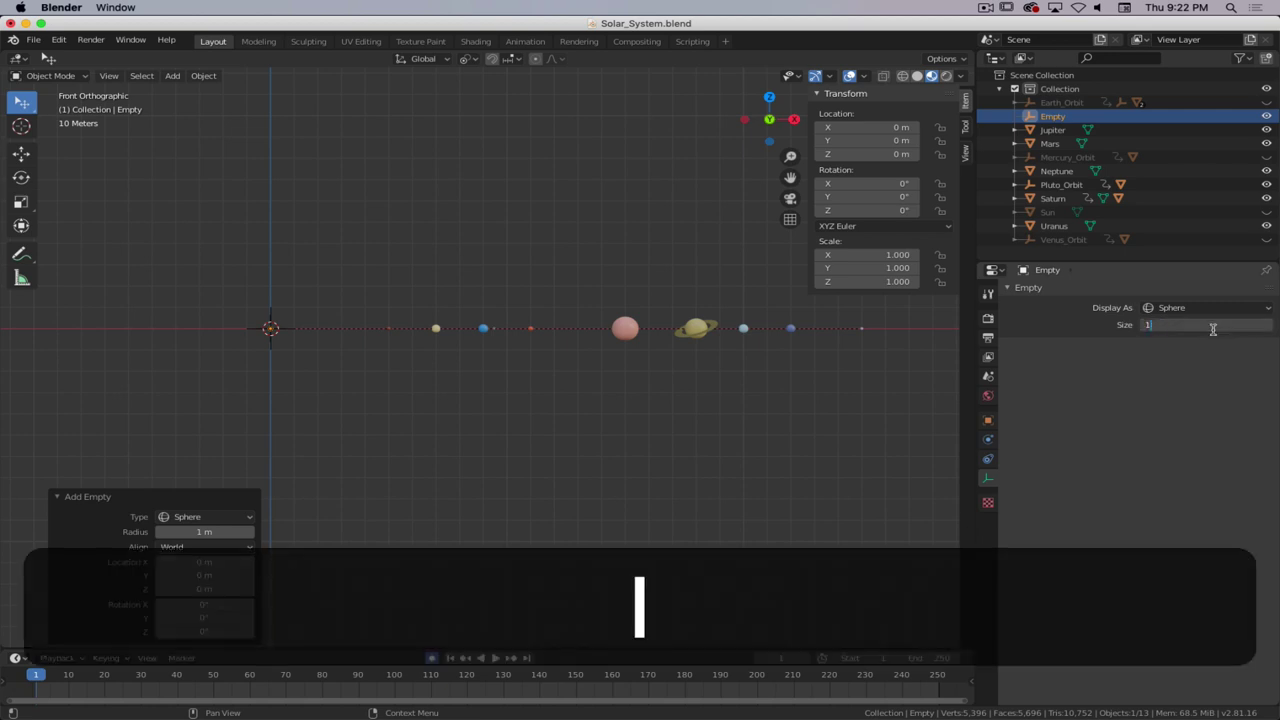
pyautogui.press('Return')
pyautogui.scroll(3, 269, 373)
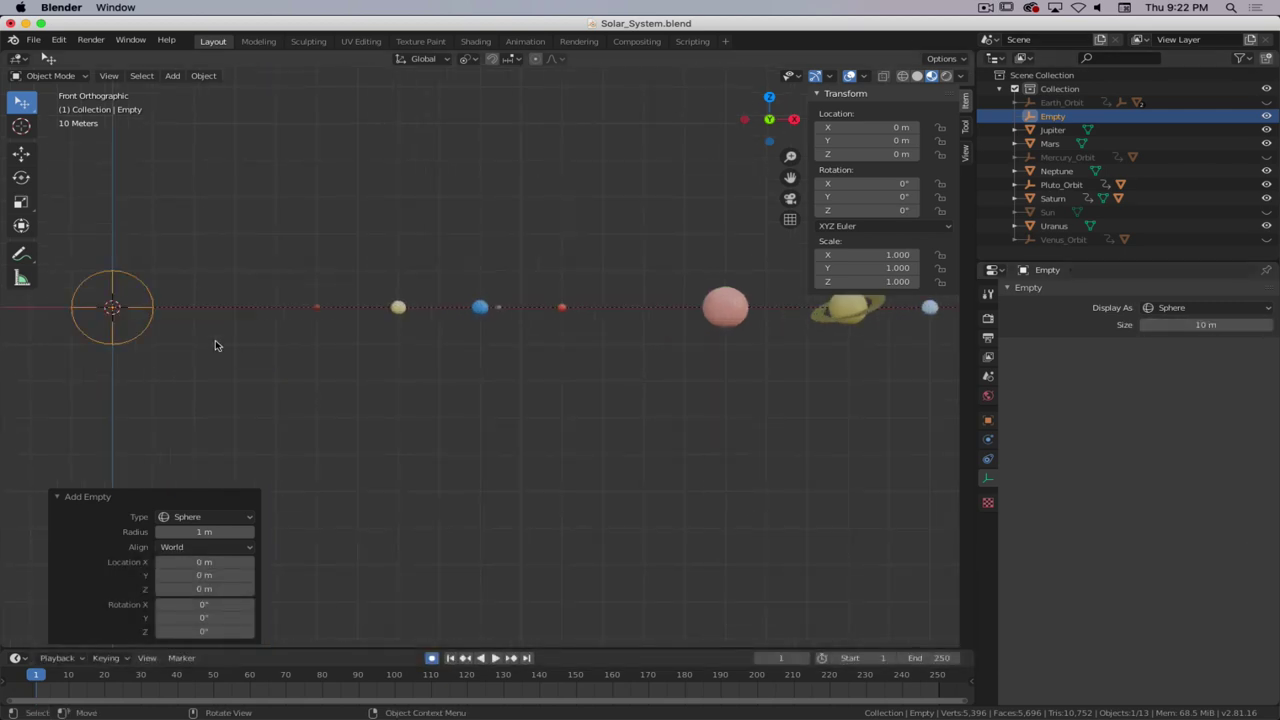
pyautogui.scroll(-2, 255, 343)
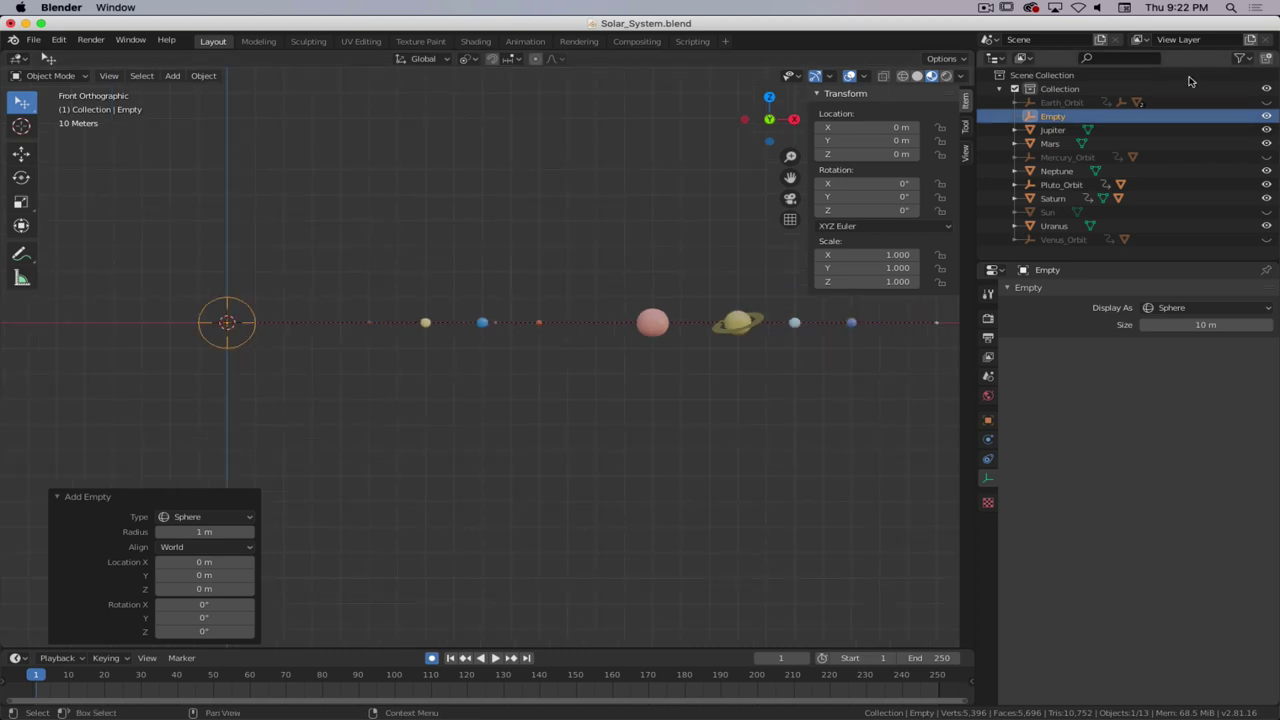
# - Rename the new sphere empty to Pluto_Tilt
pyautogui.doubleClick(1053, 116)
pyautogui.write('PlutO_')
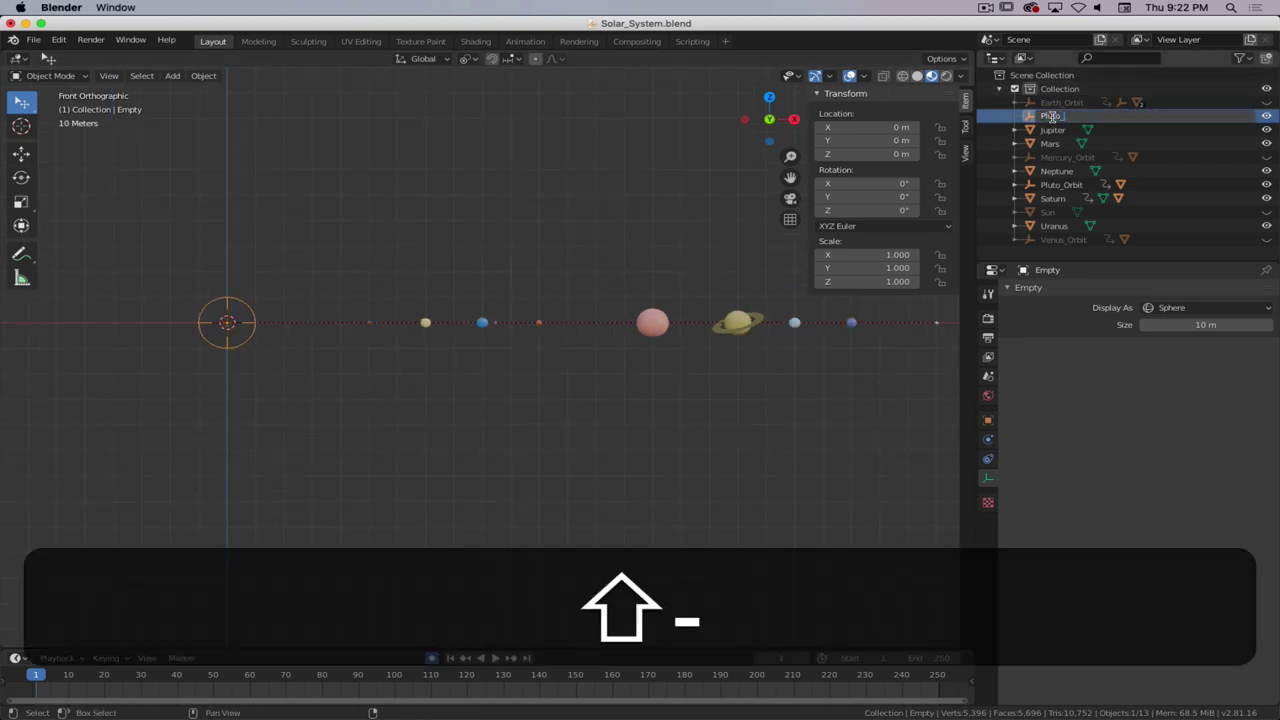
pyautogui.press('shift')
pyautogui.write('Tilt')
pyautogui.press('Return')
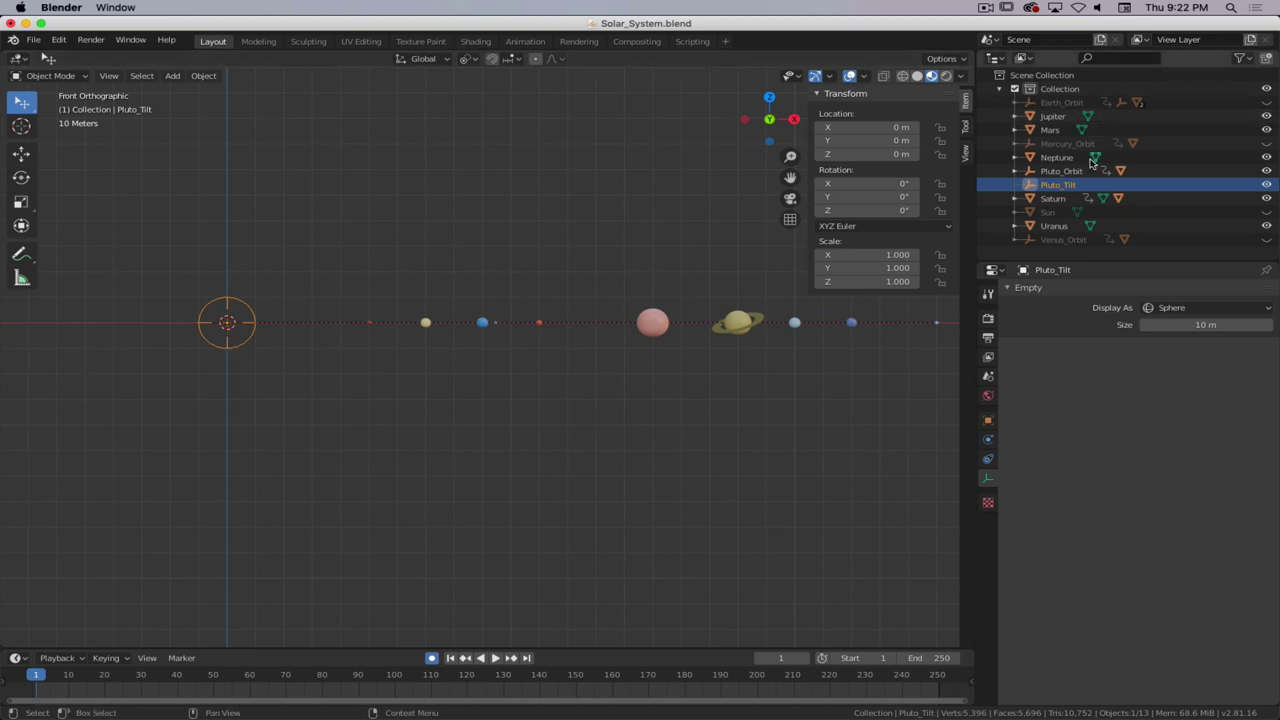
# - Parent Pluto_Orbit to Pluto_Tilt with Keep Transform
pyautogui.click(1060, 171)
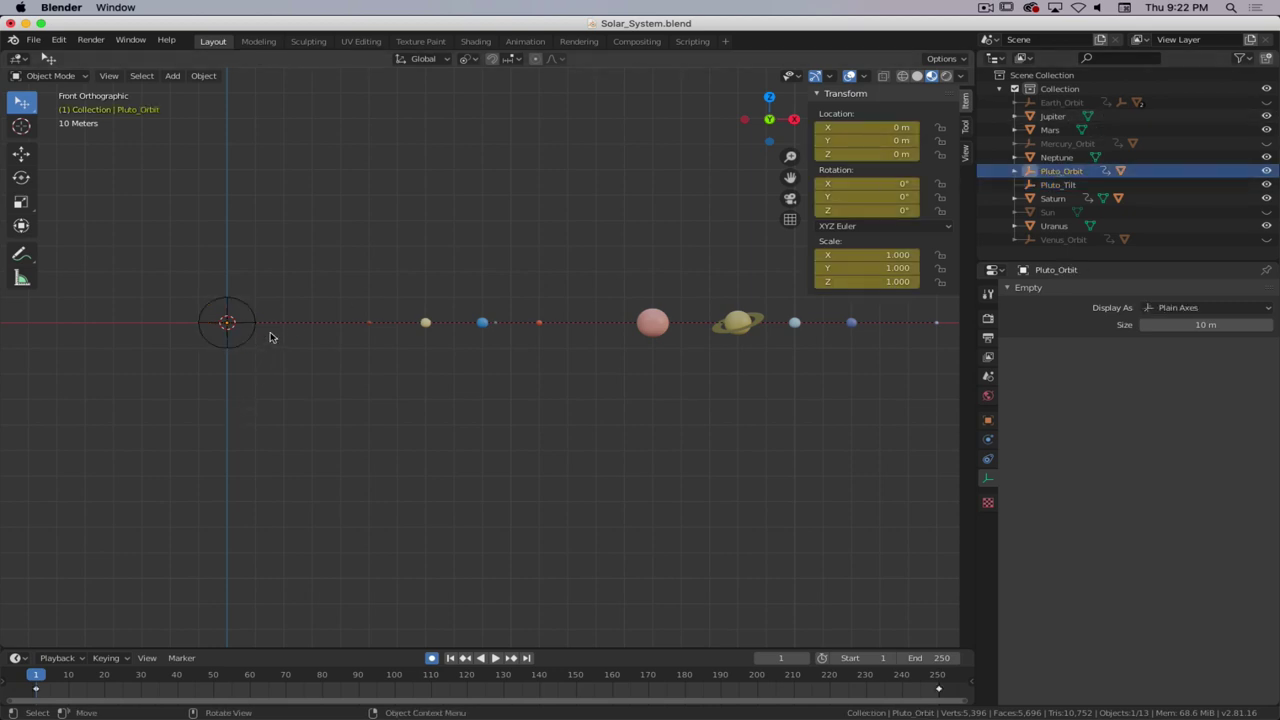
pyautogui.press('shift')
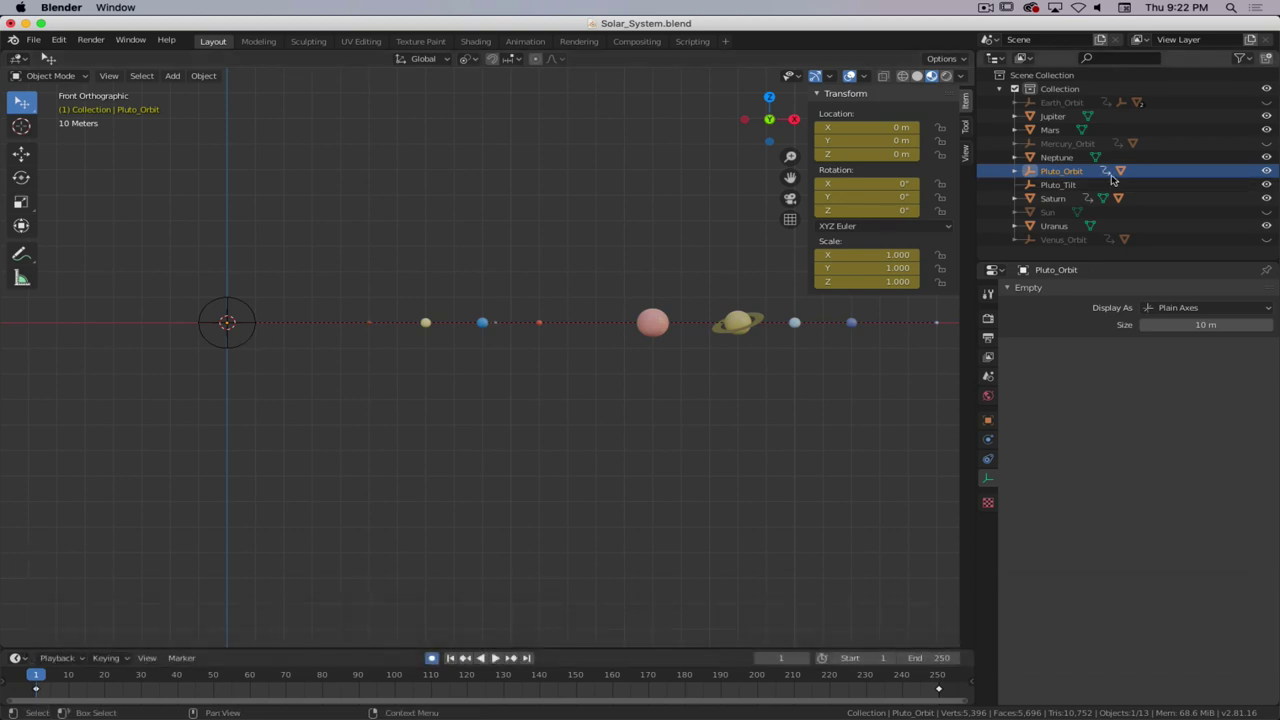
pyautogui.press('shift')
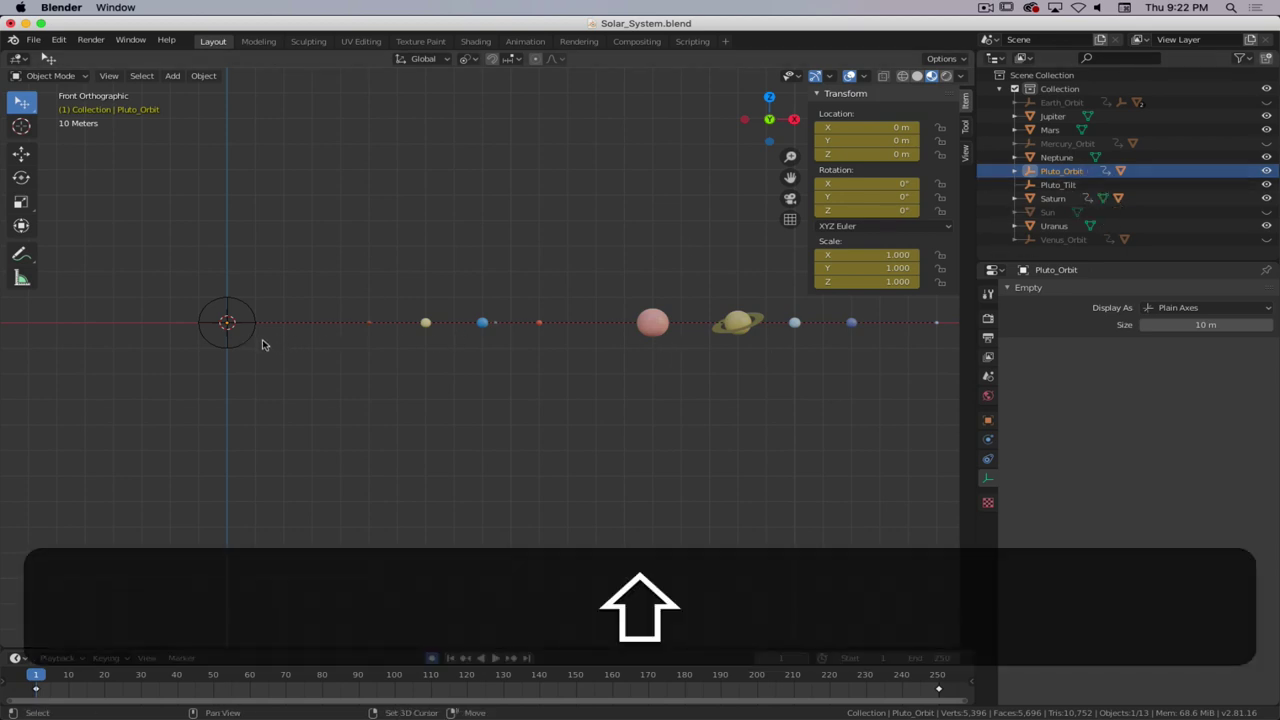
pyautogui.keyDown('shift'); pyautogui.click(247, 343); pyautogui.keyUp('shift')
pyautogui.hotkey('ctrl', 'p')
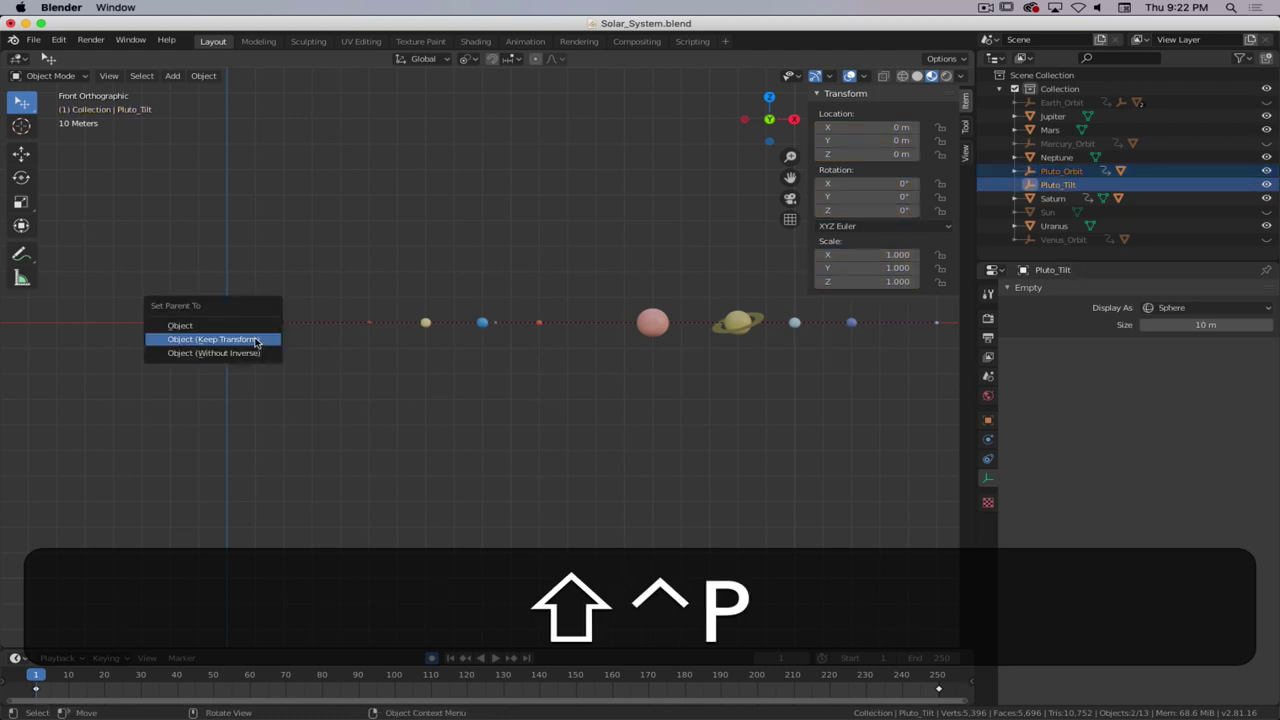
pyautogui.click(255, 342)
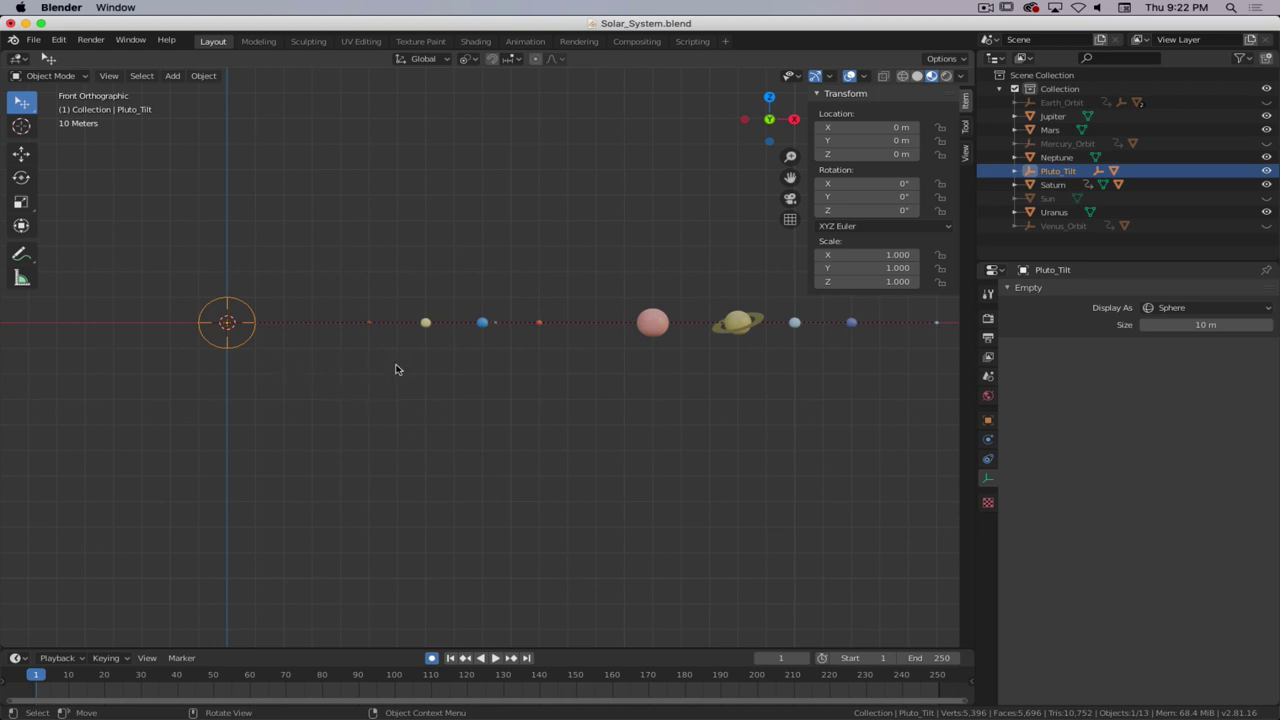
# - Rotate Pluto_Tilt to -5.54° to incline Pluto's orbit
pyautogui.press('r')
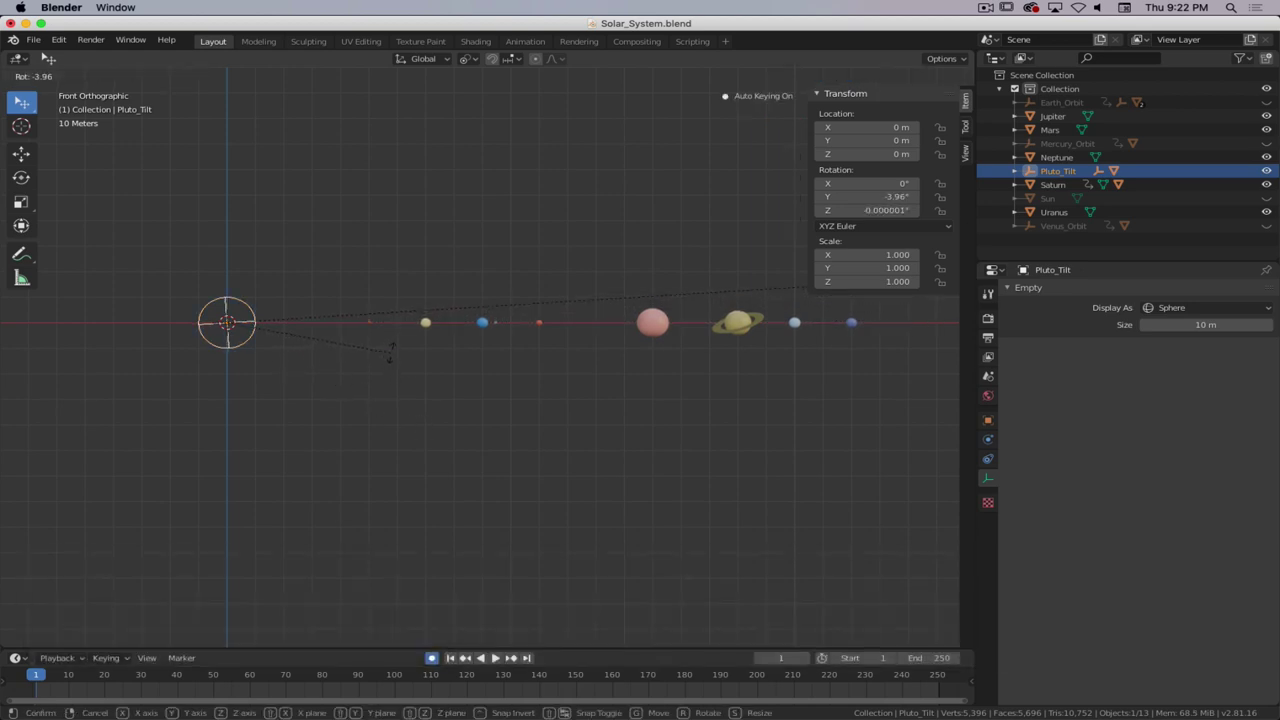
pyautogui.click(391, 347)
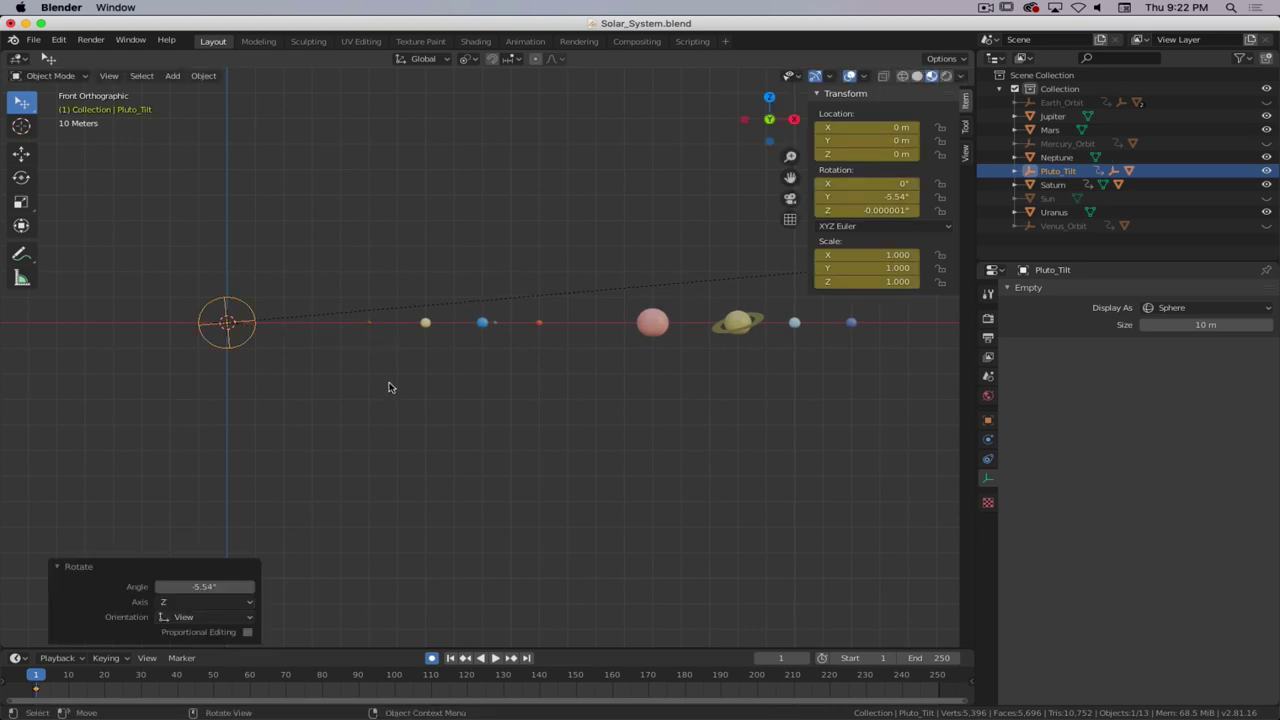
pyautogui.scroll(-4, 389, 386)
pyautogui.scroll(2, 389, 386)
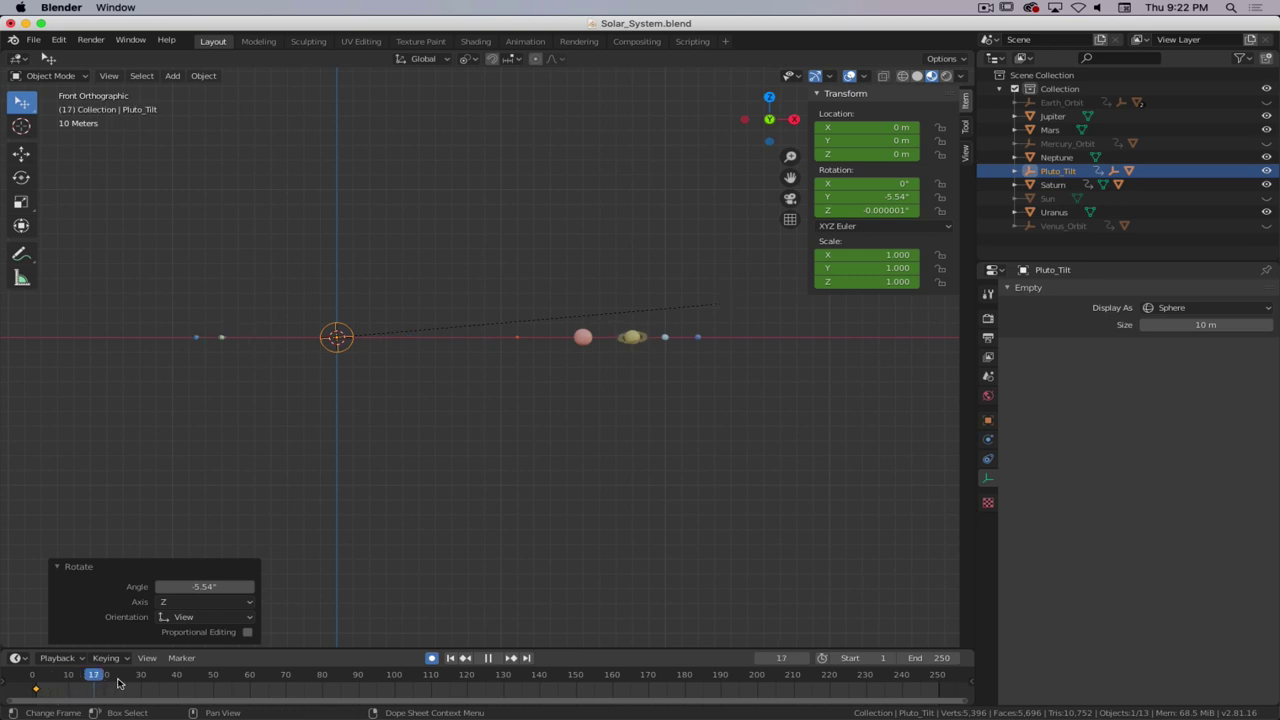
# - Scrub the animation, pausing at frames 100 and 229 to check Pluto's inclined path
pyautogui.moveTo(285, 677); pyautogui.dragTo(393, 667)
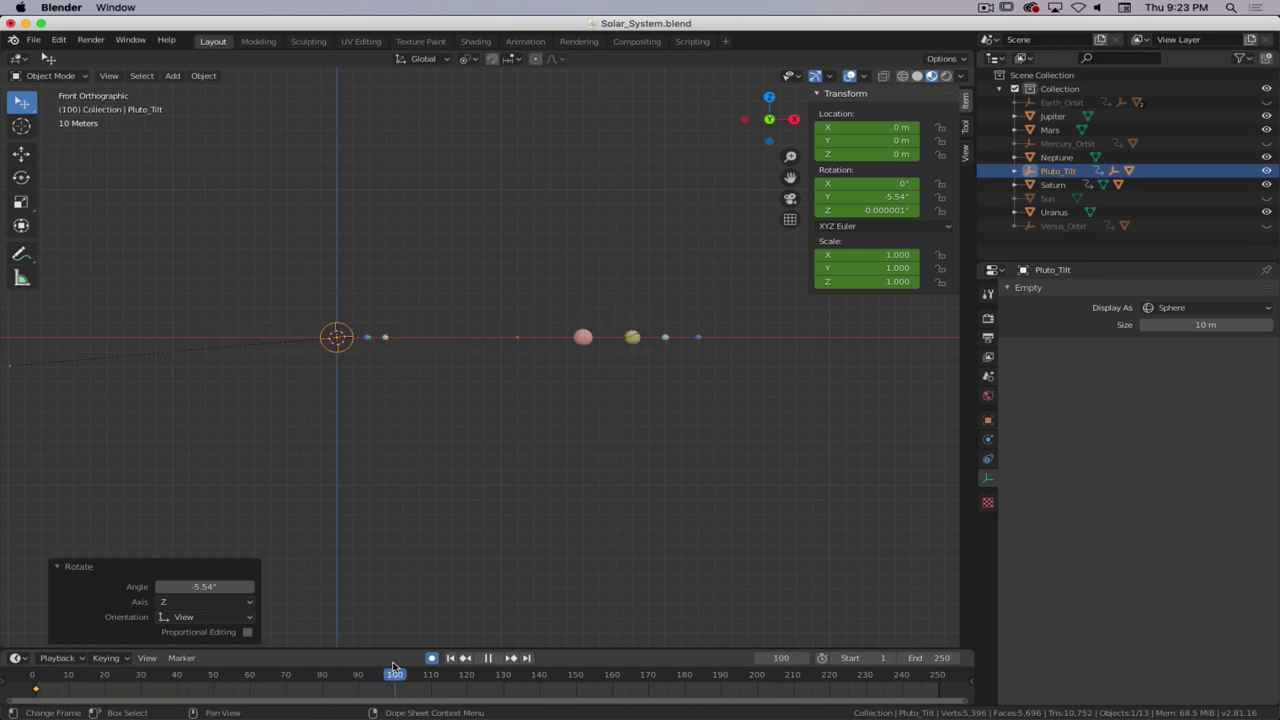
pyautogui.press('space')
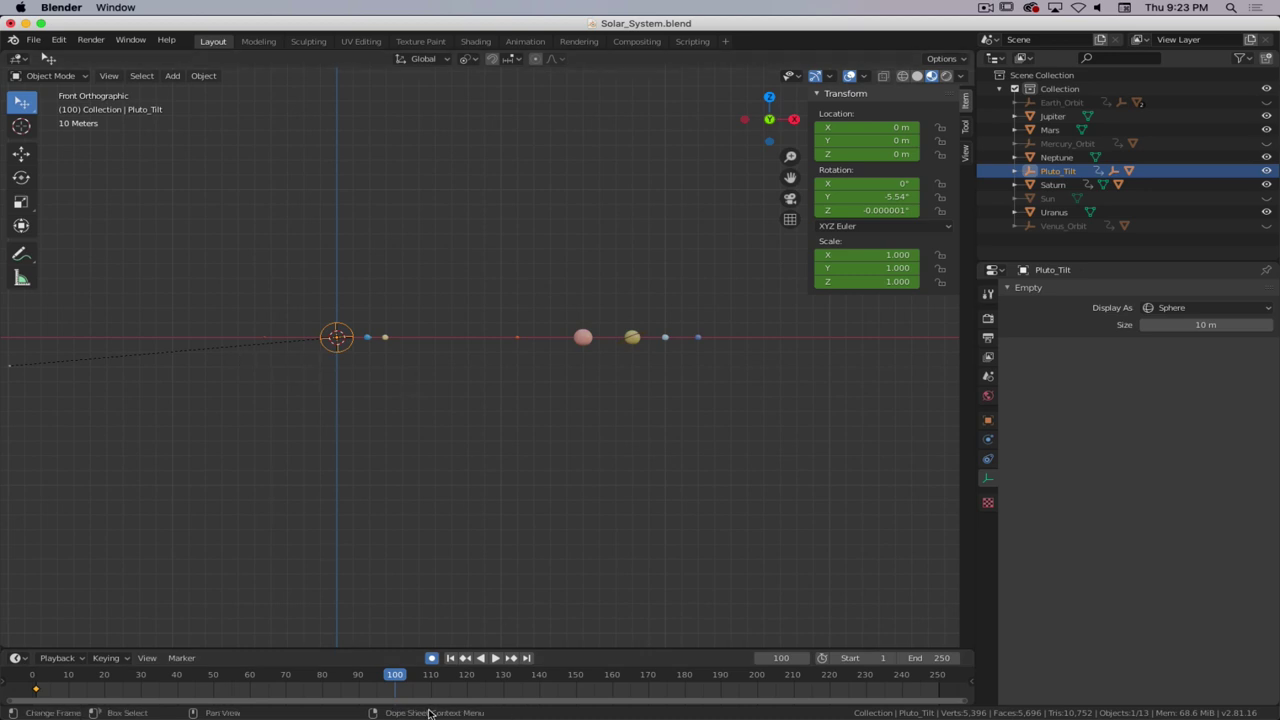
pyautogui.press('space')
pyautogui.moveTo(483, 683); pyautogui.dragTo(753, 684)
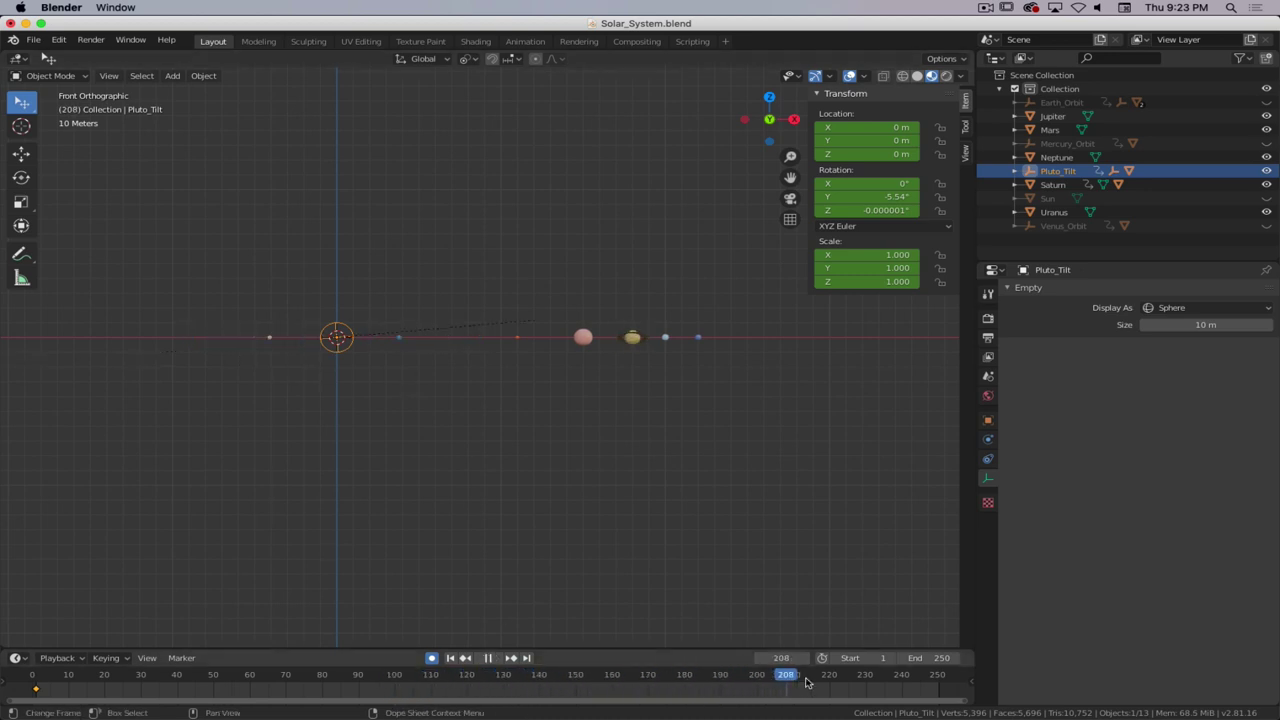
pyautogui.press('space')
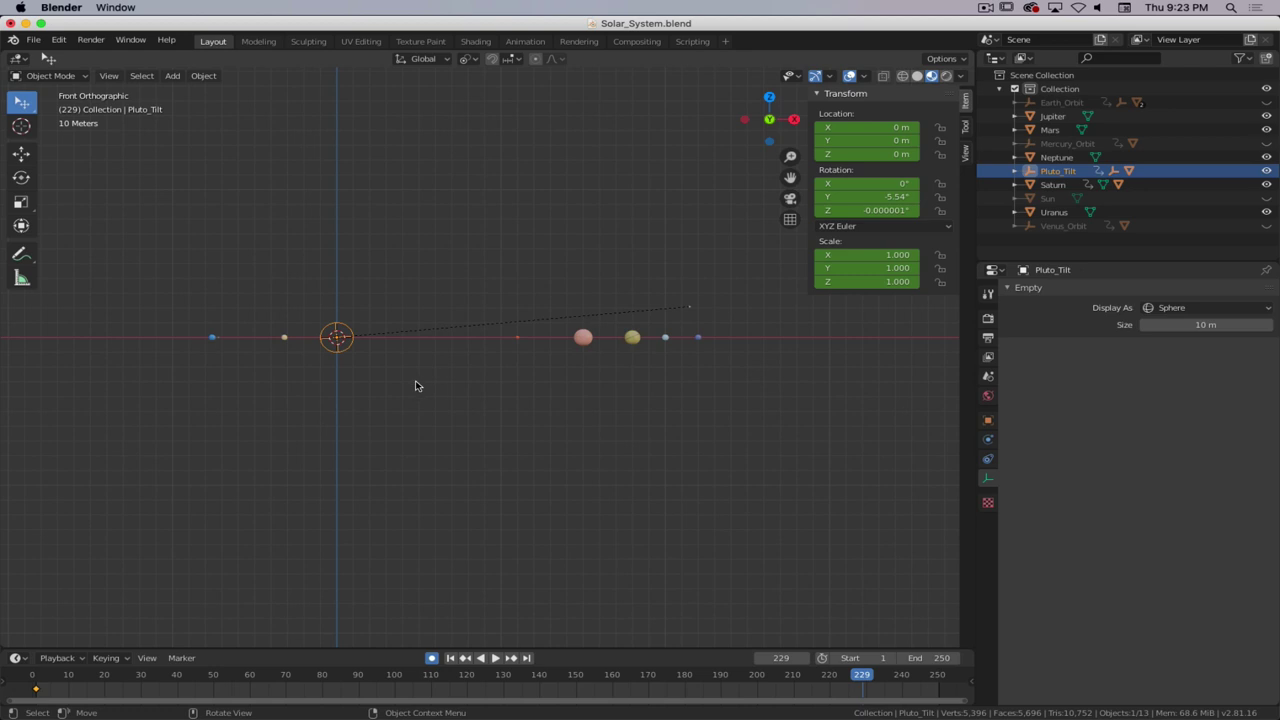
pyautogui.keyDown('shift'); pyautogui.moveTo(393, 377); pyautogui.dragTo(509, 406, button='middle'); pyautogui.keyUp('shift')
pyautogui.scroll(-1, 509, 406)
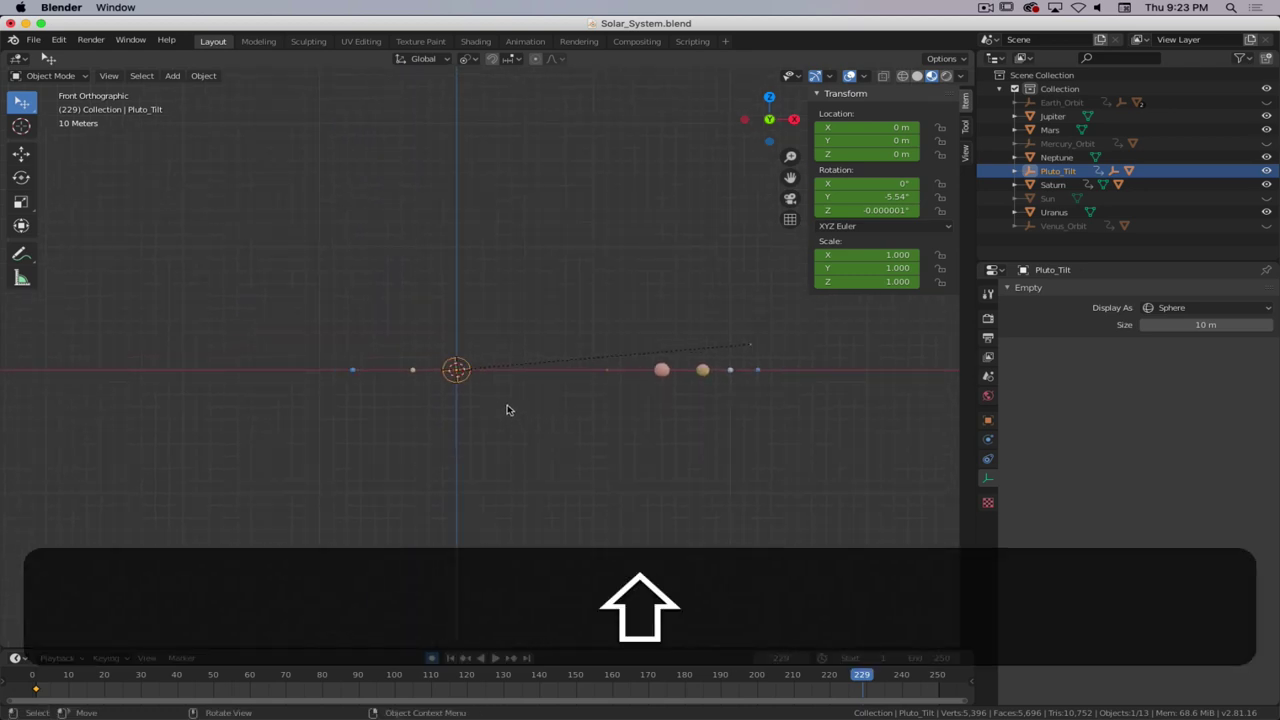
pyautogui.scroll(3, 507, 410)
# - Maximize the 3D viewport to fill the window and play the animation
pyautogui.press('super+period')
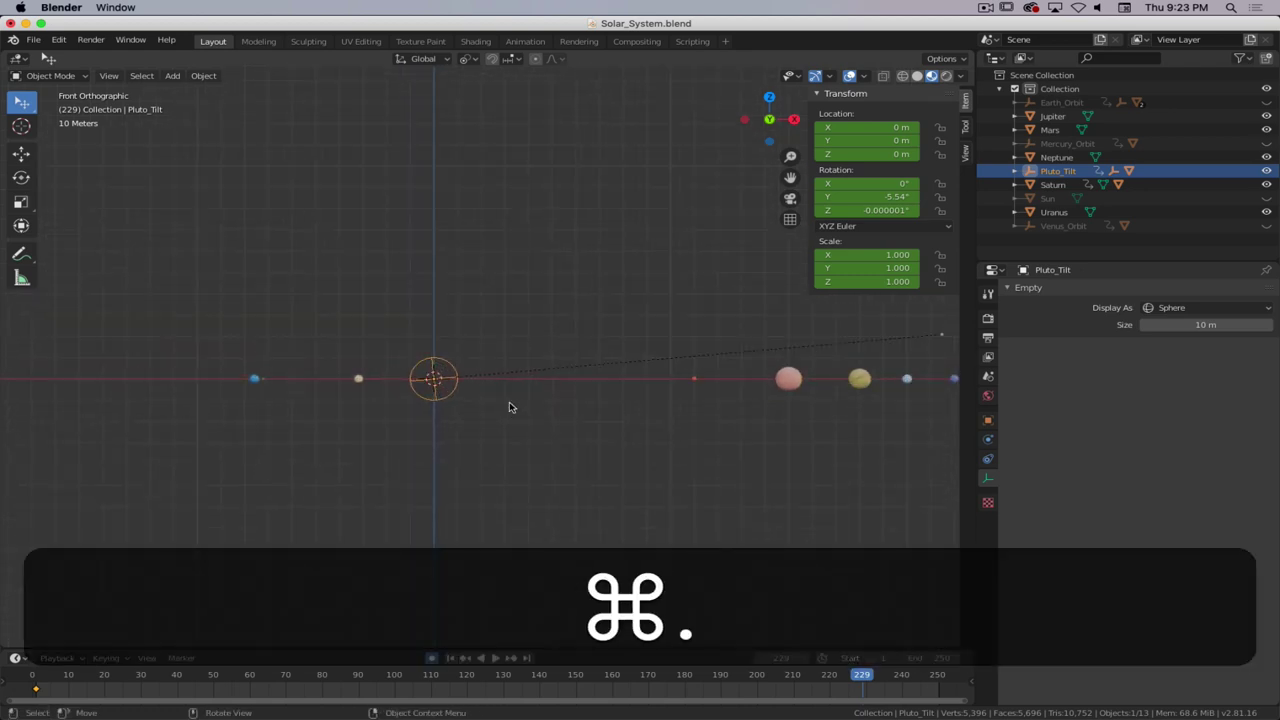
pyautogui.hotkey('shift', 'space')
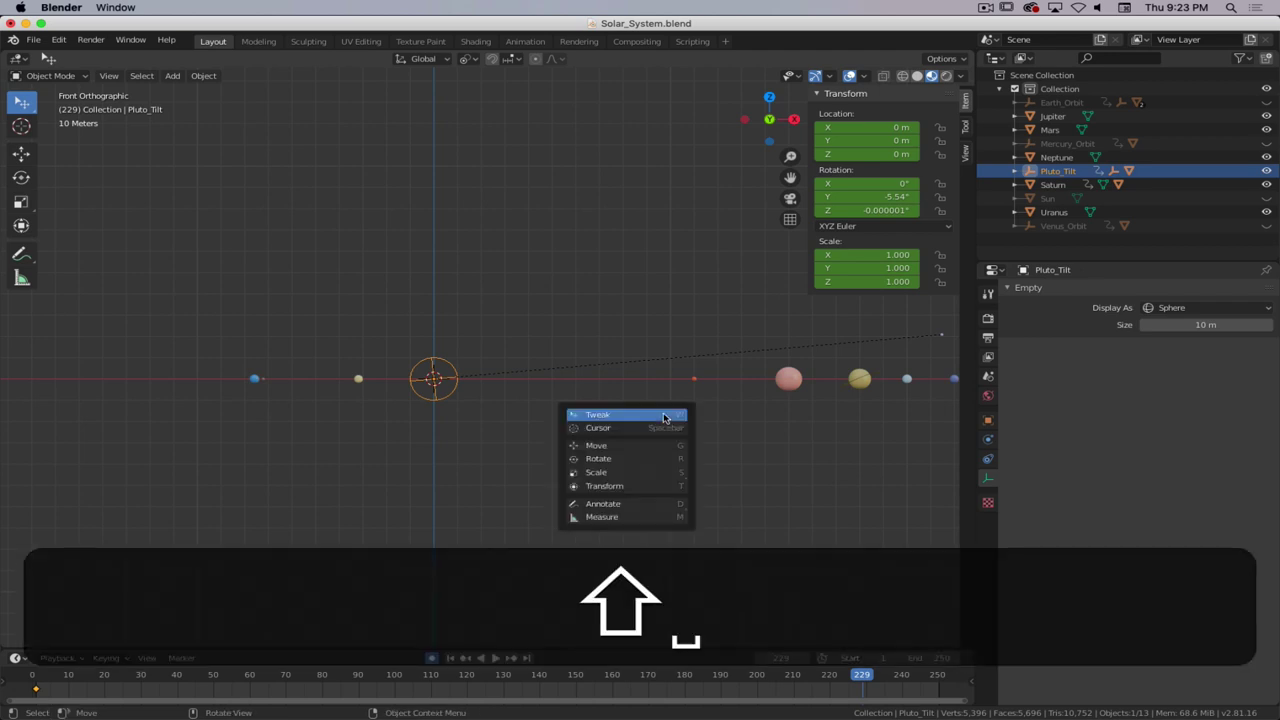
pyautogui.press('Escape')
pyautogui.hotkey('ctrl', 'space')
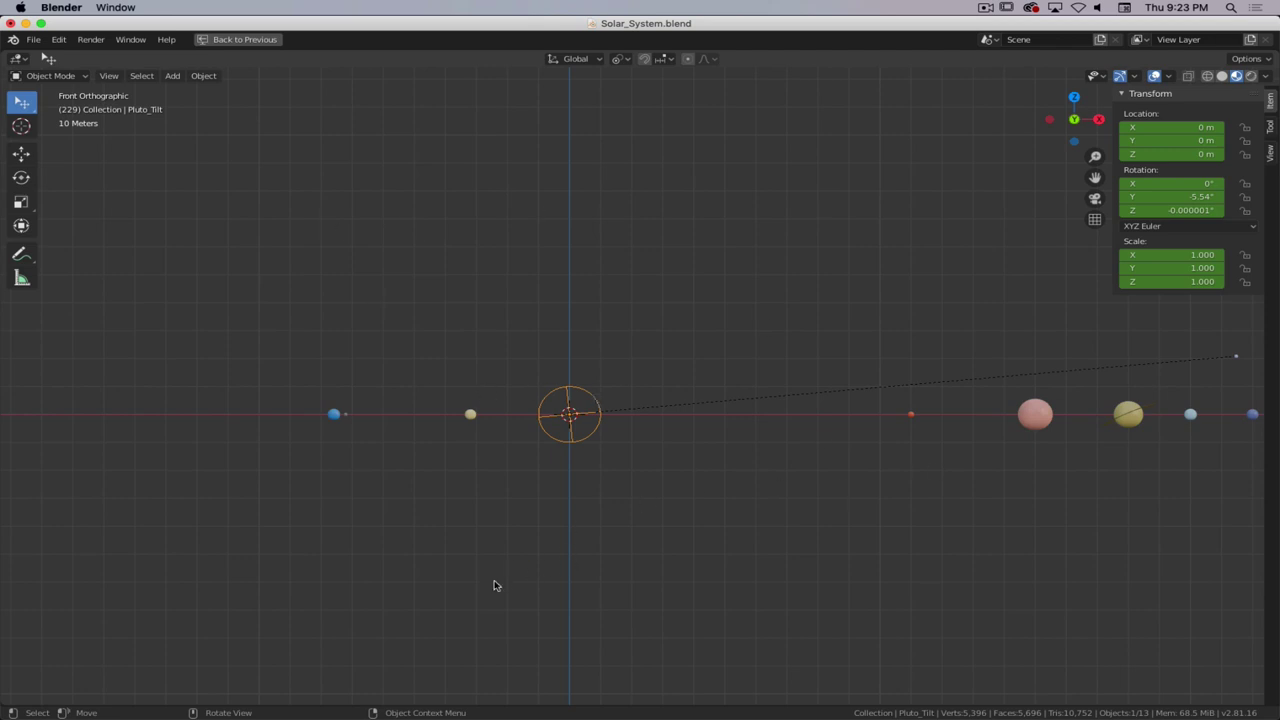
pyautogui.press('space')
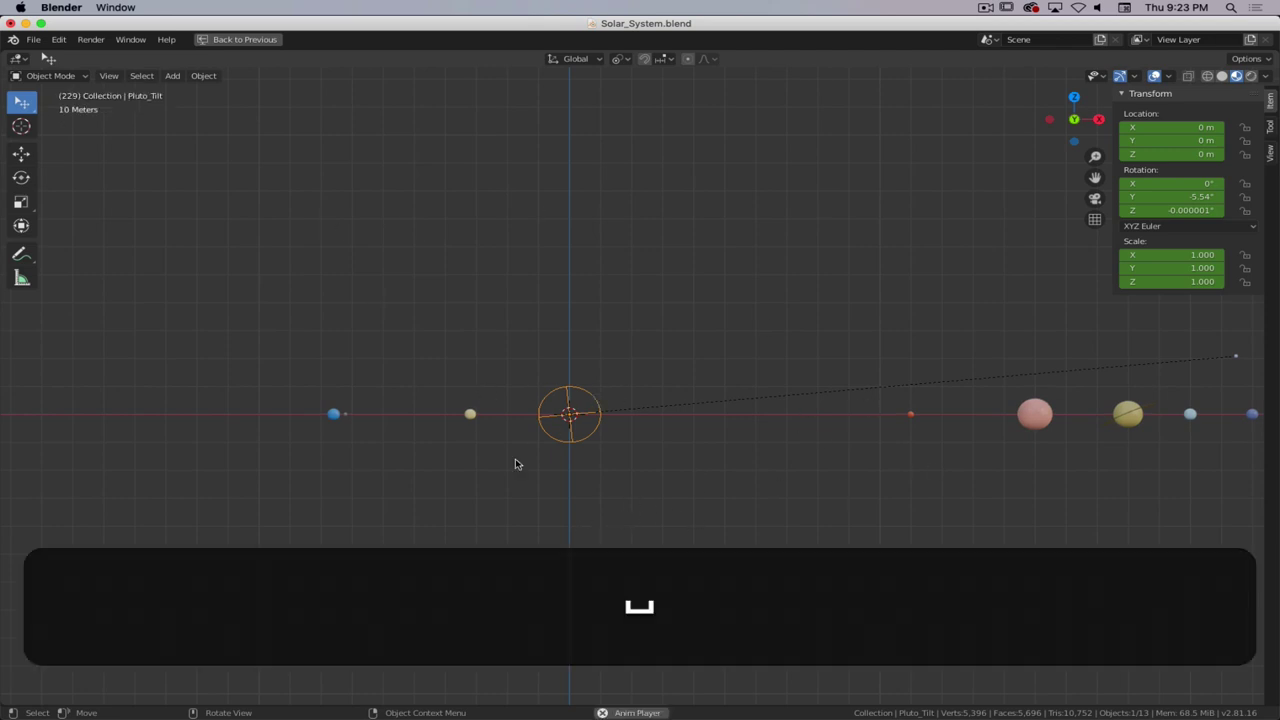
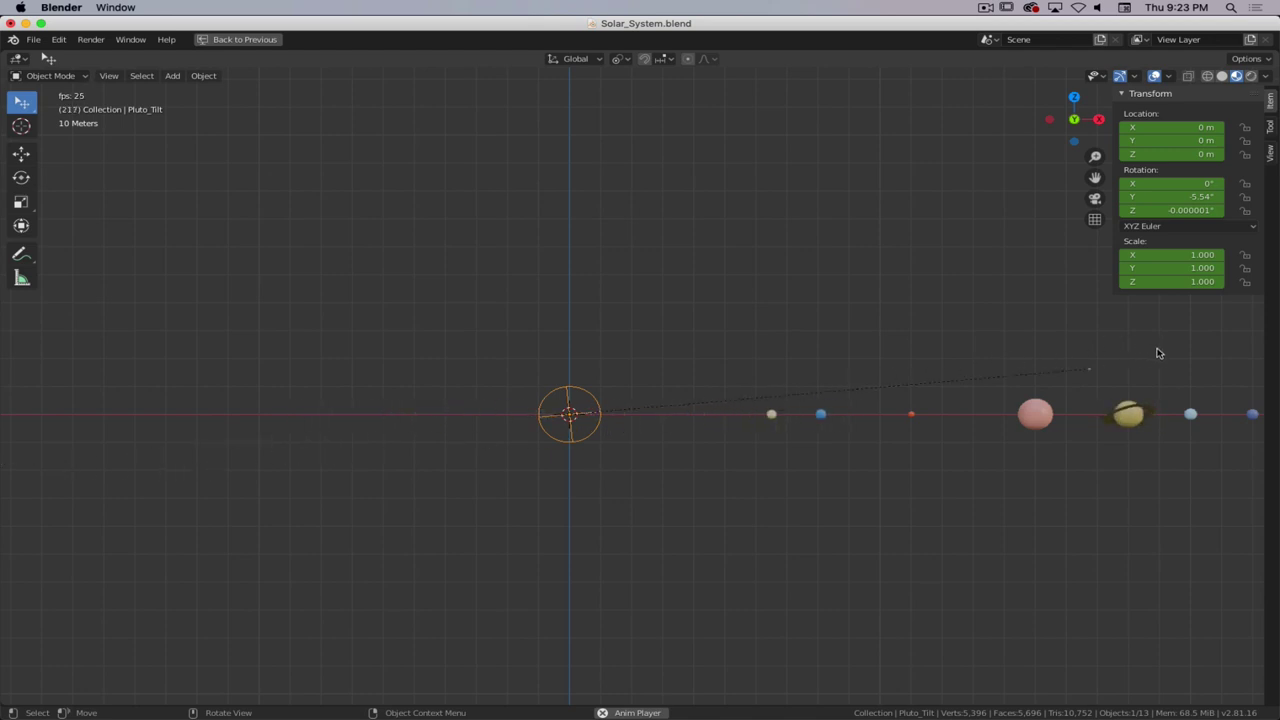
# - Stop the animation playback and restore the full workspace layout from the maximized viewport
pyautogui.press('space')
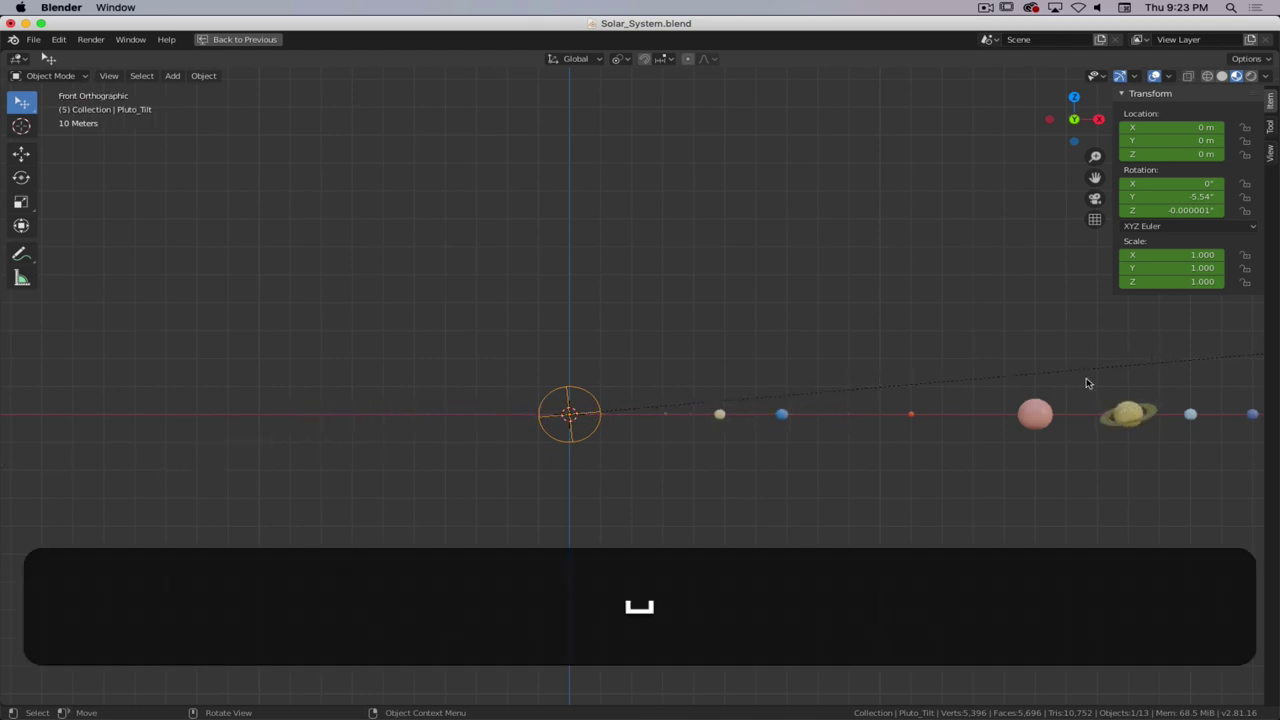
pyautogui.scroll(5, 881, 365)
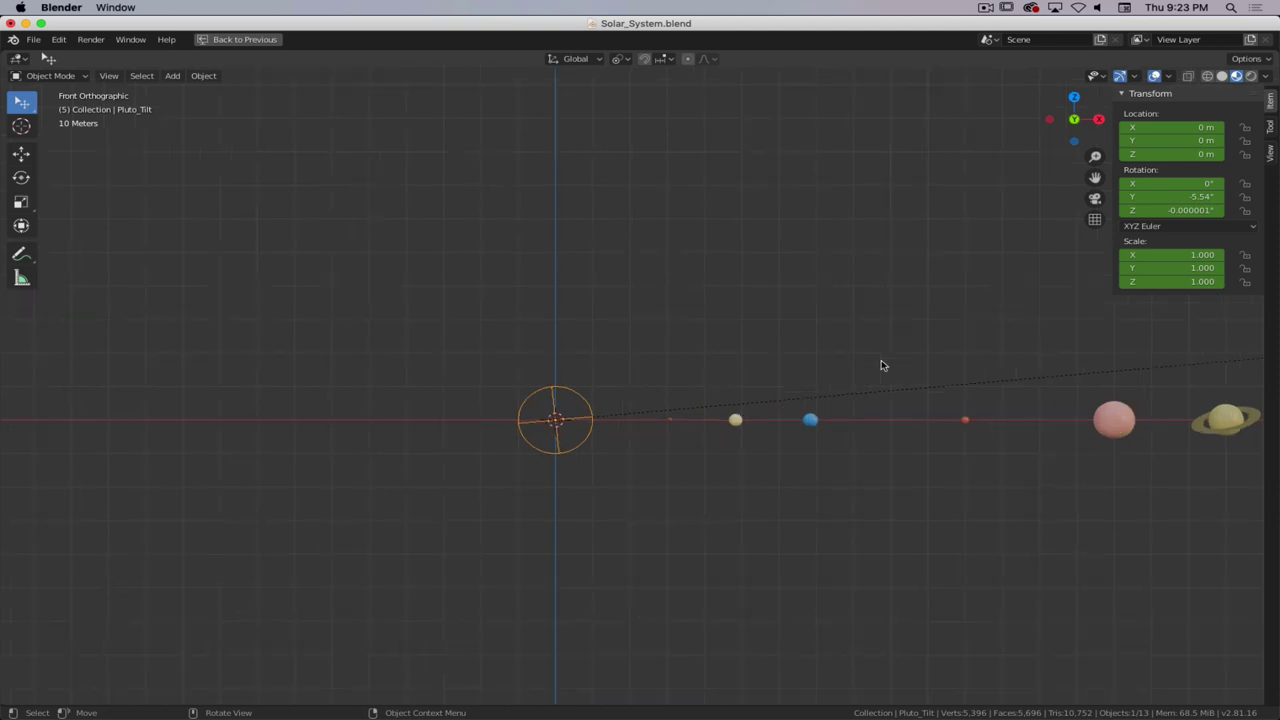
pyautogui.scroll(-5, 883, 362)
pyautogui.hotkey('ctrl', 'shift', 'space')
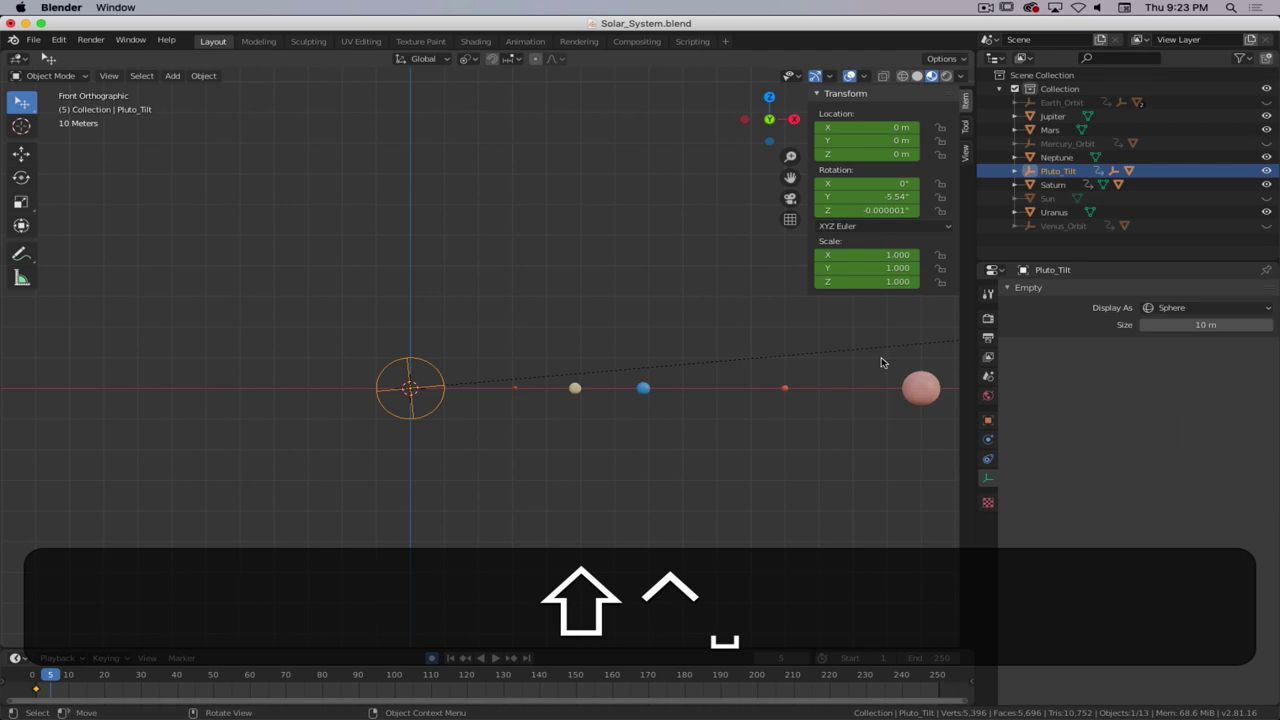
# - Expand the Pluto hierarchy in the Outliner and select the Pluto_Tilt empty
pyautogui.press('super+period')
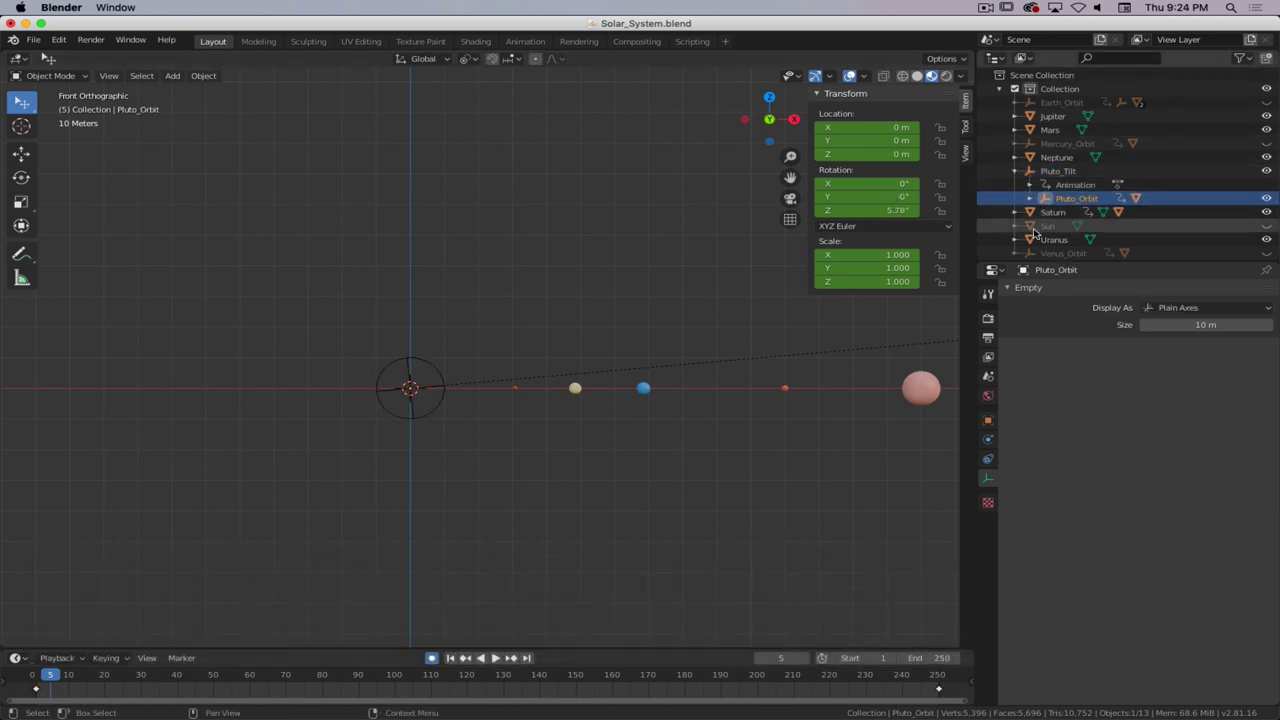
pyautogui.click(1030, 198)
pyautogui.scroll(-1, 1097, 199)
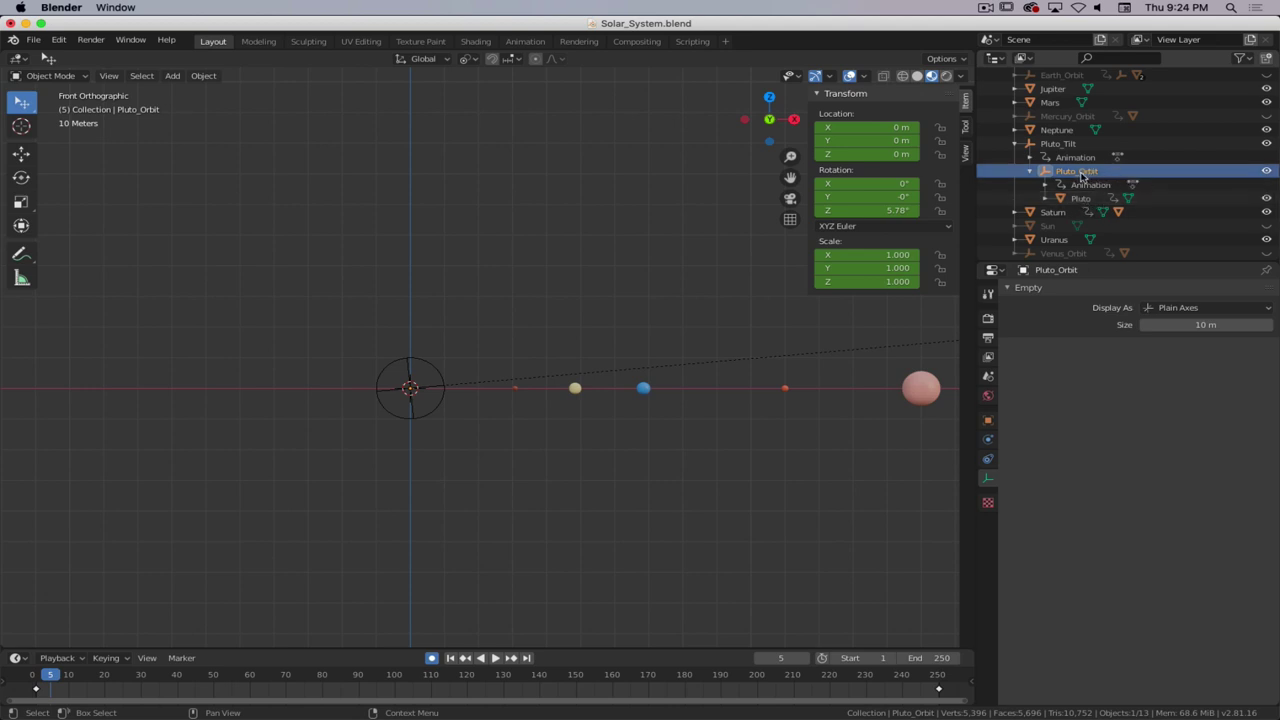
pyautogui.click(448, 402)
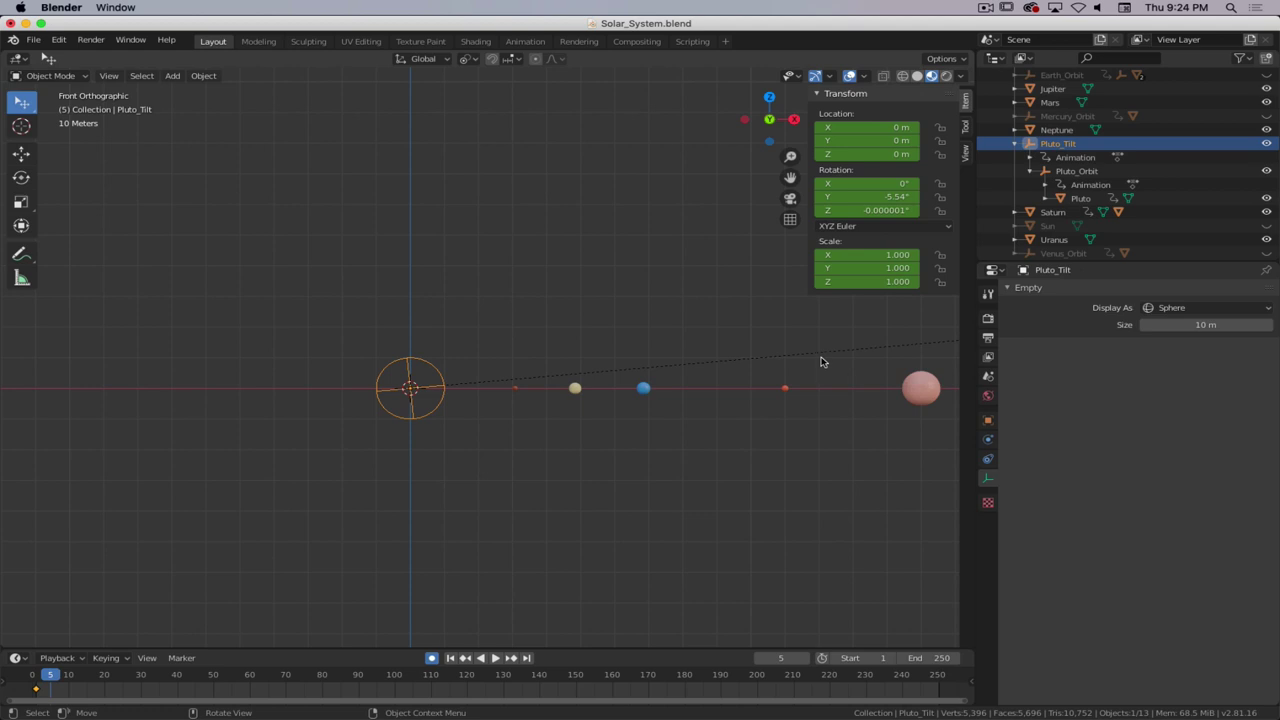
pyautogui.press('super+period')
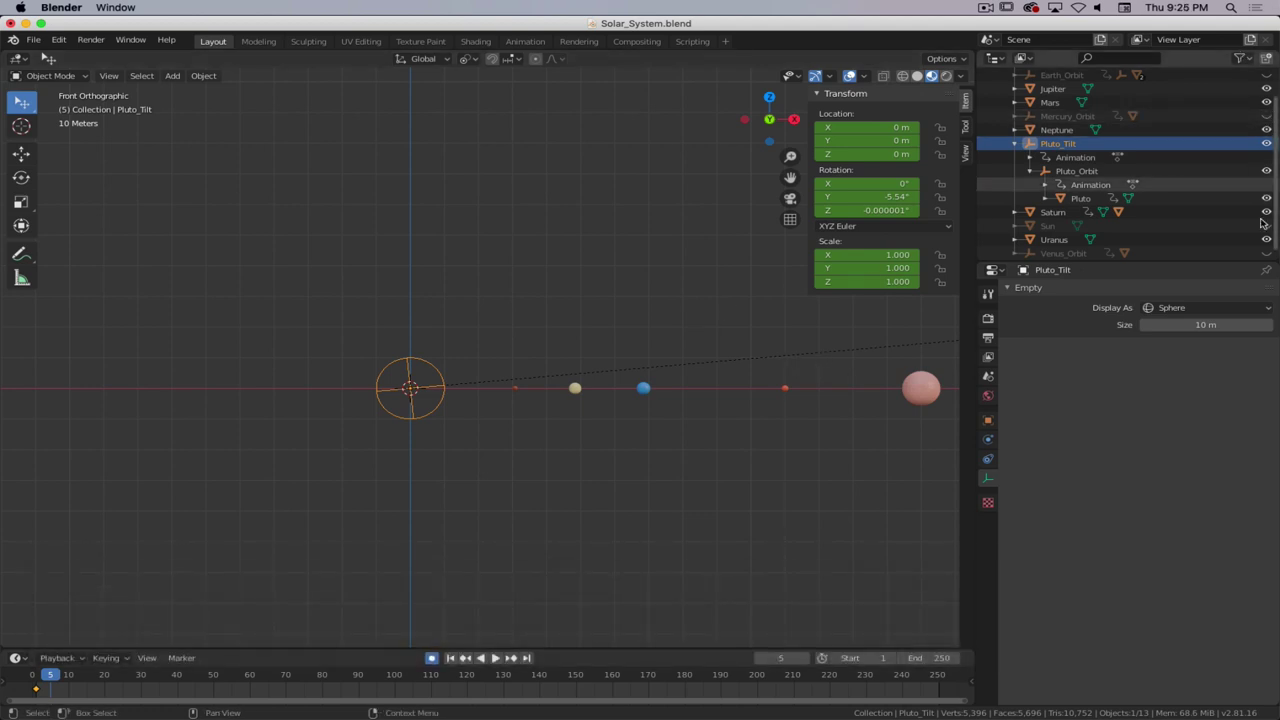
# - Unhide the Sun and orbit out of front view into a zoomed-out perspective
pyautogui.click(1265, 225)
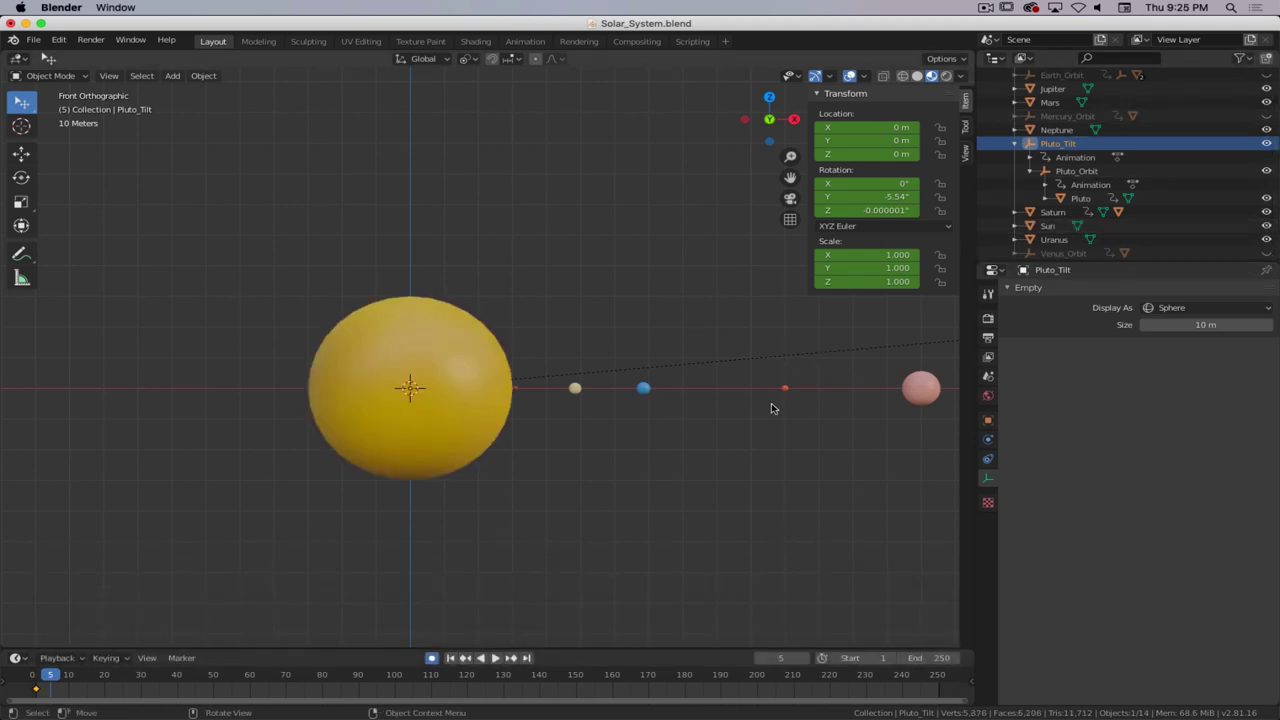
pyautogui.keyDown('alt'); pyautogui.moveTo(692, 380); pyautogui.dragTo(616, 357, button='middle'); pyautogui.keyUp('alt')
pyautogui.scroll(-2, 615, 357)
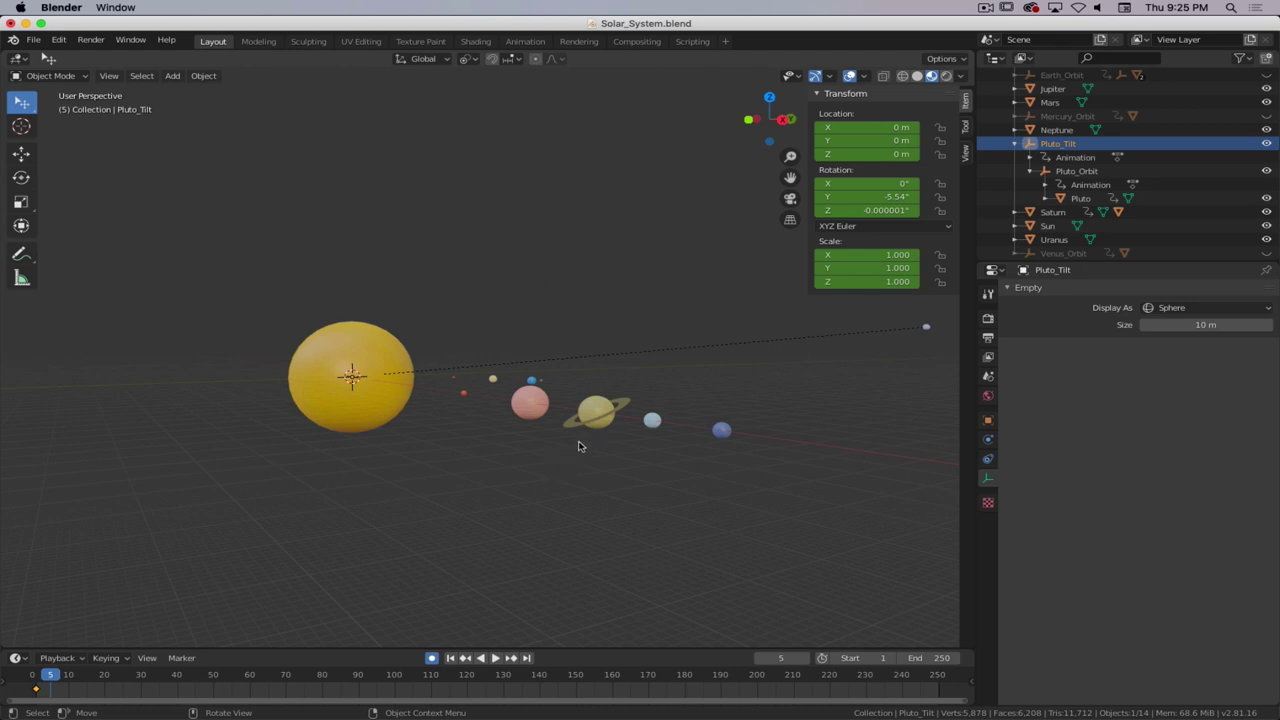
# - Play the animation while orbiting, then stop it and rewind to frame 1
pyautogui.press('space')
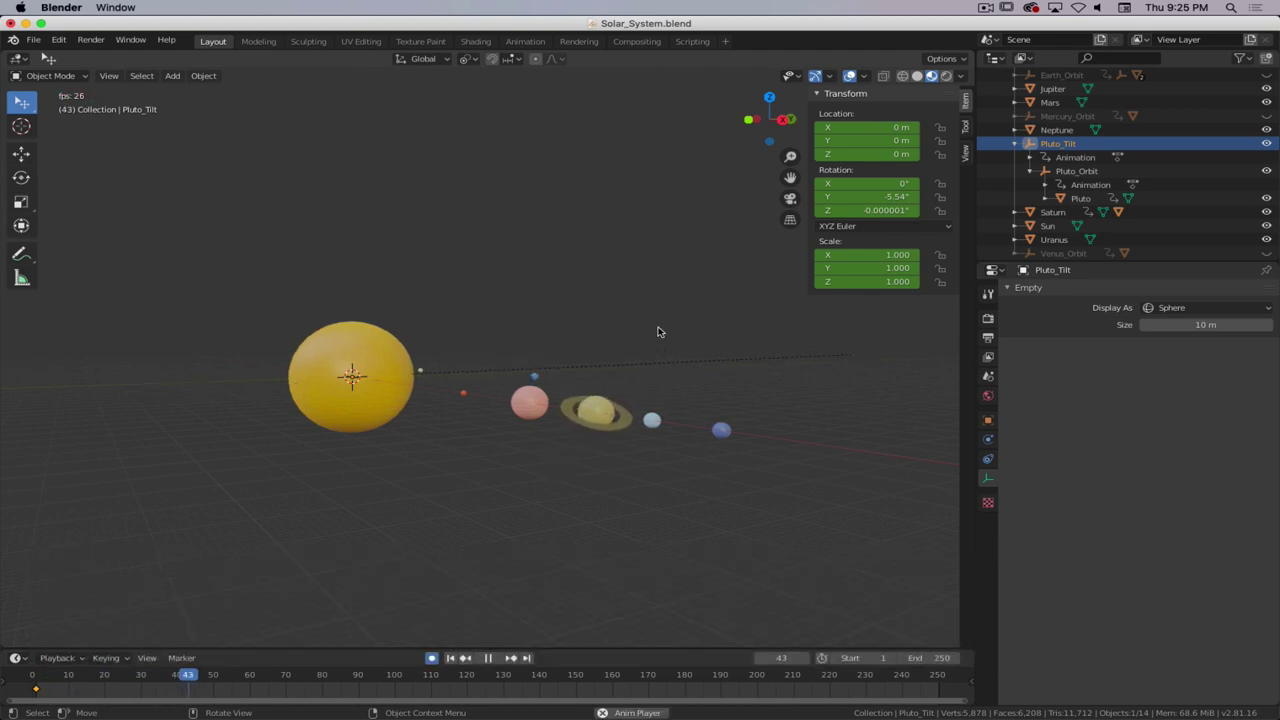
pyautogui.moveTo(491, 477)
pyautogui.mouseDown(button='middle')
pyautogui.moveTo(457, 471)
pyautogui.moveTo(531, 477)
pyautogui.moveTo(500, 486)
pyautogui.mouseUp(button='middle')
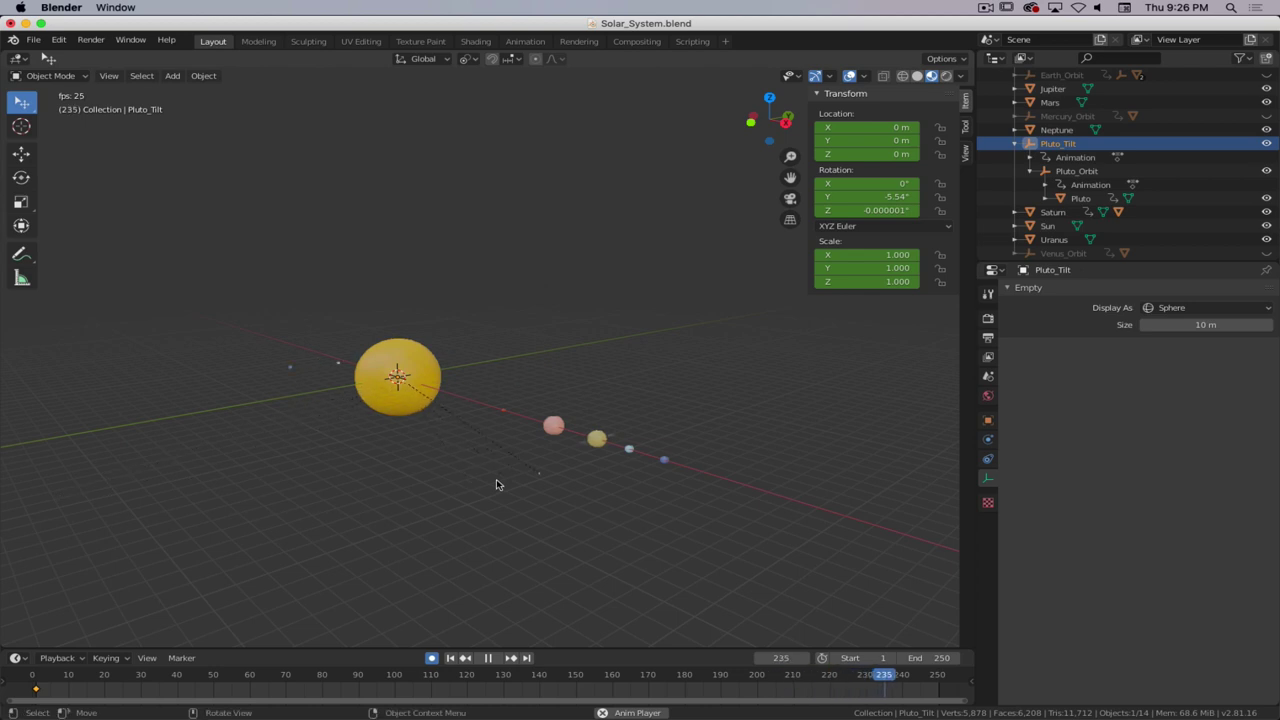
pyautogui.press('super+period')
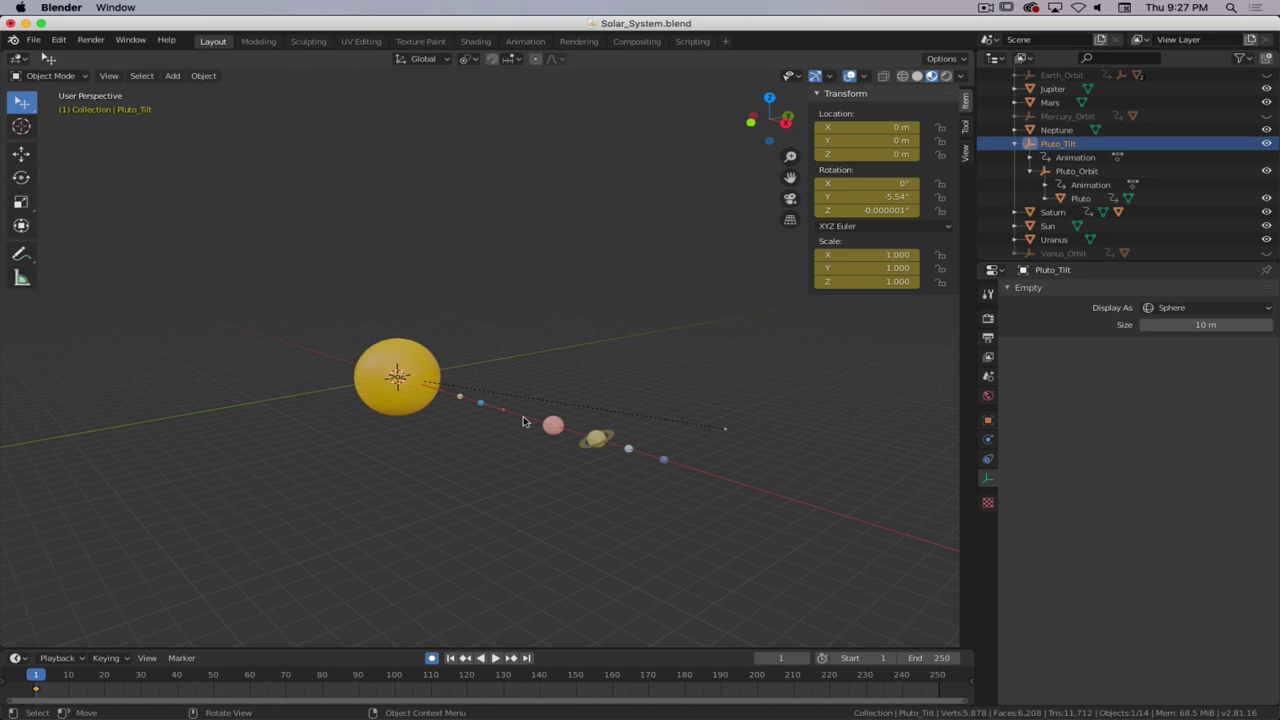
pyautogui.press('alt')
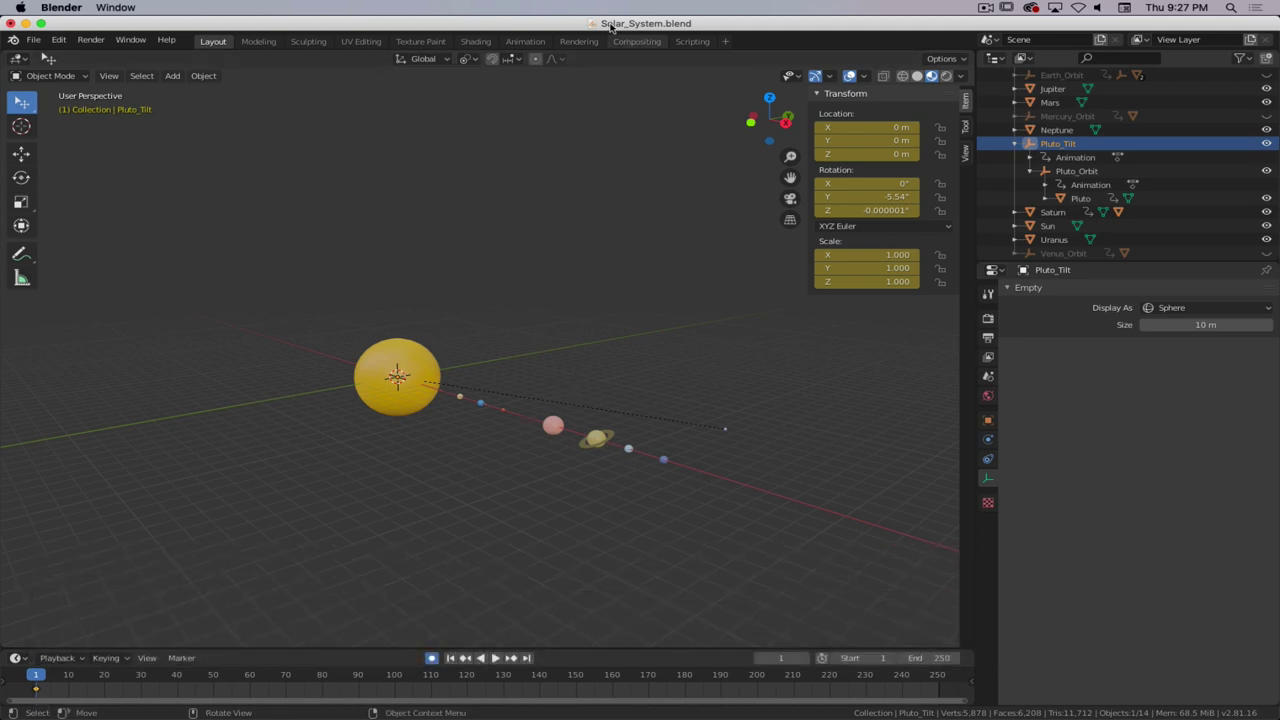
# - In rendered shading, set the World background colour value to 0 for pure black
pyautogui.press('z')
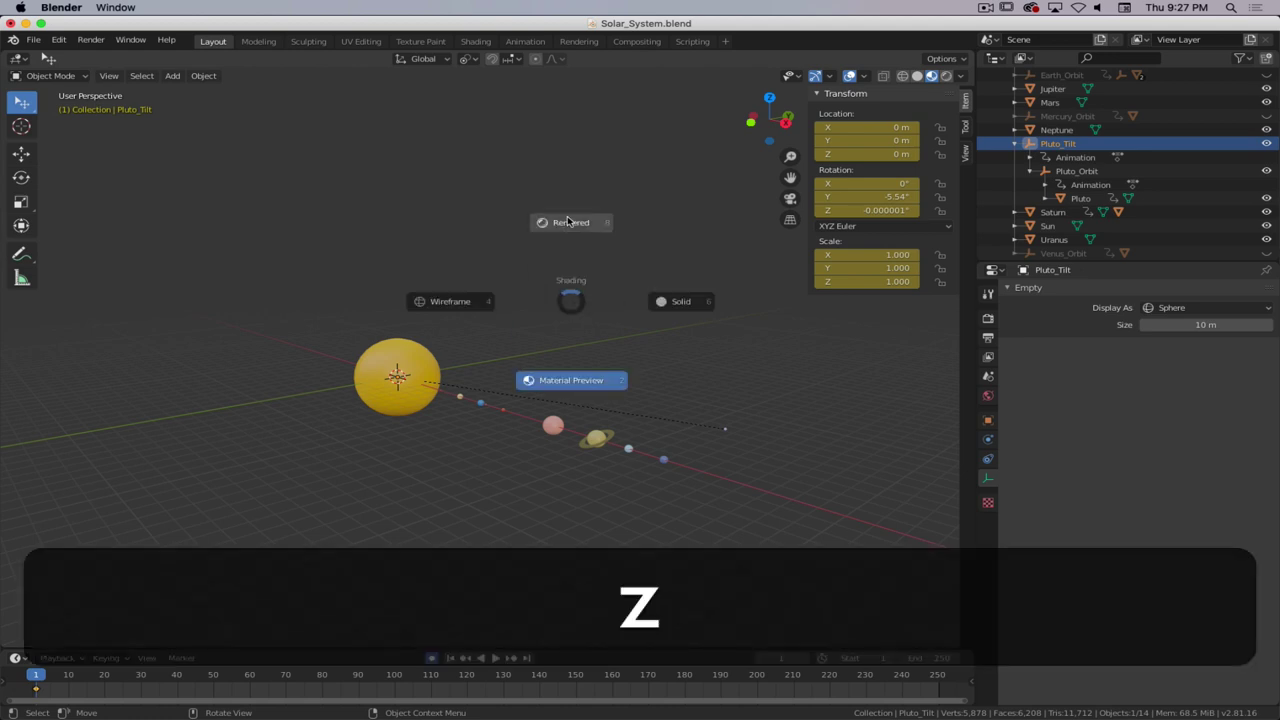
pyautogui.click(568, 222)
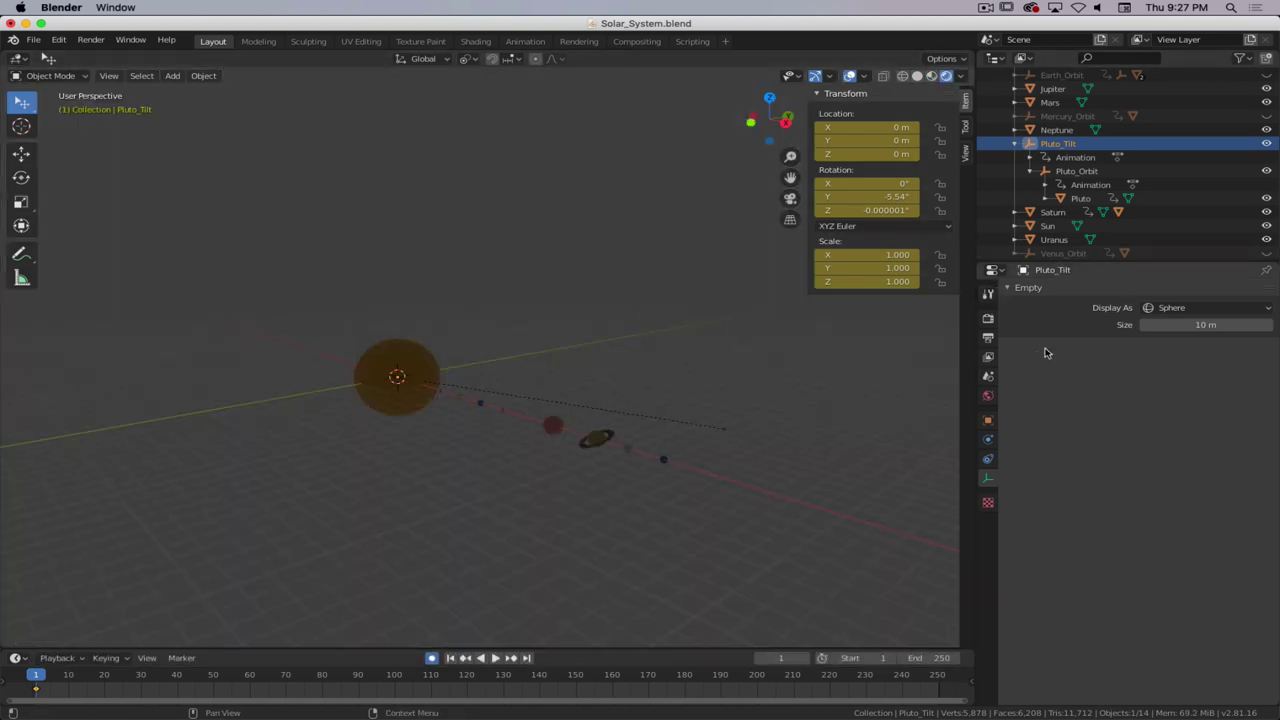
pyautogui.click(990, 318)
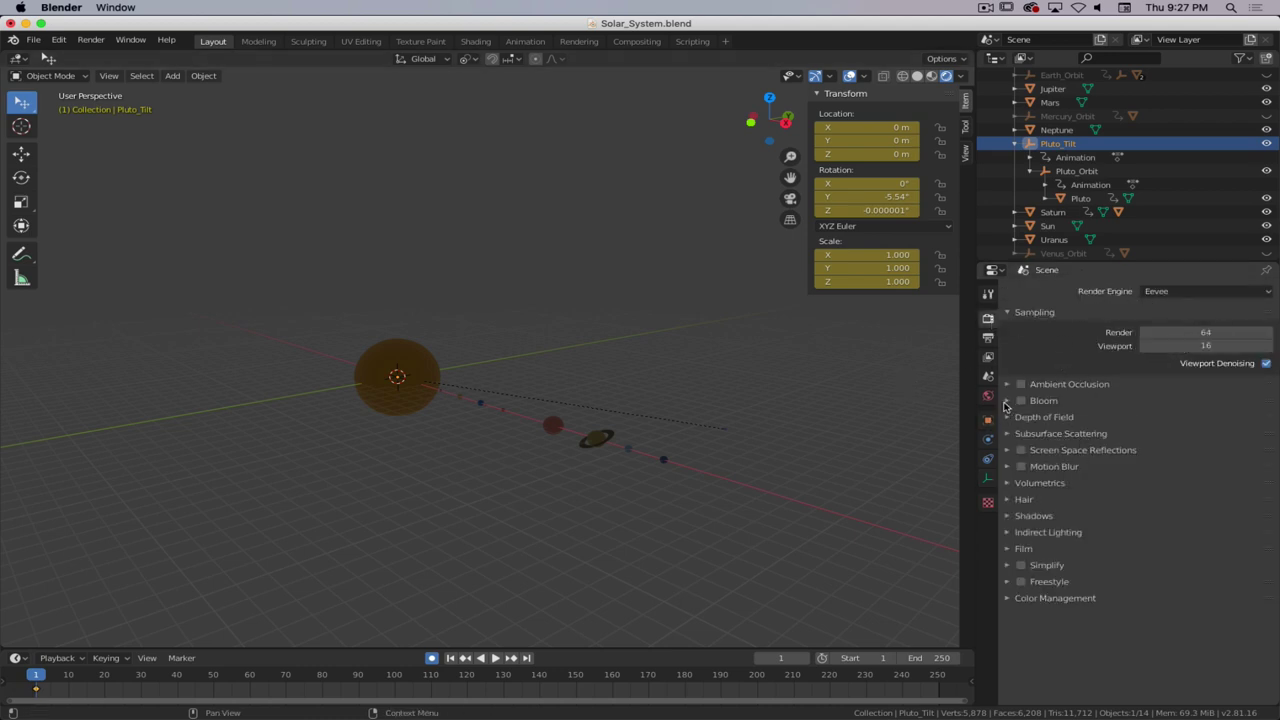
pyautogui.click(988, 398)
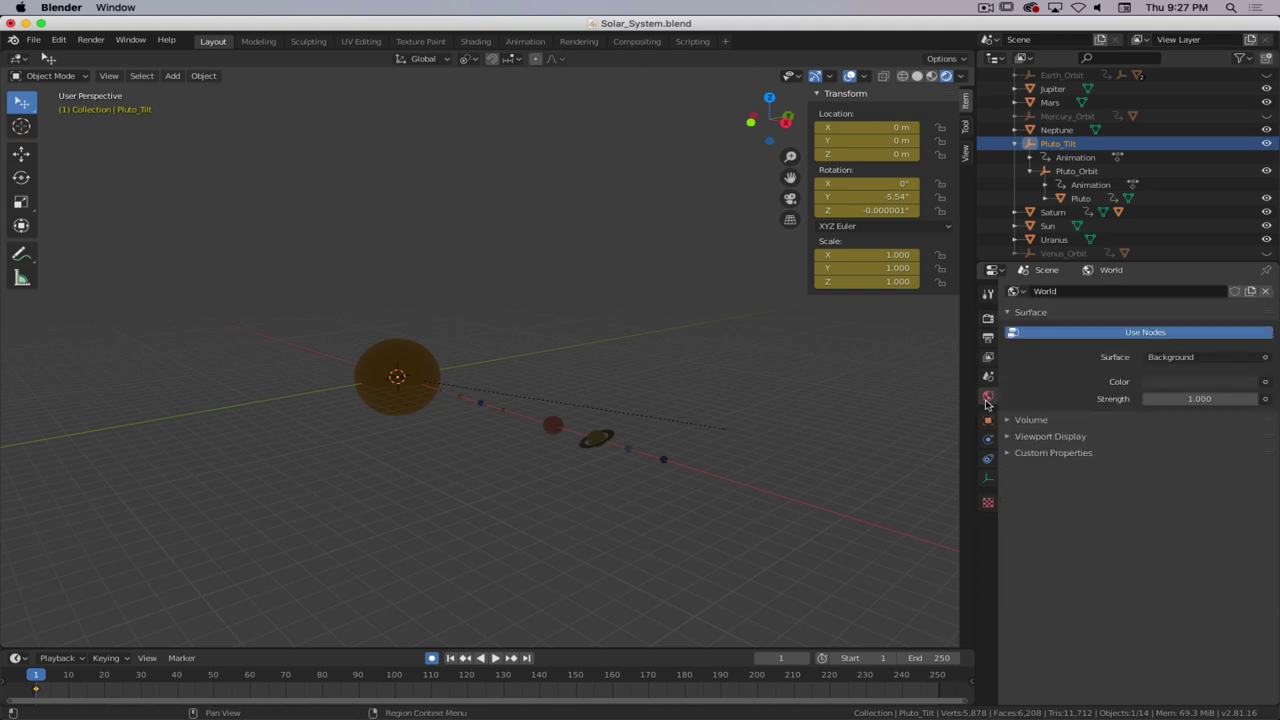
pyautogui.click(1183, 382)
pyautogui.moveTo(1245, 245); pyautogui.dragTo(1245, 284)
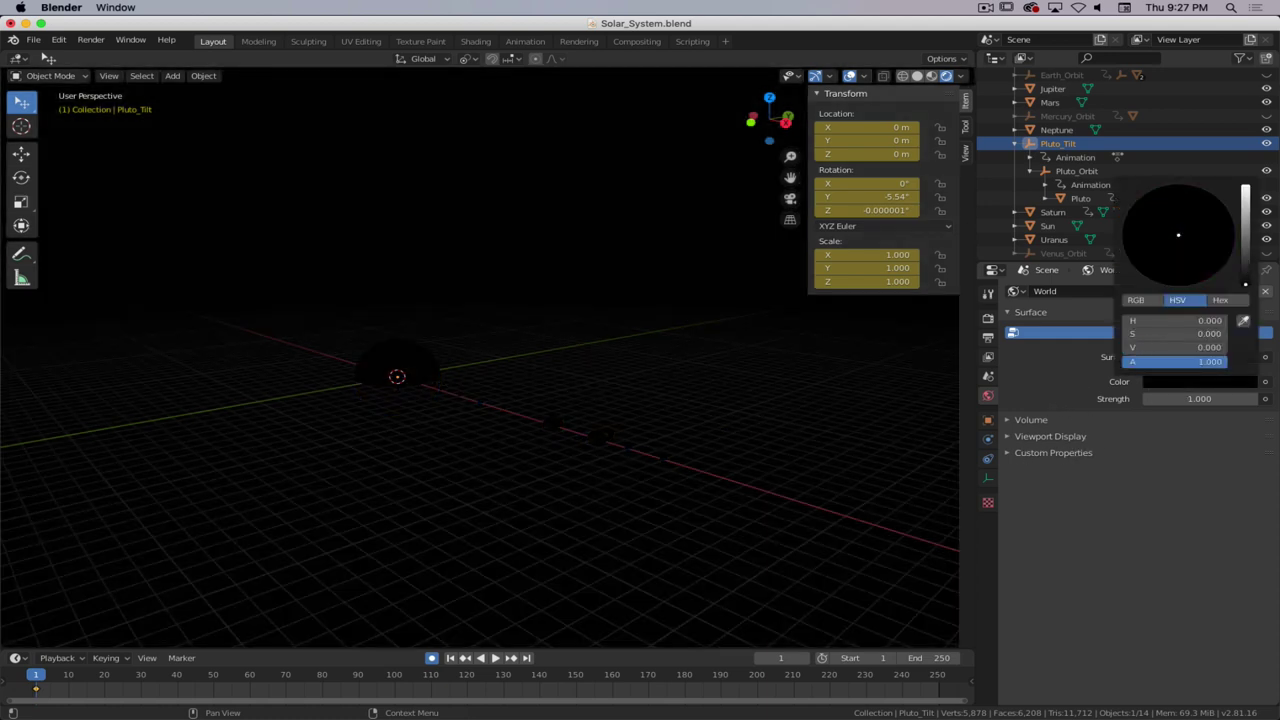
pyautogui.moveTo(1245, 284)
pyautogui.mouseDown()
pyautogui.moveTo(1245, 245)
pyautogui.moveTo(1245, 284)
pyautogui.mouseUp()
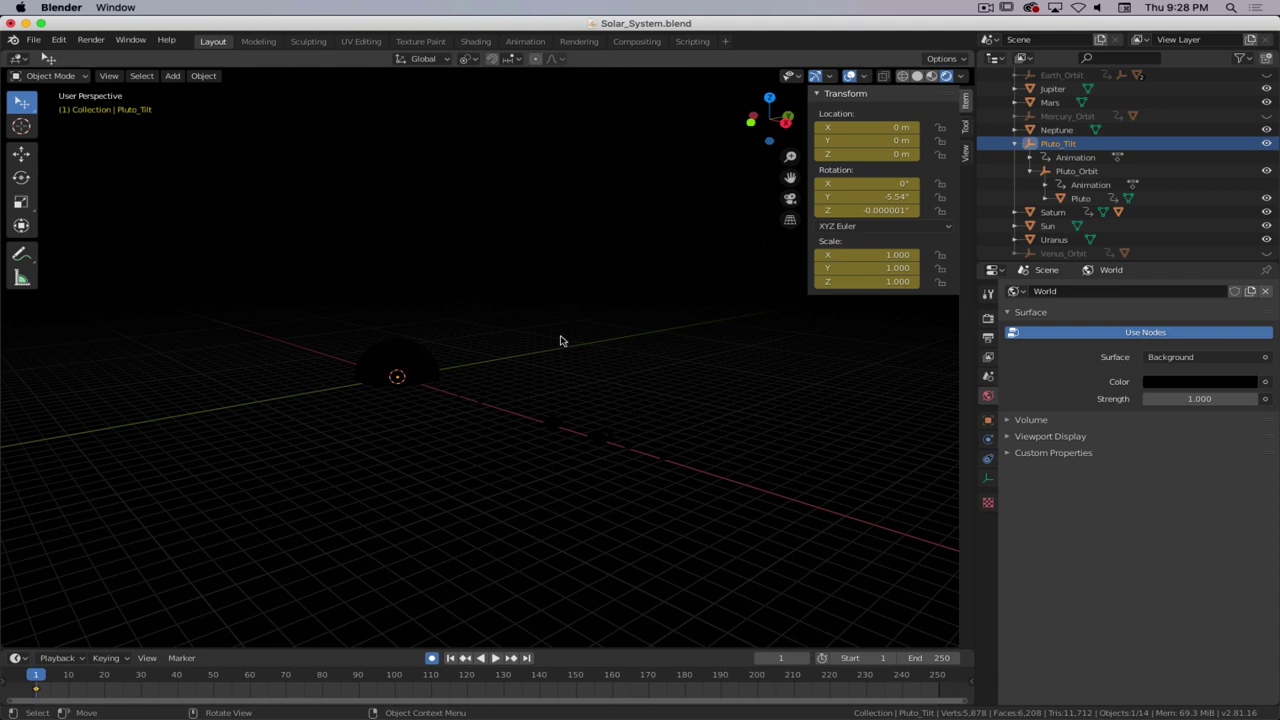
# - Return the viewport to solid shading
pyautogui.press('z')
pyautogui.click(688, 317)
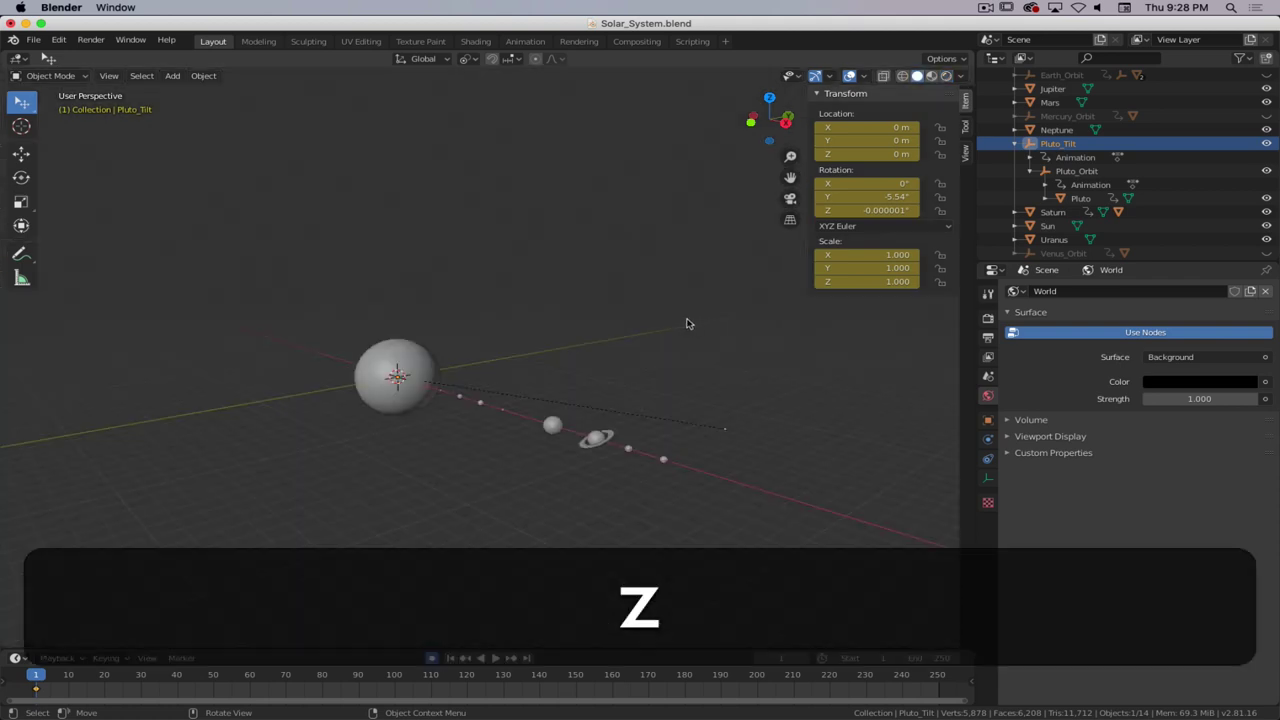
pyautogui.scroll(5, 536, 413)
pyautogui.scroll(-5, 495, 380)
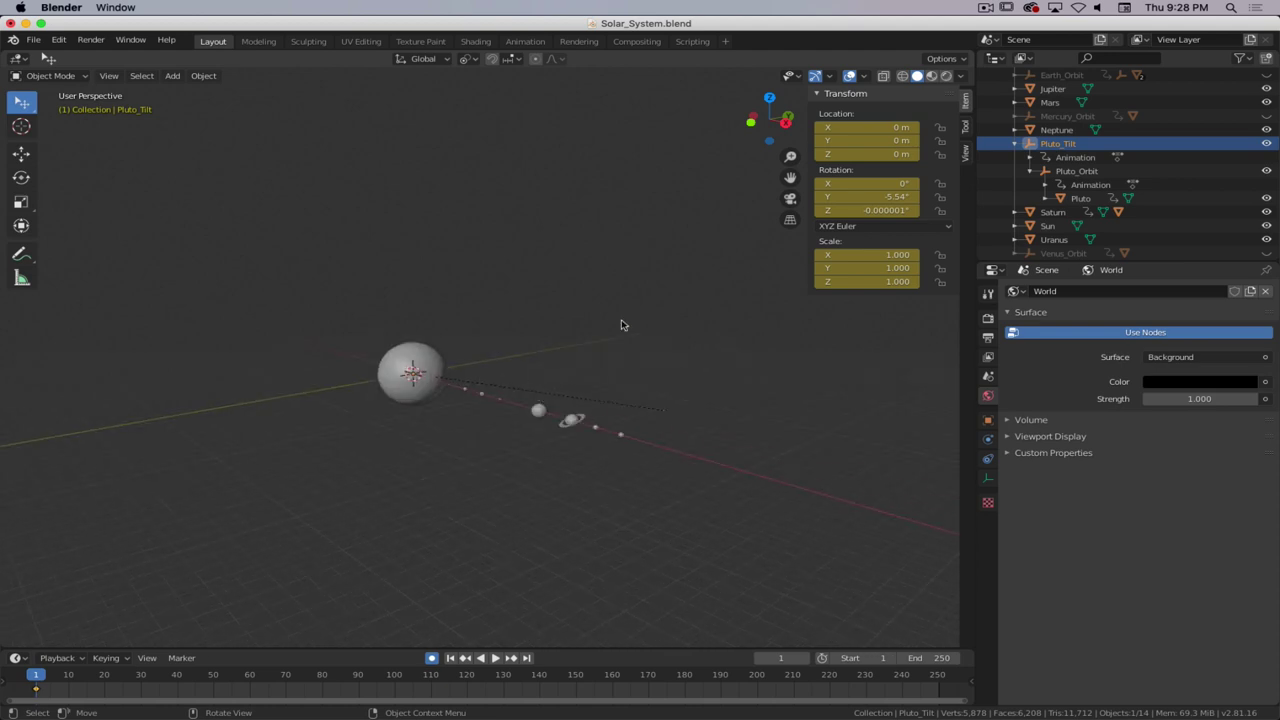
pyautogui.hotkey('shift', 'a')
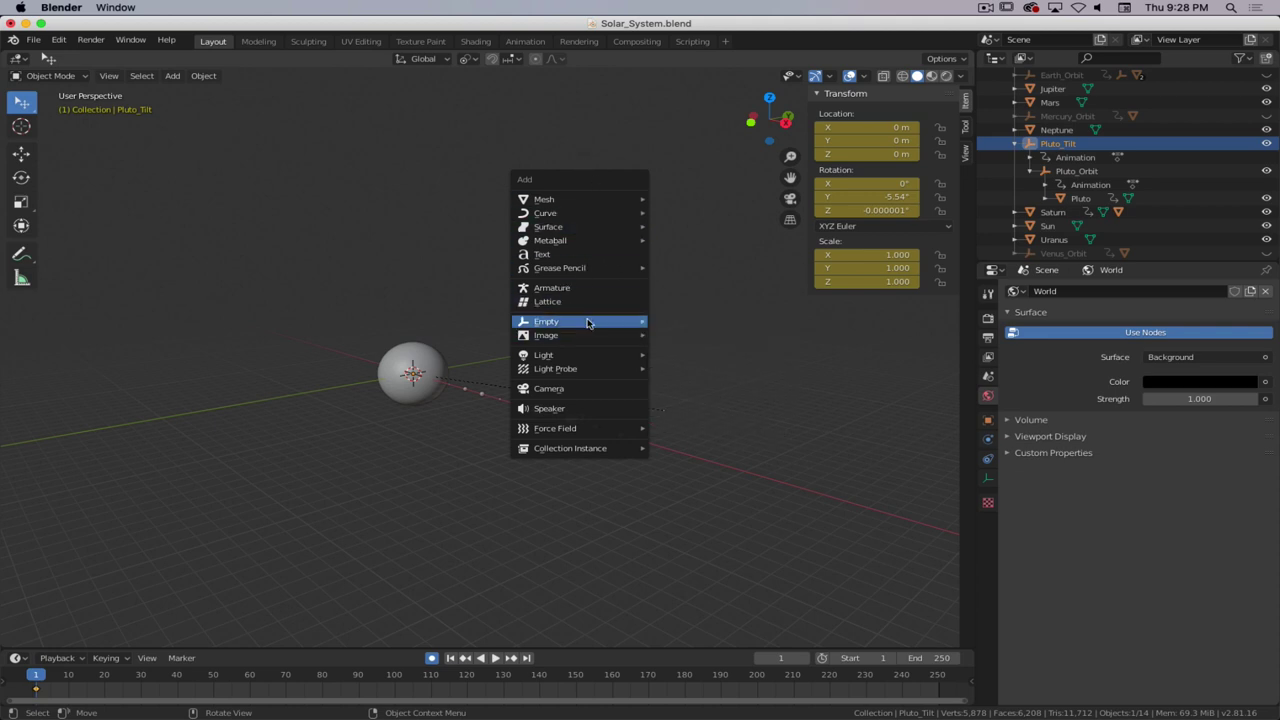
# - Add a second Sun light, Sun.001, to the scene
pyautogui.moveTo(597, 357)
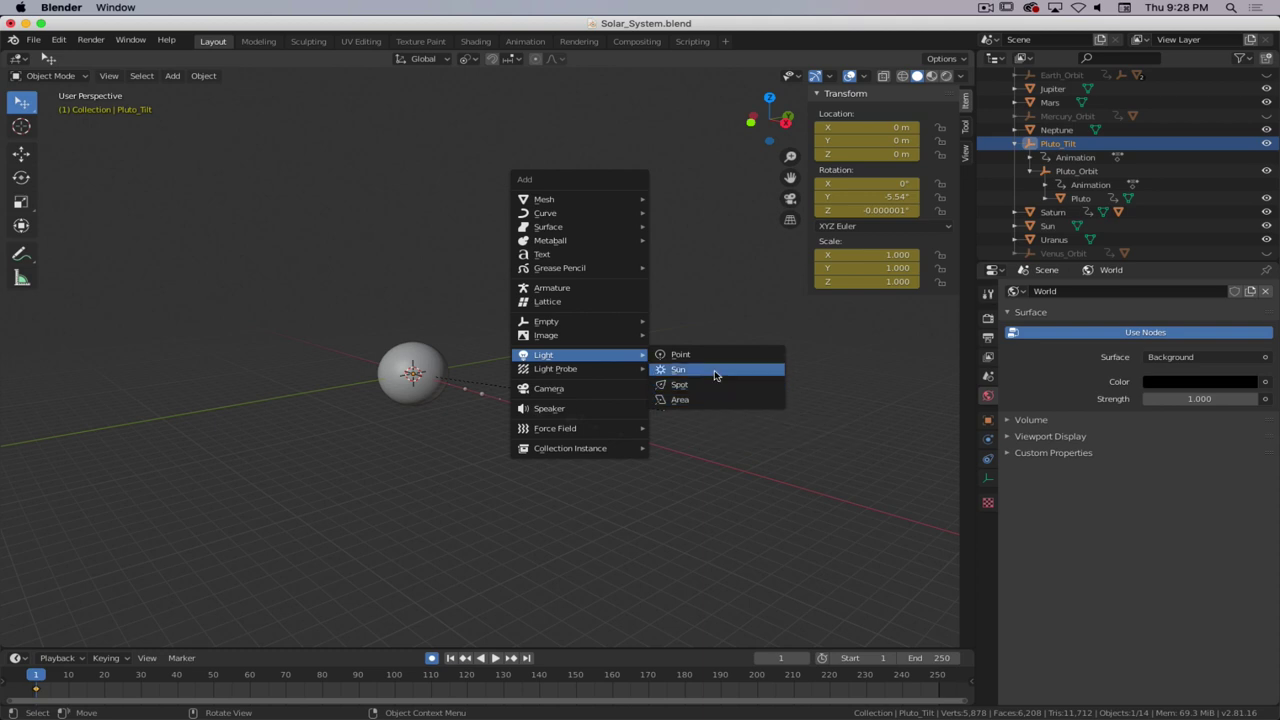
pyautogui.click(676, 369)
pyautogui.press('w')
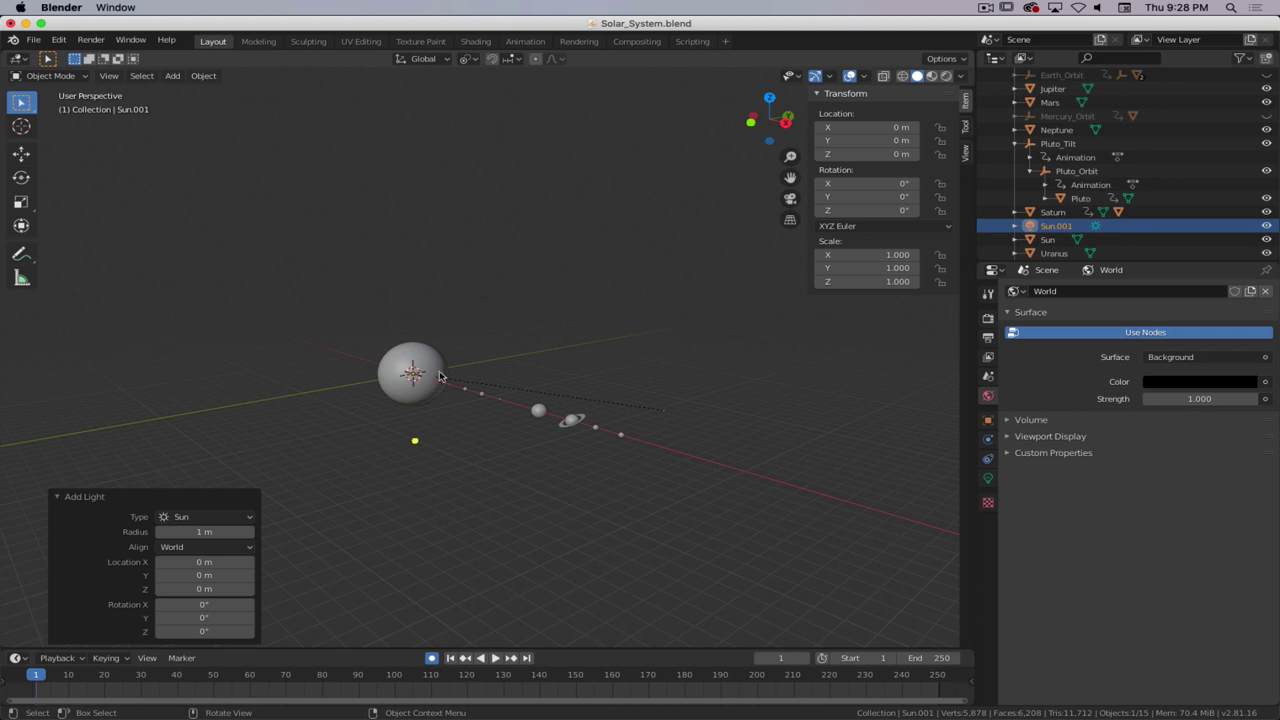
pyautogui.press('w')
pyautogui.press('w')
pyautogui.press('w')
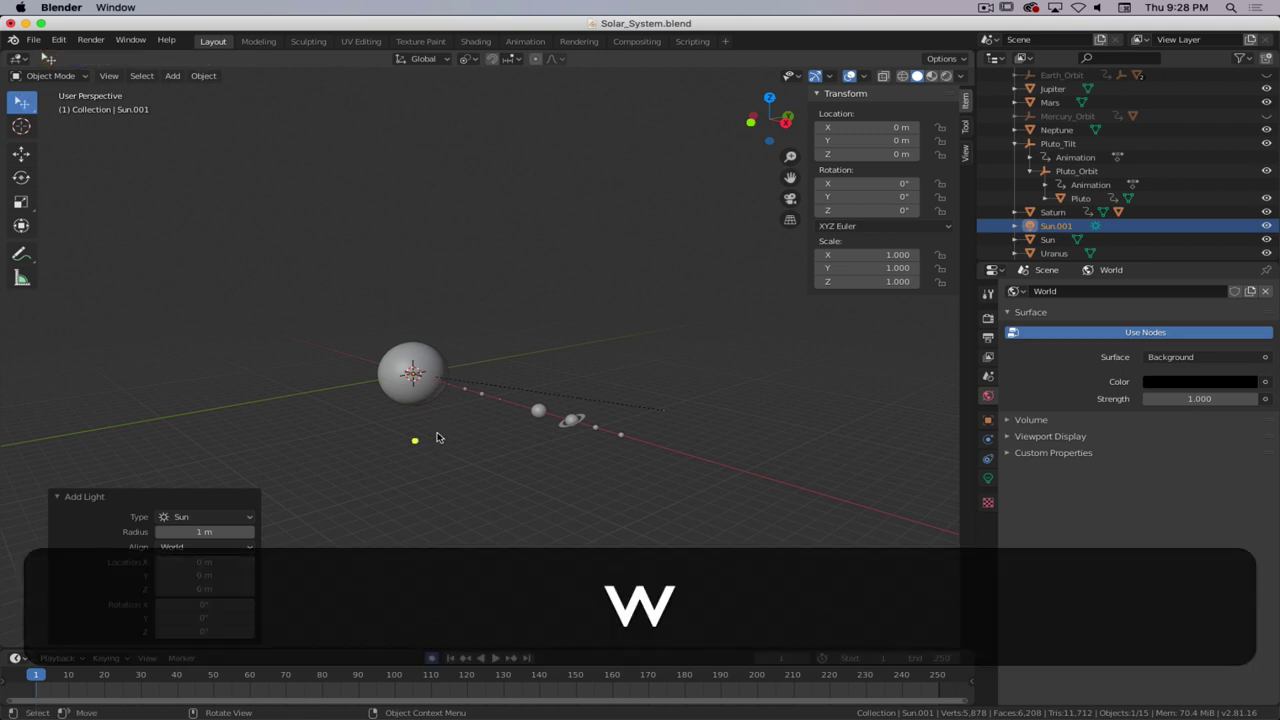
pyautogui.press('w')
# - Move Sun.001 to about X 23.5, Y 69.8, Z 122 m, leaving its rotation unchanged
pyautogui.press('g')
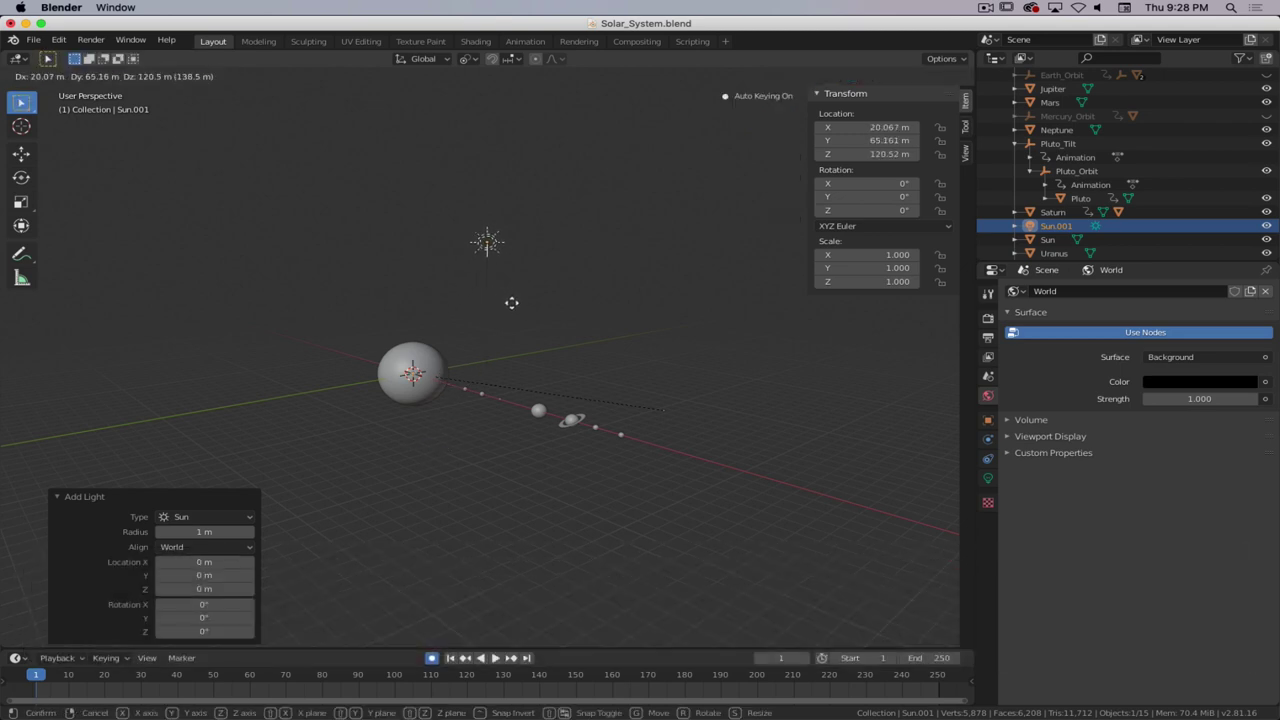
pyautogui.click(513, 301)
pyautogui.moveTo(586, 303); pyautogui.dragTo(660, 310, button='middle')
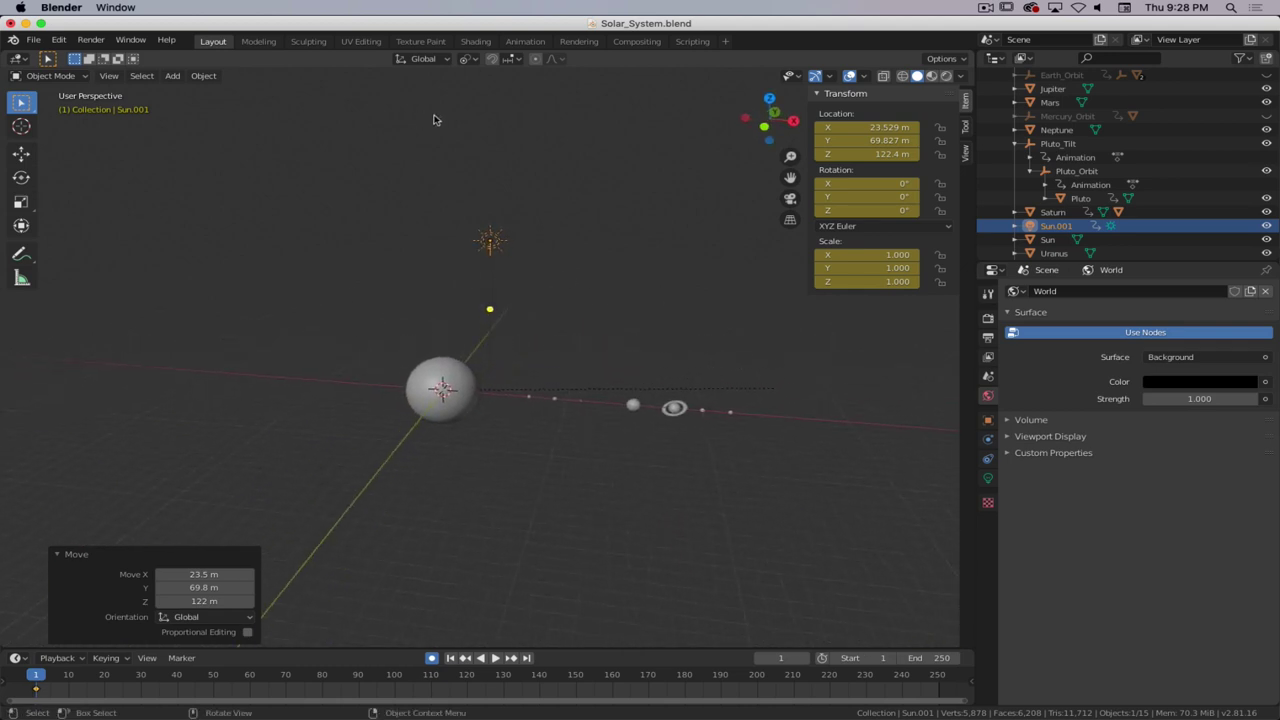
pyautogui.scroll(5, 506, 237)
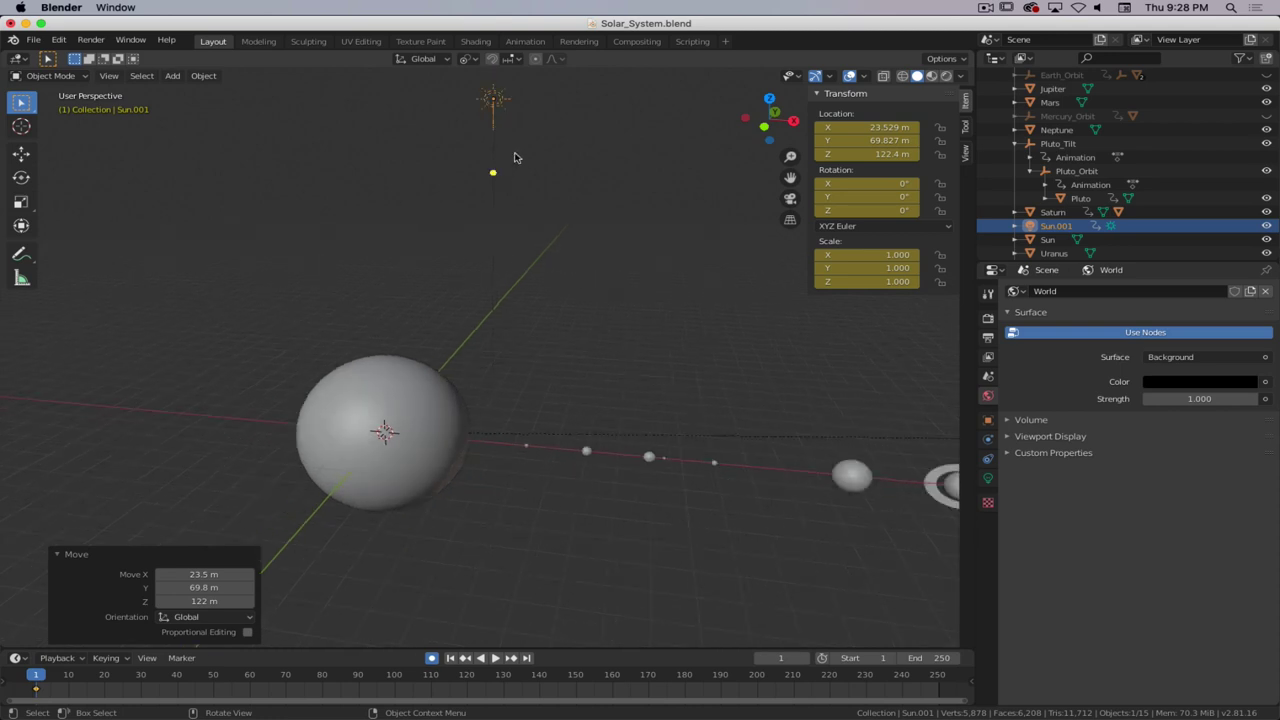
pyautogui.press('KP_Decimal')
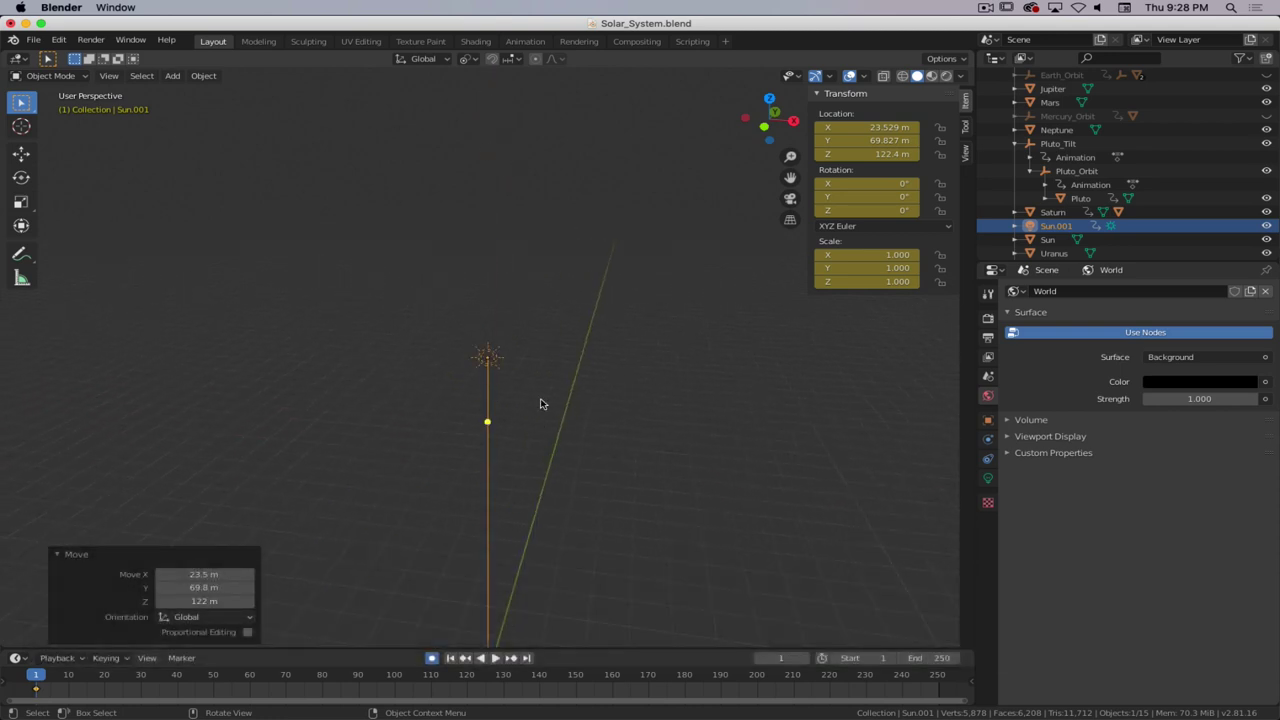
pyautogui.scroll(-5, 522, 435)
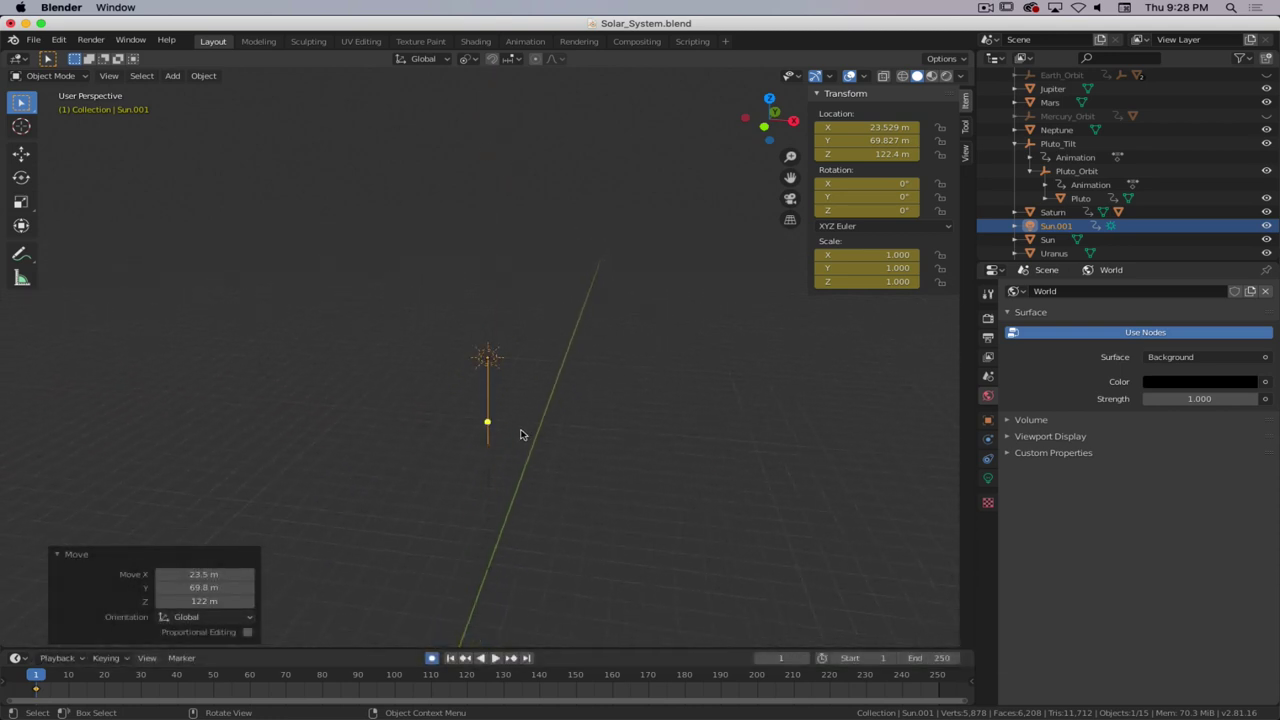
pyautogui.scroll(-1, 520, 434)
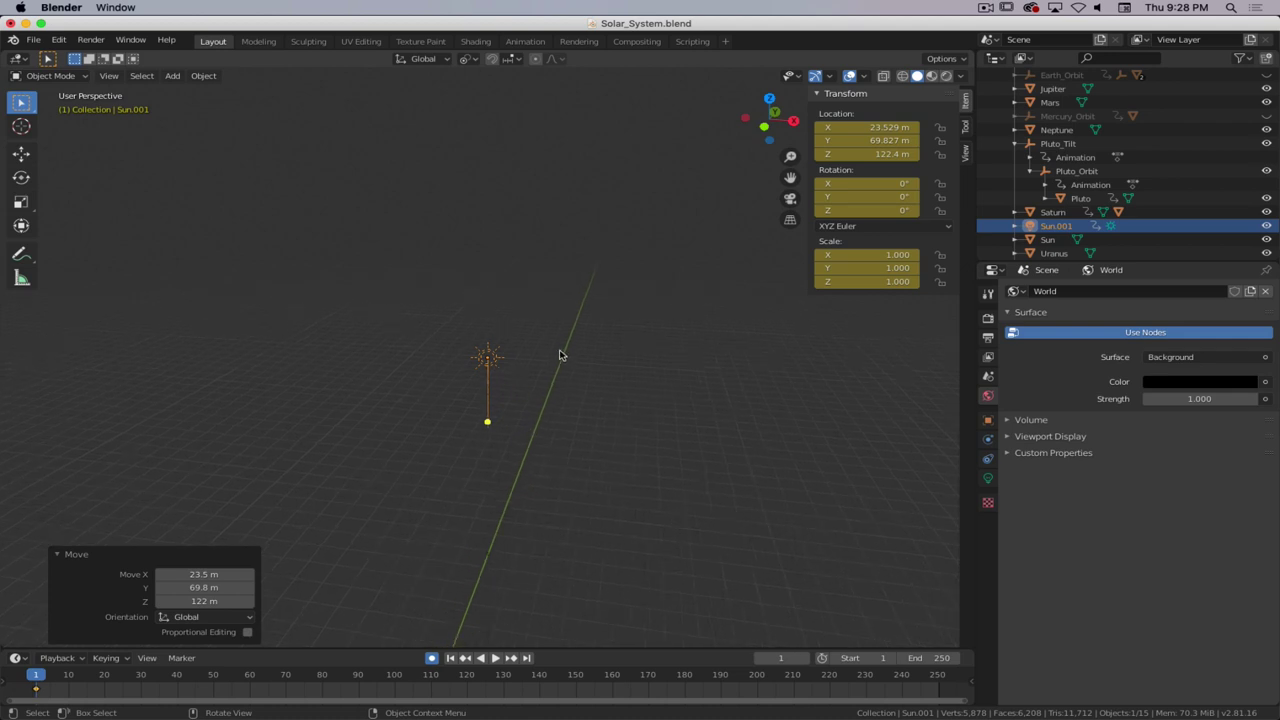
pyautogui.scroll(-3, 555, 380)
pyautogui.press('r')
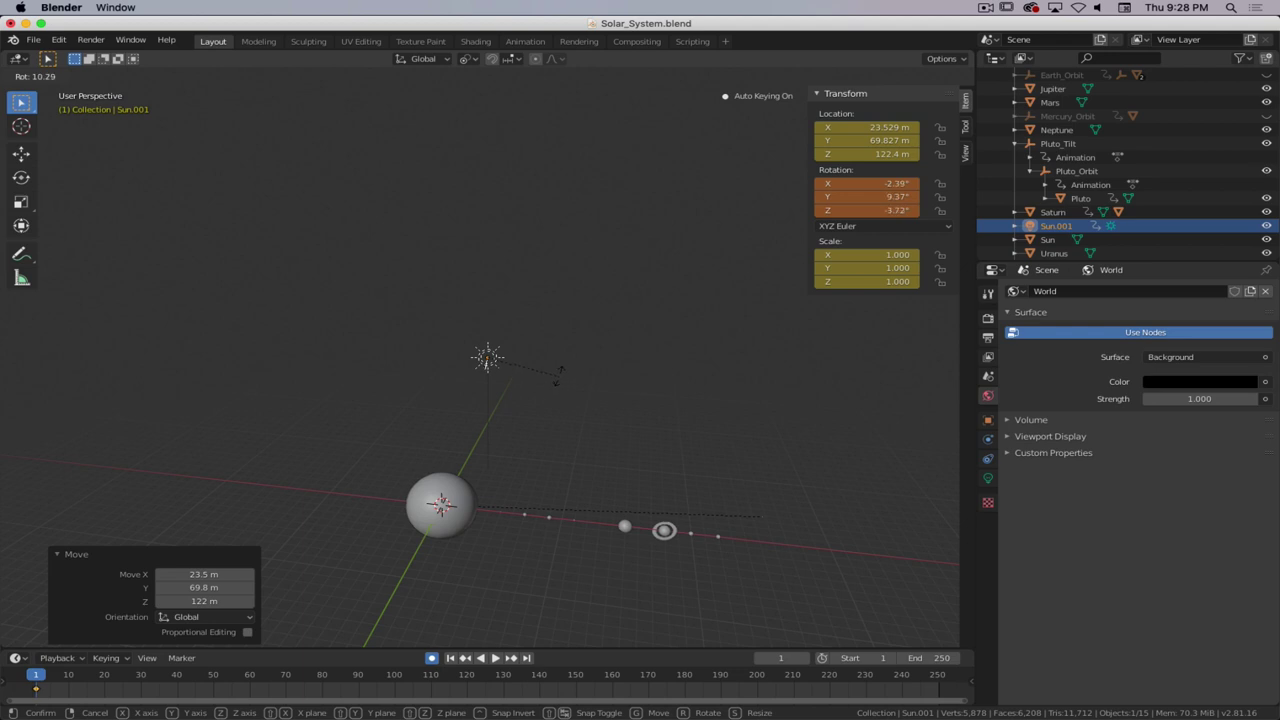
pyautogui.press('Escape')
# - In rendered front view, trackball-rotate Sun.001 to roughly X 38.3°, Y -25.5°, Z 66.2°
pyautogui.press('z')
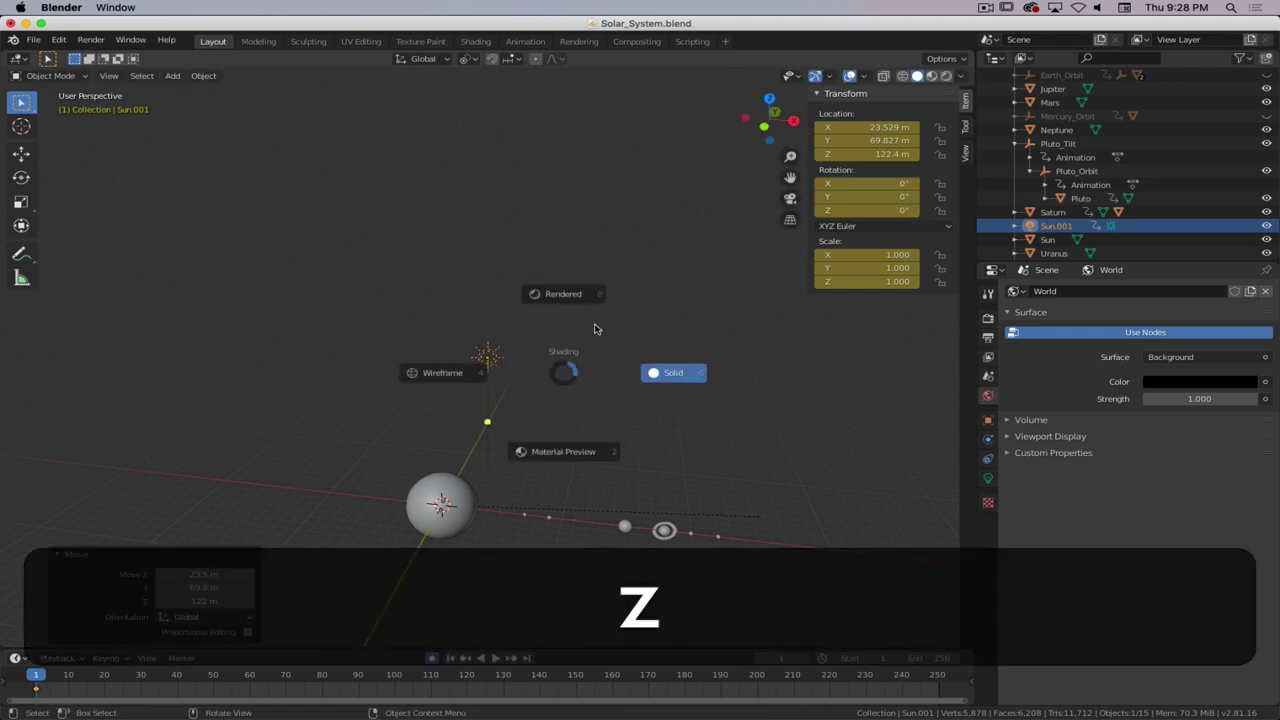
pyautogui.click(574, 305)
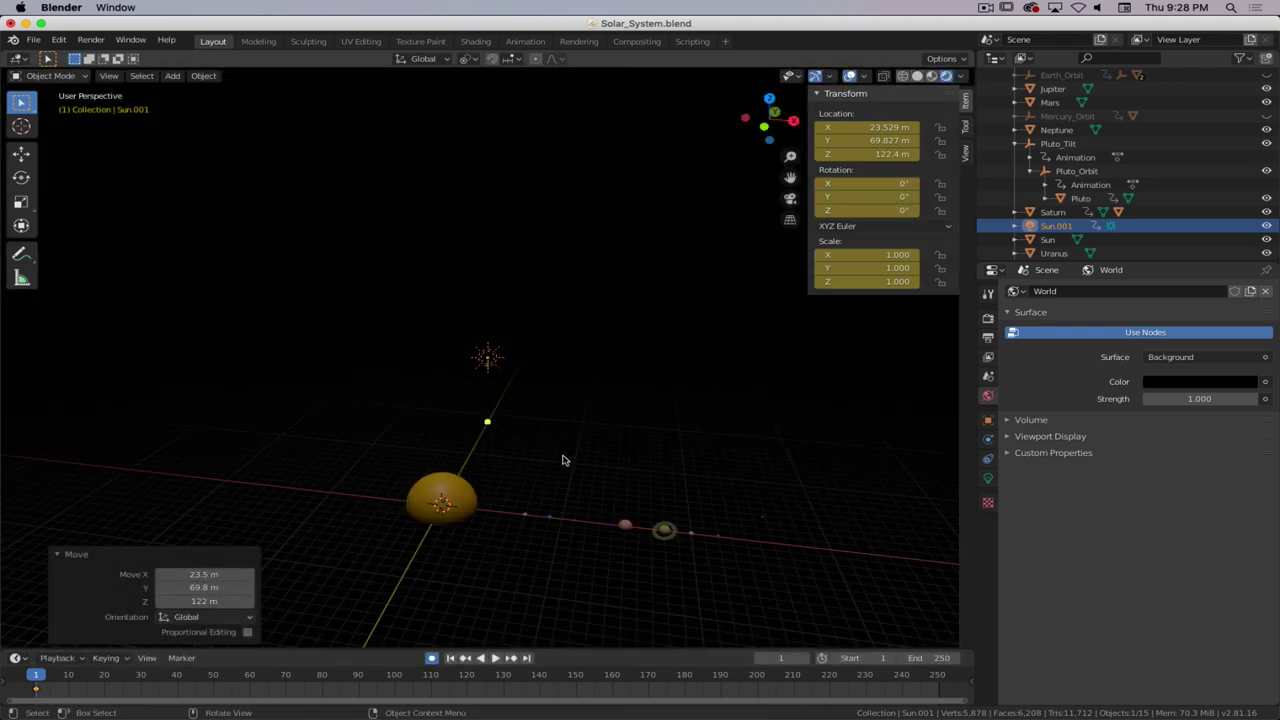
pyautogui.press('1')
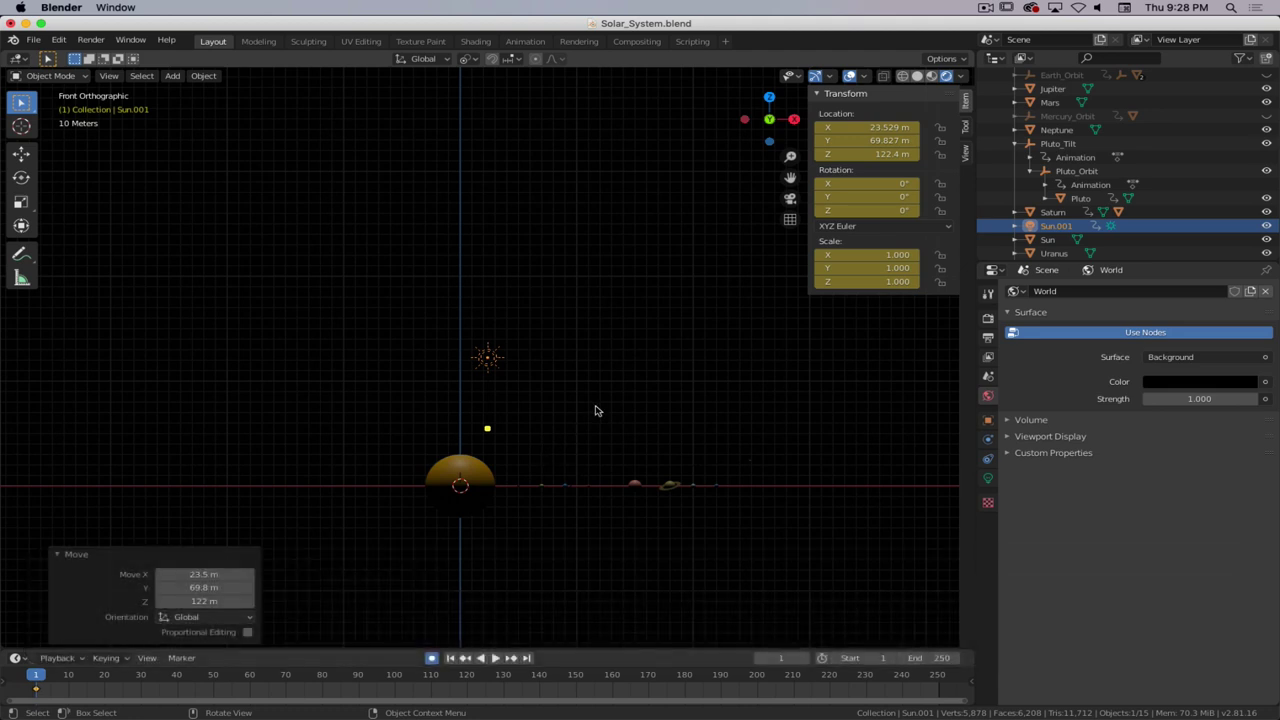
pyautogui.press('r')
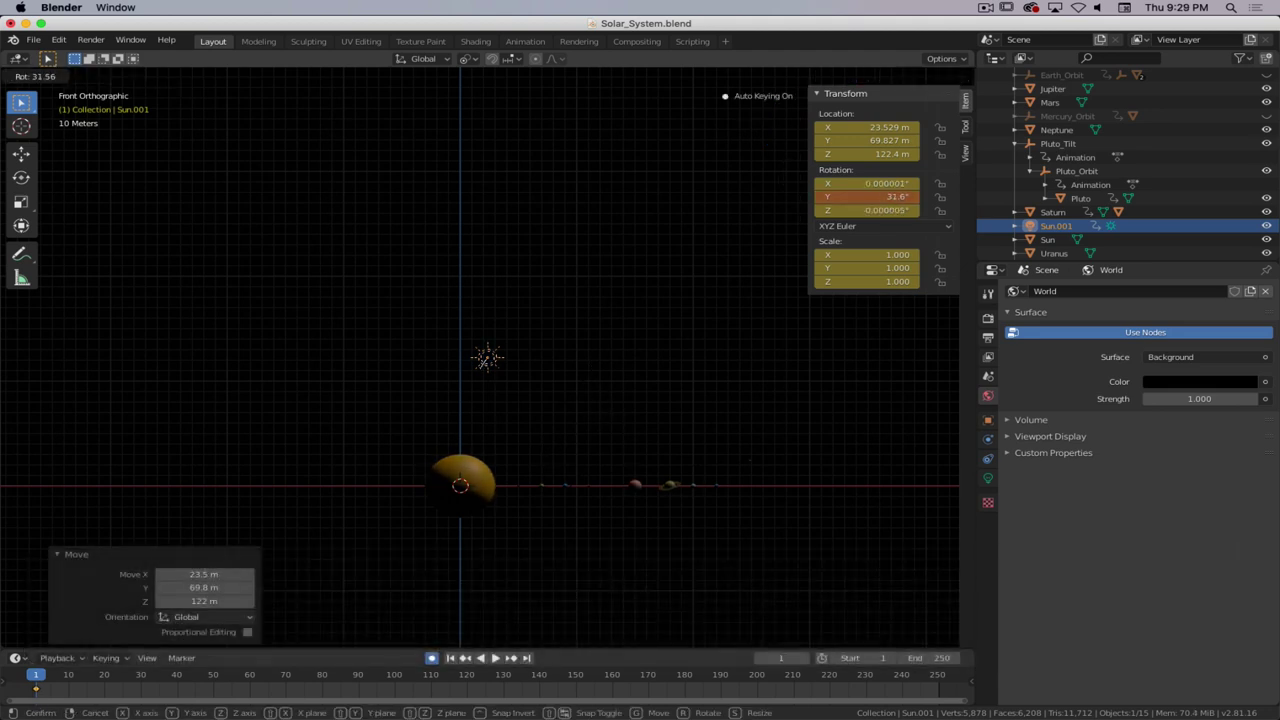
pyautogui.press('r')
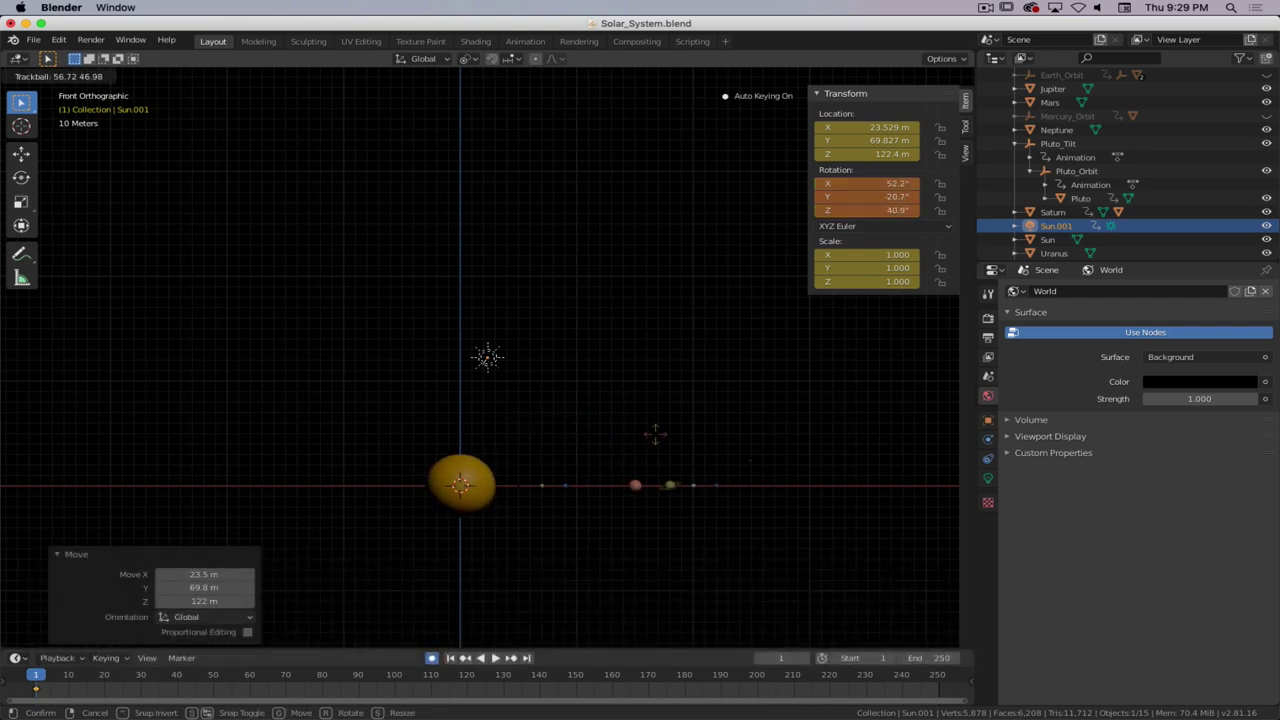
pyautogui.click(687, 425)
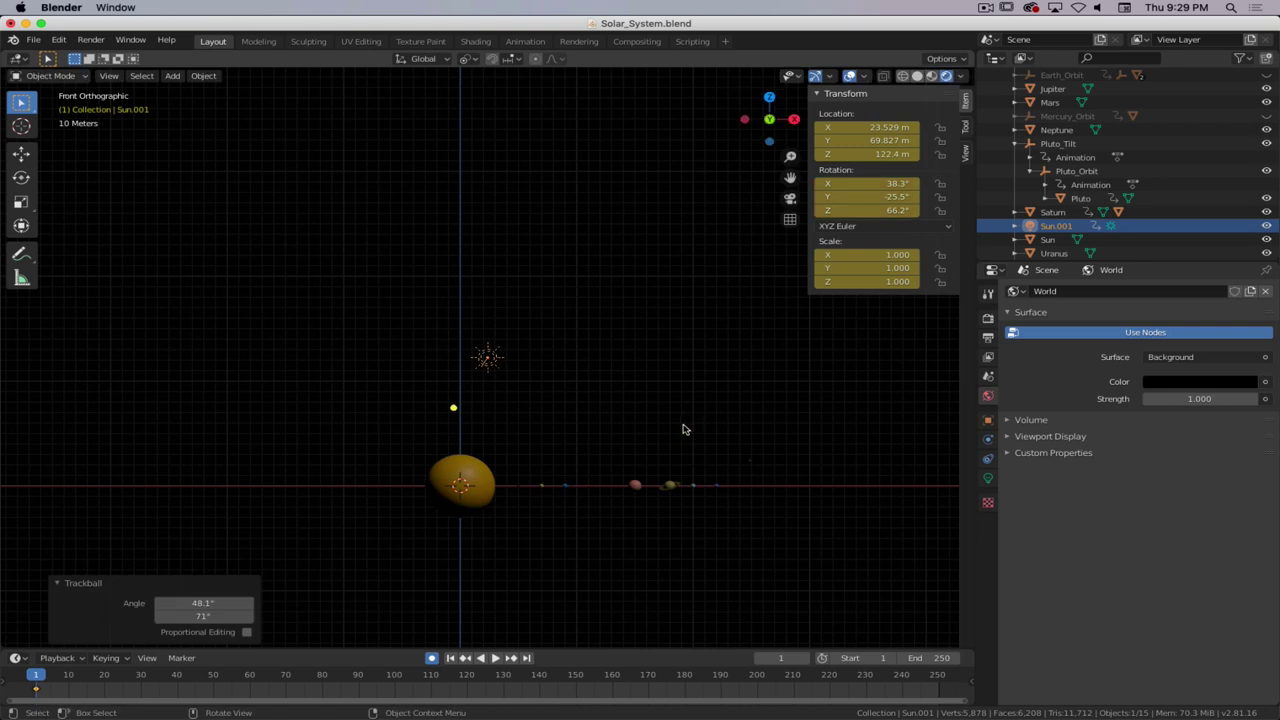
# - Centre the sun and planets in view, then bring up the Firefox planets reference image
pyautogui.scroll(4, 683, 428)
pyautogui.keyDown('shift'); pyautogui.moveTo(694, 480); pyautogui.dragTo(491, 271, button='middle'); pyautogui.keyUp('shift')
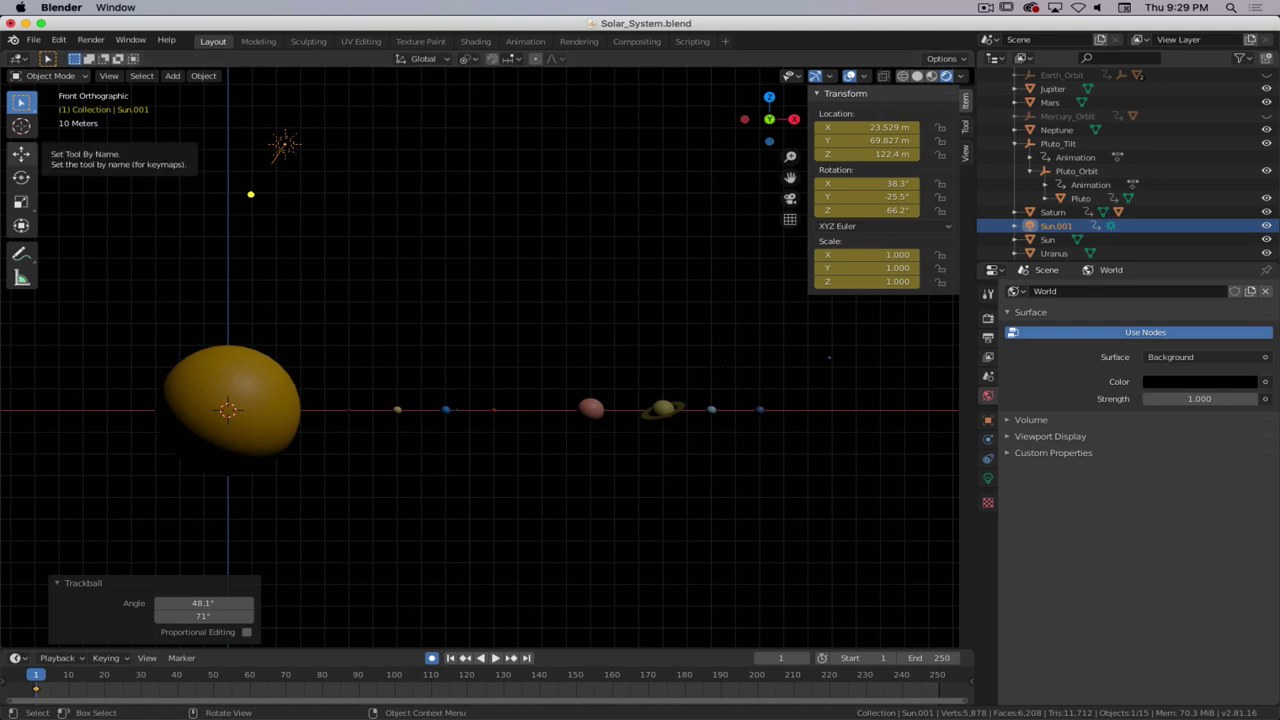
pyautogui.press('super+Tab')
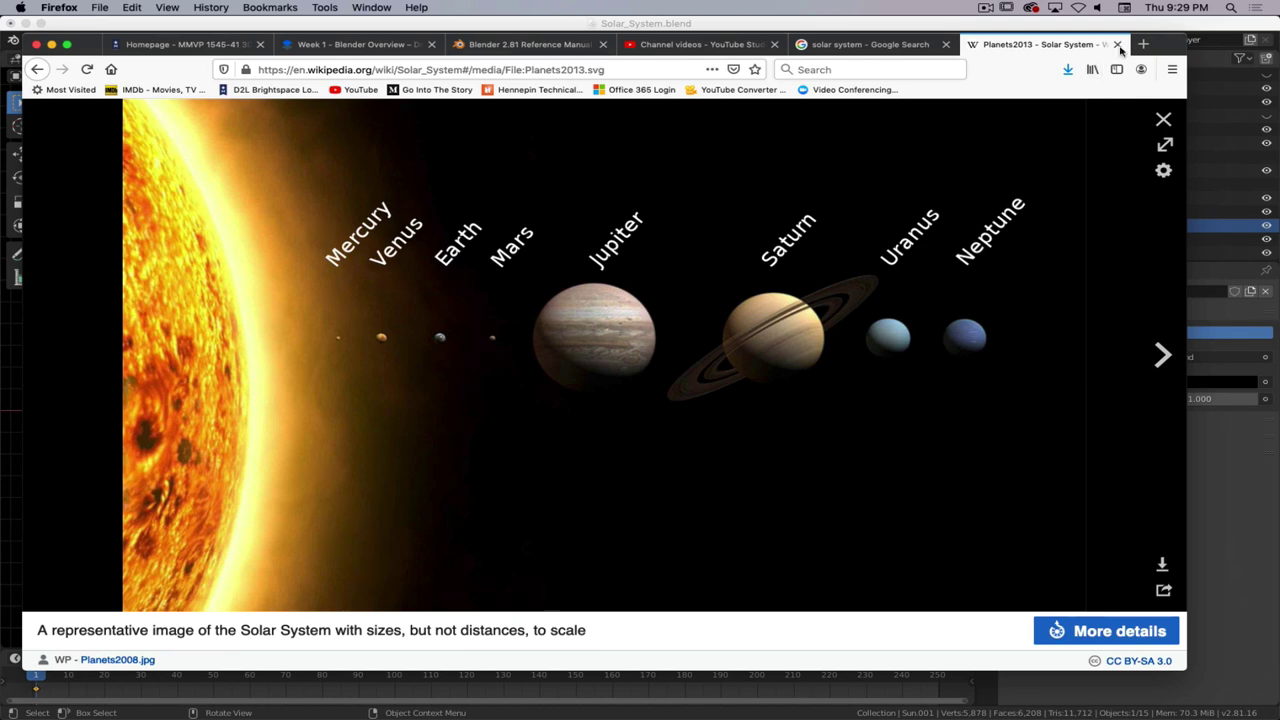
# - Hide the Firefox Planets2013 reference window to reveal the Blender scene
pyautogui.doubleClick(1168, 46)
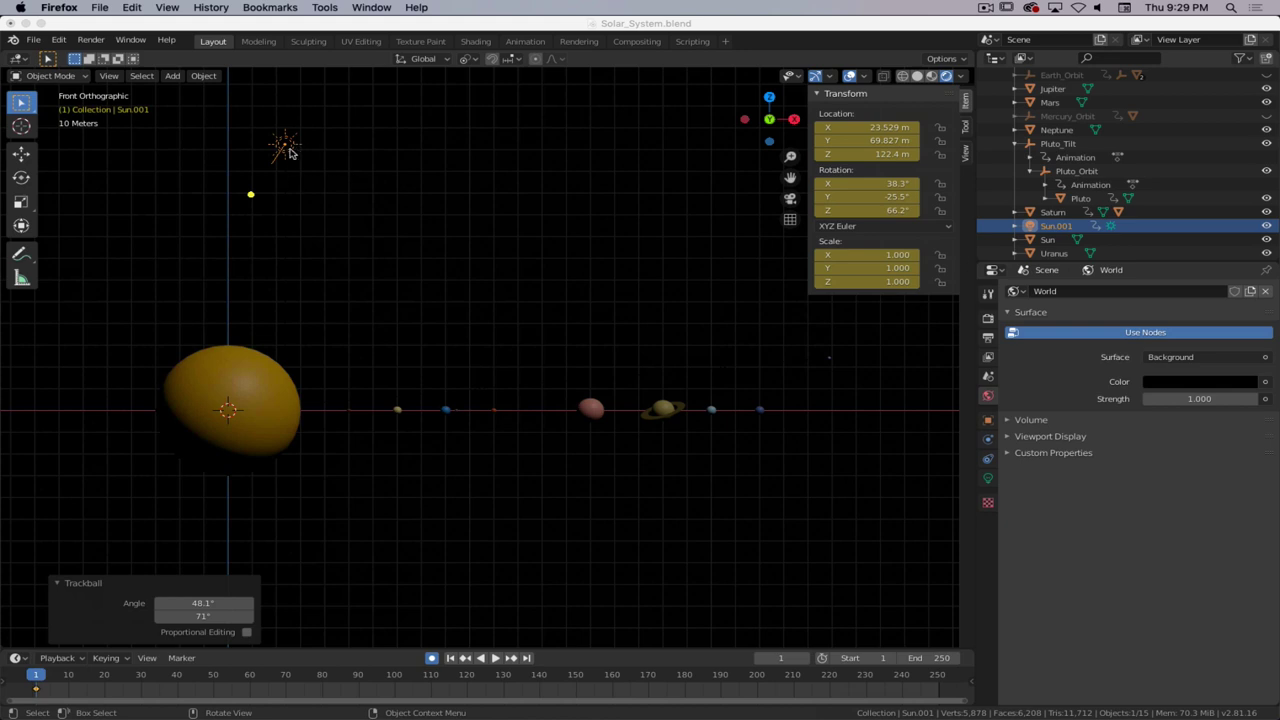
# - Hide the Sun.001 copy and select the original Sun sphere
pyautogui.click(1267, 227)
pyautogui.click(1267, 227)
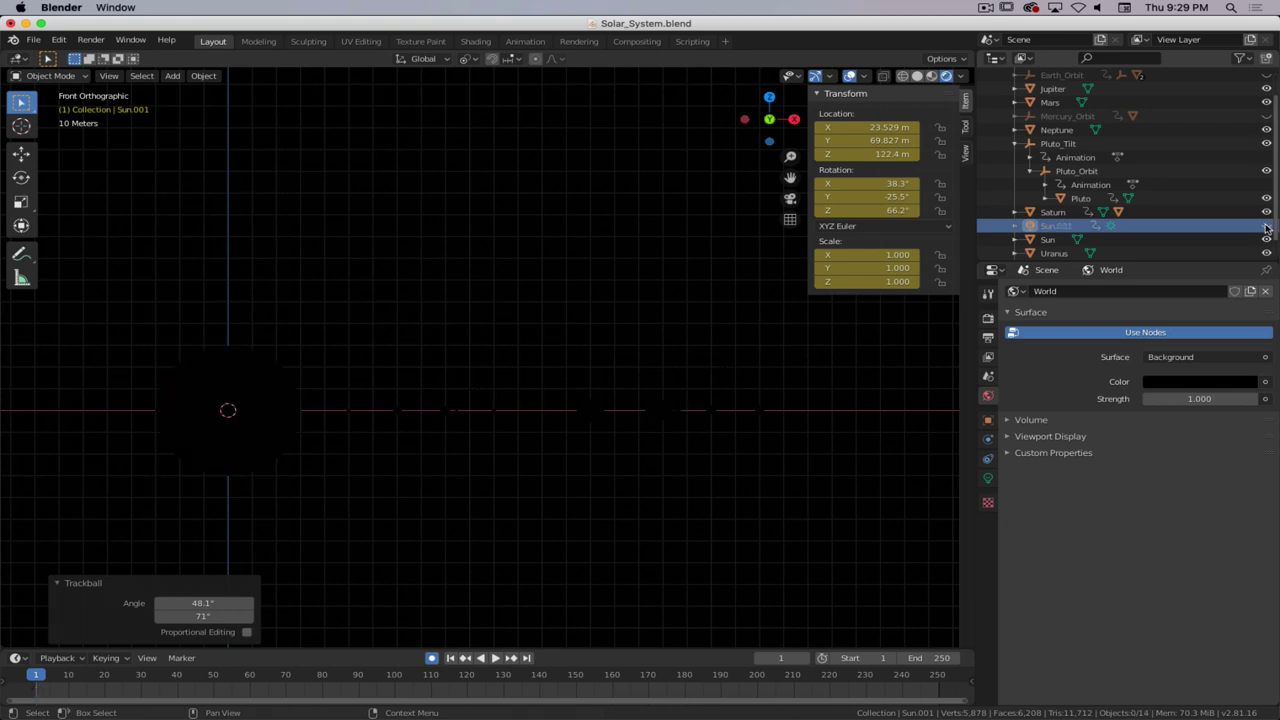
pyautogui.click(275, 388)
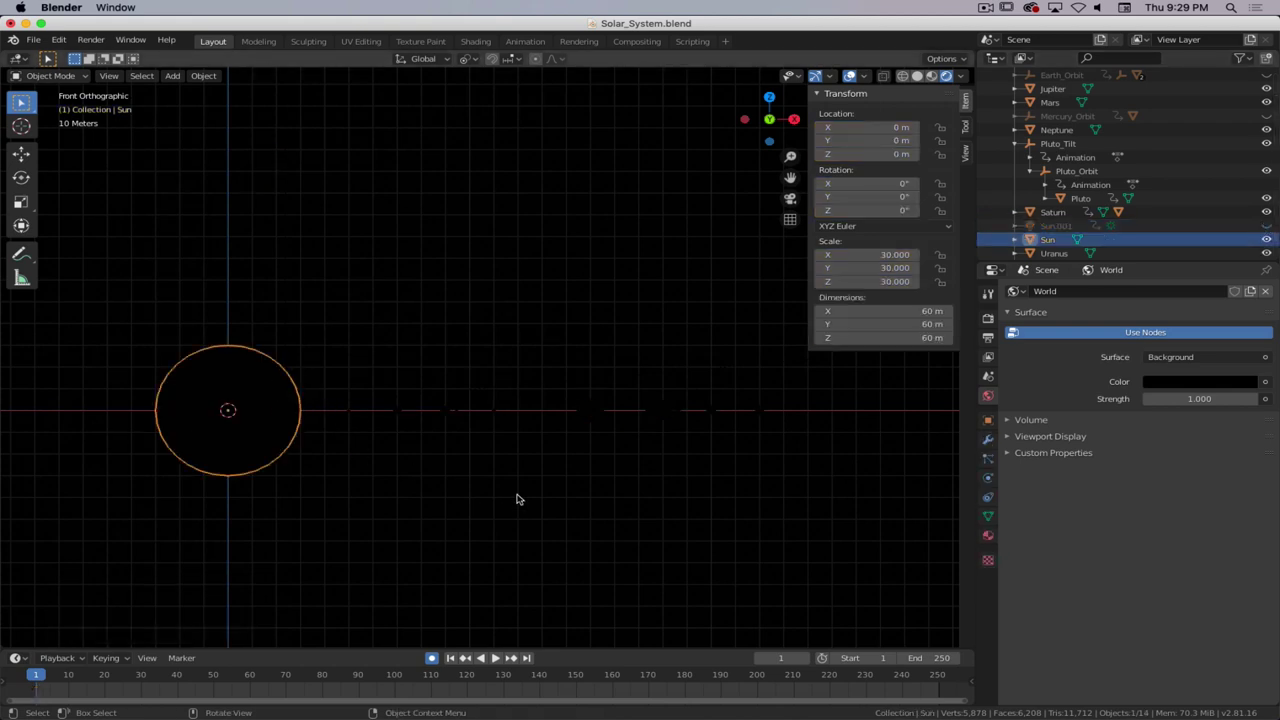
# - Give the Sun's material an Emission surface shader with strength 7.4
pyautogui.click(988, 534)
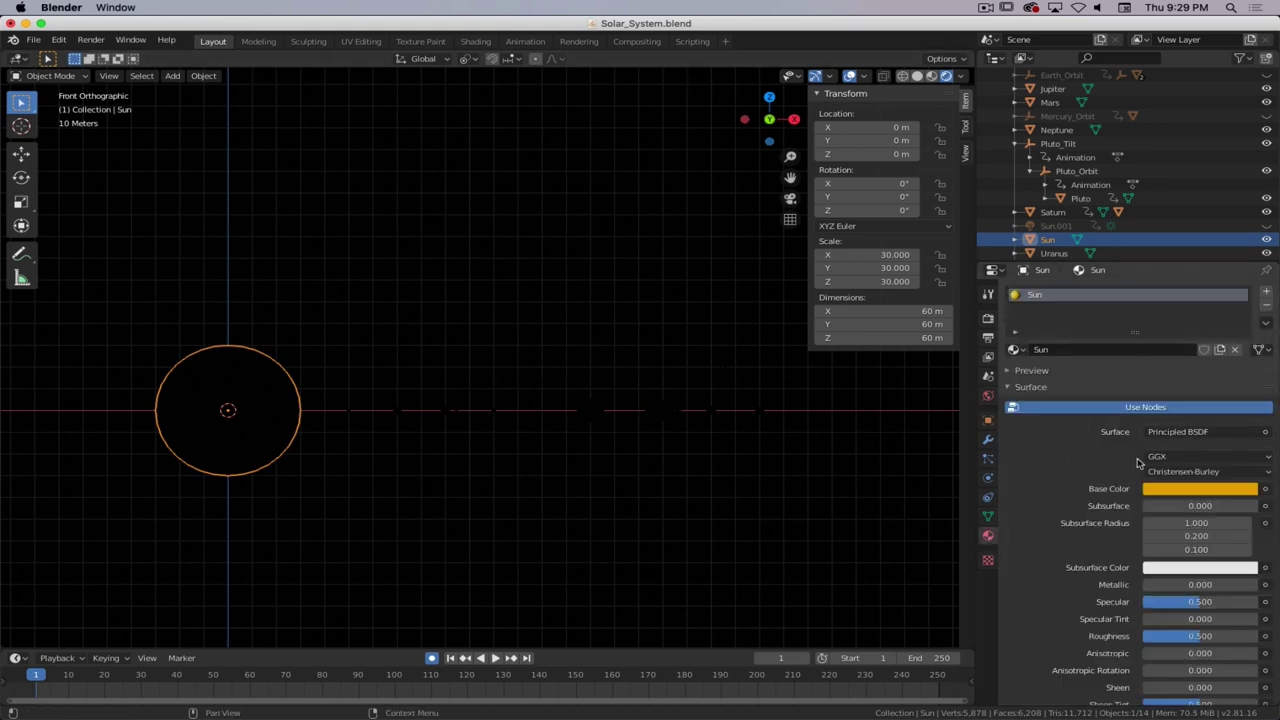
pyautogui.click(1220, 438)
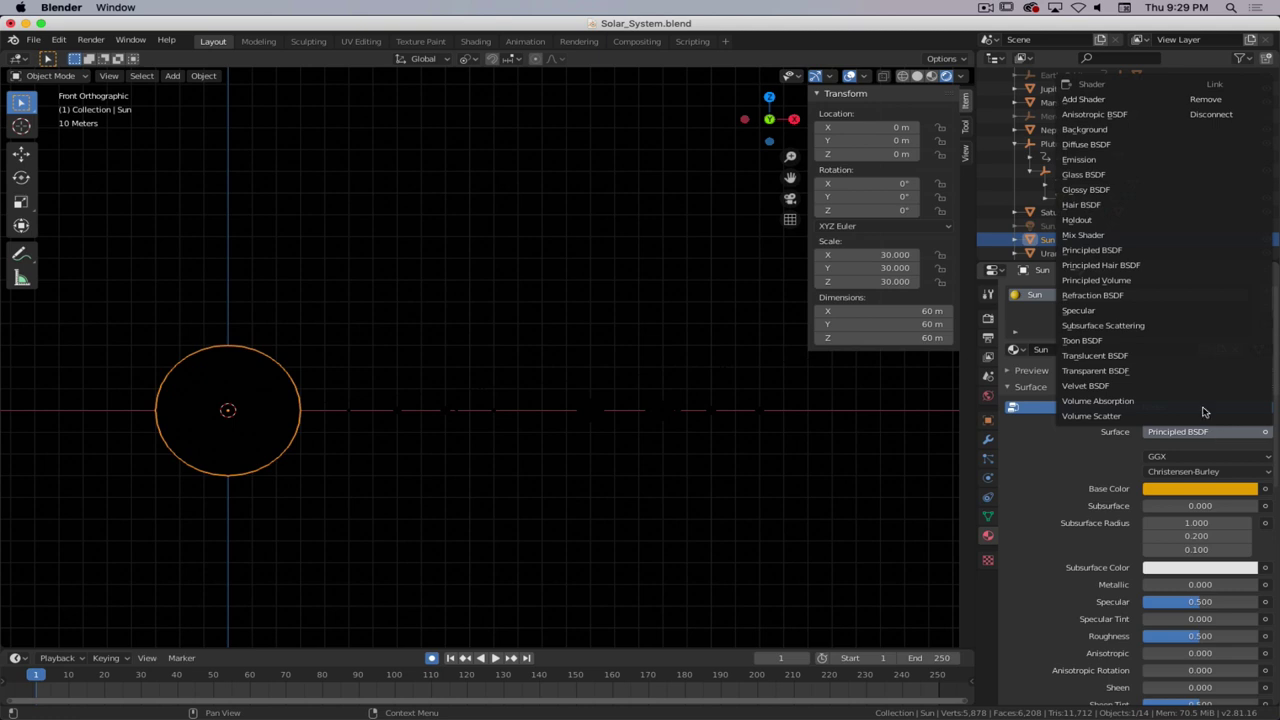
pyautogui.click(1095, 163)
pyautogui.moveTo(1182, 474); pyautogui.dragTo(1240, 474)
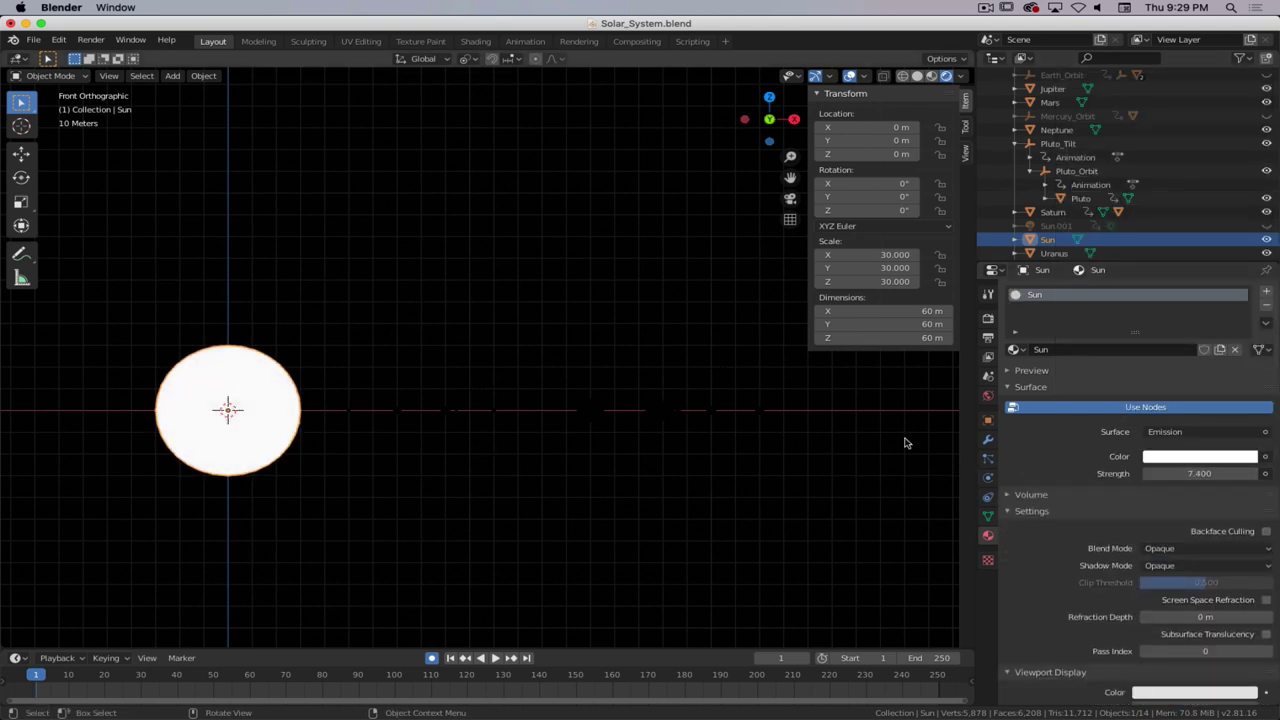
pyautogui.click(987, 319)
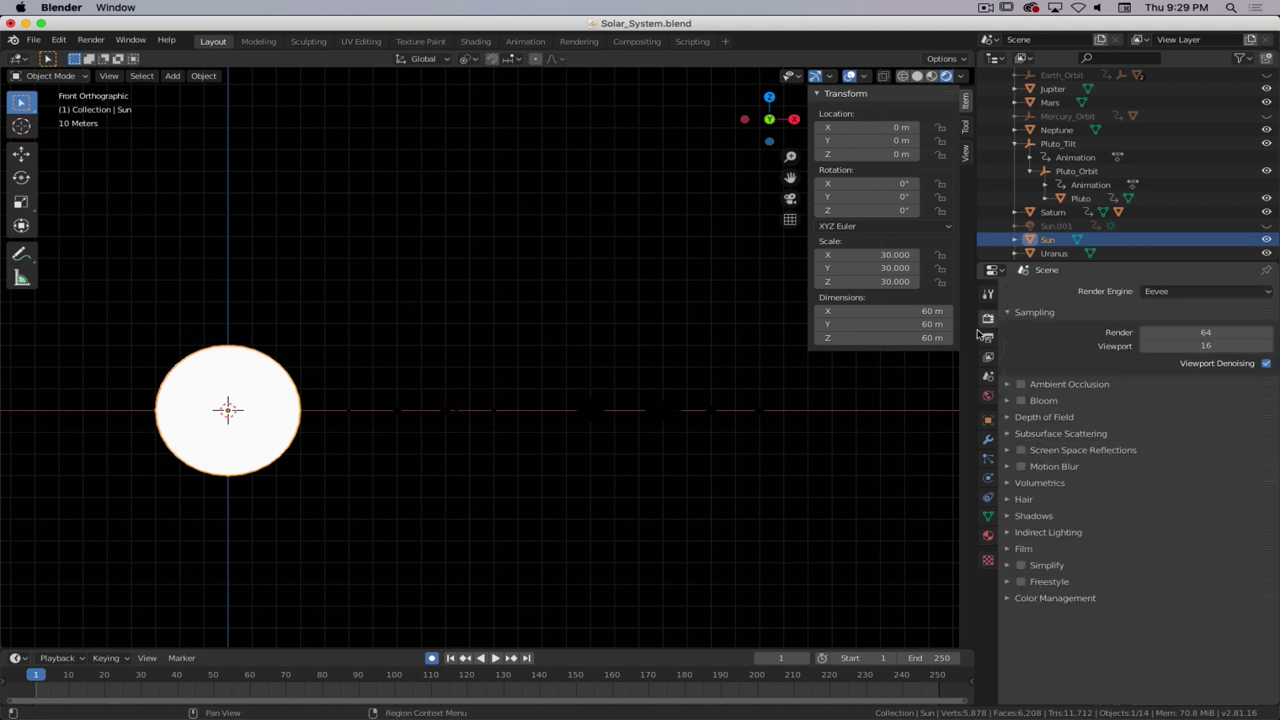
pyautogui.click(1161, 292)
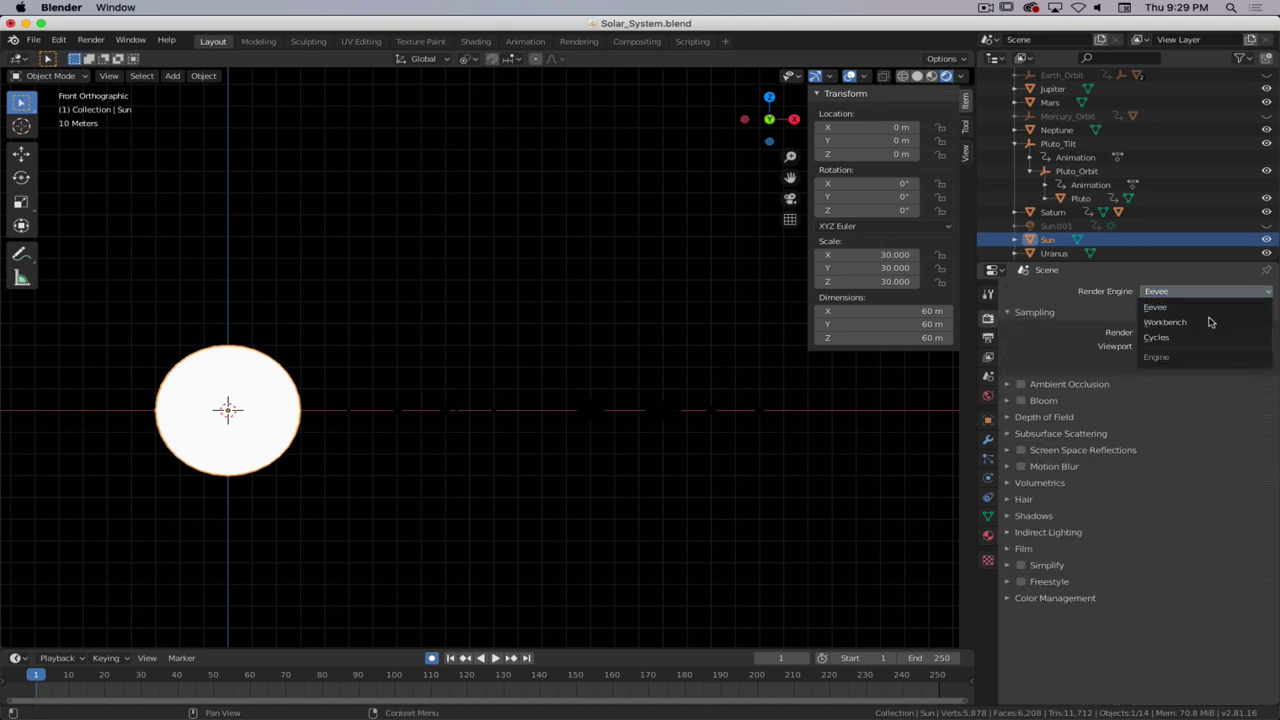
# - Switch the render engine to Cycles and orbit into a perspective view of the path-traced planets
pyautogui.click(1157, 337)
pyautogui.moveTo(354, 450); pyautogui.dragTo(608, 457, button='middle')
pyautogui.scroll(3, 608, 457)
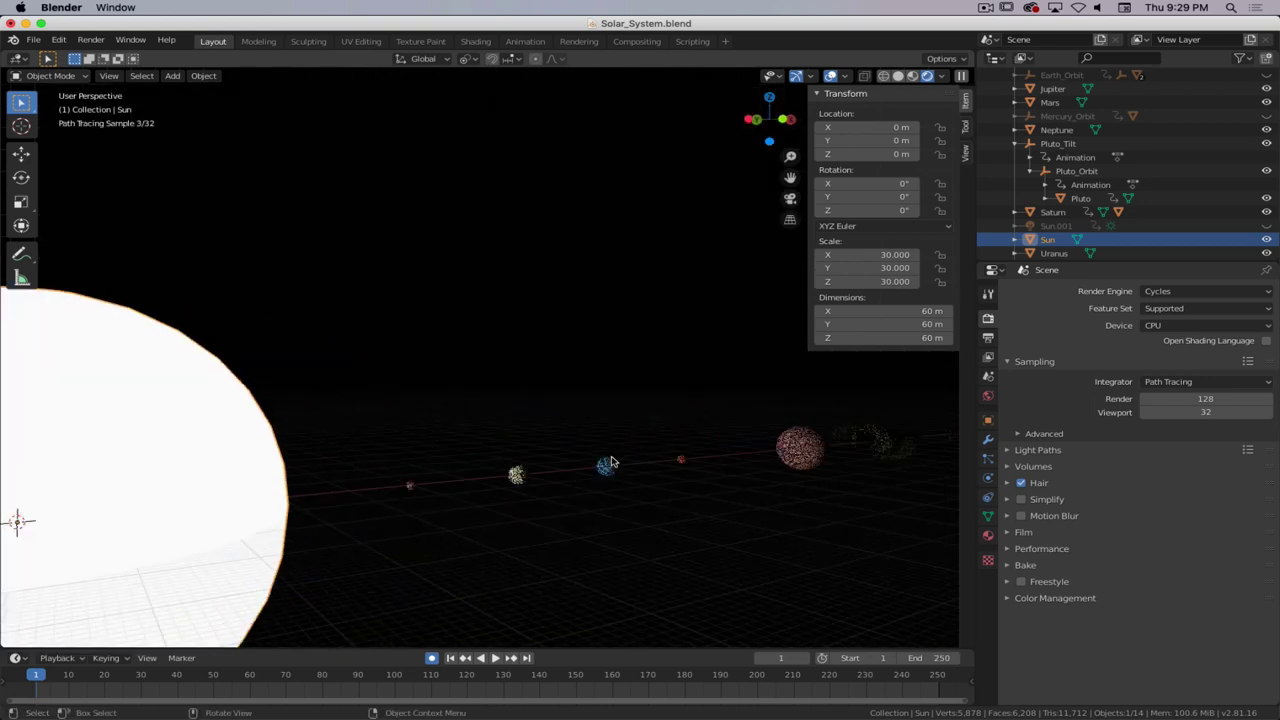
pyautogui.moveTo(714, 509); pyautogui.dragTo(700, 497, button='middle')
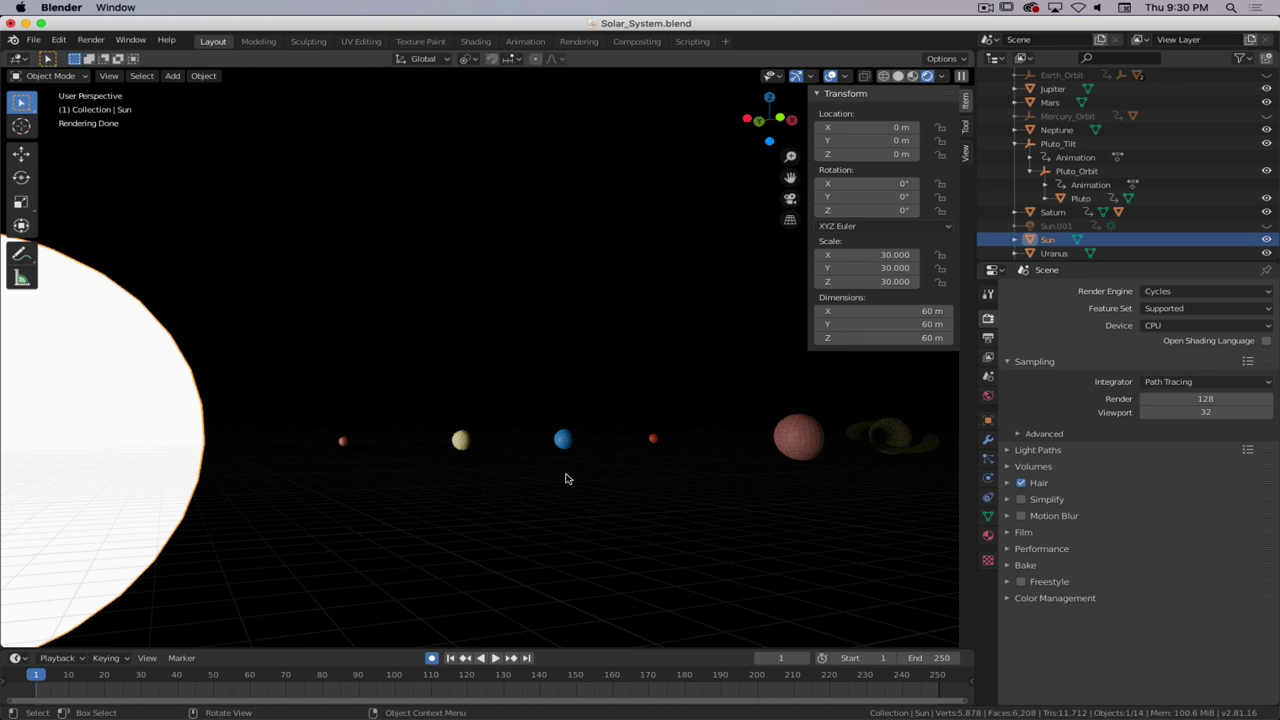
pyautogui.moveTo(589, 471); pyautogui.dragTo(549, 471, button='middle')
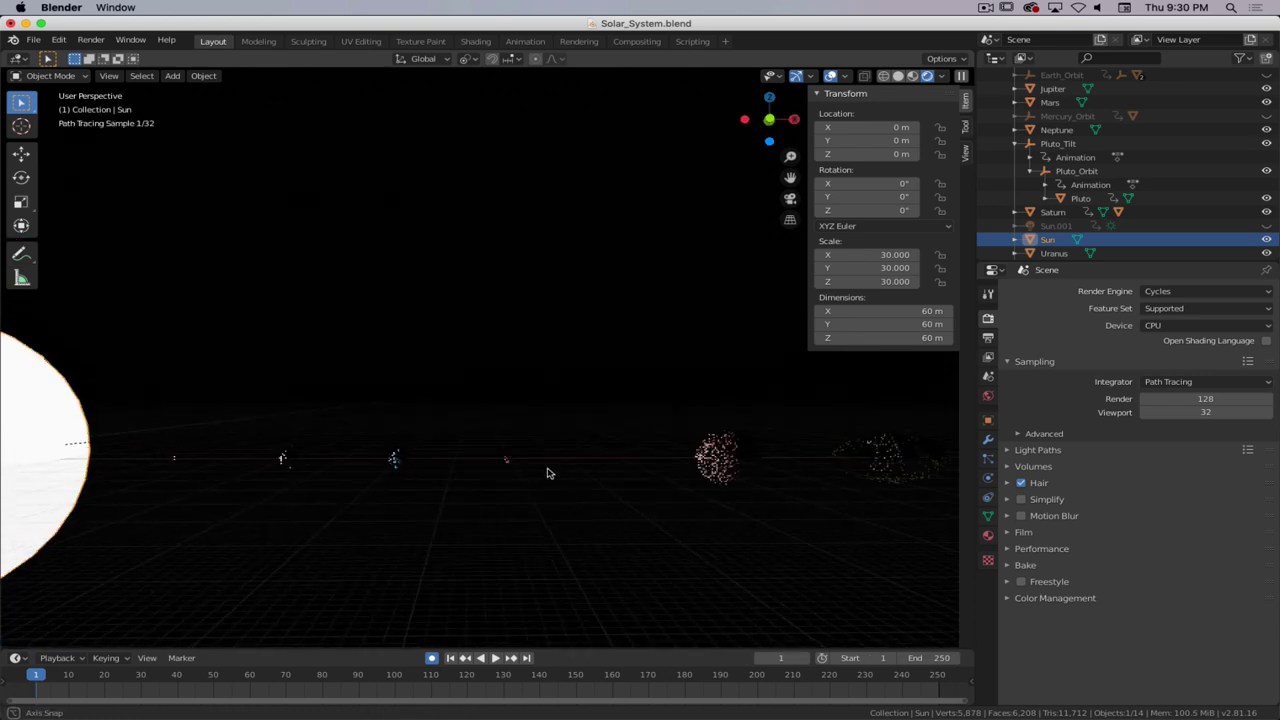
pyautogui.click(398, 466)
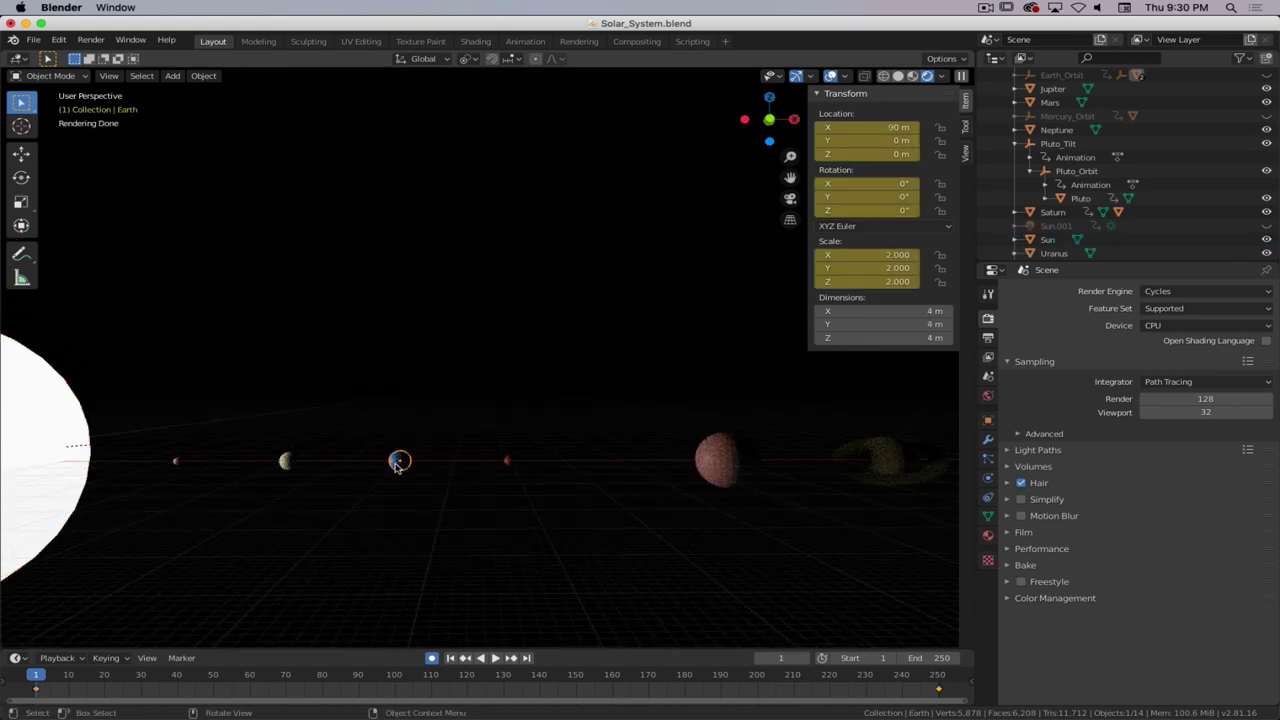
# - Frame Earth and apply Shade Smooth to it, then zoom out to see the Sun and moon
pyautogui.press('KP_Decimal')
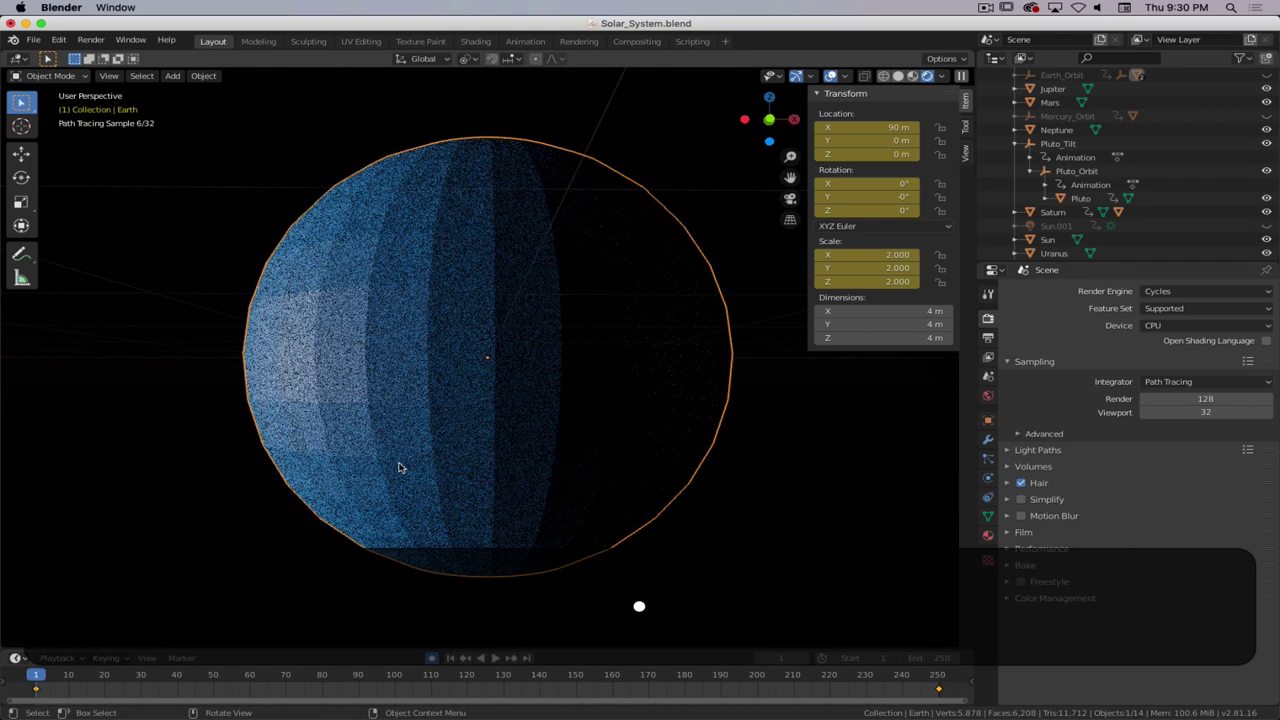
pyautogui.rightClick(385, 222)
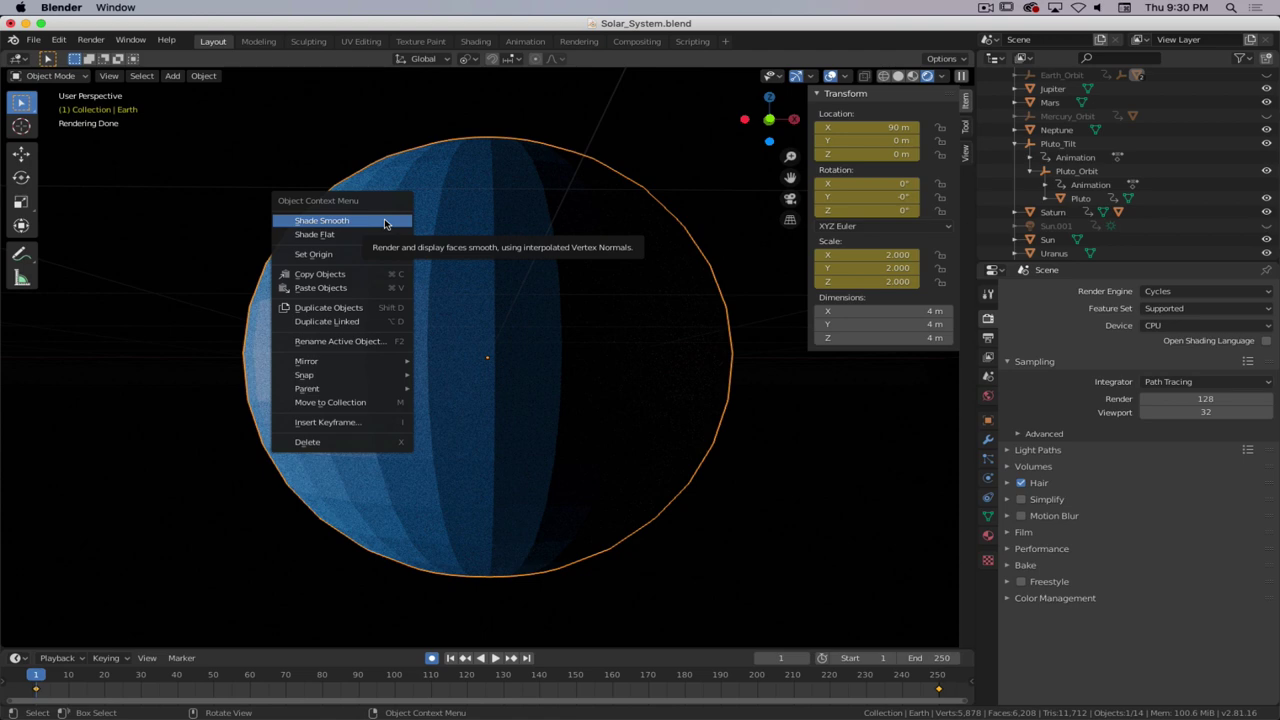
pyautogui.click(350, 224)
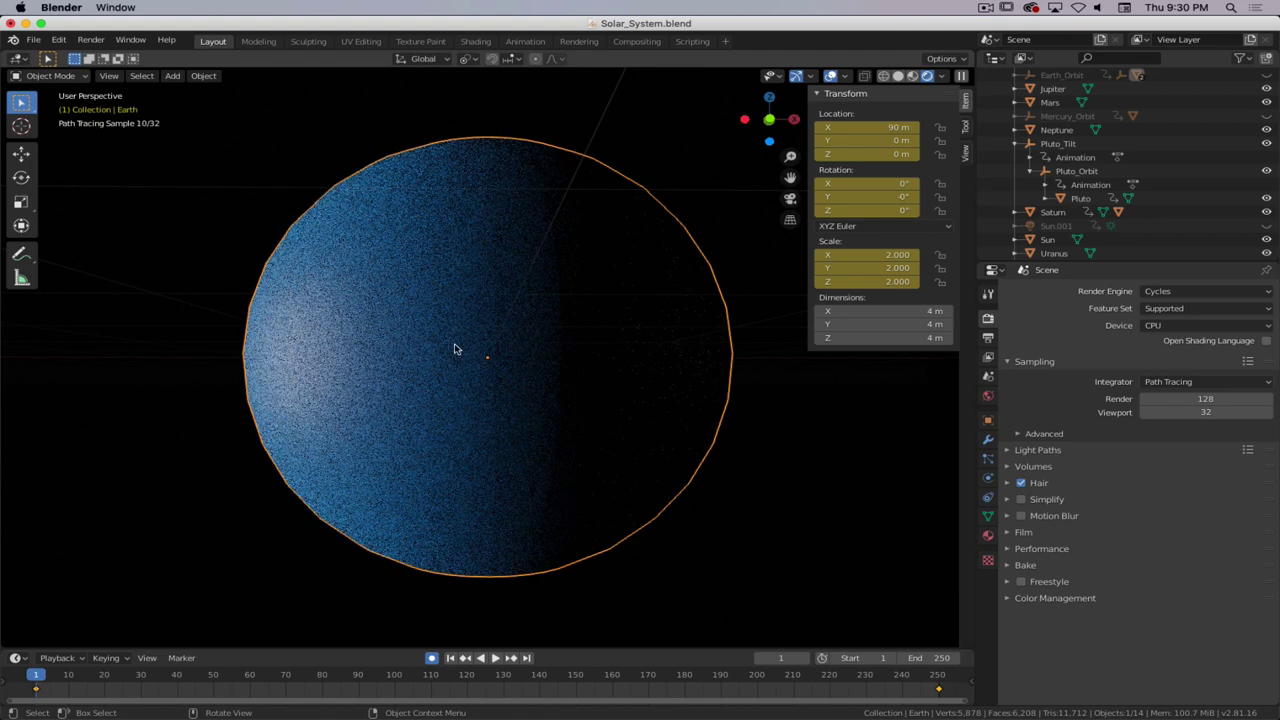
pyautogui.scroll(-1, 455, 348)
pyautogui.scroll(-5, 455, 348)
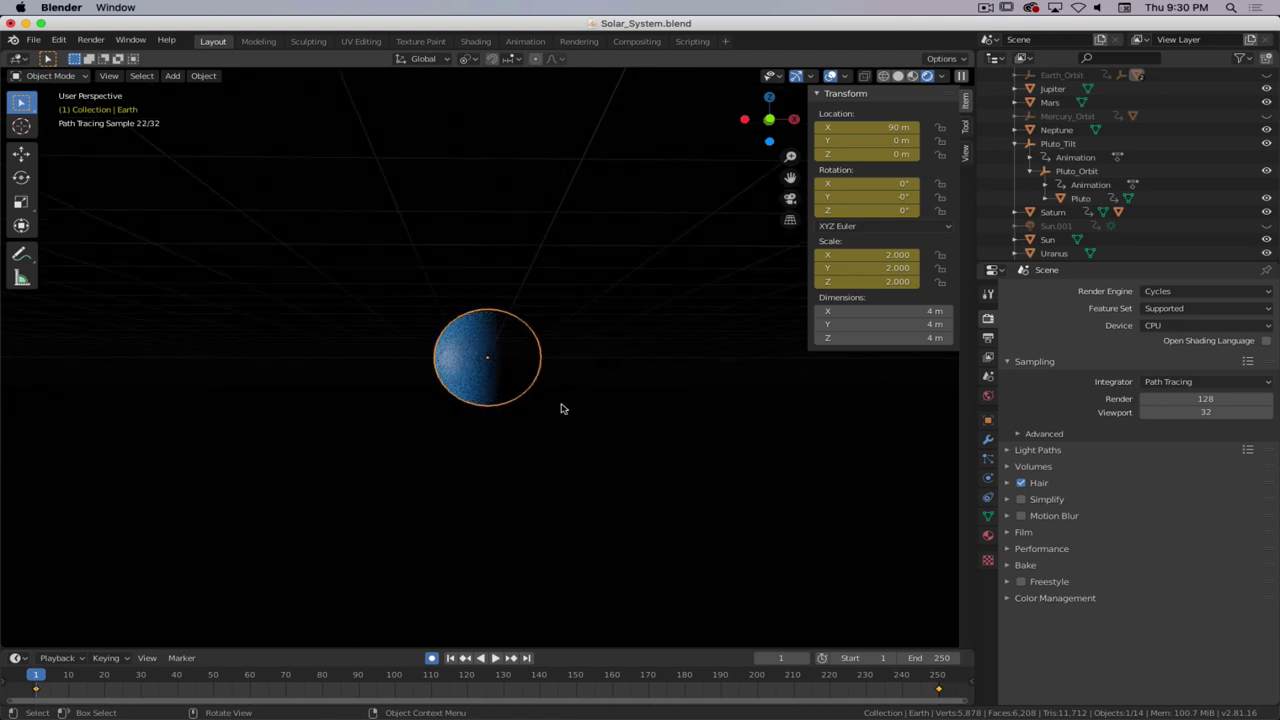
pyautogui.moveTo(561, 408); pyautogui.dragTo(363, 371, button='middle')
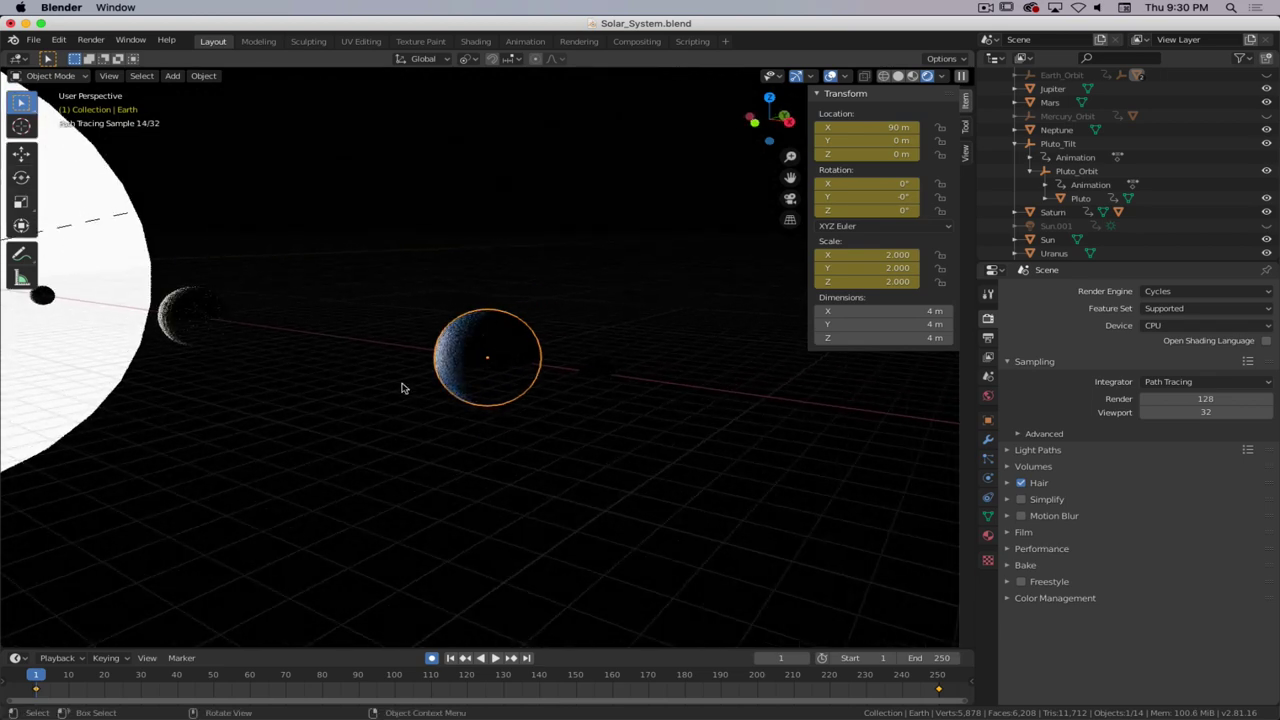
# - In solid shading, box-select all 14 objects and apply Shade Smooth to them
pyautogui.press('z')
pyautogui.click(557, 381)
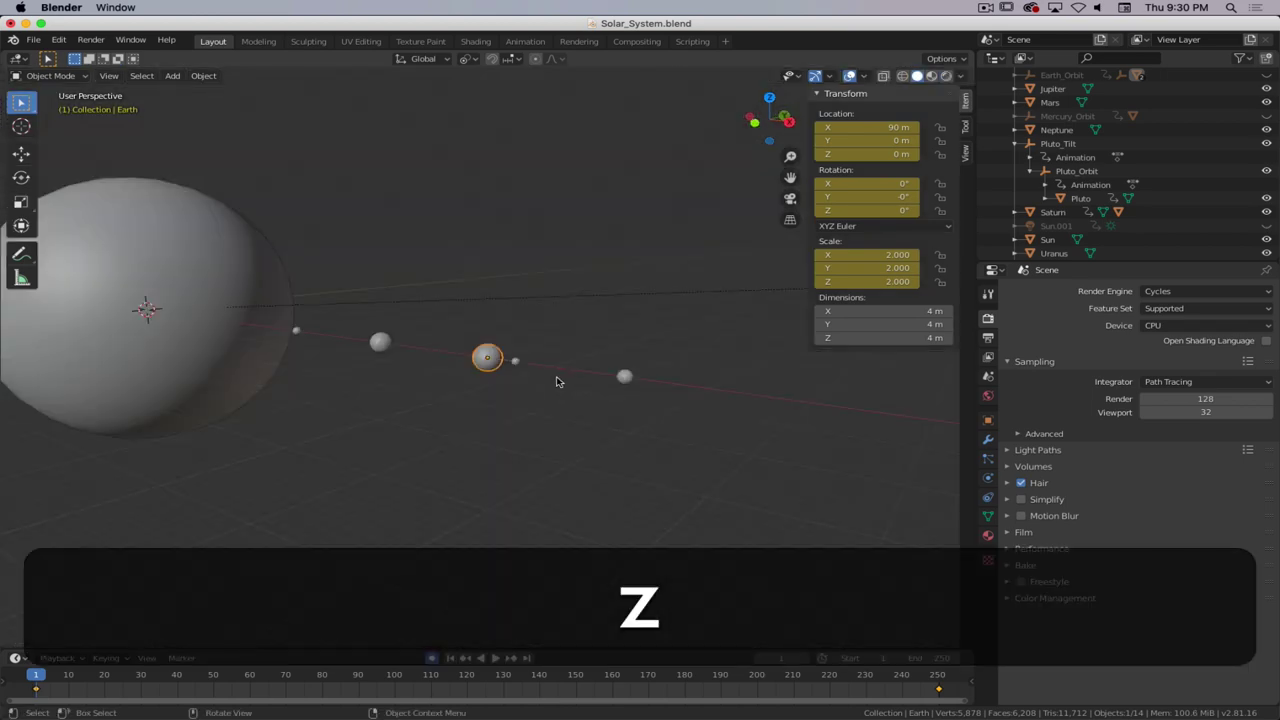
pyautogui.scroll(-6, 557, 381)
pyautogui.moveTo(722, 249); pyautogui.dragTo(222, 485)
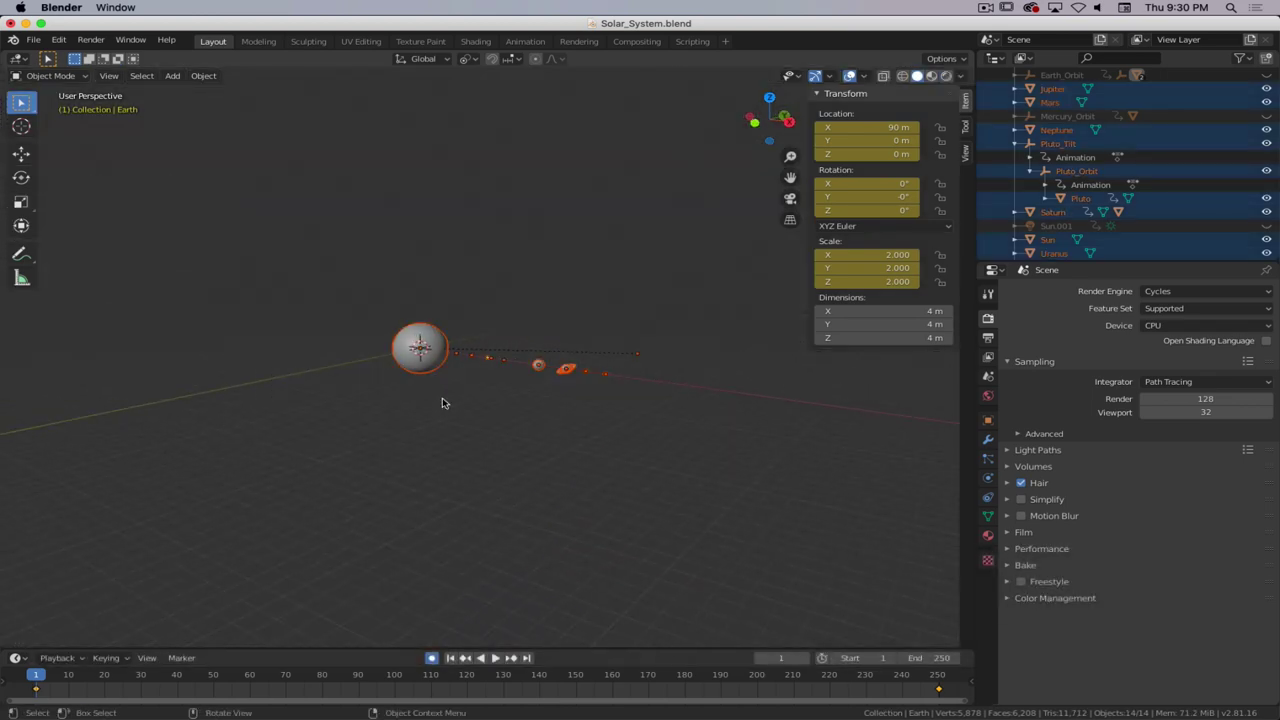
pyautogui.rightClick(444, 368)
pyautogui.click(482, 366)
# - Switch the viewport back to Cycles rendered shading and orbit around the planets
pyautogui.scroll(10, 502, 372)
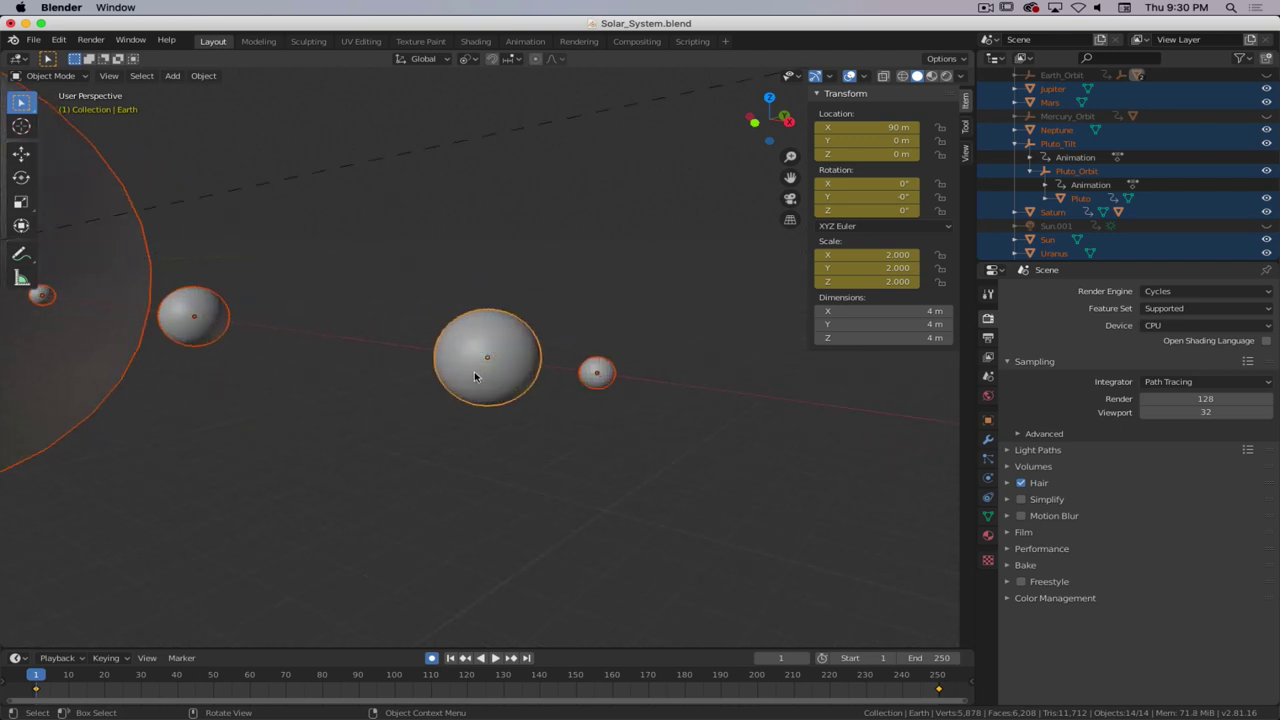
pyautogui.scroll(2, 475, 377)
pyautogui.press('z')
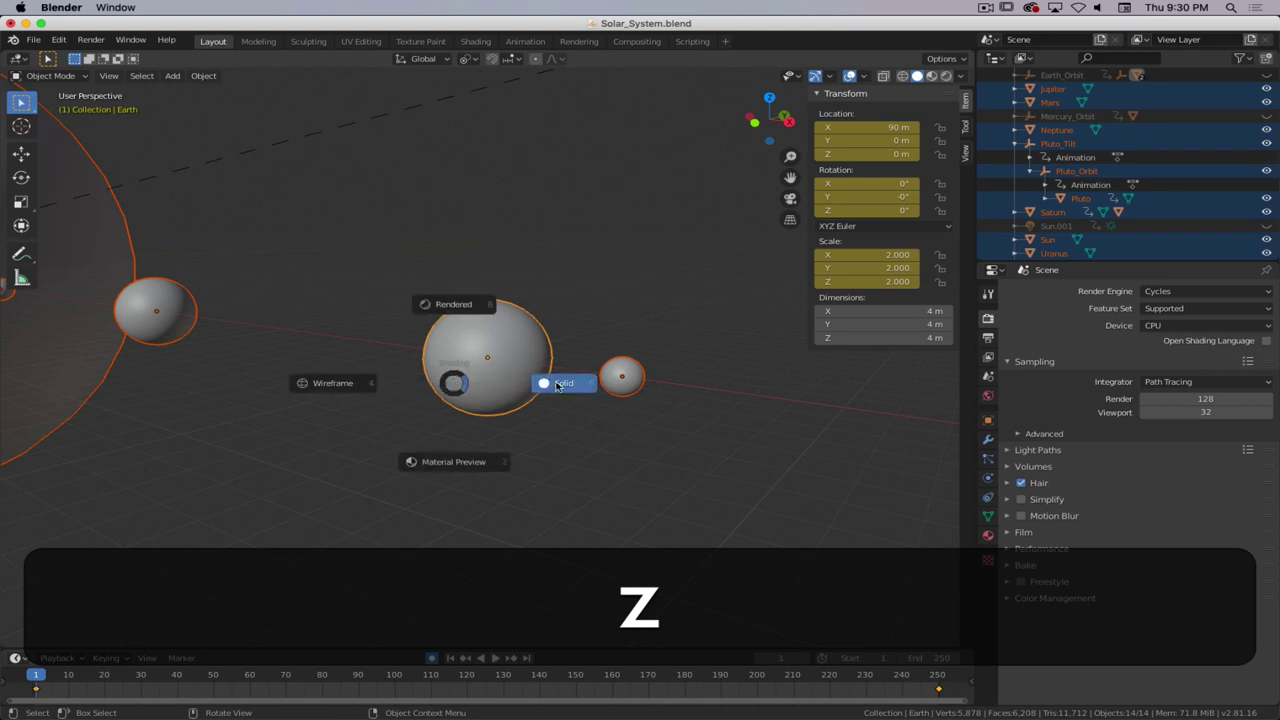
pyautogui.click(565, 384)
pyautogui.press('z')
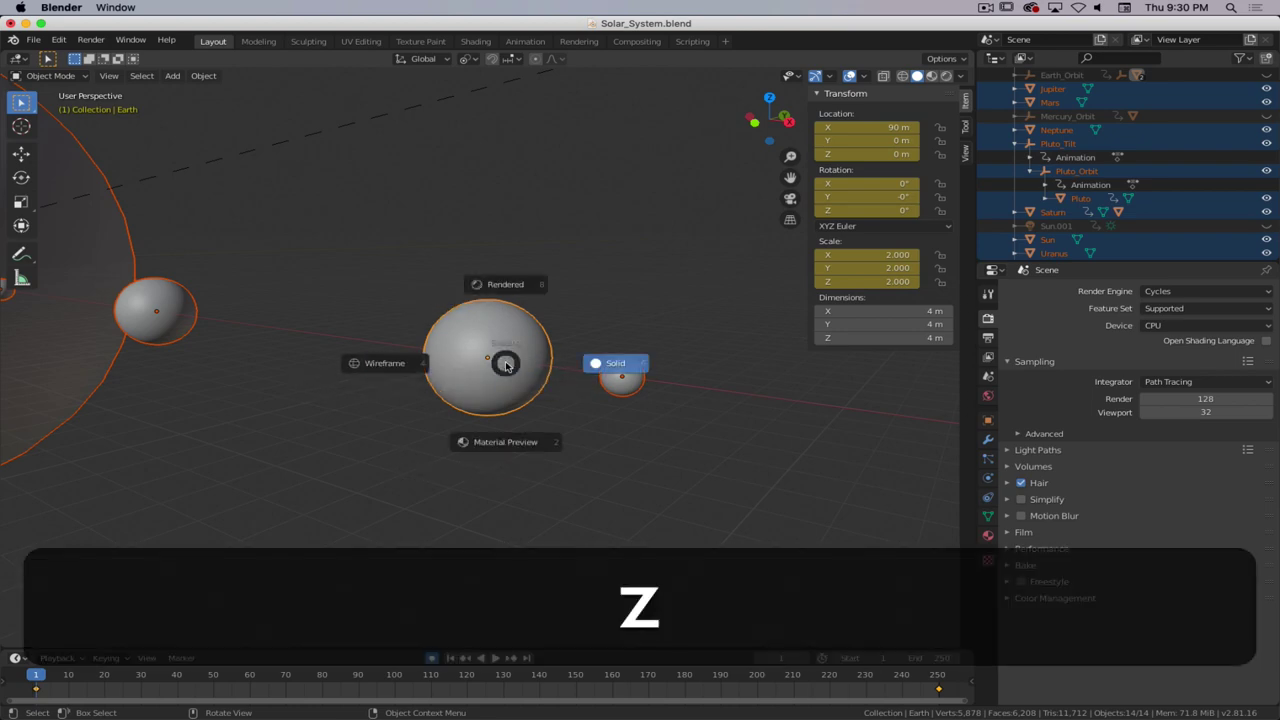
pyautogui.click(487, 314)
pyautogui.moveTo(407, 398)
pyautogui.mouseDown(button='middle')
pyautogui.moveTo(577, 380)
pyautogui.moveTo(654, 391)
pyautogui.moveTo(366, 391)
pyautogui.moveTo(403, 386)
pyautogui.moveTo(449, 434)
pyautogui.moveTo(437, 529)
pyautogui.mouseUp(button='middle')
# - Play the orbit animation and scrub it forward to frame 240
pyautogui.press('space')
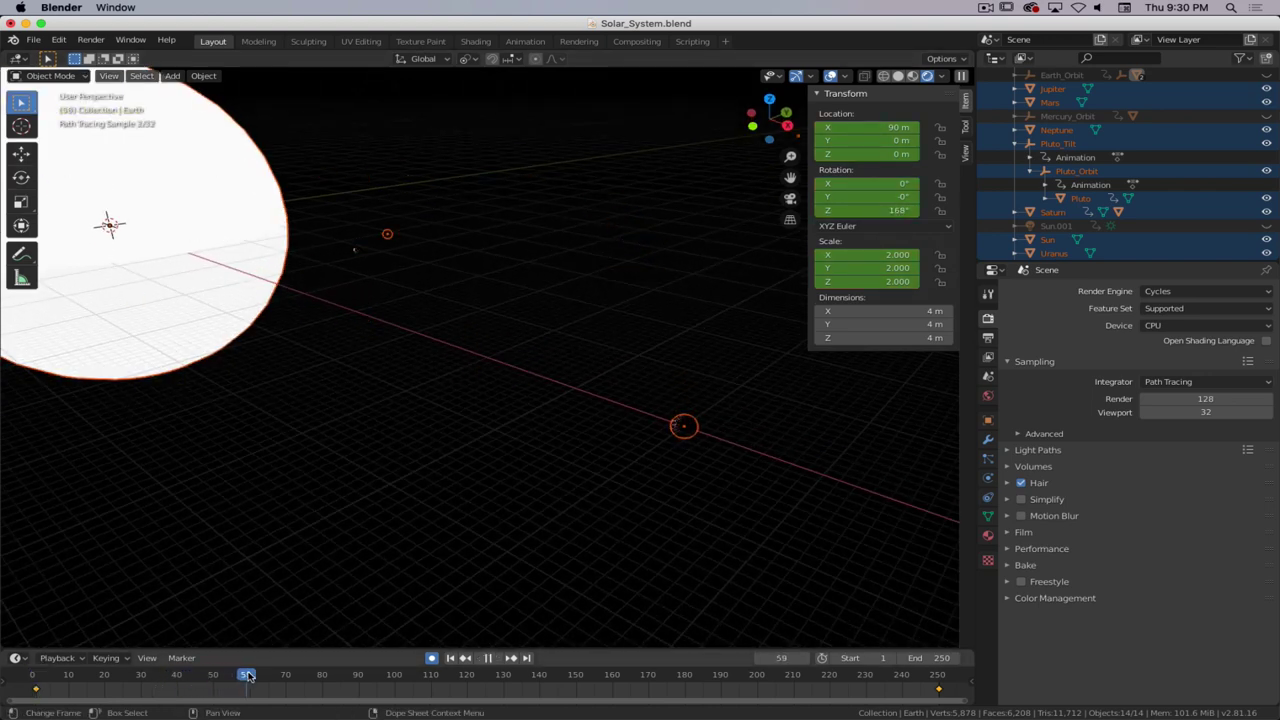
pyautogui.click(594, 690)
pyautogui.moveTo(625, 692); pyautogui.dragTo(930, 683)
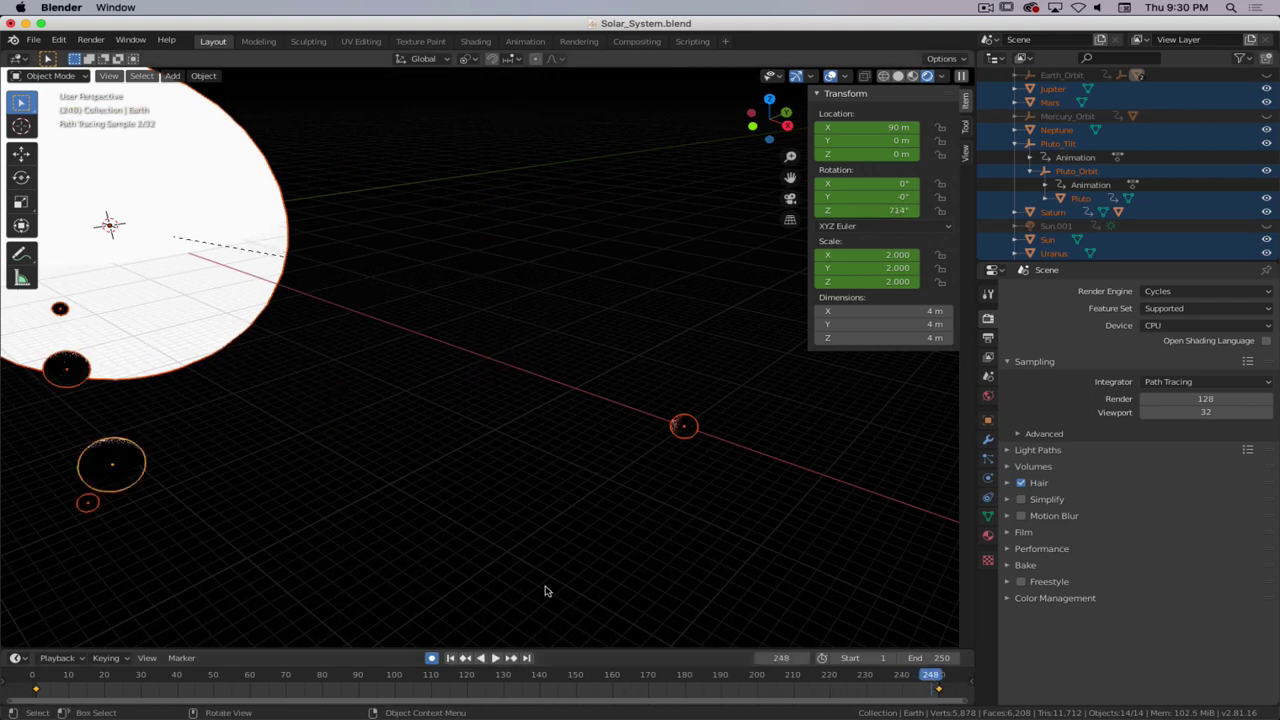
# - Orbit and pan across the rendered planets, then zoom toward Saturn and select it
pyautogui.moveTo(543, 591); pyautogui.dragTo(446, 474, button='middle')
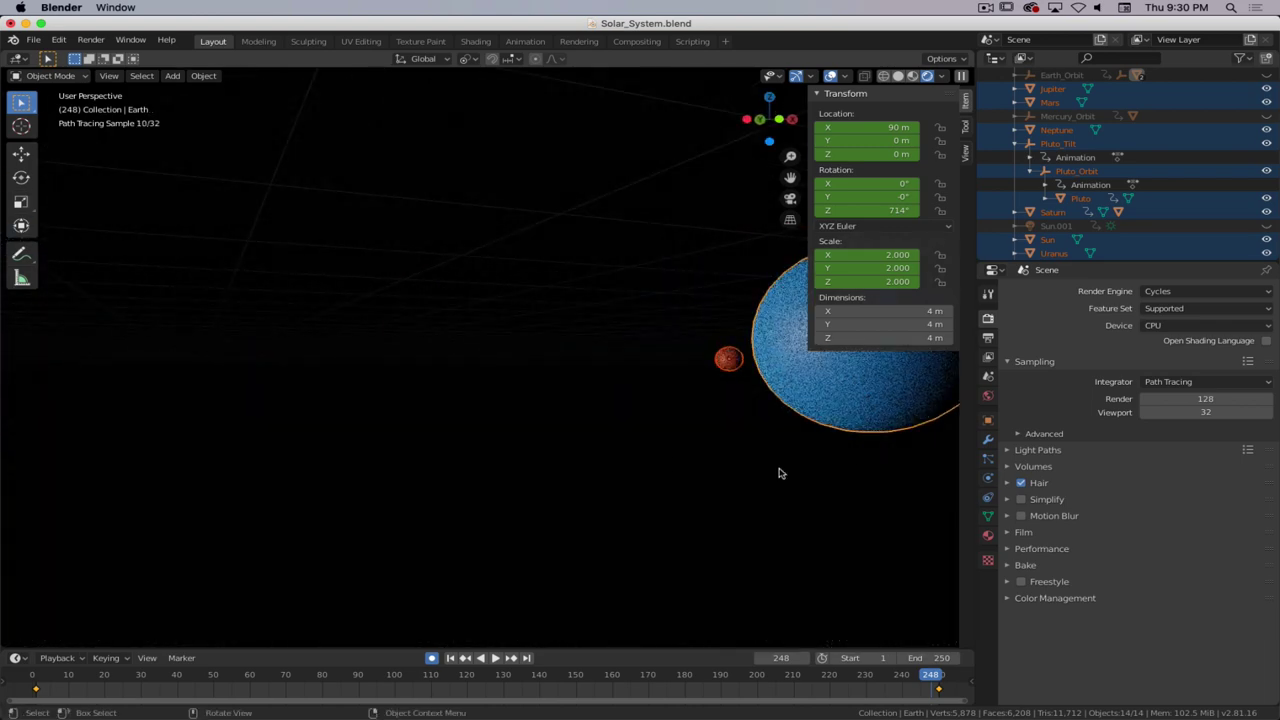
pyautogui.press('shift')
pyautogui.keyDown('shift'); pyautogui.moveTo(868, 469); pyautogui.dragTo(602, 472, button='middle'); pyautogui.keyUp('shift')
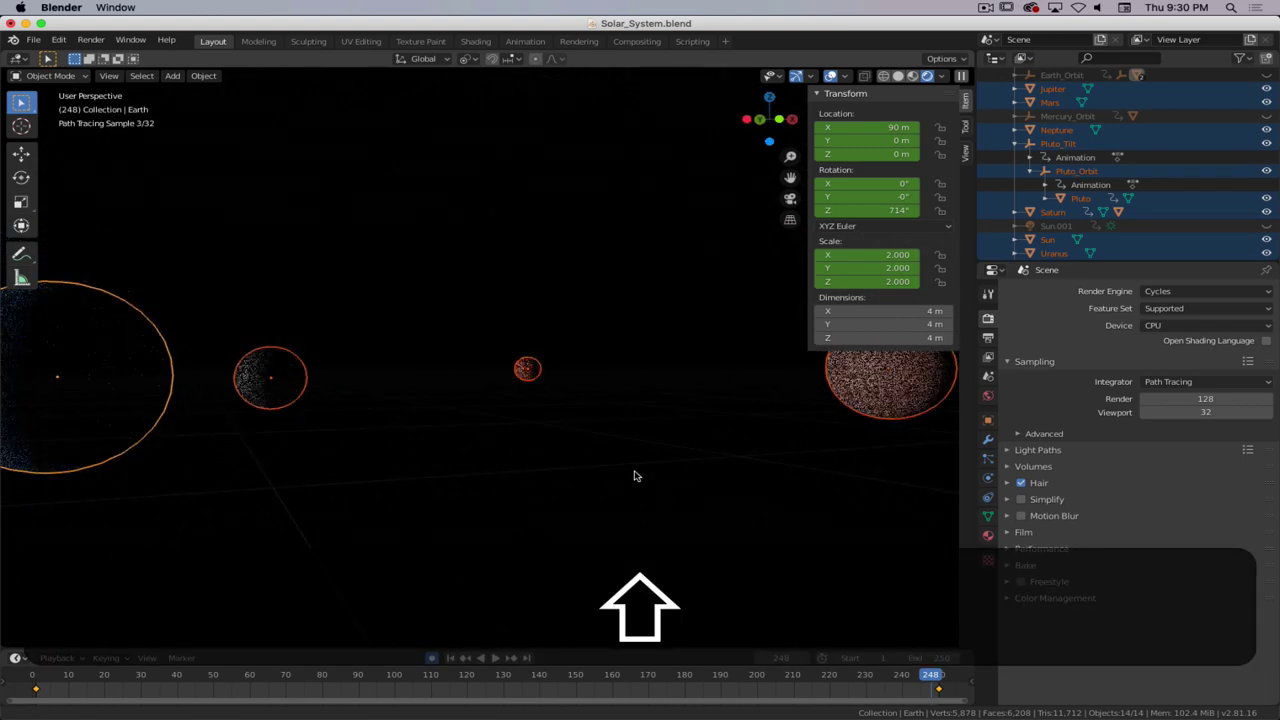
pyautogui.keyDown('shift'); pyautogui.moveTo(400, 453); pyautogui.dragTo(437, 457, button='middle'); pyautogui.keyUp('shift')
pyautogui.keyDown('shift'); pyautogui.moveTo(793, 498); pyautogui.dragTo(578, 476, button='middle'); pyautogui.keyUp('shift')
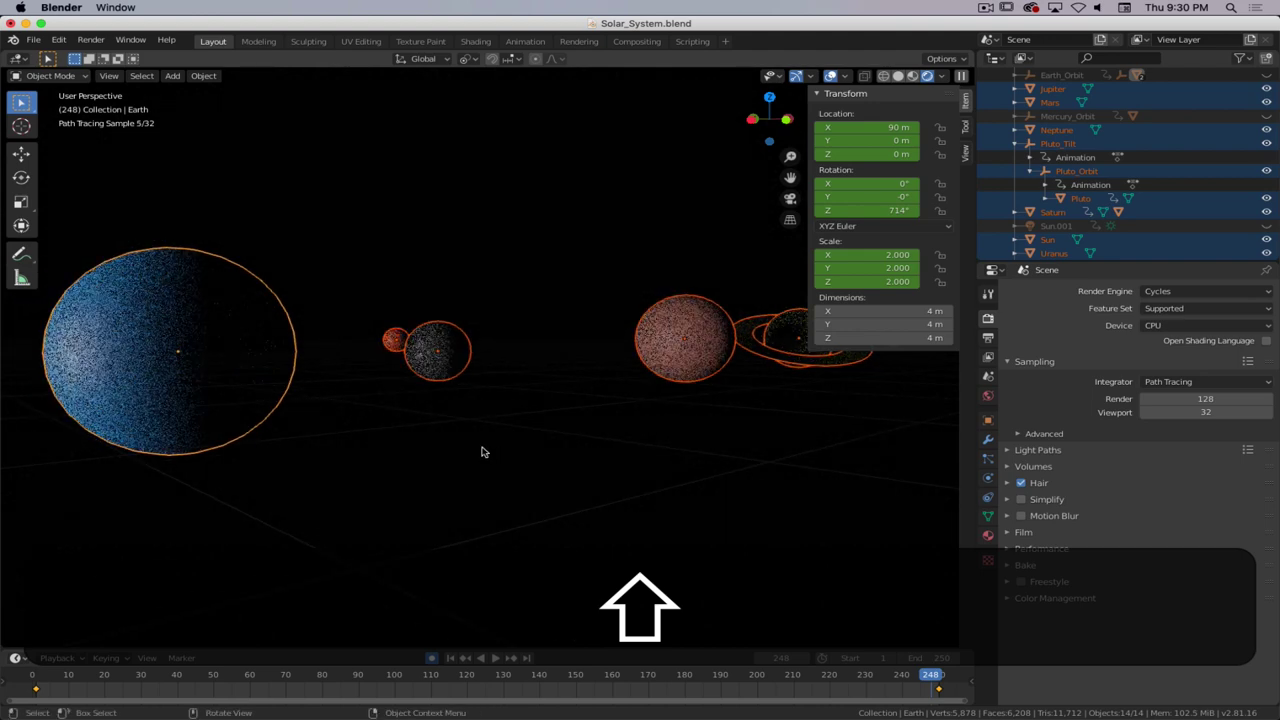
pyautogui.moveTo(486, 449); pyautogui.dragTo(409, 426, button='middle')
pyautogui.scroll(-2, 483, 411)
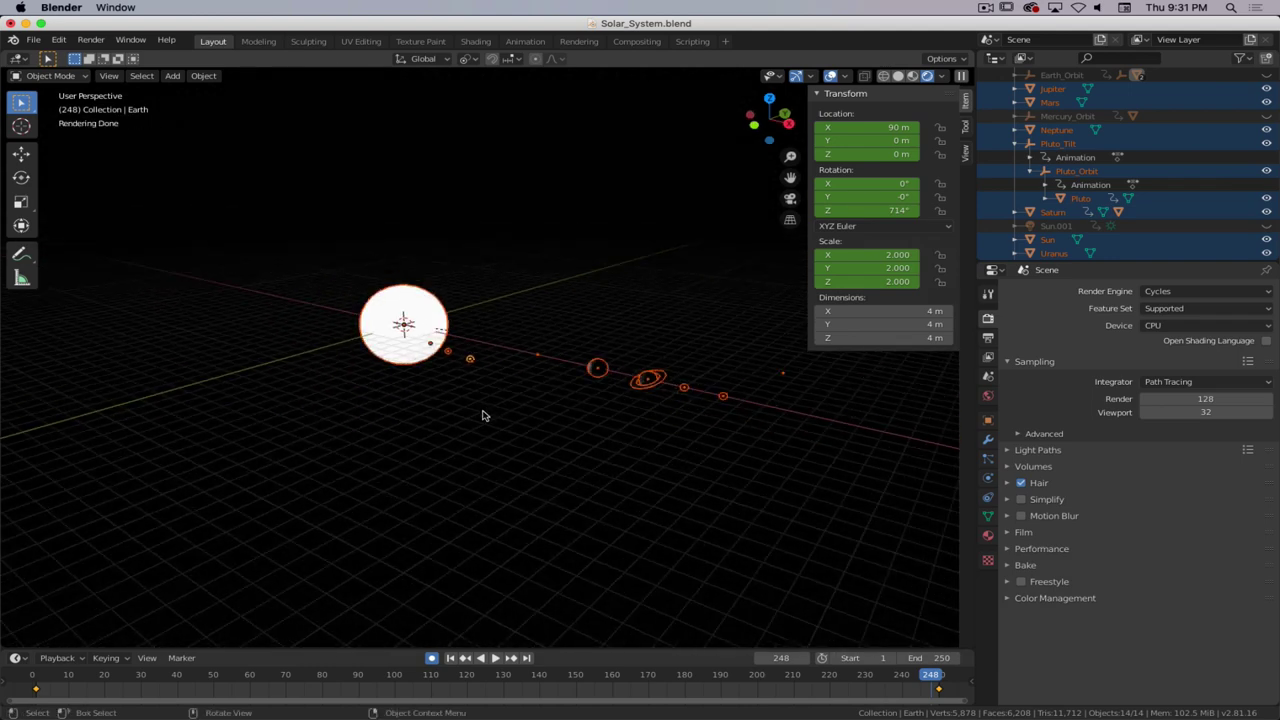
pyautogui.moveTo(464, 427)
pyautogui.mouseDown(button='middle')
pyautogui.moveTo(540, 409)
pyautogui.moveTo(723, 435)
pyautogui.moveTo(626, 406)
pyautogui.moveTo(771, 429)
pyautogui.moveTo(457, 423)
pyautogui.mouseUp(button='middle')
pyautogui.scroll(5, 634, 417)
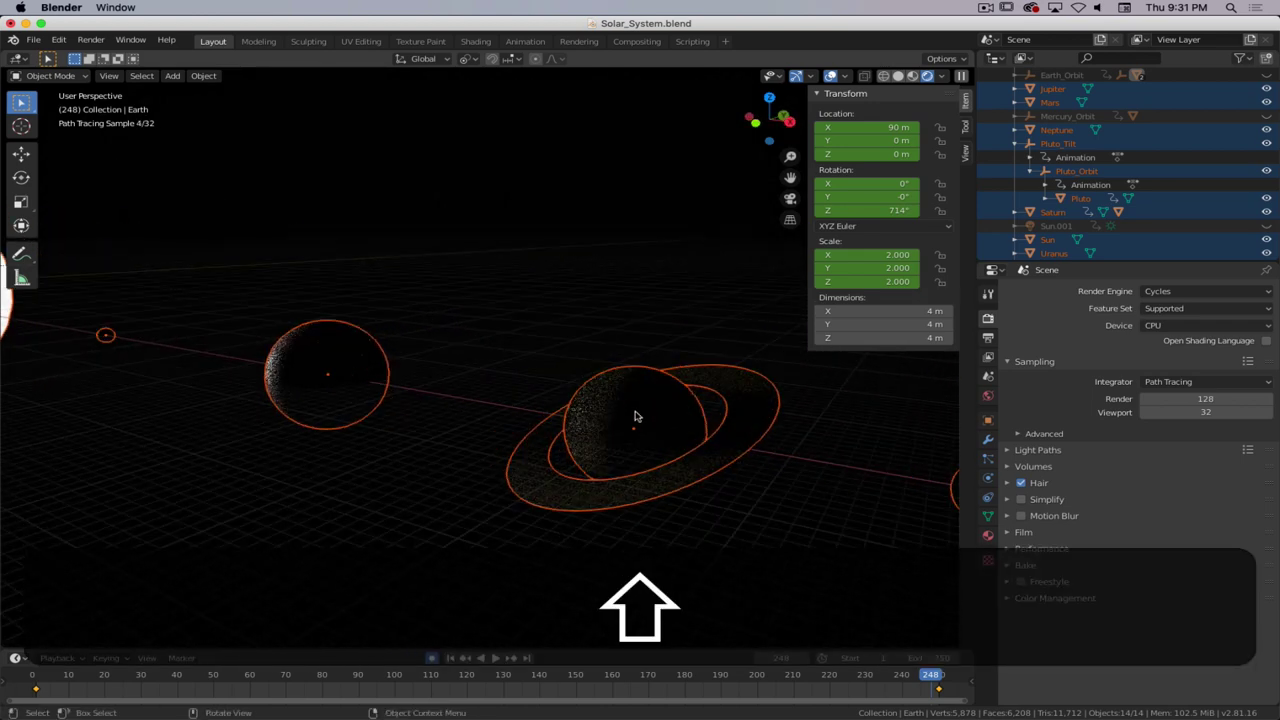
pyautogui.click(646, 411)
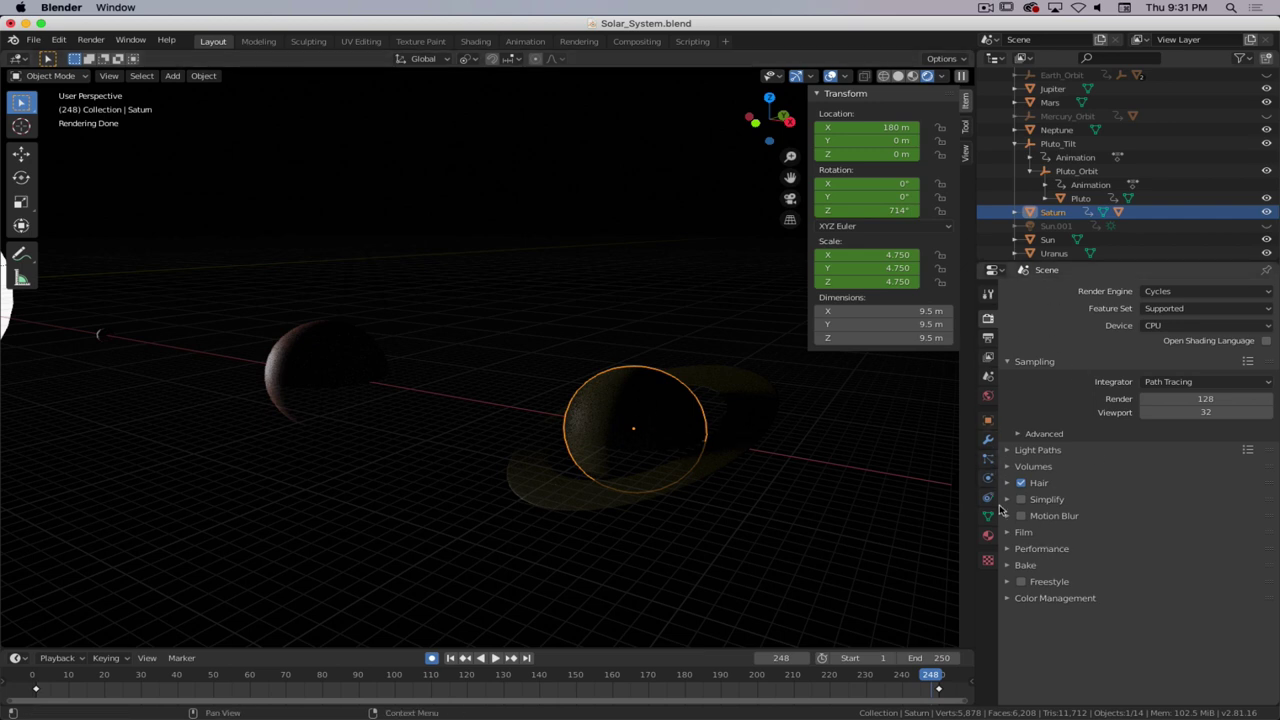
# - Show Saturn's material settings and inspect its emission colour
pyautogui.click(988, 541)
pyautogui.scroll(-12, 1069, 515)
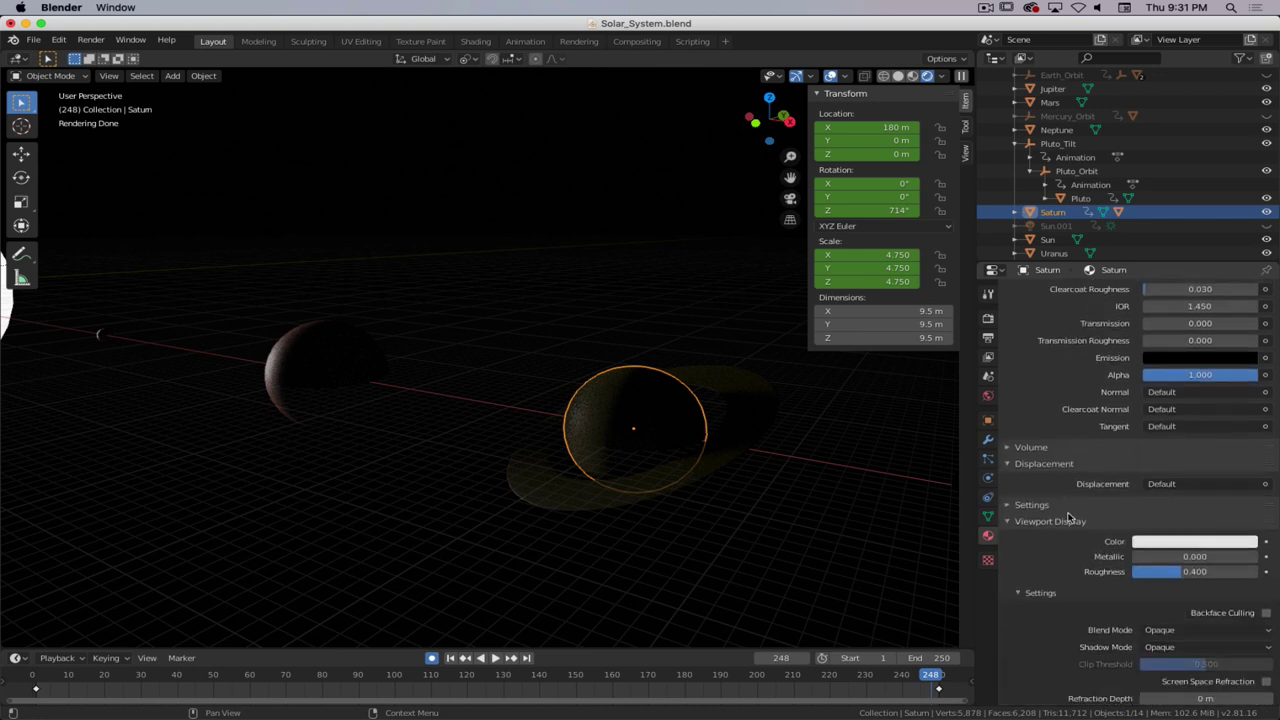
pyautogui.scroll(4, 1075, 512)
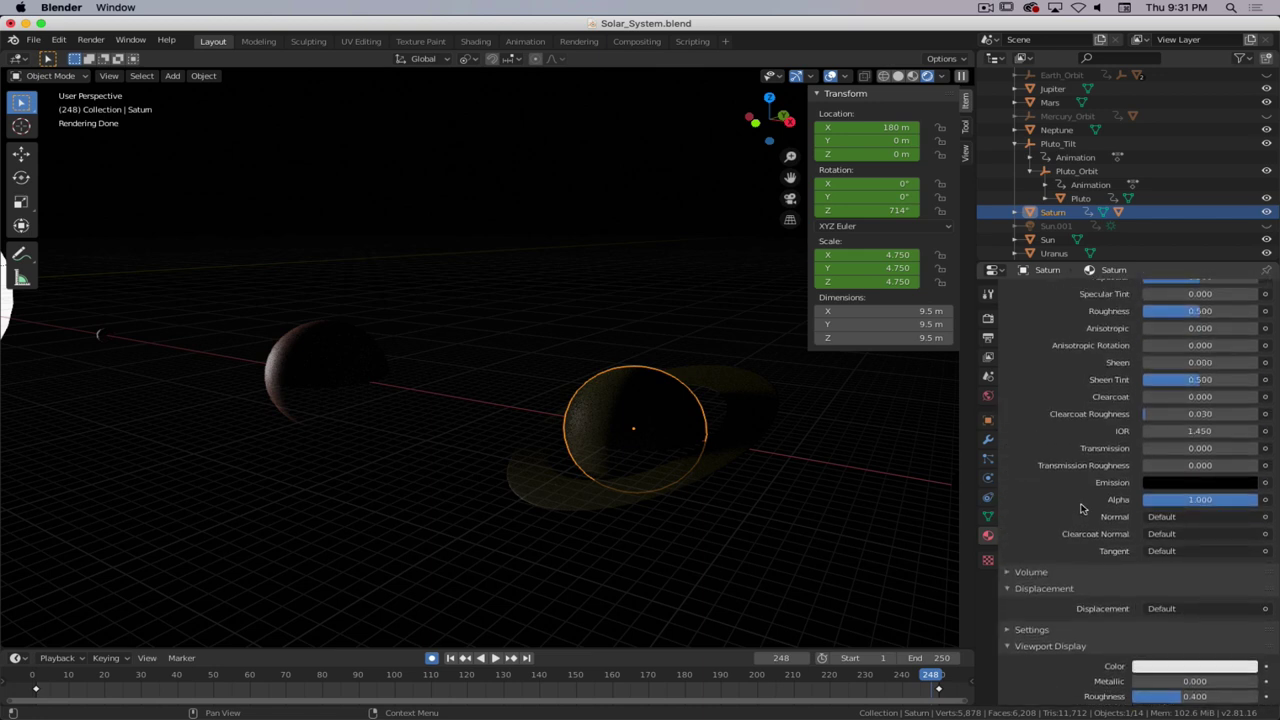
pyautogui.click(1213, 487)
pyautogui.scroll(-3, 1110, 415)
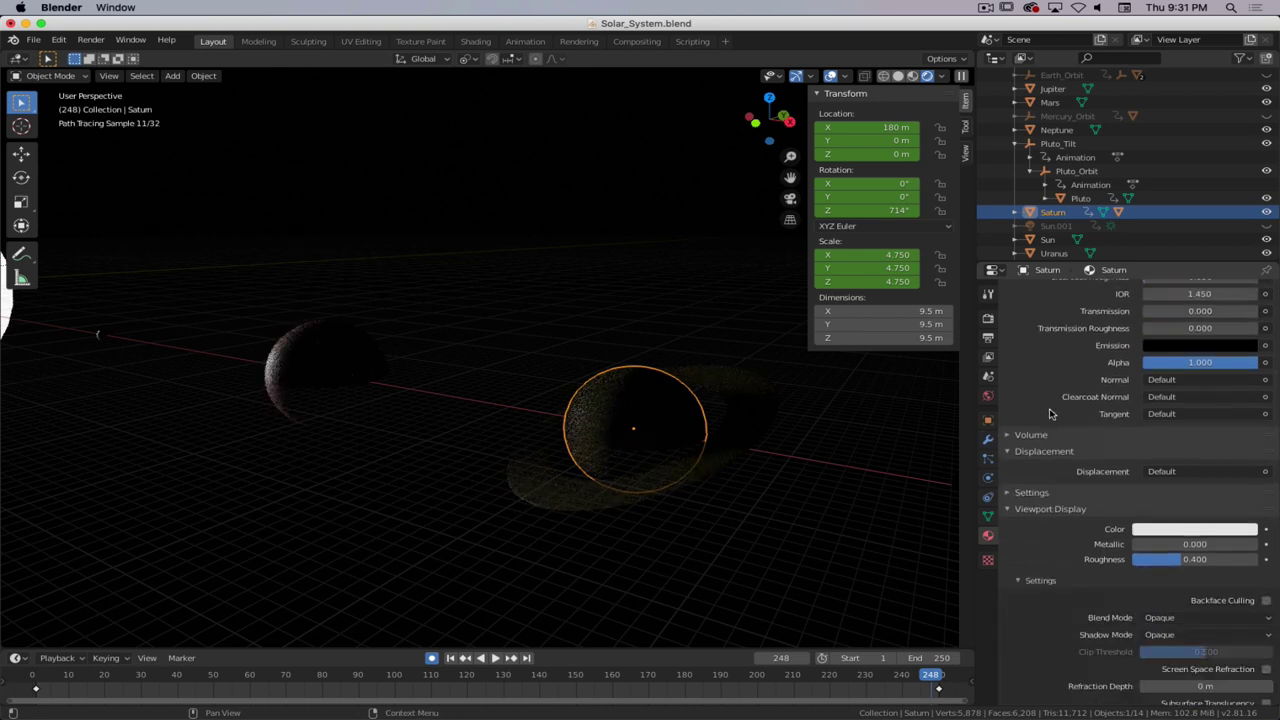
pyautogui.scroll(10, 1110, 415)
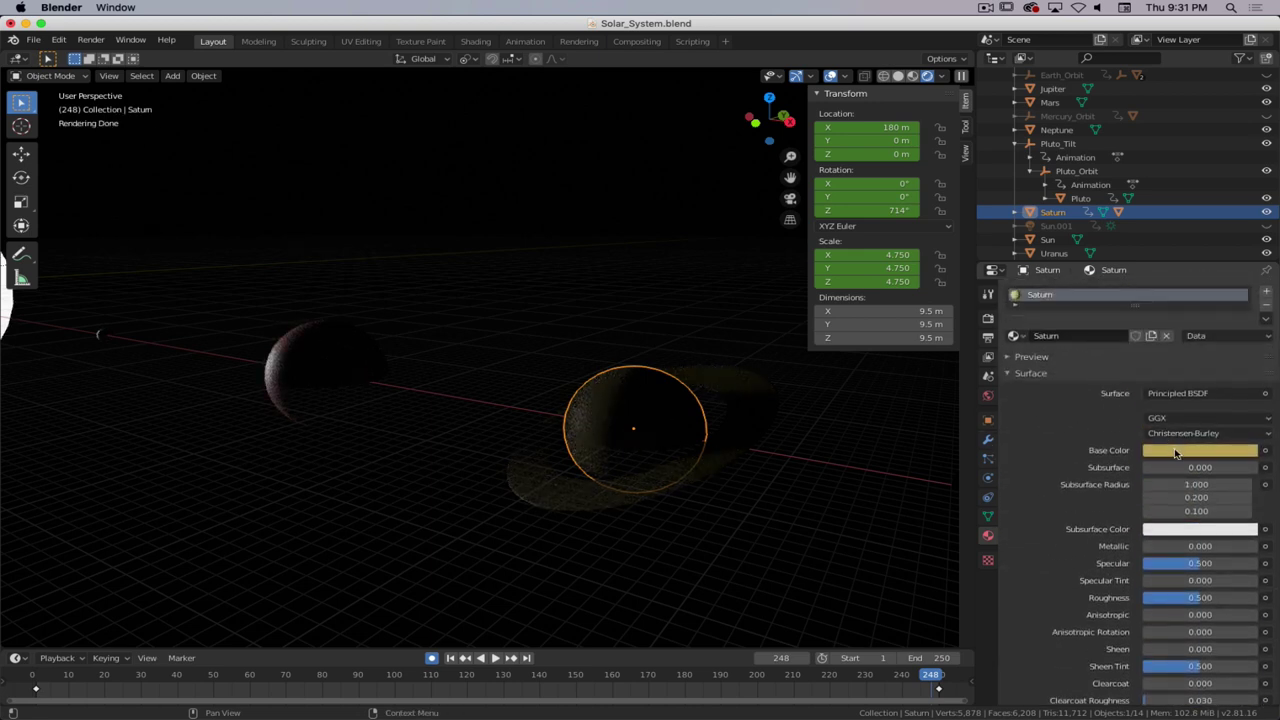
# - Copy Saturn's base colour into its Emission colour to test a yellow glow
pyautogui.press('super+c')
pyautogui.scroll(-8, 1177, 430)
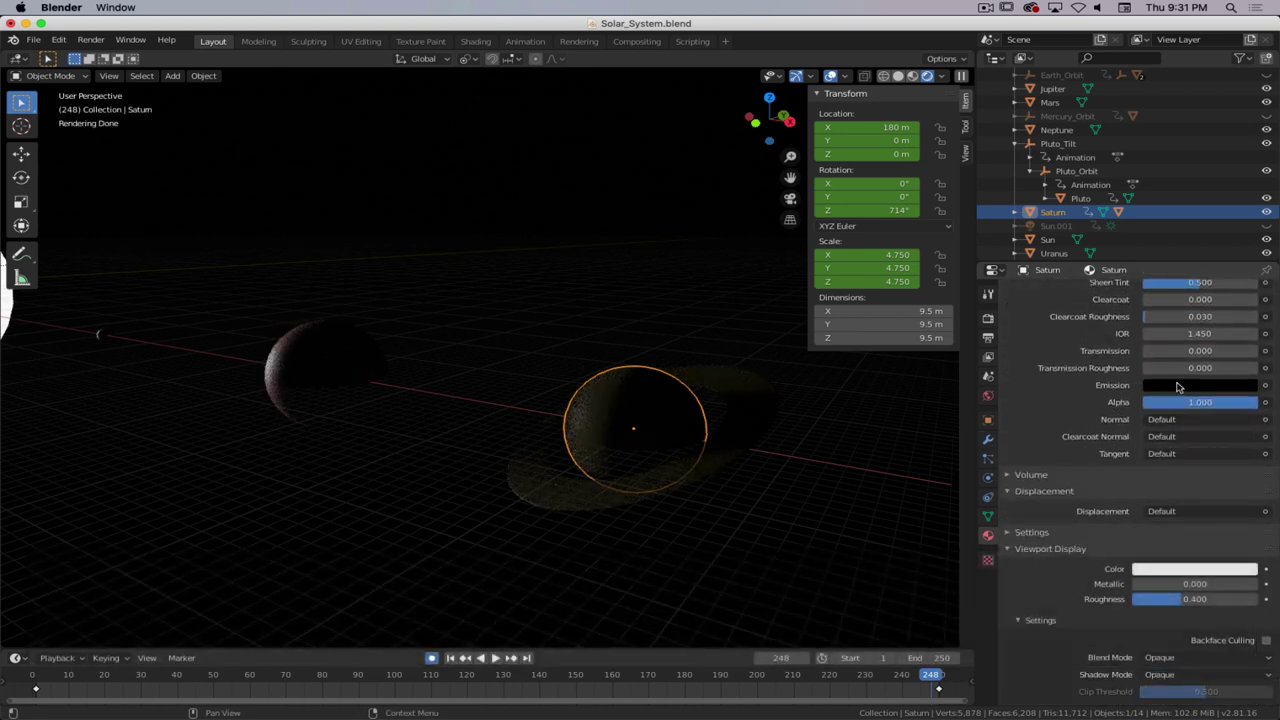
pyautogui.press('super+v')
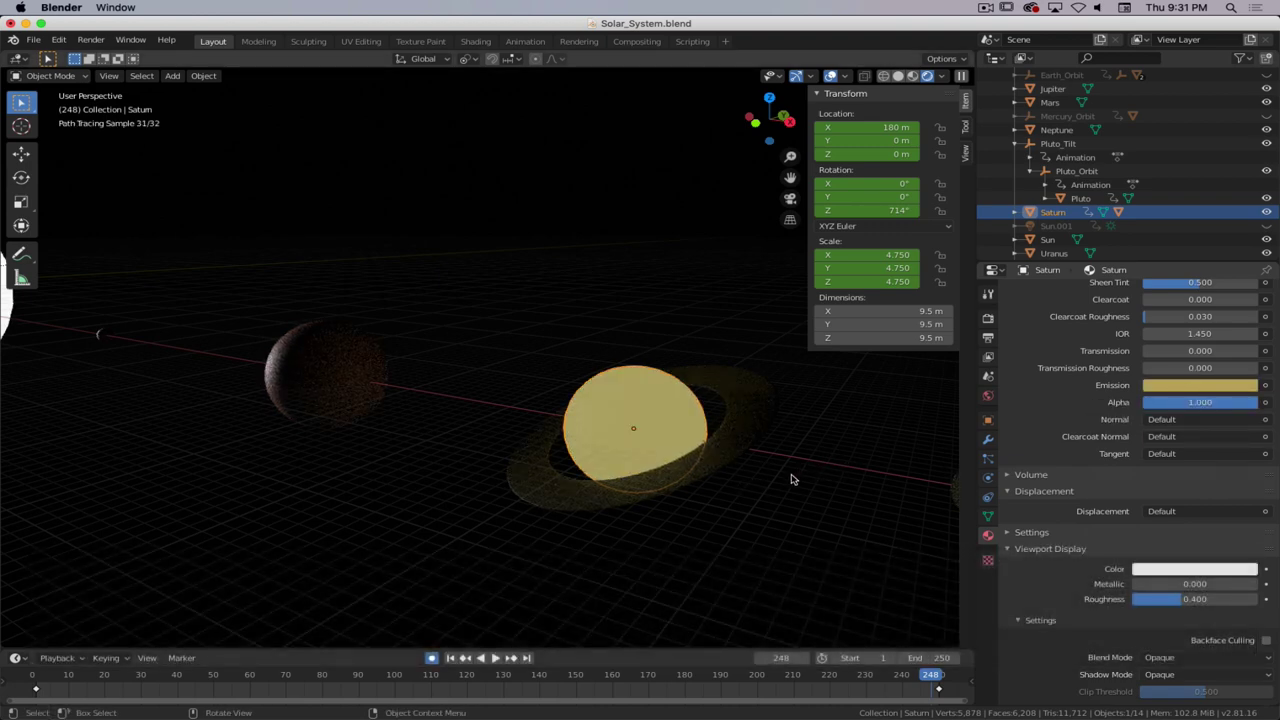
pyautogui.click(1198, 385)
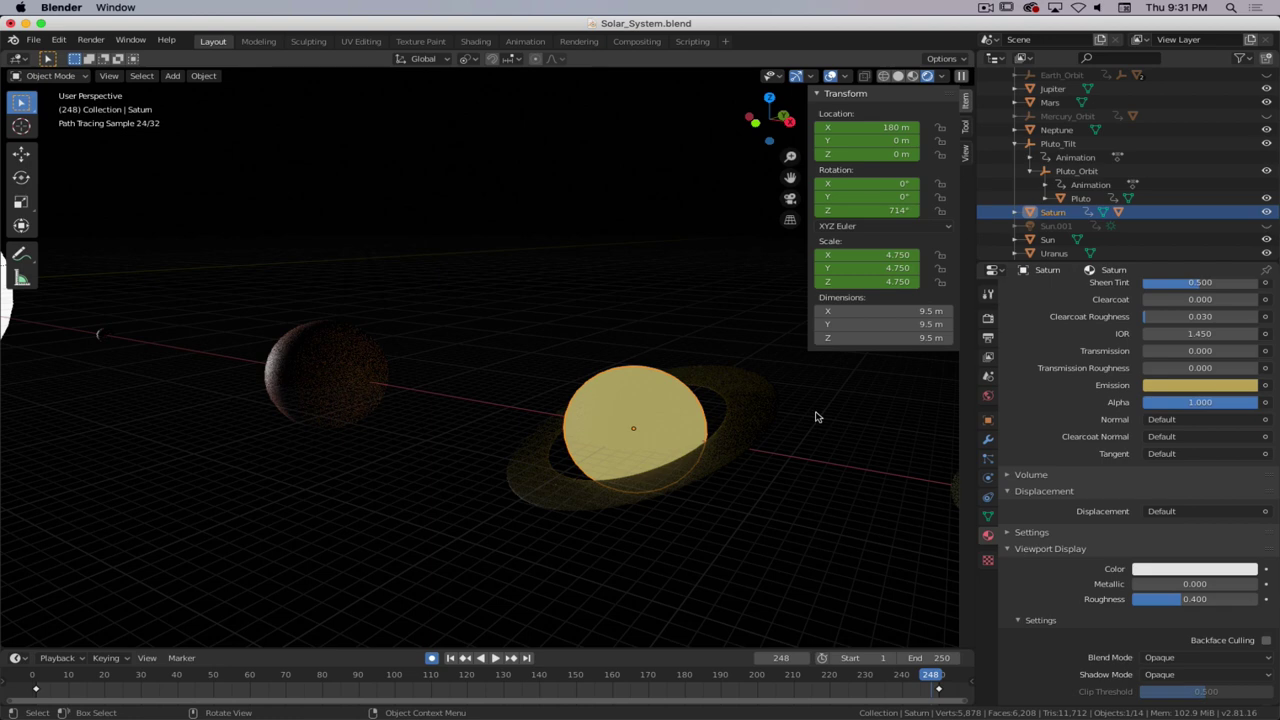
pyautogui.press('KP_1')
# - Darken Saturn's emission colour to almost black (value 0.020)
pyautogui.click(1224, 389)
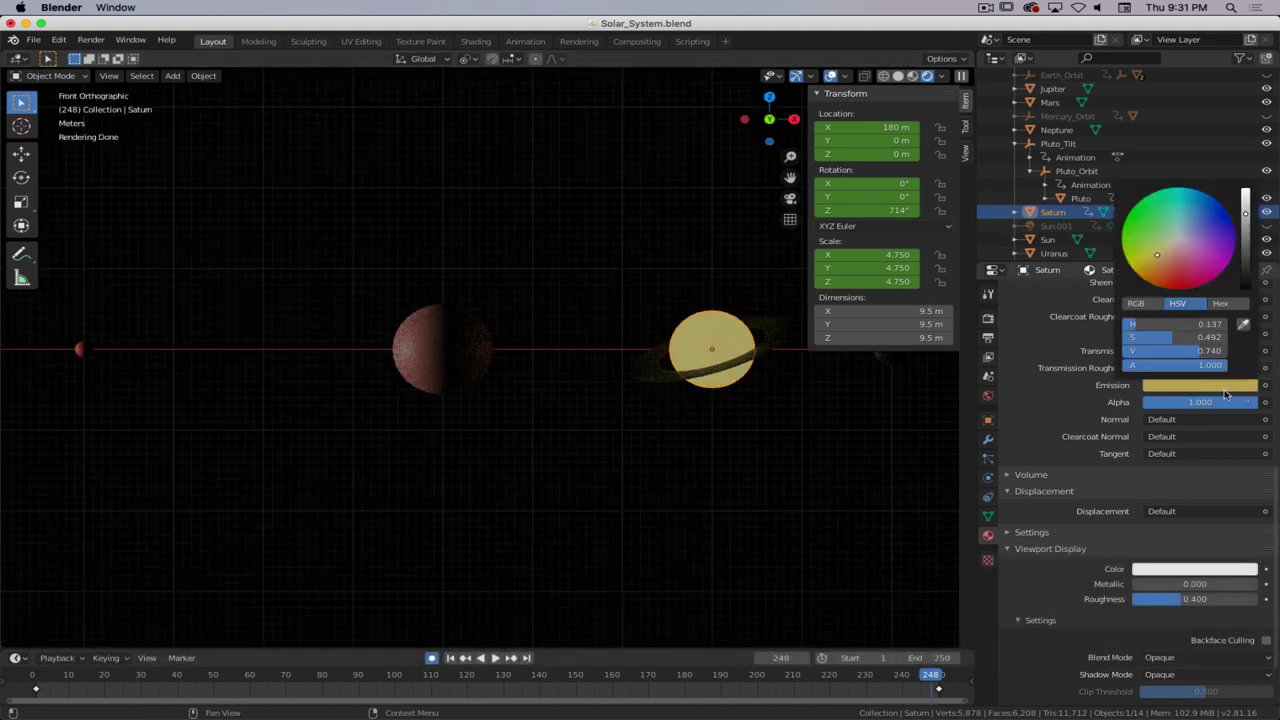
pyautogui.click(1246, 262)
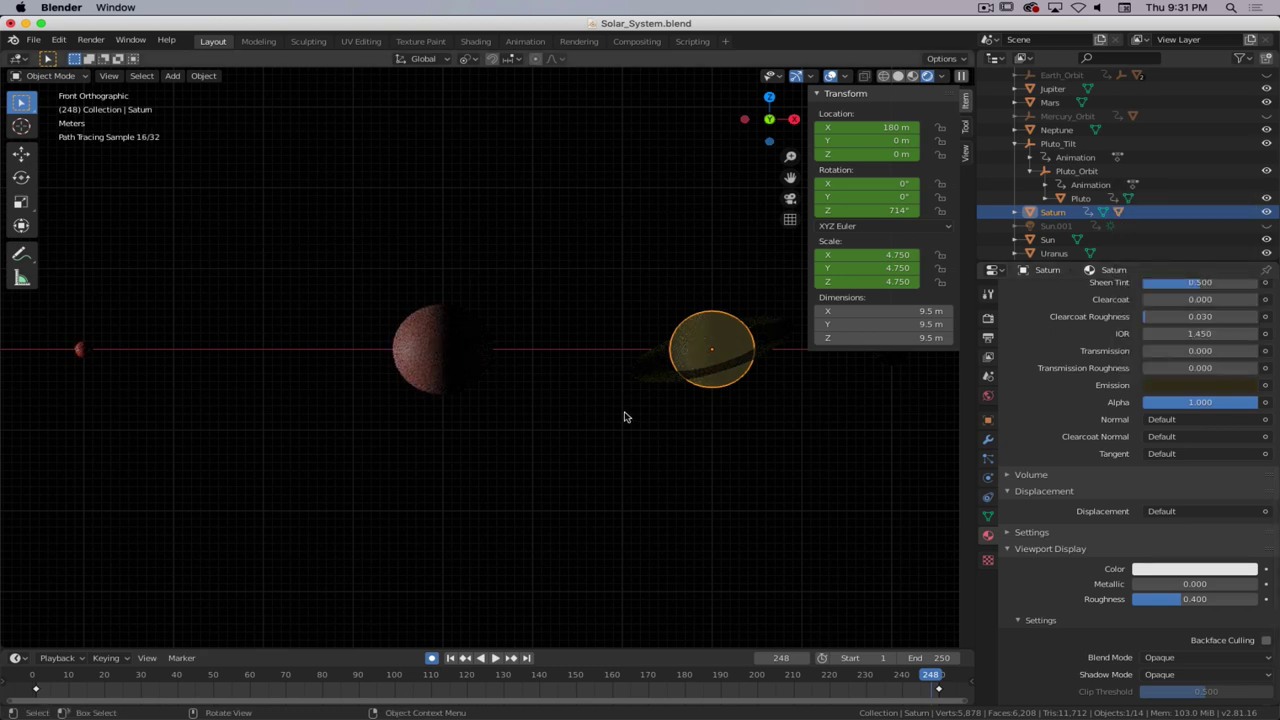
pyautogui.moveTo(626, 417)
pyautogui.mouseDown(button='middle')
pyautogui.moveTo(684, 430)
pyautogui.moveTo(777, 420)
pyautogui.mouseUp(button='middle')
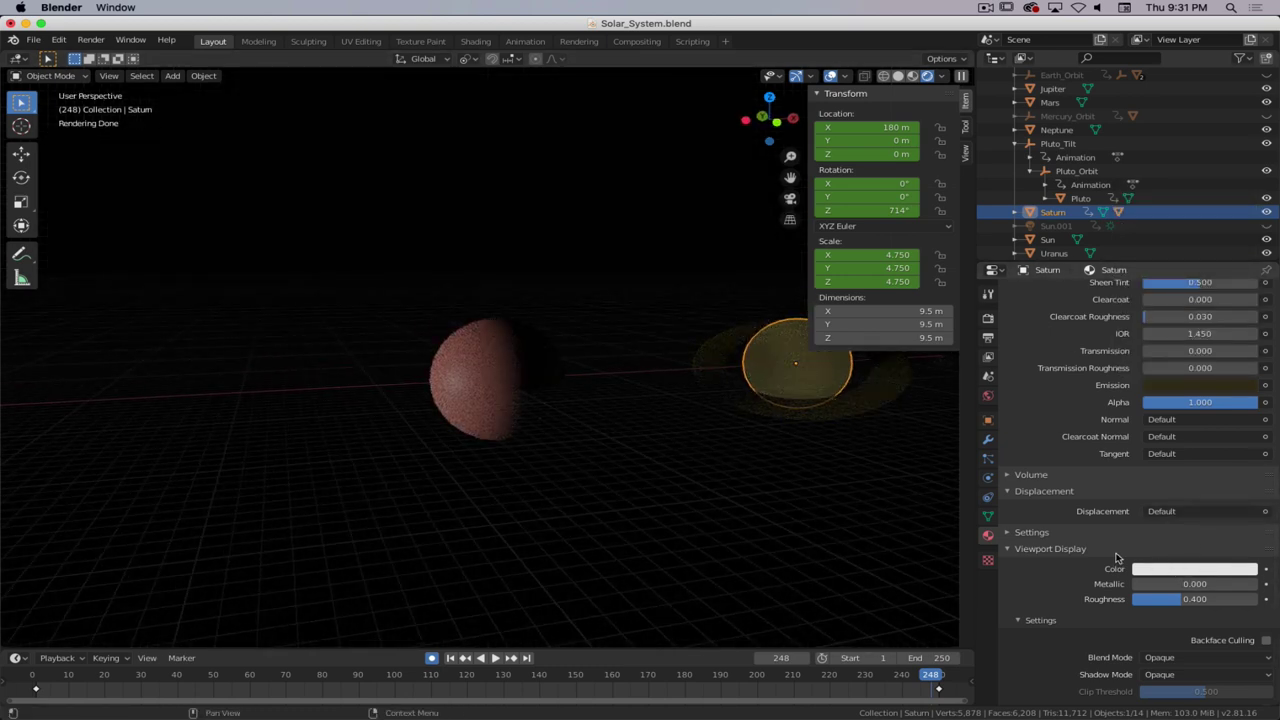
pyautogui.click(1224, 387)
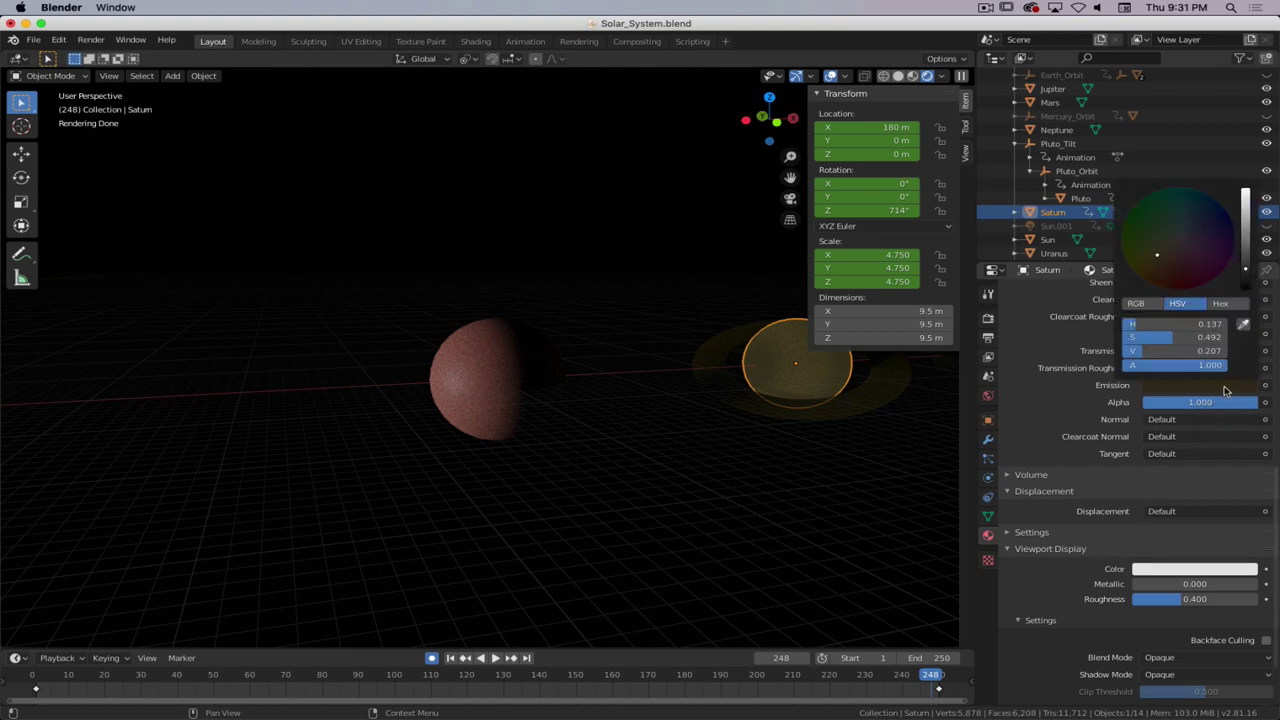
pyautogui.moveTo(1246, 278); pyautogui.dragTo(1246, 292)
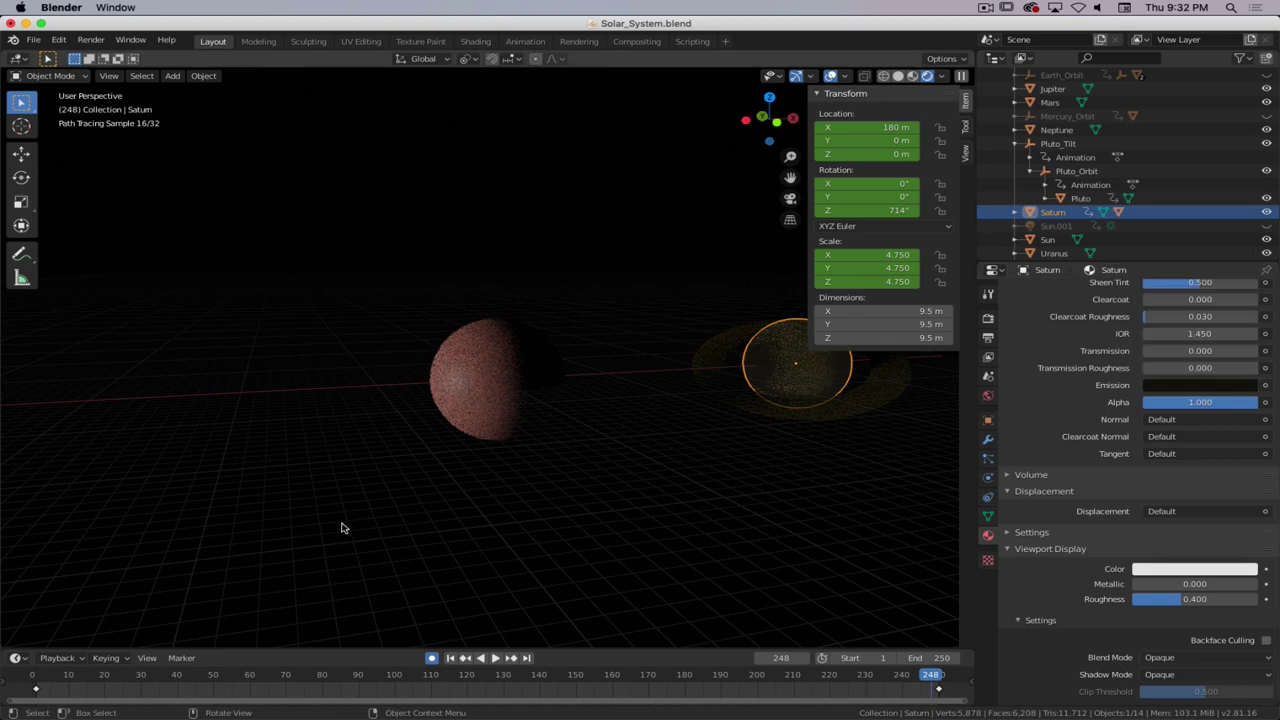
pyautogui.click(35, 40)
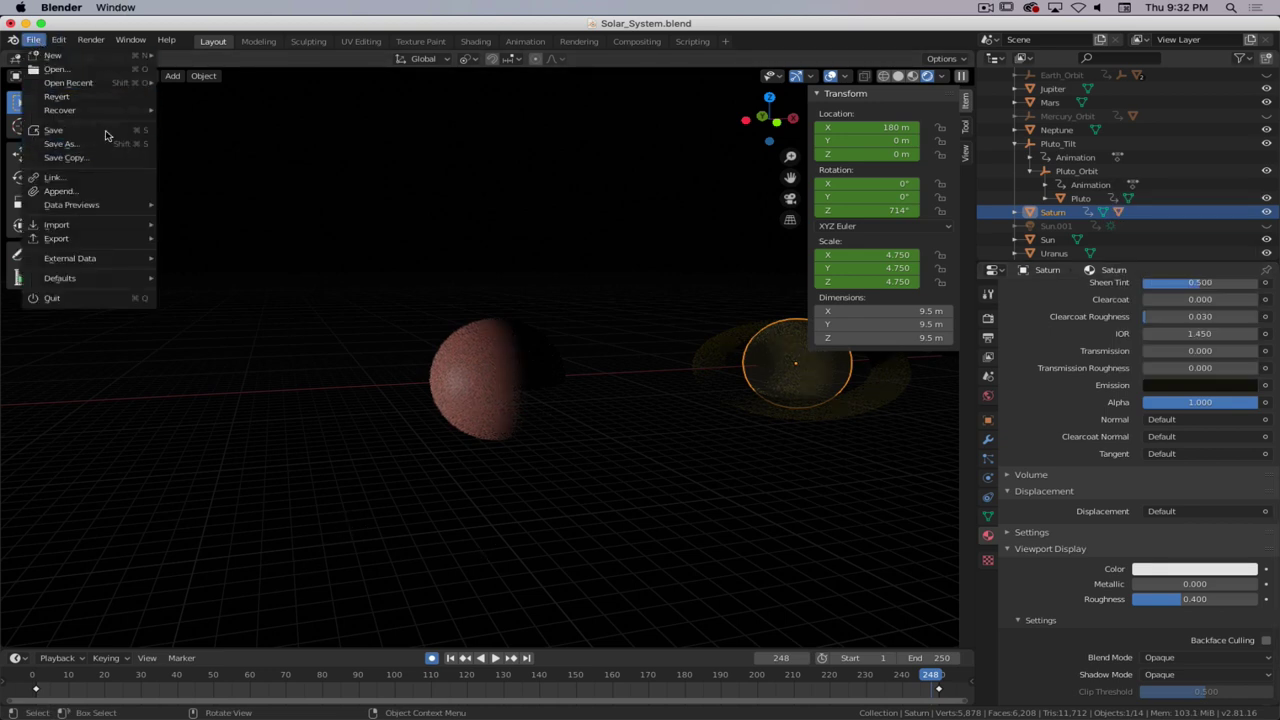
# - Save the current changes and open the recent file Solar_System_Prep.blend
pyautogui.moveTo(88, 83)
pyautogui.click(243, 102)
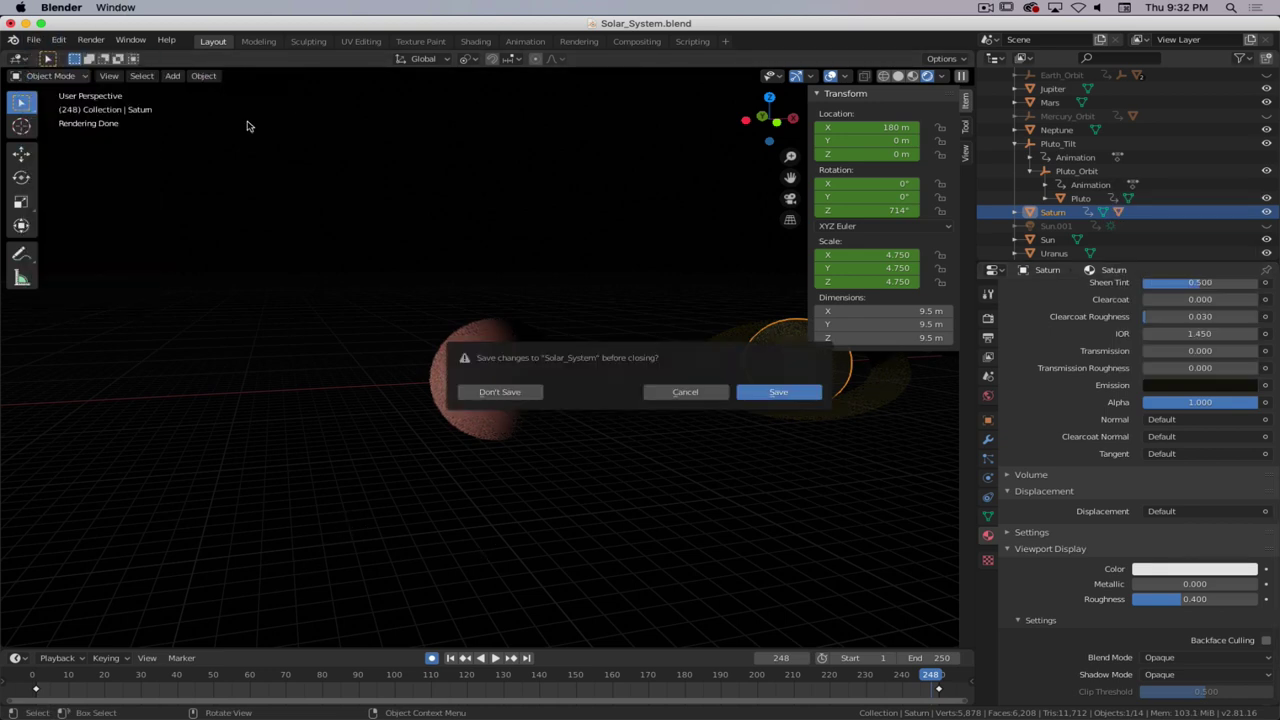
pyautogui.click(778, 392)
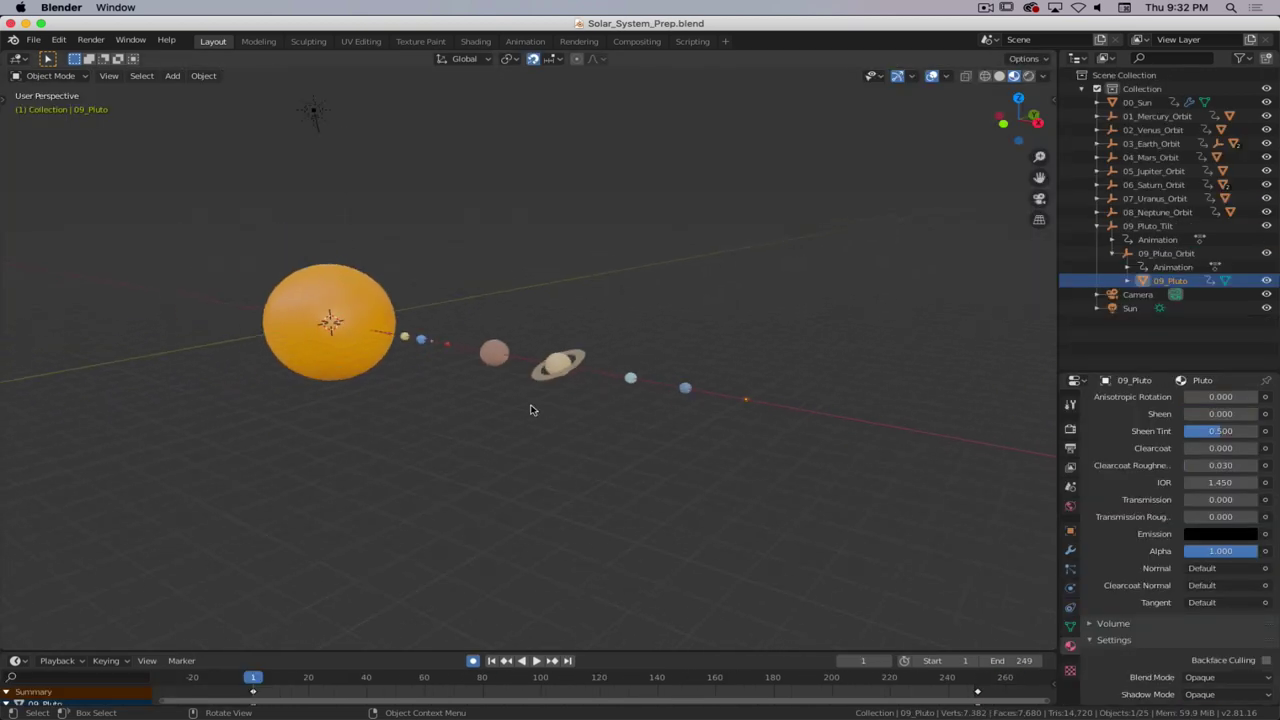
# - Select the Sun, switch to rendered shading, and zoom in on a front view of the planets
pyautogui.click(311, 109)
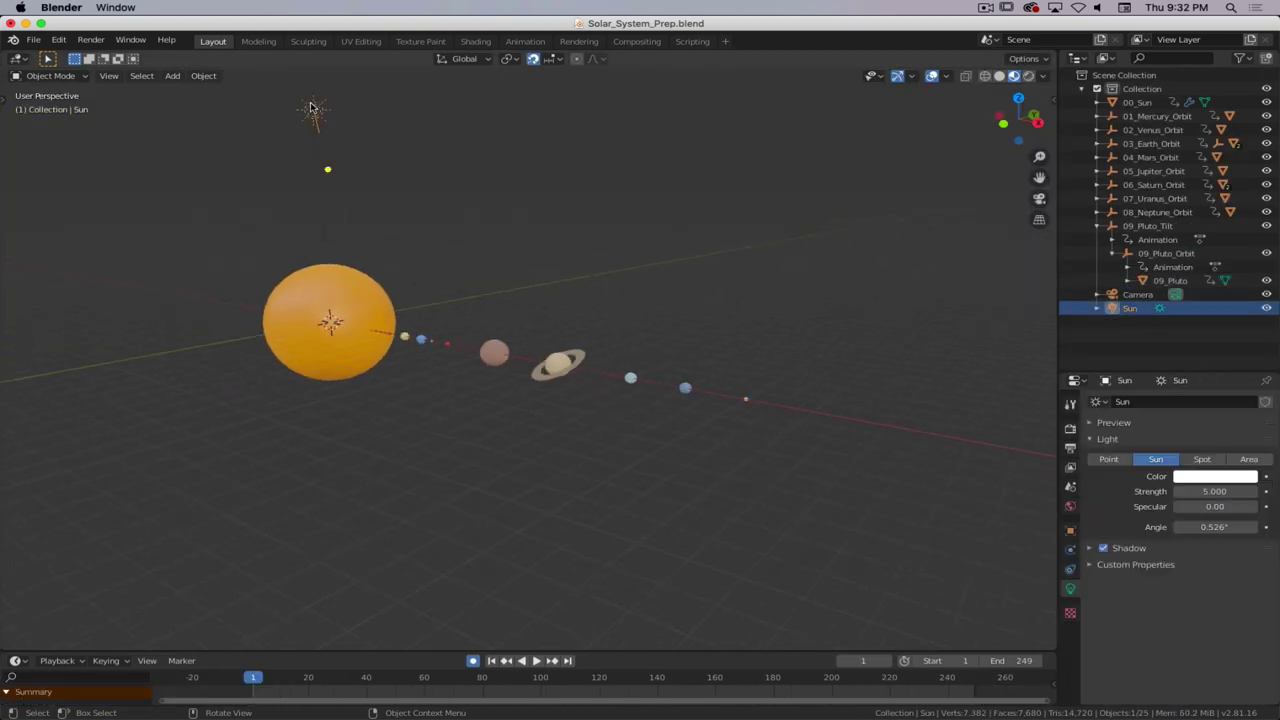
pyautogui.press('z')
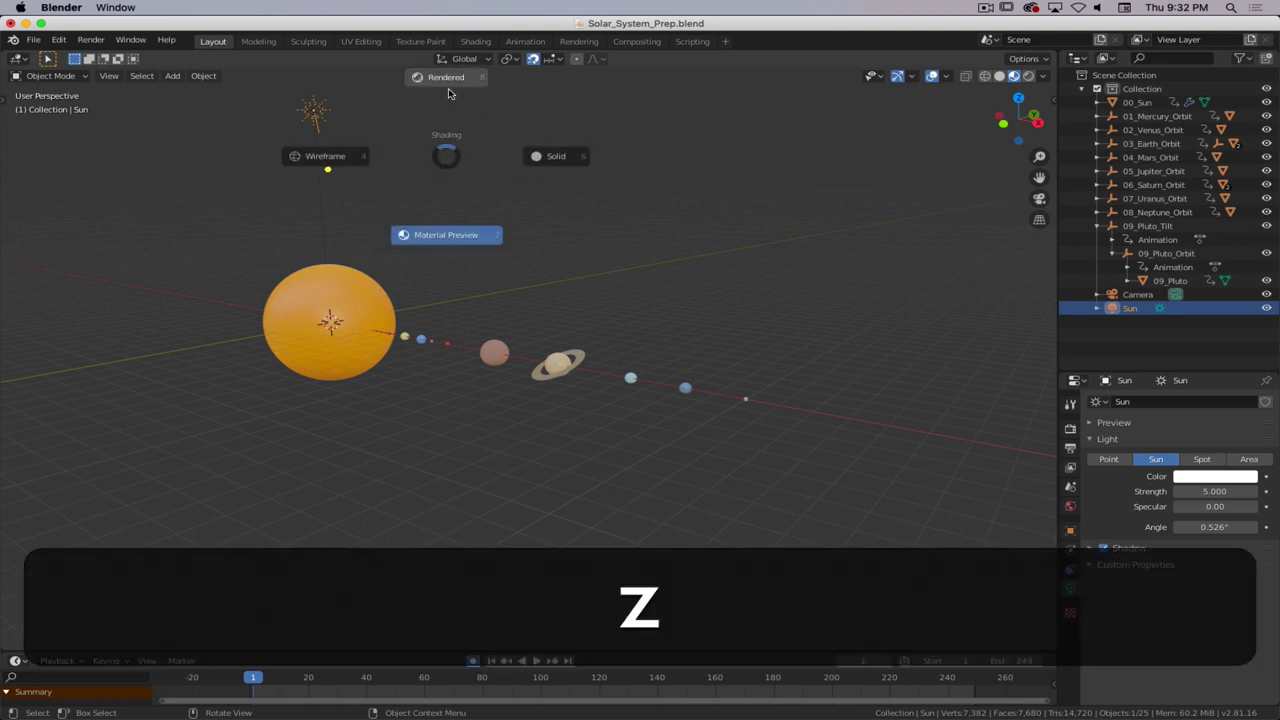
pyautogui.click(446, 140)
pyautogui.press('KP_3')
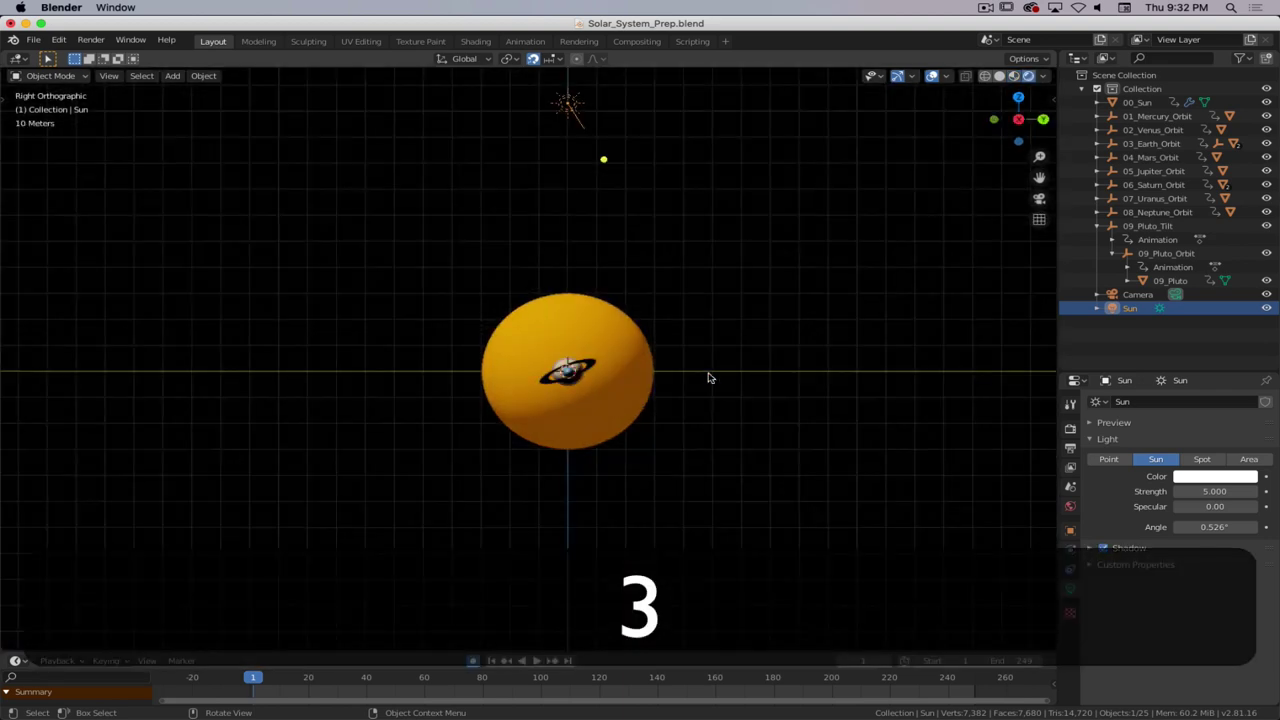
pyautogui.press('KP_1')
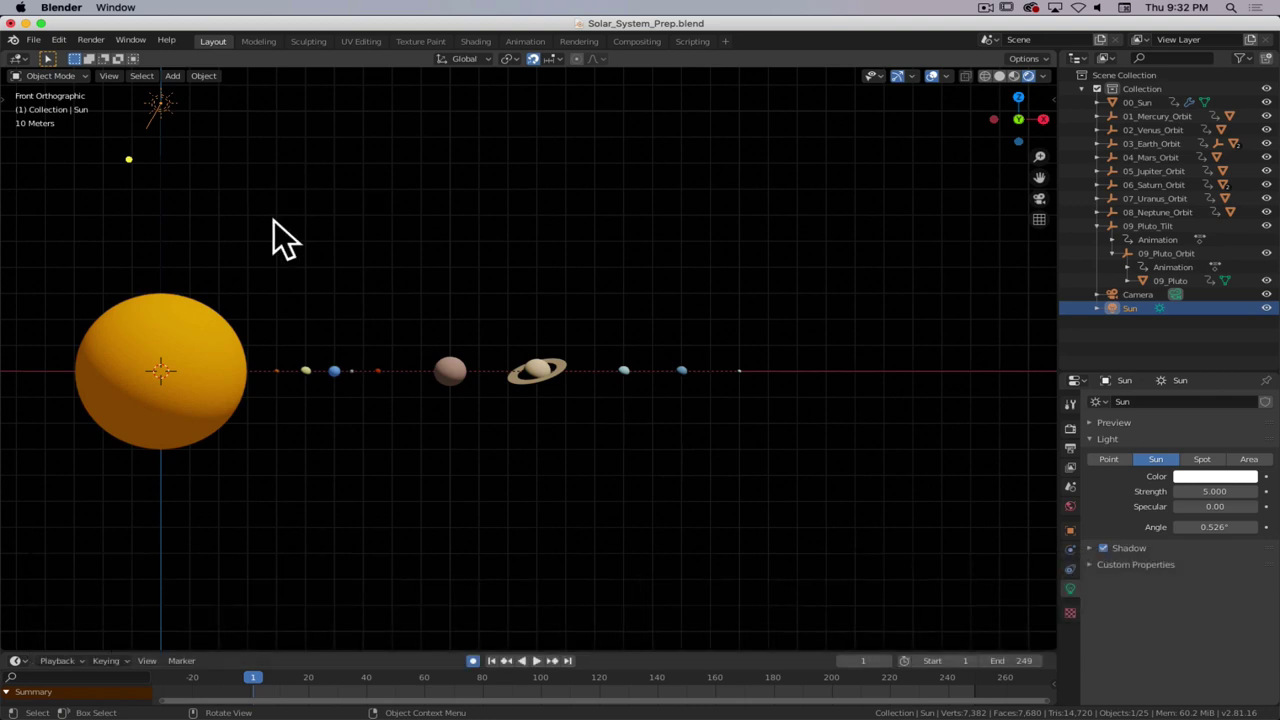
pyautogui.scroll(5, 595, 399)
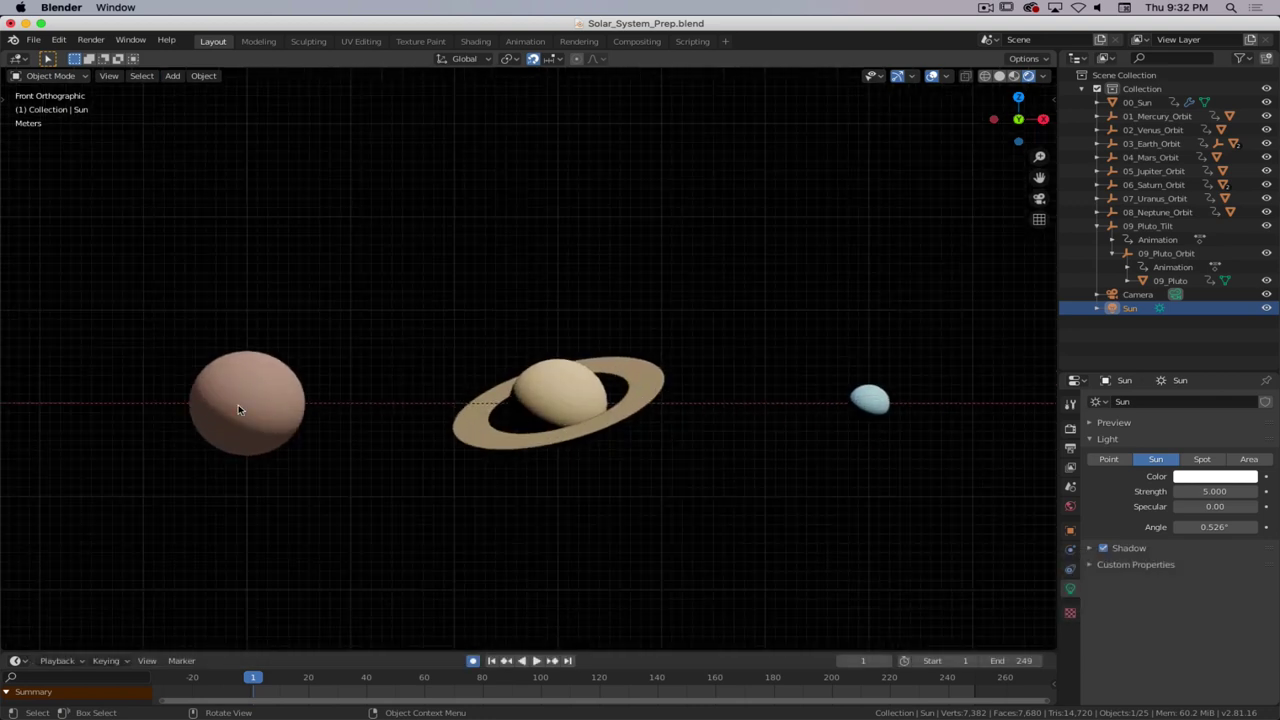
# - Paste Saturn's peach base colour into its Emission and darken it to value 0.273
pyautogui.click(565, 394)
pyautogui.scroll(8, 1218, 511)
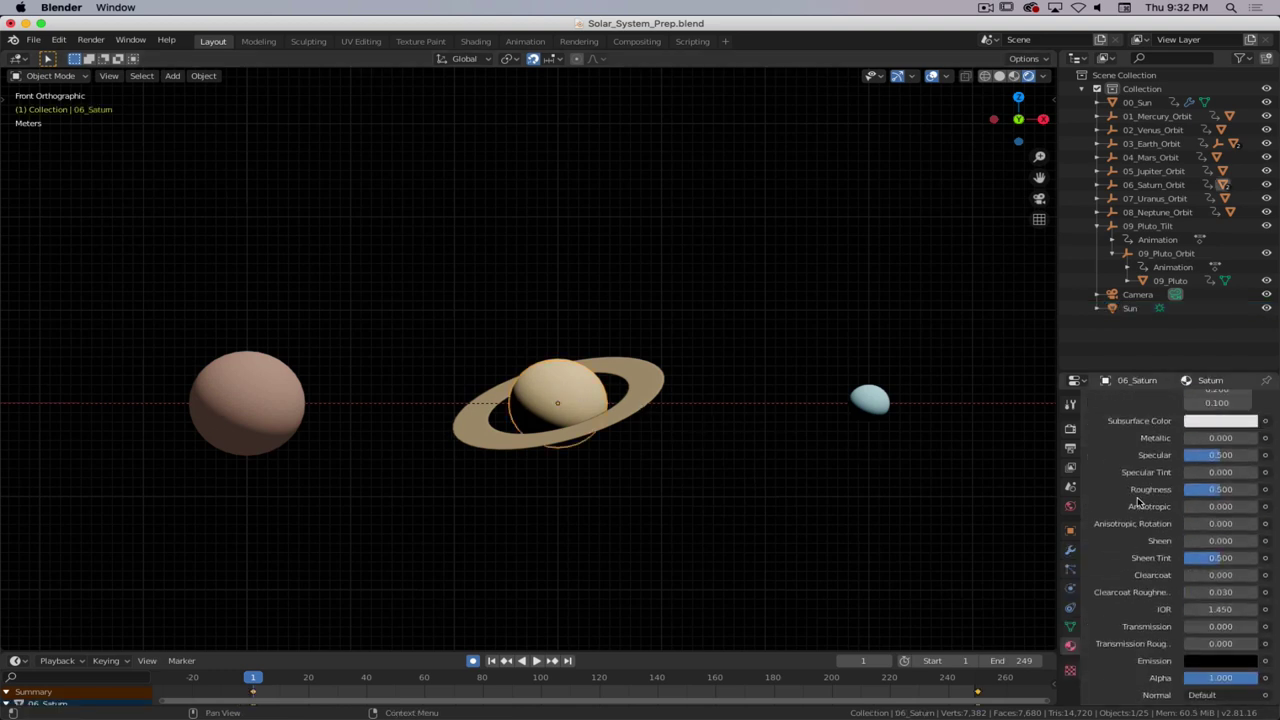
pyautogui.press('super+c')
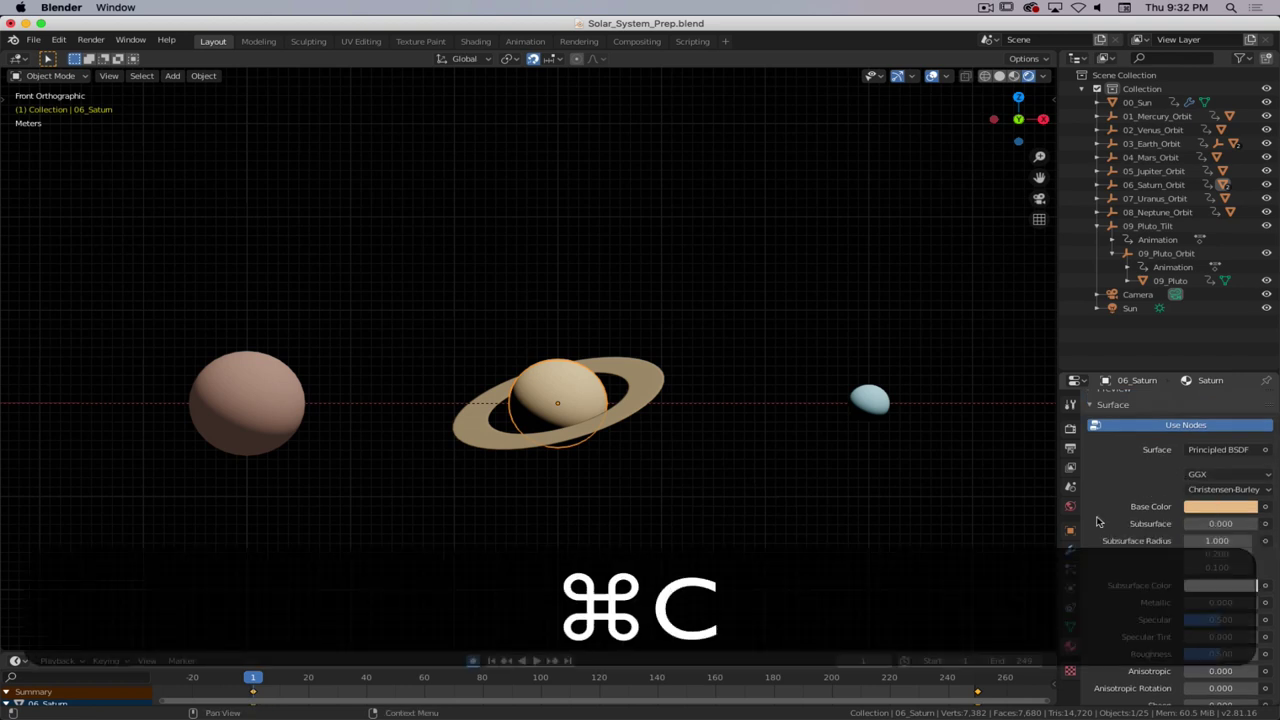
pyautogui.scroll(-6, 1210, 545)
pyautogui.press('super+v')
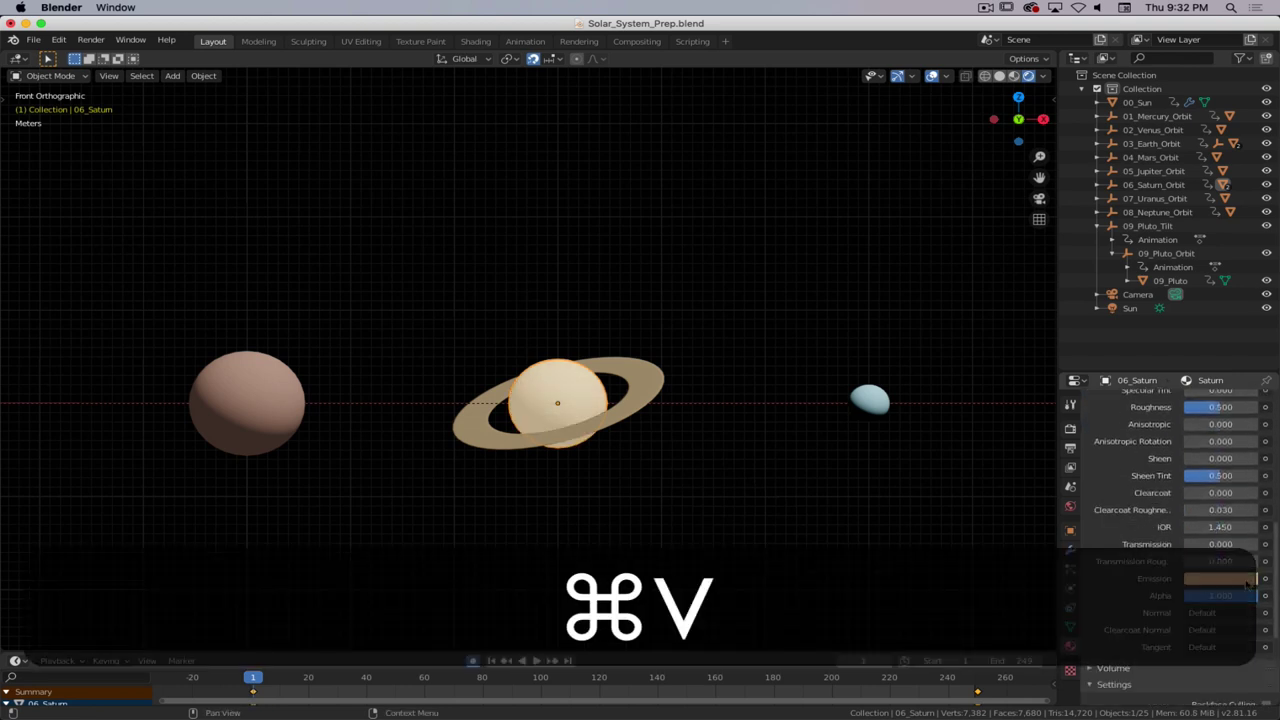
pyautogui.click(1245, 581)
pyautogui.moveTo(1245, 390); pyautogui.dragTo(1245, 452)
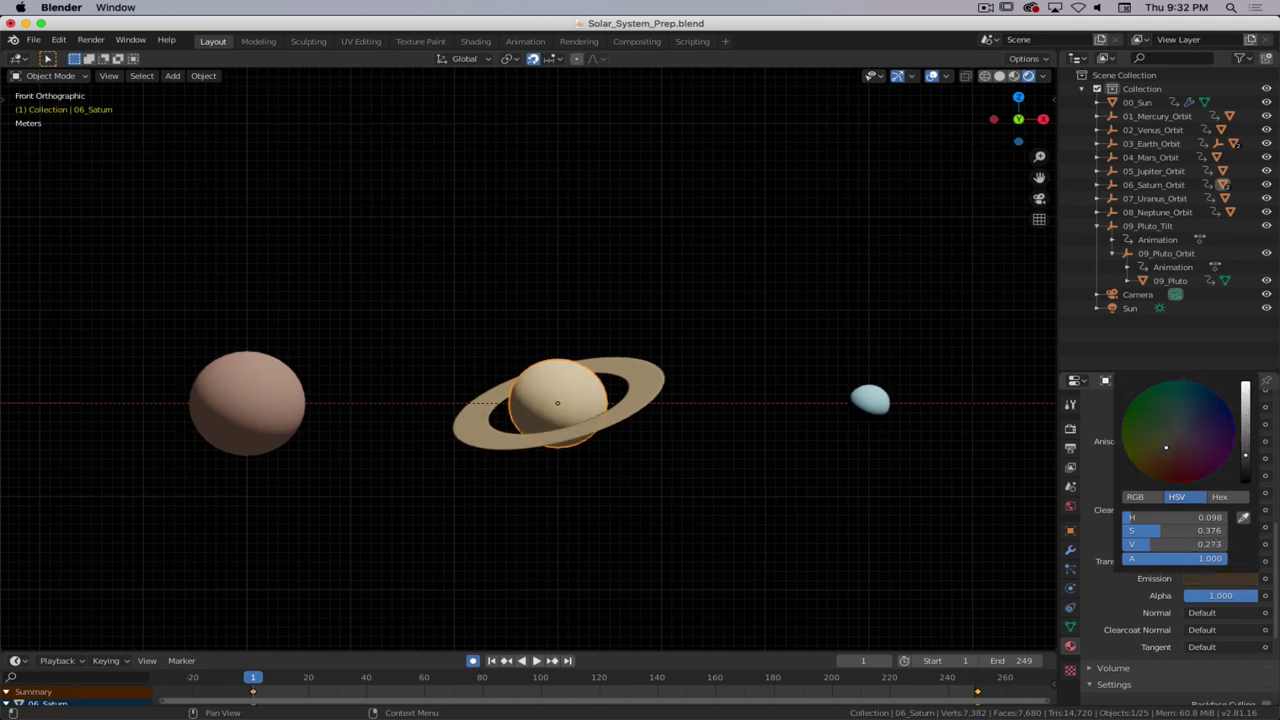
pyautogui.scroll(-8, 700, 494)
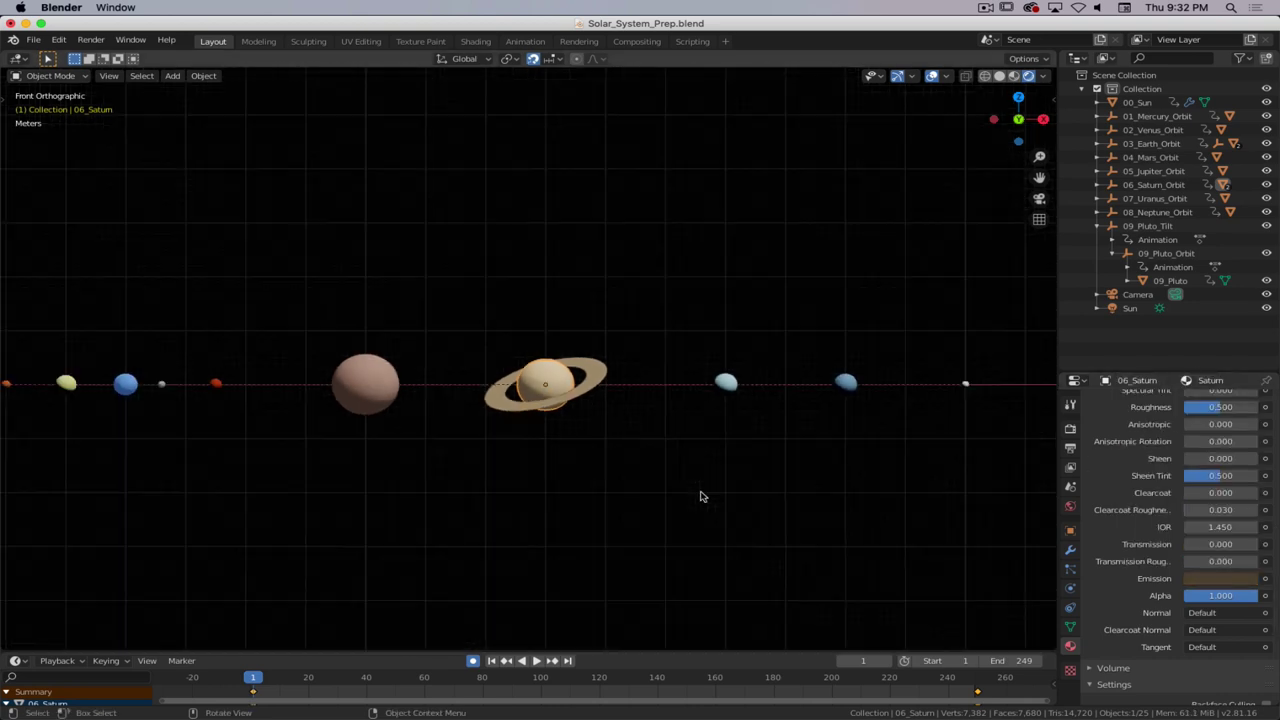
pyautogui.click(1071, 429)
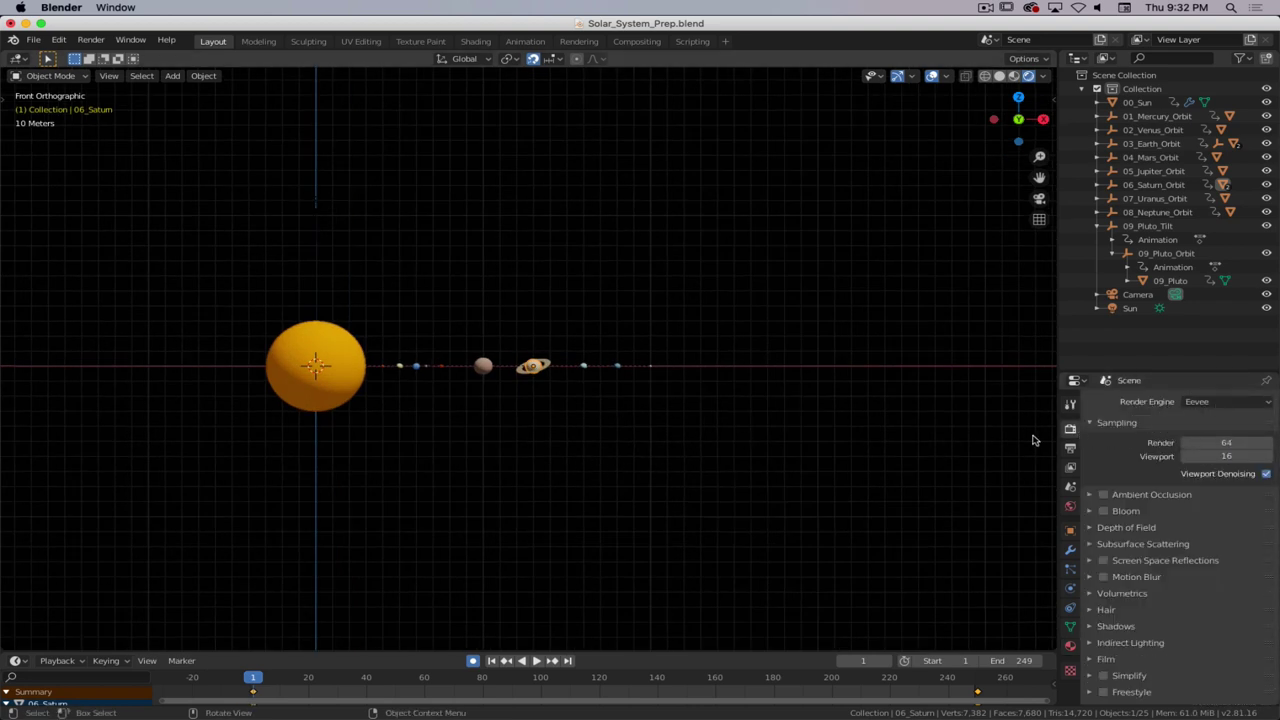
pyautogui.click(316, 200)
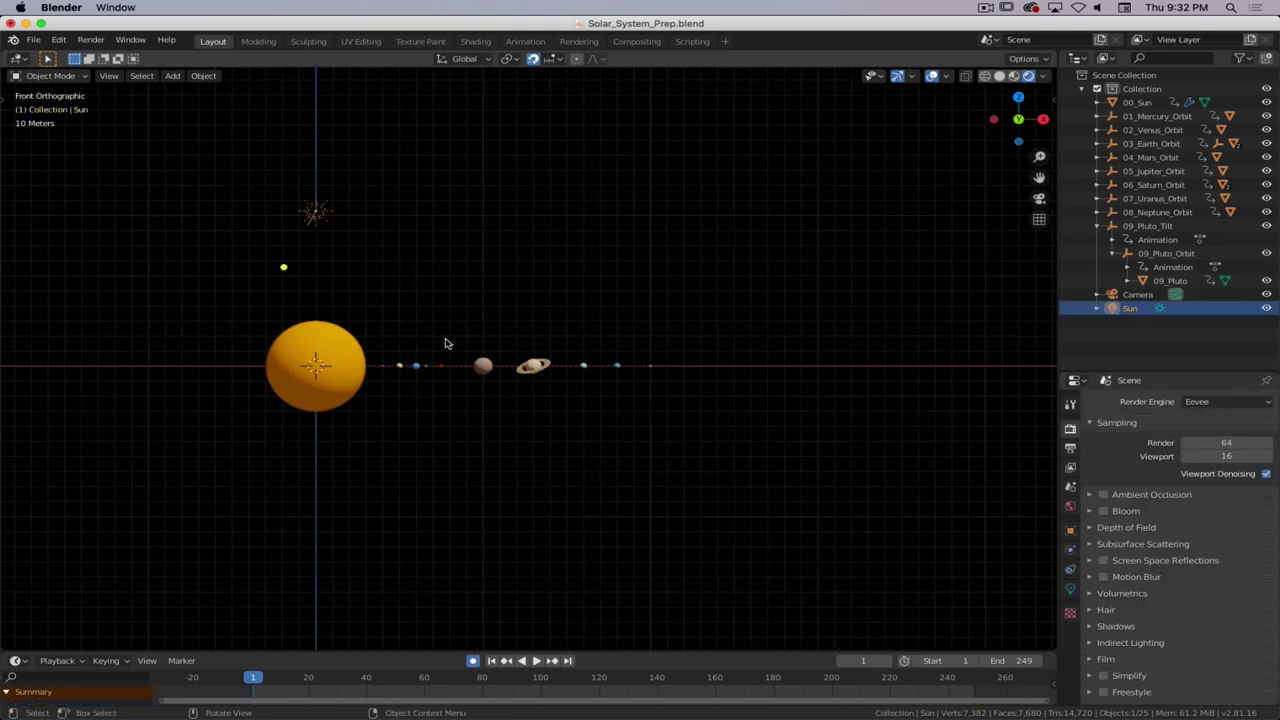
pyautogui.scroll(7, 543, 398)
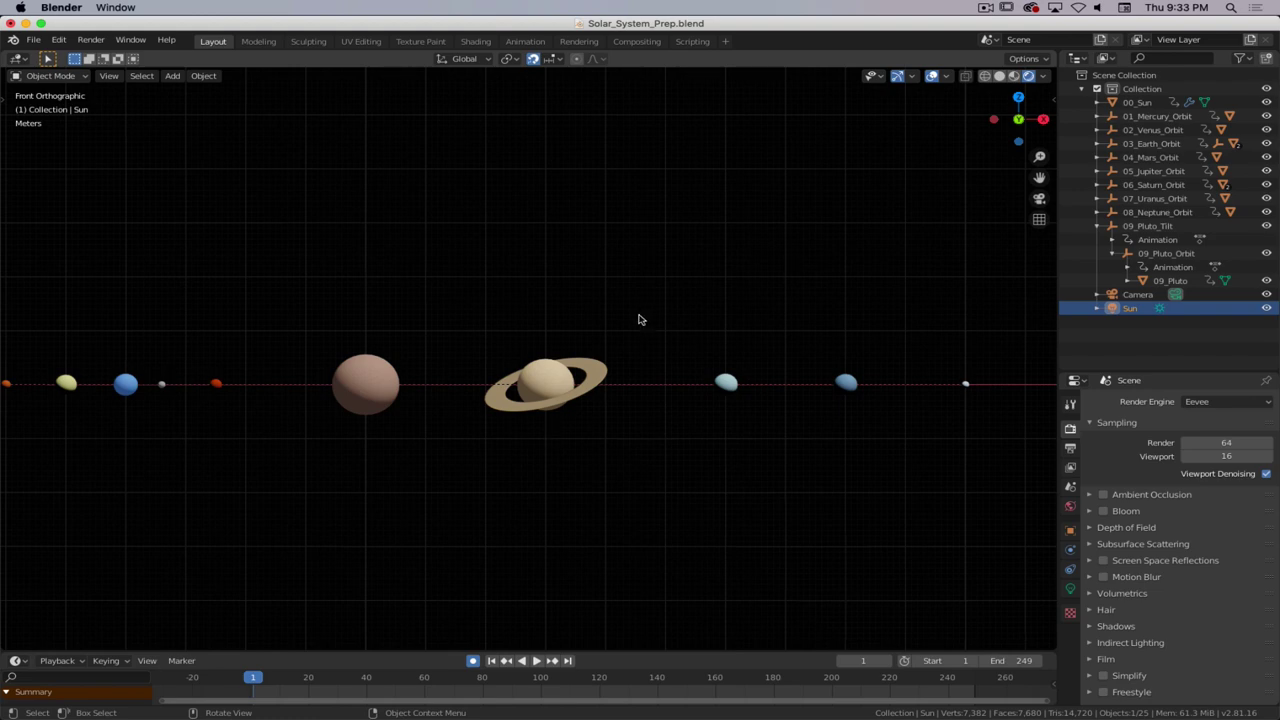
pyautogui.scroll(-6, 614, 400)
pyautogui.scroll(2, 614, 391)
pyautogui.scroll(-2, 605, 394)
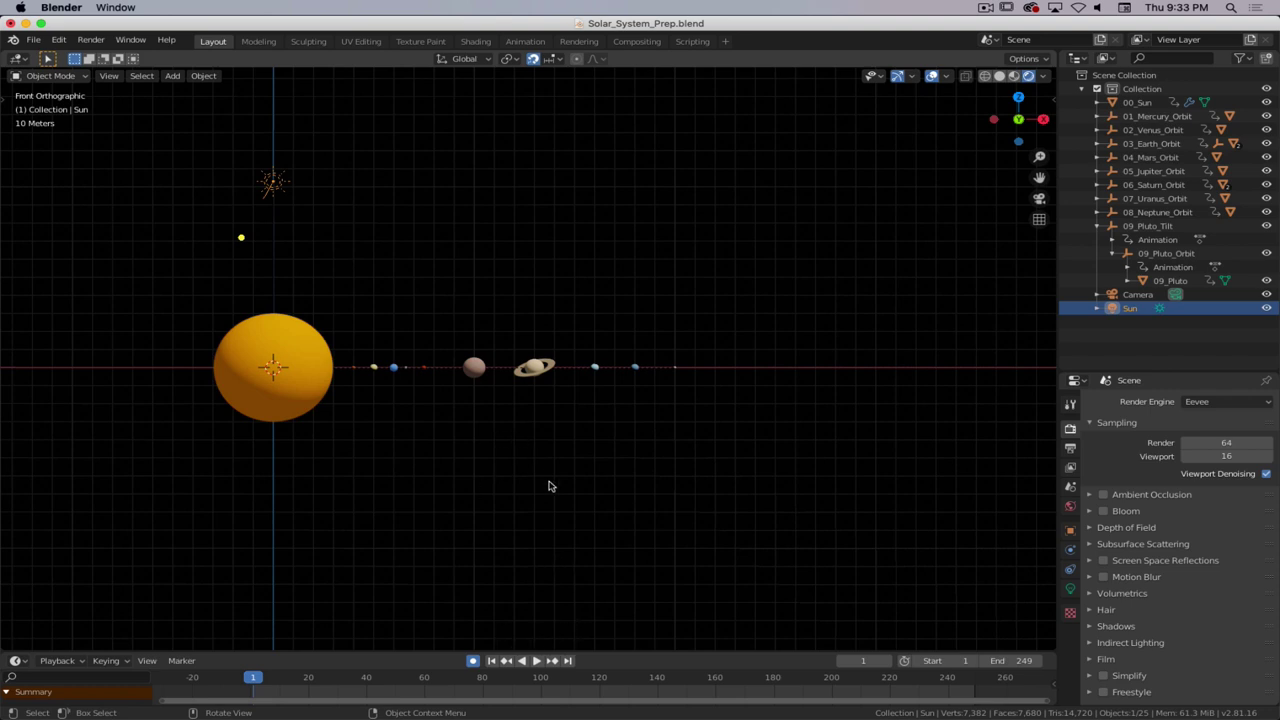
pyautogui.press('super+period')
# - Look through the scene camera and enable Lock Camera to View
pyautogui.press('KP_0')
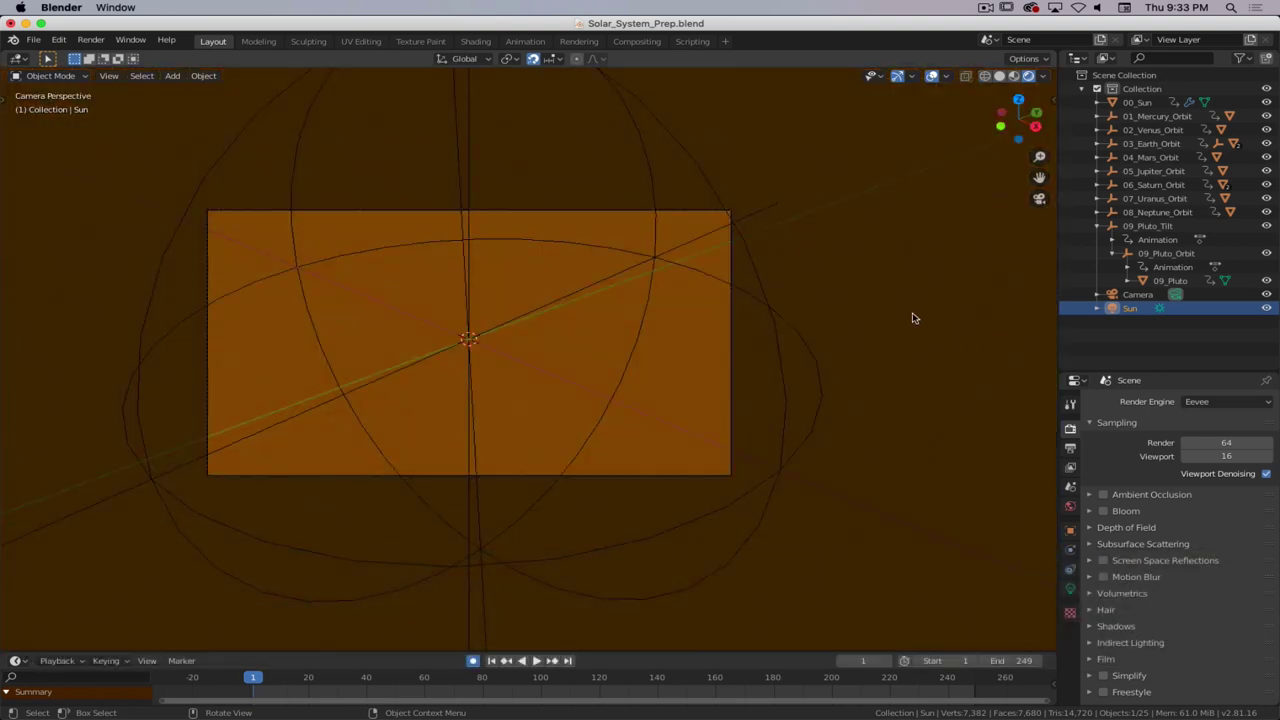
pyautogui.press('n')
pyautogui.click(1048, 152)
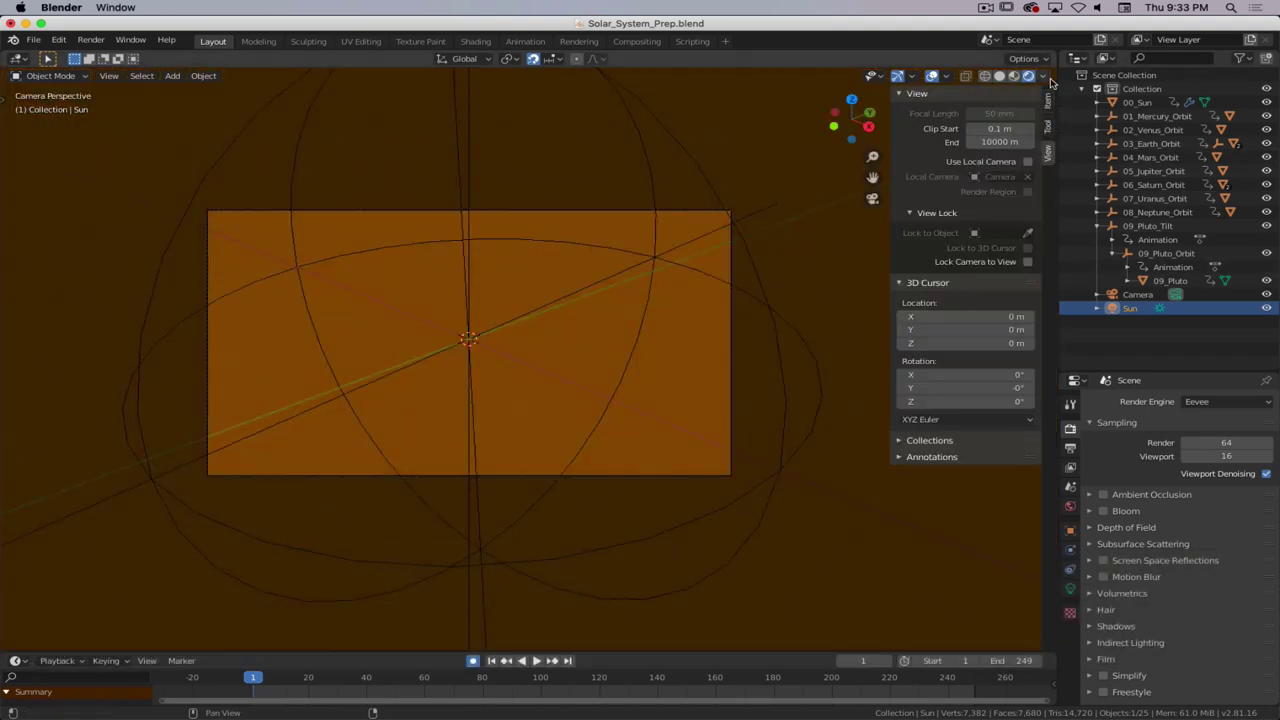
pyautogui.click(1028, 263)
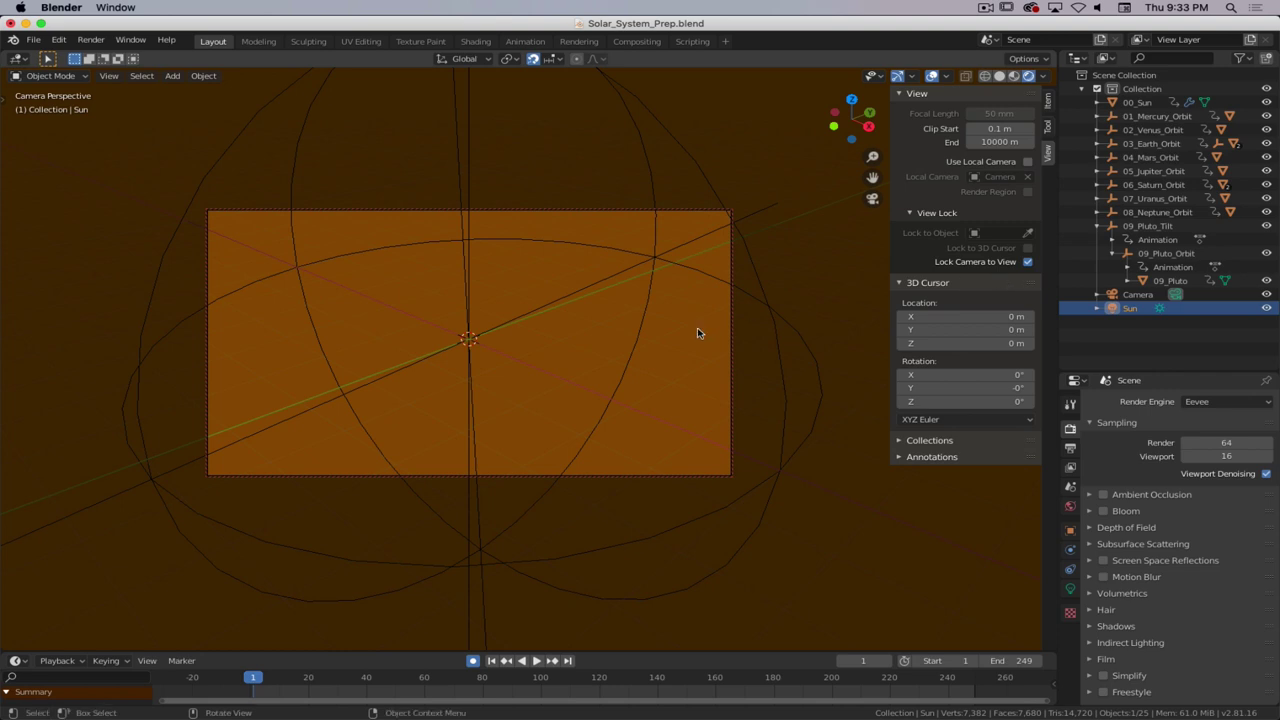
# - Pull the camera back and orbit it to frame the whole Sun with the inner planets
pyautogui.scroll(-6, 573, 370)
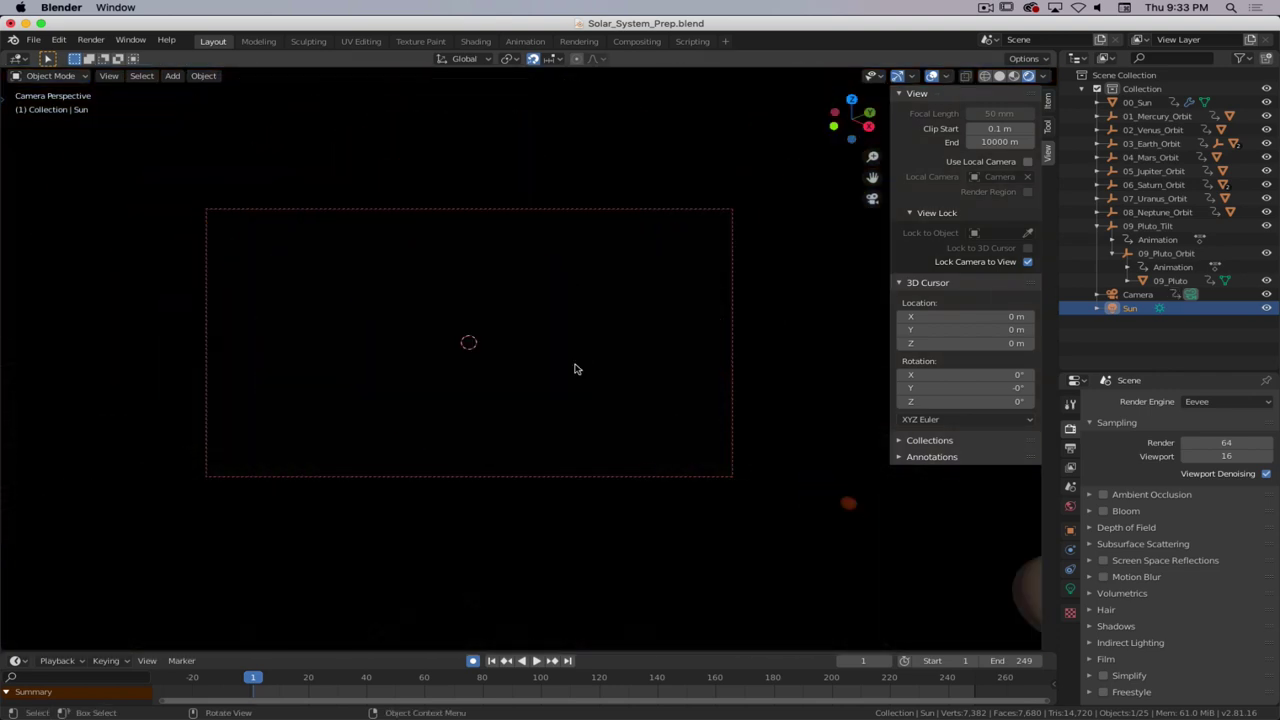
pyautogui.scroll(-3, 575, 369)
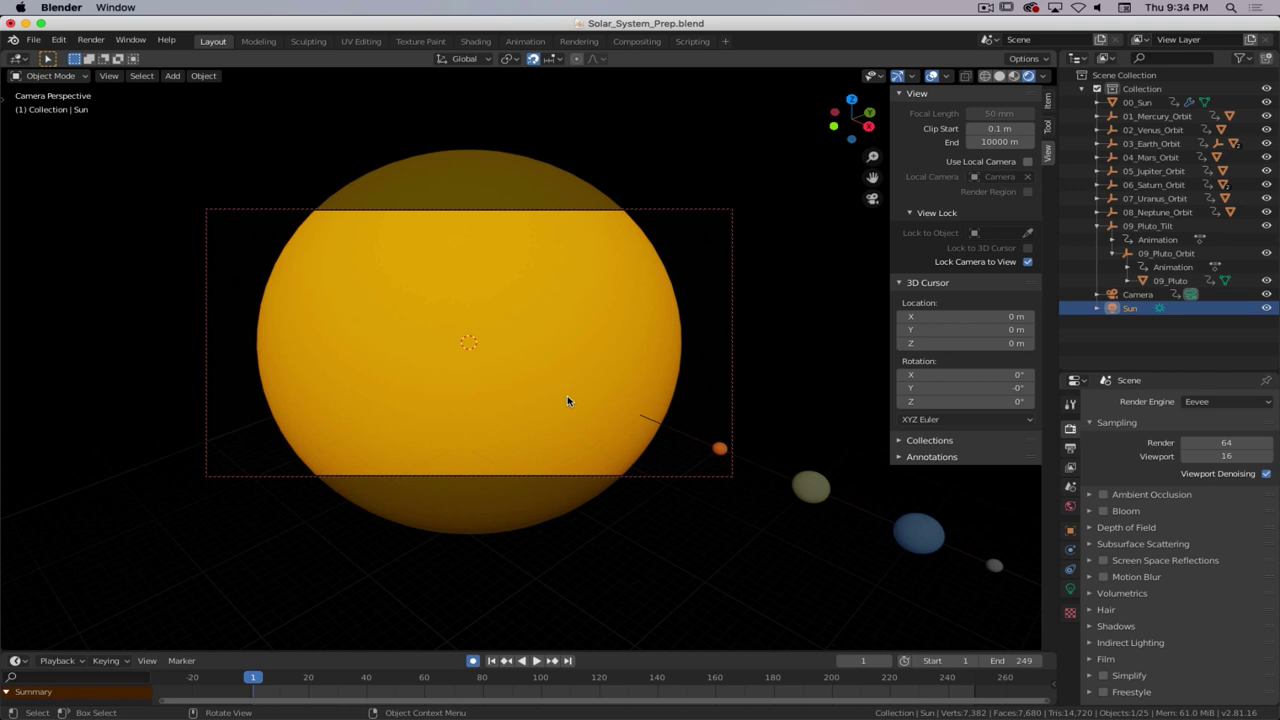
pyautogui.moveTo(571, 297)
pyautogui.mouseDown(button='middle')
pyautogui.moveTo(554, 309)
pyautogui.moveTo(614, 306)
pyautogui.moveTo(575, 319)
pyautogui.mouseUp(button='middle')
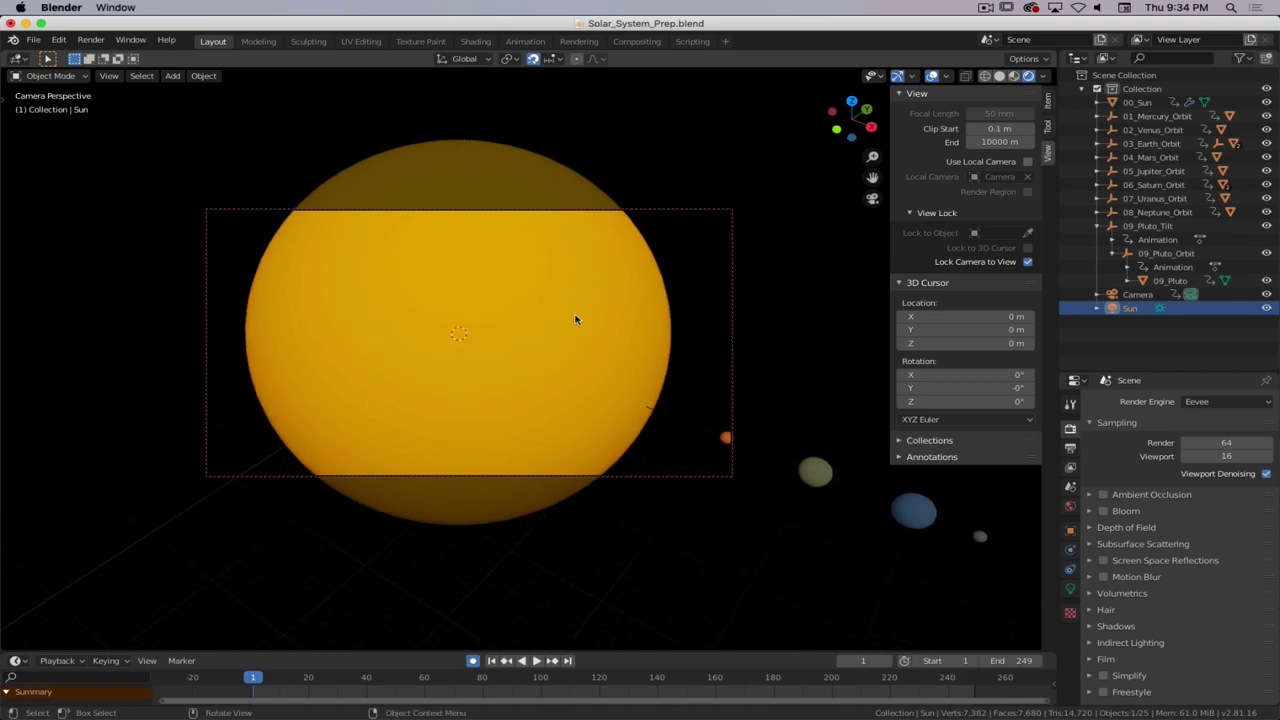
pyautogui.scroll(-3, 599, 402)
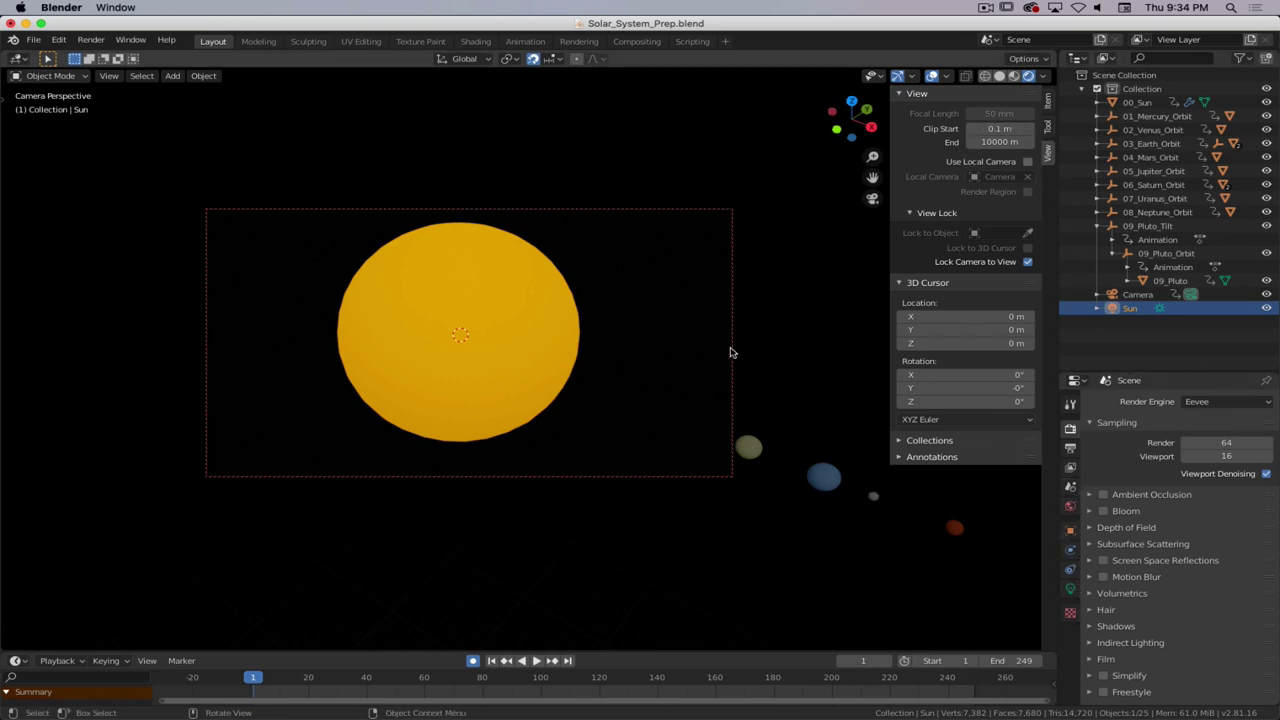
# - Set the camera's Clip End to 10000 m
pyautogui.click(731, 350)
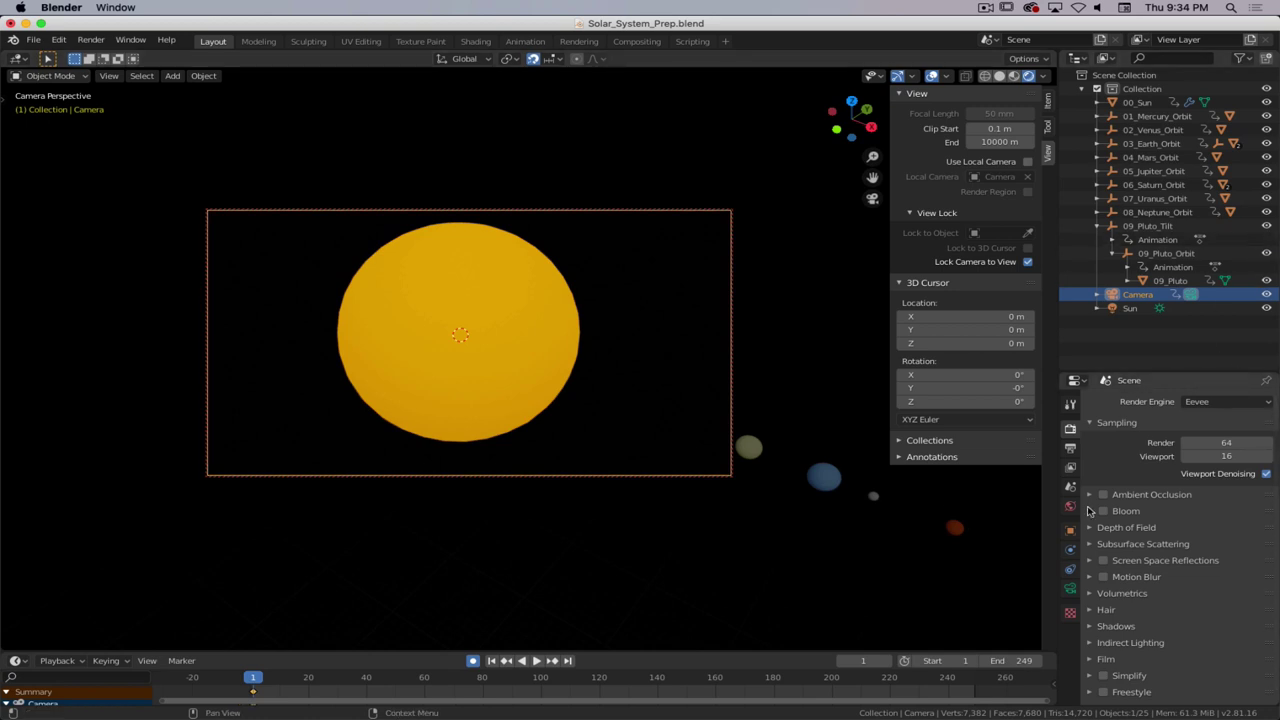
pyautogui.click(1070, 588)
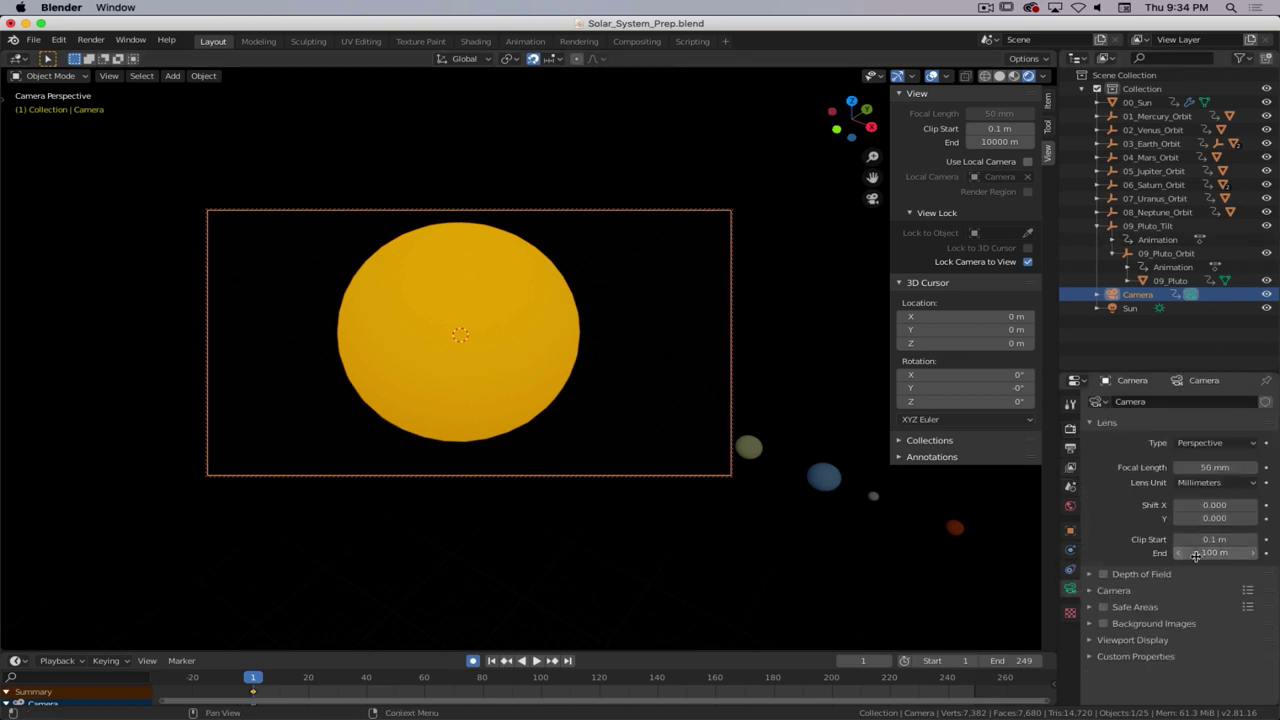
pyautogui.click(1220, 552)
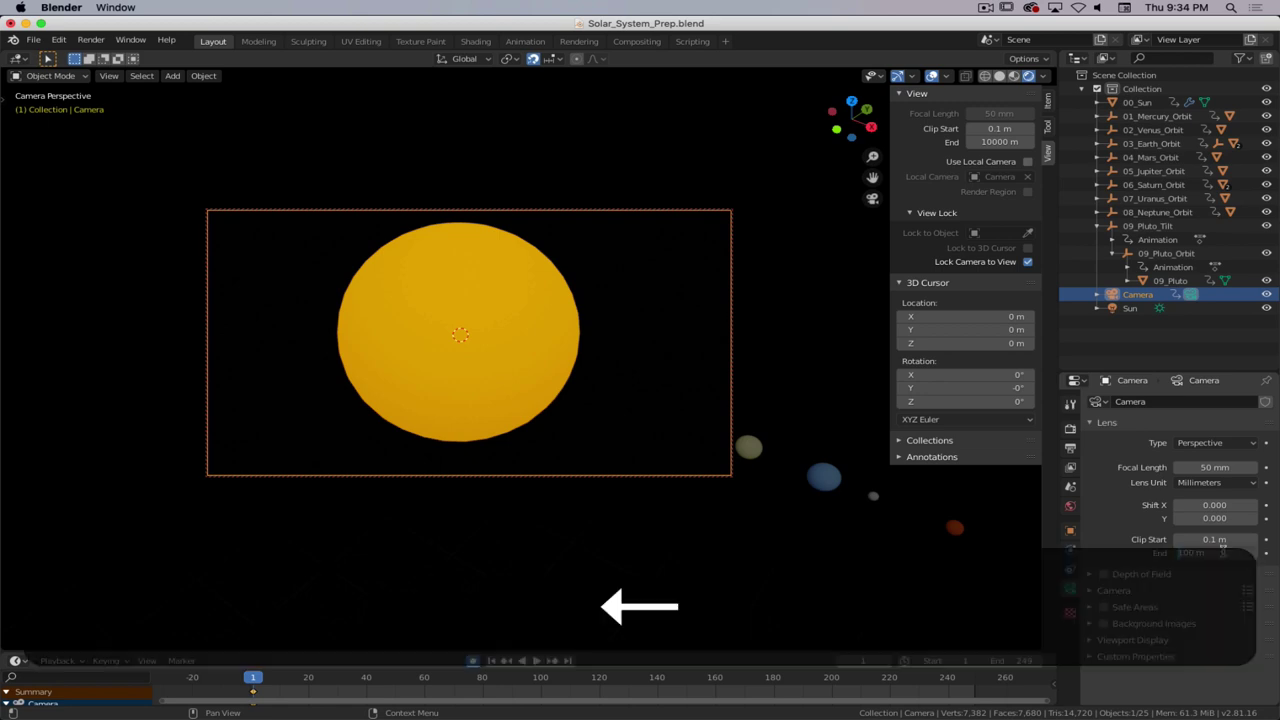
pyautogui.press('Right')
pyautogui.write('0')
pyautogui.press('Return')
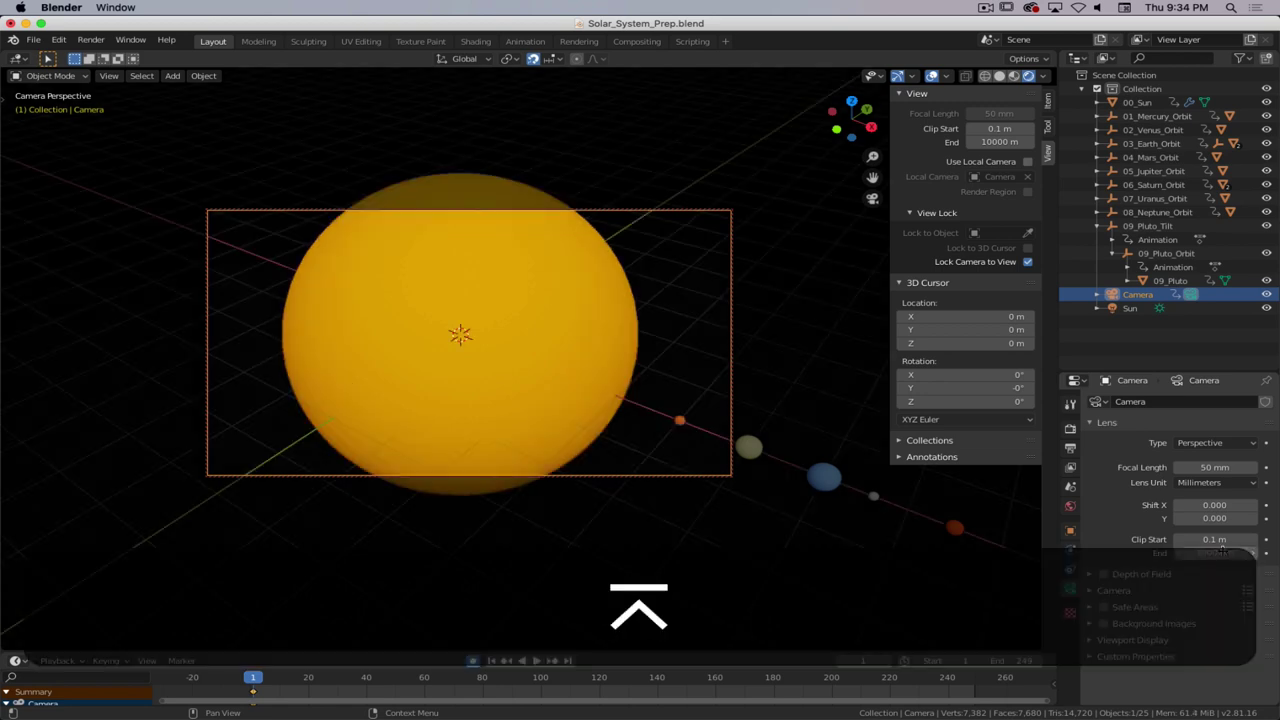
# - Aim the locked camera at an angled view of the whole planet row, Saturn included
pyautogui.keyDown('ctrl'); pyautogui.scroll(-6, 680, 414); pyautogui.keyUp('ctrl')
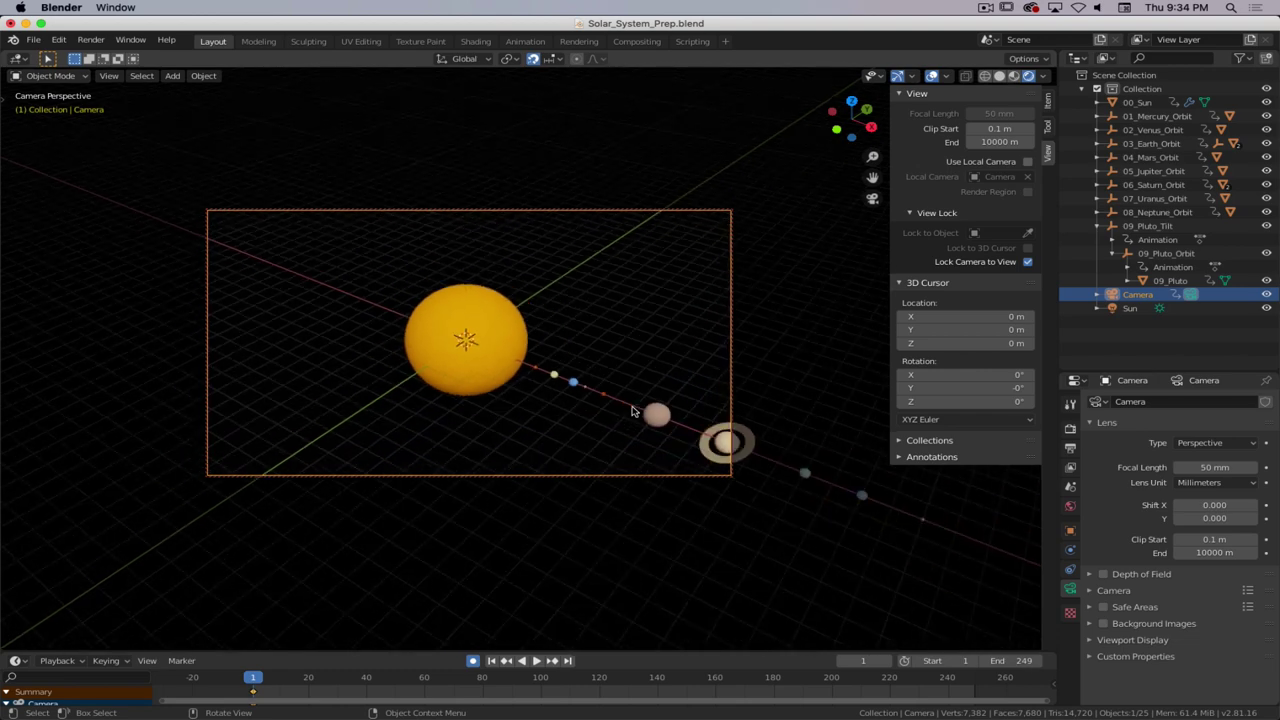
pyautogui.moveTo(594, 435); pyautogui.dragTo(483, 371, button='middle')
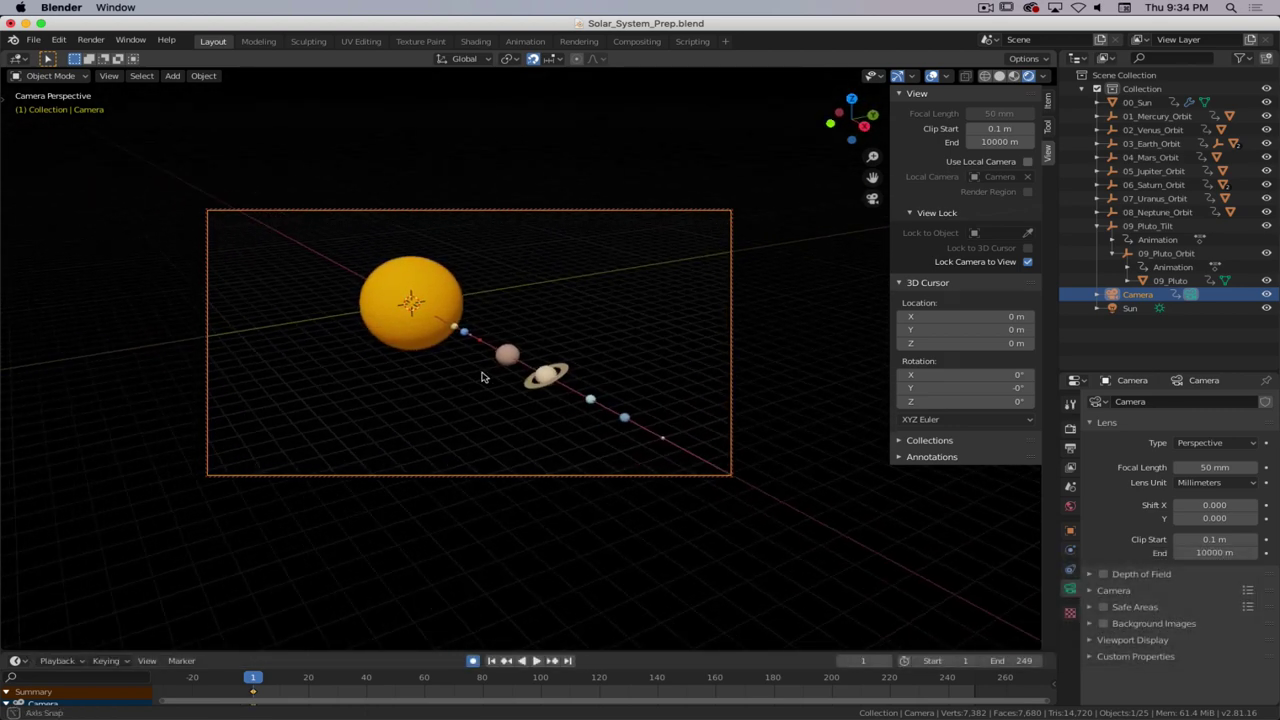
pyautogui.keyDown('shift'); pyautogui.moveTo(483, 371); pyautogui.dragTo(478, 388, button='right'); pyautogui.keyUp('shift')
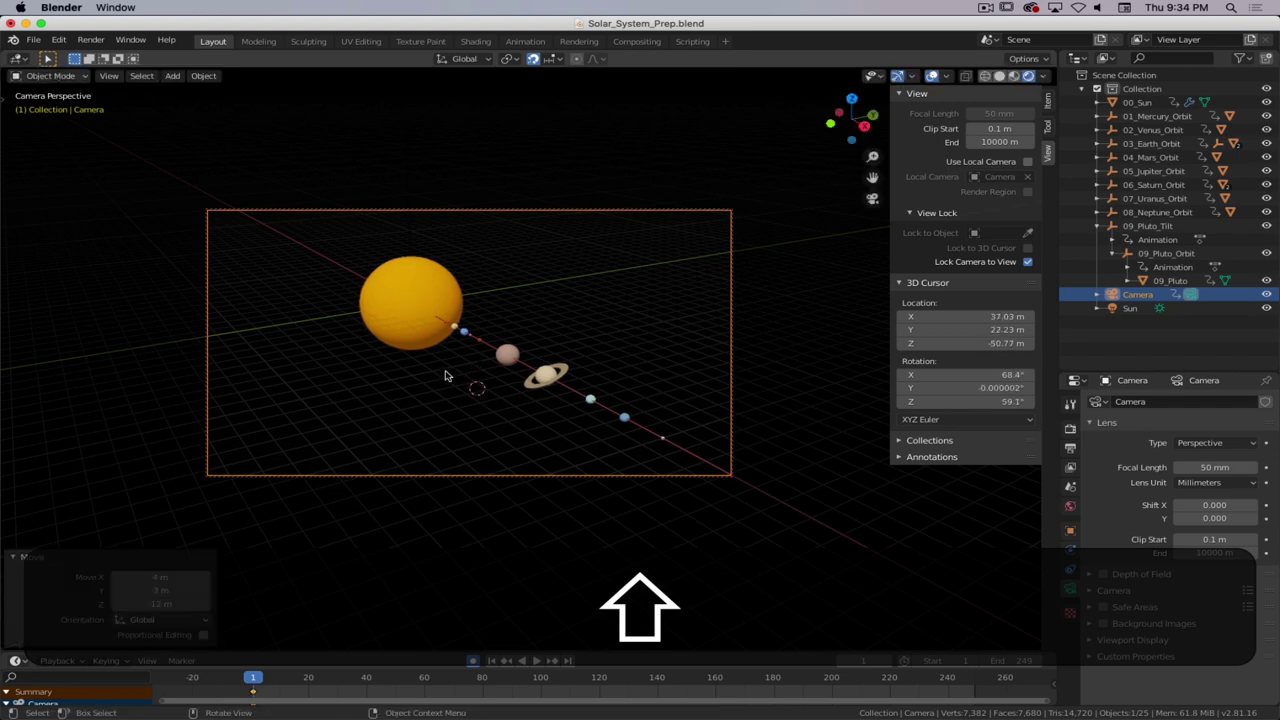
# - Play and scrub the animation, then reposition the 3D cursor in the scene
pyautogui.press('space')
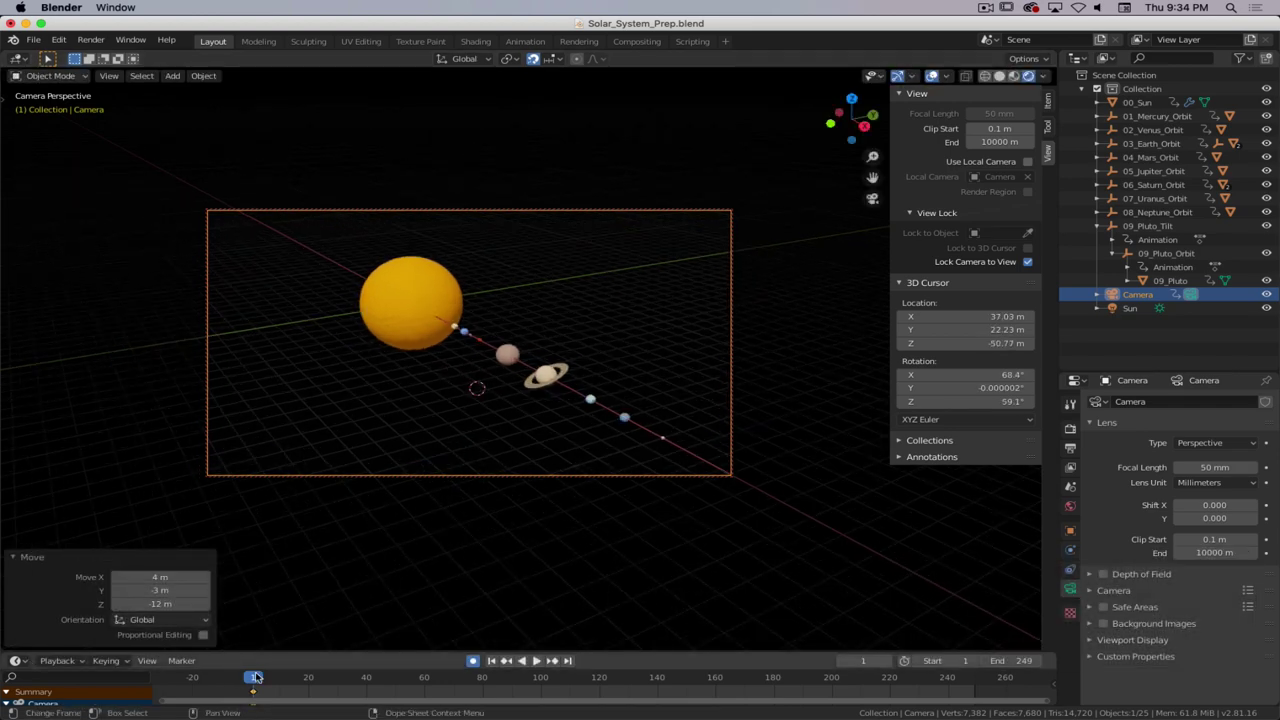
pyautogui.click(596, 685)
pyautogui.moveTo(596, 685); pyautogui.dragTo(427, 683)
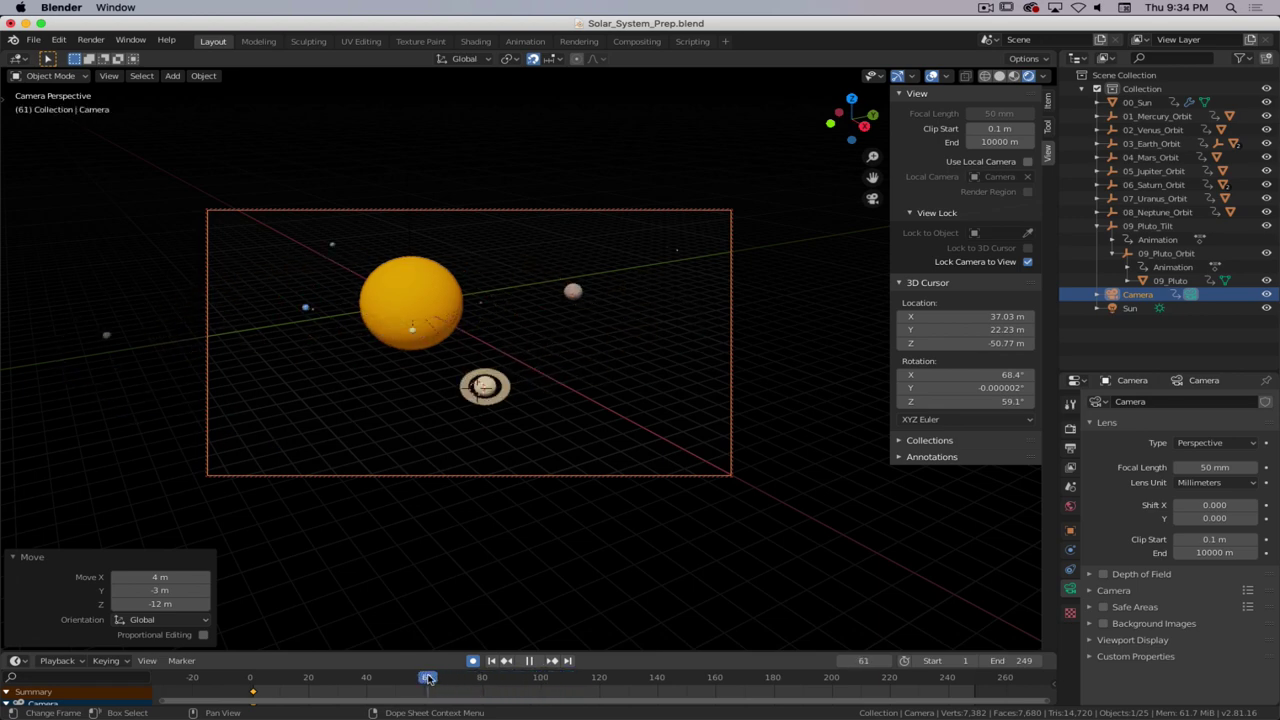
pyautogui.press('shift')
pyautogui.keyDown('shift'); pyautogui.moveTo(548, 436); pyautogui.dragTo(600, 420, button='middle'); pyautogui.keyUp('shift')
pyautogui.keyDown('shift'); pyautogui.moveTo(600, 420); pyautogui.dragTo(620, 398, button='right'); pyautogui.keyUp('shift')
pyautogui.click(590, 404)
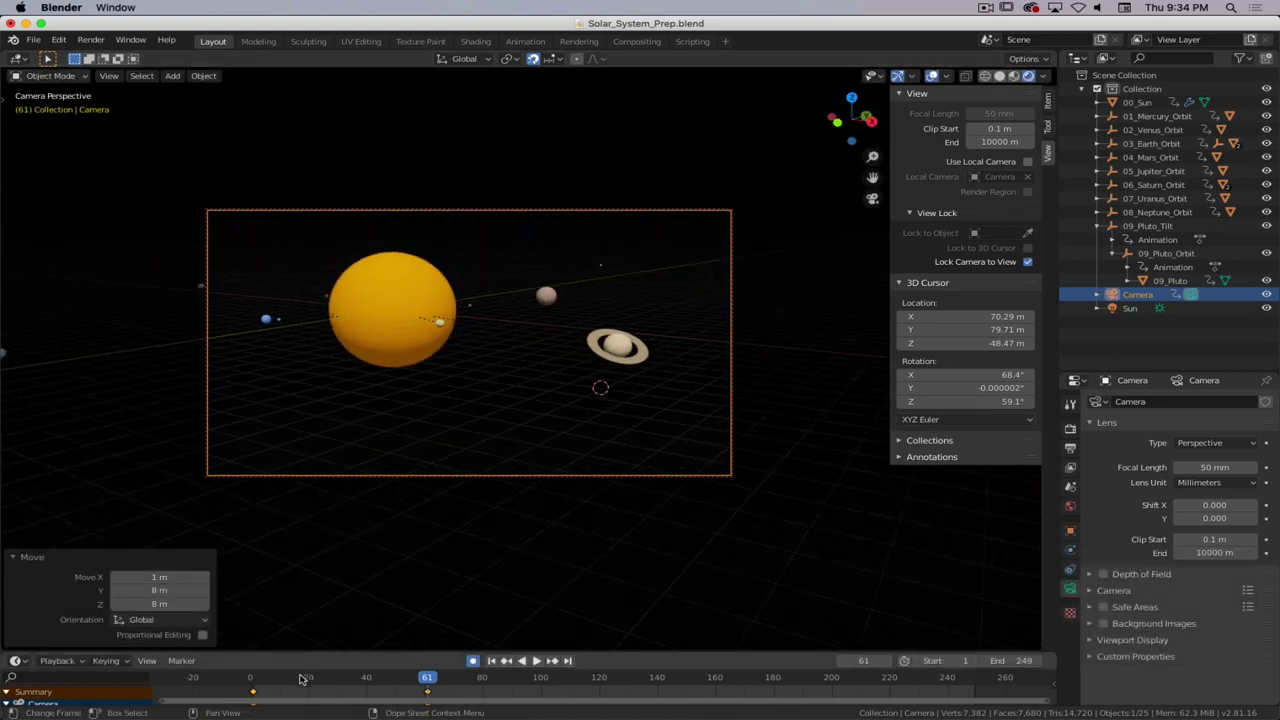
# - Delete the camera keyframe at frame 61 and replay the animation back to frame 1
pyautogui.moveTo(300, 683)
pyautogui.mouseDown()
pyautogui.moveTo(251, 683)
pyautogui.moveTo(279, 683)
pyautogui.mouseUp()
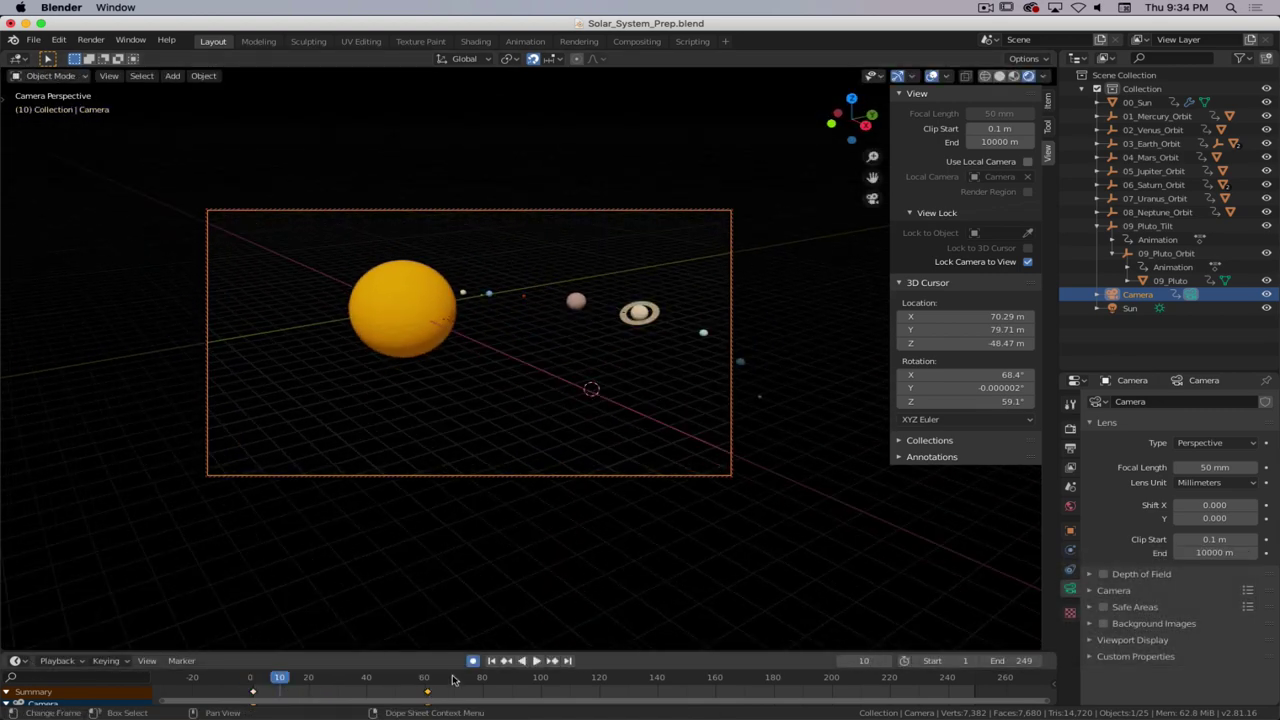
pyautogui.click(427, 692)
pyautogui.press('x')
pyautogui.click(325, 682)
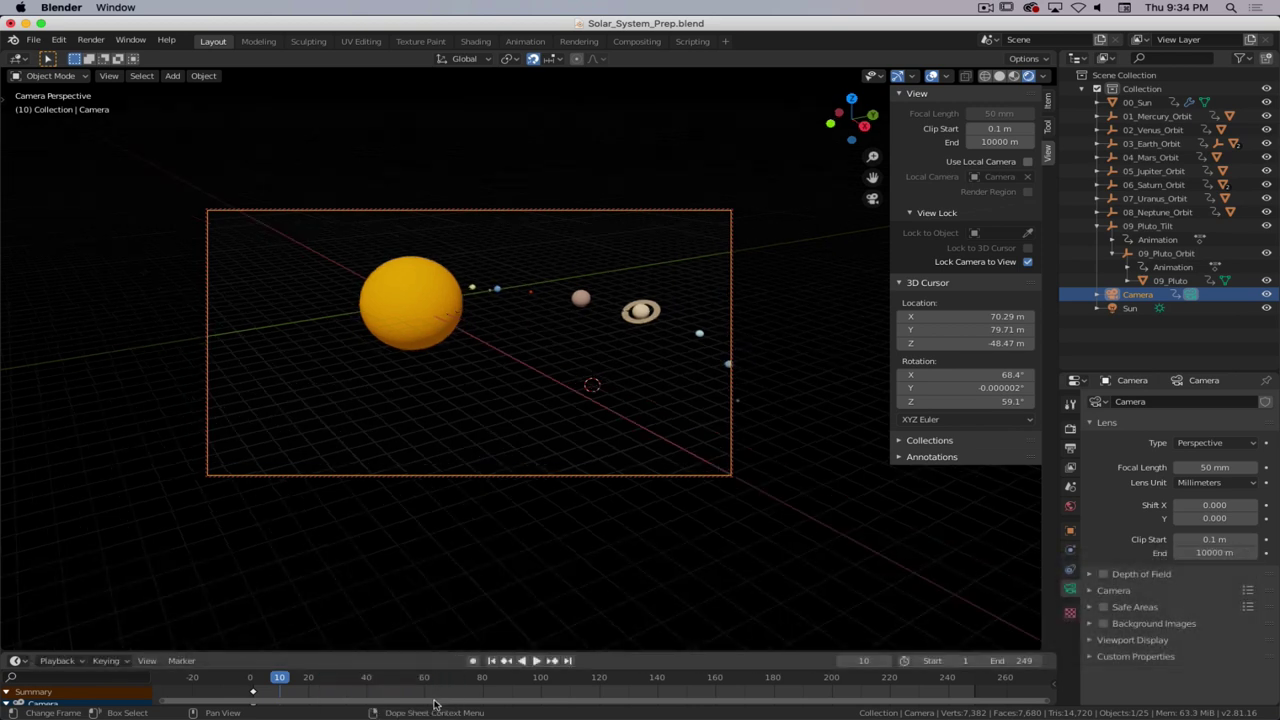
pyautogui.press('space')
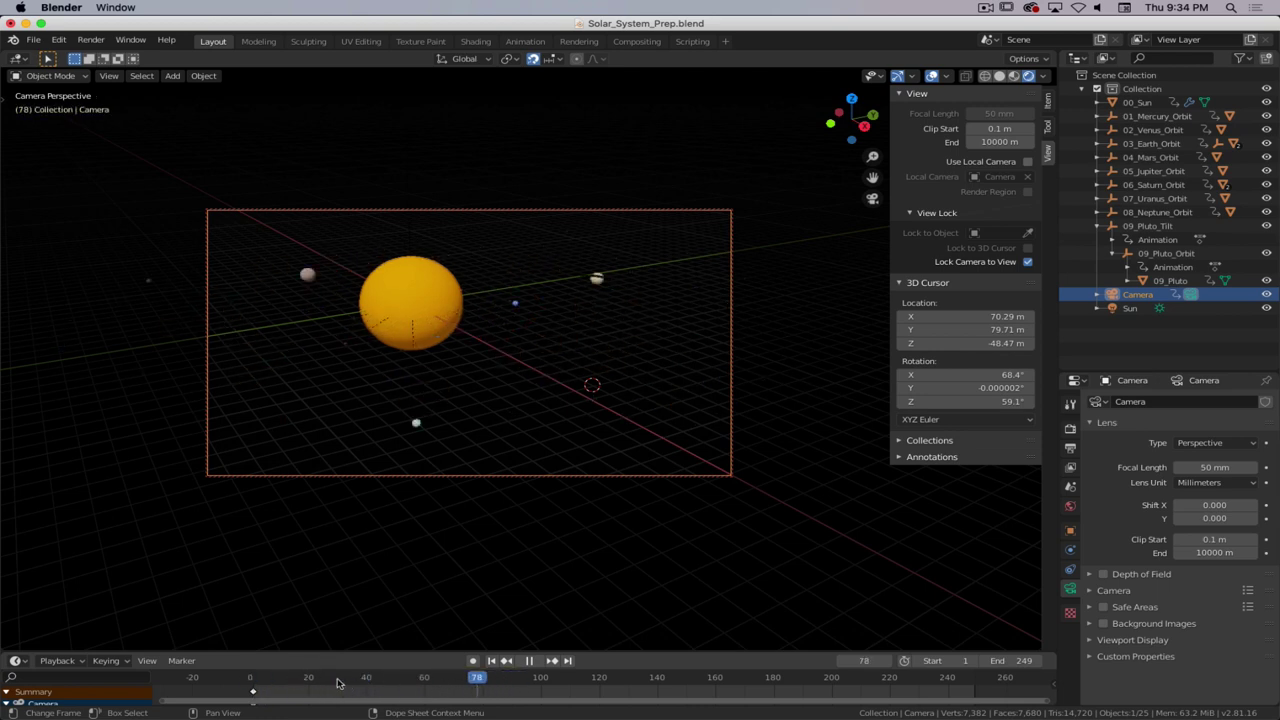
pyautogui.click(265, 679)
pyautogui.press('Escape')
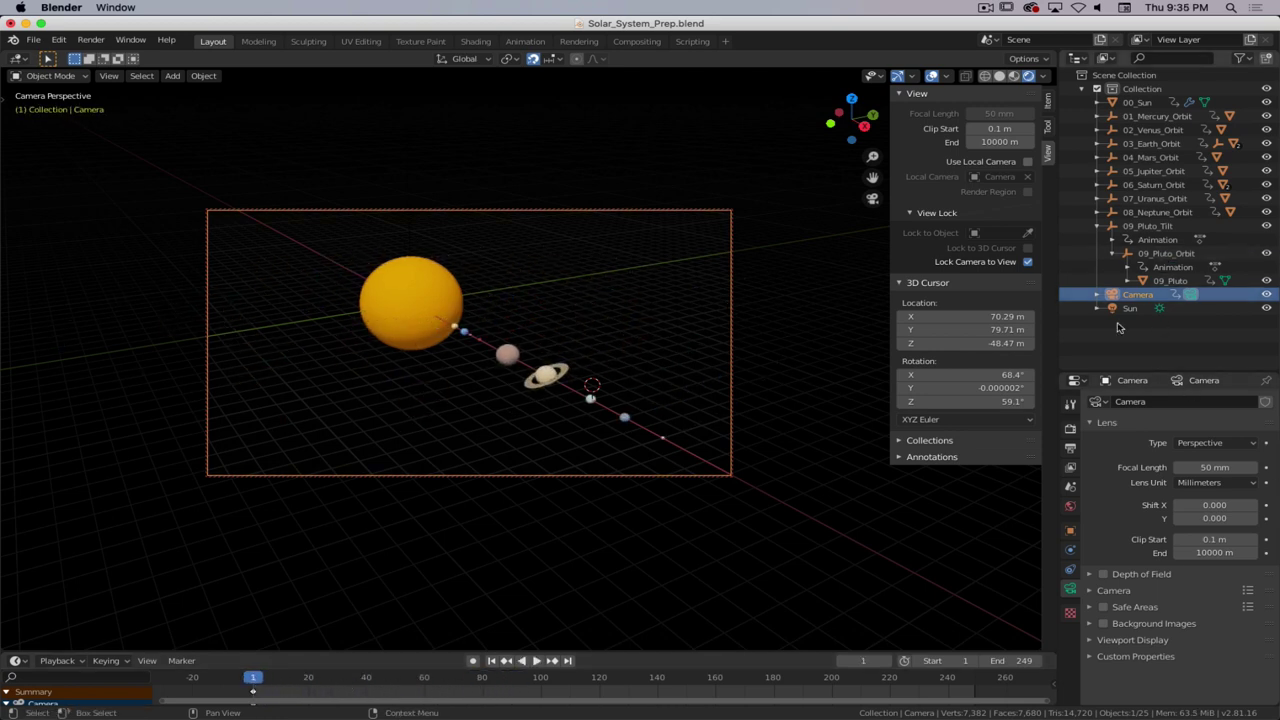
# - Show the Output settings: 1920×1080, frames 1–249 at 24 fps, RGBA PNG to /tmp/
pyautogui.click(1070, 430)
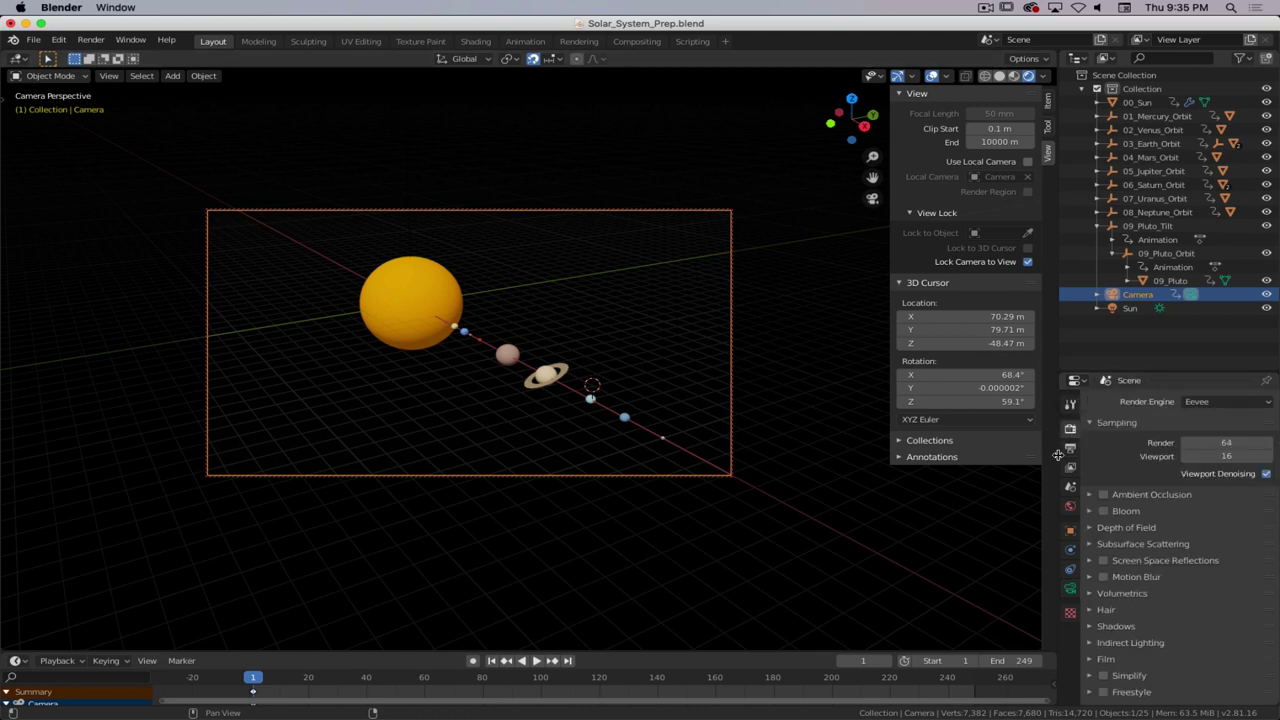
pyautogui.click(1070, 449)
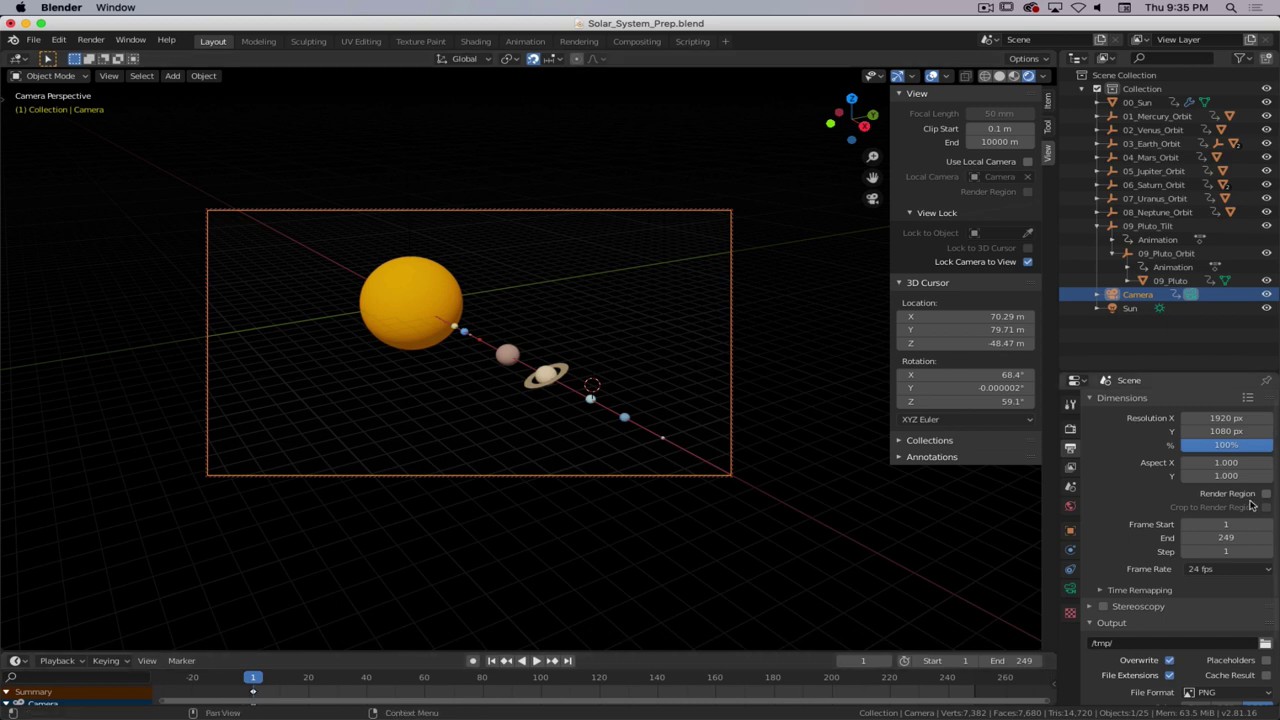
pyautogui.scroll(-2, 1143, 560)
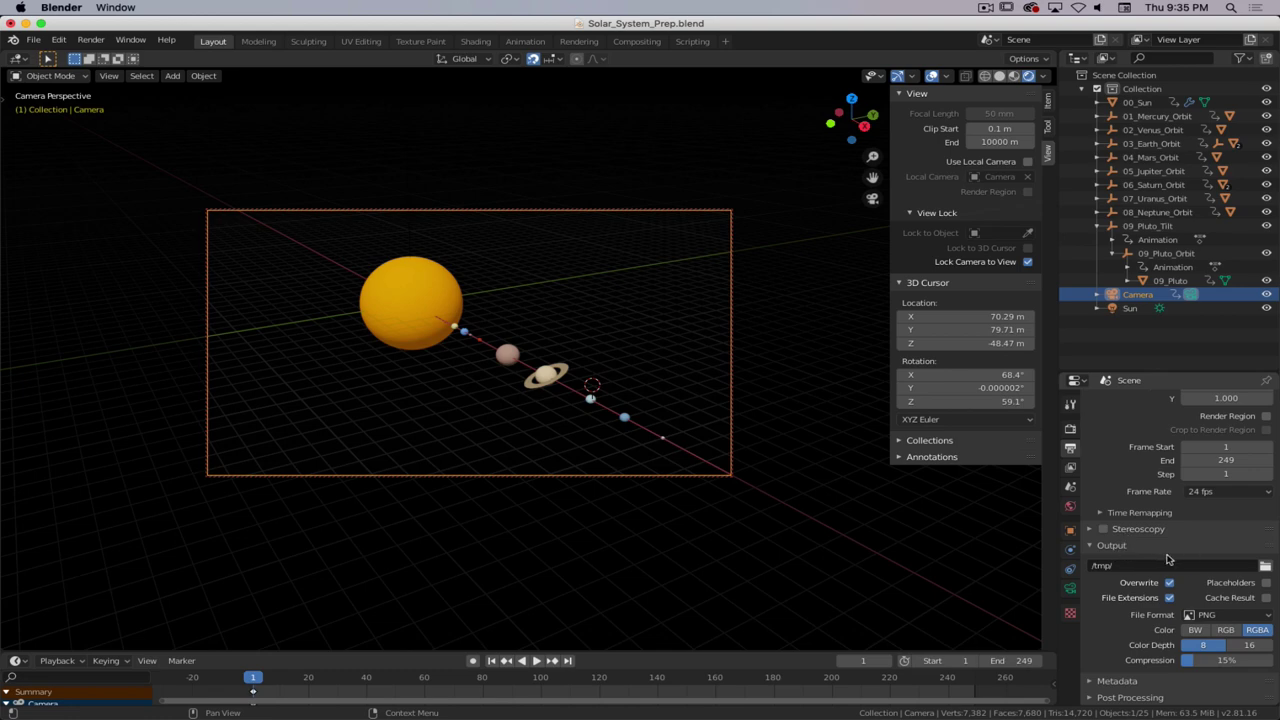
# - Browse to 3D_Basics_Spring_2020/Solar_System, add a 'Render' folder, and accept Solar_System as output path
pyautogui.click(1265, 566)
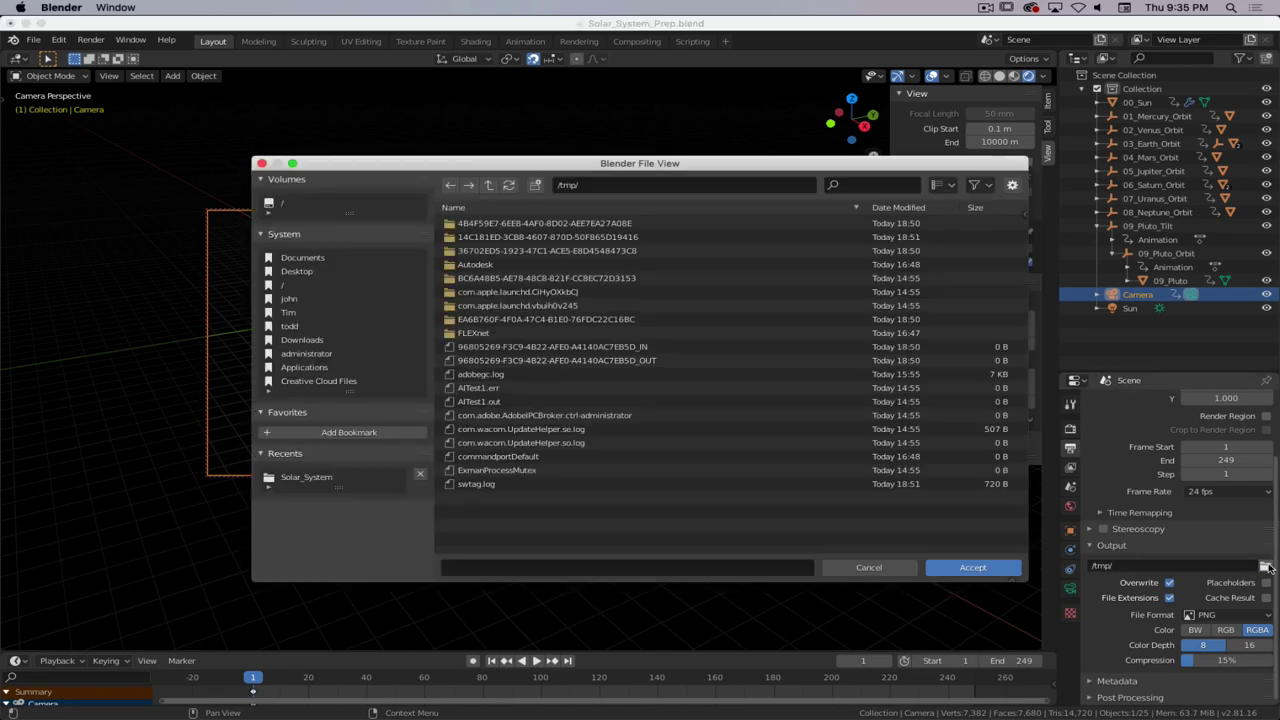
pyautogui.click(290, 312)
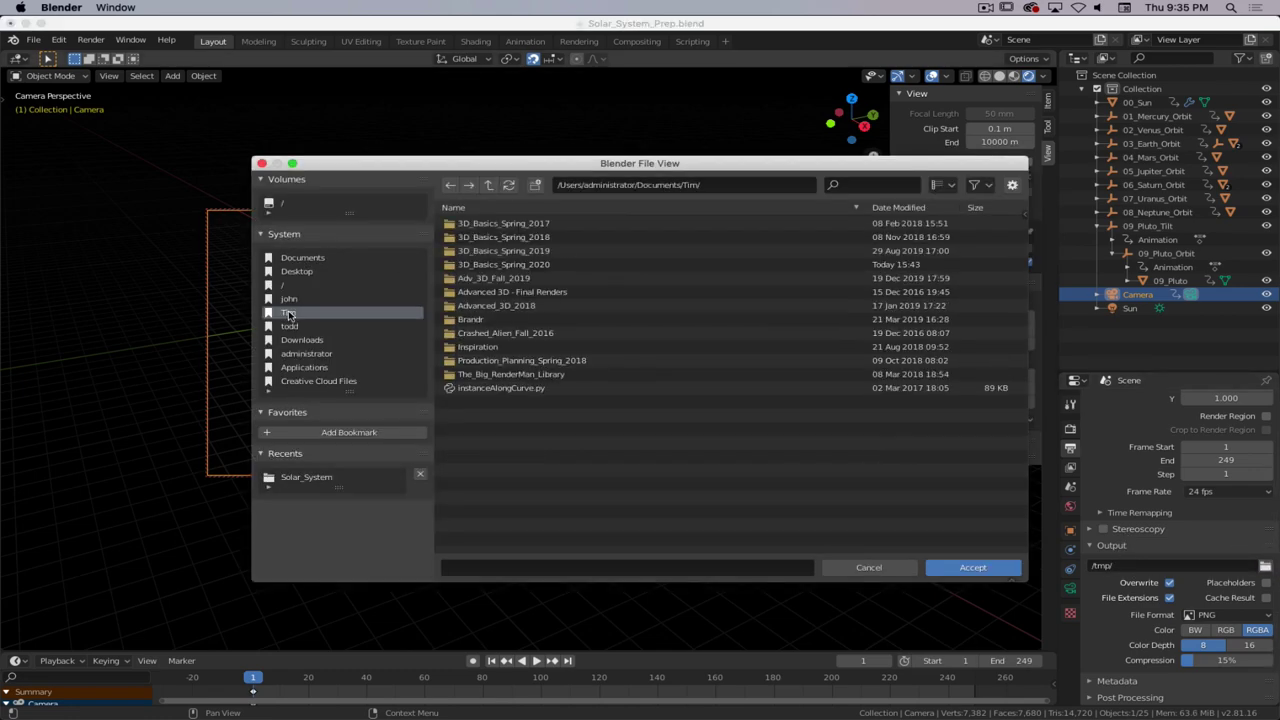
pyautogui.doubleClick(538, 264)
pyautogui.doubleClick(538, 224)
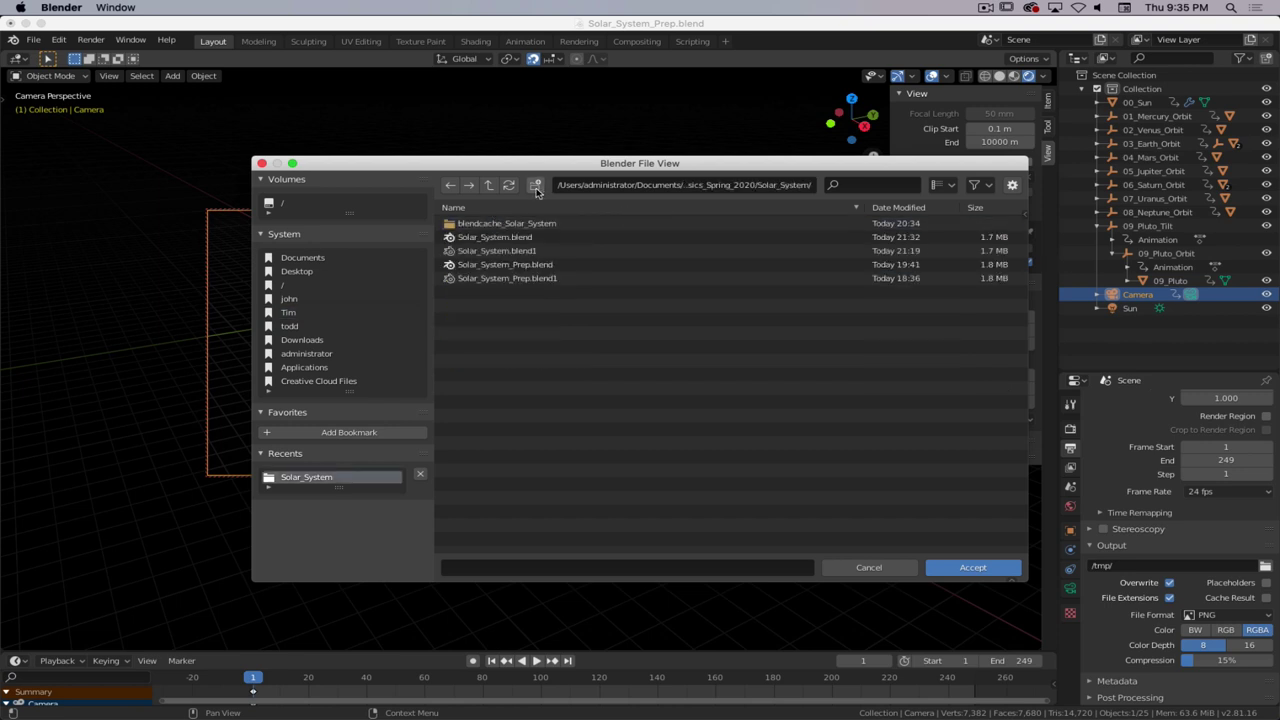
pyautogui.click(537, 186)
pyautogui.write('Render')
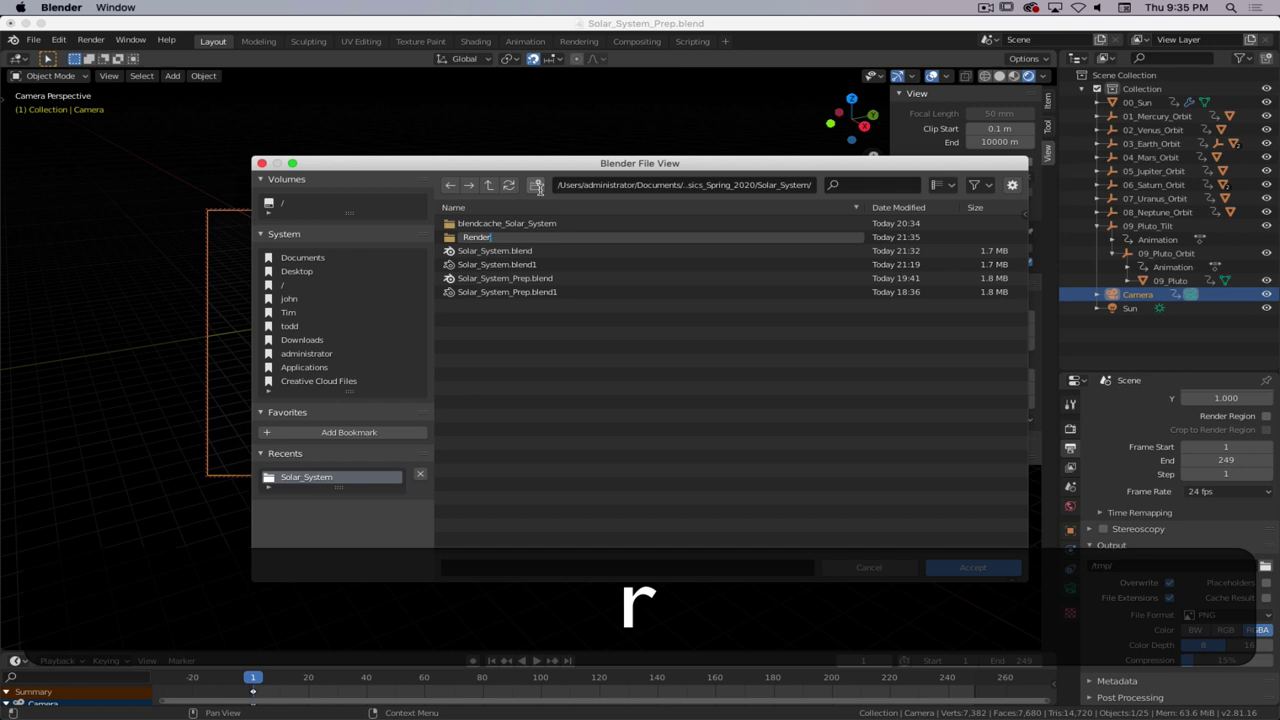
pyautogui.press('Return')
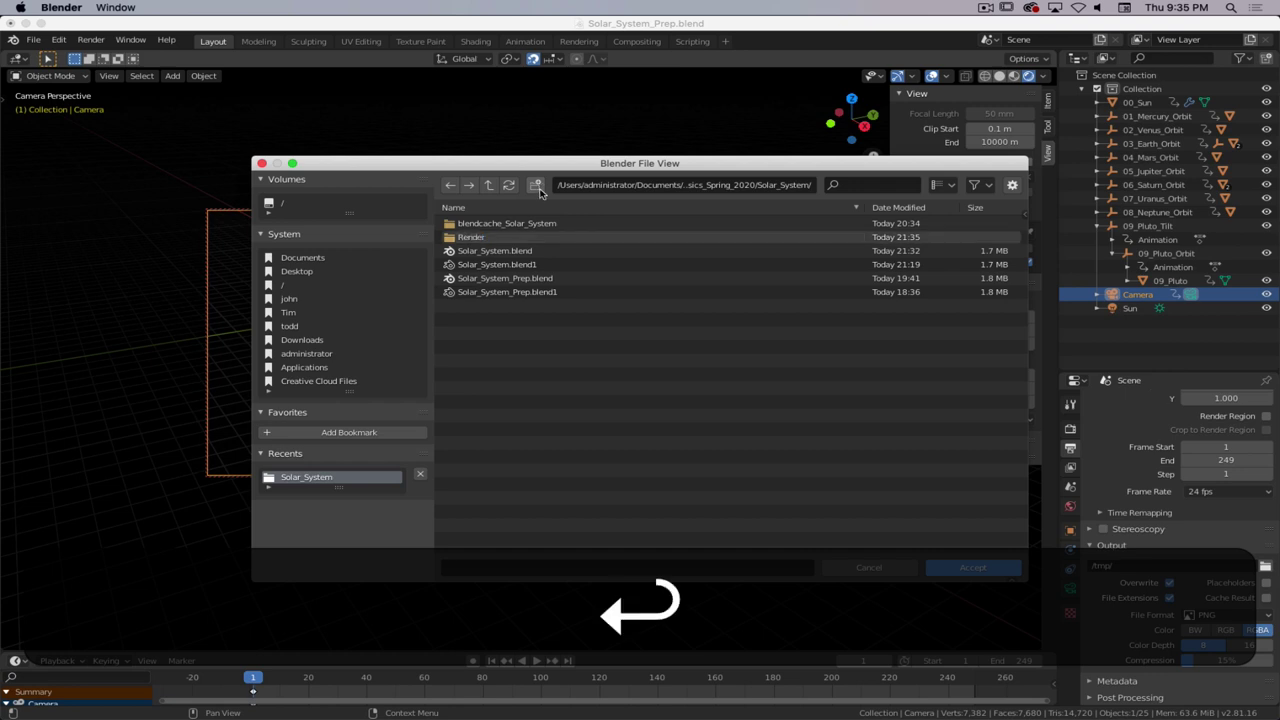
pyautogui.click(985, 570)
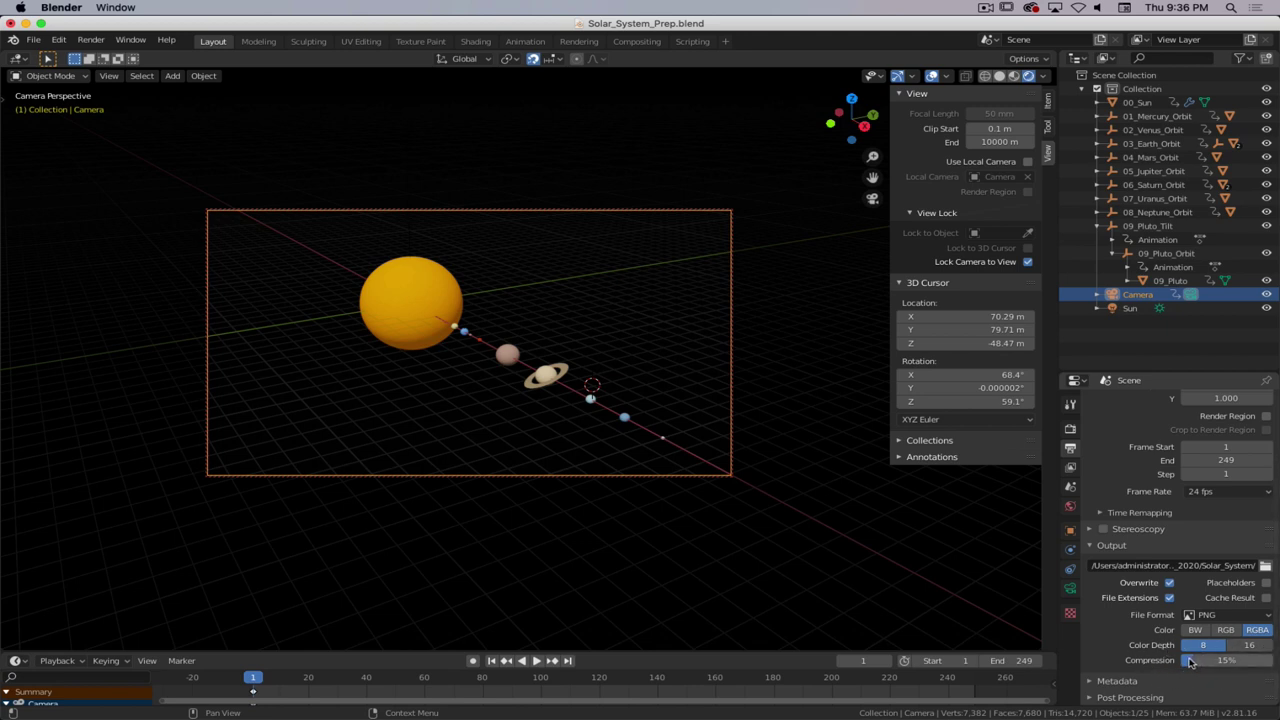
# - Set PNG compression to 0% and turn off the viewport overlays in the camera view
pyautogui.moveTo(1192, 665); pyautogui.dragTo(1182, 665)
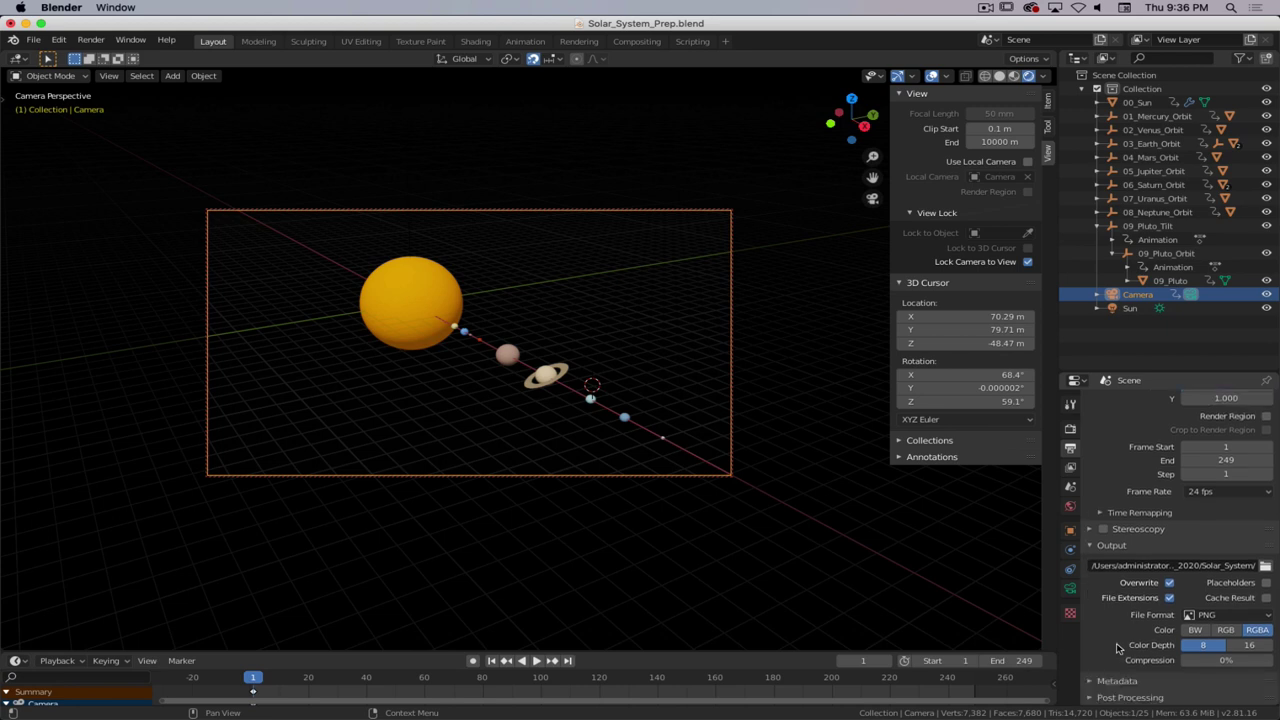
pyautogui.scroll(3, 1124, 647)
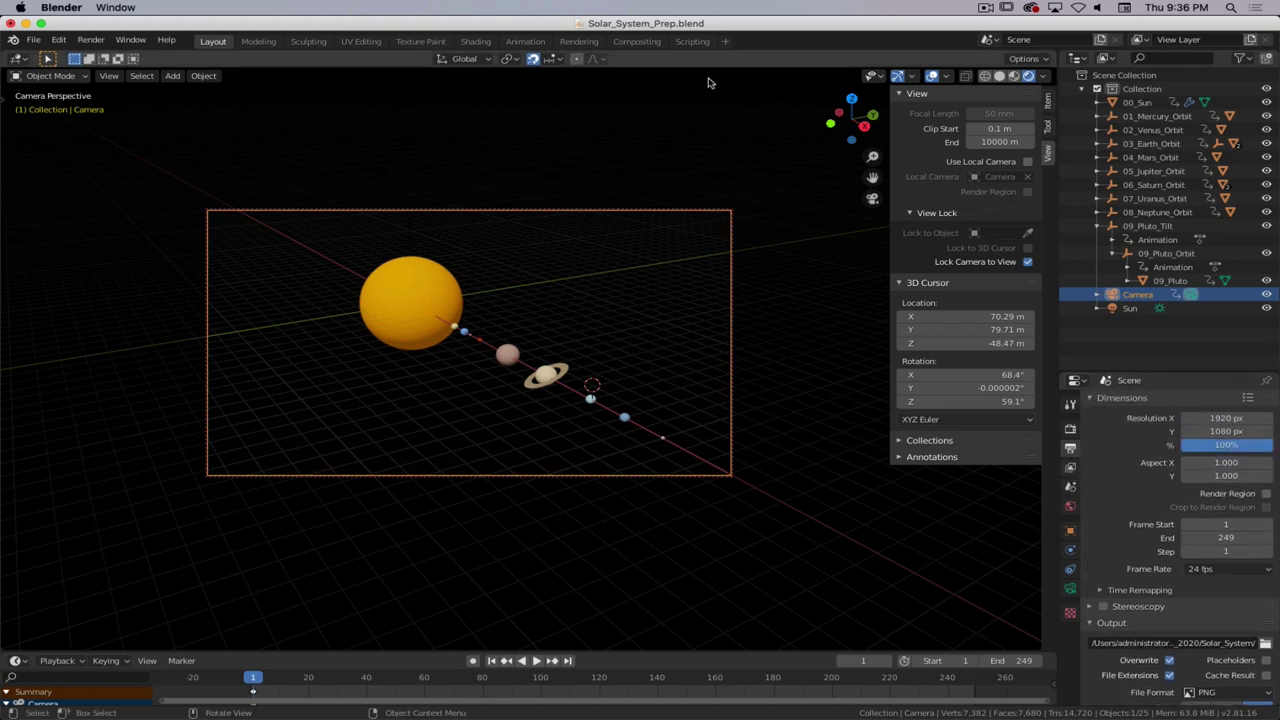
pyautogui.click(110, 78)
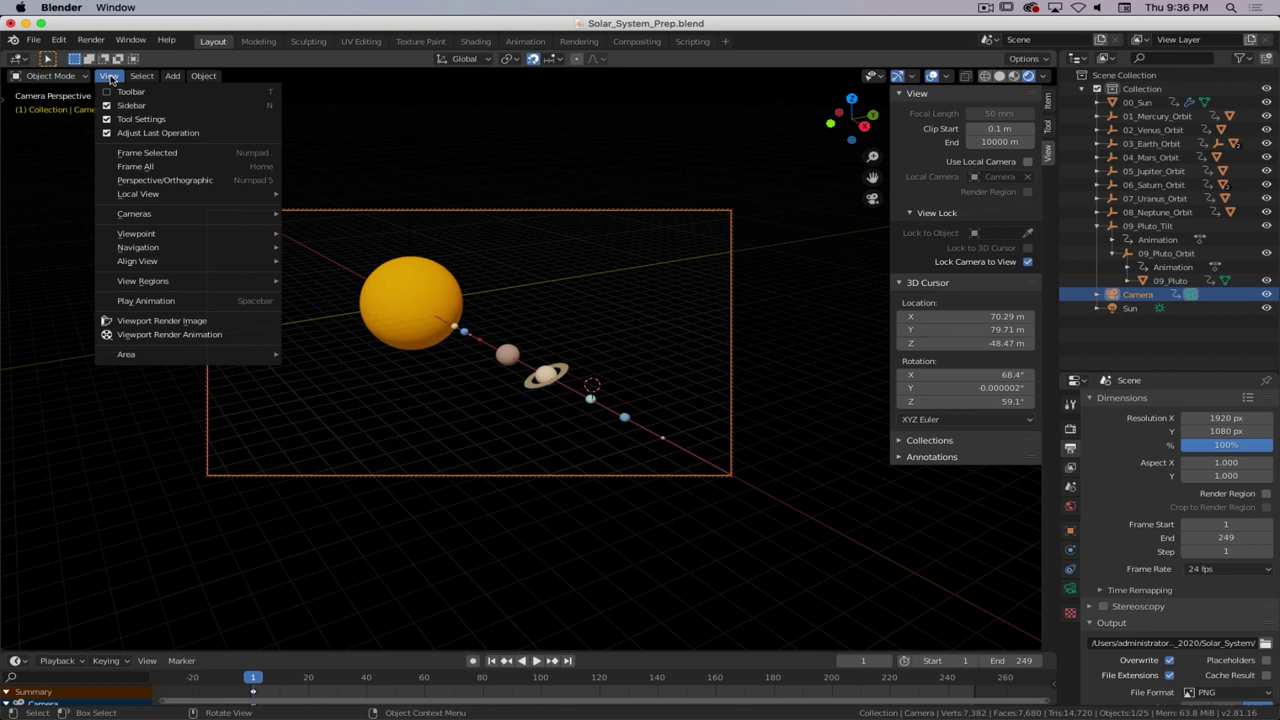
pyautogui.click(110, 78)
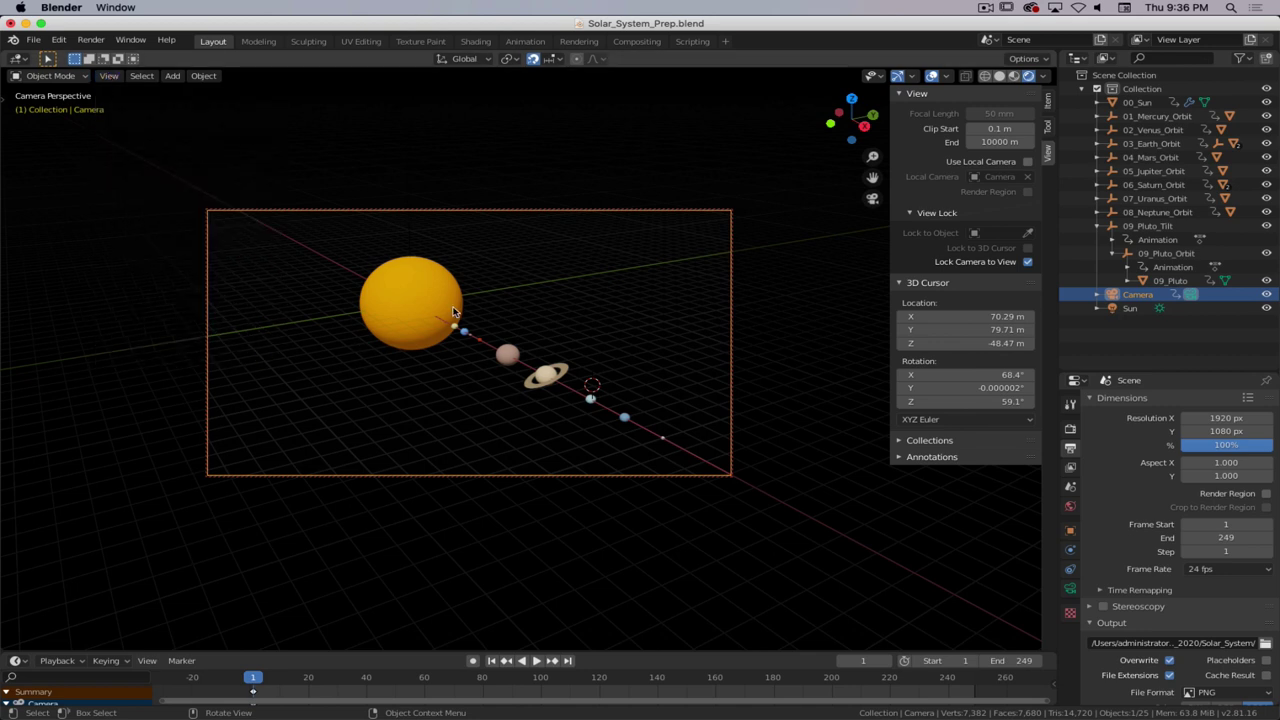
pyautogui.click(932, 77)
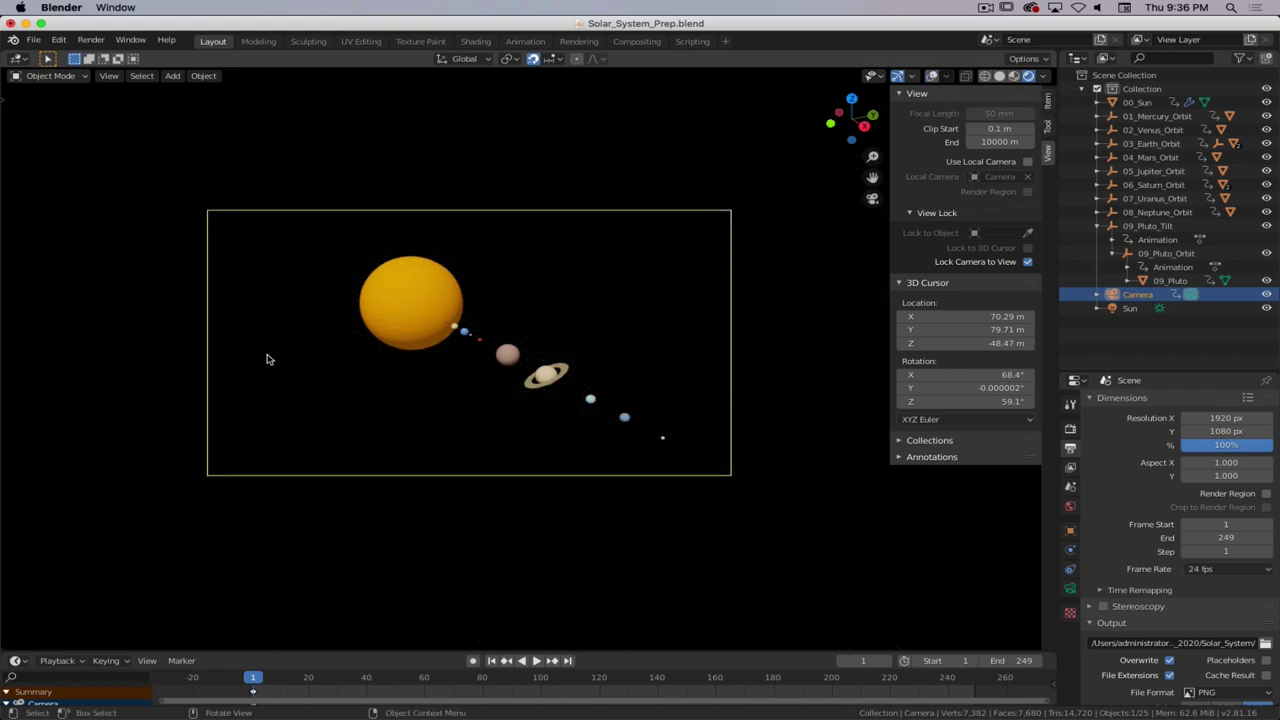
pyautogui.click(109, 77)
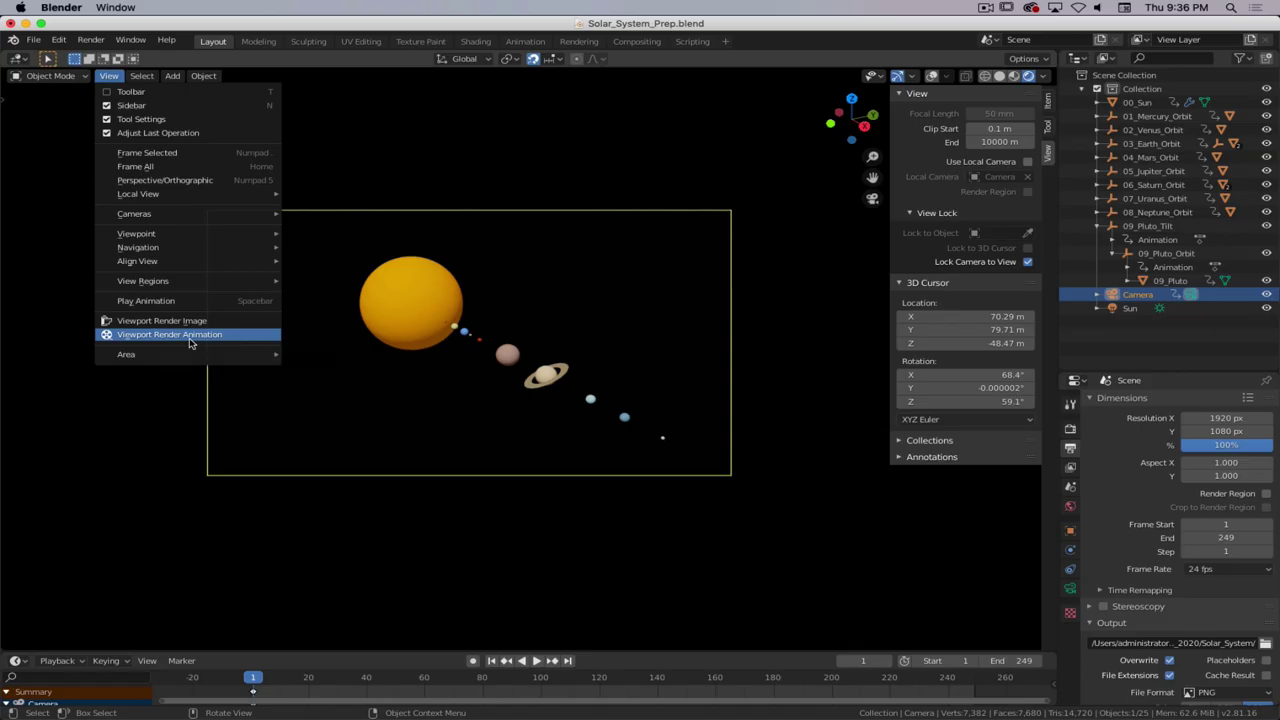
# - Render the animation from the viewport as PNG frames and bring the render window back to front
pyautogui.click(190, 335)
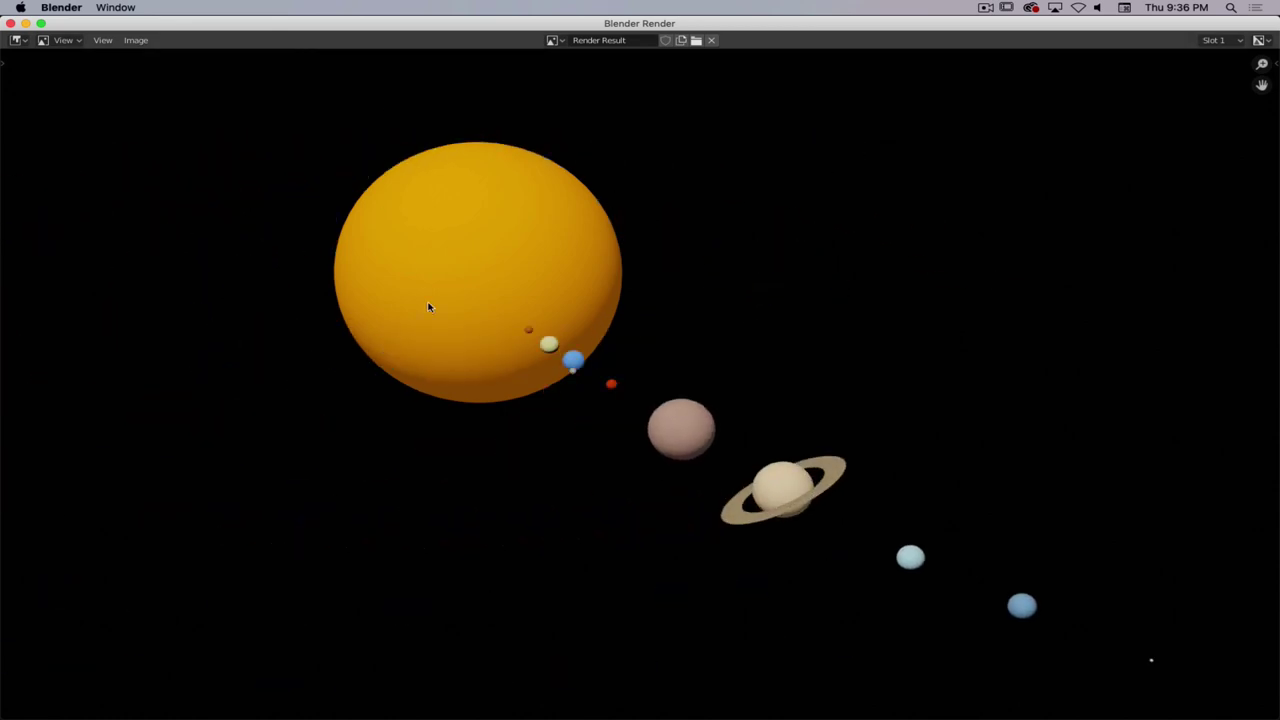
pyautogui.press('super+Tab')
pyautogui.press('super+Tab')
pyautogui.press('super+Tab')
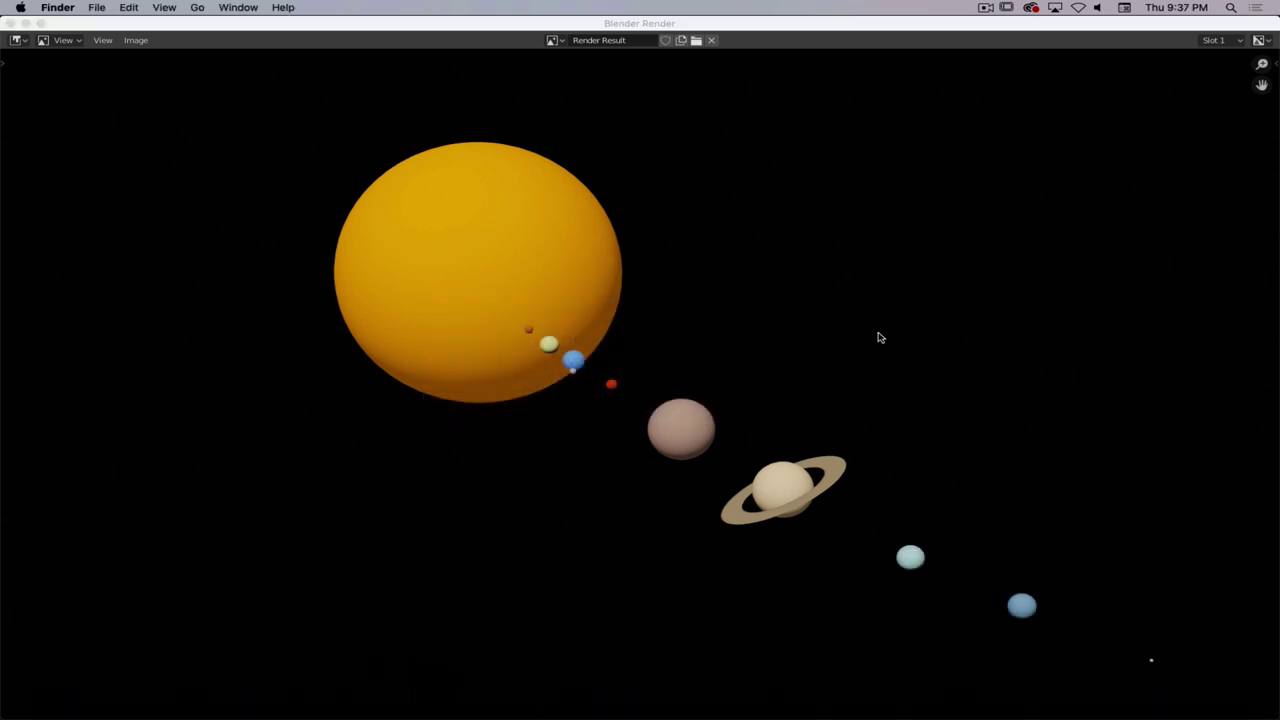
pyautogui.click(789, 32)
# - Close the render window and browse Finder to the Solar_System folder holding the frames
pyautogui.press('Escape')
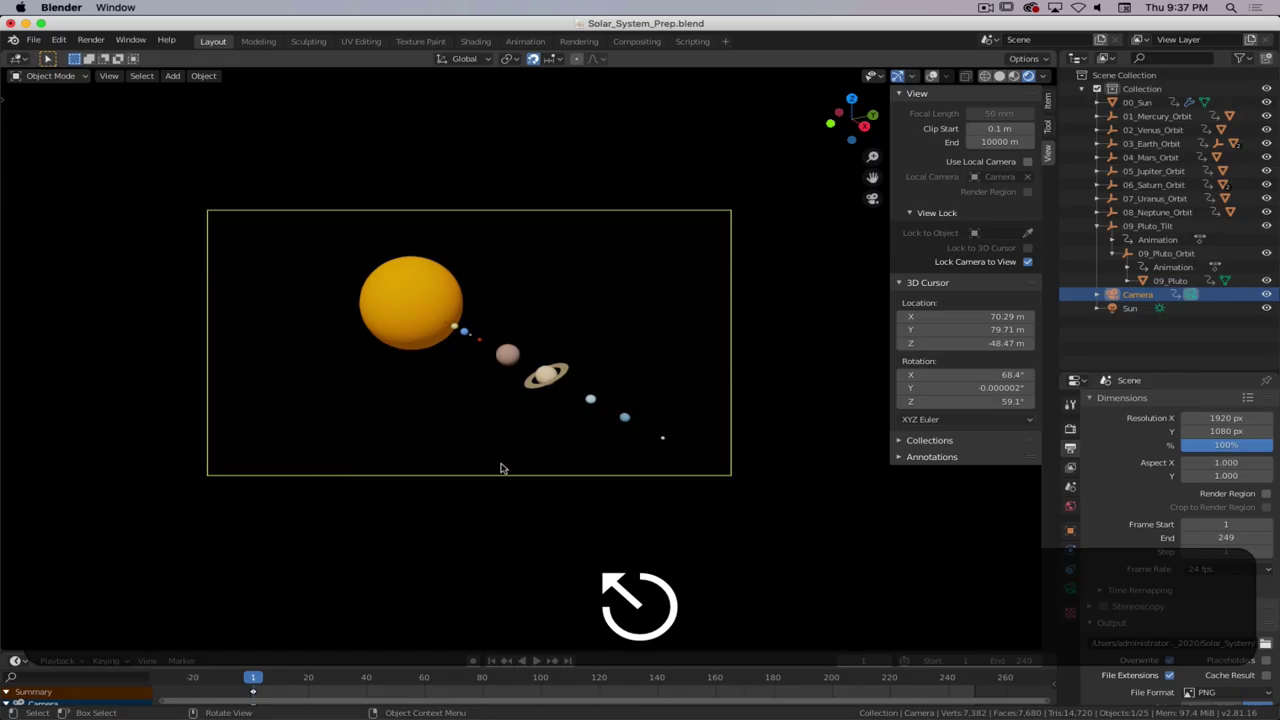
pyautogui.click(47, 700)
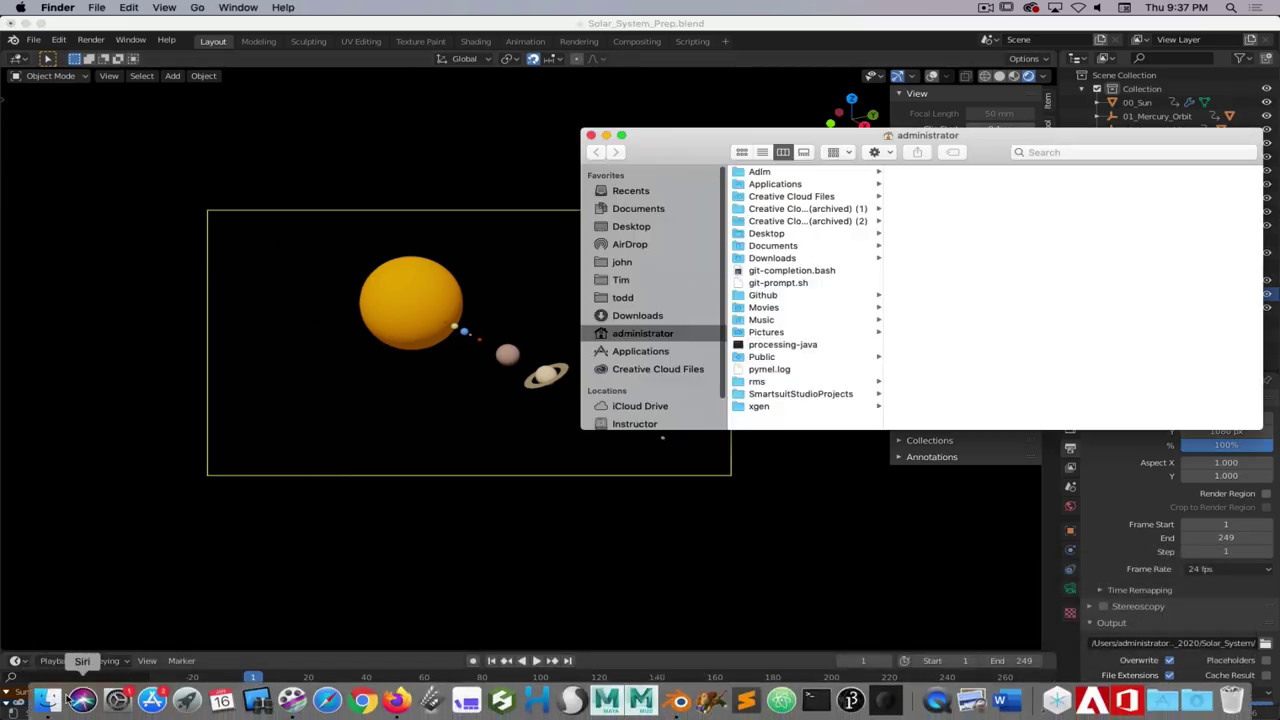
pyautogui.click(650, 280)
pyautogui.click(850, 208)
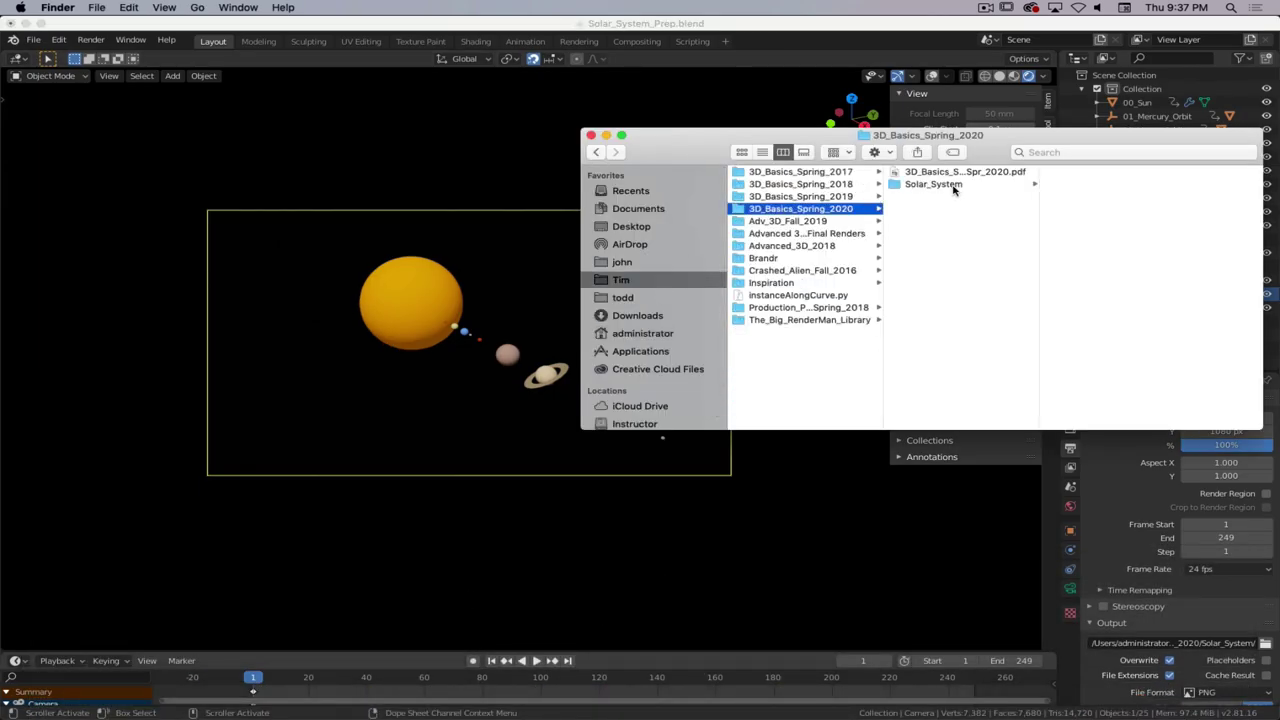
pyautogui.click(945, 184)
# - Move the 249 frames, 0001.png through 0249.png, into the Render folder
pyautogui.moveTo(1104, 145); pyautogui.dragTo(699, 86)
pyautogui.scroll(-10, 720, 214)
pyautogui.scroll(-5, 718, 234)
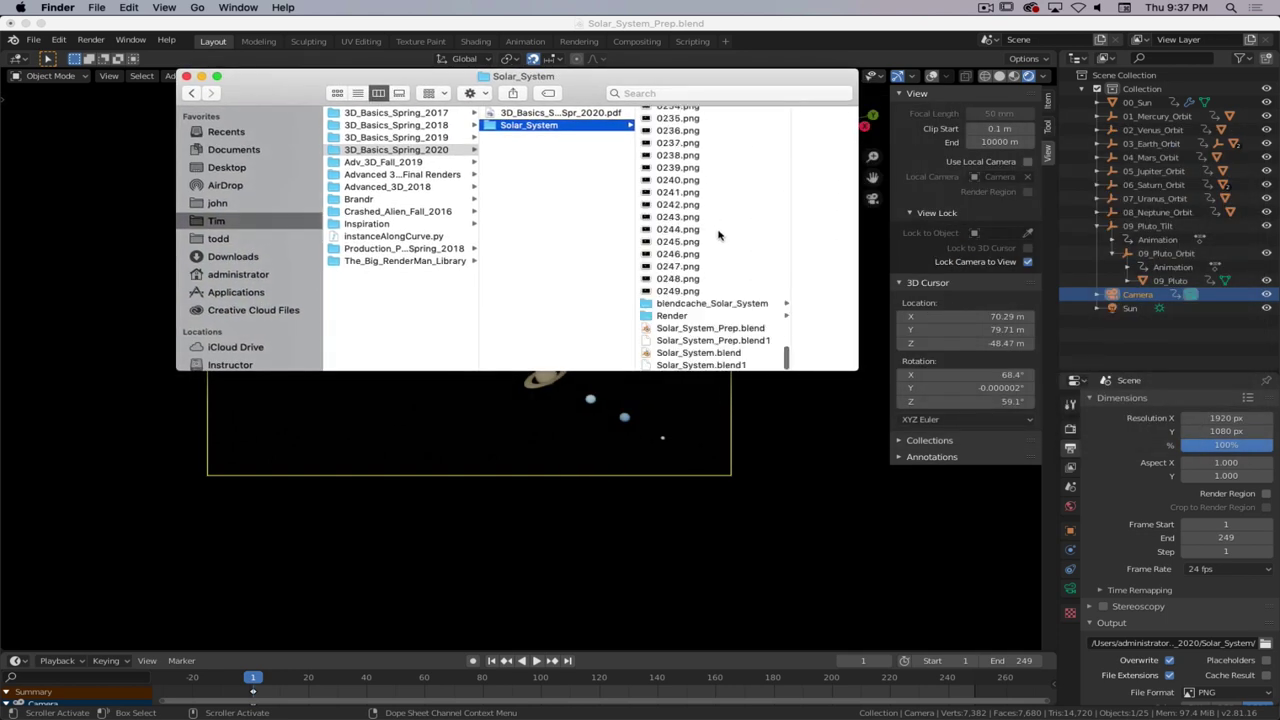
pyautogui.click(689, 292)
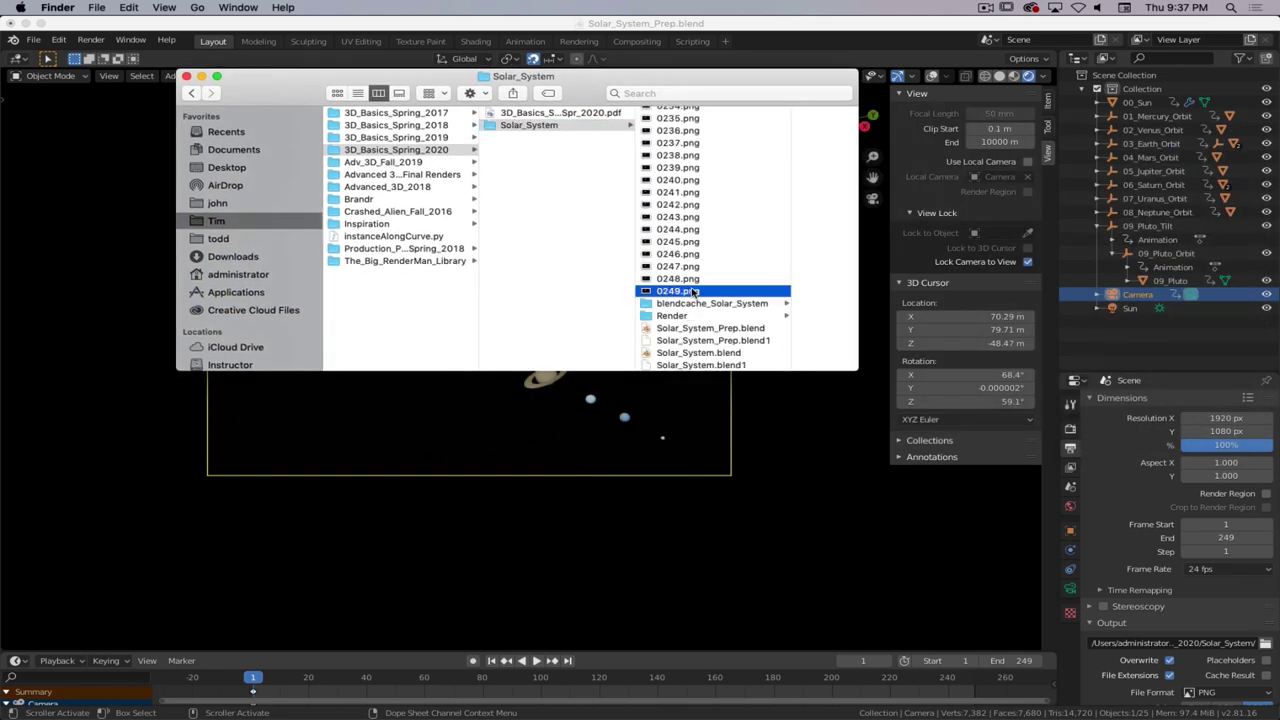
pyautogui.scroll(15, 640, 244)
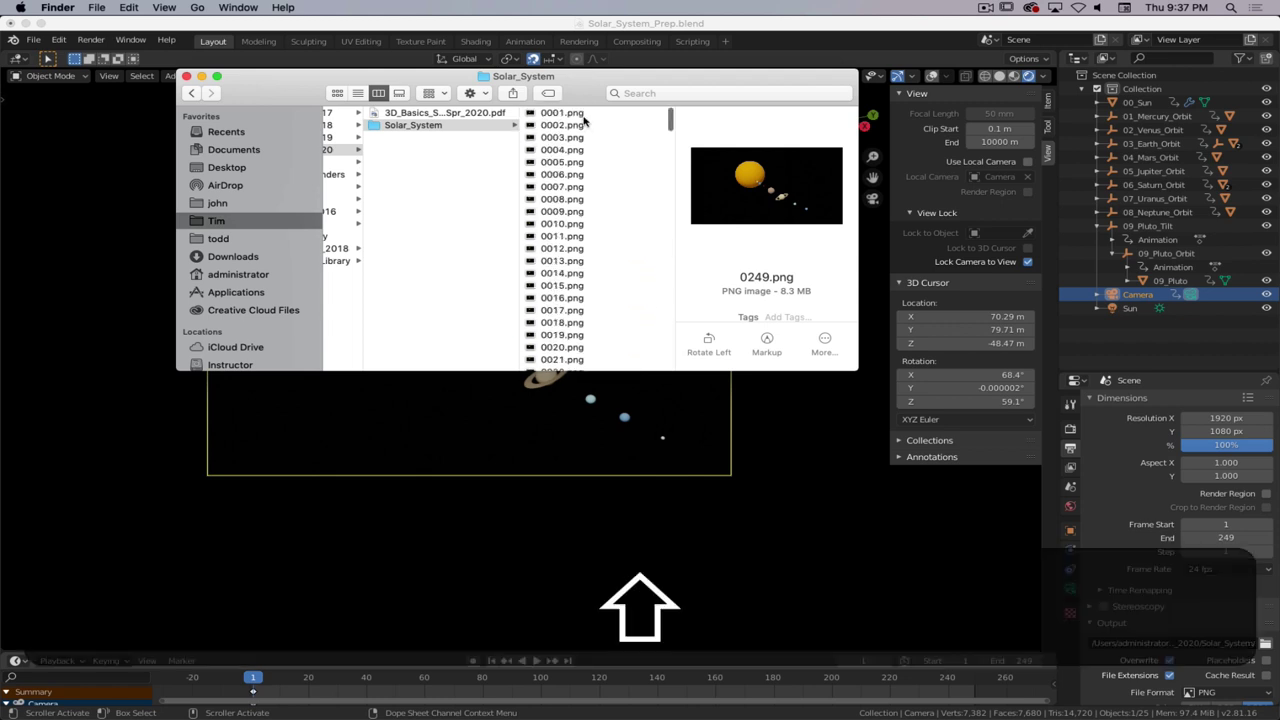
pyautogui.keyDown('shift'); pyautogui.click(562, 112); pyautogui.keyUp('shift')
pyautogui.scroll(-12, 593, 269)
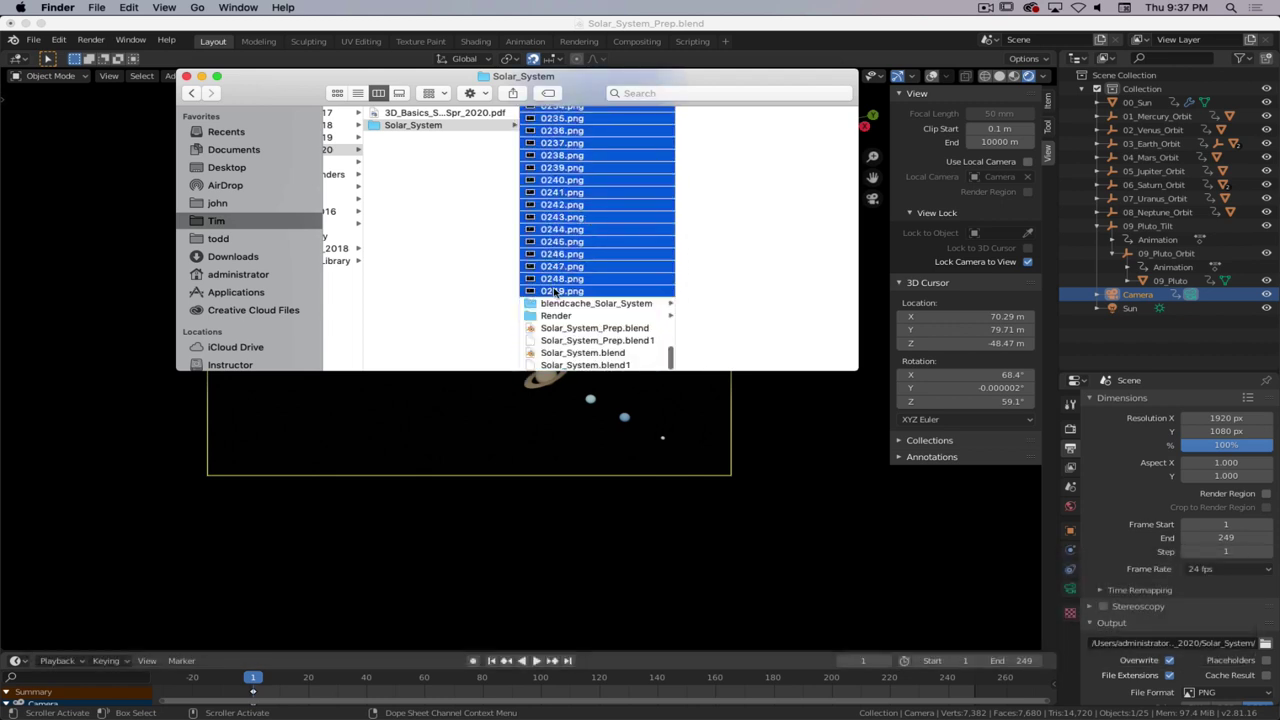
pyautogui.moveTo(558, 294)
pyautogui.mouseDown()
pyautogui.moveTo(580, 312)
pyautogui.moveTo(562, 316)
pyautogui.mouseUp()
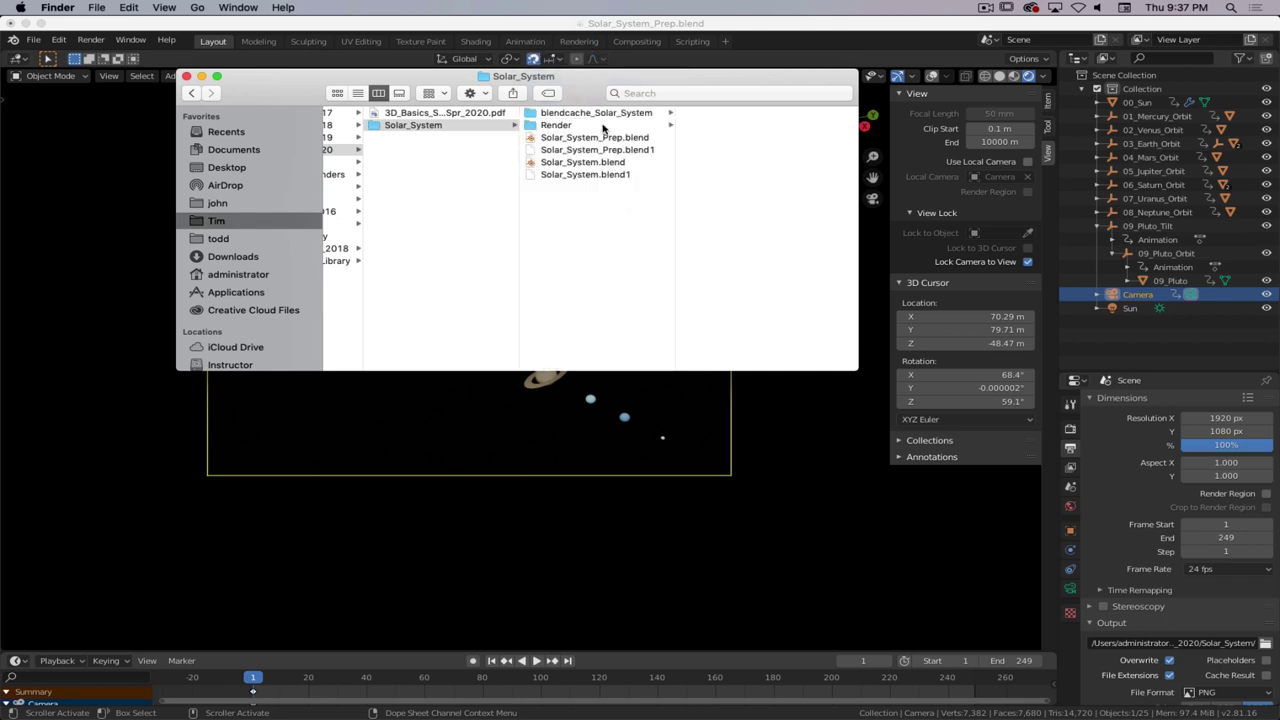
# - Quick Look through the frames in Render, then save Solar_System_Prep.blend in Blender
pyautogui.click(603, 126)
pyautogui.press('Right')
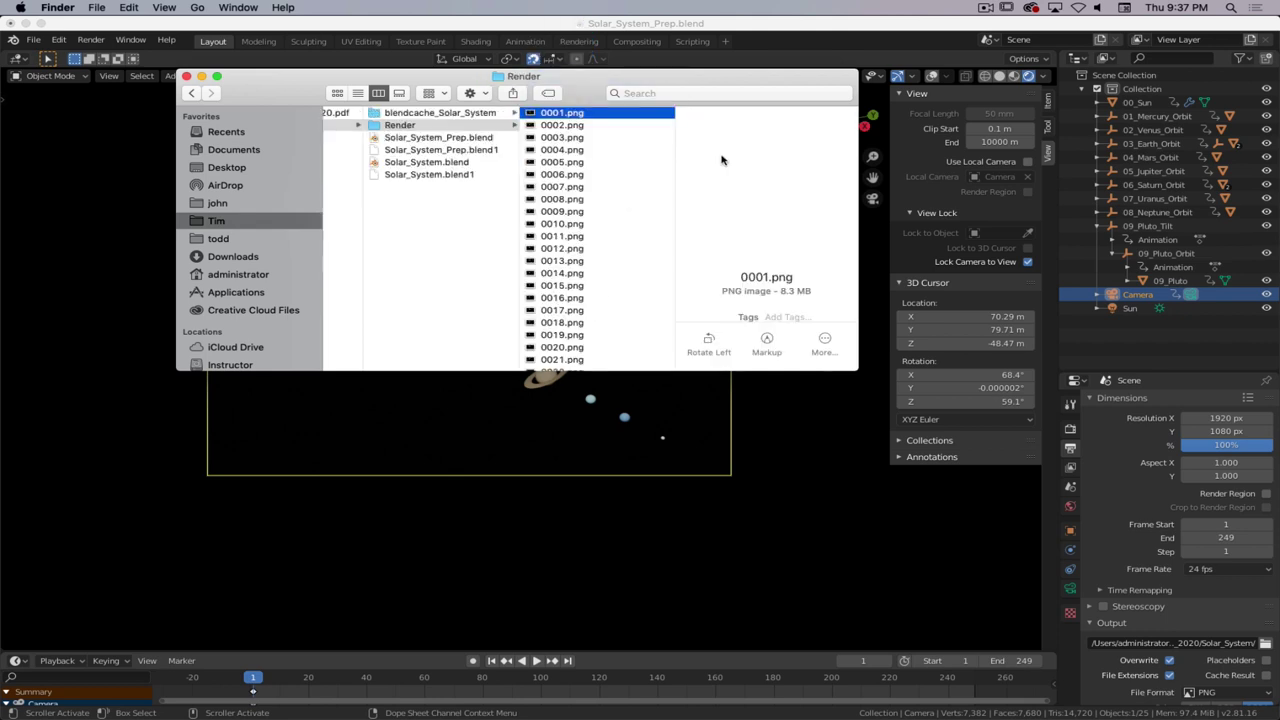
pyautogui.press('space')
pyautogui.press('Down')
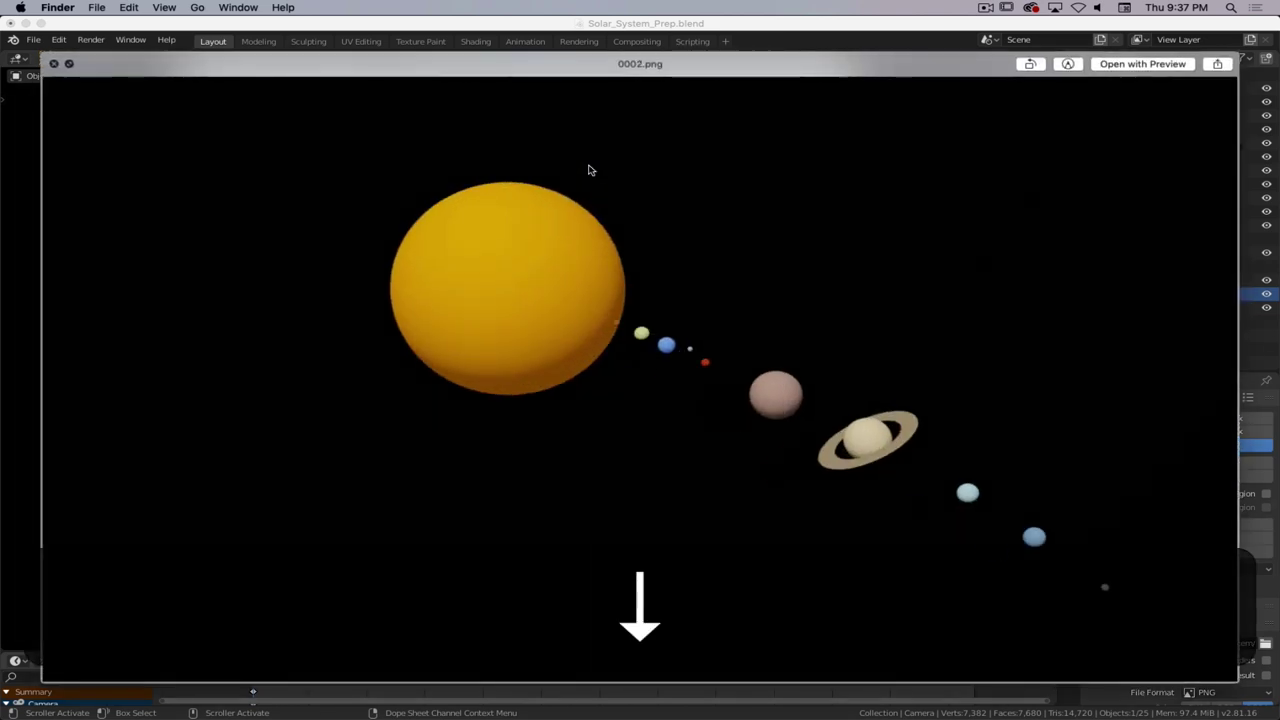
pyautogui.press('Down')
pyautogui.press('Down')
pyautogui.press('Down')
pyautogui.press('Down')
pyautogui.press('Down')
pyautogui.press('Down')
pyautogui.press('Down')
pyautogui.press('Down')
pyautogui.press('Down')
pyautogui.press('Down')
pyautogui.press('Down')
pyautogui.press('Down')
pyautogui.press('Down')
pyautogui.press('Down')
pyautogui.press('space')
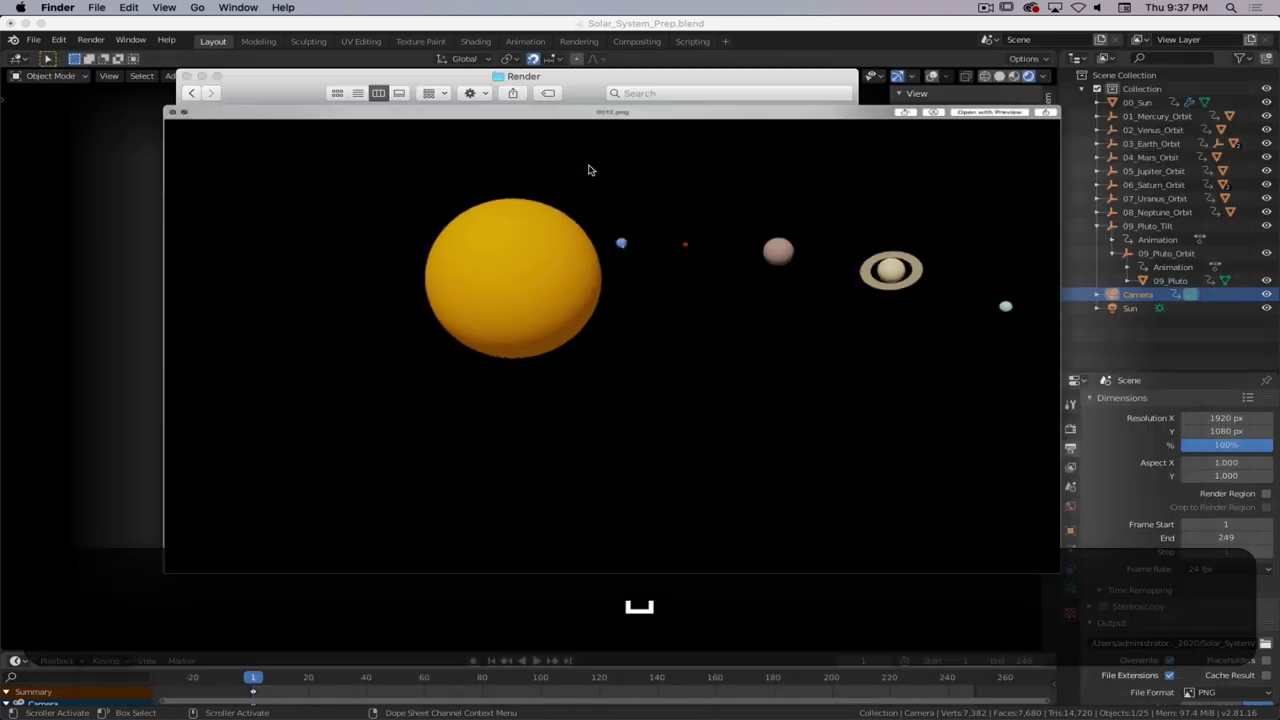
pyautogui.click(590, 27)
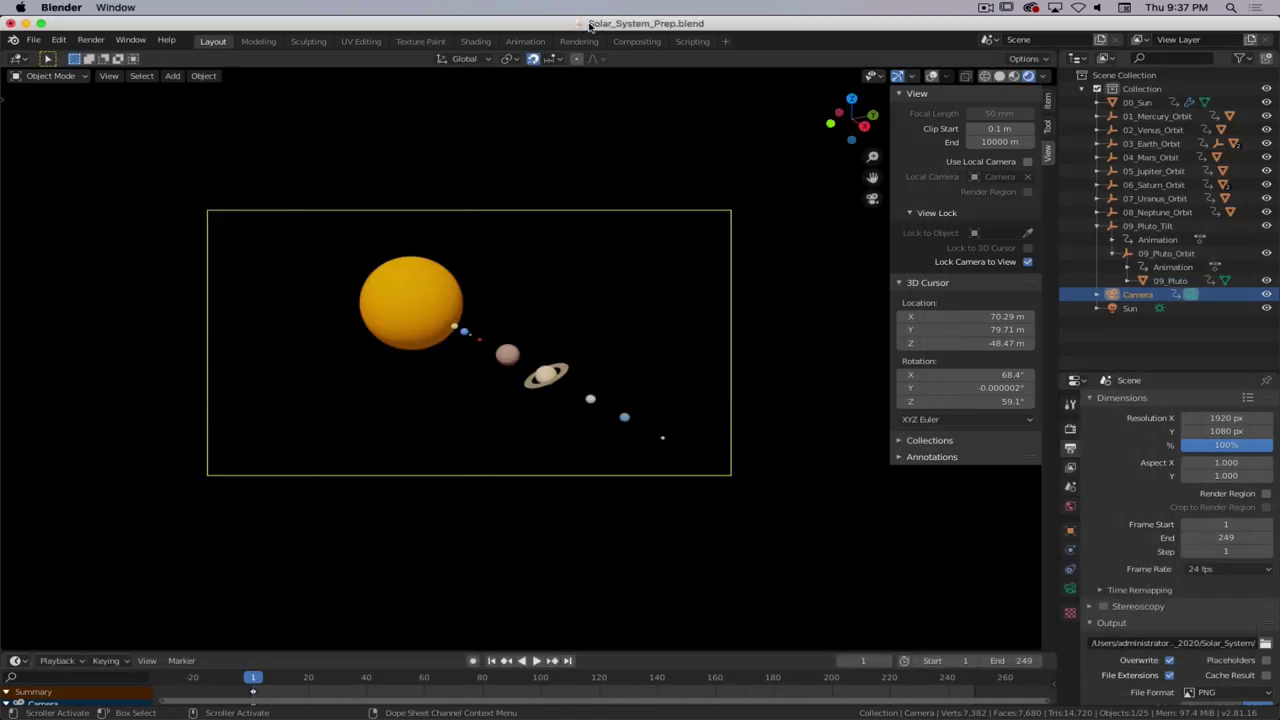
pyautogui.press('super+s')
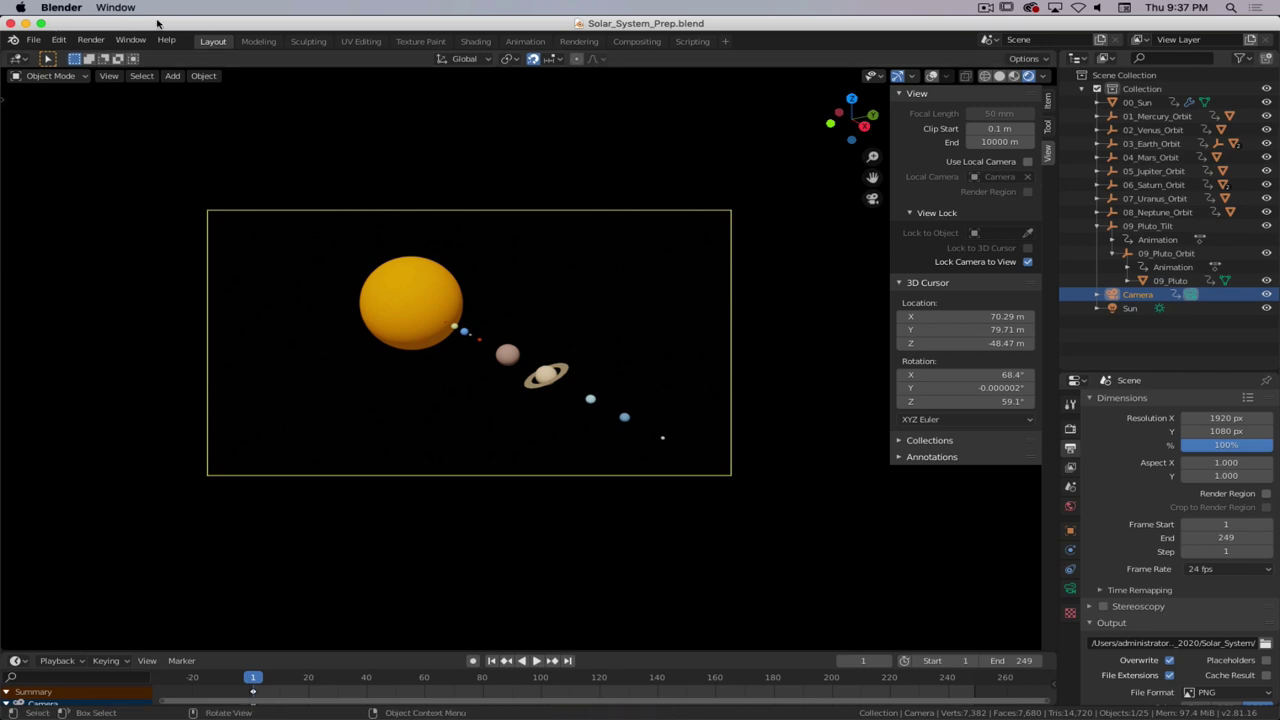
# - Quit Blender, launch Premiere Pro and create a new Untitled project with default settings
pyautogui.press('super+q')
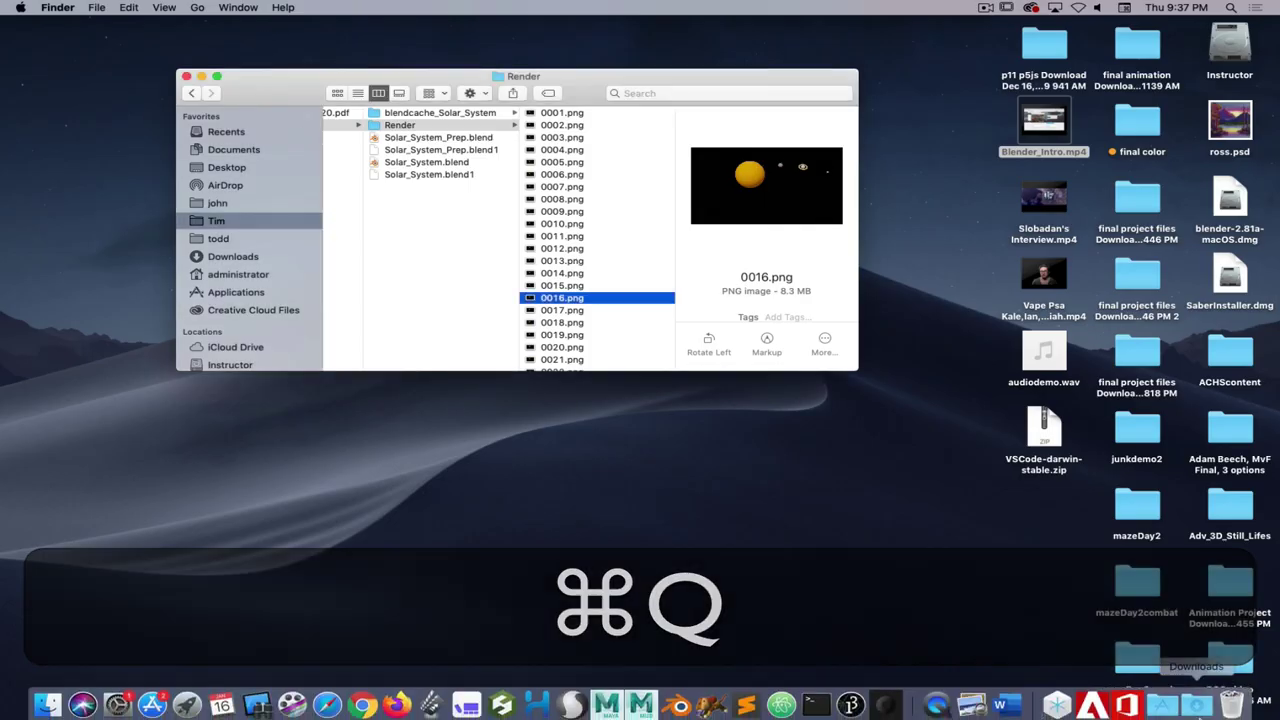
pyautogui.click(1093, 703)
pyautogui.click(1188, 540)
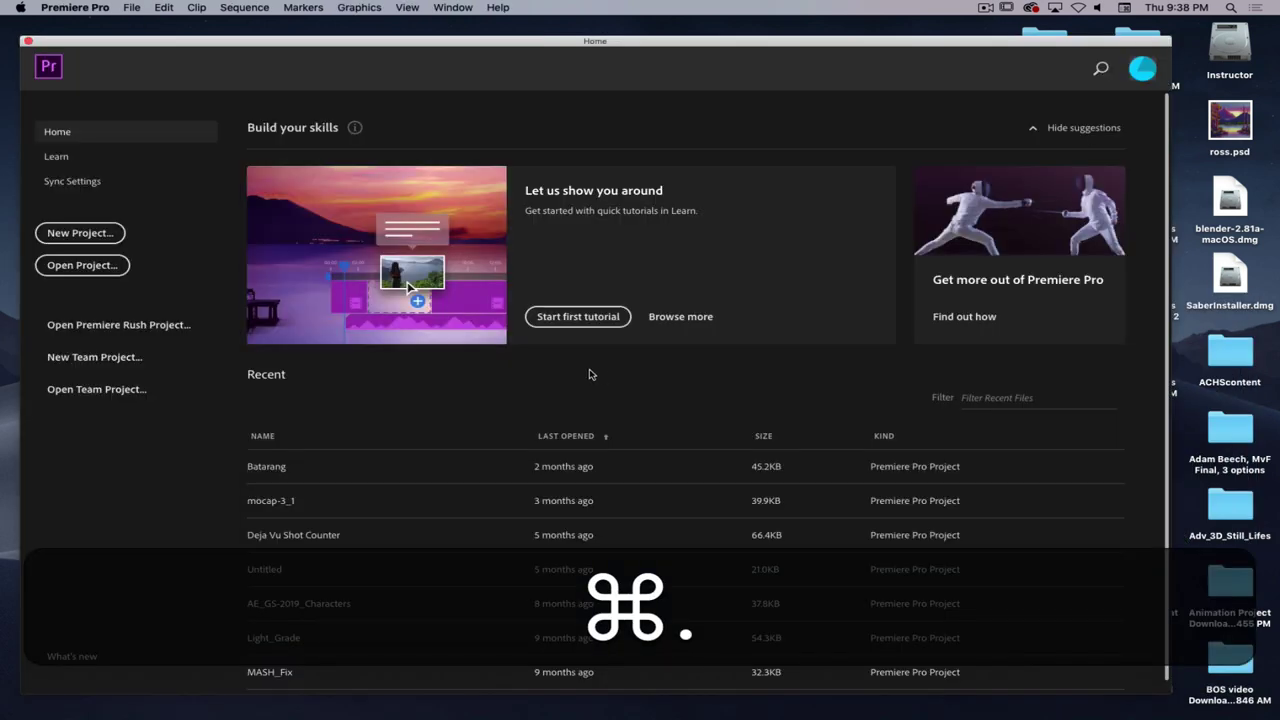
pyautogui.click(82, 232)
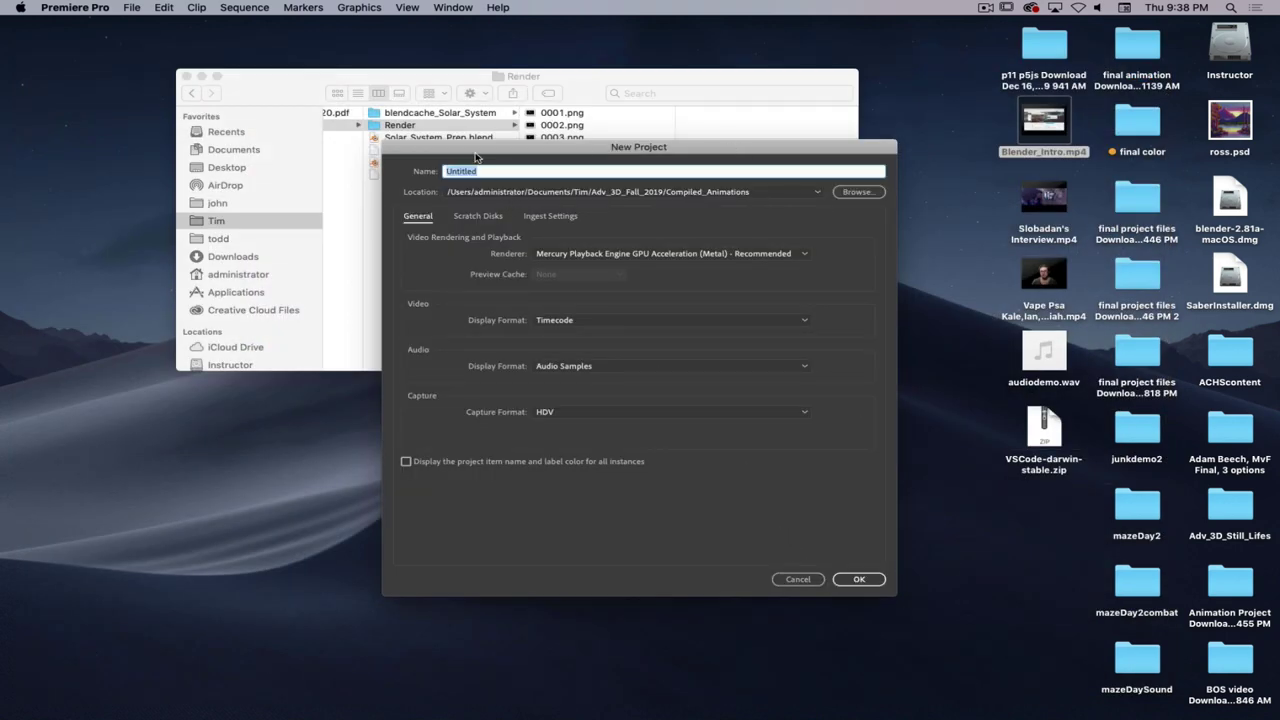
pyautogui.click(862, 580)
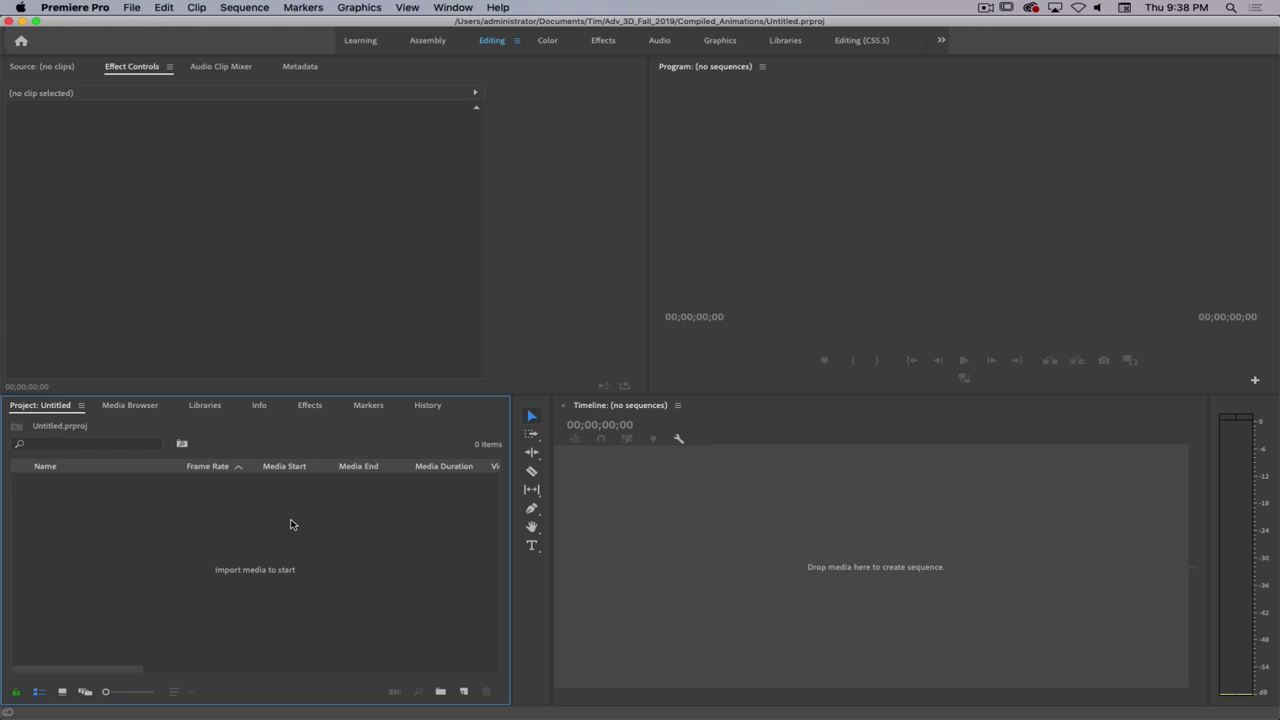
# - Import 0001.png from Solar_System/Render as an image sequence
pyautogui.doubleClick(291, 524)
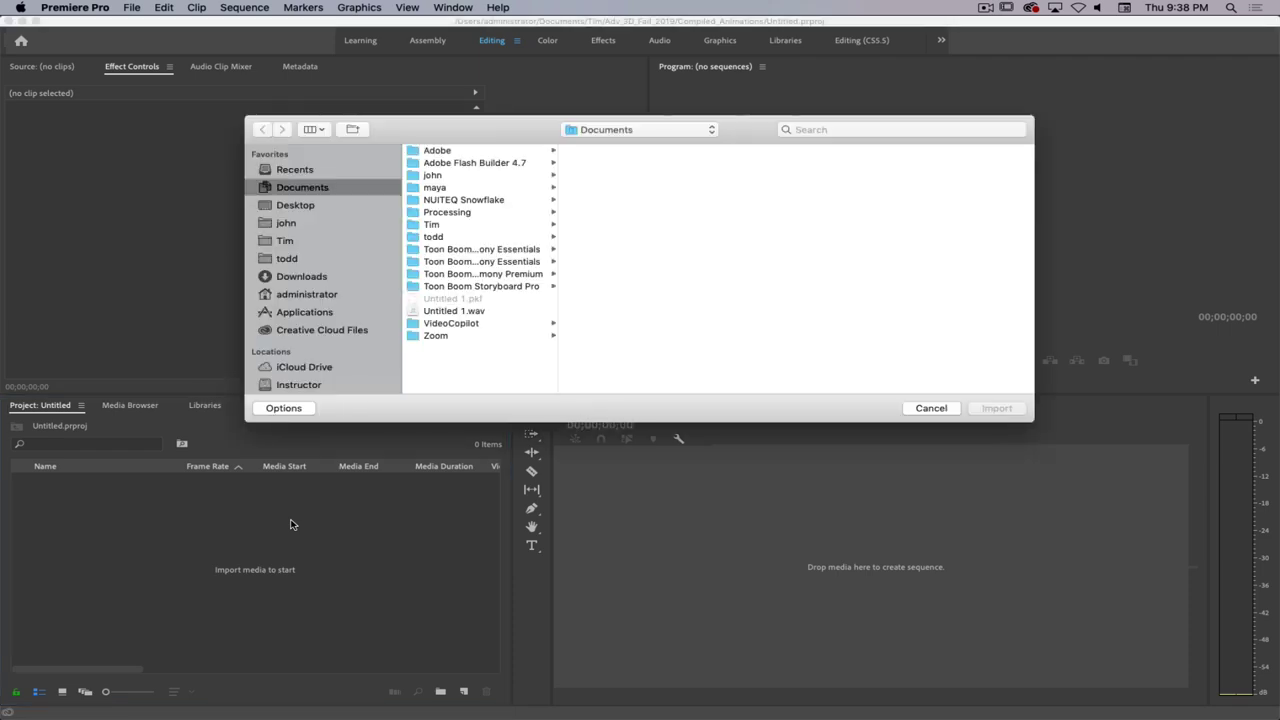
pyautogui.click(285, 241)
pyautogui.click(468, 224)
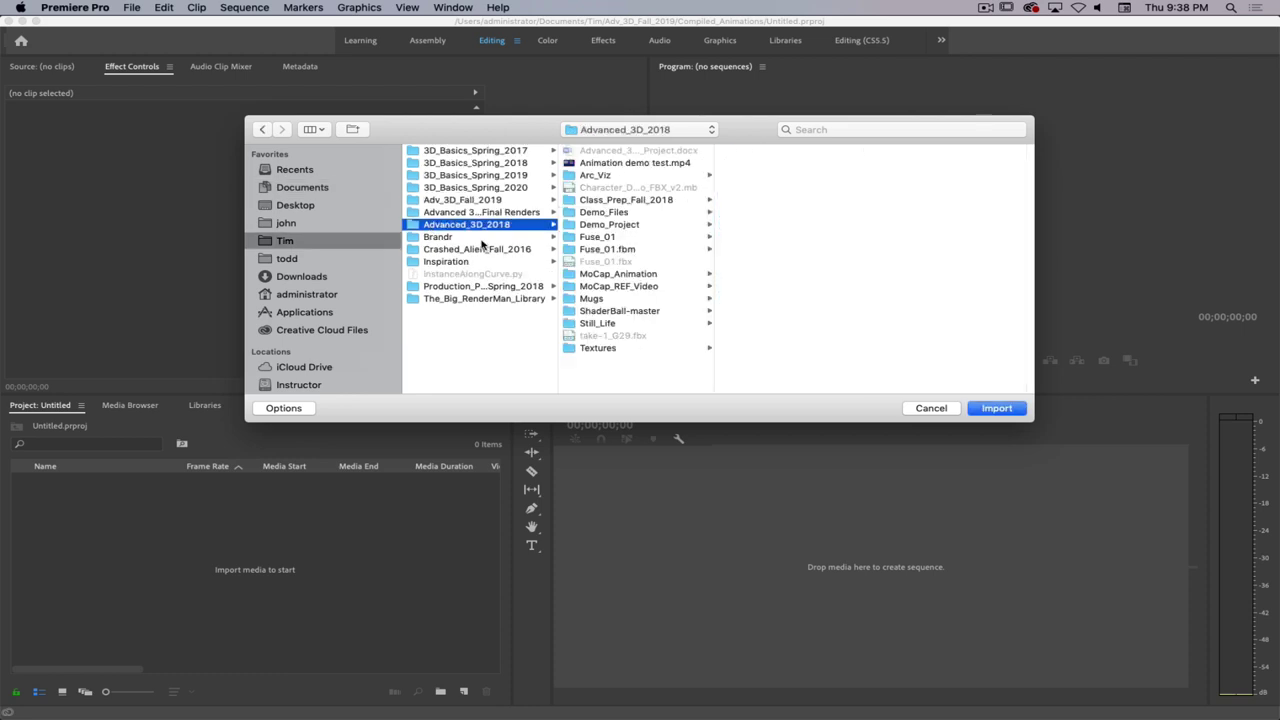
pyautogui.click(475, 187)
pyautogui.click(650, 164)
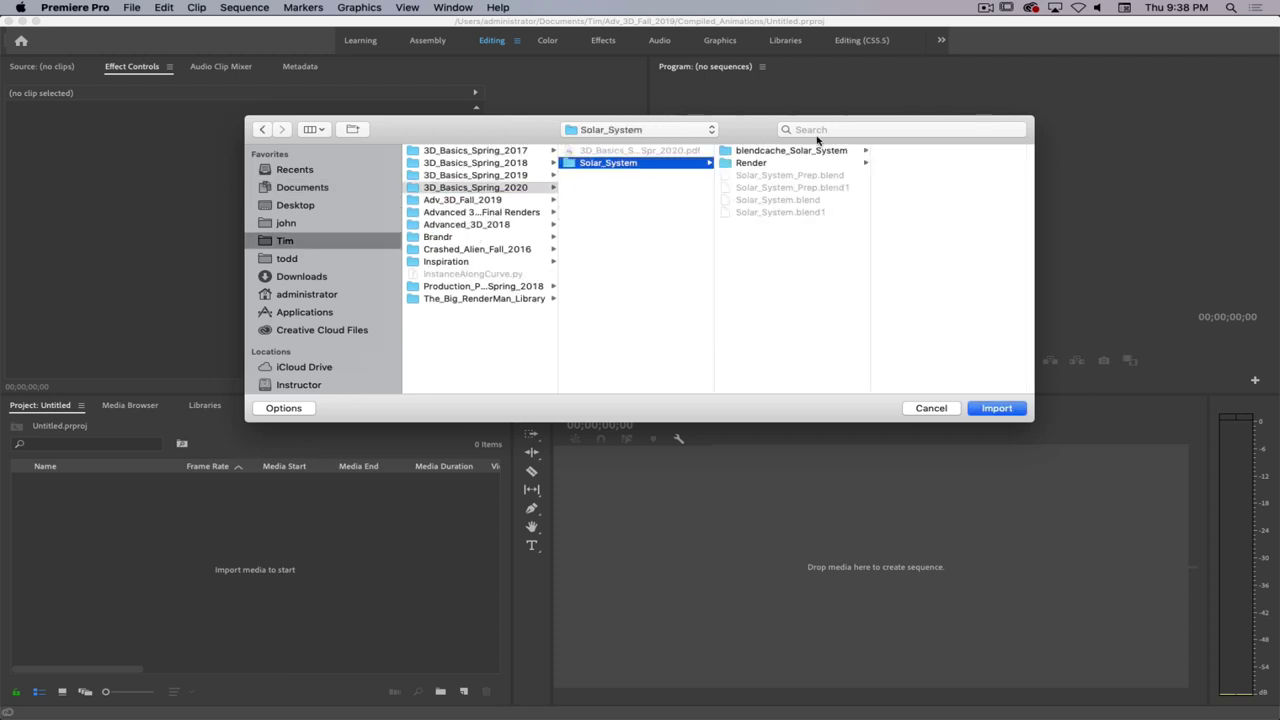
pyautogui.click(771, 163)
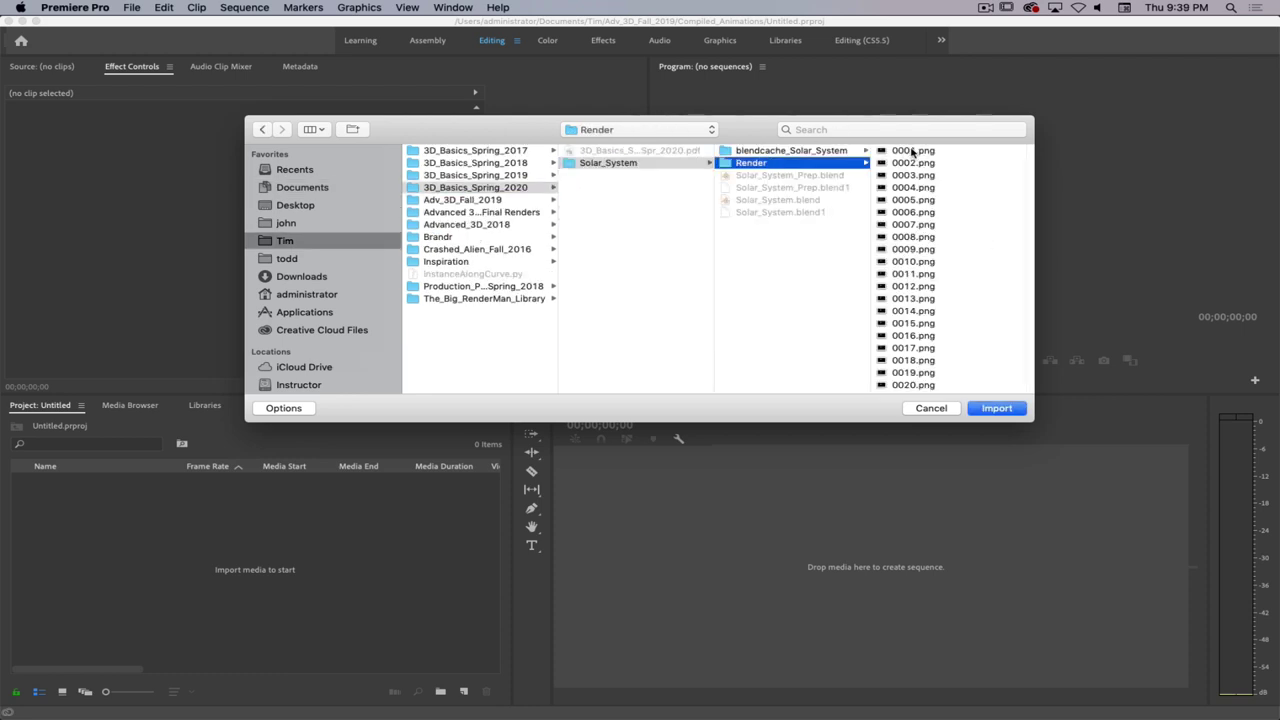
pyautogui.click(912, 151)
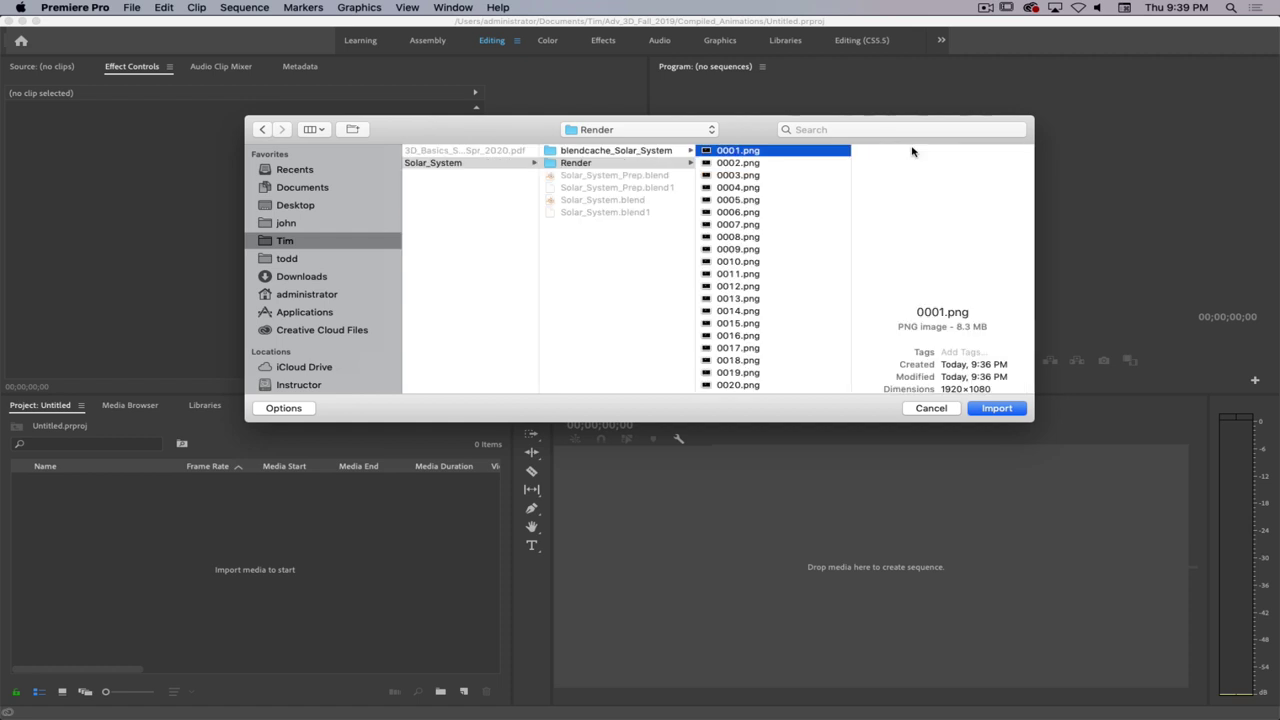
pyautogui.click(290, 410)
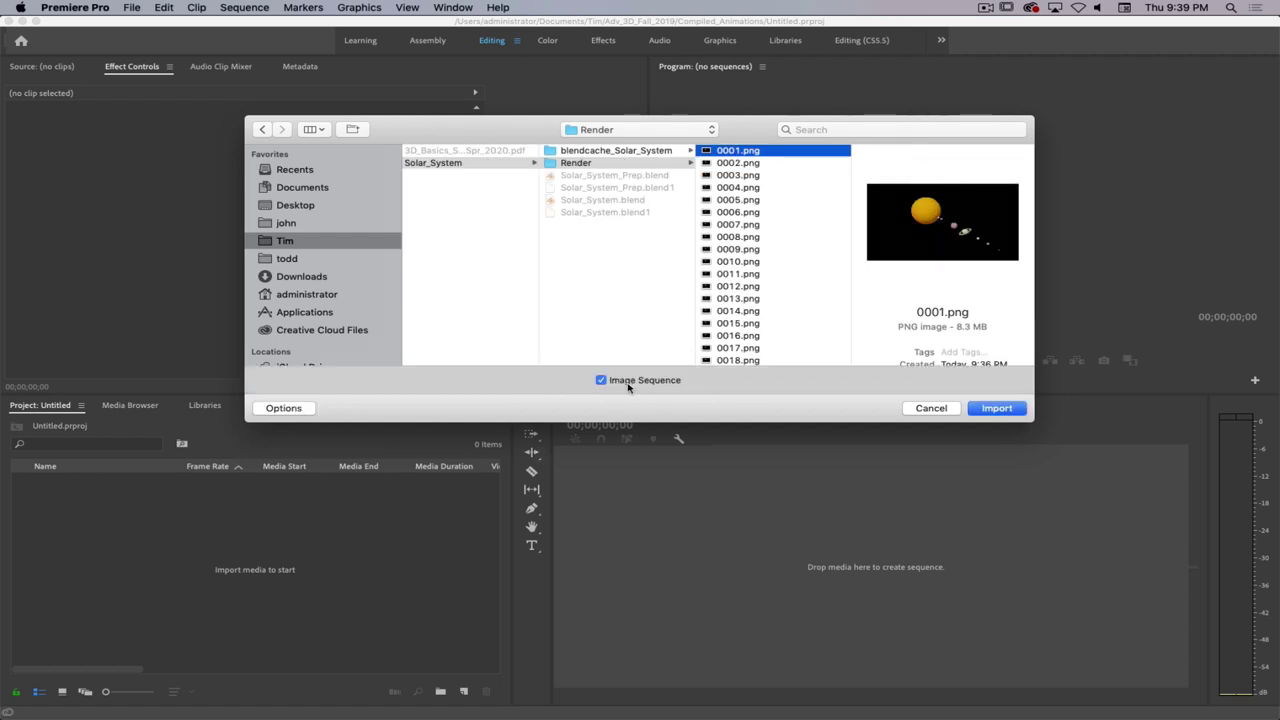
pyautogui.click(996, 409)
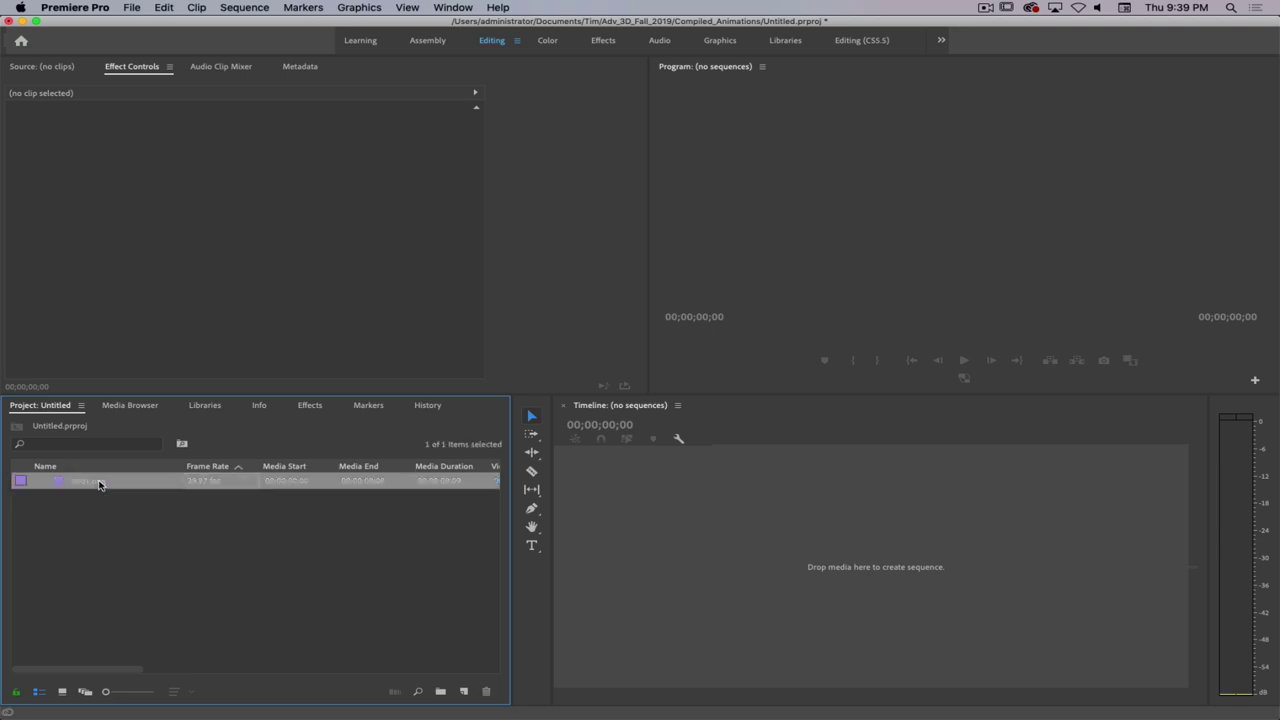
# - Interpret the 0001.png clip at an assumed frame rate of 24 fps
pyautogui.rightClick(99, 484)
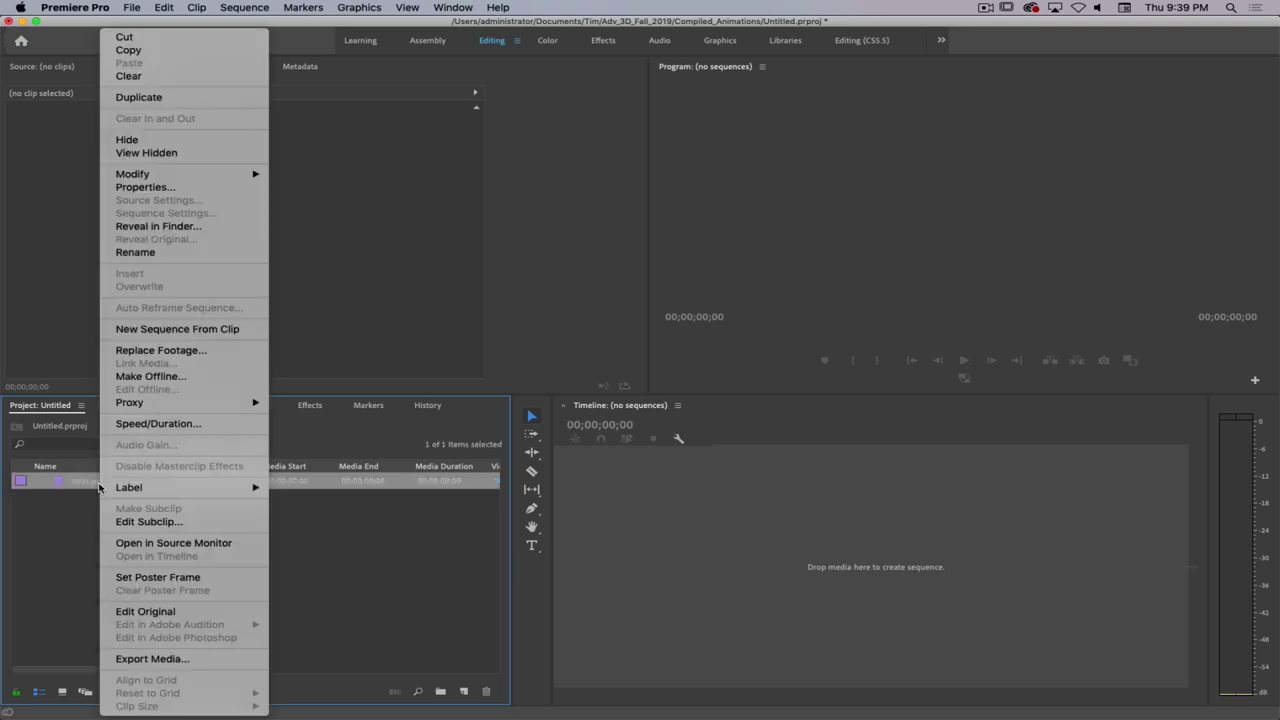
pyautogui.moveTo(212, 180)
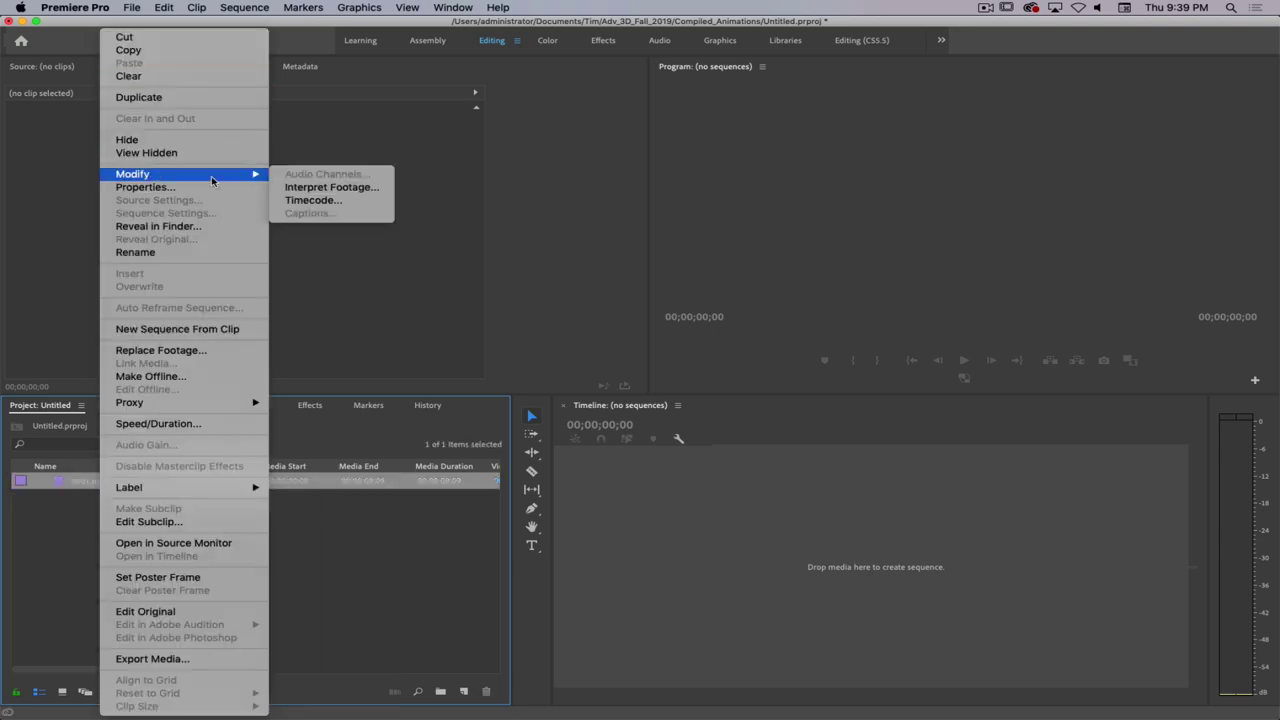
pyautogui.click(325, 189)
pyautogui.click(417, 176)
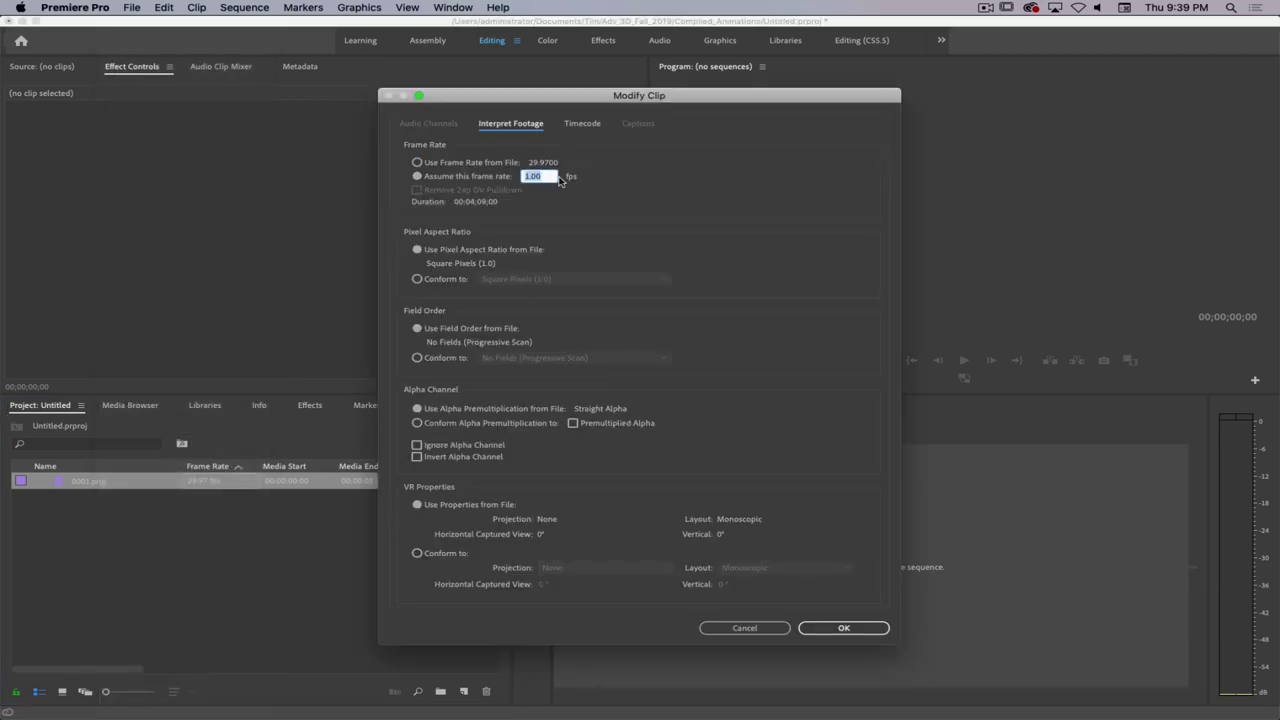
pyautogui.write('24')
pyautogui.press('Return')
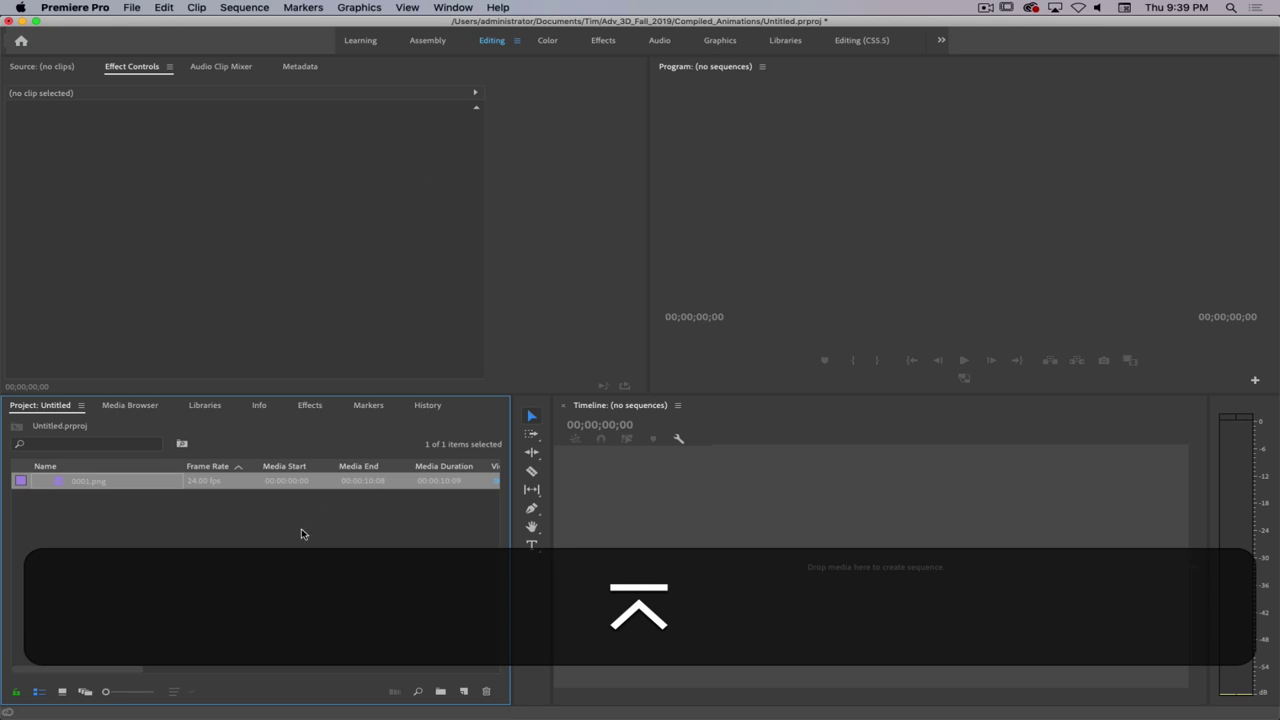
# - Create a new sequence from the 0001.png clip
pyautogui.click(210, 545)
pyautogui.click(118, 487)
pyautogui.rightClick(116, 487)
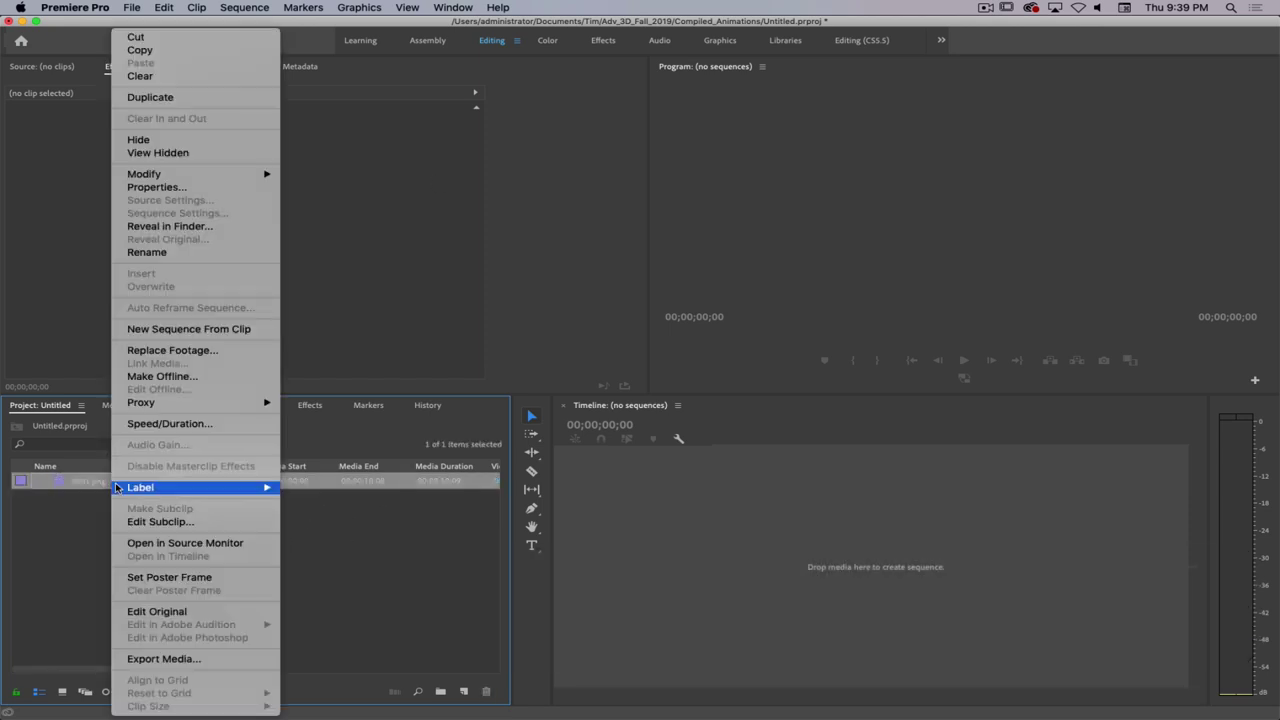
pyautogui.click(235, 335)
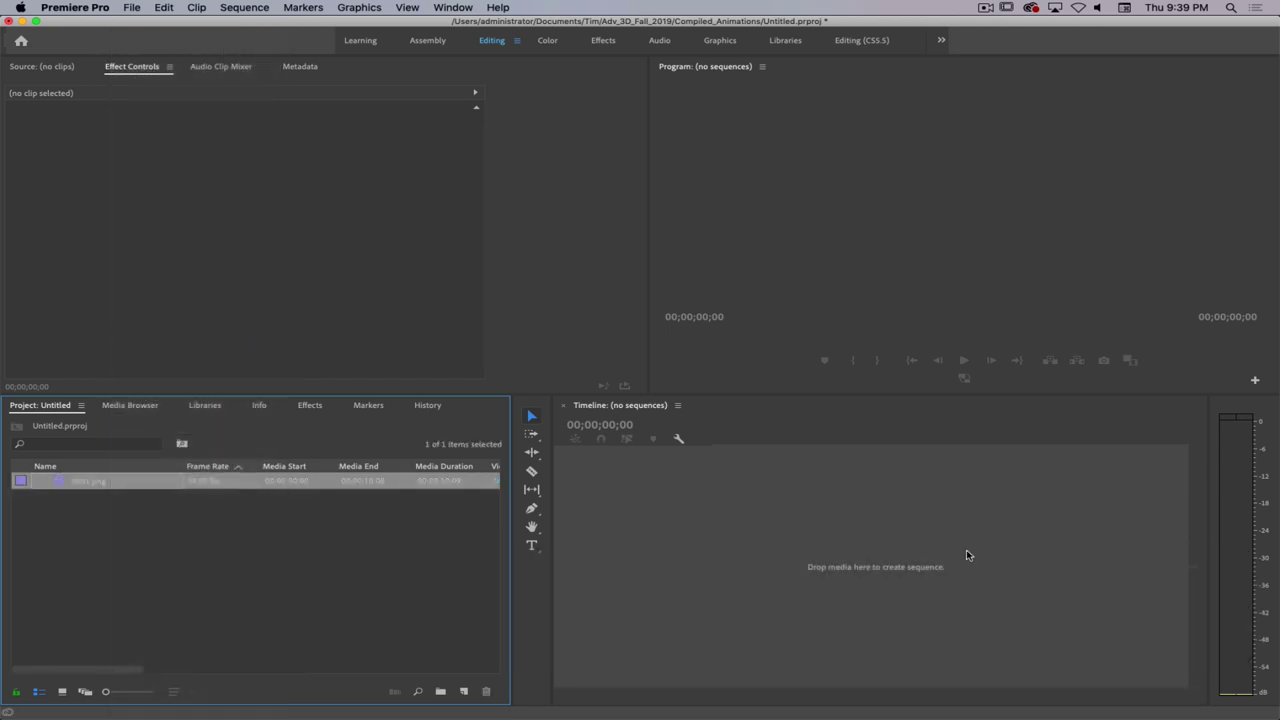
# - Play the 0001 sequence in an enlarged program monitor, then bring up Export Settings with Cmd+M
pyautogui.press('space')
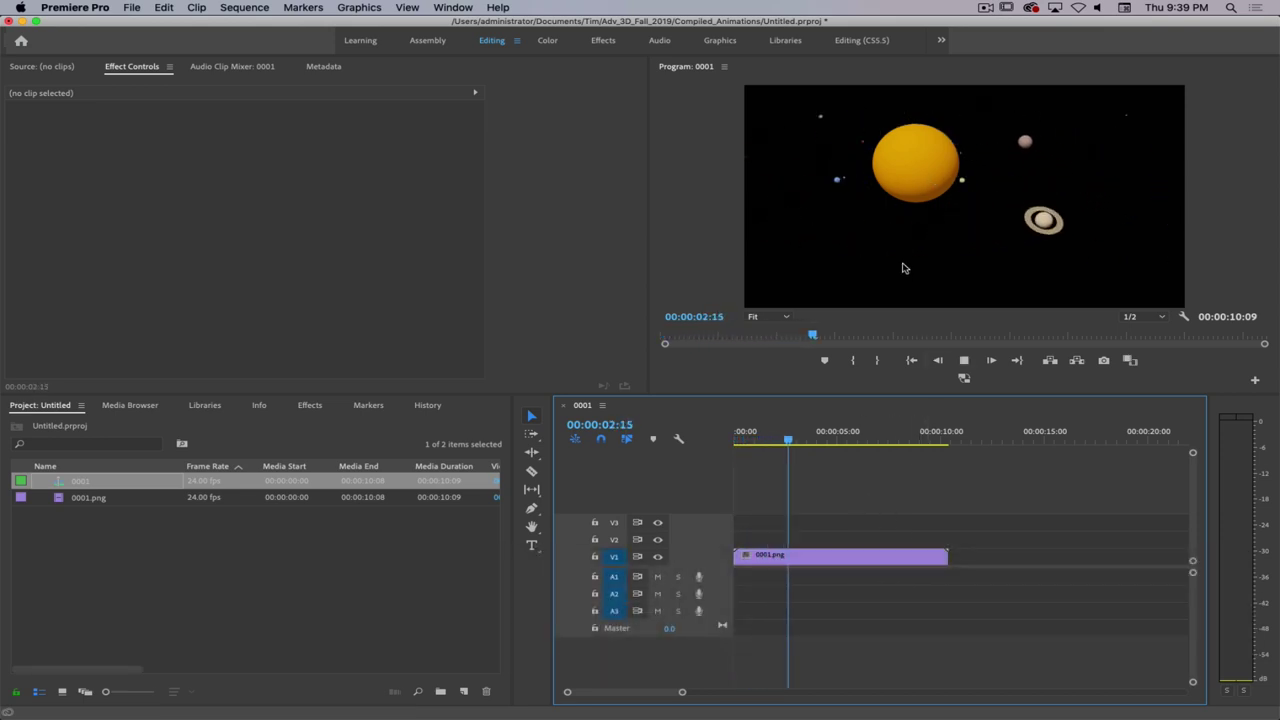
pyautogui.press('Up')
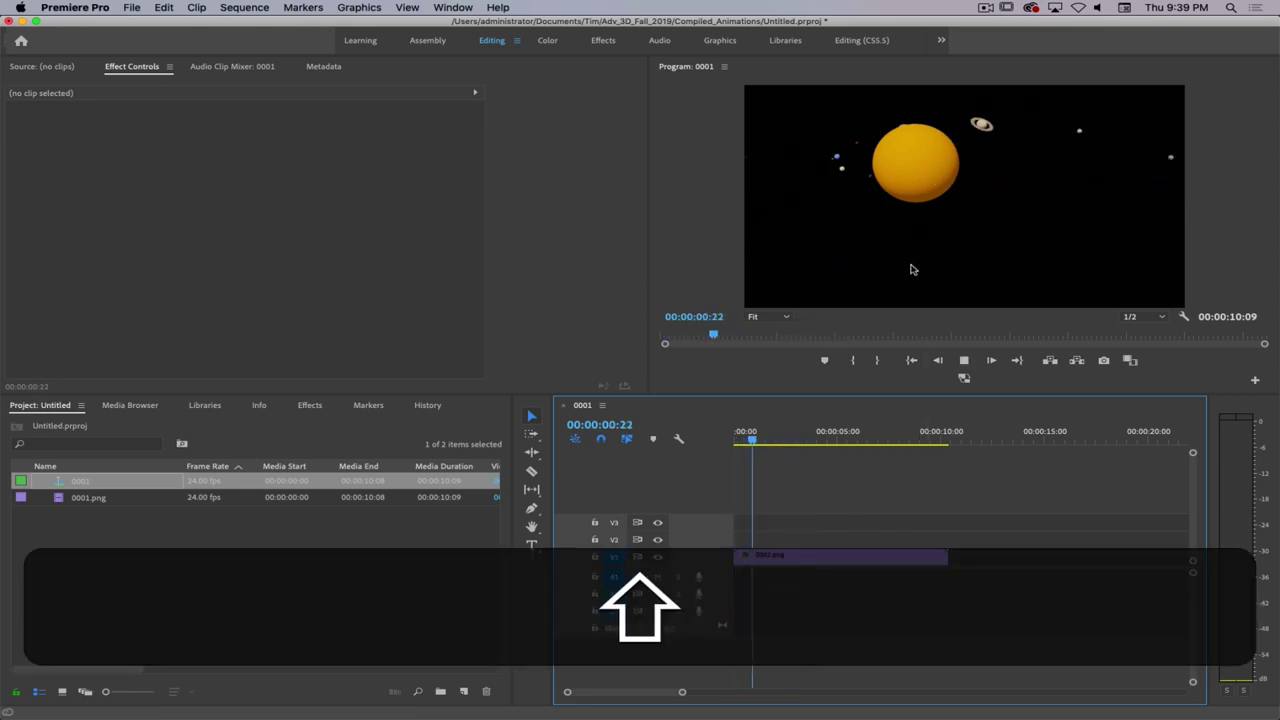
pyautogui.press('`')
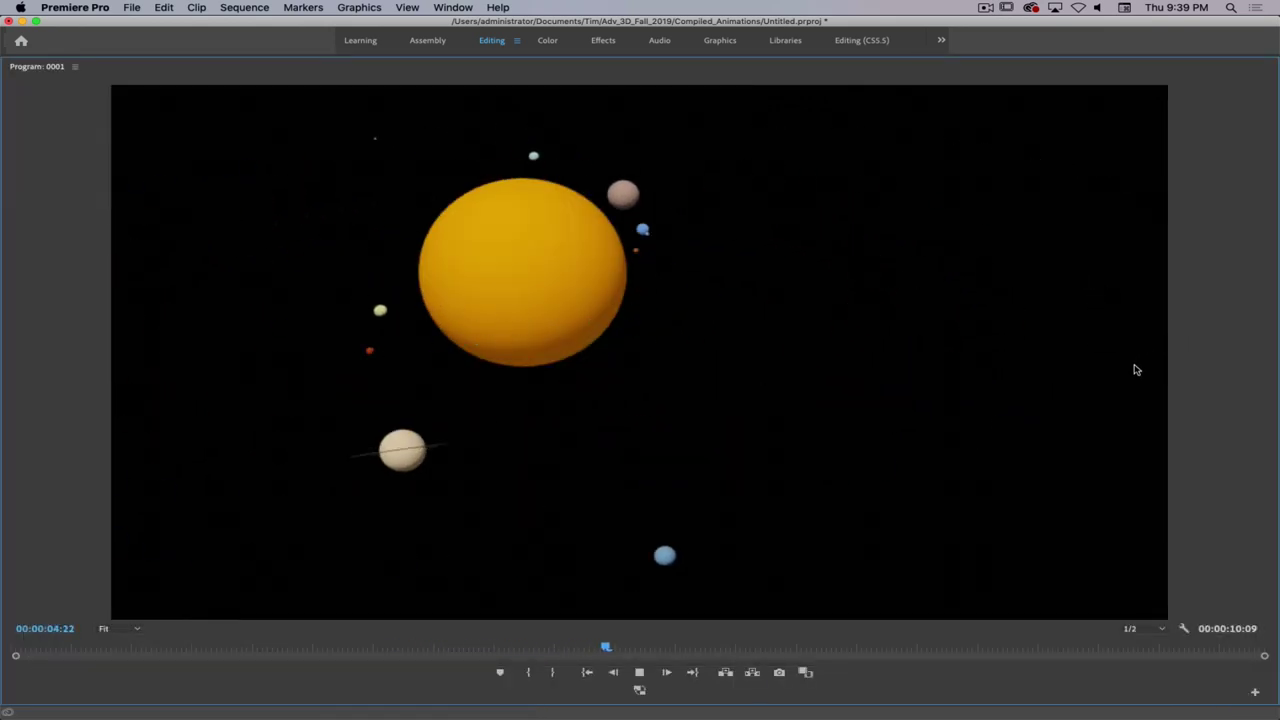
pyautogui.press('`')
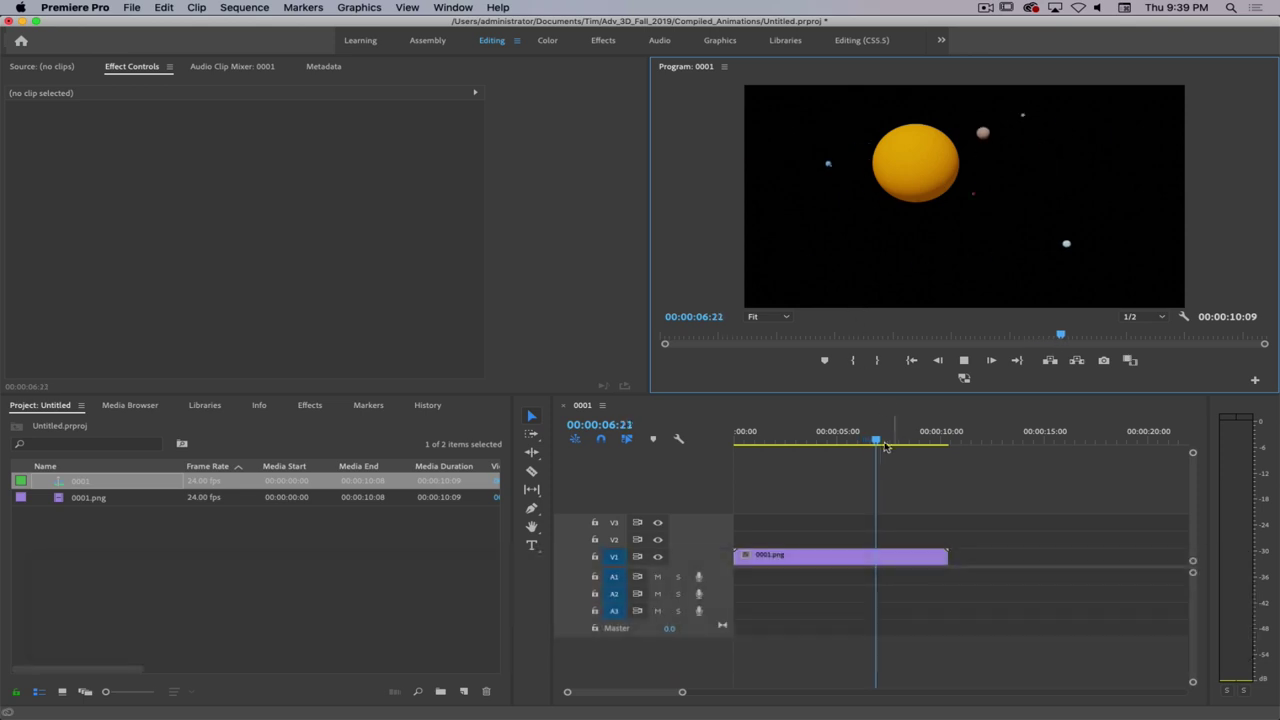
pyautogui.moveTo(885, 441); pyautogui.dragTo(851, 441)
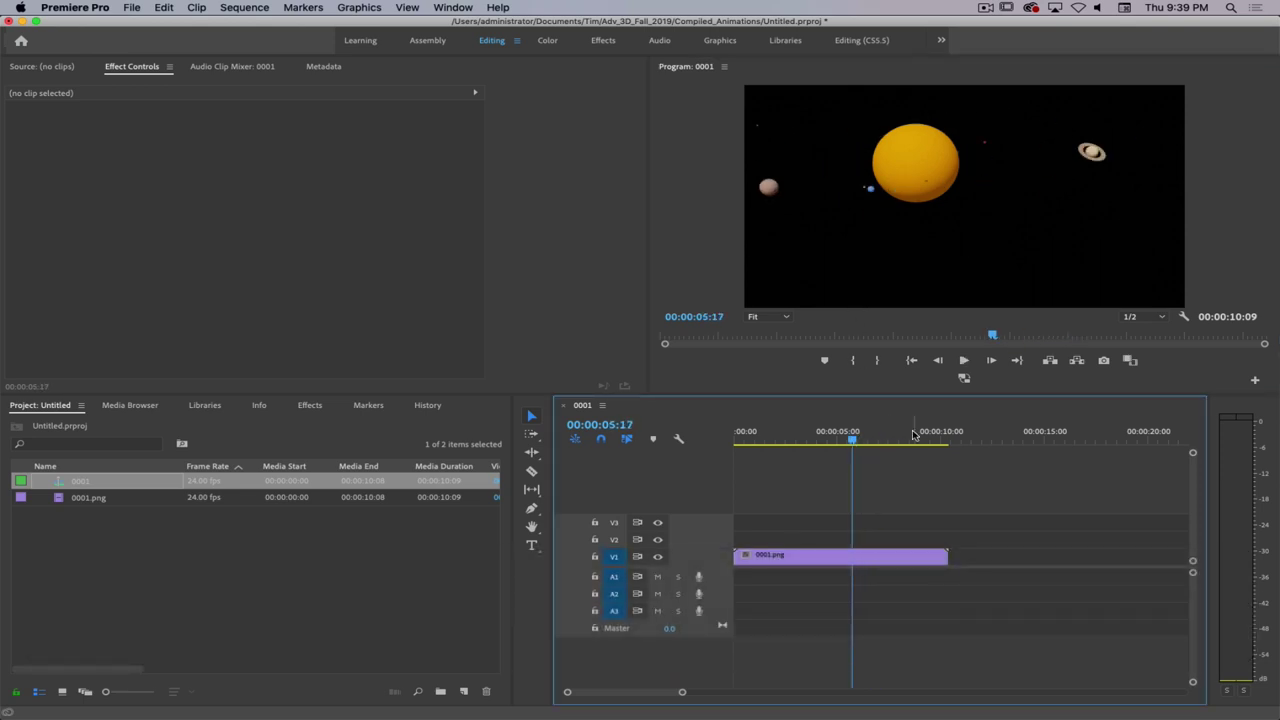
pyautogui.press('super+m')
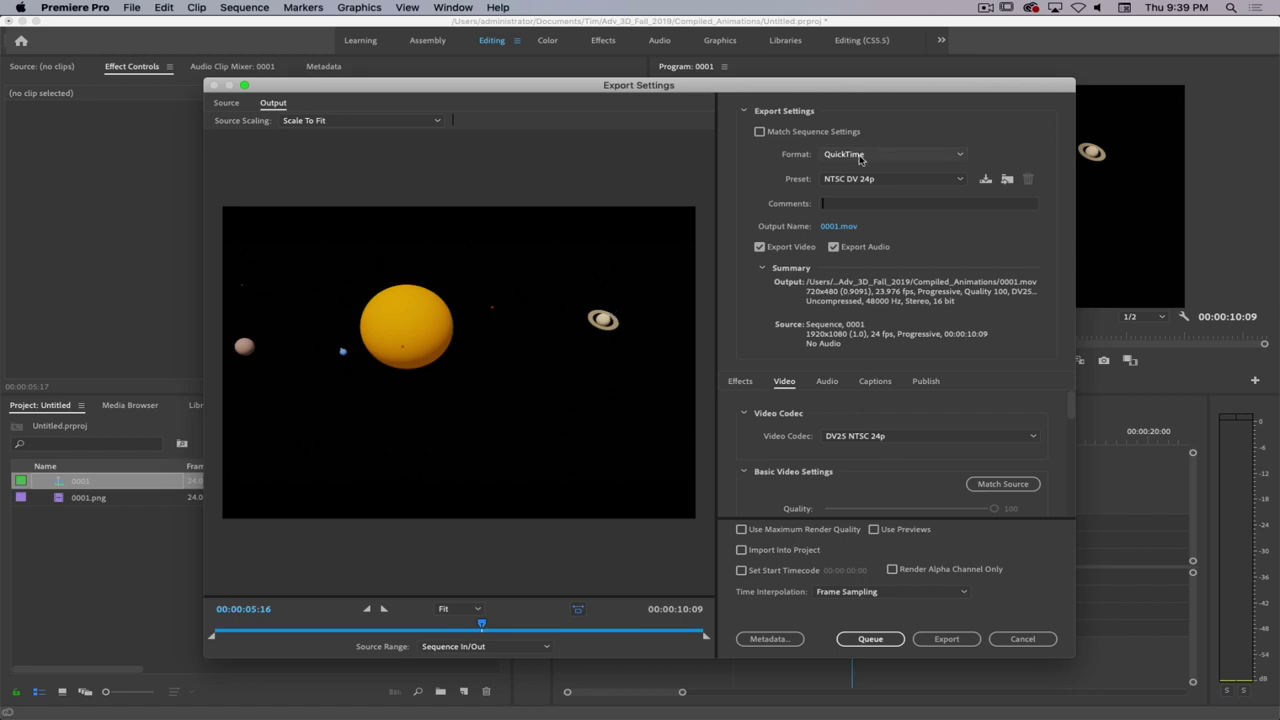
# - Export the sequence as H.264 0001.mp4 into the Solar_System folder, then quit Premiere Pro
pyautogui.click(858, 155)
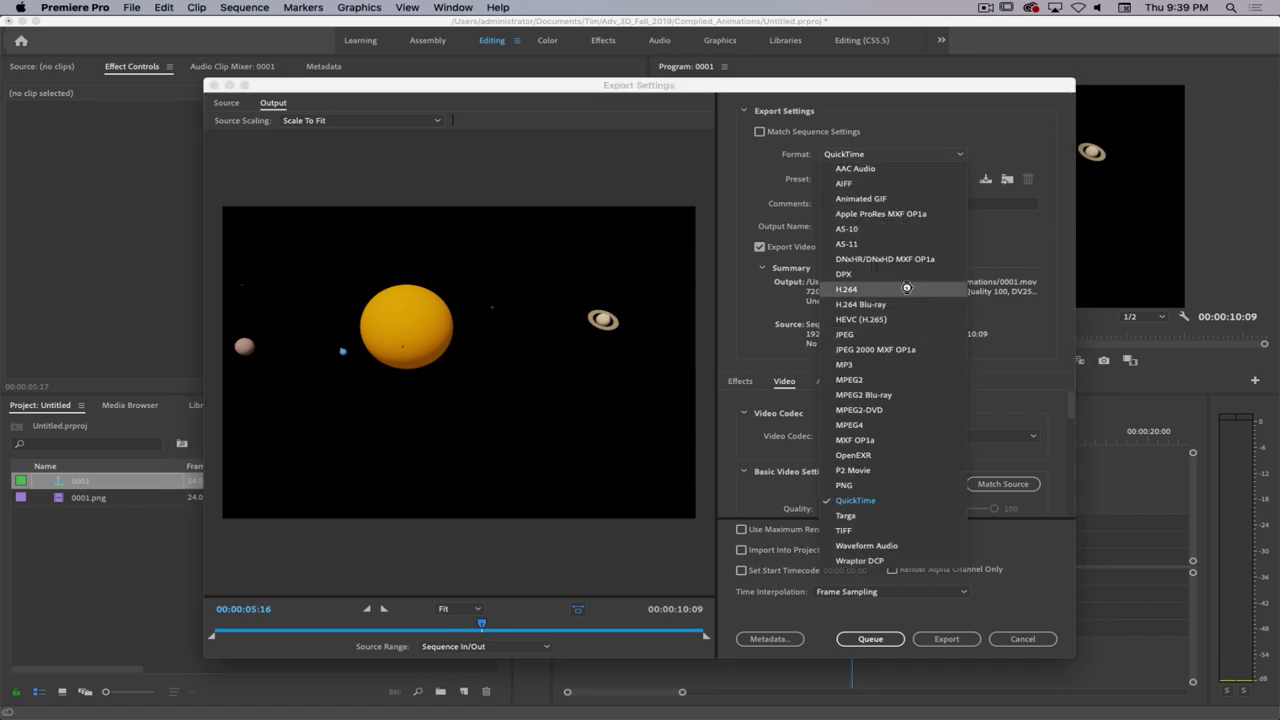
pyautogui.click(846, 289)
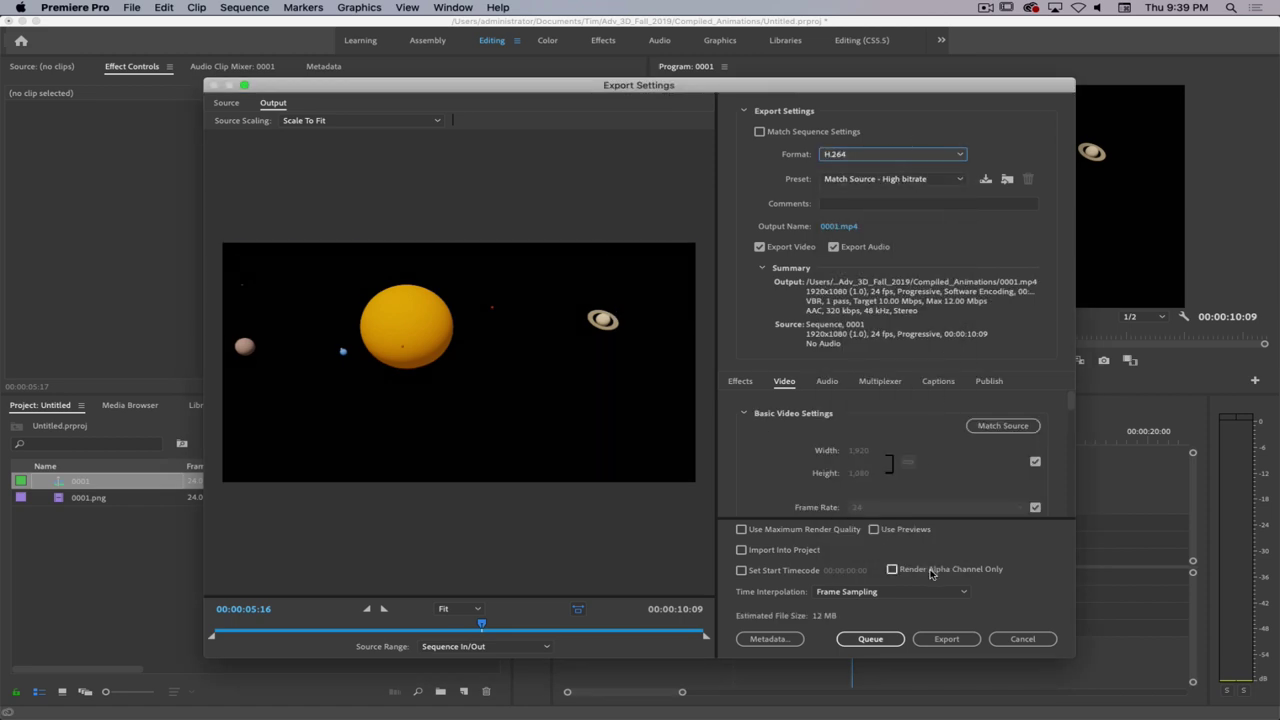
pyautogui.click(840, 227)
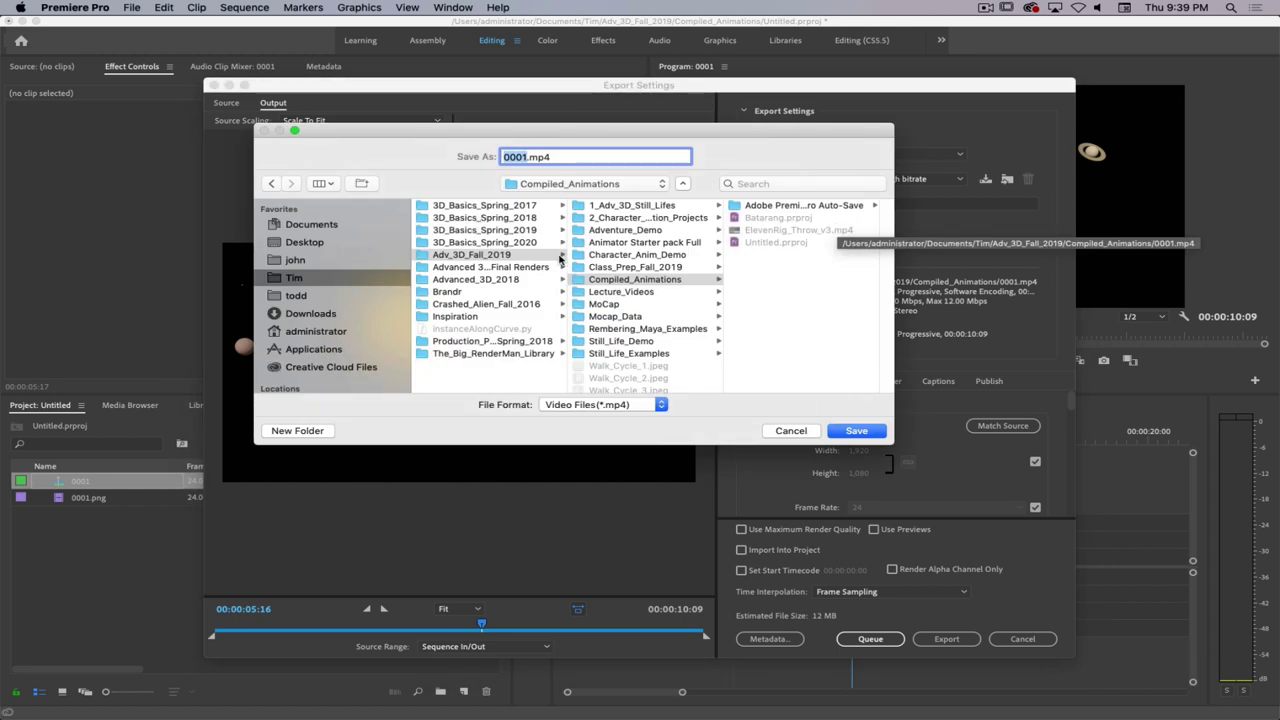
pyautogui.click(500, 243)
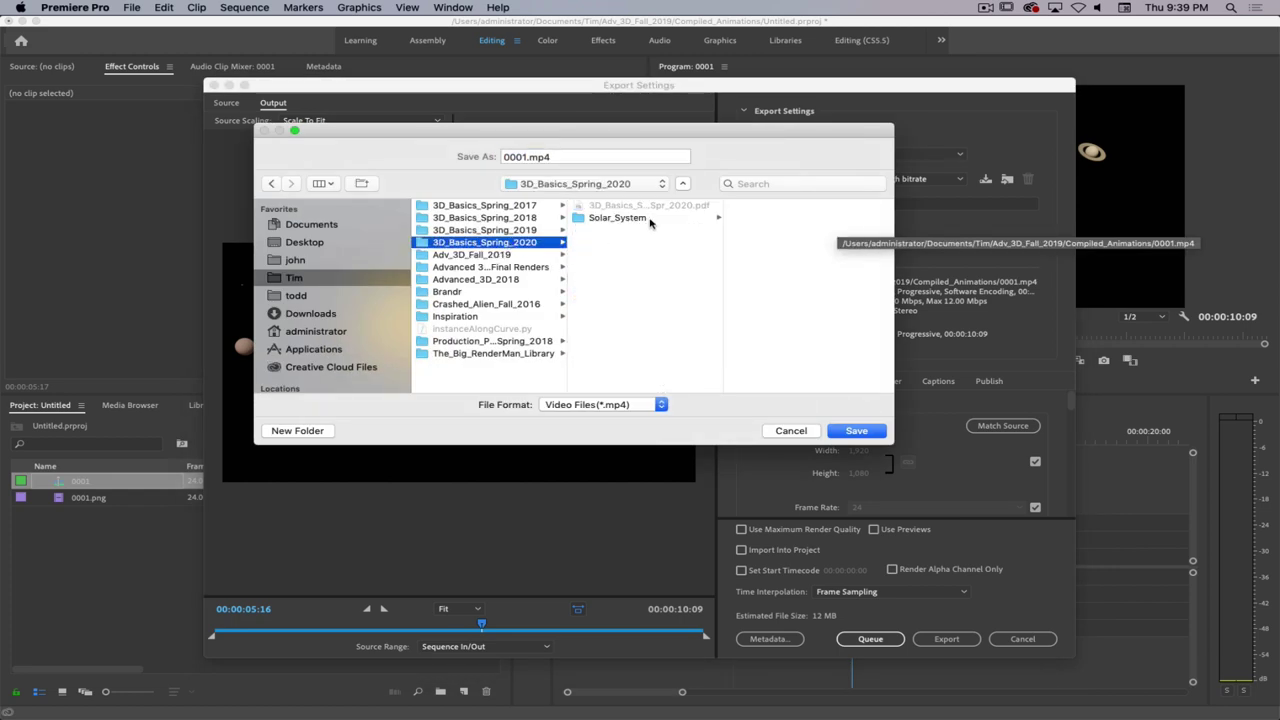
pyautogui.click(649, 219)
pyautogui.click(866, 437)
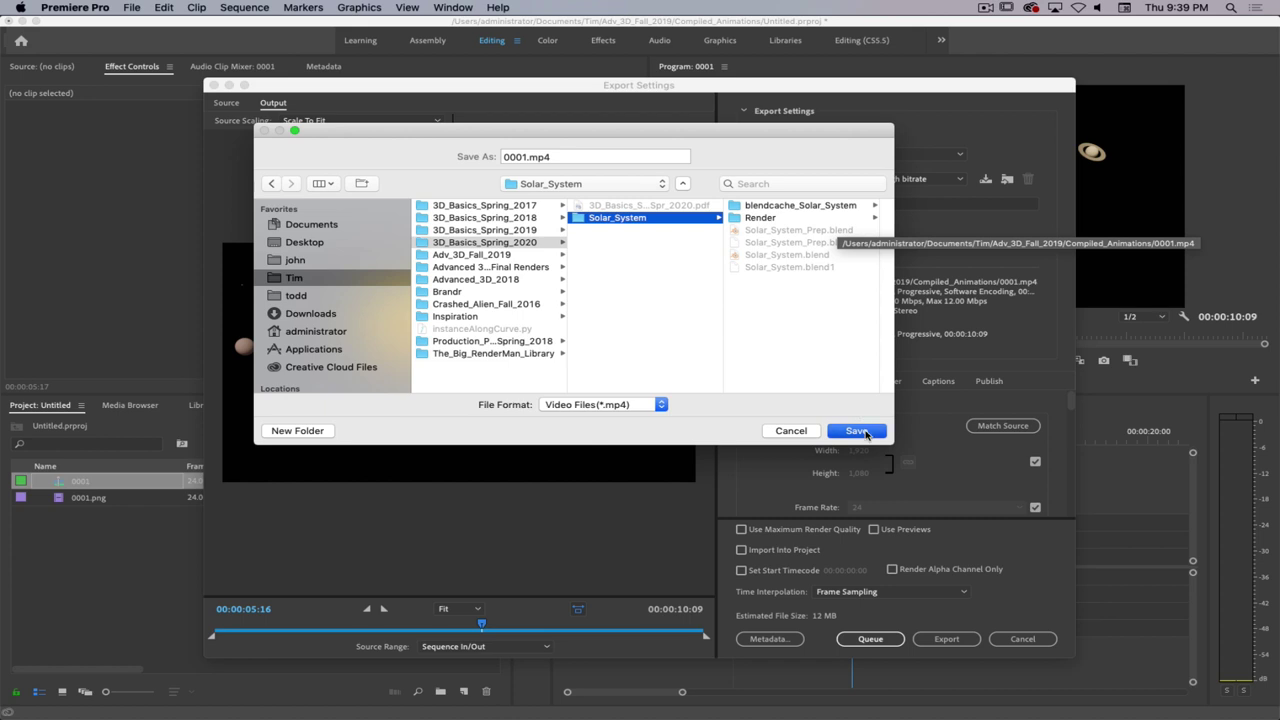
pyautogui.click(946, 639)
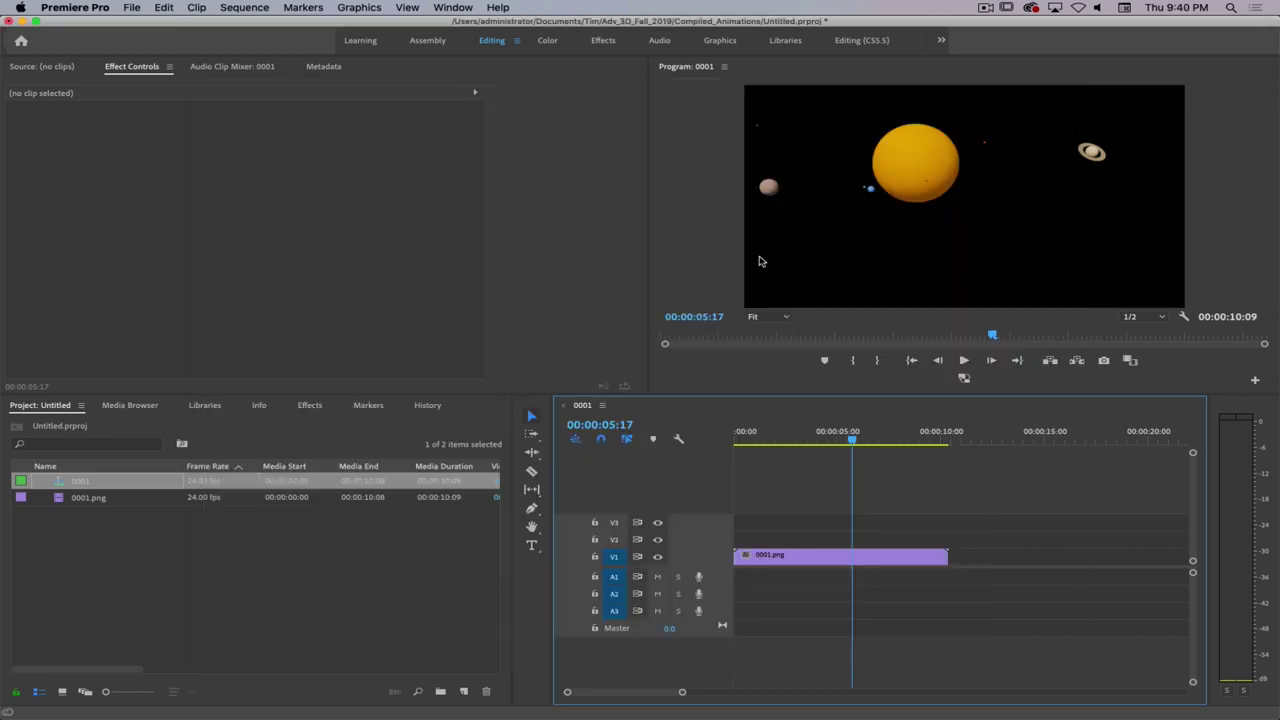
pyautogui.press('super+q')
# - Finish quitting Premiere and rename 0001.mp4 to Solar_System_Demo.mp4 in Finder
pyautogui.click(646, 385)
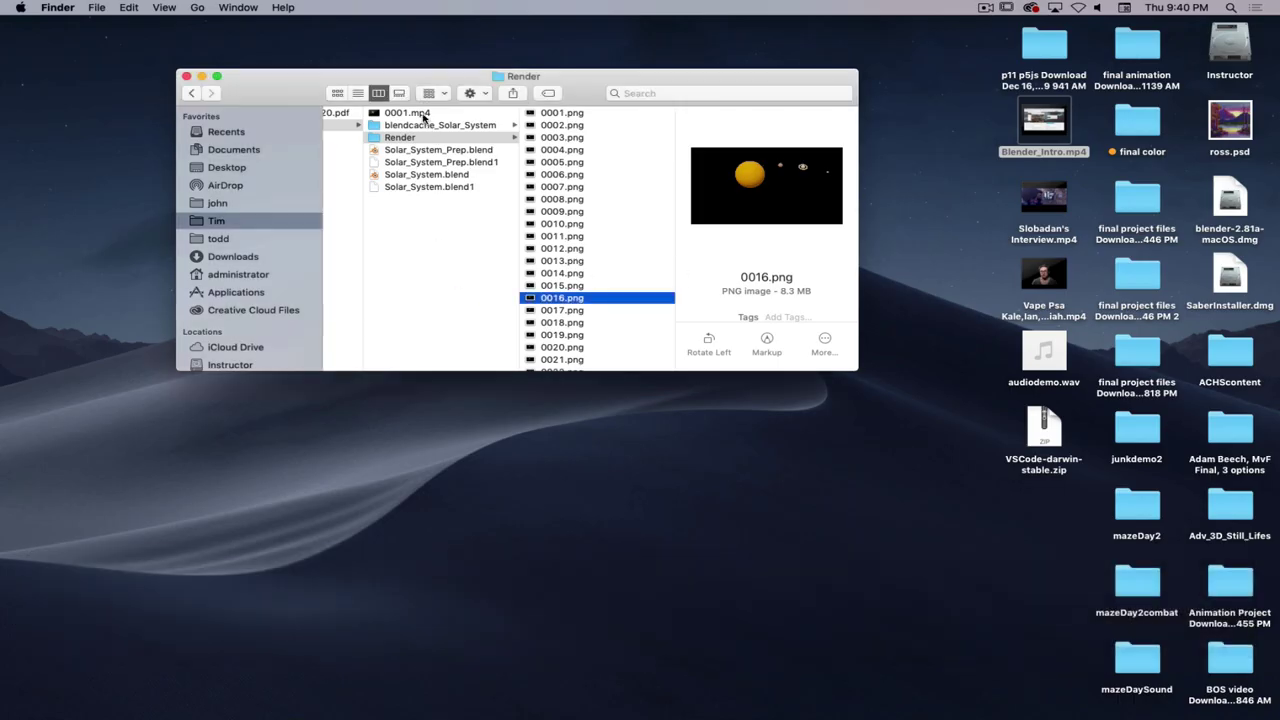
pyautogui.click(420, 114)
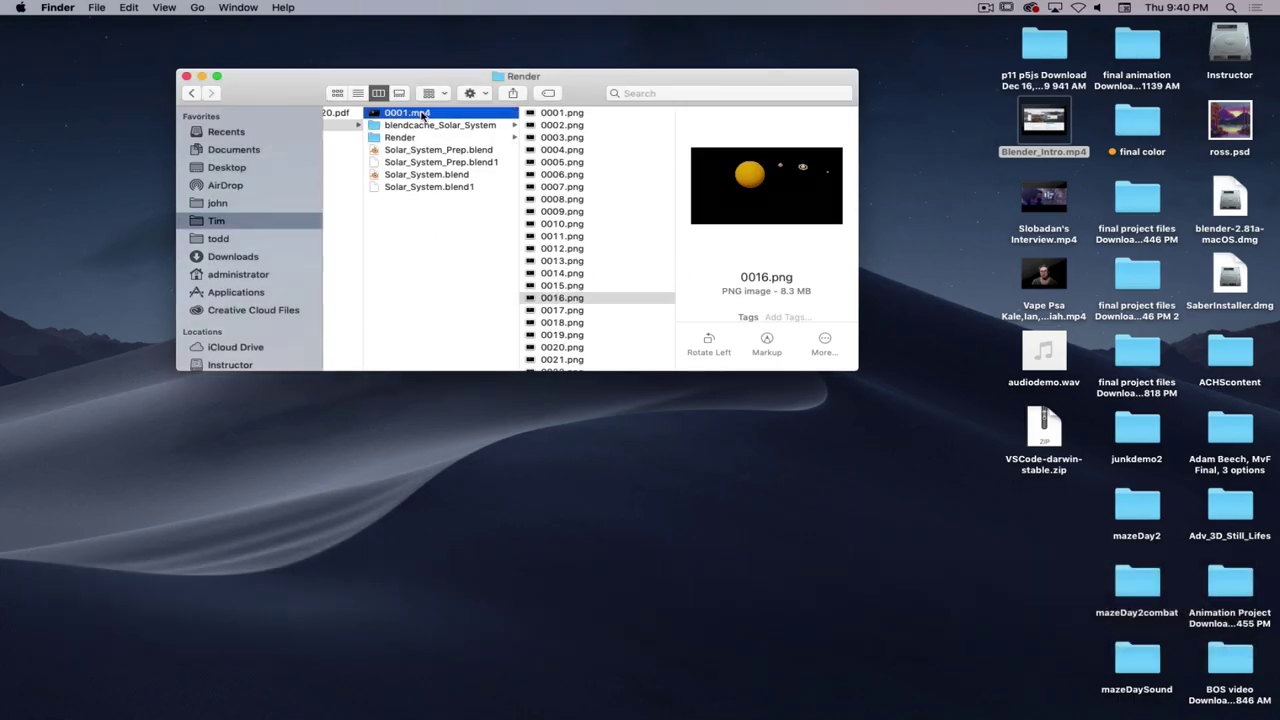
pyautogui.press('Return')
pyautogui.press('Left')
pyautogui.press('Delete')
pyautogui.press('Delete')
pyautogui.press('Delete')
pyautogui.press('Delete')
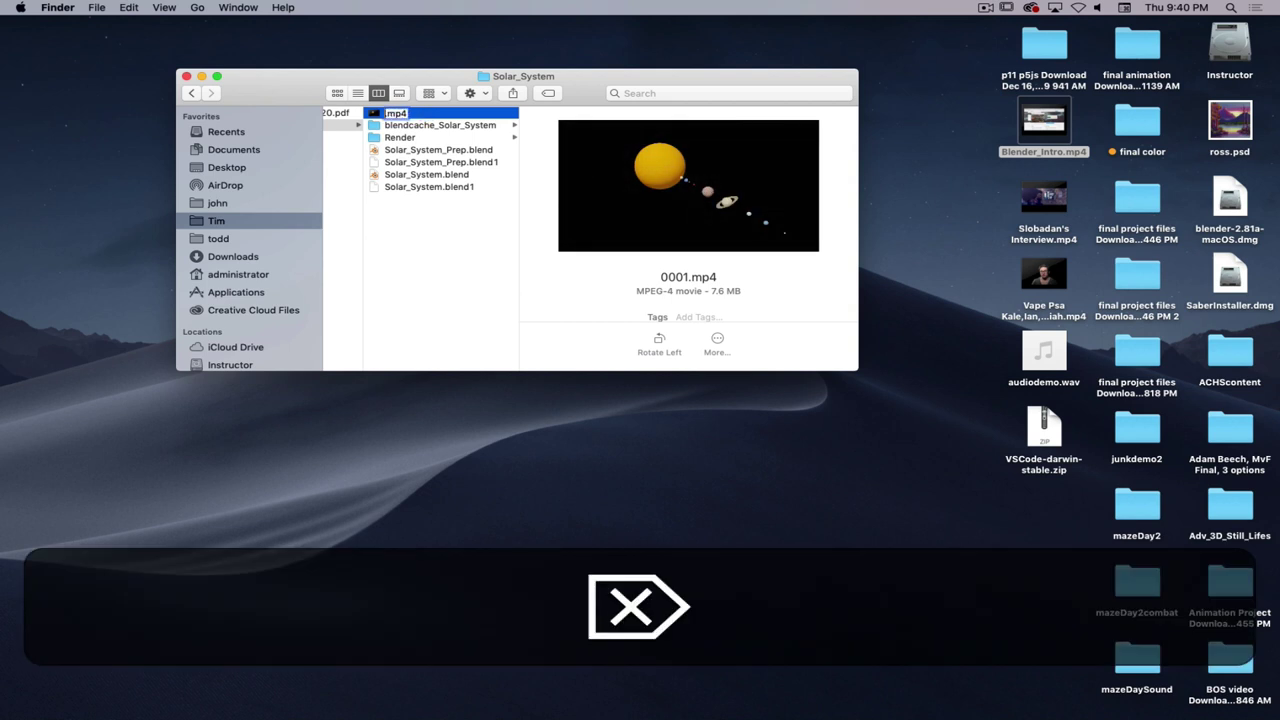
pyautogui.write('Solar_S')
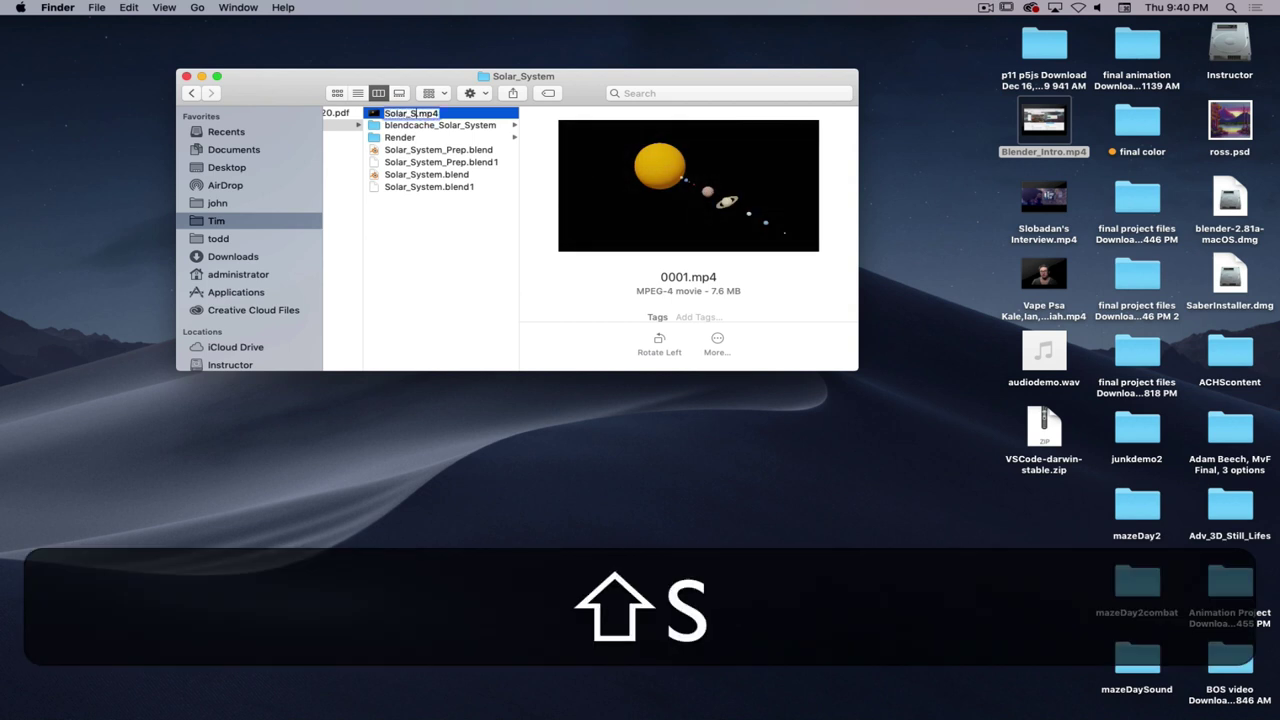
pyautogui.write('ystem_Demo')
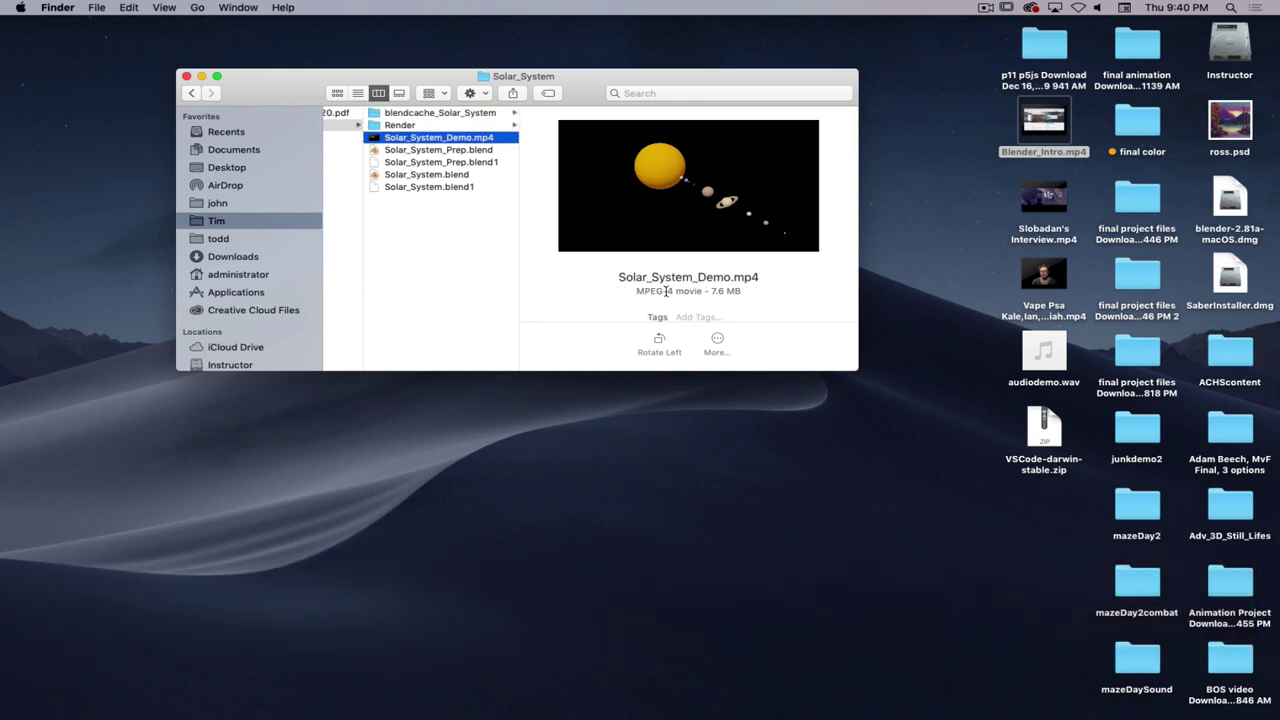
# - Quick Look Solar_System_Demo.mp4, then open it in QuickTime Player
pyautogui.press('space')
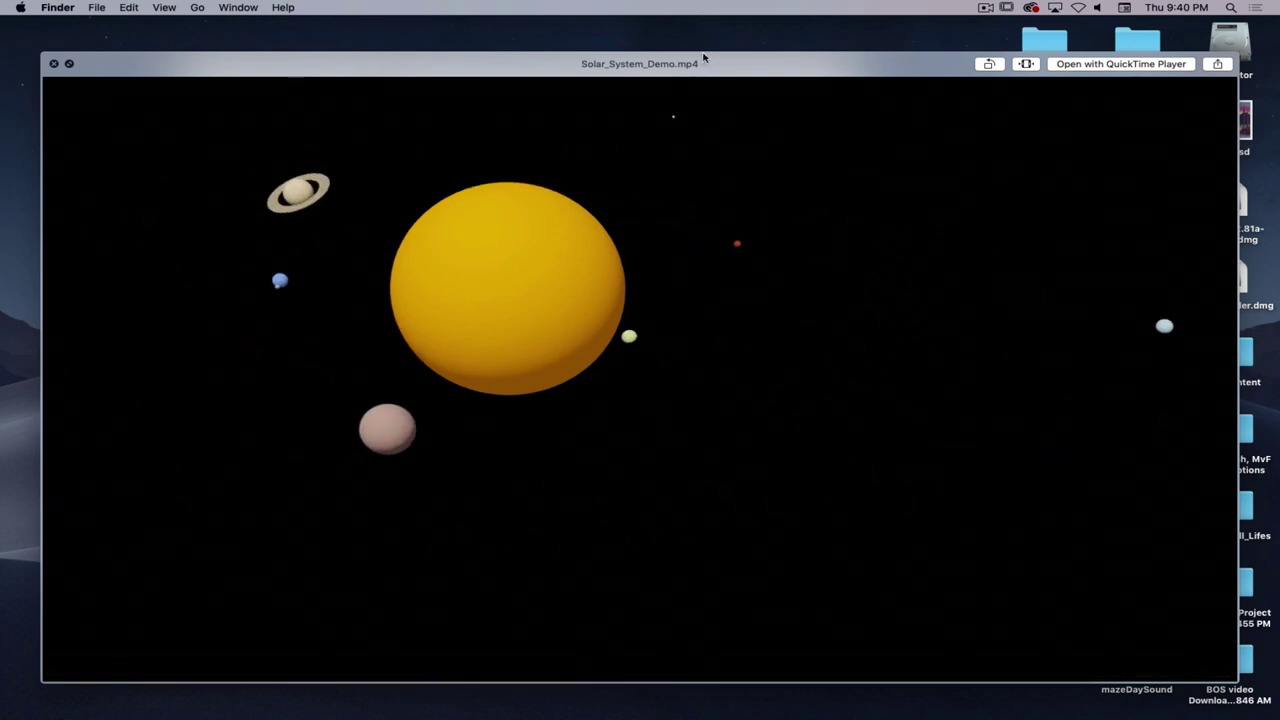
pyautogui.press('space')
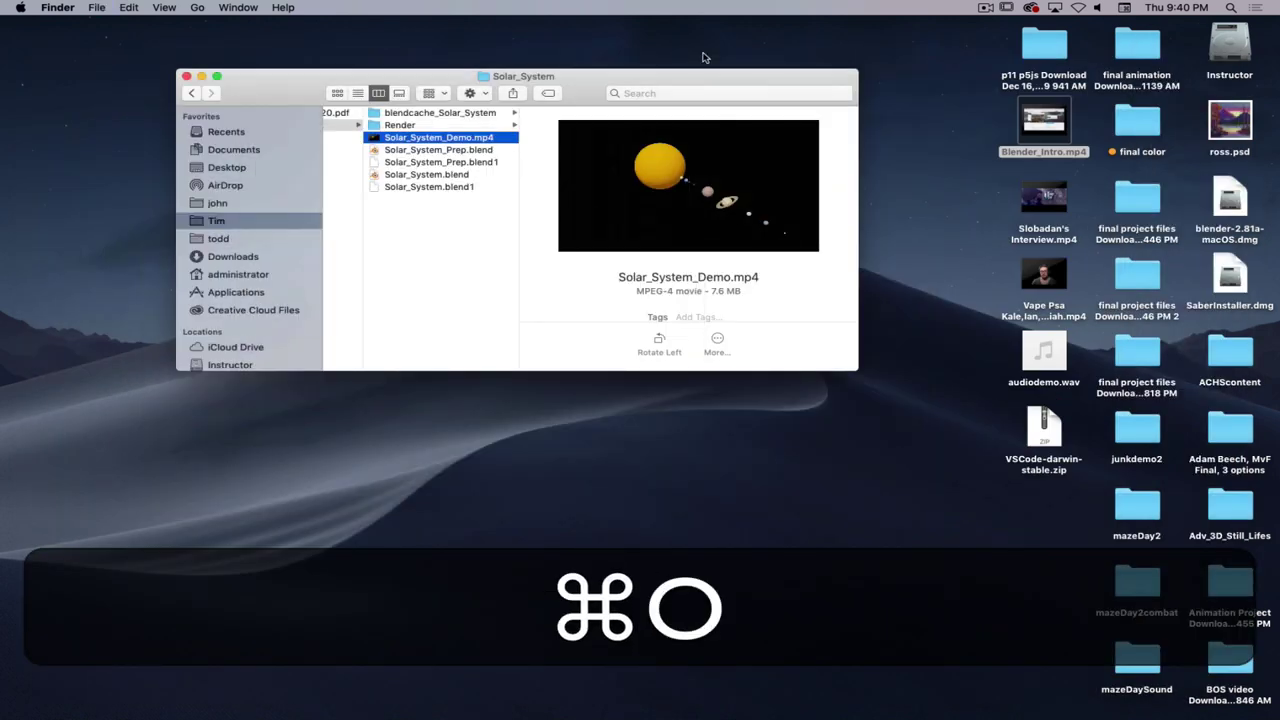
pyautogui.press('super+o')
# - Play Solar_System_Demo.mp4 on a continuous loop in full screen
pyautogui.press('space')
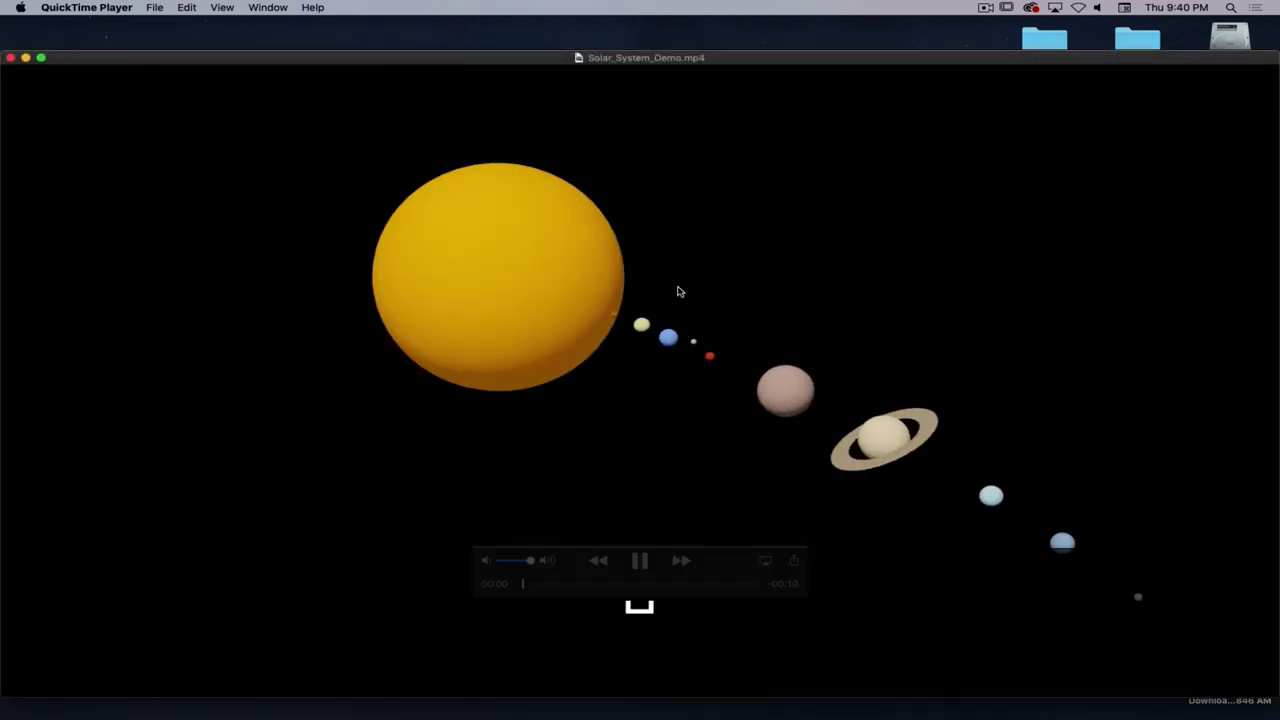
pyautogui.click(188, 7)
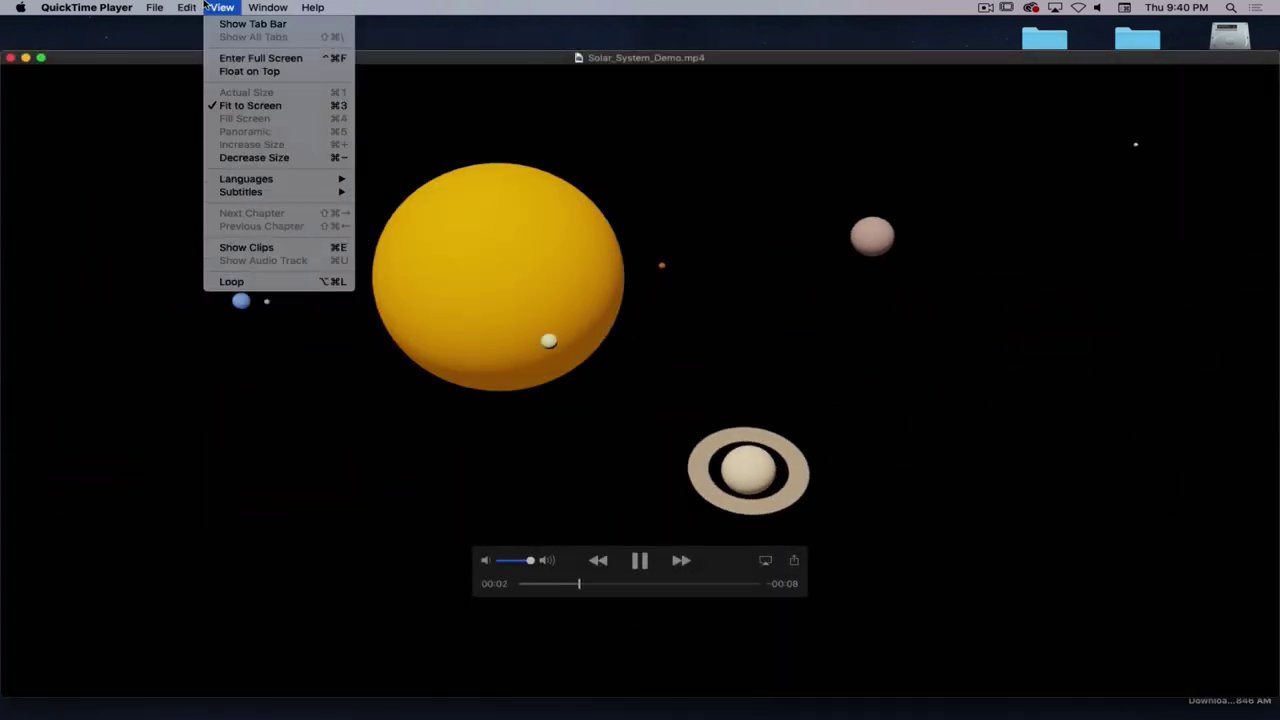
pyautogui.moveTo(222, 7)
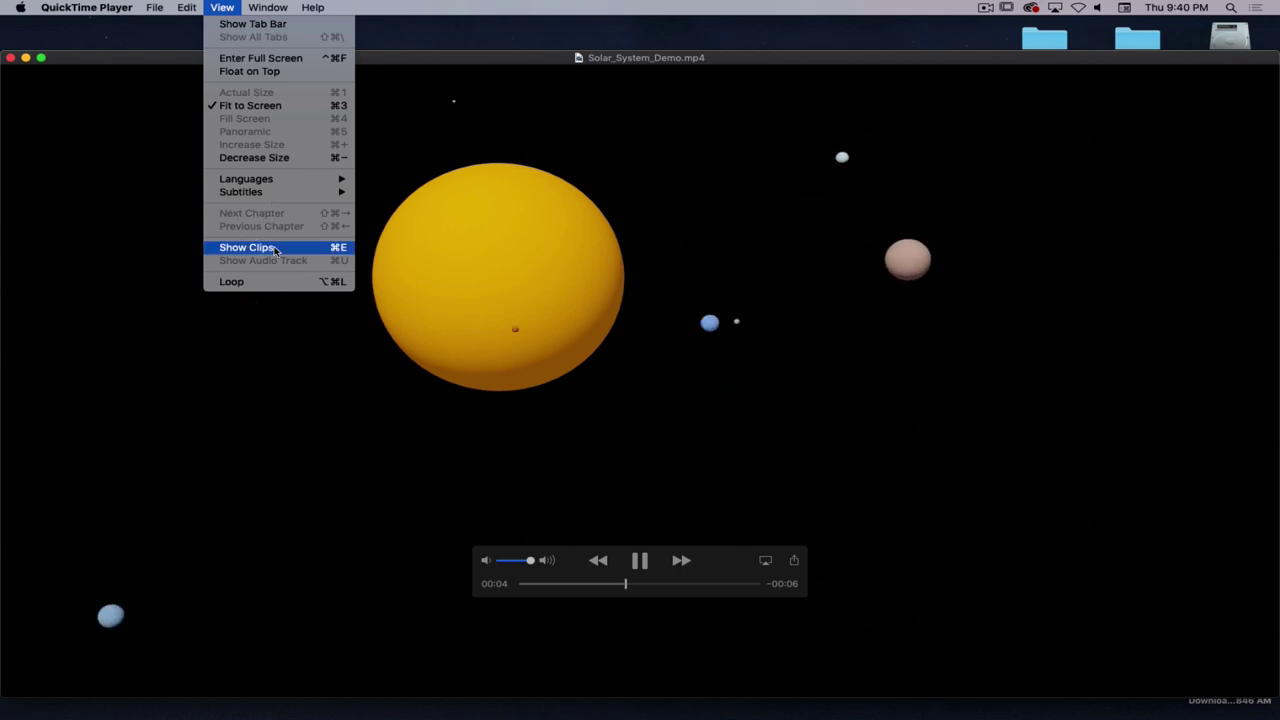
pyautogui.click(274, 281)
pyautogui.press('super+f')
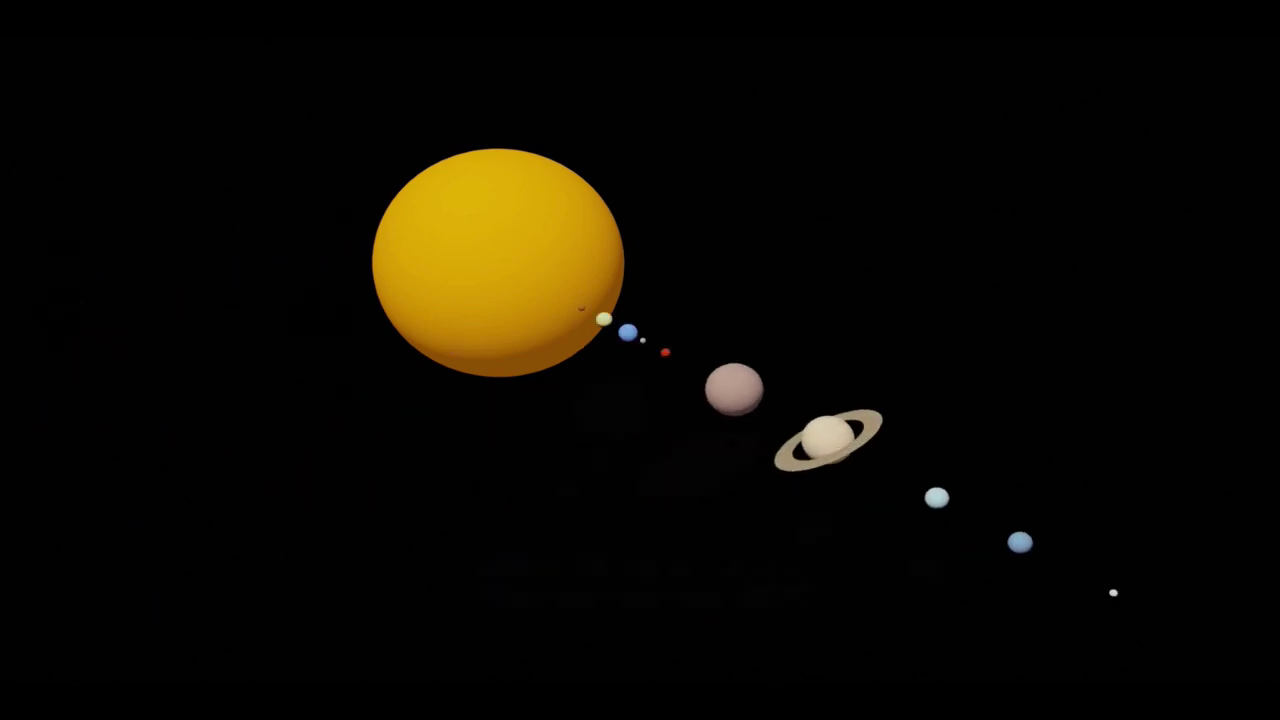
pyautogui.moveTo(851, 306)
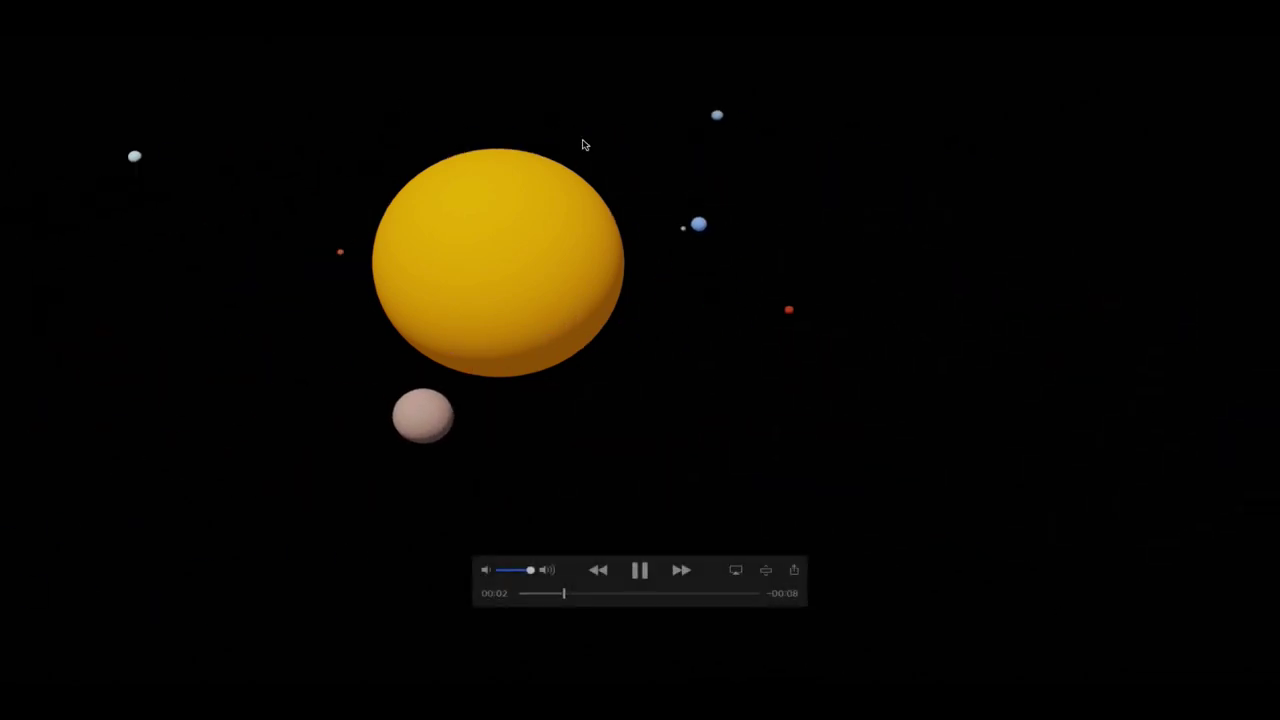